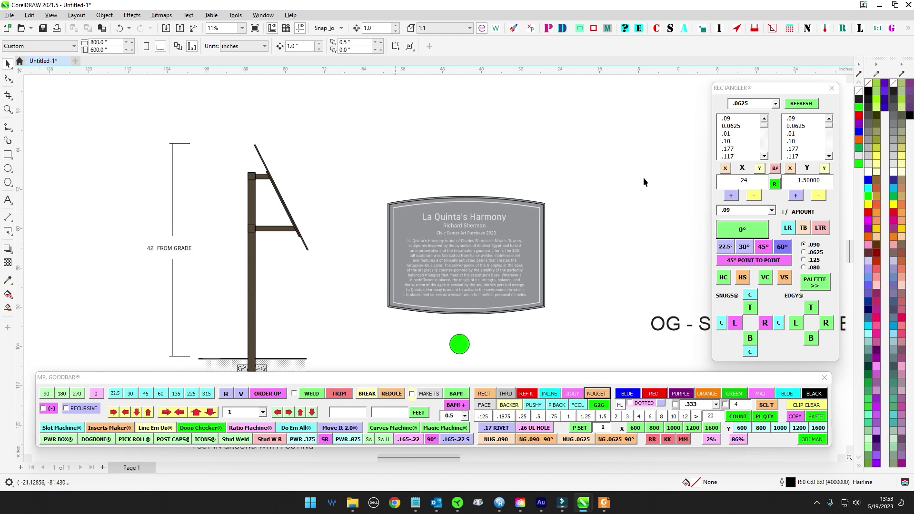
Examine the post side view, the two grey plaques and the small bronze reference drawing in the CorelDRAW document.
{"action": "scroll", "coordinate": [208, 151], "scroll_direction": "up", "scroll_amount": 1}
{"action": "scroll", "coordinate": [318, 212], "scroll_direction": "down", "scroll_amount": 1}
{"action": "left_click_drag", "start_coordinate": [311, 248], "coordinate": [252, 205]}
{"action": "scroll", "coordinate": [252, 205], "scroll_direction": "down", "scroll_amount": 1}
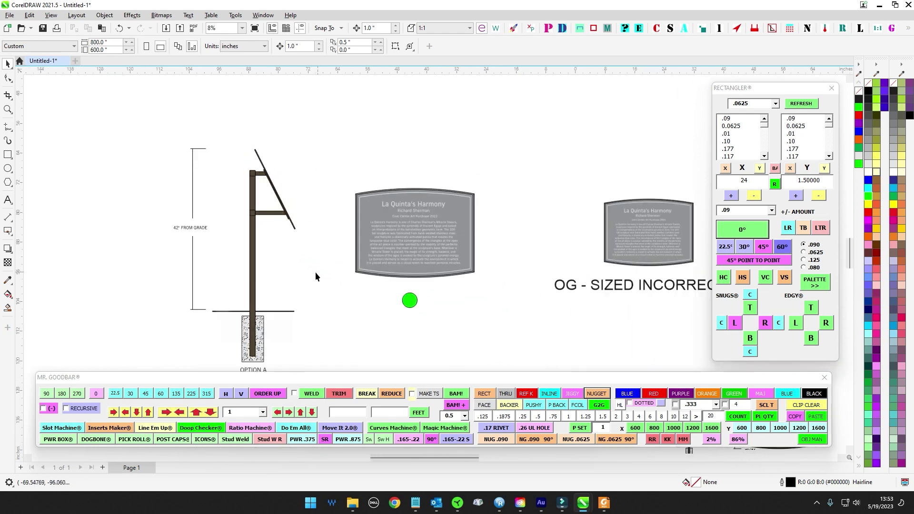
{"action": "left_click_drag", "start_coordinate": [315, 272], "coordinate": [242, 212]}
{"action": "left_click_drag", "start_coordinate": [393, 307], "coordinate": [226, 234]}
{"action": "scroll", "coordinate": [589, 268], "scroll_direction": "up", "scroll_amount": 3}
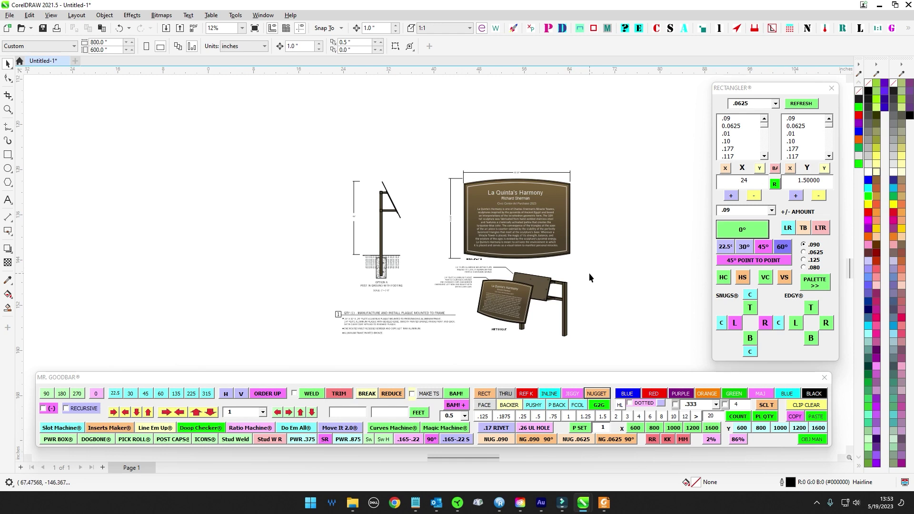
{"action": "scroll", "coordinate": [590, 275], "scroll_direction": "down", "scroll_amount": 3}
{"action": "left_click_drag", "start_coordinate": [323, 230], "coordinate": [472, 286]}
{"action": "scroll", "coordinate": [473, 285], "scroll_direction": "up", "scroll_amount": 1}
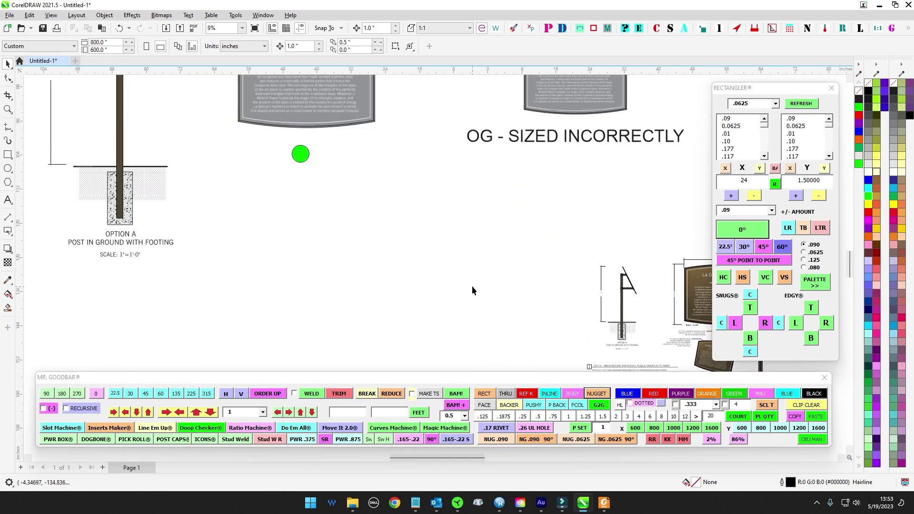
{"action": "scroll", "coordinate": [473, 286], "scroll_direction": "down", "scroll_amount": 1}
{"action": "left_click_drag", "start_coordinate": [448, 253], "coordinate": [461, 282]}
{"action": "scroll", "coordinate": [461, 284], "scroll_direction": "down", "scroll_amount": 1}
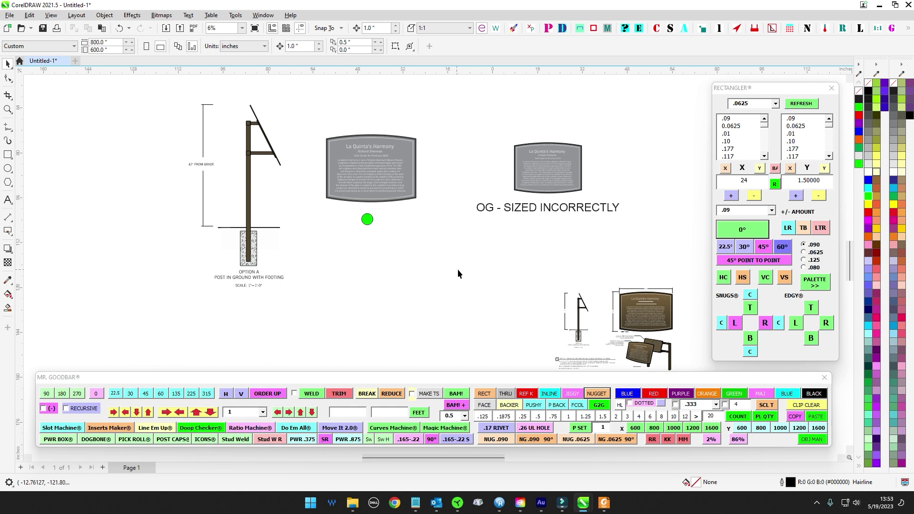
{"action": "scroll", "coordinate": [458, 273], "scroll_direction": "up", "scroll_amount": 1}
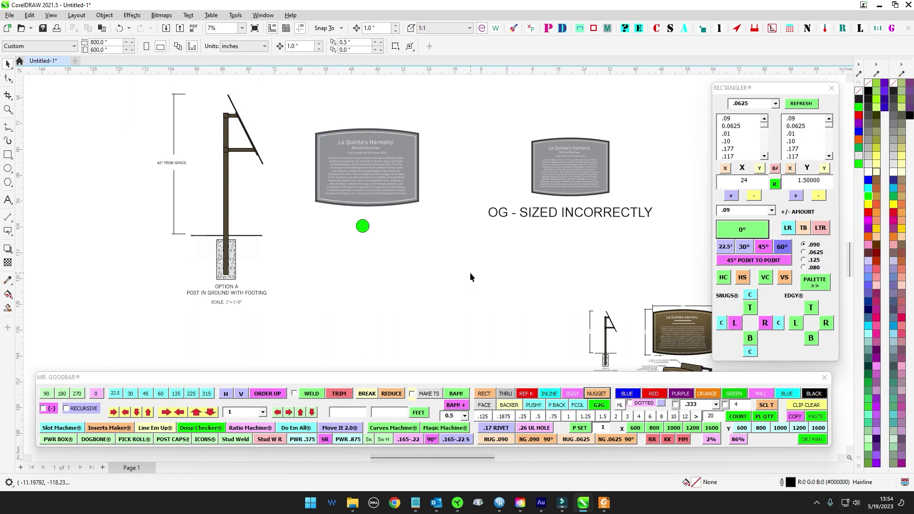
{"action": "scroll", "coordinate": [454, 271], "scroll_direction": "down", "scroll_amount": 2}
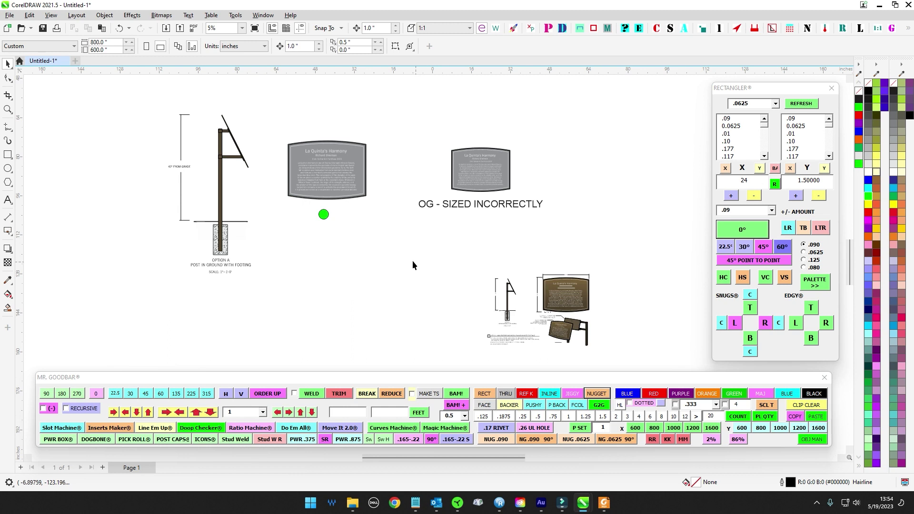
{"action": "scroll", "coordinate": [413, 267], "scroll_direction": "down", "scroll_amount": 1}
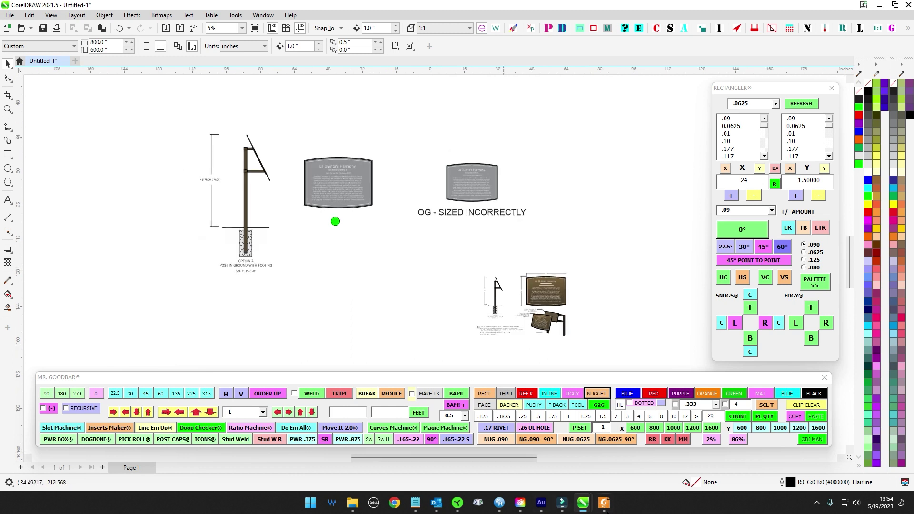
Switch to Foxit PDF Reader, examine the La Quinta's Harmony sheet's dimensions, post options and fabrication notes, and return to CorelDRAW.
{"action": "left_click", "coordinate": [608, 504]}
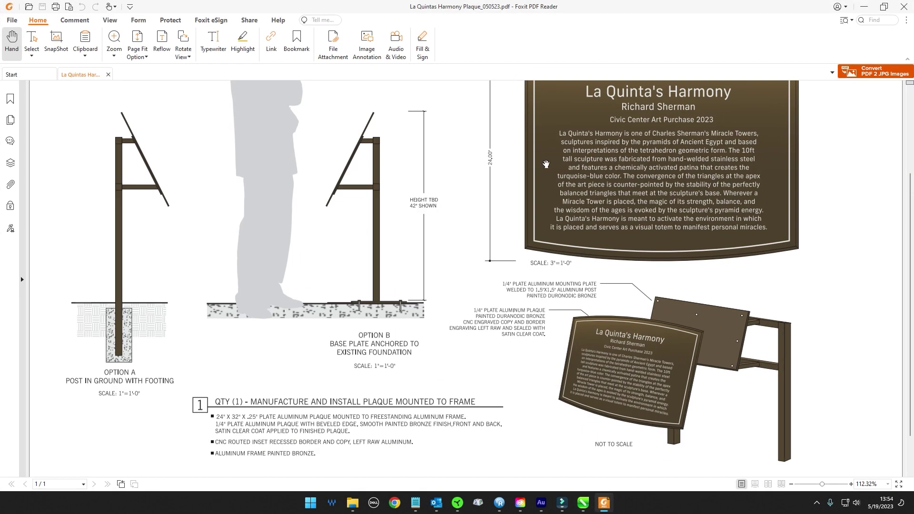
{"action": "scroll", "coordinate": [588, 190], "scroll_direction": "up", "scroll_amount": 5}
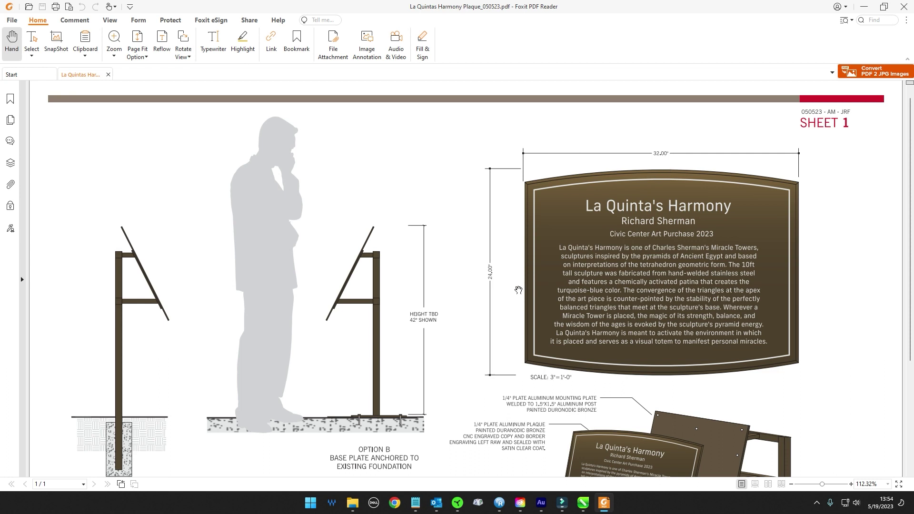
{"action": "scroll", "coordinate": [526, 285], "scroll_direction": "down", "scroll_amount": 3}
{"action": "scroll", "coordinate": [526, 285], "scroll_direction": "down", "scroll_amount": 1}
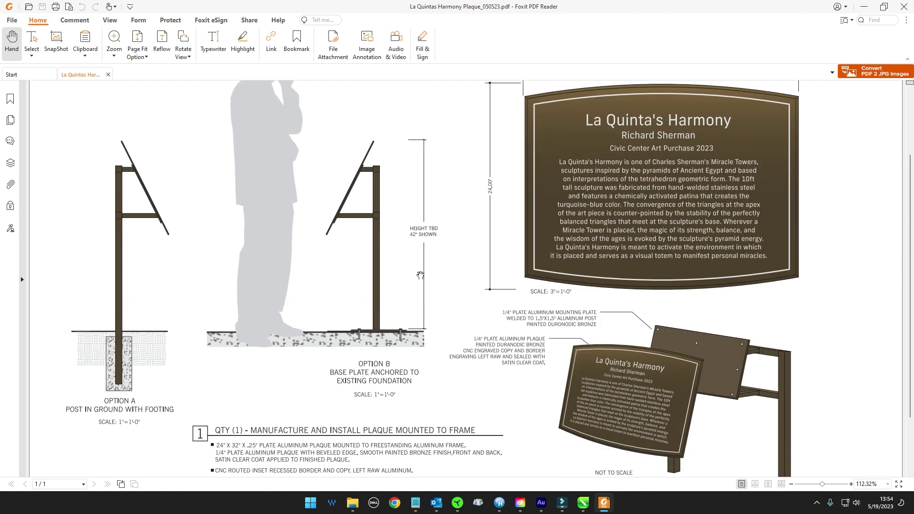
{"action": "scroll", "coordinate": [517, 312], "scroll_direction": "down", "scroll_amount": 3}
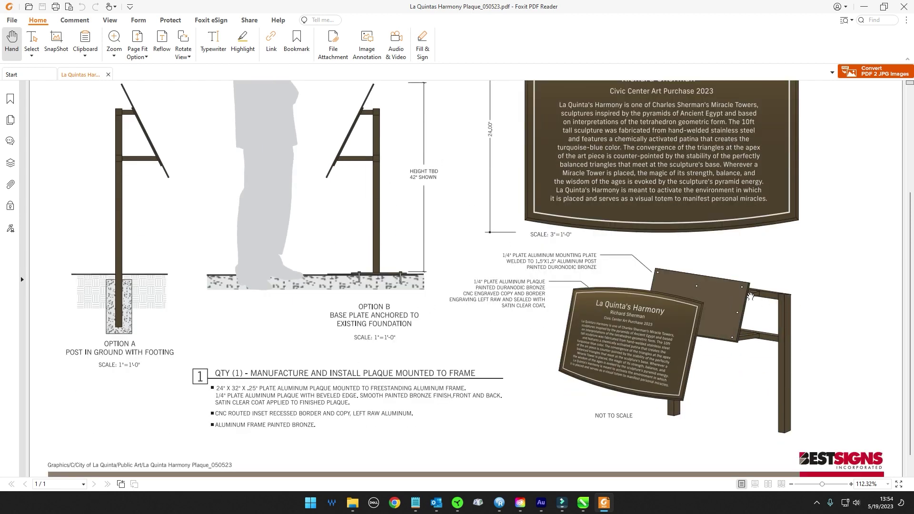
{"action": "scroll", "coordinate": [763, 333], "scroll_direction": "up", "scroll_amount": 1}
{"action": "scroll", "coordinate": [673, 251], "scroll_direction": "down", "scroll_amount": 2}
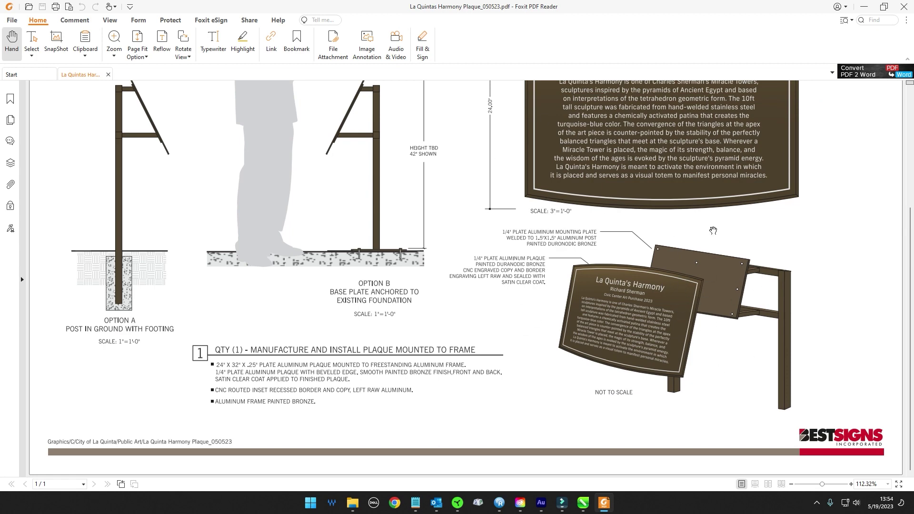
{"action": "scroll", "coordinate": [695, 277], "scroll_direction": "up", "scroll_amount": 5}
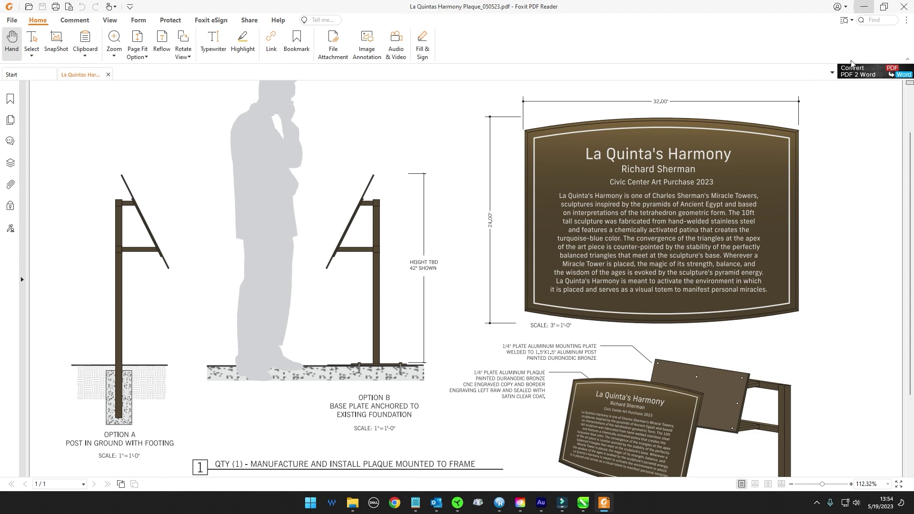
{"action": "left_click", "coordinate": [865, 10]}
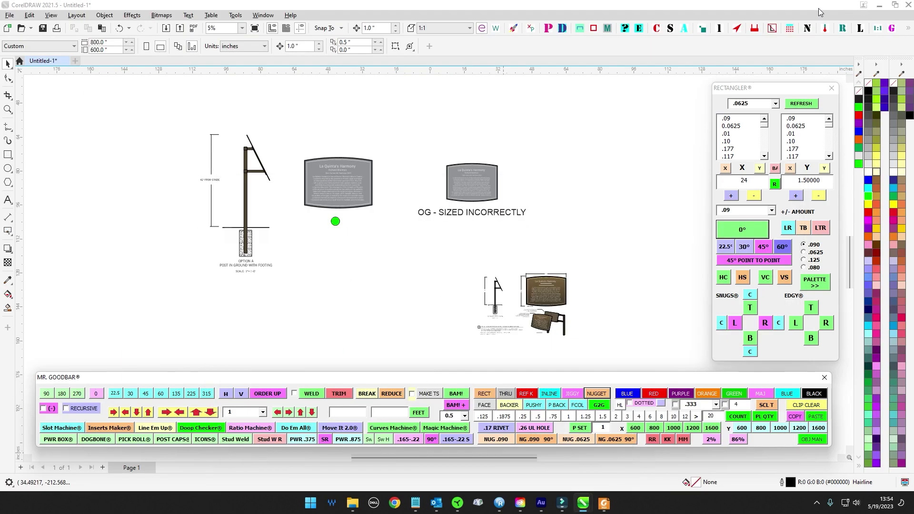
Clear the selection of all the artwork and select only the complete reference drawing containing the bronze plaque.
{"action": "left_click_drag", "start_coordinate": [634, 343], "coordinate": [635, 340]}
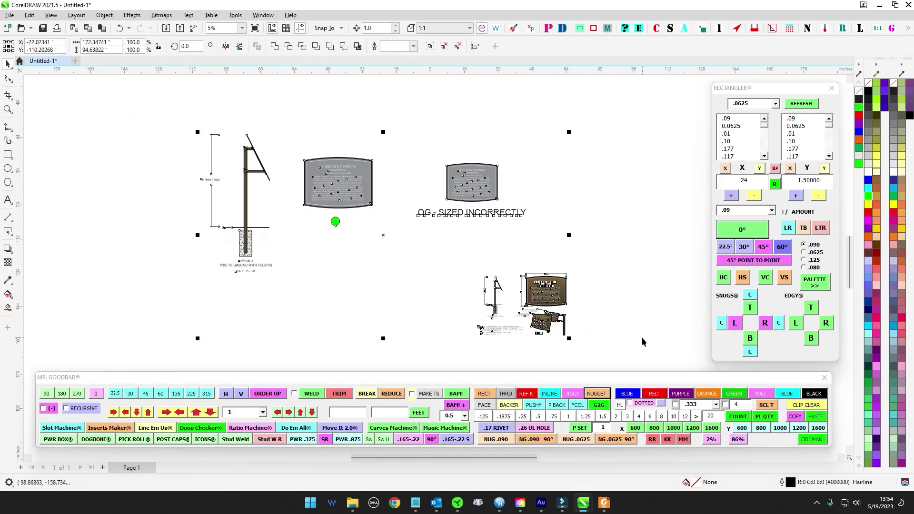
{"action": "left_click", "coordinate": [658, 262]}
{"action": "left_click_drag", "start_coordinate": [647, 307], "coordinate": [590, 248]}
{"action": "scroll", "coordinate": [590, 249], "scroll_direction": "up", "scroll_amount": 4}
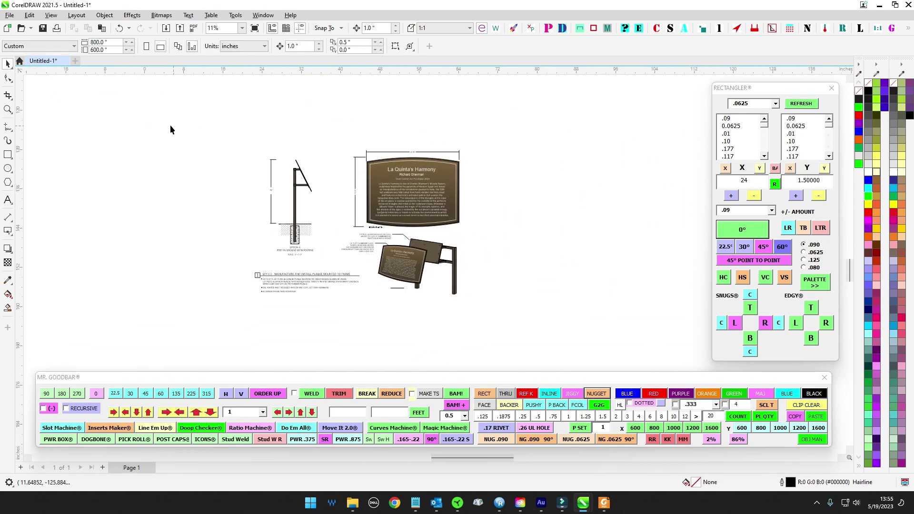
{"action": "left_click_drag", "start_coordinate": [170, 126], "coordinate": [627, 357]}
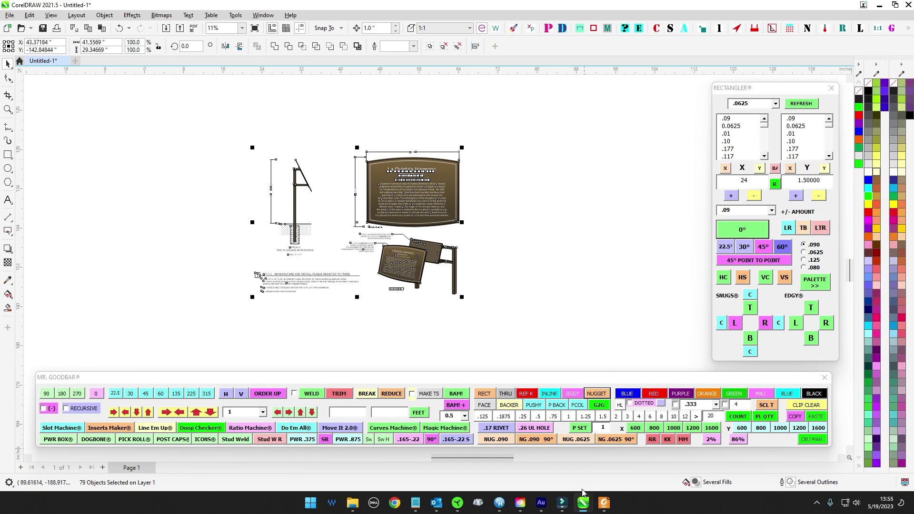
Check the original PDF sheet in Foxit PDF Reader, return to CorelDRAW and inspect the imported reference drawing up close.
{"action": "left_click", "coordinate": [604, 503]}
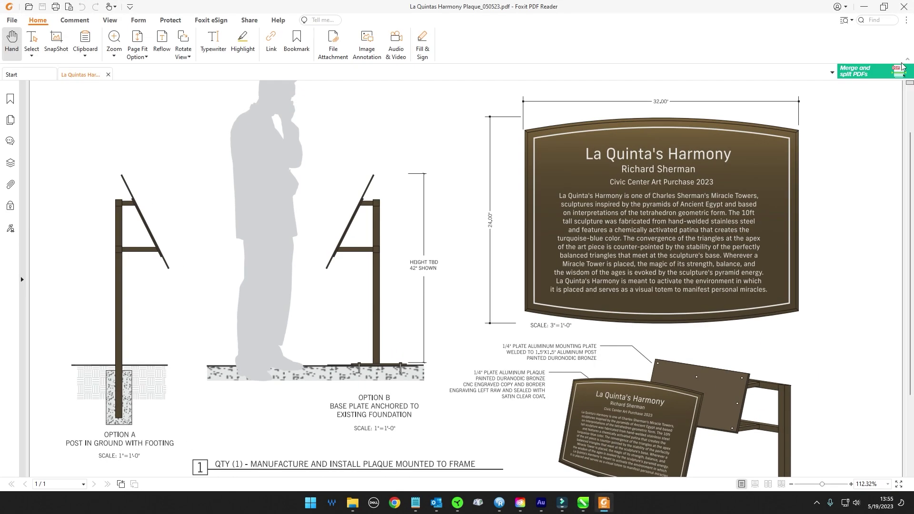
{"action": "left_click", "coordinate": [863, 7]}
{"action": "left_click", "coordinate": [362, 310]}
{"action": "scroll", "coordinate": [325, 216], "scroll_direction": "up", "scroll_amount": 4}
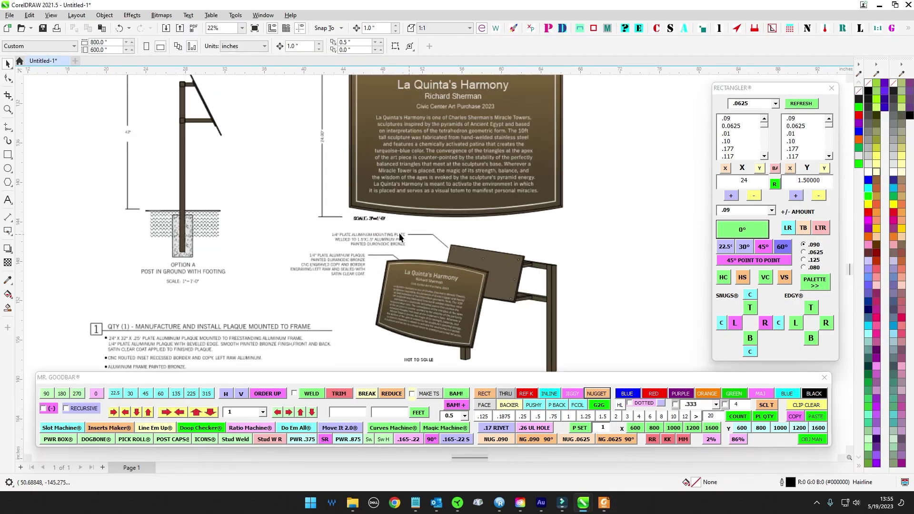
Select the whole imported reference drawing again and view it together with the enlarged post and plaques.
{"action": "scroll", "coordinate": [541, 264], "scroll_direction": "down", "scroll_amount": 6}
{"action": "mouse_move", "coordinate": [438, 242]}
{"action": "left_mouse_down"}
{"action": "mouse_move", "coordinate": [437, 262]}
{"action": "mouse_move", "coordinate": [406, 195]}
{"action": "left_mouse_up"}
{"action": "left_click_drag", "start_coordinate": [351, 203], "coordinate": [570, 361]}
{"action": "scroll", "coordinate": [567, 294], "scroll_direction": "down", "scroll_amount": 1}
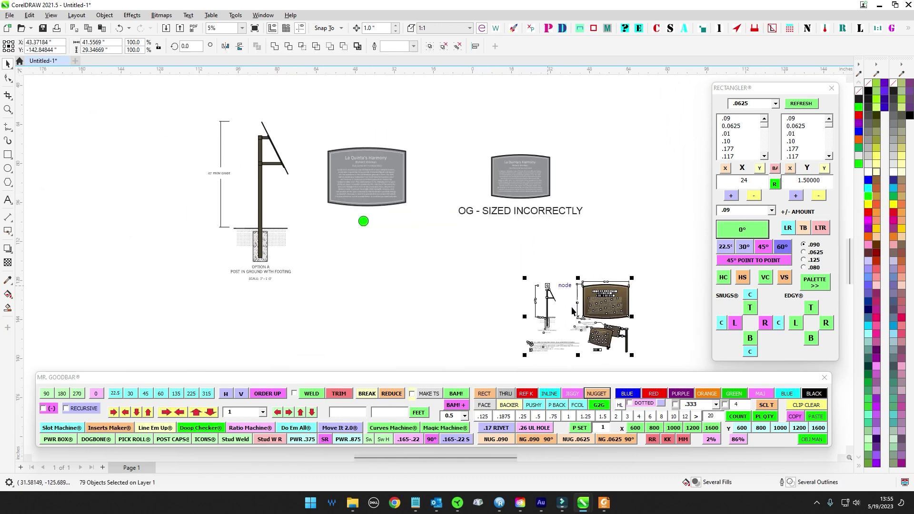
Select the vertical post in the large side view to check its width and height.
{"action": "scroll", "coordinate": [289, 155], "scroll_direction": "up", "scroll_amount": 2}
{"action": "left_click", "coordinate": [292, 155]}
{"action": "scroll", "coordinate": [290, 153], "scroll_direction": "down", "scroll_amount": 2}
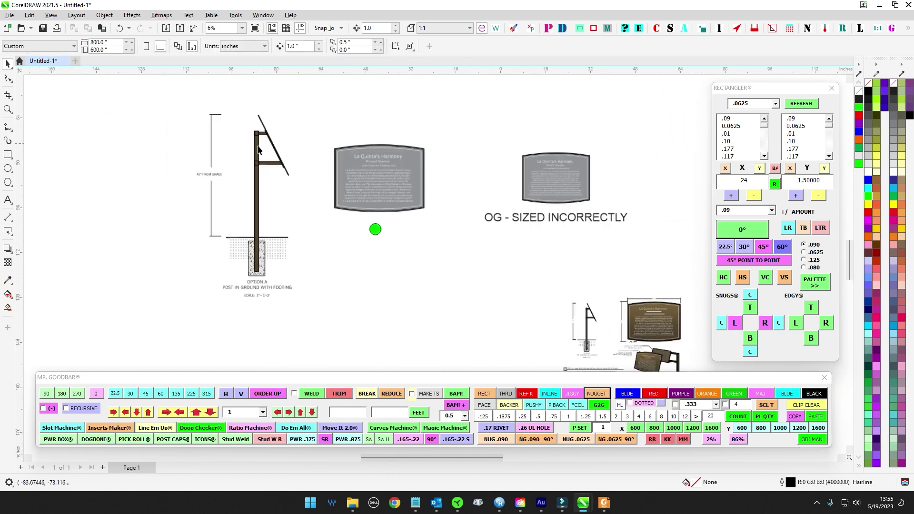
{"action": "scroll", "coordinate": [255, 147], "scroll_direction": "up", "scroll_amount": 2}
{"action": "left_click", "coordinate": [255, 144]}
{"action": "scroll", "coordinate": [267, 181], "scroll_direction": "down", "scroll_amount": 2}
{"action": "scroll", "coordinate": [347, 143], "scroll_direction": "up", "scroll_amount": 2}
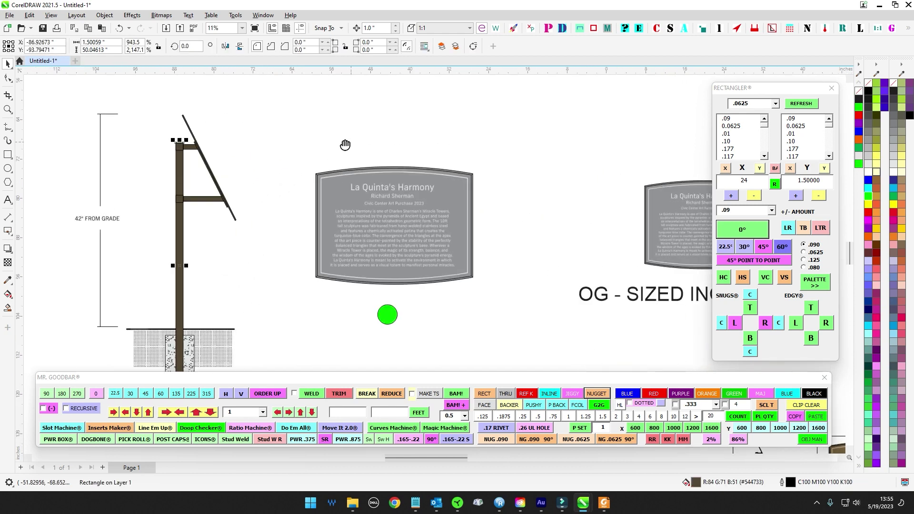
Select the plaque labelled OG - SIZED INCORRECTLY and compare its size with the dimensions on the bronze reference plaque.
{"action": "left_click_drag", "start_coordinate": [490, 140], "coordinate": [522, 270]}
{"action": "scroll", "coordinate": [523, 271], "scroll_direction": "down", "scroll_amount": 2}
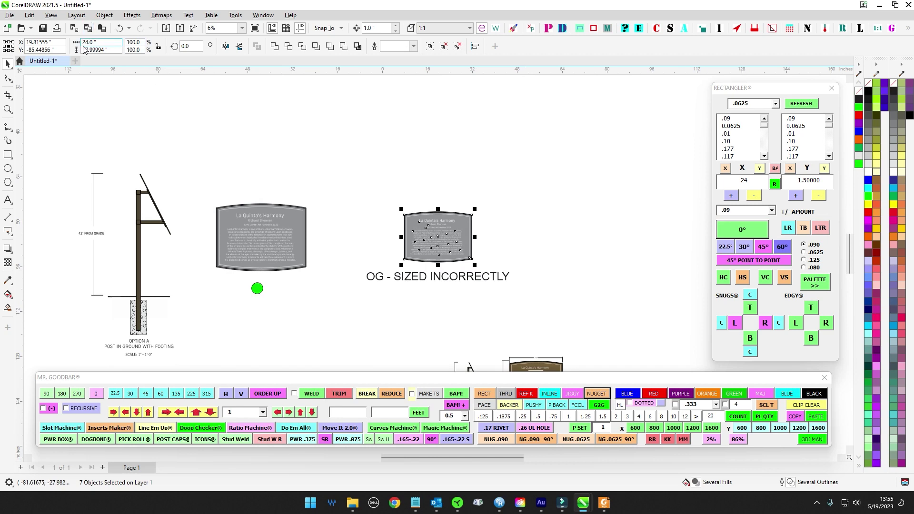
{"action": "left_click_drag", "start_coordinate": [529, 197], "coordinate": [324, 79]}
{"action": "scroll", "coordinate": [324, 272], "scroll_direction": "up", "scroll_amount": 8}
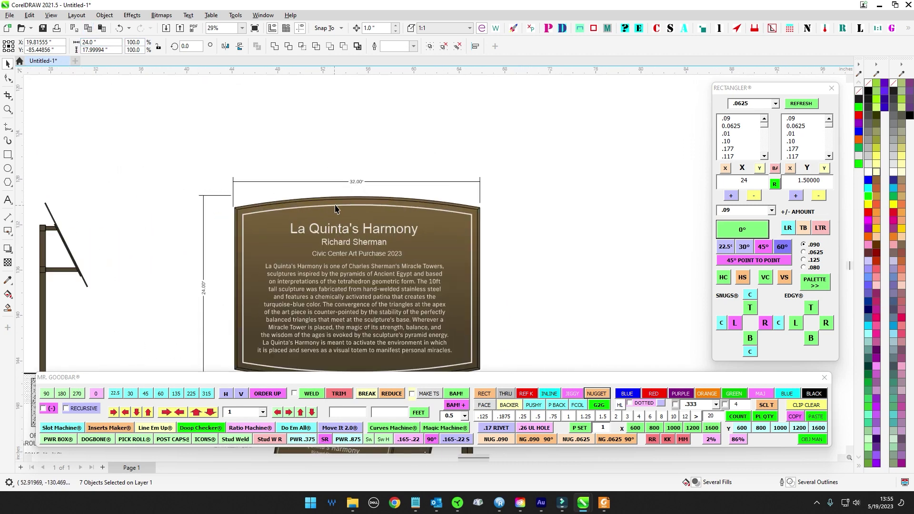
{"action": "scroll", "coordinate": [364, 175], "scroll_direction": "down", "scroll_amount": 3}
{"action": "scroll", "coordinate": [291, 238], "scroll_direction": "up", "scroll_amount": 3}
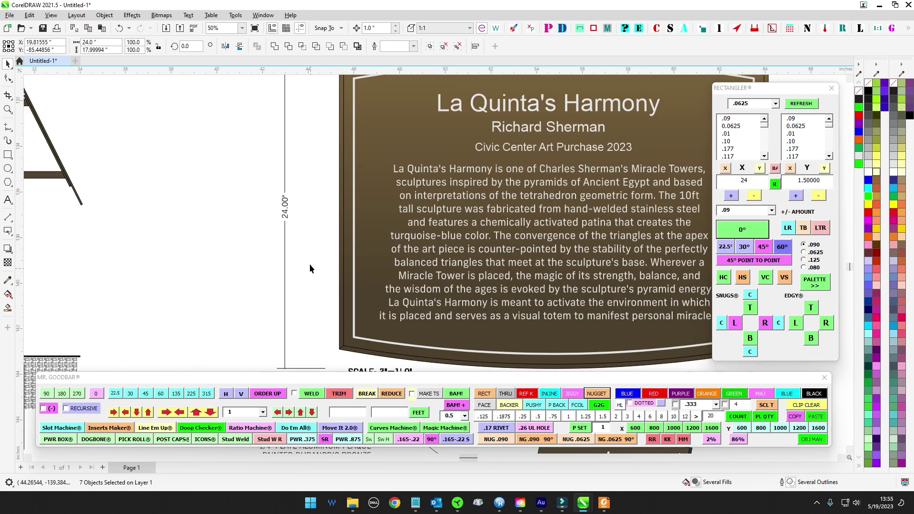
{"action": "scroll", "coordinate": [305, 233], "scroll_direction": "down", "scroll_amount": 1}
{"action": "scroll", "coordinate": [296, 217], "scroll_direction": "up", "scroll_amount": 2}
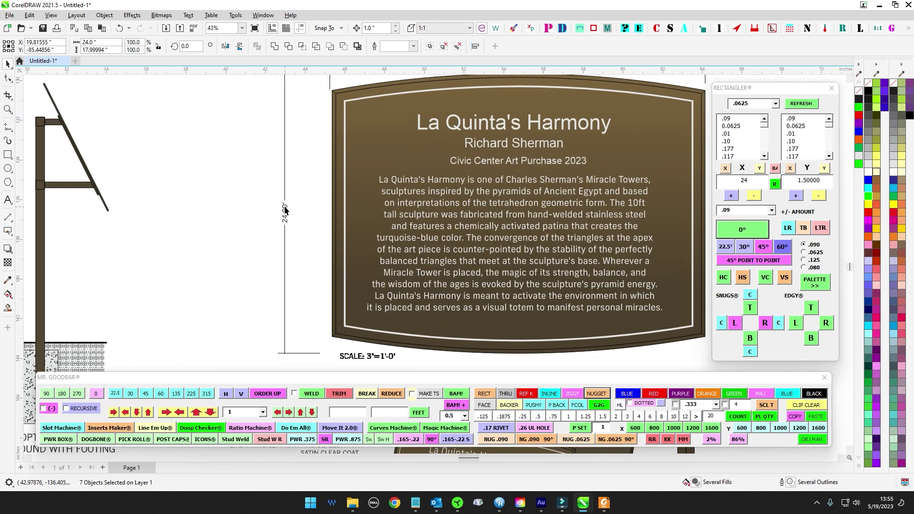
{"action": "scroll", "coordinate": [296, 226], "scroll_direction": "down", "scroll_amount": 1}
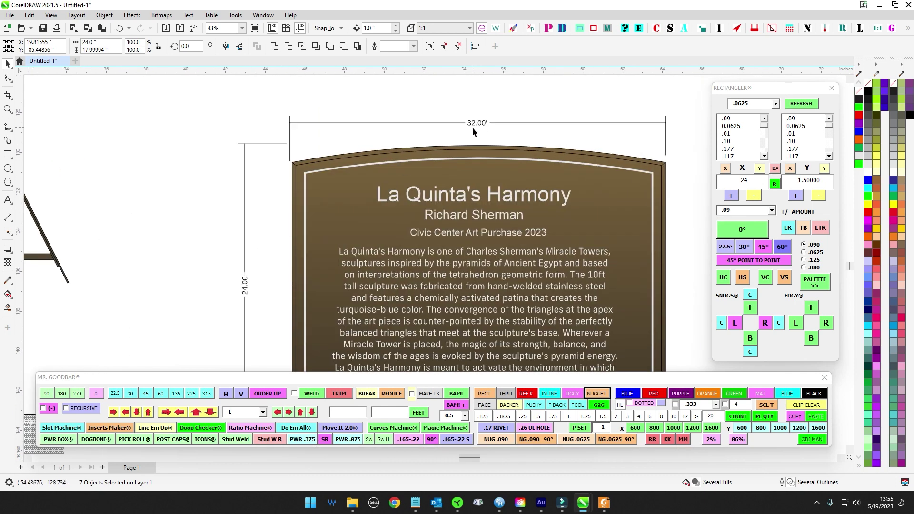
Check the plaque's width and height dimensions on the PDF sheet in Foxit PDF Reader and return to CorelDRAW.
{"action": "left_click", "coordinate": [605, 503]}
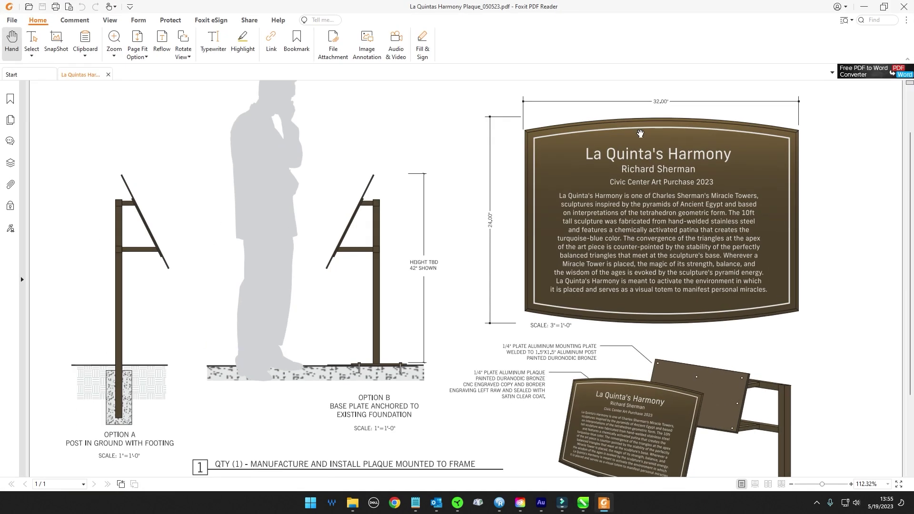
{"action": "left_click", "coordinate": [865, 7]}
{"action": "scroll", "coordinate": [533, 214], "scroll_direction": "down", "scroll_amount": 4}
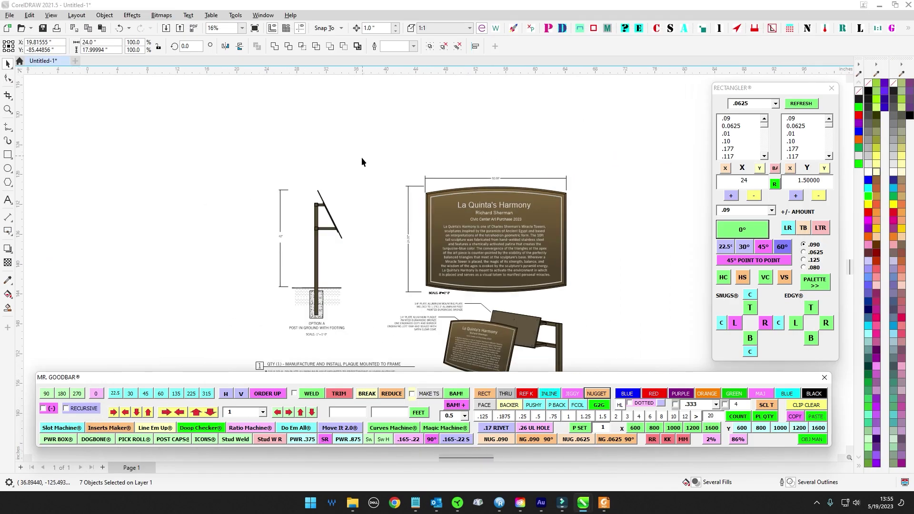
Compare the incorrectly sized grey plaque with the dimensioned bronze plaque in the reference drawing.
{"action": "left_click_drag", "start_coordinate": [361, 160], "coordinate": [521, 311]}
{"action": "scroll", "coordinate": [411, 182], "scroll_direction": "down", "scroll_amount": 2}
{"action": "left_click_drag", "start_coordinate": [411, 182], "coordinate": [423, 235]}
{"action": "scroll", "coordinate": [350, 202], "scroll_direction": "up", "scroll_amount": 1}
{"action": "left_click_drag", "start_coordinate": [173, 149], "coordinate": [423, 307]}
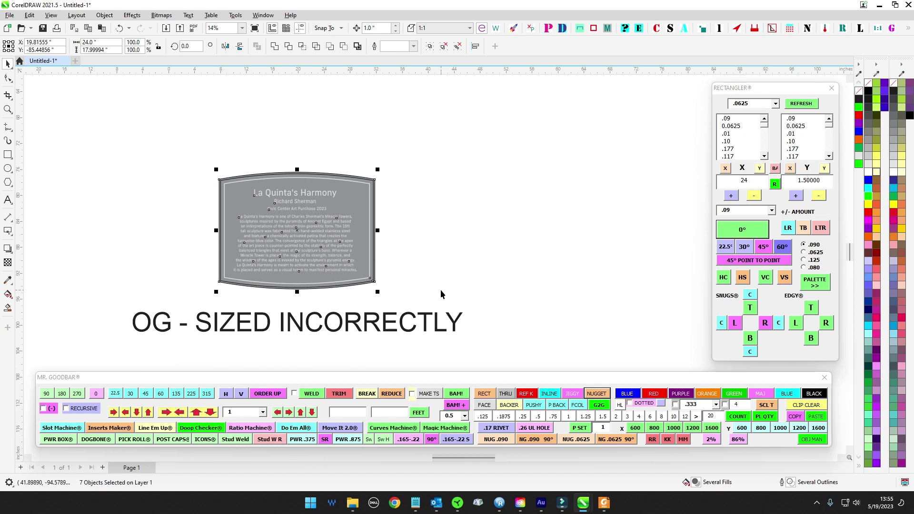
{"action": "scroll", "coordinate": [441, 290], "scroll_direction": "down", "scroll_amount": 1}
{"action": "left_click_drag", "start_coordinate": [475, 346], "coordinate": [368, 191]}
{"action": "scroll", "coordinate": [385, 309], "scroll_direction": "up", "scroll_amount": 2}
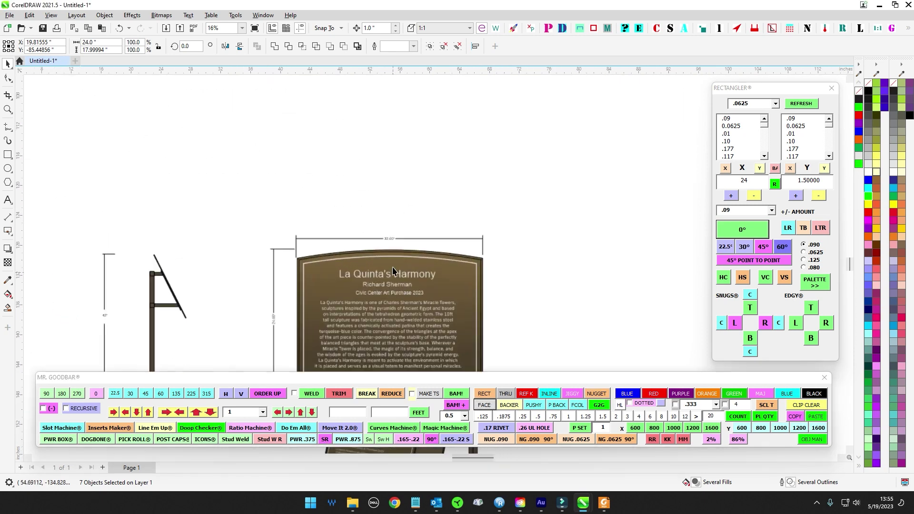
{"action": "scroll", "coordinate": [394, 271], "scroll_direction": "up", "scroll_amount": 1}
{"action": "scroll", "coordinate": [393, 267], "scroll_direction": "down", "scroll_amount": 1}
{"action": "scroll", "coordinate": [395, 251], "scroll_direction": "down", "scroll_amount": 1}
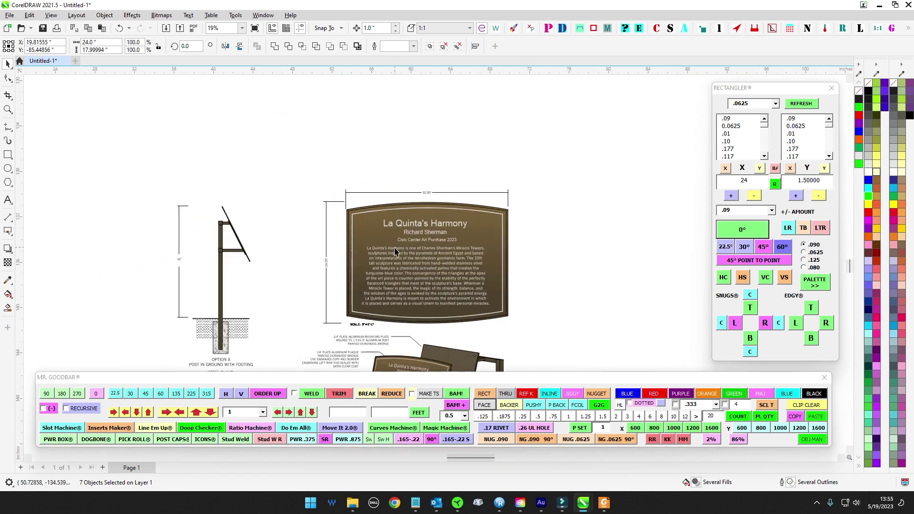
{"action": "left_click_drag", "start_coordinate": [344, 227], "coordinate": [424, 282]}
{"action": "left_click_drag", "start_coordinate": [312, 196], "coordinate": [436, 279]}
{"action": "scroll", "coordinate": [245, 231], "scroll_direction": "down", "scroll_amount": 2}
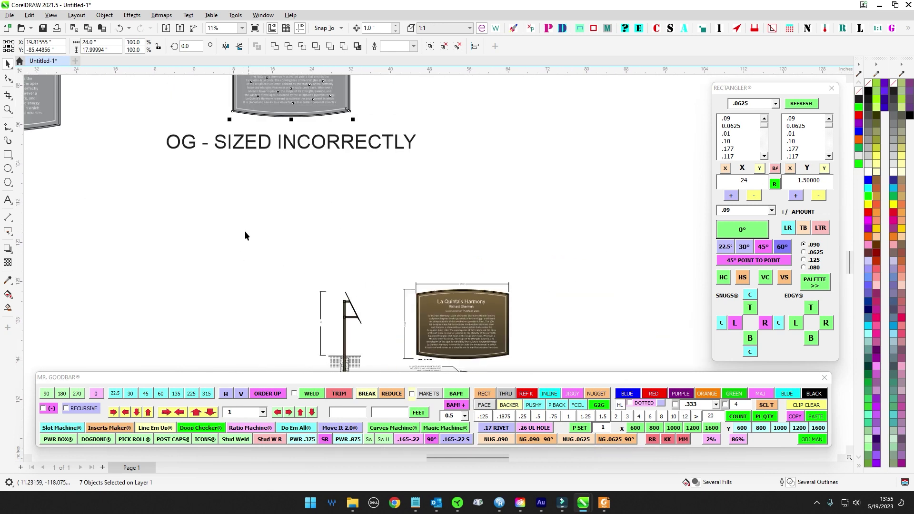
Compare the incorrectly sized plaque with the larger grey plaque beside the post side view.
{"action": "left_click_drag", "start_coordinate": [166, 142], "coordinate": [344, 211]}
{"action": "scroll", "coordinate": [349, 222], "scroll_direction": "up", "scroll_amount": 1}
{"action": "scroll", "coordinate": [354, 228], "scroll_direction": "down", "scroll_amount": 2}
{"action": "left_click_drag", "start_coordinate": [341, 249], "coordinate": [417, 271]}
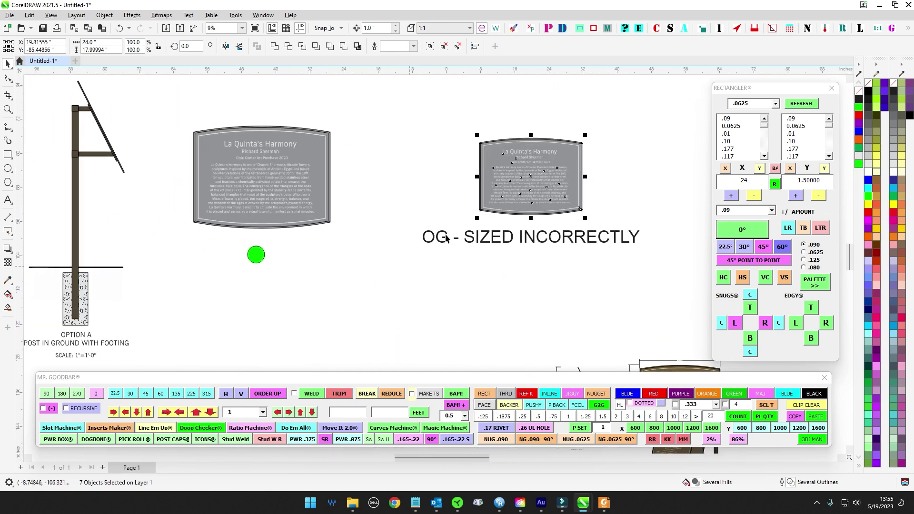
{"action": "scroll", "coordinate": [461, 155], "scroll_direction": "up", "scroll_amount": 1}
{"action": "scroll", "coordinate": [465, 151], "scroll_direction": "up", "scroll_amount": 1}
{"action": "scroll", "coordinate": [473, 141], "scroll_direction": "down", "scroll_amount": 1}
{"action": "scroll", "coordinate": [501, 210], "scroll_direction": "down", "scroll_amount": 1}
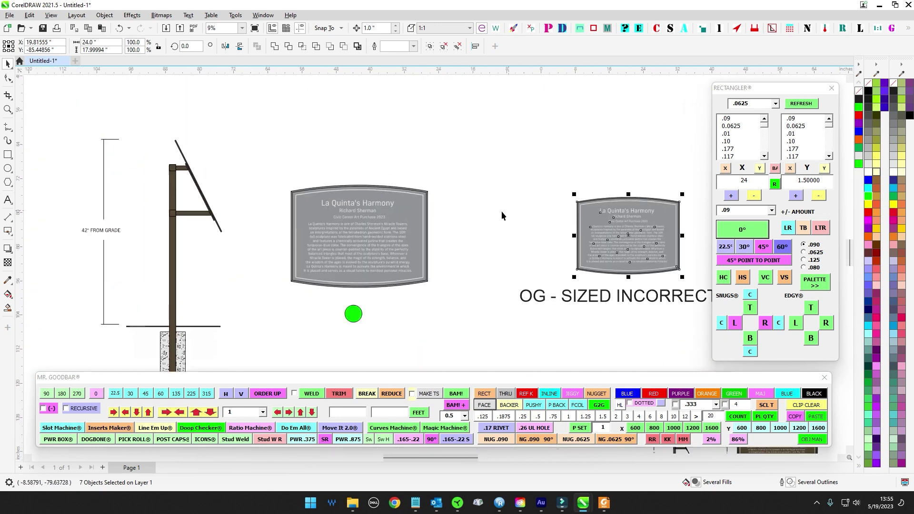
Compare the post side view and both grey plaques with the smaller bronze reference drawing.
{"action": "scroll", "coordinate": [178, 143], "scroll_direction": "up", "scroll_amount": 1}
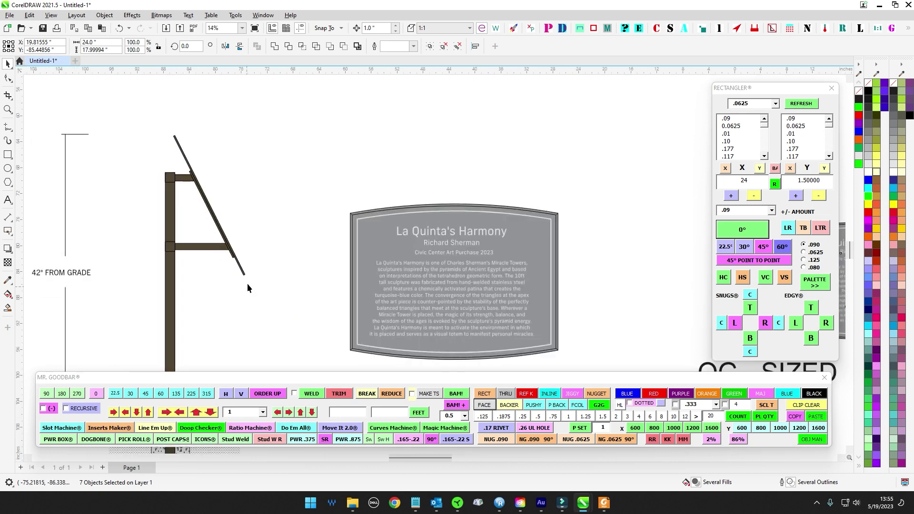
{"action": "scroll", "coordinate": [362, 256], "scroll_direction": "down", "scroll_amount": 2}
{"action": "left_click_drag", "start_coordinate": [550, 326], "coordinate": [394, 252]}
{"action": "left_click_drag", "start_coordinate": [303, 147], "coordinate": [271, 143]}
{"action": "scroll", "coordinate": [553, 247], "scroll_direction": "down", "scroll_amount": 1}
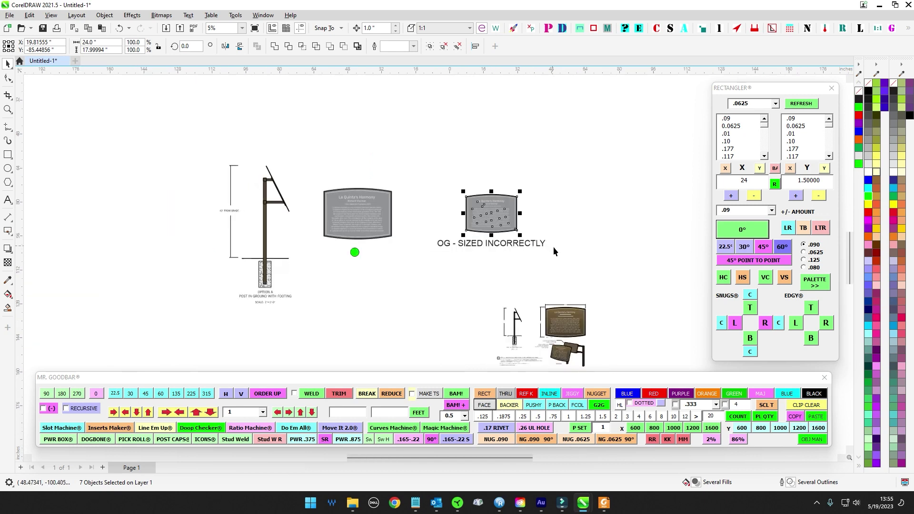
{"action": "left_click_drag", "start_coordinate": [557, 252], "coordinate": [510, 167]}
{"action": "scroll", "coordinate": [528, 231], "scroll_direction": "up", "scroll_amount": 2}
{"action": "scroll", "coordinate": [530, 234], "scroll_direction": "up", "scroll_amount": 2}
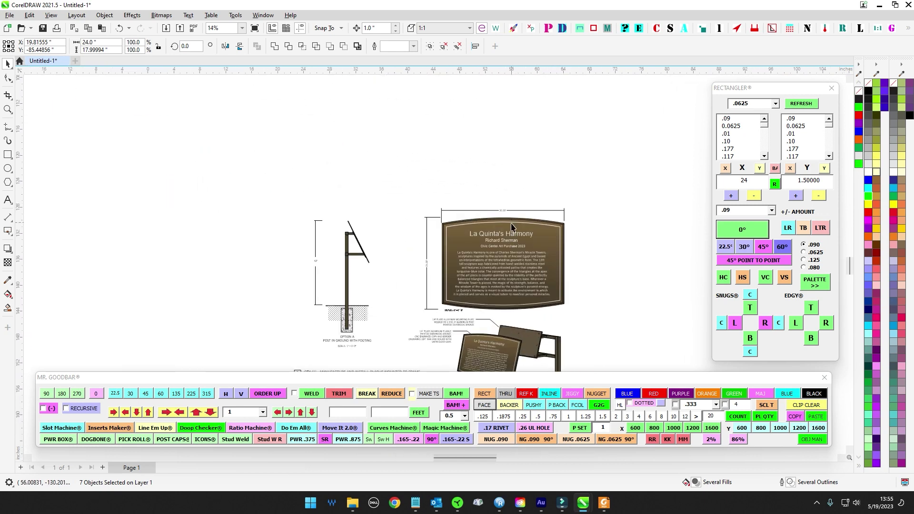
{"action": "scroll", "coordinate": [512, 224], "scroll_direction": "down", "scroll_amount": 1}
{"action": "scroll", "coordinate": [450, 288], "scroll_direction": "down", "scroll_amount": 1}
Select the whole reference drawing and inspect the bronze plaque's width, height and title text.
{"action": "mouse_move", "coordinate": [347, 204]}
{"action": "left_mouse_down"}
{"action": "mouse_move", "coordinate": [377, 249]}
{"action": "mouse_move", "coordinate": [578, 355]}
{"action": "left_mouse_up"}
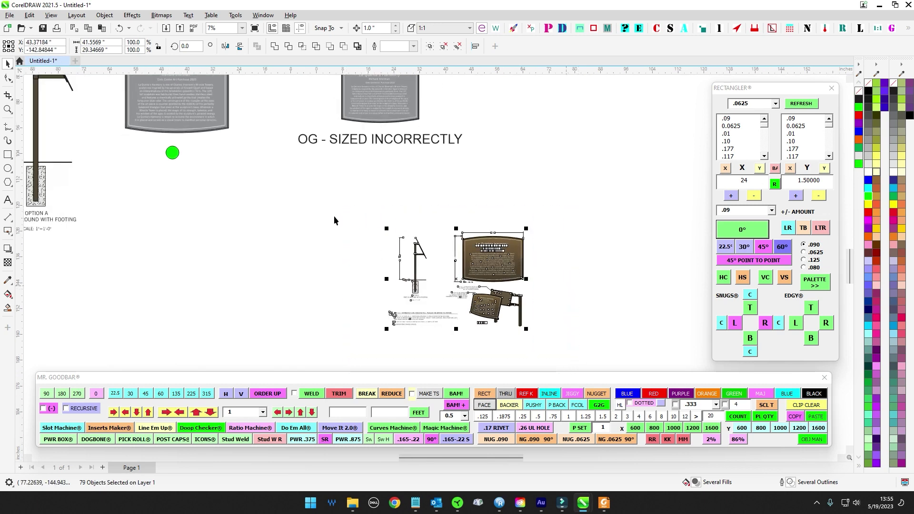
{"action": "scroll", "coordinate": [298, 213], "scroll_direction": "up", "scroll_amount": 1}
{"action": "left_click", "coordinate": [627, 314]}
{"action": "scroll", "coordinate": [627, 315], "scroll_direction": "up", "scroll_amount": 7}
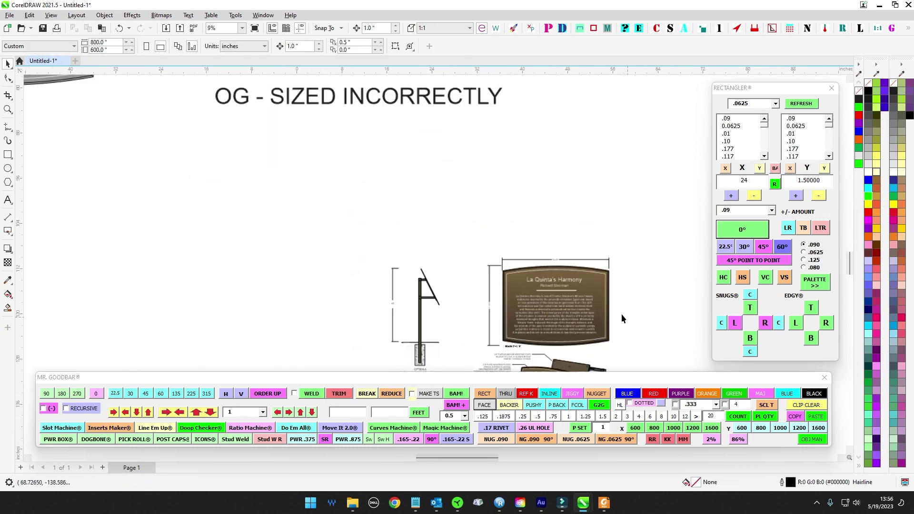
{"action": "left_click", "coordinate": [543, 269]}
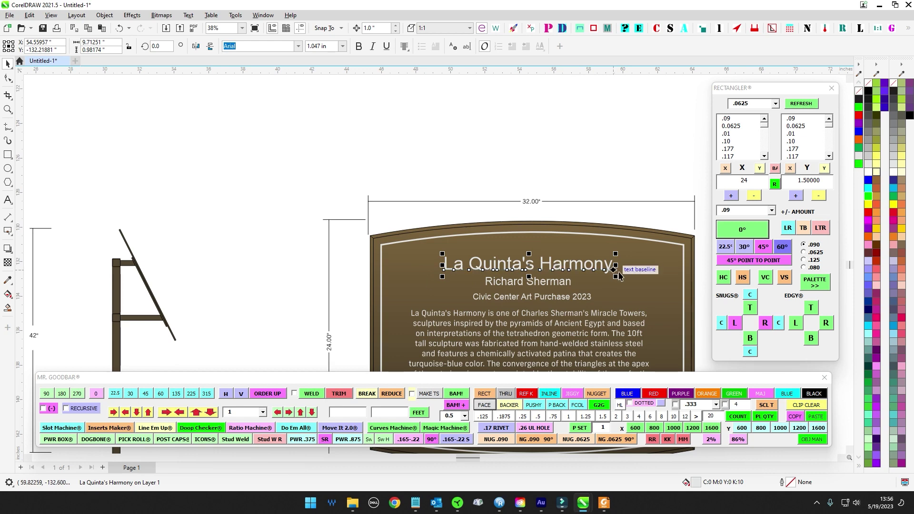
{"action": "scroll", "coordinate": [574, 277], "scroll_direction": "down", "scroll_amount": 6}
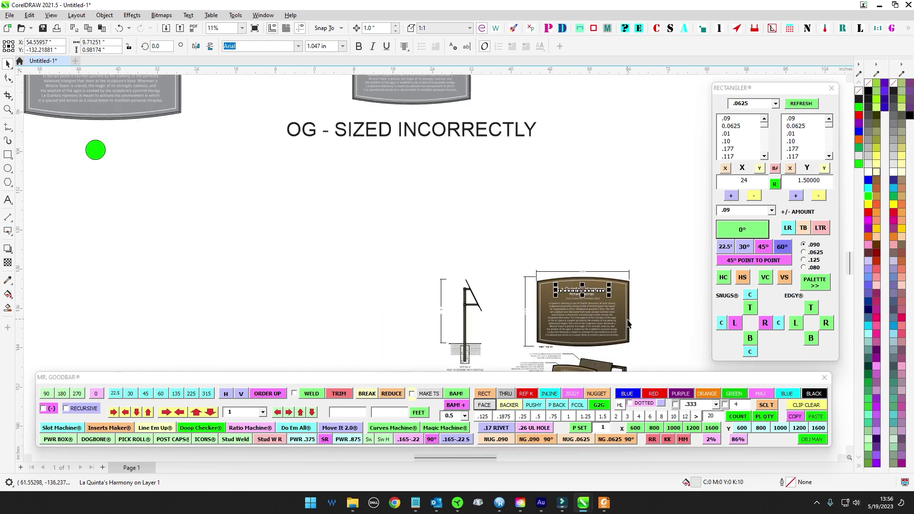
{"action": "scroll", "coordinate": [342, 173], "scroll_direction": "up", "scroll_amount": 5}
Select the larger grey plaque to check its size against the incorrectly sized plaque and the reference drawing.
{"action": "left_click", "coordinate": [345, 167]}
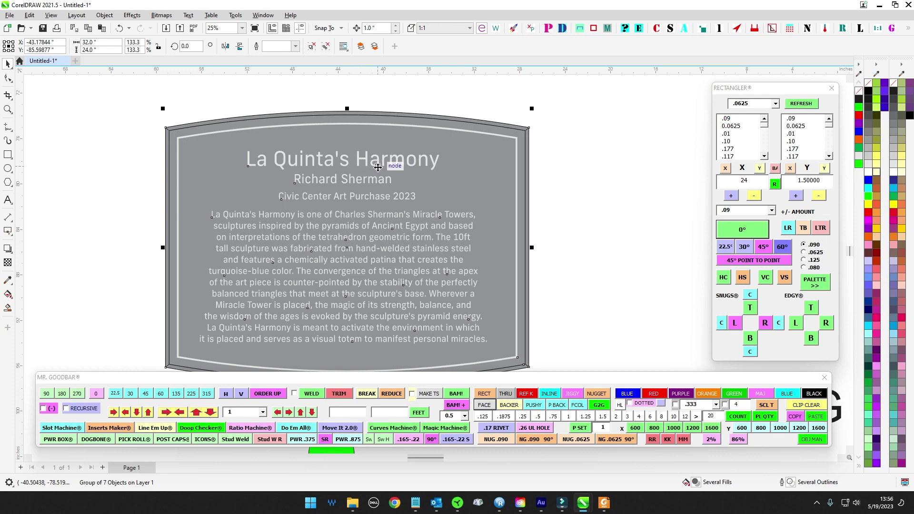
{"action": "scroll", "coordinate": [388, 173], "scroll_direction": "down", "scroll_amount": 2}
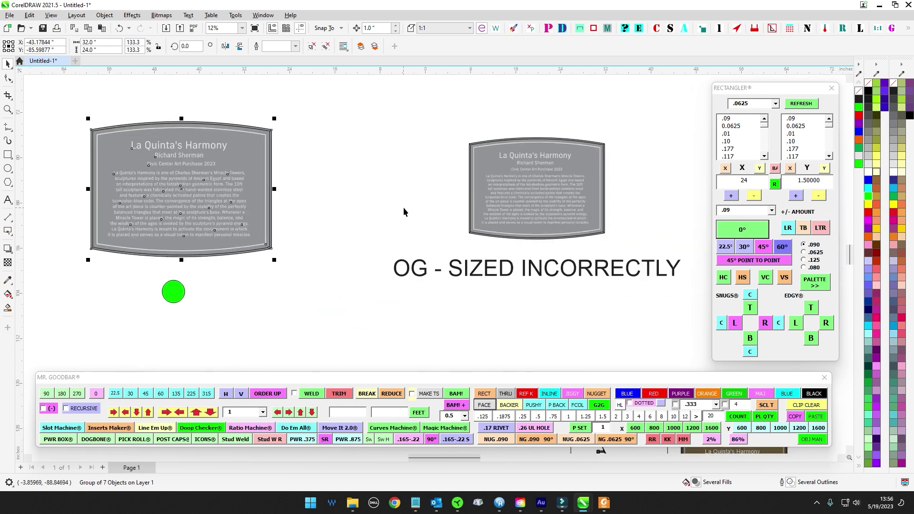
{"action": "scroll", "coordinate": [396, 178], "scroll_direction": "down", "scroll_amount": 2}
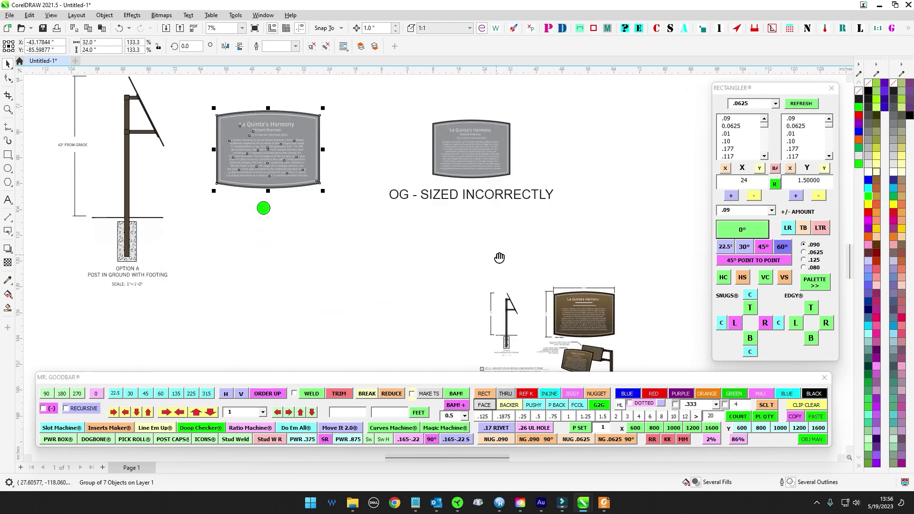
{"action": "left_click", "coordinate": [425, 242]}
{"action": "scroll", "coordinate": [451, 253], "scroll_direction": "down", "scroll_amount": 1}
{"action": "scroll", "coordinate": [451, 259], "scroll_direction": "down", "scroll_amount": 1}
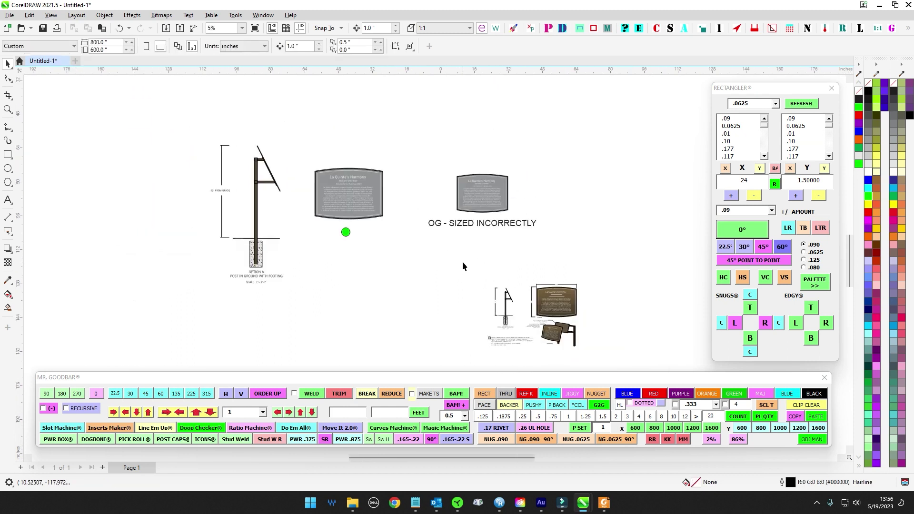
Select all the artwork on the page and open the Exporter Home macro in a clear spot.
{"action": "key", "text": "ctrl+a"}
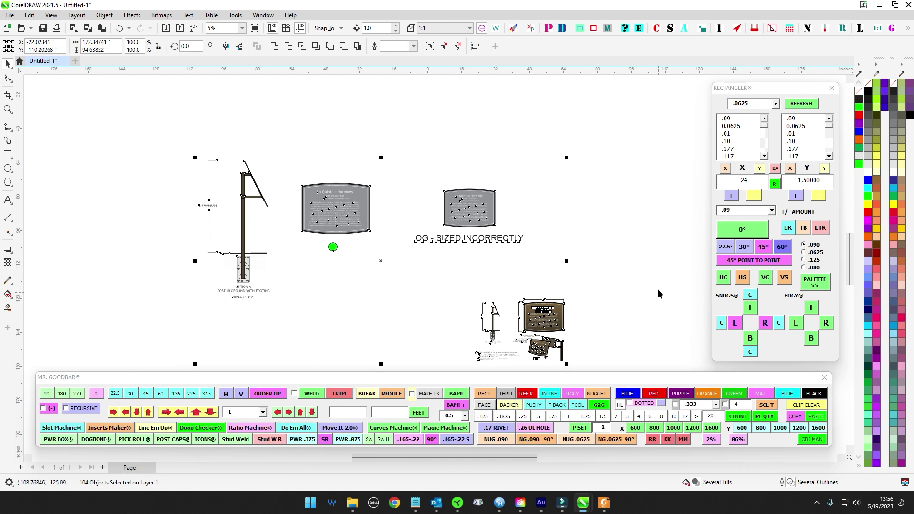
{"action": "scroll", "coordinate": [658, 289], "scroll_direction": "down", "scroll_amount": 2}
{"action": "left_click", "coordinate": [639, 28]}
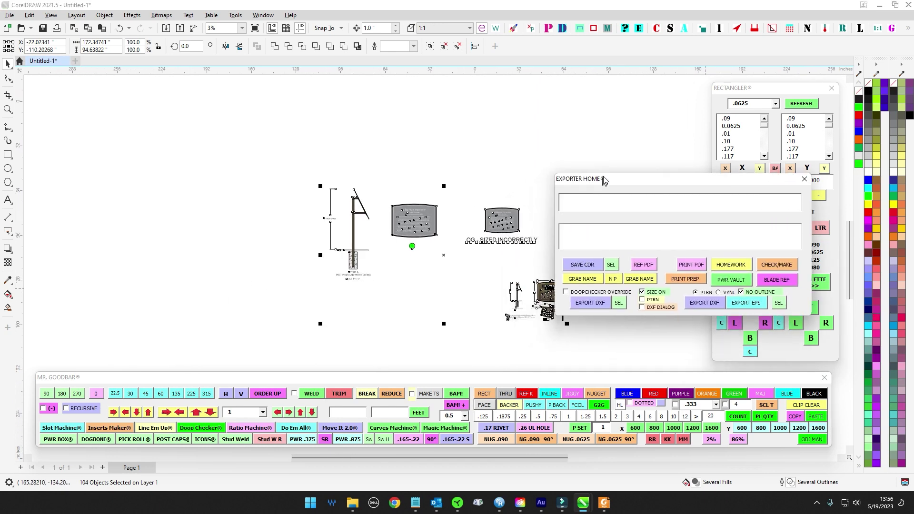
{"action": "left_click_drag", "start_coordinate": [604, 181], "coordinate": [615, 152]}
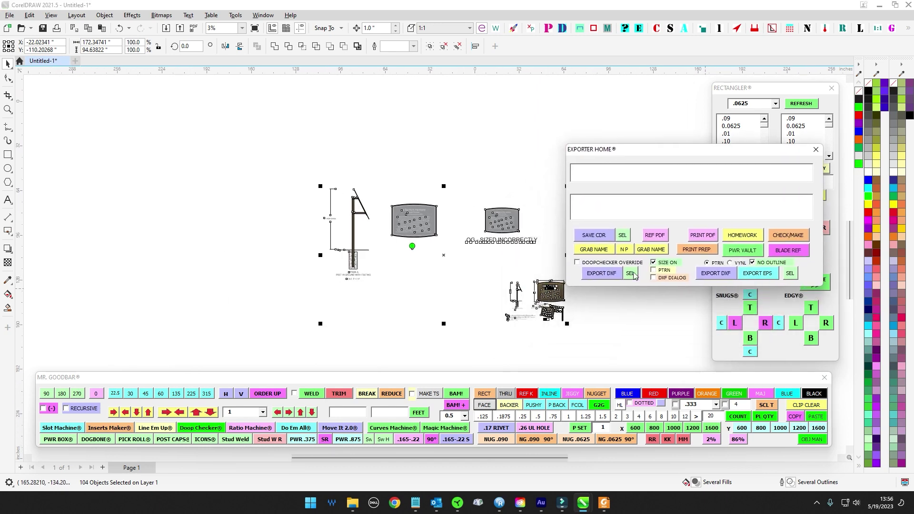
Copy "City of La Quinta\Public Art" from the file path in Notepad and return to CorelDRAW.
{"action": "left_click", "coordinate": [418, 504]}
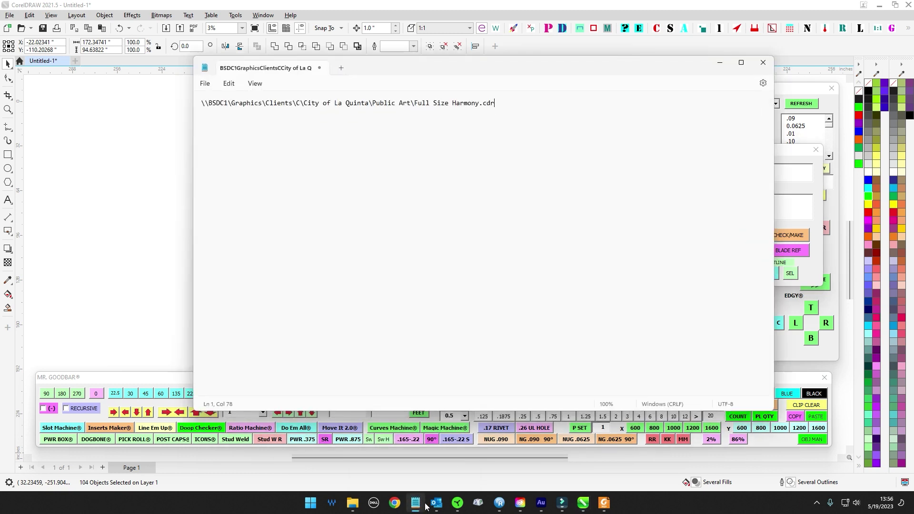
{"action": "left_click_drag", "start_coordinate": [512, 100], "coordinate": [200, 103]}
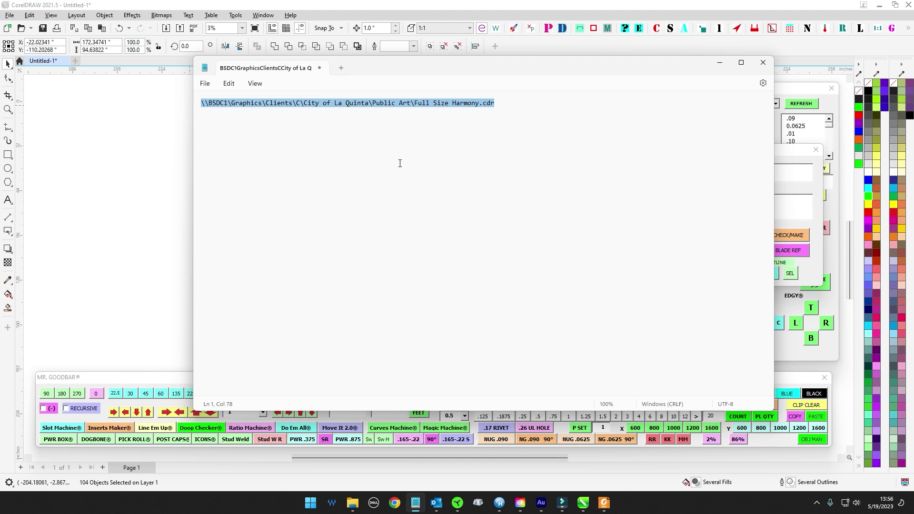
{"action": "left_click", "coordinate": [381, 126]}
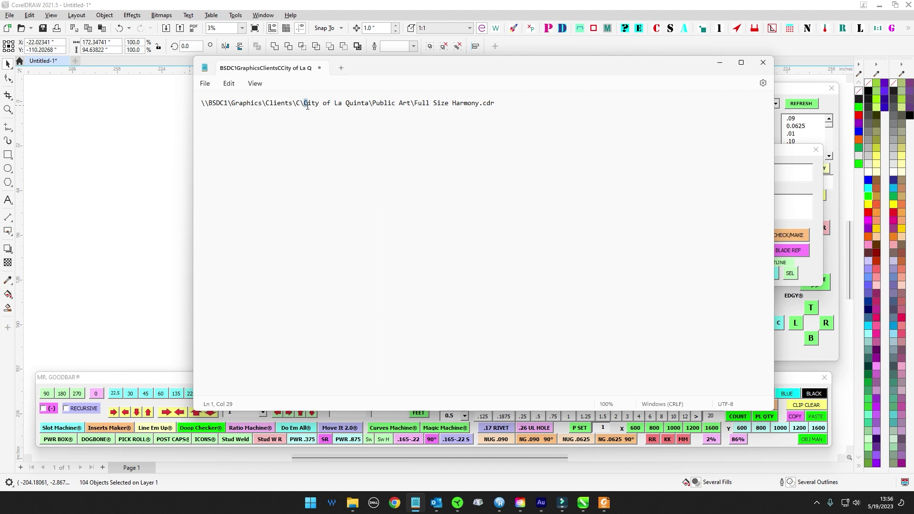
{"action": "left_click_drag", "start_coordinate": [308, 106], "coordinate": [412, 106]}
{"action": "right_click", "coordinate": [401, 106]}
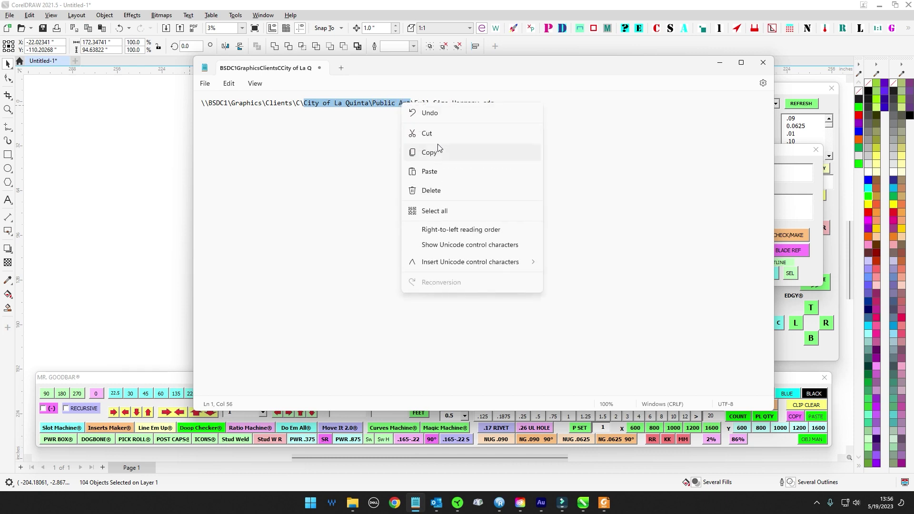
{"action": "left_click", "coordinate": [439, 150]}
{"action": "left_click", "coordinate": [719, 62]}
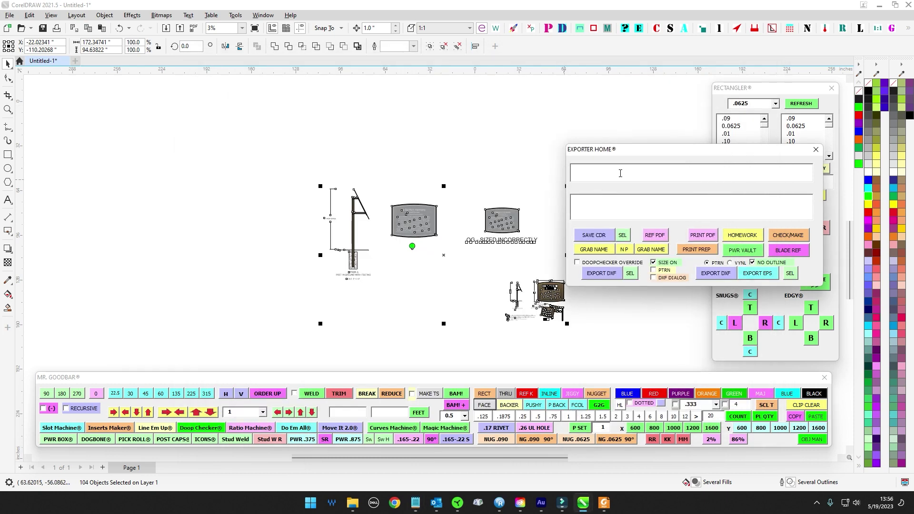
Paste the copied text as the client name in Exporter Home and edit it to "City of La Quinta Public Art".
{"action": "key", "text": "ctrl+v"}
{"action": "left_click_drag", "start_coordinate": [627, 157], "coordinate": [575, 126]}
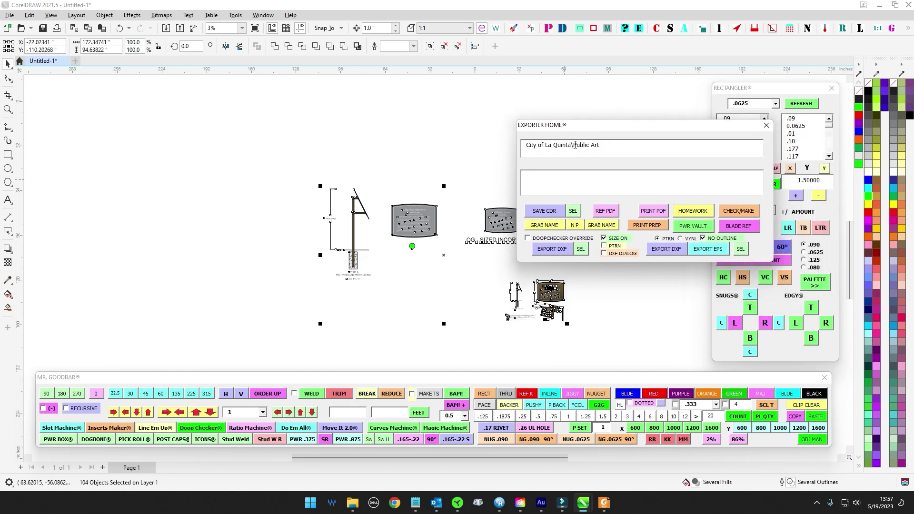
{"action": "key", "text": "BackSpace"}
{"action": "left_click_drag", "start_coordinate": [609, 142], "coordinate": [524, 143]}
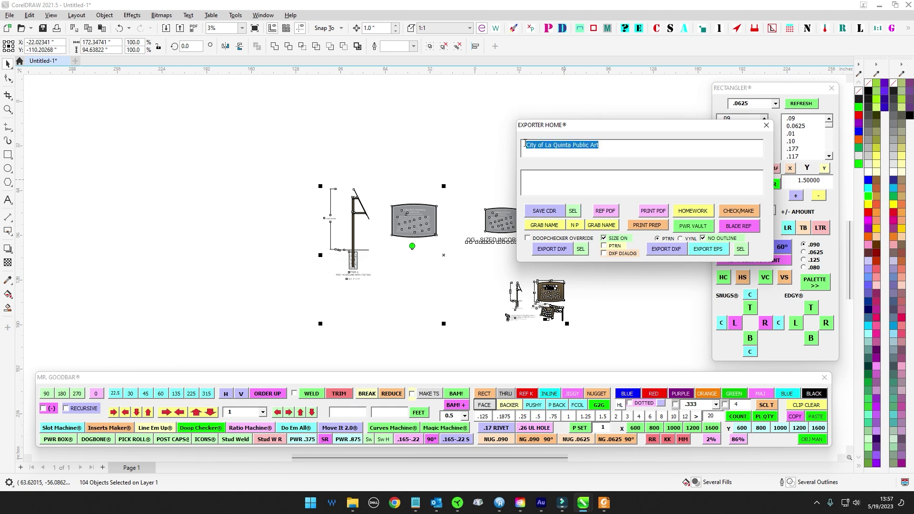
Enter harmony_plaque as the job description and save the drawing as a CDR file with Exporter Home.
{"action": "left_click", "coordinate": [601, 176]}
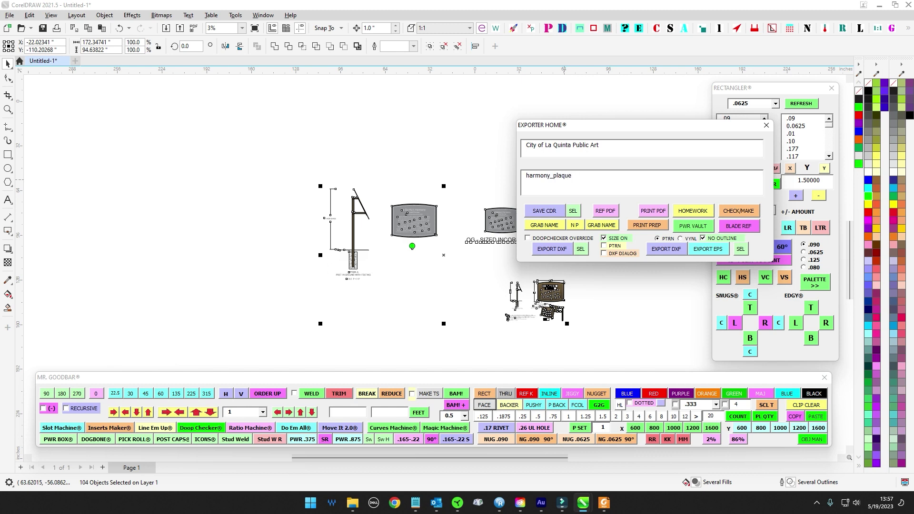
{"action": "left_click", "coordinate": [539, 214]}
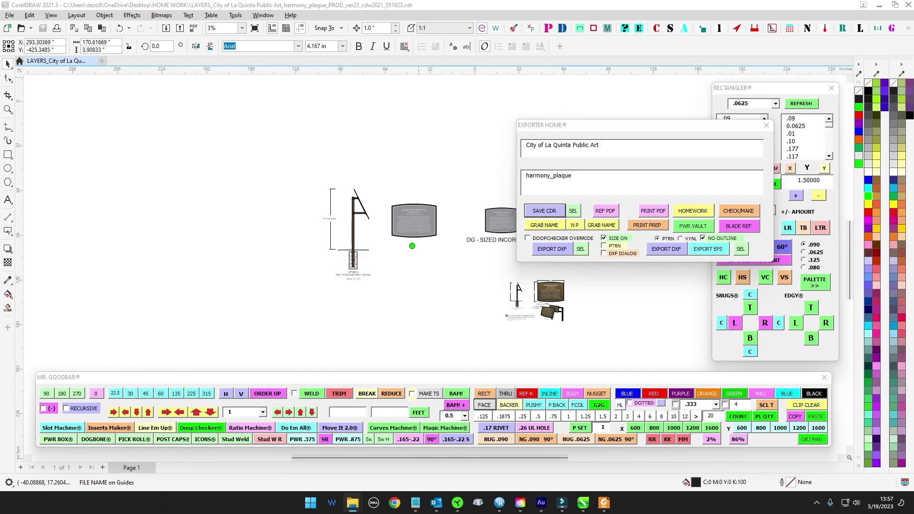
Check the HOME WORK folder for the saved harmony_plaque CDR files and move Exporter Home off the drawing.
{"action": "left_click_drag", "start_coordinate": [913, 37], "coordinate": [339, 58]}
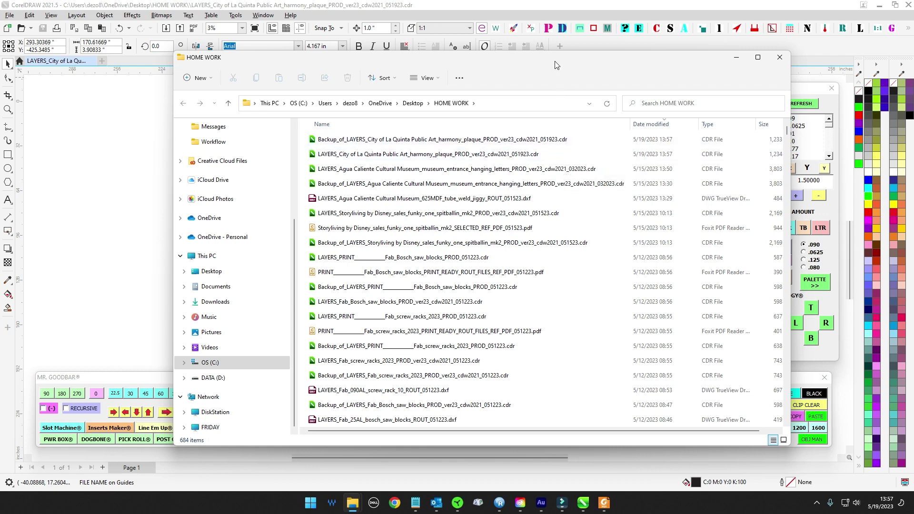
{"action": "left_click_drag", "start_coordinate": [555, 61], "coordinate": [913, 60]}
{"action": "left_click_drag", "start_coordinate": [633, 131], "coordinate": [913, 126]}
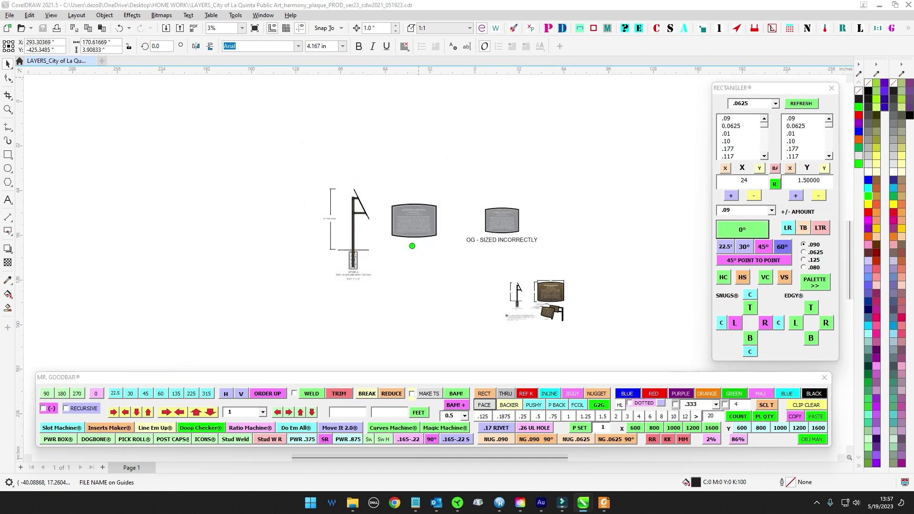
Examine the saved drawing's layout, including the full set of artwork and the bronze reference drawing.
{"action": "left_click", "coordinate": [409, 139]}
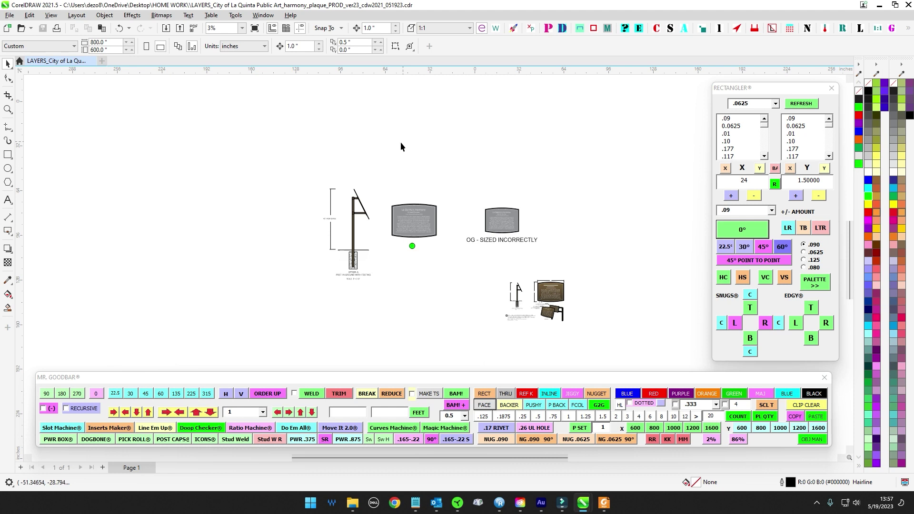
{"action": "scroll", "coordinate": [348, 175], "scroll_direction": "down", "scroll_amount": 1}
{"action": "scroll", "coordinate": [305, 133], "scroll_direction": "down", "scroll_amount": 2}
{"action": "left_click_drag", "start_coordinate": [285, 116], "coordinate": [643, 318]}
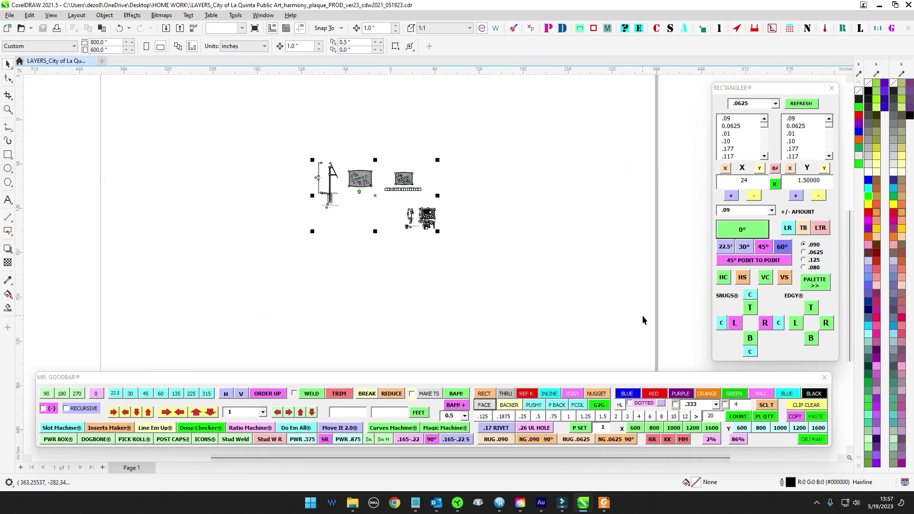
{"action": "left_click", "coordinate": [598, 278]}
{"action": "scroll", "coordinate": [389, 190], "scroll_direction": "up", "scroll_amount": 2}
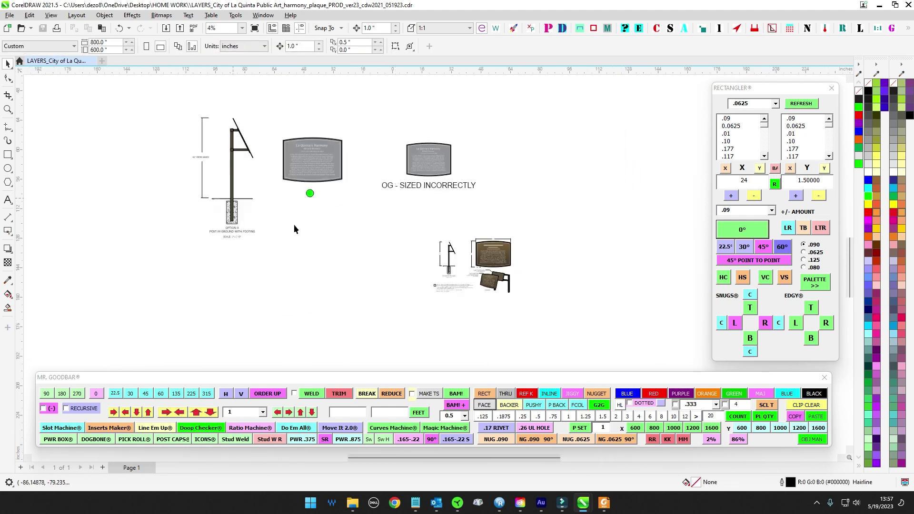
{"action": "left_click_drag", "start_coordinate": [437, 230], "coordinate": [607, 327]}
{"action": "scroll", "coordinate": [532, 267], "scroll_direction": "up", "scroll_amount": 1}
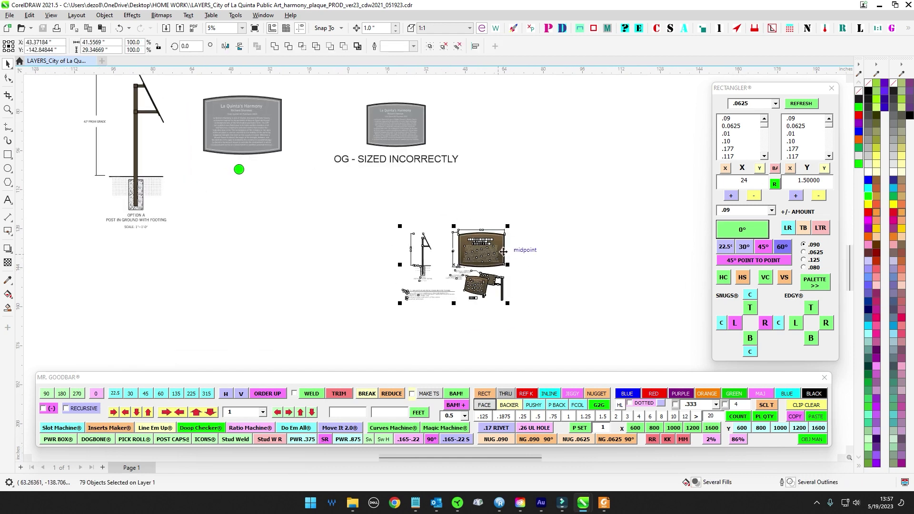
{"action": "scroll", "coordinate": [551, 272], "scroll_direction": "down", "scroll_amount": 2}
{"action": "left_click", "coordinate": [551, 277]}
{"action": "scroll", "coordinate": [379, 174], "scroll_direction": "up", "scroll_amount": 3}
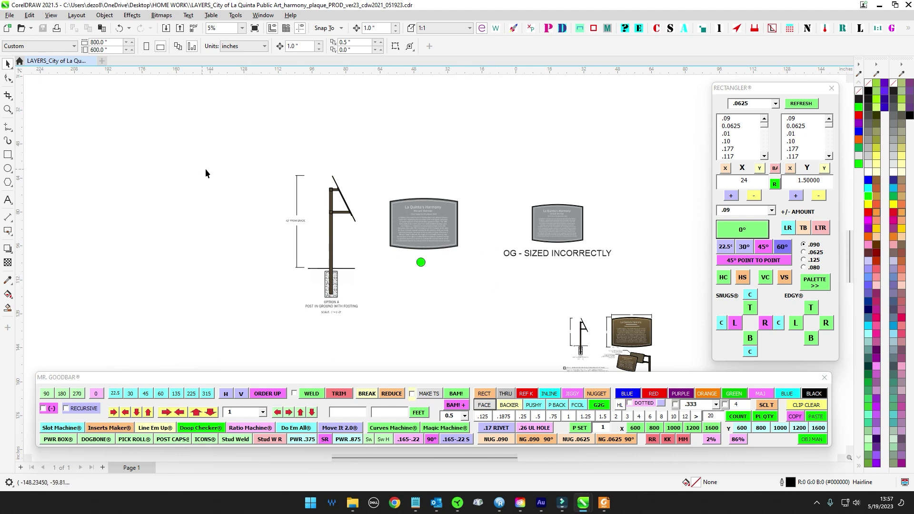
Copy the post side view, the larger grey plaque and the green circle onto a new page and move them slightly up and right.
{"action": "left_click_drag", "start_coordinate": [498, 333], "coordinate": [494, 341]}
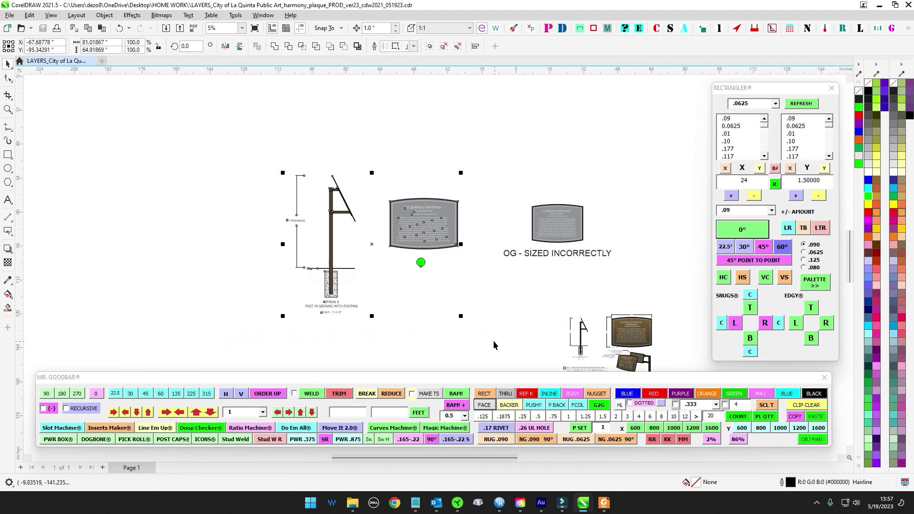
{"action": "left_click", "coordinate": [791, 419]}
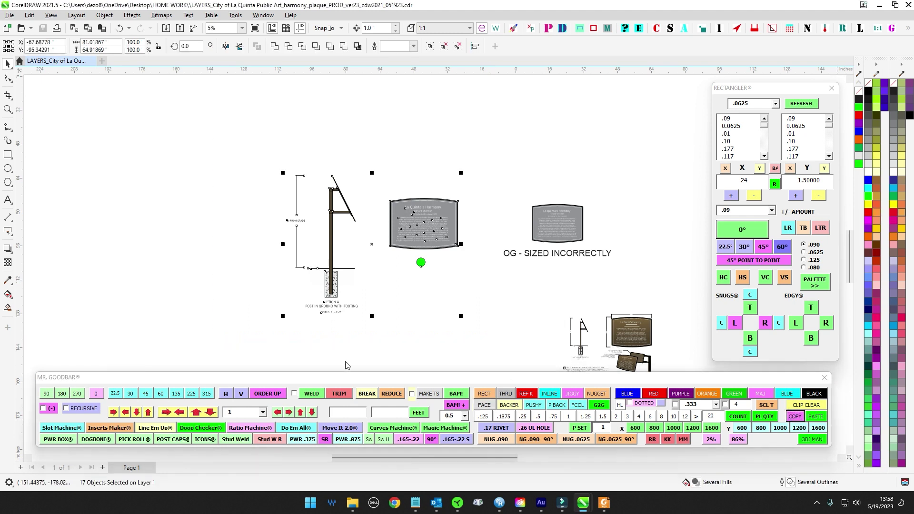
{"action": "left_click", "coordinate": [21, 467]}
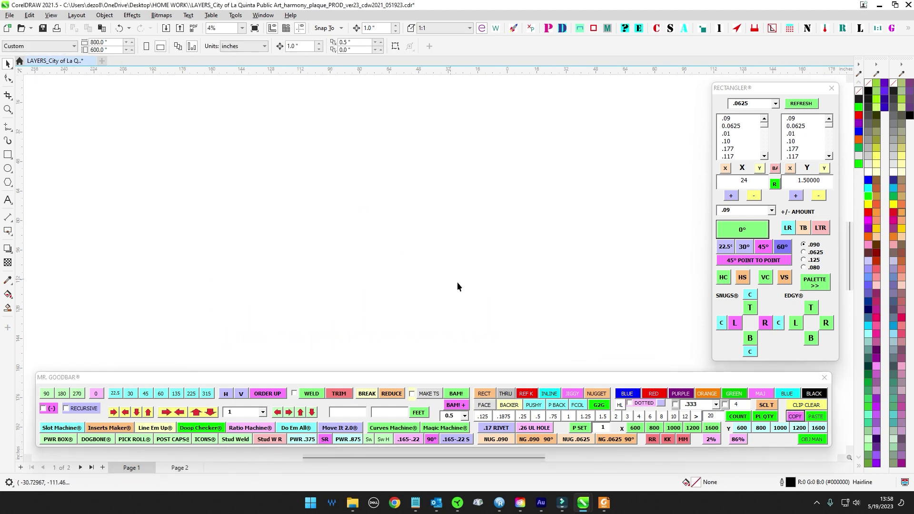
{"action": "left_click", "coordinate": [816, 417]}
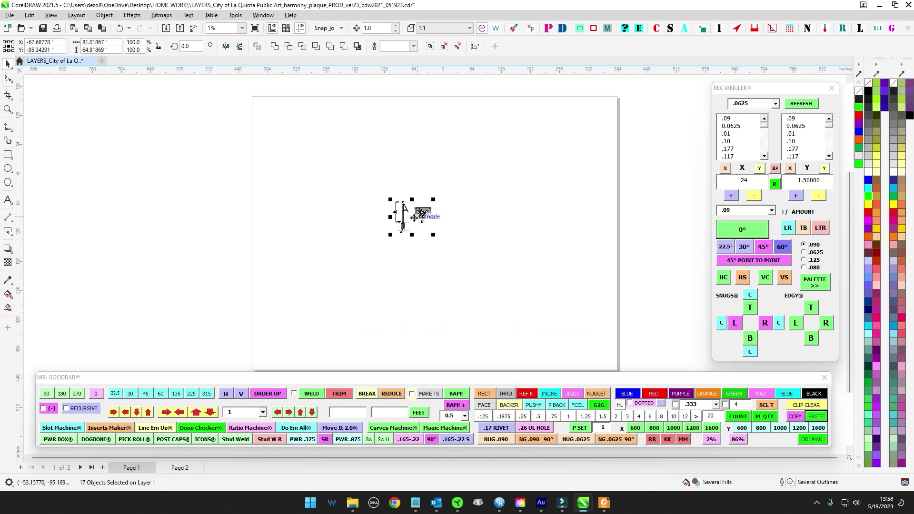
{"action": "mouse_move", "coordinate": [419, 211]}
{"action": "left_mouse_down"}
{"action": "mouse_move", "coordinate": [419, 179]}
{"action": "mouse_move", "coordinate": [424, 194]}
{"action": "left_mouse_up"}
{"action": "scroll", "coordinate": [419, 197], "scroll_direction": "up", "scroll_amount": 3}
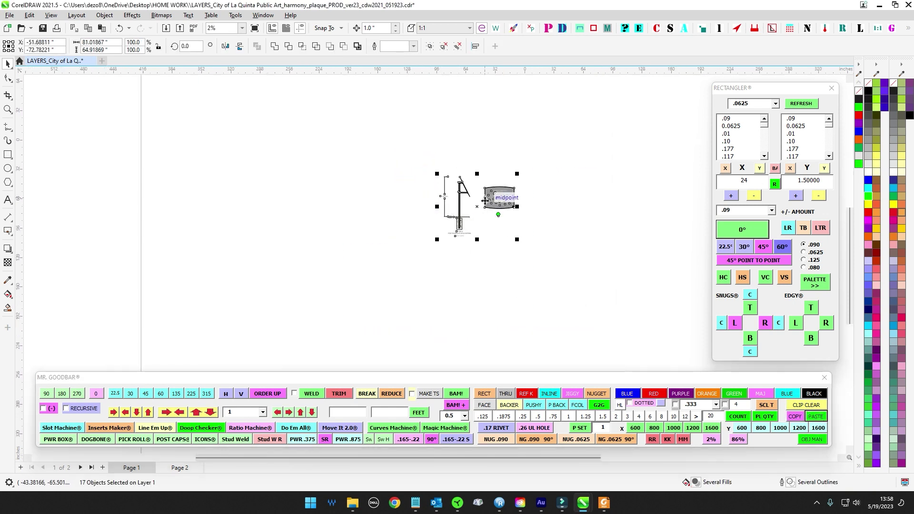
Delete the green circle below the larger grey plaque.
{"action": "left_click", "coordinate": [491, 151]}
{"action": "scroll", "coordinate": [422, 207], "scroll_direction": "up", "scroll_amount": 3}
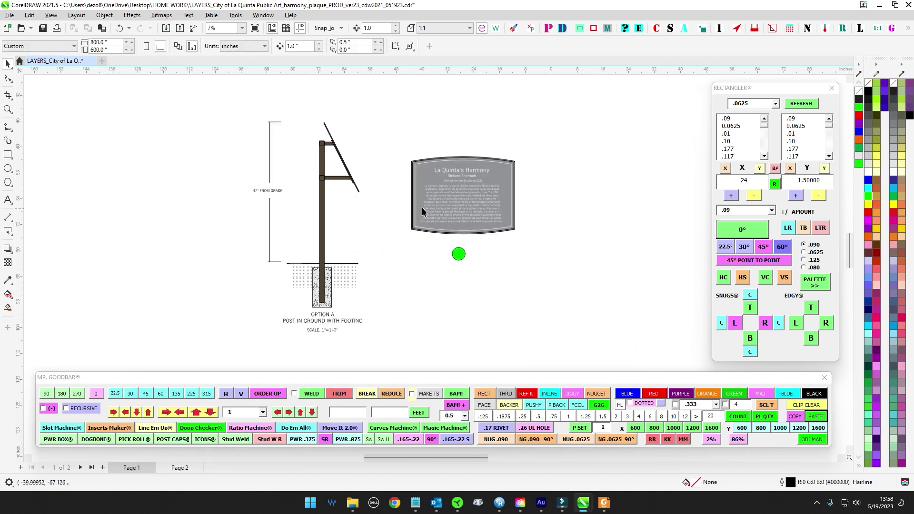
{"action": "scroll", "coordinate": [428, 180], "scroll_direction": "down", "scroll_amount": 2}
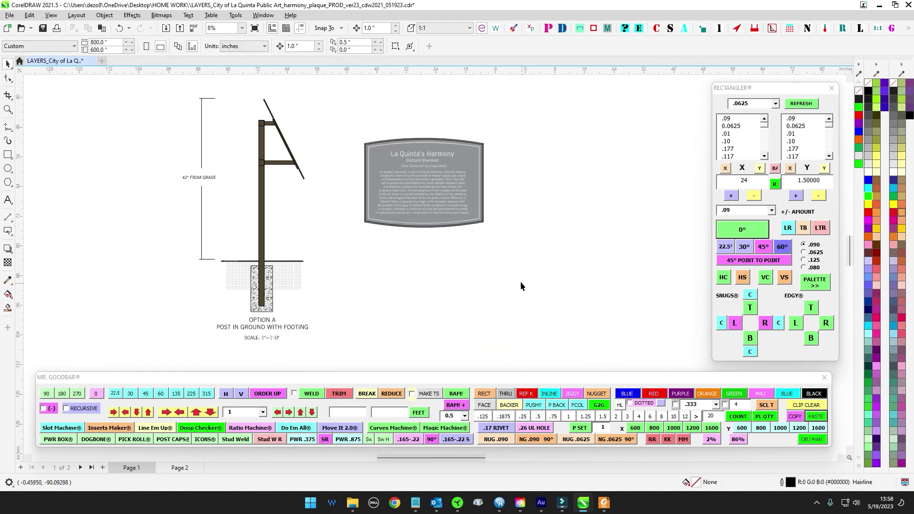
Ungroup the larger La Quinta's Harmony plaque into its separate objects.
{"action": "scroll", "coordinate": [522, 281], "scroll_direction": "down", "scroll_amount": 3}
{"action": "scroll", "coordinate": [425, 193], "scroll_direction": "up", "scroll_amount": 3}
{"action": "scroll", "coordinate": [421, 148], "scroll_direction": "up", "scroll_amount": 4}
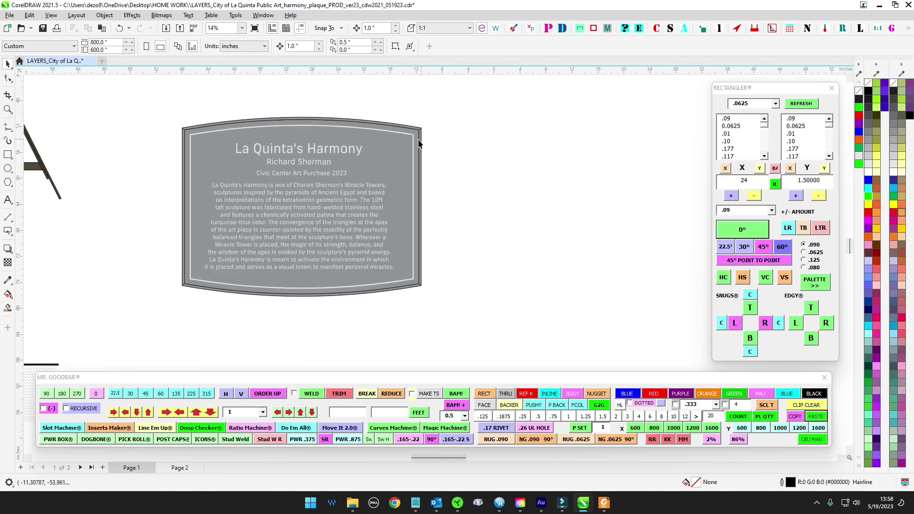
{"action": "left_click", "coordinate": [422, 136]}
{"action": "scroll", "coordinate": [479, 161], "scroll_direction": "down", "scroll_amount": 4}
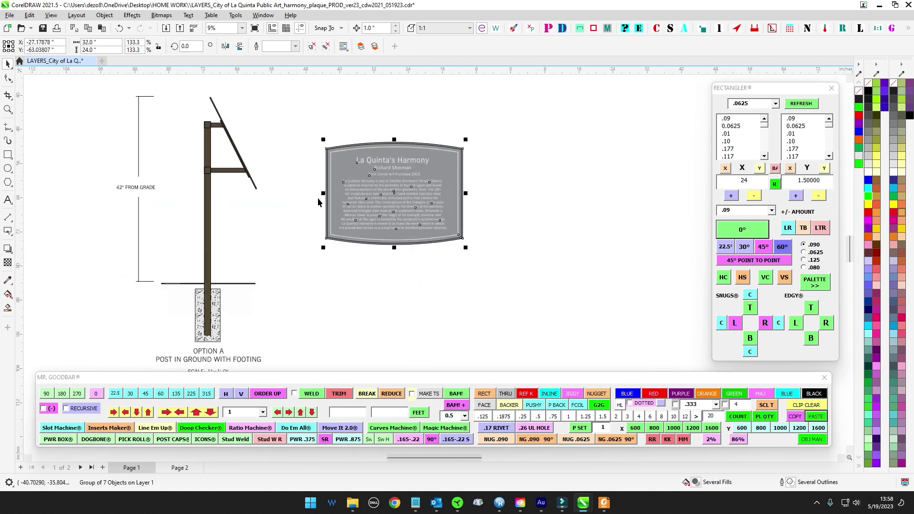
{"action": "key", "text": "ctrl+u"}
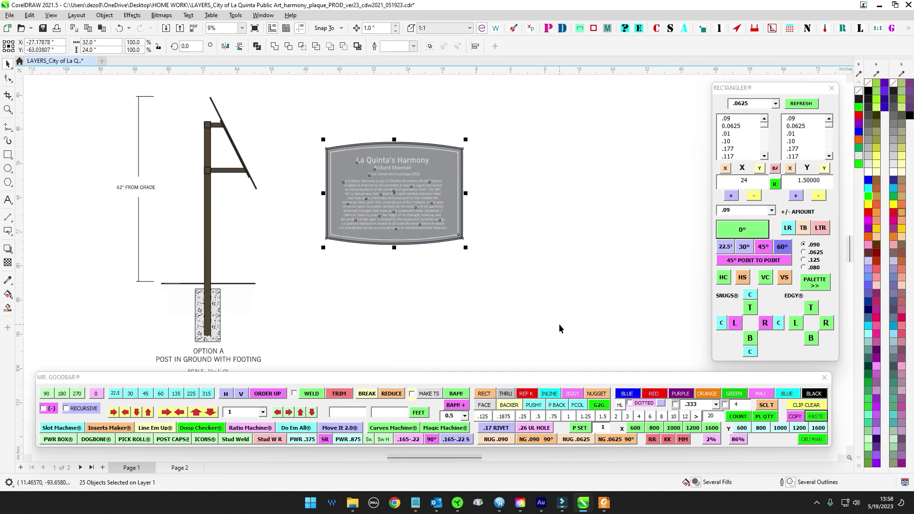
{"action": "left_click", "coordinate": [553, 306]}
Move the plaque's grey panel shape 48 inches to the right, clear of the lettered artwork.
{"action": "scroll", "coordinate": [446, 152], "scroll_direction": "up", "scroll_amount": 3}
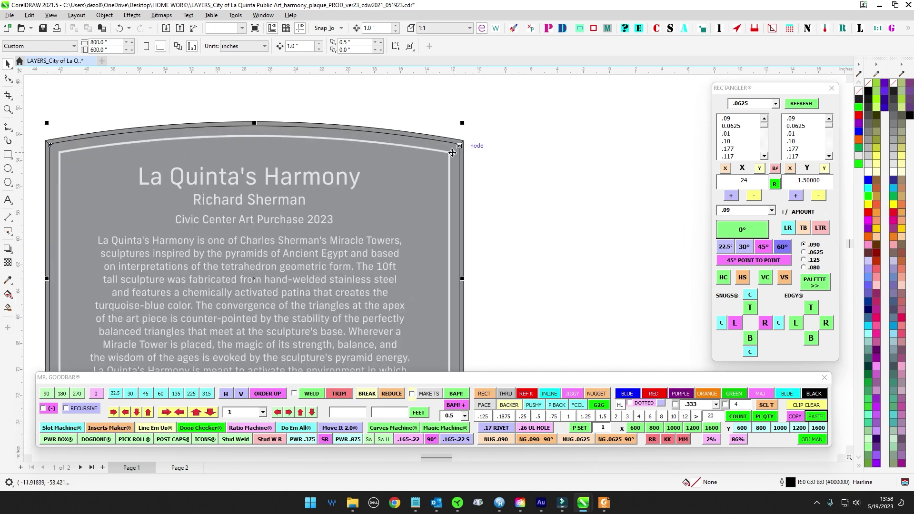
{"action": "scroll", "coordinate": [455, 145], "scroll_direction": "down", "scroll_amount": 5}
{"action": "scroll", "coordinate": [294, 144], "scroll_direction": "up", "scroll_amount": 2}
{"action": "scroll", "coordinate": [294, 144], "scroll_direction": "up", "scroll_amount": 3}
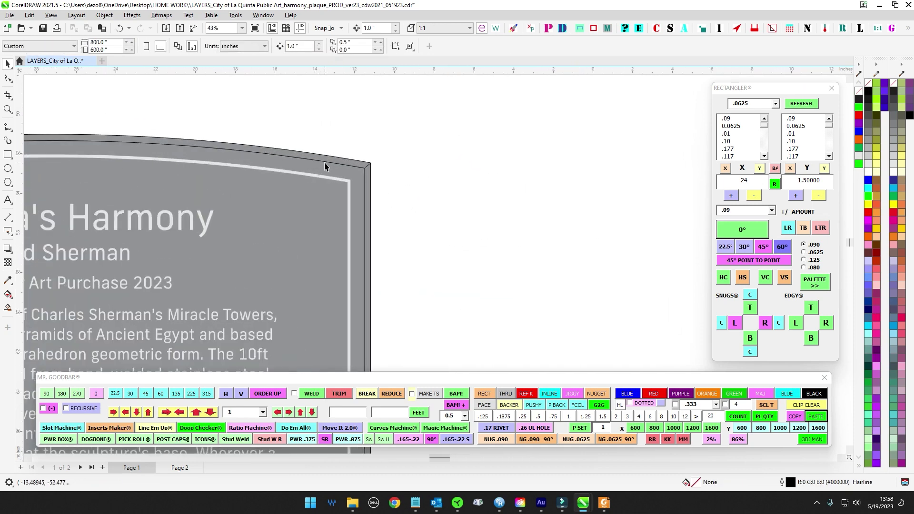
{"action": "left_click", "coordinate": [325, 162]}
{"action": "scroll", "coordinate": [371, 164], "scroll_direction": "down", "scroll_amount": 4}
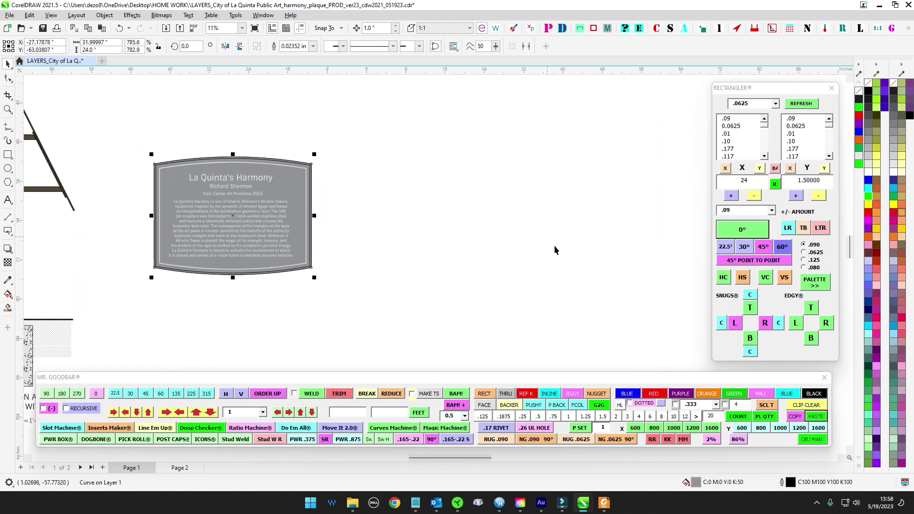
{"action": "key", "text": "shift+Right"}
{"action": "key", "text": "shift+Right"}
{"action": "key", "text": "shift+Right"}
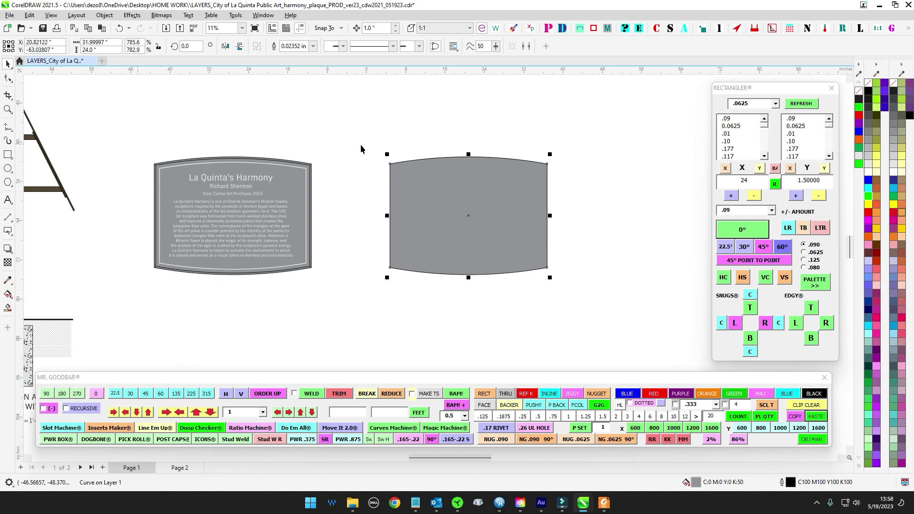
Convert the separated grey plaque shape to a red outline with no fill.
{"action": "left_click_drag", "start_coordinate": [375, 112], "coordinate": [630, 318]}
{"action": "left_click_drag", "start_coordinate": [357, 116], "coordinate": [657, 343]}
{"action": "left_click", "coordinate": [654, 394]}
{"action": "scroll", "coordinate": [297, 133], "scroll_direction": "down", "scroll_amount": 1}
{"action": "scroll", "coordinate": [465, 159], "scroll_direction": "down", "scroll_amount": 1}
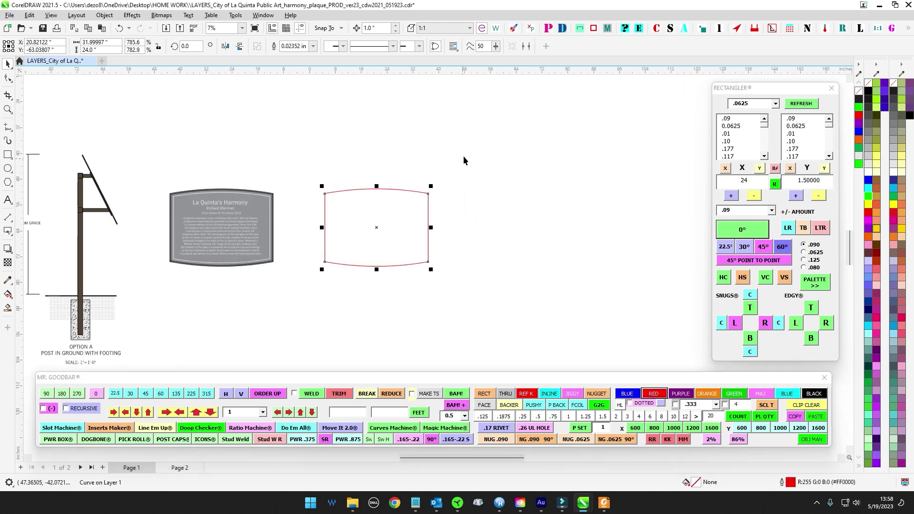
{"action": "left_click", "coordinate": [465, 159]}
Set the red plaque outline's calligraphy stretch to 100 in its outline properties.
{"action": "left_click_drag", "start_coordinate": [913, 22], "coordinate": [575, 77]}
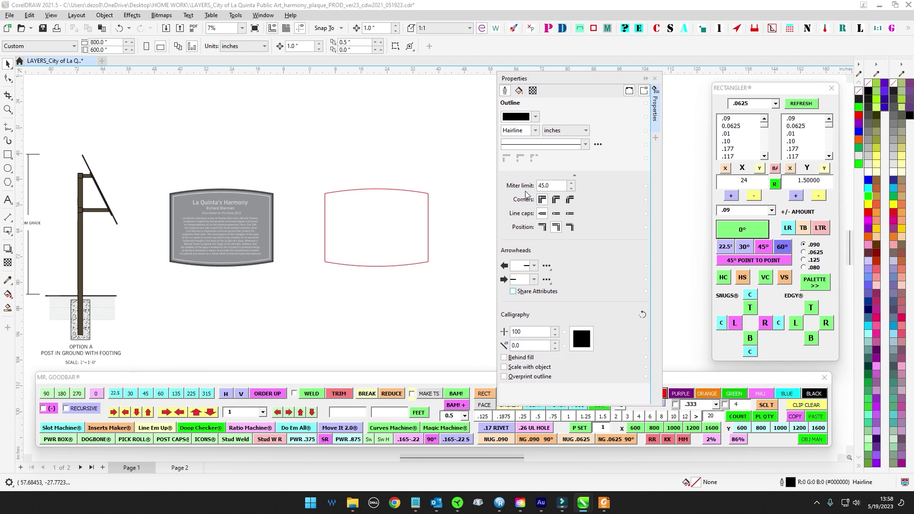
{"action": "left_click", "coordinate": [365, 196]}
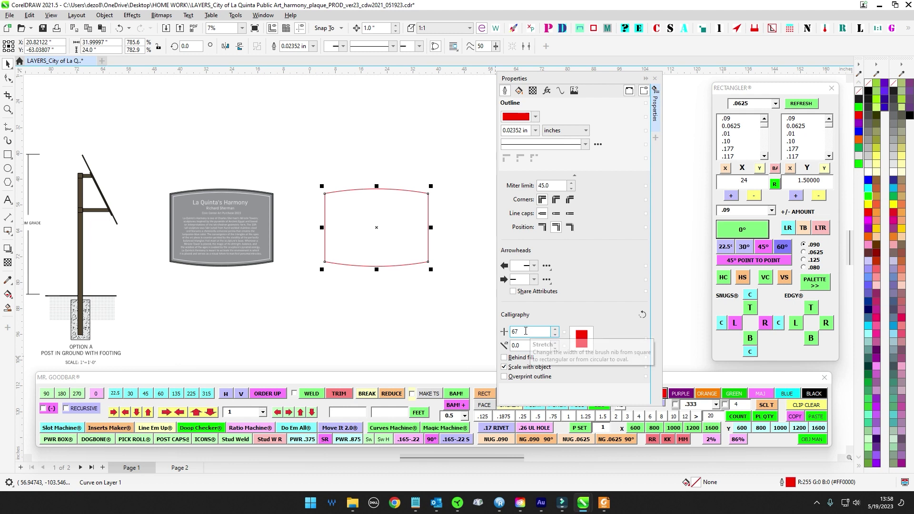
{"action": "left_click_drag", "start_coordinate": [527, 331], "coordinate": [500, 339]}
{"action": "type", "text": "10"}
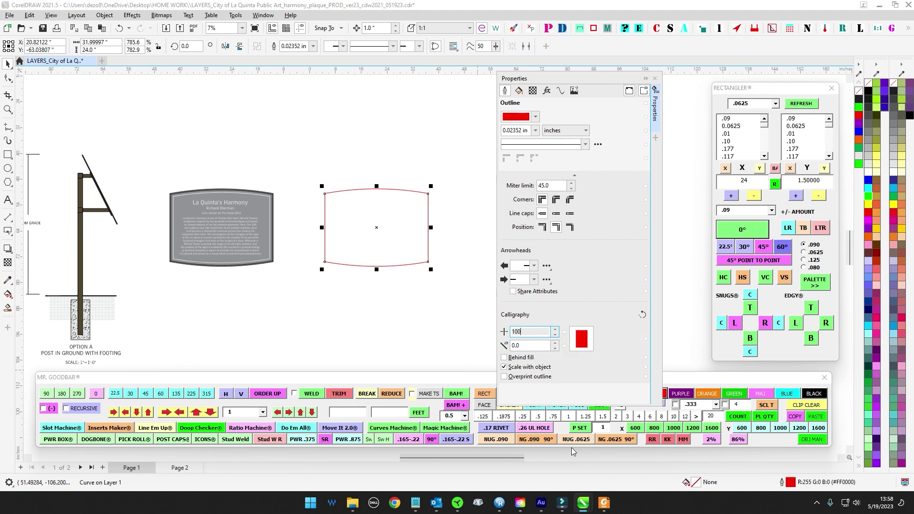
{"action": "type", "text": "0"}
{"action": "key", "text": "Return"}
{"action": "left_click_drag", "start_coordinate": [604, 81], "coordinate": [775, 83]}
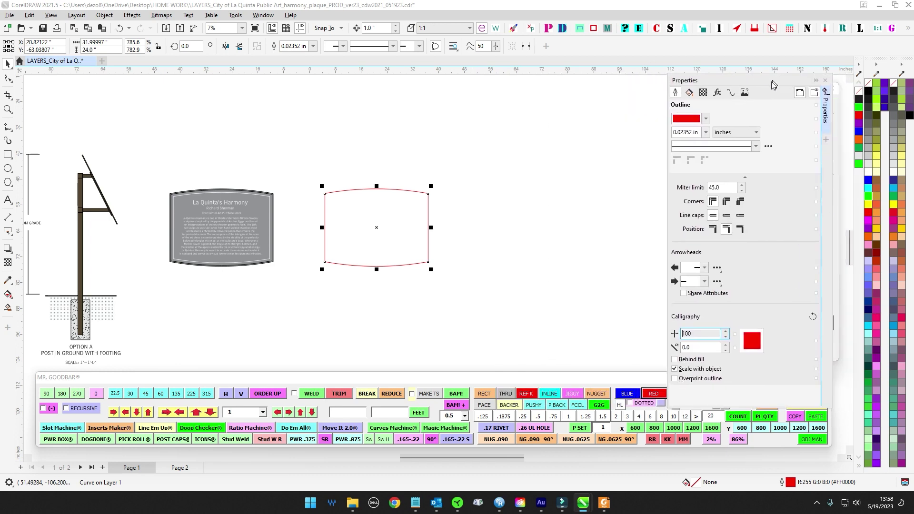
Change the red plaque outline to hairline width with a solid line style.
{"action": "left_click", "coordinate": [620, 405]}
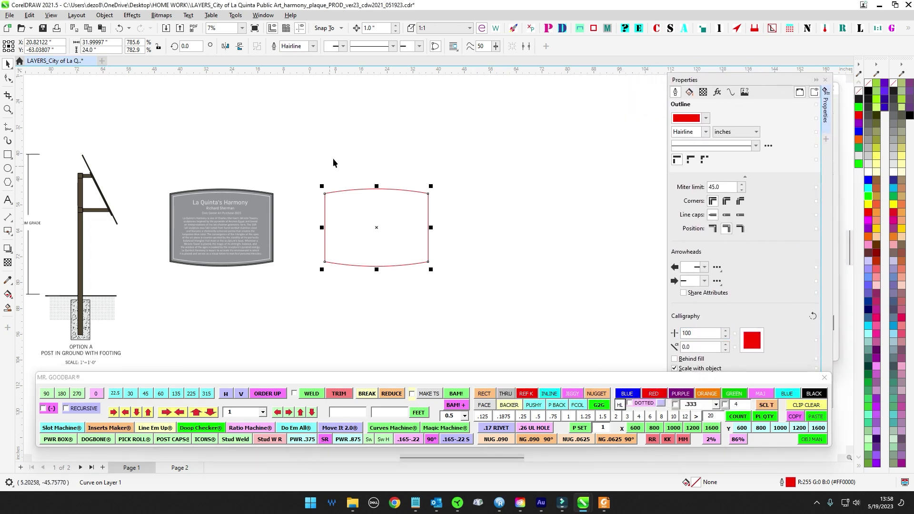
{"action": "left_click", "coordinate": [754, 147]}
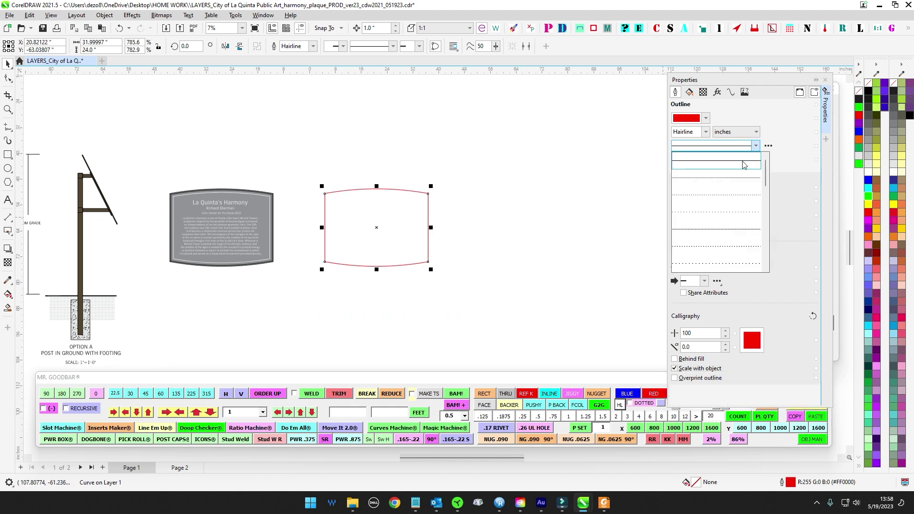
{"action": "left_click", "coordinate": [742, 161]}
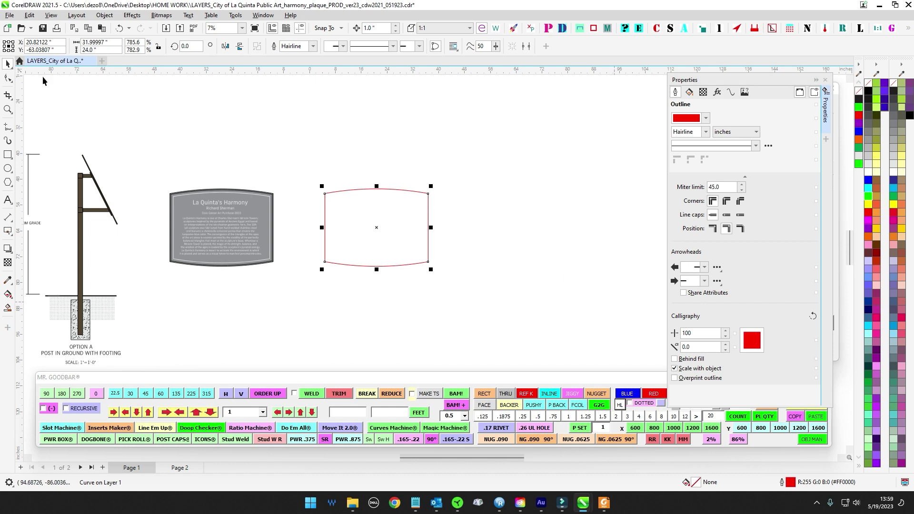
Set the red plaque outline's width to 23 inches.
{"action": "left_click", "coordinate": [111, 43]}
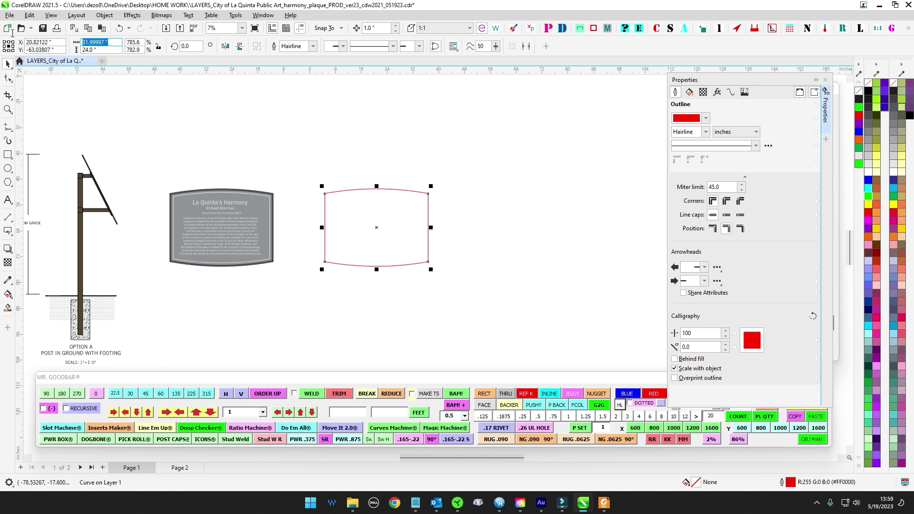
{"action": "type", "text": "24"}
{"action": "key", "text": "Return"}
{"action": "key", "text": "Escape"}
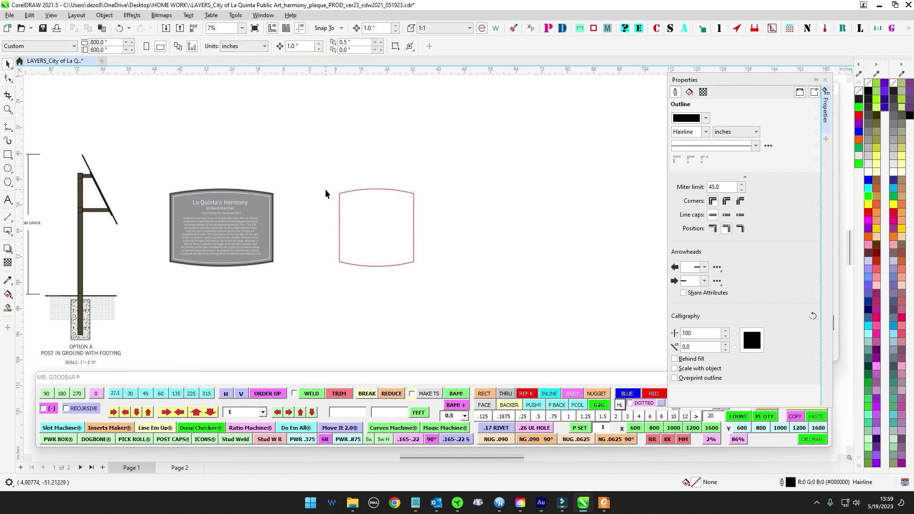
Set the red plaque outline's overall width to 32 inches.
{"action": "left_click_drag", "start_coordinate": [325, 190], "coordinate": [476, 292]}
{"action": "left_click", "coordinate": [101, 42]}
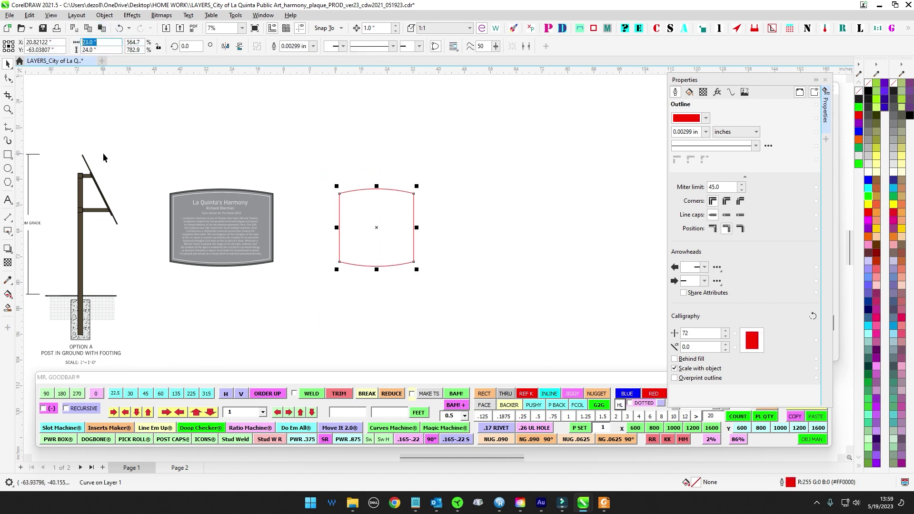
{"action": "type", "text": "32"}
{"action": "key", "text": "Return"}
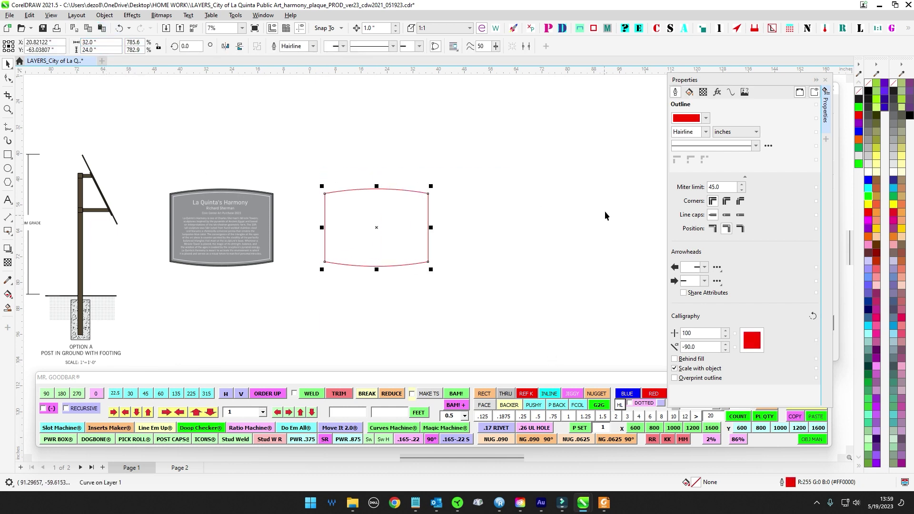
{"action": "key", "text": "Escape"}
{"action": "left_click_drag", "start_coordinate": [323, 153], "coordinate": [491, 311]}
Close the outline properties and save the drawing.
{"action": "left_click_drag", "start_coordinate": [765, 82], "coordinate": [762, 76]}
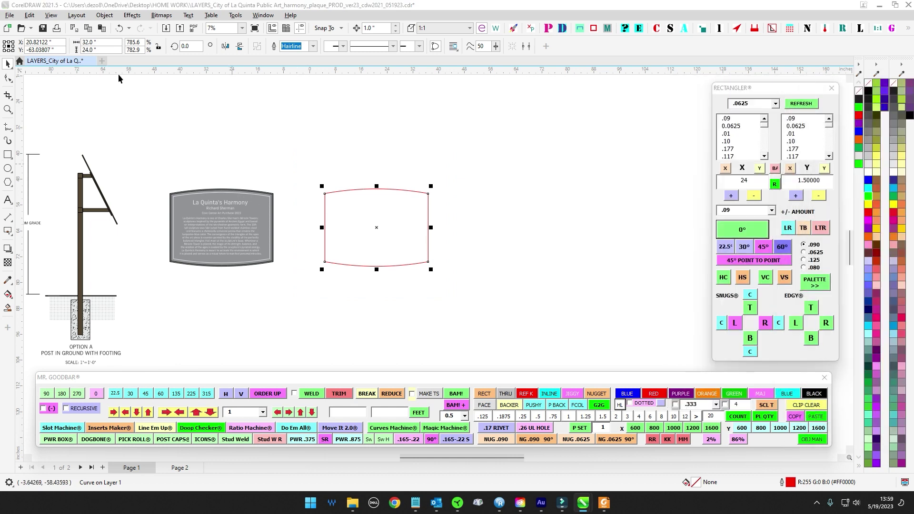
{"action": "left_click", "coordinate": [42, 28]}
{"action": "left_click", "coordinate": [331, 165]}
Move the red plaque outline about 77 inches straight down, below the grey plaque artwork.
{"action": "scroll", "coordinate": [331, 166], "scroll_direction": "down", "scroll_amount": 3}
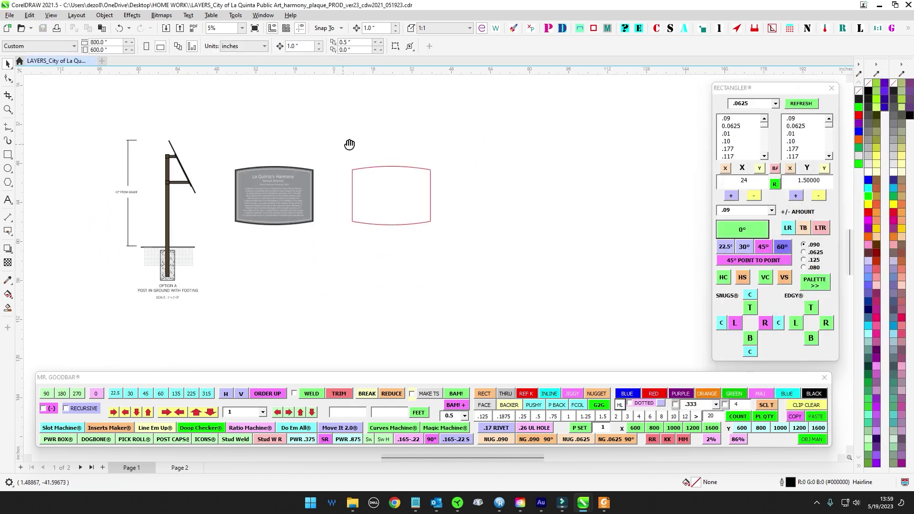
{"action": "left_click_drag", "start_coordinate": [357, 151], "coordinate": [470, 245]}
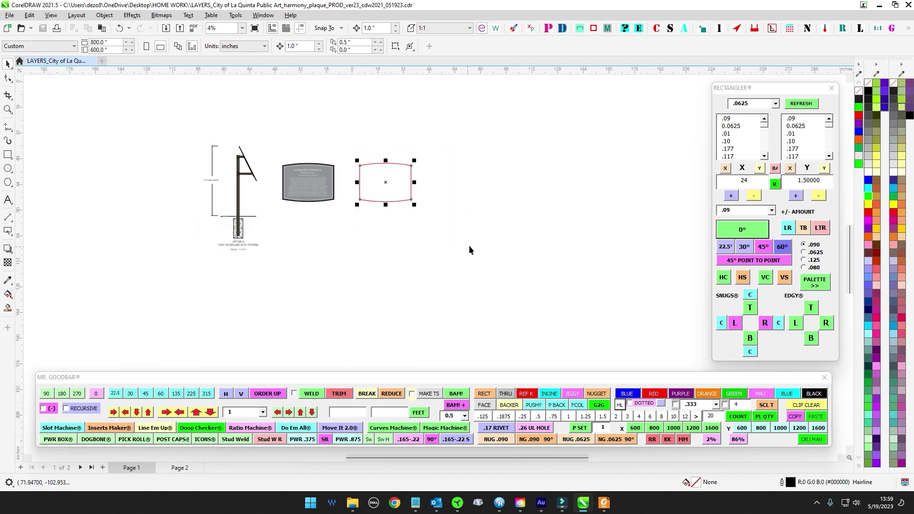
{"action": "scroll", "coordinate": [470, 245], "scroll_direction": "down", "scroll_amount": 2}
{"action": "left_click_drag", "start_coordinate": [365, 125], "coordinate": [364, 194]}
{"action": "scroll", "coordinate": [257, 100], "scroll_direction": "up", "scroll_amount": 1}
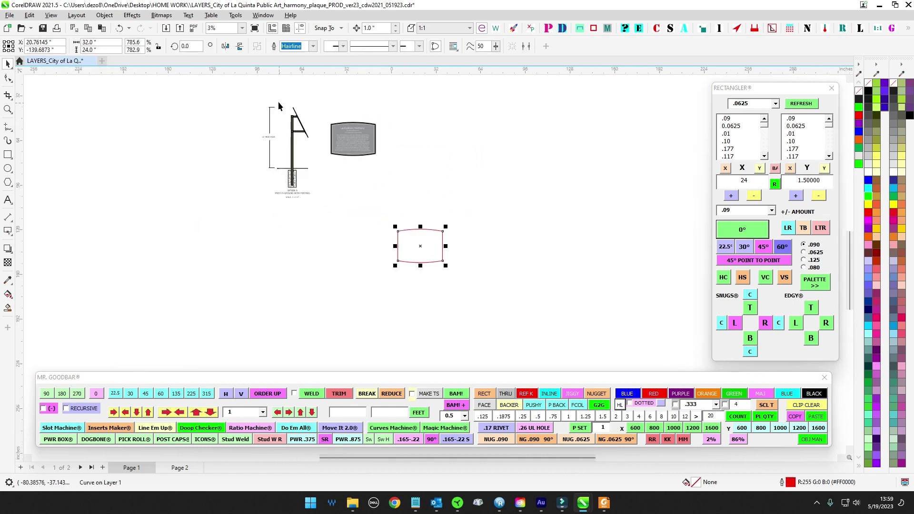
Copy the post side view directly below the original, without its height dimension and caption.
{"action": "left_click_drag", "start_coordinate": [272, 99], "coordinate": [315, 189]}
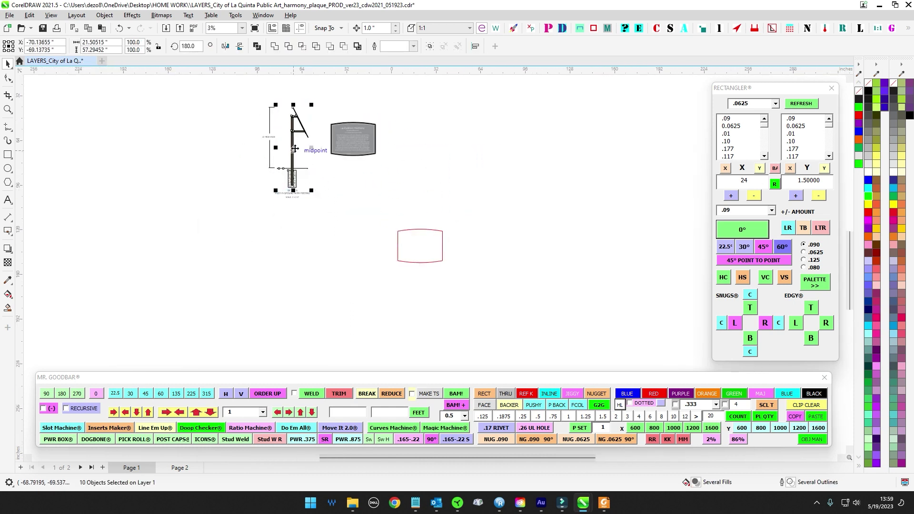
{"action": "left_click_drag", "start_coordinate": [309, 155], "coordinate": [312, 267]}
{"action": "left_click", "coordinate": [312, 266]}
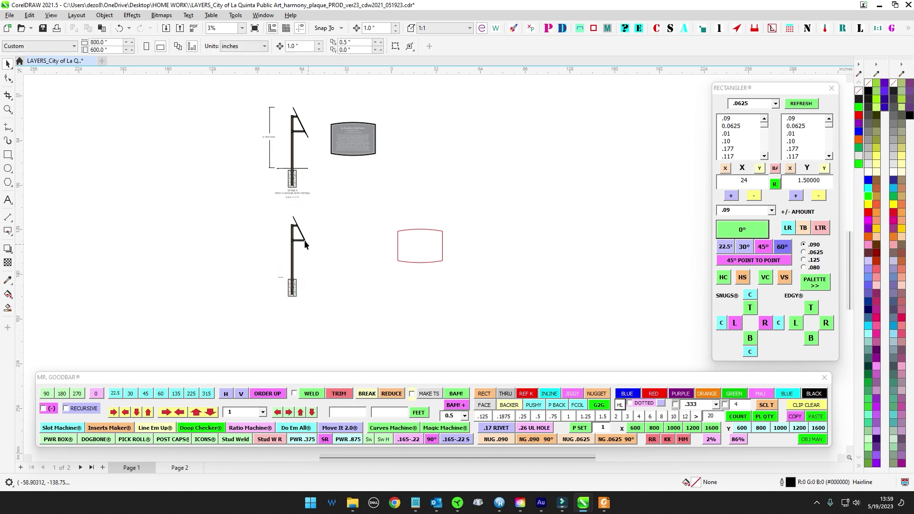
Delete the concrete footing and the stray ground line from the copied post side view.
{"action": "scroll", "coordinate": [292, 232], "scroll_direction": "up", "scroll_amount": 3}
{"action": "scroll", "coordinate": [295, 209], "scroll_direction": "up", "scroll_amount": 3}
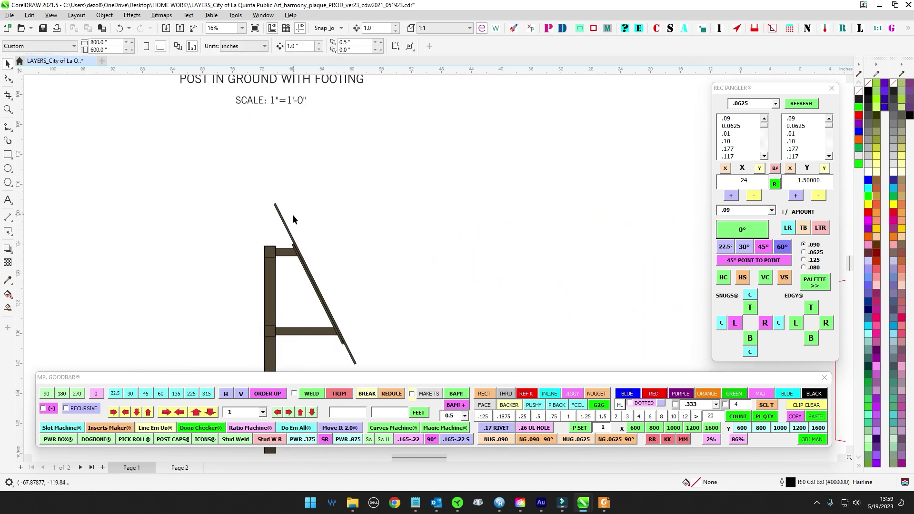
{"action": "left_click_drag", "start_coordinate": [289, 226], "coordinate": [359, 170]}
{"action": "scroll", "coordinate": [341, 187], "scroll_direction": "down", "scroll_amount": 2}
{"action": "left_click", "coordinate": [337, 222]}
{"action": "scroll", "coordinate": [337, 222], "scroll_direction": "down", "scroll_amount": 2}
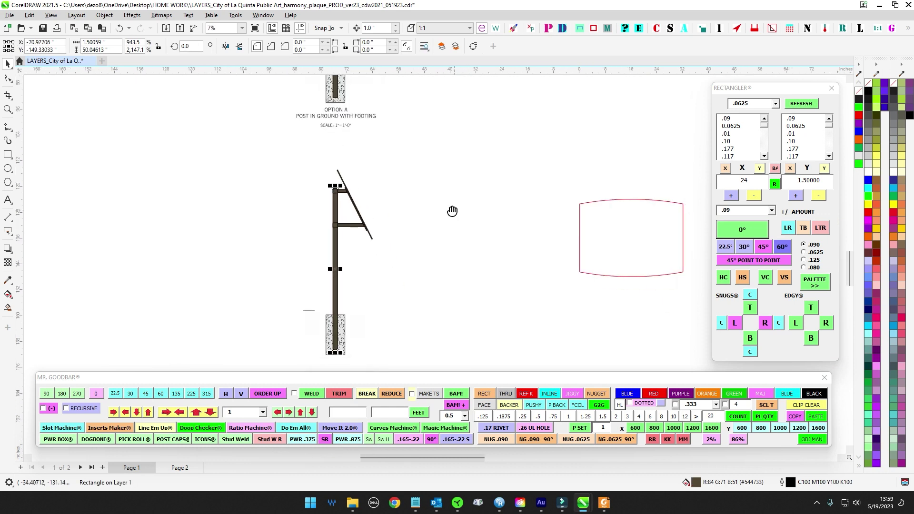
{"action": "left_click_drag", "start_coordinate": [280, 266], "coordinate": [398, 358]}
{"action": "key", "text": "Delete"}
Load the copied post's dimensions into Rectangler, round them to 1.500 by 50 inches and create the rectangle.
{"action": "left_click", "coordinate": [328, 189]}
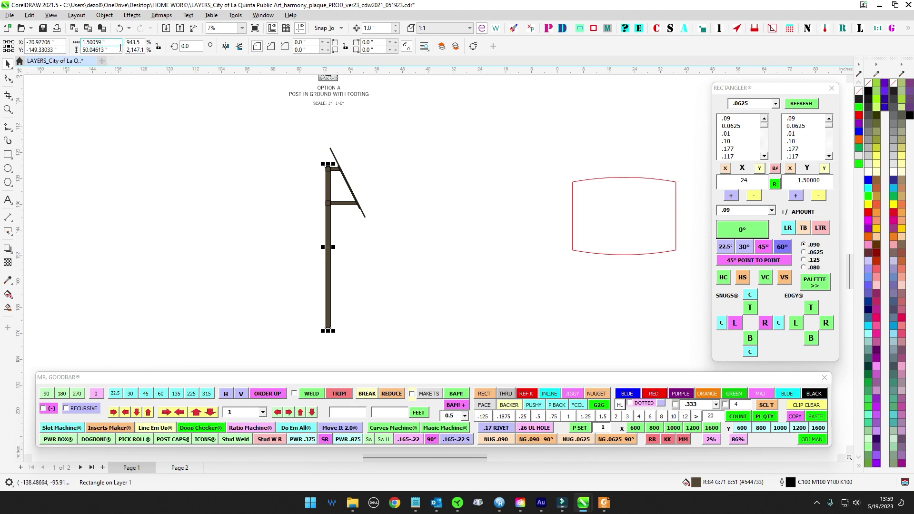
{"action": "left_click", "coordinate": [726, 169]}
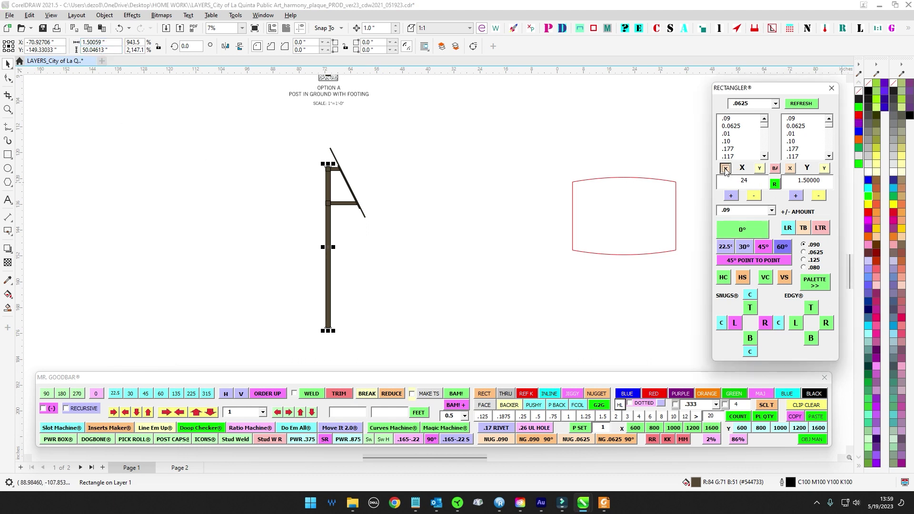
{"action": "left_click", "coordinate": [825, 169]}
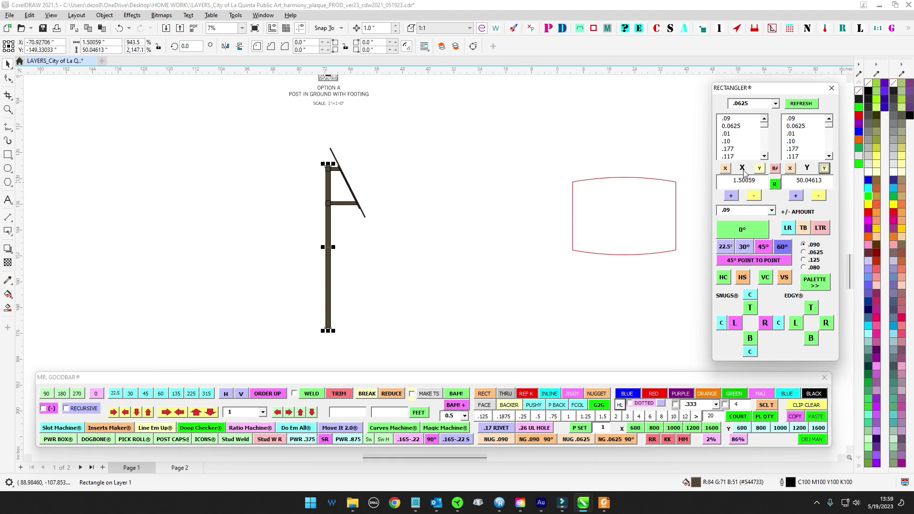
{"action": "left_click", "coordinate": [757, 181]}
{"action": "key", "text": "BackSpace"}
{"action": "key", "text": "BackSpace"}
{"action": "left_click", "coordinate": [807, 170]}
{"action": "left_click", "coordinate": [743, 237]}
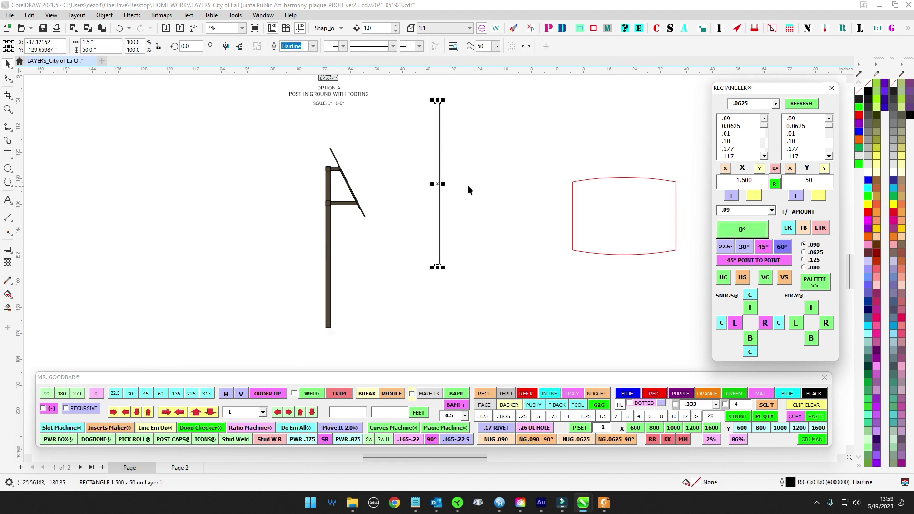
Outline the new rectangle in blue and snap it onto the copied post, aligned with the post's top edge.
{"action": "left_click", "coordinate": [636, 395]}
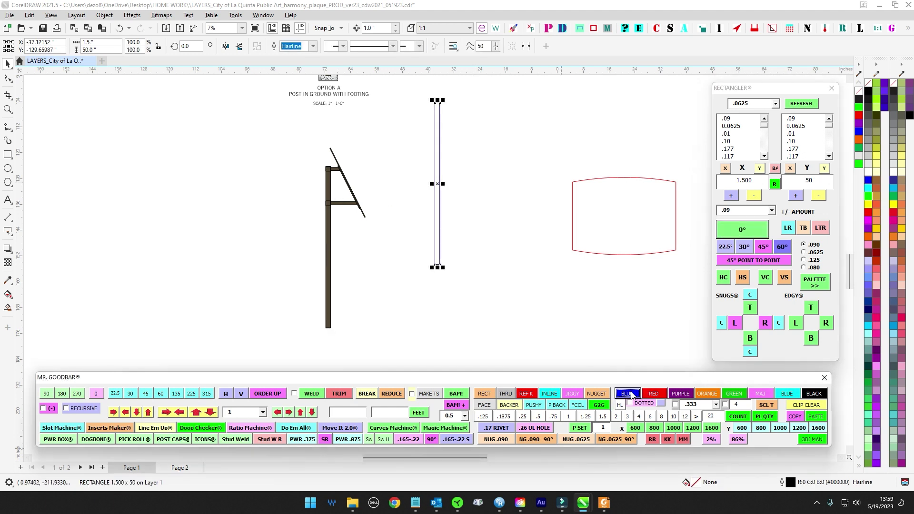
{"action": "left_click_drag", "start_coordinate": [435, 102], "coordinate": [328, 169]}
{"action": "scroll", "coordinate": [328, 170], "scroll_direction": "up", "scroll_amount": 4}
{"action": "scroll", "coordinate": [322, 157], "scroll_direction": "up", "scroll_amount": 3}
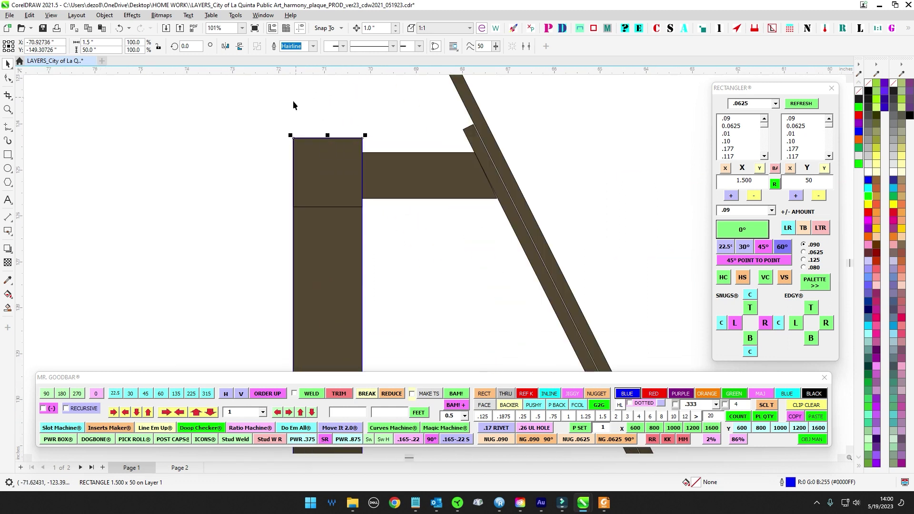
Delete the original brown-filled post underneath the new blue post outline.
{"action": "scroll", "coordinate": [293, 102], "scroll_direction": "down", "scroll_amount": 3}
{"action": "scroll", "coordinate": [337, 176], "scroll_direction": "down", "scroll_amount": 1}
{"action": "scroll", "coordinate": [339, 187], "scroll_direction": "down", "scroll_amount": 2}
{"action": "scroll", "coordinate": [300, 113], "scroll_direction": "up", "scroll_amount": 2}
{"action": "left_click", "coordinate": [346, 212]}
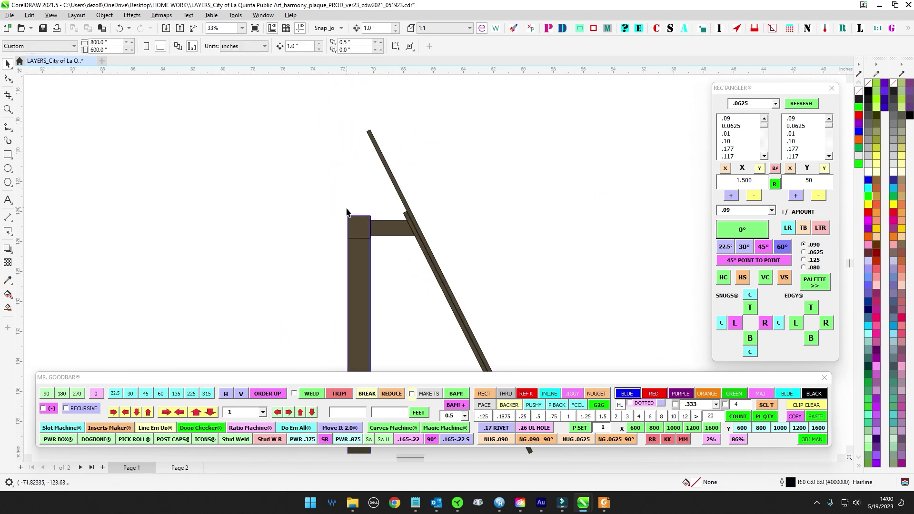
{"action": "left_click", "coordinate": [365, 256]}
{"action": "key", "text": "Delete"}
Create a 1.5-inch square in Rectangler by clearing the Y value, and outline it in blue.
{"action": "left_click", "coordinate": [366, 236]}
{"action": "scroll", "coordinate": [364, 229], "scroll_direction": "up", "scroll_amount": 1}
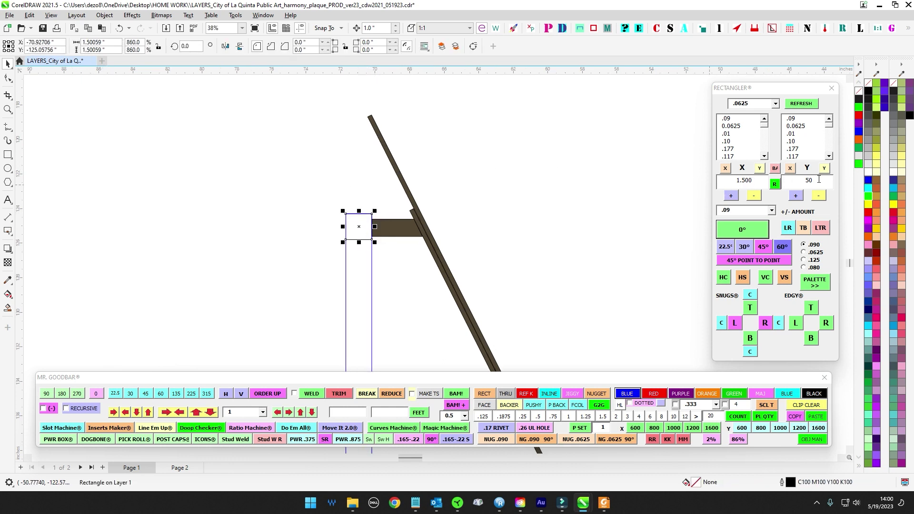
{"action": "left_click_drag", "start_coordinate": [820, 180], "coordinate": [734, 179]}
{"action": "key", "text": "Delete"}
{"action": "left_click", "coordinate": [738, 231]}
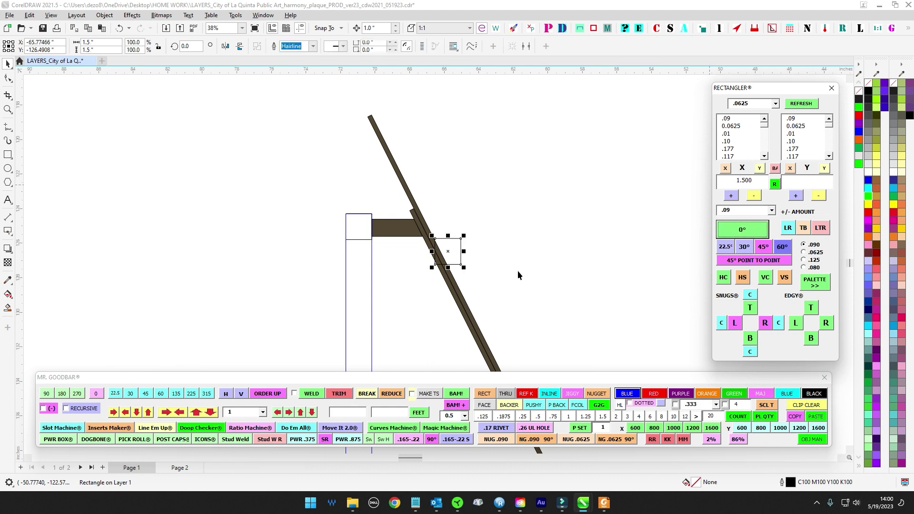
{"action": "left_click", "coordinate": [627, 394]}
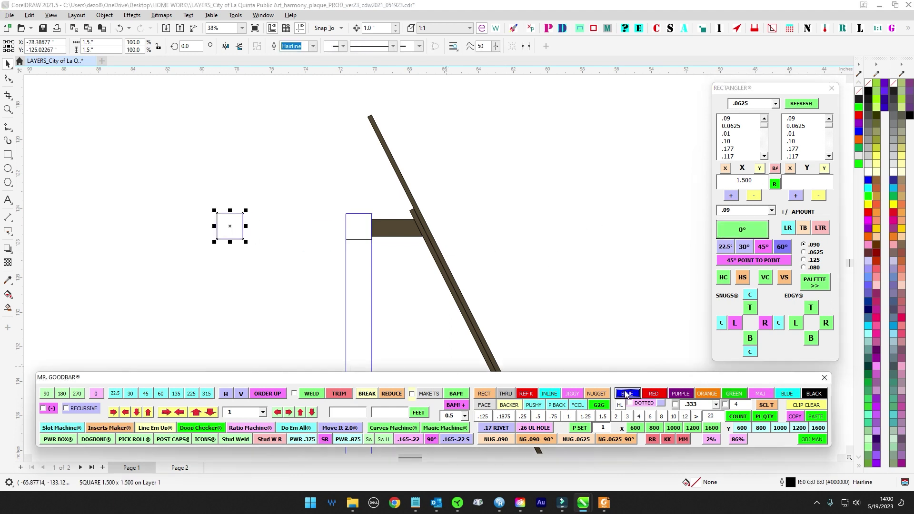
Align the blue square with the top and right edges of the blue post outline.
{"action": "left_click", "coordinate": [372, 289], "text": "shift"}
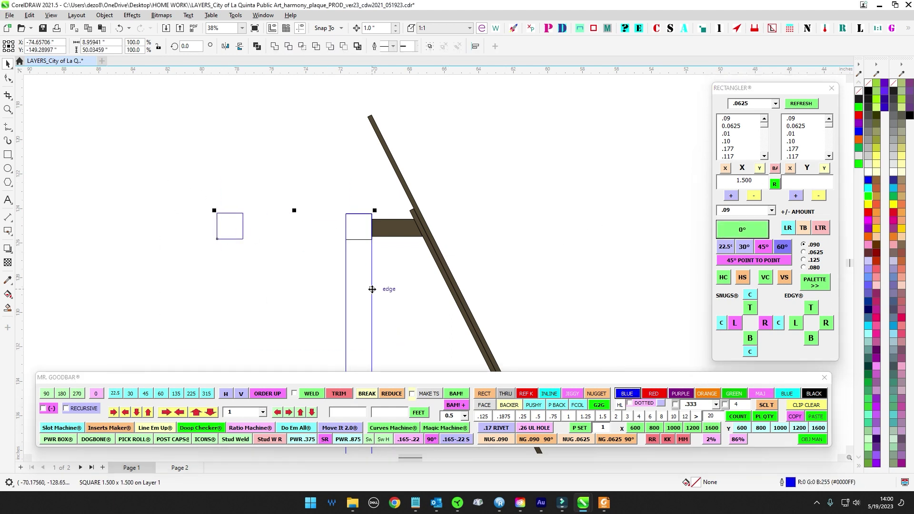
{"action": "key", "text": "t"}
{"action": "key", "text": "r"}
{"action": "left_click", "coordinate": [560, 247]}
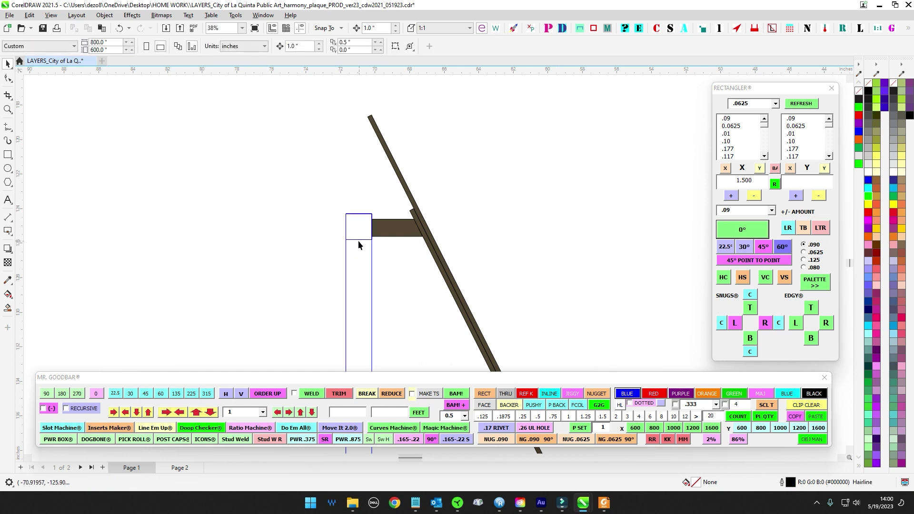
{"action": "scroll", "coordinate": [359, 242], "scroll_direction": "up", "scroll_amount": 3}
{"action": "left_click", "coordinate": [359, 239]}
{"action": "left_click", "coordinate": [372, 240]}
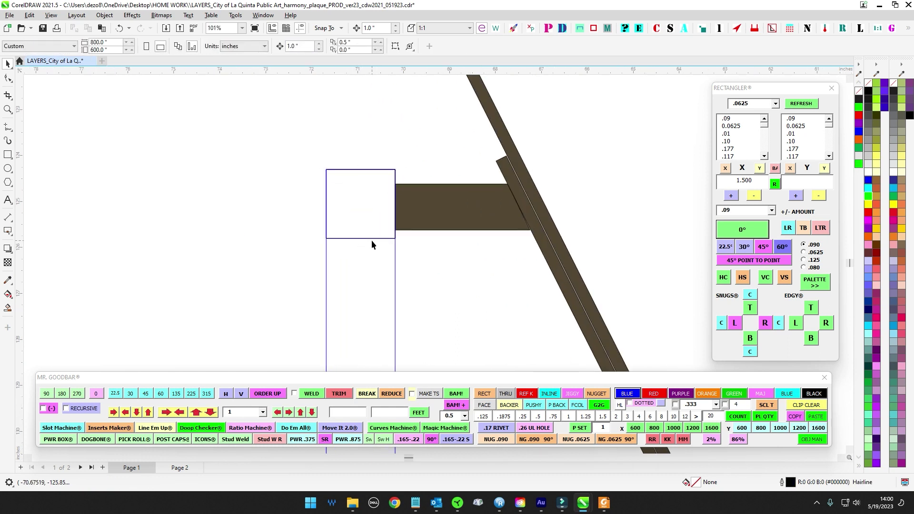
{"action": "scroll", "coordinate": [320, 199], "scroll_direction": "down", "scroll_amount": 1}
{"action": "left_click_drag", "start_coordinate": [320, 199], "coordinate": [436, 198]}
{"action": "left_click_drag", "start_coordinate": [389, 137], "coordinate": [437, 200]}
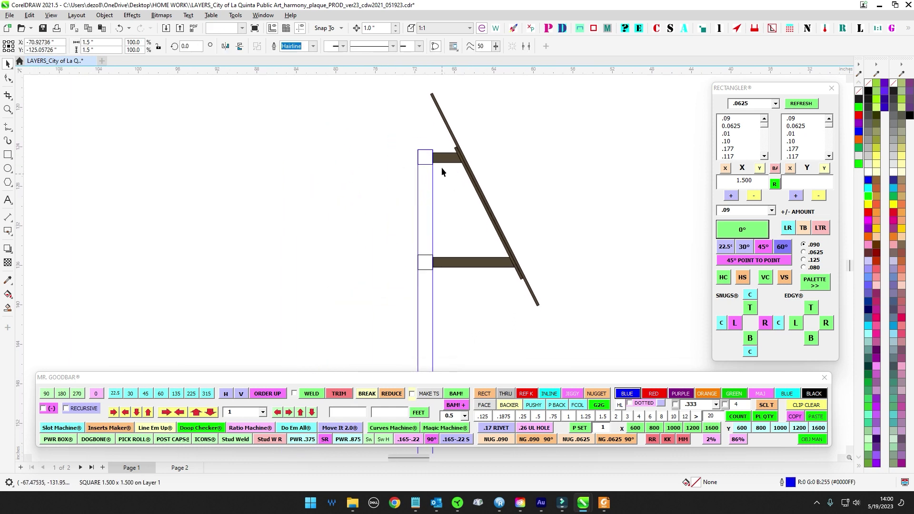
Measure the centre-to-centre distance between the upper and lower brown support arms.
{"action": "left_click", "coordinate": [442, 160]}
{"action": "left_click", "coordinate": [448, 260], "text": "shift"}
{"action": "left_click", "coordinate": [625, 28]}
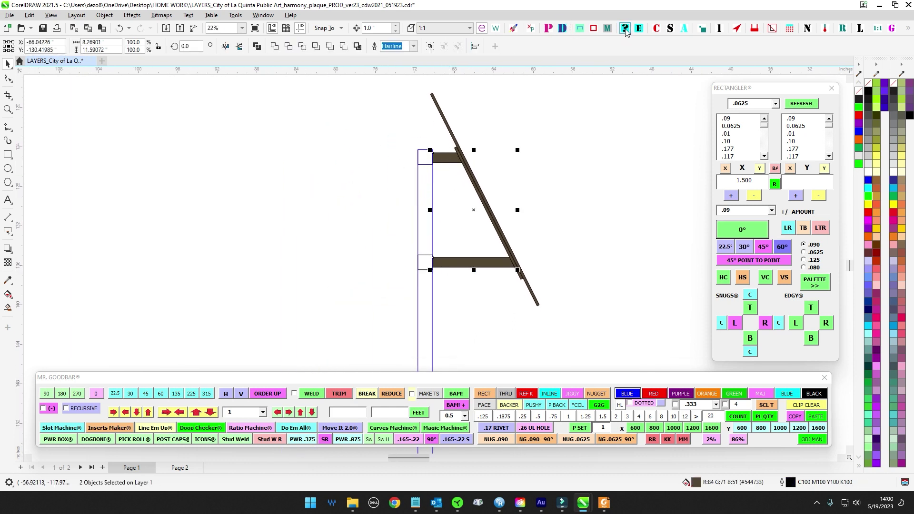
{"action": "left_click", "coordinate": [591, 149]}
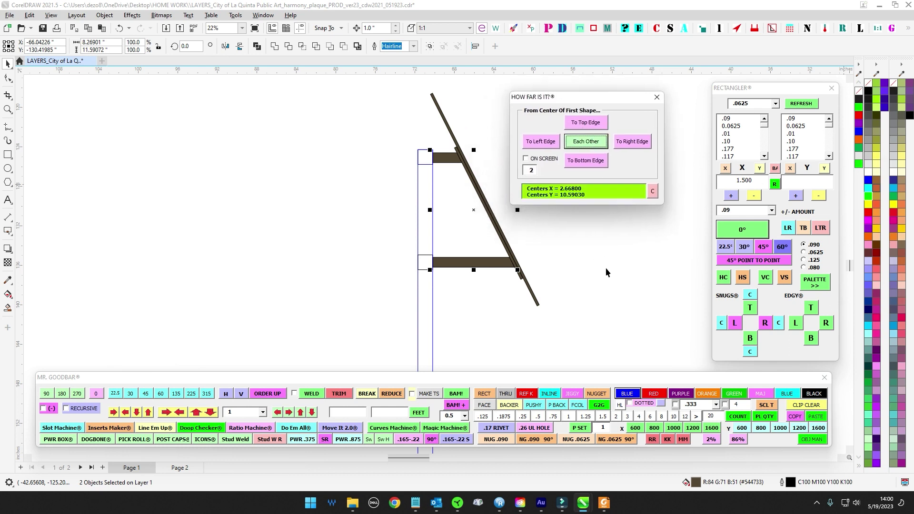
{"action": "left_click_drag", "start_coordinate": [586, 195], "coordinate": [567, 196]}
{"action": "left_click_drag", "start_coordinate": [612, 97], "coordinate": [767, 101]}
{"action": "left_click", "coordinate": [572, 154]}
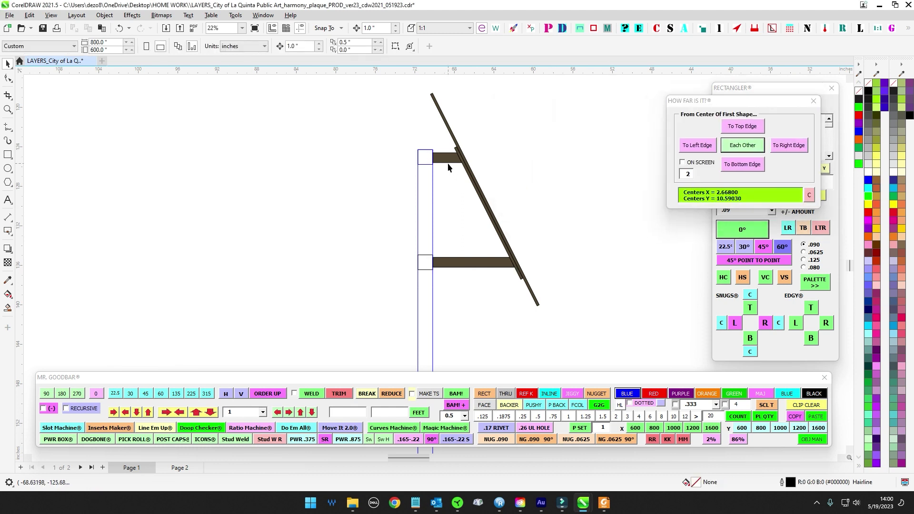
Load the upper brown arm's dimensions into Rectangler, round them to 3 by 1 inches and create the rectangle.
{"action": "scroll", "coordinate": [448, 163], "scroll_direction": "up", "scroll_amount": 3}
{"action": "left_click", "coordinate": [362, 159]}
{"action": "scroll", "coordinate": [362, 159], "scroll_direction": "up", "scroll_amount": 2}
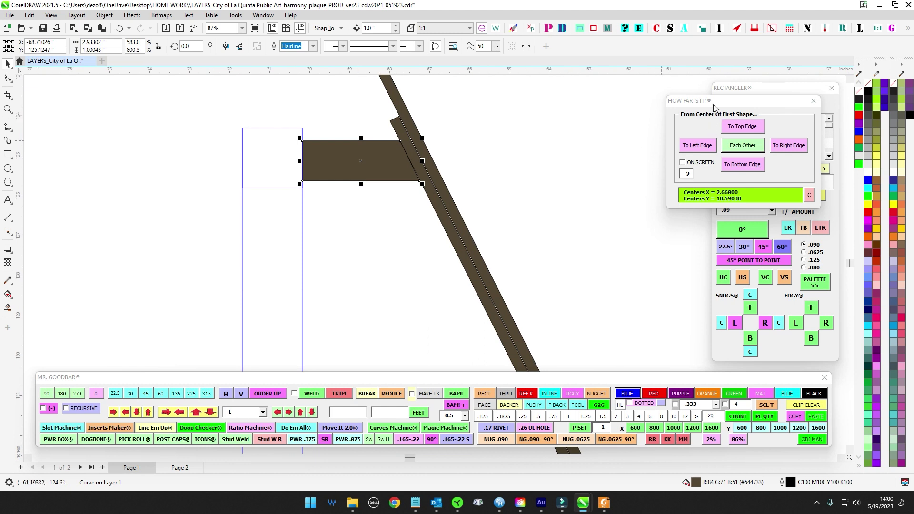
{"action": "left_click", "coordinate": [813, 101]}
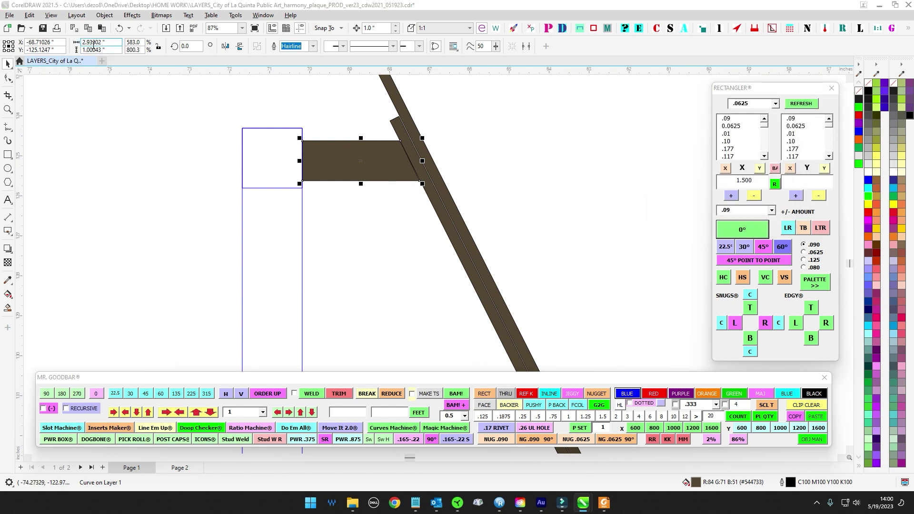
{"action": "left_click", "coordinate": [725, 168]}
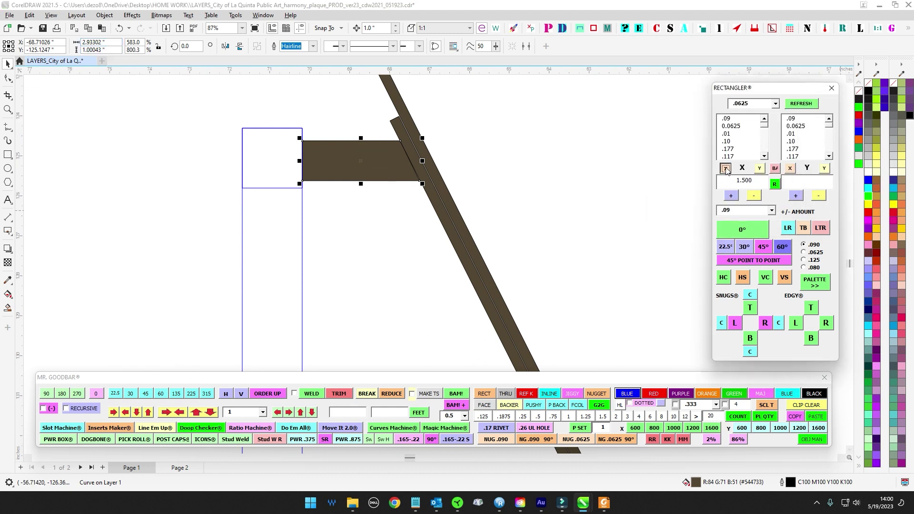
{"action": "left_click", "coordinate": [823, 168]}
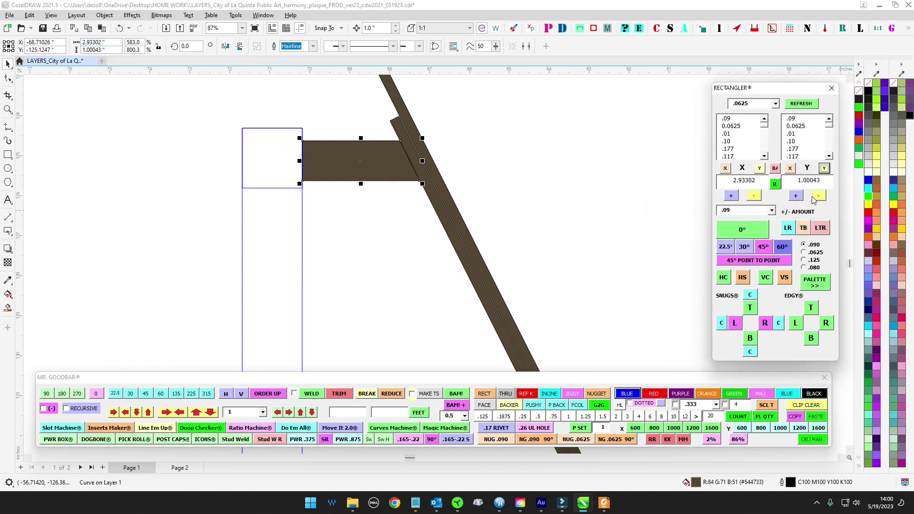
{"action": "left_click", "coordinate": [808, 169]}
{"action": "left_click", "coordinate": [741, 170]}
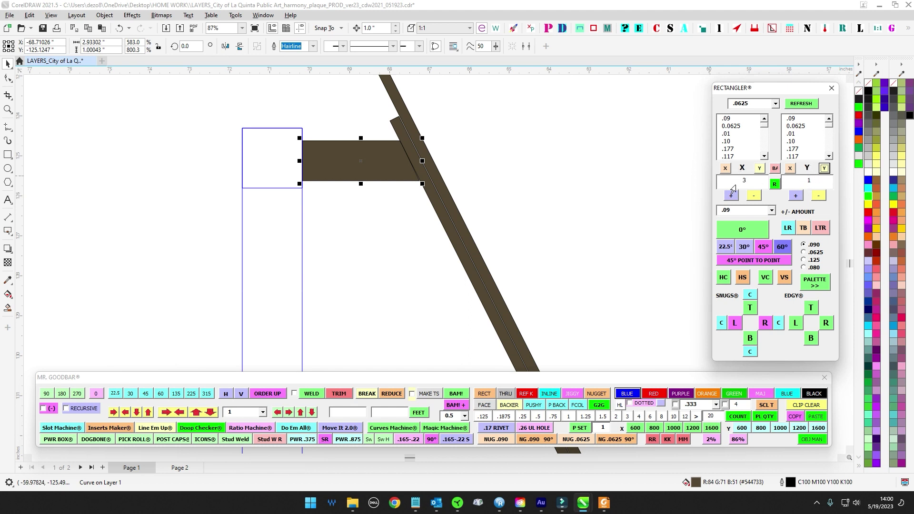
{"action": "left_click", "coordinate": [754, 226]}
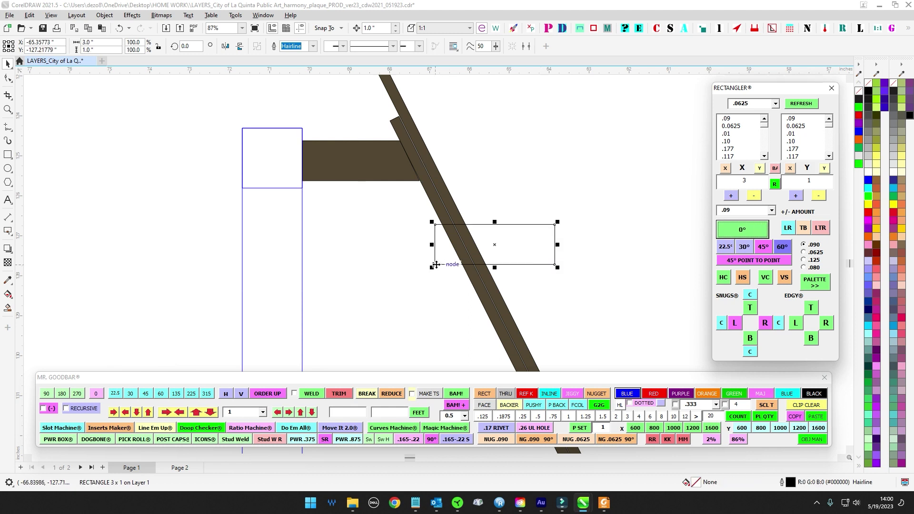
Outline the 3 by 1 inch rectangle in purple and move it clear of the slanted plaque.
{"action": "left_click_drag", "start_coordinate": [437, 265], "coordinate": [329, 286]}
{"action": "left_click_drag", "start_coordinate": [571, 251], "coordinate": [535, 197]}
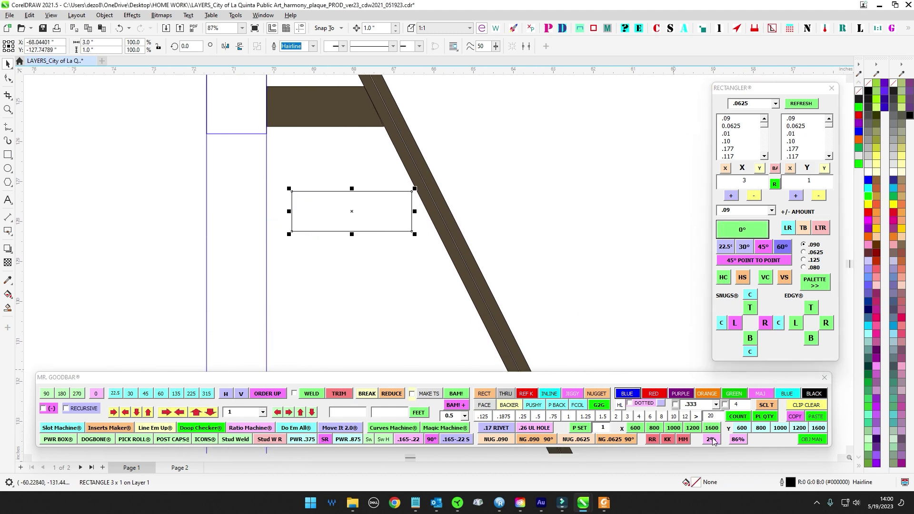
{"action": "left_click", "coordinate": [689, 396]}
{"action": "left_click_drag", "start_coordinate": [430, 222], "coordinate": [493, 304]}
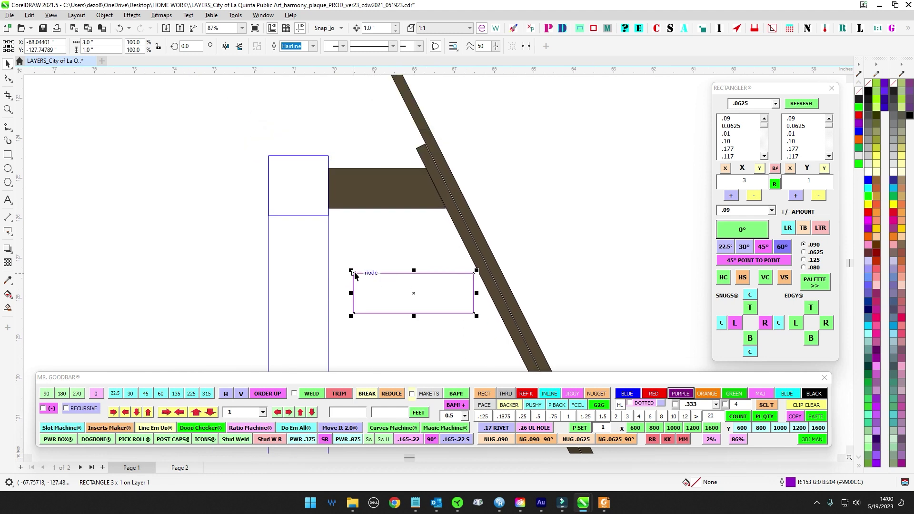
{"action": "left_click_drag", "start_coordinate": [355, 294], "coordinate": [505, 156]}
Delete the upper brown arm and snap the purple rectangle's end midpoint to the post, centred on the top square.
{"action": "left_click_drag", "start_coordinate": [406, 190], "coordinate": [408, 186]}
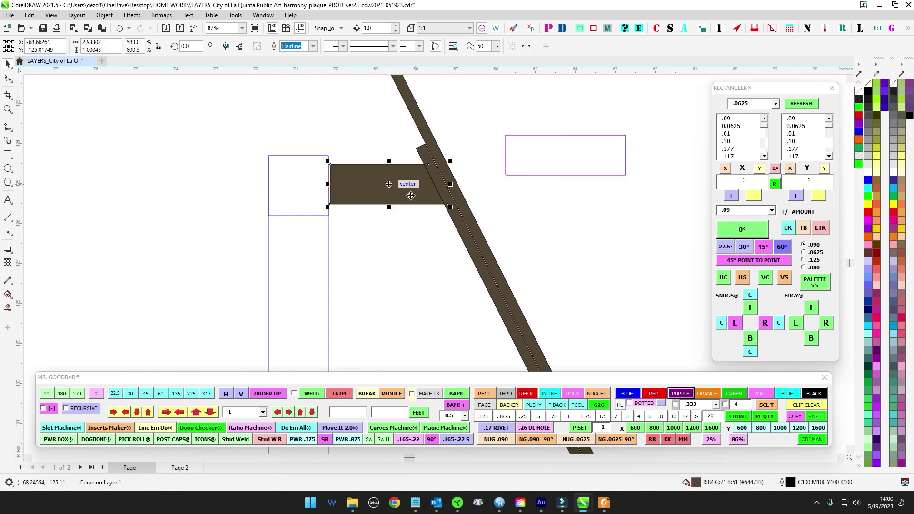
{"action": "key", "text": "Delete"}
{"action": "left_click", "coordinate": [504, 161]}
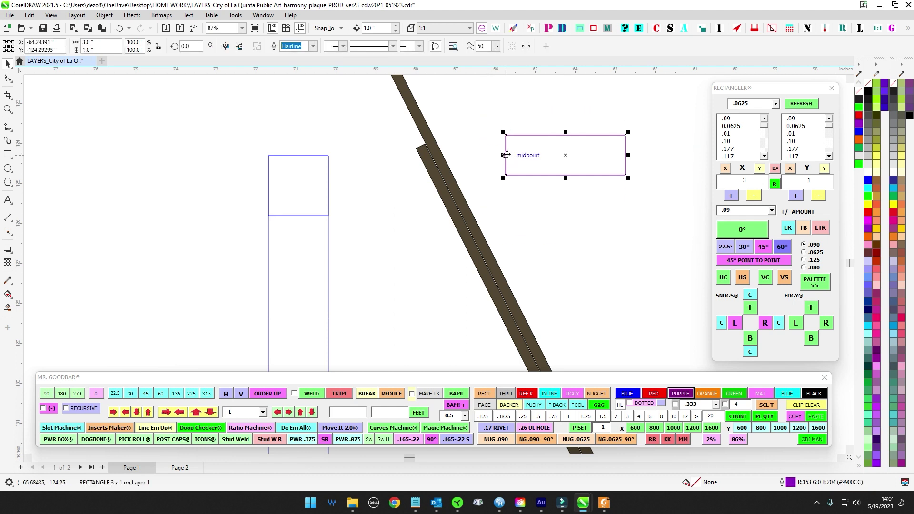
{"action": "left_click_drag", "start_coordinate": [507, 156], "coordinate": [328, 186]}
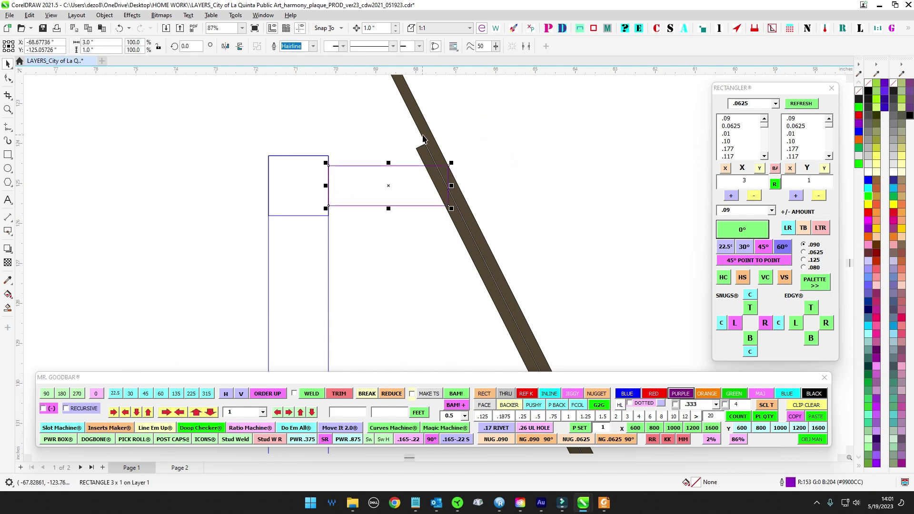
{"action": "scroll", "coordinate": [445, 207], "scroll_direction": "up", "scroll_amount": 2}
{"action": "scroll", "coordinate": [351, 158], "scroll_direction": "down", "scroll_amount": 6}
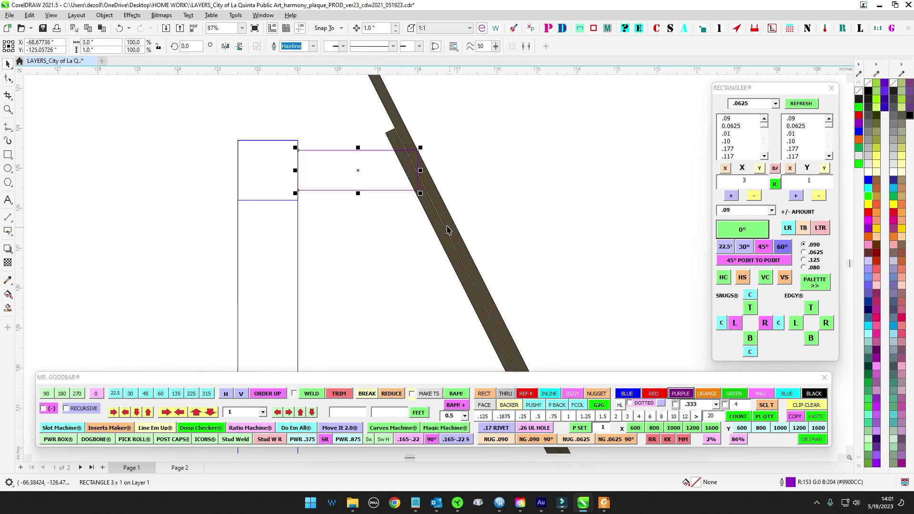
{"action": "left_click", "coordinate": [429, 174]}
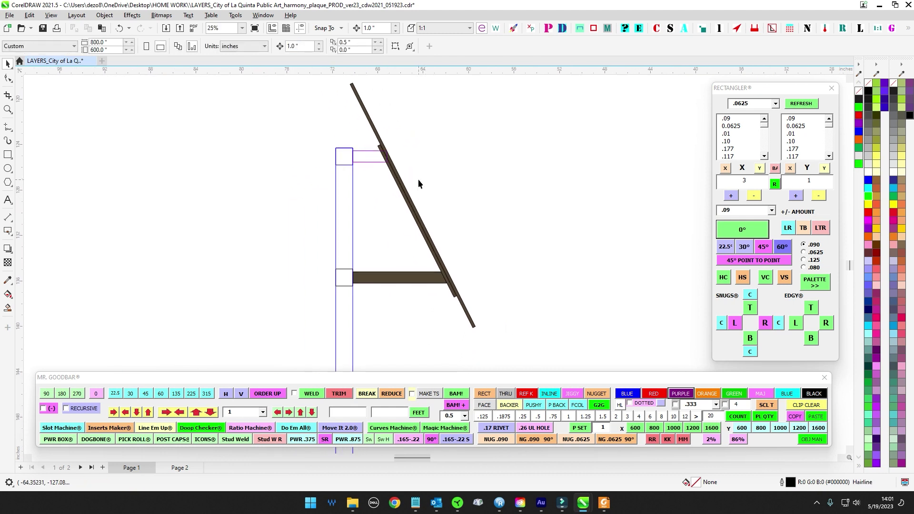
{"action": "left_click_drag", "start_coordinate": [381, 261], "coordinate": [375, 238]}
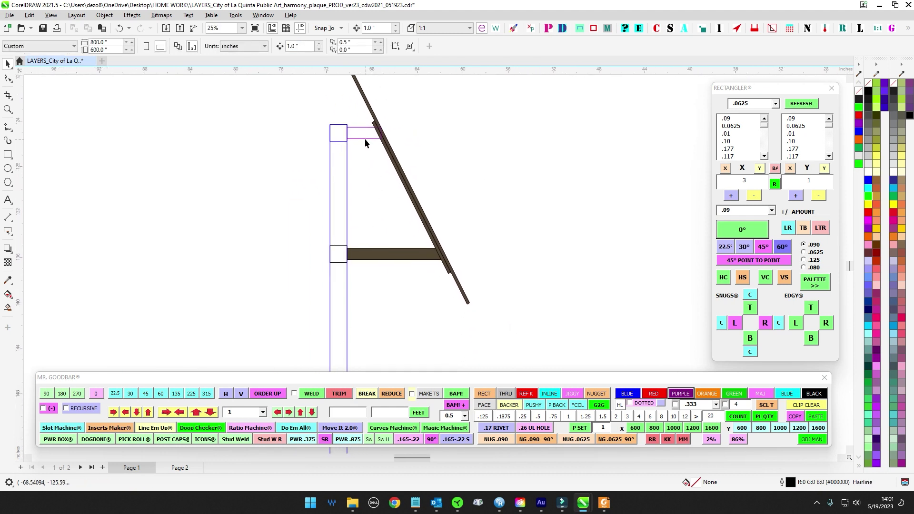
{"action": "left_click", "coordinate": [364, 138]}
{"action": "scroll", "coordinate": [333, 265], "scroll_direction": "up", "scroll_amount": 2}
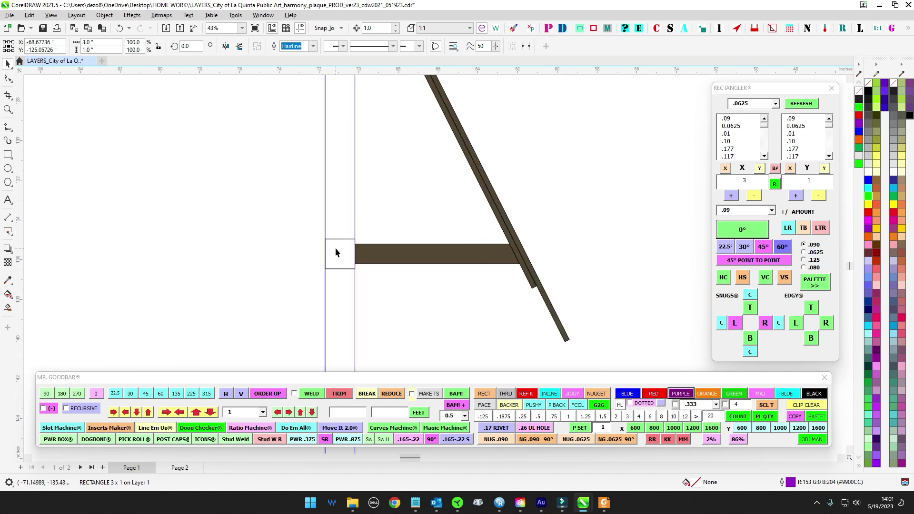
{"action": "scroll", "coordinate": [369, 224], "scroll_direction": "down", "scroll_amount": 1}
{"action": "left_click_drag", "start_coordinate": [381, 213], "coordinate": [377, 255]}
{"action": "key", "text": "plus"}
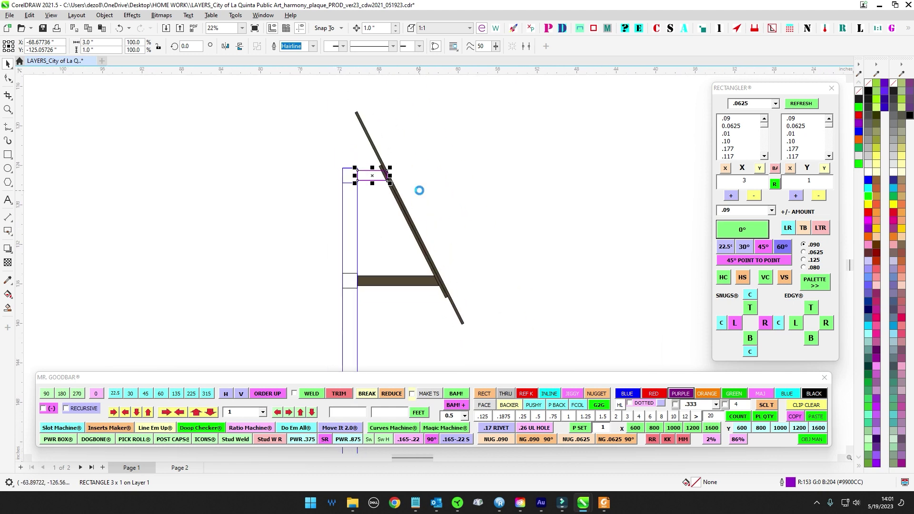
{"action": "key", "text": "Down"}
{"action": "key", "text": "Down"}
{"action": "key", "text": "Down"}
{"action": "key", "text": "Down"}
{"action": "key", "text": "Delete"}
Duplicate the blue top square and move the copy 11 inches straight down the post, over the lower black square.
{"action": "left_click_drag", "start_coordinate": [320, 145], "coordinate": [375, 197]}
{"action": "key", "text": "plus"}
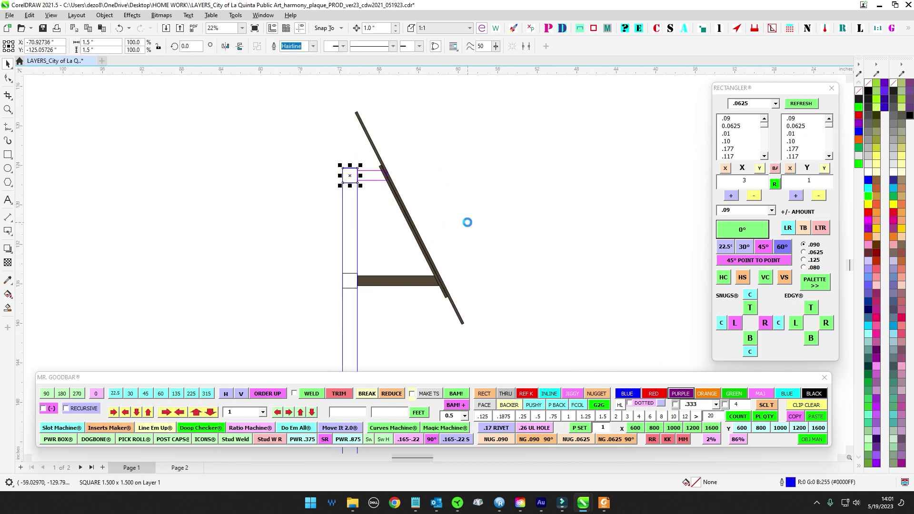
{"action": "key", "text": "Down"}
{"action": "key", "text": "Down"}
{"action": "key", "text": "Down"}
{"action": "key", "text": "Down"}
{"action": "key", "text": "Down"}
{"action": "key", "text": "Down"}
{"action": "key", "text": "Down"}
{"action": "key", "text": "Down"}
{"action": "key", "text": "Down"}
{"action": "key", "text": "Down"}
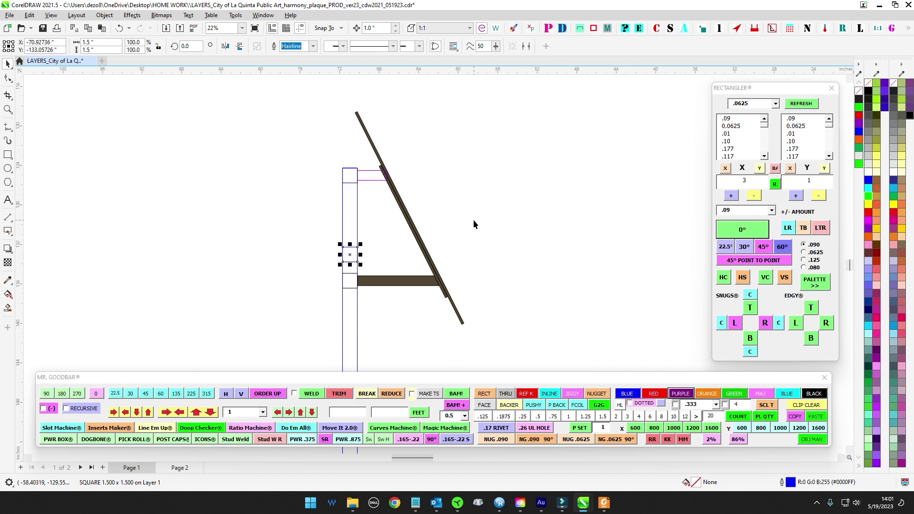
{"action": "scroll", "coordinate": [381, 274], "scroll_direction": "up", "scroll_amount": 3}
{"action": "key", "text": "Down"}
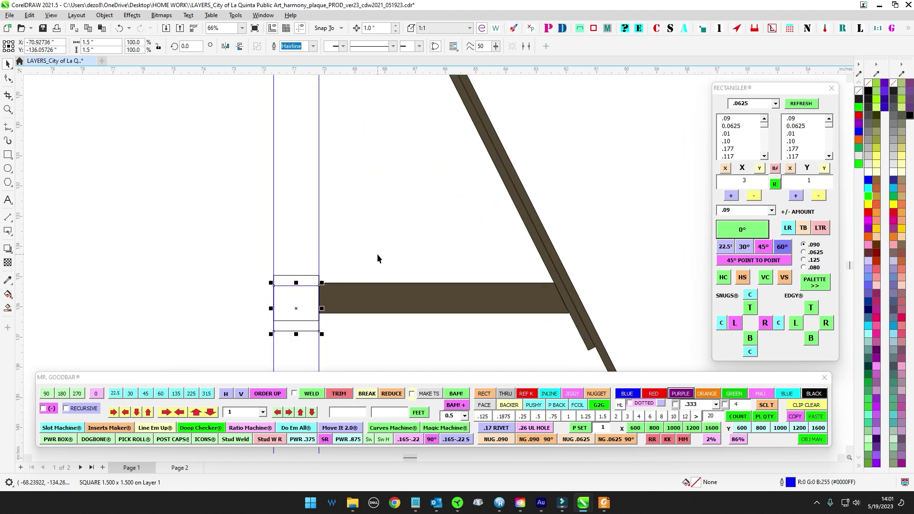
Delete the old black lower square and the brown lower arm.
{"action": "scroll", "coordinate": [377, 254], "scroll_direction": "down", "scroll_amount": 1}
{"action": "key", "text": "Escape"}
{"action": "scroll", "coordinate": [329, 281], "scroll_direction": "up", "scroll_amount": 2}
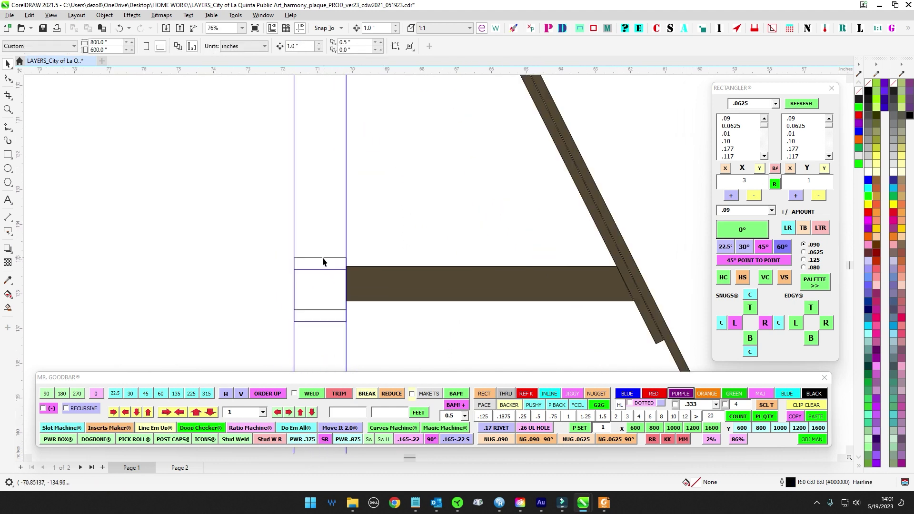
{"action": "left_click", "coordinate": [322, 257]}
{"action": "scroll", "coordinate": [417, 233], "scroll_direction": "down", "scroll_amount": 3}
{"action": "left_click_drag", "start_coordinate": [416, 233], "coordinate": [378, 229]}
{"action": "key", "text": "Delete"}
{"action": "left_click", "coordinate": [390, 249]}
{"action": "key", "text": "Delete"}
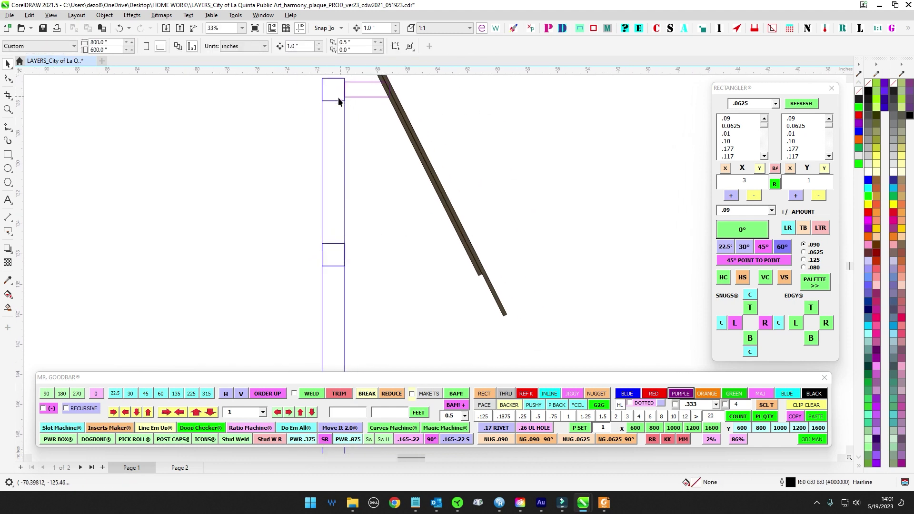
Duplicate the purple upper arm and move the copy 11 inches down, level with the lower blue square.
{"action": "left_click_drag", "start_coordinate": [339, 100], "coordinate": [356, 156]}
{"action": "left_click_drag", "start_coordinate": [282, 119], "coordinate": [499, 179]}
{"action": "left_click", "coordinate": [382, 141]}
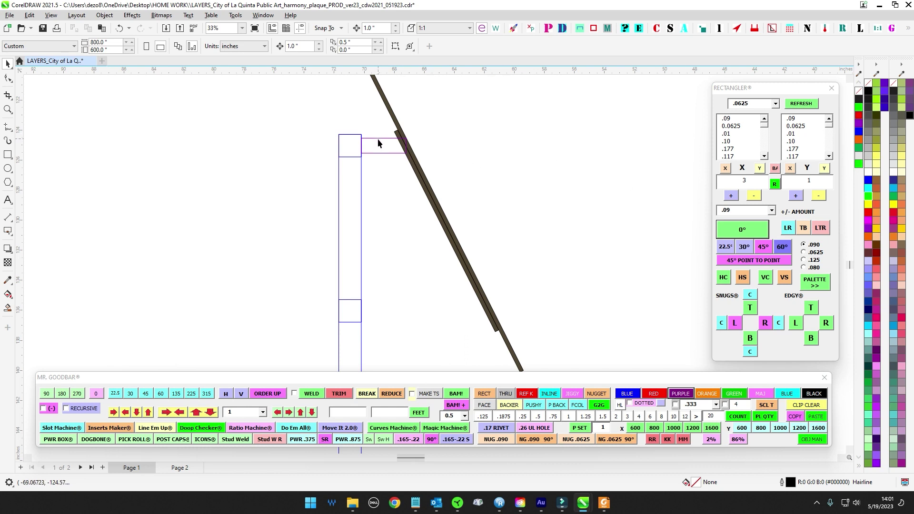
{"action": "left_click", "coordinate": [379, 138]}
{"action": "key", "text": "plus"}
{"action": "key", "text": "Down"}
{"action": "key", "text": "Down"}
{"action": "key", "text": "Down"}
{"action": "key", "text": "Down"}
{"action": "key", "text": "Down"}
{"action": "key", "text": "Down"}
{"action": "key", "text": "Down"}
{"action": "key", "text": "Down"}
{"action": "key", "text": "Down"}
{"action": "key", "text": "Down"}
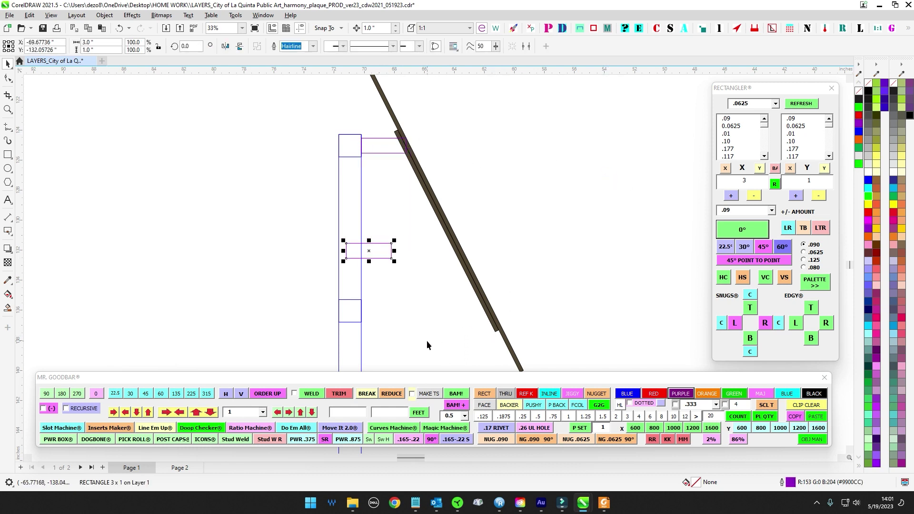
{"action": "key", "text": "Down"}
{"action": "key", "text": "Down"}
Stretch the lower purple arm horizontally past the slanted plaque to about 13.8 inches long.
{"action": "scroll", "coordinate": [303, 284], "scroll_direction": "up", "scroll_amount": 1}
{"action": "left_click_drag", "start_coordinate": [303, 284], "coordinate": [171, 152]}
{"action": "left_click_drag", "start_coordinate": [381, 207], "coordinate": [709, 207]}
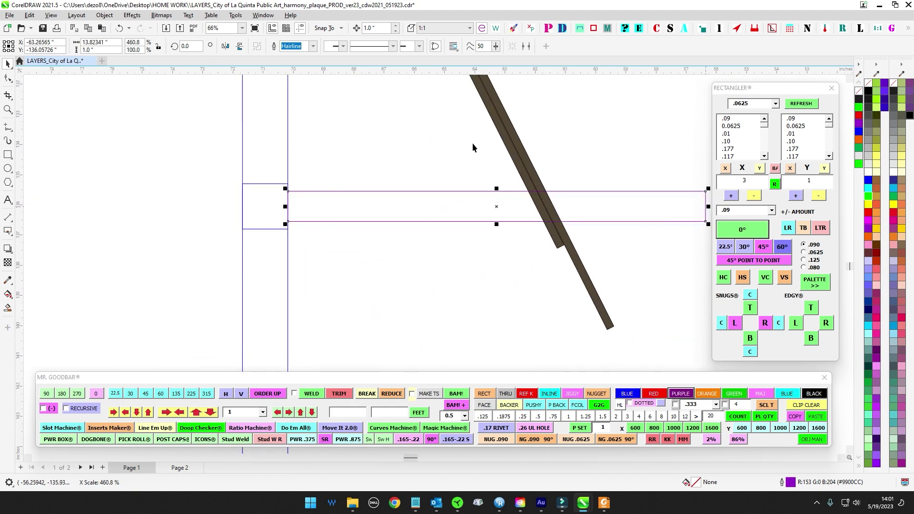
Shorten the lower purple arm horizontally to about 10.5 inches, so its end still extends past the slanted plaque.
{"action": "scroll", "coordinate": [424, 187], "scroll_direction": "down", "scroll_amount": 1}
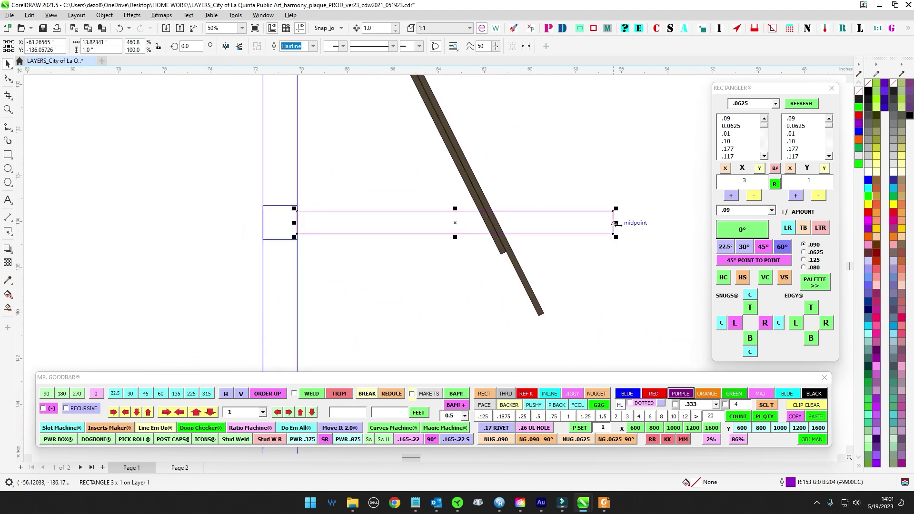
{"action": "left_click_drag", "start_coordinate": [618, 224], "coordinate": [547, 212]}
{"action": "key", "text": "ctrl+z"}
{"action": "left_click_drag", "start_coordinate": [615, 223], "coordinate": [527, 211]}
{"action": "scroll", "coordinate": [354, 253], "scroll_direction": "down", "scroll_amount": 1}
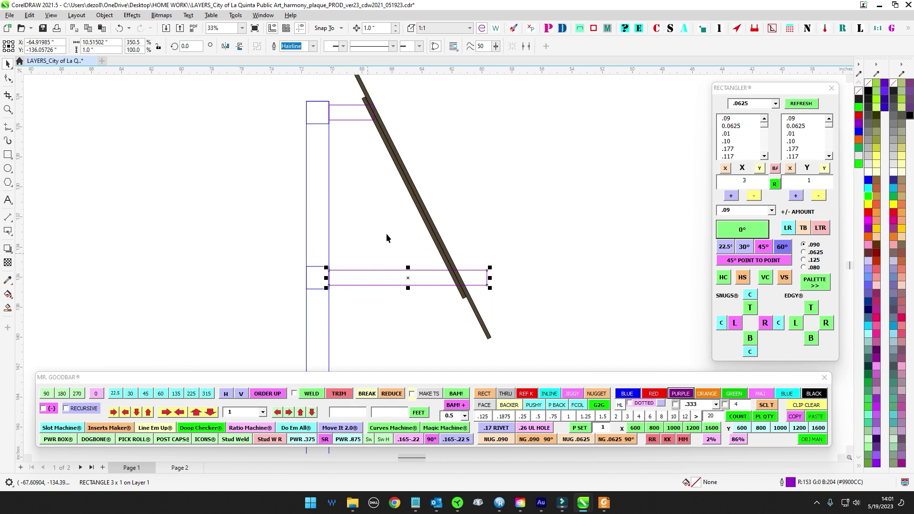
Select the upper and lower blue squares on the post and measure their center-to-center distance.
{"action": "scroll", "coordinate": [370, 247], "scroll_direction": "up", "scroll_amount": 1}
{"action": "left_click", "coordinate": [371, 242]}
{"action": "scroll", "coordinate": [371, 243], "scroll_direction": "down", "scroll_amount": 1}
{"action": "left_click", "coordinate": [308, 281]}
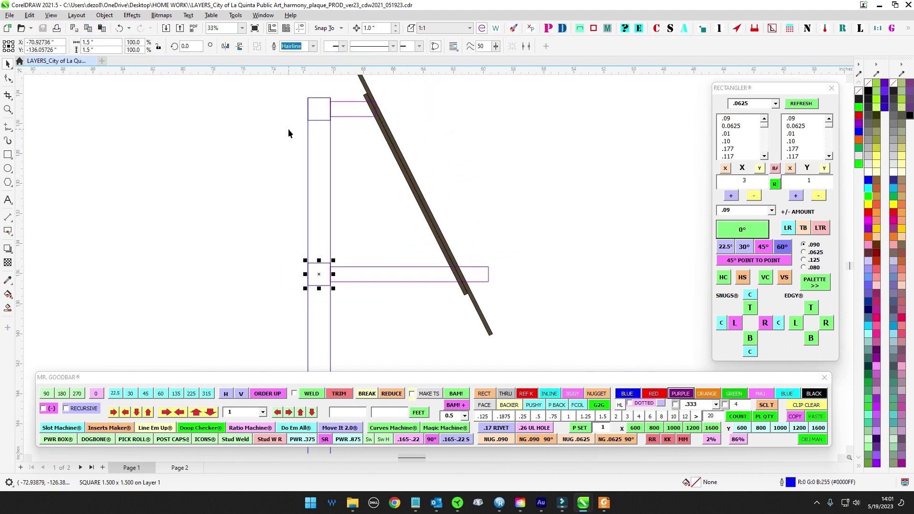
{"action": "left_click", "coordinate": [282, 117]}
{"action": "left_click_drag", "start_coordinate": [287, 94], "coordinate": [369, 305]}
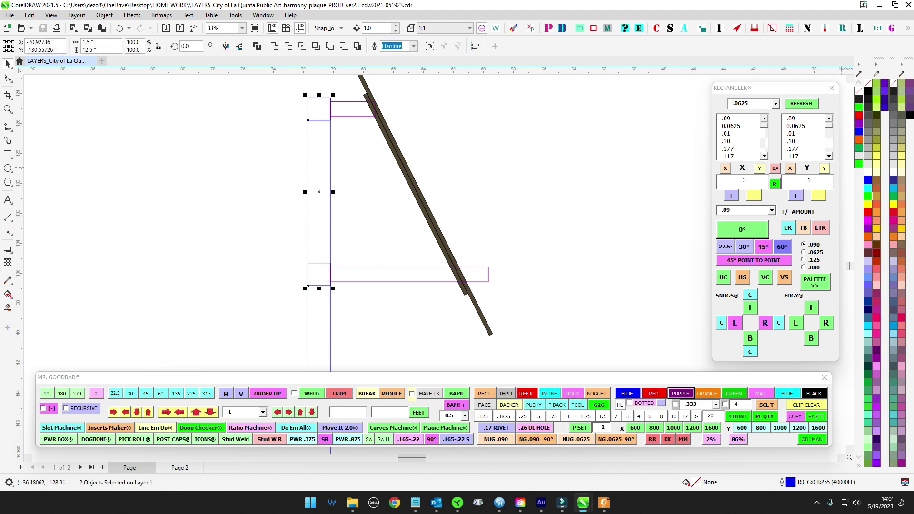
{"action": "left_click_drag", "start_coordinate": [913, 75], "coordinate": [688, 76]}
{"action": "left_click", "coordinate": [664, 121]}
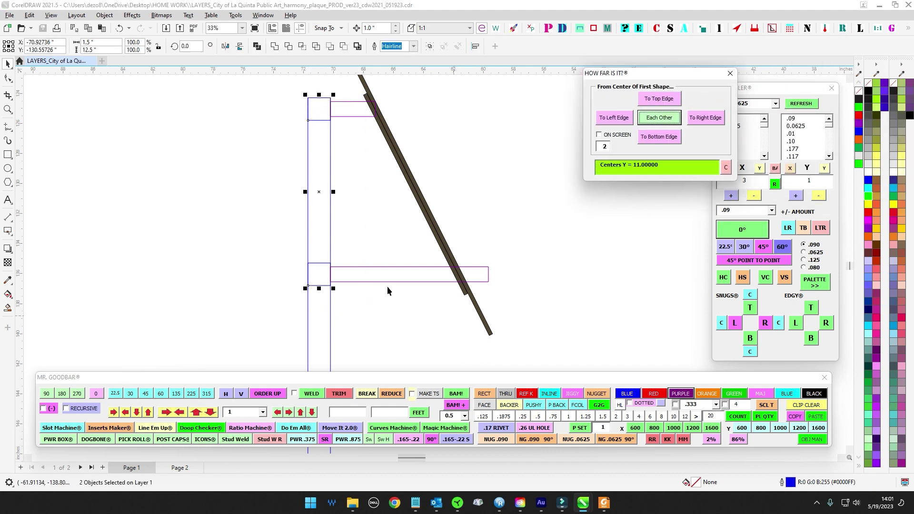
{"action": "left_click", "coordinate": [464, 178]}
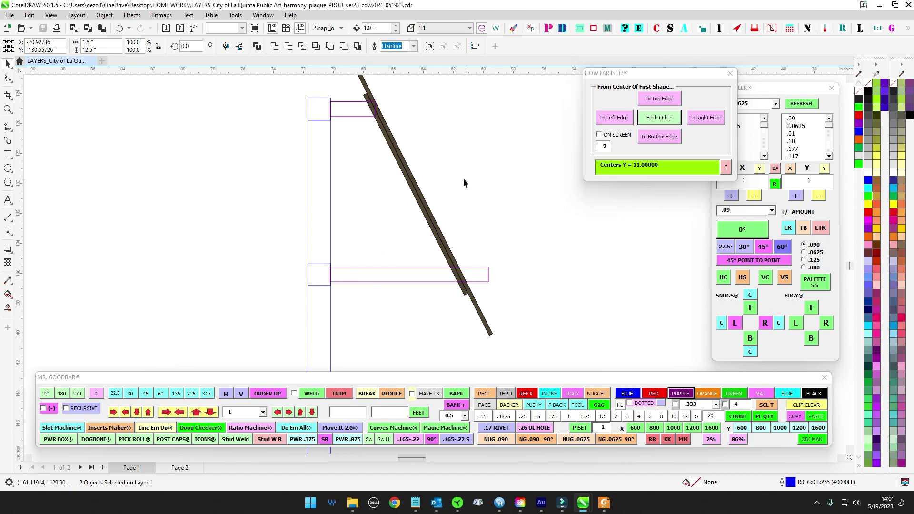
Draw a line about 1 inch long along the brown backing bar, from the lower arm's underside to the bar's lower end.
{"action": "scroll", "coordinate": [464, 282], "scroll_direction": "up", "scroll_amount": 4}
{"action": "left_click_drag", "start_coordinate": [439, 292], "coordinate": [377, 252]}
{"action": "scroll", "coordinate": [375, 240], "scroll_direction": "up", "scroll_amount": 1}
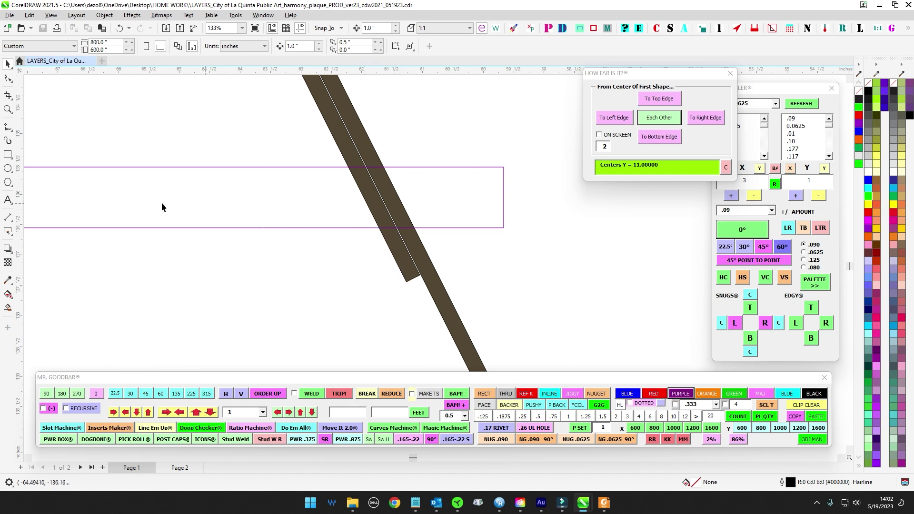
{"action": "left_click", "coordinate": [8, 127]}
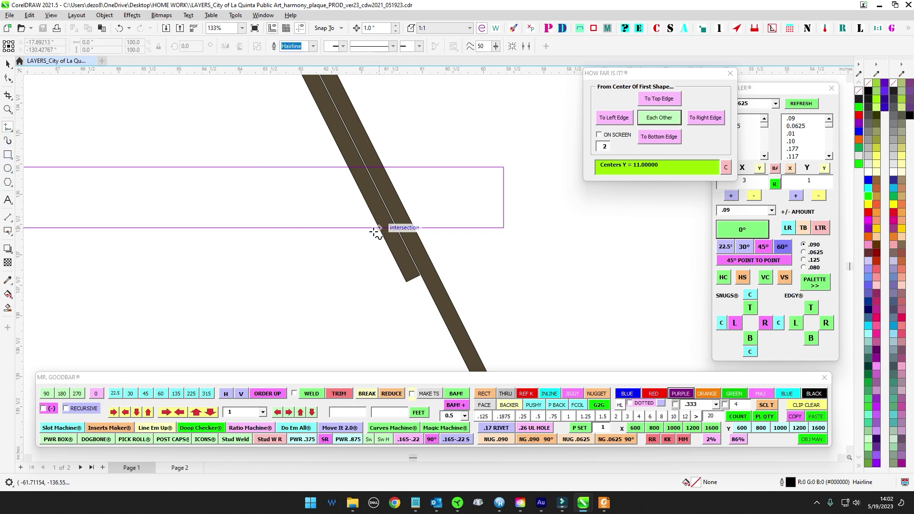
{"action": "left_click", "coordinate": [376, 232]}
{"action": "left_click", "coordinate": [408, 283]}
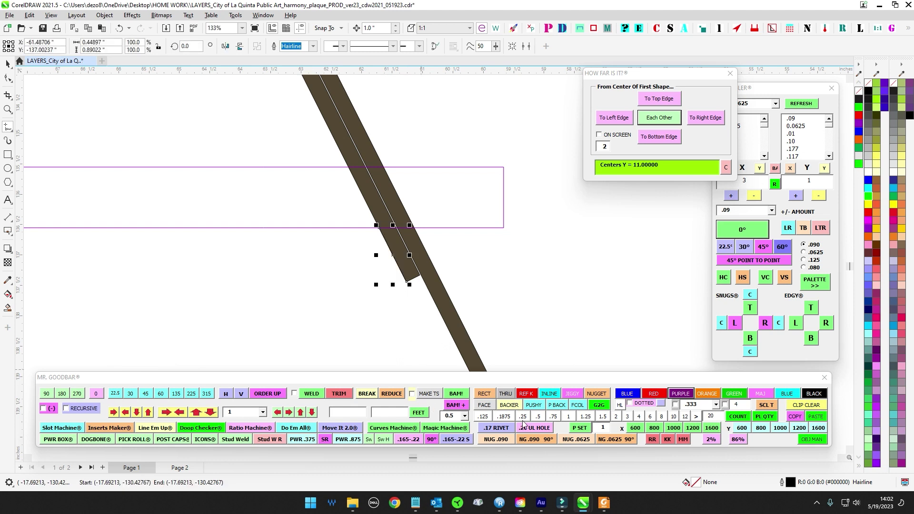
Measure the short line's length in inches and delete the line.
{"action": "left_click", "coordinate": [419, 428]}
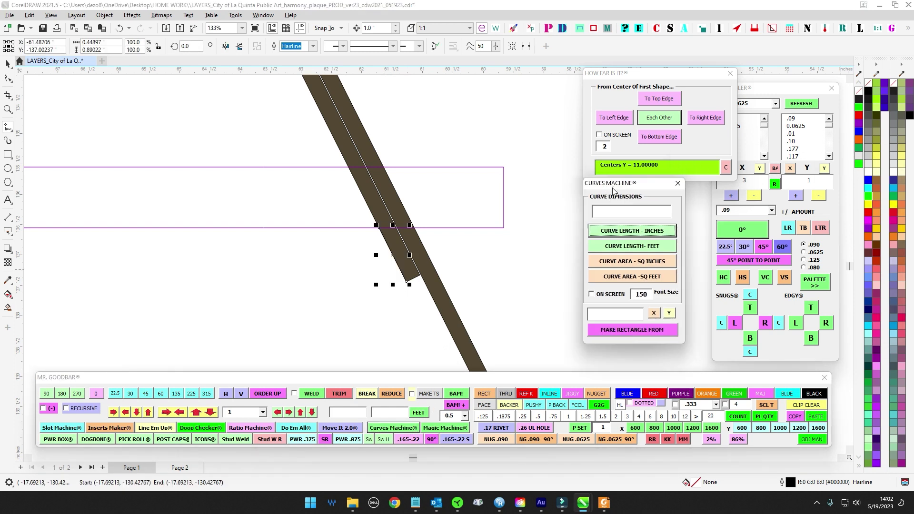
{"action": "left_click", "coordinate": [633, 232]}
{"action": "left_click", "coordinate": [69, 62]}
{"action": "key", "text": "space"}
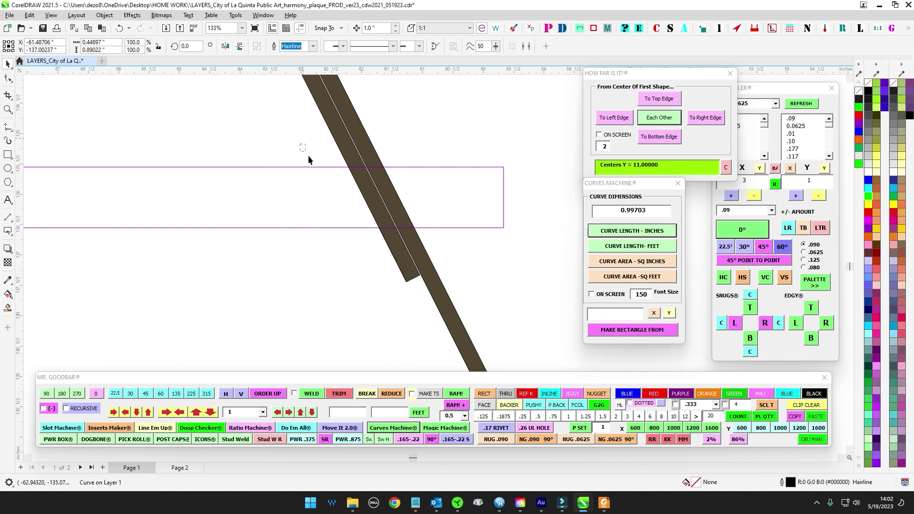
{"action": "left_click_drag", "start_coordinate": [301, 144], "coordinate": [413, 304]}
{"action": "key", "text": "Delete"}
{"action": "scroll", "coordinate": [333, 182], "scroll_direction": "down", "scroll_amount": 3}
{"action": "scroll", "coordinate": [379, 236], "scroll_direction": "down", "scroll_amount": 2}
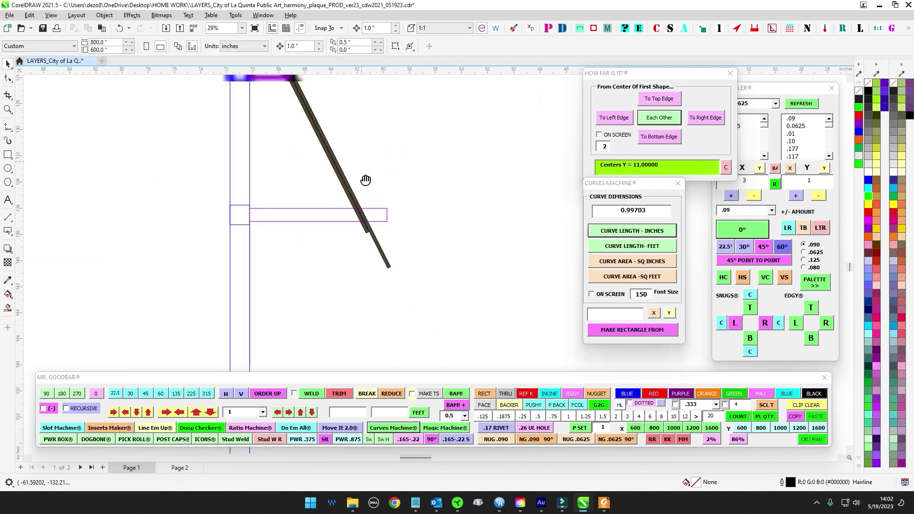
Examine how the upper and lower purple arms meet the brown backing bar and the slanted plaque.
{"action": "scroll", "coordinate": [345, 212], "scroll_direction": "up", "scroll_amount": 2}
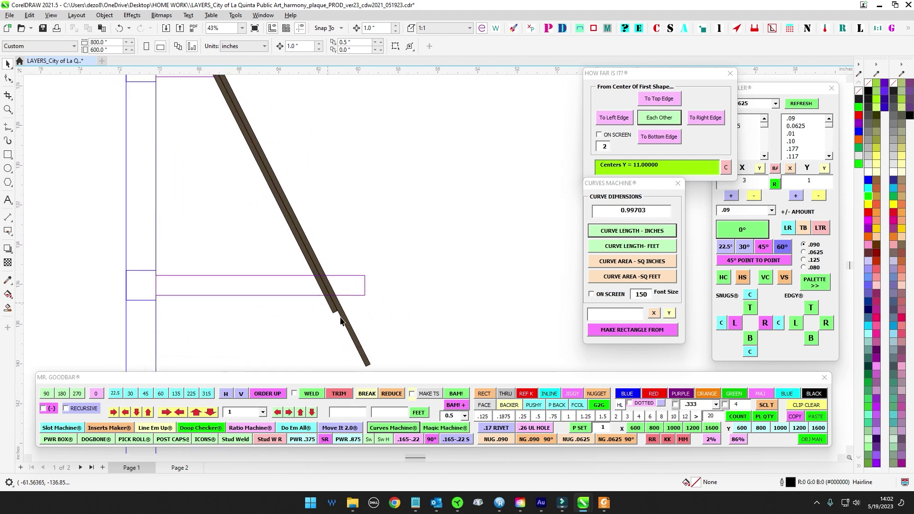
{"action": "scroll", "coordinate": [350, 274], "scroll_direction": "down", "scroll_amount": 2}
{"action": "scroll", "coordinate": [357, 267], "scroll_direction": "up", "scroll_amount": 2}
{"action": "scroll", "coordinate": [303, 224], "scroll_direction": "down", "scroll_amount": 2}
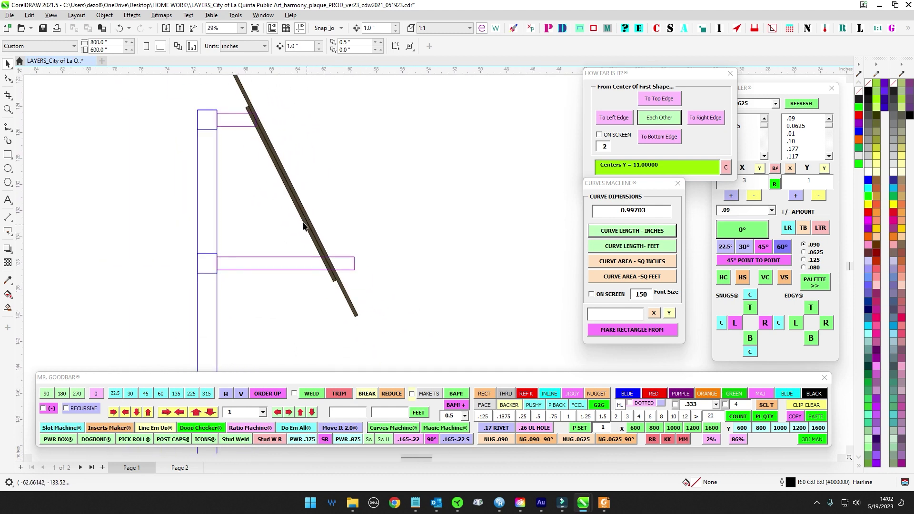
{"action": "left_click", "coordinate": [294, 208]}
{"action": "scroll", "coordinate": [300, 181], "scroll_direction": "down", "scroll_amount": 2}
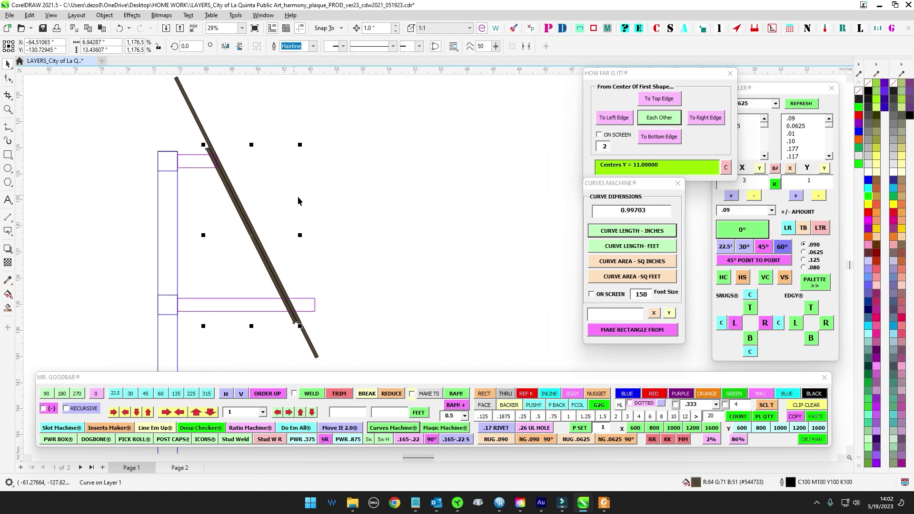
{"action": "left_click", "coordinate": [313, 177]}
{"action": "scroll", "coordinate": [281, 159], "scroll_direction": "up", "scroll_amount": 1}
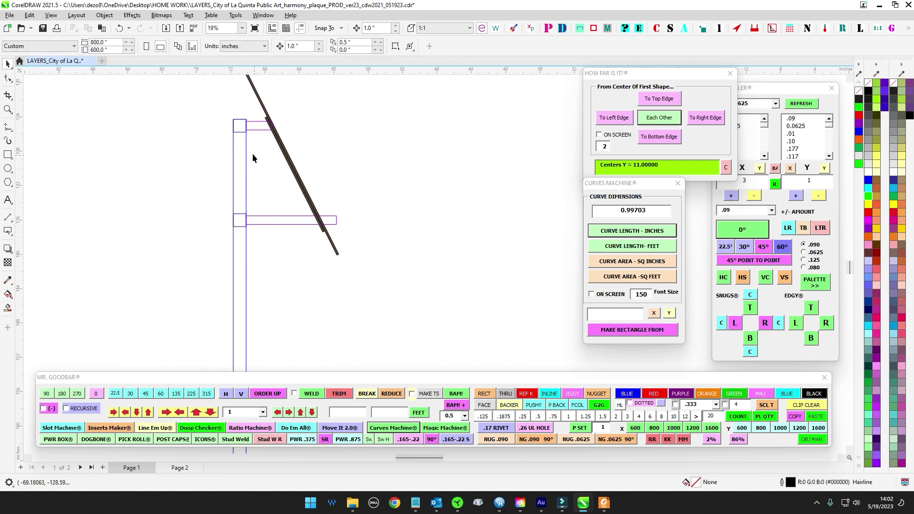
{"action": "scroll", "coordinate": [190, 118], "scroll_direction": "down", "scroll_amount": 3}
{"action": "scroll", "coordinate": [245, 146], "scroll_direction": "up", "scroll_amount": 3}
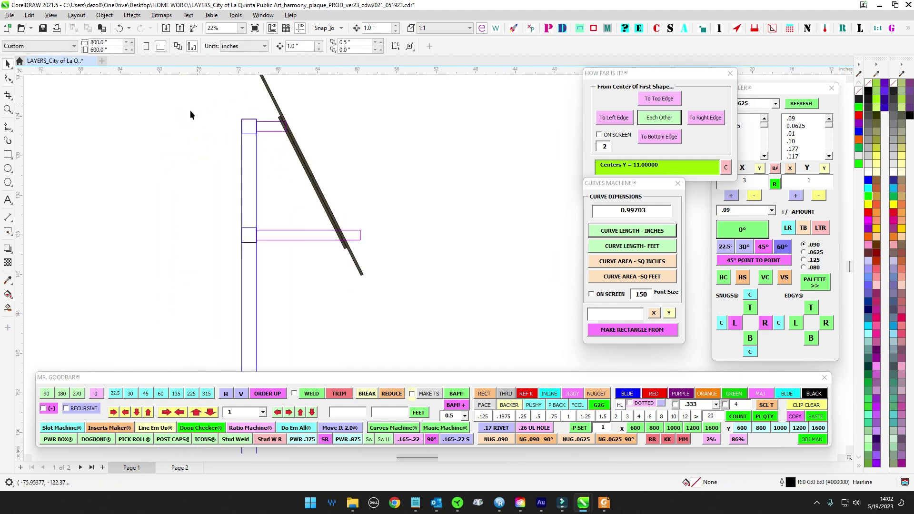
{"action": "scroll", "coordinate": [281, 174], "scroll_direction": "down", "scroll_amount": 3}
{"action": "scroll", "coordinate": [274, 164], "scroll_direction": "up", "scroll_amount": 3}
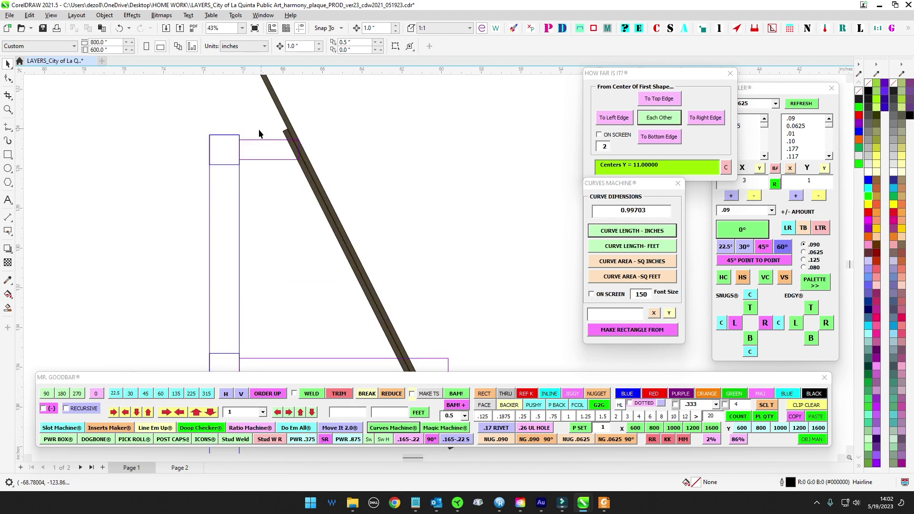
{"action": "scroll", "coordinate": [270, 225], "scroll_direction": "down", "scroll_amount": 2}
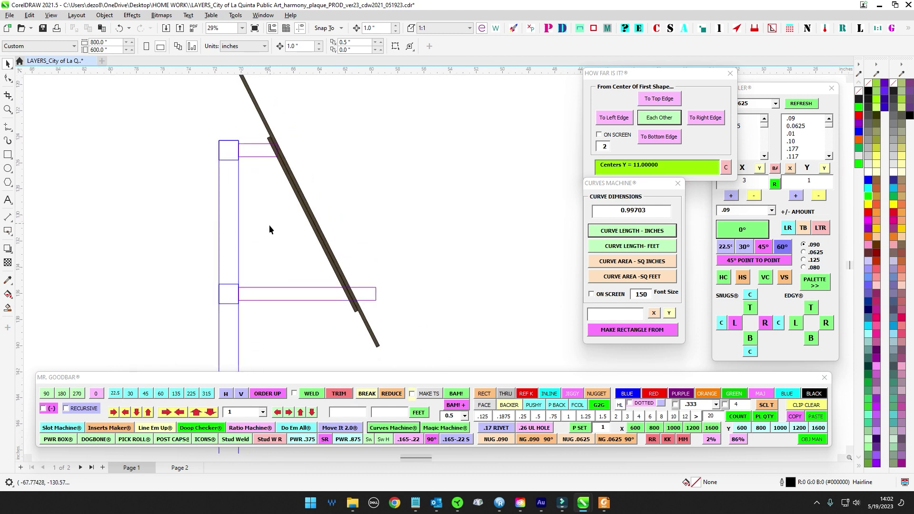
{"action": "left_click", "coordinate": [281, 123]}
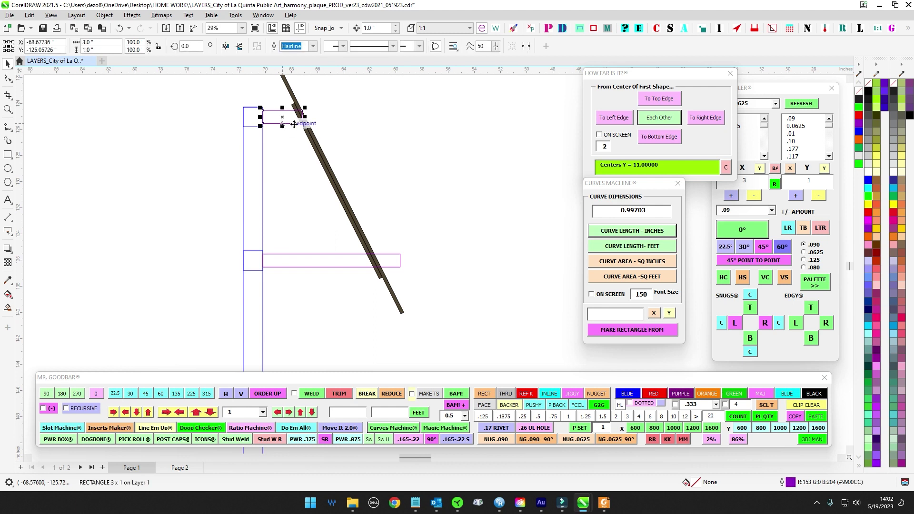
{"action": "scroll", "coordinate": [298, 123], "scroll_direction": "up", "scroll_amount": 2}
{"action": "scroll", "coordinate": [296, 127], "scroll_direction": "down", "scroll_amount": 1}
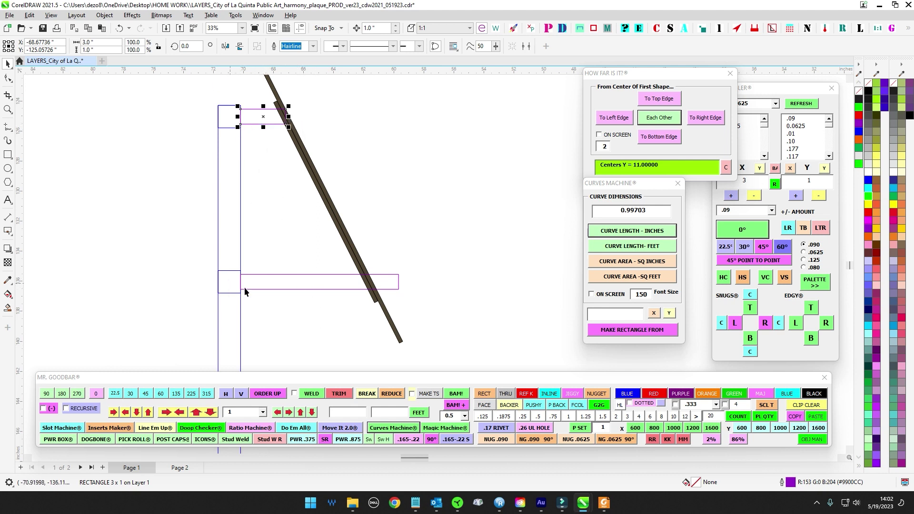
{"action": "left_click", "coordinate": [424, 287]}
{"action": "scroll", "coordinate": [445, 216], "scroll_direction": "down", "scroll_amount": 5}
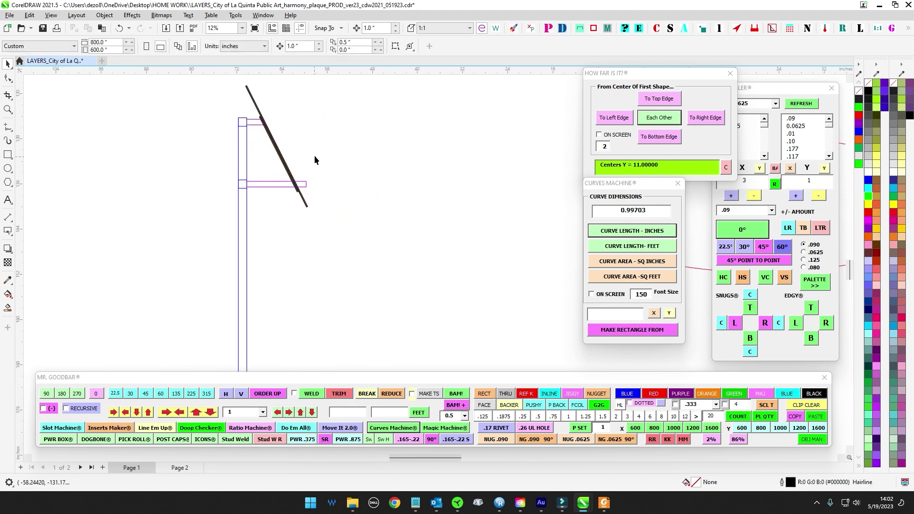
{"action": "scroll", "coordinate": [334, 167], "scroll_direction": "up", "scroll_amount": 4}
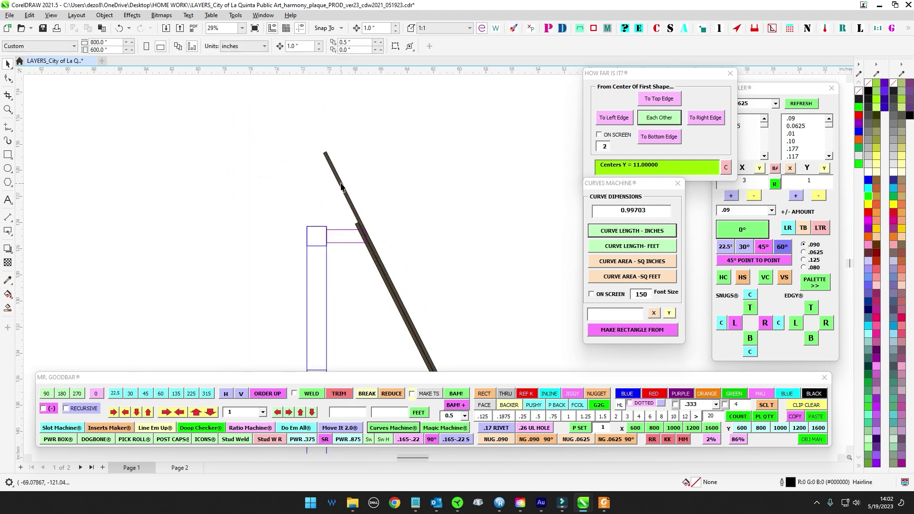
Select the long slanted plaque bar in the side view and check its rotation angle.
{"action": "scroll", "coordinate": [341, 186], "scroll_direction": "up", "scroll_amount": 2}
{"action": "left_click", "coordinate": [340, 179]}
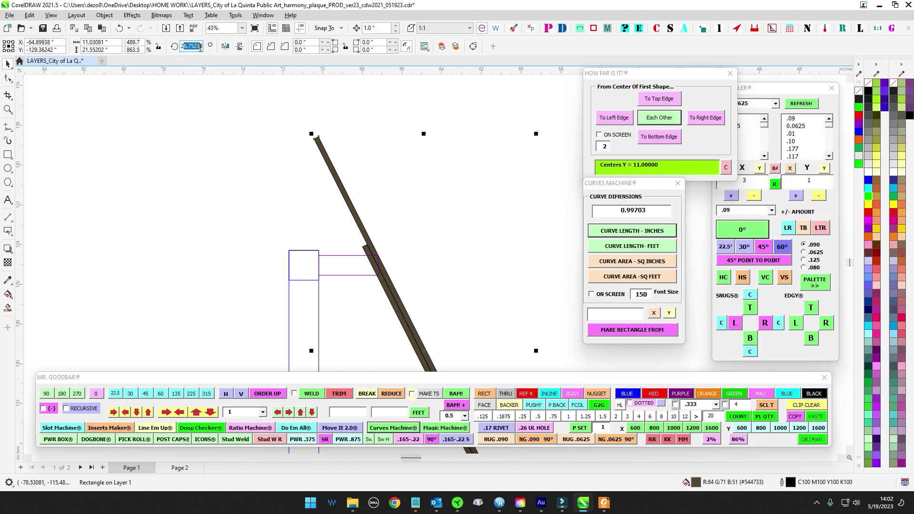
{"action": "left_click", "coordinate": [215, 114]}
{"action": "left_click", "coordinate": [333, 169]}
{"action": "scroll", "coordinate": [443, 168], "scroll_direction": "down", "scroll_amount": 2}
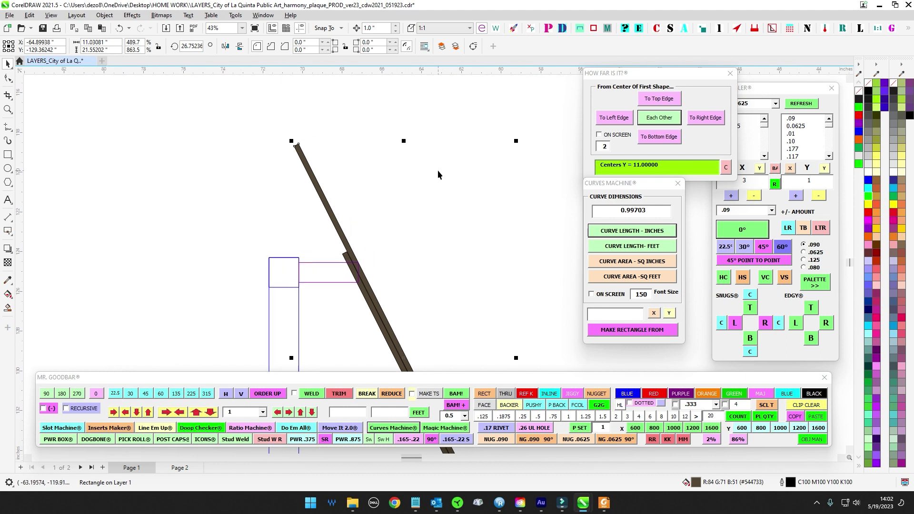
{"action": "scroll", "coordinate": [392, 200], "scroll_direction": "down", "scroll_amount": 1}
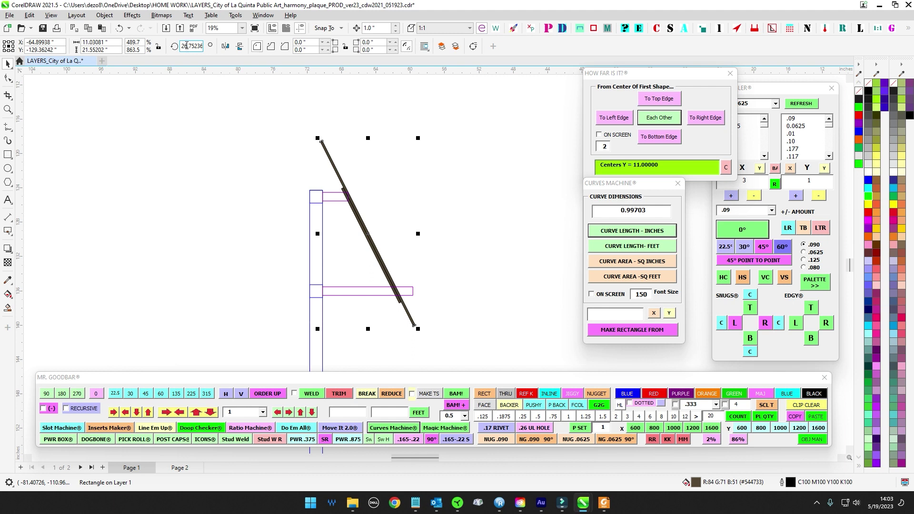
{"action": "left_click", "coordinate": [518, 220]}
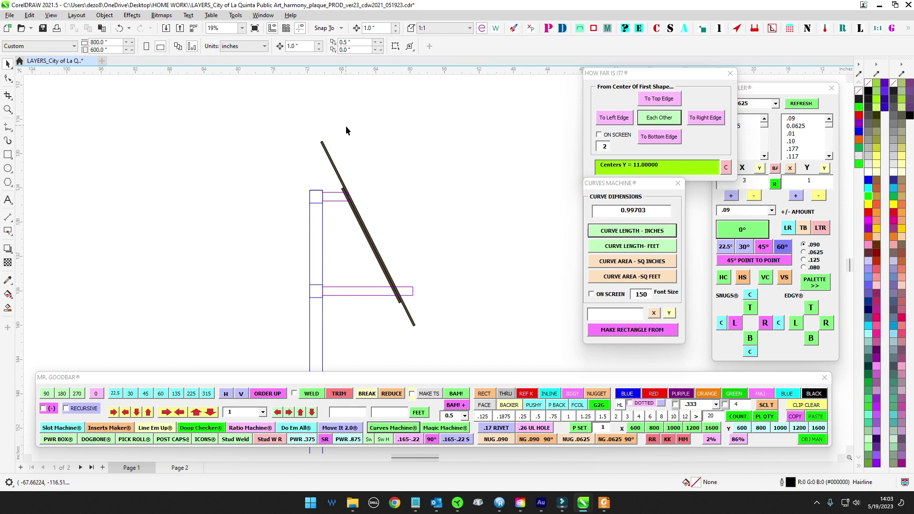
{"action": "scroll", "coordinate": [377, 183], "scroll_direction": "up", "scroll_amount": 2}
{"action": "left_click", "coordinate": [285, 143]}
{"action": "scroll", "coordinate": [470, 184], "scroll_direction": "down", "scroll_amount": 2}
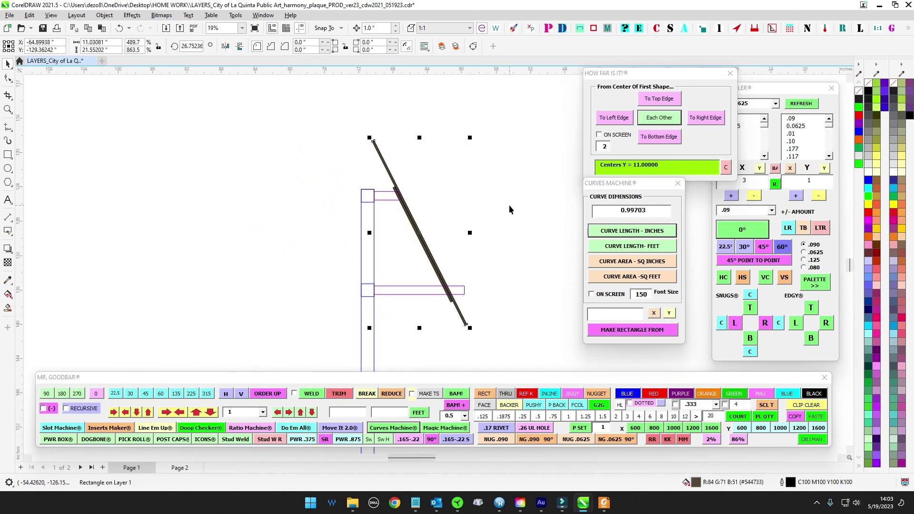
Move the entire side view of post, arms and slanted plaque straight down 12 inches.
{"action": "left_click_drag", "start_coordinate": [510, 205], "coordinate": [221, 264]}
{"action": "scroll", "coordinate": [307, 155], "scroll_direction": "down", "scroll_amount": 2}
{"action": "left_click_drag", "start_coordinate": [342, 239], "coordinate": [373, 202]}
{"action": "left_click_drag", "start_coordinate": [331, 168], "coordinate": [458, 302]}
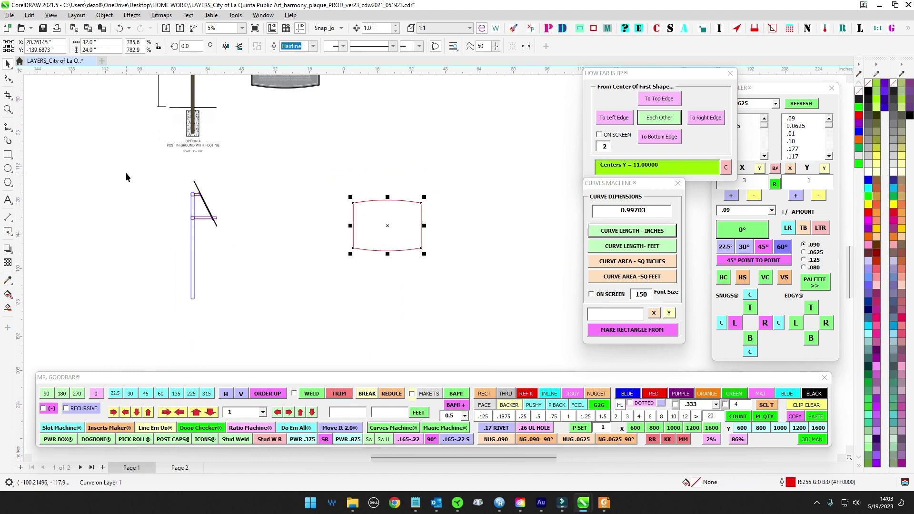
{"action": "left_click_drag", "start_coordinate": [126, 174], "coordinate": [284, 349]}
{"action": "key", "text": "shift+Down"}
Compare the red front outline with the slanted plaque and its backing bar in the side view.
{"action": "left_click_drag", "start_coordinate": [320, 165], "coordinate": [522, 311]}
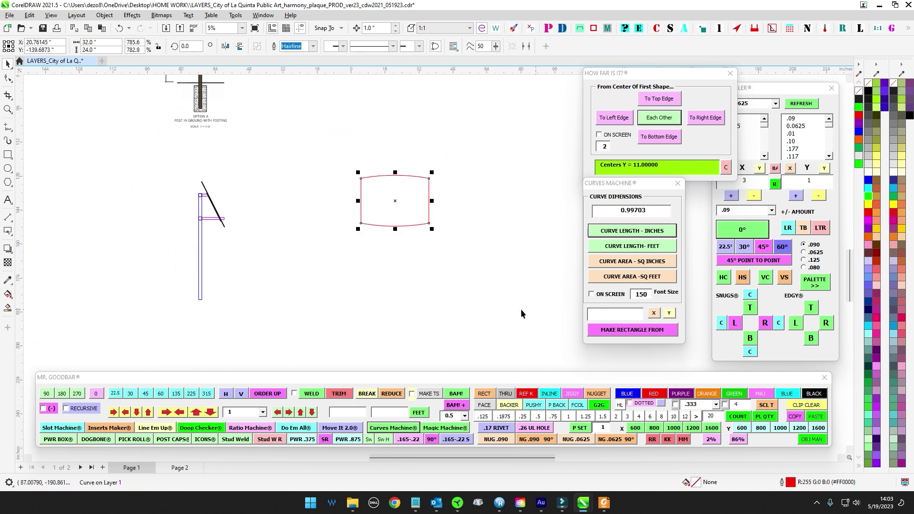
{"action": "scroll", "coordinate": [170, 221], "scroll_direction": "up", "scroll_amount": 4}
{"action": "left_click", "coordinate": [253, 157]}
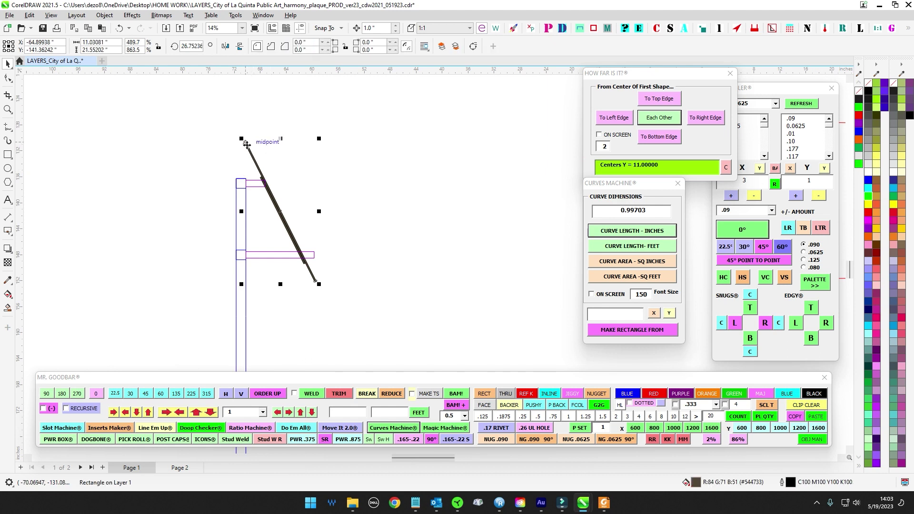
{"action": "left_click", "coordinate": [322, 176]}
{"action": "scroll", "coordinate": [246, 184], "scroll_direction": "up", "scroll_amount": 4}
{"action": "left_click", "coordinate": [310, 147]}
{"action": "scroll", "coordinate": [331, 148], "scroll_direction": "down", "scroll_amount": 6}
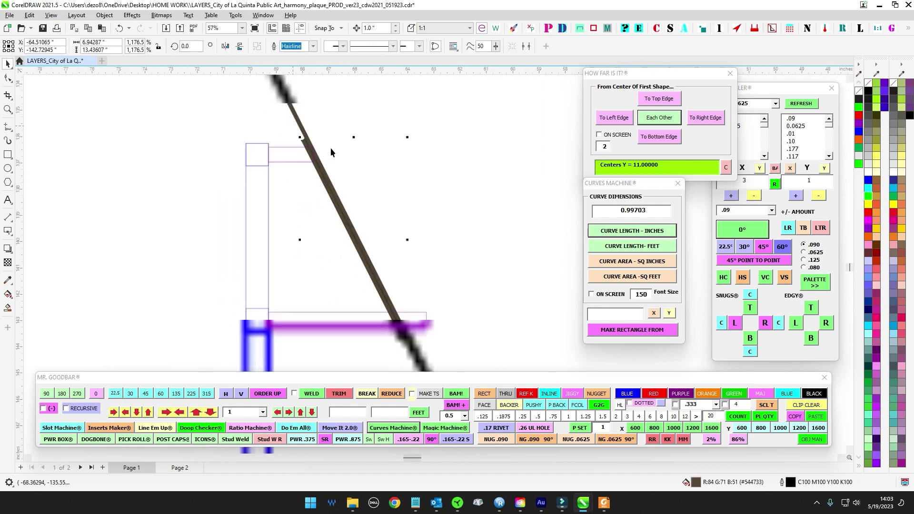
Create a 0.25 x 24 inch rectangle, taking its height from the red plaque outline.
{"action": "left_click_drag", "start_coordinate": [462, 167], "coordinate": [278, 186]}
{"action": "scroll", "coordinate": [248, 155], "scroll_direction": "down", "scroll_amount": 1}
{"action": "left_click_drag", "start_coordinate": [312, 115], "coordinate": [558, 288]}
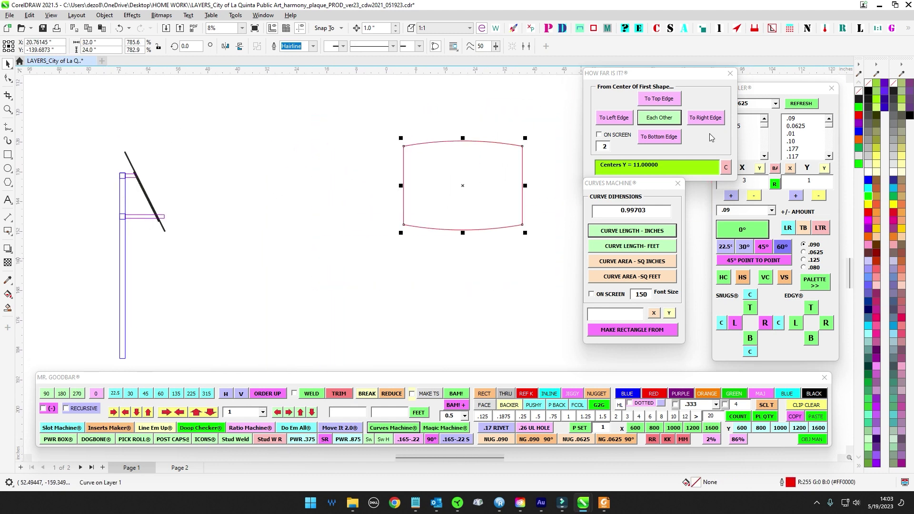
{"action": "left_click", "coordinate": [731, 73]}
{"action": "left_click", "coordinate": [677, 184]}
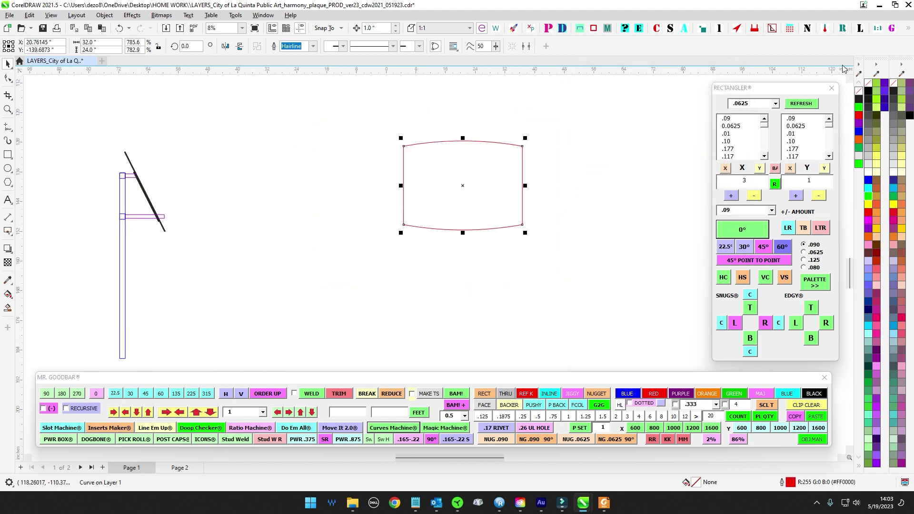
{"action": "left_click", "coordinate": [825, 169]}
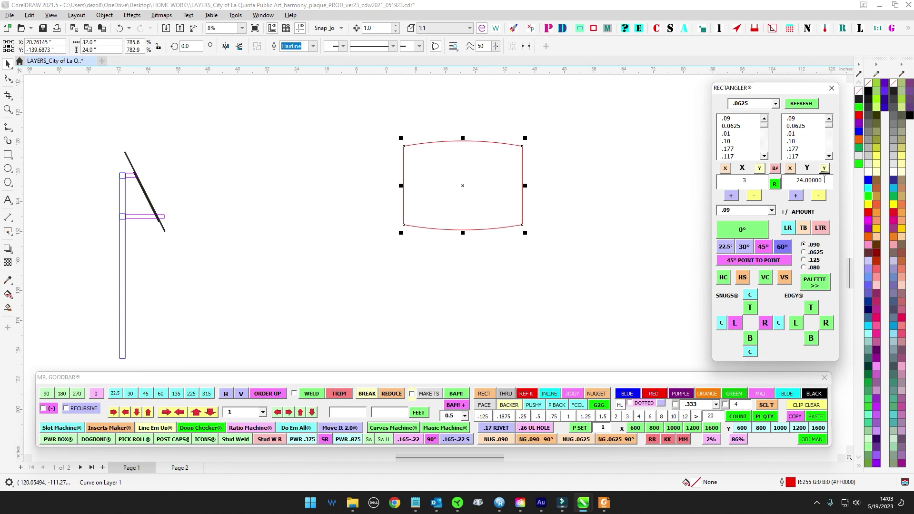
{"action": "left_click", "coordinate": [765, 156]}
{"action": "left_click", "coordinate": [765, 157]}
{"action": "left_click", "coordinate": [764, 157]}
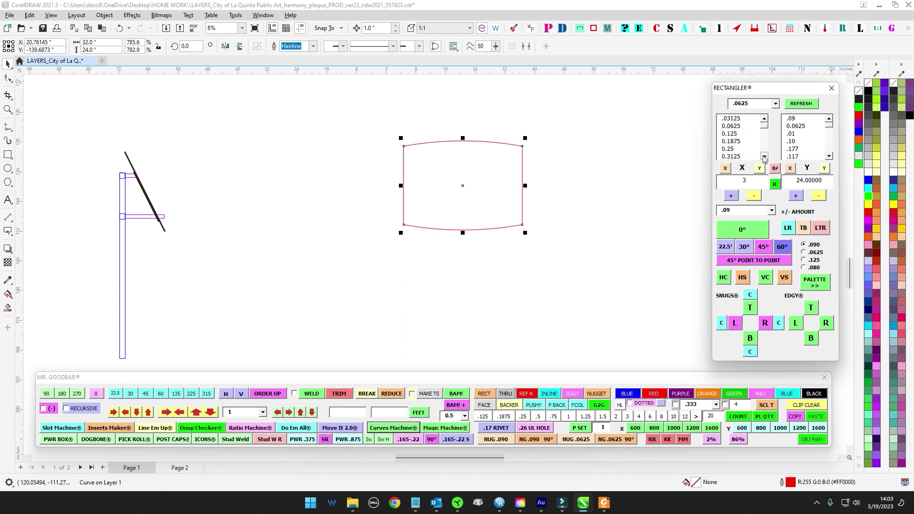
{"action": "left_click", "coordinate": [737, 149]}
{"action": "left_click", "coordinate": [738, 230]}
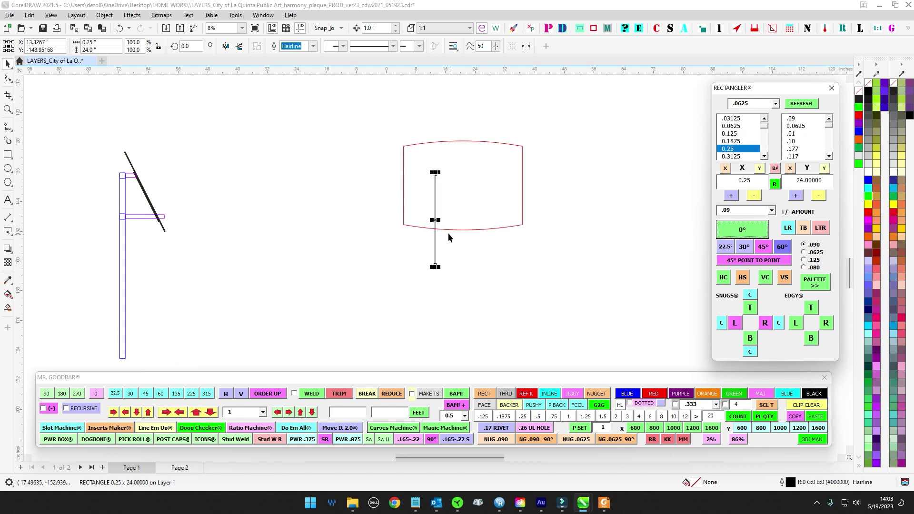
Place the thin bar to the left of the plaque outline, vertically centered on it, with a red outline.
{"action": "left_click_drag", "start_coordinate": [436, 220], "coordinate": [339, 186]}
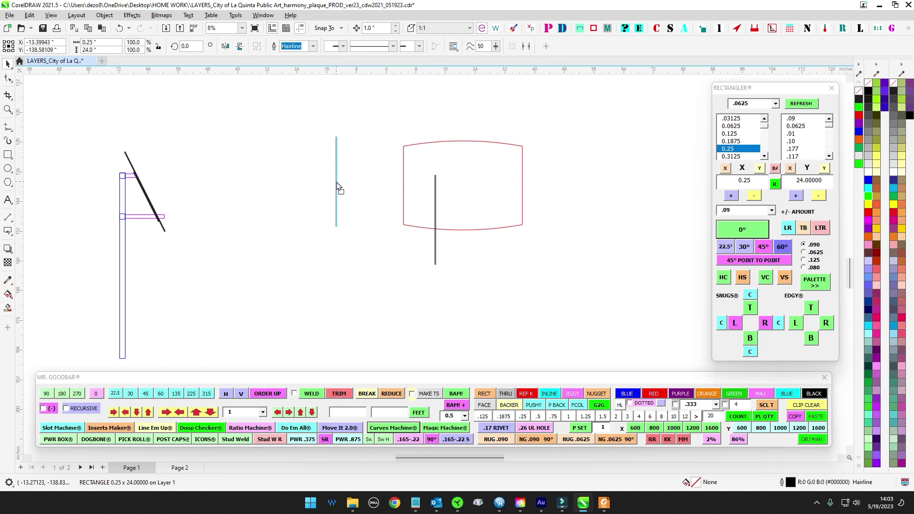
{"action": "left_click", "coordinate": [664, 393]}
{"action": "left_click", "coordinate": [415, 144], "text": "shift"}
{"action": "left_click", "coordinate": [666, 300]}
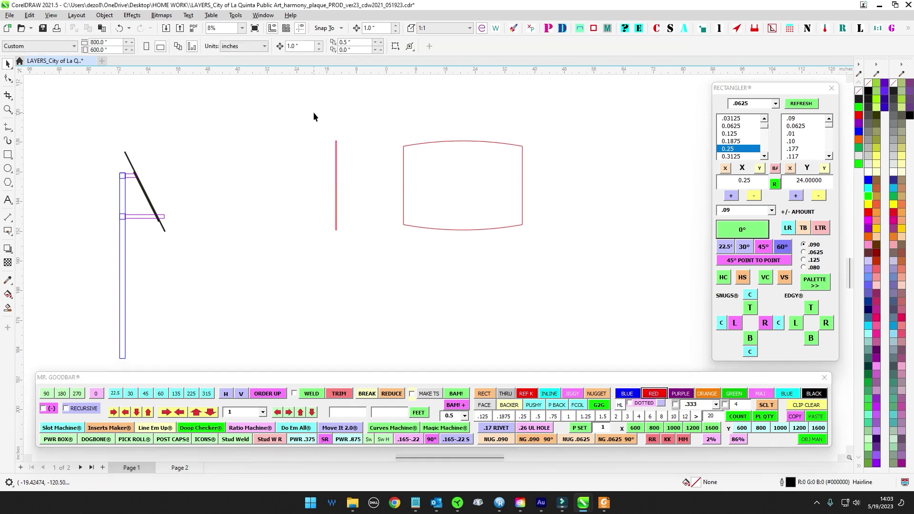
Check the rotation angle of the long slanted plaque bar in the side view.
{"action": "left_click_drag", "start_coordinate": [313, 114], "coordinate": [376, 257]}
{"action": "left_click_drag", "start_coordinate": [226, 175], "coordinate": [457, 189]}
{"action": "scroll", "coordinate": [459, 191], "scroll_direction": "up", "scroll_amount": 1}
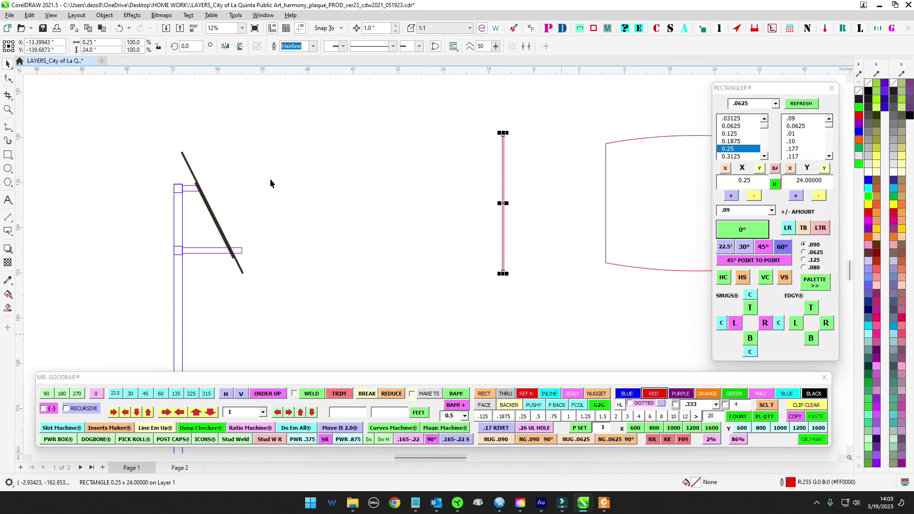
{"action": "scroll", "coordinate": [167, 179], "scroll_direction": "up", "scroll_amount": 2}
{"action": "left_click", "coordinate": [170, 172]}
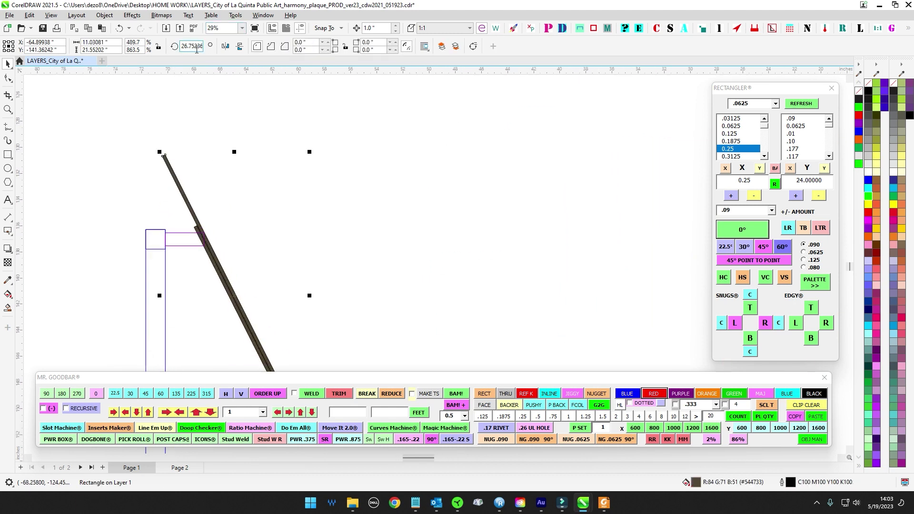
{"action": "scroll", "coordinate": [436, 192], "scroll_direction": "down", "scroll_amount": 1}
Select the thin red bar and bring the Minitator rotation tool next to it.
{"action": "left_click", "coordinate": [441, 193]}
{"action": "scroll", "coordinate": [429, 190], "scroll_direction": "down", "scroll_amount": 1}
{"action": "scroll", "coordinate": [405, 177], "scroll_direction": "right", "scroll_amount": 1}
{"action": "left_click_drag", "start_coordinate": [438, 138], "coordinate": [608, 356]}
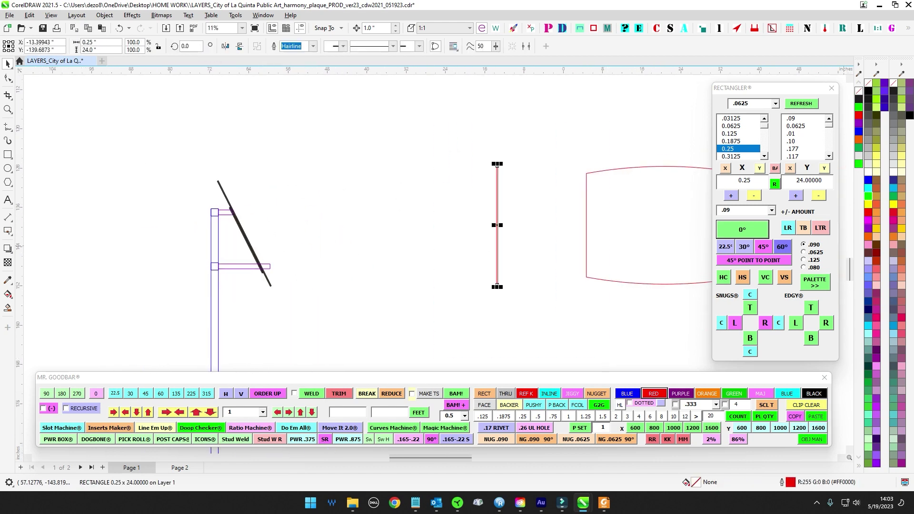
{"action": "left_click_drag", "start_coordinate": [913, 147], "coordinate": [648, 148]}
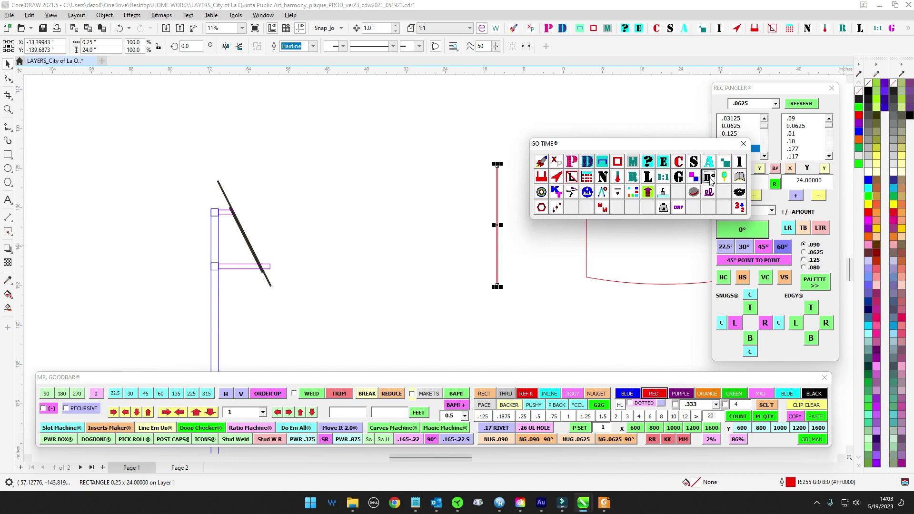
{"action": "left_click_drag", "start_coordinate": [913, 200], "coordinate": [420, 138]}
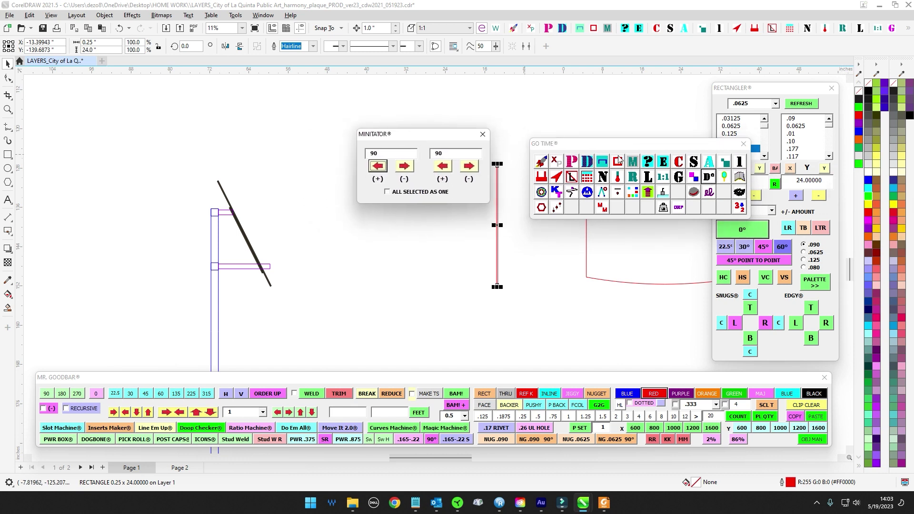
{"action": "left_click_drag", "start_coordinate": [616, 147], "coordinate": [913, 145]}
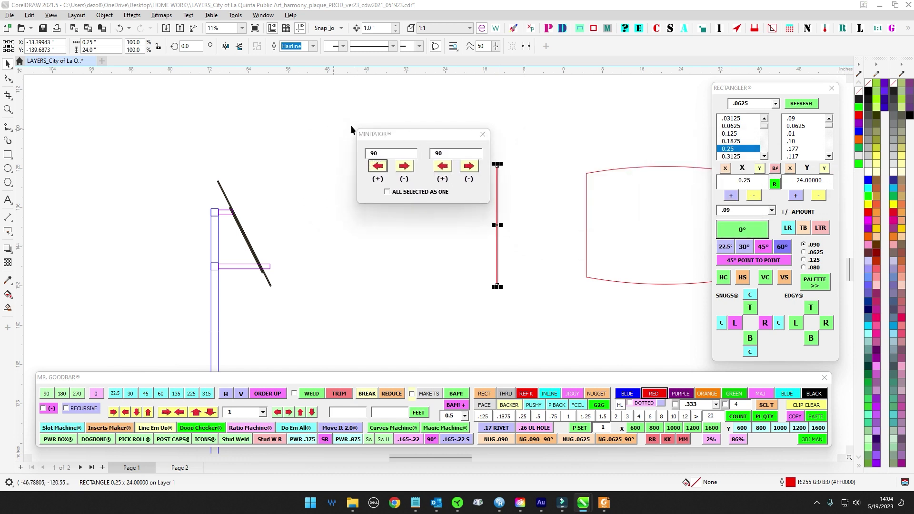
{"action": "left_click_drag", "start_coordinate": [362, 134], "coordinate": [531, 124]}
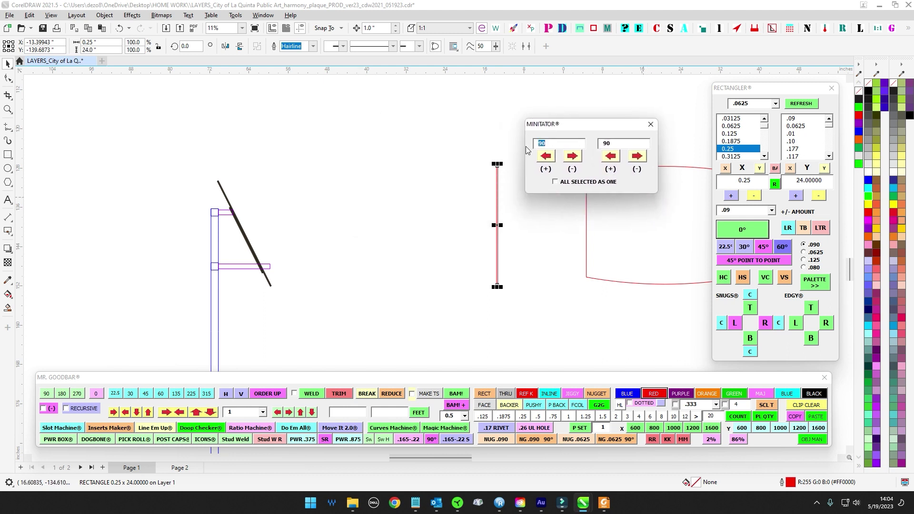
Rotate the thin red bar 26° counterclockwise with Minitator.
{"action": "left_click", "coordinate": [236, 129]}
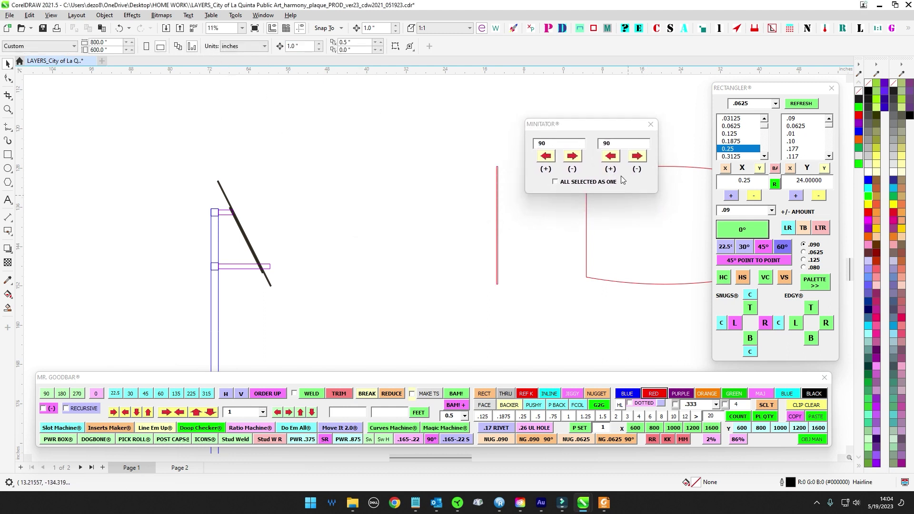
{"action": "left_click", "coordinate": [497, 174]}
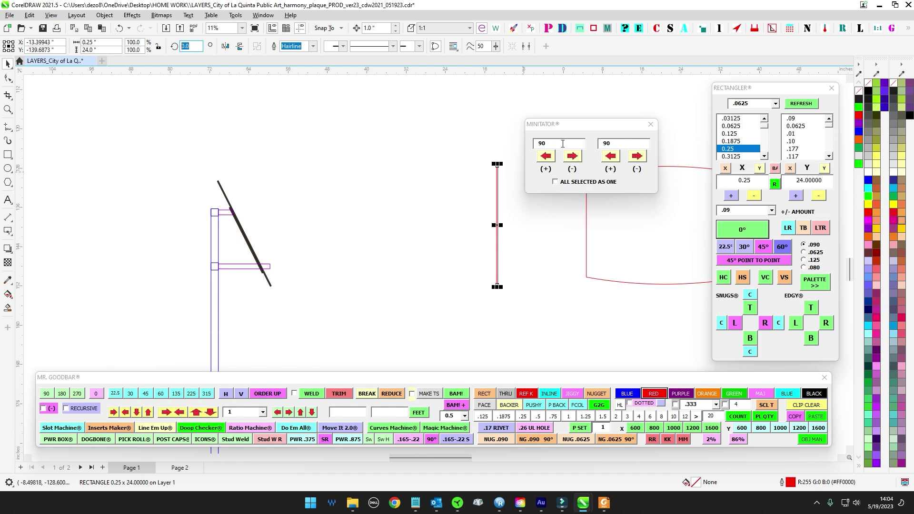
{"action": "left_click_drag", "start_coordinate": [575, 130], "coordinate": [602, 125]}
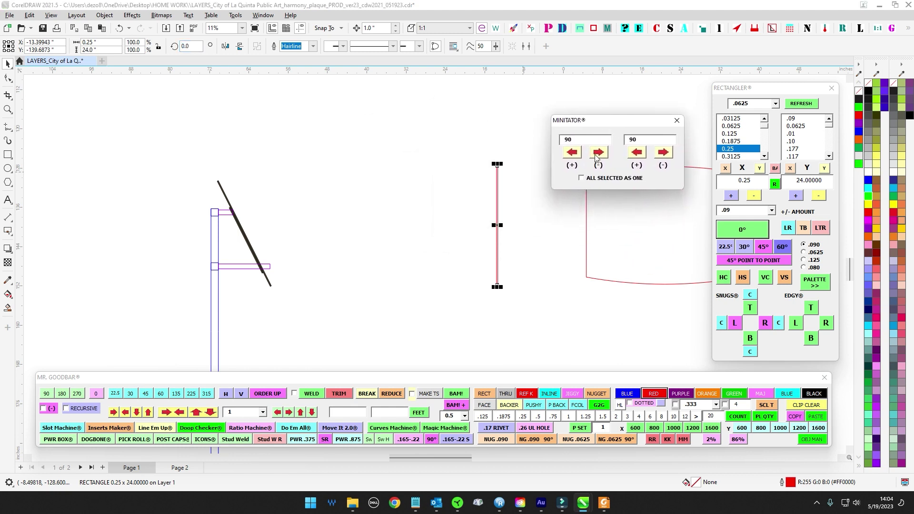
{"action": "double_click", "coordinate": [585, 141]}
{"action": "type", "text": "26"}
{"action": "mouse_move", "coordinate": [600, 125]}
{"action": "left_mouse_down"}
{"action": "mouse_move", "coordinate": [549, 136]}
{"action": "mouse_move", "coordinate": [600, 120]}
{"action": "left_mouse_up"}
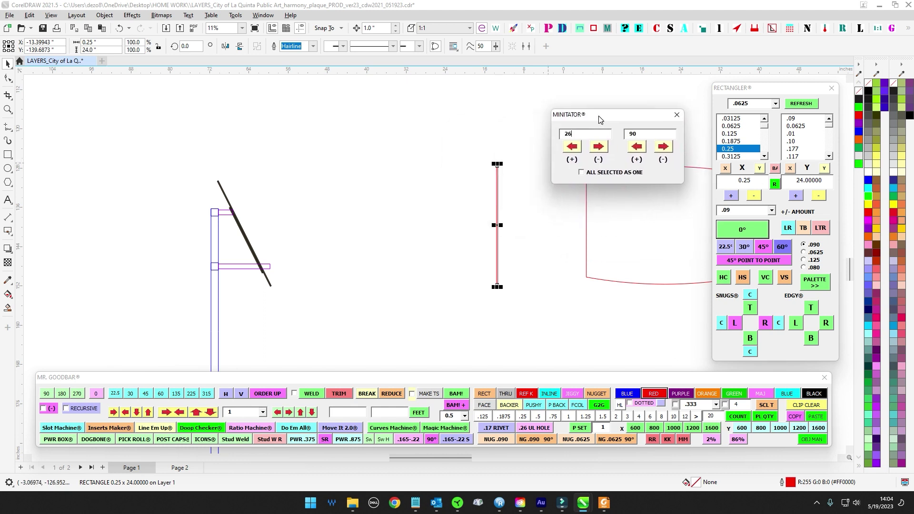
{"action": "left_click", "coordinate": [571, 147]}
{"action": "left_click", "coordinate": [598, 146]}
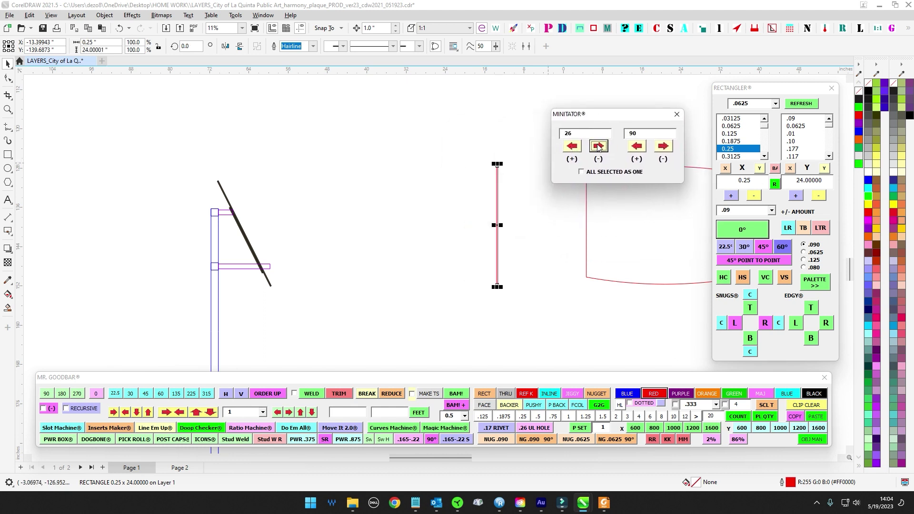
{"action": "left_click", "coordinate": [598, 146]}
{"action": "left_click", "coordinate": [573, 147]}
{"action": "left_click", "coordinate": [573, 148]}
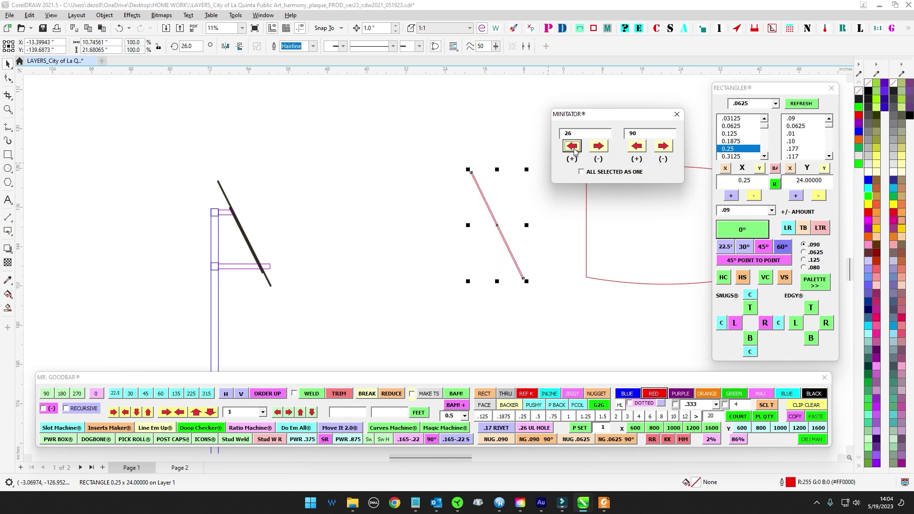
Try rotating the side view's arms, square tubes and backing bar by 26°, first as one group and then individually.
{"action": "left_click", "coordinate": [610, 173]}
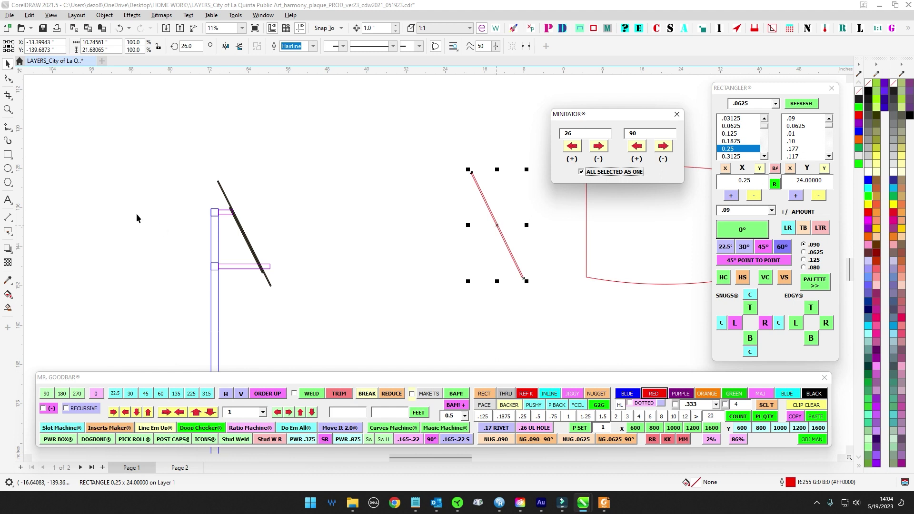
{"action": "left_click_drag", "start_coordinate": [183, 201], "coordinate": [281, 280]}
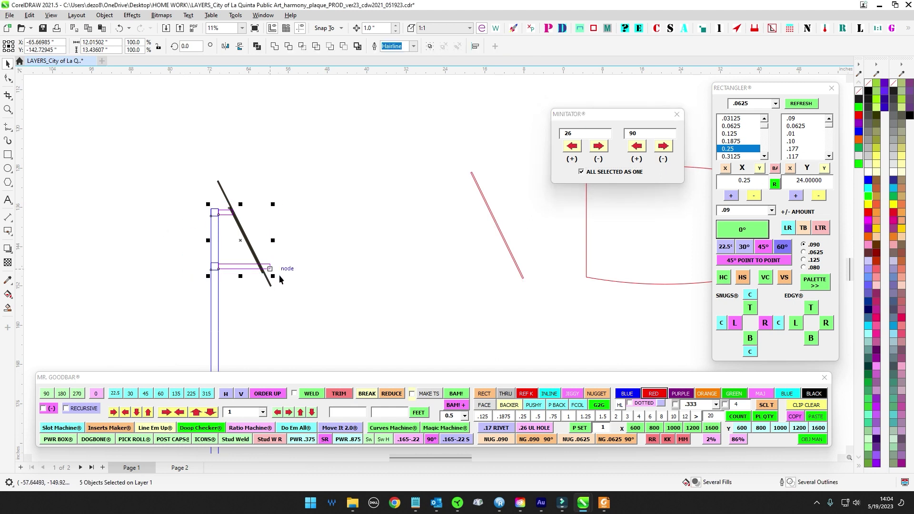
{"action": "left_click", "coordinate": [572, 147]}
{"action": "left_click", "coordinate": [597, 150]}
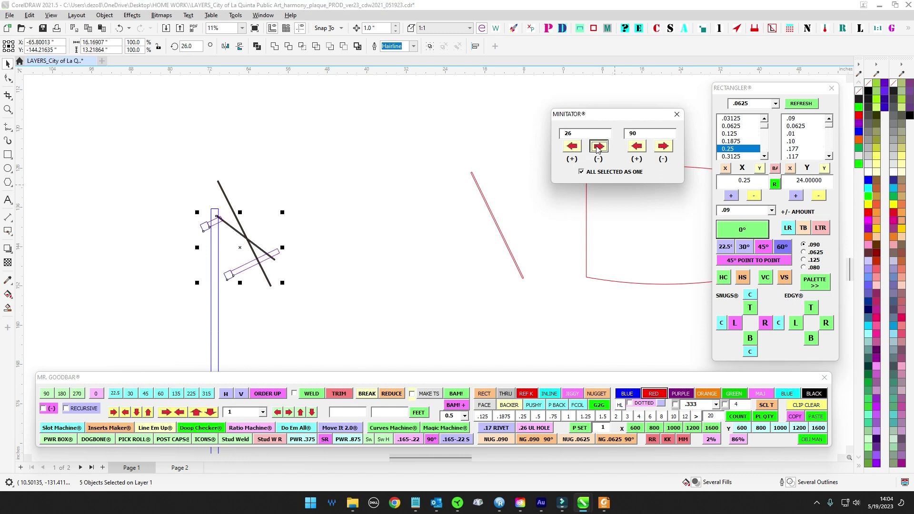
{"action": "left_click", "coordinate": [587, 172]}
{"action": "left_click", "coordinate": [573, 147]}
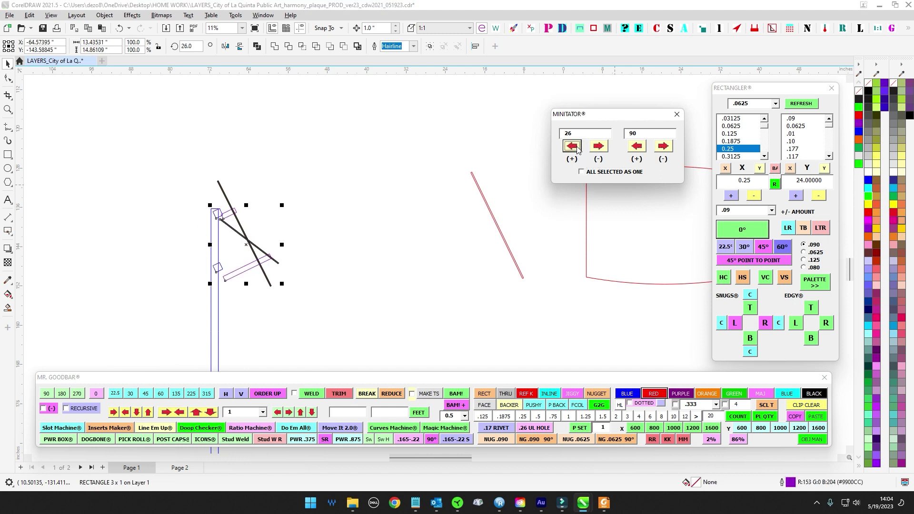
{"action": "scroll", "coordinate": [196, 217], "scroll_direction": "up", "scroll_amount": 2}
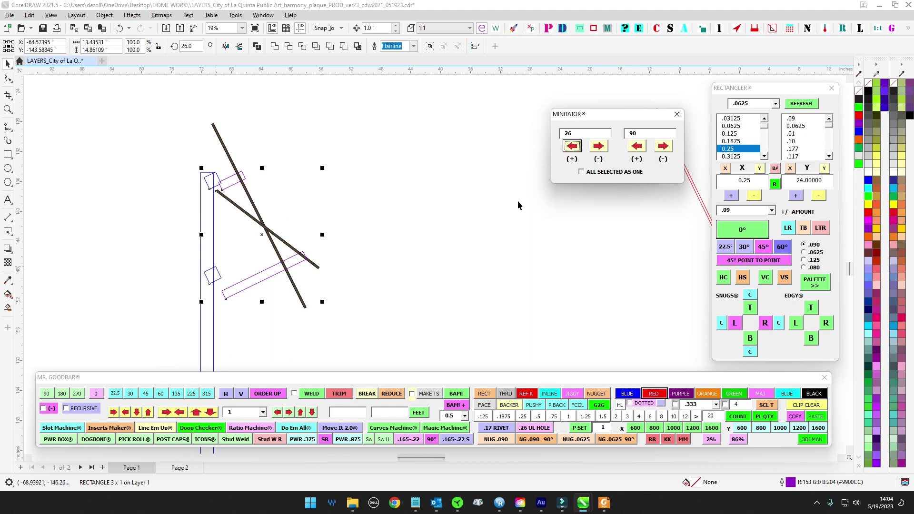
Undo the trial rotations of the arms, square tubes and backing bar.
{"action": "key", "text": "ctrl+z"}
{"action": "key", "text": "ctrl+z"}
{"action": "key", "text": "ctrl+z"}
{"action": "key", "text": "ctrl+z"}
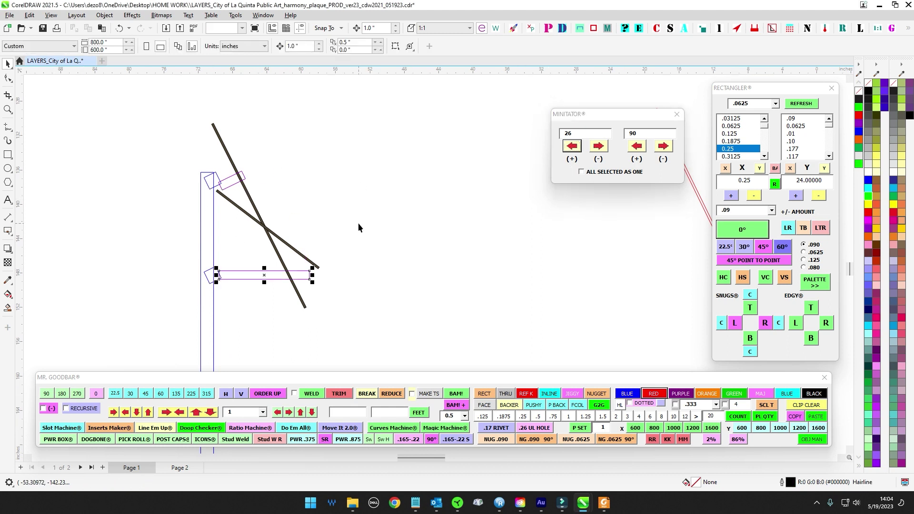
{"action": "key", "text": "ctrl+z"}
{"action": "key", "text": "ctrl+z"}
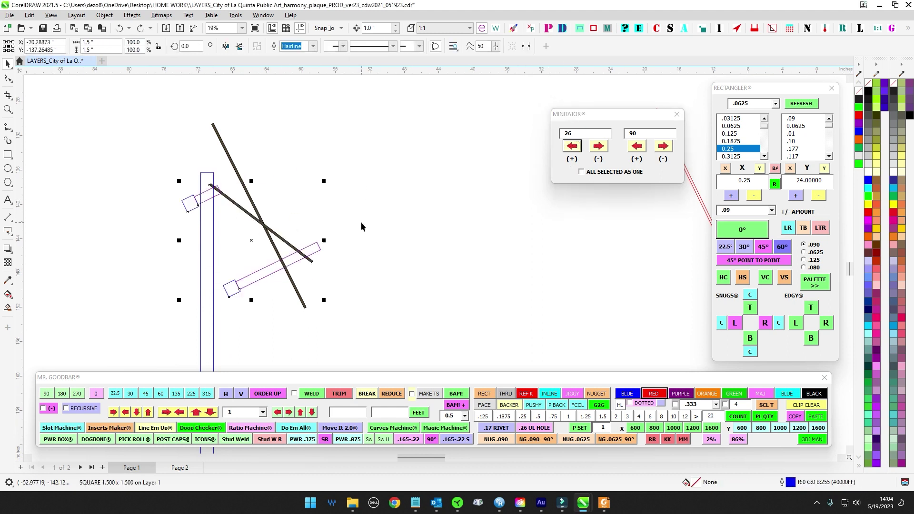
{"action": "left_click", "coordinate": [355, 207]}
Create a "26°" text label for the rotated red bar with Launch Pad.
{"action": "scroll", "coordinate": [355, 208], "scroll_direction": "down", "scroll_amount": 1}
{"action": "left_click_drag", "start_coordinate": [370, 211], "coordinate": [284, 226]}
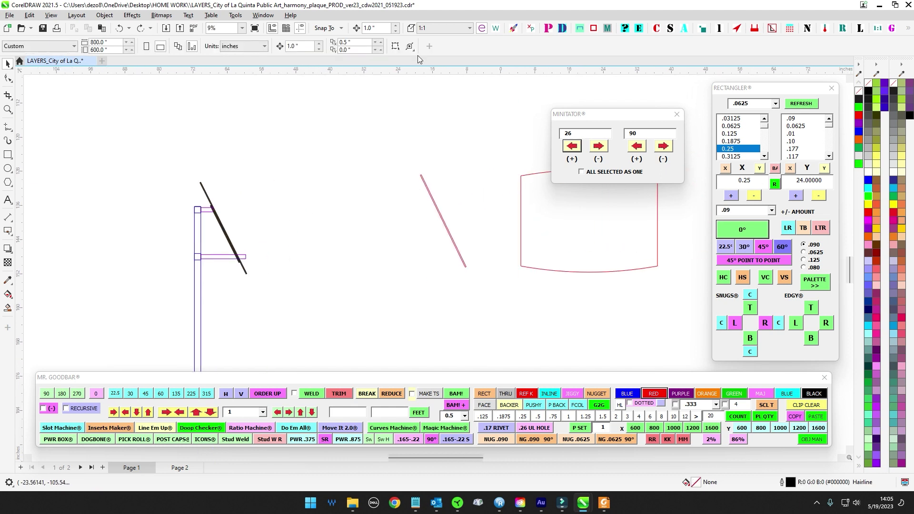
{"action": "left_click", "coordinate": [421, 173]}
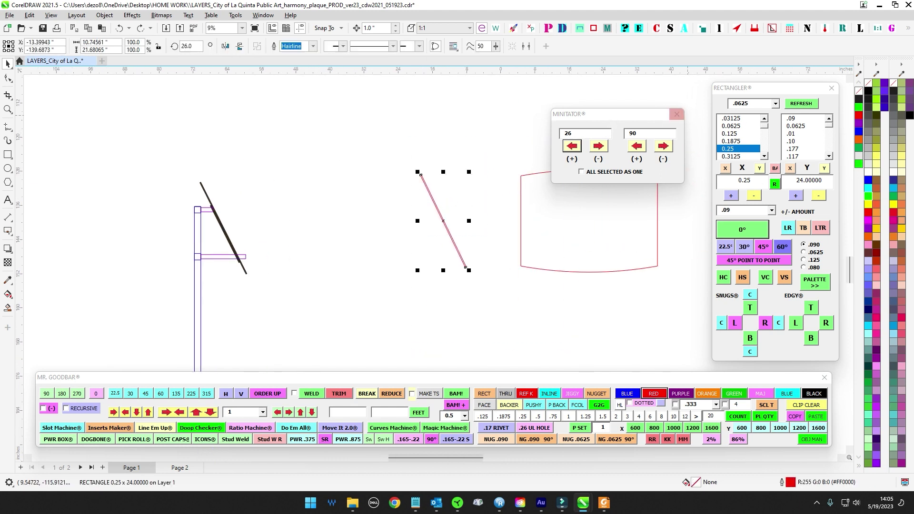
{"action": "left_click_drag", "start_coordinate": [913, 82], "coordinate": [659, 79]}
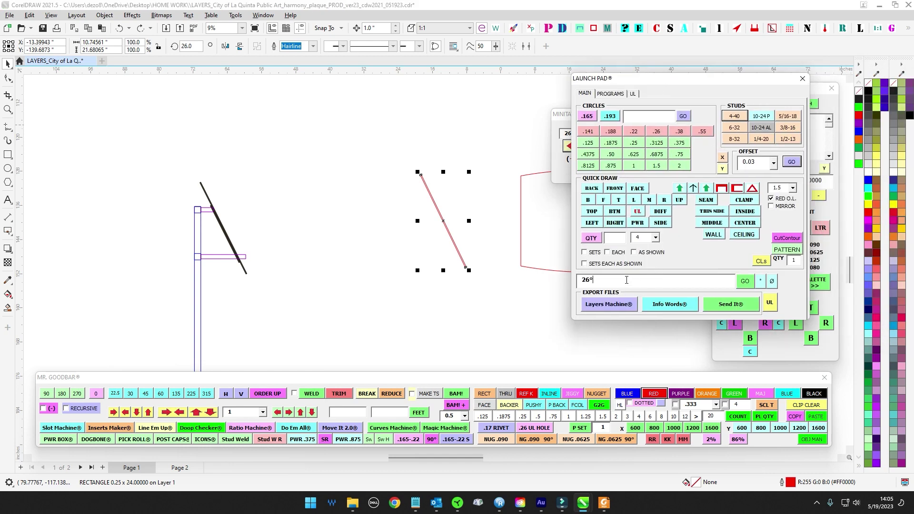
{"action": "type", "text": "26"}
{"action": "left_click", "coordinate": [762, 282]}
{"action": "left_click", "coordinate": [746, 282]}
Move the 26° label just above the upper end of the slanted red bar and put Launch Pad away.
{"action": "scroll", "coordinate": [451, 302], "scroll_direction": "up", "scroll_amount": 3}
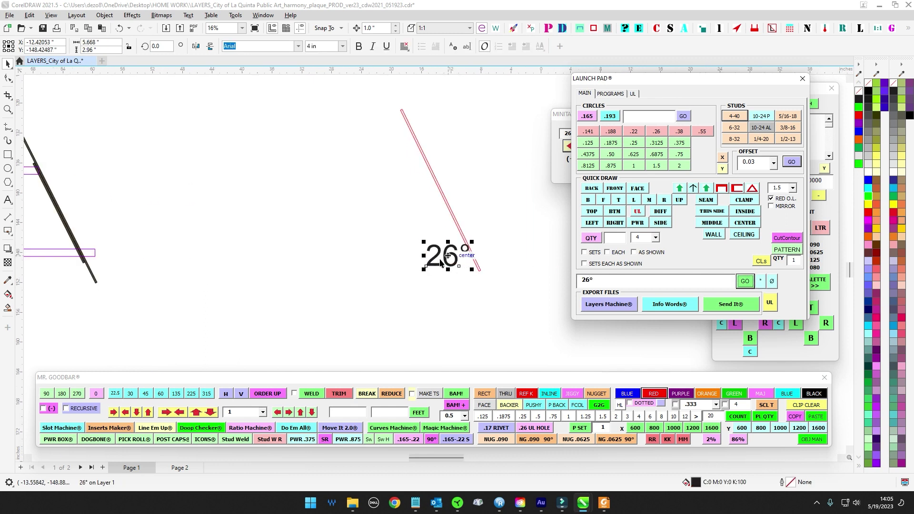
{"action": "scroll", "coordinate": [367, 200], "scroll_direction": "down", "scroll_amount": 1}
{"action": "left_click_drag", "start_coordinate": [360, 191], "coordinate": [414, 145]}
{"action": "scroll", "coordinate": [439, 145], "scroll_direction": "down", "scroll_amount": 2}
{"action": "left_click_drag", "start_coordinate": [636, 83], "coordinate": [913, 81]}
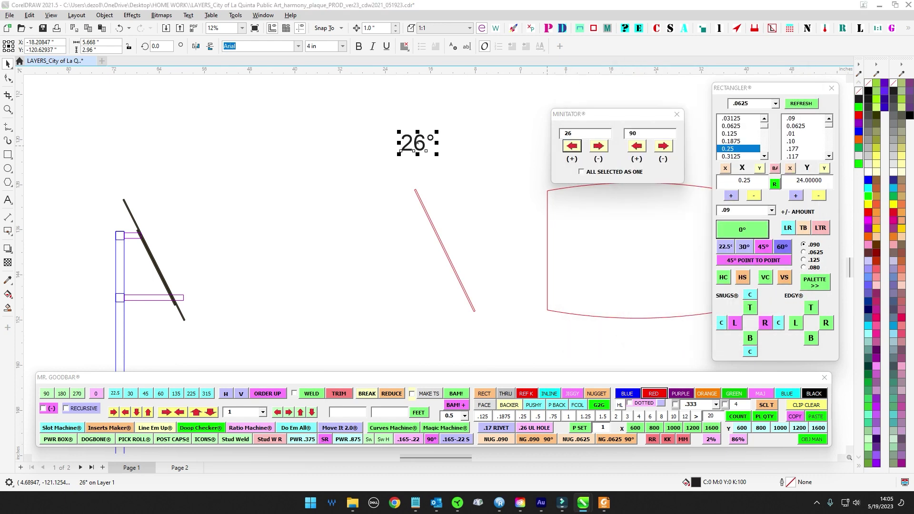
Compare the labeled slanted red bar with the slanted plaque on the post in the side view.
{"action": "scroll", "coordinate": [481, 155], "scroll_direction": "up", "scroll_amount": 1}
{"action": "scroll", "coordinate": [479, 155], "scroll_direction": "down", "scroll_amount": 2}
{"action": "left_click_drag", "start_coordinate": [476, 160], "coordinate": [374, 145]}
{"action": "left_click_drag", "start_coordinate": [296, 149], "coordinate": [382, 283]}
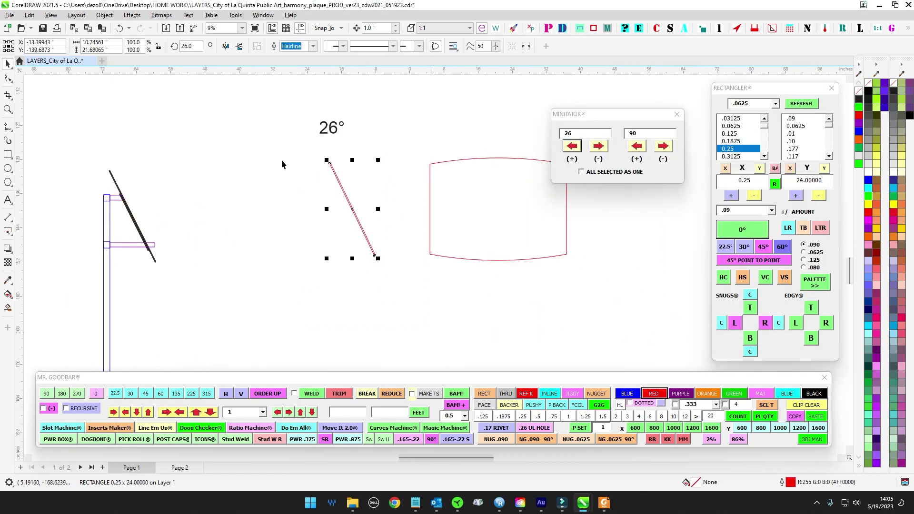
{"action": "left_click_drag", "start_coordinate": [216, 93], "coordinate": [254, 147]}
{"action": "left_click_drag", "start_coordinate": [368, 184], "coordinate": [474, 334]}
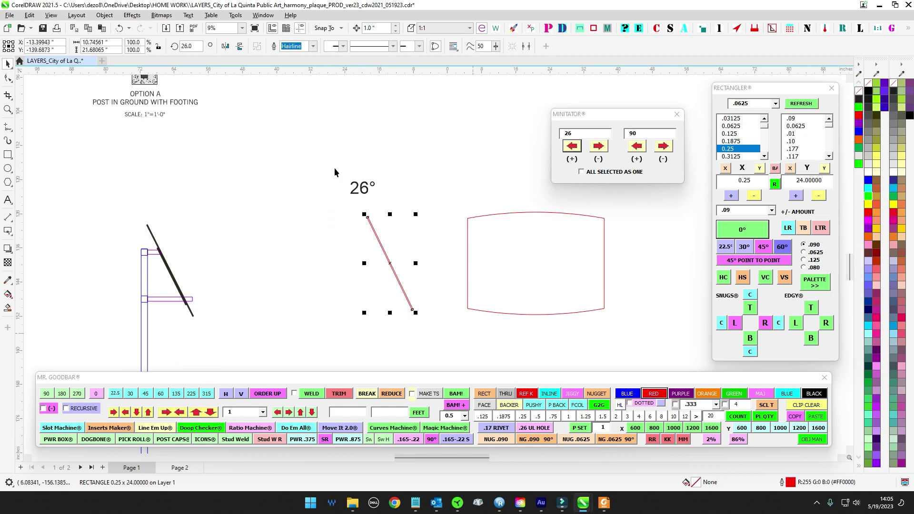
{"action": "left_click_drag", "start_coordinate": [330, 175], "coordinate": [438, 213]}
{"action": "left_click_drag", "start_coordinate": [162, 278], "coordinate": [249, 262]}
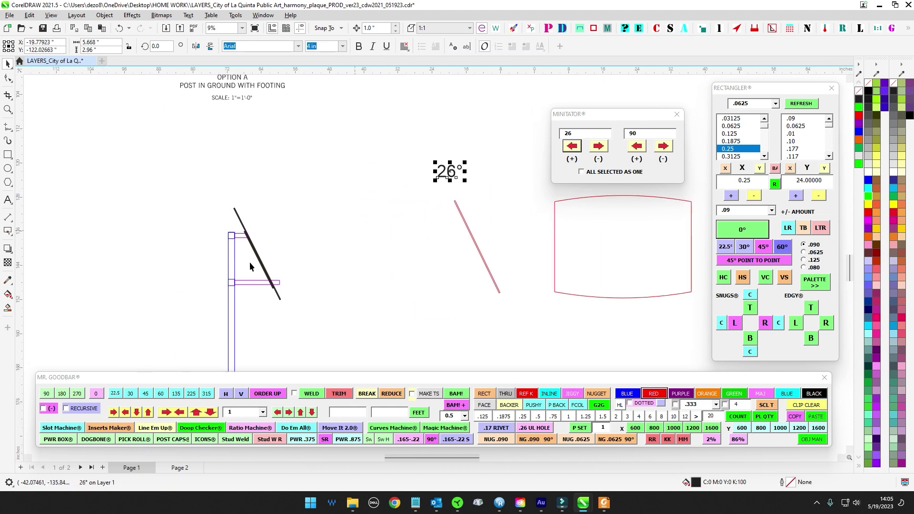
Overlay the slanted red bar on the side-view plaque to compare their angles, and return it beneath the 26° label.
{"action": "scroll", "coordinate": [253, 261], "scroll_direction": "up", "scroll_amount": 1}
{"action": "scroll", "coordinate": [452, 165], "scroll_direction": "down", "scroll_amount": 2}
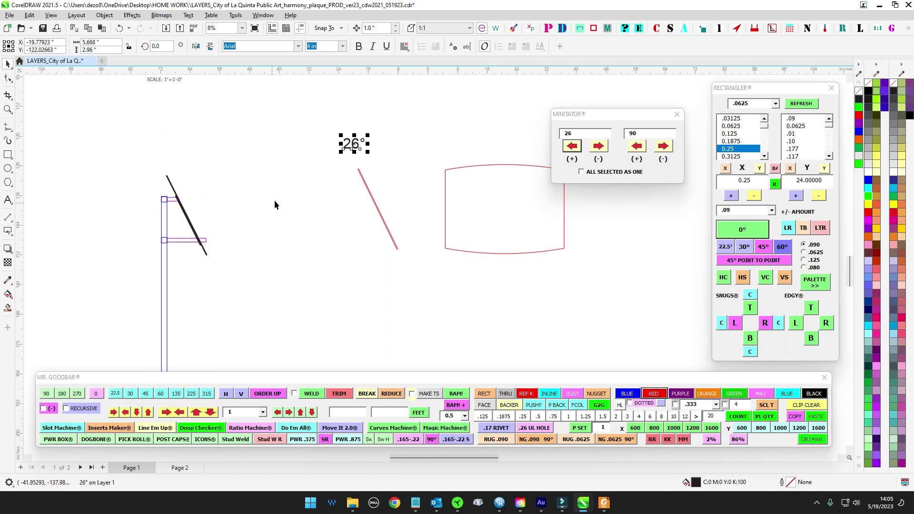
{"action": "scroll", "coordinate": [274, 201], "scroll_direction": "left", "scroll_amount": 1}
{"action": "left_click", "coordinate": [392, 180]}
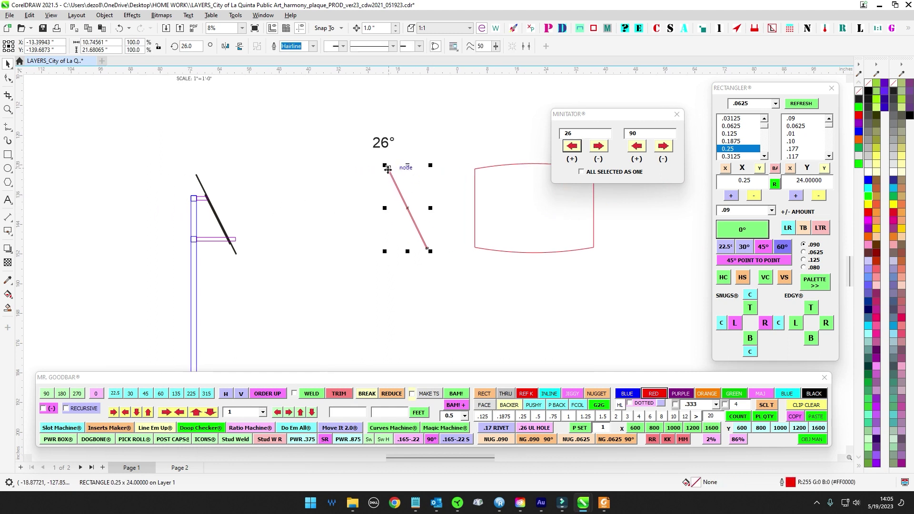
{"action": "left_click_drag", "start_coordinate": [334, 216], "coordinate": [385, 233]}
{"action": "left_click_drag", "start_coordinate": [459, 225], "coordinate": [267, 232]}
{"action": "scroll", "coordinate": [246, 193], "scroll_direction": "up", "scroll_amount": 3}
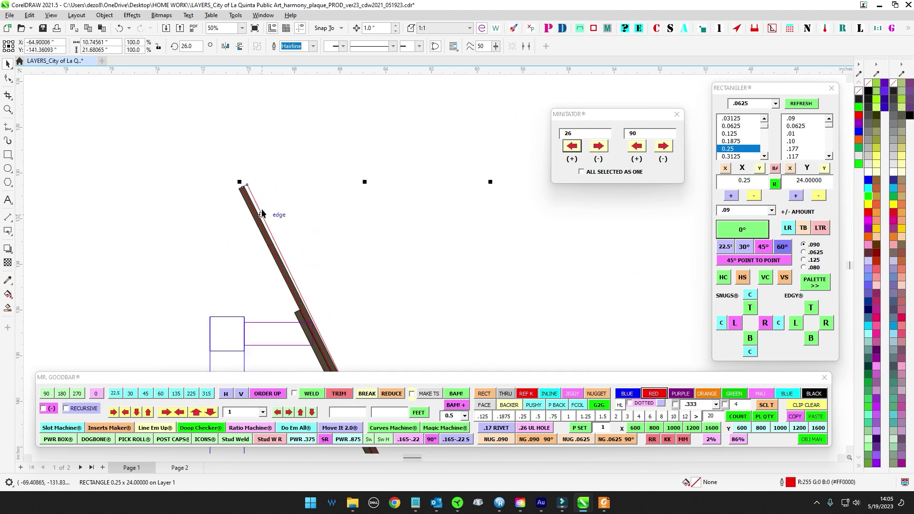
{"action": "scroll", "coordinate": [290, 298], "scroll_direction": "up", "scroll_amount": 3}
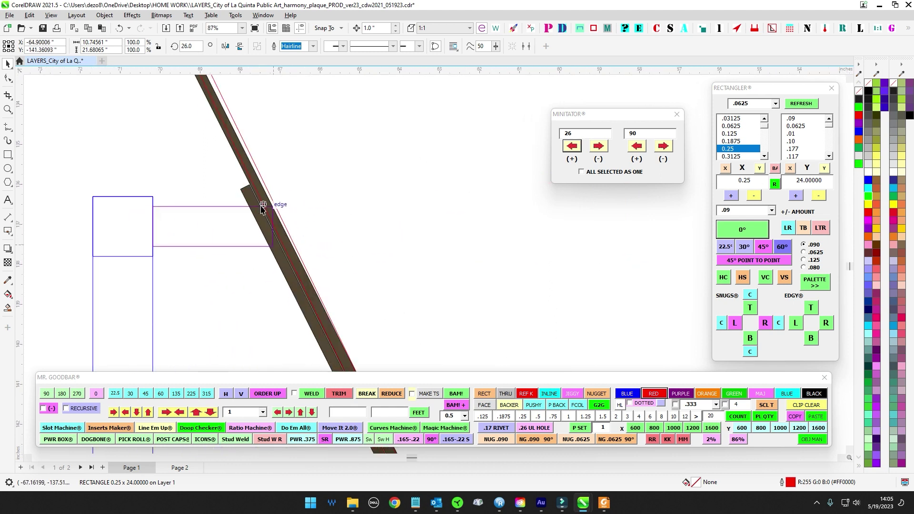
{"action": "scroll", "coordinate": [290, 233], "scroll_direction": "down", "scroll_amount": 3}
{"action": "scroll", "coordinate": [390, 237], "scroll_direction": "down", "scroll_amount": 2}
{"action": "left_click_drag", "start_coordinate": [419, 245], "coordinate": [263, 221]}
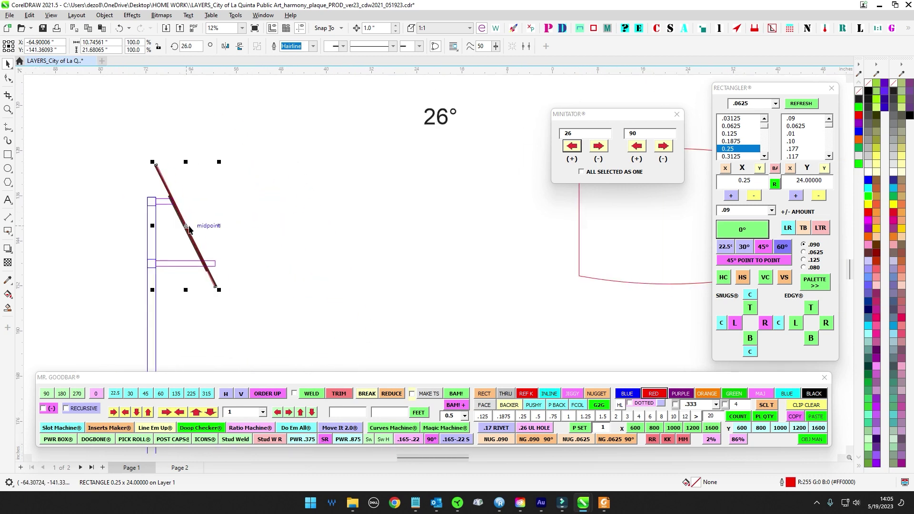
{"action": "left_click_drag", "start_coordinate": [185, 224], "coordinate": [458, 208]}
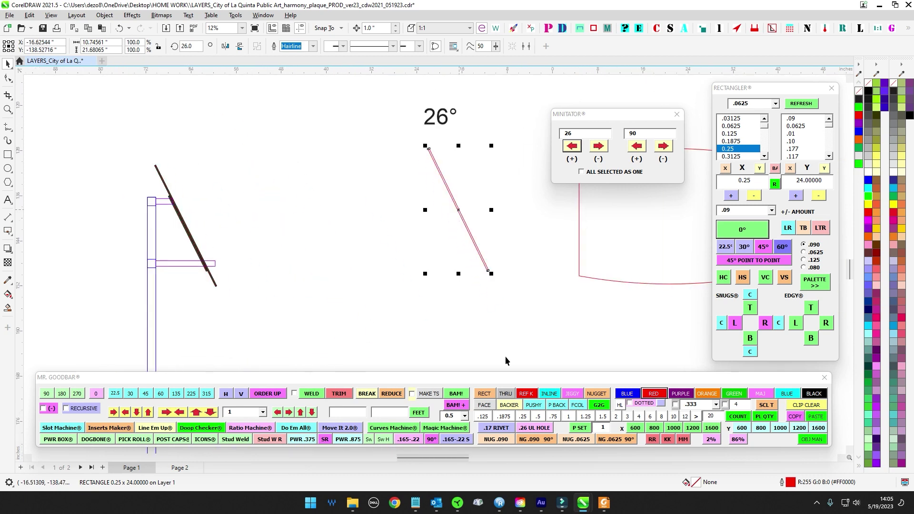
Check the plaque mounting drawings on Page 2 and return to Page 1.
{"action": "left_click", "coordinate": [179, 468]}
{"action": "scroll", "coordinate": [517, 201], "scroll_direction": "up", "scroll_amount": 3}
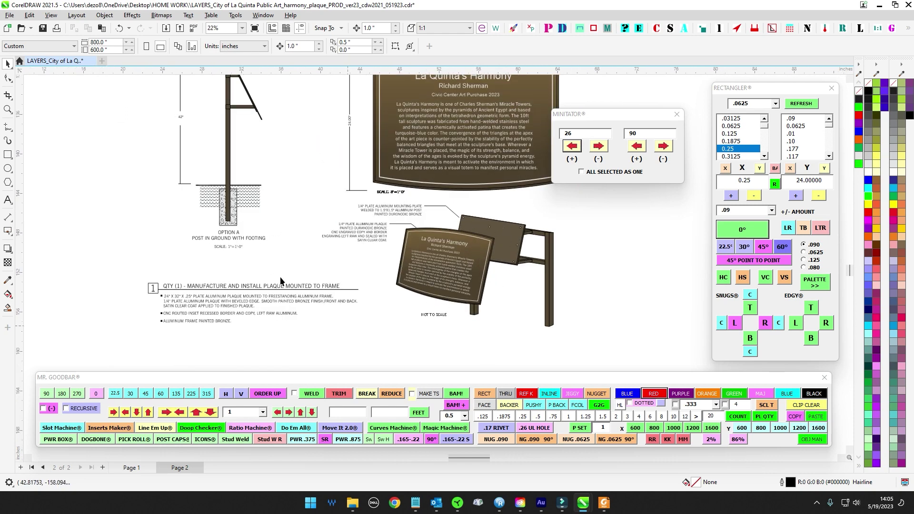
{"action": "left_click", "coordinate": [128, 469]}
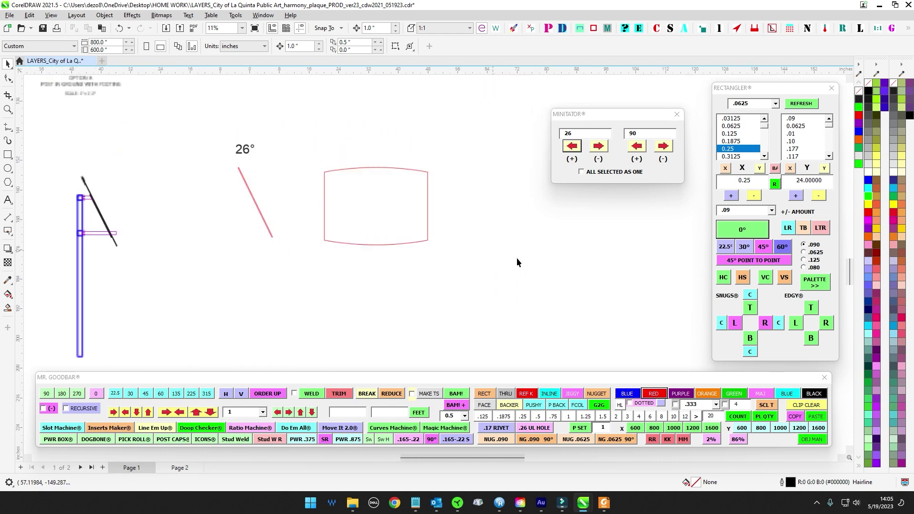
Examine where the two support arms meet the slanted plaque and backing bar in the side view.
{"action": "scroll", "coordinate": [333, 218], "scroll_direction": "down", "scroll_amount": 2}
{"action": "scroll", "coordinate": [299, 213], "scroll_direction": "up", "scroll_amount": 2}
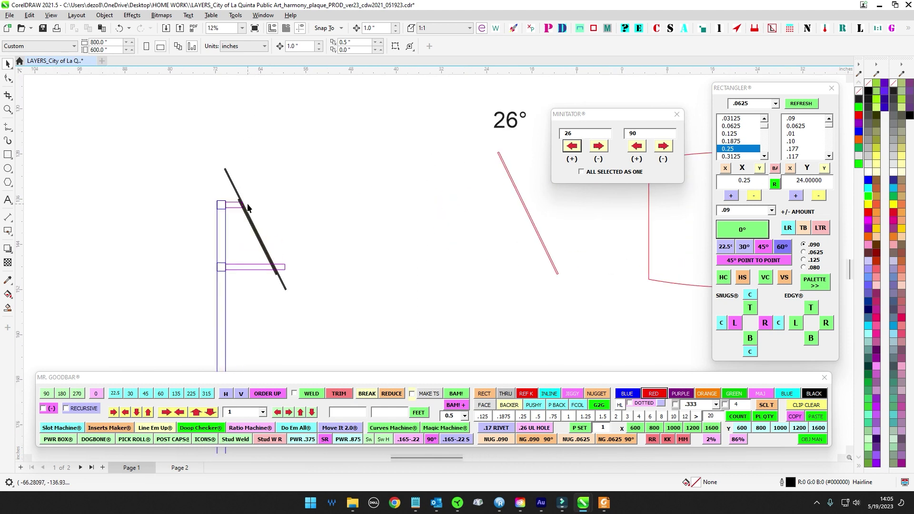
{"action": "scroll", "coordinate": [239, 205], "scroll_direction": "up", "scroll_amount": 4}
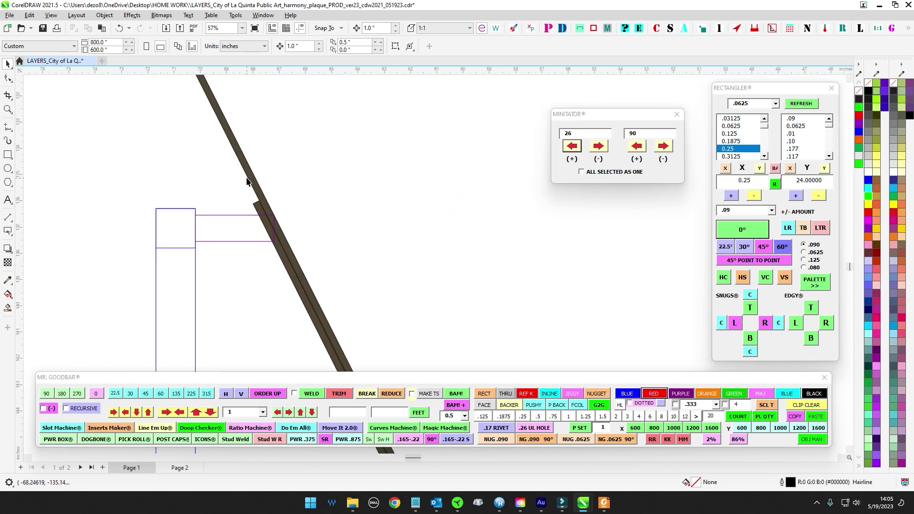
{"action": "left_click", "coordinate": [275, 249]}
{"action": "scroll", "coordinate": [224, 149], "scroll_direction": "down", "scroll_amount": 3}
{"action": "left_click", "coordinate": [99, 187]}
{"action": "scroll", "coordinate": [78, 172], "scroll_direction": "down", "scroll_amount": 2}
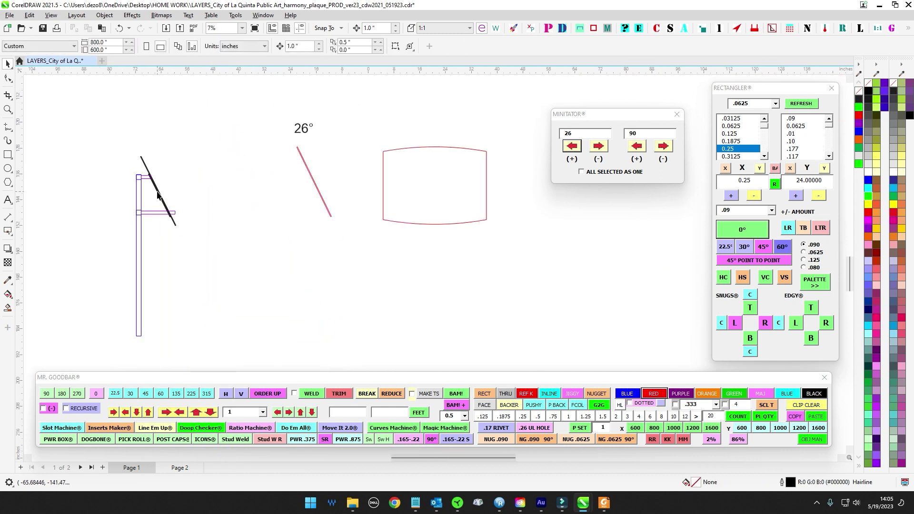
{"action": "left_click_drag", "start_coordinate": [184, 190], "coordinate": [228, 174]}
{"action": "scroll", "coordinate": [208, 164], "scroll_direction": "up", "scroll_amount": 2}
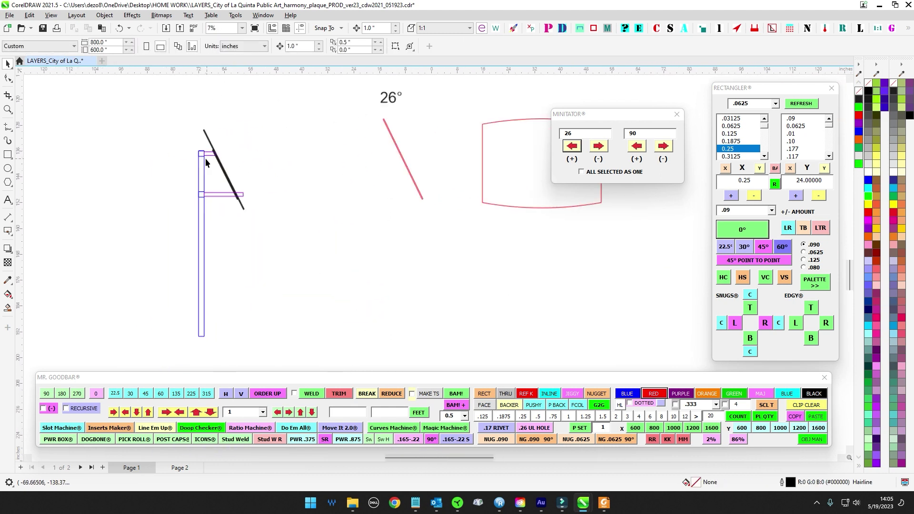
{"action": "scroll", "coordinate": [215, 154], "scroll_direction": "up", "scroll_amount": 1}
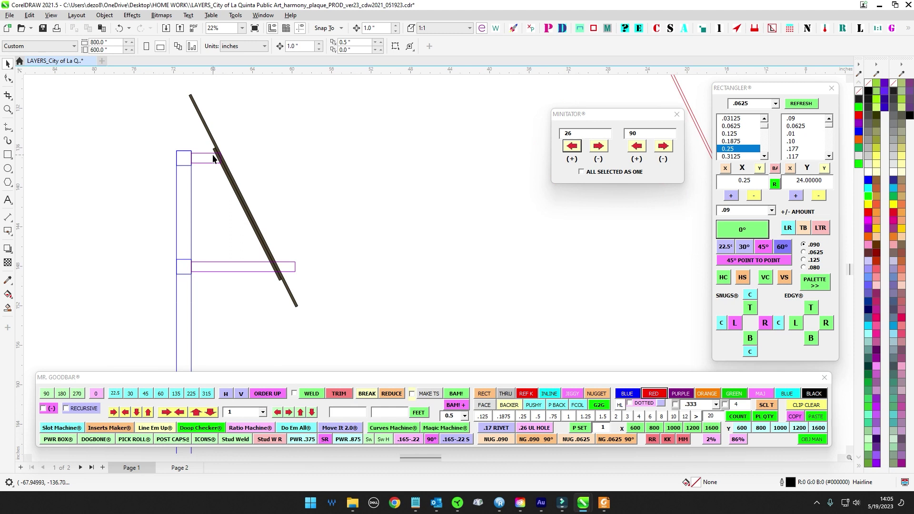
{"action": "scroll", "coordinate": [212, 157], "scroll_direction": "down", "scroll_amount": 3}
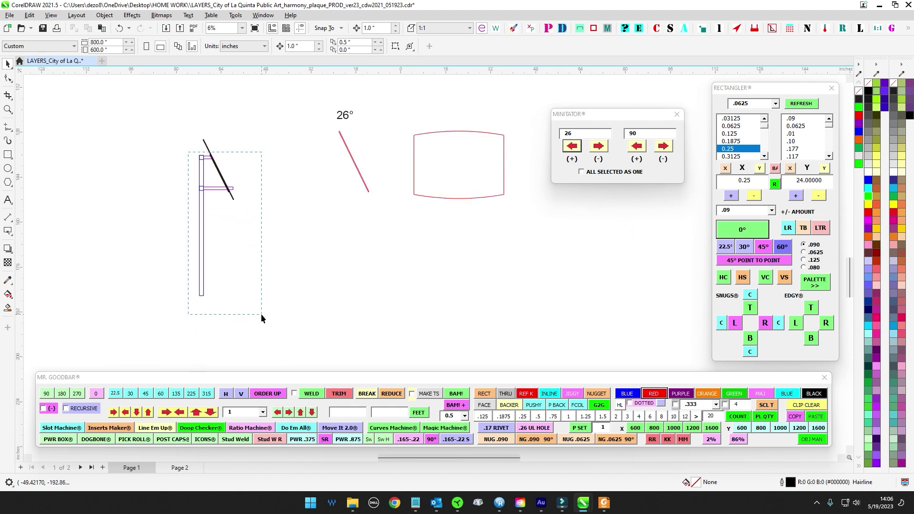
Duplicate the post with its arms, place the copy between the original and the red bar, and delete the copy's slanted backing bar.
{"action": "left_click_drag", "start_coordinate": [261, 314], "coordinate": [261, 314]}
{"action": "key", "text": "plus"}
{"action": "key", "text": "Right"}
{"action": "key", "text": "Right"}
{"action": "key", "text": "Right"}
{"action": "key", "text": "Right"}
{"action": "key", "text": "Right"}
{"action": "key", "text": "Right"}
{"action": "key", "text": "Right"}
{"action": "key", "text": "Right"}
{"action": "key", "text": "Right"}
{"action": "key", "text": "Right"}
{"action": "key", "text": "Right"}
{"action": "key", "text": "Right"}
{"action": "key", "text": "Right"}
{"action": "key", "text": "Right"}
{"action": "key", "text": "Right"}
{"action": "key", "text": "Right"}
{"action": "key", "text": "Right"}
{"action": "key", "text": "Right"}
{"action": "key", "text": "Right"}
{"action": "key", "text": "Right"}
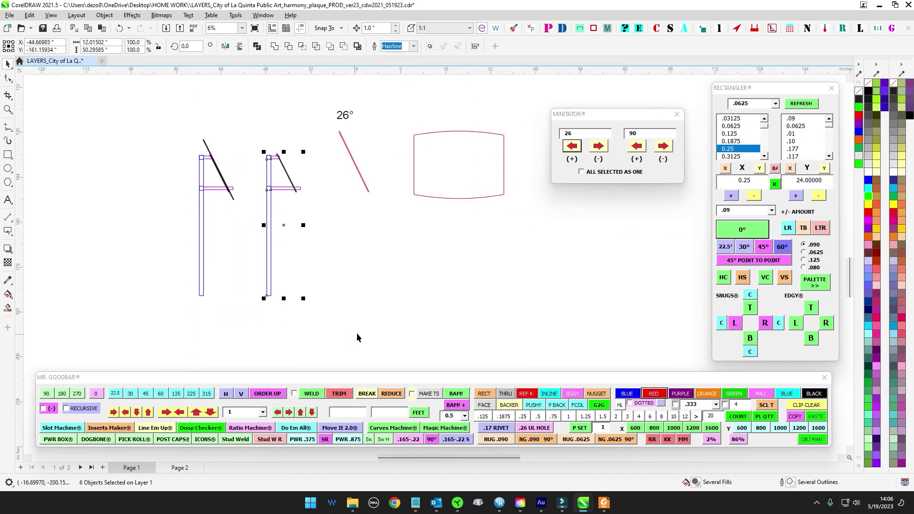
{"action": "key", "text": "Right"}
{"action": "key", "text": "Right"}
{"action": "key", "text": "Right"}
{"action": "key", "text": "Right"}
{"action": "key", "text": "Right"}
{"action": "key", "text": "Right"}
{"action": "key", "text": "Right"}
{"action": "key", "text": "Right"}
{"action": "key", "text": "Right"}
{"action": "key", "text": "Right"}
{"action": "key", "text": "Right"}
{"action": "key", "text": "Right"}
{"action": "key", "text": "Escape"}
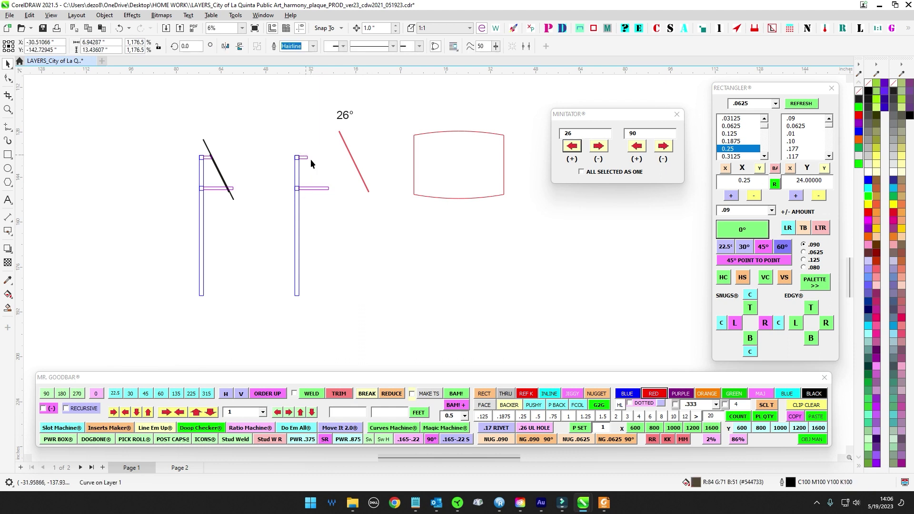
Try rotating the copied post and arms together by -26° with Minitator, treating all selected objects as one.
{"action": "scroll", "coordinate": [310, 159], "scroll_direction": "up", "scroll_amount": 4}
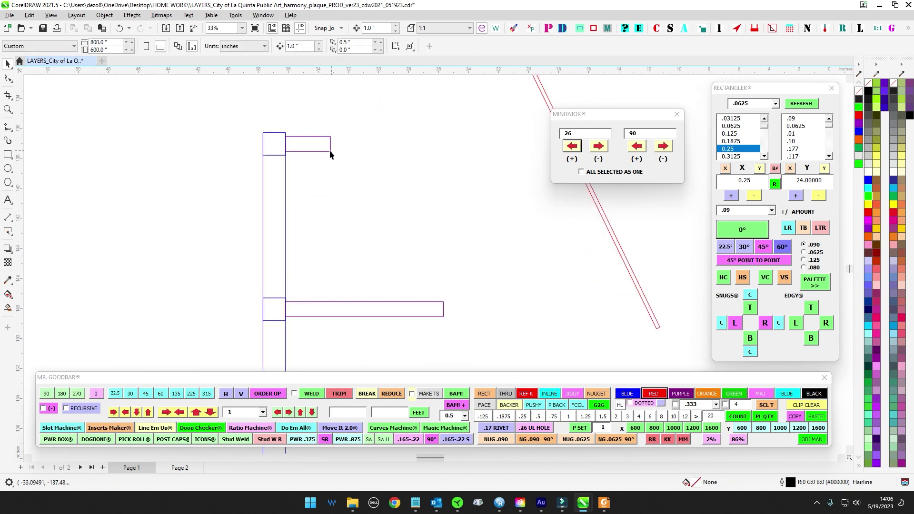
{"action": "scroll", "coordinate": [414, 173], "scroll_direction": "down", "scroll_amount": 3}
{"action": "scroll", "coordinate": [418, 176], "scroll_direction": "down", "scroll_amount": 2}
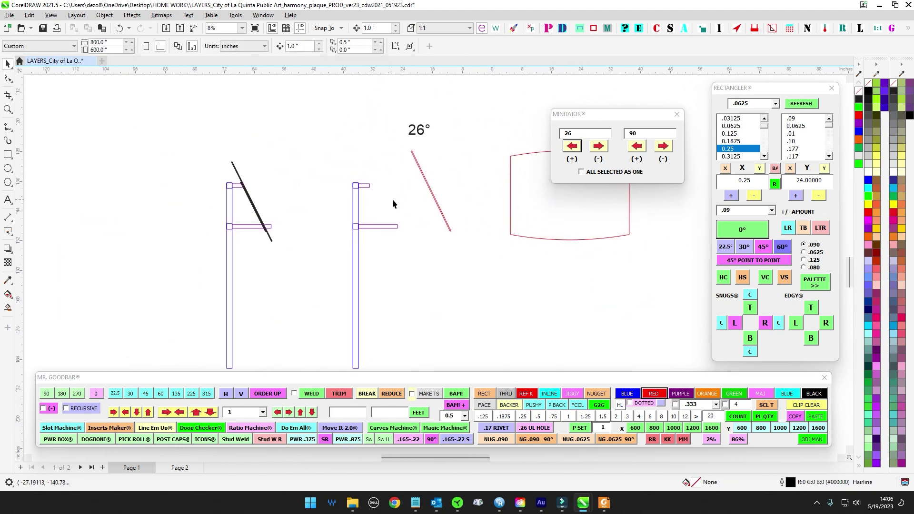
{"action": "scroll", "coordinate": [388, 173], "scroll_direction": "up", "scroll_amount": 4}
{"action": "scroll", "coordinate": [379, 170], "scroll_direction": "down", "scroll_amount": 4}
{"action": "scroll", "coordinate": [379, 178], "scroll_direction": "down", "scroll_amount": 3}
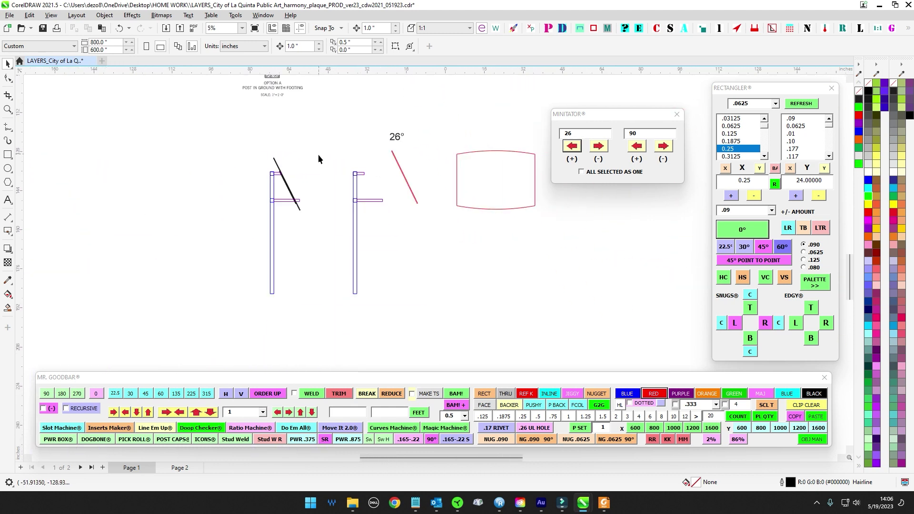
{"action": "left_click_drag", "start_coordinate": [401, 336], "coordinate": [401, 335]}
{"action": "left_click", "coordinate": [616, 172]}
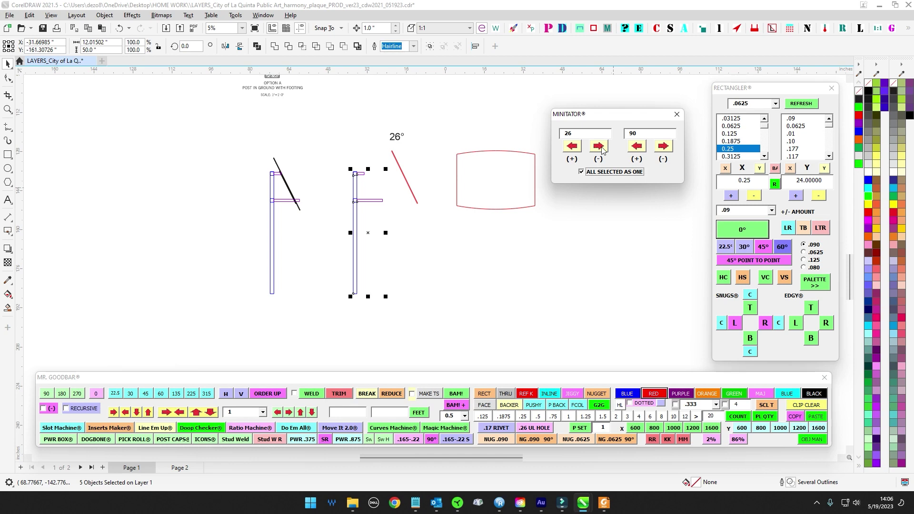
{"action": "left_click", "coordinate": [602, 149]}
{"action": "scroll", "coordinate": [327, 167], "scroll_direction": "up", "scroll_amount": 5}
{"action": "left_click", "coordinate": [327, 166]}
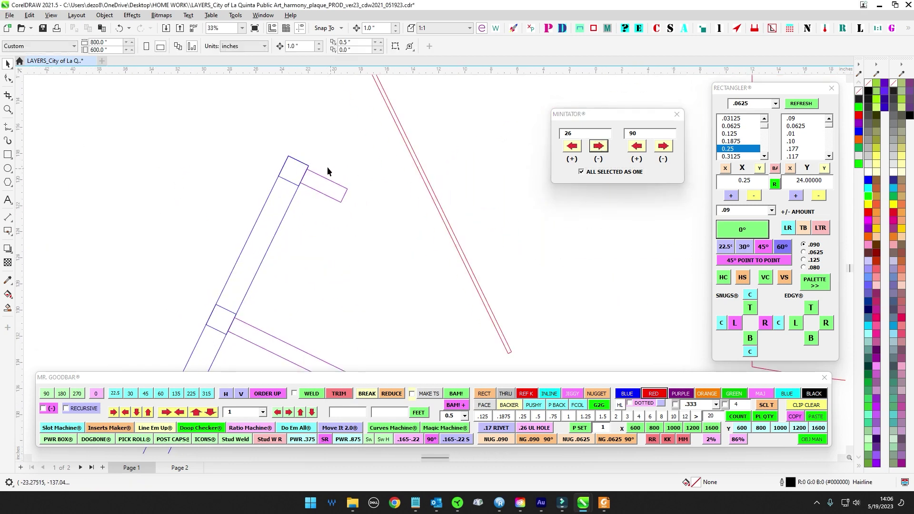
{"action": "scroll", "coordinate": [327, 167], "scroll_direction": "up", "scroll_amount": 2}
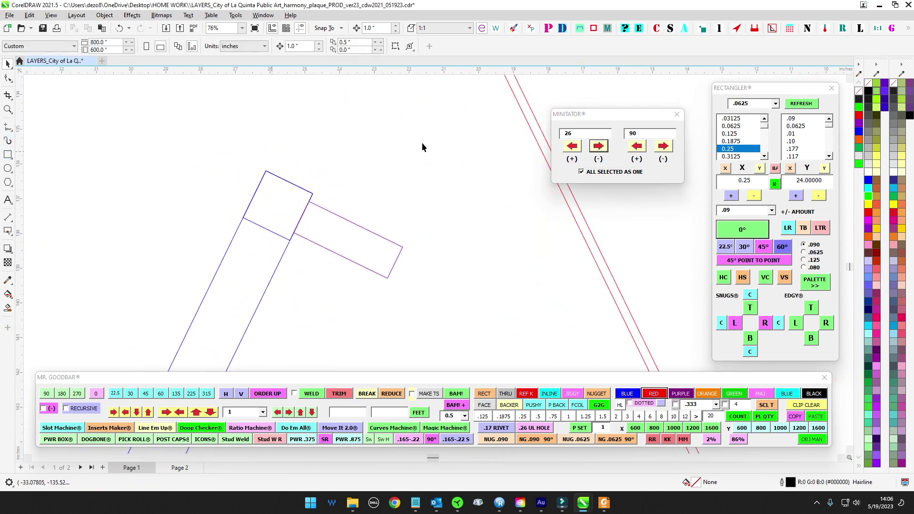
{"action": "scroll", "coordinate": [272, 144], "scroll_direction": "down", "scroll_amount": 6}
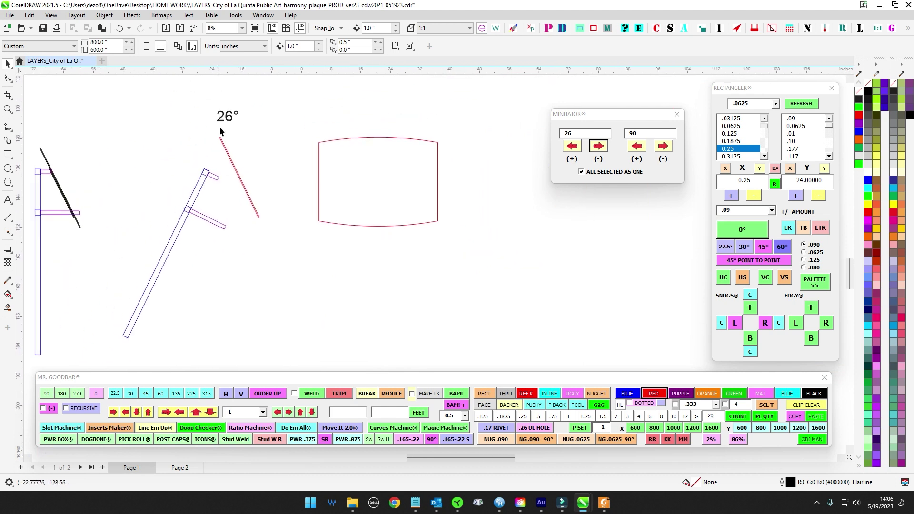
Move the red curved plaque outline 18 inches to the right.
{"action": "left_click_drag", "start_coordinate": [503, 256], "coordinate": [516, 246]}
{"action": "left_click_drag", "start_coordinate": [328, 242], "coordinate": [305, 242]}
{"action": "key", "text": "Right"}
{"action": "key", "text": "Right"}
{"action": "key", "text": "Right"}
{"action": "key", "text": "Right"}
{"action": "key", "text": "Right"}
{"action": "key", "text": "Right"}
{"action": "key", "text": "Right"}
{"action": "key", "text": "Right"}
{"action": "key", "text": "Right"}
{"action": "key", "text": "Right"}
{"action": "key", "text": "Right"}
{"action": "key", "text": "Right"}
{"action": "key", "text": "Right"}
{"action": "key", "text": "Right"}
{"action": "key", "text": "Right"}
{"action": "key", "text": "Right"}
{"action": "key", "text": "Right"}
{"action": "key", "text": "Right"}
Move the 26° label and the slanted red bar 24 inches to the right, clear of the copied post.
{"action": "left_click_drag", "start_coordinate": [210, 106], "coordinate": [265, 138]}
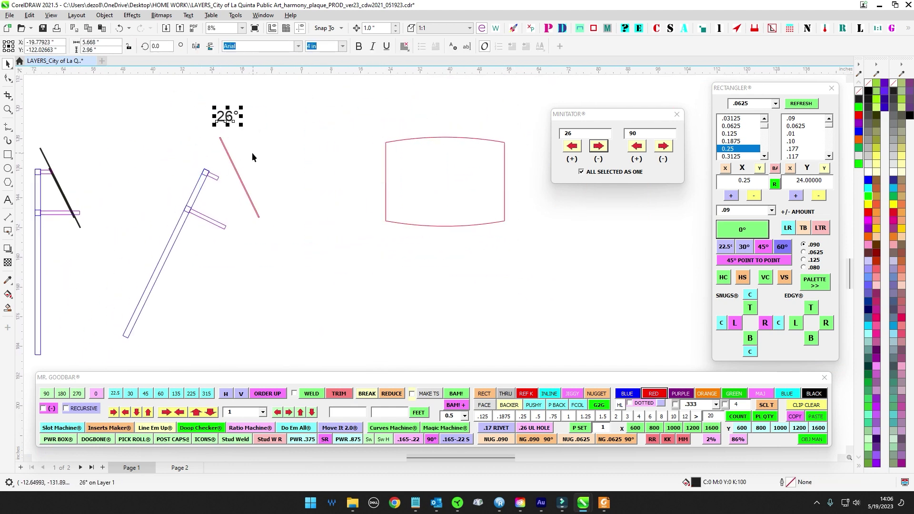
{"action": "key", "text": "shift+Right"}
{"action": "key", "text": "shift+Right"}
{"action": "left_click", "coordinate": [229, 152]}
{"action": "key", "text": "shift+Right"}
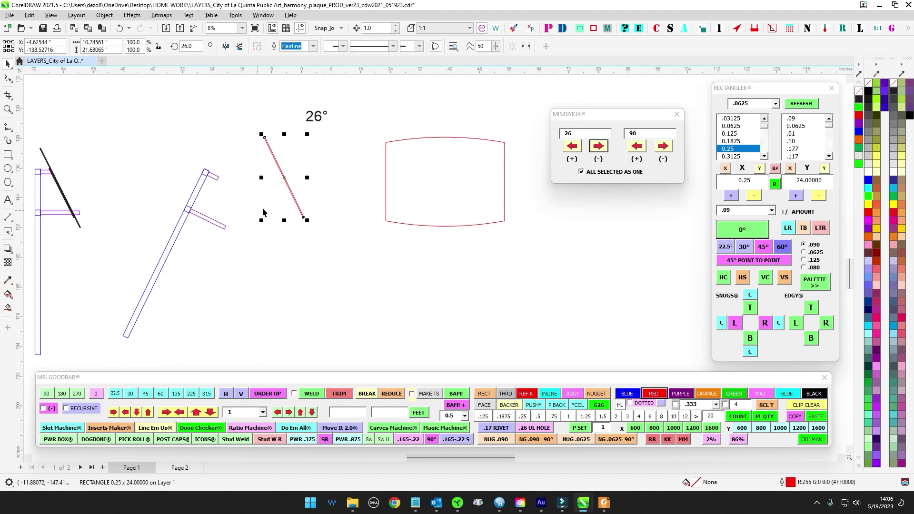
{"action": "key", "text": "shift+Right"}
Draw a vertical rectangle from the tilted upper arm's outer corner and stretch it down past the lower arm, about 2.05 × 14.08 inches.
{"action": "scroll", "coordinate": [205, 172], "scroll_direction": "up", "scroll_amount": 1}
{"action": "left_click_drag", "start_coordinate": [246, 172], "coordinate": [359, 147]}
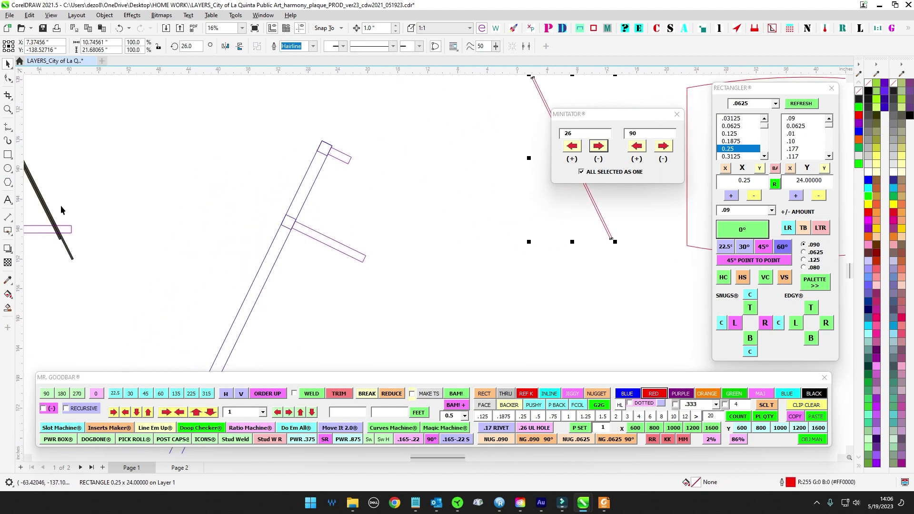
{"action": "left_click", "coordinate": [8, 154]}
{"action": "scroll", "coordinate": [374, 161], "scroll_direction": "up", "scroll_amount": 2}
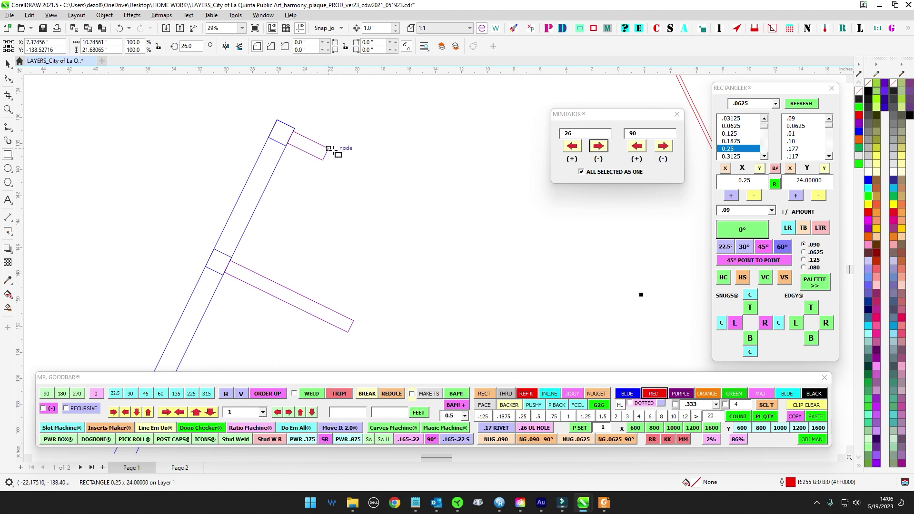
{"action": "left_click_drag", "start_coordinate": [333, 150], "coordinate": [360, 240]}
{"action": "scroll", "coordinate": [396, 137], "scroll_direction": "down", "scroll_amount": 2}
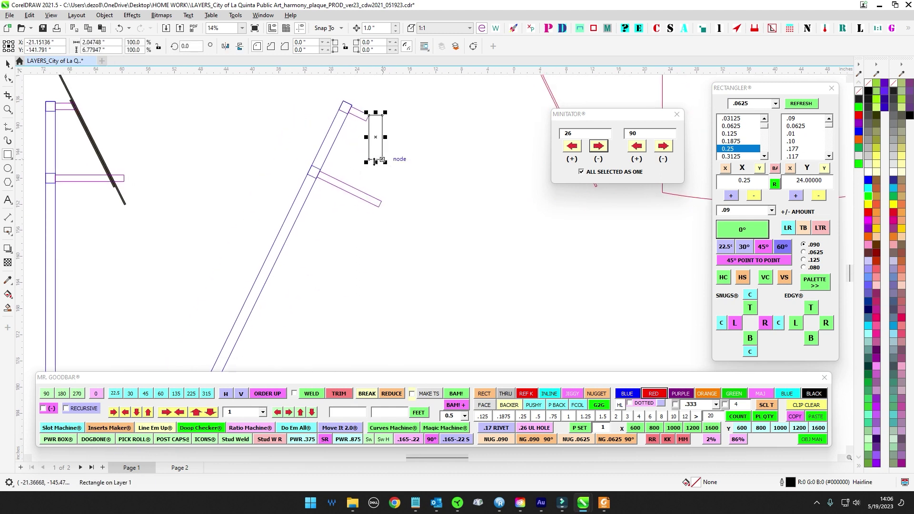
{"action": "left_click_drag", "start_coordinate": [374, 168], "coordinate": [374, 221]}
{"action": "scroll", "coordinate": [370, 106], "scroll_direction": "up", "scroll_amount": 2}
{"action": "scroll", "coordinate": [370, 106], "scroll_direction": "up", "scroll_amount": 3}
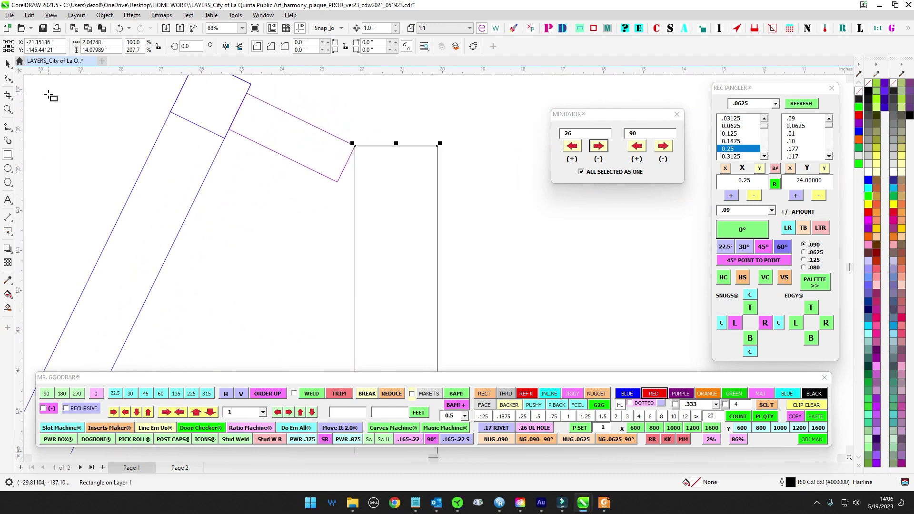
Delete the trial rectangle and rotate the copied post and arms together by +26°, back to upright.
{"action": "left_click", "coordinate": [8, 63]}
{"action": "scroll", "coordinate": [456, 149], "scroll_direction": "up", "scroll_amount": 1}
{"action": "scroll", "coordinate": [358, 125], "scroll_direction": "down", "scroll_amount": 4}
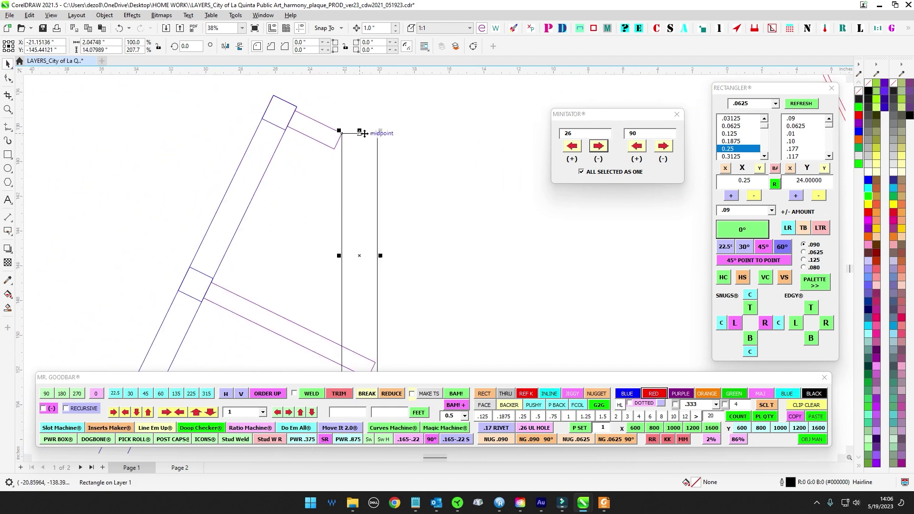
{"action": "scroll", "coordinate": [356, 139], "scroll_direction": "down", "scroll_amount": 5}
{"action": "left_click_drag", "start_coordinate": [434, 275], "coordinate": [312, 243]}
{"action": "left_click", "coordinate": [367, 110]}
{"action": "scroll", "coordinate": [369, 134], "scroll_direction": "down", "scroll_amount": 1}
{"action": "left_click", "coordinate": [574, 147]}
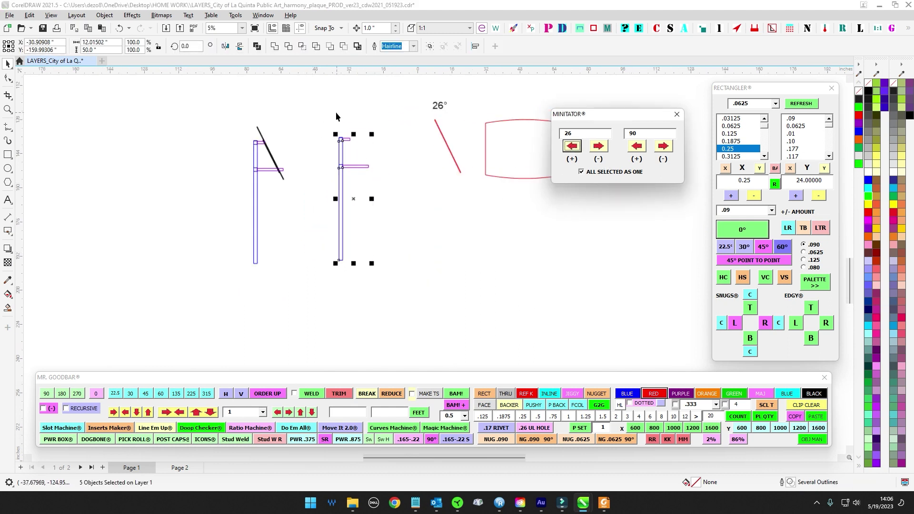
Draw a tall rectangle between the copied post and the red bar, and rotate it +26° to the plaque's slant.
{"action": "scroll", "coordinate": [338, 120], "scroll_direction": "up", "scroll_amount": 3}
{"action": "scroll", "coordinate": [354, 132], "scroll_direction": "up", "scroll_amount": 2}
{"action": "scroll", "coordinate": [356, 130], "scroll_direction": "down", "scroll_amount": 2}
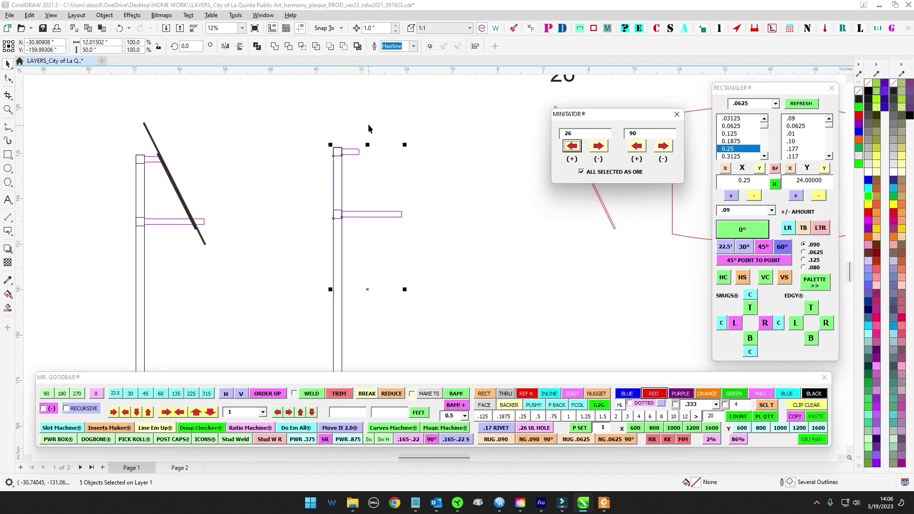
{"action": "left_click", "coordinate": [368, 124]}
{"action": "left_click", "coordinate": [8, 154]}
{"action": "scroll", "coordinate": [393, 137], "scroll_direction": "down", "scroll_amount": 2}
{"action": "mouse_move", "coordinate": [414, 104]}
{"action": "left_mouse_down"}
{"action": "mouse_move", "coordinate": [469, 300]}
{"action": "mouse_move", "coordinate": [462, 274]}
{"action": "left_mouse_up"}
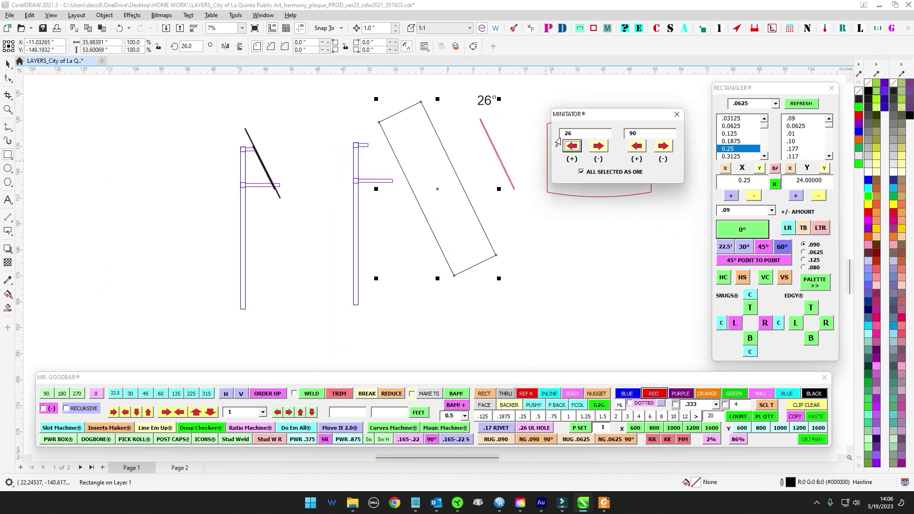
{"action": "left_click", "coordinate": [572, 147]}
Move the slanted rectangle so its long edge crosses the copied post's upper arm at the arm's lower outer corner.
{"action": "scroll", "coordinate": [504, 164], "scroll_direction": "up", "scroll_amount": 6}
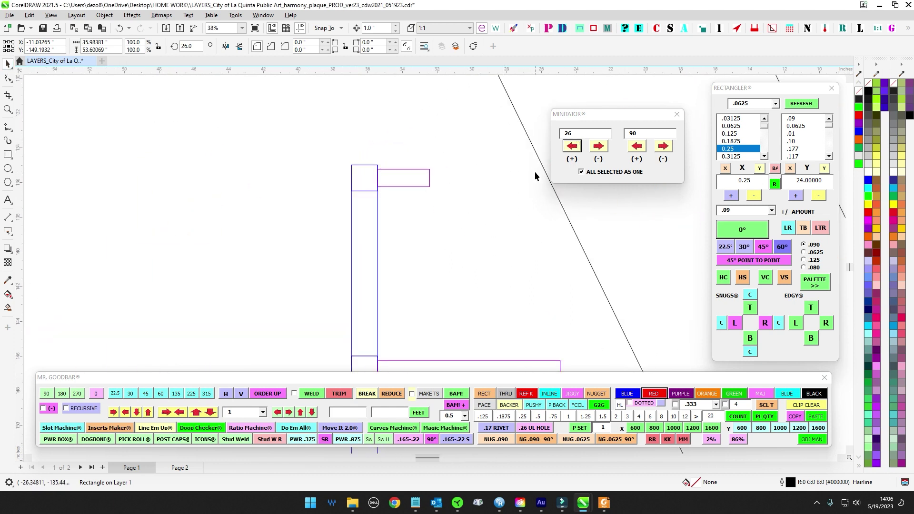
{"action": "left_click_drag", "start_coordinate": [541, 163], "coordinate": [348, 147]}
{"action": "scroll", "coordinate": [345, 145], "scroll_direction": "down", "scroll_amount": 2}
{"action": "scroll", "coordinate": [368, 185], "scroll_direction": "up", "scroll_amount": 4}
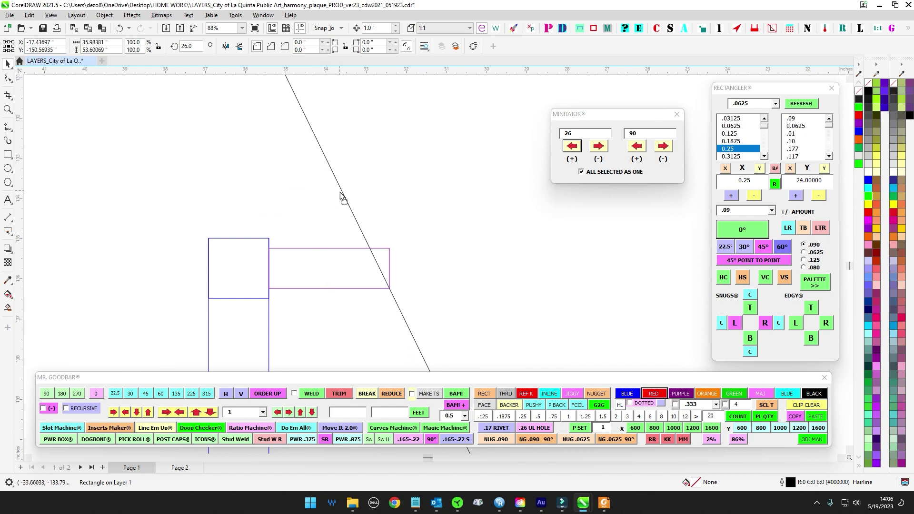
Snap the slanted rectangle's lower corner to the copied upper arm's lower outer corner and trim the arm along its edge.
{"action": "left_click_drag", "start_coordinate": [340, 189], "coordinate": [419, 195]}
{"action": "scroll", "coordinate": [375, 244], "scroll_direction": "down", "scroll_amount": 4}
{"action": "scroll", "coordinate": [403, 225], "scroll_direction": "down", "scroll_amount": 3}
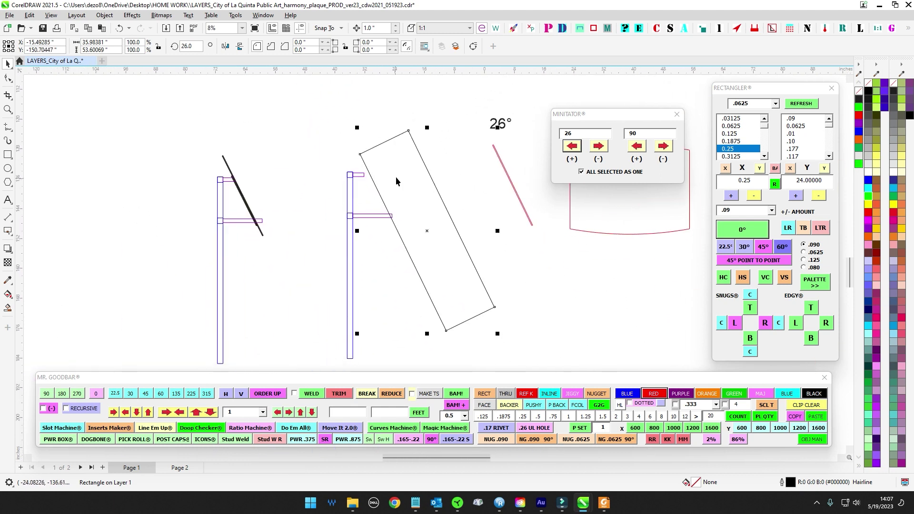
{"action": "left_click_drag", "start_coordinate": [349, 197], "coordinate": [349, 197]}
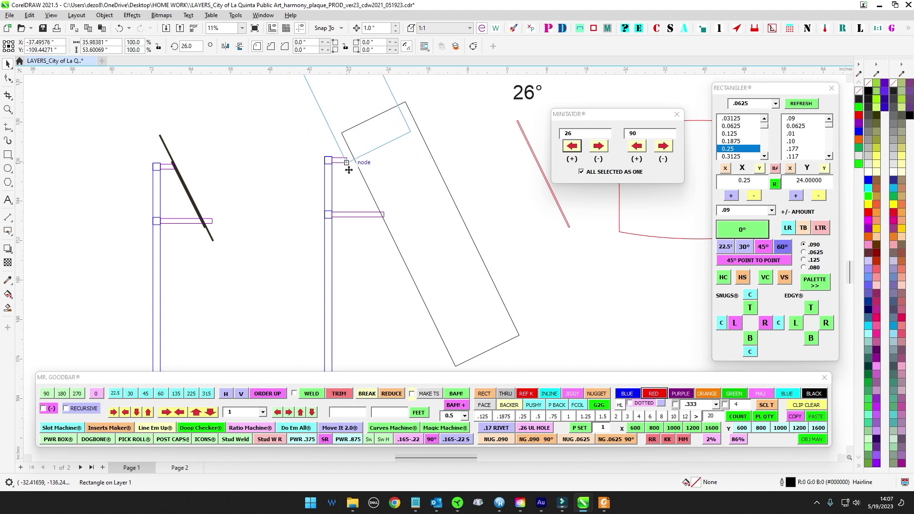
{"action": "scroll", "coordinate": [332, 160], "scroll_direction": "up", "scroll_amount": 5}
{"action": "left_click", "coordinate": [317, 138], "text": "shift"}
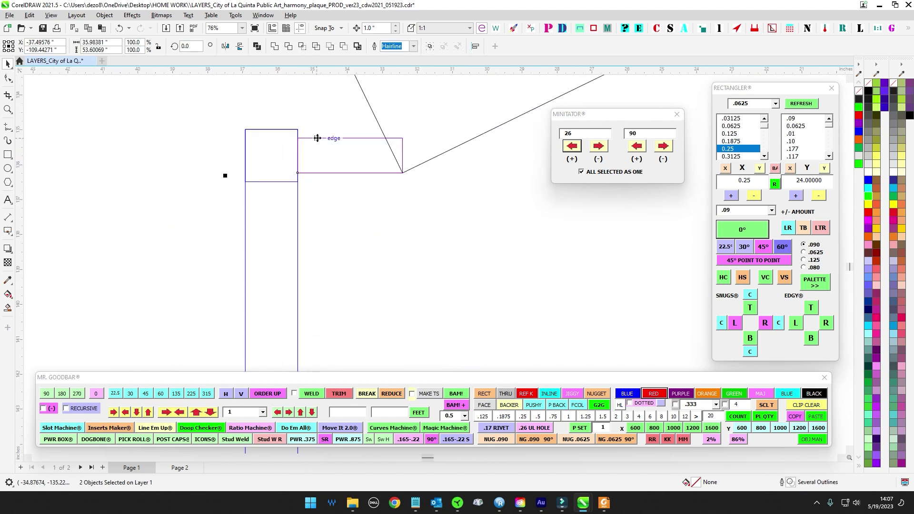
{"action": "left_click", "coordinate": [338, 396]}
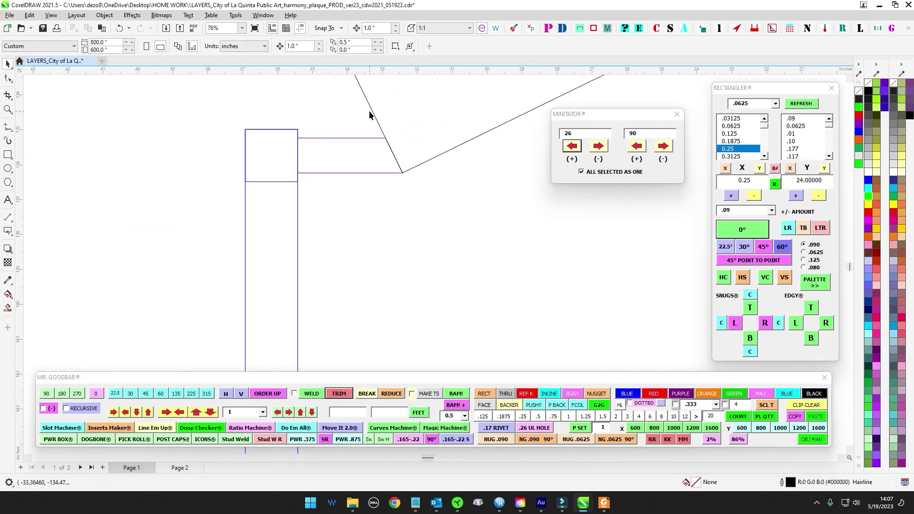
Move the slanted rectangle down along its slant across the lower arm, trim that arm with it, and delete the rectangle.
{"action": "left_click_drag", "start_coordinate": [371, 109], "coordinate": [498, 330]}
{"action": "scroll", "coordinate": [424, 187], "scroll_direction": "down", "scroll_amount": 1}
{"action": "left_click_drag", "start_coordinate": [399, 129], "coordinate": [446, 248]}
{"action": "scroll", "coordinate": [452, 181], "scroll_direction": "down", "scroll_amount": 2}
{"action": "scroll", "coordinate": [476, 273], "scroll_direction": "up", "scroll_amount": 3}
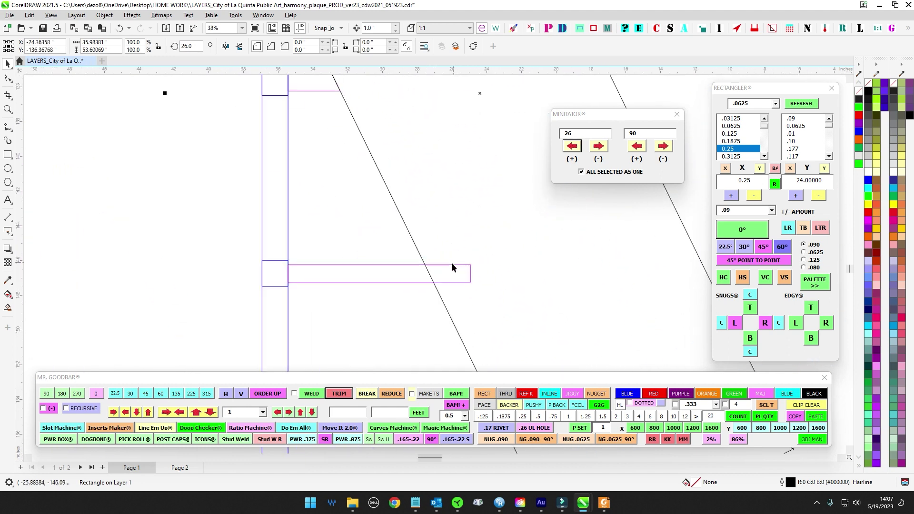
{"action": "left_click", "coordinate": [381, 264], "text": "shift"}
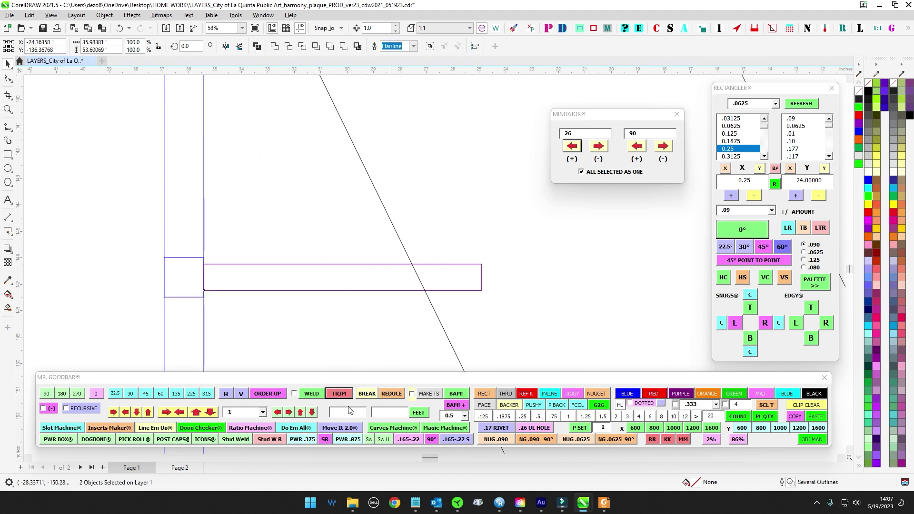
{"action": "left_click", "coordinate": [341, 393]}
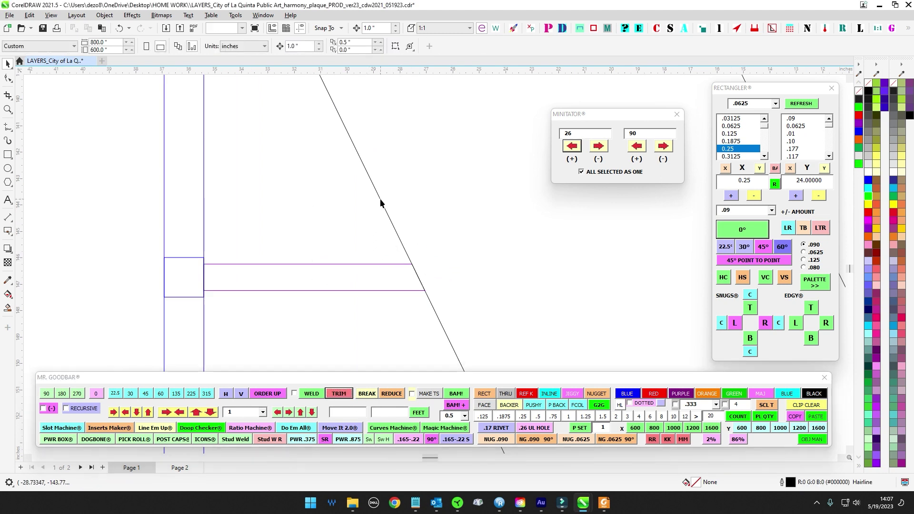
{"action": "scroll", "coordinate": [380, 204], "scroll_direction": "down", "scroll_amount": 5}
{"action": "left_click_drag", "start_coordinate": [462, 384], "coordinate": [461, 384]}
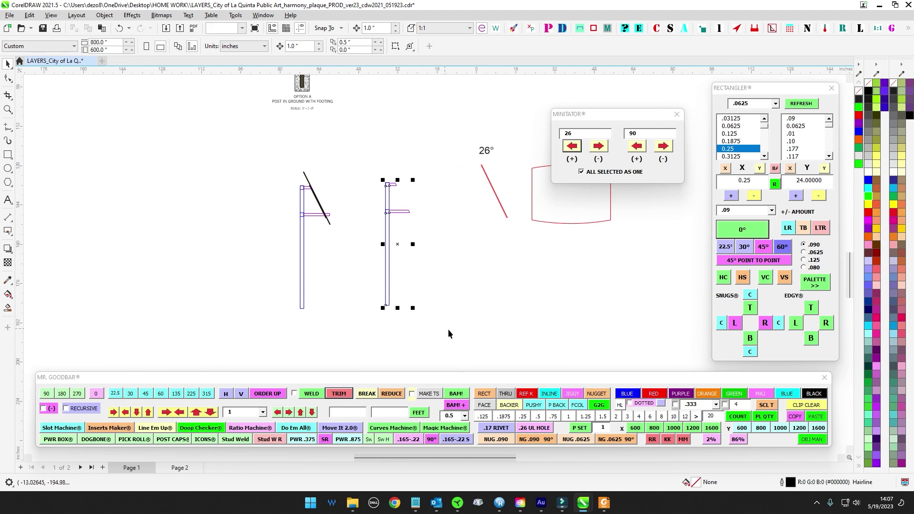
Inspect the sizes and slanted ends of the trimmed upper and lower arms and compare them with the original post drawing.
{"action": "scroll", "coordinate": [378, 179], "scroll_direction": "up", "scroll_amount": 3}
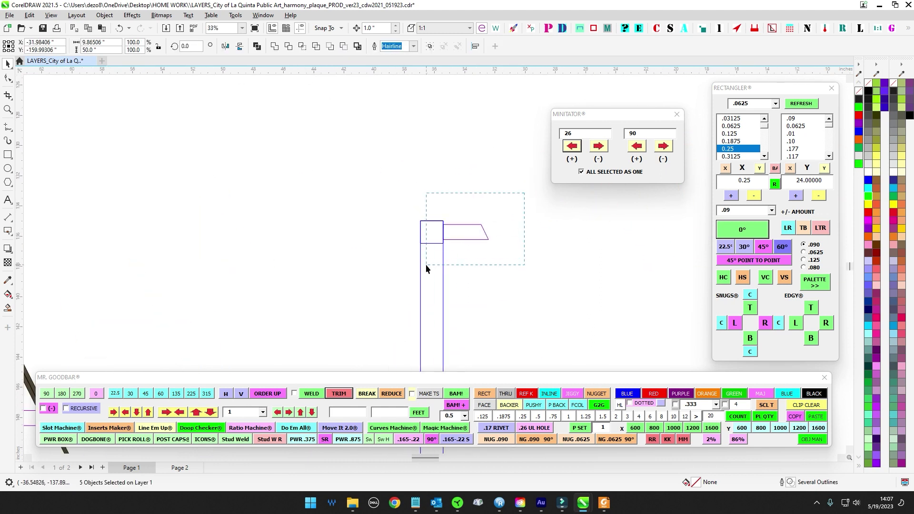
{"action": "left_click_drag", "start_coordinate": [427, 264], "coordinate": [426, 265]}
{"action": "scroll", "coordinate": [509, 252], "scroll_direction": "up", "scroll_amount": 2}
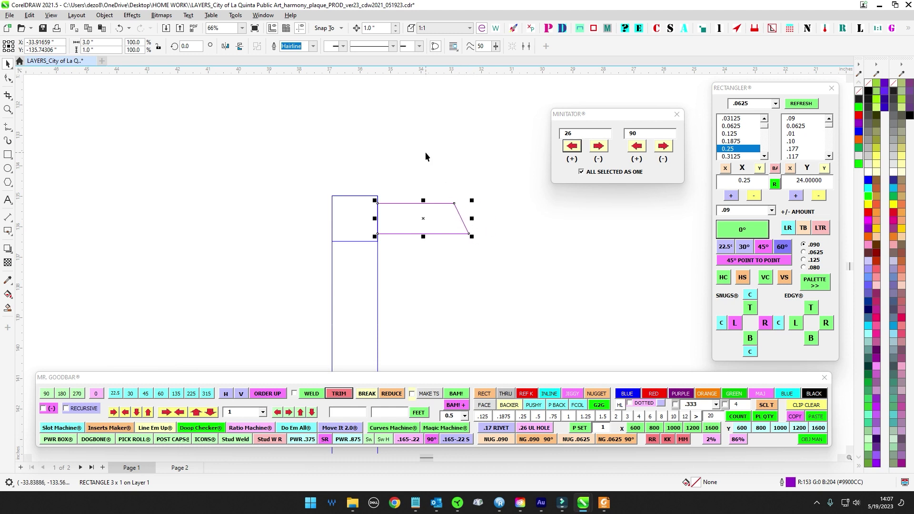
{"action": "scroll", "coordinate": [426, 157], "scroll_direction": "down", "scroll_amount": 4}
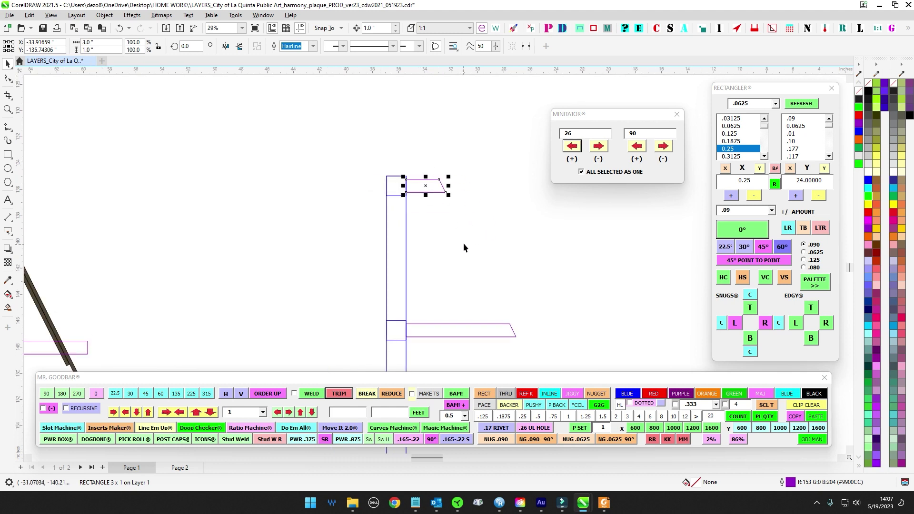
{"action": "left_click_drag", "start_coordinate": [464, 242], "coordinate": [442, 177]}
{"action": "left_click_drag", "start_coordinate": [499, 244], "coordinate": [401, 309]}
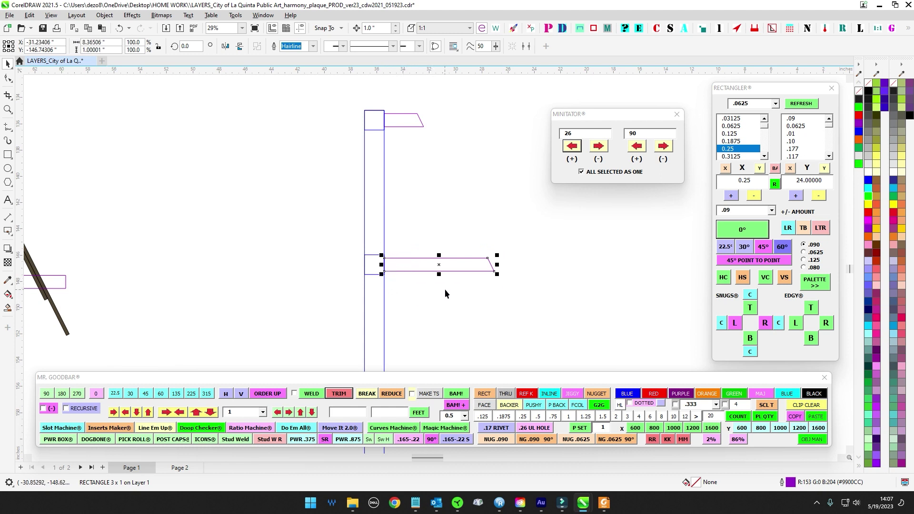
{"action": "scroll", "coordinate": [491, 284], "scroll_direction": "up", "scroll_amount": 2}
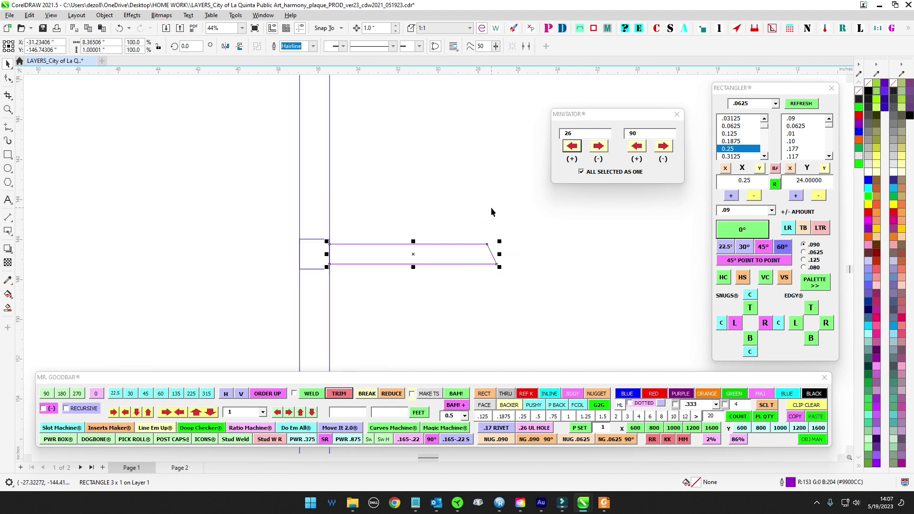
{"action": "scroll", "coordinate": [491, 207], "scroll_direction": "down", "scroll_amount": 3}
{"action": "scroll", "coordinate": [493, 238], "scroll_direction": "down", "scroll_amount": 6}
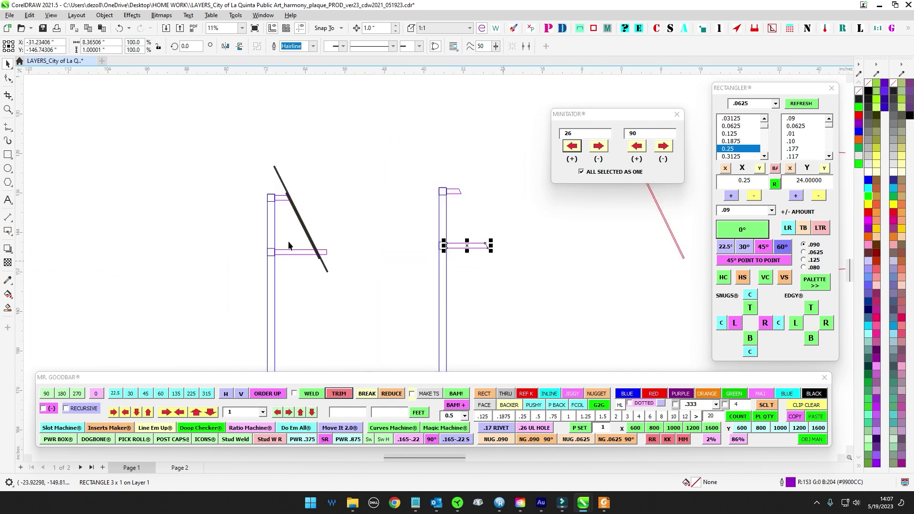
{"action": "scroll", "coordinate": [305, 241], "scroll_direction": "up", "scroll_amount": 5}
{"action": "scroll", "coordinate": [381, 242], "scroll_direction": "down", "scroll_amount": 3}
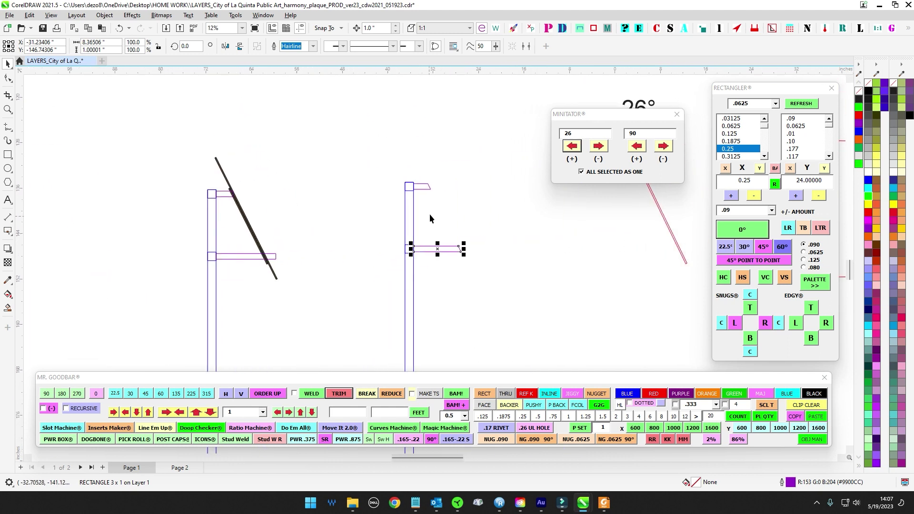
{"action": "scroll", "coordinate": [430, 213], "scroll_direction": "down", "scroll_amount": 3}
Rotate the copied post and its trimmed arms together by −26°.
{"action": "left_click_drag", "start_coordinate": [380, 143], "coordinate": [462, 344]}
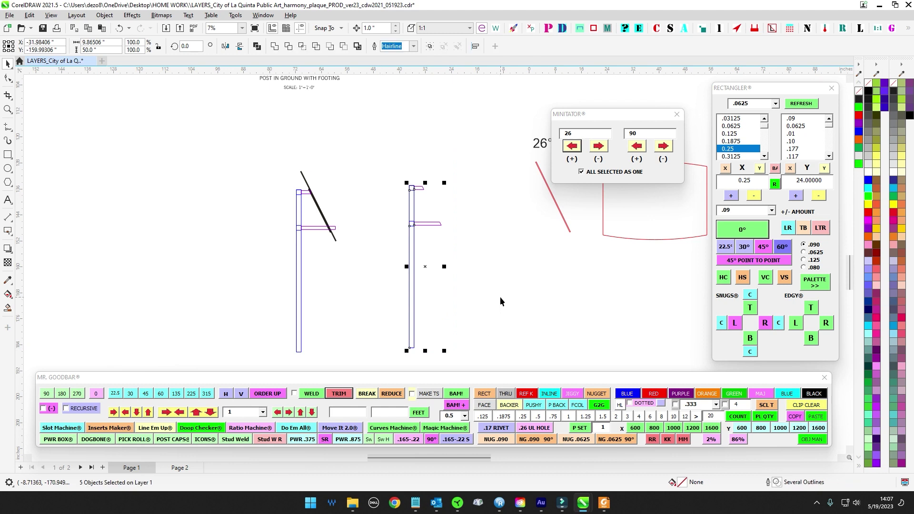
{"action": "left_click", "coordinate": [598, 147]}
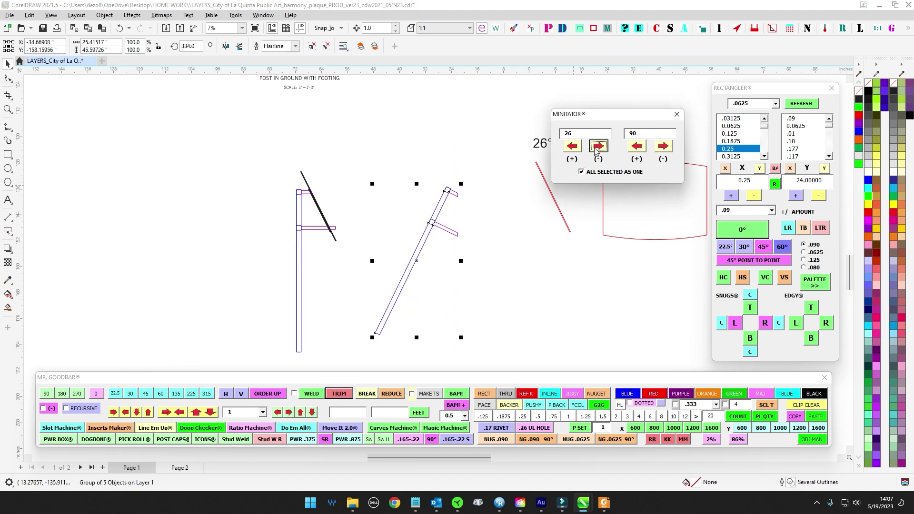
{"action": "scroll", "coordinate": [458, 190], "scroll_direction": "up", "scroll_amount": 5}
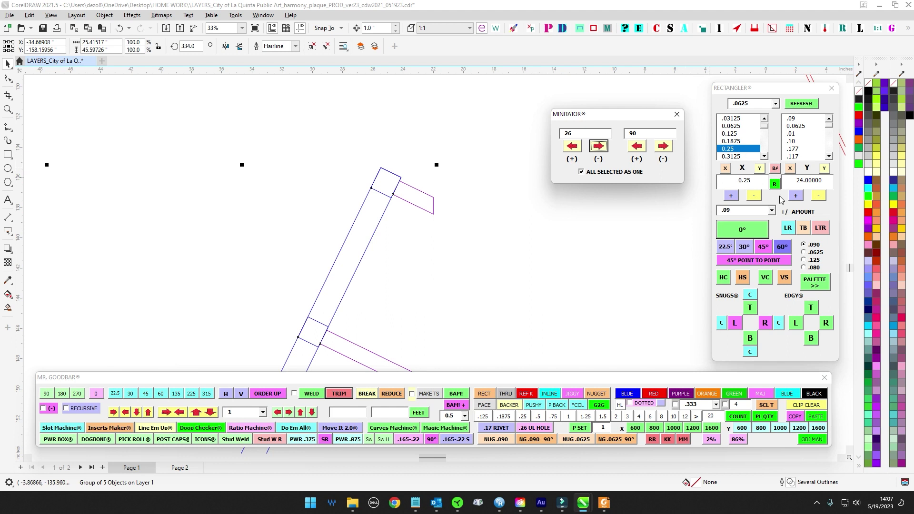
Create a 0.25 × 24 inch vertical bar, snap it against the arms' cut ends, and shorten it to span both arms, about 13.35 inches.
{"action": "left_click", "coordinate": [738, 230]}
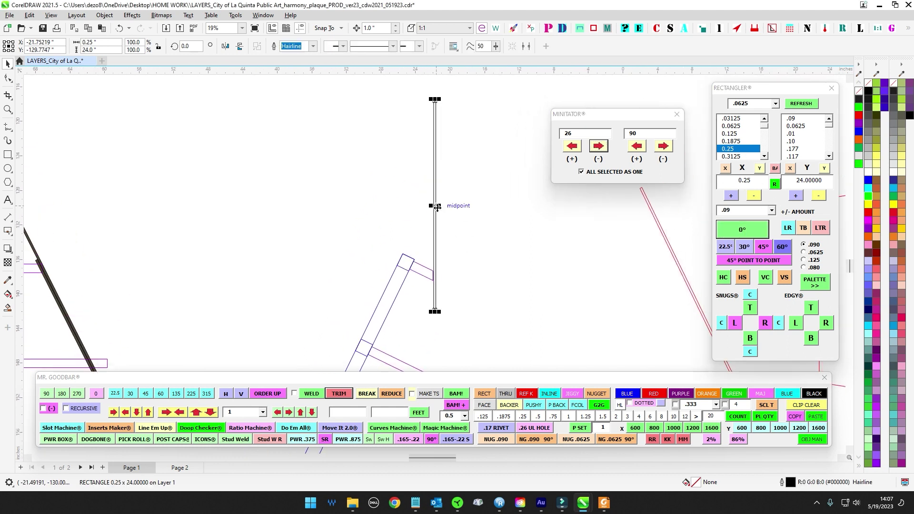
{"action": "left_click_drag", "start_coordinate": [437, 208], "coordinate": [485, 313]}
{"action": "scroll", "coordinate": [464, 236], "scroll_direction": "up", "scroll_amount": 2}
{"action": "left_click_drag", "start_coordinate": [493, 176], "coordinate": [409, 282]}
{"action": "scroll", "coordinate": [408, 212], "scroll_direction": "down", "scroll_amount": 2}
{"action": "left_click_drag", "start_coordinate": [385, 355], "coordinate": [384, 232]}
{"action": "scroll", "coordinate": [426, 162], "scroll_direction": "down", "scroll_amount": 2}
{"action": "scroll", "coordinate": [412, 81], "scroll_direction": "up", "scroll_amount": 2}
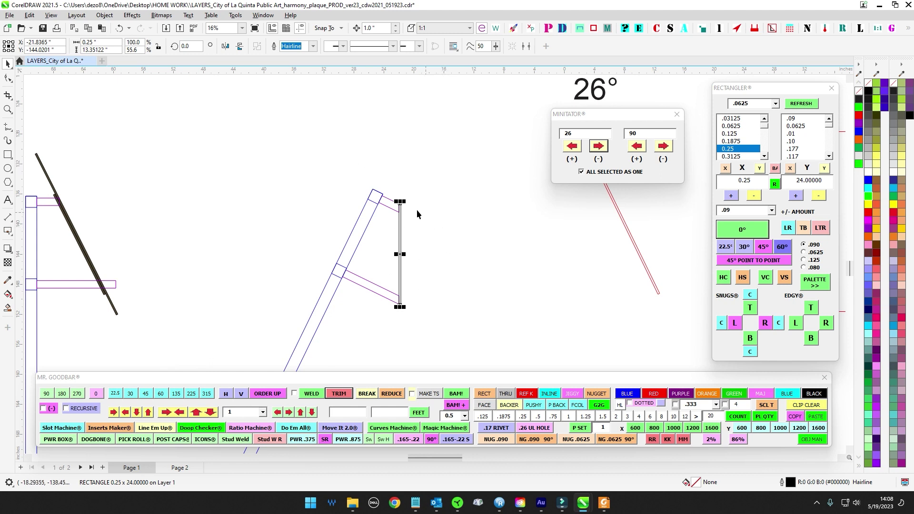
Examine how the thin bar's upper corner meets the upper arm's outer corner and how the bar spans both arms.
{"action": "scroll", "coordinate": [403, 205], "scroll_direction": "up", "scroll_amount": 4}
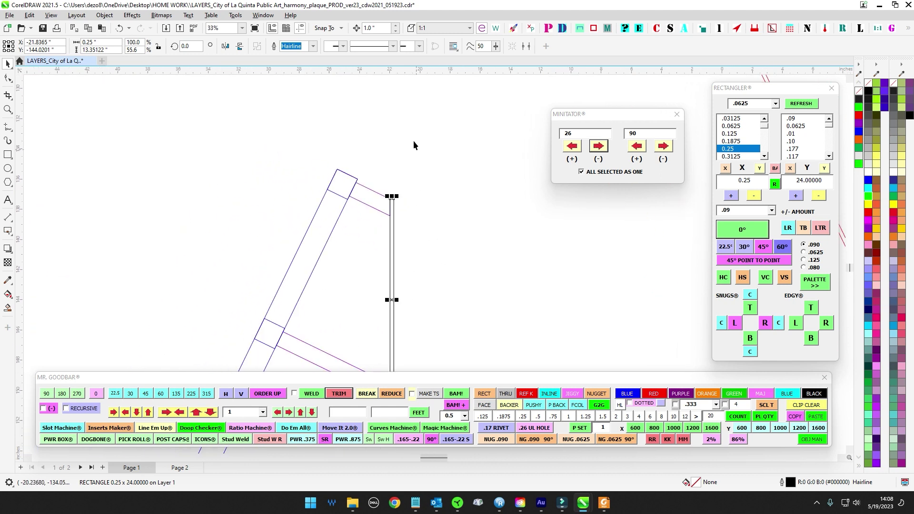
{"action": "scroll", "coordinate": [407, 119], "scroll_direction": "up", "scroll_amount": 3}
{"action": "scroll", "coordinate": [450, 227], "scroll_direction": "down", "scroll_amount": 3}
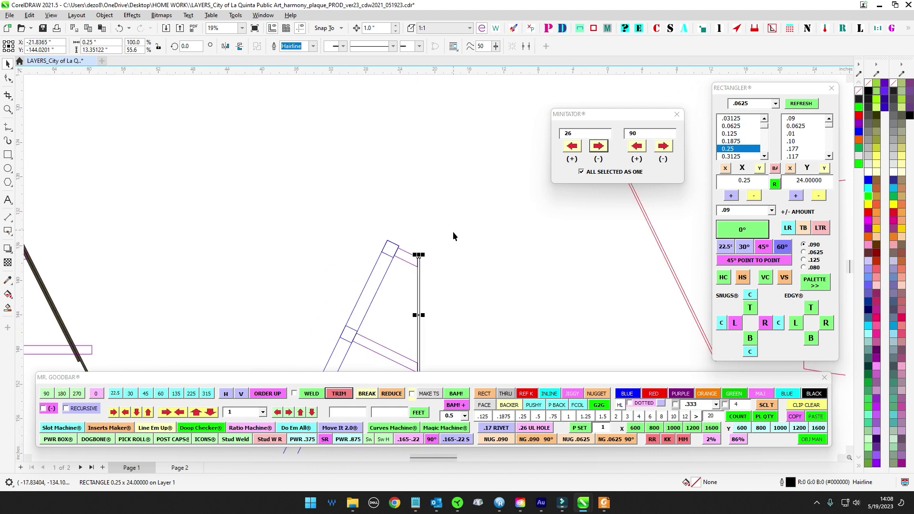
{"action": "left_click_drag", "start_coordinate": [451, 245], "coordinate": [383, 195]}
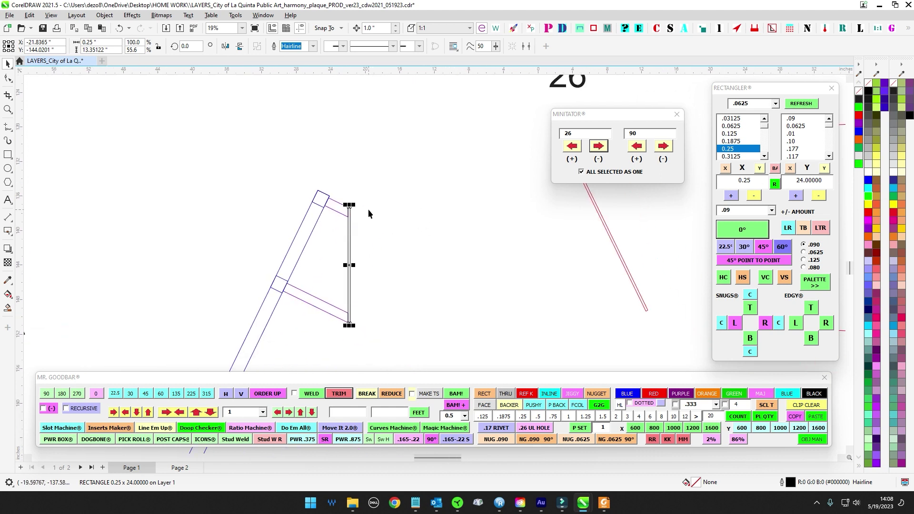
{"action": "scroll", "coordinate": [368, 210], "scroll_direction": "up", "scroll_amount": 4}
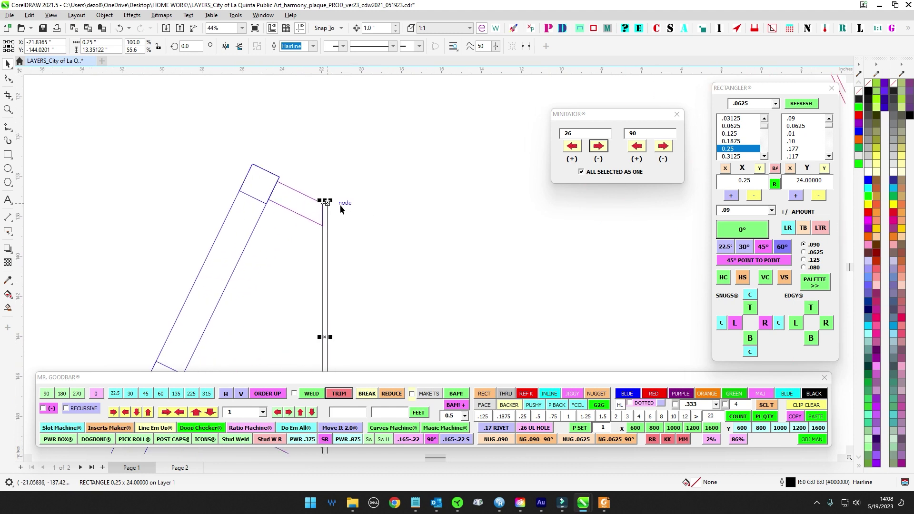
{"action": "scroll", "coordinate": [404, 225], "scroll_direction": "up", "scroll_amount": 2}
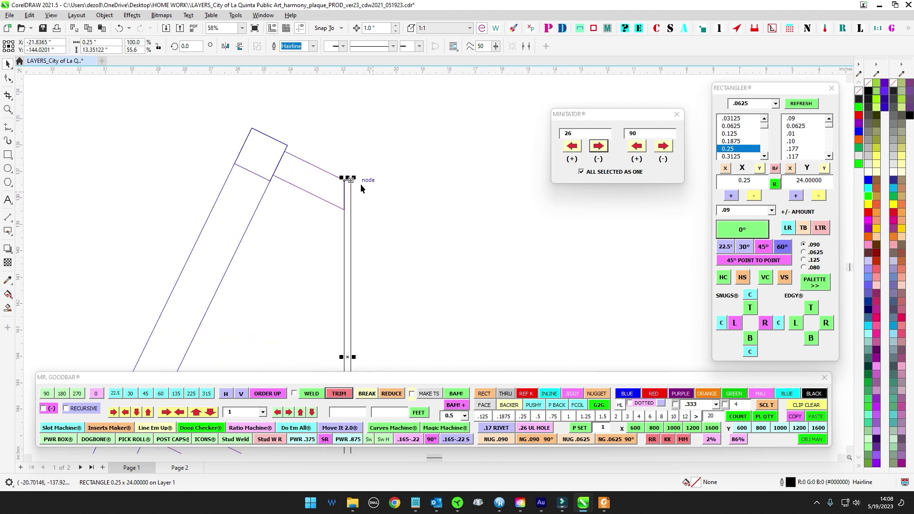
{"action": "scroll", "coordinate": [361, 188], "scroll_direction": "up", "scroll_amount": 10}
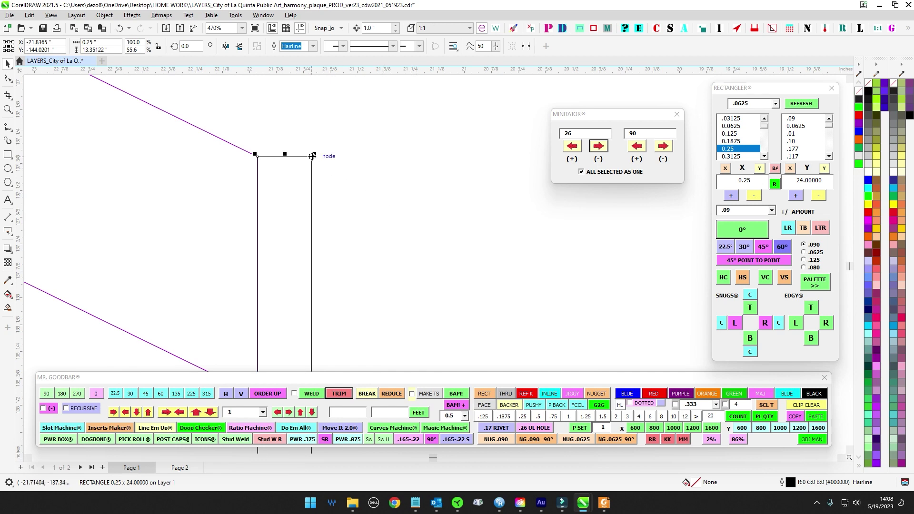
{"action": "scroll", "coordinate": [358, 178], "scroll_direction": "down", "scroll_amount": 15}
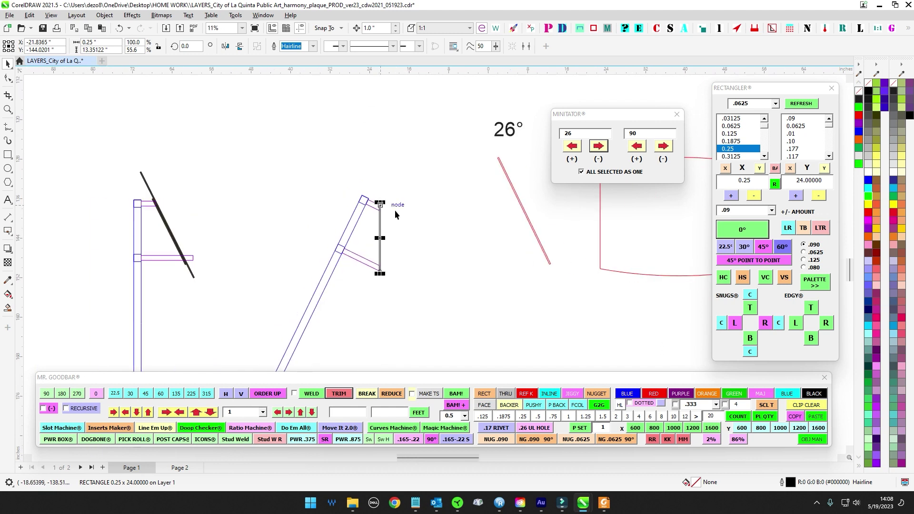
{"action": "left_click_drag", "start_coordinate": [381, 212], "coordinate": [425, 221]}
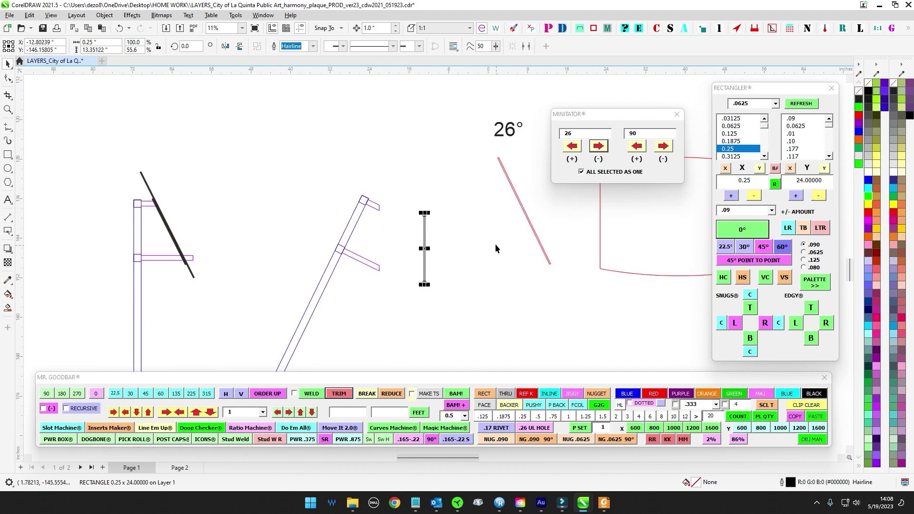
{"action": "scroll", "coordinate": [439, 220], "scroll_direction": "up", "scroll_amount": 4}
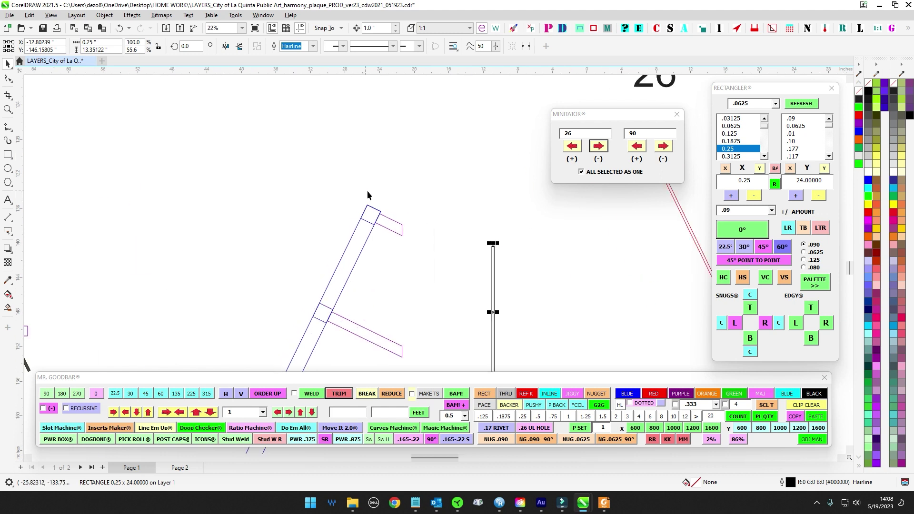
{"action": "left_click_drag", "start_coordinate": [586, 291], "coordinate": [437, 246]}
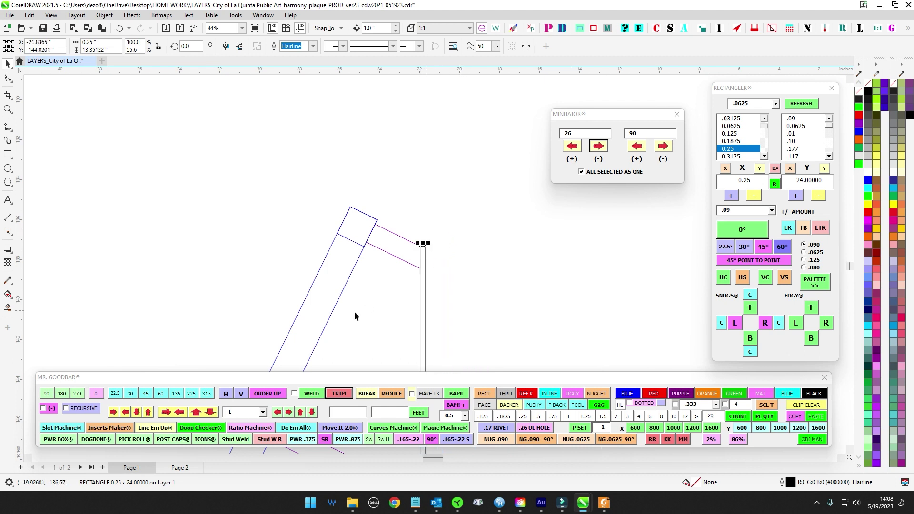
Extend the thin bar by 1 inch past the upper arm and 1 inch past the lower arm.
{"action": "scroll", "coordinate": [435, 249], "scroll_direction": "down", "scroll_amount": 2}
{"action": "left_click_drag", "start_coordinate": [444, 285], "coordinate": [432, 222]}
{"action": "scroll", "coordinate": [431, 193], "scroll_direction": "up", "scroll_amount": 3}
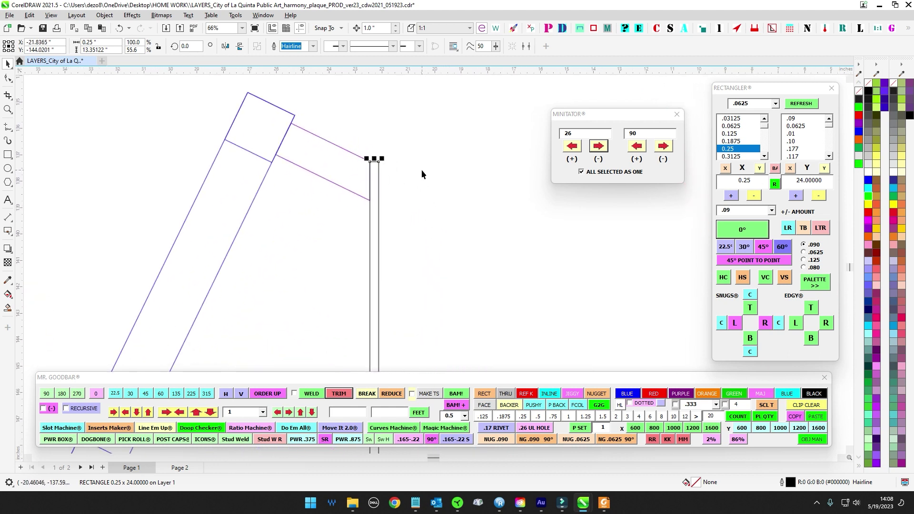
{"action": "left_click", "coordinate": [253, 415]}
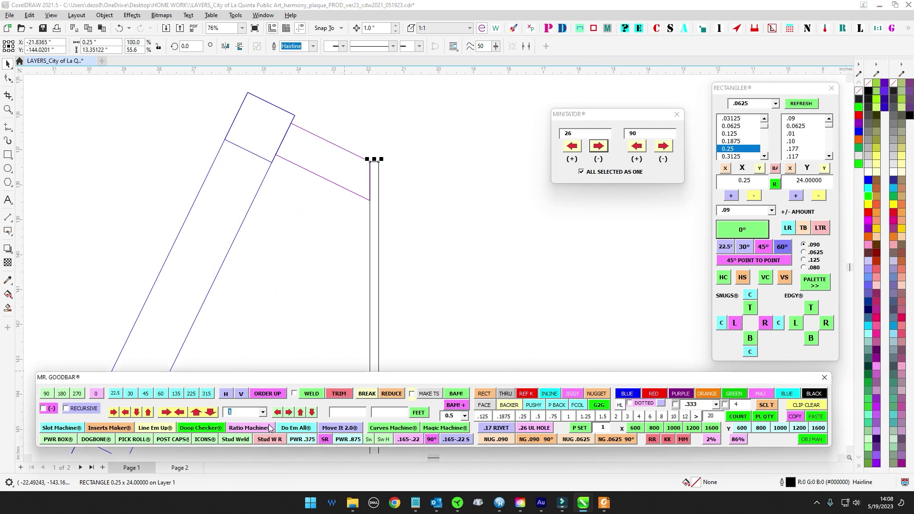
{"action": "type", "text": "1"}
{"action": "left_click", "coordinate": [301, 413]}
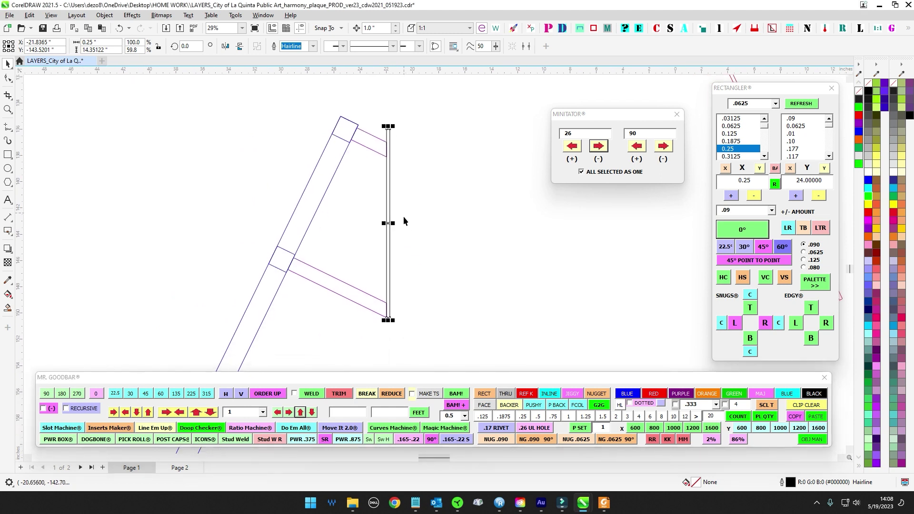
{"action": "left_click", "coordinate": [312, 412]}
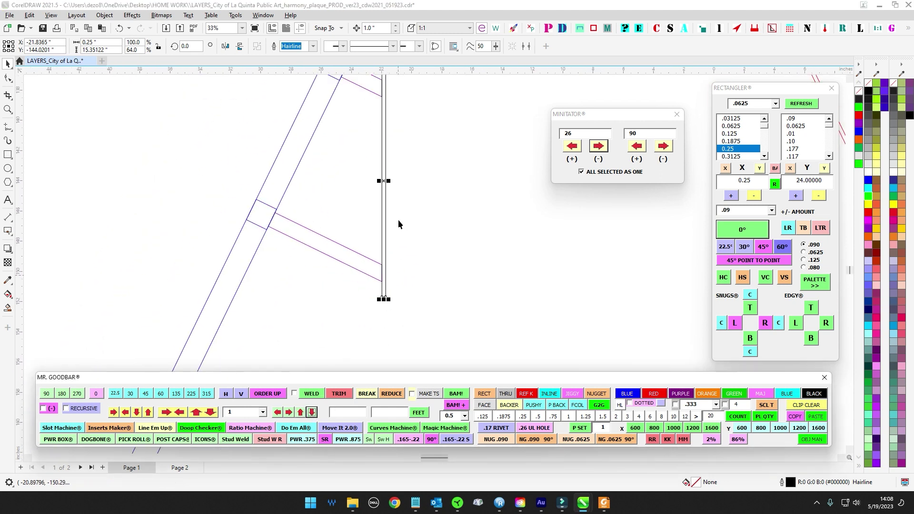
{"action": "scroll", "coordinate": [378, 217], "scroll_direction": "up", "scroll_amount": 5}
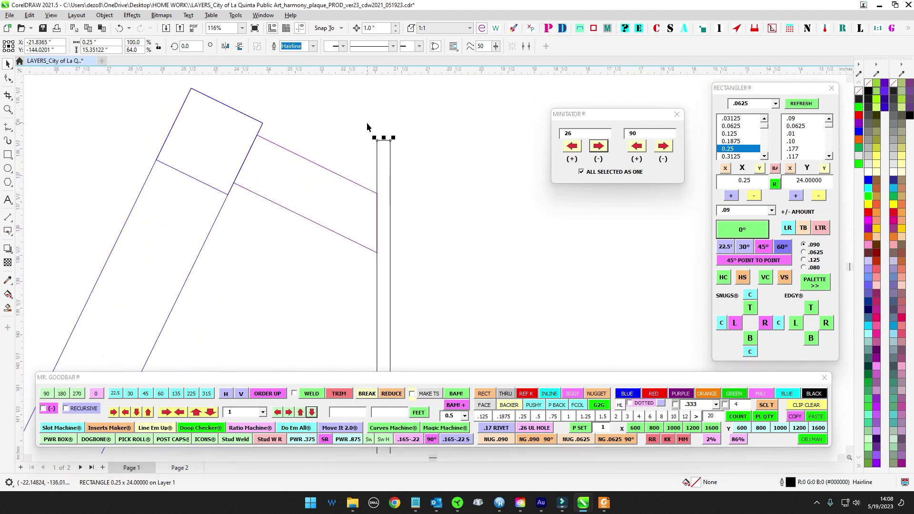
Give the 0.25-inch mounting bar across the cut arm ends an orange outline.
{"action": "scroll", "coordinate": [381, 167], "scroll_direction": "up", "scroll_amount": 2}
{"action": "scroll", "coordinate": [388, 202], "scroll_direction": "down", "scroll_amount": 8}
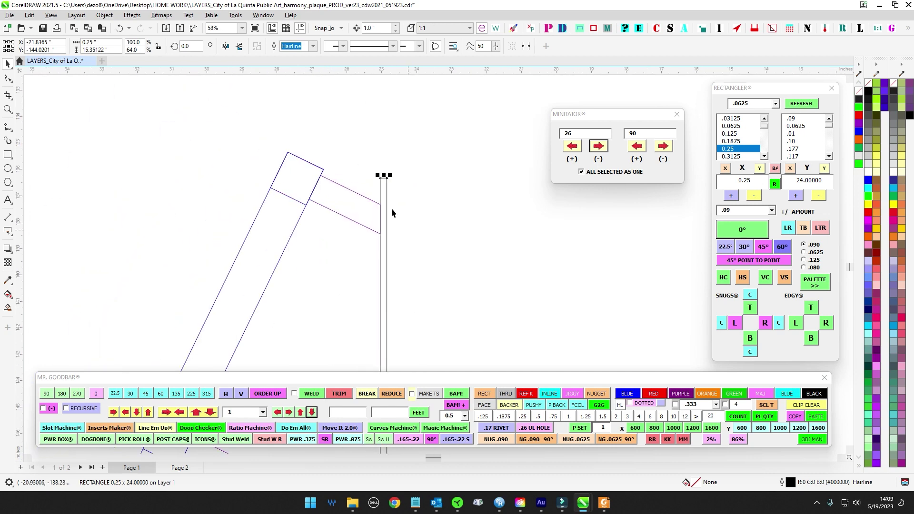
{"action": "left_click_drag", "start_coordinate": [400, 247], "coordinate": [396, 149]}
{"action": "scroll", "coordinate": [380, 255], "scroll_direction": "down", "scroll_amount": 5}
{"action": "left_click_drag", "start_coordinate": [228, 164], "coordinate": [341, 220]}
{"action": "scroll", "coordinate": [285, 234], "scroll_direction": "up", "scroll_amount": 3}
{"action": "scroll", "coordinate": [284, 230], "scroll_direction": "up", "scroll_amount": 2}
{"action": "scroll", "coordinate": [282, 227], "scroll_direction": "down", "scroll_amount": 3}
{"action": "left_click_drag", "start_coordinate": [416, 231], "coordinate": [267, 176]}
{"action": "scroll", "coordinate": [421, 156], "scroll_direction": "up", "scroll_amount": 2}
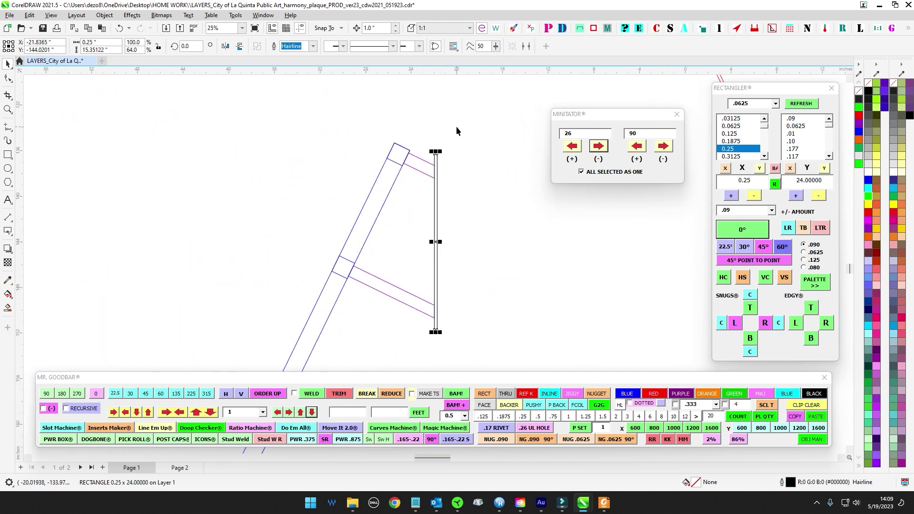
{"action": "left_click_drag", "start_coordinate": [442, 138], "coordinate": [405, 113]}
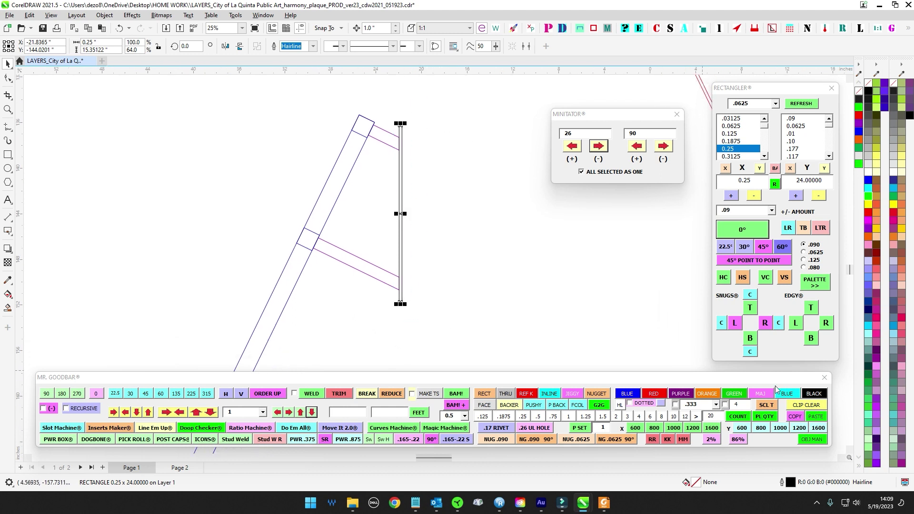
{"action": "left_click", "coordinate": [708, 393]}
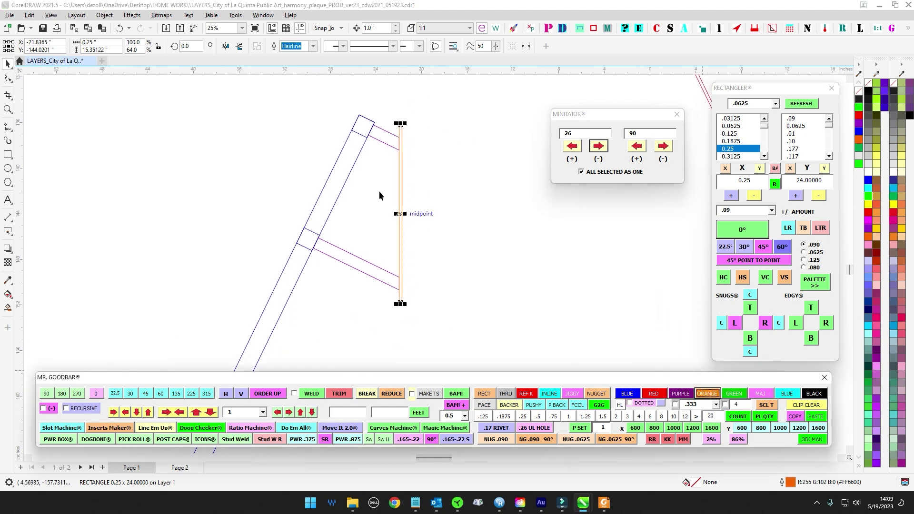
{"action": "scroll", "coordinate": [379, 141], "scroll_direction": "down", "scroll_amount": 4}
{"action": "left_click", "coordinate": [409, 133]}
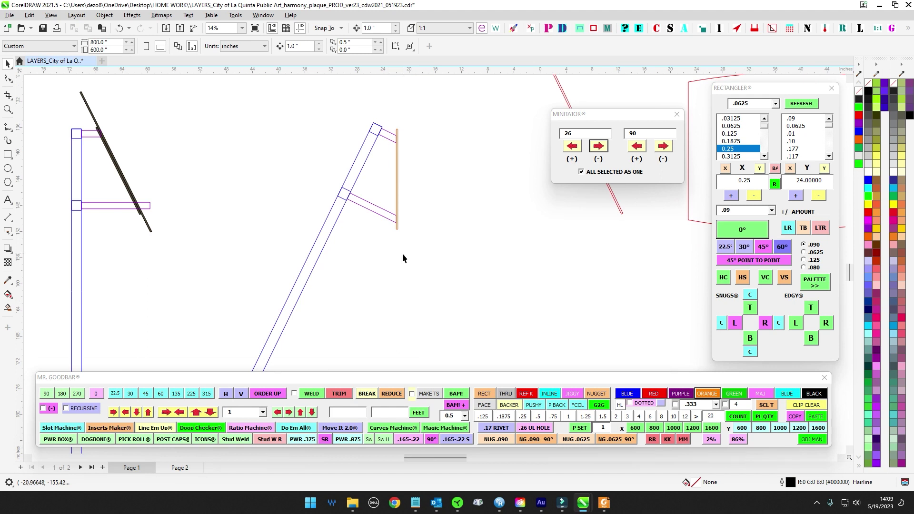
Group the tilted post and arms with the orange mounting bar and rotate the group by +26°.
{"action": "scroll", "coordinate": [384, 119], "scroll_direction": "up", "scroll_amount": 1}
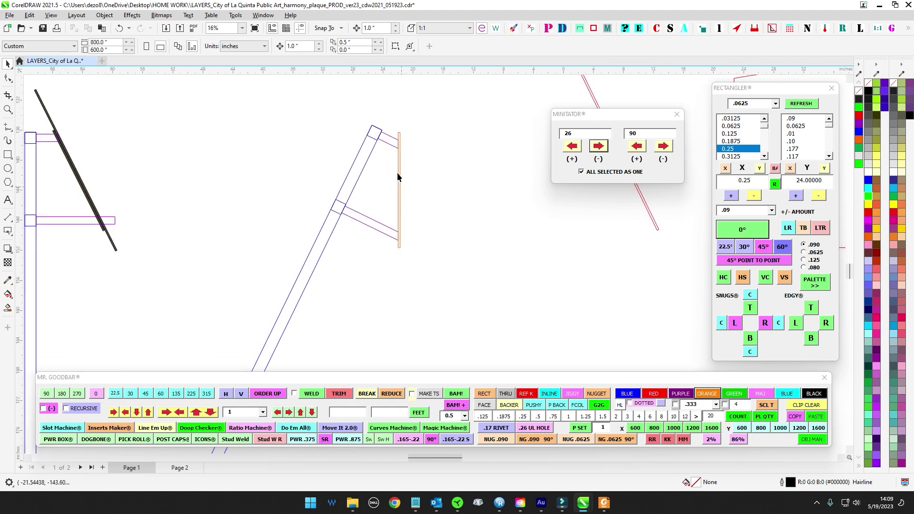
{"action": "scroll", "coordinate": [391, 230], "scroll_direction": "down", "scroll_amount": 4}
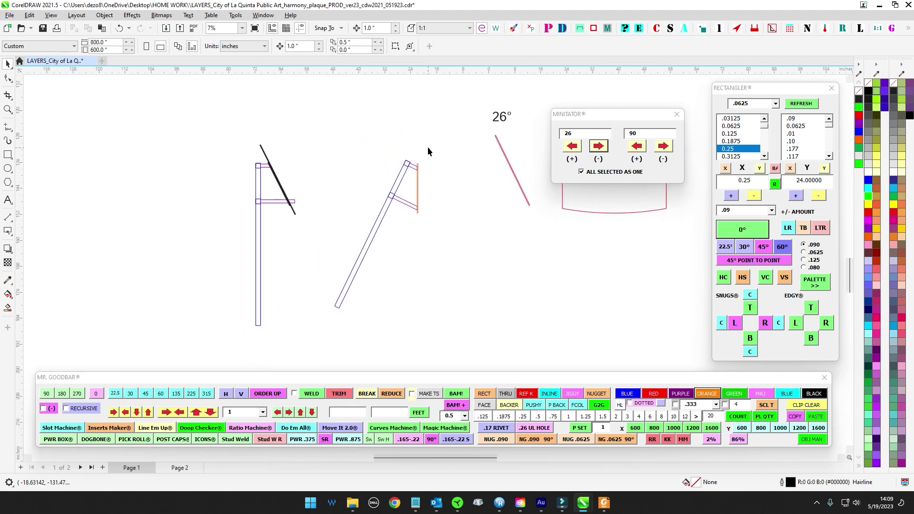
{"action": "left_click_drag", "start_coordinate": [428, 147], "coordinate": [309, 330]}
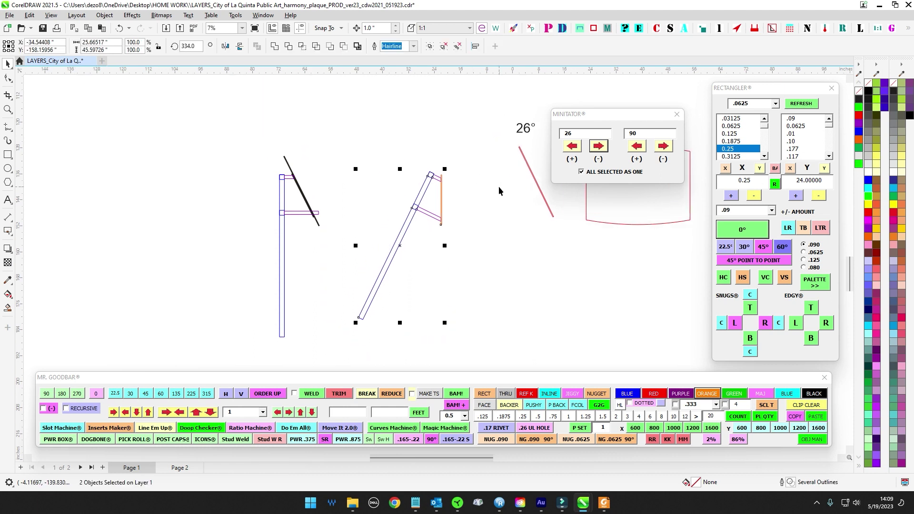
{"action": "left_click", "coordinate": [522, 152]}
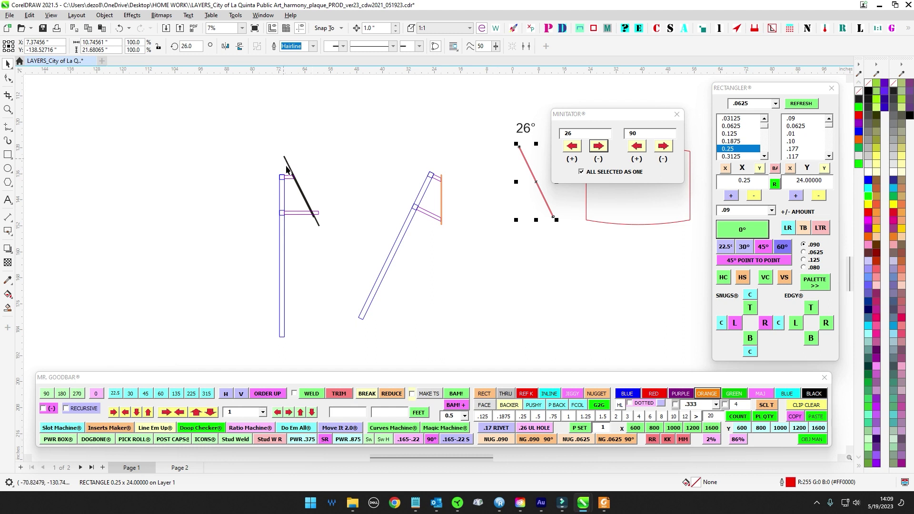
{"action": "scroll", "coordinate": [399, 190], "scroll_direction": "down", "scroll_amount": 1}
{"action": "scroll", "coordinate": [361, 170], "scroll_direction": "up", "scroll_amount": 2}
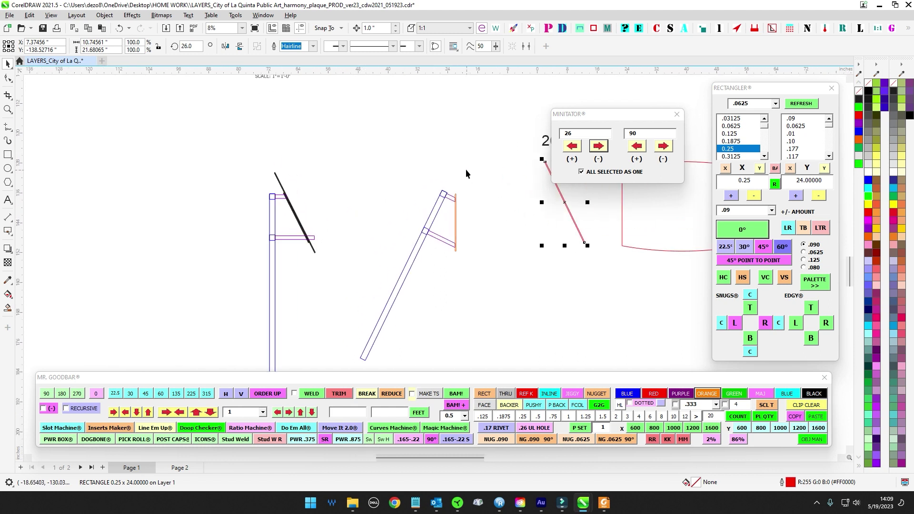
{"action": "scroll", "coordinate": [466, 170], "scroll_direction": "down", "scroll_amount": 1}
{"action": "left_click_drag", "start_coordinate": [448, 141], "coordinate": [342, 313]}
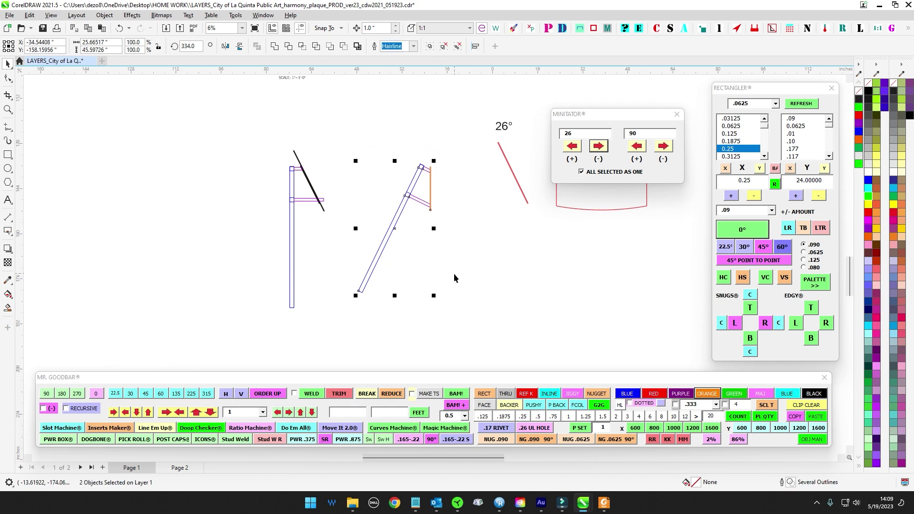
{"action": "key", "text": "ctrl+g"}
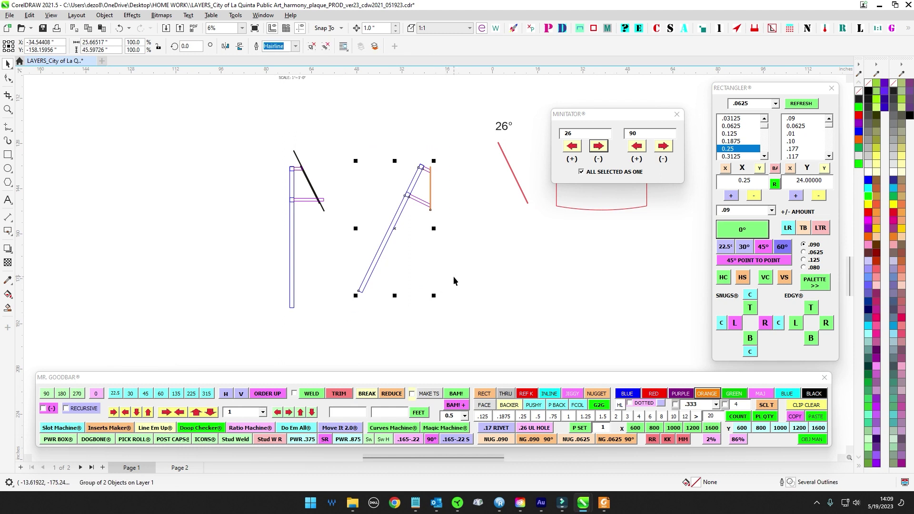
{"action": "left_click", "coordinate": [572, 146]}
{"action": "scroll", "coordinate": [364, 166], "scroll_direction": "up", "scroll_amount": 2}
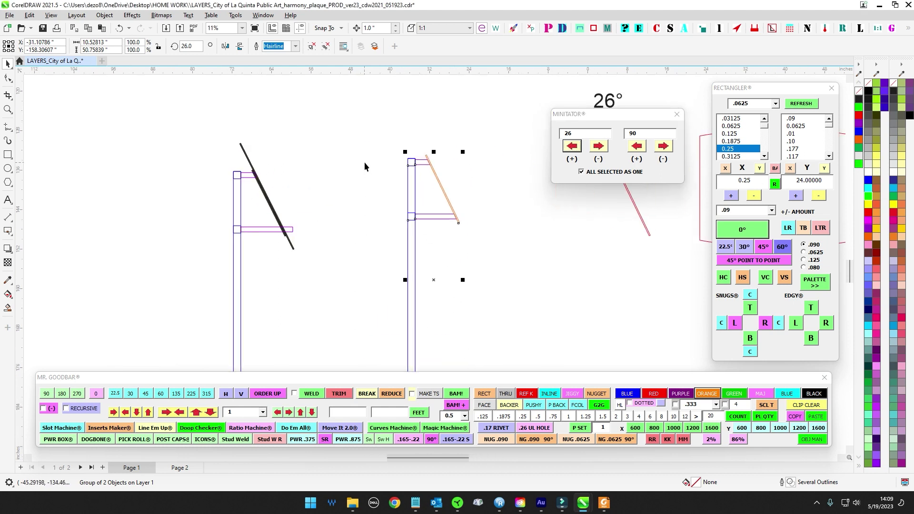
Move the upright group level with the original post and shift it clear to the original's right.
{"action": "left_click_drag", "start_coordinate": [408, 161], "coordinate": [229, 176]}
{"action": "key", "text": "ctrl+d"}
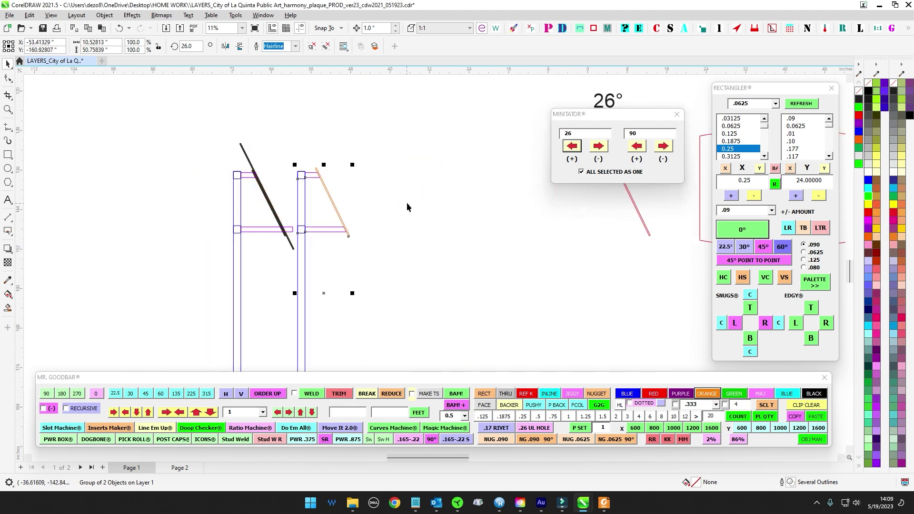
{"action": "key", "text": "shift+Right"}
{"action": "key", "text": "shift+Right"}
{"action": "scroll", "coordinate": [358, 108], "scroll_direction": "up", "scroll_amount": 1}
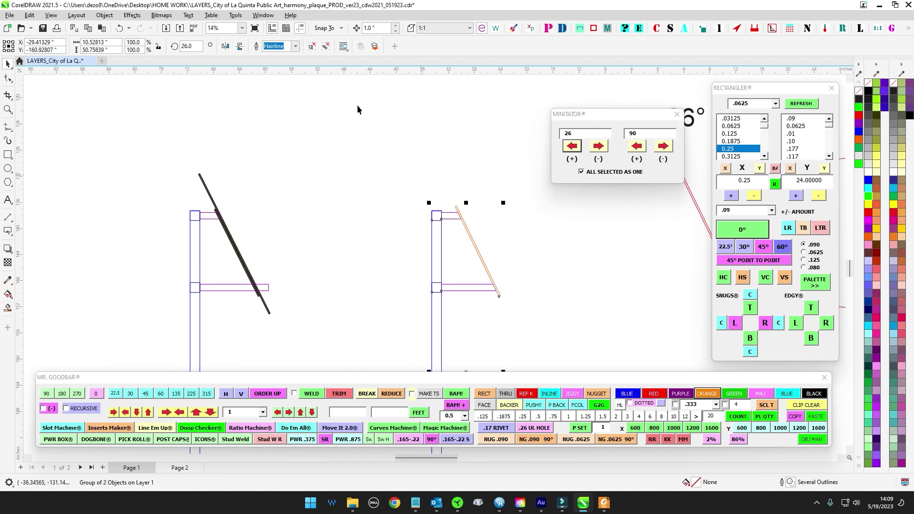
Place horizontal guidelines at the upper end of the original slanted plaque and at the upper end of its mounting bar.
{"action": "left_click_drag", "start_coordinate": [353, 72], "coordinate": [202, 173]}
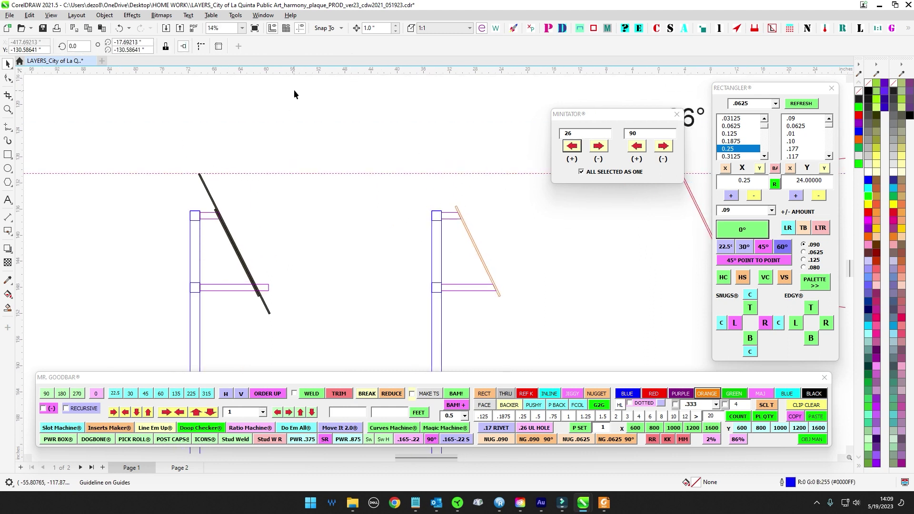
{"action": "left_click_drag", "start_coordinate": [284, 73], "coordinate": [215, 209]}
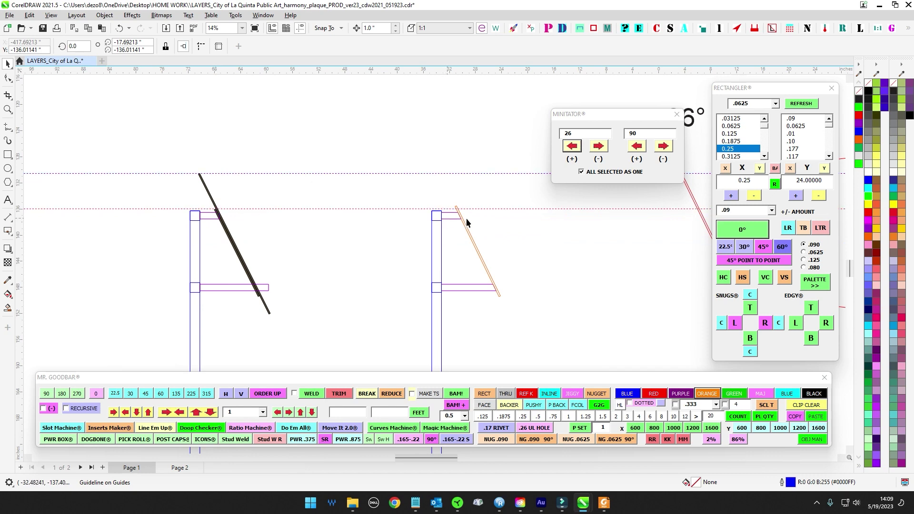
{"action": "scroll", "coordinate": [265, 216], "scroll_direction": "up", "scroll_amount": 1}
Bring the red 26° plaque bar over to the post group and snap it against the orange bar's outer edge.
{"action": "scroll", "coordinate": [454, 196], "scroll_direction": "down", "scroll_amount": 5}
{"action": "left_click_drag", "start_coordinate": [454, 197], "coordinate": [363, 204]}
{"action": "scroll", "coordinate": [429, 183], "scroll_direction": "up", "scroll_amount": 4}
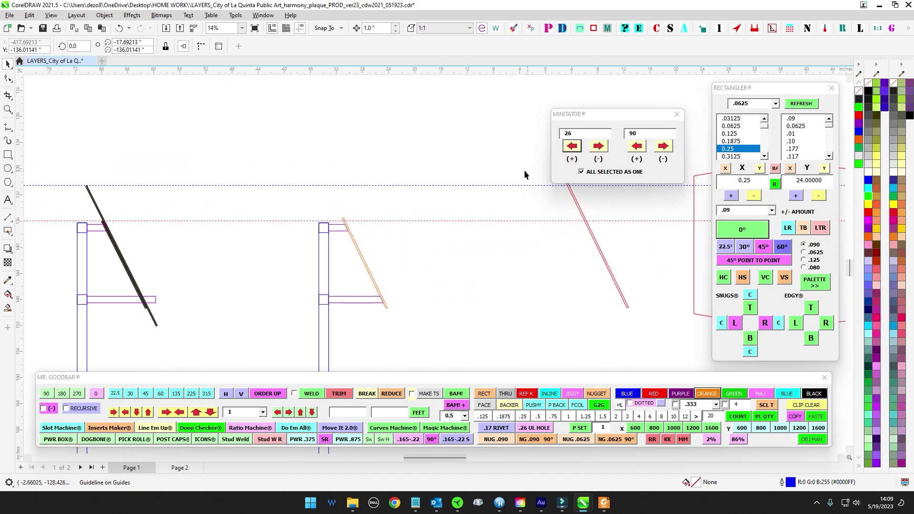
{"action": "left_click_drag", "start_coordinate": [524, 172], "coordinate": [363, 210]}
{"action": "left_click", "coordinate": [448, 162]}
{"action": "scroll", "coordinate": [316, 185], "scroll_direction": "up", "scroll_amount": 3}
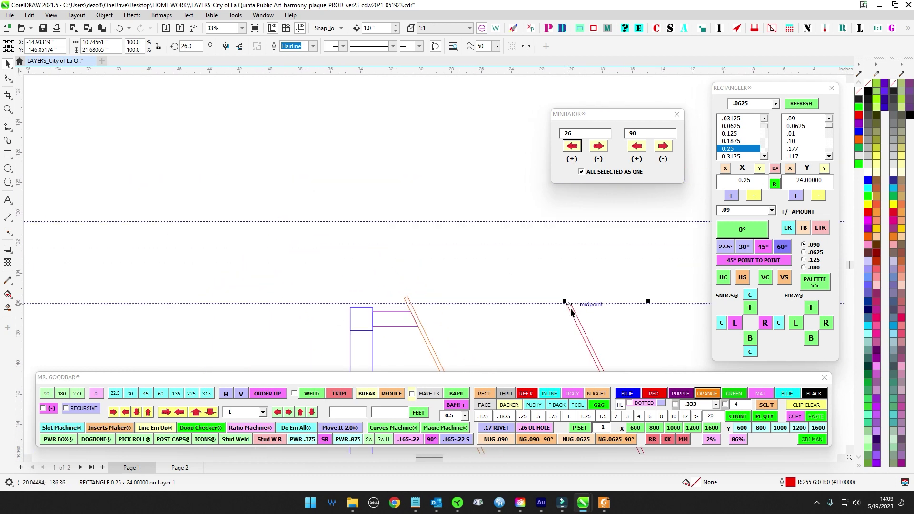
{"action": "left_click_drag", "start_coordinate": [570, 307], "coordinate": [400, 223]}
{"action": "scroll", "coordinate": [409, 238], "scroll_direction": "up", "scroll_amount": 4}
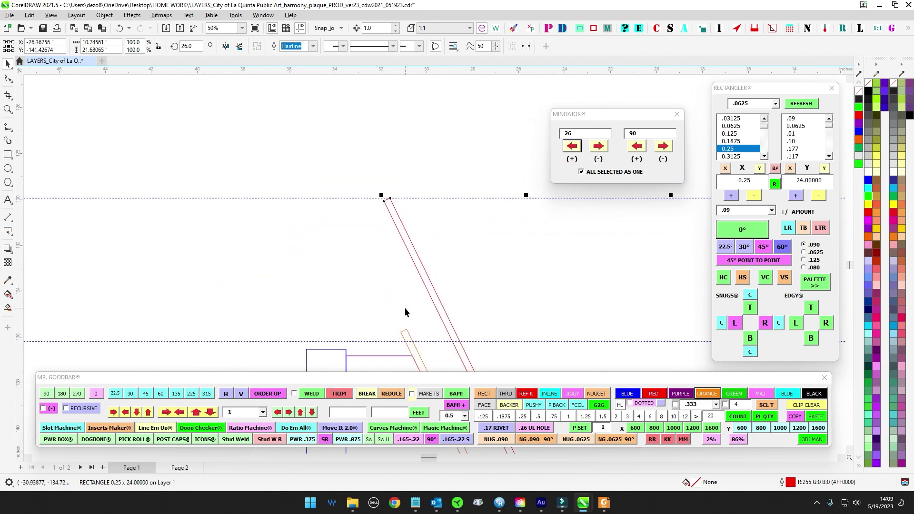
{"action": "left_click_drag", "start_coordinate": [439, 279], "coordinate": [408, 343]}
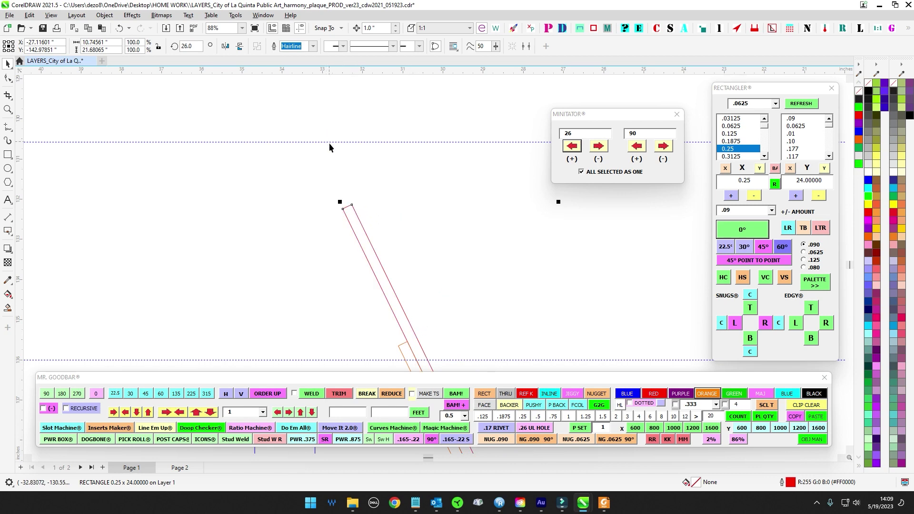
Slide the red plaque bar up along the orange bar so its upper end meets the upper guideline.
{"action": "scroll", "coordinate": [399, 212], "scroll_direction": "down", "scroll_amount": 2}
{"action": "scroll", "coordinate": [389, 220], "scroll_direction": "down", "scroll_amount": 4}
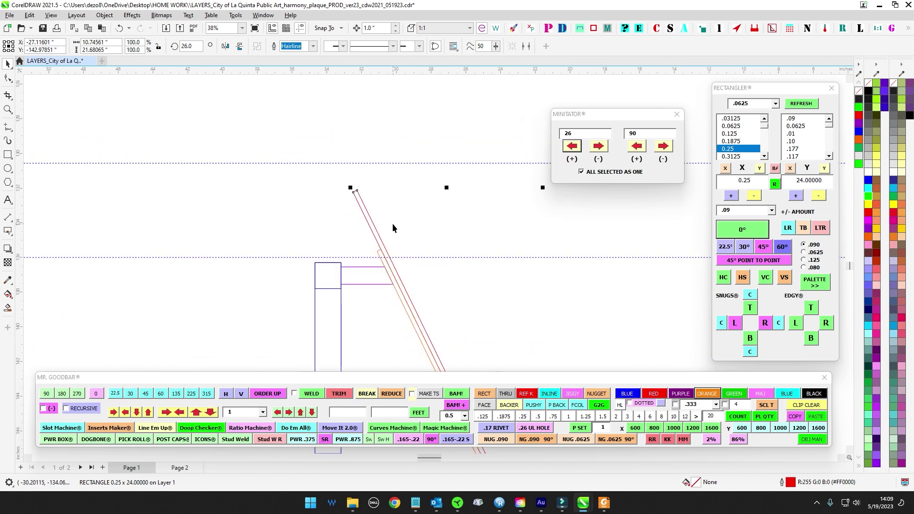
{"action": "scroll", "coordinate": [376, 193], "scroll_direction": "up", "scroll_amount": 6}
{"action": "scroll", "coordinate": [368, 189], "scroll_direction": "down", "scroll_amount": 3}
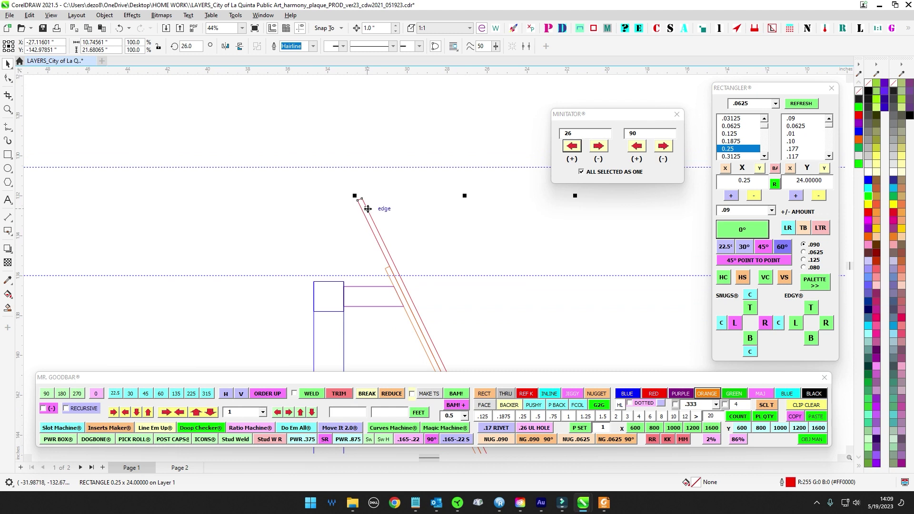
{"action": "left_click_drag", "start_coordinate": [365, 208], "coordinate": [331, 208]}
{"action": "scroll", "coordinate": [390, 186], "scroll_direction": "up", "scroll_amount": 1}
{"action": "scroll", "coordinate": [397, 183], "scroll_direction": "up", "scroll_amount": 2}
{"action": "scroll", "coordinate": [306, 176], "scroll_direction": "down", "scroll_amount": 1}
{"action": "scroll", "coordinate": [330, 199], "scroll_direction": "down", "scroll_amount": 4}
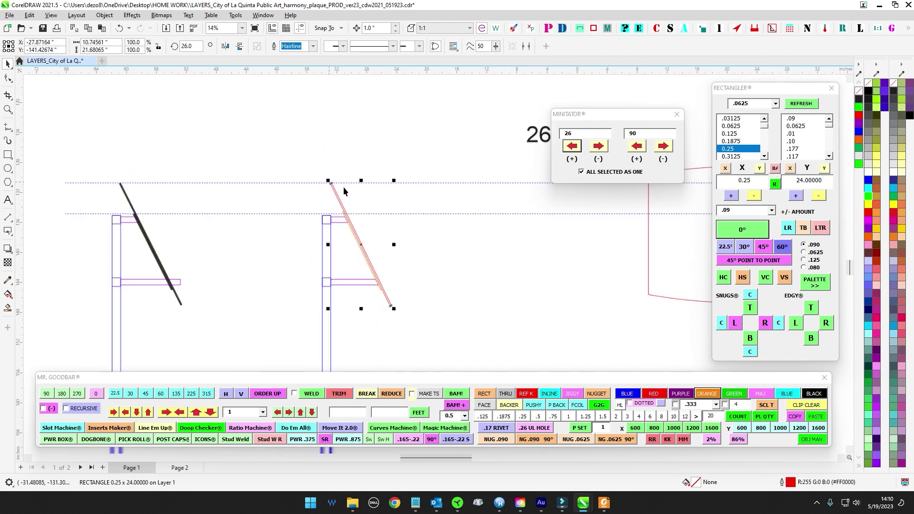
Rotate the post group and the red plaque bar together by −26°.
{"action": "left_click_drag", "start_coordinate": [352, 313], "coordinate": [364, 327]}
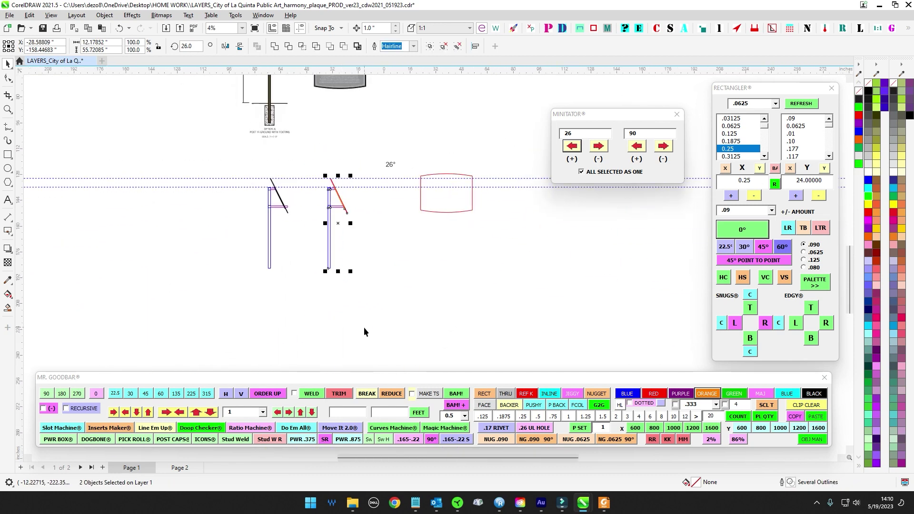
{"action": "left_click", "coordinate": [599, 146]}
{"action": "scroll", "coordinate": [381, 193], "scroll_direction": "up", "scroll_amount": 2}
{"action": "scroll", "coordinate": [325, 164], "scroll_direction": "up", "scroll_amount": 9}
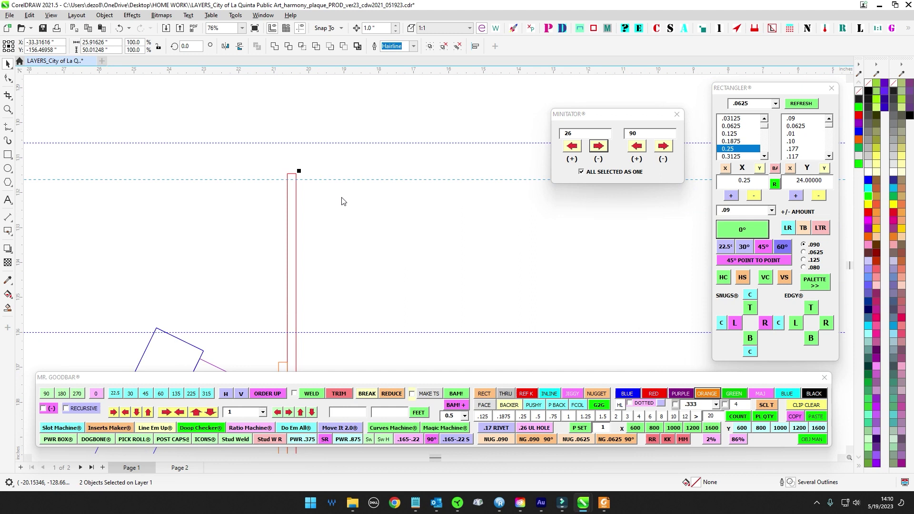
Add horizontal and vertical guidelines at the red bar's upper end and the orange bar's outer edge, and snap the red bar to them.
{"action": "left_click", "coordinate": [309, 180]}
{"action": "scroll", "coordinate": [307, 198], "scroll_direction": "down", "scroll_amount": 2}
{"action": "left_click", "coordinate": [303, 197]}
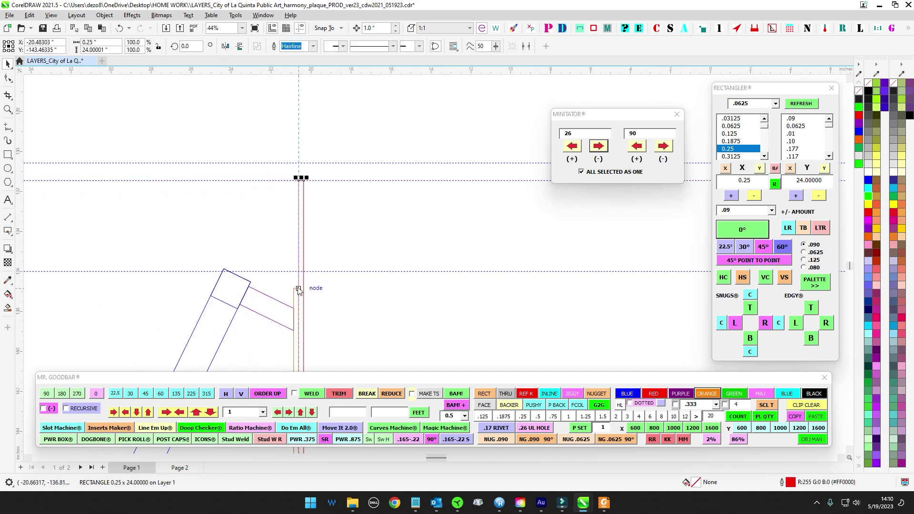
{"action": "mouse_move", "coordinate": [302, 205]}
{"action": "left_mouse_down"}
{"action": "mouse_move", "coordinate": [327, 216]}
{"action": "mouse_move", "coordinate": [297, 183]}
{"action": "left_mouse_up"}
{"action": "left_click_drag", "start_coordinate": [298, 184], "coordinate": [297, 184]}
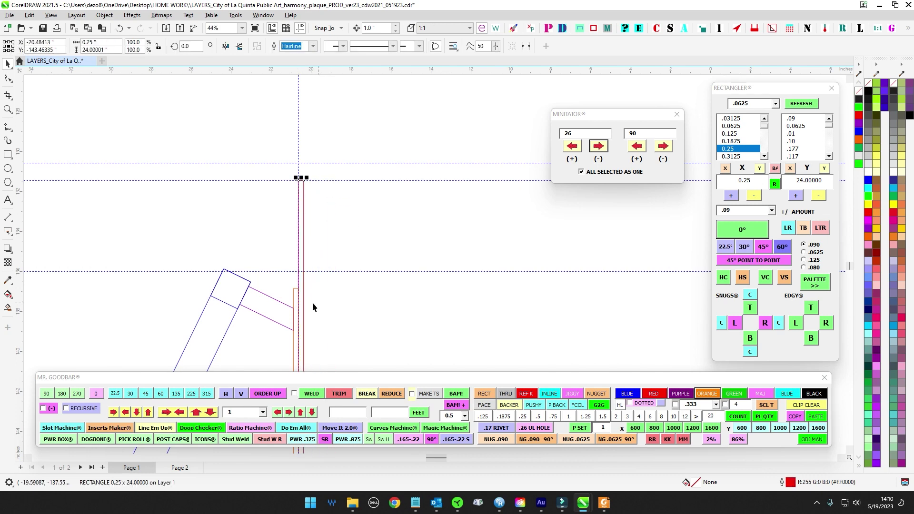
Delete all guidelines from the page and save the document.
{"action": "scroll", "coordinate": [305, 288], "scroll_direction": "up", "scroll_amount": 5}
{"action": "scroll", "coordinate": [305, 289], "scroll_direction": "down", "scroll_amount": 8}
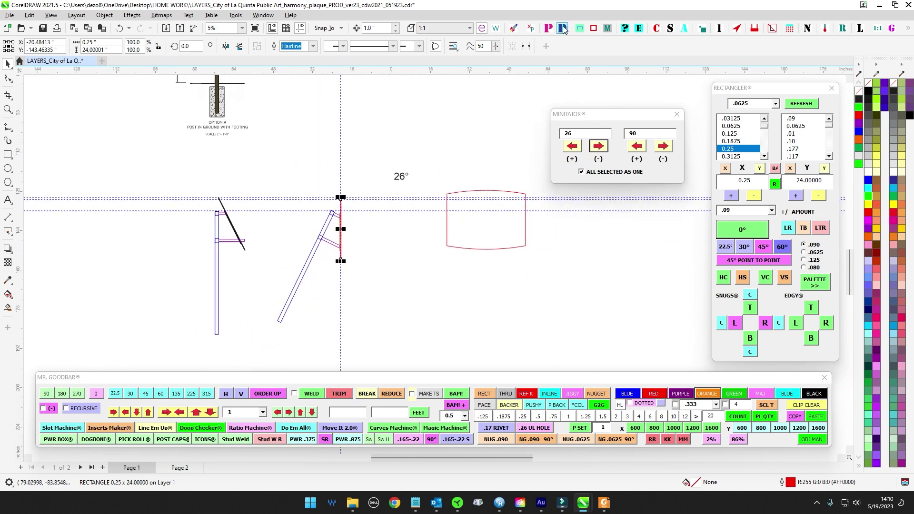
{"action": "left_click", "coordinate": [563, 28]}
{"action": "left_click", "coordinate": [42, 28]}
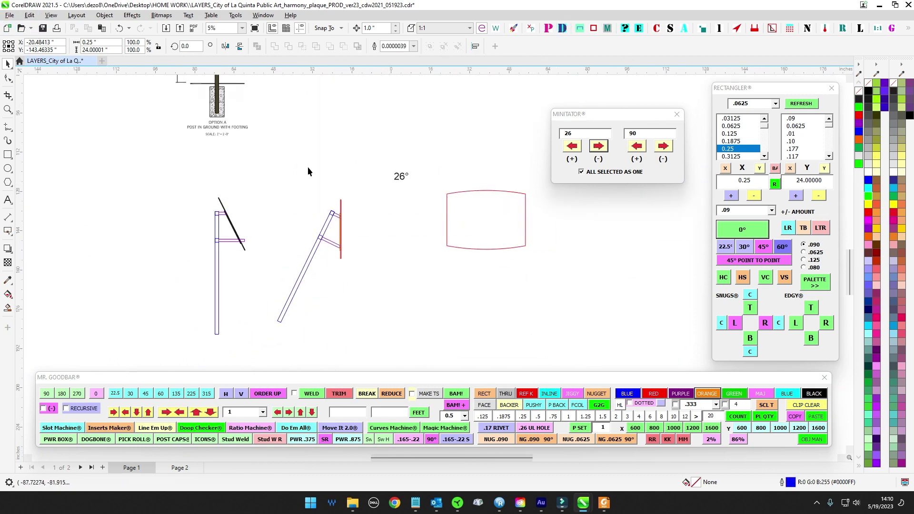
Rotate the complete post, arm, mounting bar and plaque assembly by +26°.
{"action": "left_click", "coordinate": [370, 198]}
{"action": "left_click_drag", "start_coordinate": [255, 345], "coordinate": [254, 347]}
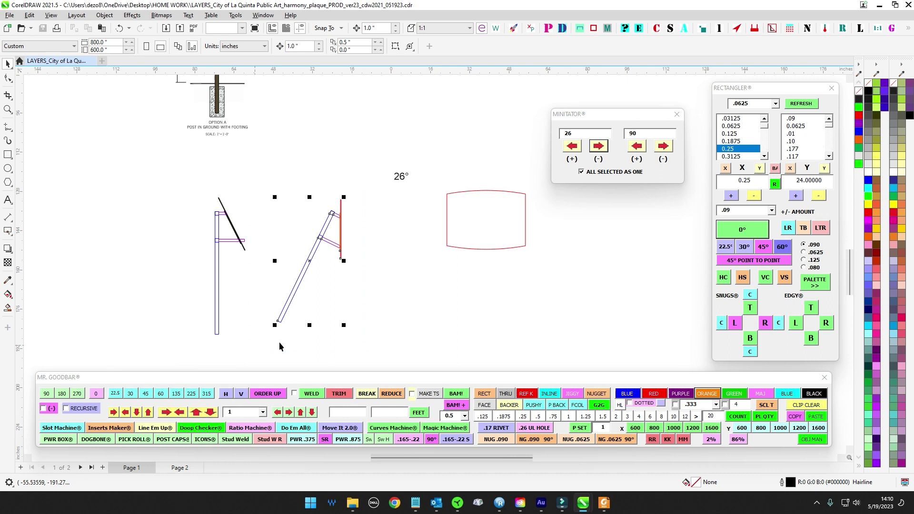
{"action": "left_click", "coordinate": [572, 146]}
{"action": "scroll", "coordinate": [309, 221], "scroll_direction": "up", "scroll_amount": 1}
{"action": "scroll", "coordinate": [381, 286], "scroll_direction": "up", "scroll_amount": 3}
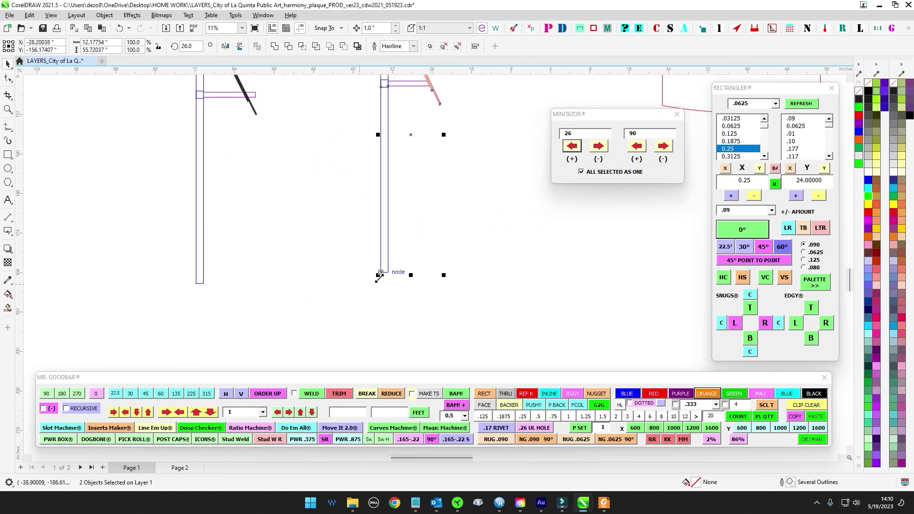
Move the assembly onto the original post, snapping its lower corner to the midpoint of the original's foot, and compare the slanted bars.
{"action": "left_click_drag", "start_coordinate": [381, 272], "coordinate": [204, 284]}
{"action": "scroll", "coordinate": [244, 96], "scroll_direction": "up", "scroll_amount": 4}
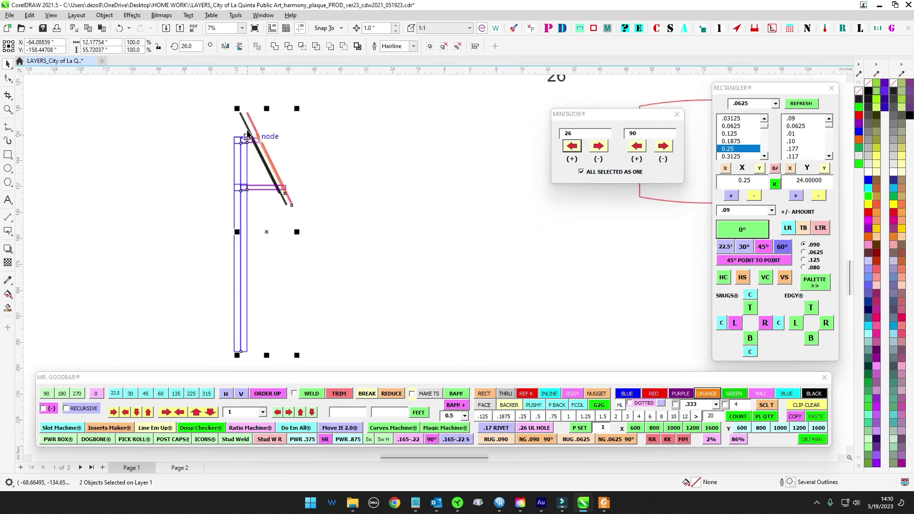
{"action": "scroll", "coordinate": [270, 158], "scroll_direction": "up", "scroll_amount": 4}
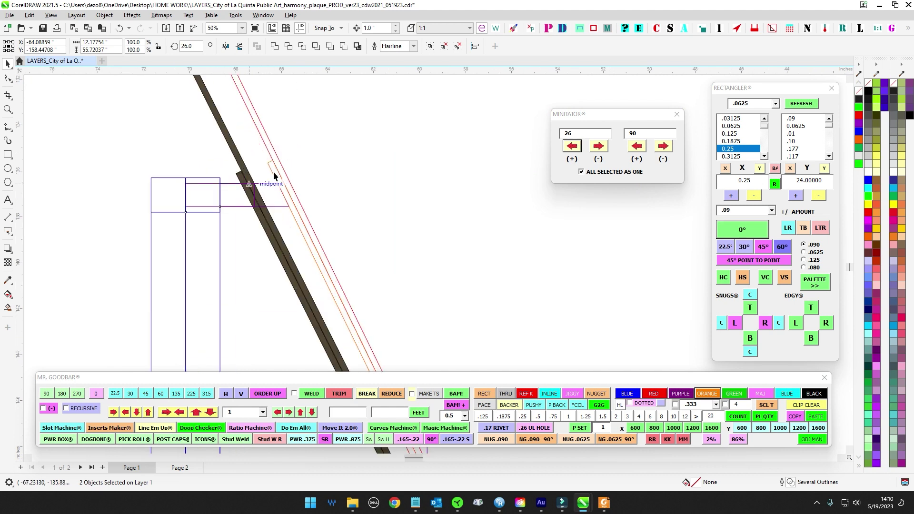
{"action": "scroll", "coordinate": [234, 194], "scroll_direction": "down", "scroll_amount": 3}
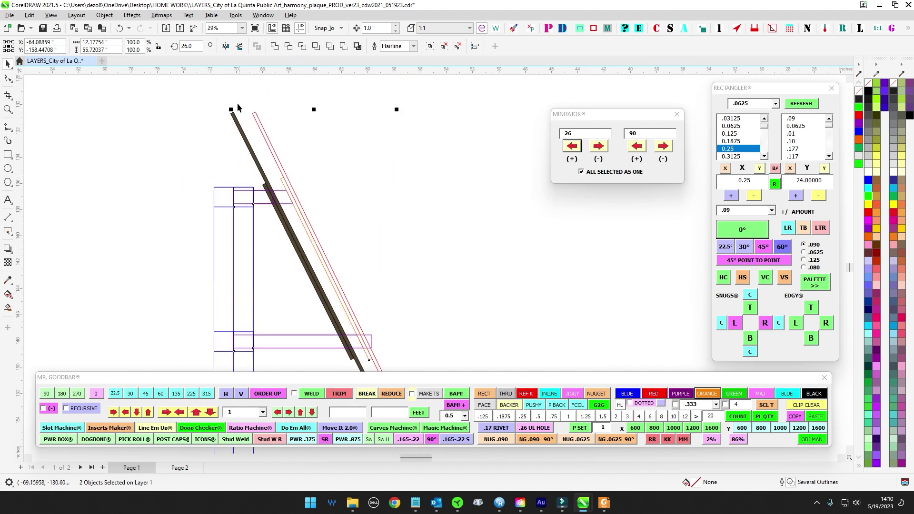
Move the redrawn post, arm, mounting bar and plaque assembly 48 inches to the right, clear of the original post drawing.
{"action": "scroll", "coordinate": [260, 191], "scroll_direction": "down", "scroll_amount": 9}
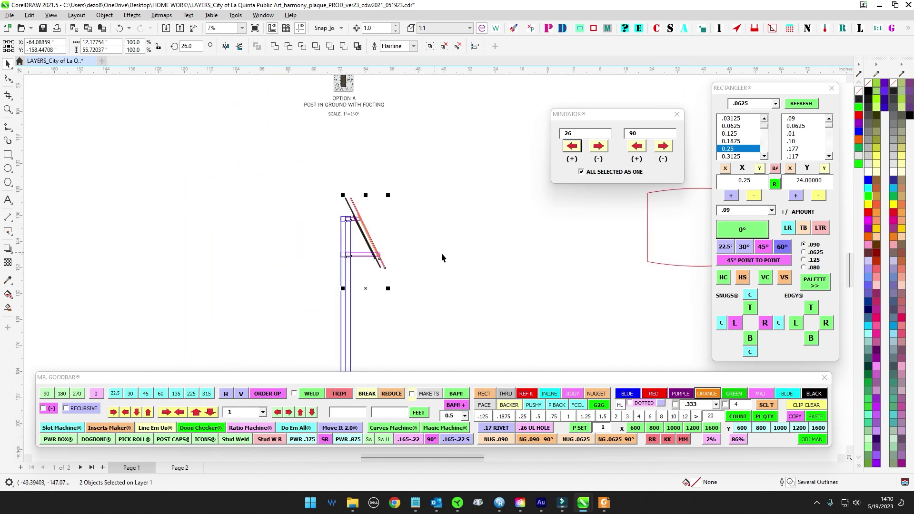
{"action": "key", "text": "shift+Right"}
{"action": "key", "text": "shift+Right"}
{"action": "key", "text": "shift+Right"}
{"action": "key", "text": "shift+Right"}
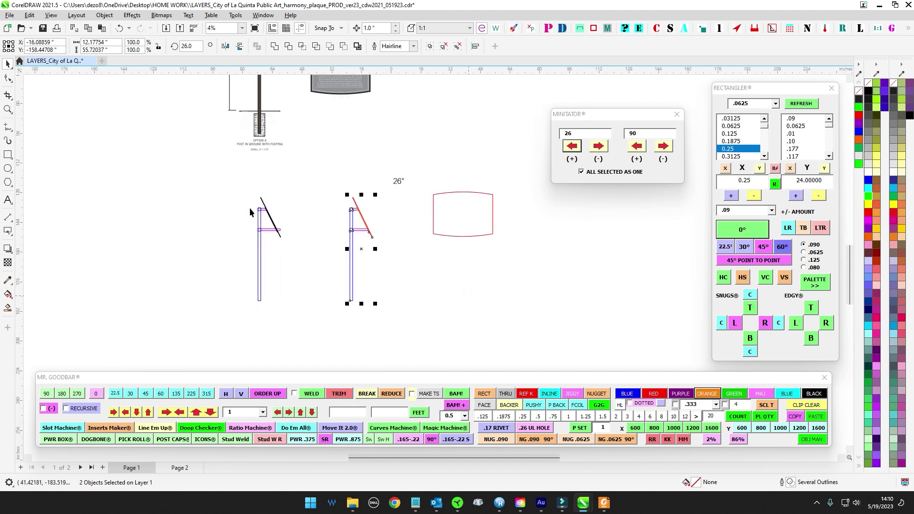
Delete the original post drawing that served as the comparison reference beside the redrawn assembly.
{"action": "left_click_drag", "start_coordinate": [222, 189], "coordinate": [305, 341]}
{"action": "key", "text": "Delete"}
{"action": "scroll", "coordinate": [326, 216], "scroll_direction": "up", "scroll_amount": 2}
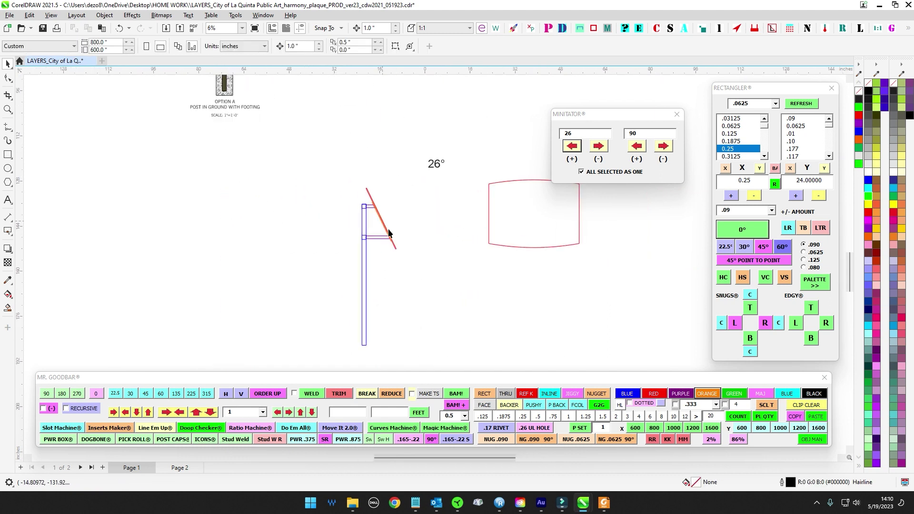
Compare the redrawn side view and plaque outline with the original drawings on Page 1 and Page 2.
{"action": "scroll", "coordinate": [404, 234], "scroll_direction": "down", "scroll_amount": 2}
{"action": "left_click_drag", "start_coordinate": [345, 179], "coordinate": [385, 304]}
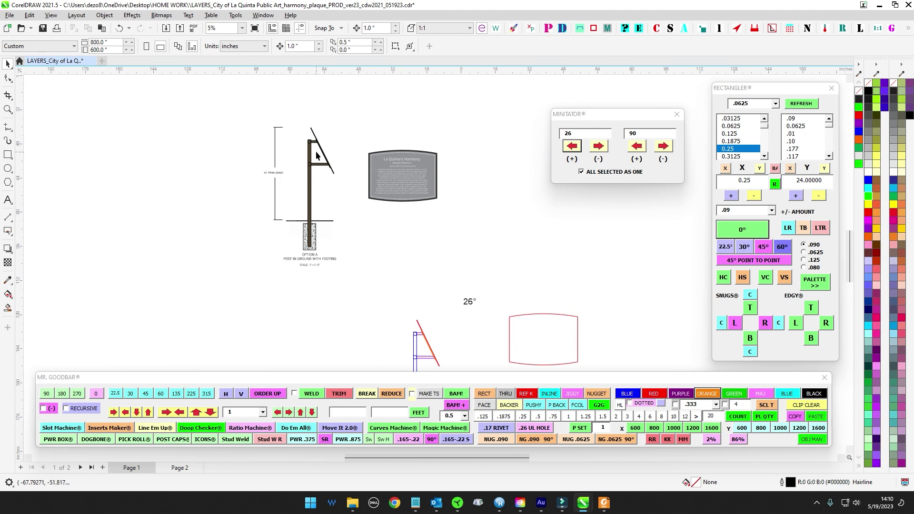
{"action": "scroll", "coordinate": [423, 313], "scroll_direction": "up", "scroll_amount": 1}
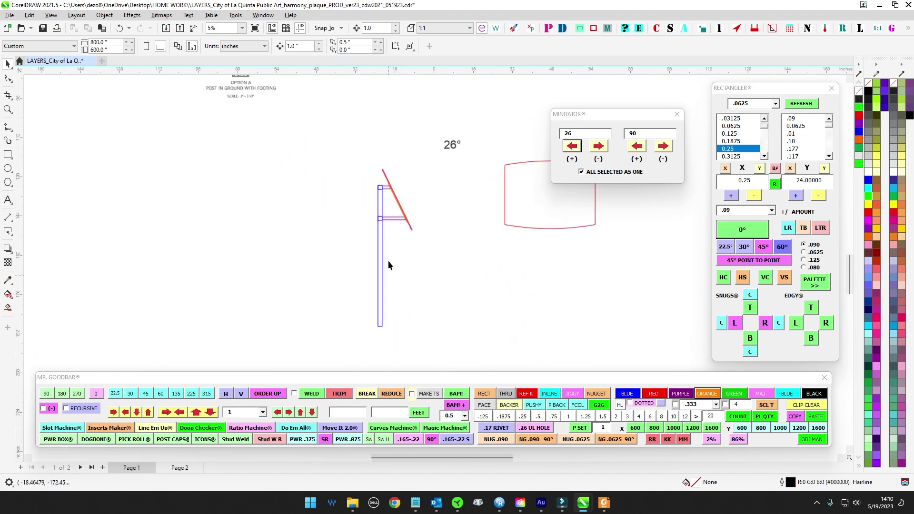
{"action": "left_click", "coordinate": [184, 470]}
{"action": "left_click_drag", "start_coordinate": [347, 320], "coordinate": [342, 335]}
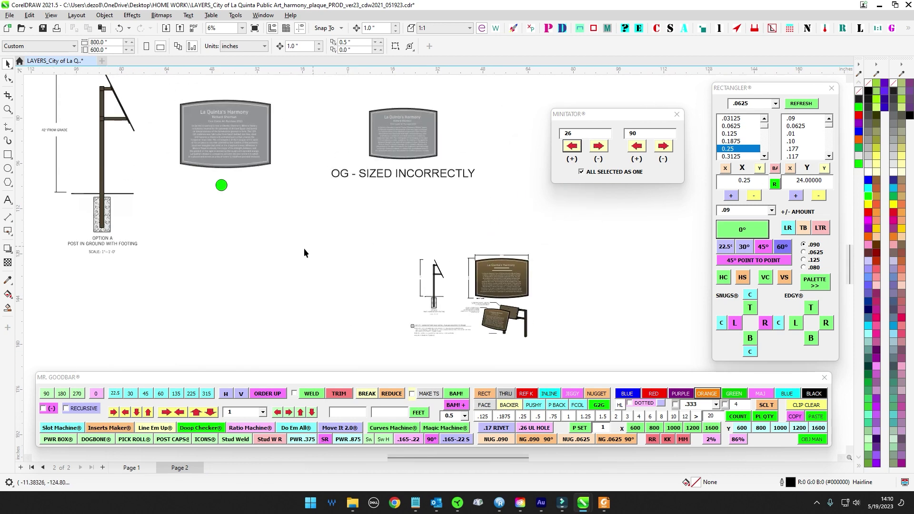
{"action": "left_click", "coordinate": [132, 468]}
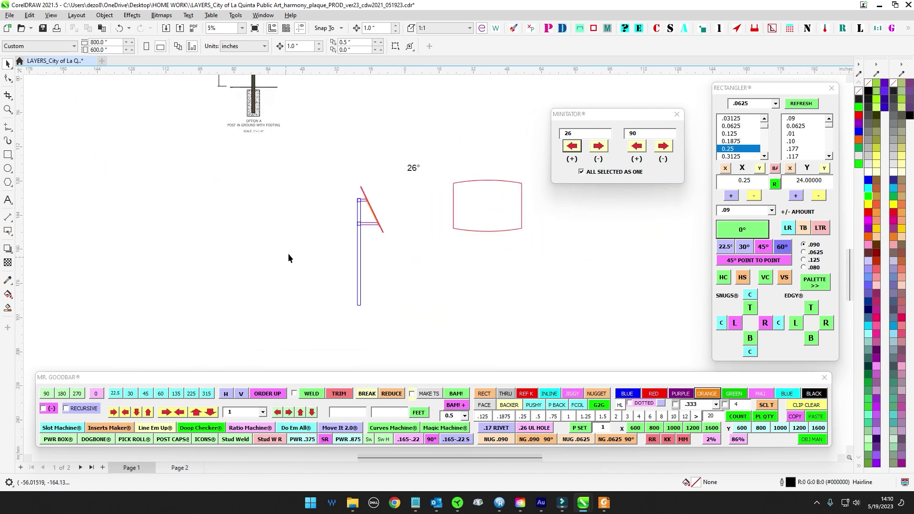
{"action": "scroll", "coordinate": [288, 258], "scroll_direction": "up", "scroll_amount": 1}
{"action": "mouse_move", "coordinate": [310, 298]}
{"action": "left_mouse_down"}
{"action": "mouse_move", "coordinate": [307, 260]}
{"action": "mouse_move", "coordinate": [314, 266]}
{"action": "left_mouse_up"}
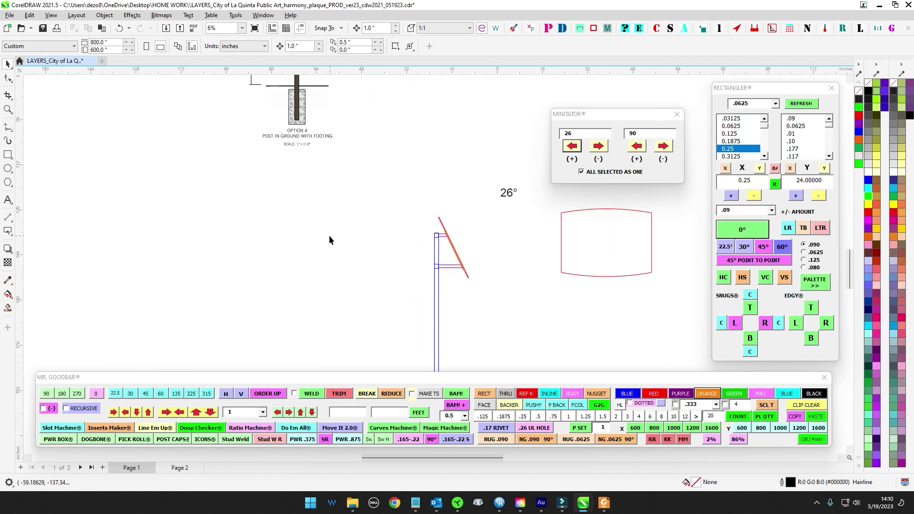
{"action": "scroll", "coordinate": [330, 235], "scroll_direction": "down", "scroll_amount": 1}
{"action": "scroll", "coordinate": [456, 244], "scroll_direction": "up", "scroll_amount": 2}
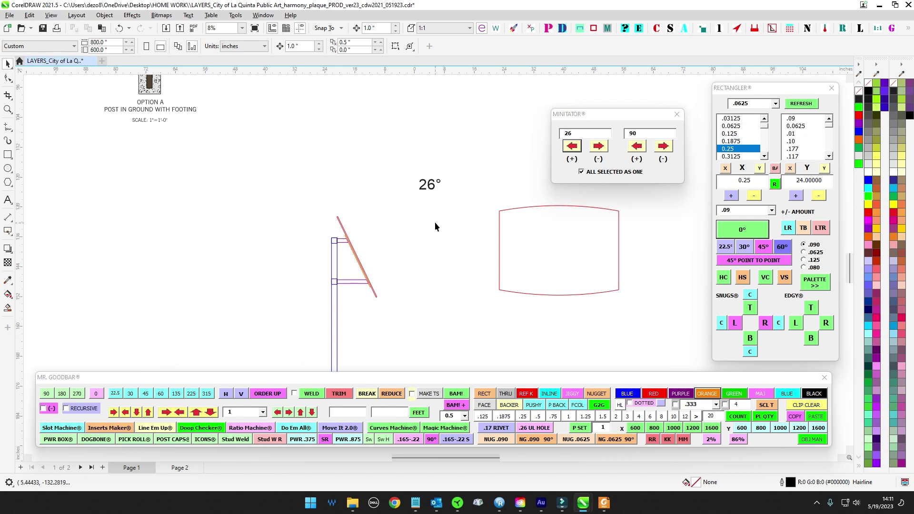
{"action": "scroll", "coordinate": [437, 238], "scroll_direction": "down", "scroll_amount": 2}
{"action": "scroll", "coordinate": [428, 253], "scroll_direction": "up", "scroll_amount": 3}
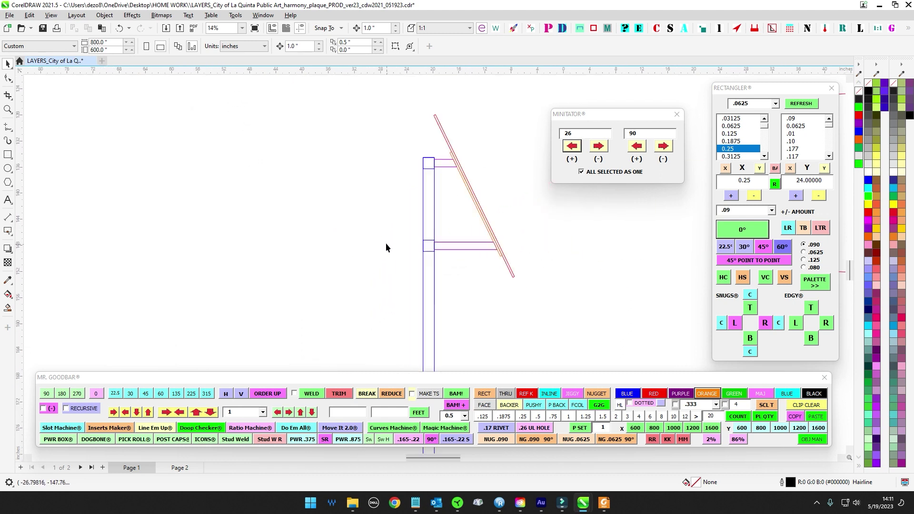
{"action": "scroll", "coordinate": [385, 242], "scroll_direction": "down", "scroll_amount": 2}
{"action": "left_click_drag", "start_coordinate": [362, 130], "coordinate": [354, 155]}
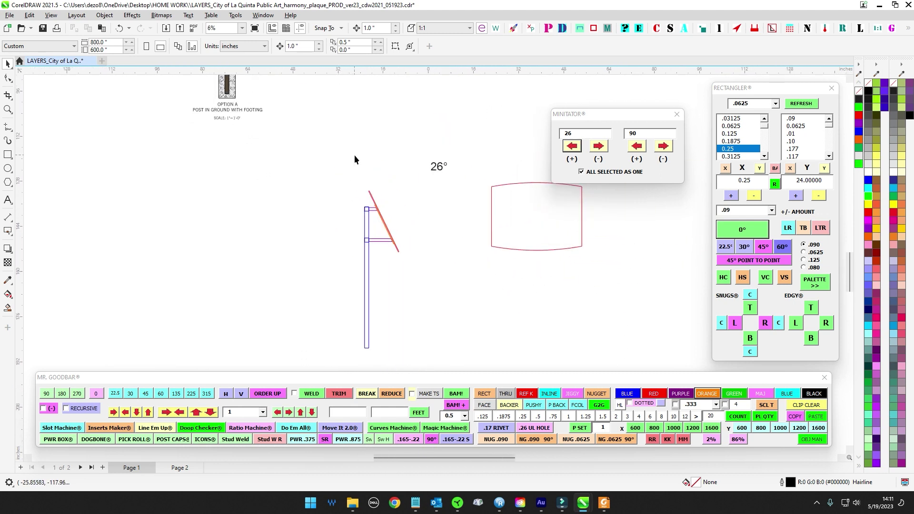
Save the document.
{"action": "left_click", "coordinate": [439, 167]}
{"action": "left_click_drag", "start_coordinate": [471, 185], "coordinate": [452, 189]}
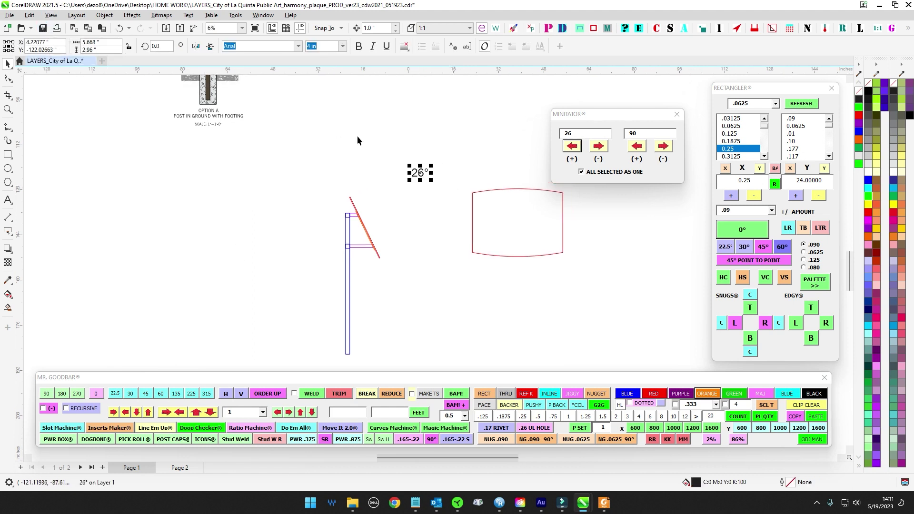
{"action": "left_click", "coordinate": [427, 304]}
{"action": "left_click_drag", "start_coordinate": [391, 269], "coordinate": [353, 280]}
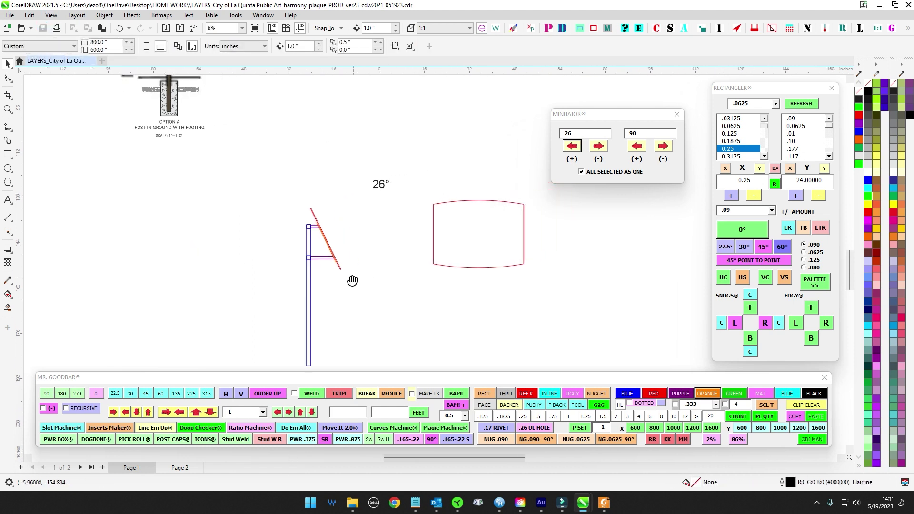
Relocate the ruler origin to the empty area to the left of the post assembly.
{"action": "scroll", "coordinate": [352, 281], "scroll_direction": "up", "scroll_amount": 1}
{"action": "scroll", "coordinate": [279, 212], "scroll_direction": "down", "scroll_amount": 1}
{"action": "left_click_drag", "start_coordinate": [269, 201], "coordinate": [358, 347]}
{"action": "scroll", "coordinate": [299, 222], "scroll_direction": "up", "scroll_amount": 2}
{"action": "left_click", "coordinate": [364, 186]}
{"action": "scroll", "coordinate": [364, 188], "scroll_direction": "down", "scroll_amount": 3}
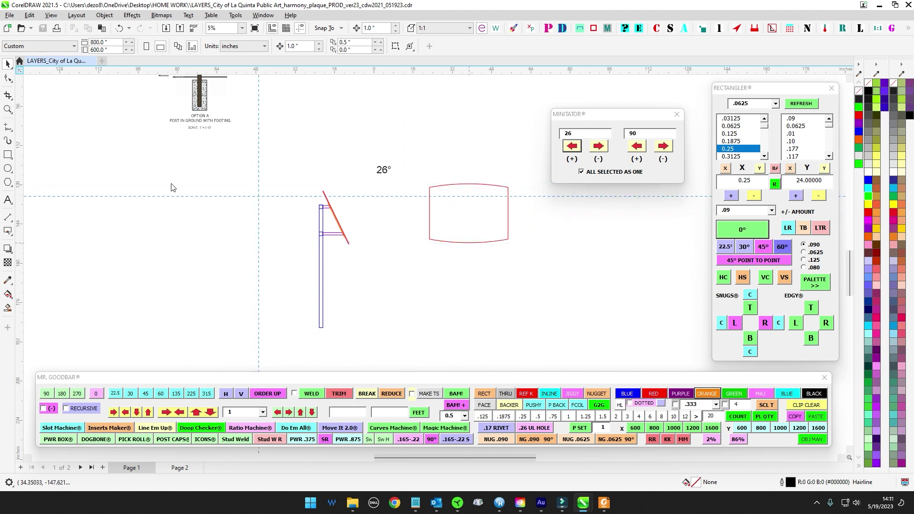
{"action": "left_click_drag", "start_coordinate": [19, 70], "coordinate": [157, 168]}
Group the post, arm, mounting bar and plaque-edge assembly and rotate it by -26°.
{"action": "scroll", "coordinate": [276, 172], "scroll_direction": "down", "scroll_amount": 1}
{"action": "left_click_drag", "start_coordinate": [264, 173], "coordinate": [343, 318]}
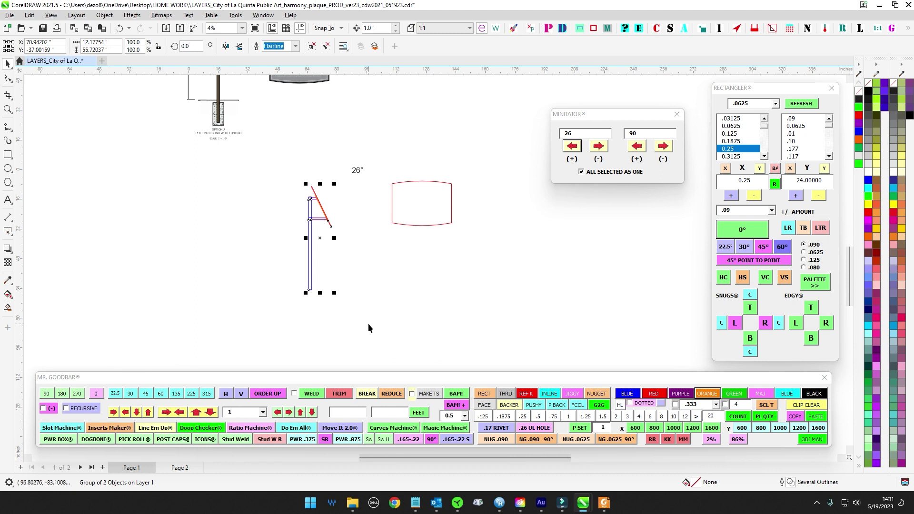
{"action": "left_click", "coordinate": [599, 147]}
{"action": "scroll", "coordinate": [402, 179], "scroll_direction": "up", "scroll_amount": 3}
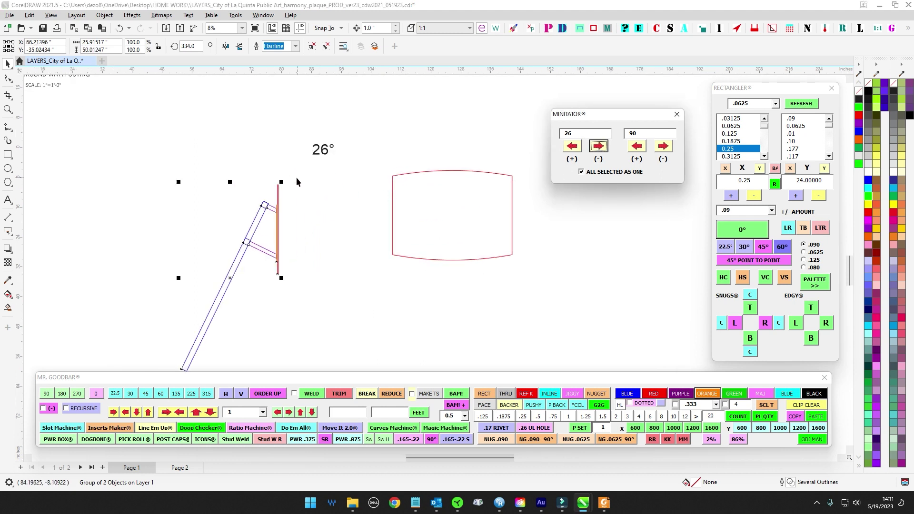
Move the rotated assembly onto the plaque outline, snapping the red bar's upper end to the midpoint of the plaque's upper curve.
{"action": "left_click_drag", "start_coordinate": [299, 184], "coordinate": [454, 183]}
{"action": "scroll", "coordinate": [459, 176], "scroll_direction": "up", "scroll_amount": 4}
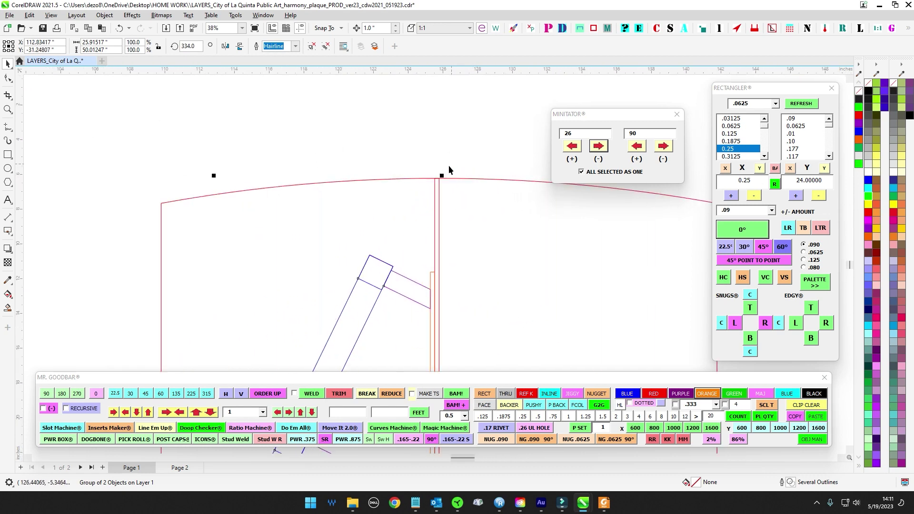
{"action": "scroll", "coordinate": [452, 172], "scroll_direction": "down", "scroll_amount": 5}
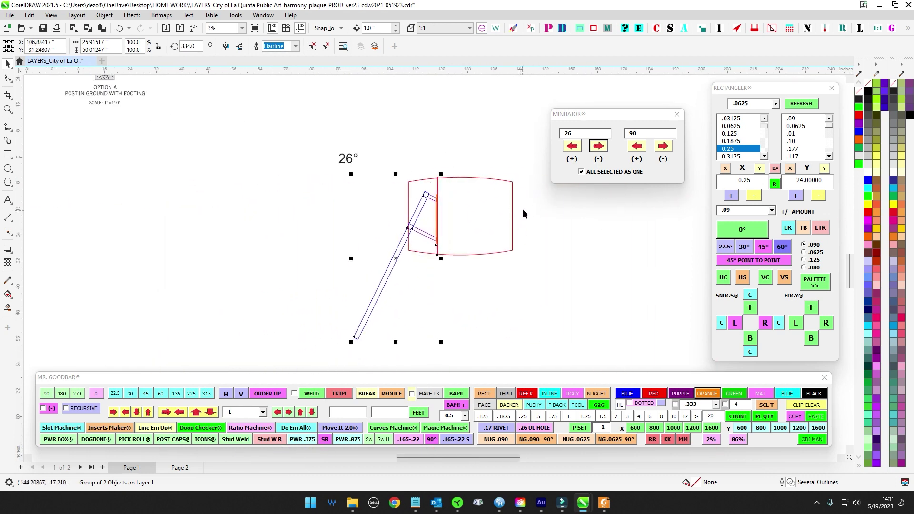
Nudge the rotated assembly 41 inches to the left, clear of the plaque outline, keeping its height.
{"action": "key", "text": "Left"}
{"action": "key", "text": "Left"}
{"action": "key", "text": "Left"}
{"action": "key", "text": "Left"}
{"action": "key", "text": "Left"}
{"action": "key", "text": "Left"}
{"action": "key", "text": "Left"}
{"action": "key", "text": "Left"}
{"action": "key", "text": "Left"}
{"action": "key", "text": "Left"}
{"action": "key", "text": "Left"}
{"action": "key", "text": "Left"}
{"action": "key", "text": "Left"}
{"action": "key", "text": "Left"}
{"action": "key", "text": "Left"}
{"action": "key", "text": "Left"}
{"action": "key", "text": "Left"}
{"action": "key", "text": "Left"}
{"action": "key", "text": "Left"}
{"action": "key", "text": "Left"}
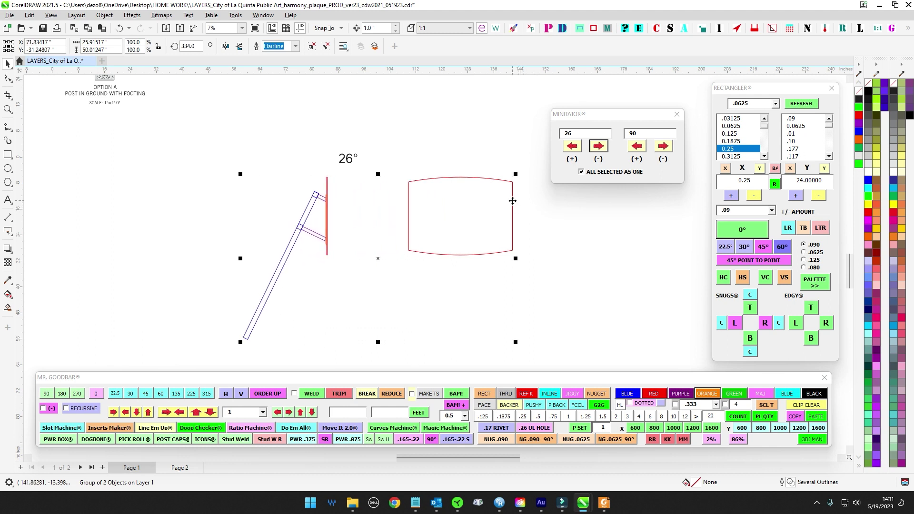
{"action": "key", "text": "ctrl+u"}
{"action": "left_click", "coordinate": [567, 267]}
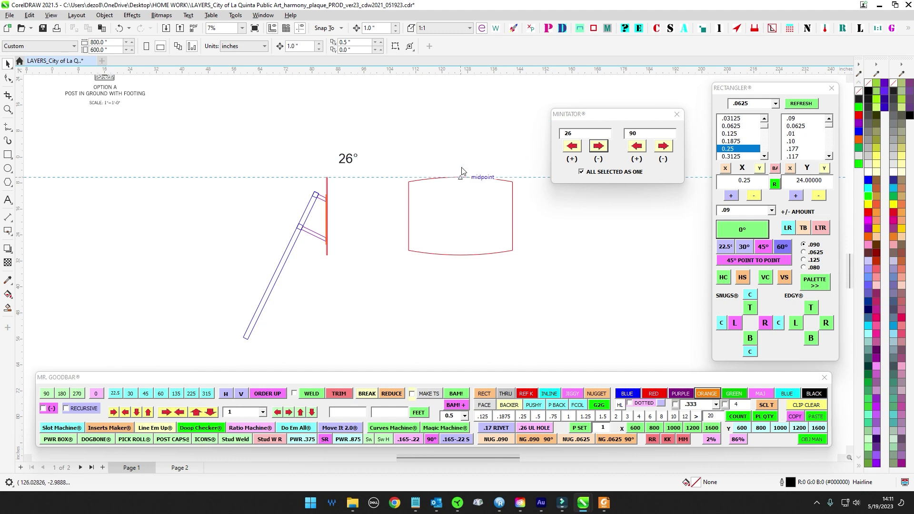
Add horizontal guidelines at the plaque's upper midpoint and the orange mounting bar's upper end to check their alignment.
{"action": "scroll", "coordinate": [354, 199], "scroll_direction": "up", "scroll_amount": 4}
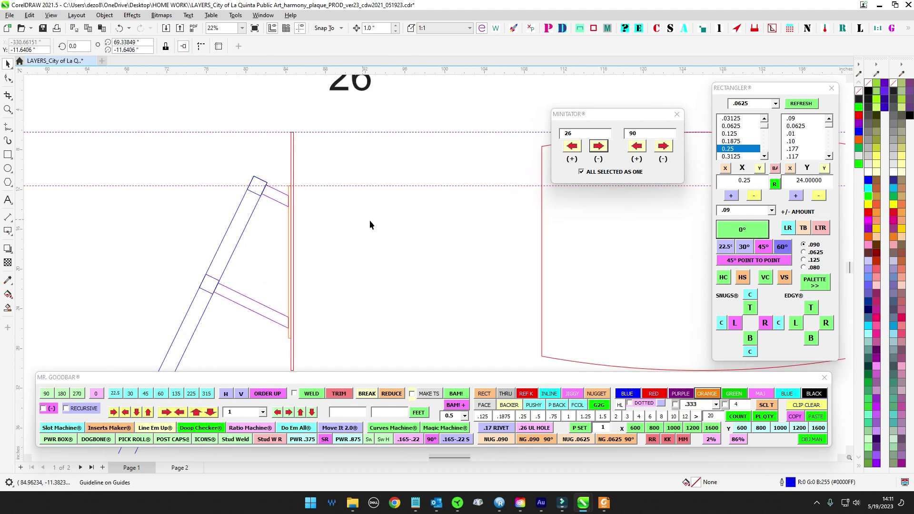
{"action": "scroll", "coordinate": [506, 218], "scroll_direction": "down", "scroll_amount": 2}
{"action": "left_click_drag", "start_coordinate": [565, 231], "coordinate": [476, 231]}
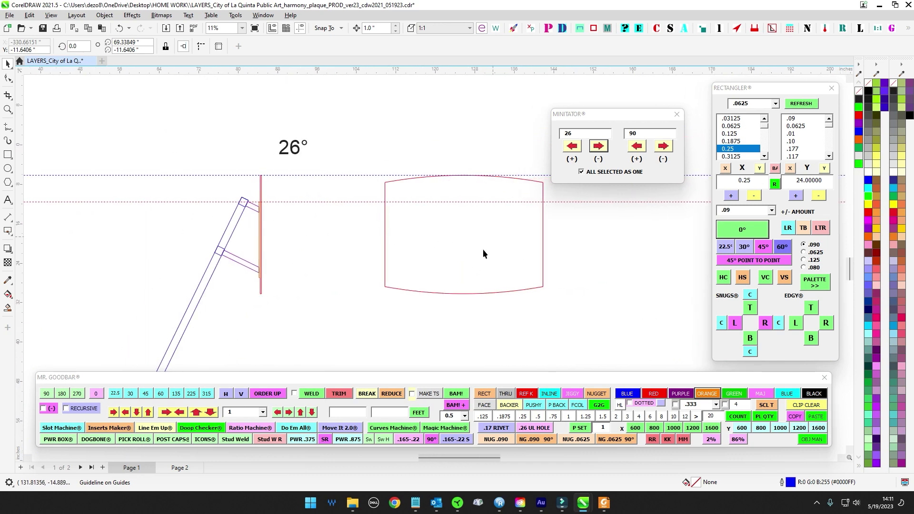
{"action": "scroll", "coordinate": [261, 216], "scroll_direction": "up", "scroll_amount": 3}
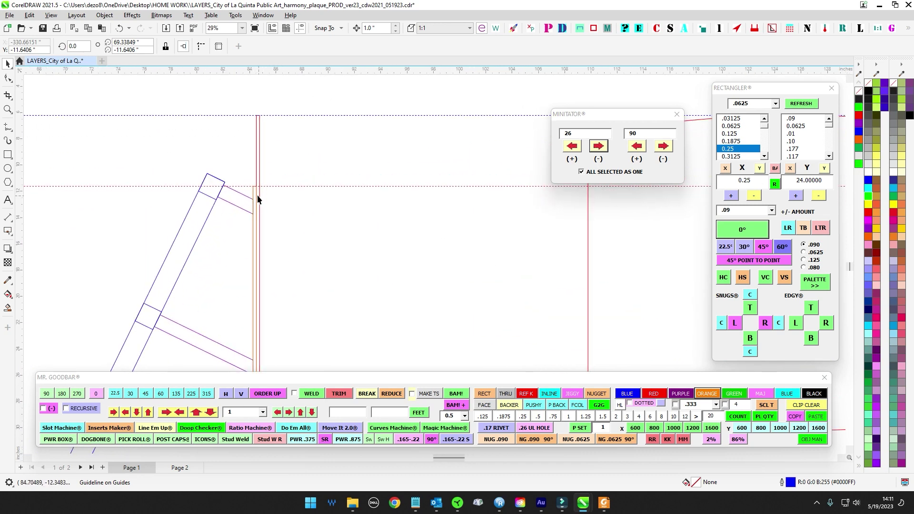
{"action": "scroll", "coordinate": [254, 205], "scroll_direction": "down", "scroll_amount": 1}
{"action": "scroll", "coordinate": [324, 318], "scroll_direction": "down", "scroll_amount": 1}
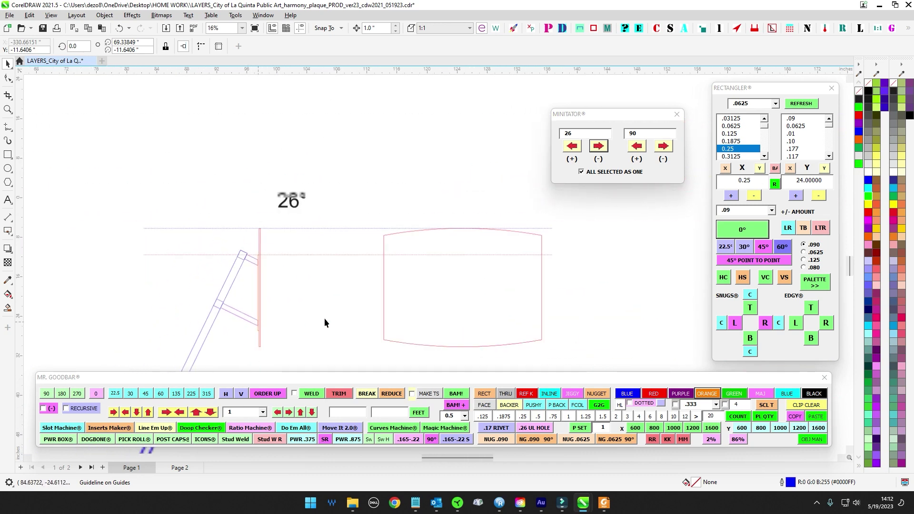
{"action": "scroll", "coordinate": [279, 270], "scroll_direction": "down", "scroll_amount": 1}
{"action": "scroll", "coordinate": [279, 271], "scroll_direction": "down", "scroll_amount": 2}
{"action": "scroll", "coordinate": [407, 246], "scroll_direction": "down", "scroll_amount": 2}
{"action": "left_click_drag", "start_coordinate": [406, 259], "coordinate": [412, 218]}
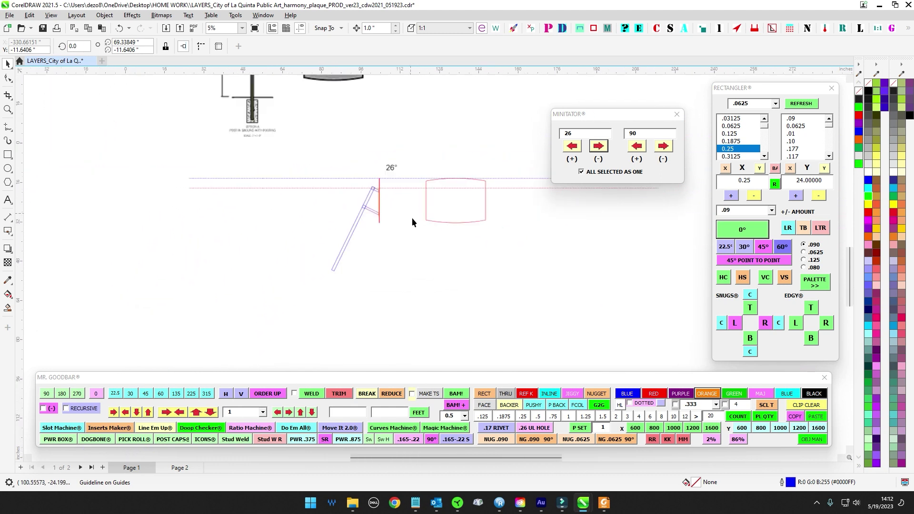
Delete all guidelines from the page around the rotated assembly and plaque outline.
{"action": "left_click_drag", "start_coordinate": [424, 280], "coordinate": [407, 296]}
{"action": "scroll", "coordinate": [418, 281], "scroll_direction": "up", "scroll_amount": 1}
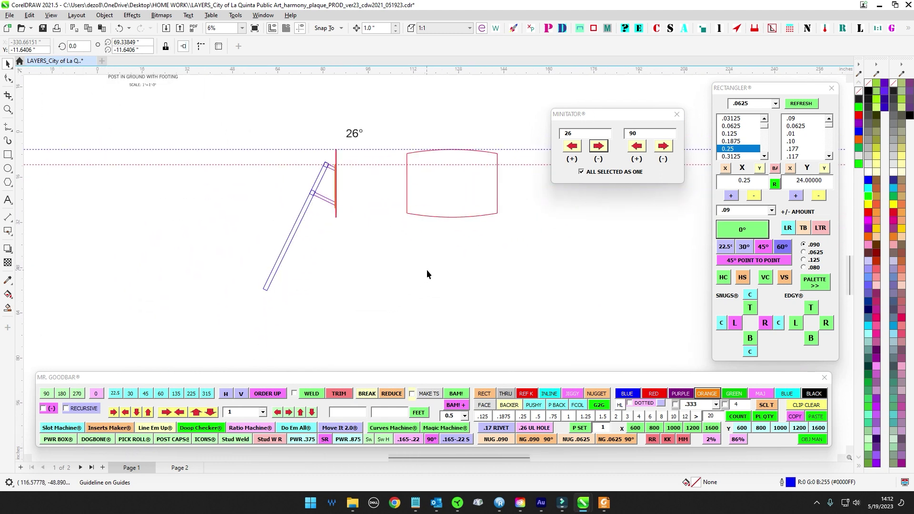
{"action": "scroll", "coordinate": [429, 273], "scroll_direction": "down", "scroll_amount": 1}
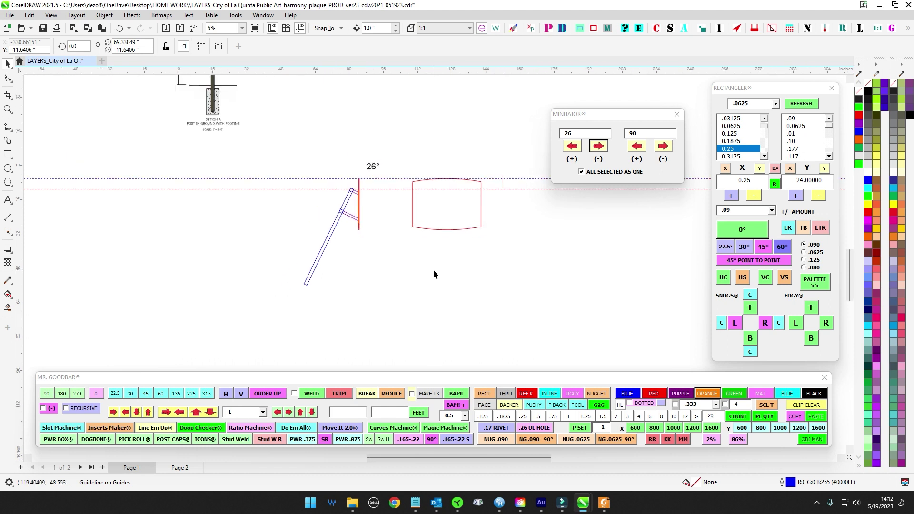
{"action": "left_click", "coordinate": [423, 302]}
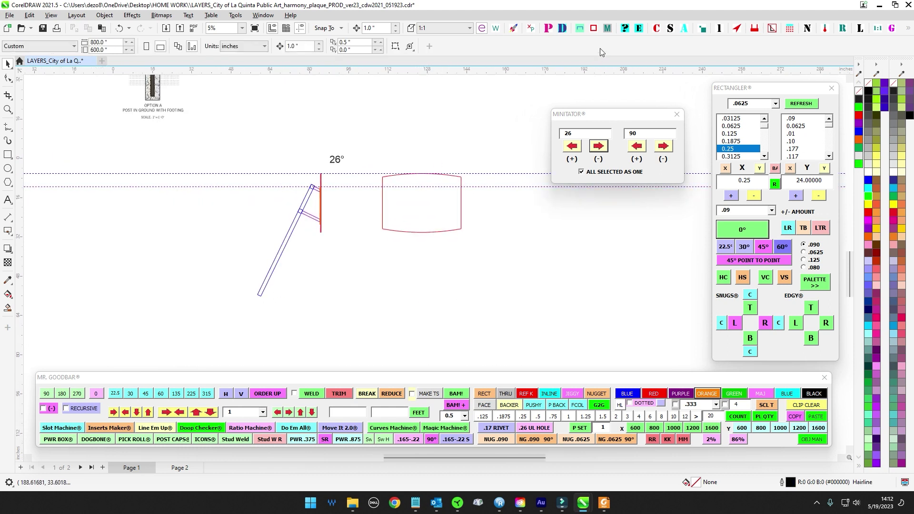
{"action": "left_click", "coordinate": [562, 28]}
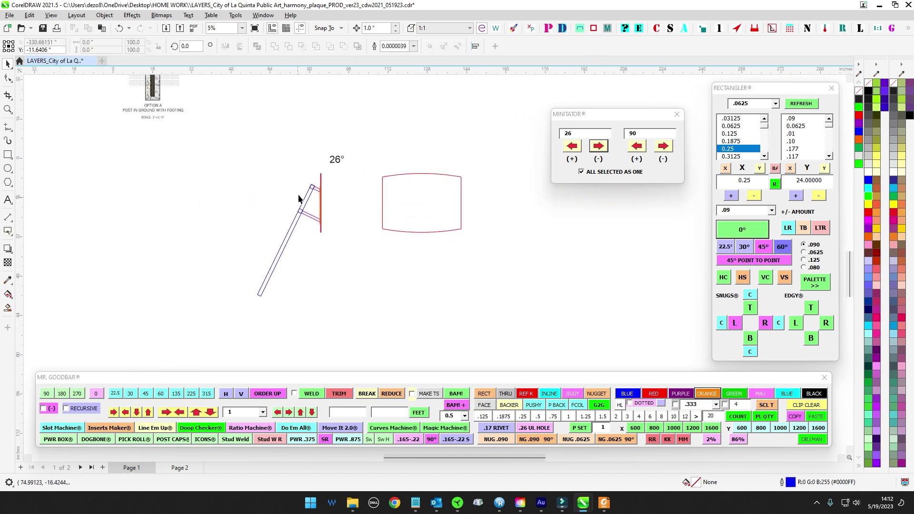
Ungroup the rotated post, arm and bar assembly.
{"action": "scroll", "coordinate": [334, 195], "scroll_direction": "up", "scroll_amount": 4}
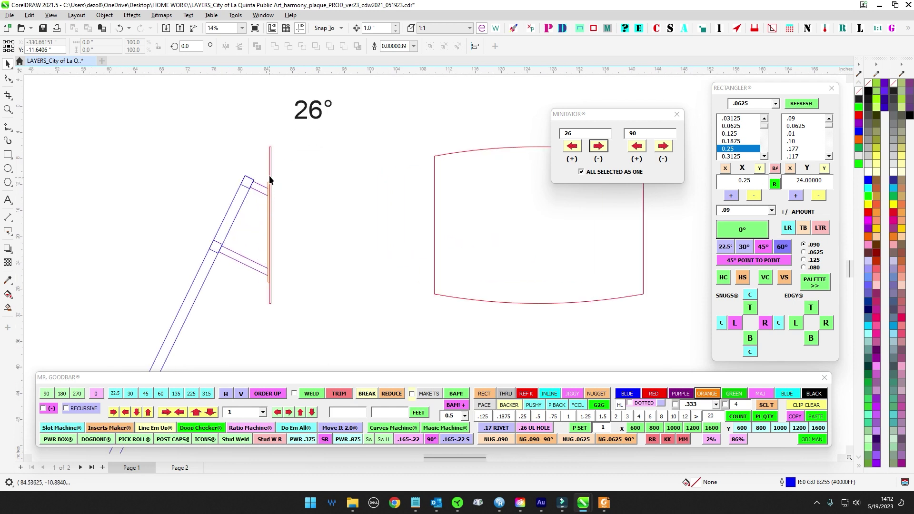
{"action": "scroll", "coordinate": [270, 179], "scroll_direction": "down", "scroll_amount": 4}
{"action": "left_click_drag", "start_coordinate": [210, 339], "coordinate": [179, 337]}
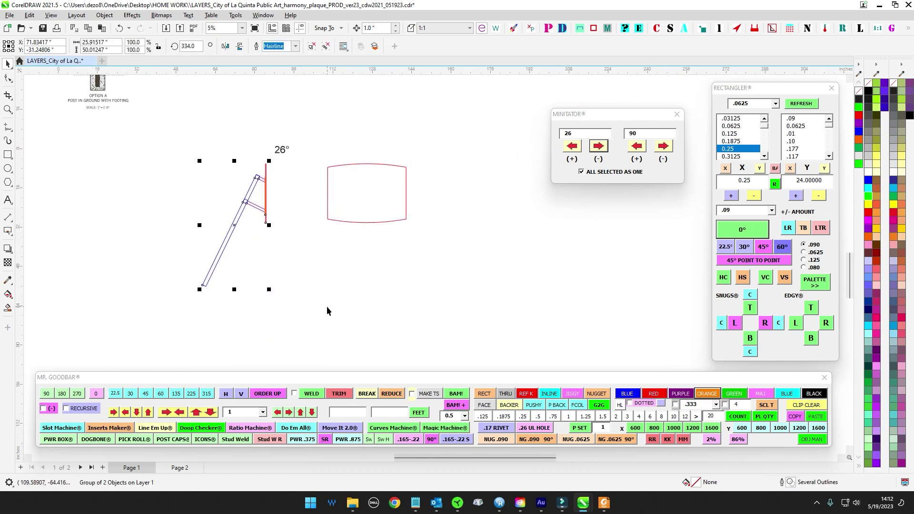
{"action": "key", "text": "ctrl+u"}
{"action": "left_click", "coordinate": [272, 191]}
Copy the orange mounting bar 8 inches to the right and stretch the copy to the plaque's far side edge, about 49.5 inches wide.
{"action": "scroll", "coordinate": [270, 188], "scroll_direction": "up", "scroll_amount": 4}
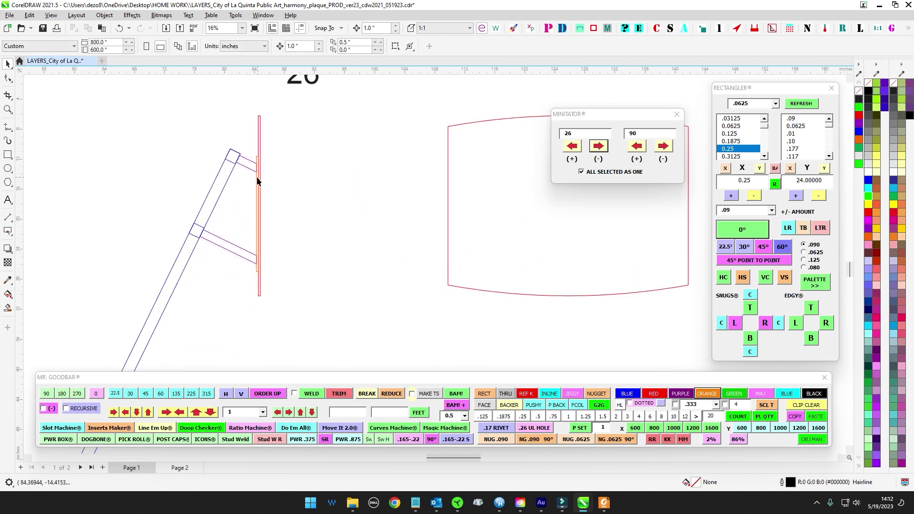
{"action": "left_click", "coordinate": [257, 177]}
{"action": "scroll", "coordinate": [326, 182], "scroll_direction": "down", "scroll_amount": 1}
{"action": "left_click_drag", "start_coordinate": [325, 183], "coordinate": [186, 189]}
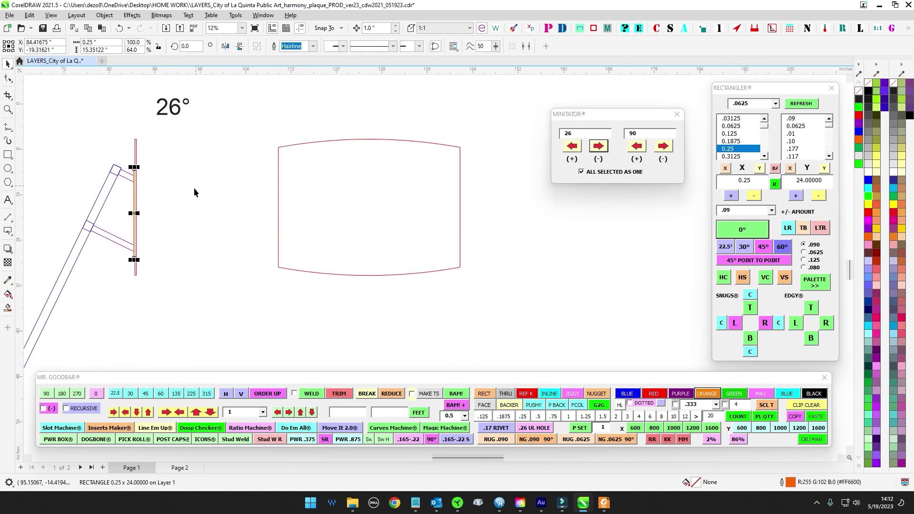
{"action": "left_click_drag", "start_coordinate": [135, 256], "coordinate": [180, 256]}
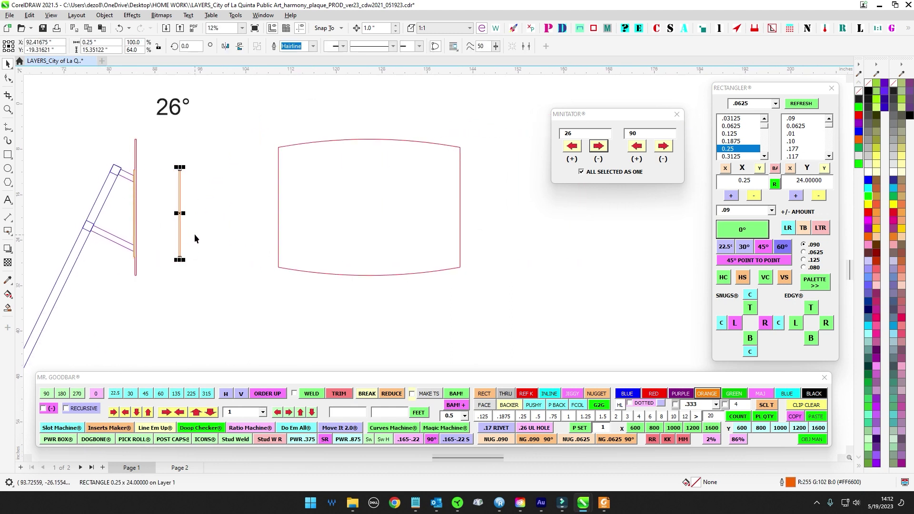
{"action": "left_click_drag", "start_coordinate": [181, 213], "coordinate": [460, 213]}
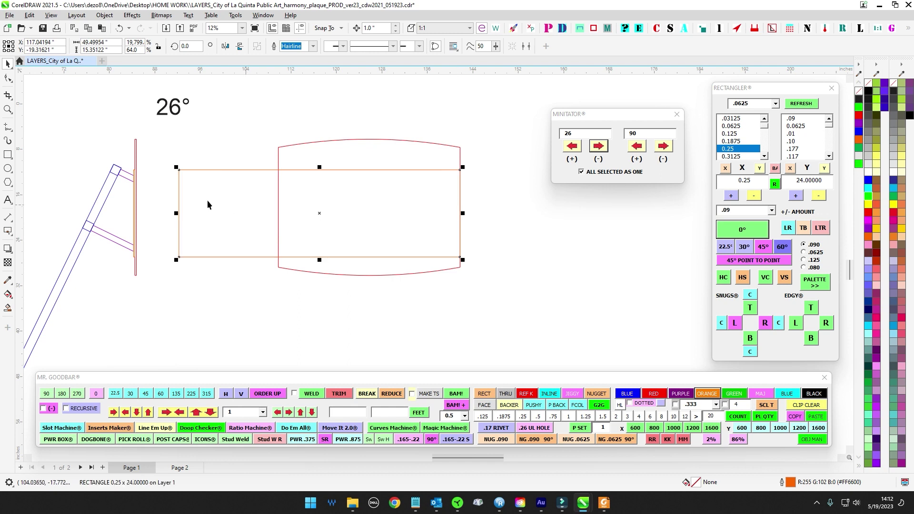
Narrow the orange copy to the plaque's near side edge and replace it with a new 32 by 15.35122 inch rectangle.
{"action": "left_click_drag", "start_coordinate": [177, 214], "coordinate": [279, 214]}
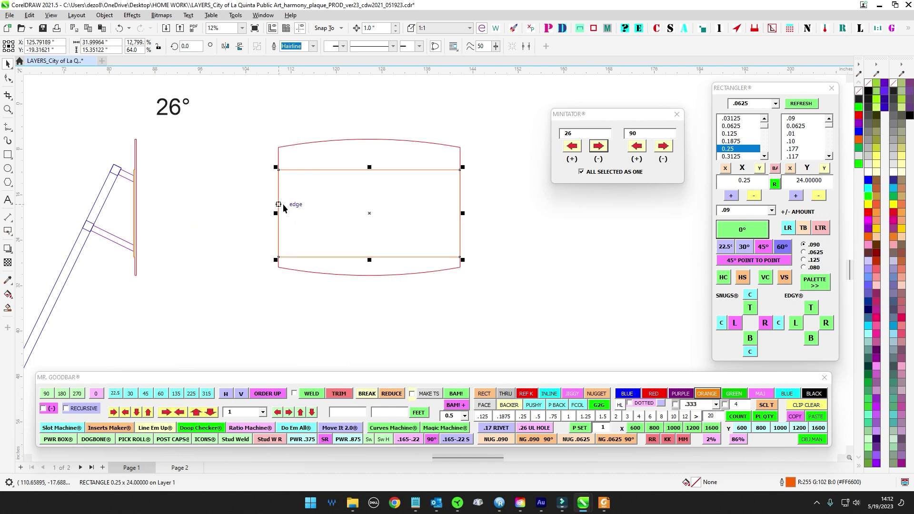
{"action": "left_click", "coordinate": [229, 157]}
{"action": "left_click_drag", "start_coordinate": [230, 157], "coordinate": [506, 262]}
{"action": "left_click", "coordinate": [725, 168]}
{"action": "left_click", "coordinate": [825, 168]}
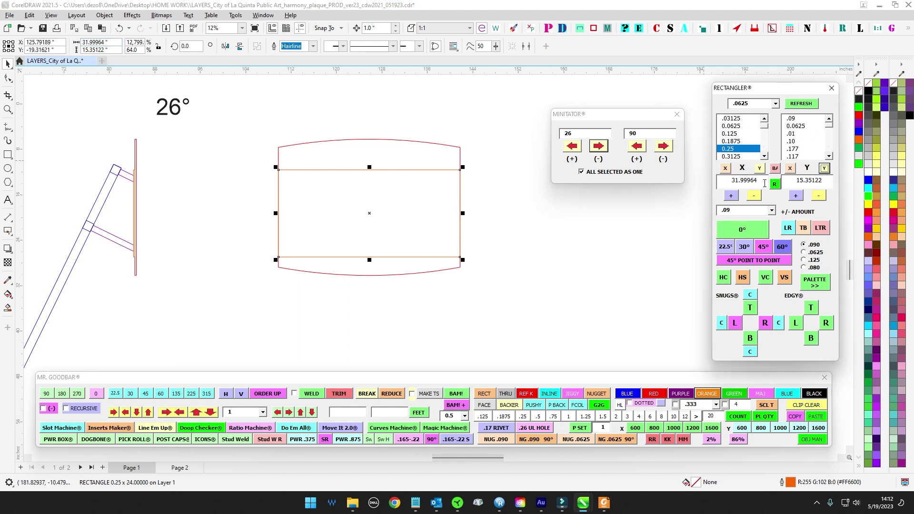
{"action": "left_click", "coordinate": [744, 170]}
{"action": "left_click", "coordinate": [744, 232]}
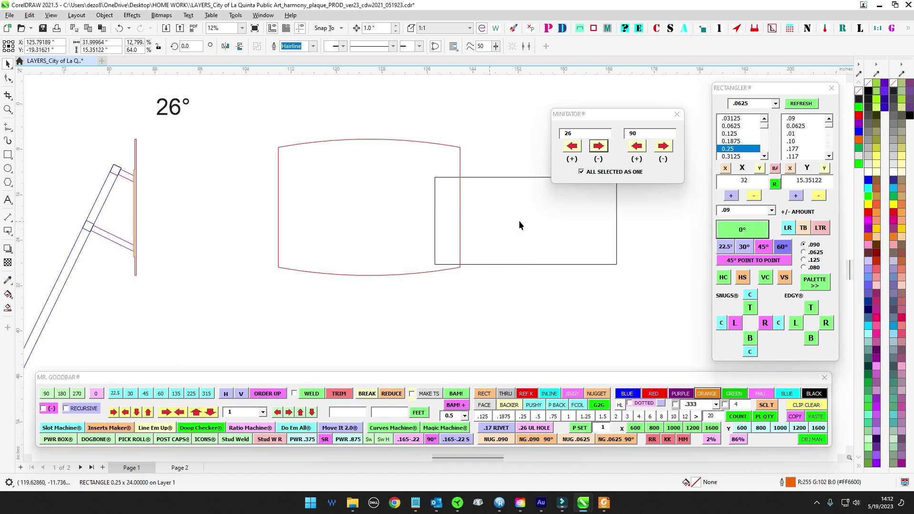
Centre the new 32-inch-wide rectangle horizontally and vertically on the plaque outline.
{"action": "left_click", "coordinate": [359, 170]}
{"action": "left_click_drag", "start_coordinate": [646, 290], "coordinate": [653, 279]}
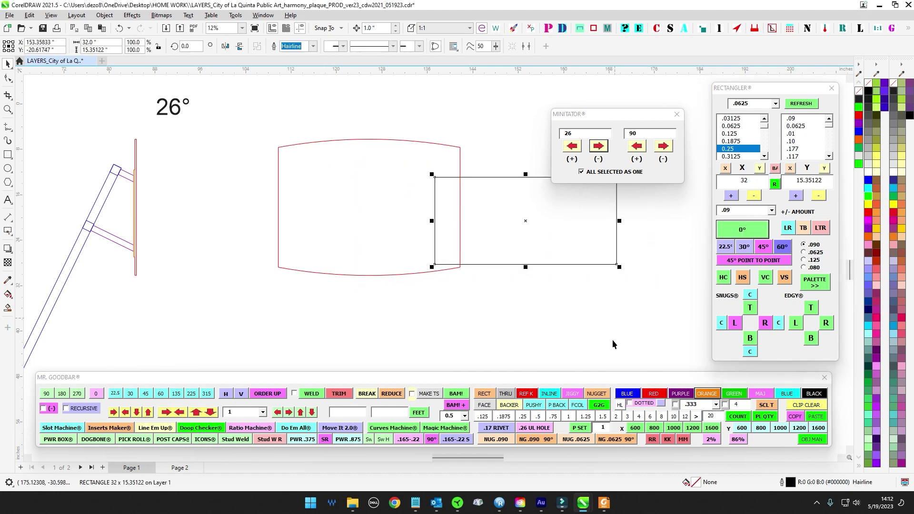
{"action": "left_click", "coordinate": [407, 141], "text": "shift"}
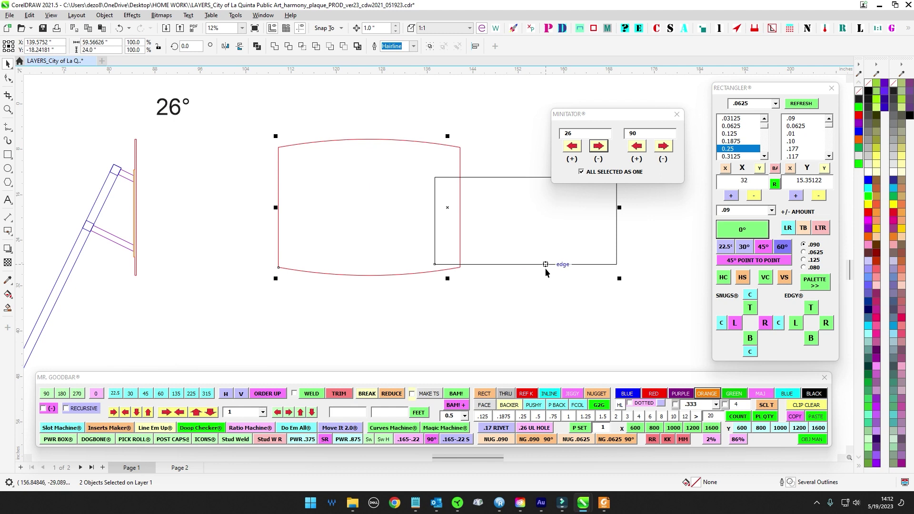
{"action": "key", "text": "c"}
{"action": "key", "text": "e"}
{"action": "left_click", "coordinate": [545, 282]}
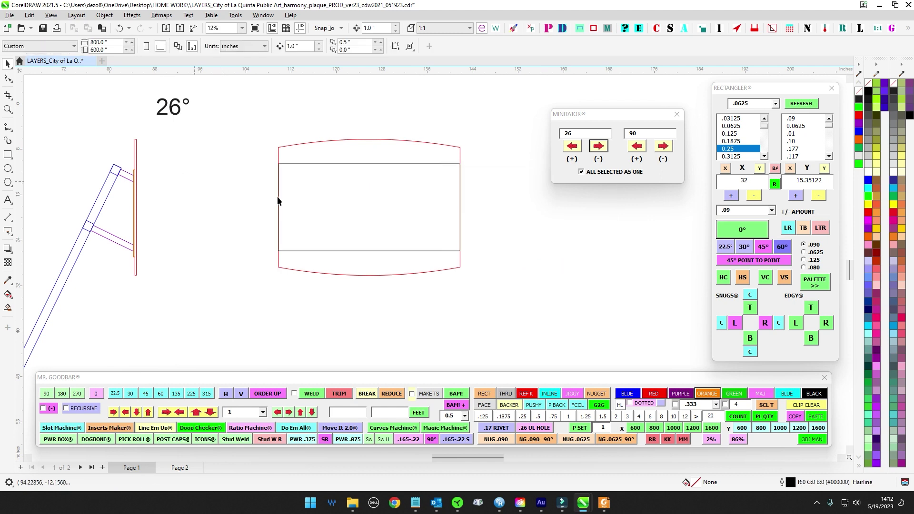
Align the rectangle's height position with the orange mounting bar in the side view and give it an orange outline.
{"action": "left_click", "coordinate": [316, 164]}
{"action": "scroll", "coordinate": [142, 172], "scroll_direction": "up", "scroll_amount": 2}
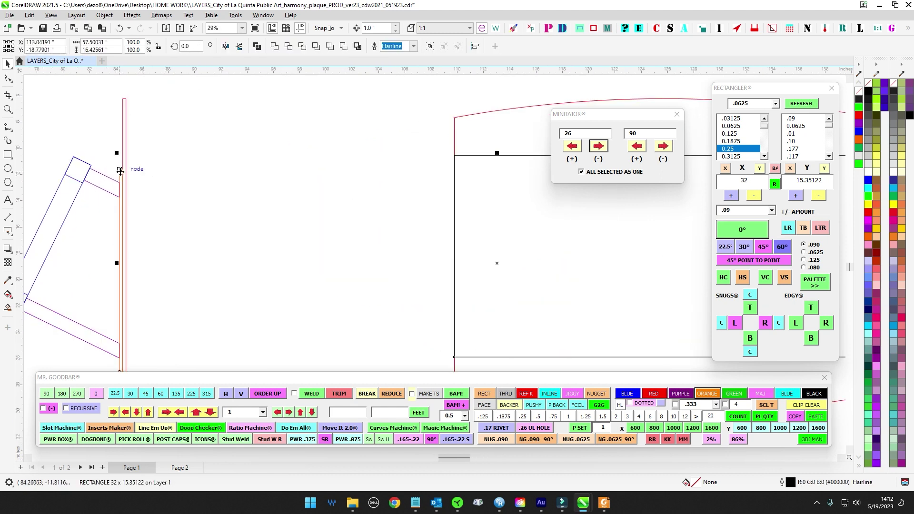
{"action": "left_click", "coordinate": [261, 194]}
{"action": "scroll", "coordinate": [267, 191], "scroll_direction": "down", "scroll_amount": 2}
{"action": "left_click_drag", "start_coordinate": [274, 168], "coordinate": [551, 267]}
{"action": "left_click", "coordinate": [708, 394]}
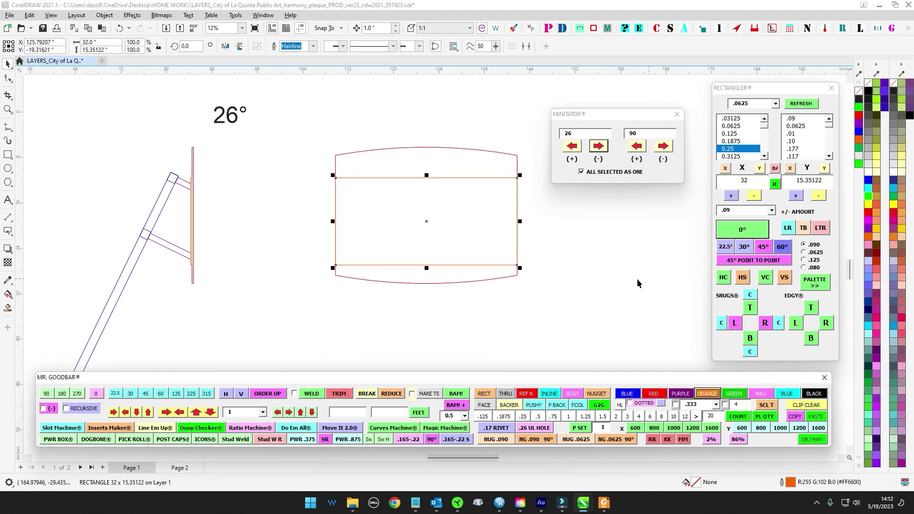
Recolour the outlines of the side-view mounting bar and its front-view rectangle purple.
{"action": "scroll", "coordinate": [143, 214], "scroll_direction": "up", "scroll_amount": 2}
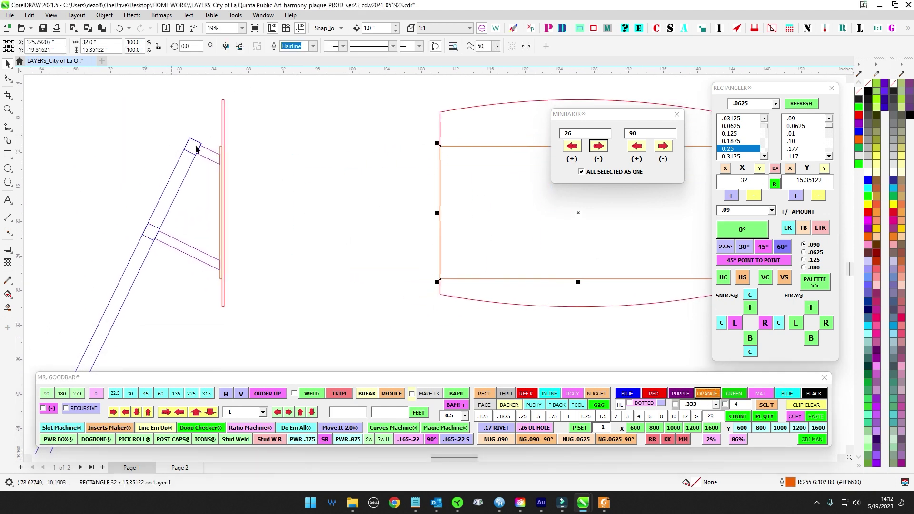
{"action": "left_click_drag", "start_coordinate": [206, 134], "coordinate": [250, 285]}
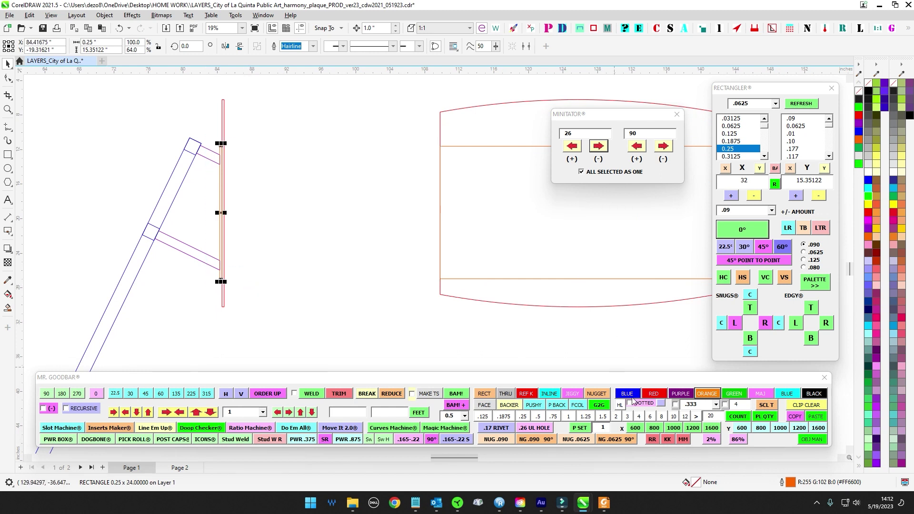
{"action": "left_click", "coordinate": [680, 395]}
{"action": "left_click_drag", "start_coordinate": [297, 173], "coordinate": [133, 182]}
{"action": "left_click_drag", "start_coordinate": [238, 147], "coordinate": [498, 270]}
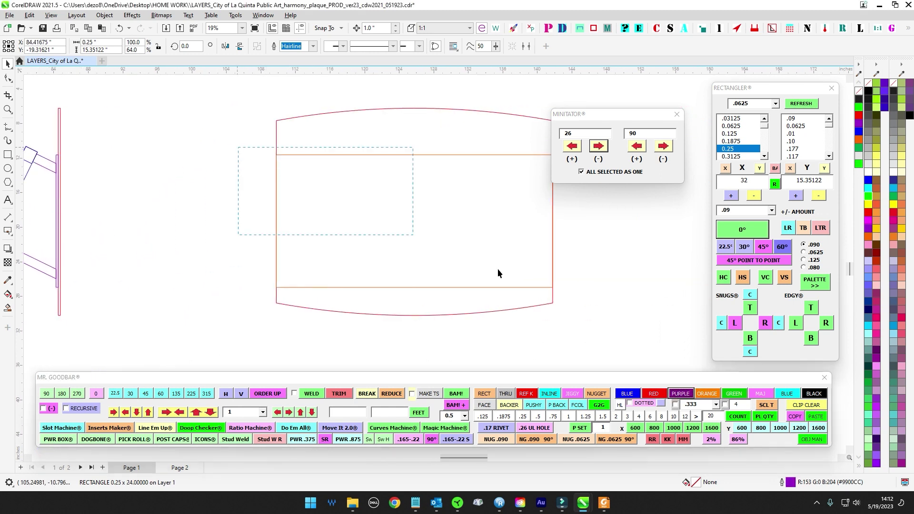
{"action": "left_click_drag", "start_coordinate": [614, 303], "coordinate": [614, 303]}
{"action": "left_click", "coordinate": [680, 395]}
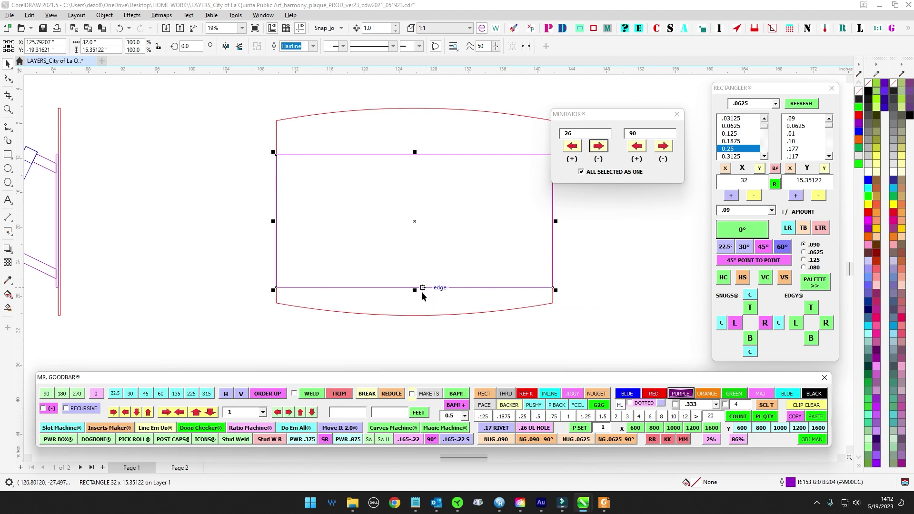
Measure the distance from the purple rectangle's lower edge to the plaque's lower edge with the Edgy tool.
{"action": "left_click", "coordinate": [475, 110], "text": "shift"}
{"action": "left_click", "coordinate": [639, 28]}
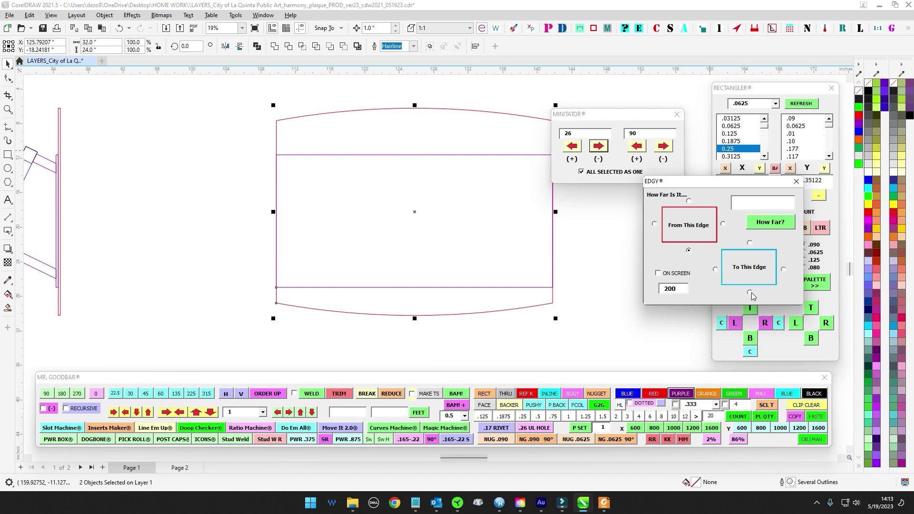
{"action": "left_click", "coordinate": [771, 224]}
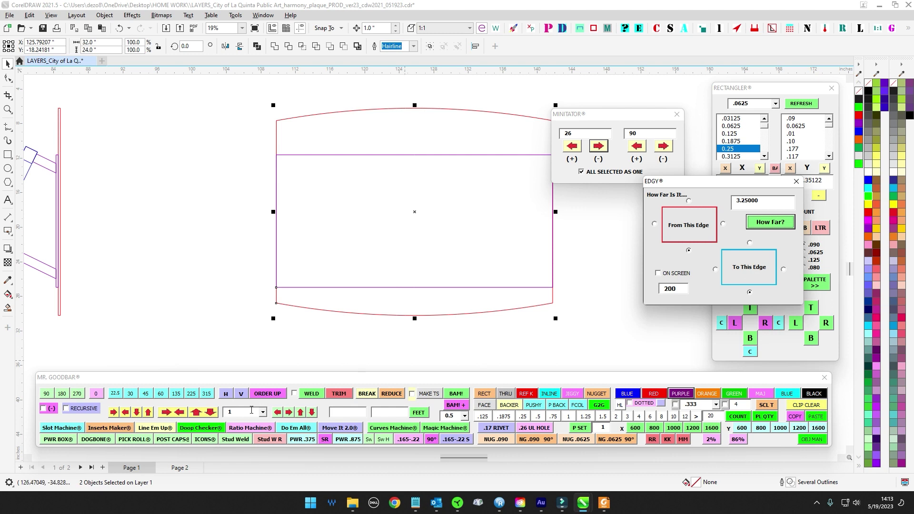
Inset the purple rectangle by 3 inches from each side edge of the plaque, making it 26 inches wide.
{"action": "left_click", "coordinate": [202, 412]}
{"action": "type", "text": "3"}
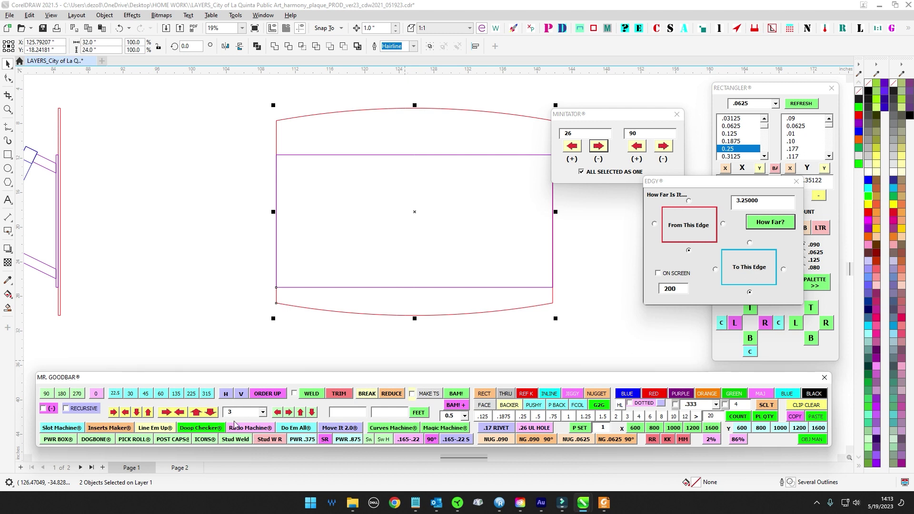
{"action": "left_click", "coordinate": [304, 165]}
{"action": "left_click", "coordinate": [302, 154]}
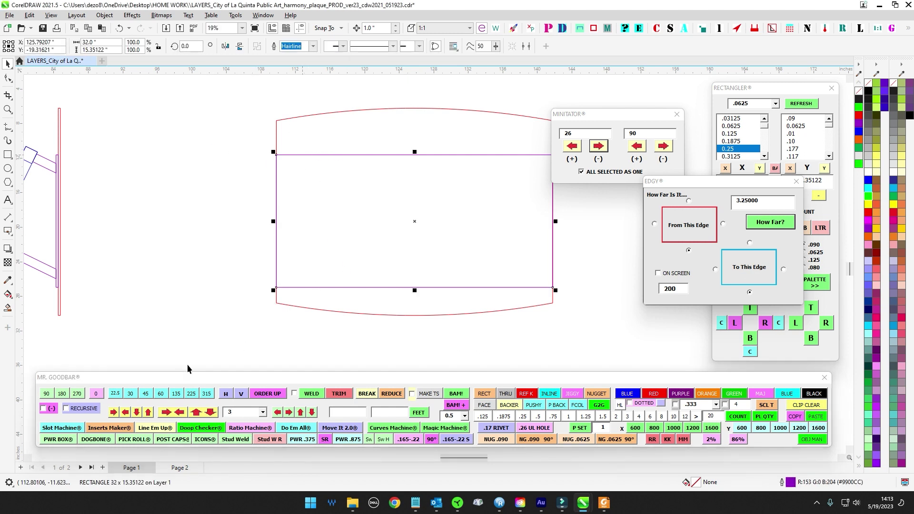
{"action": "left_click", "coordinate": [179, 413]}
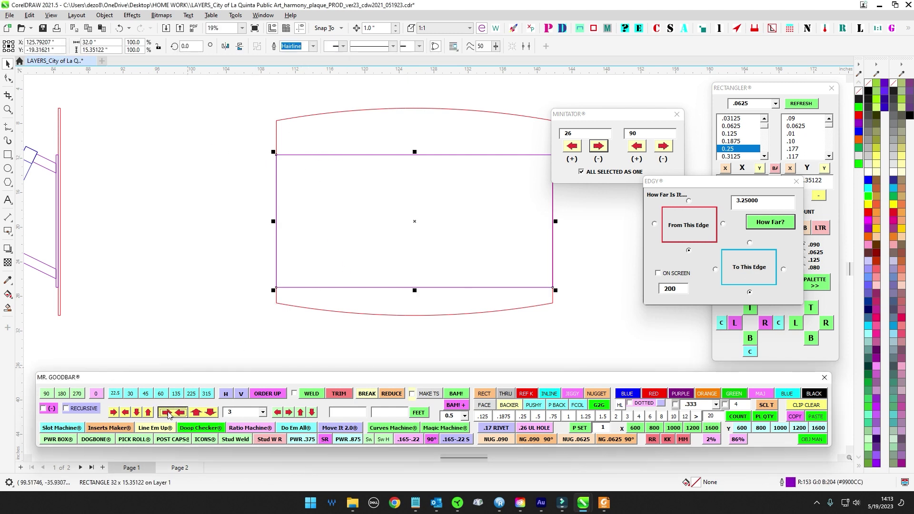
{"action": "scroll", "coordinate": [193, 178], "scroll_direction": "down", "scroll_amount": 2}
{"action": "left_click_drag", "start_coordinate": [235, 155], "coordinate": [480, 258]}
{"action": "scroll", "coordinate": [112, 169], "scroll_direction": "up", "scroll_amount": 2}
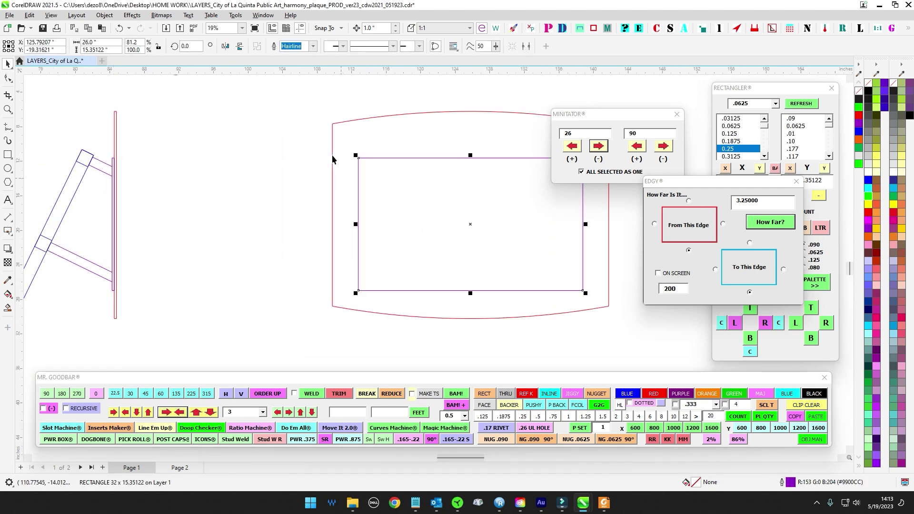
{"action": "scroll", "coordinate": [353, 205], "scroll_direction": "down", "scroll_amount": 1}
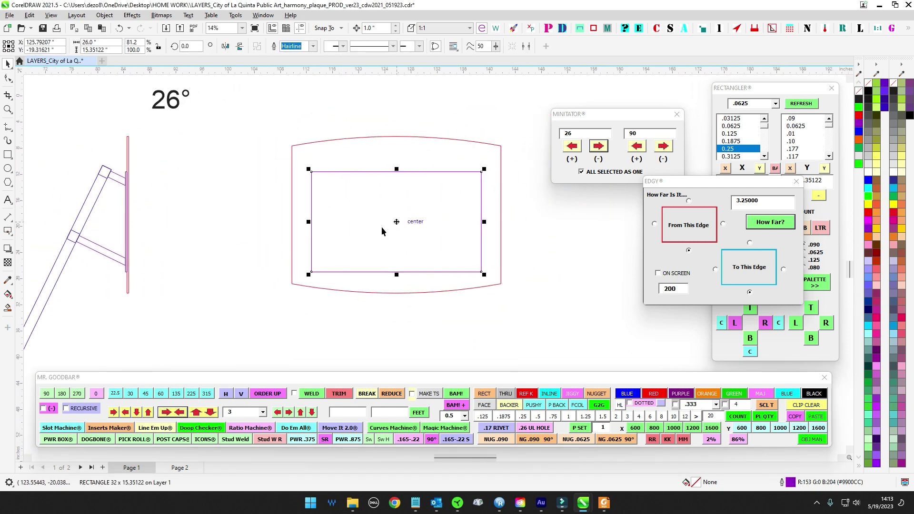
{"action": "scroll", "coordinate": [398, 288], "scroll_direction": "up", "scroll_amount": 1}
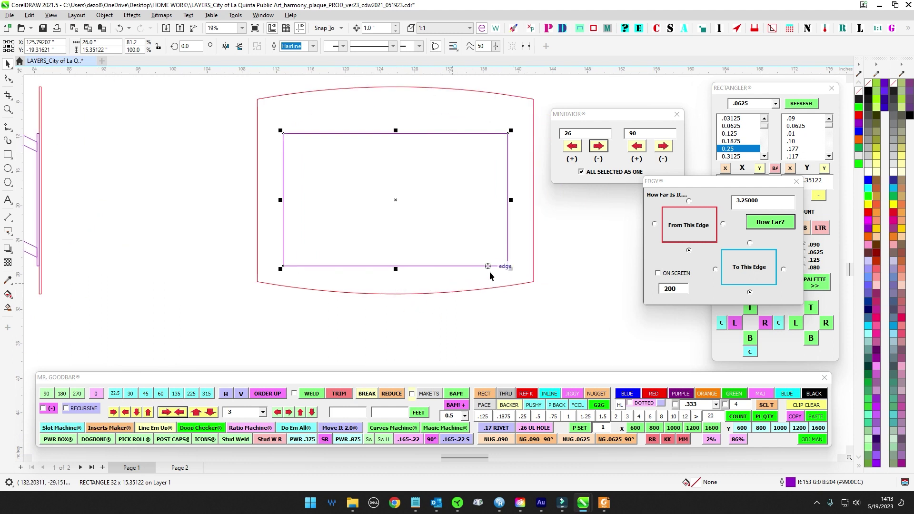
{"action": "scroll", "coordinate": [360, 327], "scroll_direction": "down", "scroll_amount": 2}
{"action": "scroll", "coordinate": [360, 327], "scroll_direction": "up", "scroll_amount": 2}
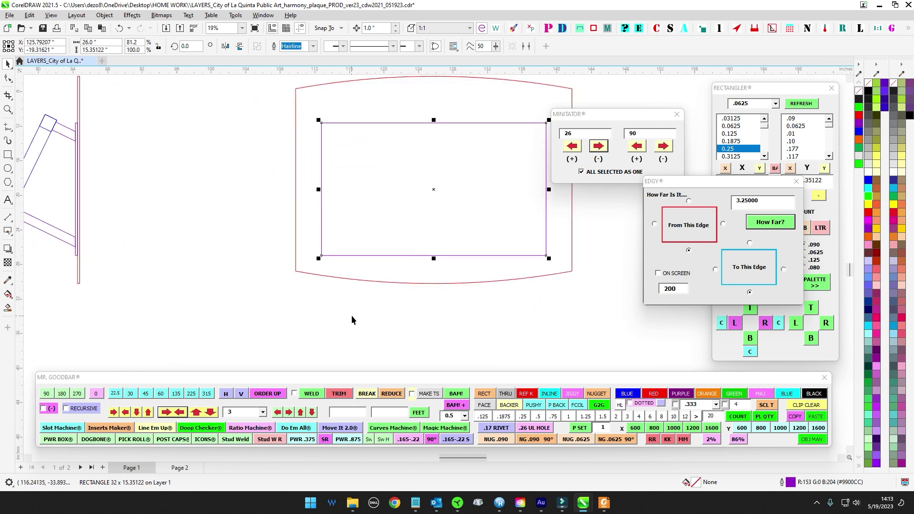
{"action": "left_click_drag", "start_coordinate": [523, 214], "coordinate": [504, 218]}
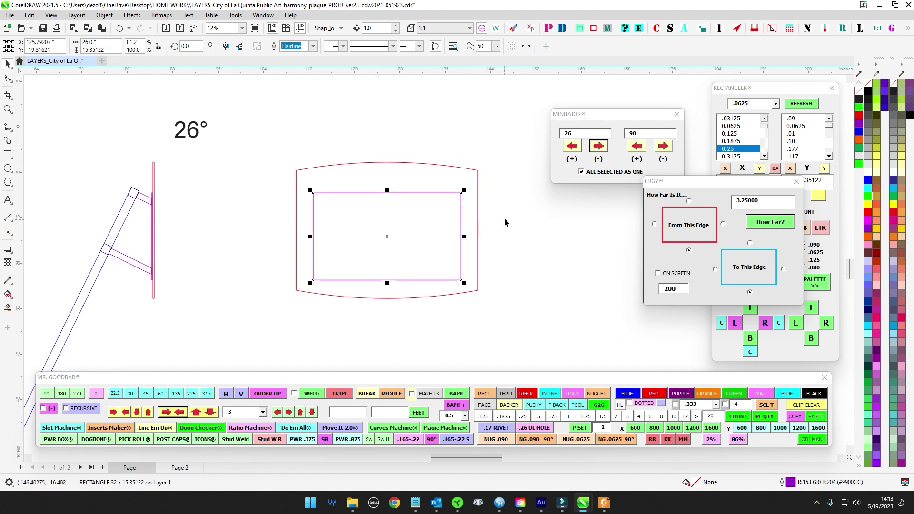
{"action": "left_click", "coordinate": [502, 217]}
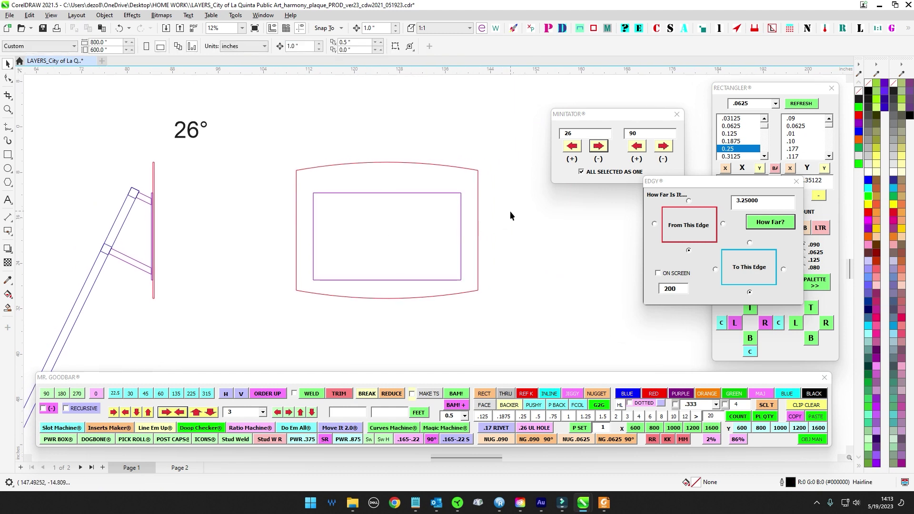
{"action": "scroll", "coordinate": [490, 200], "scroll_direction": "up", "scroll_amount": 1}
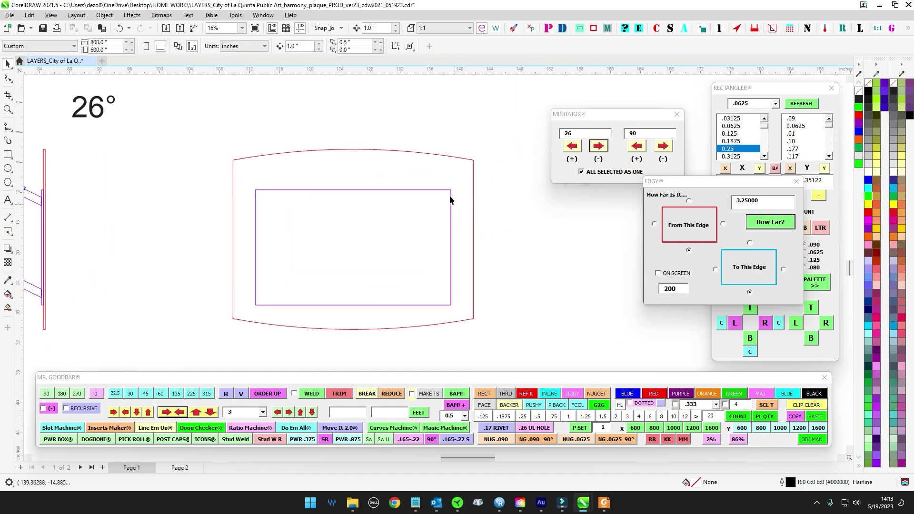
{"action": "left_click_drag", "start_coordinate": [398, 247], "coordinate": [444, 232]}
{"action": "scroll", "coordinate": [468, 230], "scroll_direction": "up", "scroll_amount": 1}
{"action": "scroll", "coordinate": [464, 227], "scroll_direction": "down", "scroll_amount": 1}
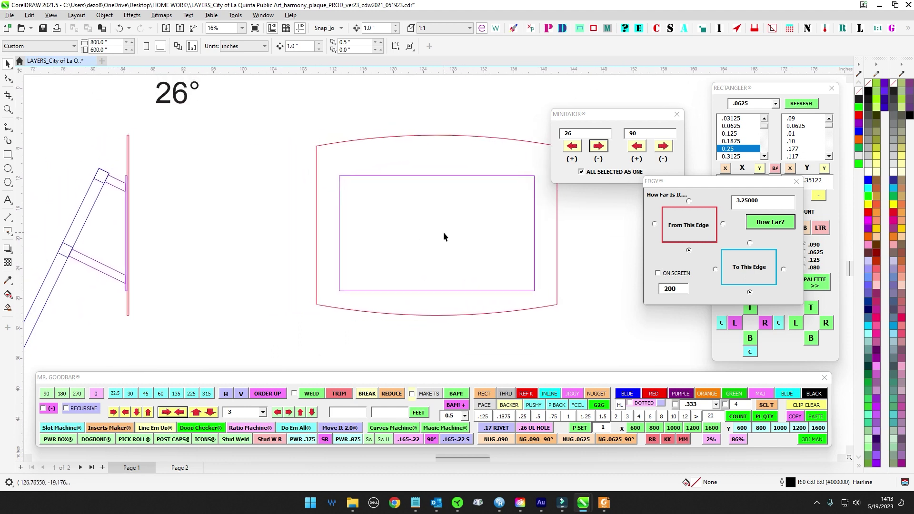
Examine where the upper arm meets the mounting plate in the side view and compare it with the plaque's front view.
{"action": "scroll", "coordinate": [135, 185], "scroll_direction": "up", "scroll_amount": 4}
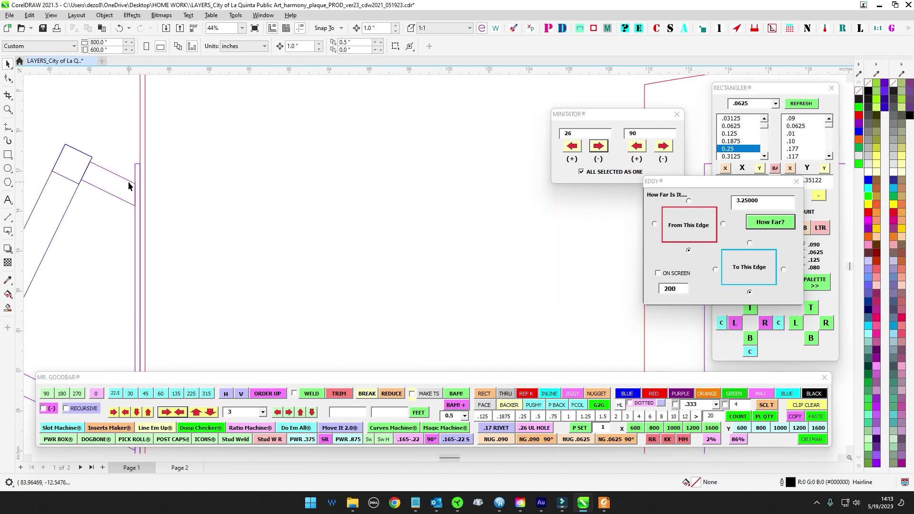
{"action": "left_click", "coordinate": [135, 188]}
{"action": "scroll", "coordinate": [135, 188], "scroll_direction": "up", "scroll_amount": 2}
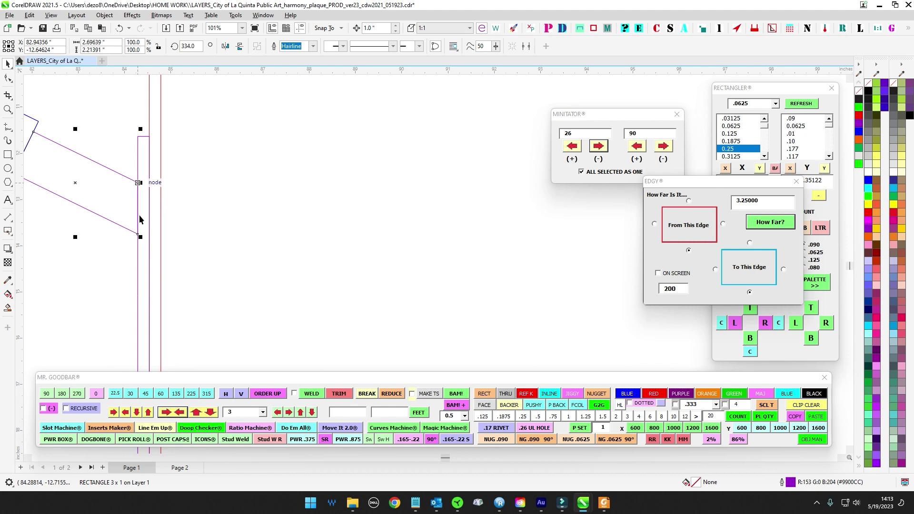
{"action": "scroll", "coordinate": [149, 197], "scroll_direction": "down", "scroll_amount": 3}
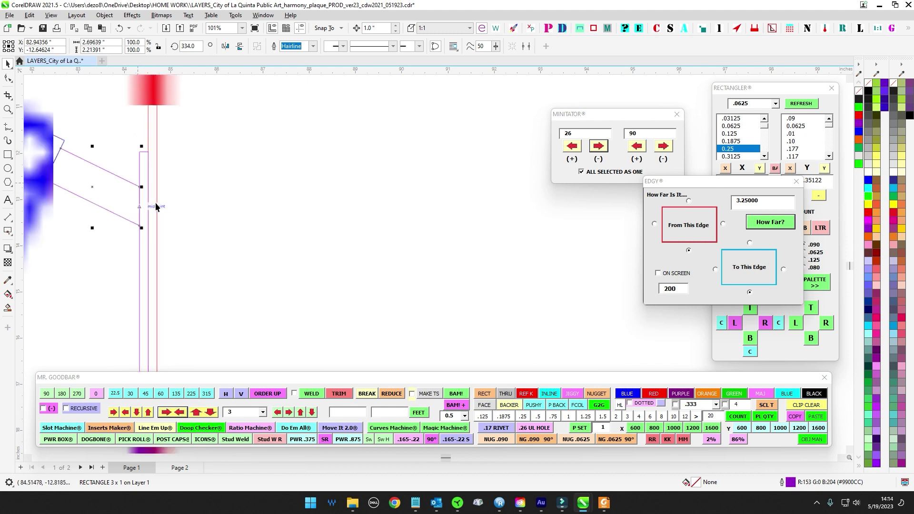
{"action": "left_click_drag", "start_coordinate": [196, 205], "coordinate": [185, 206]}
{"action": "left_click", "coordinate": [182, 206]}
{"action": "scroll", "coordinate": [135, 210], "scroll_direction": "down", "scroll_amount": 2}
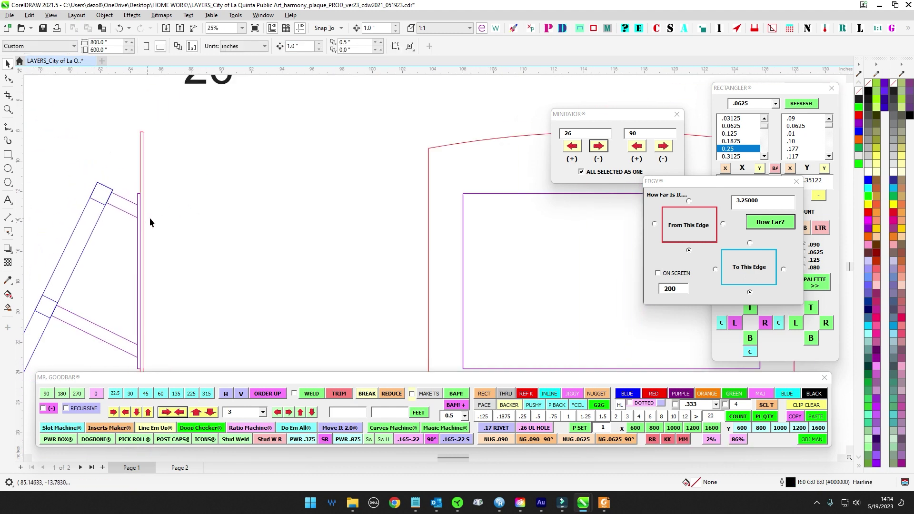
{"action": "scroll", "coordinate": [191, 219], "scroll_direction": "up", "scroll_amount": 1}
{"action": "left_click_drag", "start_coordinate": [407, 229], "coordinate": [362, 231]}
{"action": "left_click_drag", "start_coordinate": [506, 228], "coordinate": [393, 222]}
{"action": "scroll", "coordinate": [404, 237], "scroll_direction": "down", "scroll_amount": 1}
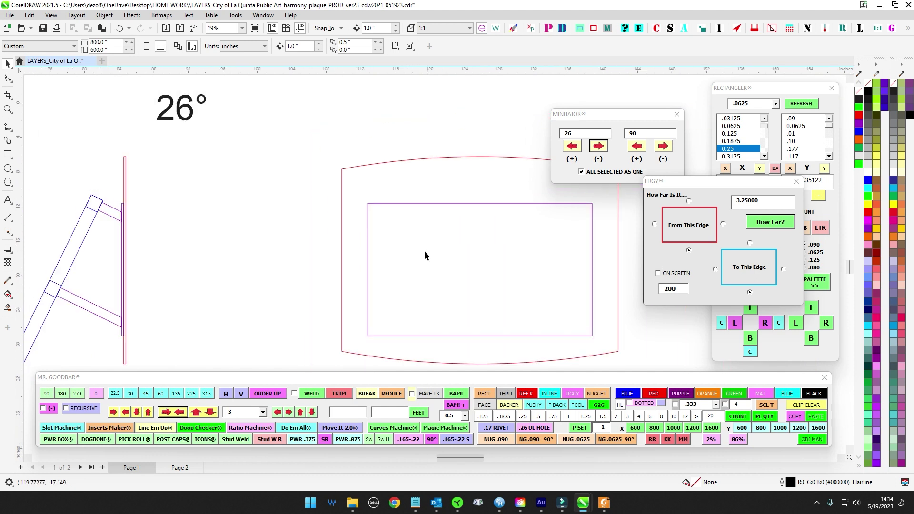
{"action": "left_click_drag", "start_coordinate": [86, 205], "coordinate": [207, 199]}
{"action": "scroll", "coordinate": [207, 199], "scroll_direction": "up", "scroll_amount": 5}
{"action": "left_click_drag", "start_coordinate": [282, 178], "coordinate": [107, 157]}
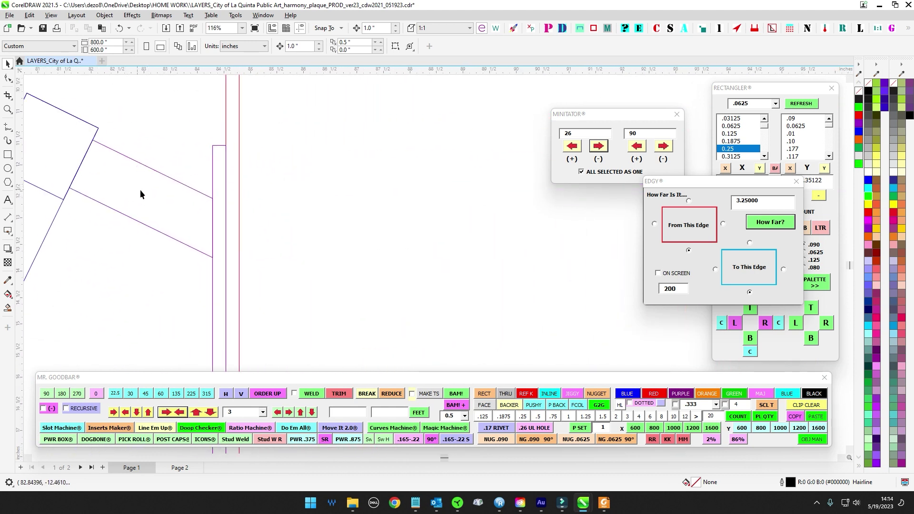
Place a copy of the upper angled arm in the empty space between the side view and the front view.
{"action": "left_click", "coordinate": [145, 167]}
{"action": "scroll", "coordinate": [143, 167], "scroll_direction": "down", "scroll_amount": 3}
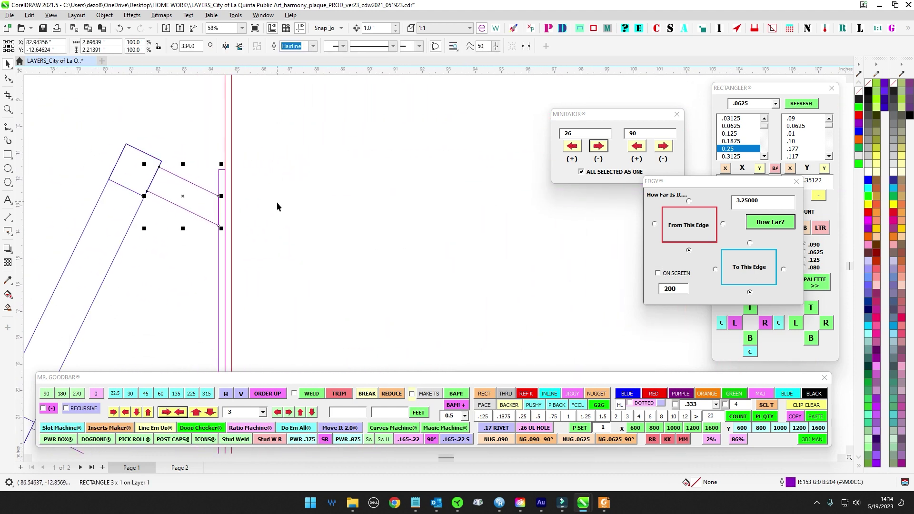
{"action": "scroll", "coordinate": [272, 216], "scroll_direction": "down", "scroll_amount": 1}
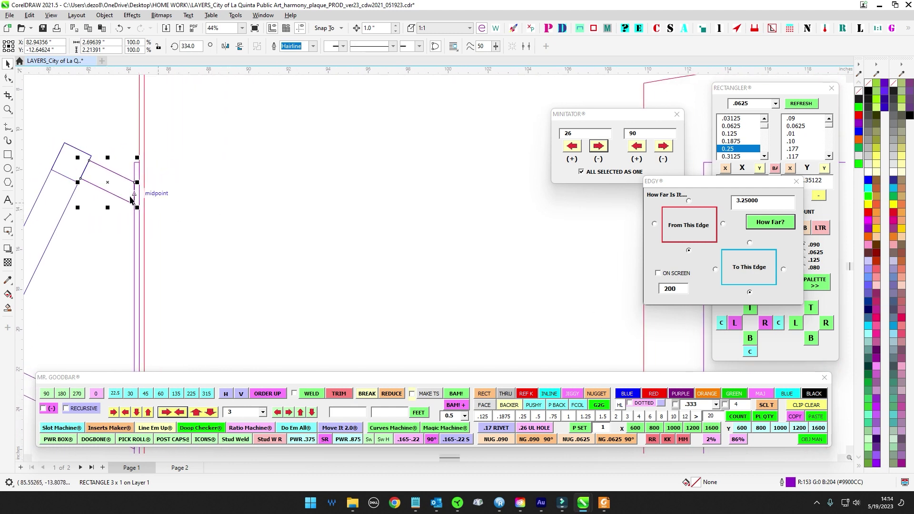
{"action": "left_click_drag", "start_coordinate": [118, 196], "coordinate": [269, 215]}
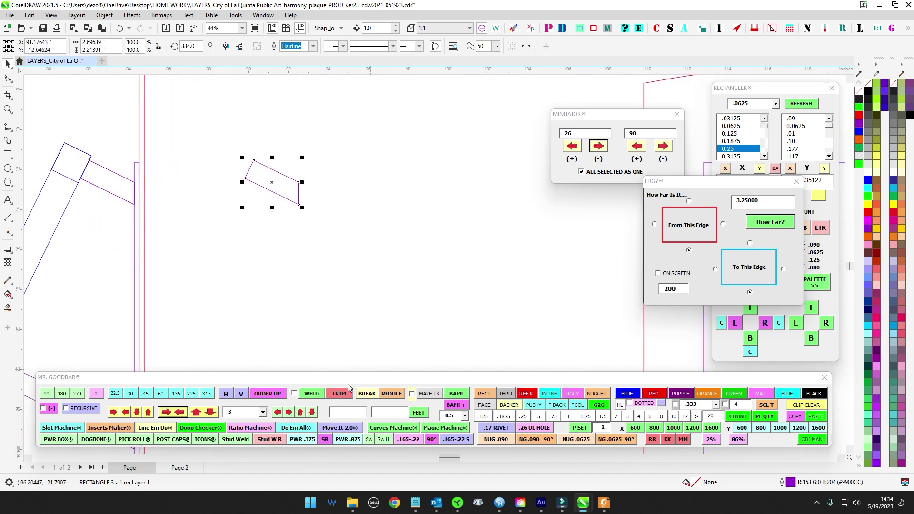
Break the copied arm into separate lines and delete everything except its vertical end edge.
{"action": "left_click", "coordinate": [370, 395]}
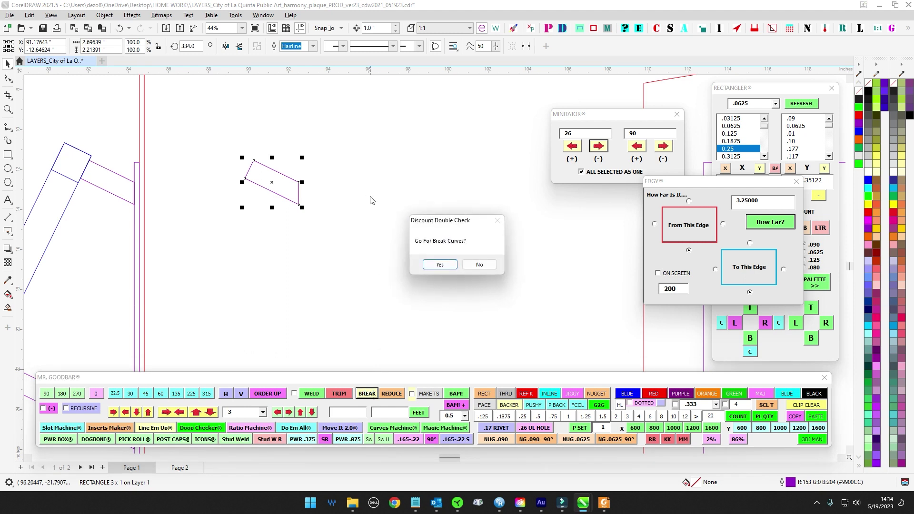
{"action": "left_click", "coordinate": [434, 265]}
{"action": "left_click_drag", "start_coordinate": [285, 273], "coordinate": [285, 274]}
{"action": "key", "text": "Right"}
{"action": "key", "text": "Right"}
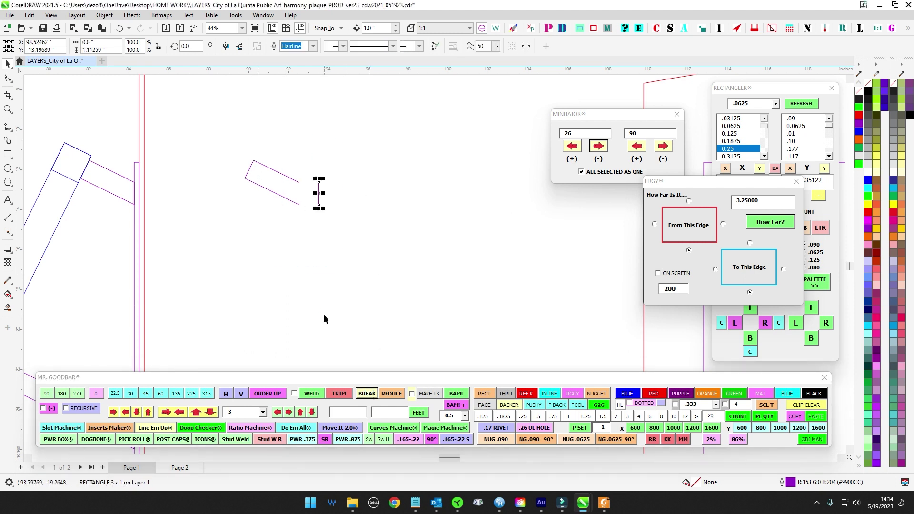
{"action": "left_click_drag", "start_coordinate": [216, 130], "coordinate": [221, 211]}
{"action": "key", "text": "Delete"}
{"action": "scroll", "coordinate": [305, 223], "scroll_direction": "down", "scroll_amount": 1}
Create a rectangle 1 inch wide using the height picked up from the arm's vertical end edge.
{"action": "left_click_drag", "start_coordinate": [230, 169], "coordinate": [353, 222]}
{"action": "left_click", "coordinate": [769, 89]}
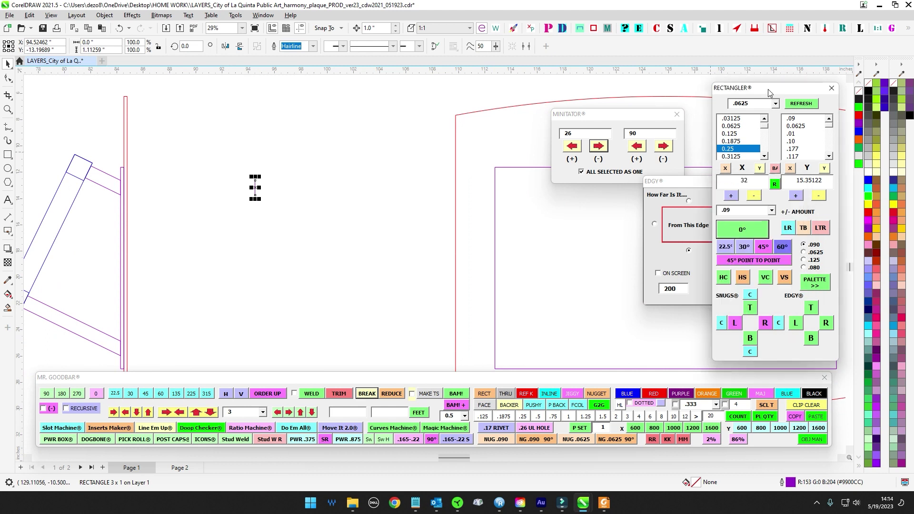
{"action": "left_click", "coordinate": [825, 168]}
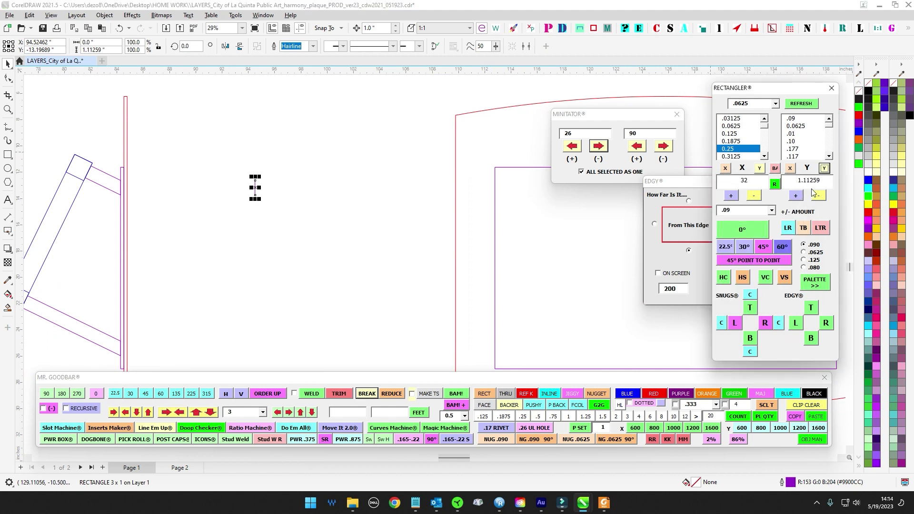
{"action": "double_click", "coordinate": [755, 184]}
{"action": "type", "text": "12"}
{"action": "key", "text": "BackSpace"}
{"action": "left_click", "coordinate": [760, 229]}
{"action": "left_click_drag", "start_coordinate": [414, 224], "coordinate": [482, 284]}
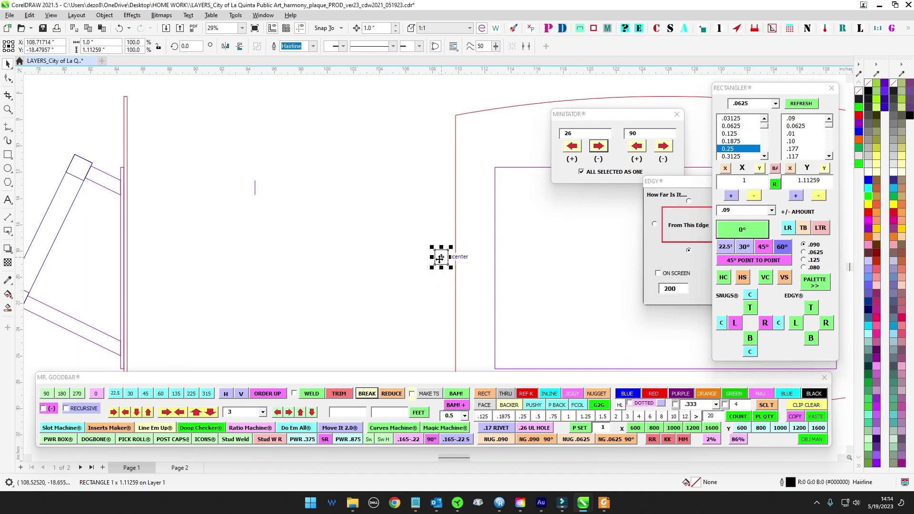
Snap the new rectangle against the end of the upper arm at the mounting plate in the side view.
{"action": "left_click_drag", "start_coordinate": [441, 257], "coordinate": [149, 190]}
{"action": "scroll", "coordinate": [143, 184], "scroll_direction": "up", "scroll_amount": 5}
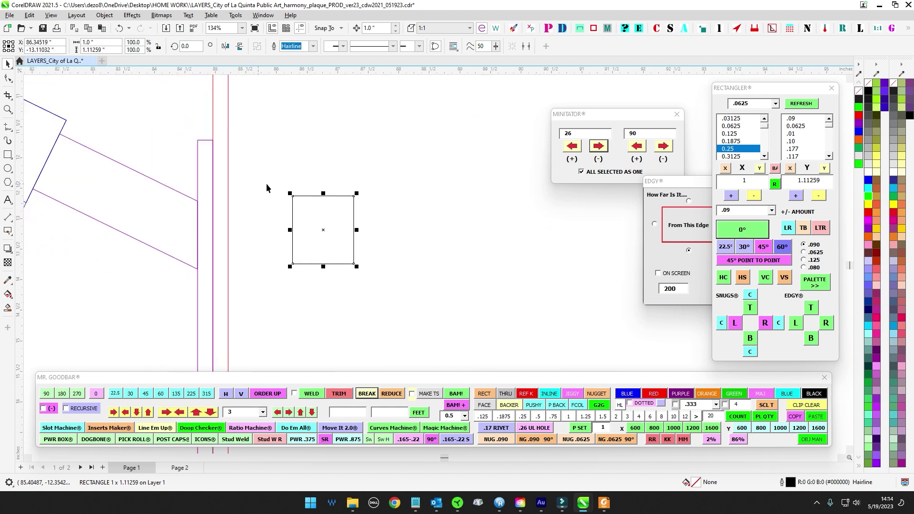
{"action": "left_click_drag", "start_coordinate": [292, 230], "coordinate": [199, 238]}
{"action": "scroll", "coordinate": [205, 229], "scroll_direction": "down", "scroll_amount": 6}
Center the small rectangle horizontally on the front view's mounting plate, keeping its height from the side view.
{"action": "scroll", "coordinate": [362, 219], "scroll_direction": "down", "scroll_amount": 1}
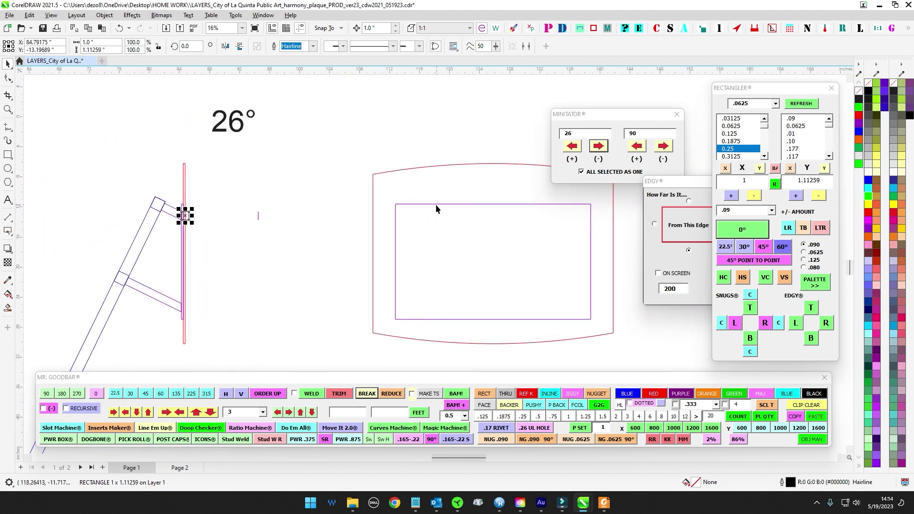
{"action": "left_click", "coordinate": [436, 205], "text": "shift"}
{"action": "key", "text": "c"}
{"action": "left_click", "coordinate": [497, 216]}
{"action": "left_click_drag", "start_coordinate": [514, 257], "coordinate": [395, 247]}
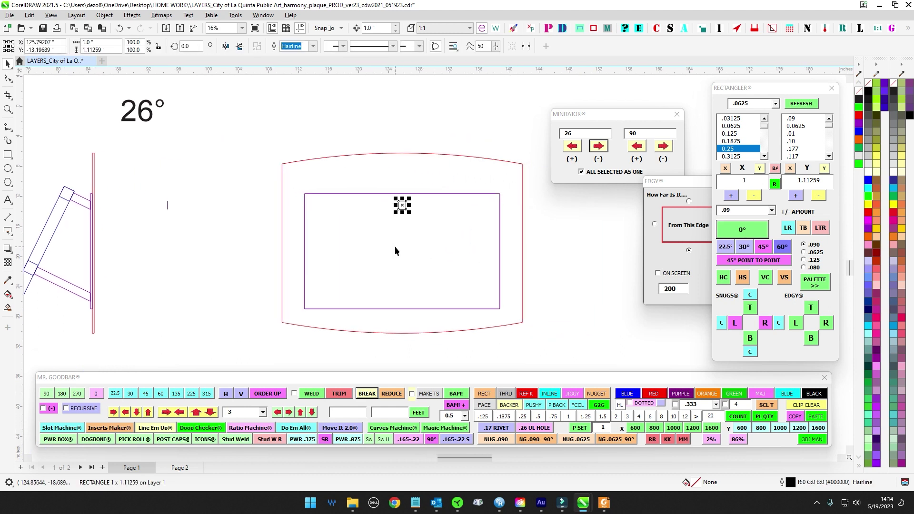
Duplicate the centered rectangle and shift the copy 9 inches to the left on the mounting plate.
{"action": "key", "text": "KP_Add"}
{"action": "key", "text": "Left"}
{"action": "key", "text": "Left"}
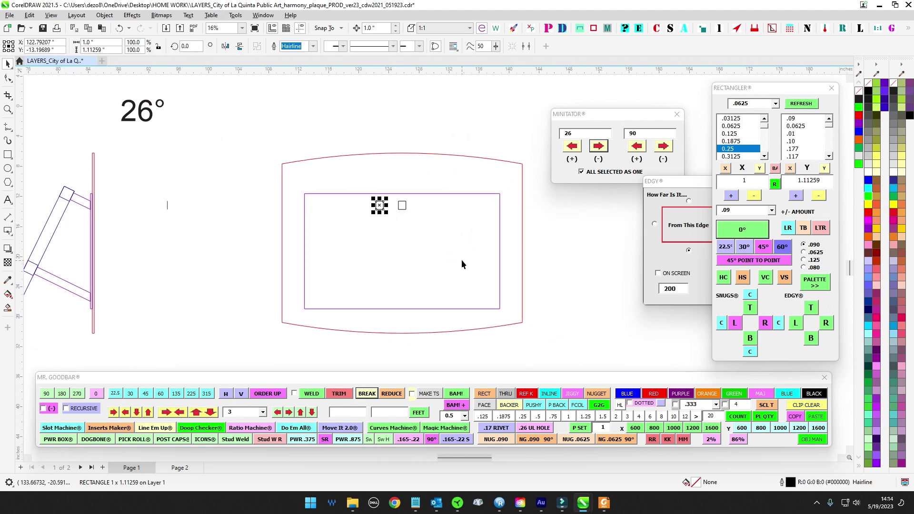
{"action": "key", "text": "Left"}
{"action": "key", "text": "Left"}
{"action": "key", "text": "Left"}
{"action": "key", "text": "Left"}
{"action": "key", "text": "Left"}
{"action": "key", "text": "Left"}
{"action": "key", "text": "Left"}
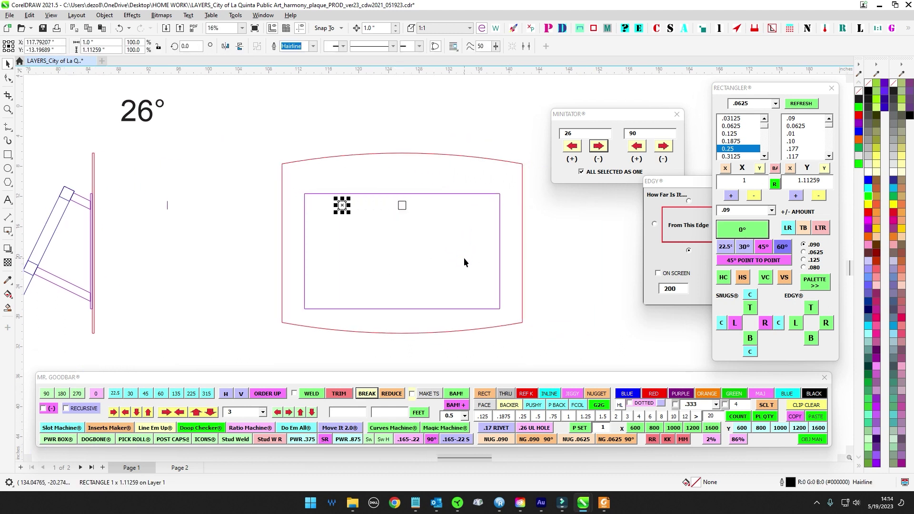
Duplicate the centered rectangle again and shift the copy 8 inches to the right on the mounting plate.
{"action": "left_click_drag", "start_coordinate": [375, 128], "coordinate": [453, 261]}
{"action": "scroll", "coordinate": [168, 249], "scroll_direction": "down", "scroll_amount": 1}
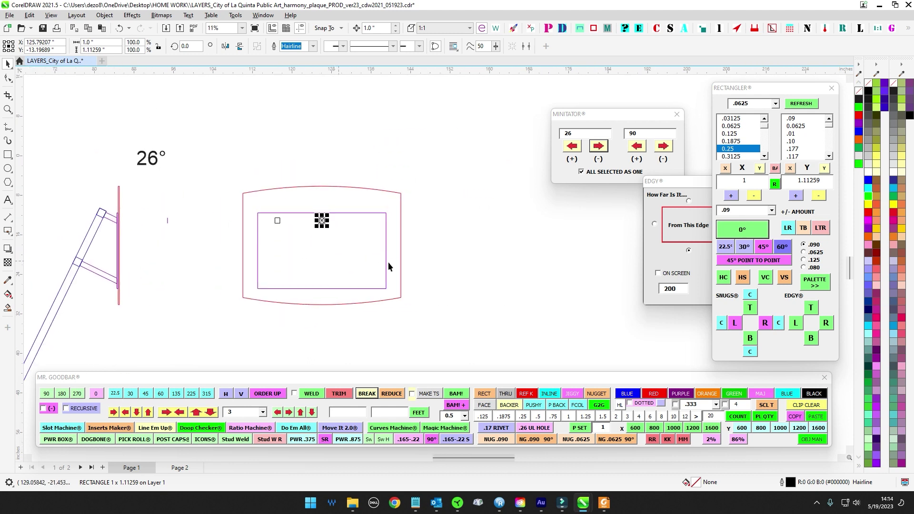
{"action": "key", "text": "Right"}
{"action": "key", "text": "Right"}
{"action": "key", "text": "Right"}
{"action": "key", "text": "Right"}
{"action": "key", "text": "Right"}
{"action": "key", "text": "Right"}
{"action": "key", "text": "Right"}
{"action": "left_click", "coordinate": [496, 262]}
{"action": "scroll", "coordinate": [433, 265], "scroll_direction": "down", "scroll_amount": 2}
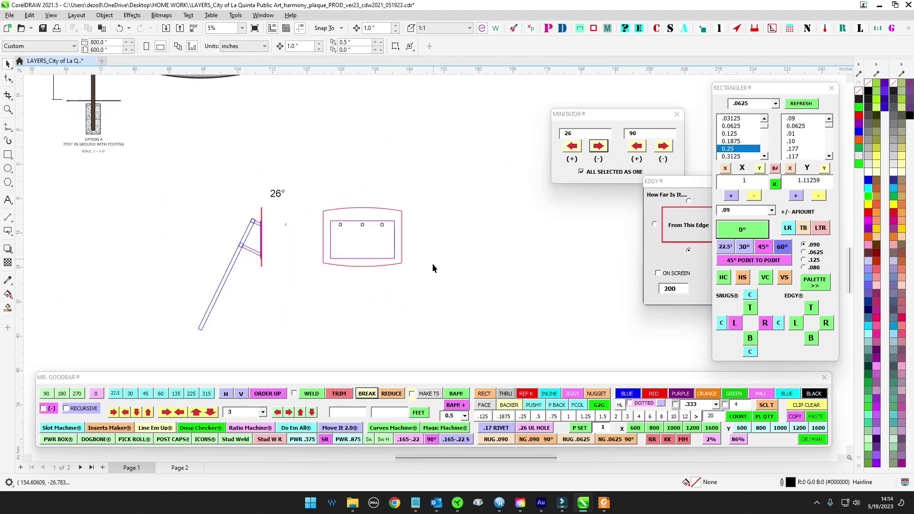
Examine on page 2 how the arms join the mounting plate and posts in the perspective drawing, and return to page 1.
{"action": "left_click", "coordinate": [179, 469]}
{"action": "scroll", "coordinate": [382, 258], "scroll_direction": "up", "scroll_amount": 4}
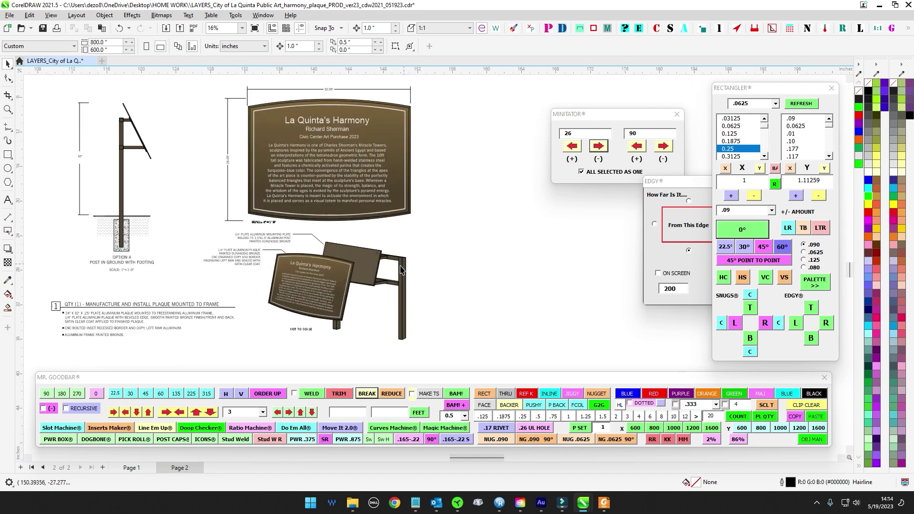
{"action": "scroll", "coordinate": [382, 257], "scroll_direction": "up", "scroll_amount": 2}
{"action": "scroll", "coordinate": [369, 252], "scroll_direction": "up", "scroll_amount": 2}
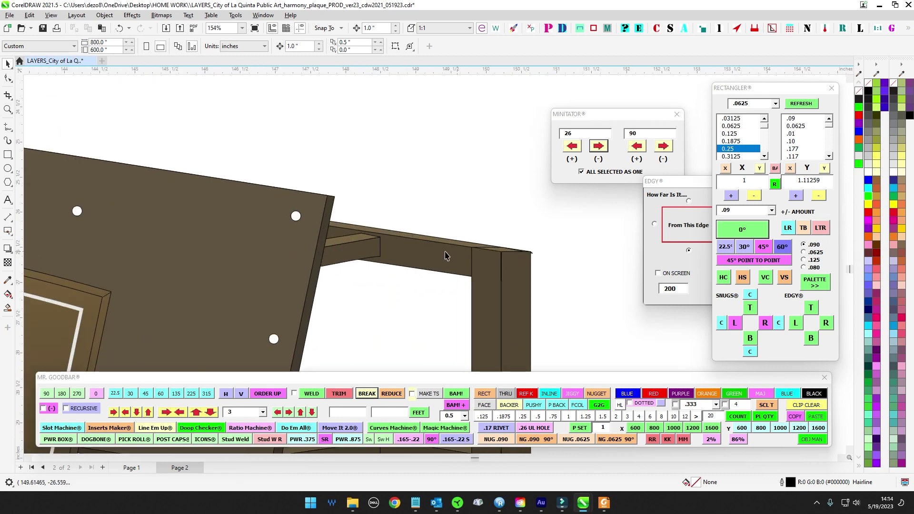
{"action": "scroll", "coordinate": [384, 247], "scroll_direction": "down", "scroll_amount": 1}
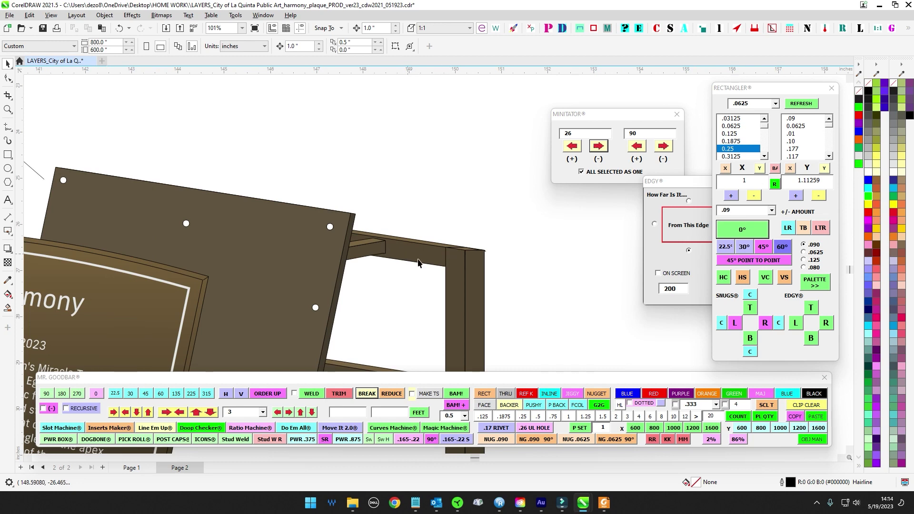
{"action": "scroll", "coordinate": [409, 253], "scroll_direction": "down", "scroll_amount": 1}
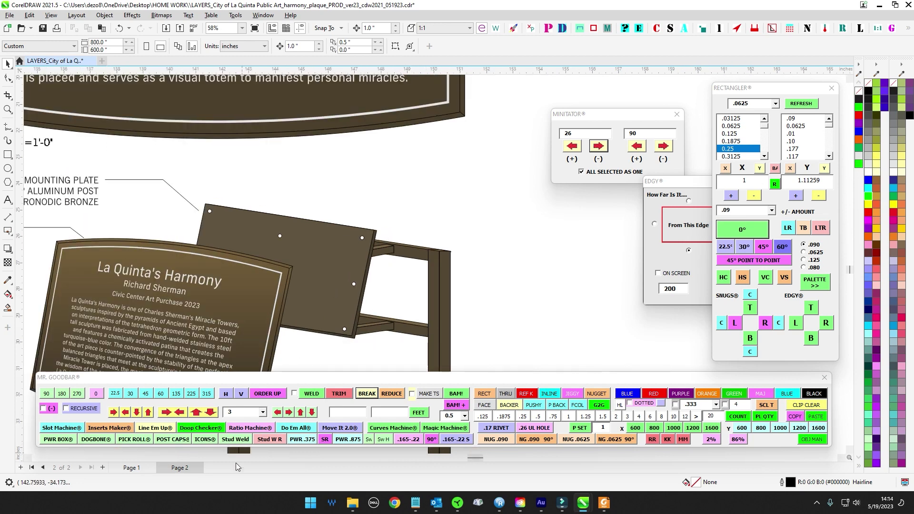
{"action": "left_click", "coordinate": [132, 468]}
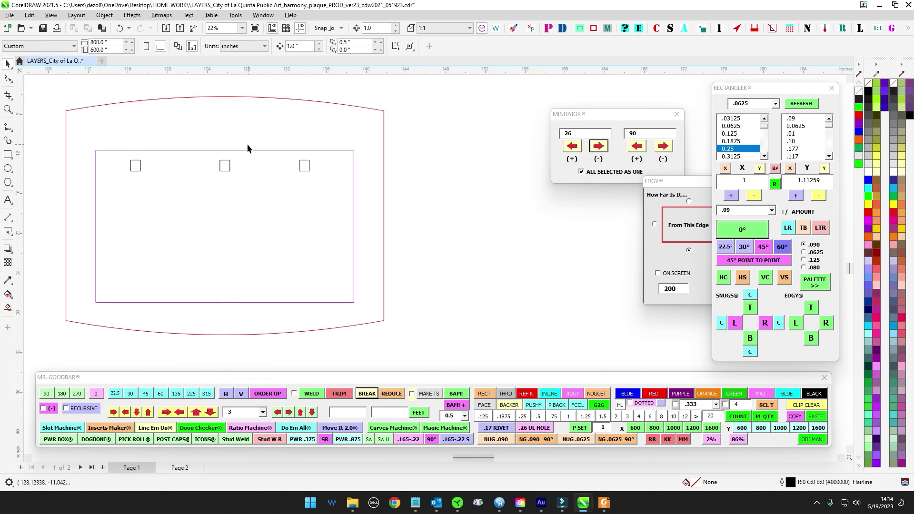
Move the right-hand rectangle 1 inch further right to match the left one's spacing, and delete the center rectangle.
{"action": "left_click", "coordinate": [135, 164]}
{"action": "scroll", "coordinate": [180, 147], "scroll_direction": "left", "scroll_amount": 2}
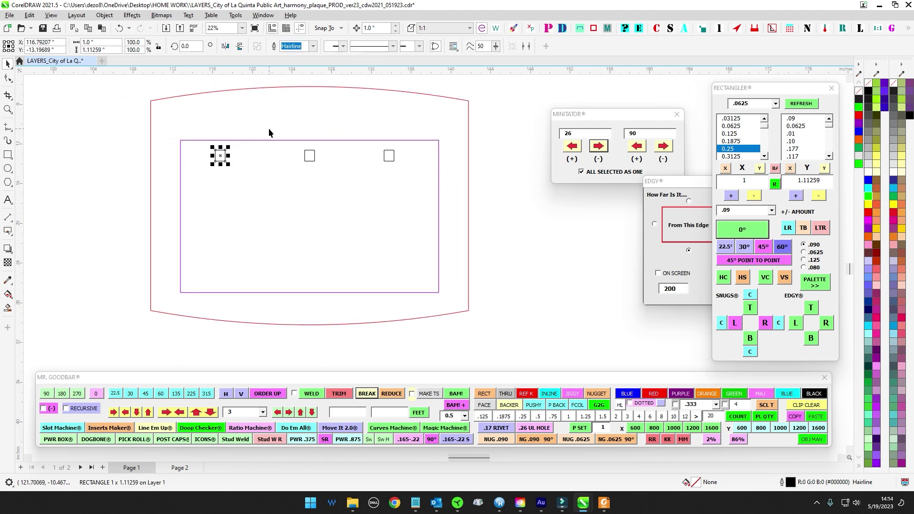
{"action": "left_click", "coordinate": [399, 156]}
{"action": "left_click_drag", "start_coordinate": [300, 119], "coordinate": [445, 199]}
{"action": "left_click_drag", "start_coordinate": [211, 131], "coordinate": [358, 213]}
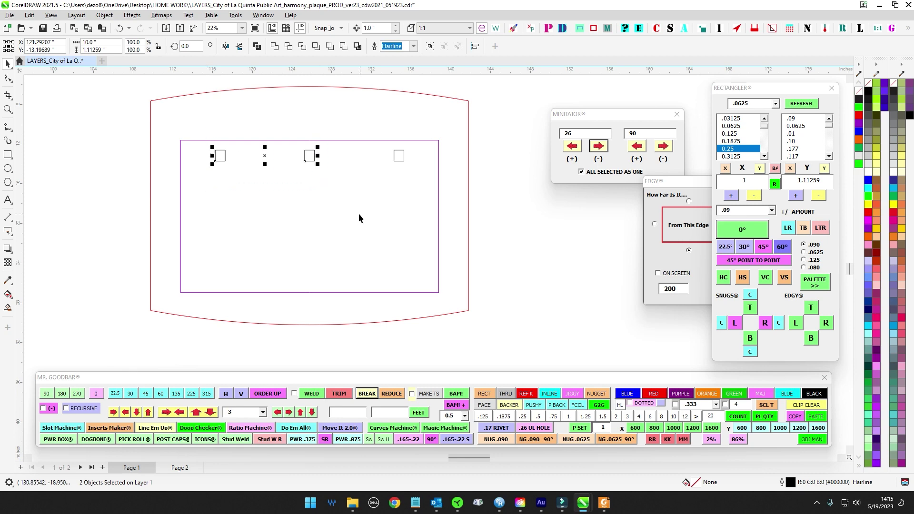
{"action": "key", "text": "Delete"}
Duplicate the two remaining rectangles and move the copies 4 inches down on the mounting plate.
{"action": "scroll", "coordinate": [271, 121], "scroll_direction": "down", "scroll_amount": 1}
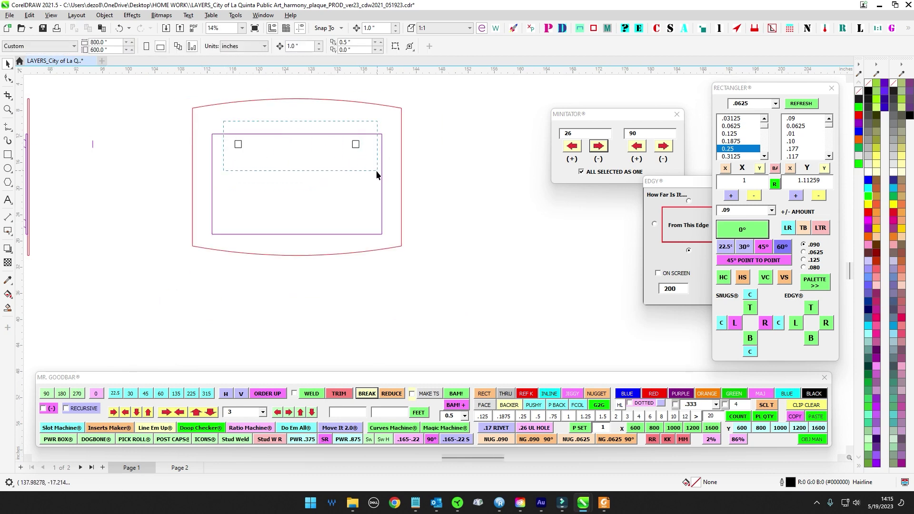
{"action": "left_click_drag", "start_coordinate": [376, 171], "coordinate": [378, 174]}
{"action": "scroll", "coordinate": [409, 193], "scroll_direction": "down", "scroll_amount": 3}
{"action": "scroll", "coordinate": [244, 200], "scroll_direction": "up", "scroll_amount": 4}
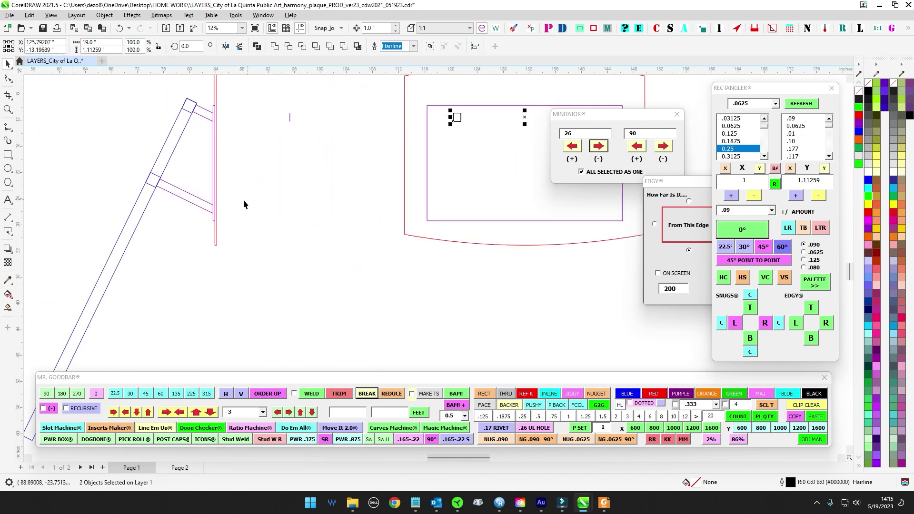
{"action": "scroll", "coordinate": [243, 204], "scroll_direction": "up", "scroll_amount": 5}
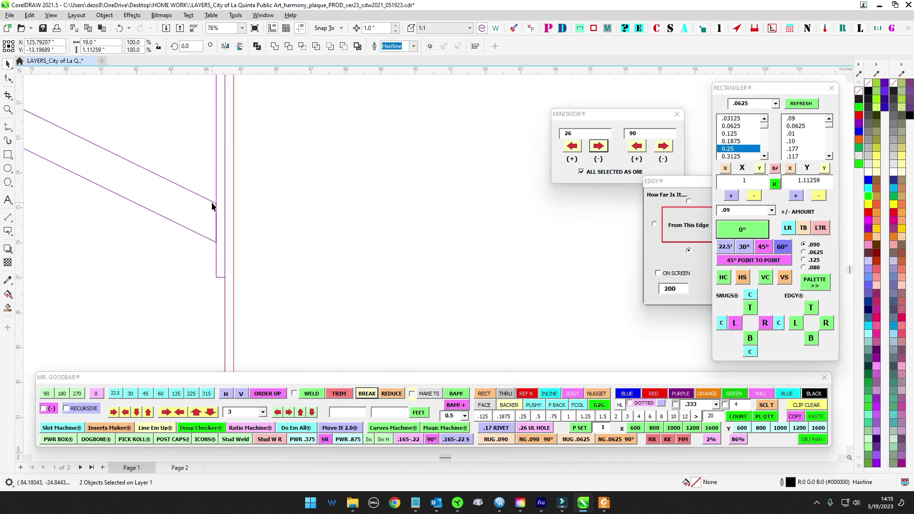
{"action": "scroll", "coordinate": [329, 214], "scroll_direction": "down", "scroll_amount": 5}
{"action": "key", "text": "Down"}
{"action": "key", "text": "Down"}
{"action": "key", "text": "Down"}
{"action": "key", "text": "Down"}
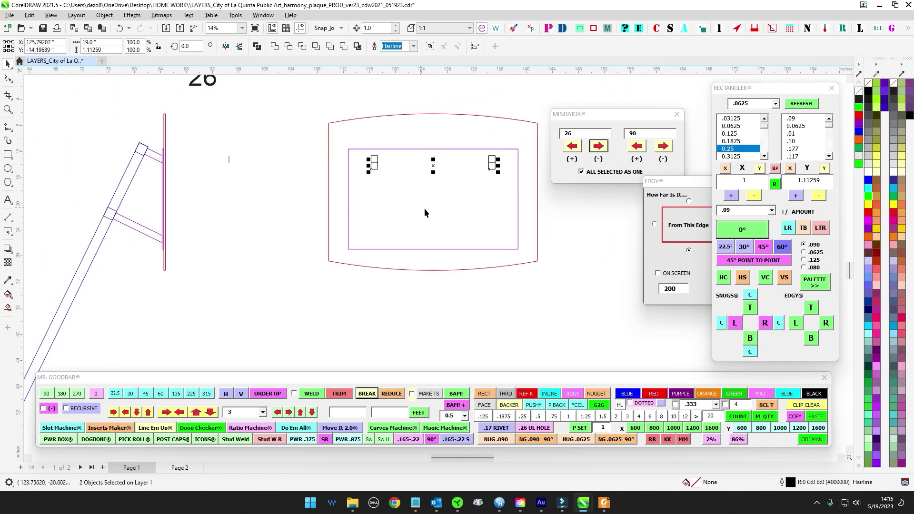
Move the lower left rectangle to the side view and snap its lower corner to the lower arm's bottom end corner.
{"action": "left_click", "coordinate": [373, 187]}
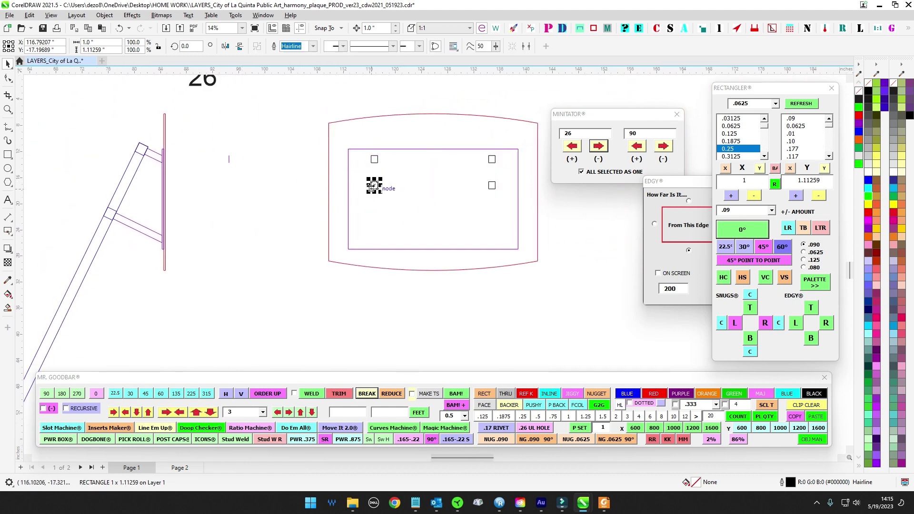
{"action": "left_click_drag", "start_coordinate": [372, 187], "coordinate": [164, 236]}
{"action": "scroll", "coordinate": [164, 236], "scroll_direction": "up", "scroll_amount": 6}
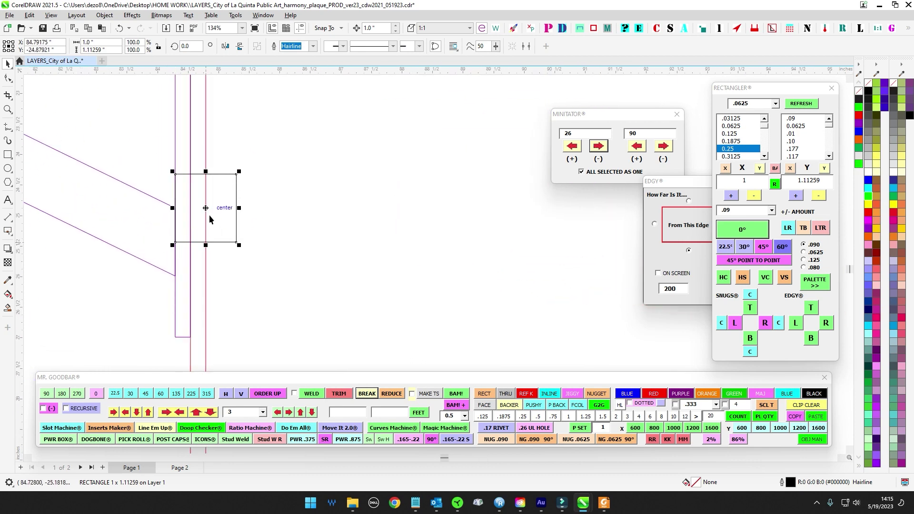
{"action": "left_click_drag", "start_coordinate": [206, 209], "coordinate": [283, 252]}
{"action": "left_click_drag", "start_coordinate": [252, 286], "coordinate": [175, 276]}
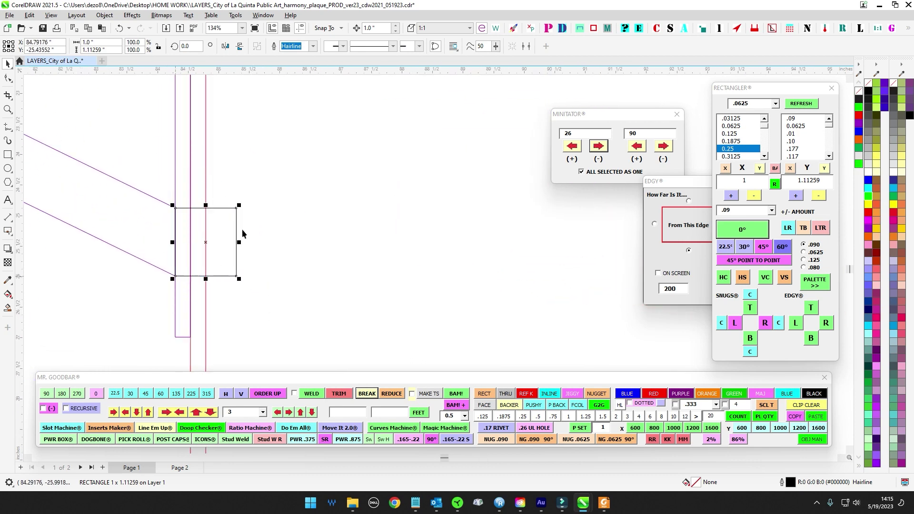
Duplicate the upper left rectangle and align the copy with the lower right rectangle to restore the mounting plate's lower left rectangle.
{"action": "scroll", "coordinate": [242, 230], "scroll_direction": "down", "scroll_amount": 6}
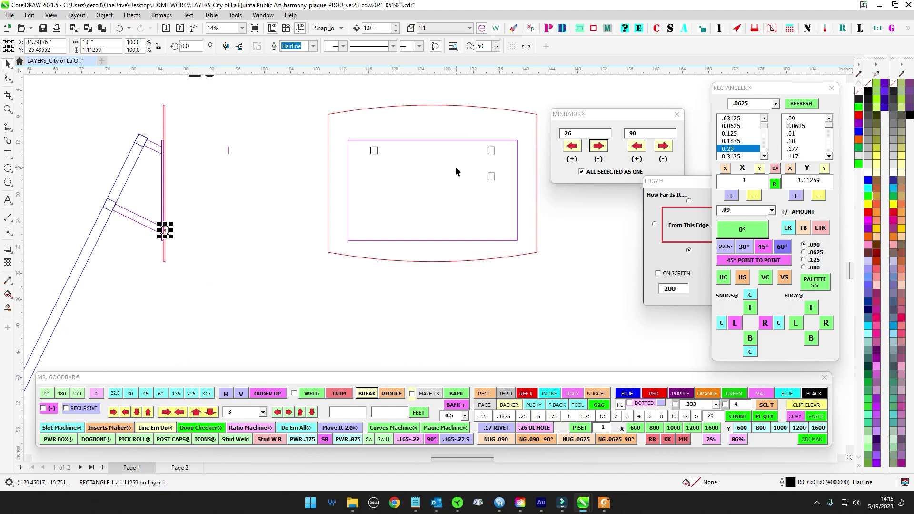
{"action": "left_click_drag", "start_coordinate": [367, 126], "coordinate": [395, 167]}
{"action": "key", "text": "KP_Add"}
{"action": "left_click", "coordinate": [491, 176], "text": "shift"}
{"action": "key", "text": "e"}
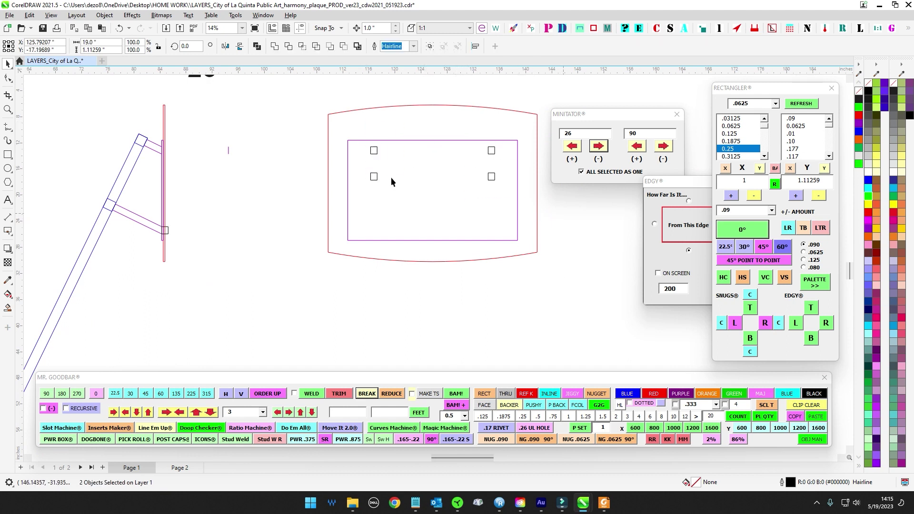
Duplicate the lower pair of front-view rectangles and align the copies vertically with the side-view rectangle at the lower arm's end.
{"action": "scroll", "coordinate": [180, 233], "scroll_direction": "up", "scroll_amount": 2}
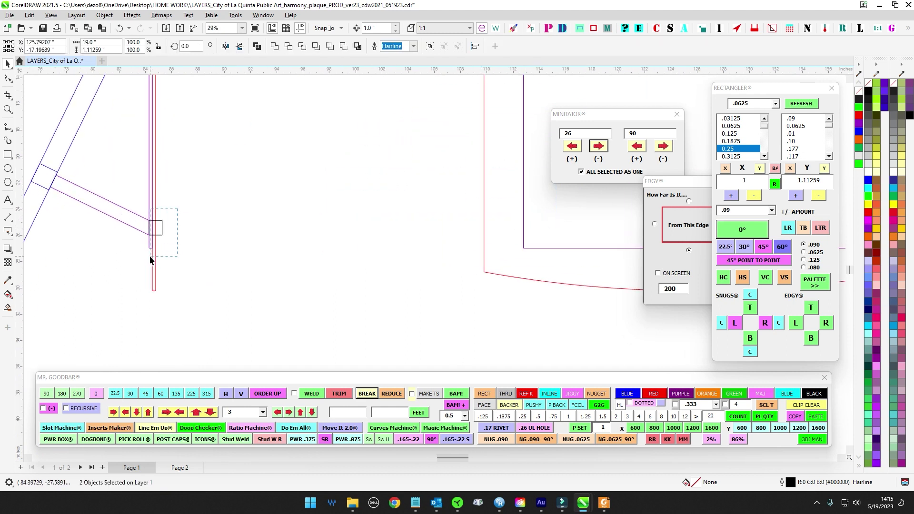
{"action": "left_click_drag", "start_coordinate": [150, 256], "coordinate": [150, 258]}
{"action": "scroll", "coordinate": [328, 278], "scroll_direction": "down", "scroll_amount": 2}
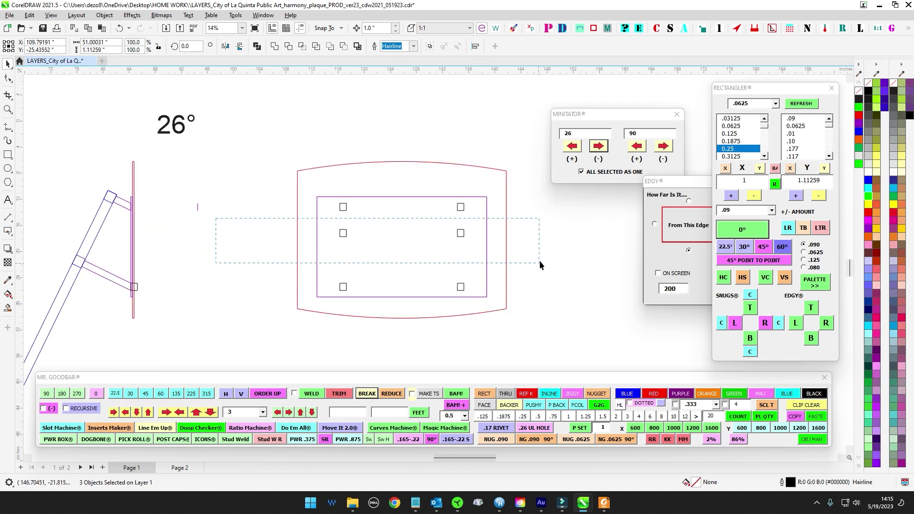
Delete the middle pair of rectangles on the mounting plate and the reference rectangle at the side view's lower arm.
{"action": "left_click_drag", "start_coordinate": [539, 261], "coordinate": [541, 258]}
{"action": "key", "text": "Delete"}
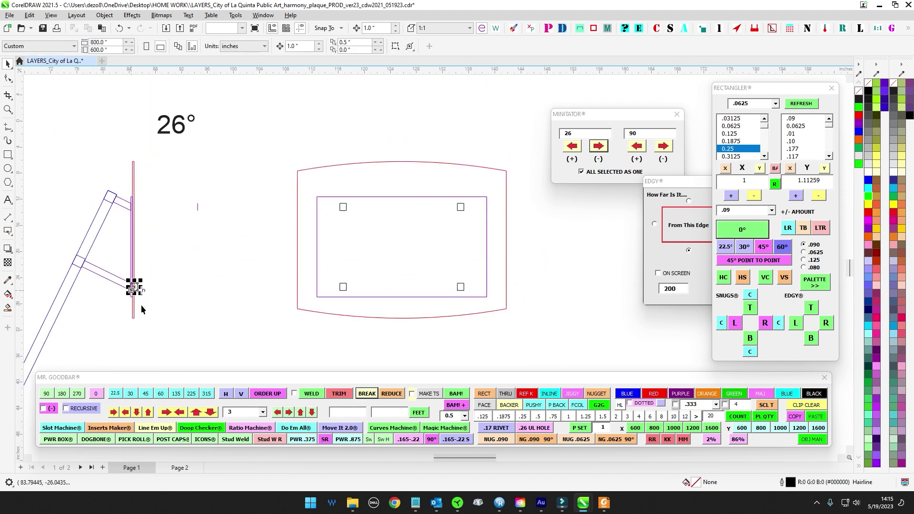
{"action": "left_click", "coordinate": [177, 305]}
Save the drawing and delete the short purple vertical line between the side view and the front view.
{"action": "scroll", "coordinate": [228, 226], "scroll_direction": "up", "scroll_amount": 1}
{"action": "scroll", "coordinate": [320, 164], "scroll_direction": "down", "scroll_amount": 3}
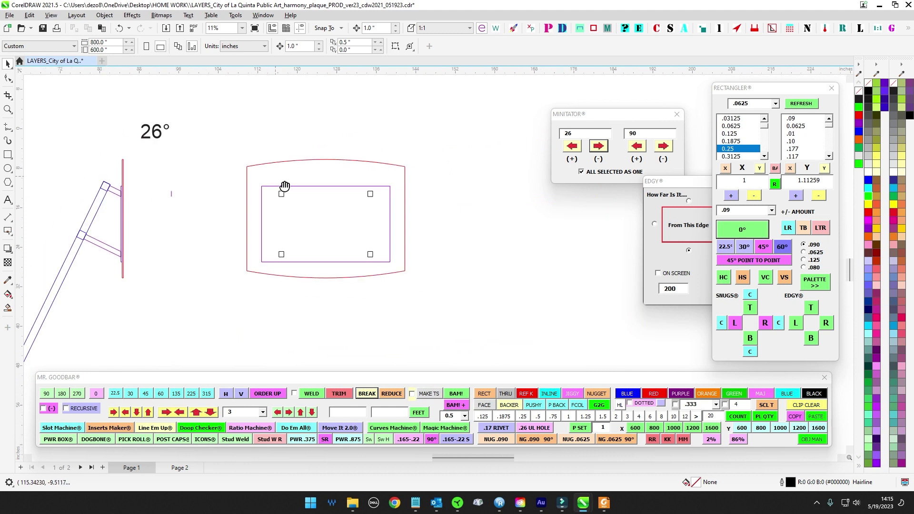
{"action": "scroll", "coordinate": [177, 200], "scroll_direction": "up", "scroll_amount": 1}
{"action": "left_click", "coordinate": [177, 192]}
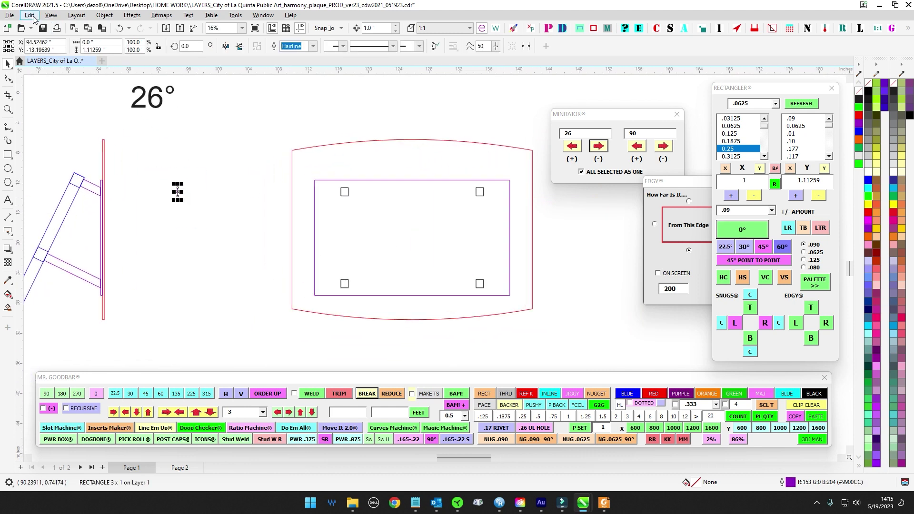
{"action": "left_click", "coordinate": [42, 28]}
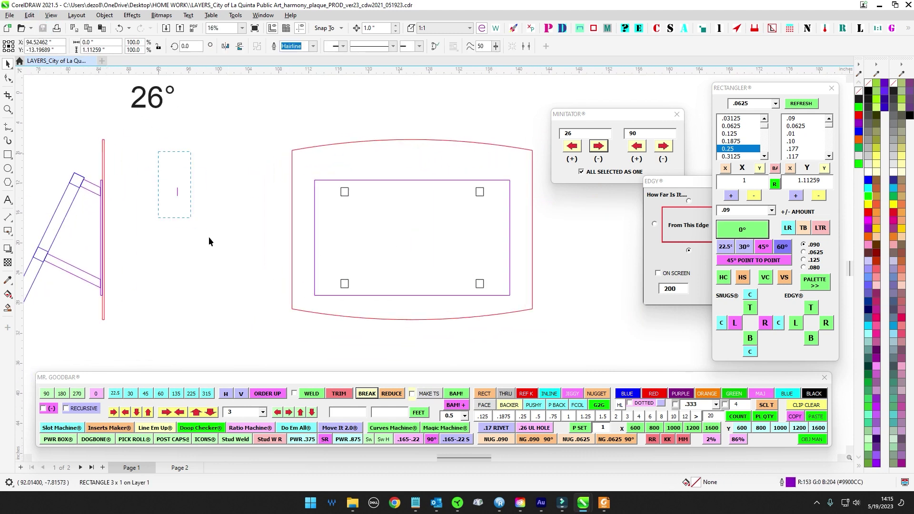
{"action": "key", "text": "Delete"}
Examine the positions of the four attachment rectangles on the front view of the mounting plate.
{"action": "left_click_drag", "start_coordinate": [217, 242], "coordinate": [195, 241]}
{"action": "scroll", "coordinate": [261, 191], "scroll_direction": "up", "scroll_amount": 2}
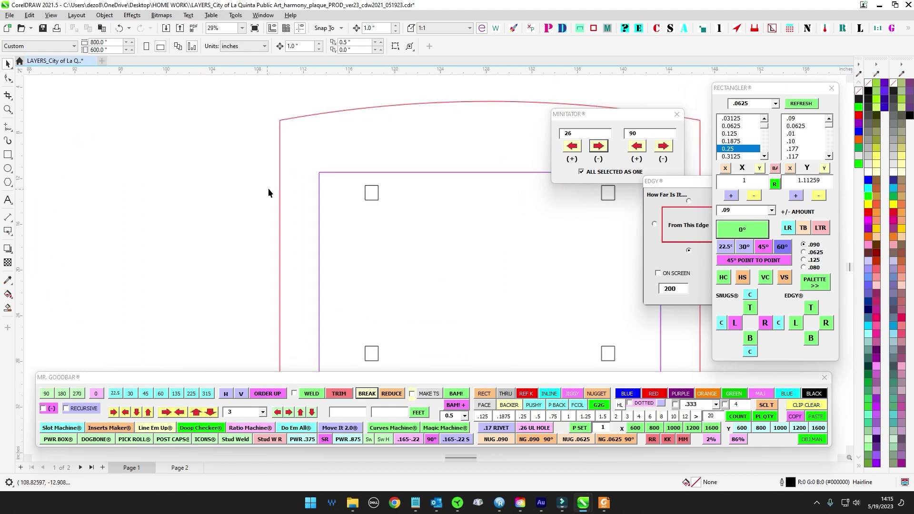
{"action": "left_click_drag", "start_coordinate": [413, 210], "coordinate": [229, 224]}
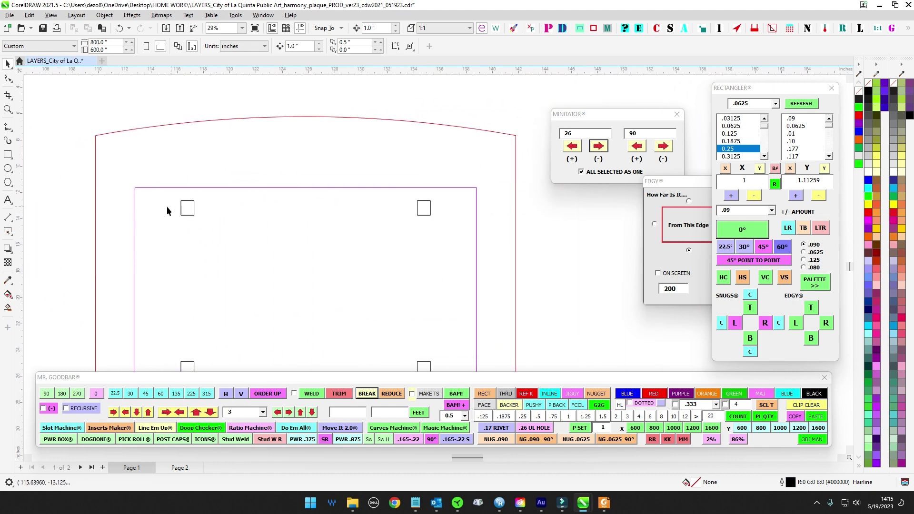
{"action": "scroll", "coordinate": [156, 203], "scroll_direction": "down", "scroll_amount": 1}
{"action": "left_click_drag", "start_coordinate": [158, 326], "coordinate": [190, 284]}
{"action": "scroll", "coordinate": [191, 284], "scroll_direction": "up", "scroll_amount": 2}
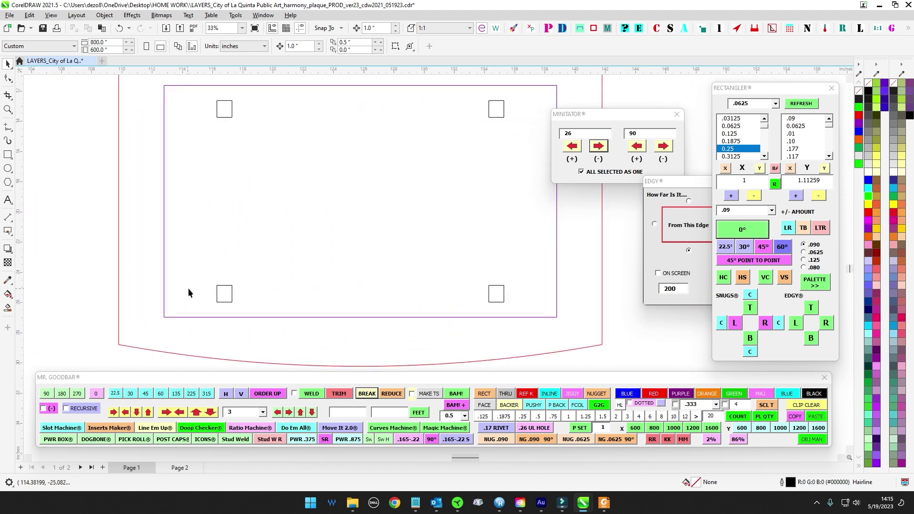
{"action": "left_click_drag", "start_coordinate": [524, 304], "coordinate": [324, 292]}
{"action": "scroll", "coordinate": [341, 284], "scroll_direction": "down", "scroll_amount": 1}
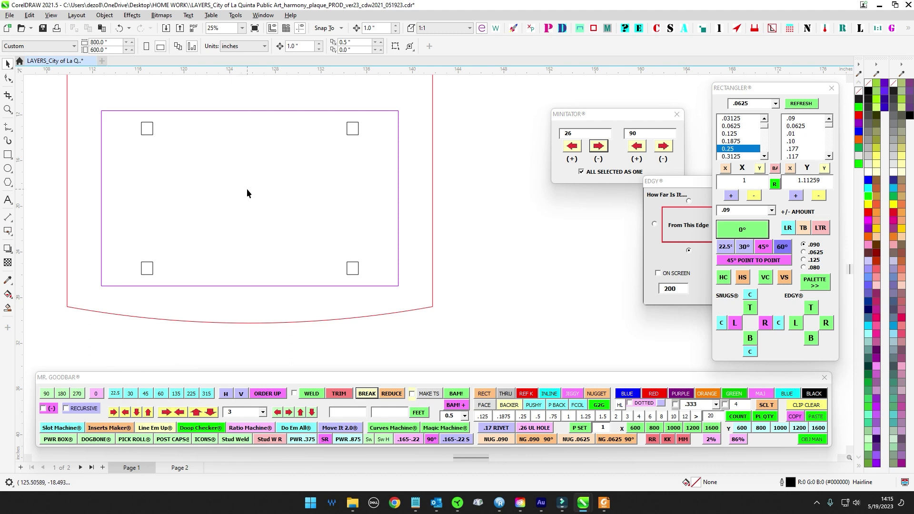
{"action": "scroll", "coordinate": [247, 188], "scroll_direction": "down", "scroll_amount": 2}
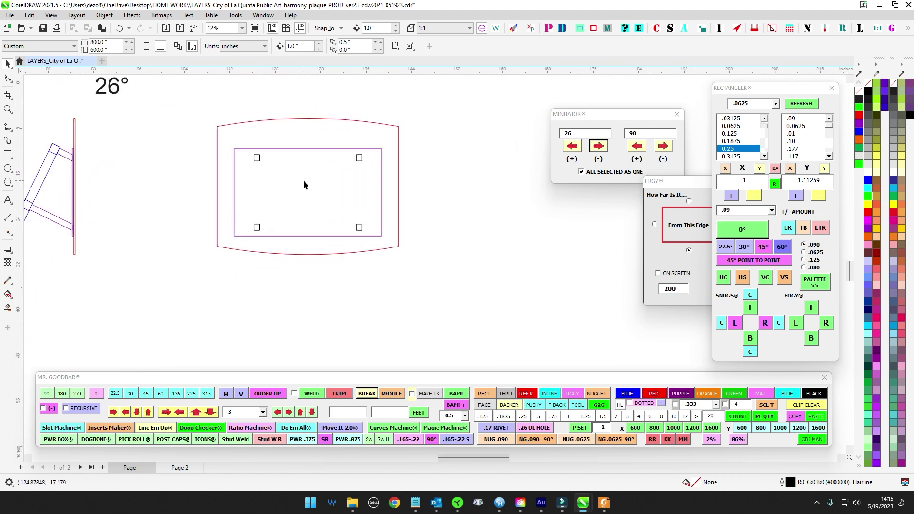
{"action": "left_click_drag", "start_coordinate": [304, 180], "coordinate": [328, 179]}
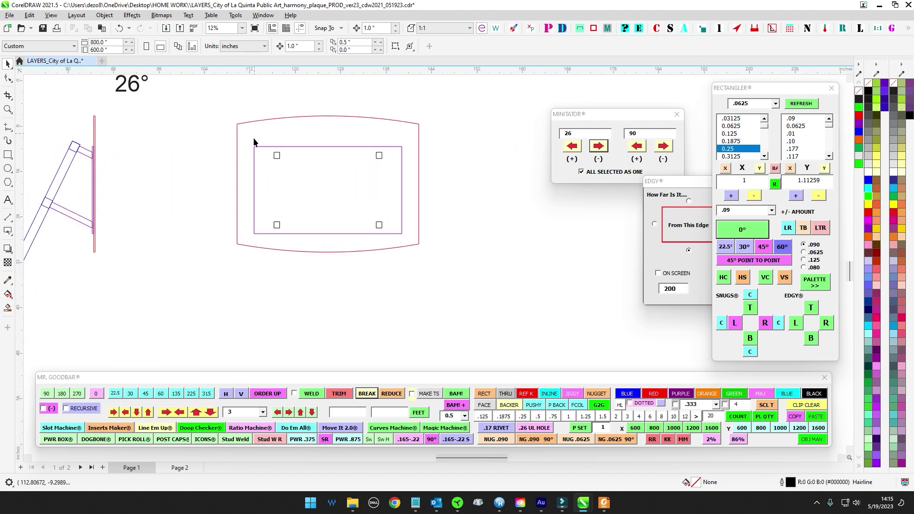
Duplicate the mounting plate's upper left rectangle and place the copy 12 inches to the left, outside the plaque outline.
{"action": "scroll", "coordinate": [275, 148], "scroll_direction": "up", "scroll_amount": 5}
{"action": "left_click", "coordinate": [299, 171]}
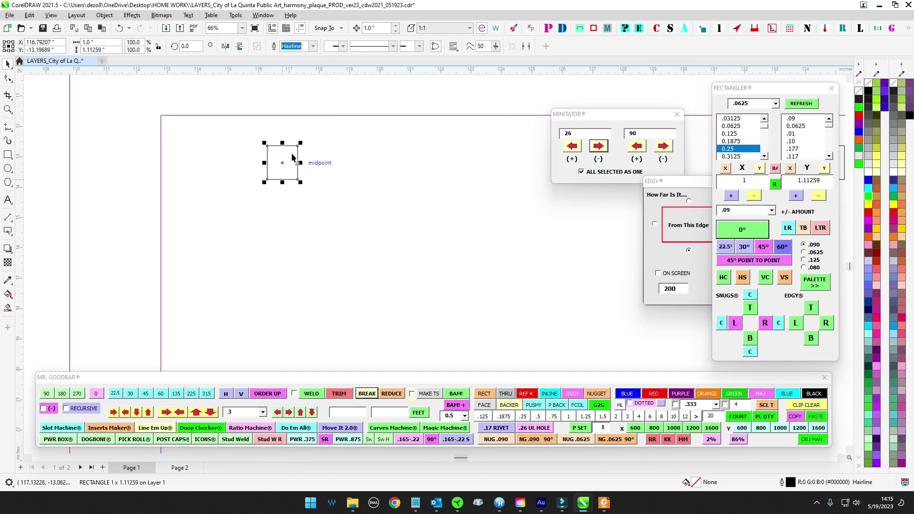
{"action": "scroll", "coordinate": [281, 172], "scroll_direction": "down", "scroll_amount": 2}
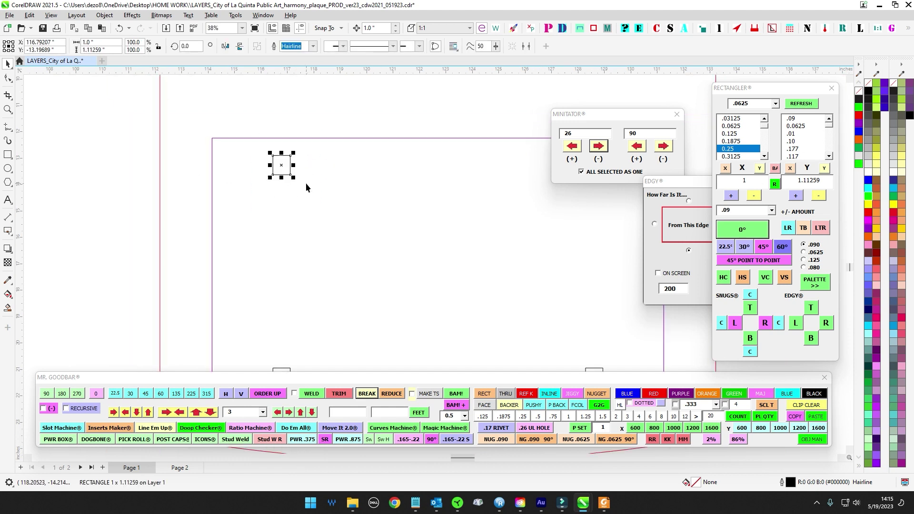
{"action": "left_click_drag", "start_coordinate": [306, 183], "coordinate": [424, 180]}
{"action": "scroll", "coordinate": [424, 180], "scroll_direction": "down", "scroll_amount": 2}
{"action": "left_click_drag", "start_coordinate": [441, 212], "coordinate": [381, 144]}
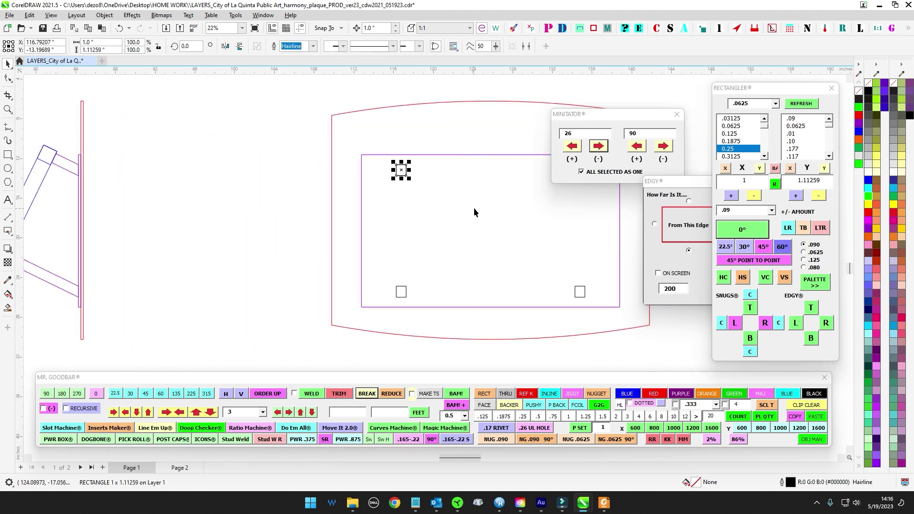
{"action": "key", "text": "ctrl+d"}
{"action": "scroll", "coordinate": [274, 153], "scroll_direction": "up", "scroll_amount": 3}
{"action": "scroll", "coordinate": [255, 175], "scroll_direction": "up", "scroll_amount": 1}
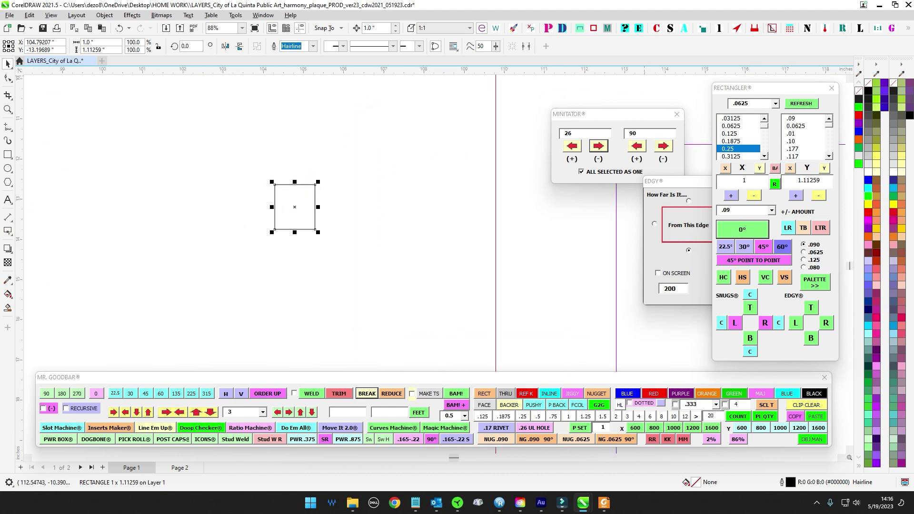
Create a green-filled 0.03 offset shape around the copied rectangle.
{"action": "left_click", "coordinate": [702, 28]}
{"action": "scroll", "coordinate": [322, 146], "scroll_direction": "up", "scroll_amount": 2}
{"action": "left_click", "coordinate": [288, 219]}
{"action": "left_click", "coordinate": [279, 268]}
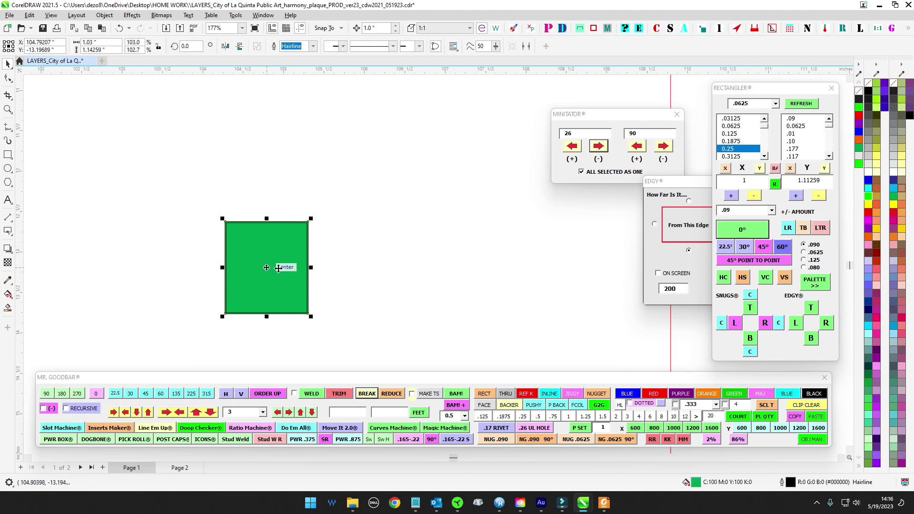
{"action": "scroll", "coordinate": [279, 267], "scroll_direction": "up", "scroll_amount": 3}
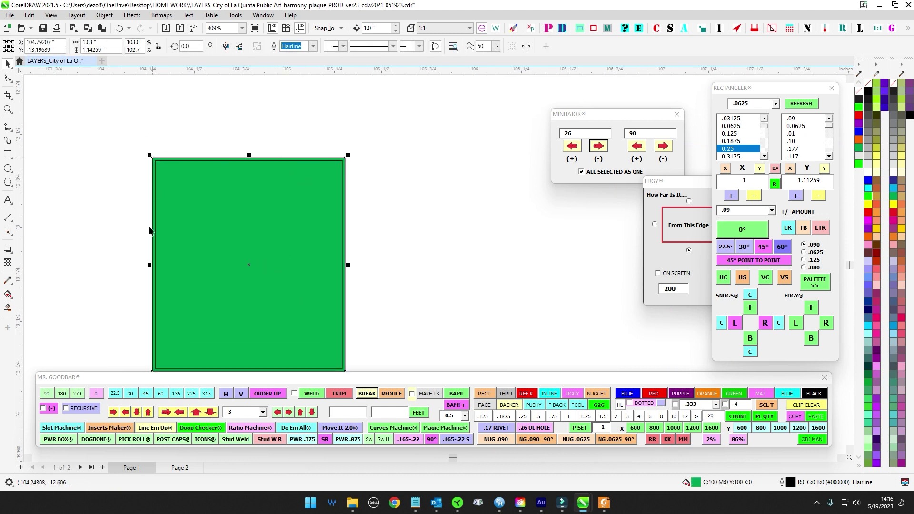
{"action": "scroll", "coordinate": [307, 238], "scroll_direction": "down", "scroll_amount": 2}
{"action": "left_click", "coordinate": [404, 219]}
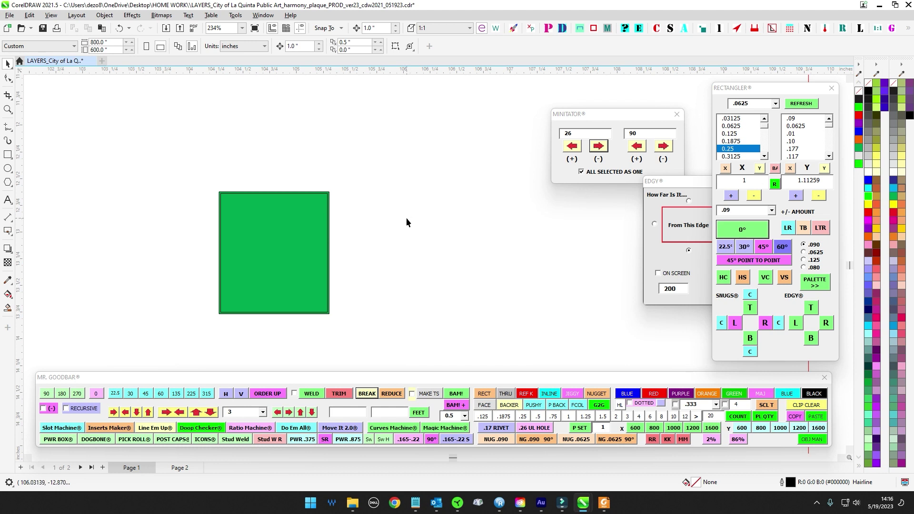
Add 3/16" bit corner reliefs to the 0.03 offset shape with Channel Tagger and convert it to a red outline.
{"action": "left_click", "coordinate": [312, 240]}
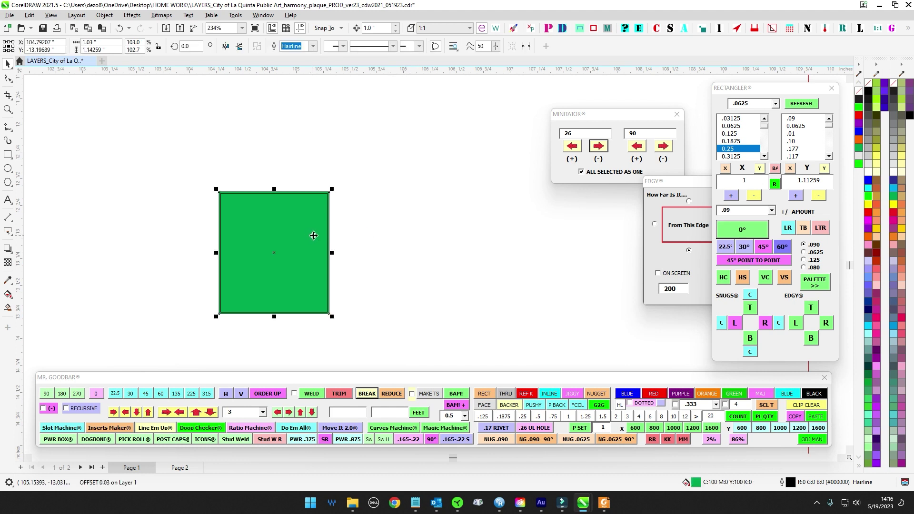
{"action": "left_click", "coordinate": [703, 30]}
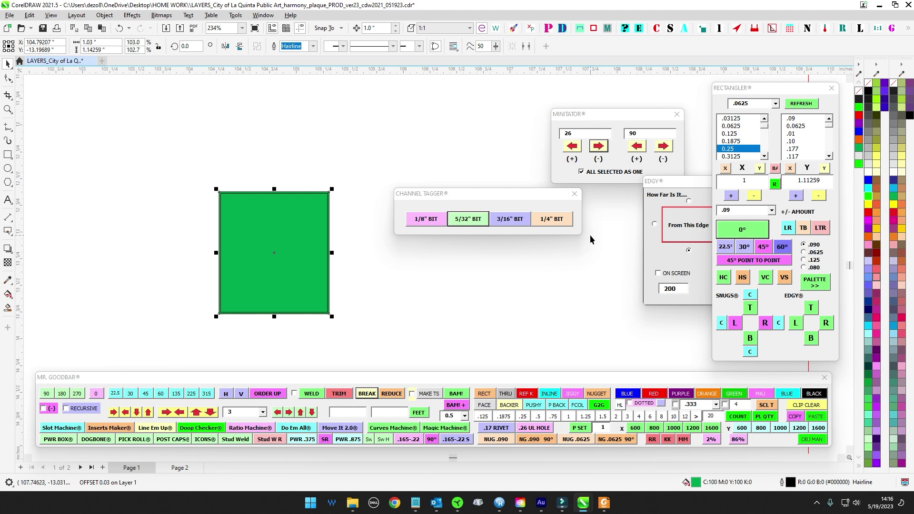
{"action": "left_click", "coordinate": [515, 220]}
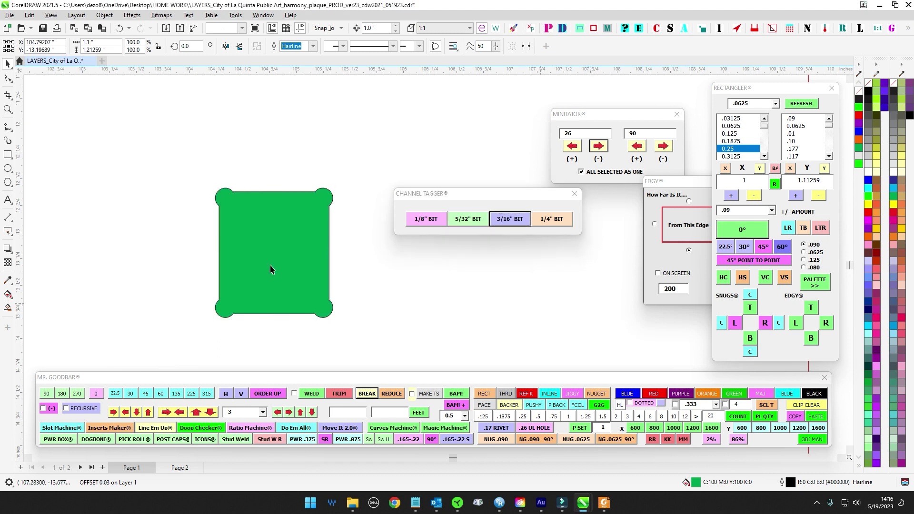
{"action": "left_click", "coordinate": [412, 314]}
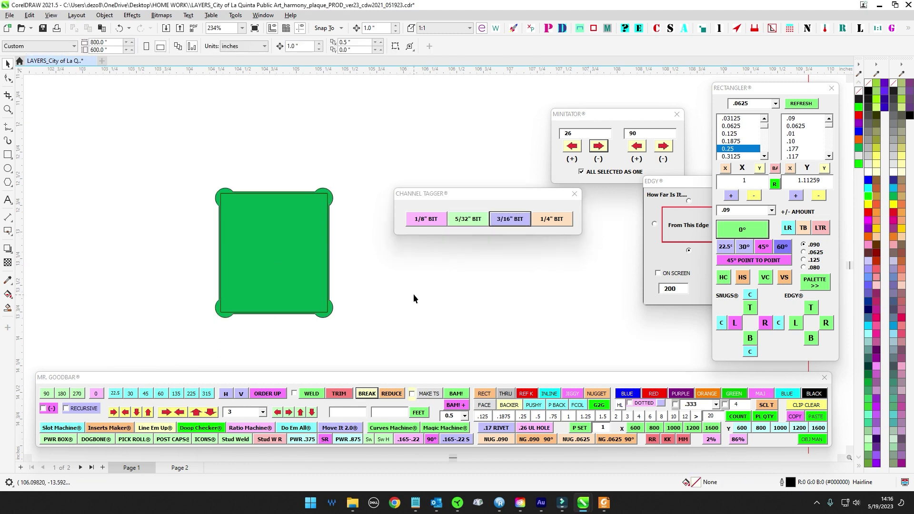
{"action": "scroll", "coordinate": [287, 158], "scroll_direction": "up", "scroll_amount": 2}
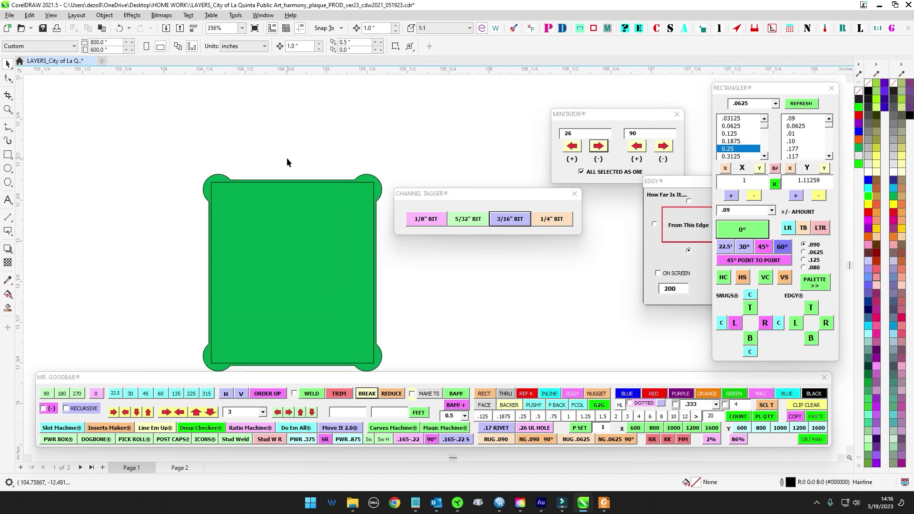
{"action": "left_click", "coordinate": [289, 184]}
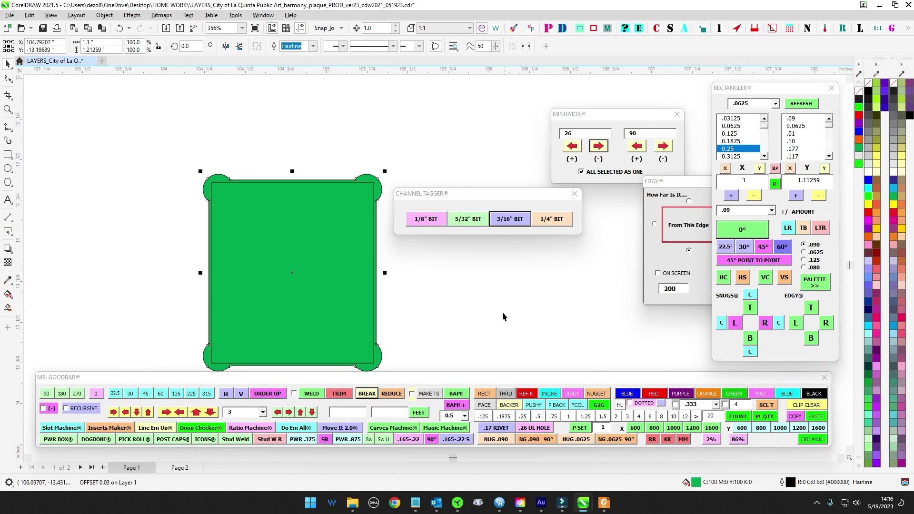
{"action": "left_click", "coordinate": [655, 395]}
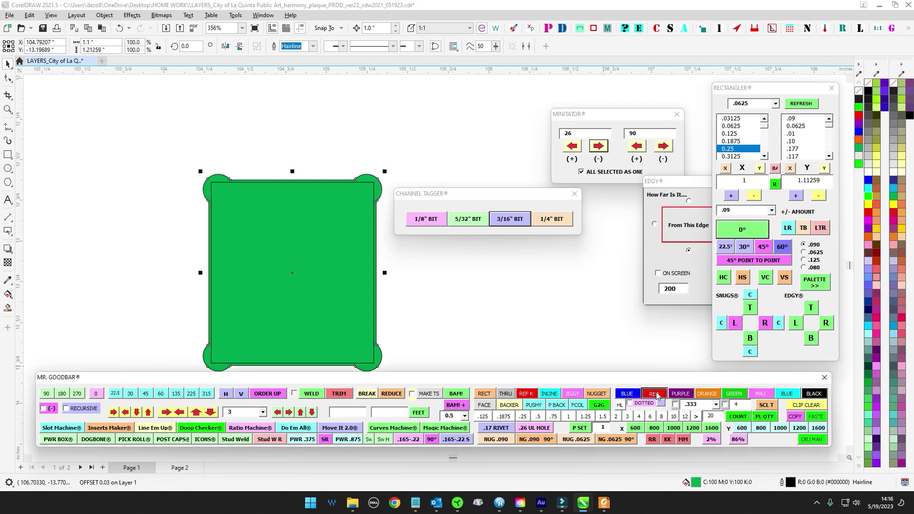
Create a .1875 inline contour inside the black rectangle with Contour Machine and give the contour a red outline.
{"action": "left_click", "coordinate": [349, 183]}
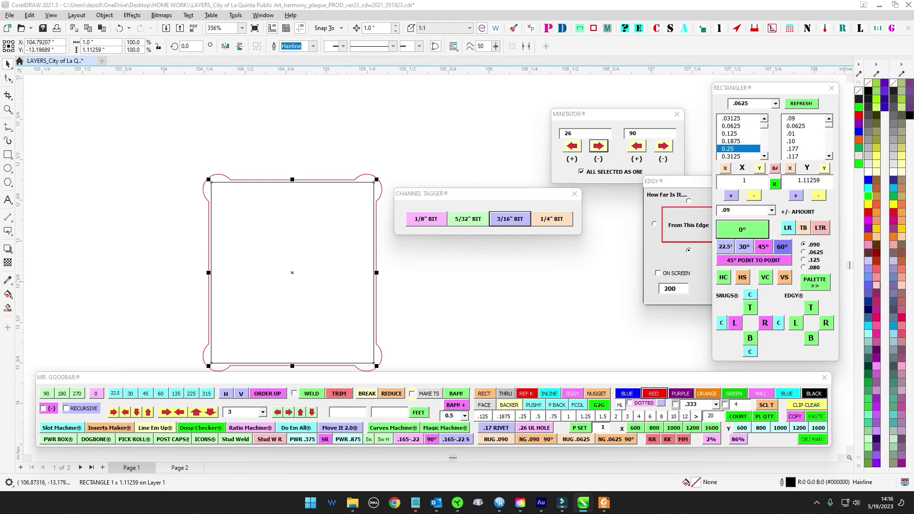
{"action": "left_click_drag", "start_coordinate": [913, 186], "coordinate": [612, 220]}
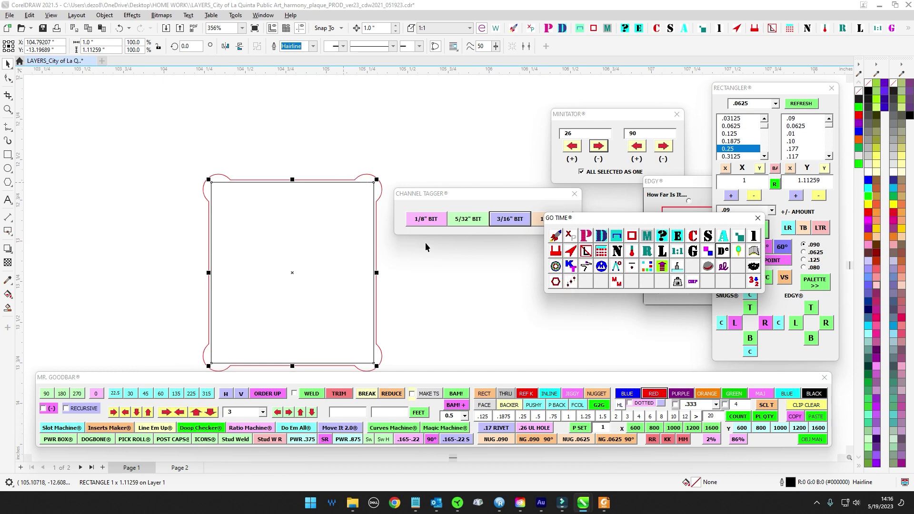
{"action": "left_click", "coordinate": [555, 266]}
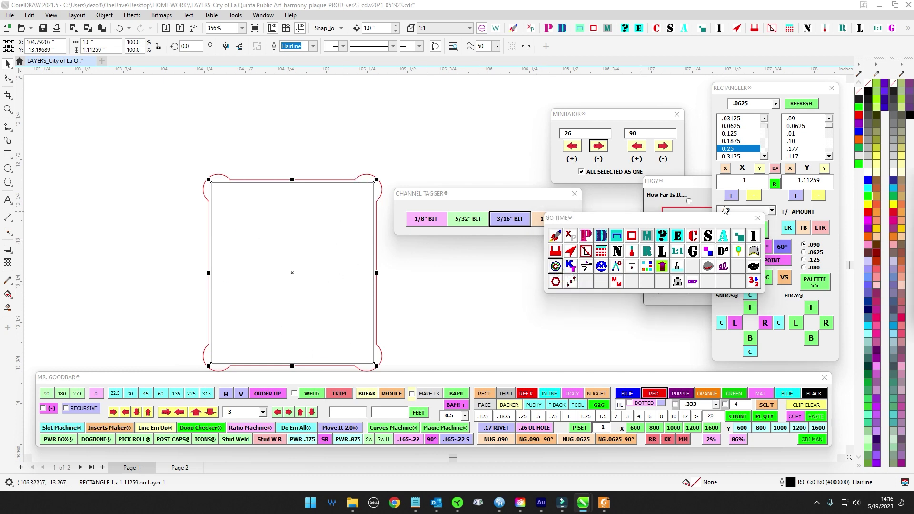
{"action": "left_click_drag", "start_coordinate": [580, 191], "coordinate": [579, 169]}
{"action": "left_click", "coordinate": [441, 159]}
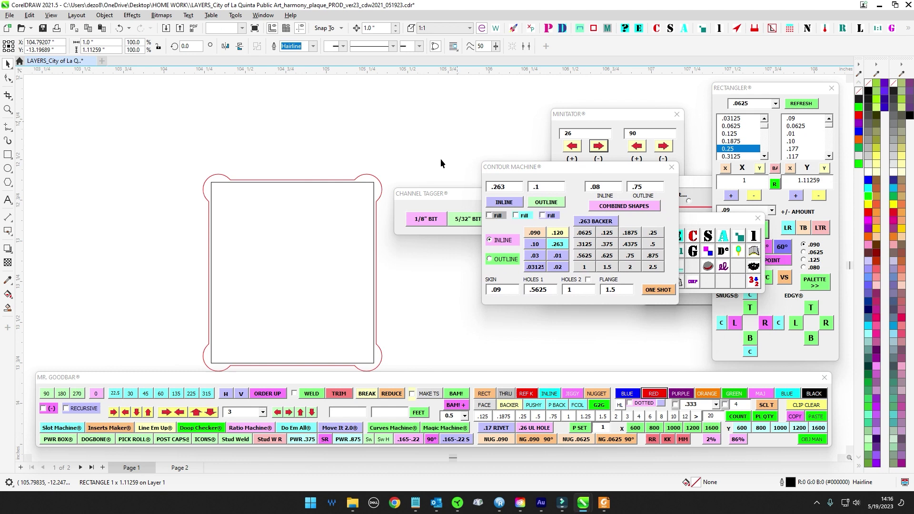
{"action": "left_click", "coordinate": [374, 186]}
{"action": "left_click", "coordinate": [631, 233]}
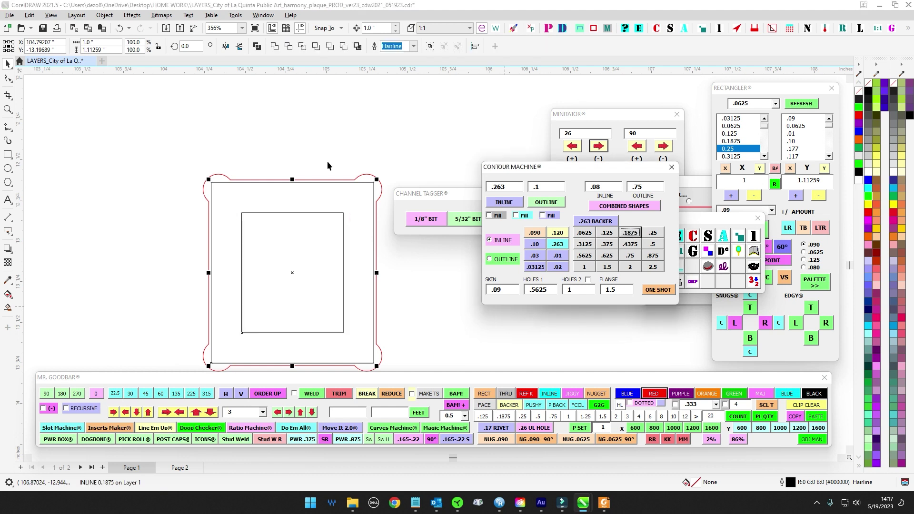
{"action": "left_click", "coordinate": [663, 396]}
{"action": "left_click", "coordinate": [419, 159]}
{"action": "scroll", "coordinate": [262, 195], "scroll_direction": "down", "scroll_amount": 3}
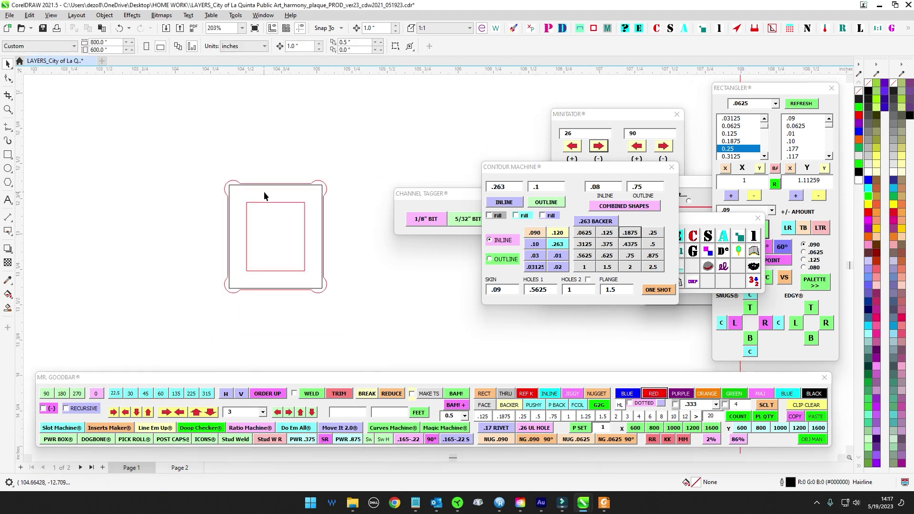
Combine the red corner-relieved outline and the red .1875 inline contour into one shape.
{"action": "left_click_drag", "start_coordinate": [256, 185], "coordinate": [412, 277]}
{"action": "left_click_drag", "start_coordinate": [365, 250], "coordinate": [250, 233]}
{"action": "scroll", "coordinate": [135, 244], "scroll_direction": "down", "scroll_amount": 2}
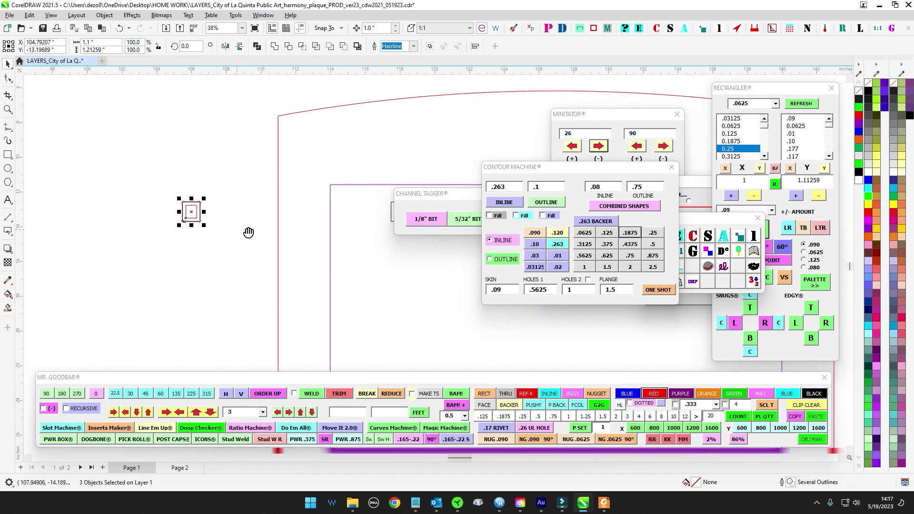
{"action": "scroll", "coordinate": [185, 202], "scroll_direction": "up", "scroll_amount": 5}
{"action": "left_click", "coordinate": [185, 140]}
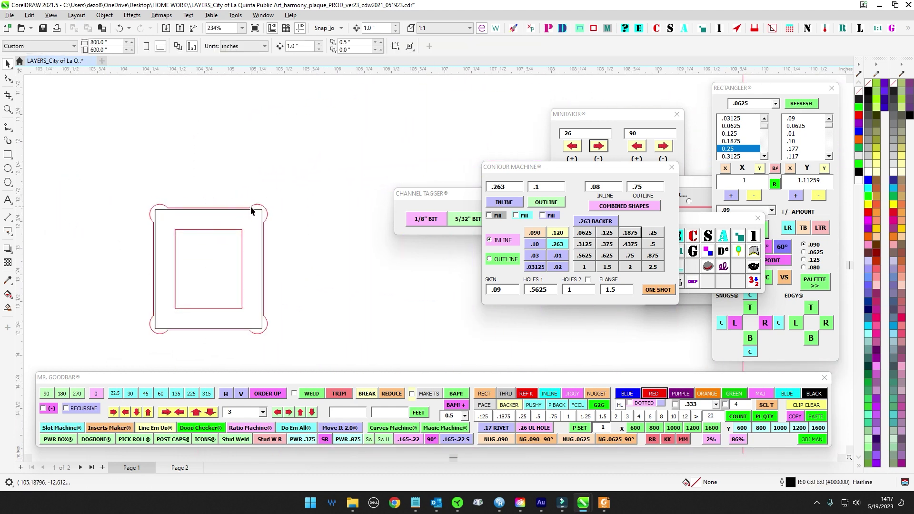
{"action": "left_click", "coordinate": [242, 255]}
{"action": "scroll", "coordinate": [242, 255], "scroll_direction": "up", "scroll_amount": 1}
{"action": "left_click", "coordinate": [242, 232], "text": "shift"}
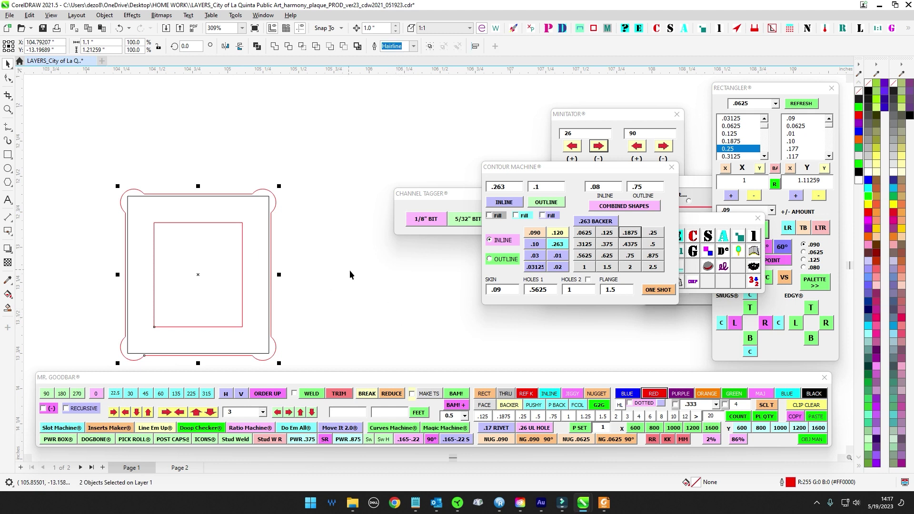
{"action": "key", "text": "ctrl+l"}
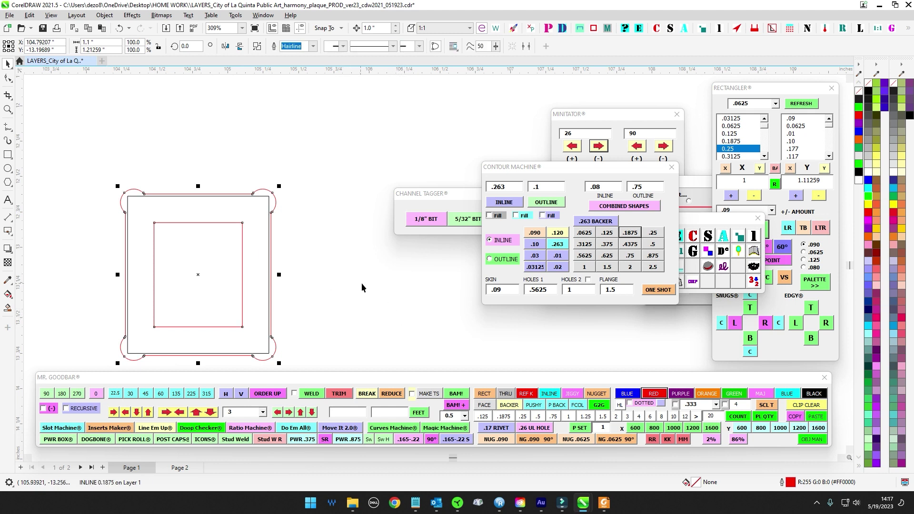
Fill the combined shape with lavender (RGB 204, 204, 255) and send it behind the black rectangle.
{"action": "left_click", "coordinate": [867, 263]}
{"action": "left_click", "coordinate": [308, 181]}
{"action": "left_click", "coordinate": [273, 203]}
{"action": "key", "text": "shift+Page_Down"}
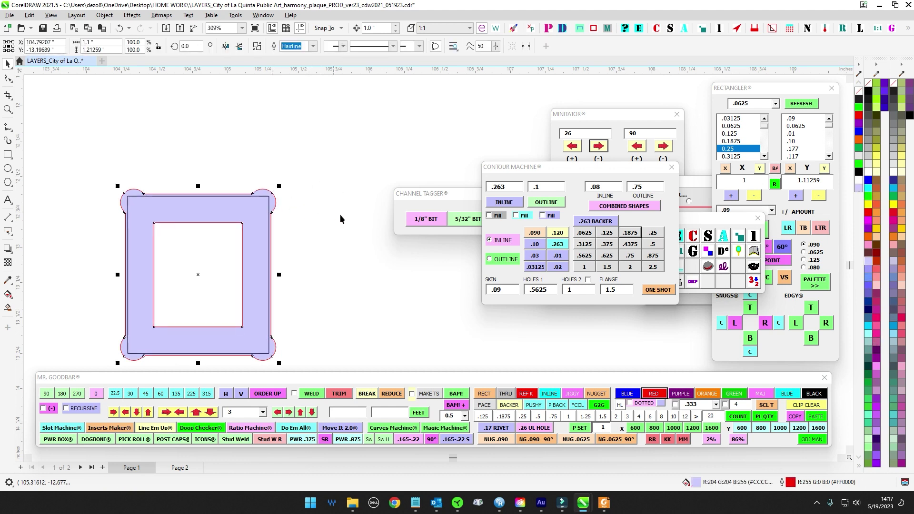
{"action": "left_click", "coordinate": [342, 216]}
Duplicate the lavender ring shape and place the copy 2 inches to the right of the original.
{"action": "scroll", "coordinate": [179, 168], "scroll_direction": "down", "scroll_amount": 4}
{"action": "left_click_drag", "start_coordinate": [135, 142], "coordinate": [168, 210]}
{"action": "scroll", "coordinate": [220, 237], "scroll_direction": "down", "scroll_amount": 6}
{"action": "scroll", "coordinate": [175, 187], "scroll_direction": "up", "scroll_amount": 5}
{"action": "left_click", "coordinate": [174, 176]}
{"action": "scroll", "coordinate": [153, 176], "scroll_direction": "up", "scroll_amount": 2}
{"action": "left_click", "coordinate": [148, 180]}
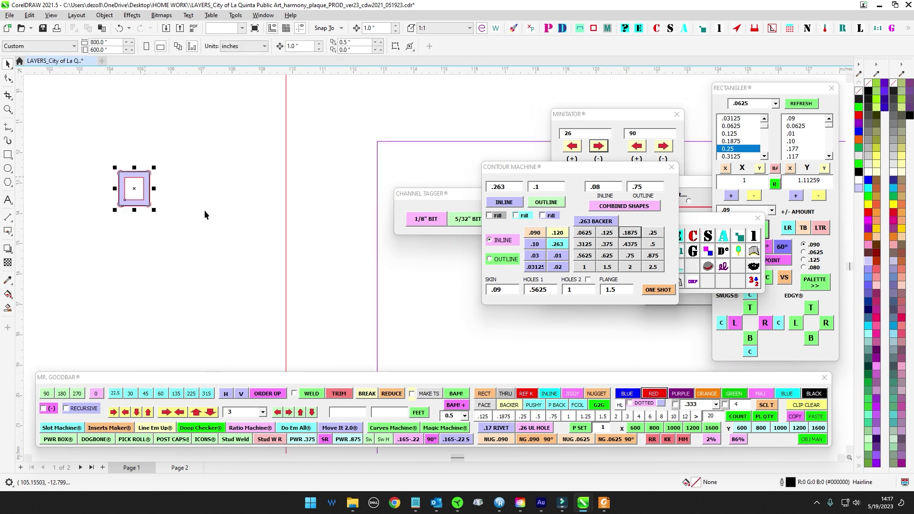
{"action": "key", "text": "plus"}
{"action": "key", "text": "Right"}
{"action": "key", "text": "Right"}
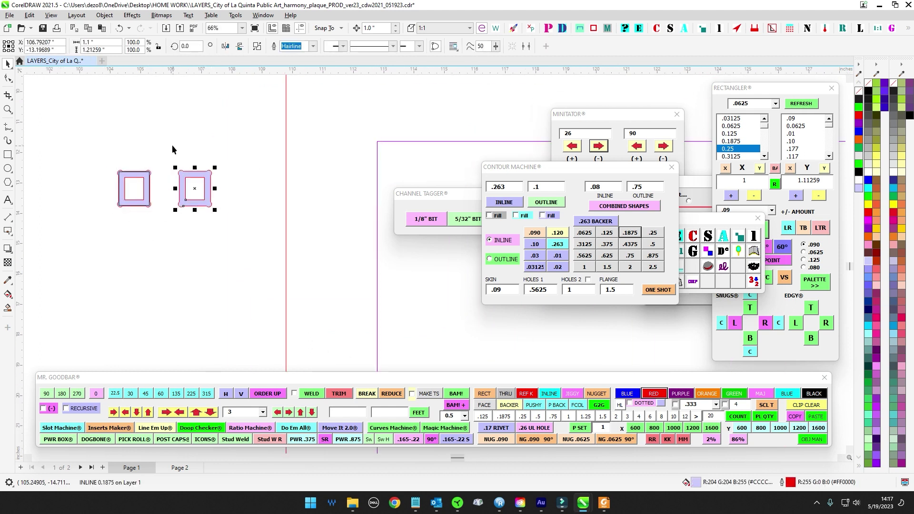
Close the Contour Machine, Edgy and Channel Tagger tools and move Minitator clear of the work area.
{"action": "scroll", "coordinate": [268, 254], "scroll_direction": "down", "scroll_amount": 1}
{"action": "scroll", "coordinate": [178, 252], "scroll_direction": "down", "scroll_amount": 6}
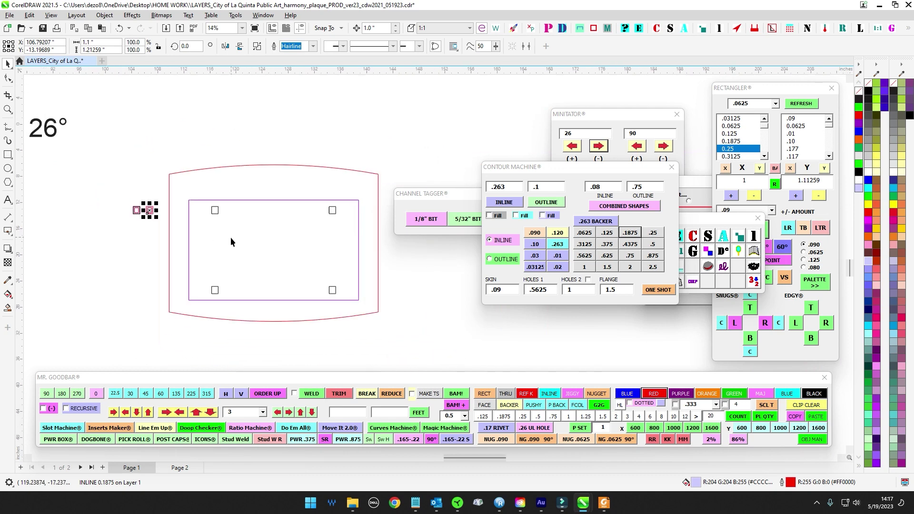
{"action": "left_click", "coordinate": [671, 167]}
{"action": "left_click", "coordinate": [758, 218]}
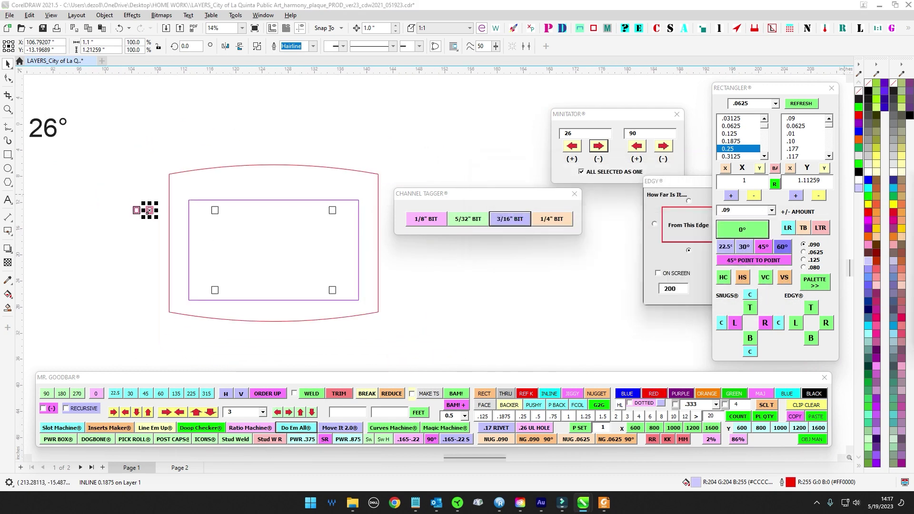
{"action": "left_click", "coordinate": [659, 118]}
{"action": "left_click_drag", "start_coordinate": [658, 118], "coordinate": [687, 93]}
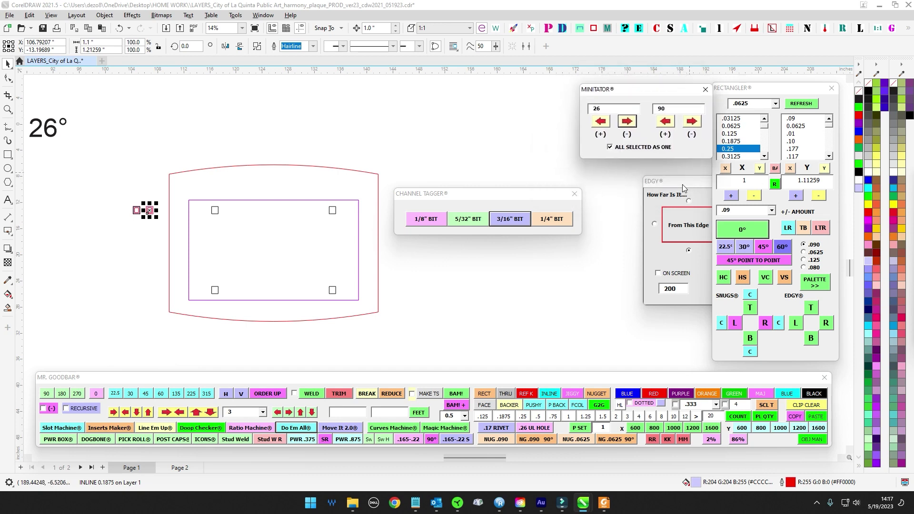
{"action": "left_click", "coordinate": [682, 184]}
{"action": "left_click", "coordinate": [795, 182]}
{"action": "left_click", "coordinate": [575, 193]}
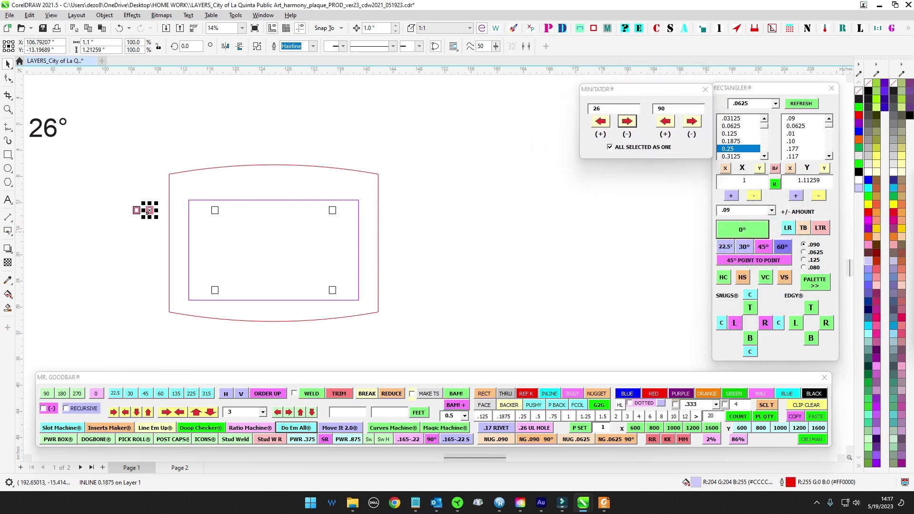
Copy the duplicated ring shape onto the mounting plate's four rectangles with Do Em All, keeping the original rectangles.
{"action": "left_click", "coordinate": [505, 194]}
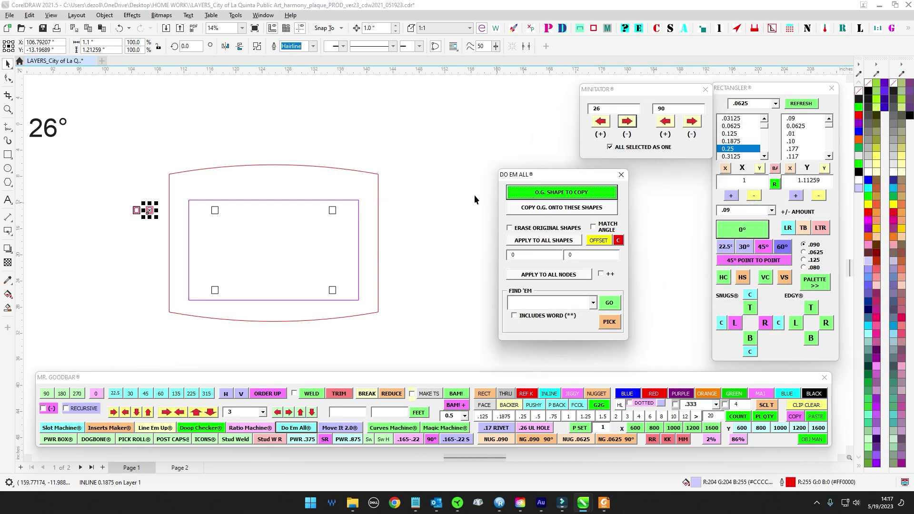
{"action": "left_click", "coordinate": [231, 200]}
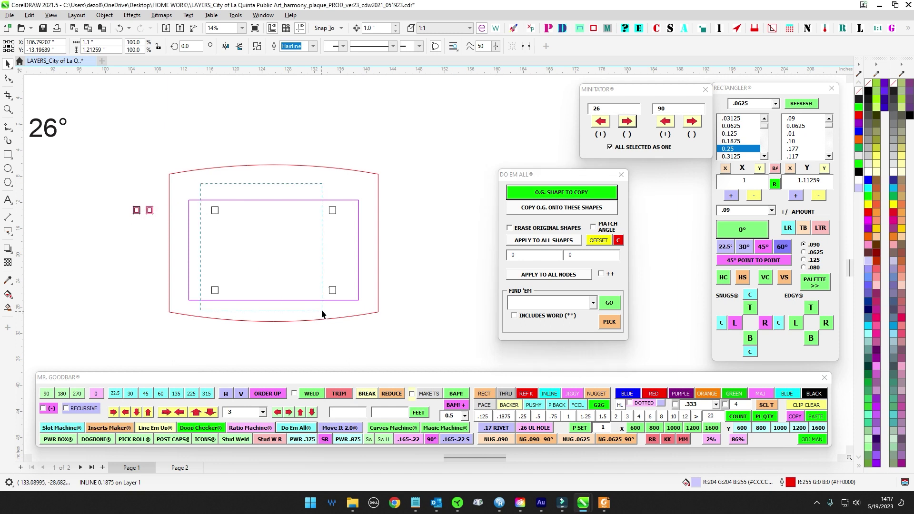
{"action": "left_click", "coordinate": [540, 242]}
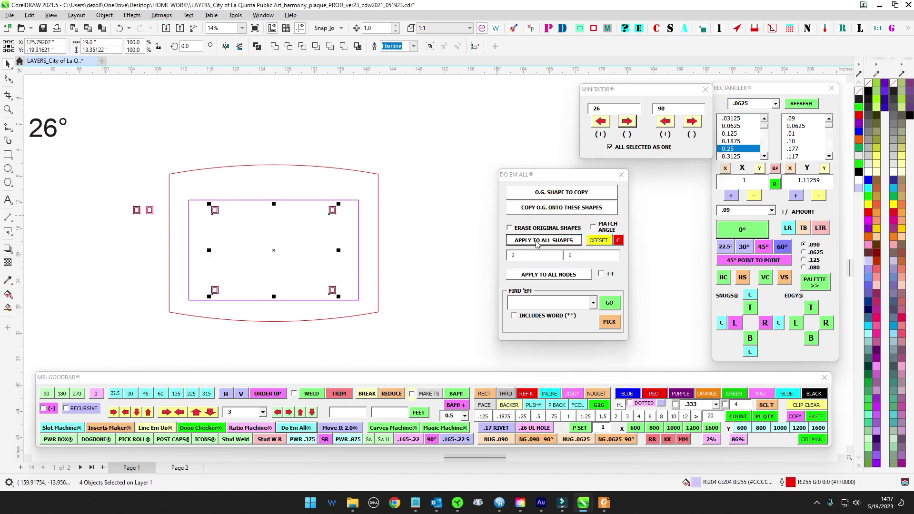
{"action": "scroll", "coordinate": [125, 223], "scroll_direction": "up", "scroll_amount": 1}
{"action": "scroll", "coordinate": [257, 234], "scroll_direction": "down", "scroll_amount": 2}
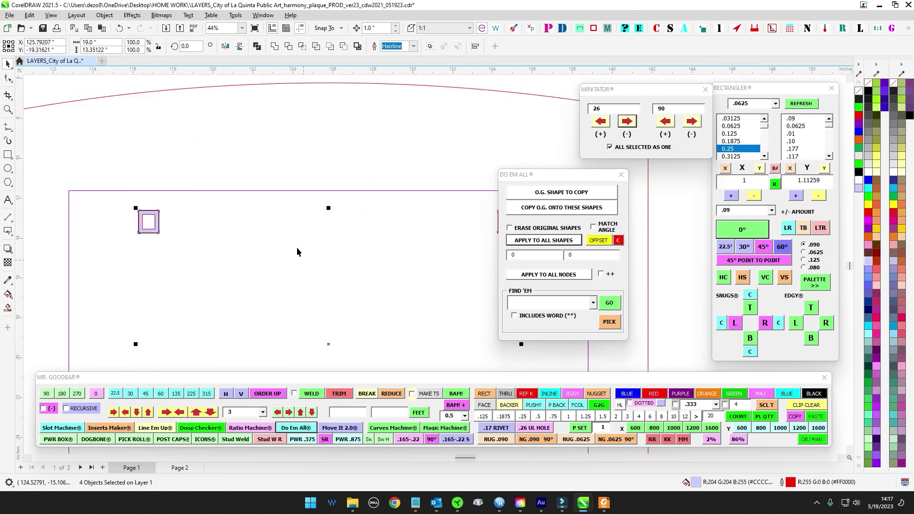
{"action": "scroll", "coordinate": [115, 217], "scroll_direction": "up", "scroll_amount": 1}
{"action": "left_click", "coordinate": [122, 242]}
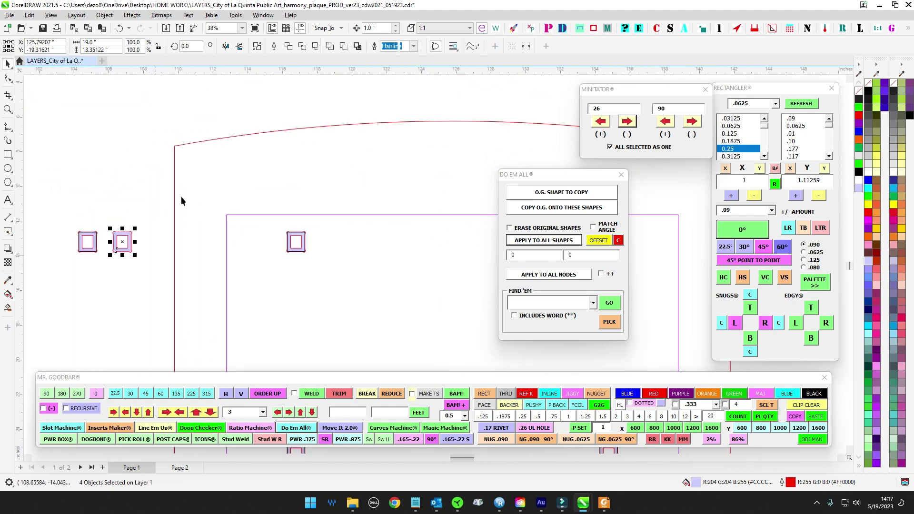
Deselect everything and save the drawing.
{"action": "scroll", "coordinate": [181, 197], "scroll_direction": "down", "scroll_amount": 3}
{"action": "left_click", "coordinate": [275, 166]}
{"action": "left_click", "coordinate": [42, 29]}
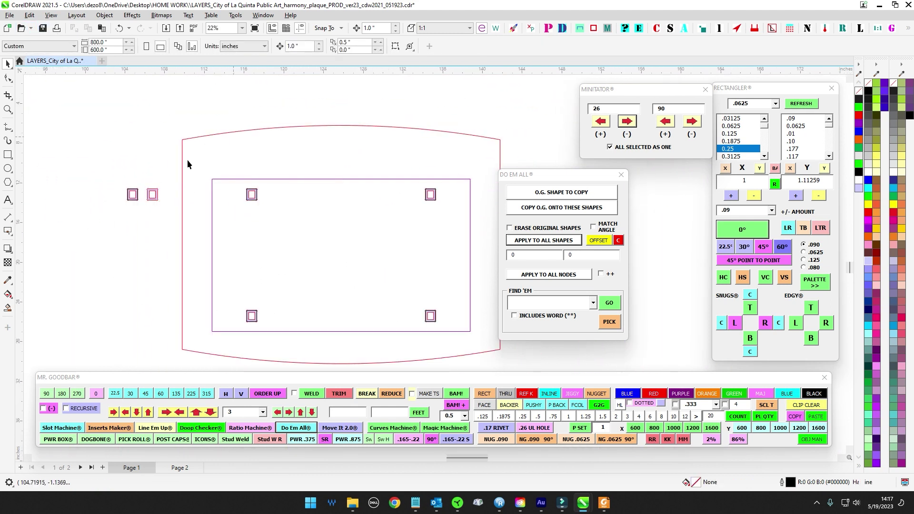
Examine the side view where the upper and lower support arms meet the mounting plate and the angled post.
{"action": "scroll", "coordinate": [275, 183], "scroll_direction": "down", "scroll_amount": 2}
{"action": "scroll", "coordinate": [297, 198], "scroll_direction": "down", "scroll_amount": 1}
{"action": "scroll", "coordinate": [202, 199], "scroll_direction": "up", "scroll_amount": 1}
{"action": "scroll", "coordinate": [202, 199], "scroll_direction": "up", "scroll_amount": 4}
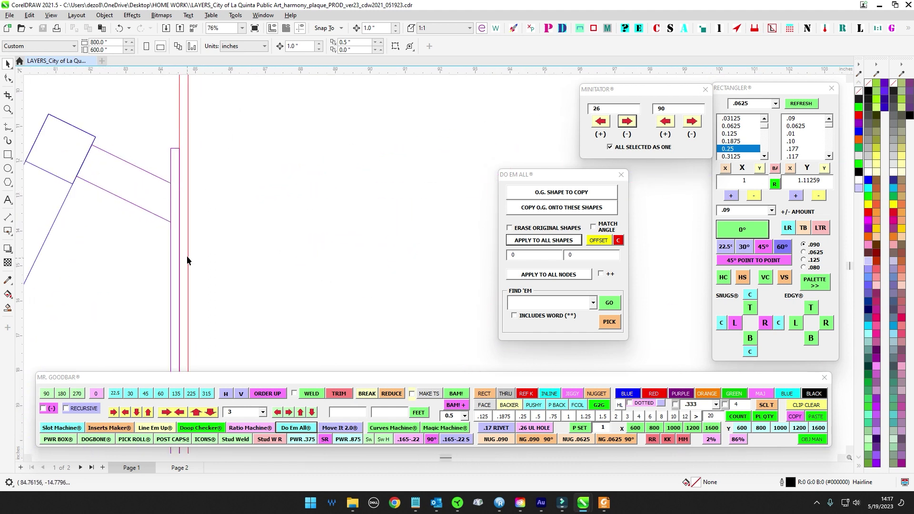
{"action": "scroll", "coordinate": [187, 255], "scroll_direction": "down", "scroll_amount": 4}
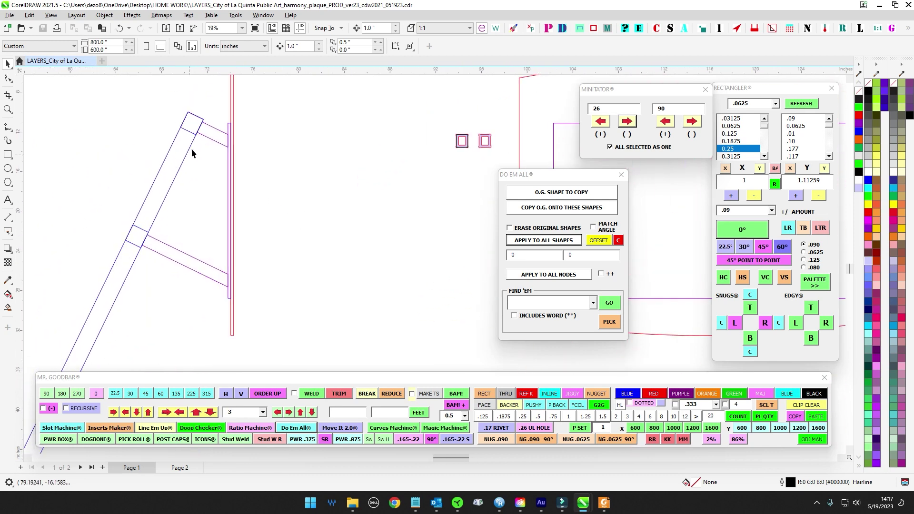
{"action": "scroll", "coordinate": [191, 152], "scroll_direction": "up", "scroll_amount": 1}
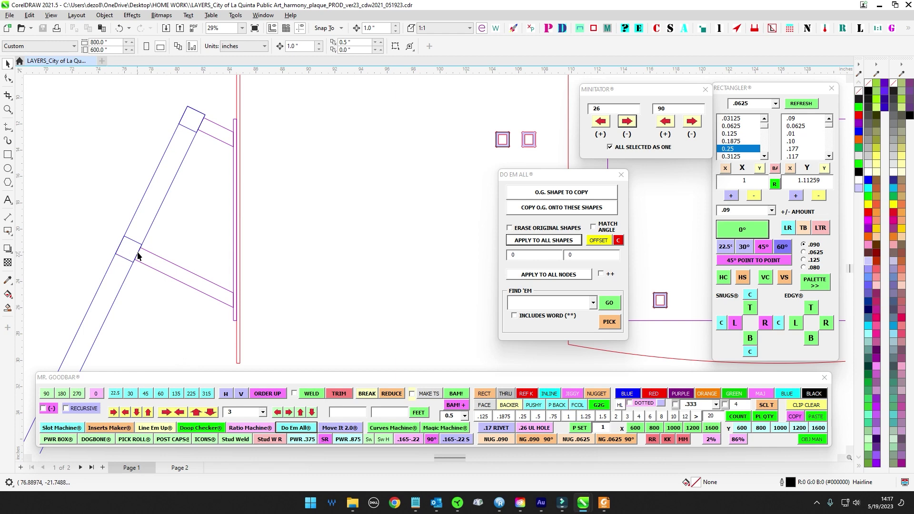
{"action": "scroll", "coordinate": [172, 236], "scroll_direction": "down", "scroll_amount": 3}
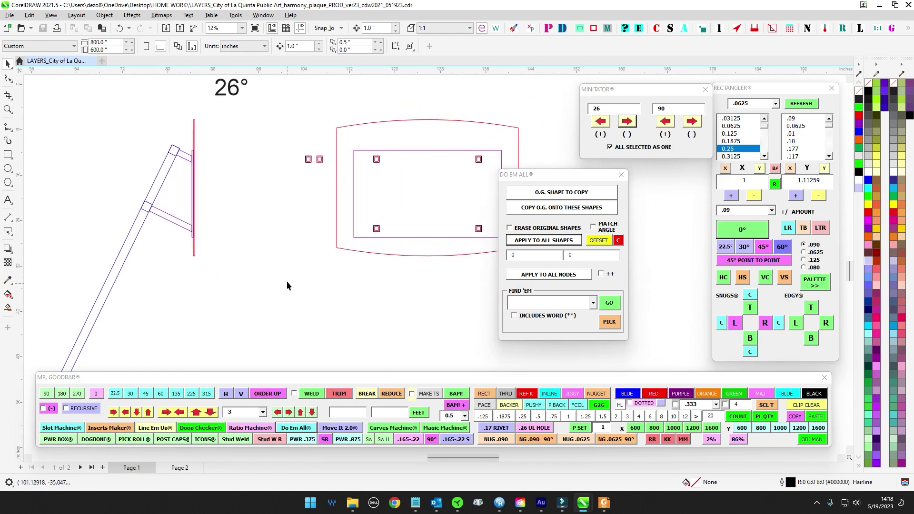
{"action": "scroll", "coordinate": [280, 143], "scroll_direction": "up", "scroll_amount": 3}
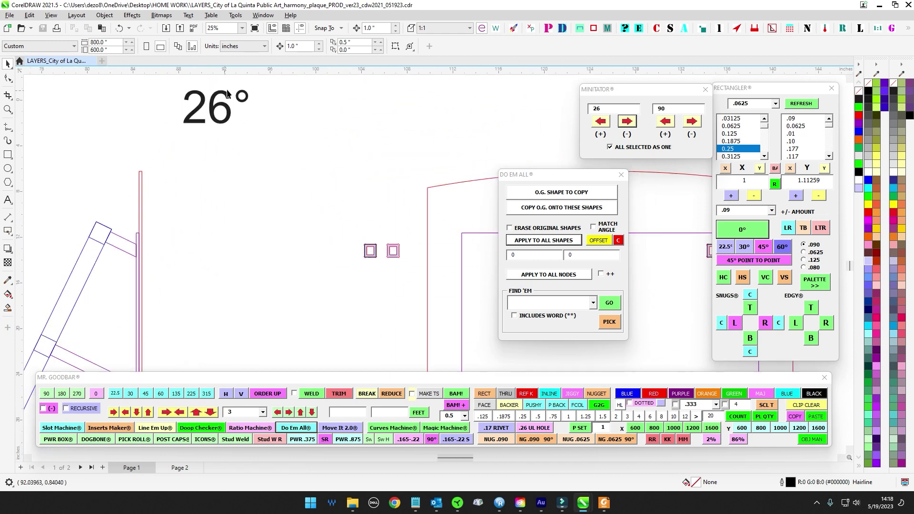
Move the 26° label to the right, into the space between the side view and the plaque's front view.
{"action": "left_click", "coordinate": [236, 128]}
{"action": "left_click_drag", "start_coordinate": [225, 121], "coordinate": [304, 145]}
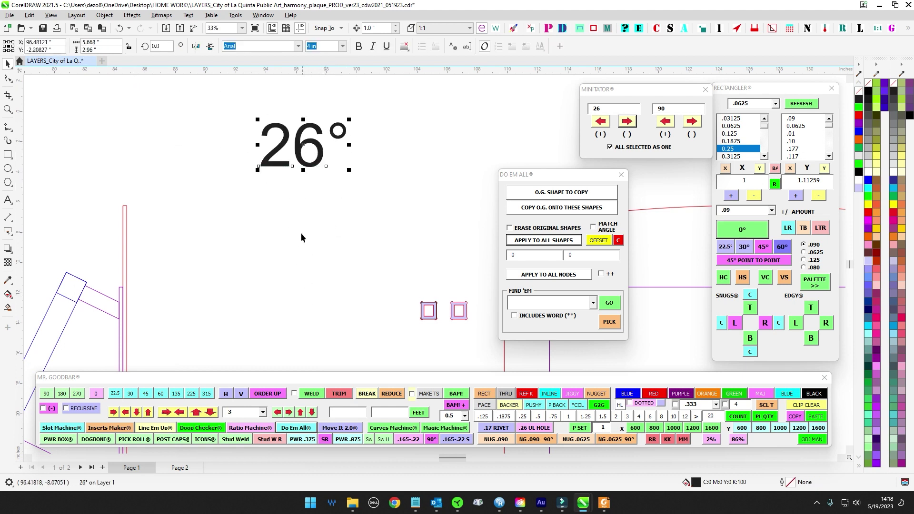
{"action": "scroll", "coordinate": [305, 238], "scroll_direction": "down", "scroll_amount": 5}
{"action": "scroll", "coordinate": [267, 228], "scroll_direction": "up", "scroll_amount": 2}
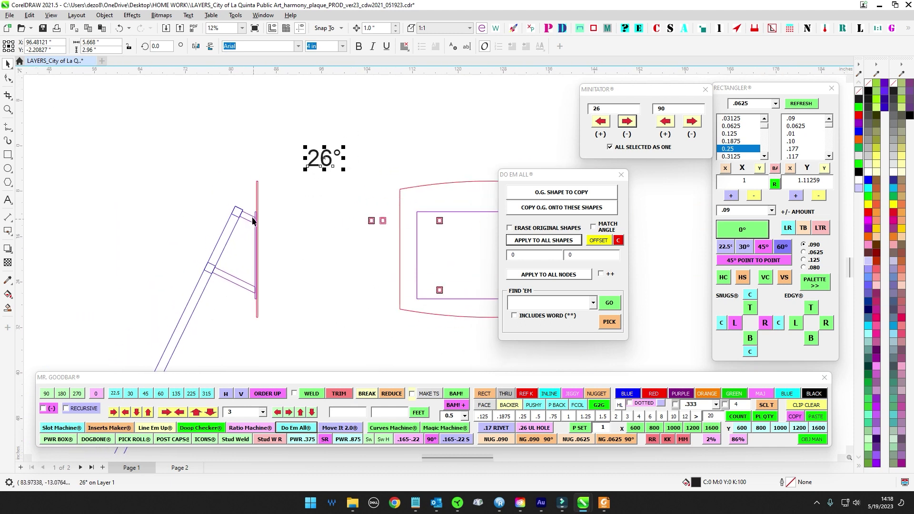
{"action": "scroll", "coordinate": [285, 251], "scroll_direction": "down", "scroll_amount": 1}
{"action": "left_click_drag", "start_coordinate": [296, 261], "coordinate": [198, 266]}
{"action": "left_click", "coordinate": [338, 153]}
{"action": "left_click_drag", "start_coordinate": [345, 177], "coordinate": [348, 155]}
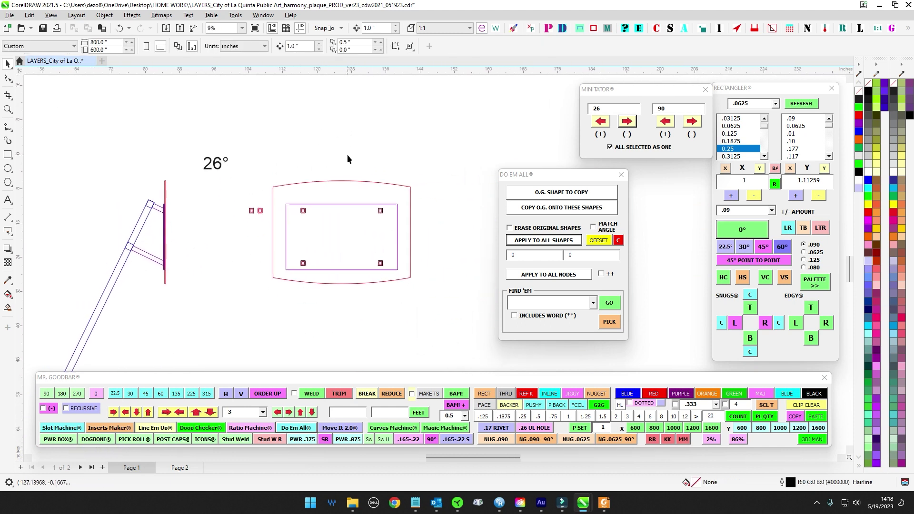
{"action": "scroll", "coordinate": [344, 209], "scroll_direction": "up", "scroll_amount": 1}
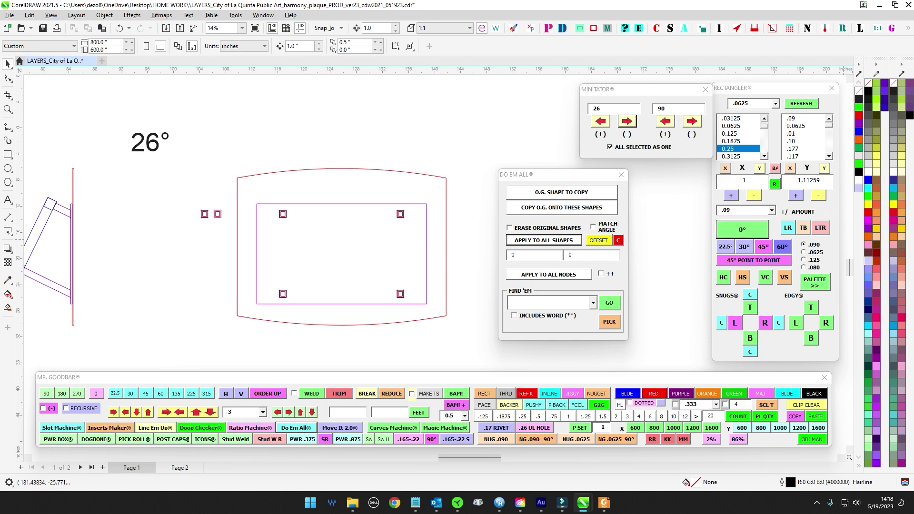
Add a 10-24 aluminum stud with Launch Pad and place it just inside the mounting plate's right edge.
{"action": "left_click", "coordinate": [514, 28]}
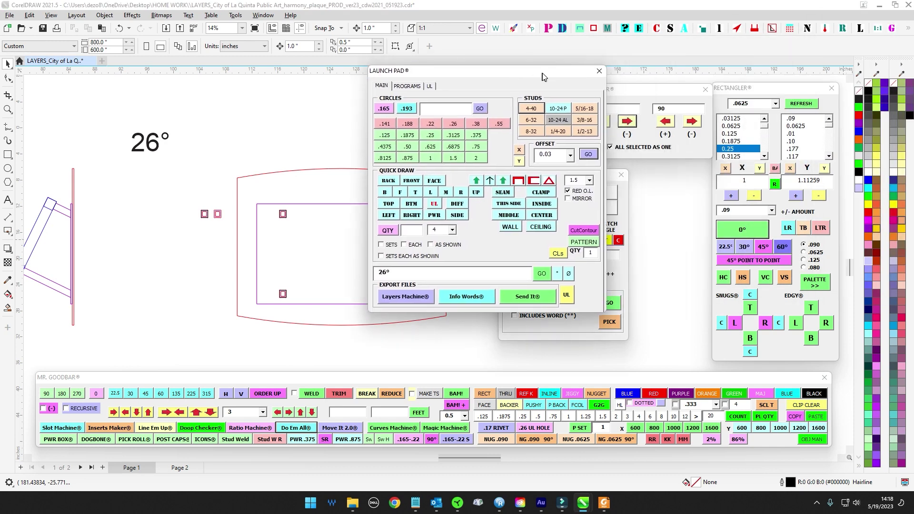
{"action": "left_click", "coordinate": [562, 121]}
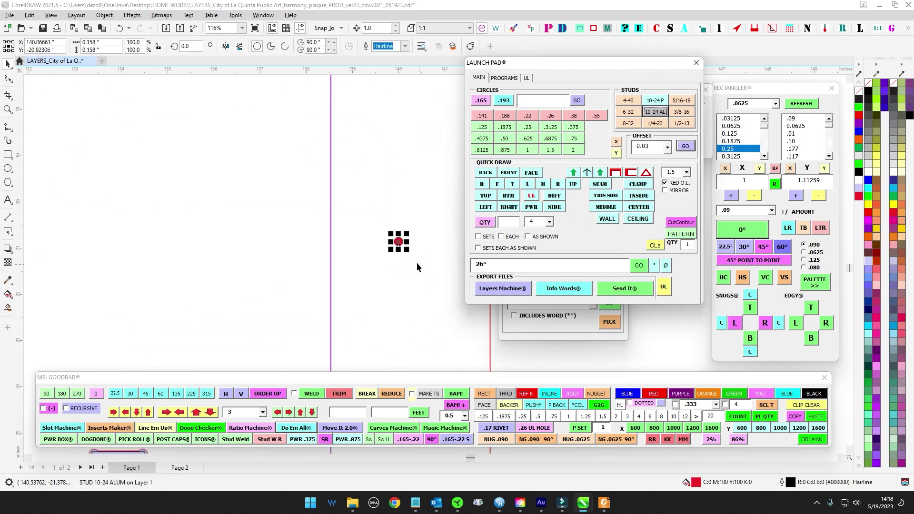
{"action": "left_click_drag", "start_coordinate": [395, 236], "coordinate": [232, 225]}
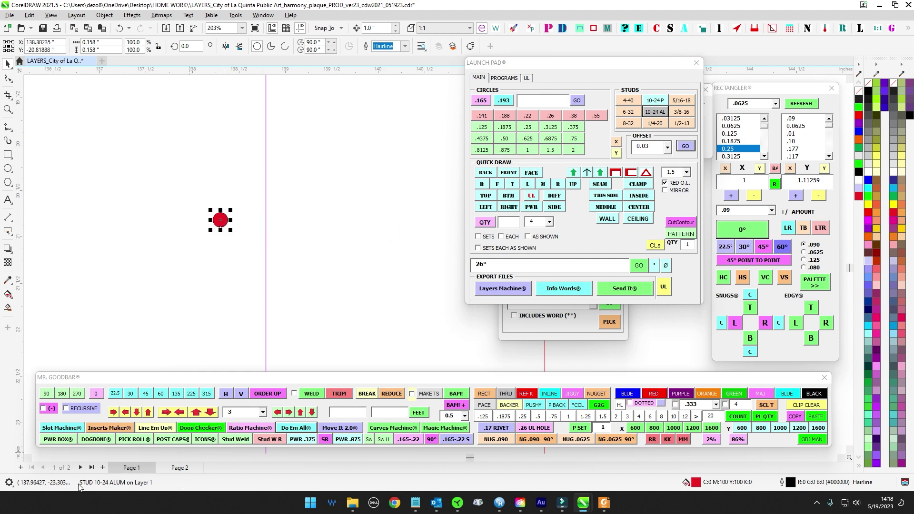
Align the stud with the mounting plate's upper right corner and offset it 1 inch left and 1 inch down.
{"action": "scroll", "coordinate": [340, 205], "scroll_direction": "down", "scroll_amount": 5}
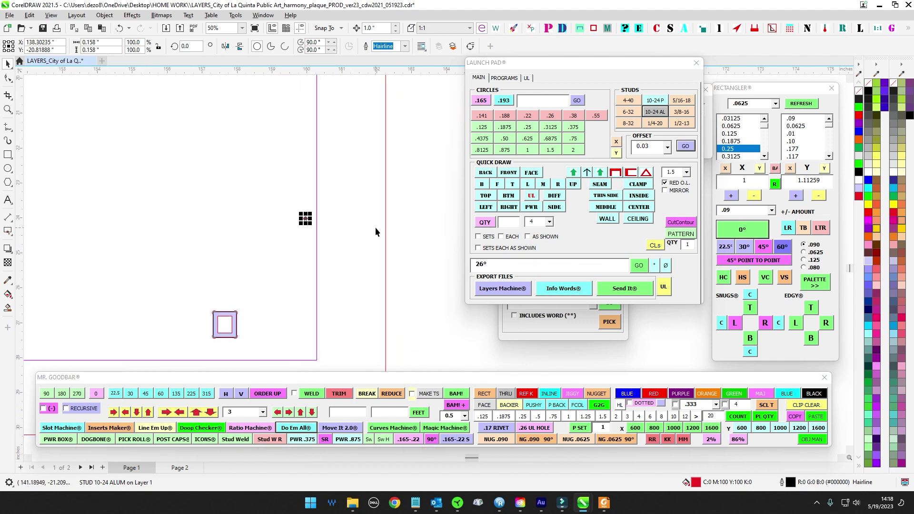
{"action": "scroll", "coordinate": [356, 169], "scroll_direction": "down", "scroll_amount": 1}
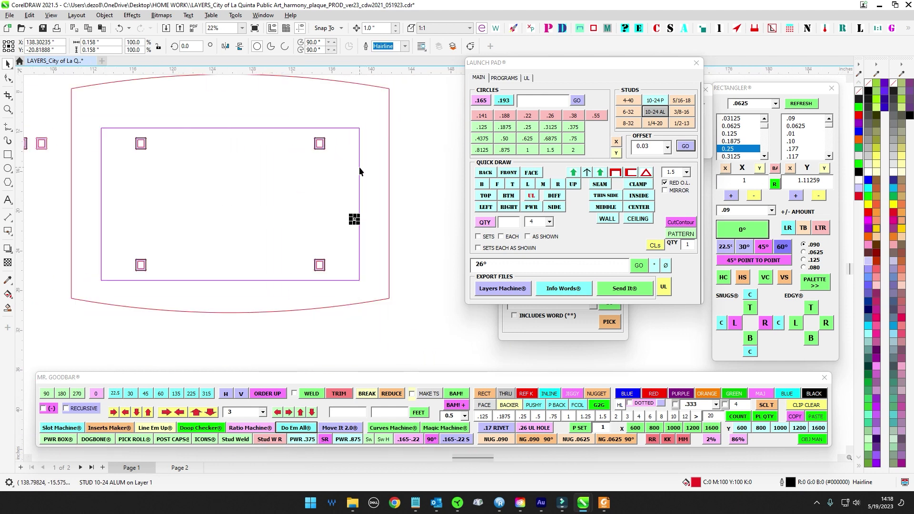
{"action": "left_click", "coordinate": [360, 167]}
{"action": "left_click", "coordinate": [826, 323]}
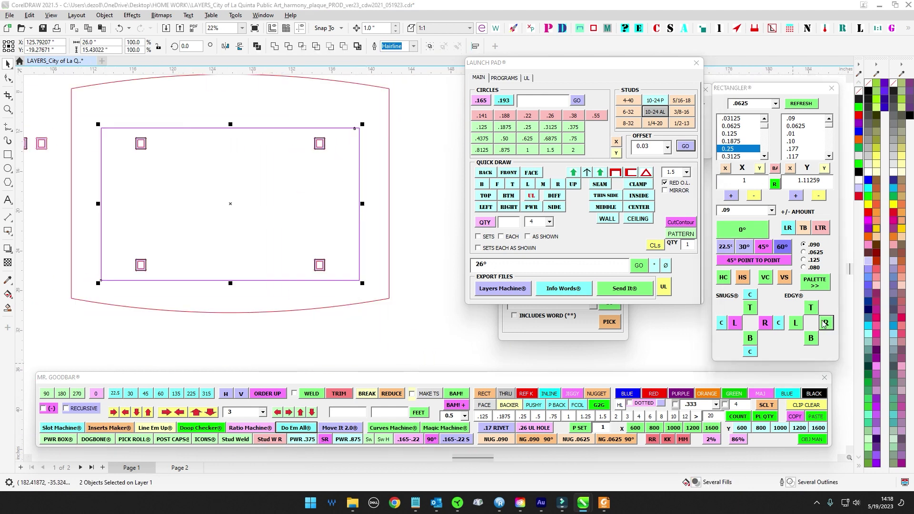
{"action": "left_click", "coordinate": [360, 129]}
{"action": "scroll", "coordinate": [367, 115], "scroll_direction": "up", "scroll_amount": 3}
{"action": "key", "text": "Left"}
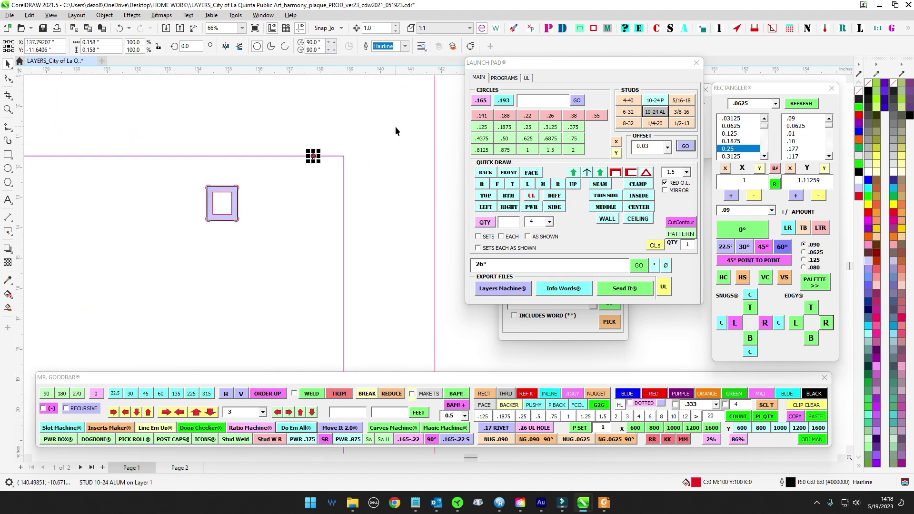
{"action": "key", "text": "Down"}
{"action": "scroll", "coordinate": [376, 131], "scroll_direction": "down", "scroll_amount": 3}
{"action": "scroll", "coordinate": [357, 191], "scroll_direction": "down", "scroll_amount": 1}
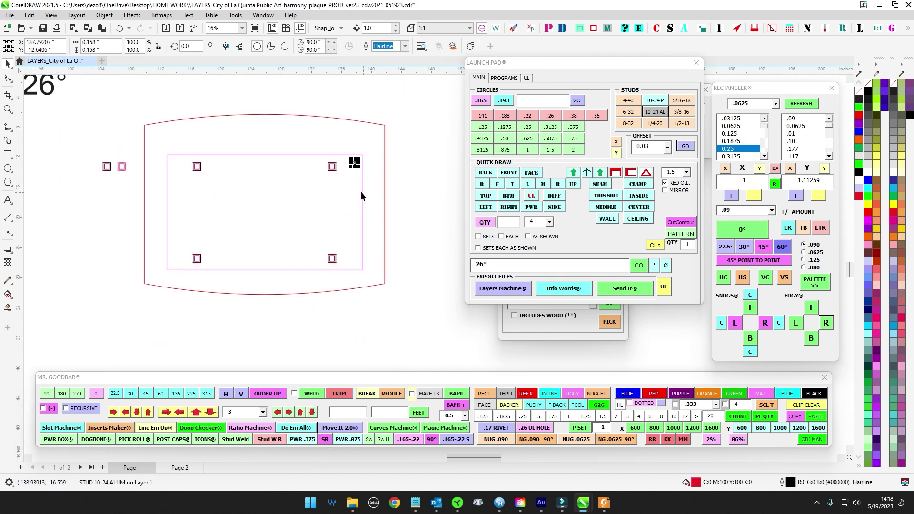
Align the stud copy with the mounting plate's left edge in the top row and offset it 1 inch right.
{"action": "left_click", "coordinate": [361, 186], "text": "shift"}
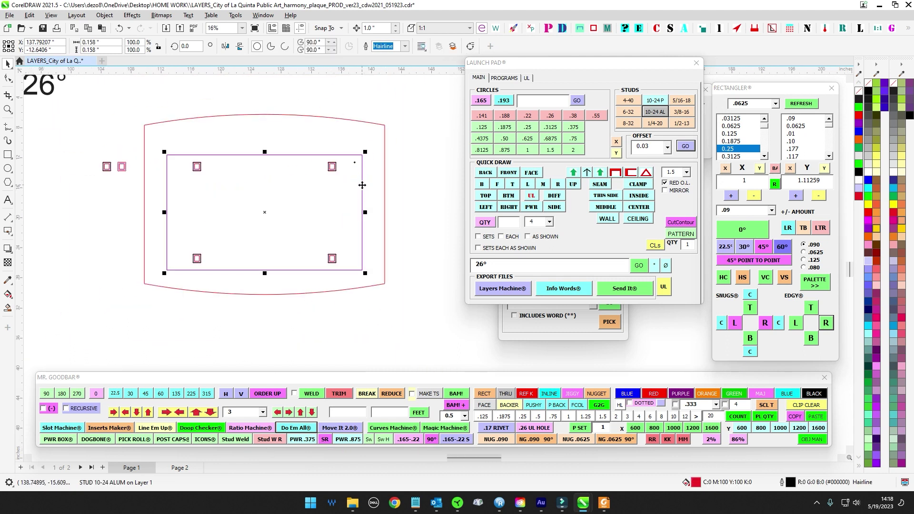
{"action": "left_click", "coordinate": [797, 324]}
{"action": "scroll", "coordinate": [145, 152], "scroll_direction": "up", "scroll_amount": 2}
{"action": "left_click_drag", "start_coordinate": [167, 140], "coordinate": [231, 214]}
{"action": "key", "text": "Right"}
{"action": "scroll", "coordinate": [228, 219], "scroll_direction": "down", "scroll_amount": 2}
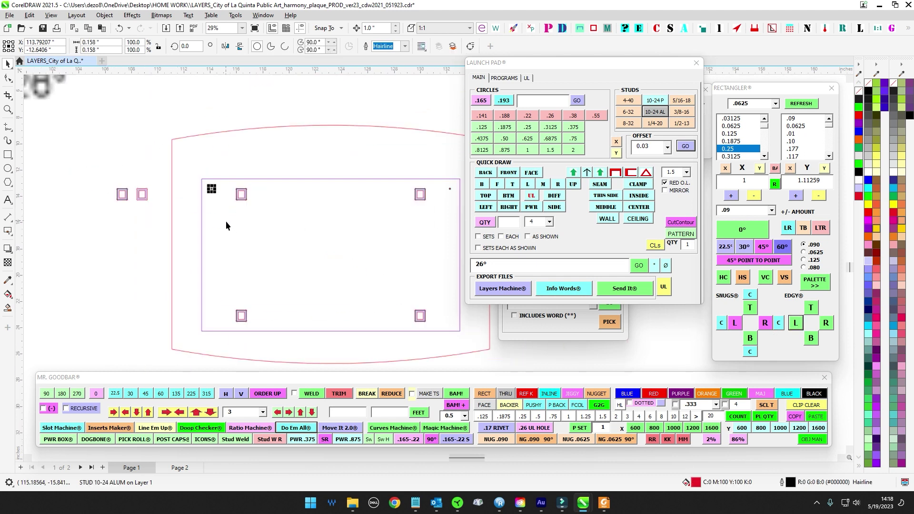
Duplicate the upper left stud and move copies right along the plate's top row to fill the gap between the corner studs.
{"action": "scroll", "coordinate": [179, 151], "scroll_direction": "up", "scroll_amount": 2}
{"action": "left_click_drag", "start_coordinate": [162, 147], "coordinate": [214, 234]}
{"action": "scroll", "coordinate": [224, 237], "scroll_direction": "down", "scroll_amount": 1}
{"action": "left_click_drag", "start_coordinate": [223, 237], "coordinate": [135, 237]}
{"action": "key", "text": "Right"}
{"action": "key", "text": "Right"}
{"action": "key", "text": "Right"}
{"action": "key", "text": "Right"}
{"action": "key", "text": "Right"}
{"action": "key", "text": "Right"}
{"action": "key", "text": "Right"}
{"action": "key", "text": "Right"}
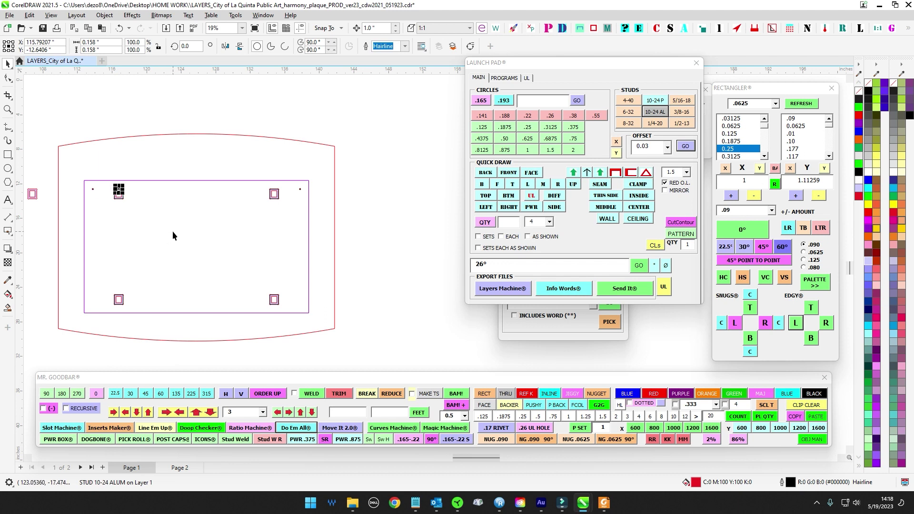
{"action": "key", "text": "Right"}
{"action": "key", "text": "Right"}
{"action": "key", "text": "Right"}
{"action": "key", "text": "Right"}
{"action": "key", "text": "Right"}
{"action": "key", "text": "Right"}
Distribute the five top-row studs evenly by their horizontal centers between the two corner studs.
{"action": "left_click_drag", "start_coordinate": [76, 168], "coordinate": [362, 197]}
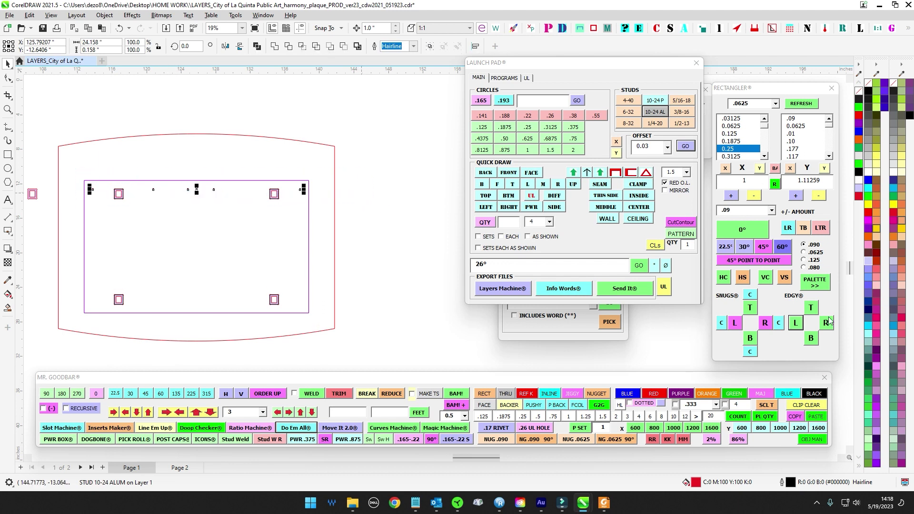
{"action": "left_click", "coordinate": [723, 280]}
{"action": "scroll", "coordinate": [206, 154], "scroll_direction": "up", "scroll_amount": 2}
{"action": "left_click_drag", "start_coordinate": [165, 184], "coordinate": [327, 274]}
{"action": "scroll", "coordinate": [286, 162], "scroll_direction": "down", "scroll_amount": 2}
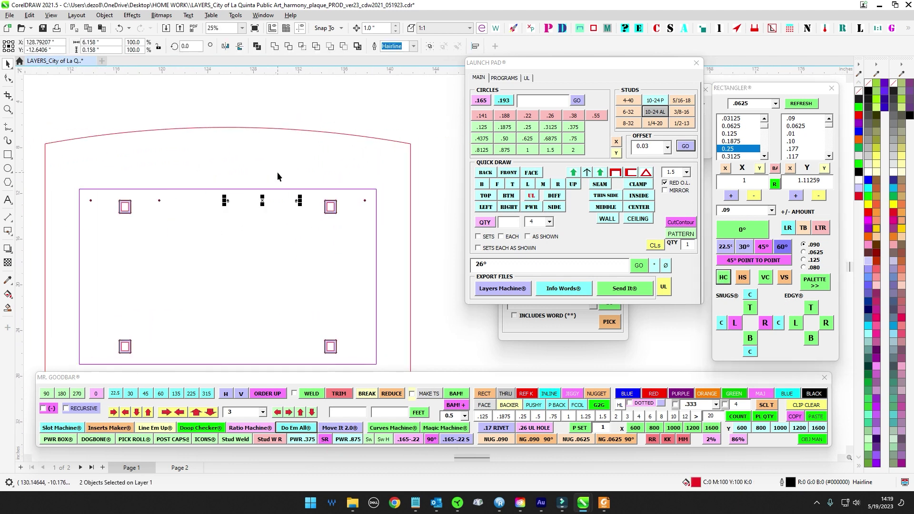
Delete the middle stud of the top row, redistribute the remaining four evenly, and check the spacing of the inner pair.
{"action": "left_click", "coordinate": [241, 149]}
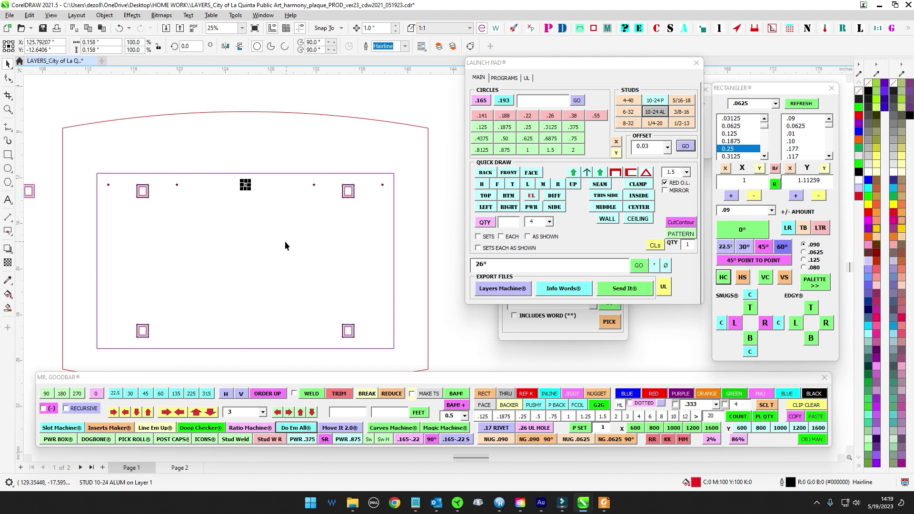
{"action": "left_click_drag", "start_coordinate": [432, 198], "coordinate": [420, 188]}
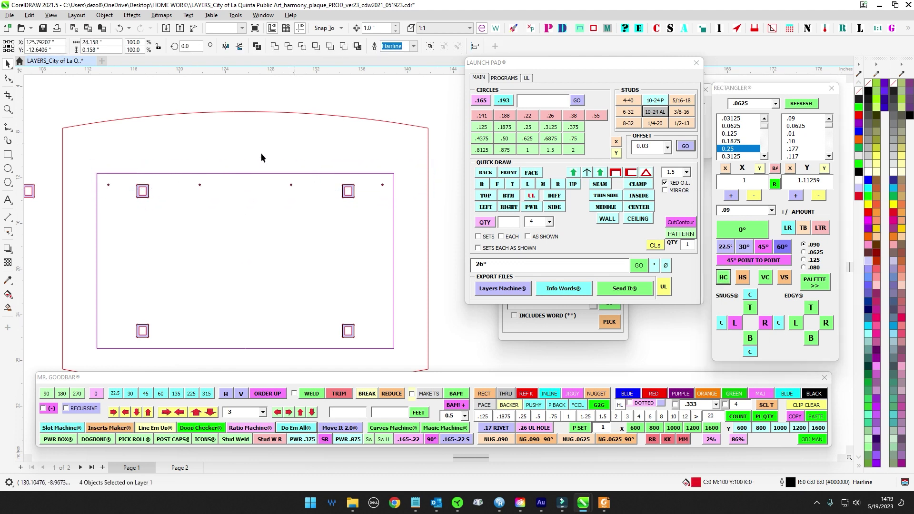
{"action": "left_click_drag", "start_coordinate": [190, 149], "coordinate": [341, 232]}
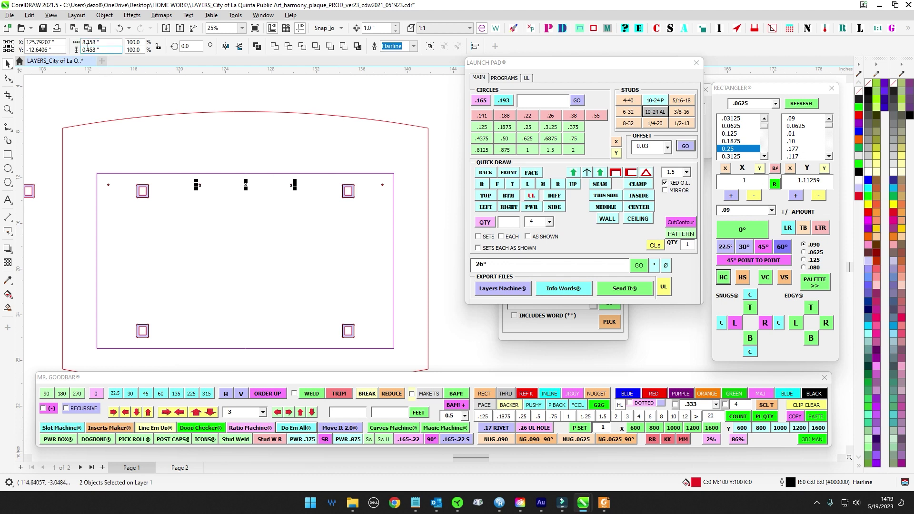
{"action": "left_click", "coordinate": [96, 42]}
{"action": "left_click_drag", "start_coordinate": [169, 171], "coordinate": [294, 242]}
Duplicate the four-stud top row, align the copy with the plate's bottom edge and offset it 1 inch up.
{"action": "left_click_drag", "start_coordinate": [86, 157], "coordinate": [408, 204]}
{"action": "scroll", "coordinate": [409, 204], "scroll_direction": "down", "scroll_amount": 1}
{"action": "left_click_drag", "start_coordinate": [405, 239], "coordinate": [338, 205]}
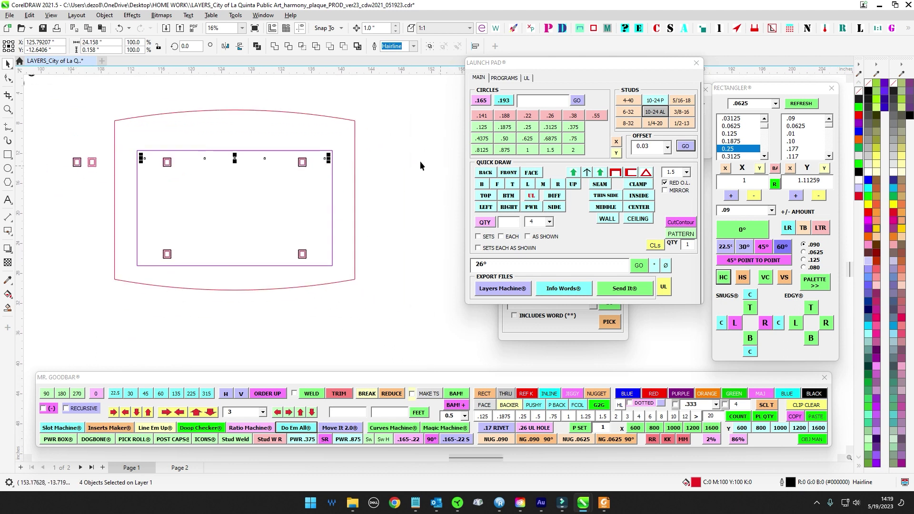
{"action": "scroll", "coordinate": [390, 140], "scroll_direction": "up", "scroll_amount": 1}
{"action": "left_click_drag", "start_coordinate": [404, 163], "coordinate": [425, 161]}
{"action": "key", "text": "Delete"}
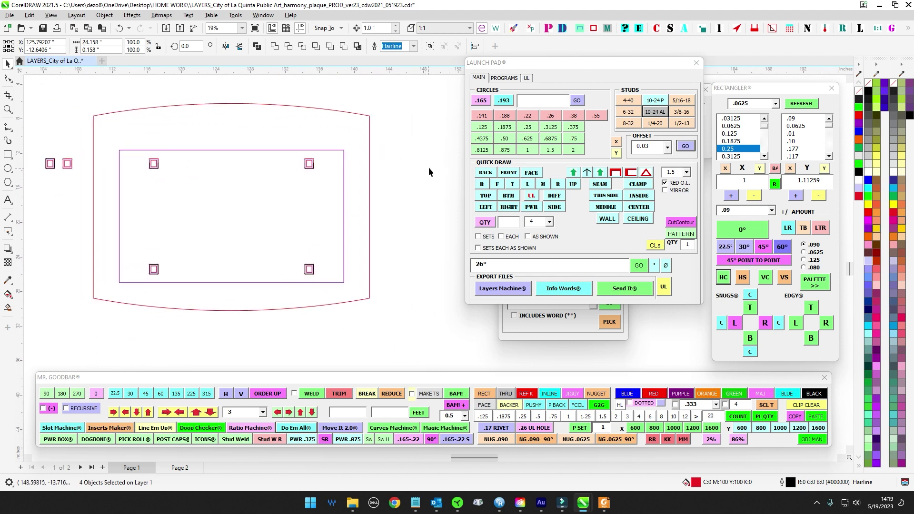
{"action": "key", "text": "Down"}
{"action": "left_click", "coordinate": [811, 338]}
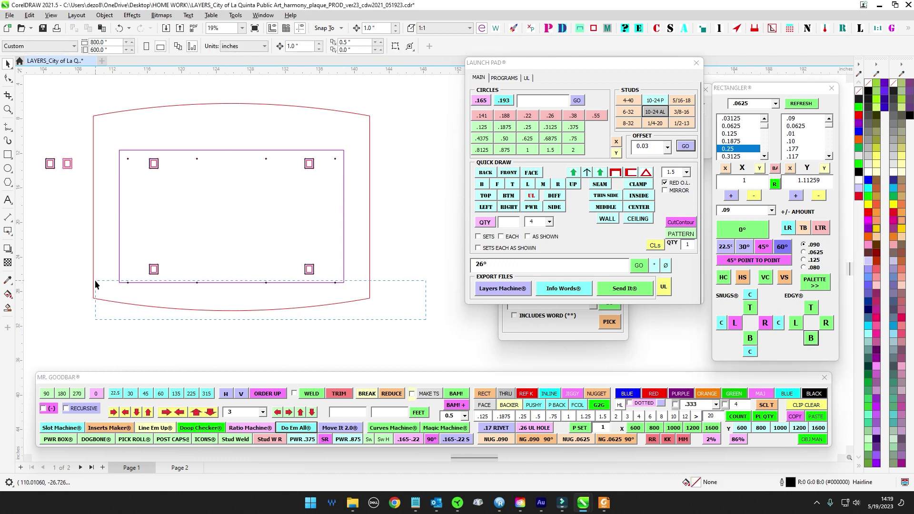
{"action": "key", "text": "Up"}
Add a stud copy between the upper and lower corner studs on both sides and space each column evenly by vertical centers.
{"action": "left_click", "coordinate": [244, 191]}
{"action": "key", "text": "Down"}
{"action": "key", "text": "Down"}
{"action": "key", "text": "Down"}
{"action": "left_click_drag", "start_coordinate": [111, 135], "coordinate": [130, 167]}
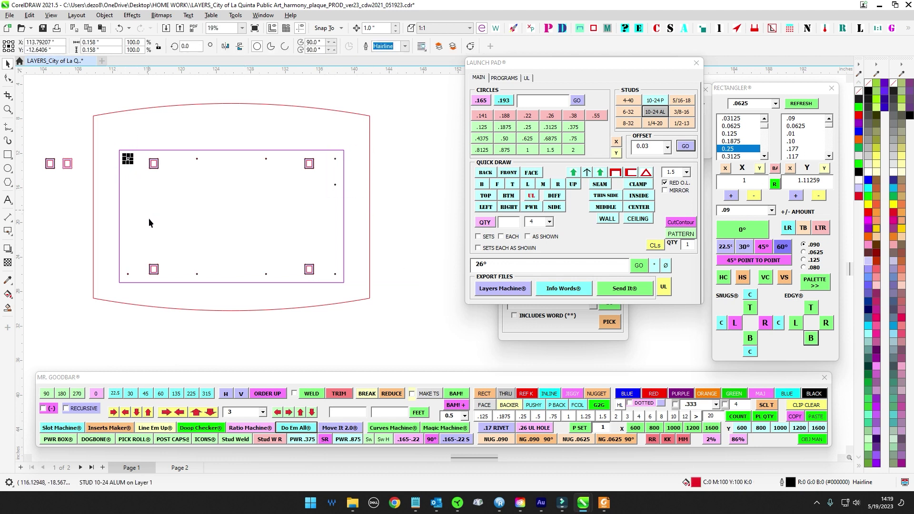
{"action": "left_click_drag", "start_coordinate": [115, 131], "coordinate": [141, 294]}
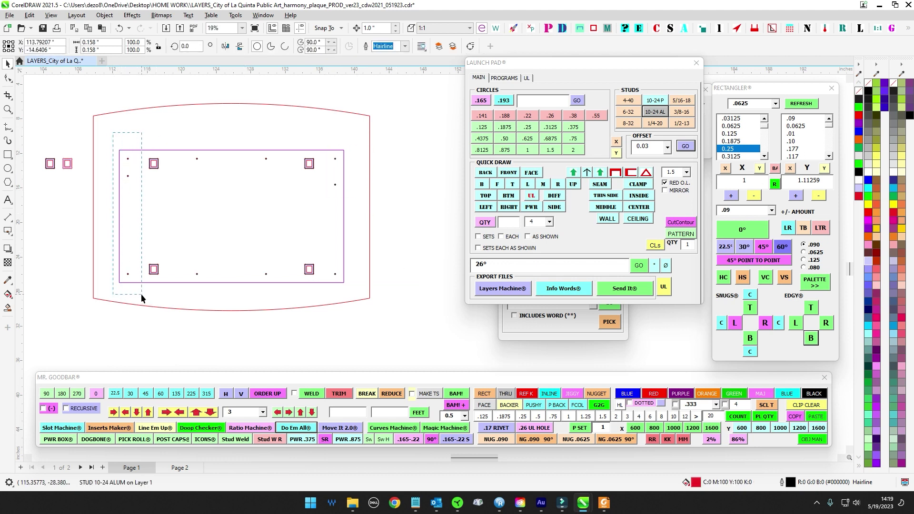
{"action": "left_click", "coordinate": [764, 280]}
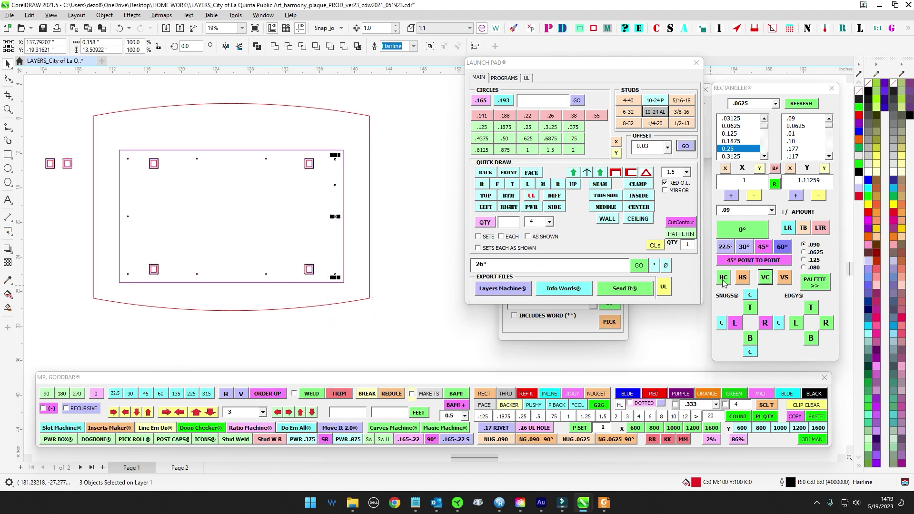
{"action": "left_click", "coordinate": [405, 210]}
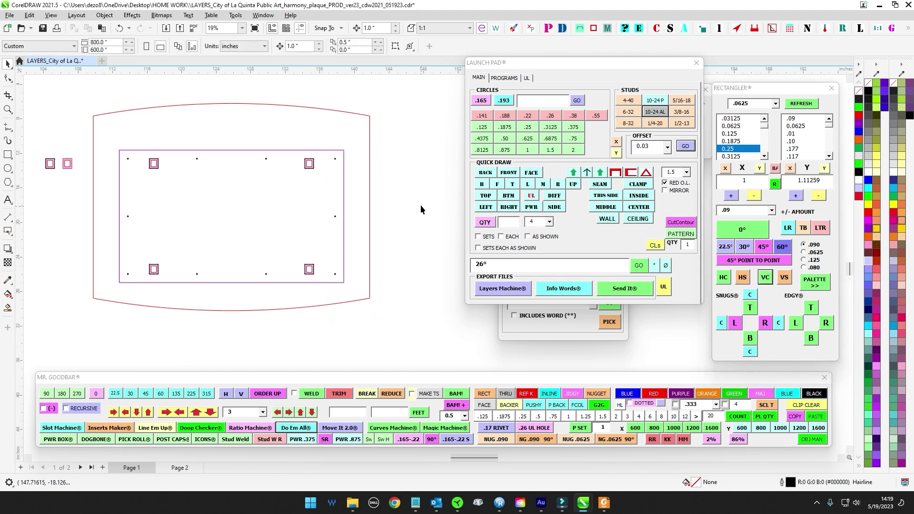
Duplicate the two inner top-row studs and align the copies with the plate's middle row, centered vertically.
{"action": "scroll", "coordinate": [416, 206], "scroll_direction": "down", "scroll_amount": 1}
{"action": "left_click_drag", "start_coordinate": [413, 206], "coordinate": [454, 236]}
{"action": "scroll", "coordinate": [404, 232], "scroll_direction": "up", "scroll_amount": 2}
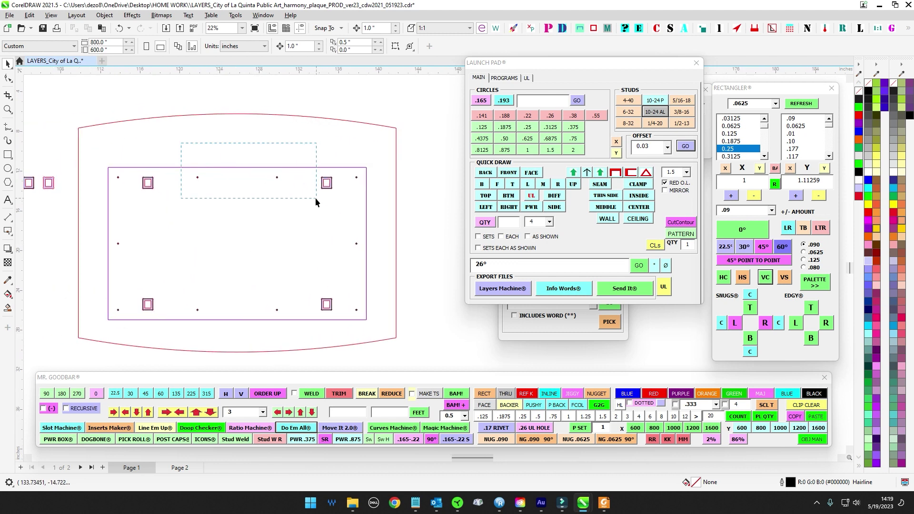
{"action": "left_click_drag", "start_coordinate": [316, 198], "coordinate": [316, 199]}
{"action": "key", "text": "KP_Add"}
{"action": "left_click_drag", "start_coordinate": [329, 230], "coordinate": [379, 255]}
{"action": "key", "text": "e"}
{"action": "left_click", "coordinate": [425, 296]}
{"action": "scroll", "coordinate": [403, 258], "scroll_direction": "down", "scroll_amount": 2}
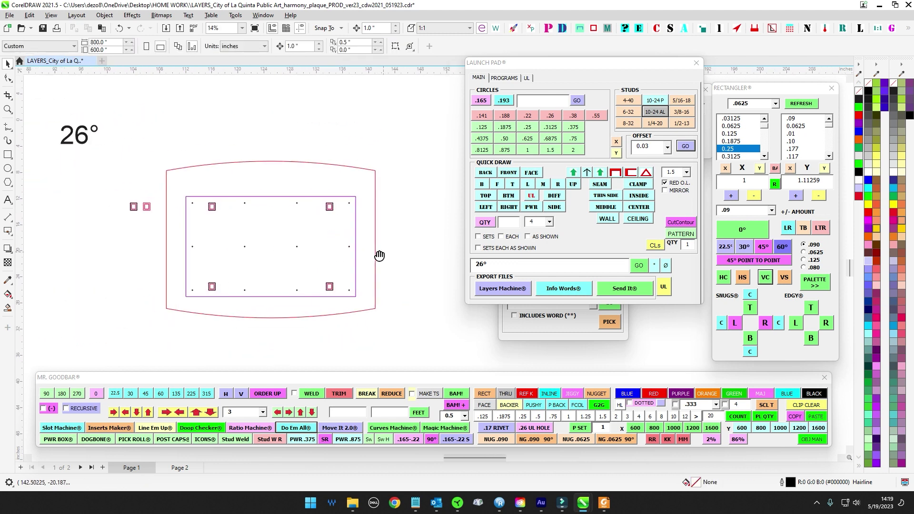
Examine the mounting plate's stud layout together with the side view and save the drawing.
{"action": "scroll", "coordinate": [314, 231], "scroll_direction": "up", "scroll_amount": 2}
{"action": "scroll", "coordinate": [300, 220], "scroll_direction": "down", "scroll_amount": 2}
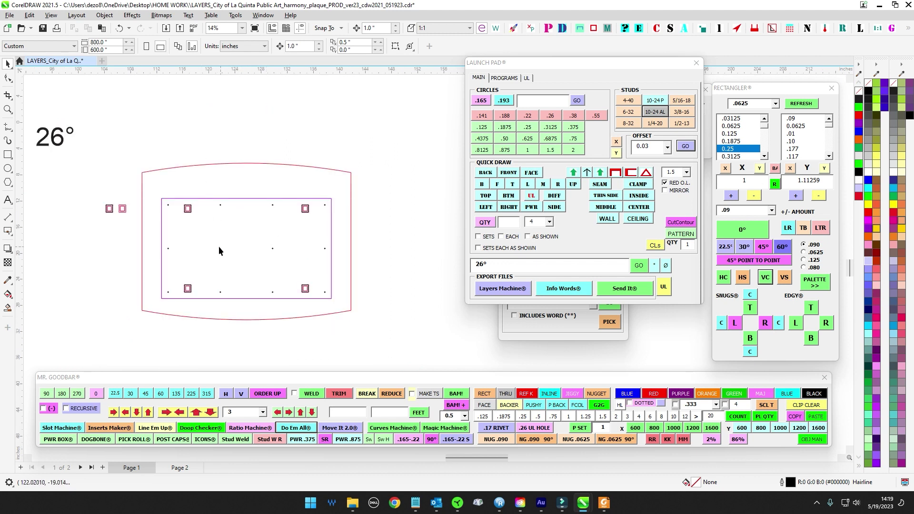
{"action": "scroll", "coordinate": [238, 181], "scroll_direction": "down", "scroll_amount": 2}
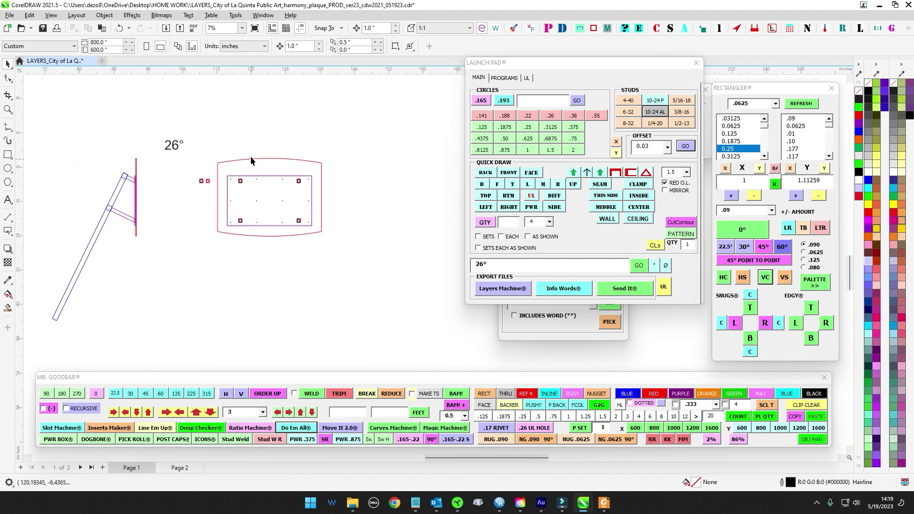
{"action": "scroll", "coordinate": [246, 172], "scroll_direction": "up", "scroll_amount": 2}
{"action": "scroll", "coordinate": [184, 163], "scroll_direction": "down", "scroll_amount": 1}
{"action": "left_click_drag", "start_coordinate": [183, 164], "coordinate": [240, 173]}
{"action": "scroll", "coordinate": [286, 182], "scroll_direction": "up", "scroll_amount": 3}
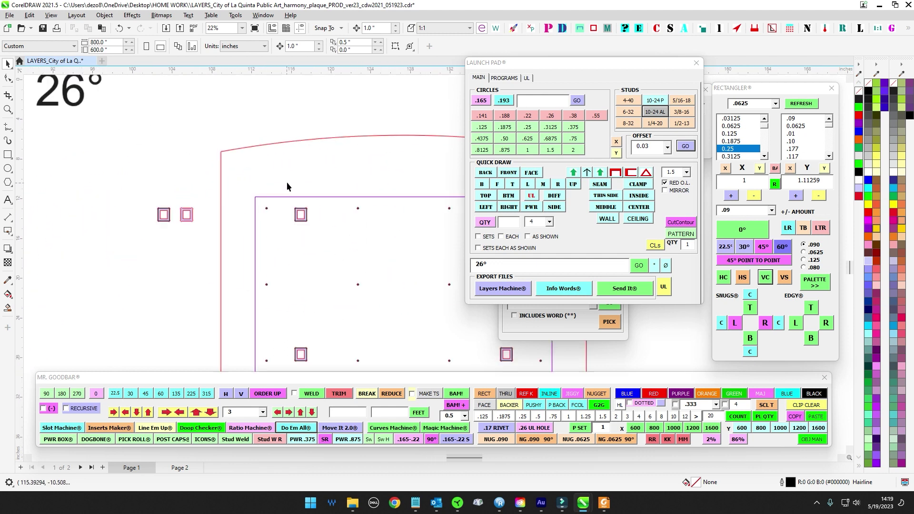
{"action": "scroll", "coordinate": [308, 187], "scroll_direction": "down", "scroll_amount": 1}
{"action": "scroll", "coordinate": [234, 150], "scroll_direction": "down", "scroll_amount": 3}
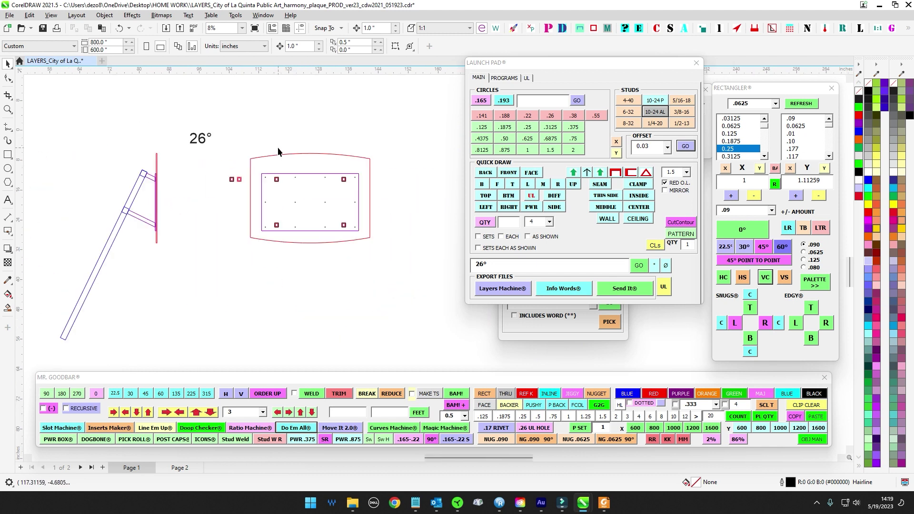
{"action": "scroll", "coordinate": [278, 145], "scroll_direction": "down", "scroll_amount": 3}
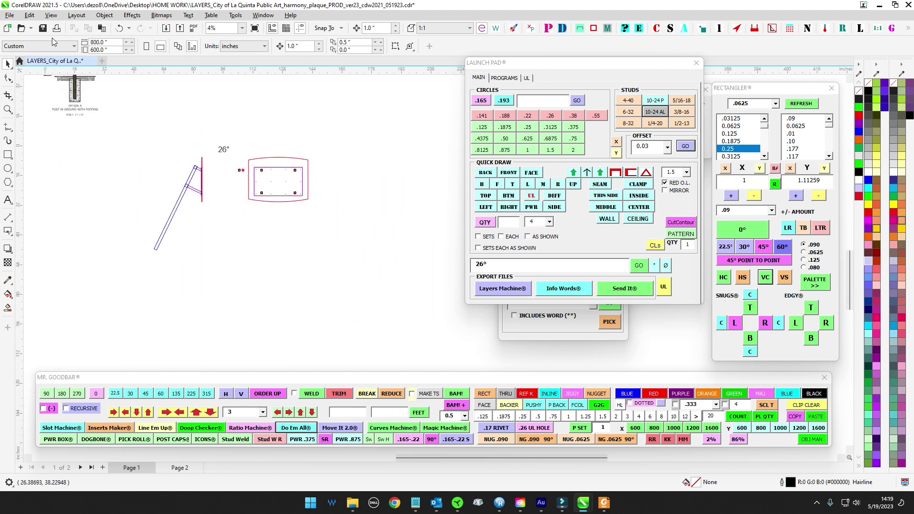
{"action": "scroll", "coordinate": [200, 175], "scroll_direction": "up", "scroll_amount": 4}
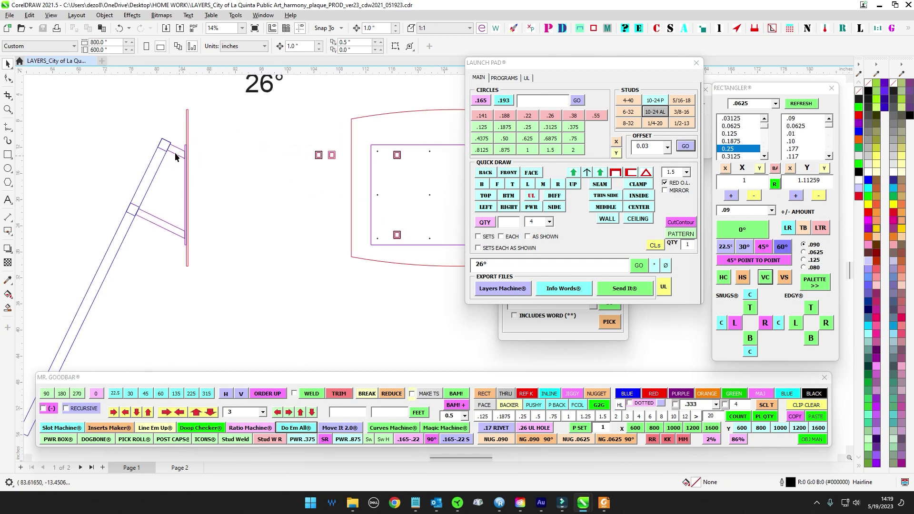
Examine the illustration of the plaque and mounting plate on Page 2, and compare it with the plate layout on Page 1.
{"action": "left_click", "coordinate": [180, 468]}
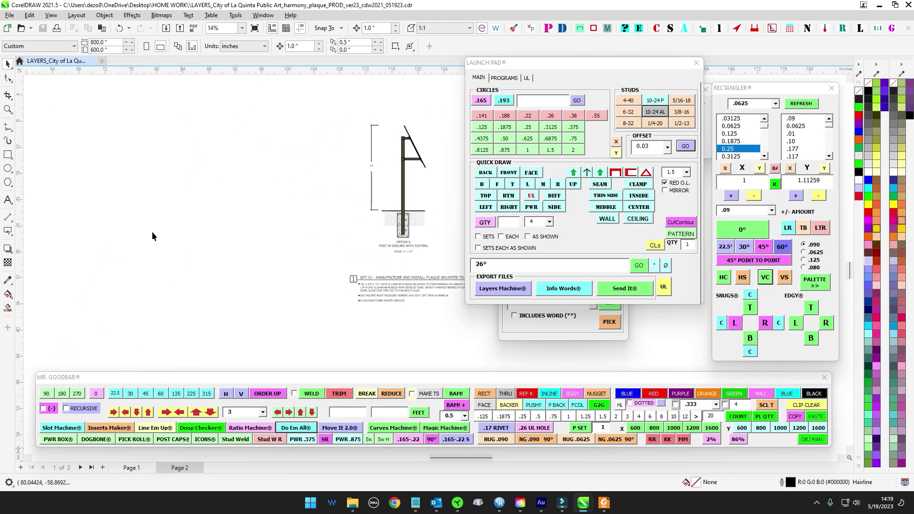
{"action": "scroll", "coordinate": [153, 231], "scroll_direction": "down", "scroll_amount": 4}
{"action": "scroll", "coordinate": [314, 222], "scroll_direction": "up", "scroll_amount": 6}
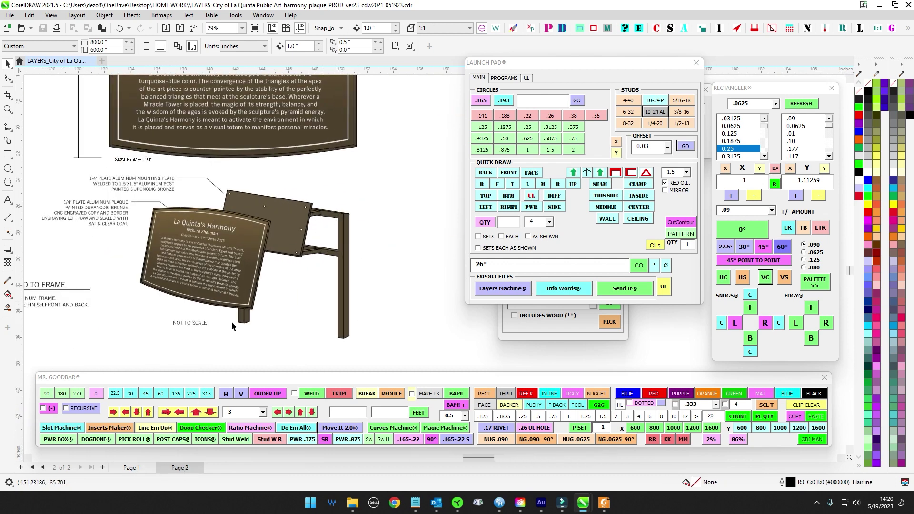
{"action": "left_click", "coordinate": [132, 468]}
{"action": "scroll", "coordinate": [230, 209], "scroll_direction": "down", "scroll_amount": 2}
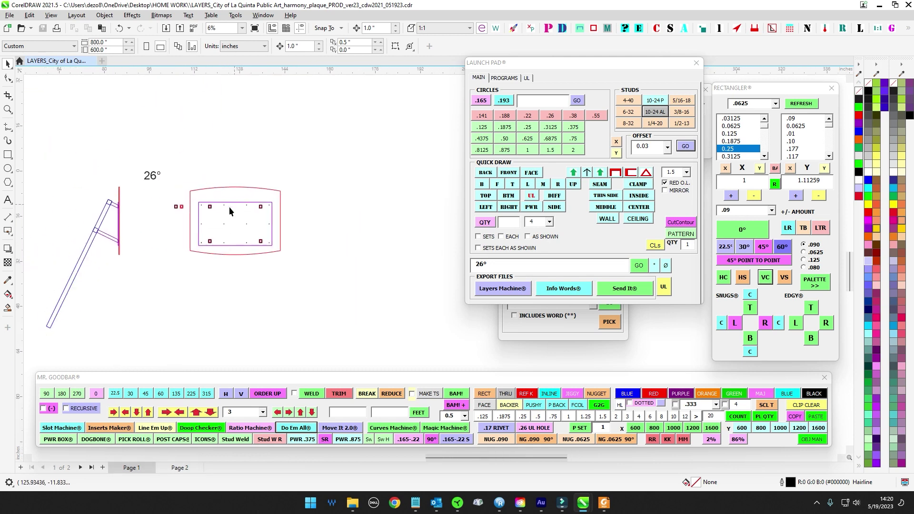
{"action": "scroll", "coordinate": [70, 211], "scroll_direction": "up", "scroll_amount": 3}
{"action": "left_click_drag", "start_coordinate": [292, 195], "coordinate": [200, 180]}
{"action": "scroll", "coordinate": [285, 229], "scroll_direction": "down", "scroll_amount": 4}
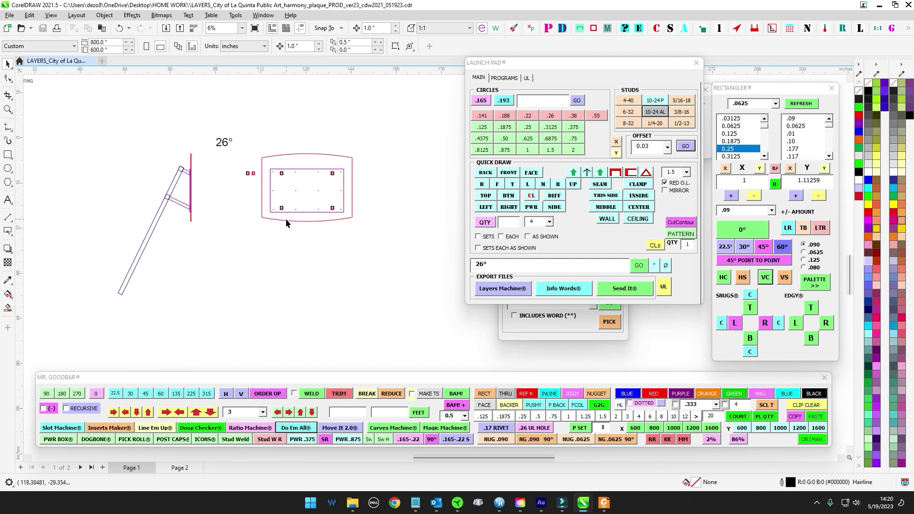
Duplicate the whole side view and move the copy right, past the plaque's front view, to about X 179.83 inches.
{"action": "left_click_drag", "start_coordinate": [236, 341], "coordinate": [236, 341]}
{"action": "scroll", "coordinate": [337, 318], "scroll_direction": "down", "scroll_amount": 1}
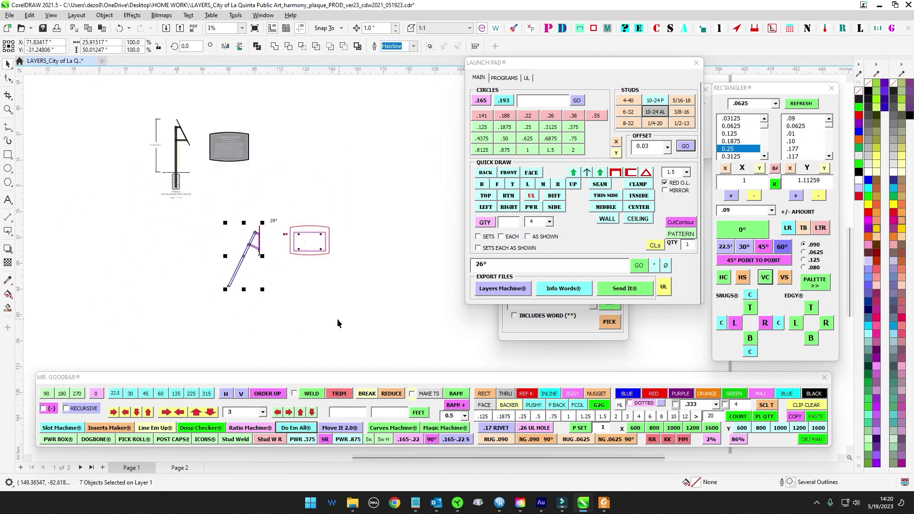
{"action": "key", "text": "Right"}
{"action": "key", "text": "Right"}
{"action": "key", "text": "Right"}
{"action": "key", "text": "Right"}
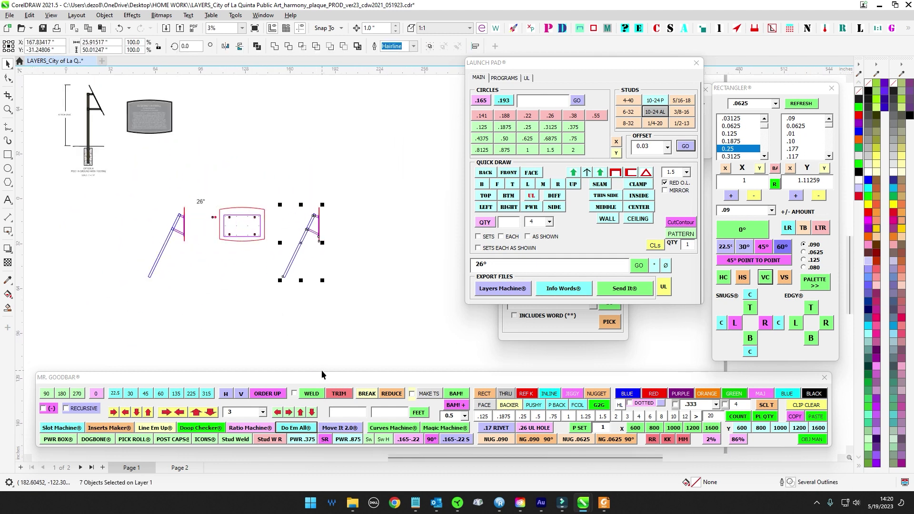
Clear away the Launch Pad and Do Em All windows and rotate the copied side view +26° as one object with Minitator.
{"action": "left_click_drag", "start_coordinate": [514, 65], "coordinate": [571, 1]}
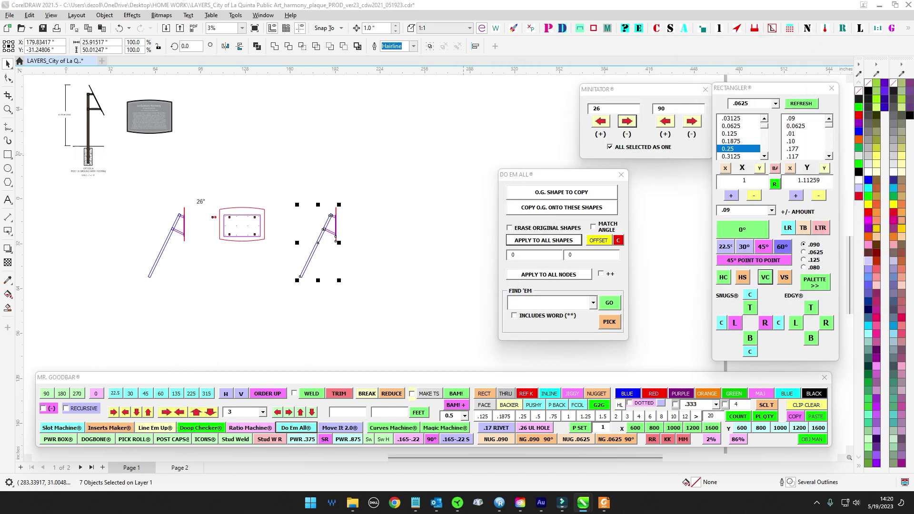
{"action": "left_click", "coordinate": [621, 175]}
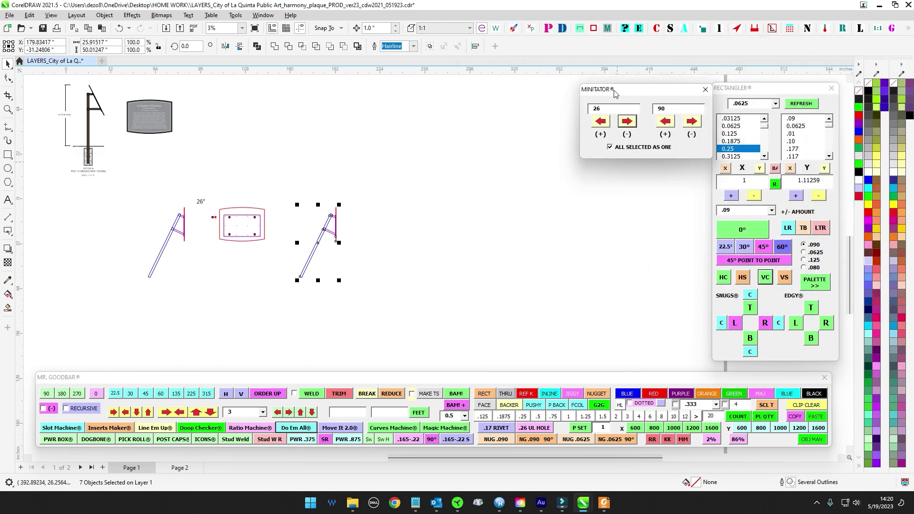
{"action": "left_click_drag", "start_coordinate": [603, 90], "coordinate": [586, 82]}
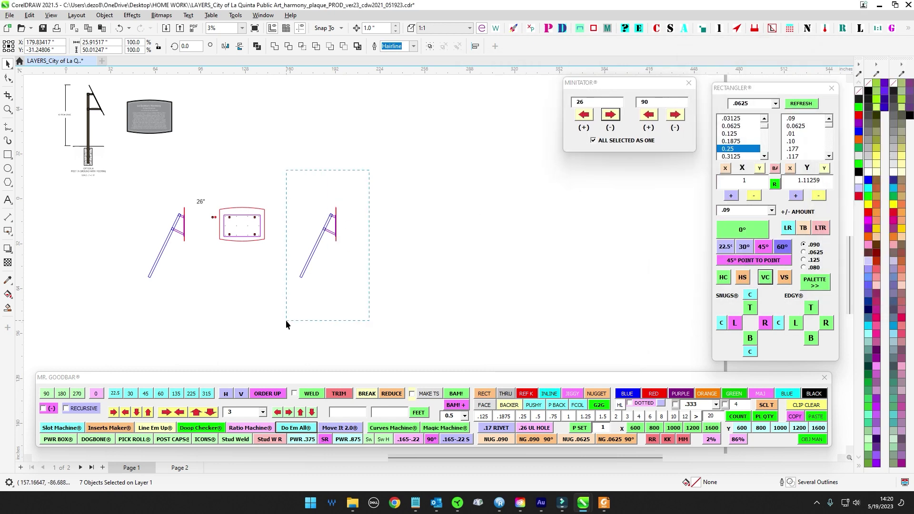
{"action": "left_click", "coordinate": [587, 121]}
{"action": "key", "text": "Escape"}
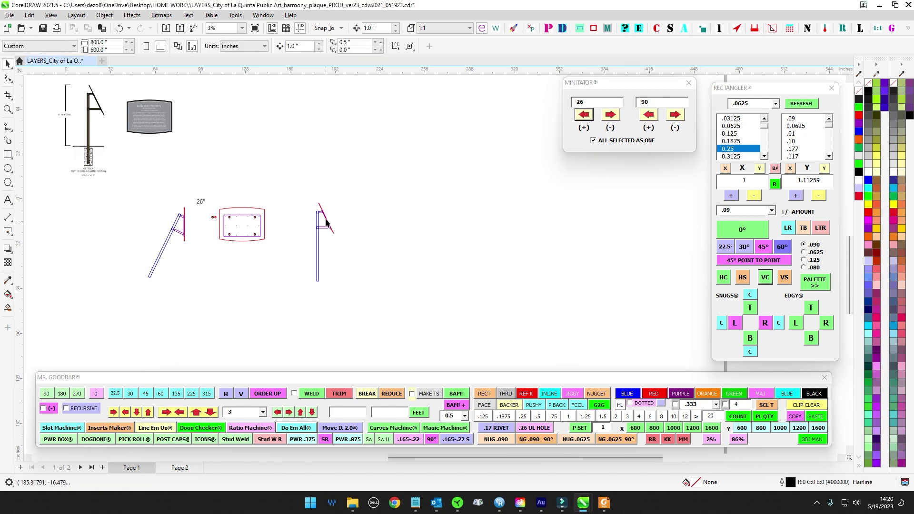
Select the upright post with its two arm sections in the copied side view and move them left to about X 156.61 inches.
{"action": "scroll", "coordinate": [313, 215], "scroll_direction": "up", "scroll_amount": 1}
{"action": "scroll", "coordinate": [313, 215], "scroll_direction": "down", "scroll_amount": 1}
{"action": "left_click_drag", "start_coordinate": [296, 190], "coordinate": [408, 331]}
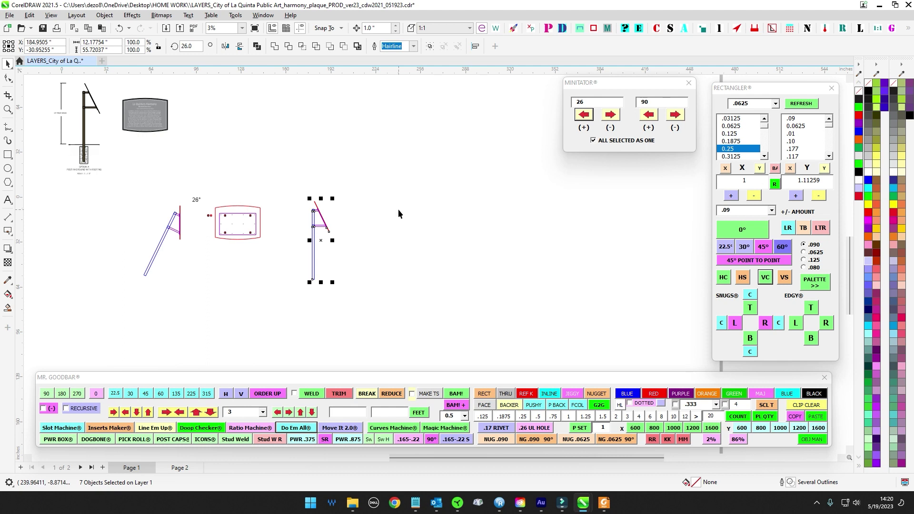
{"action": "left_click", "coordinate": [397, 214]}
{"action": "scroll", "coordinate": [321, 205], "scroll_direction": "up", "scroll_amount": 2}
{"action": "left_click_drag", "start_coordinate": [307, 210], "coordinate": [337, 196]}
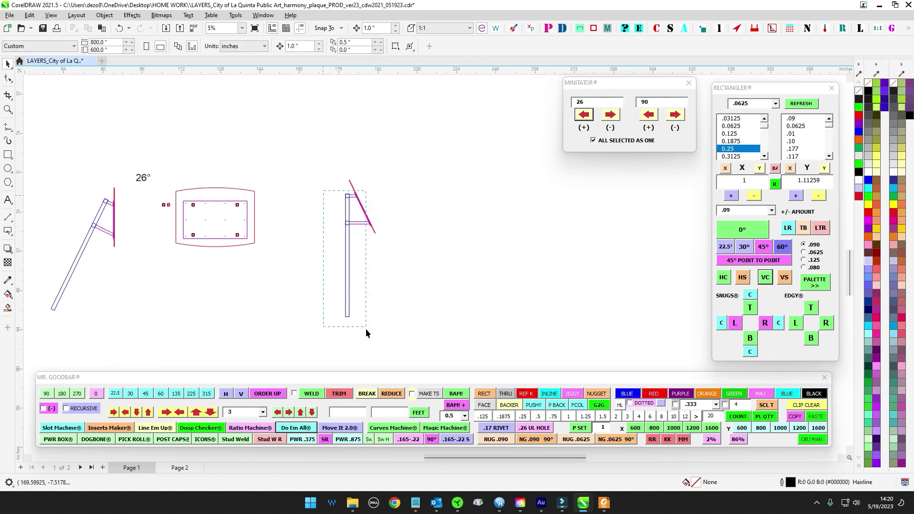
{"action": "left_click_drag", "start_coordinate": [353, 344], "coordinate": [353, 348]}
{"action": "key", "text": "Left"}
{"action": "key", "text": "Left"}
{"action": "key", "text": "Left"}
{"action": "key", "text": "Left"}
{"action": "key", "text": "Left"}
{"action": "key", "text": "Left"}
{"action": "key", "text": "Left"}
{"action": "key", "text": "Left"}
{"action": "key", "text": "Left"}
{"action": "key", "text": "Left"}
{"action": "key", "text": "Left"}
{"action": "key", "text": "Left"}
{"action": "key", "text": "Left"}
{"action": "key", "text": "Left"}
{"action": "key", "text": "Left"}
{"action": "key", "text": "Left"}
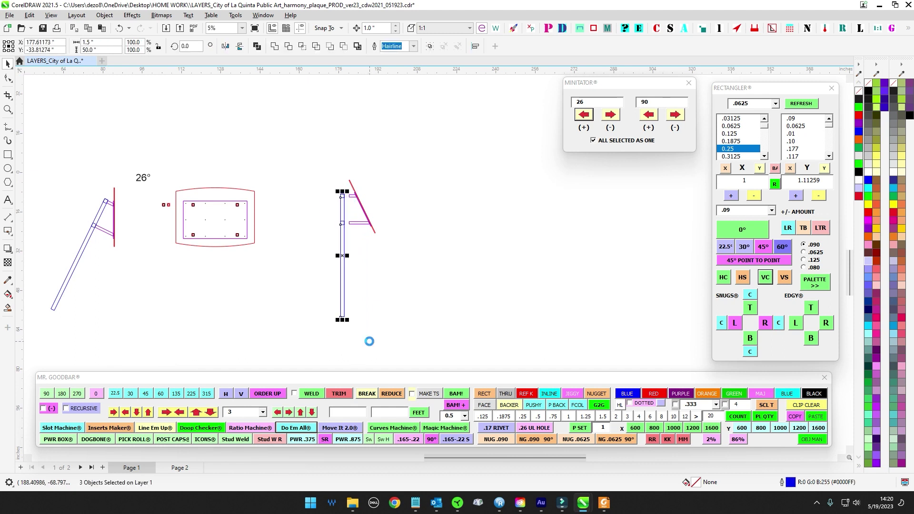
{"action": "key", "text": "Left"}
{"action": "key", "text": "Left"}
{"action": "key", "text": "Left"}
{"action": "key", "text": "Left"}
{"action": "key", "text": "Left"}
{"action": "key", "text": "Left"}
{"action": "key", "text": "Left"}
Place a horizontal guideline through the centre of the upper arm cutouts in the plaque's front view.
{"action": "scroll", "coordinate": [118, 179], "scroll_direction": "up", "scroll_amount": 5}
{"action": "left_click_drag", "start_coordinate": [327, 251], "coordinate": [249, 237]}
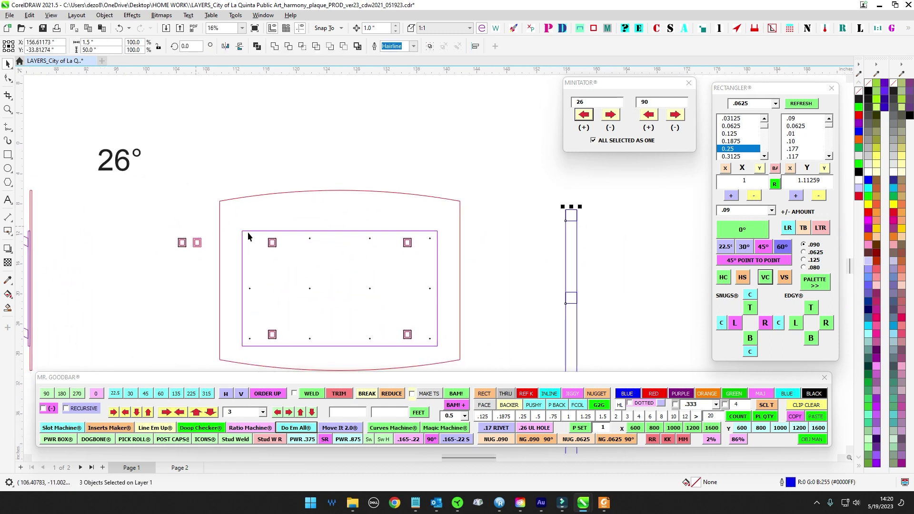
{"action": "scroll", "coordinate": [249, 237], "scroll_direction": "up", "scroll_amount": 2}
{"action": "left_click_drag", "start_coordinate": [360, 222], "coordinate": [178, 207]}
{"action": "scroll", "coordinate": [355, 220], "scroll_direction": "up", "scroll_amount": 4}
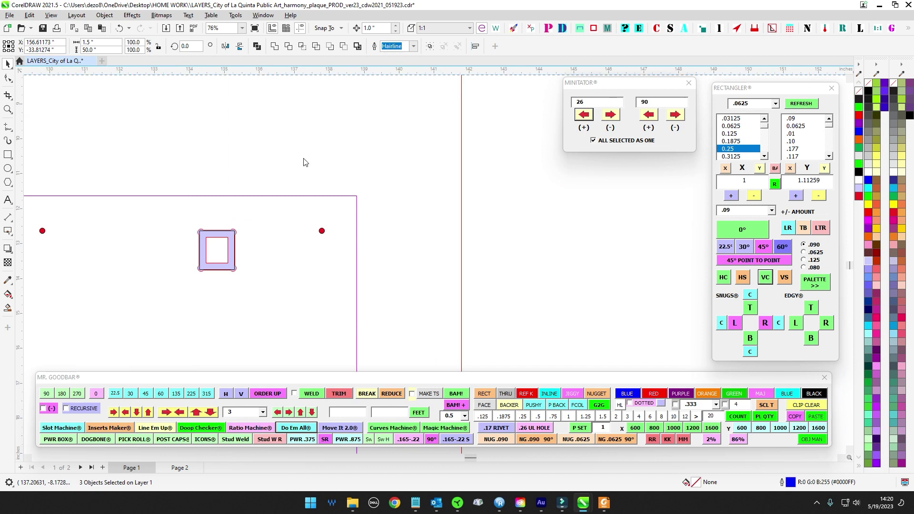
{"action": "scroll", "coordinate": [402, 239], "scroll_direction": "down", "scroll_amount": 6}
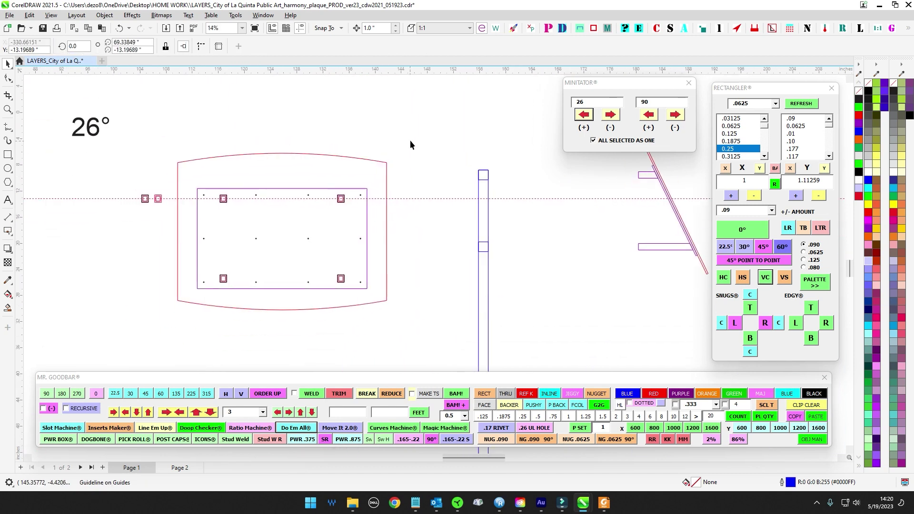
Move the separated post below the plaque's front view, to about X 114.28 and Y -60.02 inches.
{"action": "scroll", "coordinate": [411, 140], "scroll_direction": "down", "scroll_amount": 2}
{"action": "left_click_drag", "start_coordinate": [474, 376], "coordinate": [474, 375]}
{"action": "scroll", "coordinate": [498, 266], "scroll_direction": "down", "scroll_amount": 1}
{"action": "left_click_drag", "start_coordinate": [498, 266], "coordinate": [475, 201]}
{"action": "left_click_drag", "start_coordinate": [442, 133], "coordinate": [337, 200]}
{"action": "scroll", "coordinate": [360, 162], "scroll_direction": "up", "scroll_amount": 4}
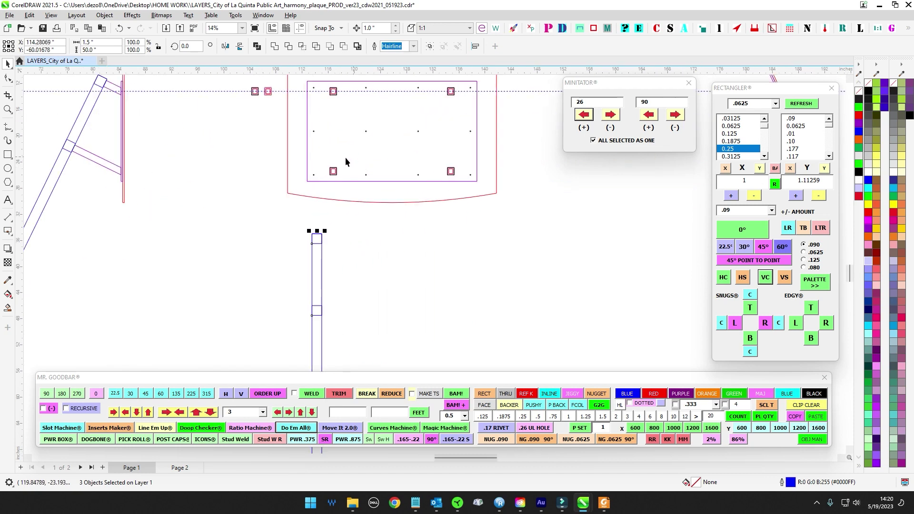
{"action": "scroll", "coordinate": [346, 162], "scroll_direction": "down", "scroll_amount": 2}
{"action": "scroll", "coordinate": [338, 124], "scroll_direction": "up", "scroll_amount": 2}
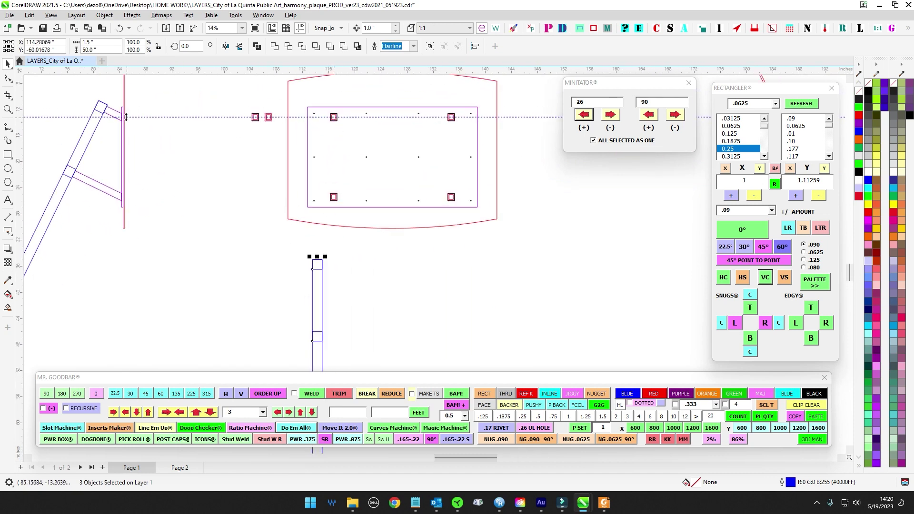
Duplicate the separated post back into the upright side view, snapping it against the arms at about X 179.61 and Y -33.81 inches.
{"action": "scroll", "coordinate": [113, 116], "scroll_direction": "up", "scroll_amount": 4}
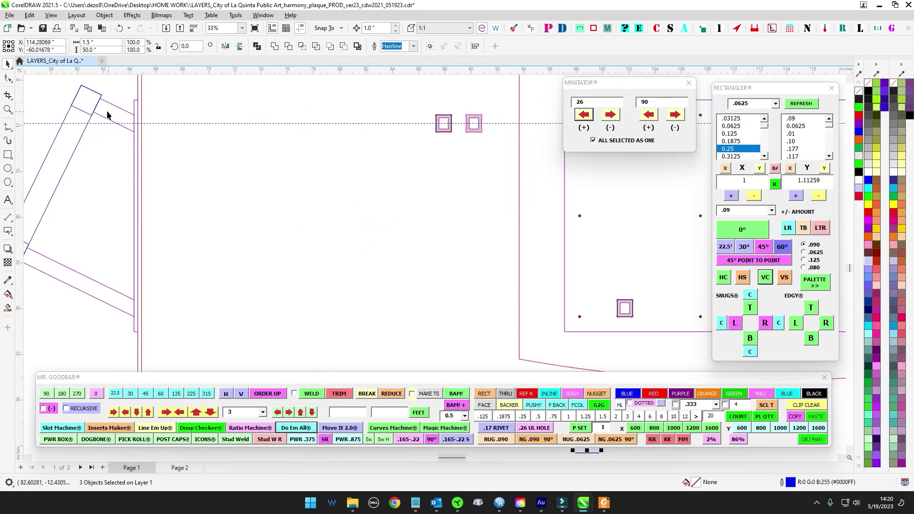
{"action": "scroll", "coordinate": [198, 167], "scroll_direction": "down", "scroll_amount": 5}
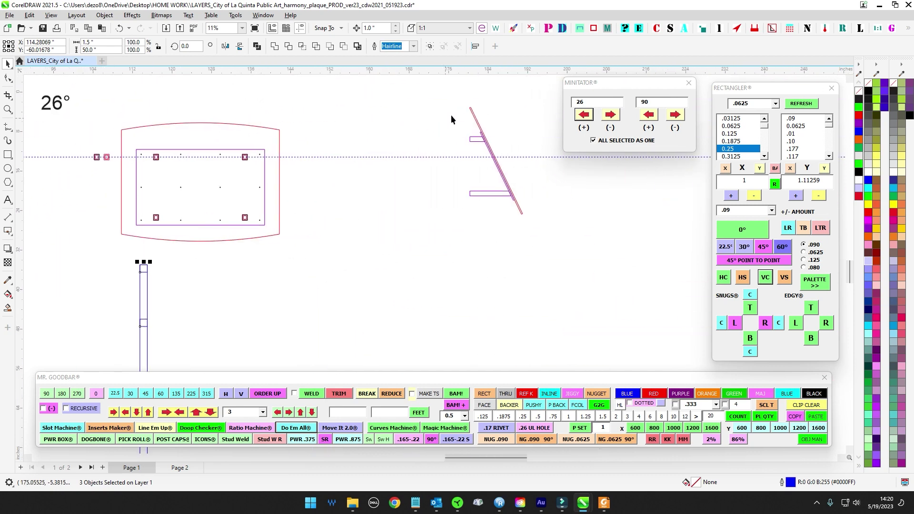
{"action": "scroll", "coordinate": [484, 275], "scroll_direction": "down", "scroll_amount": 4}
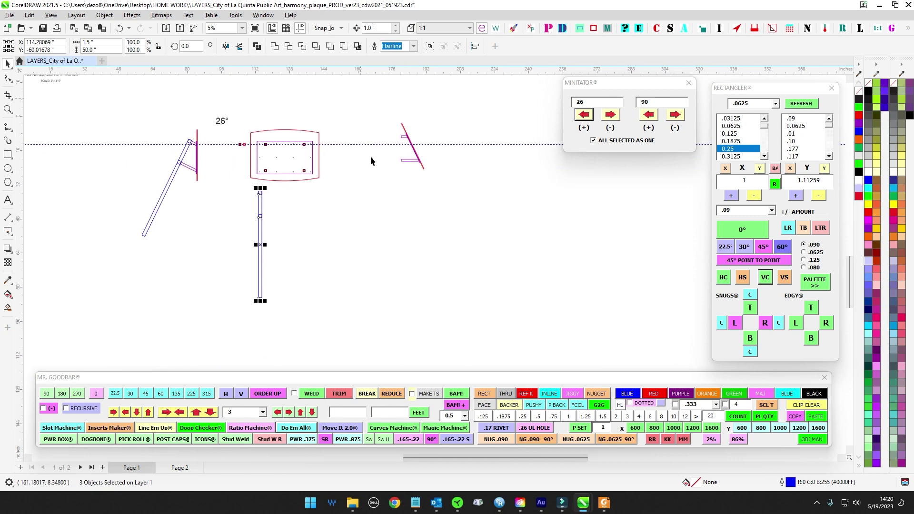
{"action": "left_click_drag", "start_coordinate": [377, 102], "coordinate": [520, 239]}
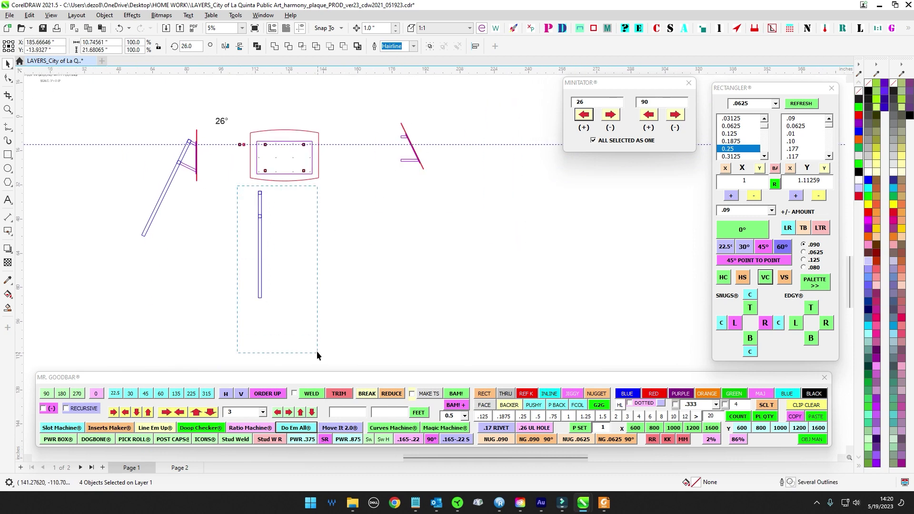
{"action": "left_click_drag", "start_coordinate": [317, 352], "coordinate": [317, 353]}
{"action": "left_click_drag", "start_coordinate": [261, 192], "coordinate": [402, 146]}
{"action": "right_click", "coordinate": [401, 146]}
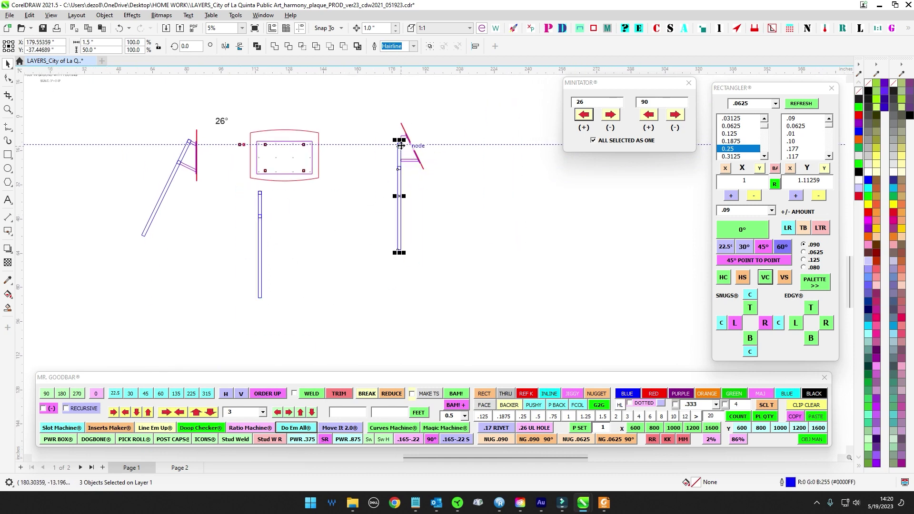
{"action": "scroll", "coordinate": [401, 145], "scroll_direction": "up", "scroll_amount": 6}
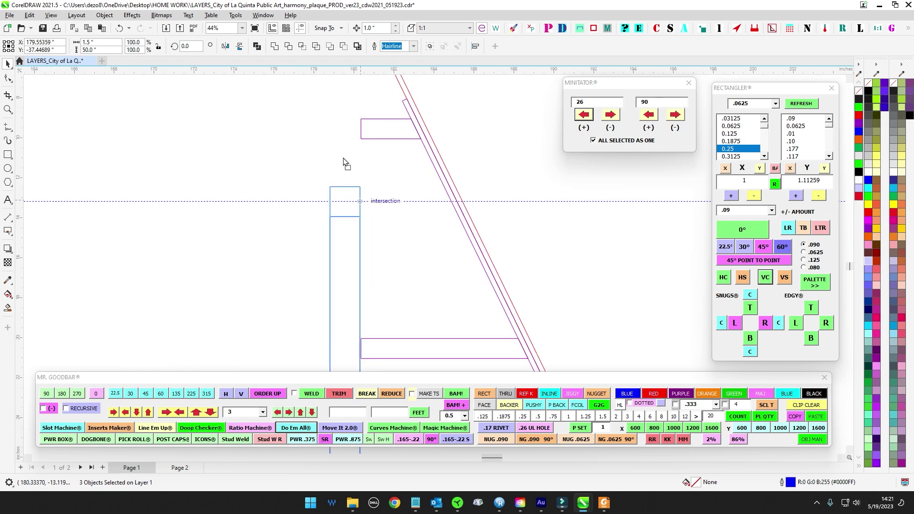
{"action": "scroll", "coordinate": [344, 161], "scroll_direction": "down", "scroll_amount": 8}
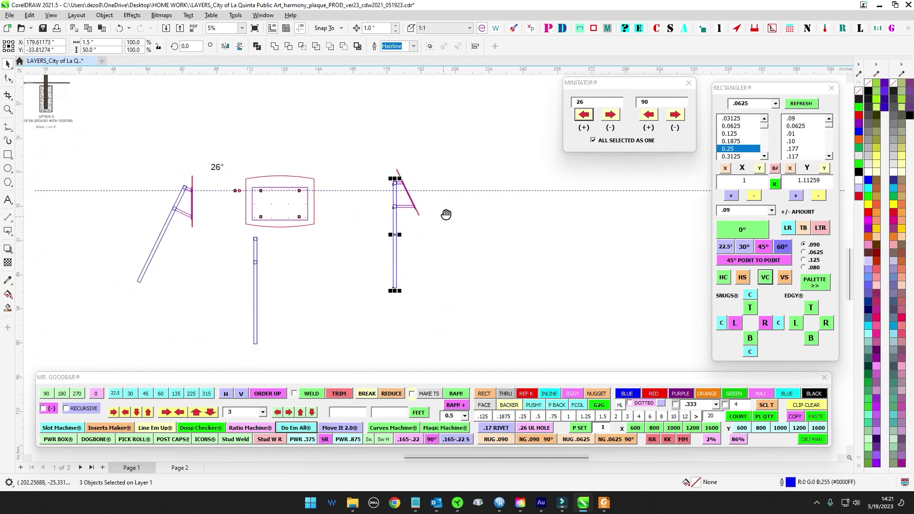
Move the whole upright side view straight down to about Y -67.95 inches.
{"action": "left_click_drag", "start_coordinate": [446, 214], "coordinate": [450, 202]}
{"action": "left_click_drag", "start_coordinate": [356, 128], "coordinate": [496, 337]}
{"action": "key", "text": "Down"}
{"action": "key", "text": "Down"}
{"action": "key", "text": "Down"}
{"action": "key", "text": "Down"}
{"action": "key", "text": "Down"}
{"action": "key", "text": "Down"}
{"action": "key", "text": "Down"}
{"action": "key", "text": "Down"}
{"action": "key", "text": "Down"}
{"action": "key", "text": "Down"}
{"action": "key", "text": "Down"}
{"action": "key", "text": "Down"}
{"action": "key", "text": "Down"}
{"action": "key", "text": "Down"}
{"action": "key", "text": "Down"}
{"action": "key", "text": "Down"}
{"action": "key", "text": "Down"}
{"action": "key", "text": "Down"}
{"action": "key", "text": "Down"}
{"action": "key", "text": "Down"}
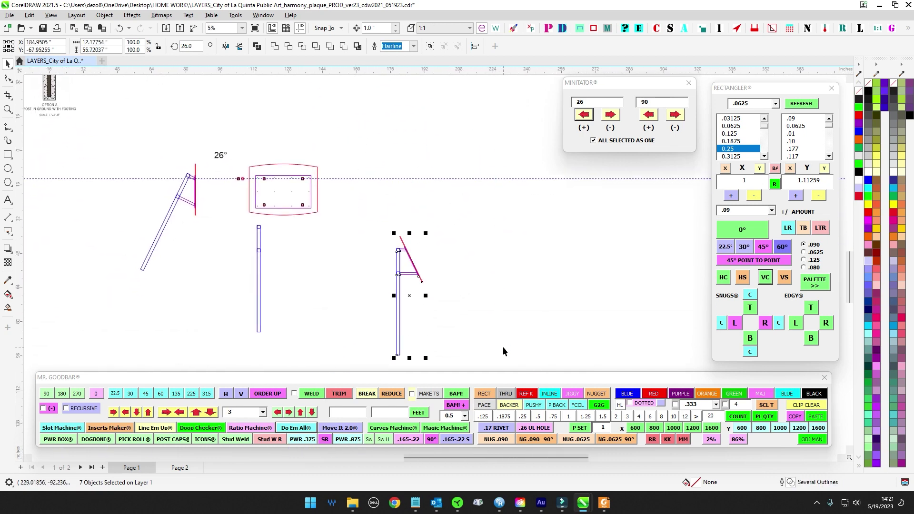
{"action": "key", "text": "shift+Up"}
{"action": "key", "text": "shift+Down"}
Move the separate post below the plaque's front view straight down to about Y -73.02 inches.
{"action": "left_click_drag", "start_coordinate": [278, 229], "coordinate": [308, 208]}
{"action": "key", "text": "Down"}
{"action": "key", "text": "Down"}
{"action": "key", "text": "Down"}
{"action": "key", "text": "Down"}
{"action": "key", "text": "Down"}
{"action": "key", "text": "Down"}
{"action": "key", "text": "Down"}
{"action": "key", "text": "Down"}
{"action": "key", "text": "Down"}
{"action": "key", "text": "Down"}
{"action": "key", "text": "Down"}
{"action": "key", "text": "Down"}
{"action": "key", "text": "Down"}
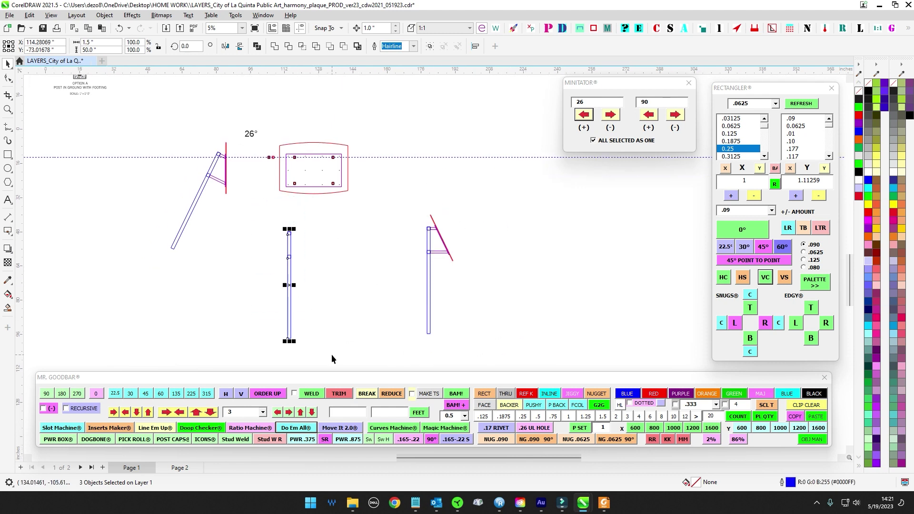
Duplicate the plaque's front view with its mounting plate beside the upright side view, at about X 224.56 inches, and group the copy.
{"action": "scroll", "coordinate": [285, 230], "scroll_direction": "up", "scroll_amount": 1}
{"action": "scroll", "coordinate": [297, 141], "scroll_direction": "up", "scroll_amount": 2}
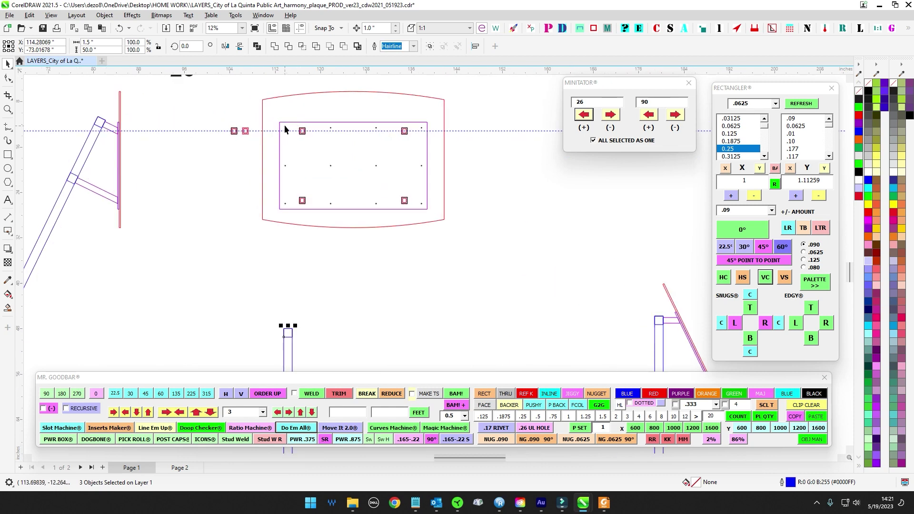
{"action": "scroll", "coordinate": [353, 193], "scroll_direction": "down", "scroll_amount": 2}
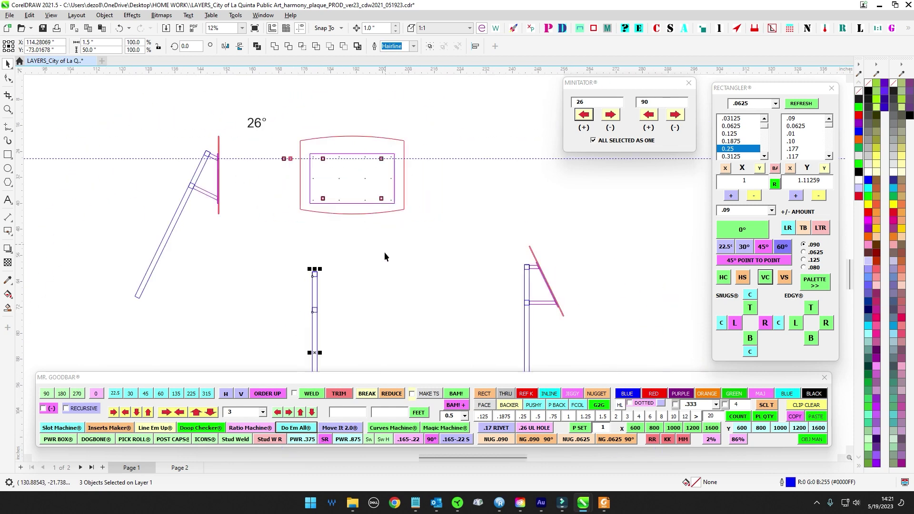
{"action": "scroll", "coordinate": [344, 153], "scroll_direction": "up", "scroll_amount": 2}
{"action": "left_click_drag", "start_coordinate": [330, 206], "coordinate": [329, 269]}
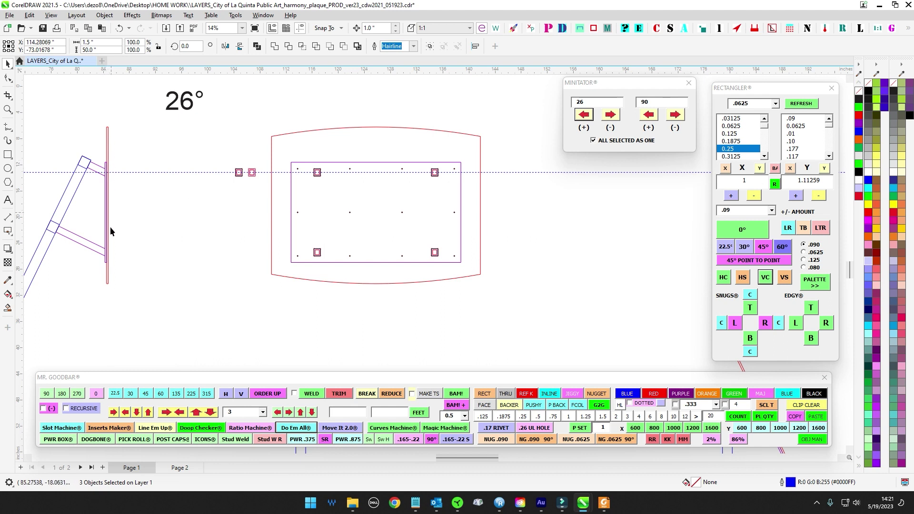
{"action": "scroll", "coordinate": [229, 260], "scroll_direction": "down", "scroll_amount": 3}
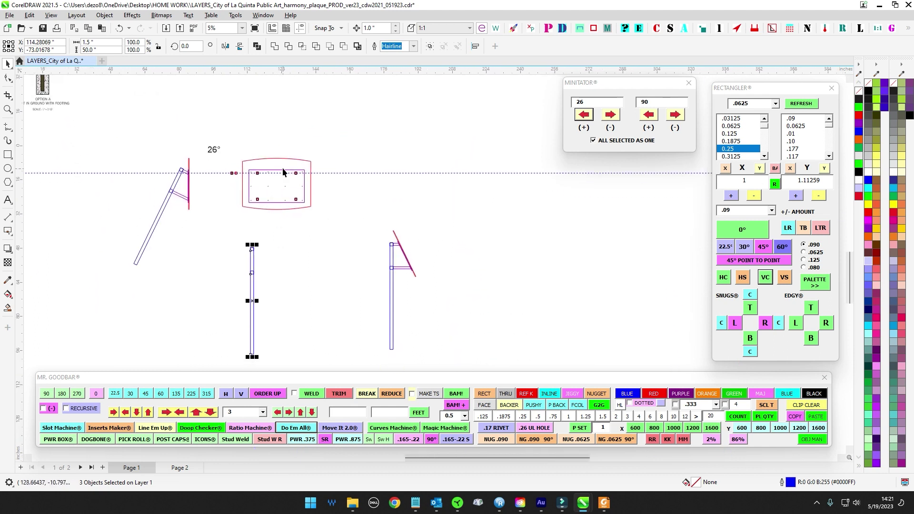
{"action": "left_click_drag", "start_coordinate": [360, 145], "coordinate": [247, 223]}
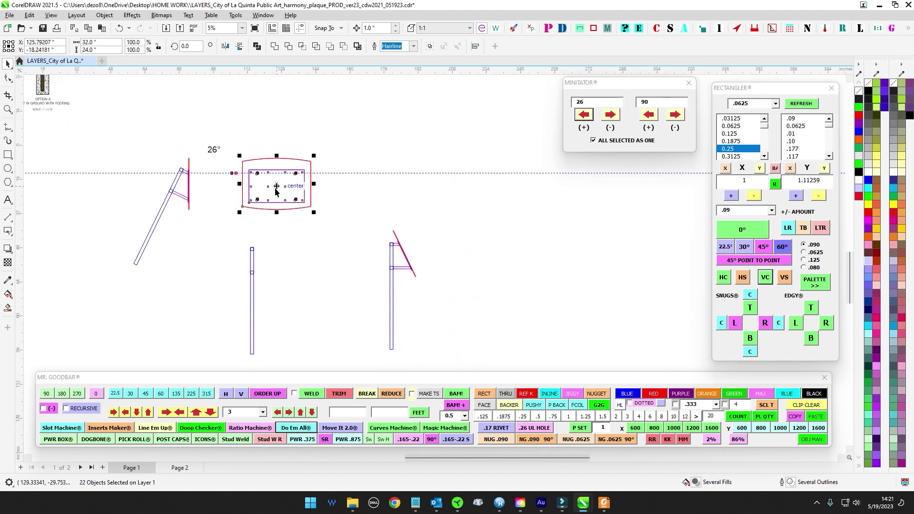
{"action": "mouse_move", "coordinate": [305, 197]}
{"action": "left_mouse_down"}
{"action": "mouse_move", "coordinate": [480, 244]}
{"action": "mouse_move", "coordinate": [496, 273]}
{"action": "left_mouse_up"}
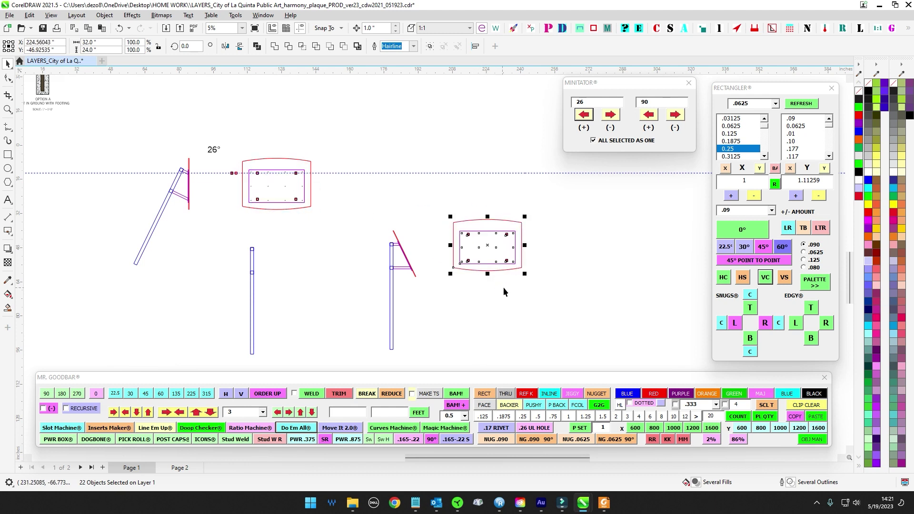
{"action": "key", "text": "ctrl+g"}
{"action": "scroll", "coordinate": [494, 298], "scroll_direction": "up", "scroll_amount": 1}
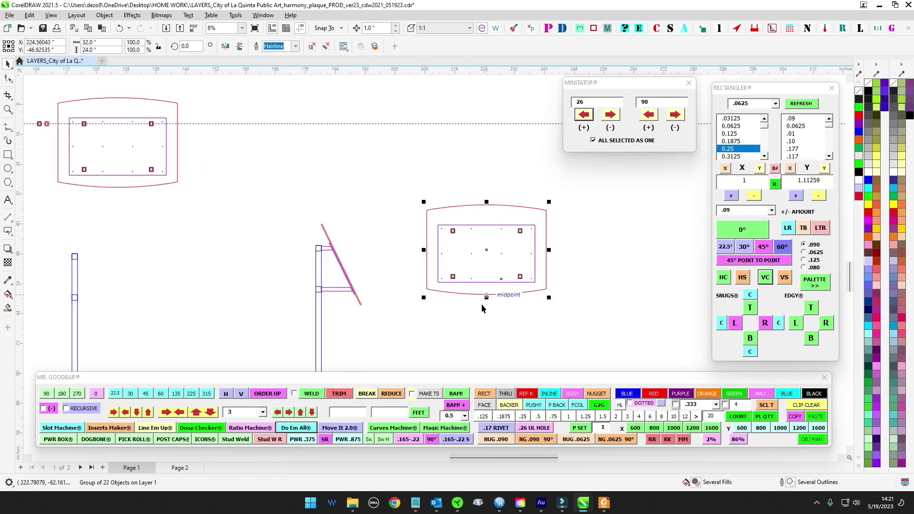
Scale the grouped front view vertically to about 21.68 inches, matching its upper and lower edges to the tilted plaque's ends.
{"action": "left_click_drag", "start_coordinate": [486, 299], "coordinate": [377, 308]}
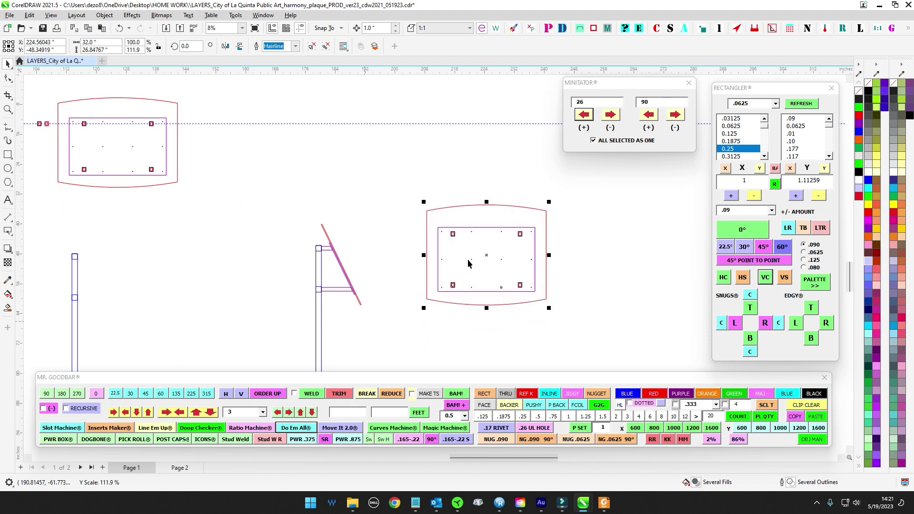
{"action": "left_click_drag", "start_coordinate": [487, 202], "coordinate": [322, 224]}
{"action": "scroll", "coordinate": [519, 250], "scroll_direction": "up", "scroll_amount": 2}
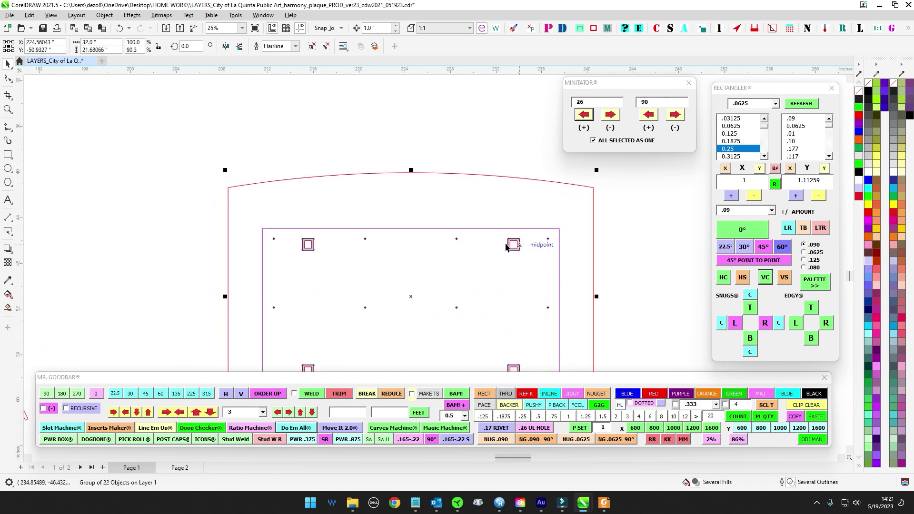
{"action": "scroll", "coordinate": [507, 246], "scroll_direction": "up", "scroll_amount": 3}
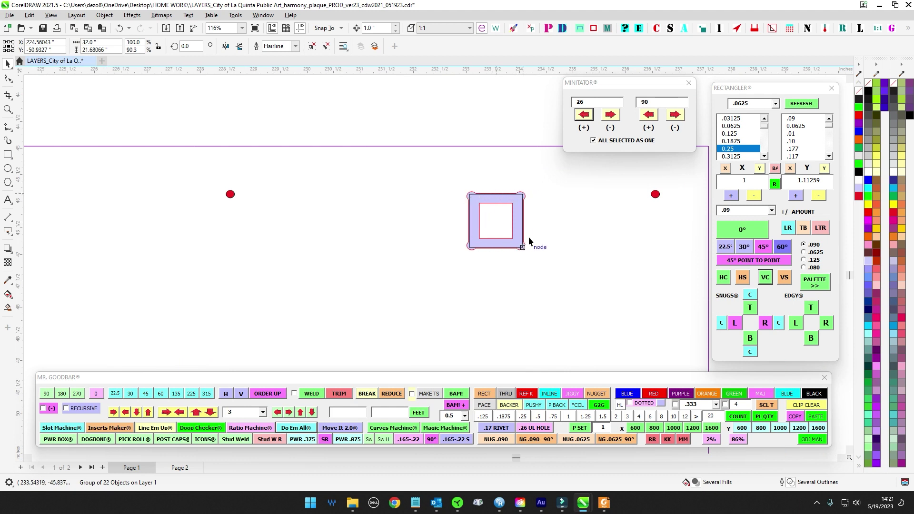
{"action": "scroll", "coordinate": [514, 250], "scroll_direction": "down", "scroll_amount": 2}
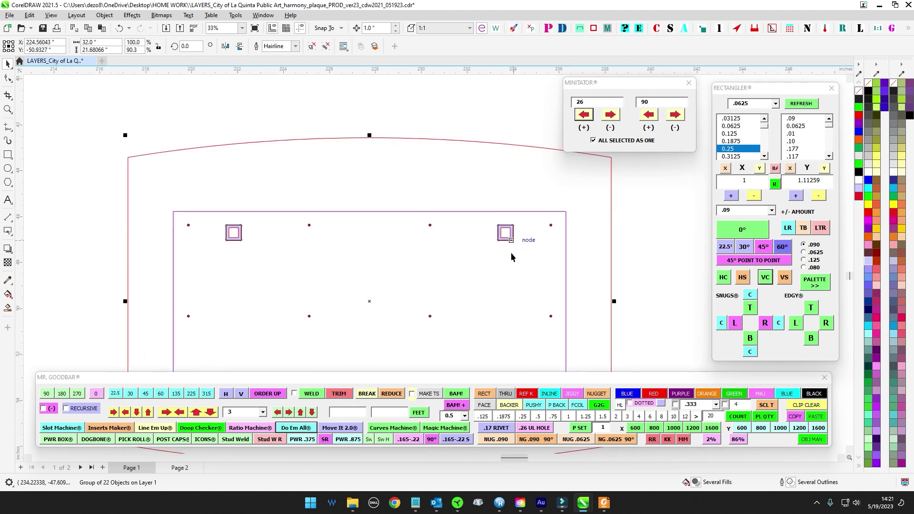
{"action": "scroll", "coordinate": [235, 244], "scroll_direction": "down", "scroll_amount": 4}
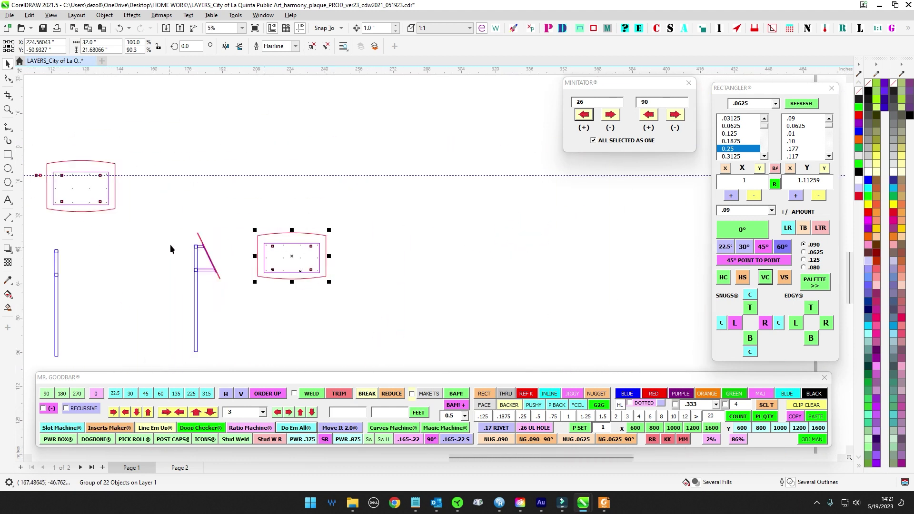
{"action": "scroll", "coordinate": [171, 248], "scroll_direction": "up", "scroll_amount": 1}
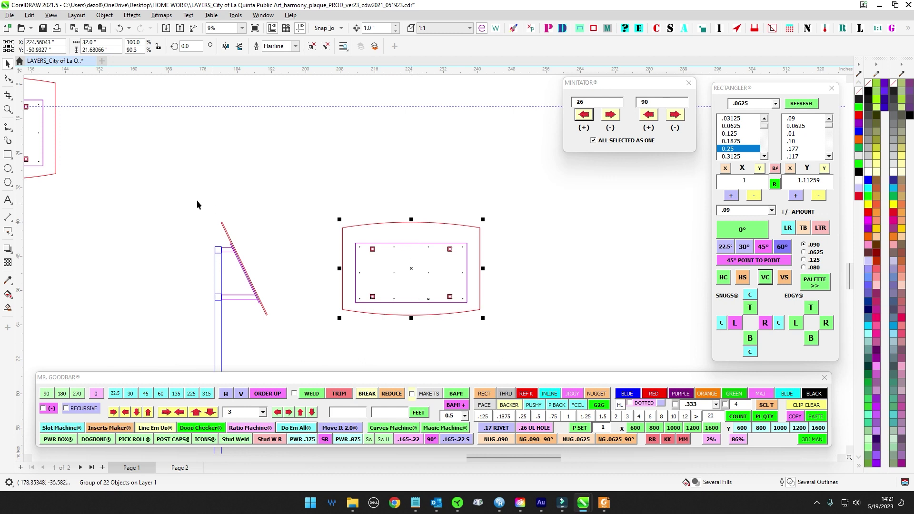
{"action": "left_click_drag", "start_coordinate": [205, 206], "coordinate": [300, 341]}
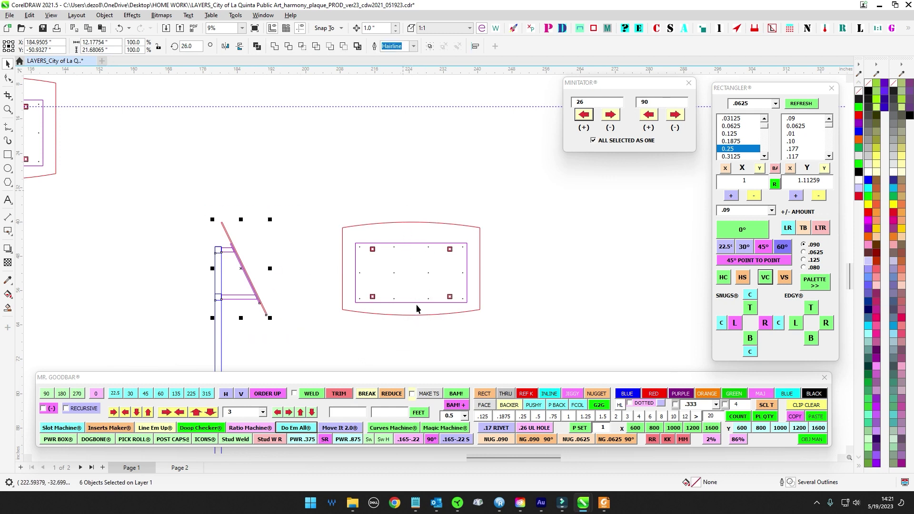
Delete the vertically scaled copy of the front view.
{"action": "scroll", "coordinate": [404, 210], "scroll_direction": "down", "scroll_amount": 2}
{"action": "left_click_drag", "start_coordinate": [347, 208], "coordinate": [515, 307]}
{"action": "key", "text": "Delete"}
{"action": "scroll", "coordinate": [519, 260], "scroll_direction": "down", "scroll_amount": 1}
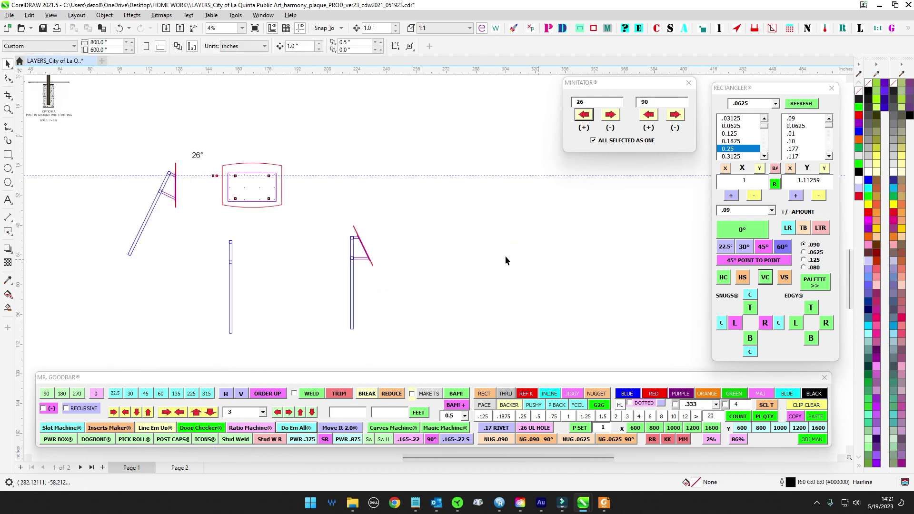
Group the separate post's three objects and centre the group horizontally on the mounting plate in the front view.
{"action": "scroll", "coordinate": [232, 240], "scroll_direction": "up", "scroll_amount": 1}
{"action": "left_click_drag", "start_coordinate": [232, 241], "coordinate": [245, 235]}
{"action": "scroll", "coordinate": [245, 234], "scroll_direction": "up", "scroll_amount": 2}
{"action": "left_click_drag", "start_coordinate": [249, 197], "coordinate": [340, 348]}
{"action": "scroll", "coordinate": [268, 168], "scroll_direction": "down", "scroll_amount": 3}
{"action": "key", "text": "ctrl+g"}
{"action": "scroll", "coordinate": [300, 134], "scroll_direction": "up", "scroll_amount": 2}
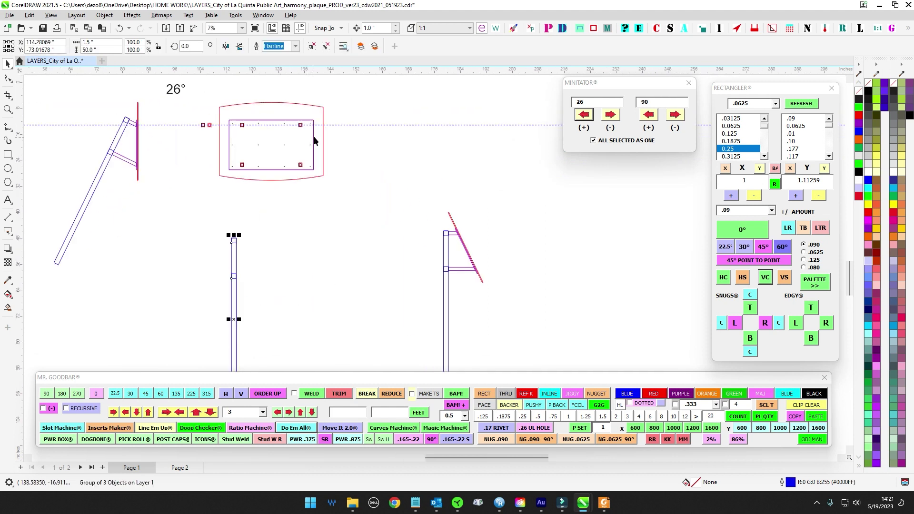
{"action": "left_click", "coordinate": [314, 137], "text": "shift"}
{"action": "key", "text": "c"}
{"action": "left_click", "coordinate": [412, 210]}
{"action": "scroll", "coordinate": [281, 211], "scroll_direction": "down", "scroll_amount": 2}
{"action": "left_click_drag", "start_coordinate": [270, 221], "coordinate": [282, 203]}
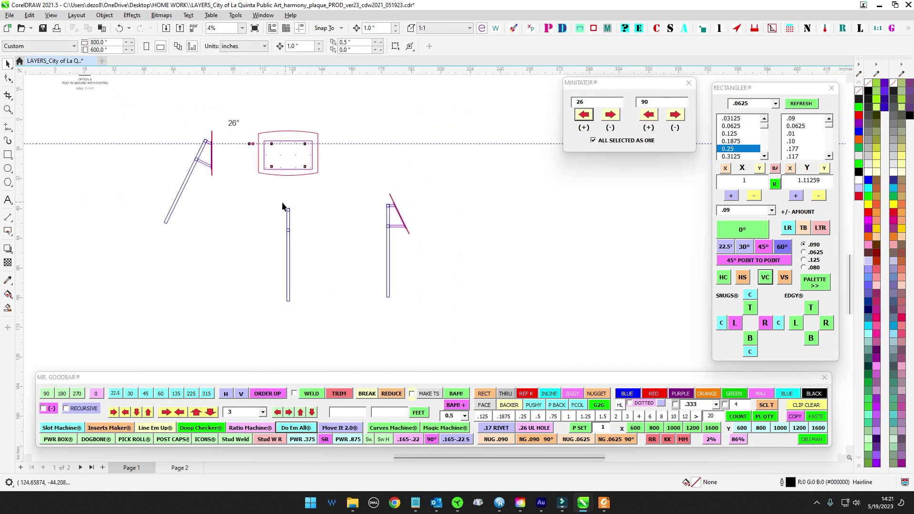
{"action": "scroll", "coordinate": [283, 143], "scroll_direction": "up", "scroll_amount": 2}
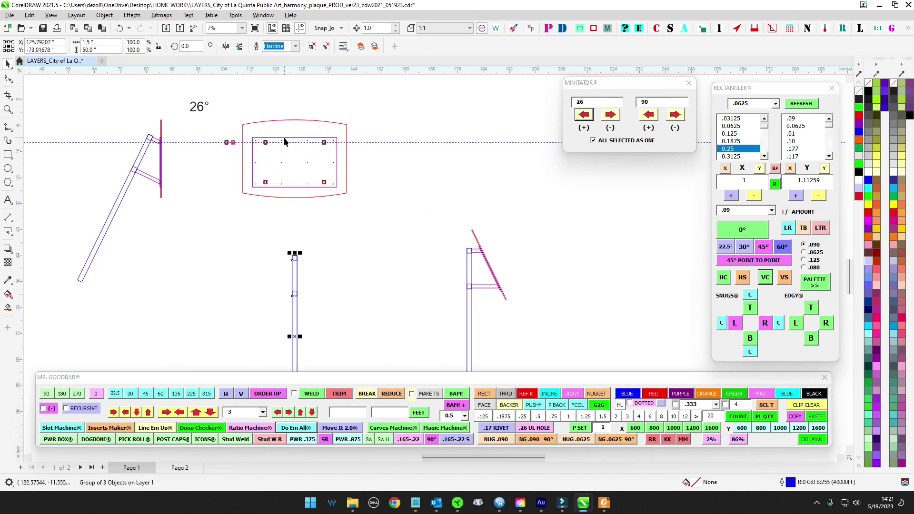
Align the grouped post flush with the left edge of the plaque's mounting plate in the front view.
{"action": "left_click", "coordinate": [284, 138], "text": "shift"}
{"action": "key", "text": "l"}
{"action": "left_click", "coordinate": [399, 222]}
{"action": "scroll", "coordinate": [255, 231], "scroll_direction": "down", "scroll_amount": 1}
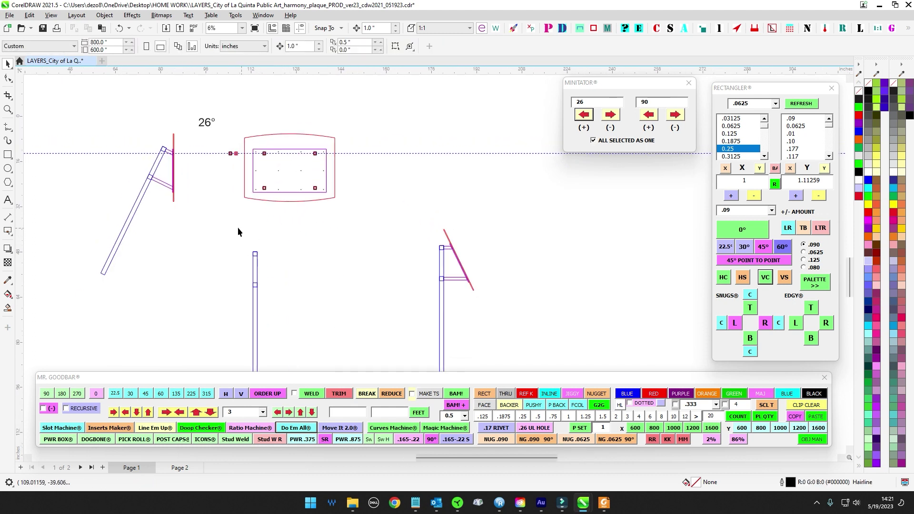
Duplicate the grouped post and align the copy flush with the mounting plate's right edge.
{"action": "scroll", "coordinate": [238, 228], "scroll_direction": "down", "scroll_amount": 2}
{"action": "left_click_drag", "start_coordinate": [233, 225], "coordinate": [281, 349]}
{"action": "scroll", "coordinate": [295, 177], "scroll_direction": "up", "scroll_amount": 3}
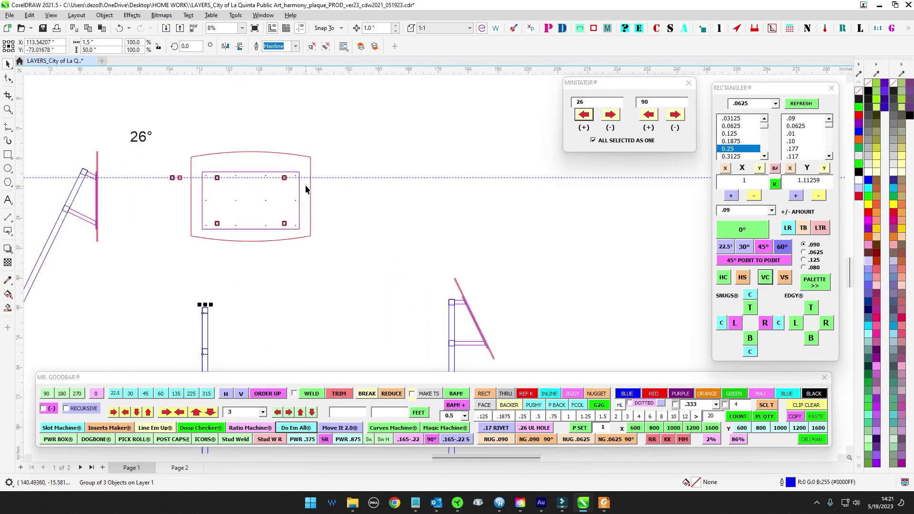
{"action": "left_click", "coordinate": [299, 187], "text": "shift"}
{"action": "key", "text": "r"}
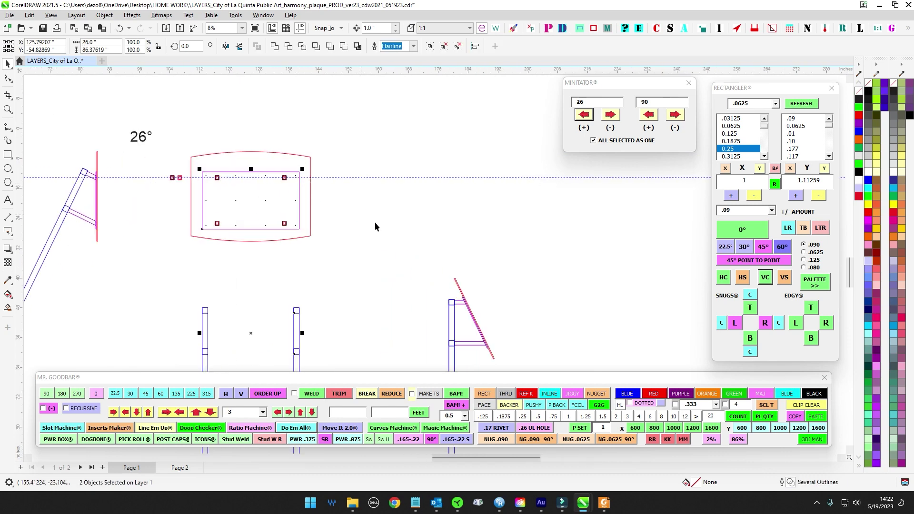
{"action": "left_click", "coordinate": [375, 222]}
Ungroup both front-view posts and delete the two small squares from the right post.
{"action": "scroll", "coordinate": [319, 245], "scroll_direction": "down", "scroll_amount": 2}
{"action": "scroll", "coordinate": [324, 257], "scroll_direction": "down", "scroll_amount": 1}
{"action": "left_click_drag", "start_coordinate": [262, 222], "coordinate": [385, 369]}
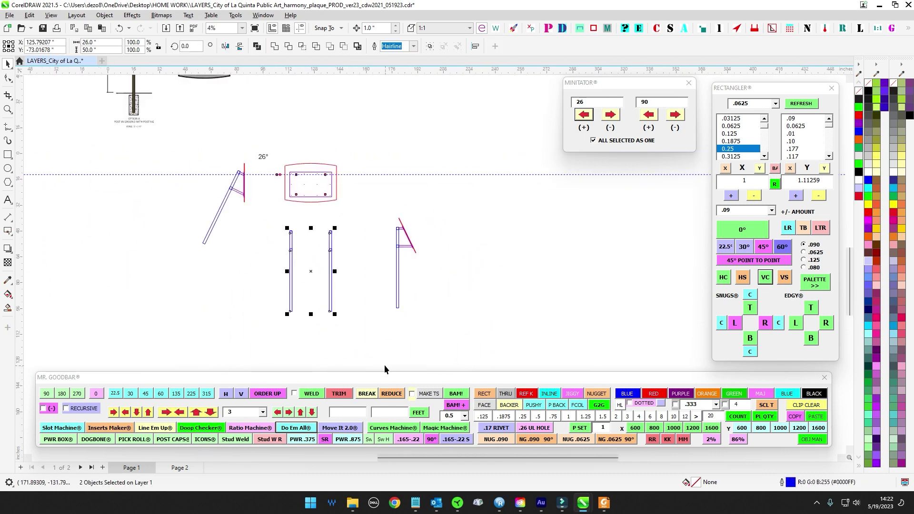
{"action": "scroll", "coordinate": [305, 224], "scroll_direction": "up", "scroll_amount": 2}
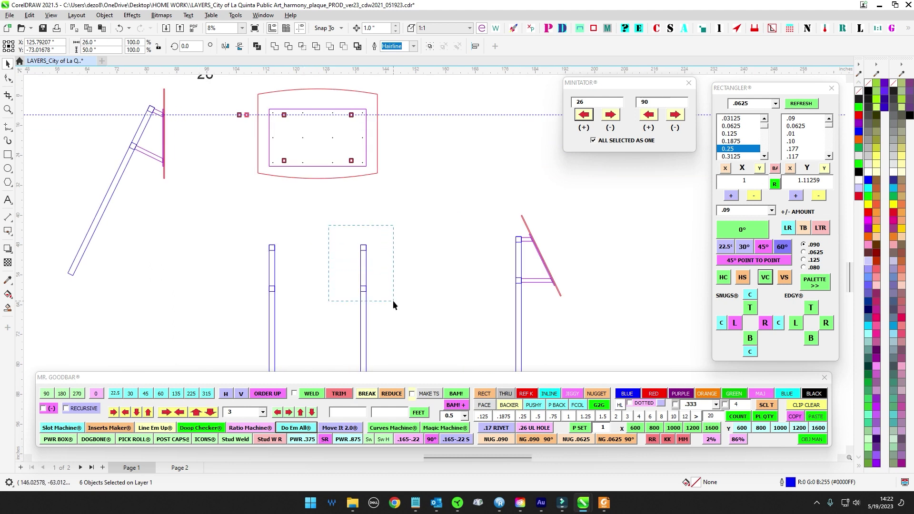
{"action": "left_click_drag", "start_coordinate": [393, 301], "coordinate": [394, 301]}
{"action": "key", "text": "Delete"}
Stretch the left post's two squares across to the right post's outer edge to form 26-inch-wide cross tubes.
{"action": "left_click_drag", "start_coordinate": [249, 227], "coordinate": [367, 247]}
{"action": "left_click_drag", "start_coordinate": [287, 204], "coordinate": [289, 158]}
{"action": "left_click_drag", "start_coordinate": [244, 226], "coordinate": [368, 204]}
{"action": "key", "text": "Escape"}
Check the front-view frame's overall width and its fit beneath the mounting plate.
{"action": "scroll", "coordinate": [399, 241], "scroll_direction": "down", "scroll_amount": 2}
{"action": "scroll", "coordinate": [336, 186], "scroll_direction": "up", "scroll_amount": 3}
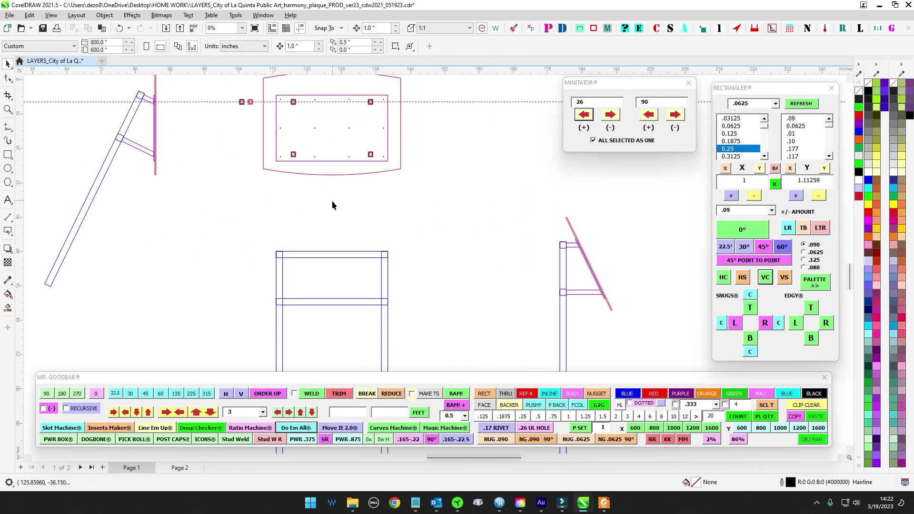
{"action": "scroll", "coordinate": [332, 201], "scroll_direction": "down", "scroll_amount": 2}
{"action": "scroll", "coordinate": [332, 216], "scroll_direction": "up", "scroll_amount": 1}
{"action": "scroll", "coordinate": [290, 166], "scroll_direction": "down", "scroll_amount": 1}
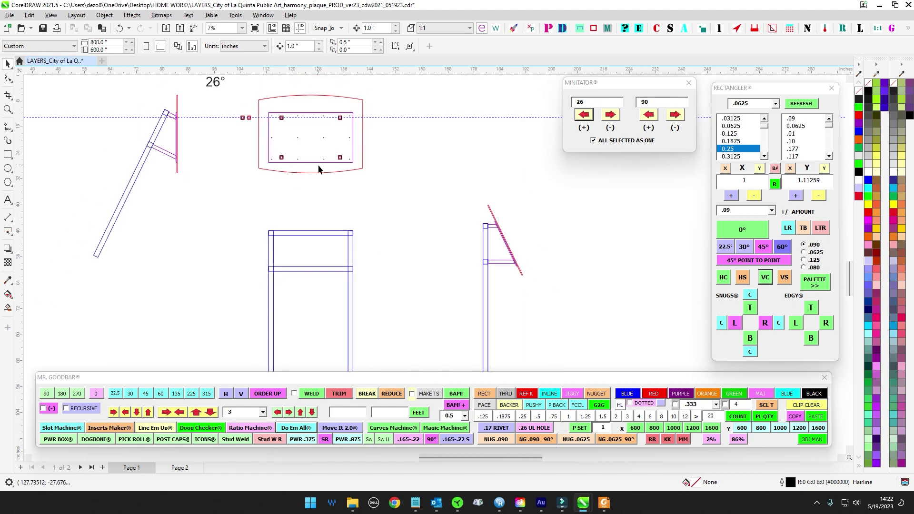
{"action": "scroll", "coordinate": [305, 181], "scroll_direction": "down", "scroll_amount": 1}
{"action": "scroll", "coordinate": [285, 202], "scroll_direction": "down", "scroll_amount": 1}
{"action": "left_click", "coordinate": [324, 306]}
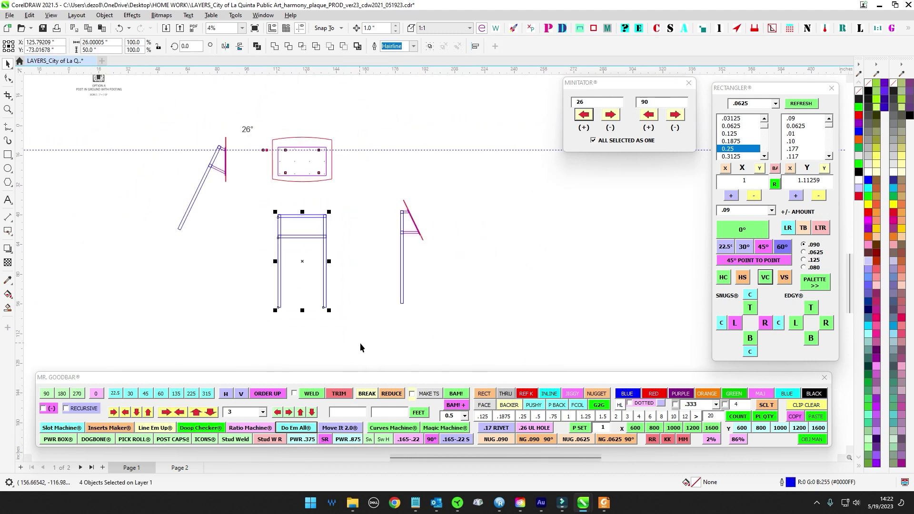
{"action": "scroll", "coordinate": [304, 213], "scroll_direction": "up", "scroll_amount": 2}
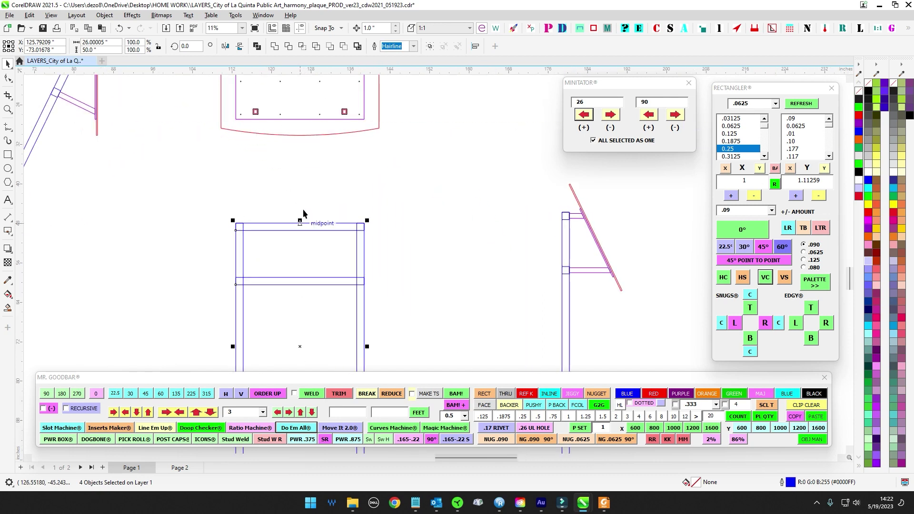
{"action": "scroll", "coordinate": [322, 187], "scroll_direction": "down", "scroll_amount": 2}
{"action": "scroll", "coordinate": [324, 186], "scroll_direction": "up", "scroll_amount": 2}
{"action": "left_click", "coordinate": [322, 185]}
Align the front frame's cross tubes and both posts flush at their outer edges, for an overall width of 26 inches.
{"action": "scroll", "coordinate": [281, 202], "scroll_direction": "down", "scroll_amount": 2}
{"action": "left_click_drag", "start_coordinate": [247, 199], "coordinate": [372, 235]}
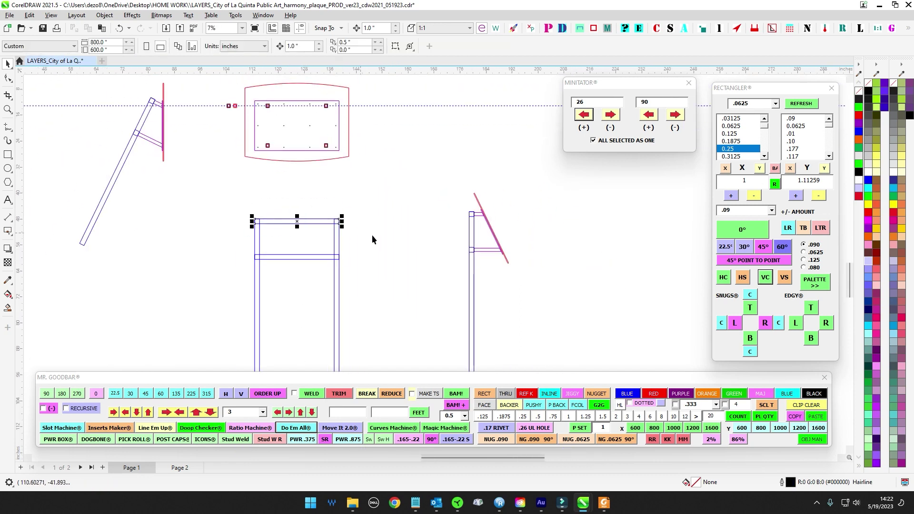
{"action": "scroll", "coordinate": [366, 233], "scroll_direction": "down", "scroll_amount": 1}
{"action": "left_click", "coordinate": [349, 267]}
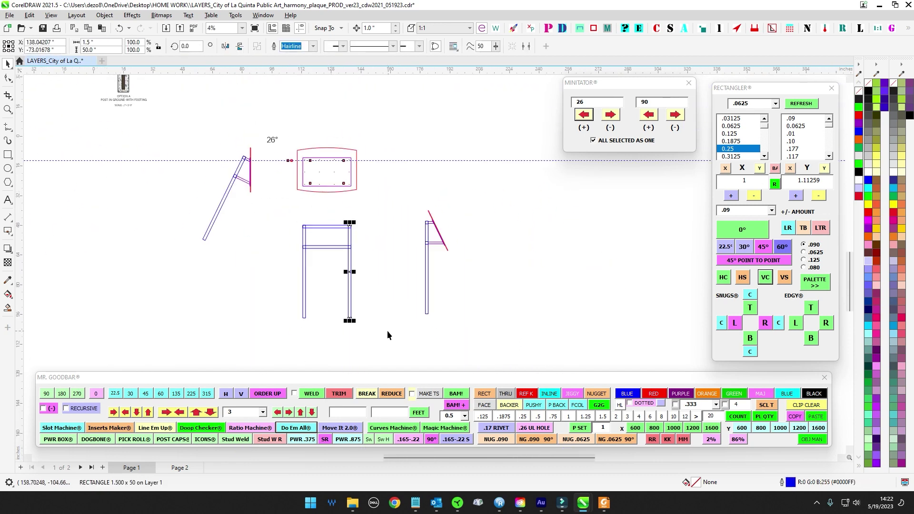
{"action": "scroll", "coordinate": [353, 296], "scroll_direction": "up", "scroll_amount": 1}
{"action": "scroll", "coordinate": [295, 241], "scroll_direction": "up", "scroll_amount": 1}
{"action": "scroll", "coordinate": [219, 199], "scroll_direction": "down", "scroll_amount": 1}
{"action": "left_click_drag", "start_coordinate": [208, 203], "coordinate": [277, 371]}
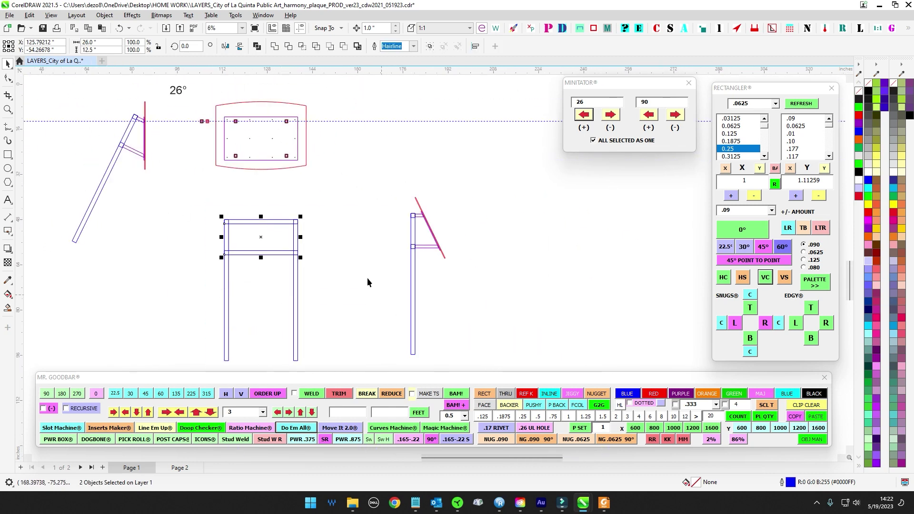
{"action": "scroll", "coordinate": [253, 190], "scroll_direction": "down", "scroll_amount": 1}
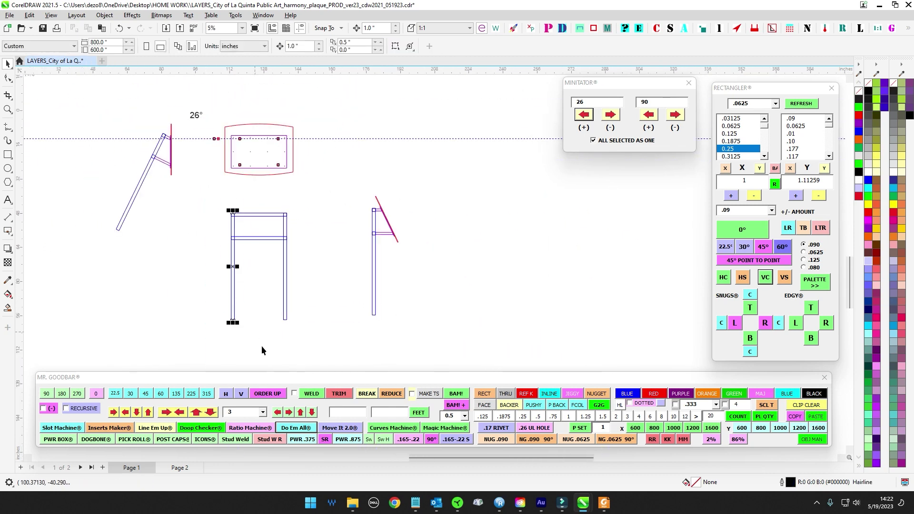
{"action": "left_click", "coordinate": [262, 215], "text": "shift"}
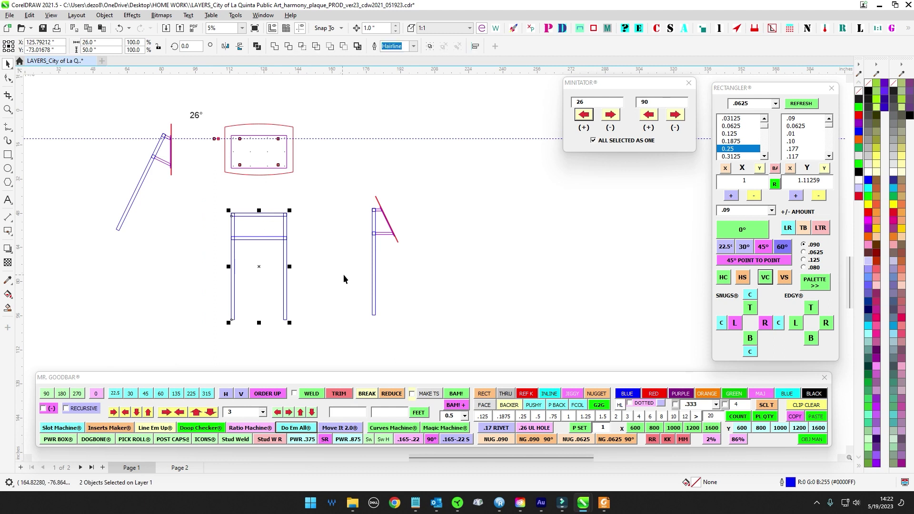
{"action": "left_click_drag", "start_coordinate": [280, 198], "coordinate": [310, 333]}
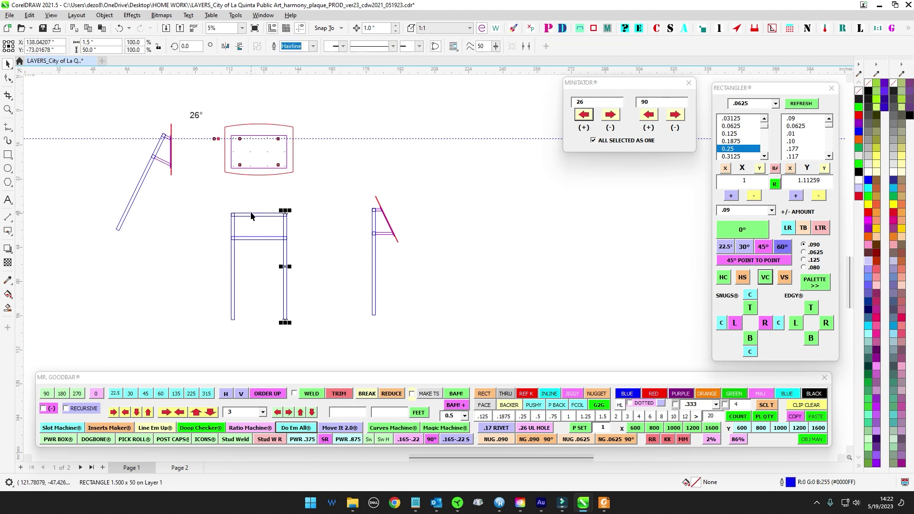
{"action": "left_click", "coordinate": [358, 273]}
{"action": "left_click_drag", "start_coordinate": [358, 273], "coordinate": [322, 343]}
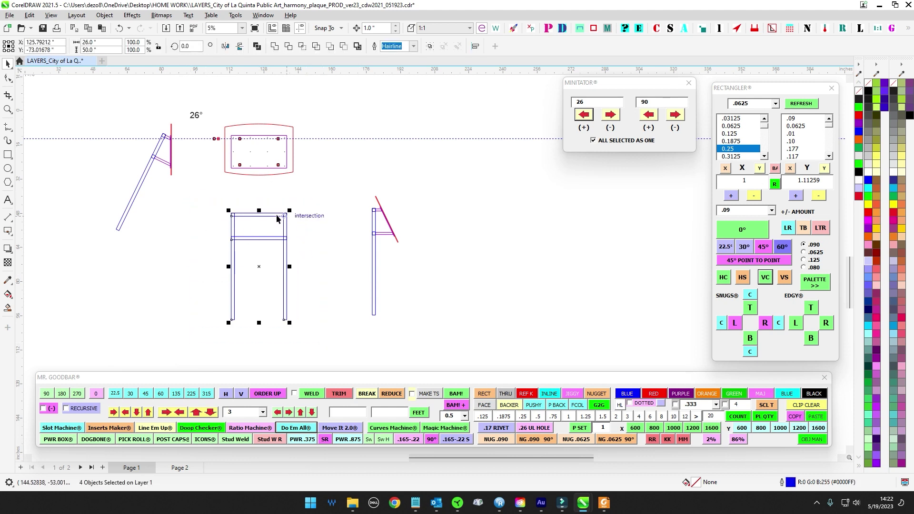
{"action": "scroll", "coordinate": [278, 214], "scroll_direction": "up", "scroll_amount": 1}
{"action": "left_click", "coordinate": [274, 190]}
Move the upright side view to the left of the front frame, at about X 93.88 inches, with the post tops level.
{"action": "scroll", "coordinate": [275, 194], "scroll_direction": "up", "scroll_amount": 4}
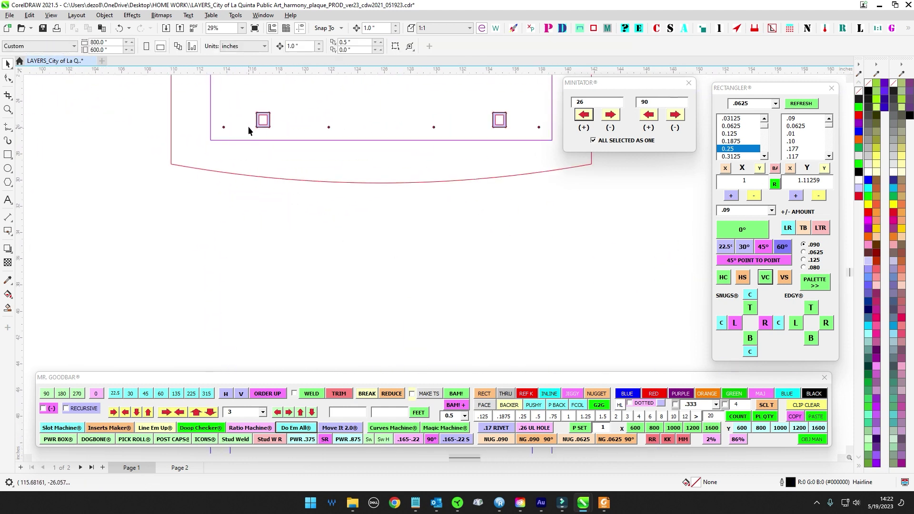
{"action": "scroll", "coordinate": [260, 145], "scroll_direction": "down", "scroll_amount": 2}
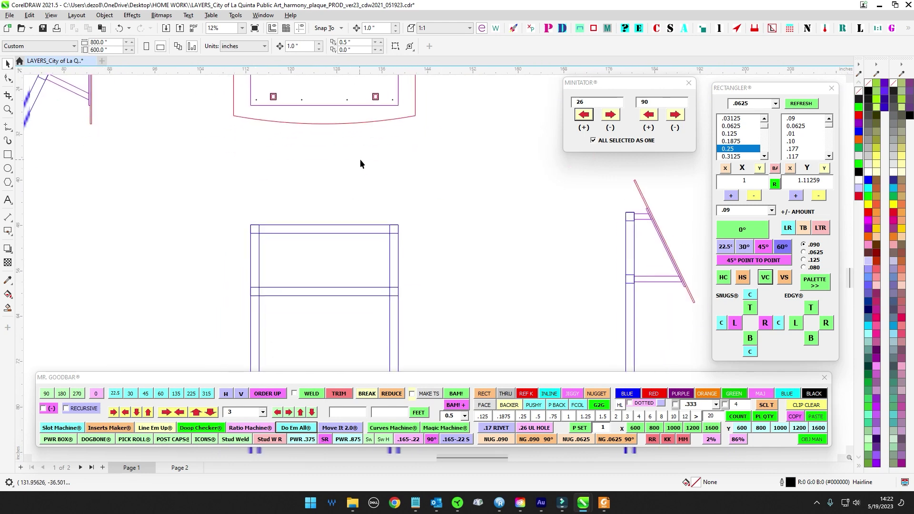
{"action": "scroll", "coordinate": [361, 164], "scroll_direction": "down", "scroll_amount": 1}
{"action": "scroll", "coordinate": [310, 179], "scroll_direction": "up", "scroll_amount": 4}
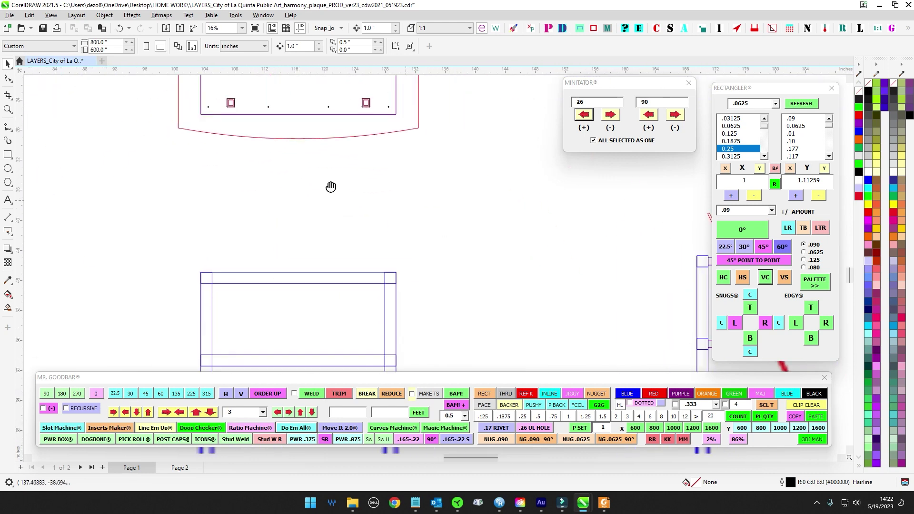
{"action": "scroll", "coordinate": [514, 232], "scroll_direction": "down", "scroll_amount": 5}
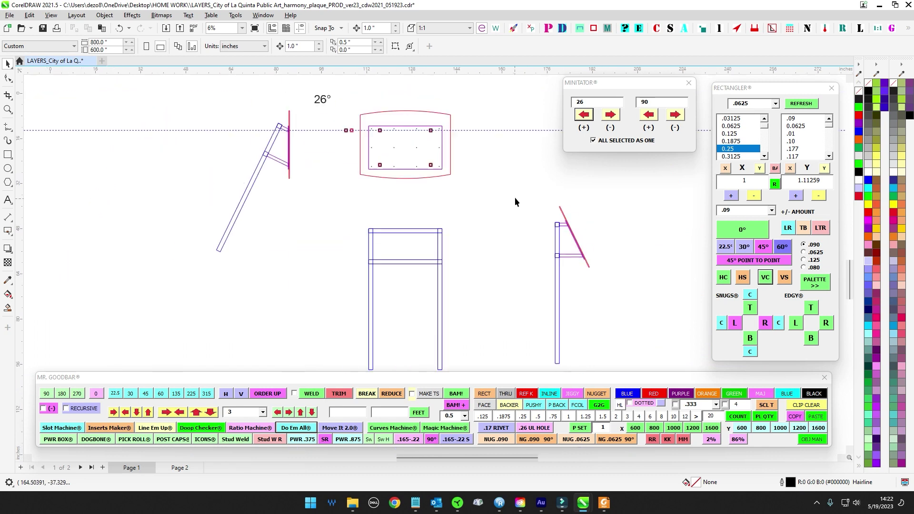
{"action": "left_click_drag", "start_coordinate": [515, 173], "coordinate": [569, 288]}
{"action": "scroll", "coordinate": [537, 226], "scroll_direction": "up", "scroll_amount": 1}
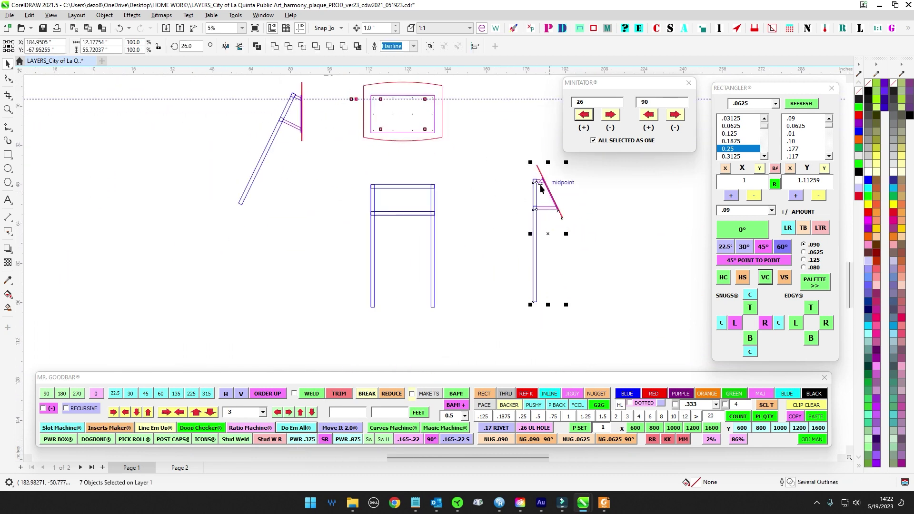
{"action": "left_click_drag", "start_coordinate": [535, 180], "coordinate": [375, 187]}
{"action": "key", "text": "shift+Left"}
{"action": "key", "text": "shift+Left"}
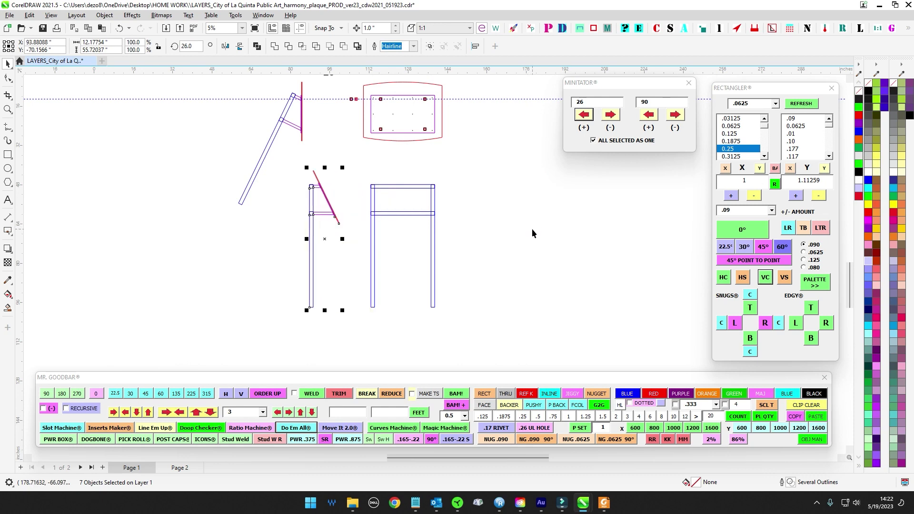
{"action": "left_click", "coordinate": [532, 234]}
Create a 1 × 1 inch tube section with a 1/8-inch wall using Tube Maker.
{"action": "left_click_drag", "start_coordinate": [333, 329], "coordinate": [333, 330]}
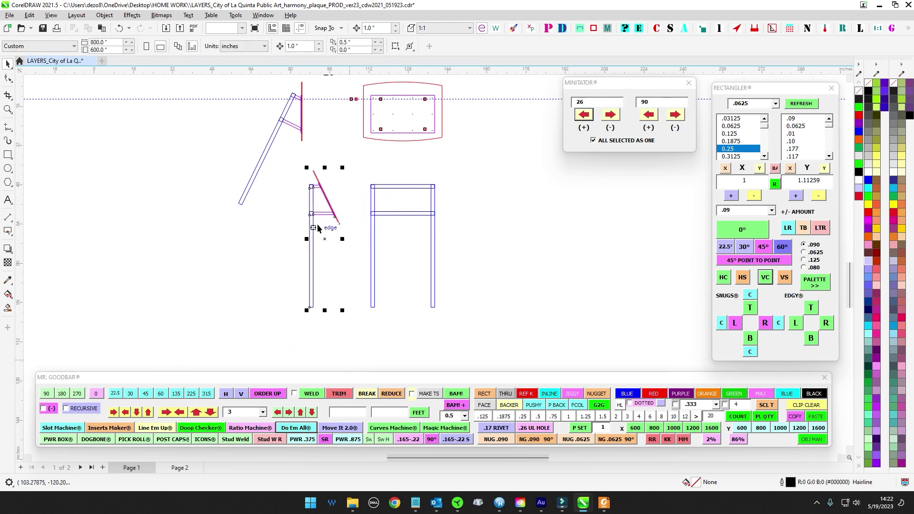
{"action": "scroll", "coordinate": [325, 211], "scroll_direction": "up", "scroll_amount": 2}
{"action": "scroll", "coordinate": [439, 161], "scroll_direction": "down", "scroll_amount": 2}
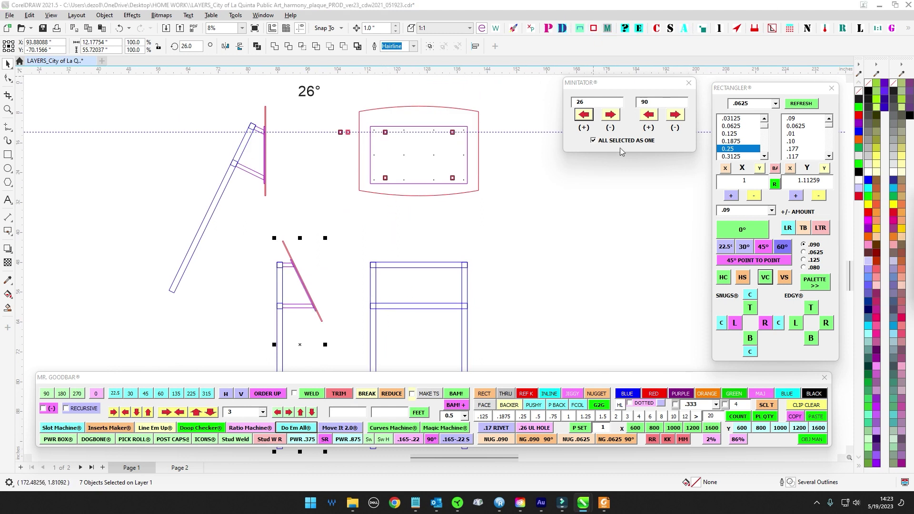
{"action": "left_click_drag", "start_coordinate": [913, 199], "coordinate": [575, 179]}
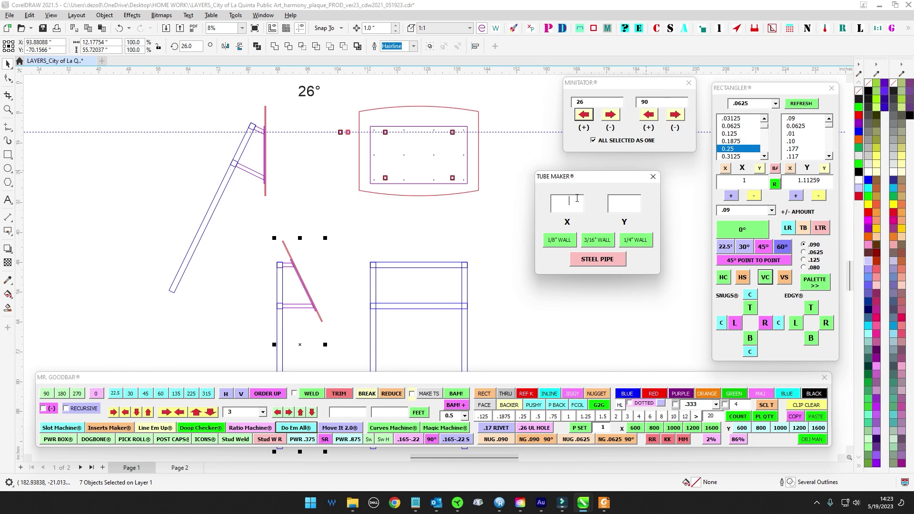
{"action": "left_click", "coordinate": [559, 240]}
{"action": "scroll", "coordinate": [443, 262], "scroll_direction": "up", "scroll_amount": 3}
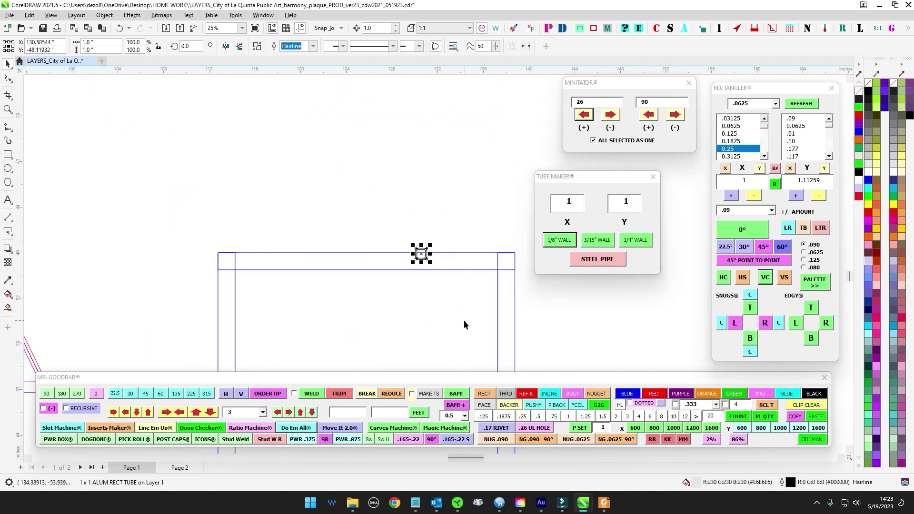
Give the tube section a purple outline and centre it vertically on the front frame's upper cross tube.
{"action": "scroll", "coordinate": [428, 242], "scroll_direction": "down", "scroll_amount": 2}
{"action": "left_click_drag", "start_coordinate": [425, 246], "coordinate": [355, 200]}
{"action": "scroll", "coordinate": [75, 205], "scroll_direction": "up", "scroll_amount": 2}
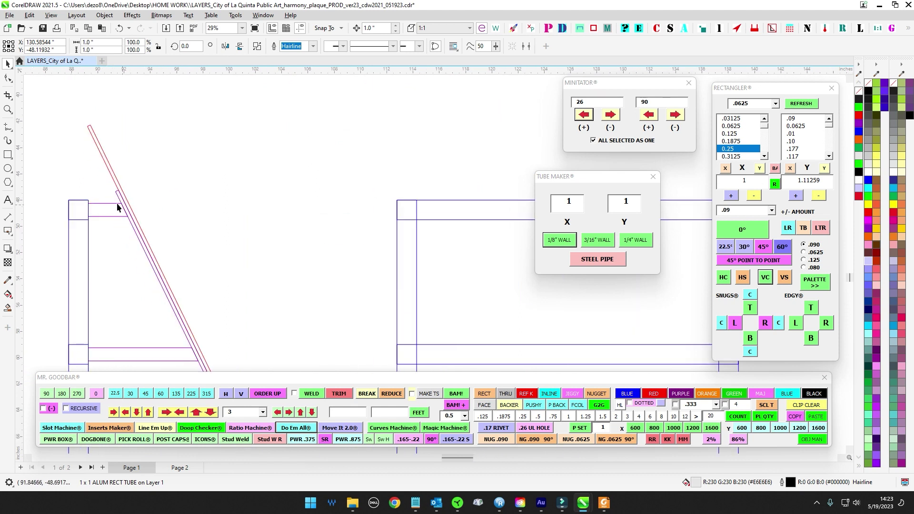
{"action": "scroll", "coordinate": [142, 210], "scroll_direction": "down", "scroll_amount": 3}
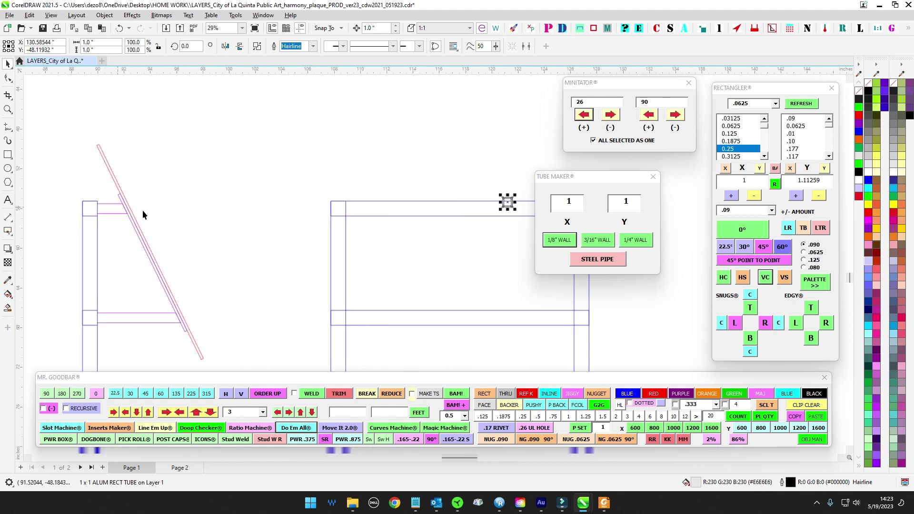
{"action": "left_click", "coordinate": [676, 398]}
{"action": "scroll", "coordinate": [286, 208], "scroll_direction": "up", "scroll_amount": 3}
{"action": "left_click", "coordinate": [318, 219], "text": "shift"}
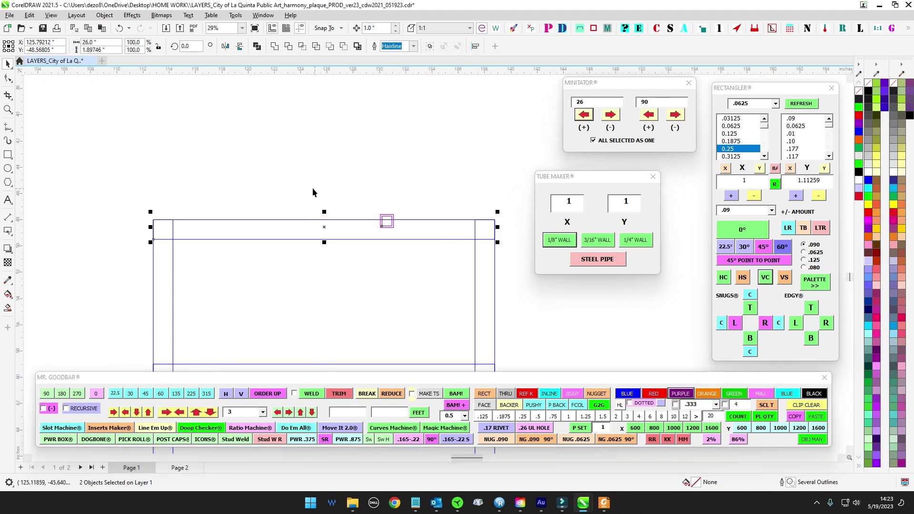
Duplicate the purple tube section and centre the copy vertically on the lower cross tube, level with the side view's lower arm.
{"action": "left_click", "coordinate": [387, 222]}
{"action": "scroll", "coordinate": [431, 276], "scroll_direction": "down", "scroll_amount": 2}
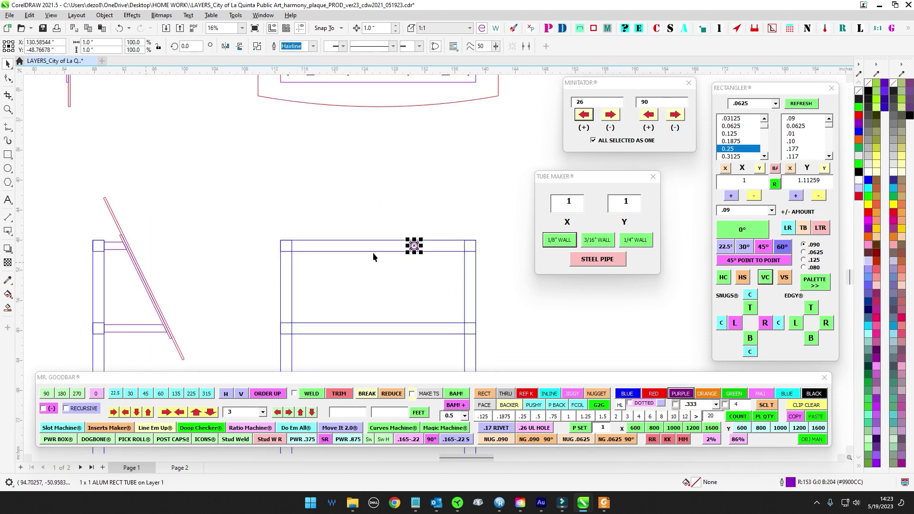
{"action": "key", "text": "plus"}
{"action": "left_click", "coordinate": [138, 328], "text": "shift"}
{"action": "key", "text": "e"}
{"action": "left_click", "coordinate": [346, 183]}
Centre the two purple tube sections horizontally beneath the mounting plate's left arm cutouts.
{"action": "scroll", "coordinate": [353, 175], "scroll_direction": "down", "scroll_amount": 2}
{"action": "left_click_drag", "start_coordinate": [358, 176], "coordinate": [410, 281]}
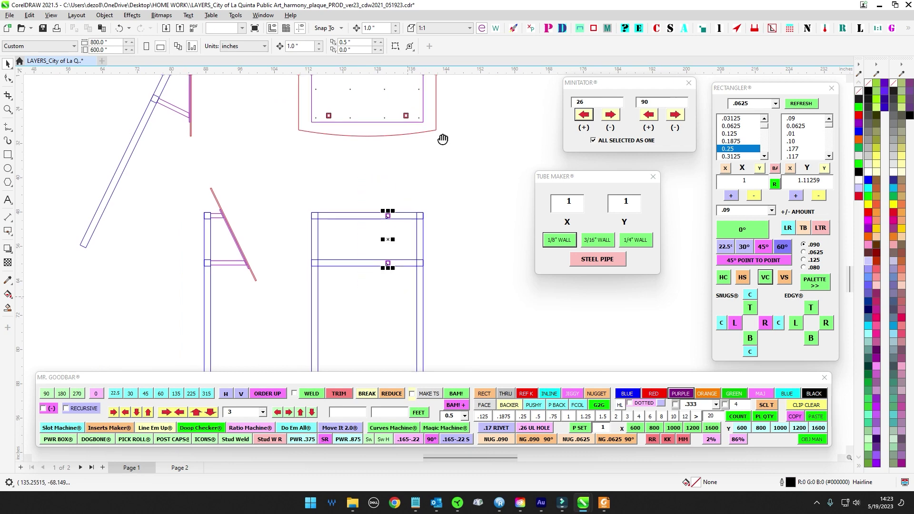
{"action": "left_click_drag", "start_coordinate": [443, 139], "coordinate": [446, 173]}
{"action": "scroll", "coordinate": [333, 147], "scroll_direction": "up", "scroll_amount": 4}
{"action": "left_click_drag", "start_coordinate": [326, 131], "coordinate": [338, 169]}
{"action": "key", "text": "c"}
{"action": "left_click", "coordinate": [380, 250]}
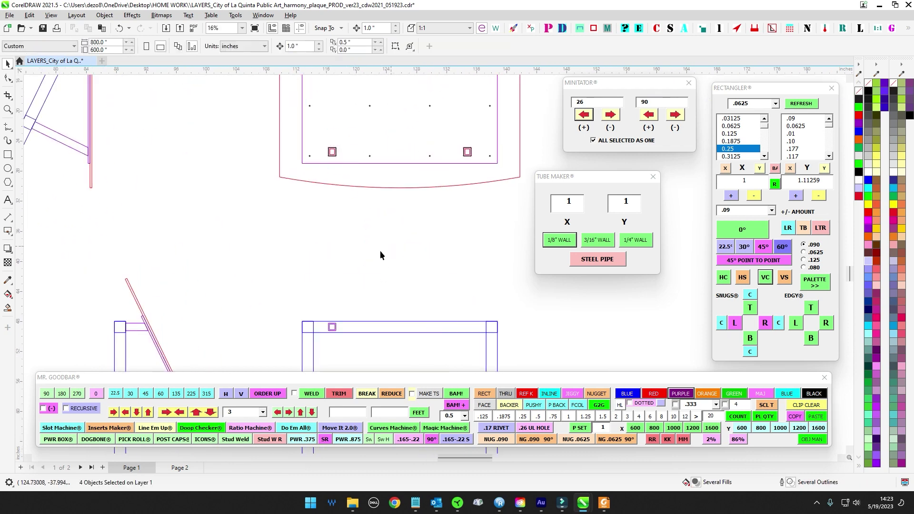
Duplicate the pair of purple tube sections and centre the copies horizontally beneath the mounting plate's right arm cutouts.
{"action": "scroll", "coordinate": [381, 251], "scroll_direction": "down", "scroll_amount": 2}
{"action": "left_click_drag", "start_coordinate": [339, 372], "coordinate": [339, 371]}
{"action": "key", "text": "plus"}
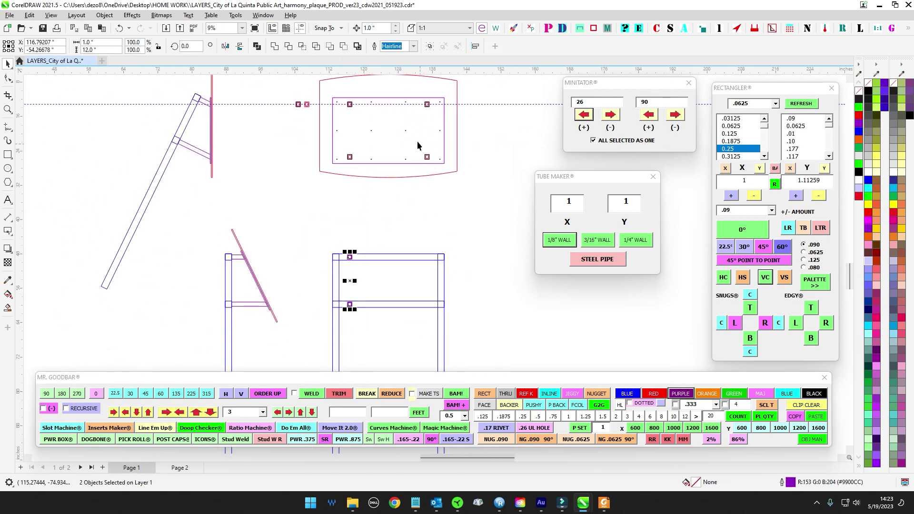
{"action": "left_click_drag", "start_coordinate": [417, 141], "coordinate": [433, 174]}
{"action": "key", "text": "c"}
{"action": "left_click", "coordinate": [508, 281]}
{"action": "scroll", "coordinate": [438, 235], "scroll_direction": "up", "scroll_amount": 1}
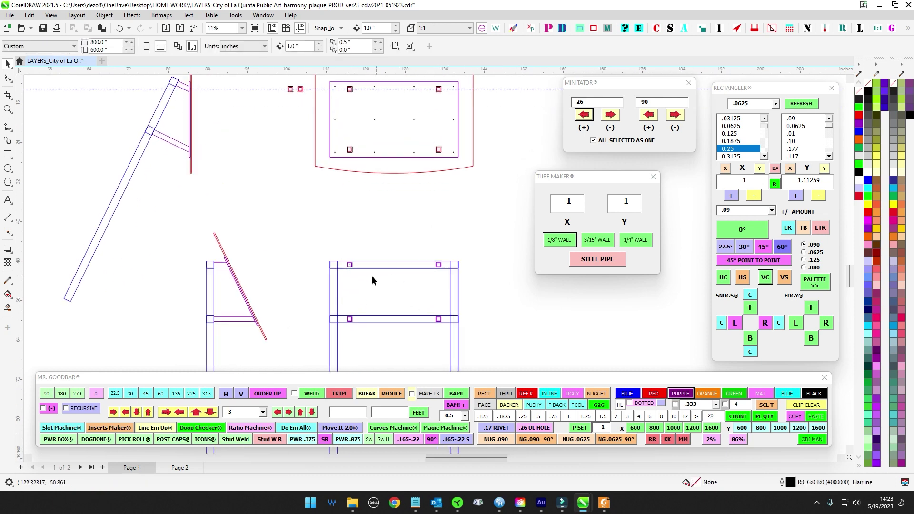
{"action": "scroll", "coordinate": [373, 277], "scroll_direction": "up", "scroll_amount": 1}
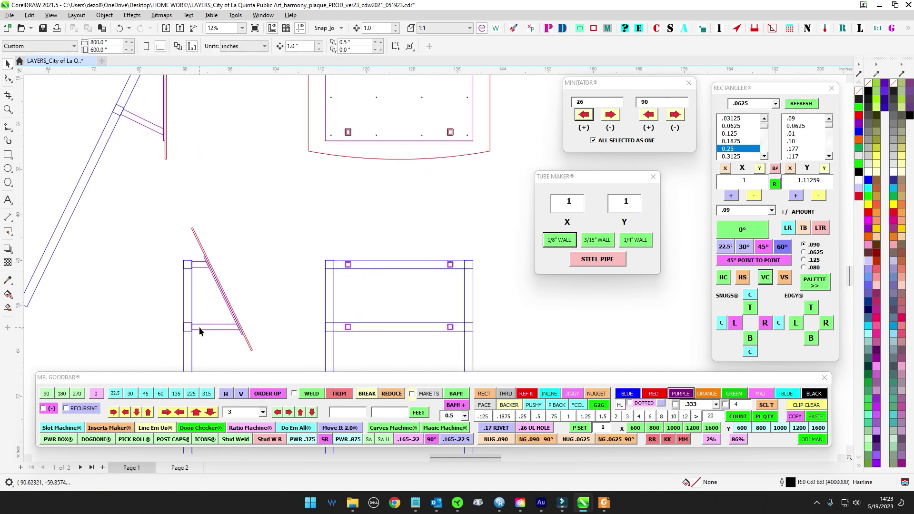
Compare the tube section positions on the front frame with the arm cutouts in the mounting plate.
{"action": "scroll", "coordinate": [193, 273], "scroll_direction": "down", "scroll_amount": 2}
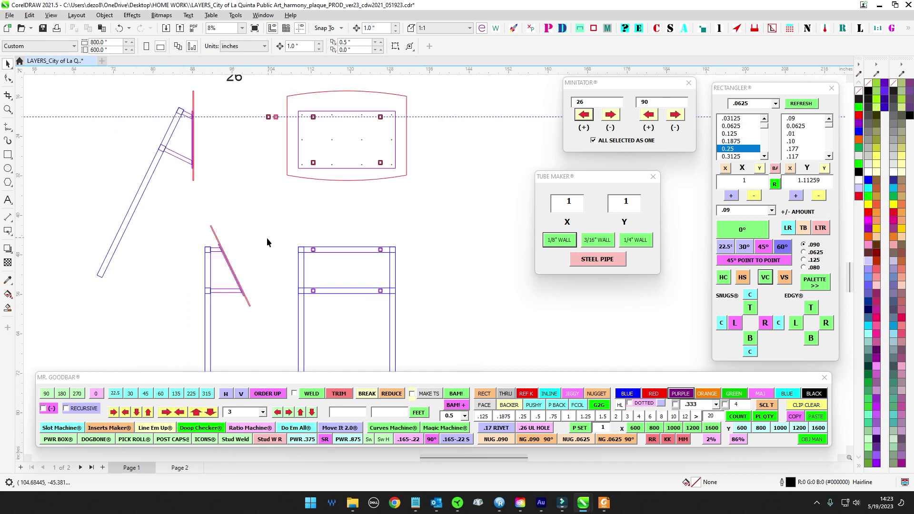
{"action": "scroll", "coordinate": [342, 262], "scroll_direction": "down", "scroll_amount": 2}
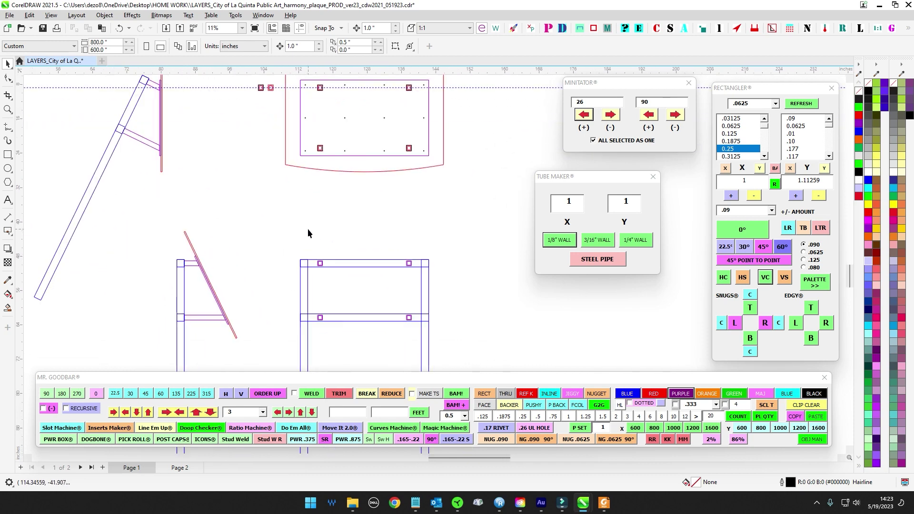
{"action": "scroll", "coordinate": [210, 188], "scroll_direction": "up", "scroll_amount": 3}
{"action": "scroll", "coordinate": [442, 202], "scroll_direction": "up", "scroll_amount": 1}
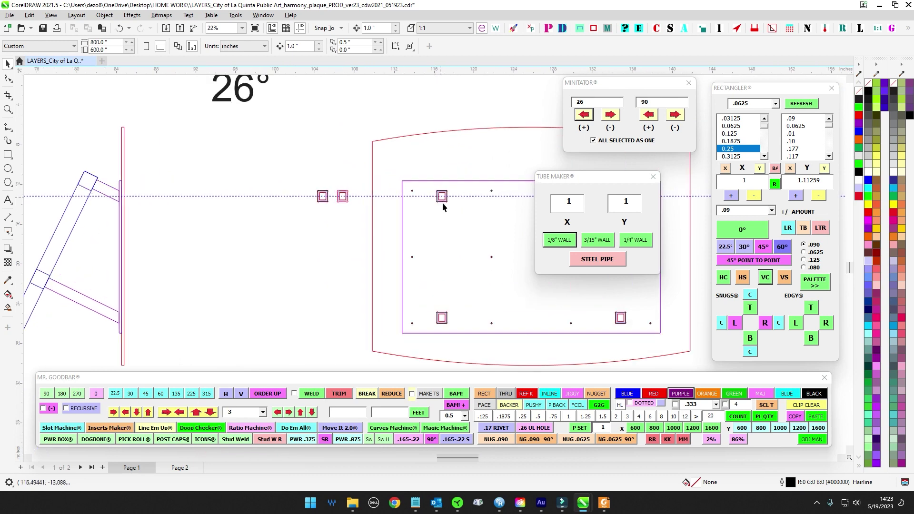
{"action": "scroll", "coordinate": [436, 215], "scroll_direction": "down", "scroll_amount": 3}
{"action": "scroll", "coordinate": [428, 305], "scroll_direction": "up", "scroll_amount": 3}
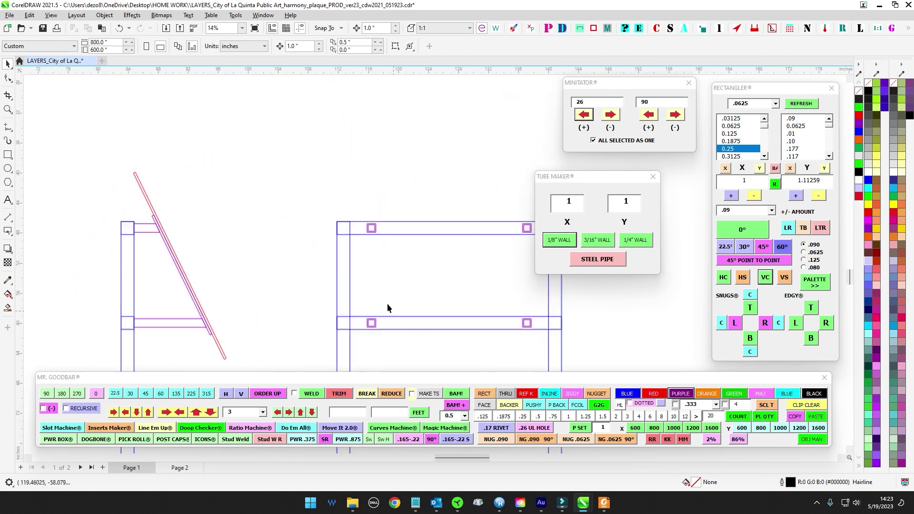
{"action": "scroll", "coordinate": [382, 242], "scroll_direction": "up", "scroll_amount": 1}
{"action": "scroll", "coordinate": [357, 252], "scroll_direction": "down", "scroll_amount": 2}
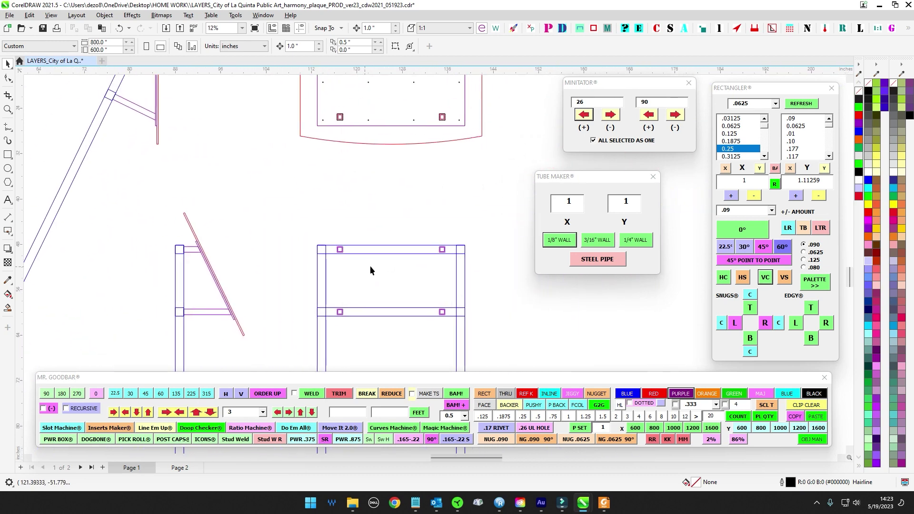
Measure the centre-to-centre distance between the upper right tube section and the front frame's upper cross tube.
{"action": "scroll", "coordinate": [452, 241], "scroll_direction": "up", "scroll_amount": 3}
{"action": "left_click_drag", "start_coordinate": [426, 254], "coordinate": [398, 248]}
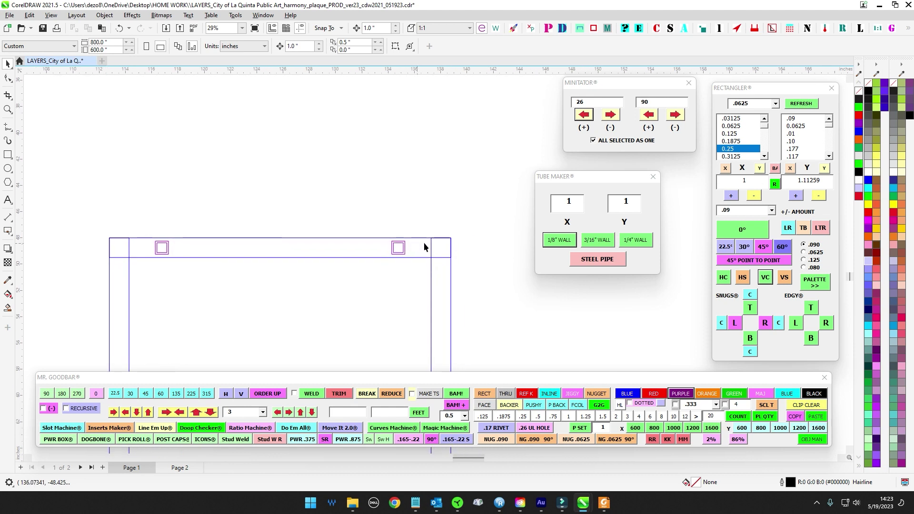
{"action": "scroll", "coordinate": [383, 234], "scroll_direction": "down", "scroll_amount": 1}
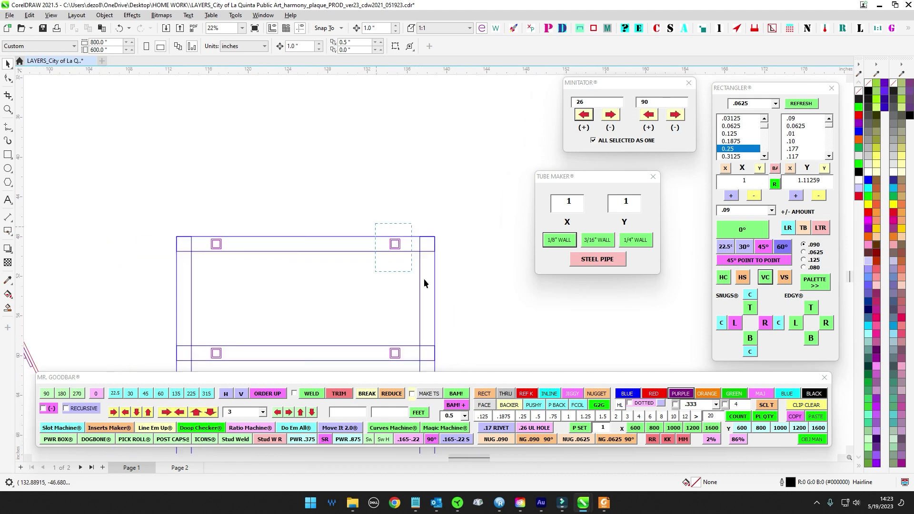
{"action": "left_click", "coordinate": [349, 251], "text": "shift"}
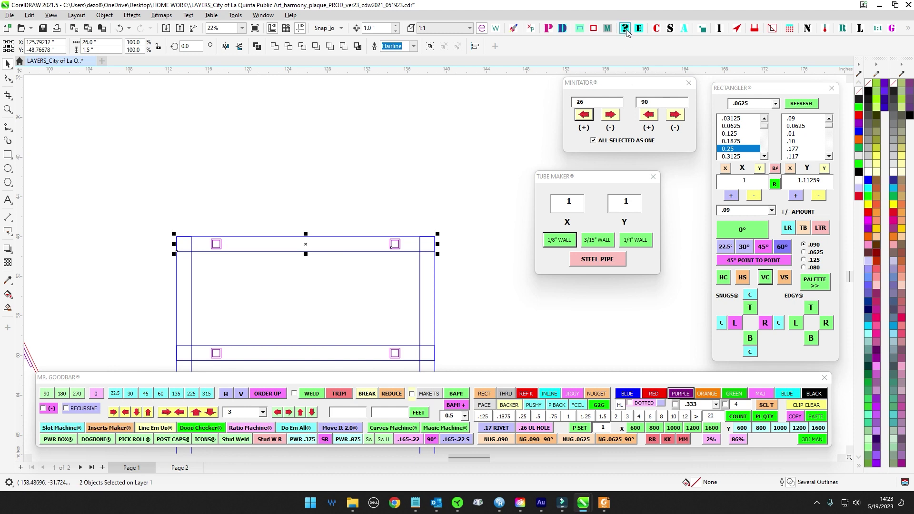
{"action": "left_click_drag", "start_coordinate": [913, 197], "coordinate": [556, 141]}
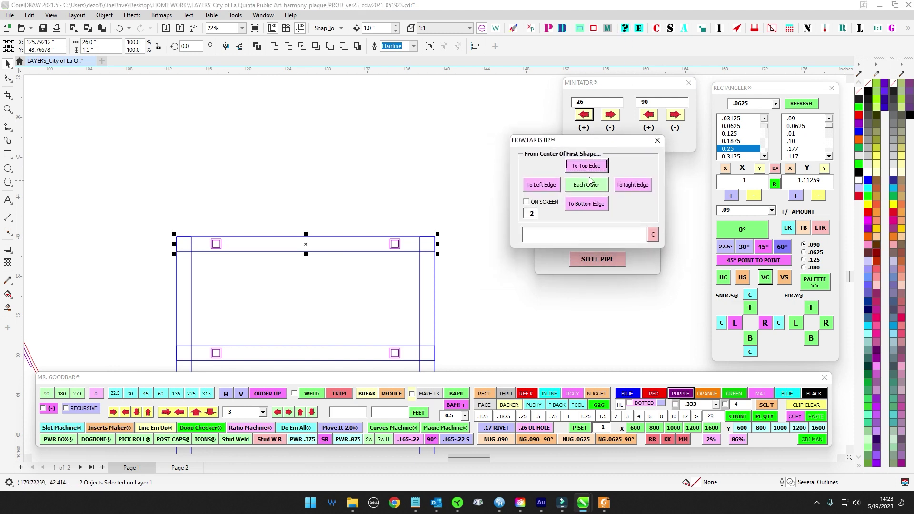
{"action": "left_click", "coordinate": [590, 185]}
{"action": "left_click", "coordinate": [395, 244]}
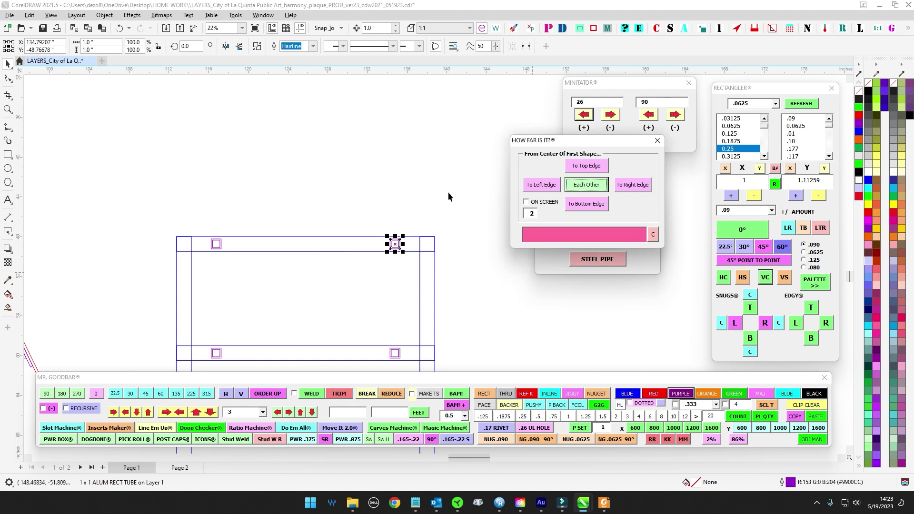
{"action": "left_click", "coordinate": [357, 246], "text": "shift"}
{"action": "left_click", "coordinate": [575, 187]}
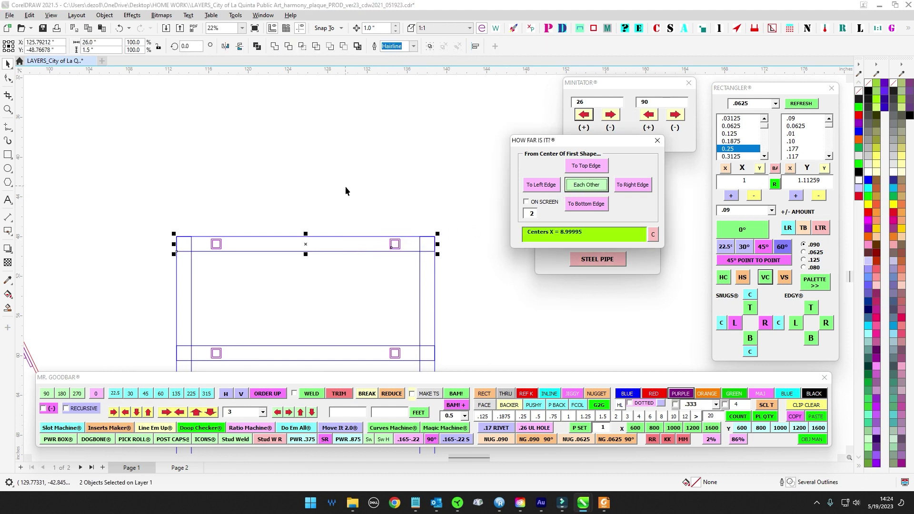
Reposition the upper right tube section 9 in to the right of the upper cross tube's horizontal centre.
{"action": "scroll", "coordinate": [346, 191], "scroll_direction": "down", "scroll_amount": 2}
{"action": "left_click", "coordinate": [334, 173]}
{"action": "scroll", "coordinate": [343, 181], "scroll_direction": "down", "scroll_amount": 2}
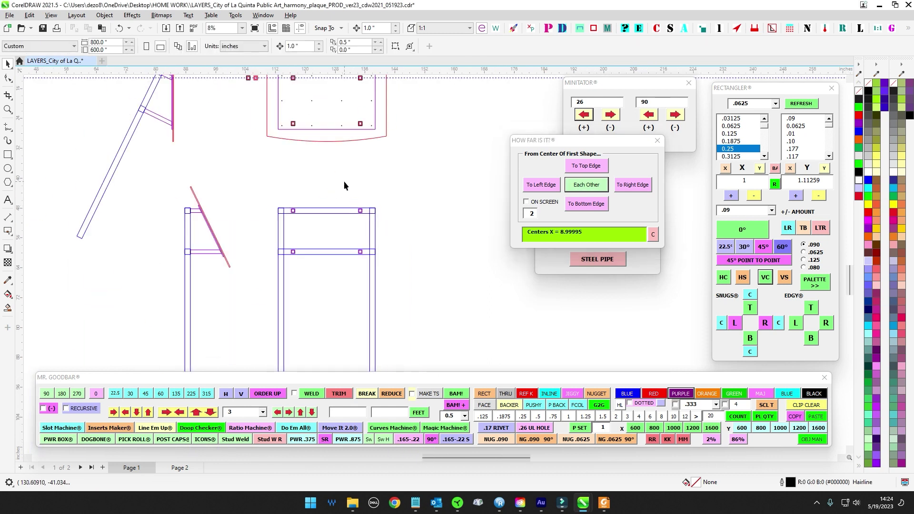
{"action": "left_click_drag", "start_coordinate": [344, 181], "coordinate": [362, 234]}
{"action": "left_click", "coordinate": [319, 210], "text": "shift"}
{"action": "key", "text": "c"}
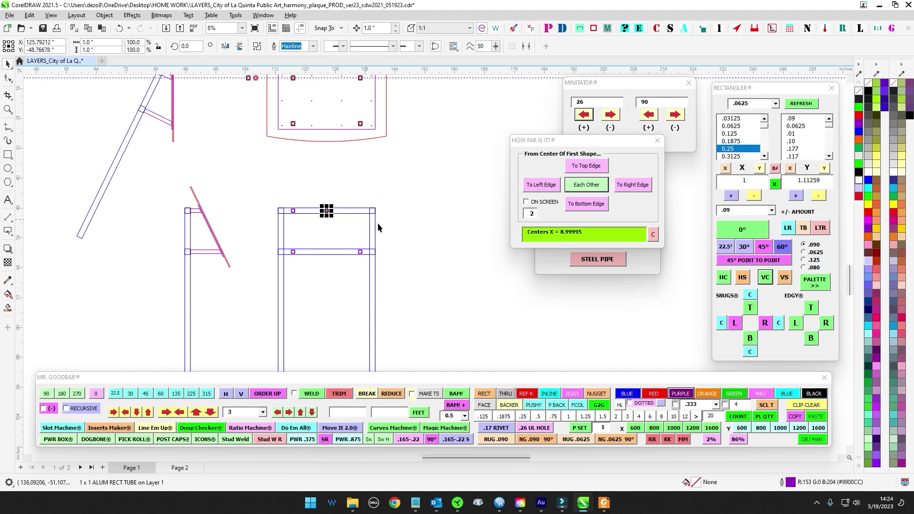
{"action": "scroll", "coordinate": [376, 201], "scroll_direction": "up", "scroll_amount": 2}
{"action": "key", "text": "Right"}
{"action": "key", "text": "Right"}
{"action": "key", "text": "Right"}
{"action": "key", "text": "Right"}
{"action": "key", "text": "Right"}
{"action": "key", "text": "Right"}
{"action": "key", "text": "Right"}
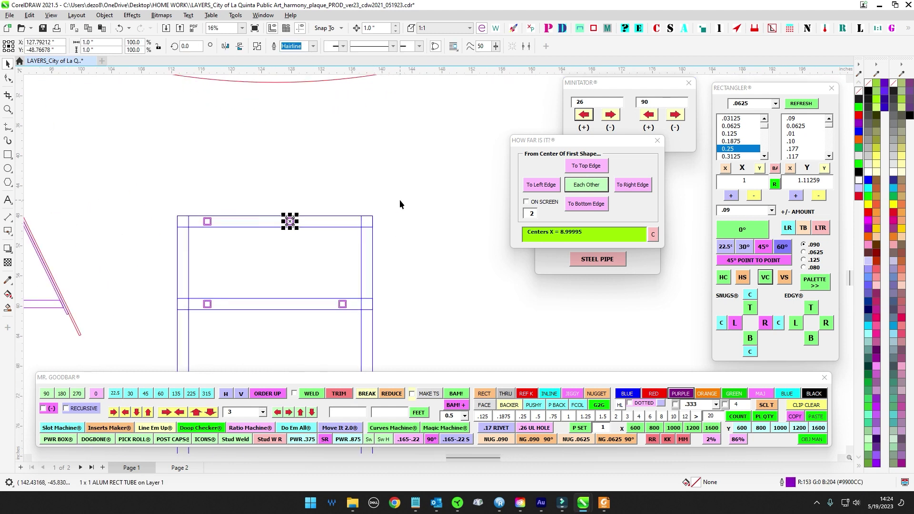
{"action": "key", "text": "Right"}
{"action": "key", "text": "Right"}
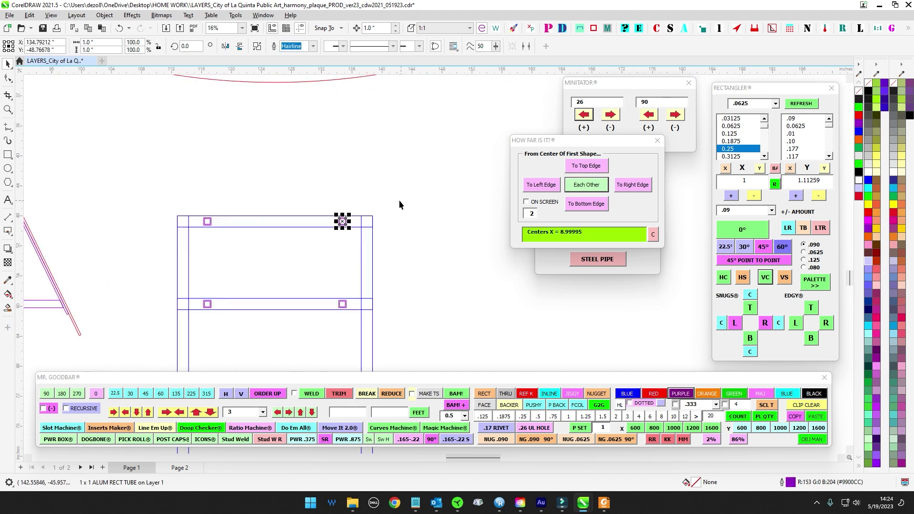
{"action": "left_click", "coordinate": [399, 200]}
Centre the lower right tube section horizontally beneath the upper right one.
{"action": "scroll", "coordinate": [398, 202], "scroll_direction": "down", "scroll_amount": 1}
{"action": "scroll", "coordinate": [334, 236], "scroll_direction": "up", "scroll_amount": 1}
{"action": "left_click_drag", "start_coordinate": [437, 324], "coordinate": [437, 325]}
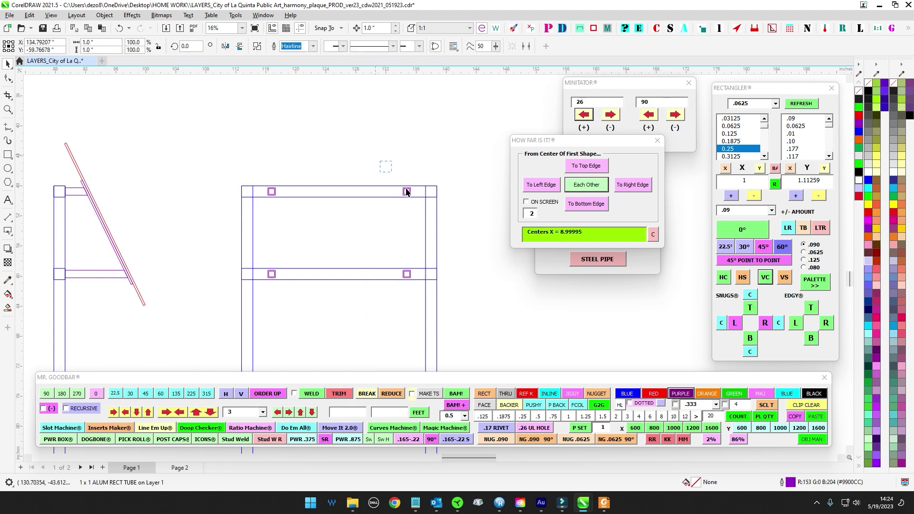
Centre the upper left tube section horizontally on the upper cross tube and move it 9 in to the left.
{"action": "left_click", "coordinate": [280, 167]}
{"action": "left_click", "coordinate": [342, 187], "text": "shift"}
{"action": "key", "text": "c"}
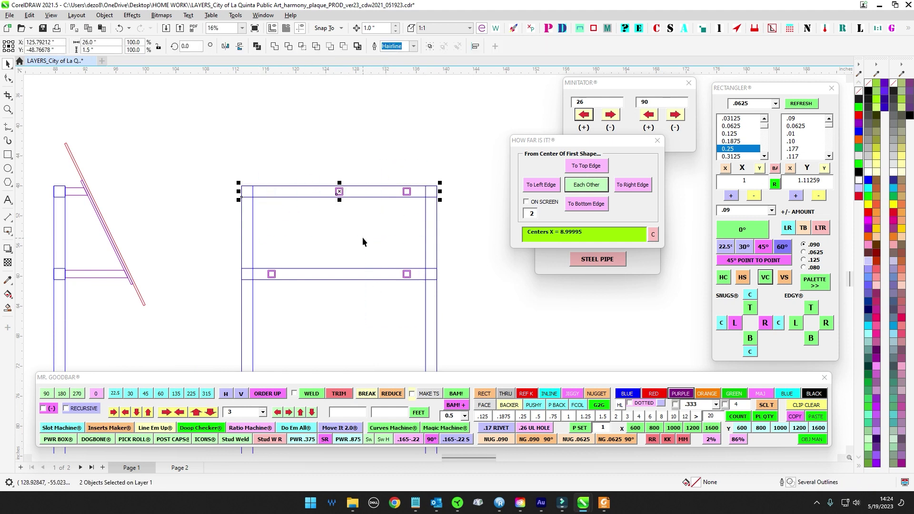
{"action": "key", "text": "Tab"}
{"action": "key", "text": "Left"}
{"action": "key", "text": "Left"}
{"action": "key", "text": "Left"}
{"action": "key", "text": "Left"}
{"action": "key", "text": "Left"}
{"action": "key", "text": "Left"}
{"action": "key", "text": "Left"}
{"action": "key", "text": "Left"}
{"action": "key", "text": "Left"}
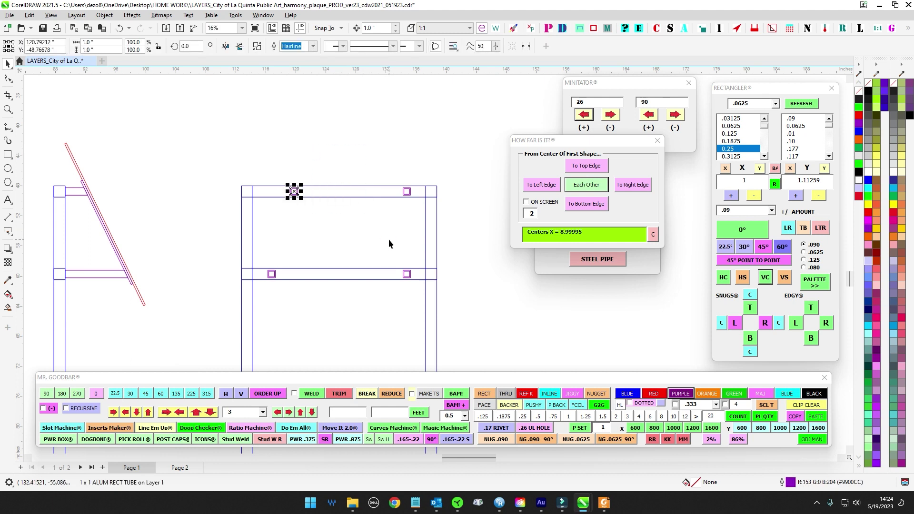
Centre the lower left tube section horizontally beneath the upper left one.
{"action": "key", "text": "Escape"}
{"action": "left_click_drag", "start_coordinate": [265, 271], "coordinate": [281, 284]}
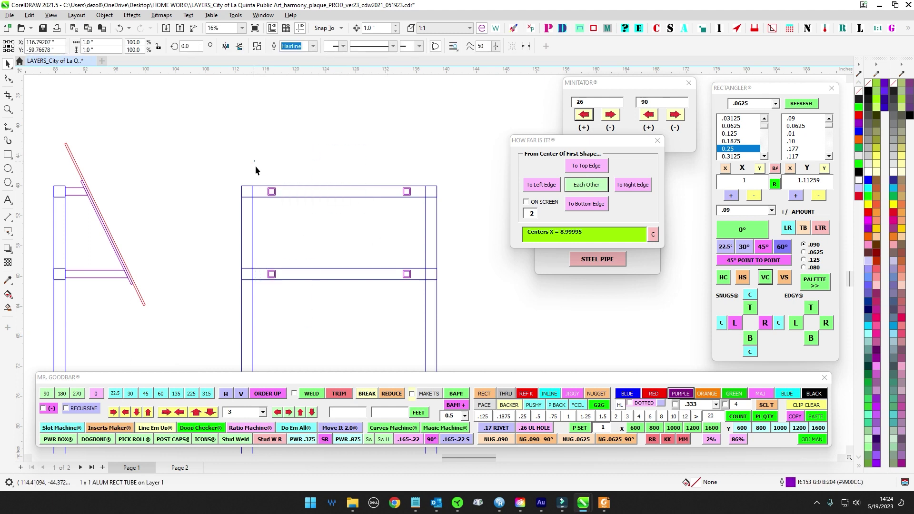
{"action": "left_click_drag", "start_coordinate": [256, 166], "coordinate": [335, 238]}
Measure the centre-to-centre distance between the upper left tube section and the upper cross tube.
{"action": "left_click_drag", "start_coordinate": [245, 183], "coordinate": [286, 201]}
{"action": "left_click", "coordinate": [319, 185], "text": "shift"}
{"action": "left_click", "coordinate": [587, 185]}
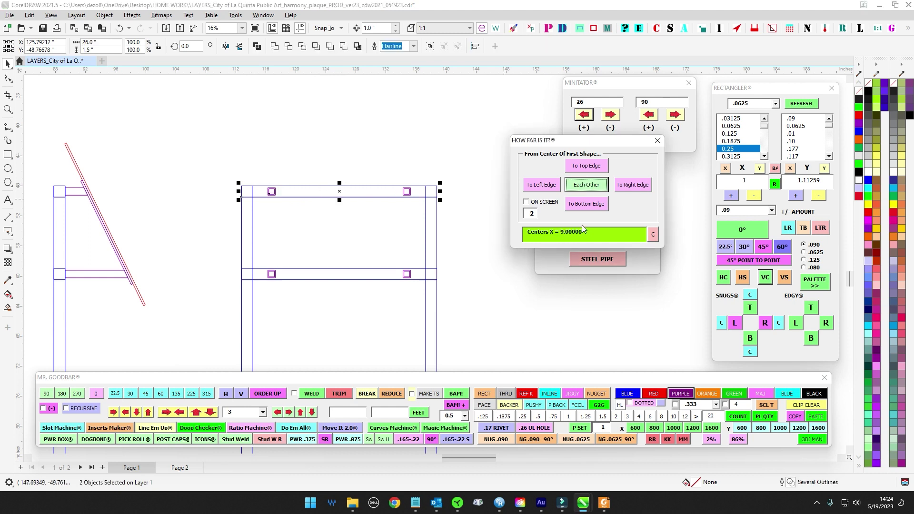
Check the overall sizes of the upper and lower cross tubes together with their tube sections.
{"action": "left_click_drag", "start_coordinate": [207, 149], "coordinate": [504, 226]}
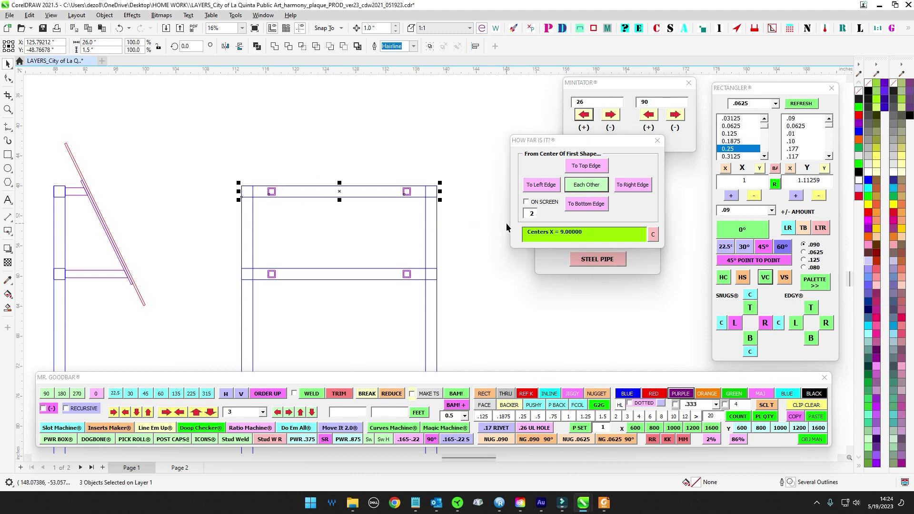
{"action": "left_click_drag", "start_coordinate": [199, 250], "coordinate": [585, 313]}
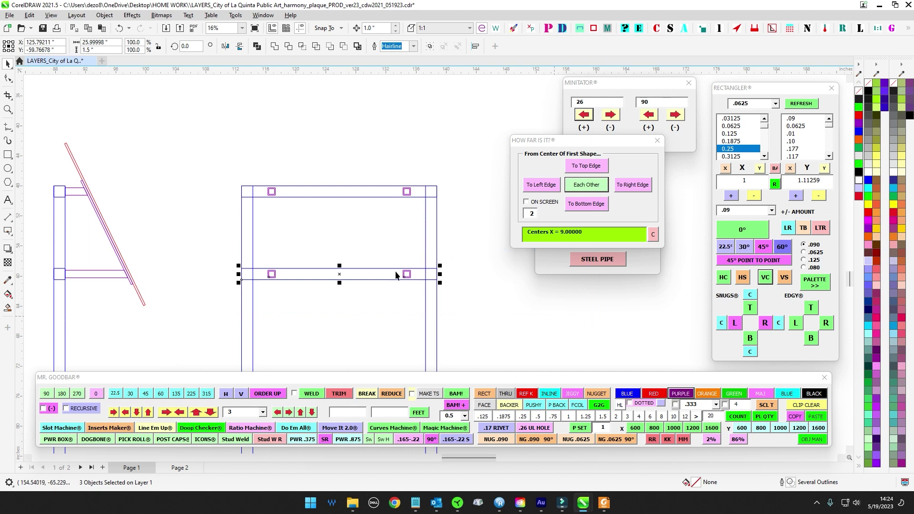
{"action": "left_click_drag", "start_coordinate": [365, 271], "coordinate": [372, 238]}
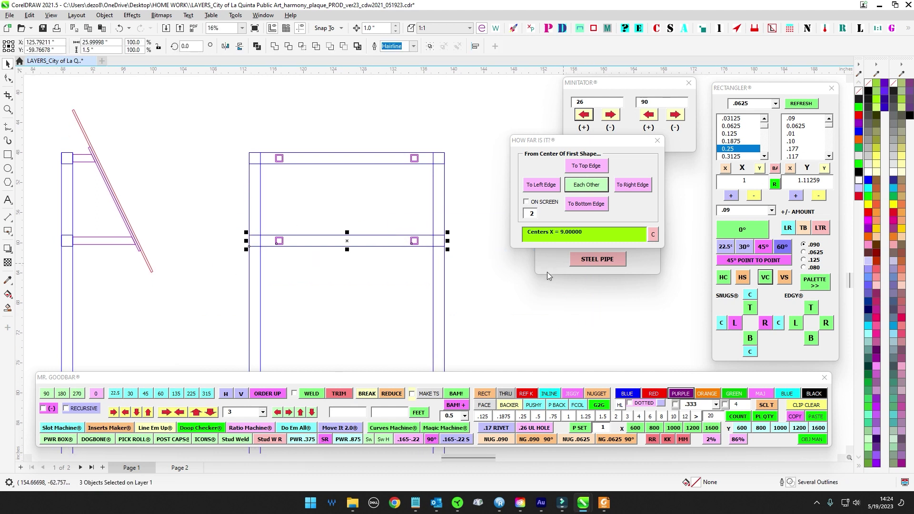
Replace the front frame's lower cross tube with a copy of the upper cross tube, centred vertically at the same height.
{"action": "left_click", "coordinate": [328, 212]}
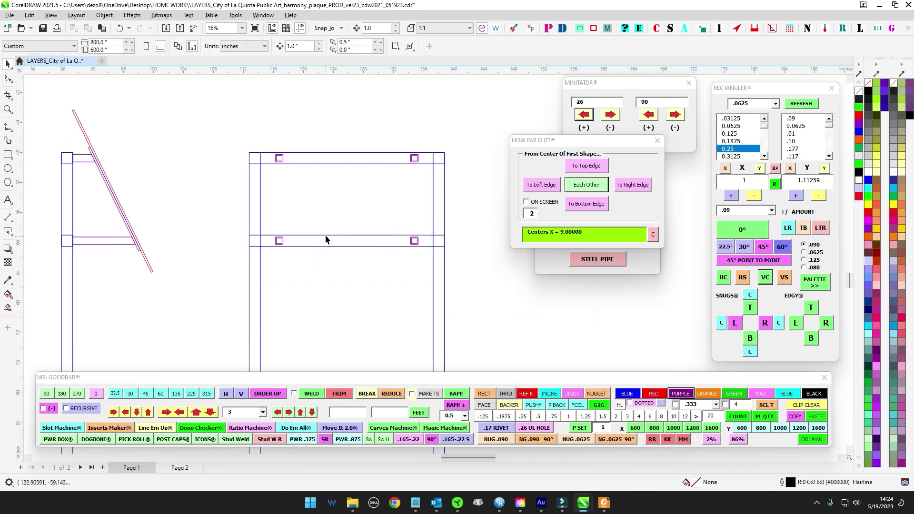
{"action": "left_click", "coordinate": [326, 164]}
{"action": "left_click", "coordinate": [352, 246], "text": "shift"}
{"action": "key", "text": "e"}
{"action": "left_click", "coordinate": [361, 306]}
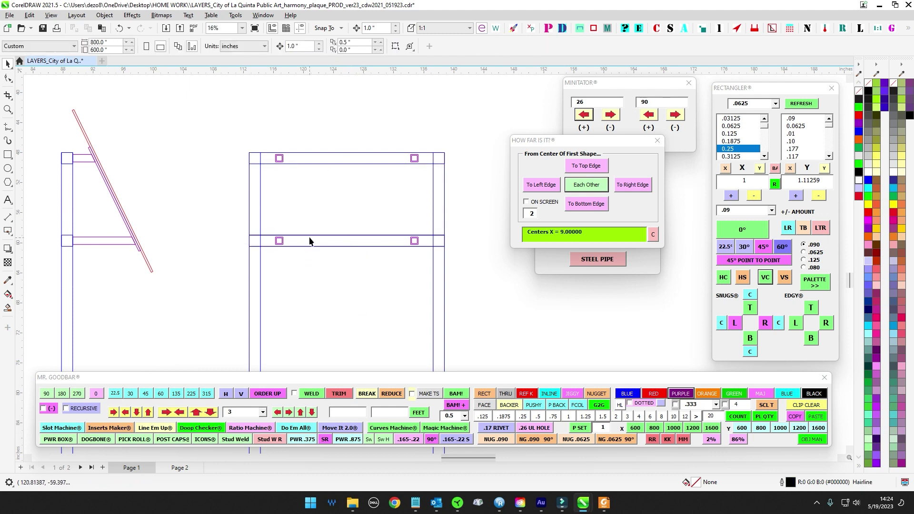
{"action": "left_click", "coordinate": [309, 234]}
{"action": "left_click", "coordinate": [331, 288]}
{"action": "left_click", "coordinate": [318, 240]}
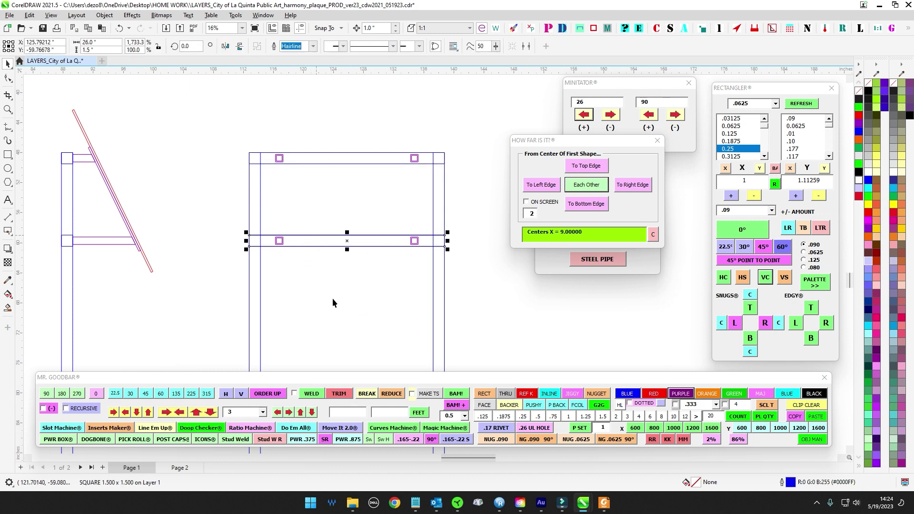
{"action": "left_click", "coordinate": [333, 295]}
{"action": "left_click", "coordinate": [336, 237]}
{"action": "left_click", "coordinate": [340, 288]}
{"action": "scroll", "coordinate": [276, 216], "scroll_direction": "down", "scroll_amount": 1}
{"action": "left_click_drag", "start_coordinate": [238, 218], "coordinate": [495, 255]}
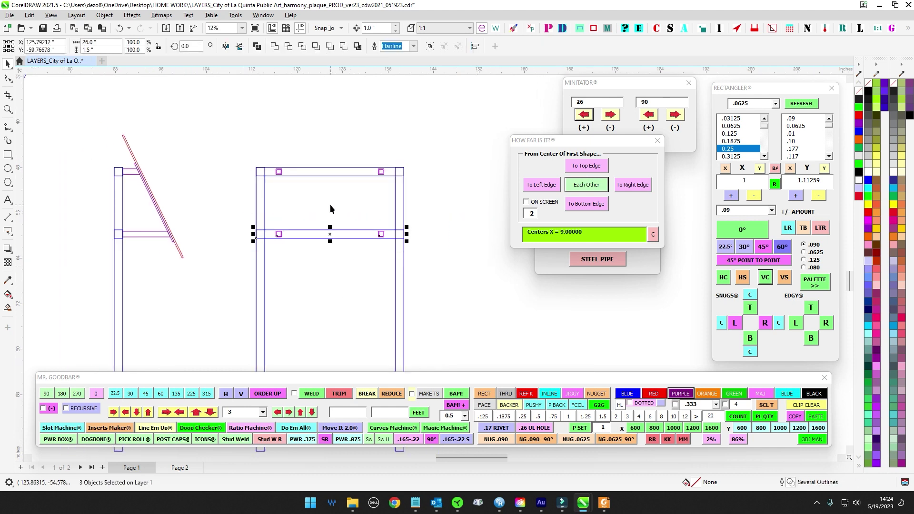
Measure the centre-to-centre distance between the lower right tube section and the lower cross tube.
{"action": "scroll", "coordinate": [330, 209], "scroll_direction": "up", "scroll_amount": 1}
{"action": "left_click_drag", "start_coordinate": [385, 196], "coordinate": [418, 282]}
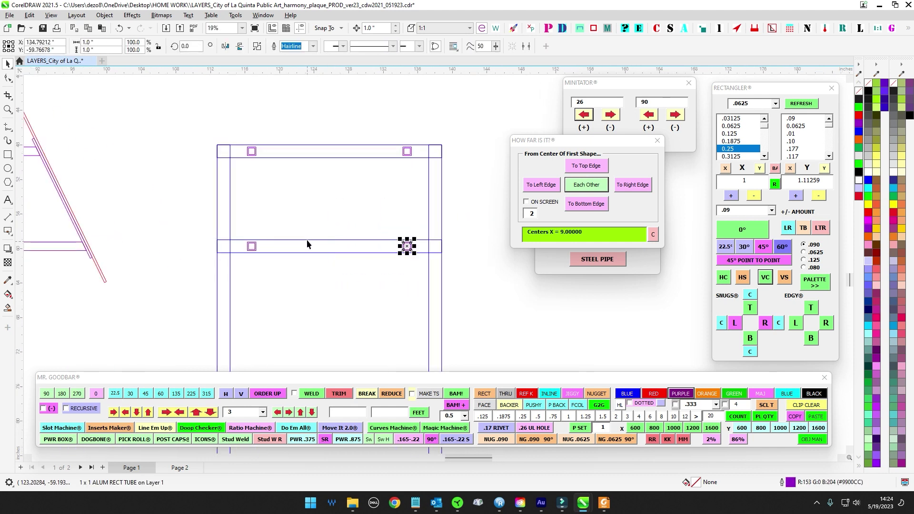
{"action": "left_click", "coordinate": [306, 244], "text": "shift"}
{"action": "left_click", "coordinate": [586, 185]}
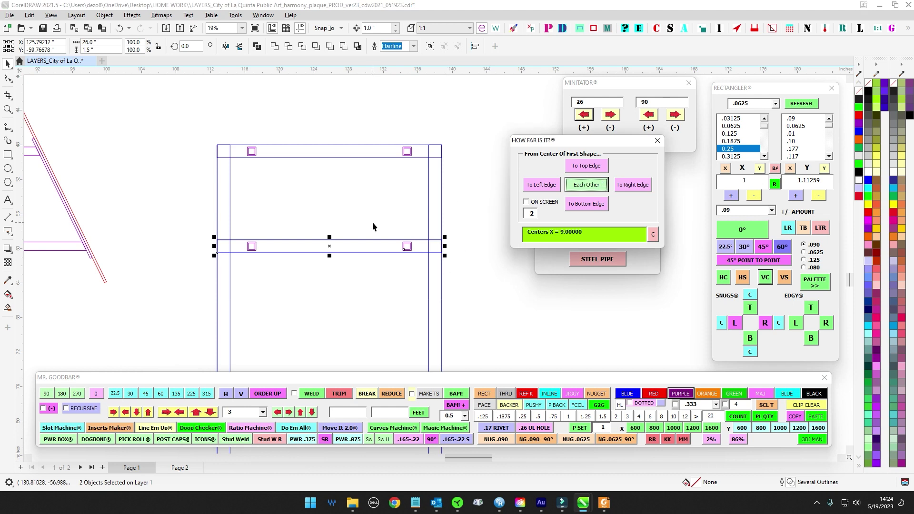
Examine the front frame's cross tubes and tube sections alongside the side view.
{"action": "scroll", "coordinate": [373, 227], "scroll_direction": "down", "scroll_amount": 1}
{"action": "left_click", "coordinate": [336, 206]}
{"action": "scroll", "coordinate": [302, 183], "scroll_direction": "up", "scroll_amount": 1}
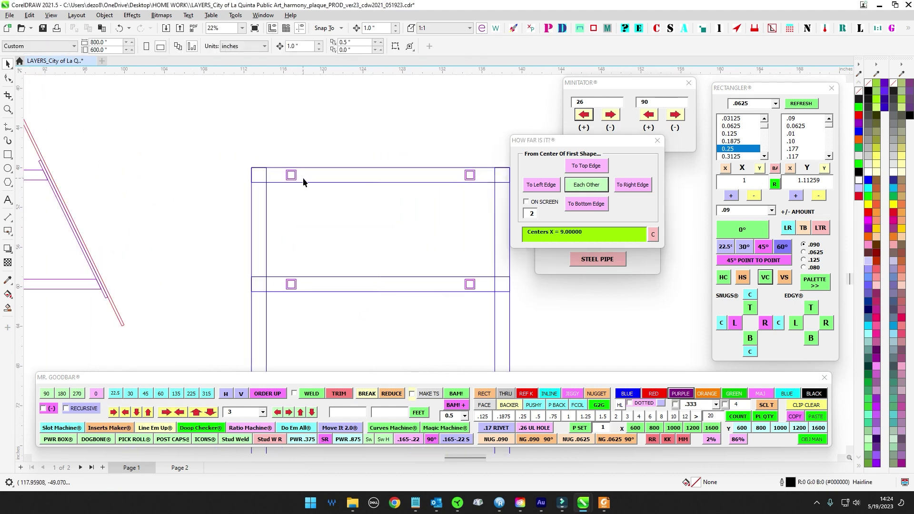
{"action": "scroll", "coordinate": [310, 223], "scroll_direction": "down", "scroll_amount": 1}
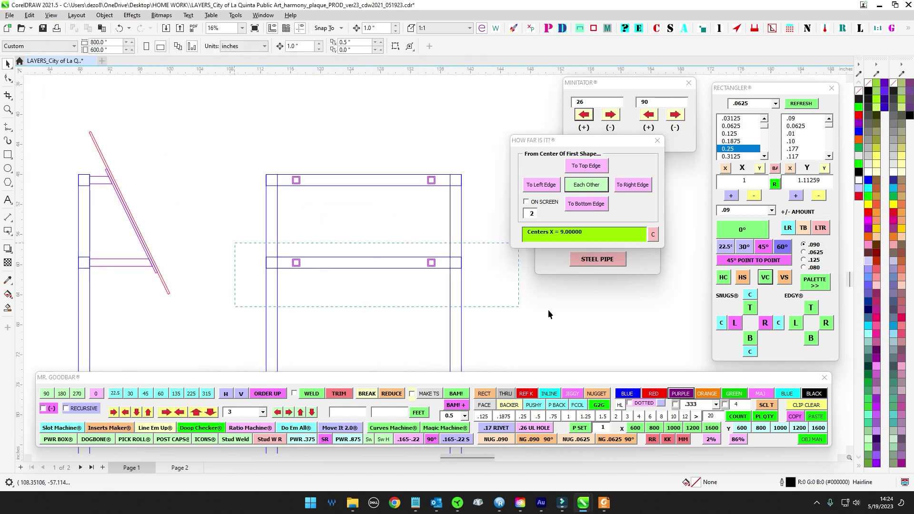
{"action": "left_click_drag", "start_coordinate": [548, 314], "coordinate": [522, 313]}
{"action": "scroll", "coordinate": [251, 155], "scroll_direction": "down", "scroll_amount": 1}
{"action": "left_click_drag", "start_coordinate": [251, 156], "coordinate": [476, 281]}
{"action": "scroll", "coordinate": [416, 248], "scroll_direction": "down", "scroll_amount": 2}
{"action": "left_click", "coordinate": [358, 273]}
{"action": "left_click_drag", "start_coordinate": [359, 277], "coordinate": [357, 260]}
{"action": "scroll", "coordinate": [357, 248], "scroll_direction": "down", "scroll_amount": 1}
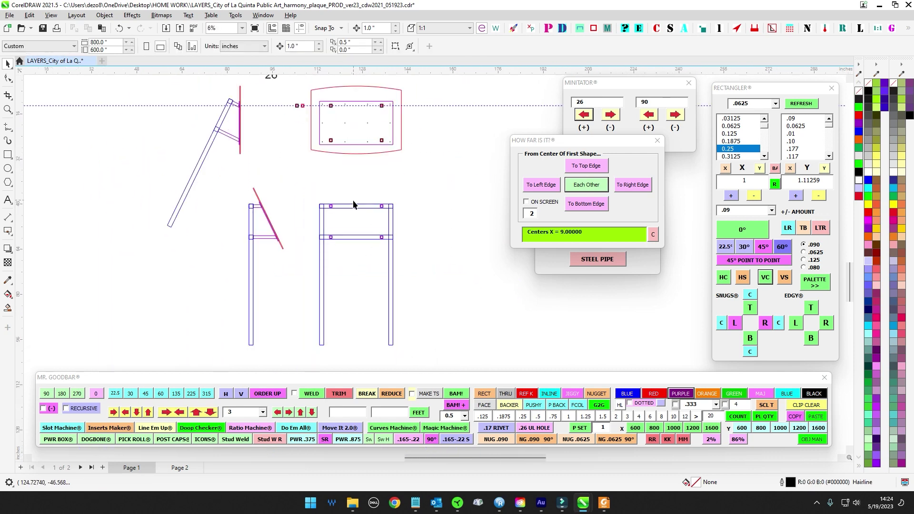
Mitre the upper cross tube's left end by moving its lower left node 1.5 in to the right.
{"action": "scroll", "coordinate": [336, 203], "scroll_direction": "up", "scroll_amount": 1}
{"action": "left_click", "coordinate": [335, 201]}
{"action": "scroll", "coordinate": [334, 186], "scroll_direction": "up", "scroll_amount": 4}
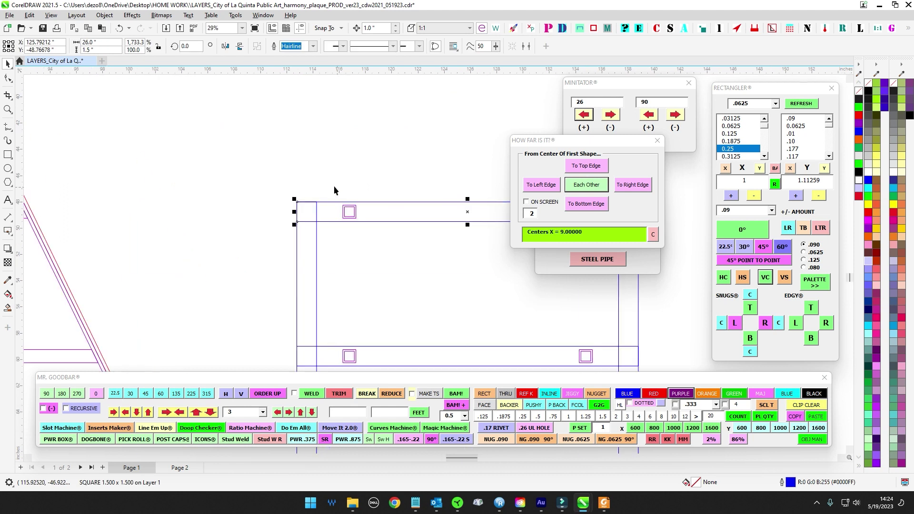
{"action": "left_click", "coordinate": [8, 80]}
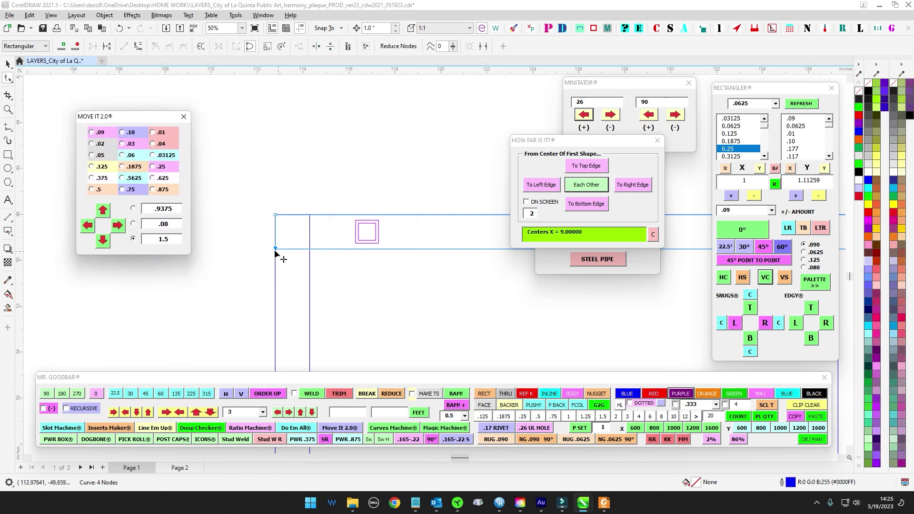
{"action": "left_click", "coordinate": [330, 310]}
{"action": "left_click", "coordinate": [121, 229]}
{"action": "scroll", "coordinate": [316, 252], "scroll_direction": "down", "scroll_amount": 2}
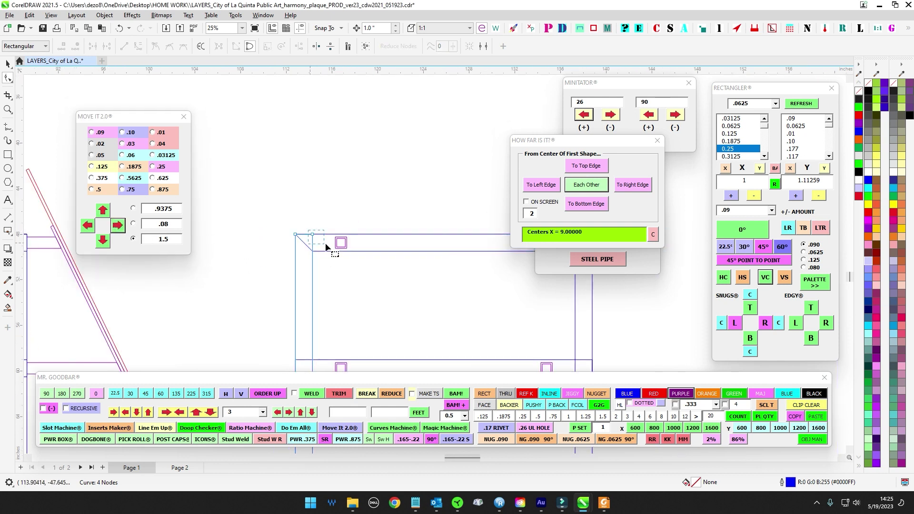
Mitre the upper cross tube's right end by moving its lower right node 1.5 in to the left.
{"action": "scroll", "coordinate": [289, 254], "scroll_direction": "down", "scroll_amount": 1}
{"action": "left_click_drag", "start_coordinate": [340, 262], "coordinate": [215, 265]}
{"action": "scroll", "coordinate": [302, 247], "scroll_direction": "up", "scroll_amount": 2}
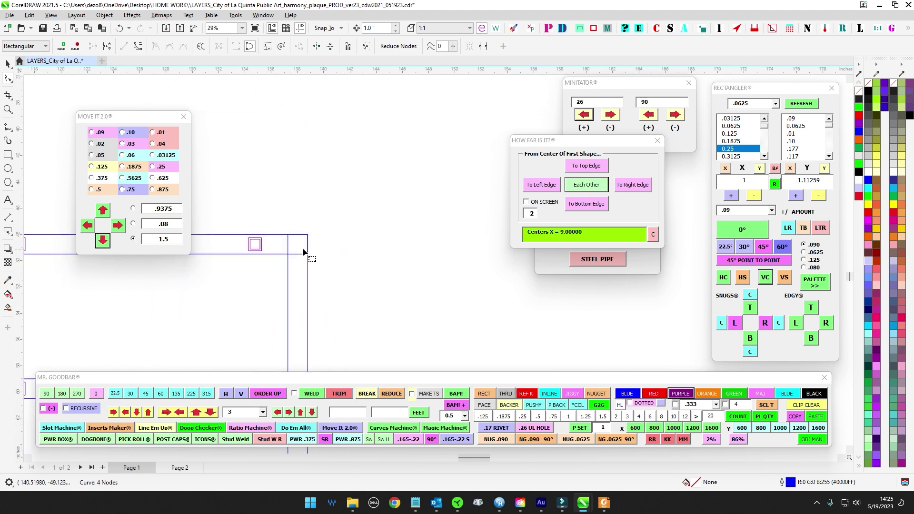
{"action": "left_click", "coordinate": [281, 239]}
{"action": "left_click_drag", "start_coordinate": [276, 203], "coordinate": [319, 250]}
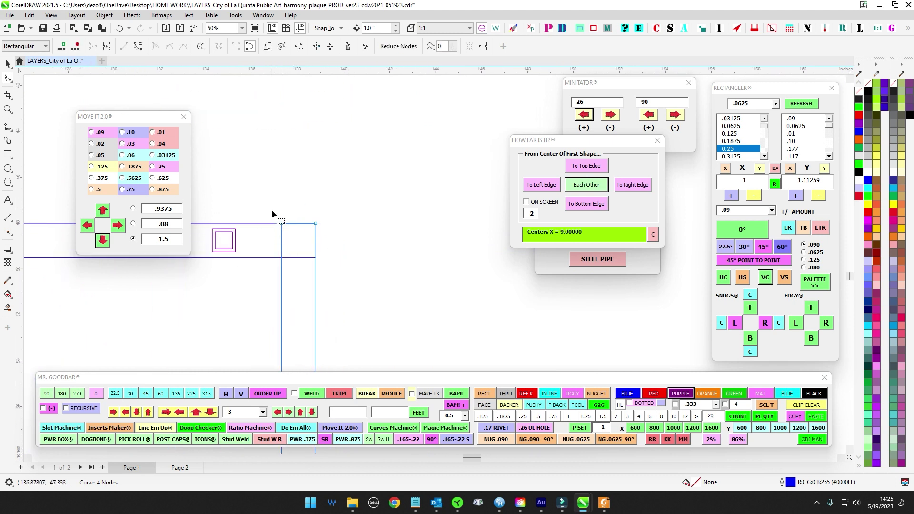
{"action": "left_click_drag", "start_coordinate": [282, 224], "coordinate": [287, 248]}
{"action": "left_click", "coordinate": [307, 252]}
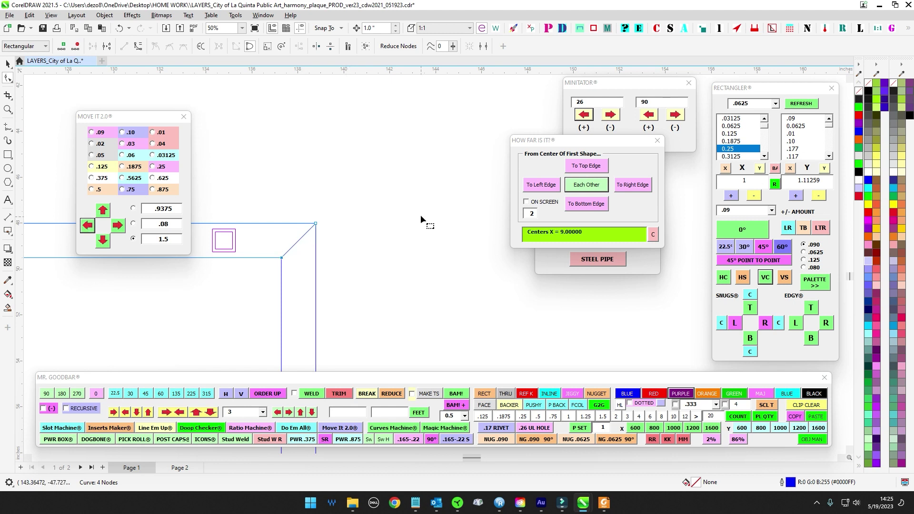
Shorten the lower cross tube by 1.5 in at each end so it fits between the two posts.
{"action": "scroll", "coordinate": [419, 224], "scroll_direction": "down", "scroll_amount": 4}
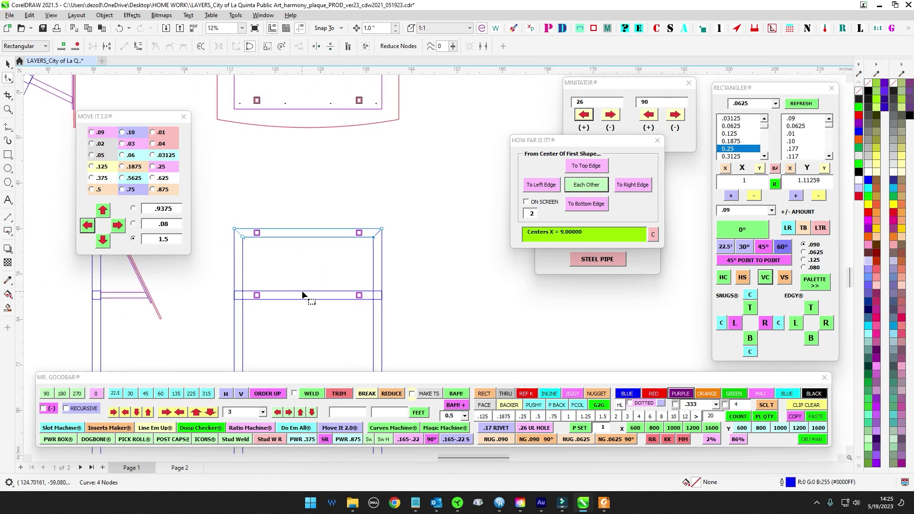
{"action": "left_click", "coordinate": [7, 63]}
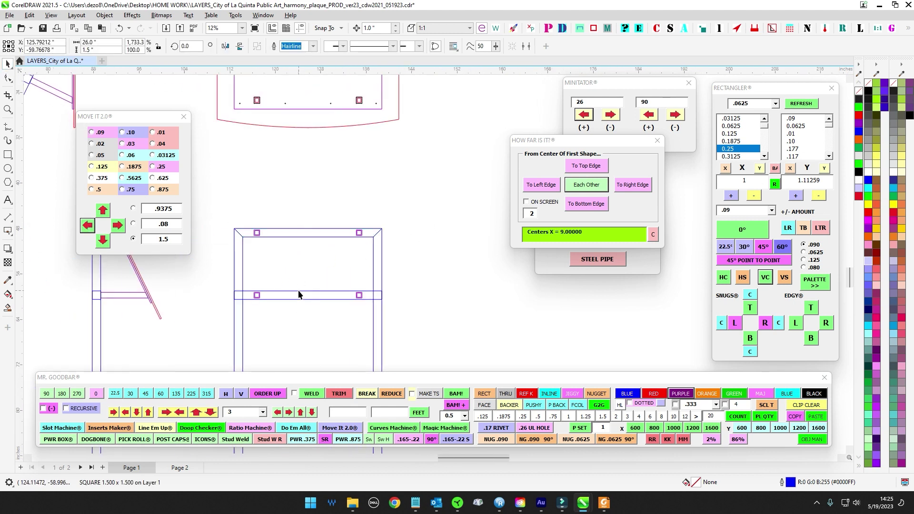
{"action": "left_click", "coordinate": [7, 78]}
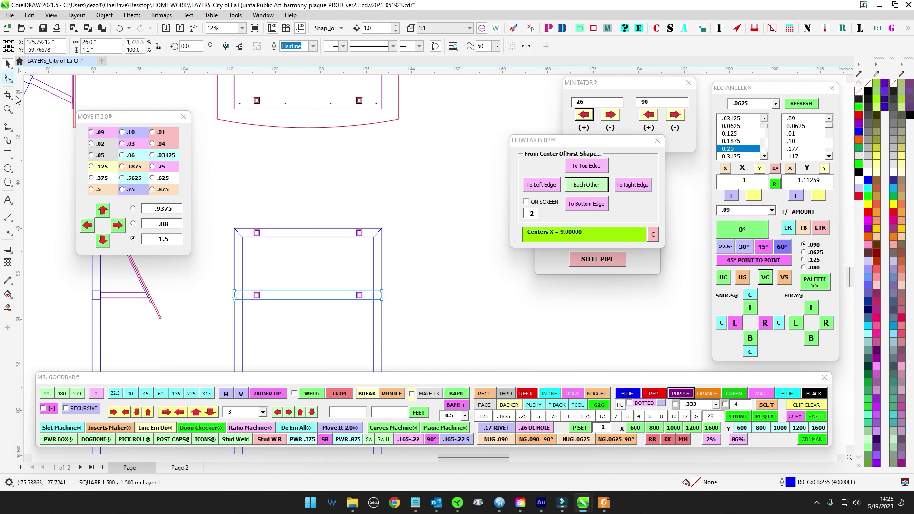
{"action": "left_click", "coordinate": [120, 227]}
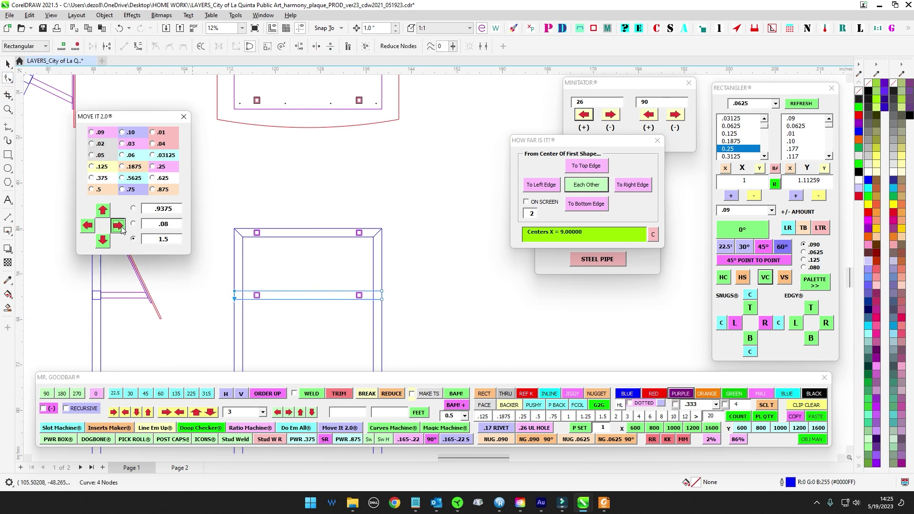
{"action": "left_click", "coordinate": [88, 226]}
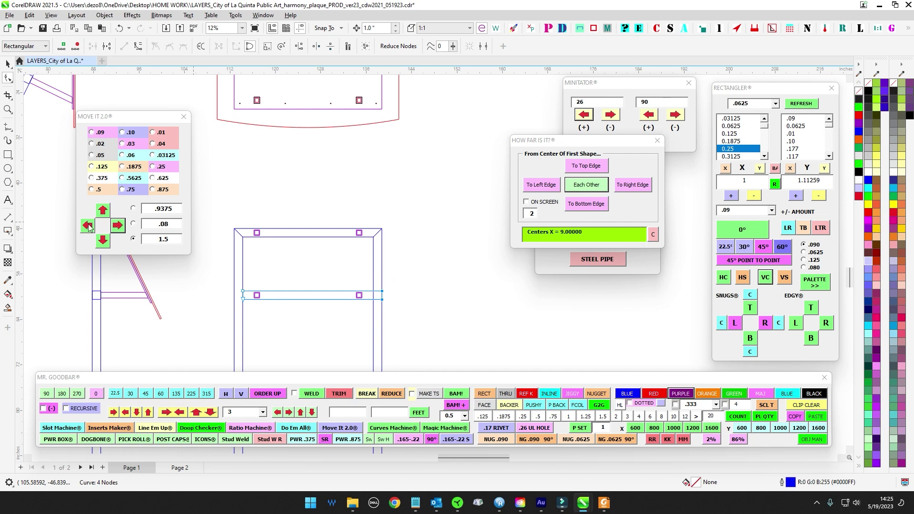
{"action": "left_click", "coordinate": [7, 63]}
{"action": "left_click_drag", "start_coordinate": [119, 117], "coordinate": [535, 132]}
Fill both posts of the front frame with orange.
{"action": "scroll", "coordinate": [412, 218], "scroll_direction": "down", "scroll_amount": 2}
{"action": "left_click", "coordinate": [343, 188]}
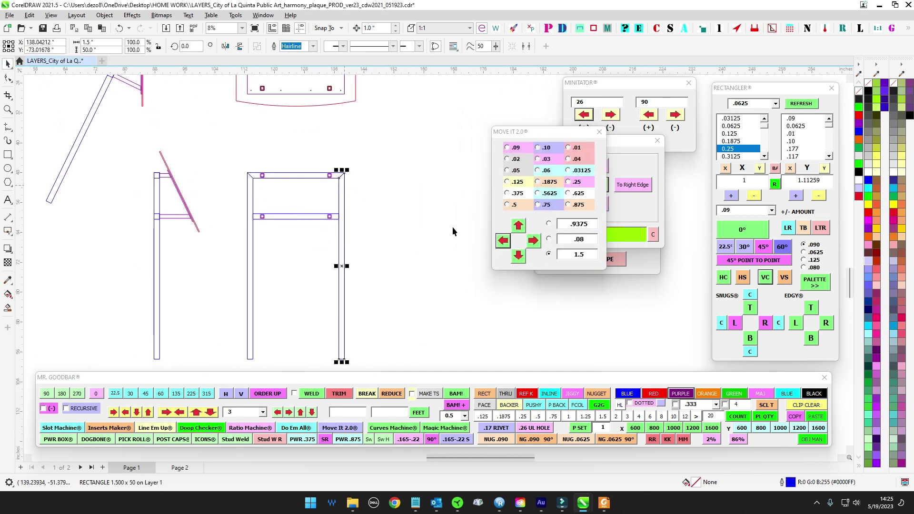
{"action": "left_click", "coordinate": [868, 238]}
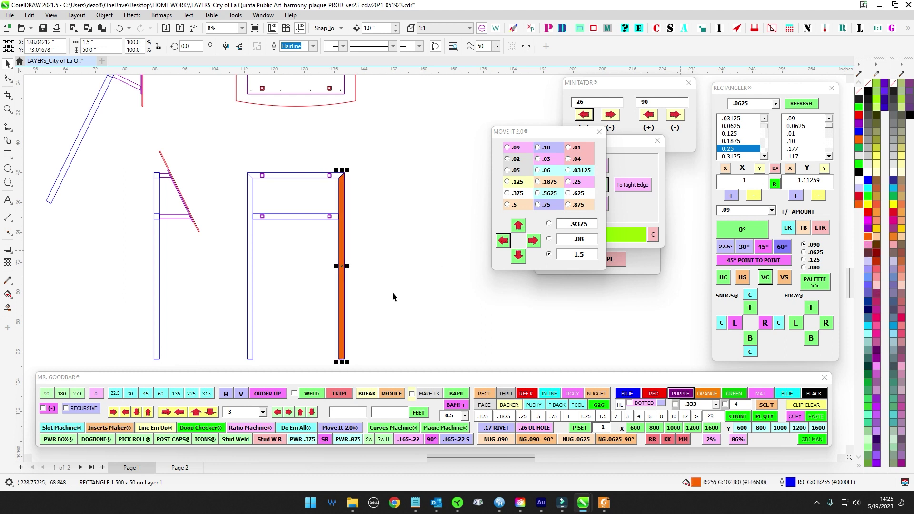
{"action": "left_click", "coordinate": [250, 255]}
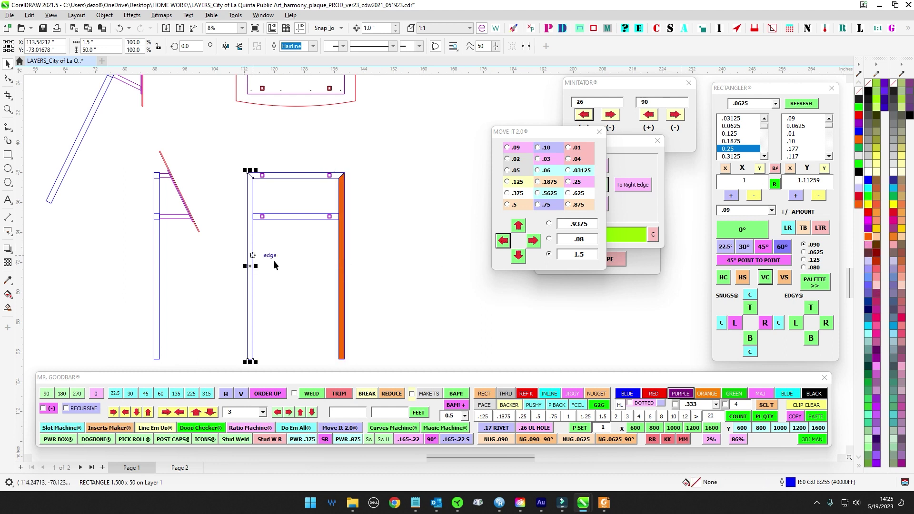
{"action": "left_click", "coordinate": [869, 238]}
{"action": "scroll", "coordinate": [241, 224], "scroll_direction": "up", "scroll_amount": 2}
{"action": "key", "text": "Escape"}
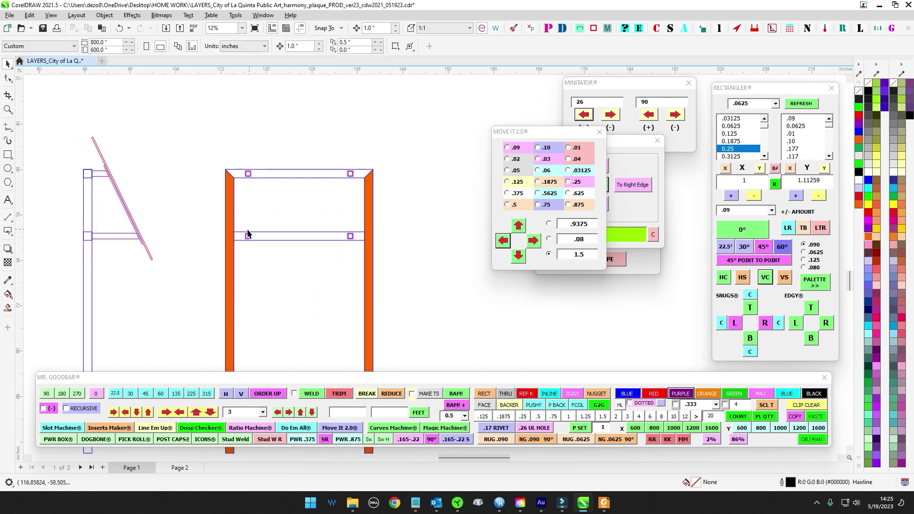
Fill both front frame posts with light blue (#00CCFF).
{"action": "left_click", "coordinate": [230, 190]}
{"action": "left_click", "coordinate": [370, 192], "text": "shift"}
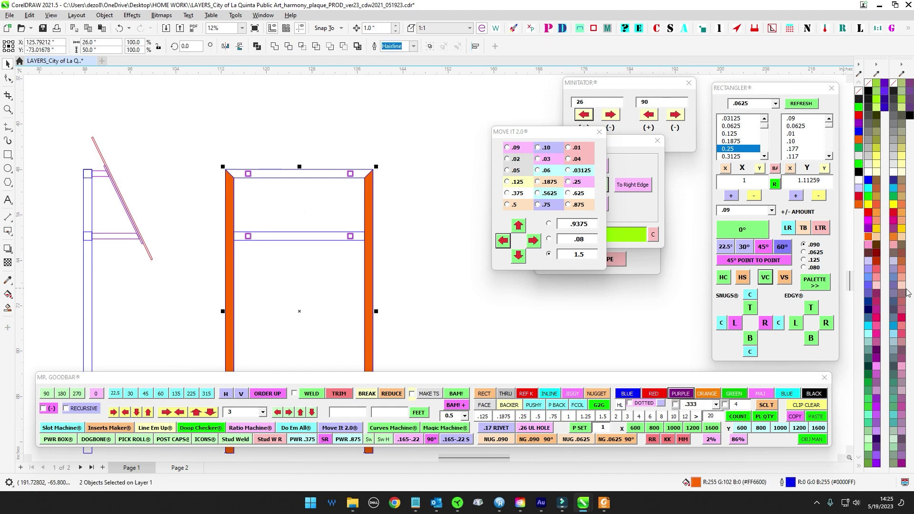
{"action": "left_click", "coordinate": [868, 326]}
{"action": "scroll", "coordinate": [415, 214], "scroll_direction": "down", "scroll_amount": 2}
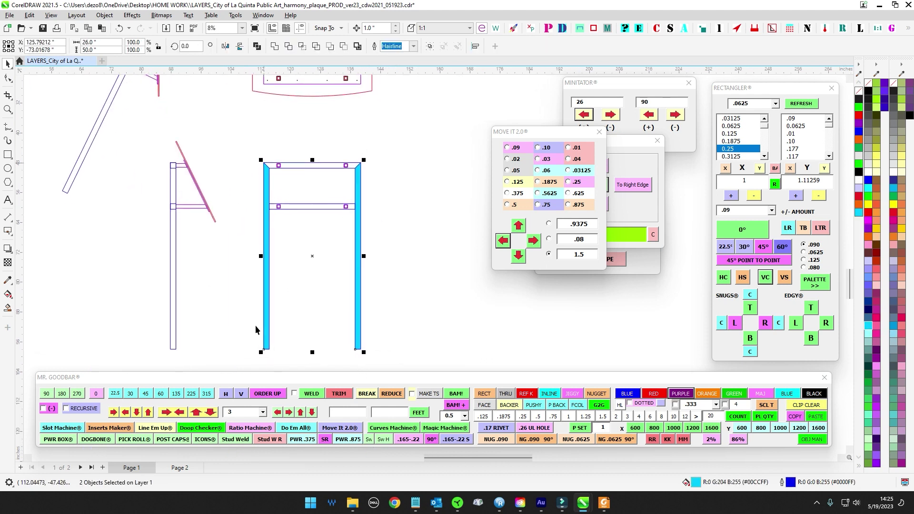
Fill the front frame's mitred upper cross tube with magenta and its lower cross tube with orange.
{"action": "left_click_drag", "start_coordinate": [328, 181], "coordinate": [285, 204]}
{"action": "key", "text": "Escape"}
{"action": "left_click", "coordinate": [267, 187]}
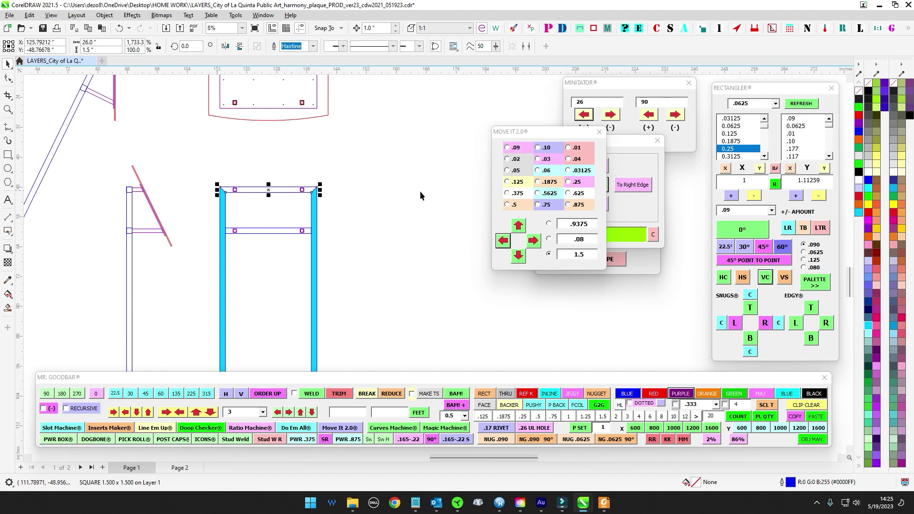
{"action": "left_click", "coordinate": [869, 221]}
{"action": "scroll", "coordinate": [320, 170], "scroll_direction": "up", "scroll_amount": 1}
{"action": "key", "text": "Escape"}
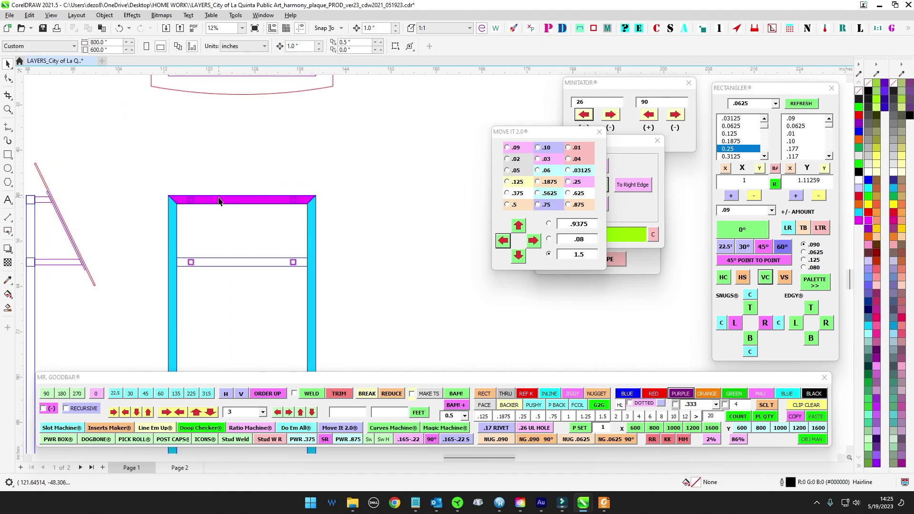
{"action": "left_click", "coordinate": [242, 261]}
{"action": "left_click", "coordinate": [870, 242]}
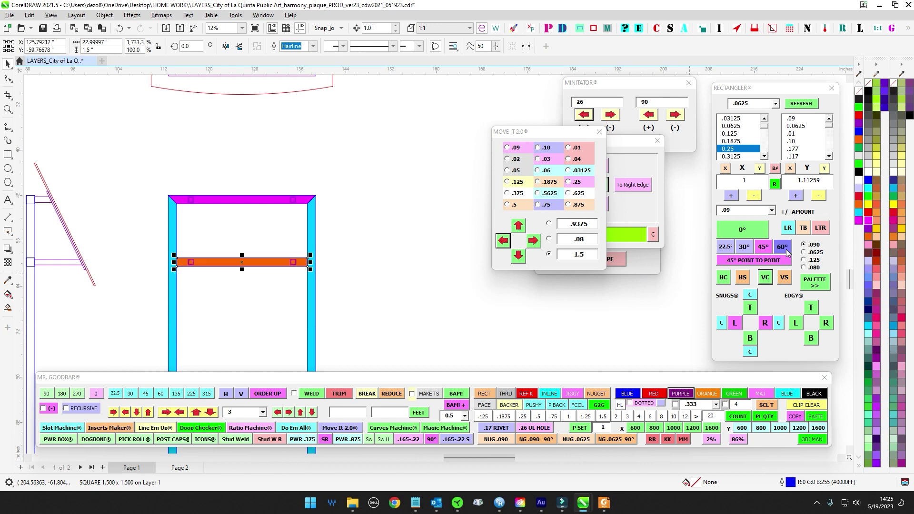
{"action": "key", "text": "Escape"}
{"action": "scroll", "coordinate": [358, 241], "scroll_direction": "up", "scroll_amount": 1}
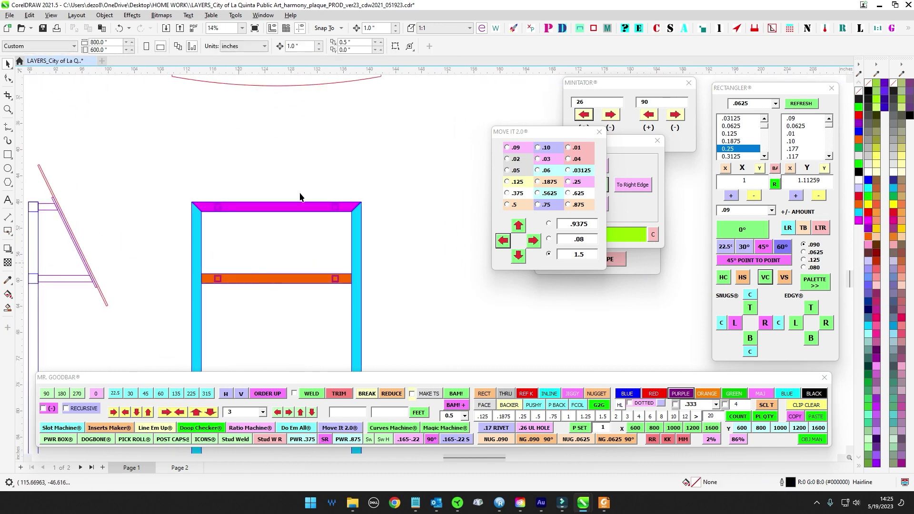
Duplicate the coloured front frame with its tube sections and move the copy 96 in to the right.
{"action": "scroll", "coordinate": [333, 243], "scroll_direction": "down", "scroll_amount": 5}
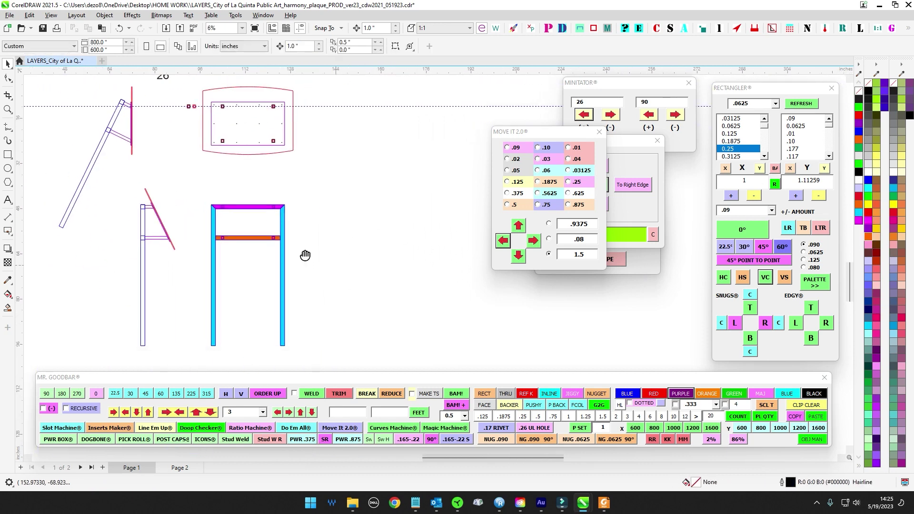
{"action": "left_click_drag", "start_coordinate": [261, 234], "coordinate": [297, 285]}
{"action": "left_click_drag", "start_coordinate": [357, 292], "coordinate": [265, 260]}
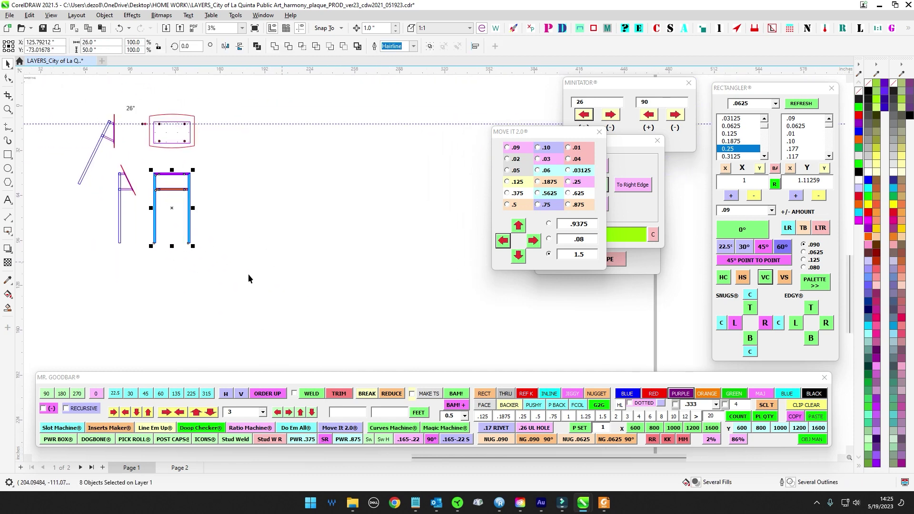
{"action": "key", "text": "plus"}
{"action": "key", "text": "shift+Right"}
{"action": "key", "text": "shift+Right"}
{"action": "key", "text": "shift+Right"}
{"action": "key", "text": "shift+Right"}
{"action": "key", "text": "shift+Right"}
{"action": "key", "text": "shift+Right"}
{"action": "key", "text": "shift+Right"}
{"action": "key", "text": "shift+Right"}
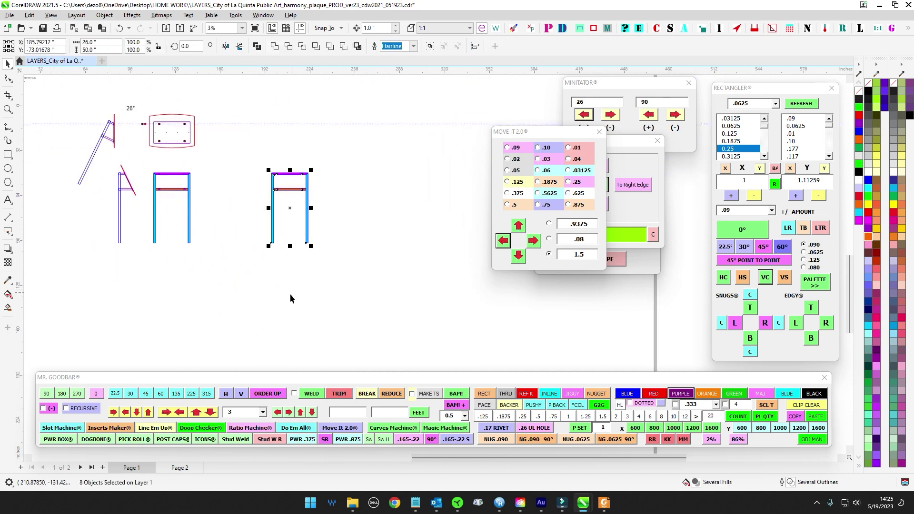
Measure the post's below-grade depth in the Option A drawing using a temporary rectangle from the grade line to the post's bottom.
{"action": "left_click", "coordinate": [313, 210]}
{"action": "scroll", "coordinate": [296, 171], "scroll_direction": "up", "scroll_amount": 5}
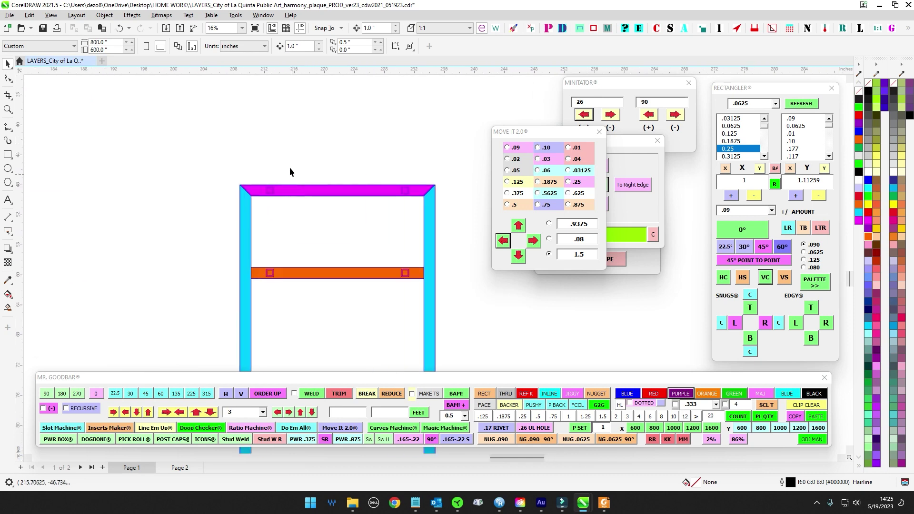
{"action": "left_click", "coordinate": [286, 266]}
{"action": "scroll", "coordinate": [363, 213], "scroll_direction": "down", "scroll_amount": 5}
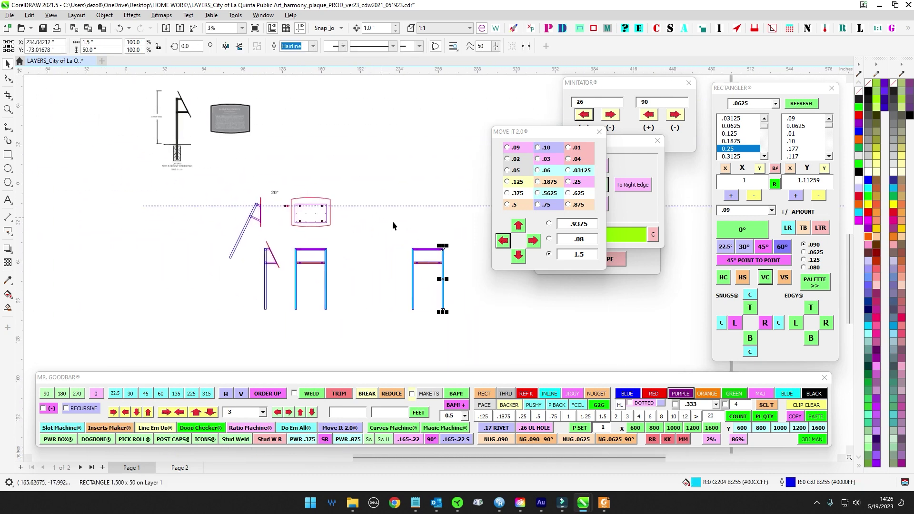
{"action": "scroll", "coordinate": [176, 138], "scroll_direction": "up", "scroll_amount": 5}
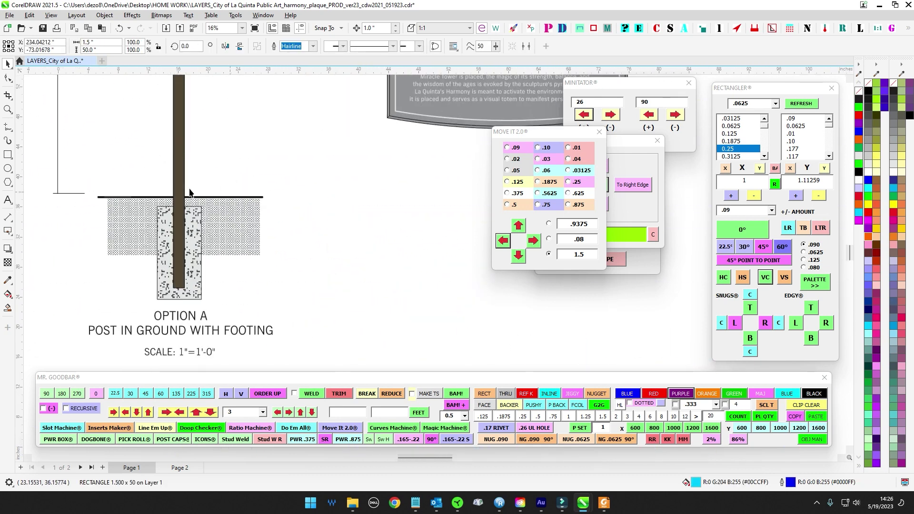
{"action": "left_click", "coordinate": [8, 155]}
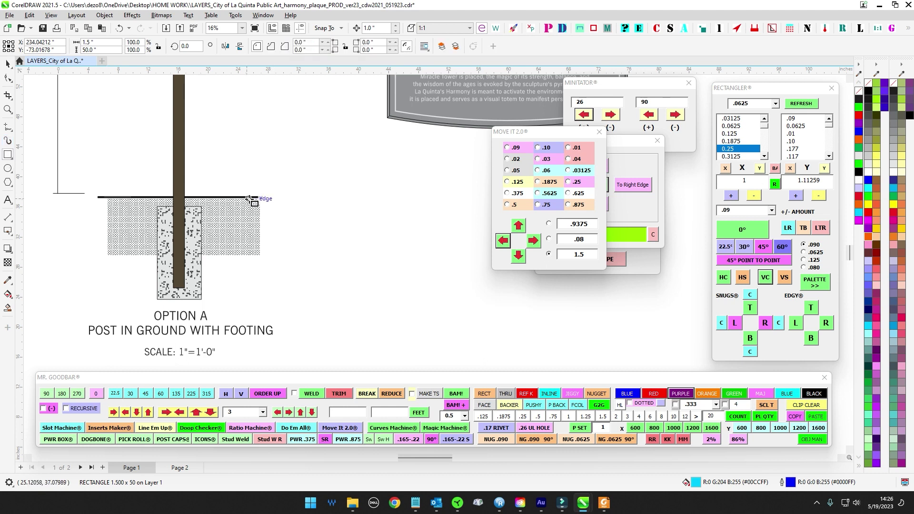
{"action": "mouse_move", "coordinate": [274, 196]}
{"action": "left_mouse_down"}
{"action": "mouse_move", "coordinate": [210, 300]}
{"action": "mouse_move", "coordinate": [181, 290]}
{"action": "left_mouse_up"}
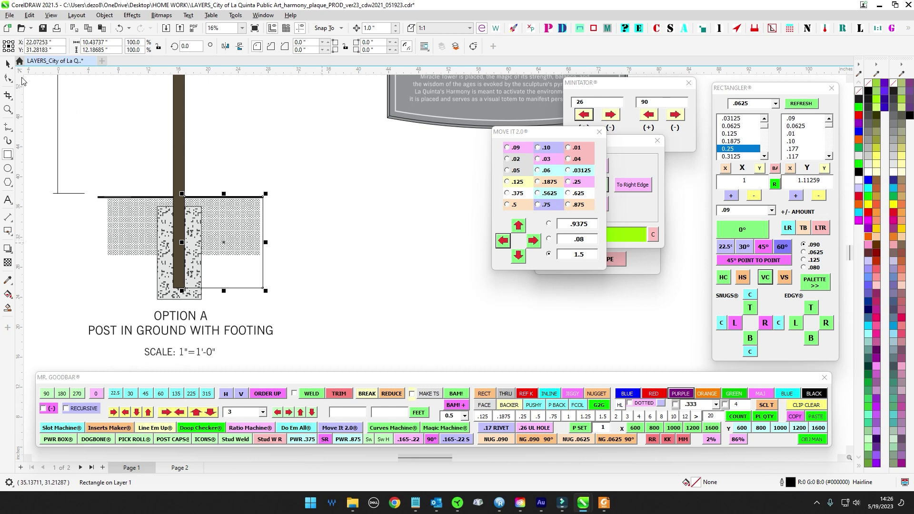
{"action": "left_click", "coordinate": [8, 64]}
{"action": "scroll", "coordinate": [270, 222], "scroll_direction": "down", "scroll_amount": 2}
{"action": "left_click_drag", "start_coordinate": [279, 236], "coordinate": [255, 236]}
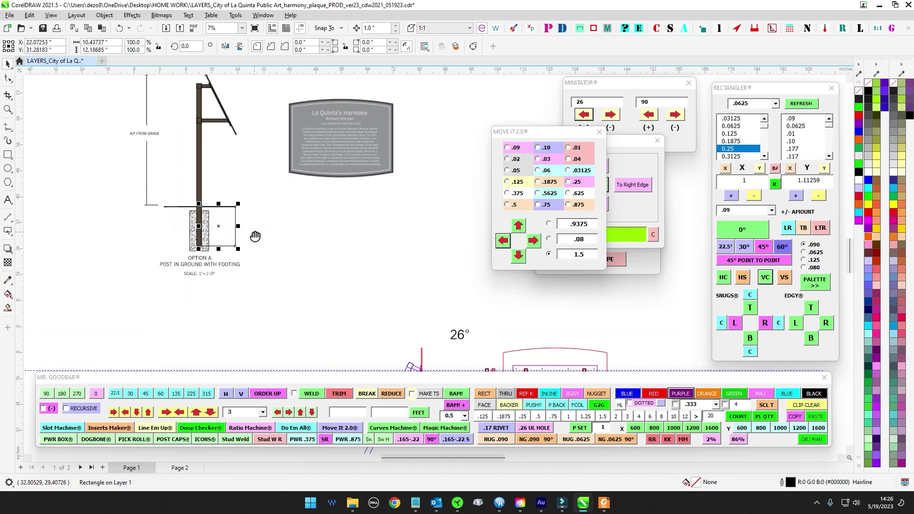
{"action": "scroll", "coordinate": [321, 257], "scroll_direction": "down", "scroll_amount": 1}
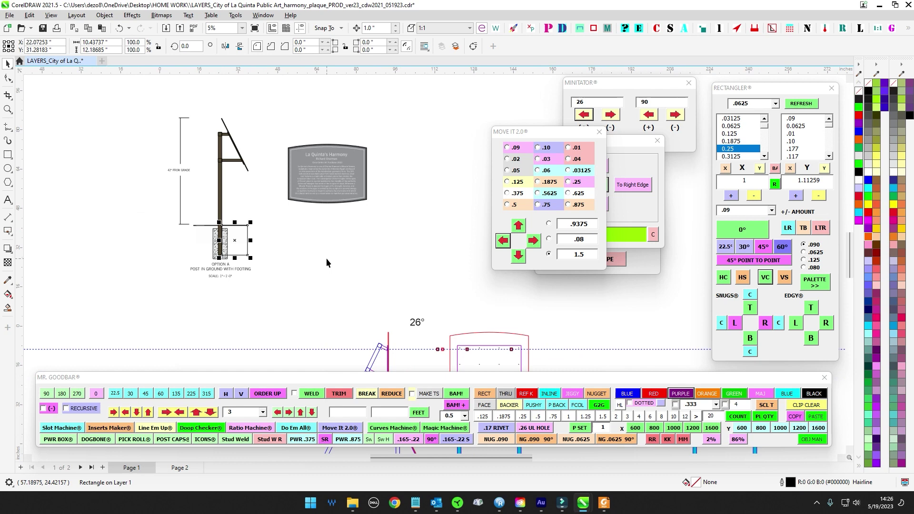
{"action": "left_click", "coordinate": [355, 282]}
Examine the height-from-grade dimension in the Option A drawing and compare it with the new frame views.
{"action": "scroll", "coordinate": [354, 281], "scroll_direction": "down", "scroll_amount": 3}
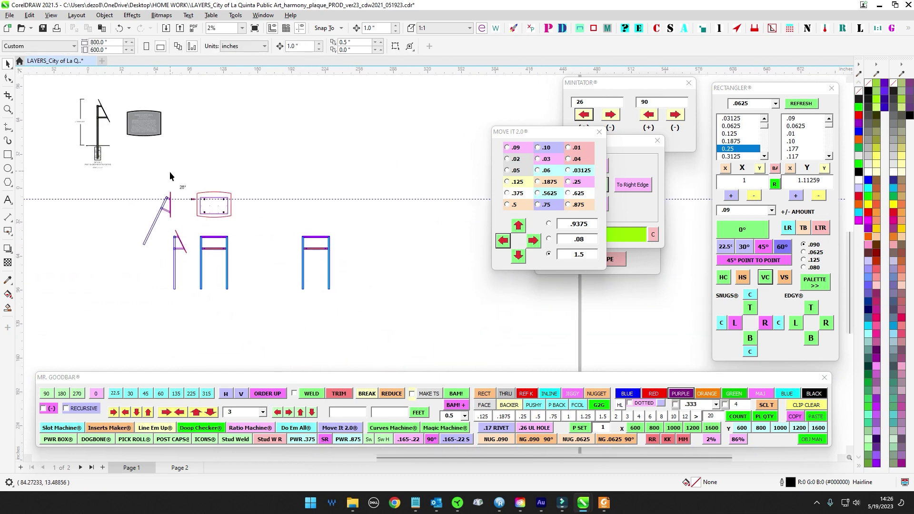
{"action": "scroll", "coordinate": [286, 242], "scroll_direction": "up", "scroll_amount": 2}
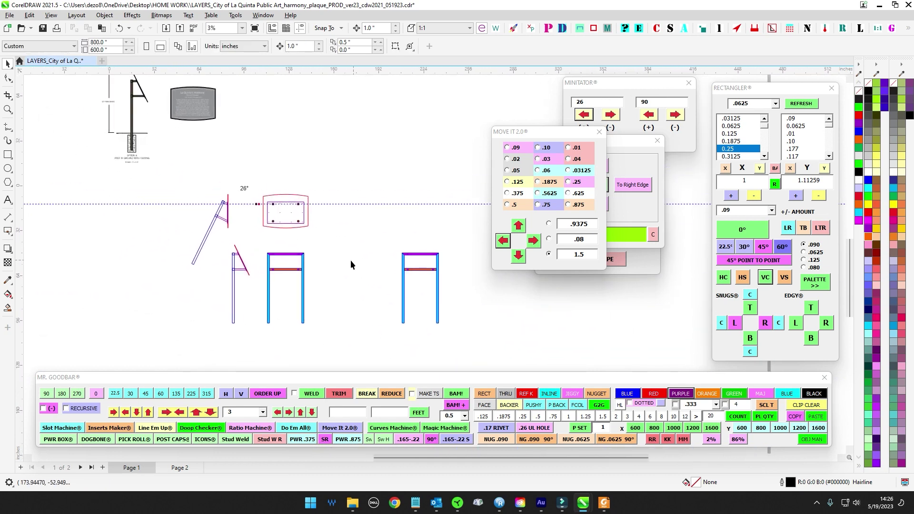
{"action": "left_click_drag", "start_coordinate": [170, 177], "coordinate": [184, 199]}
{"action": "scroll", "coordinate": [256, 260], "scroll_direction": "up", "scroll_amount": 2}
{"action": "left_click_drag", "start_coordinate": [256, 260], "coordinate": [238, 224]}
{"action": "scroll", "coordinate": [228, 239], "scroll_direction": "up", "scroll_amount": 2}
{"action": "scroll", "coordinate": [212, 228], "scroll_direction": "down", "scroll_amount": 2}
{"action": "left_click_drag", "start_coordinate": [81, 135], "coordinate": [247, 348]}
{"action": "scroll", "coordinate": [153, 181], "scroll_direction": "up", "scroll_amount": 1}
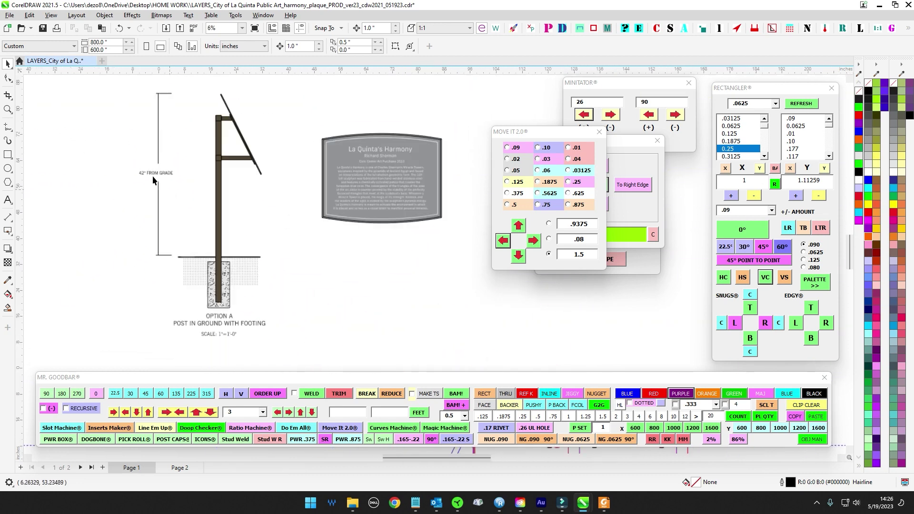
{"action": "scroll", "coordinate": [141, 173], "scroll_direction": "up", "scroll_amount": 1}
{"action": "left_click_drag", "start_coordinate": [135, 169], "coordinate": [206, 194]}
Create a rectangle 1 in wide and 42 in high near the front frame.
{"action": "scroll", "coordinate": [214, 196], "scroll_direction": "down", "scroll_amount": 2}
{"action": "scroll", "coordinate": [305, 270], "scroll_direction": "down", "scroll_amount": 1}
{"action": "left_click_drag", "start_coordinate": [329, 291], "coordinate": [244, 170]}
{"action": "left_click_drag", "start_coordinate": [317, 270], "coordinate": [327, 217]}
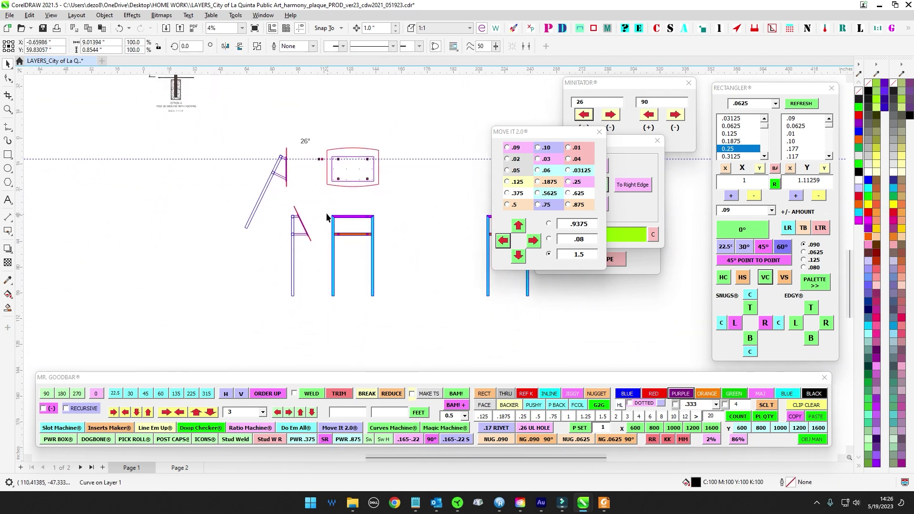
{"action": "scroll", "coordinate": [304, 214], "scroll_direction": "up", "scroll_amount": 2}
{"action": "left_click", "coordinate": [825, 182]}
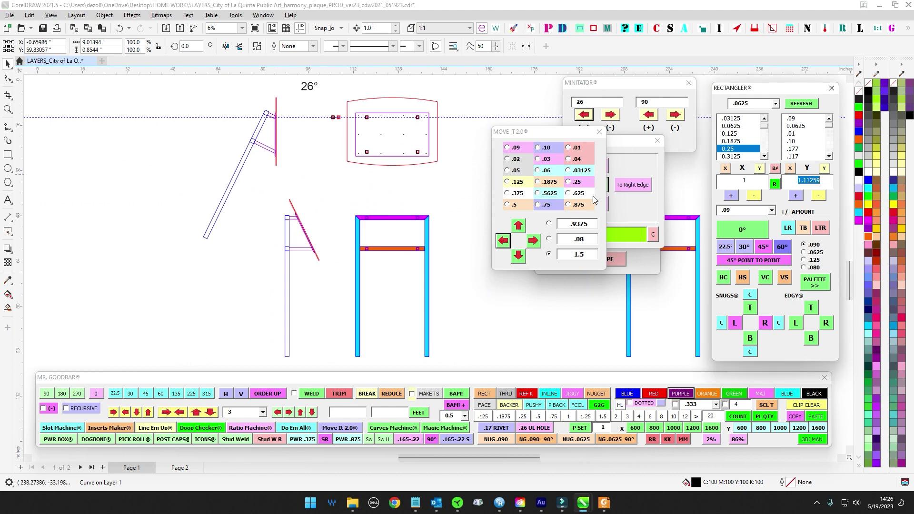
{"action": "type", "text": "42"}
{"action": "left_click", "coordinate": [742, 229]}
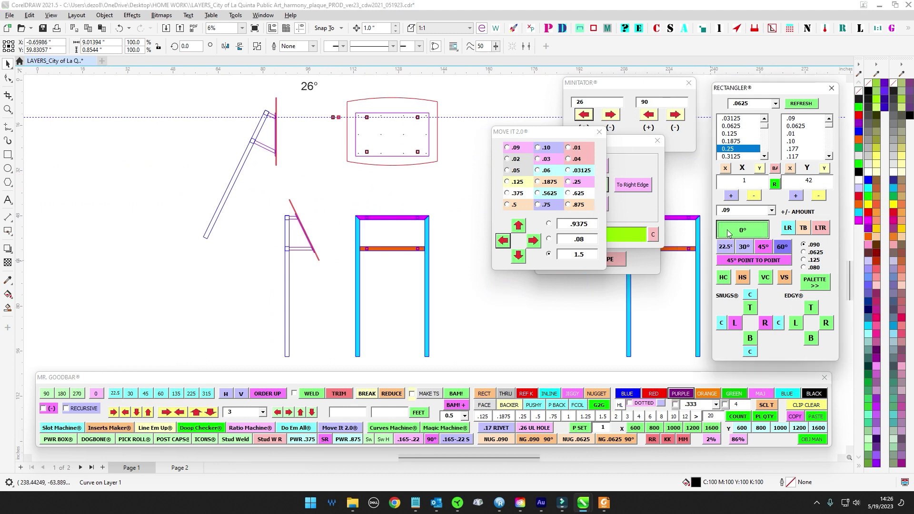
{"action": "scroll", "coordinate": [354, 204], "scroll_direction": "down", "scroll_amount": 2}
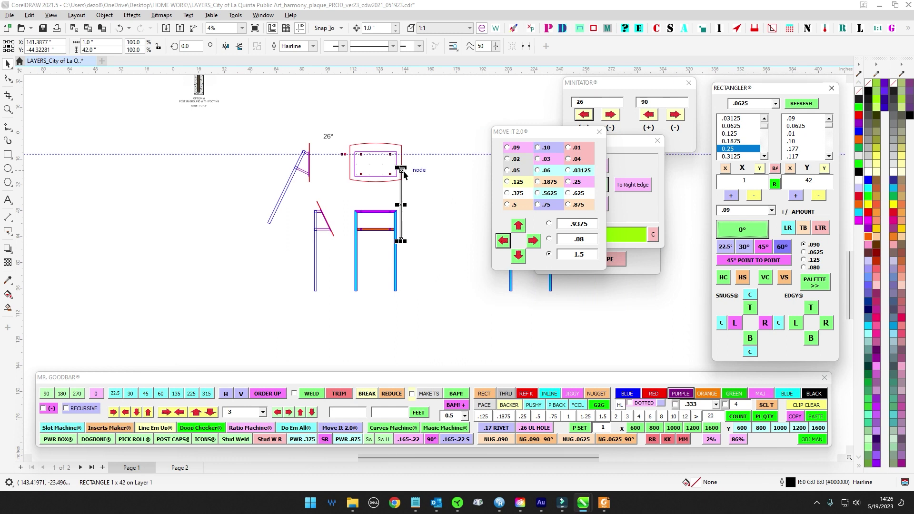
Move the 42 in high rectangle beside the side view and align its top with the tilted plaque's upper end.
{"action": "left_click_drag", "start_coordinate": [403, 173], "coordinate": [289, 226]}
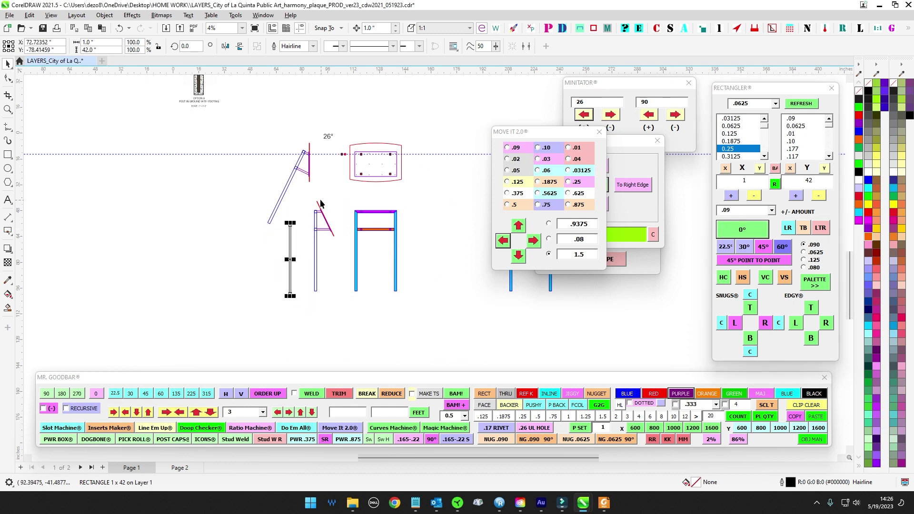
{"action": "left_click", "coordinate": [322, 208], "text": "shift"}
{"action": "key", "text": "t"}
{"action": "left_click", "coordinate": [306, 243]}
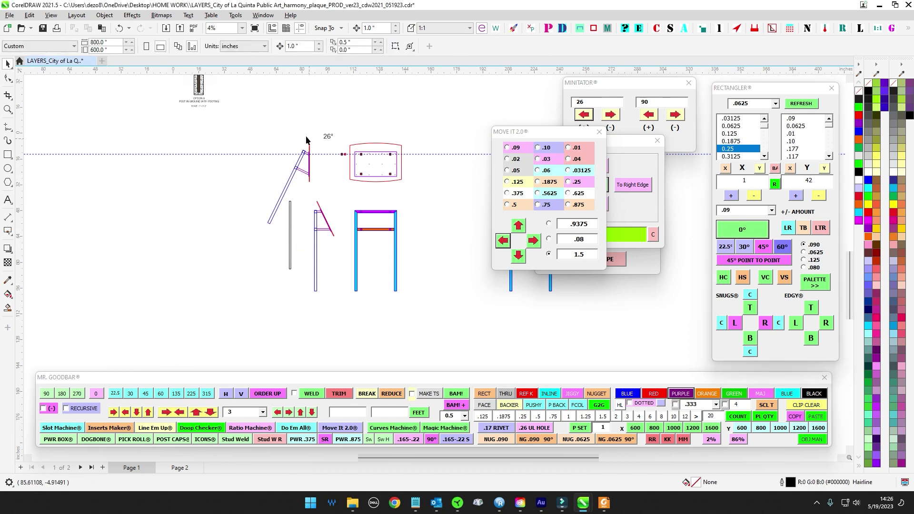
Place a horizontal guideline at the 42 in rectangle's bottom edge and draw a grade line about 126 in long along it.
{"action": "left_click_drag", "start_coordinate": [305, 322], "coordinate": [290, 269]}
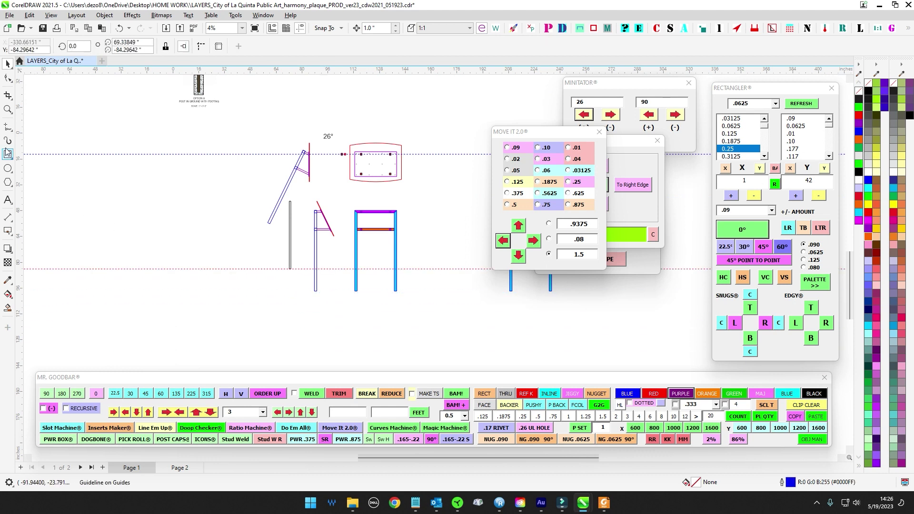
{"action": "key", "text": "F5"}
{"action": "left_click", "coordinate": [240, 270]}
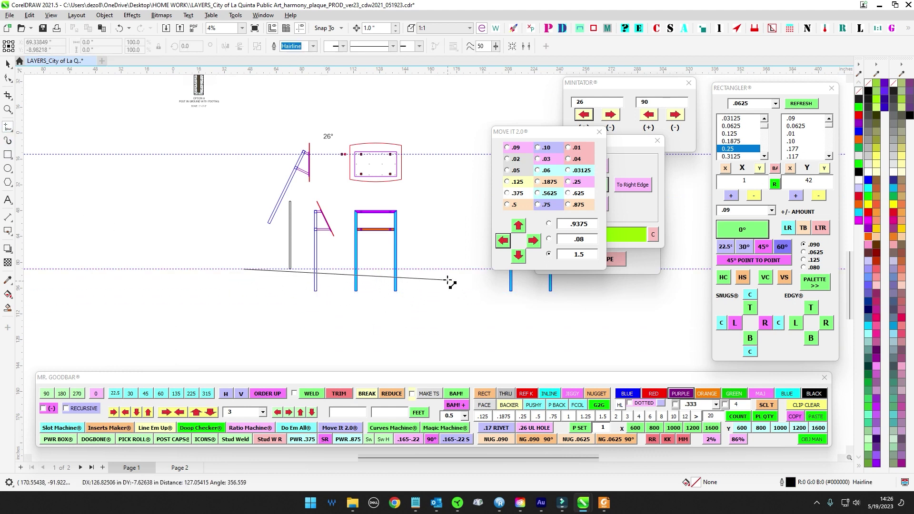
{"action": "left_click", "coordinate": [450, 269]}
{"action": "left_click", "coordinate": [10, 67]}
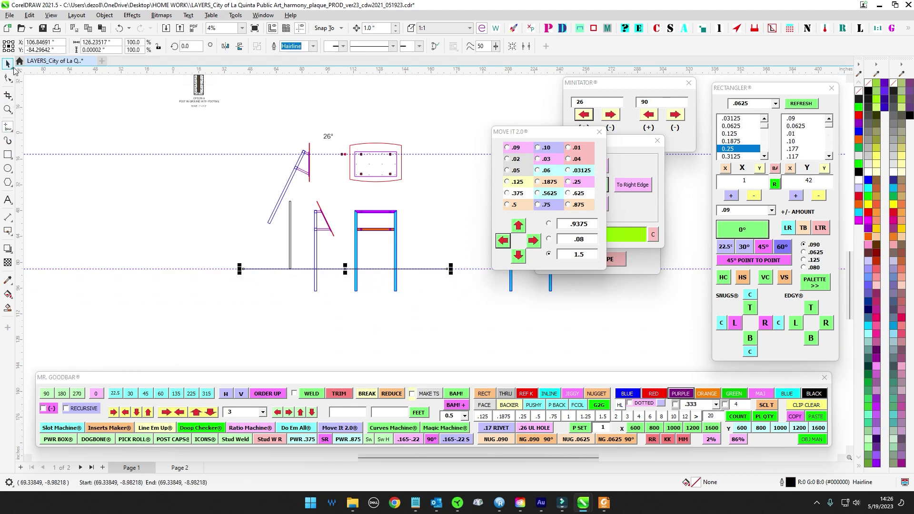
Colour the grade line's outline green and stretch it to the right to about 237 in long.
{"action": "scroll", "coordinate": [296, 247], "scroll_direction": "down", "scroll_amount": 1}
{"action": "left_click_drag", "start_coordinate": [297, 247], "coordinate": [141, 243]}
{"action": "left_click", "coordinate": [737, 398]}
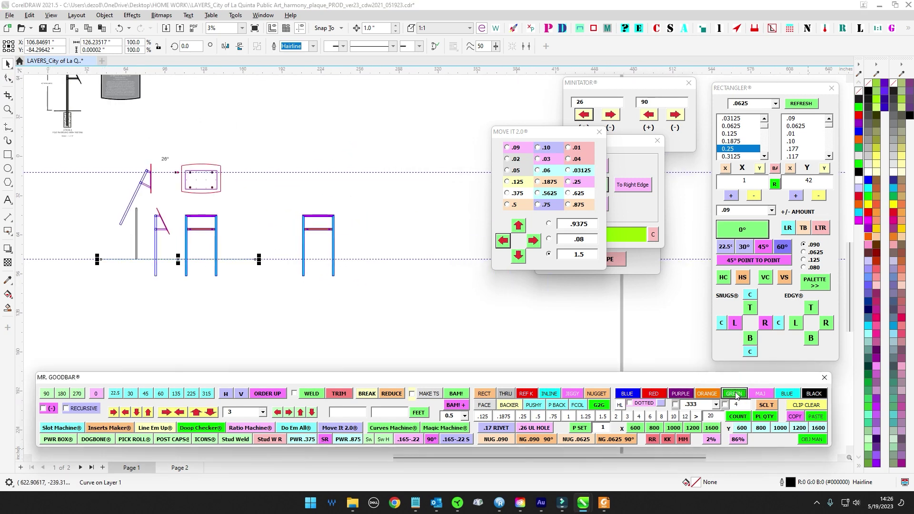
{"action": "scroll", "coordinate": [174, 236], "scroll_direction": "up", "scroll_amount": 2}
{"action": "scroll", "coordinate": [195, 271], "scroll_direction": "up", "scroll_amount": 4}
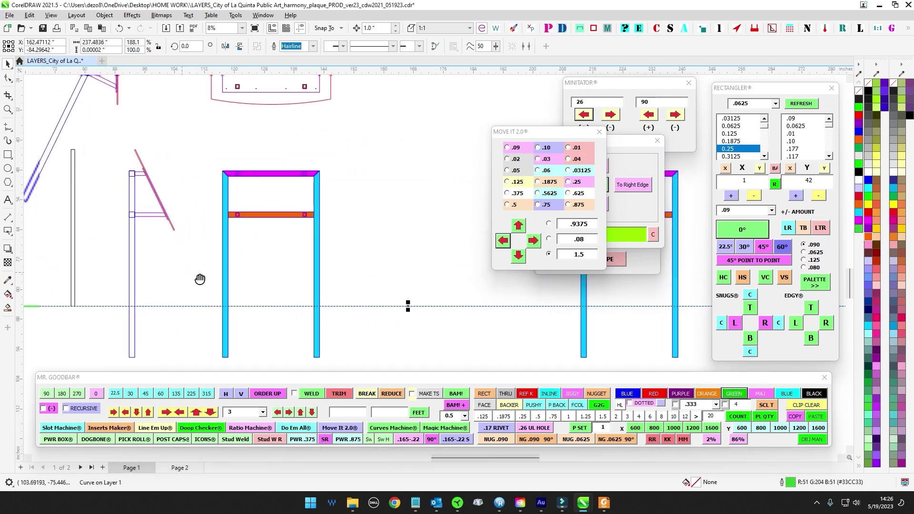
Measure the side-view post's depth below the grade line using a temporary rectangle.
{"action": "left_click", "coordinate": [8, 155]}
{"action": "left_click_drag", "start_coordinate": [228, 267], "coordinate": [351, 353]}
{"action": "key", "text": "space"}
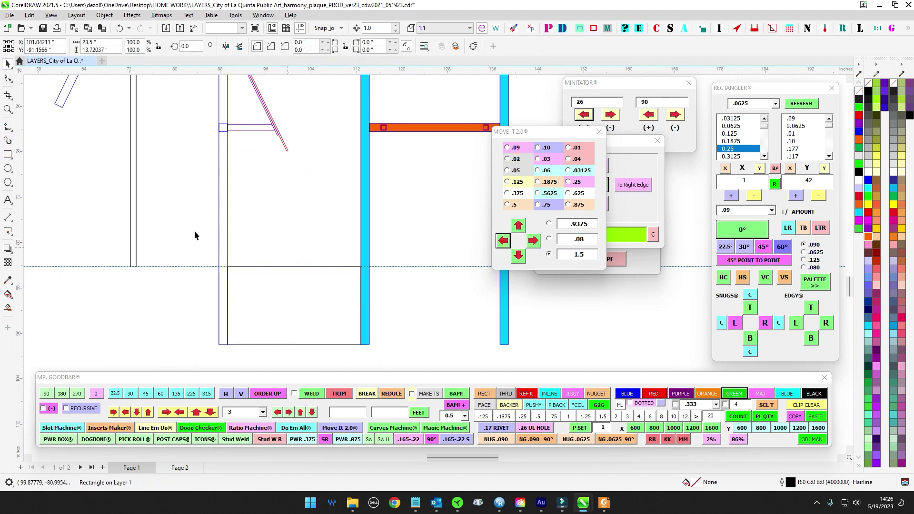
{"action": "key", "text": "Delete"}
Extend the lower end of the front frame's right post downward so the post is 56 in long.
{"action": "scroll", "coordinate": [364, 232], "scroll_direction": "down", "scroll_amount": 1}
{"action": "left_click_drag", "start_coordinate": [364, 233], "coordinate": [253, 247]}
{"action": "left_click_drag", "start_coordinate": [349, 243], "coordinate": [342, 219]}
{"action": "scroll", "coordinate": [328, 143], "scroll_direction": "down", "scroll_amount": 2}
{"action": "left_click", "coordinate": [282, 191]}
{"action": "scroll", "coordinate": [284, 189], "scroll_direction": "up", "scroll_amount": 3}
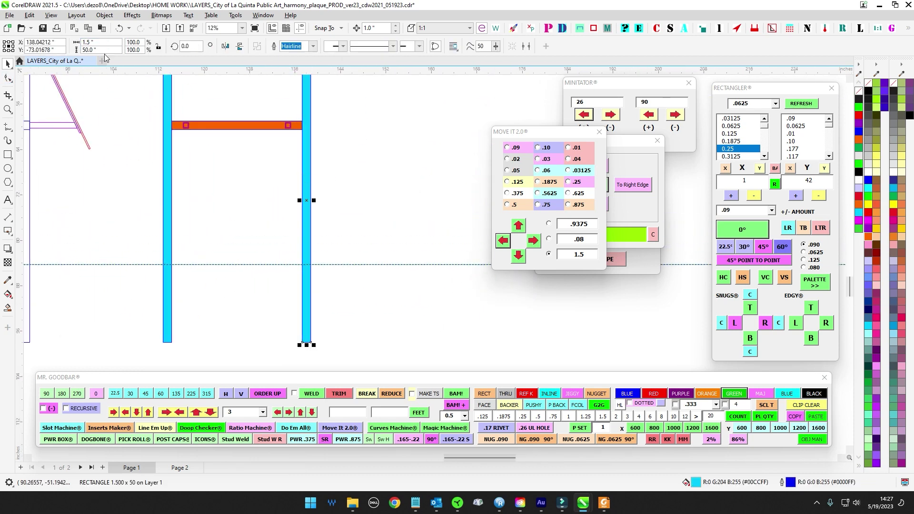
{"action": "left_click", "coordinate": [93, 50]}
{"action": "left_click", "coordinate": [8, 78]}
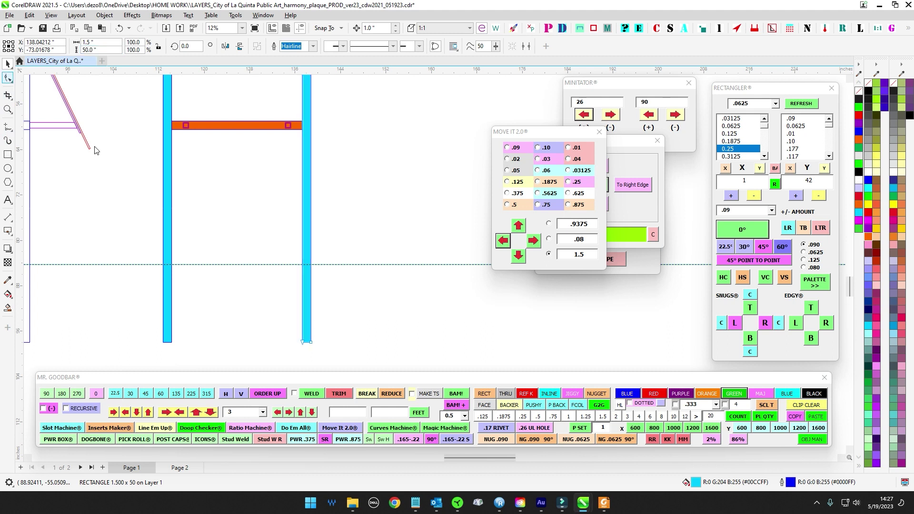
{"action": "scroll", "coordinate": [274, 264], "scroll_direction": "down", "scroll_amount": 1}
{"action": "left_click_drag", "start_coordinate": [273, 264], "coordinate": [273, 222]}
{"action": "left_click_drag", "start_coordinate": [271, 240], "coordinate": [387, 296]}
{"action": "key", "text": "Down"}
{"action": "key", "text": "Down"}
{"action": "key", "text": "Down"}
{"action": "key", "text": "Down"}
{"action": "key", "text": "Down"}
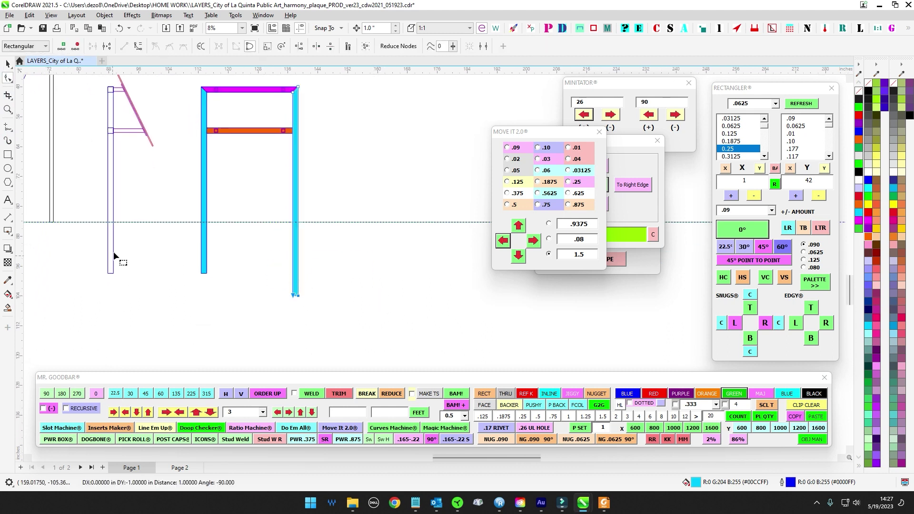
Extend the front frame's left post downward to the same 56 in length.
{"action": "left_click", "coordinate": [204, 257]}
{"action": "key", "text": "Down"}
{"action": "key", "text": "Down"}
{"action": "key", "text": "Down"}
{"action": "key", "text": "Down"}
{"action": "key", "text": "Down"}
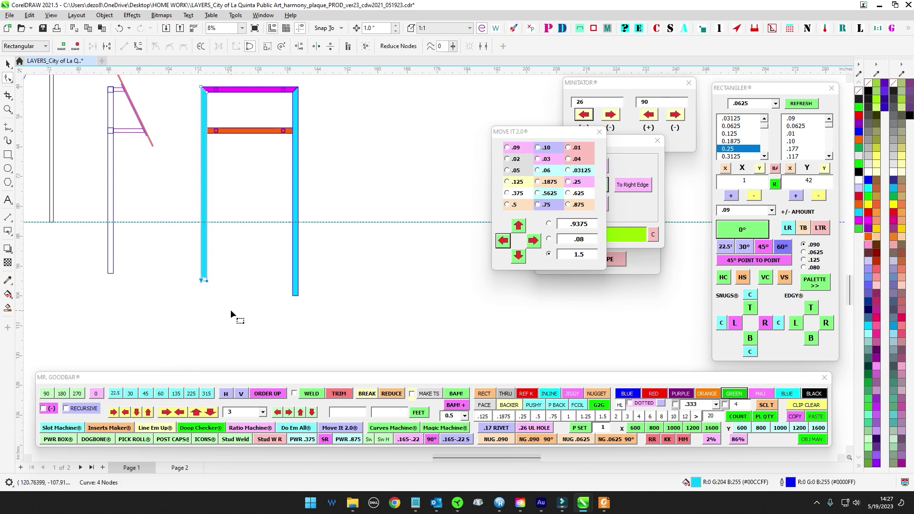
{"action": "left_click", "coordinate": [7, 65]}
Examine the lengthened front posts against the grade line, the side view and the plaque layout above.
{"action": "scroll", "coordinate": [322, 169], "scroll_direction": "down", "scroll_amount": 2}
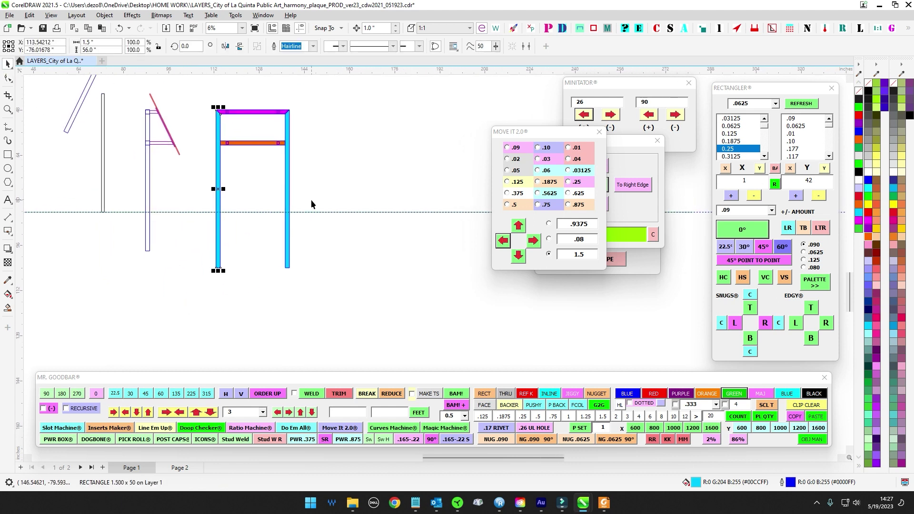
{"action": "scroll", "coordinate": [225, 230], "scroll_direction": "up", "scroll_amount": 2}
{"action": "scroll", "coordinate": [225, 231], "scroll_direction": "up", "scroll_amount": 2}
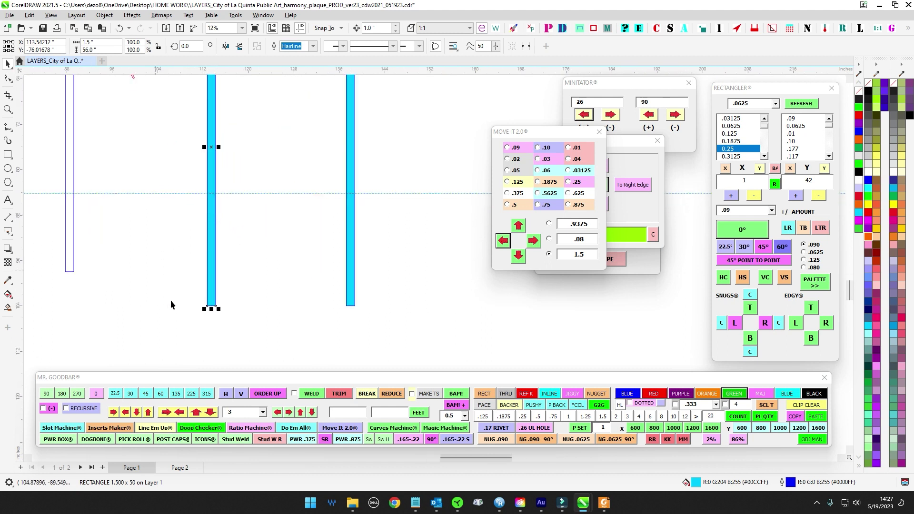
{"action": "scroll", "coordinate": [311, 192], "scroll_direction": "down", "scroll_amount": 1}
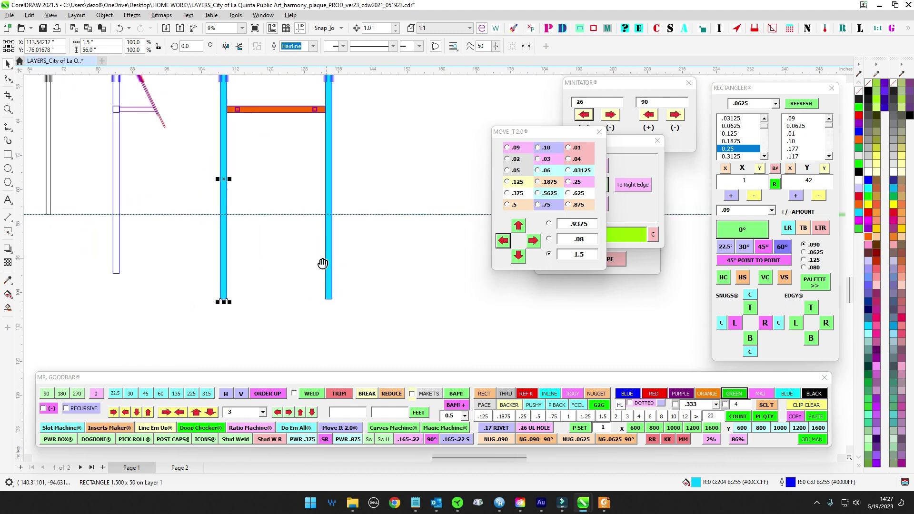
{"action": "scroll", "coordinate": [181, 322], "scroll_direction": "down", "scroll_amount": 1}
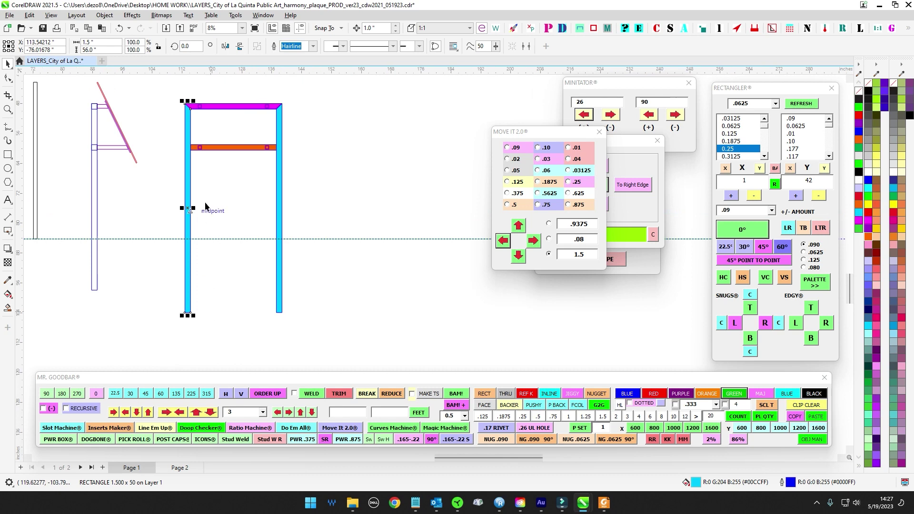
{"action": "scroll", "coordinate": [205, 208], "scroll_direction": "down", "scroll_amount": 1}
{"action": "scroll", "coordinate": [222, 213], "scroll_direction": "down", "scroll_amount": 1}
{"action": "scroll", "coordinate": [196, 172], "scroll_direction": "up", "scroll_amount": 1}
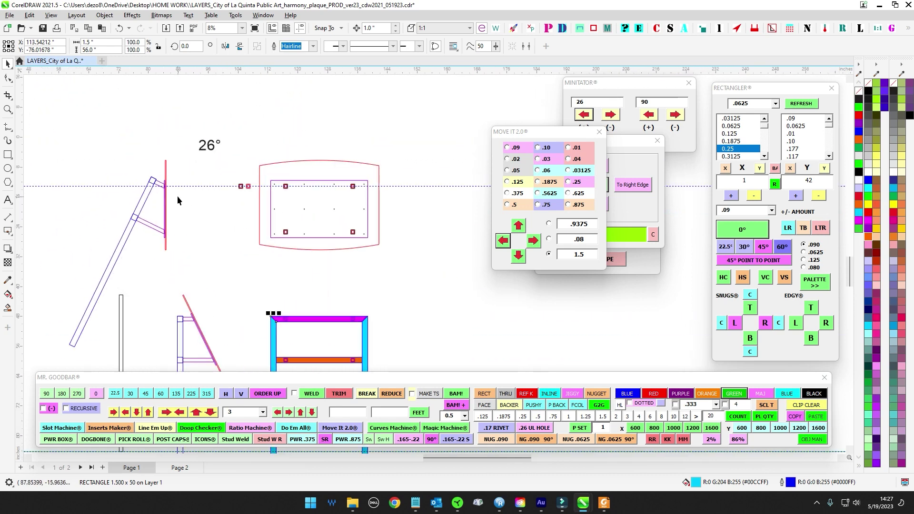
{"action": "scroll", "coordinate": [225, 205], "scroll_direction": "down", "scroll_amount": 1}
{"action": "left_click_drag", "start_coordinate": [205, 196], "coordinate": [172, 142]}
{"action": "scroll", "coordinate": [224, 193], "scroll_direction": "up", "scroll_amount": 1}
{"action": "left_click_drag", "start_coordinate": [421, 233], "coordinate": [336, 190]}
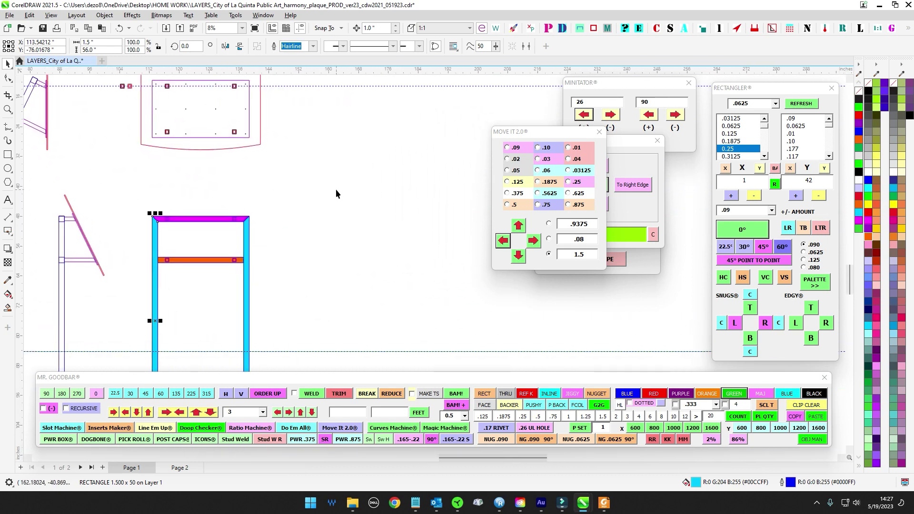
Duplicate the whole front frame with its tube sections and move the copy 72 in to the right.
{"action": "scroll", "coordinate": [356, 220], "scroll_direction": "down", "scroll_amount": 1}
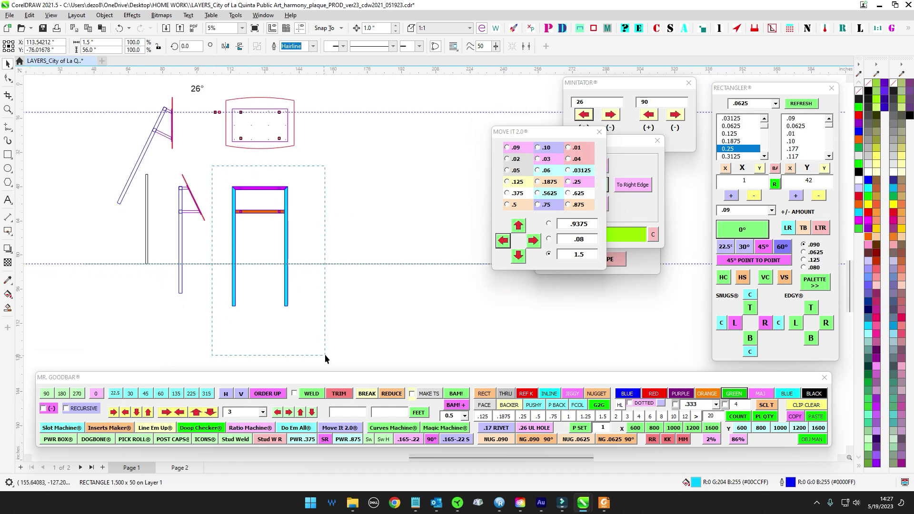
{"action": "left_click_drag", "start_coordinate": [325, 355], "coordinate": [325, 354]}
{"action": "scroll", "coordinate": [359, 215], "scroll_direction": "down", "scroll_amount": 1}
{"action": "left_click_drag", "start_coordinate": [425, 253], "coordinate": [305, 234]}
{"action": "key", "text": "plus"}
{"action": "key", "text": "shift+Right"}
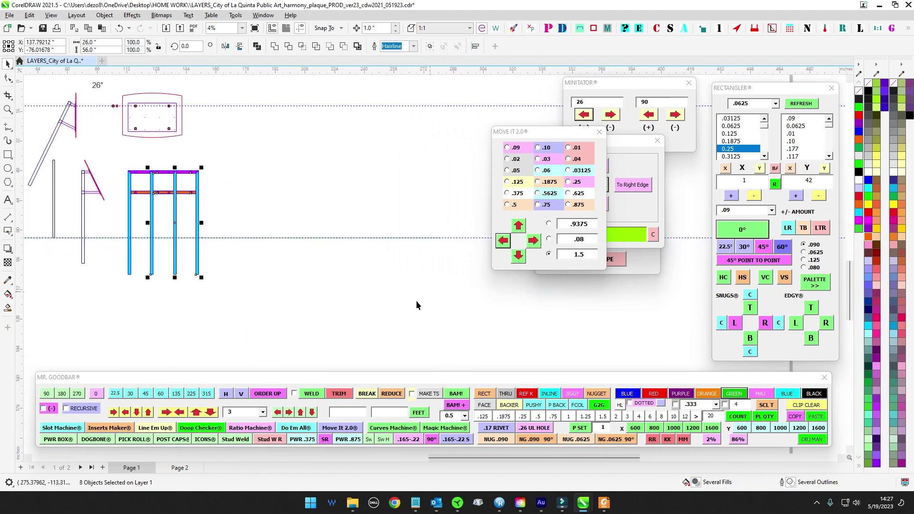
{"action": "key", "text": "shift+Right"}
{"action": "key", "text": "shift+Right"}
{"action": "key", "text": "shift+Right"}
{"action": "key", "text": "shift+Right"}
{"action": "key", "text": "shift+Right"}
{"action": "left_click", "coordinate": [307, 130]}
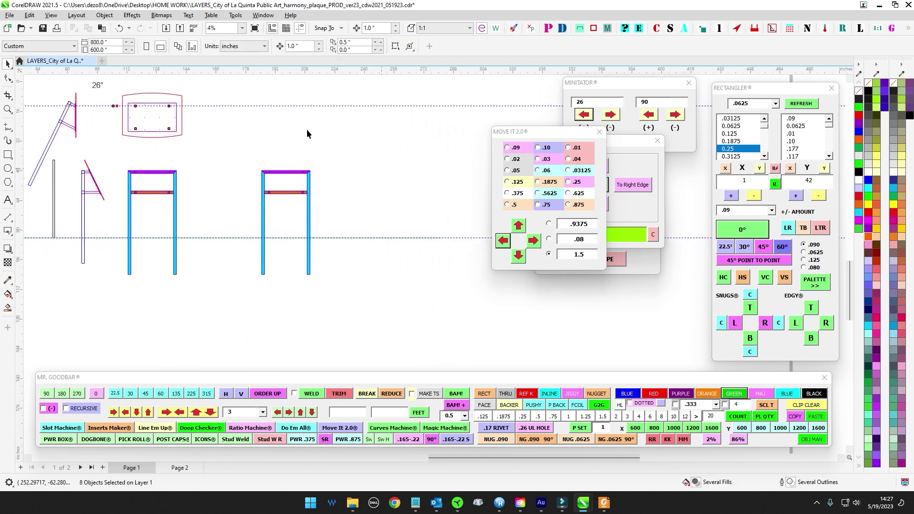
Close the Move It utility and the windows behind it, and bring up the Sizes utility for the copied frame's right post.
{"action": "scroll", "coordinate": [294, 177], "scroll_direction": "up", "scroll_amount": 2}
{"action": "left_click", "coordinate": [329, 175]}
{"action": "scroll", "coordinate": [394, 178], "scroll_direction": "down", "scroll_amount": 1}
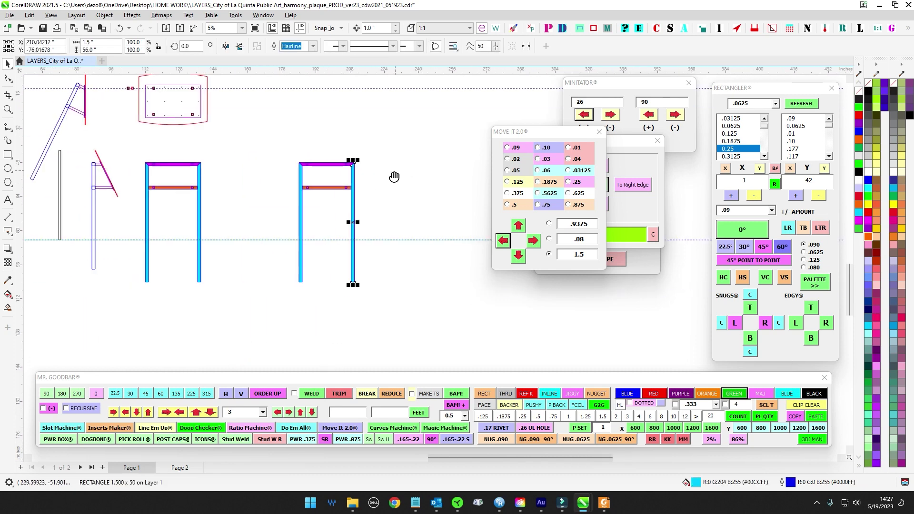
{"action": "left_click", "coordinate": [599, 132]}
{"action": "left_click_drag", "start_coordinate": [593, 142], "coordinate": [913, 181]}
{"action": "left_click_drag", "start_coordinate": [568, 180], "coordinate": [913, 207]}
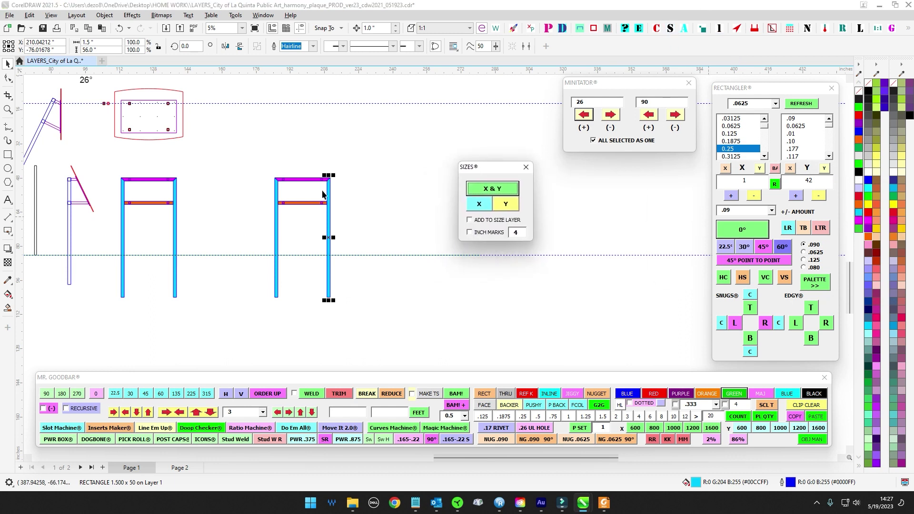
Add a height-only size label beside the copied frame's right post.
{"action": "scroll", "coordinate": [366, 175], "scroll_direction": "up", "scroll_amount": 1}
{"action": "left_click", "coordinate": [316, 222]}
{"action": "left_click", "coordinate": [316, 220]}
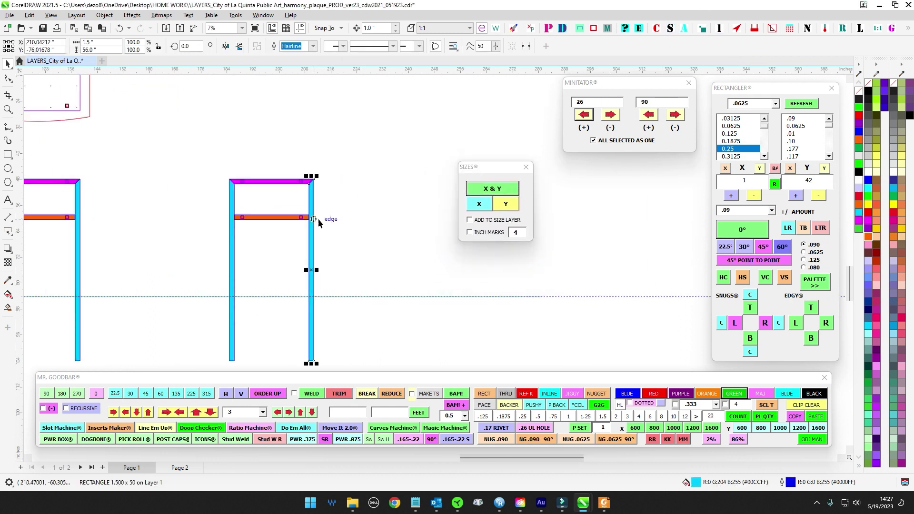
{"action": "left_click", "coordinate": [508, 205]}
{"action": "scroll", "coordinate": [350, 262], "scroll_direction": "up", "scroll_amount": 1}
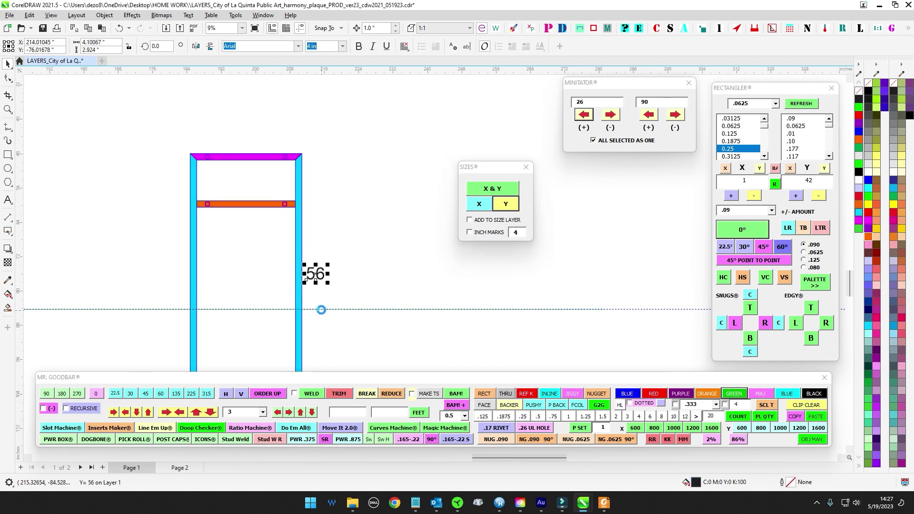
Add a height-only size label to the copied frame's left post and shift it left clear of the tube.
{"action": "left_click", "coordinate": [307, 181]}
{"action": "left_click", "coordinate": [508, 205]}
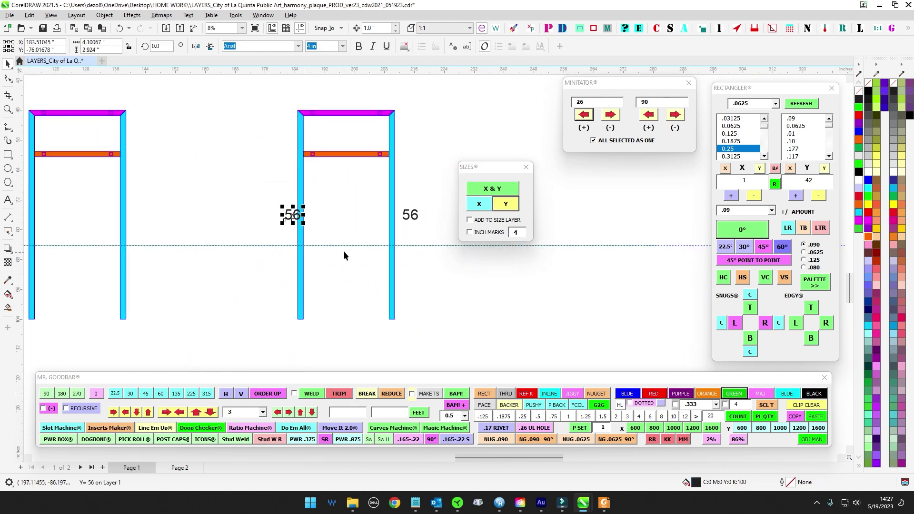
{"action": "key", "text": "Left"}
{"action": "key", "text": "Left"}
Try a height-only size label on the copied frame's orange crossbar.
{"action": "left_click_drag", "start_coordinate": [347, 157], "coordinate": [320, 217]}
{"action": "left_click", "coordinate": [323, 214]}
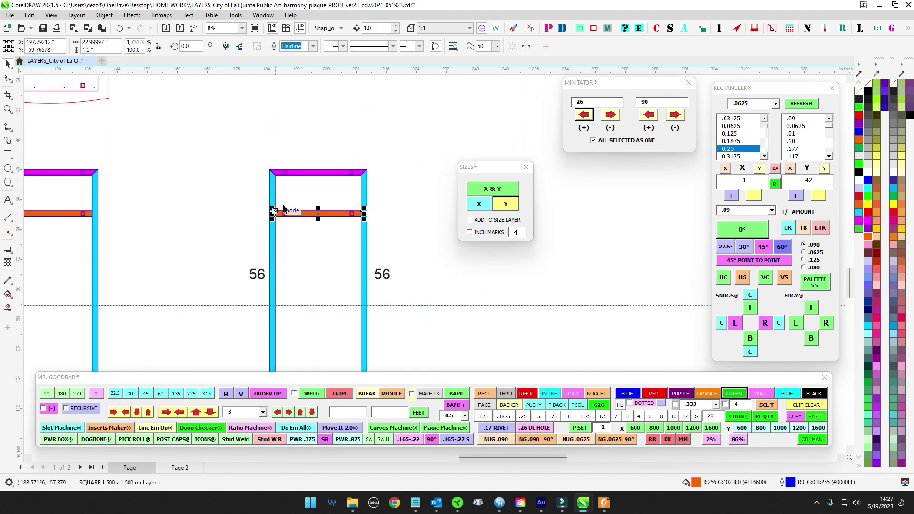
{"action": "scroll", "coordinate": [262, 183], "scroll_direction": "up", "scroll_amount": 2}
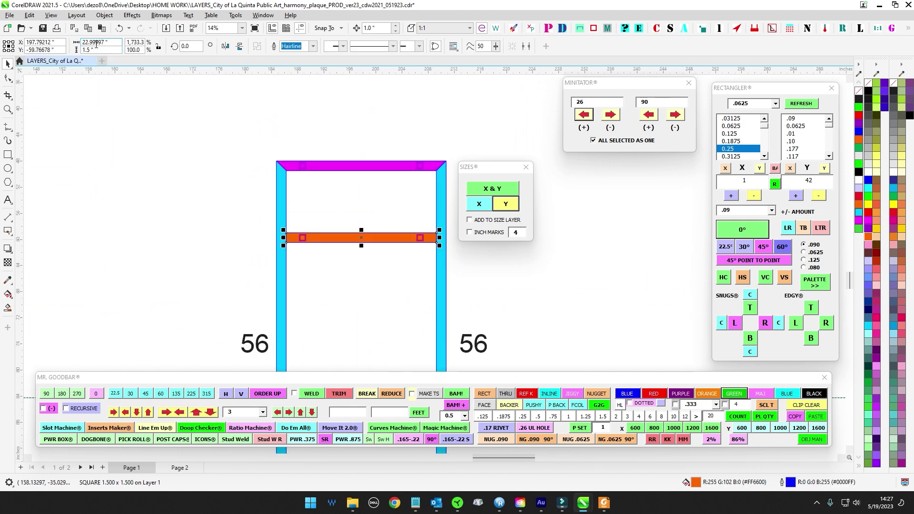
{"action": "left_click_drag", "start_coordinate": [481, 219], "coordinate": [276, 206]}
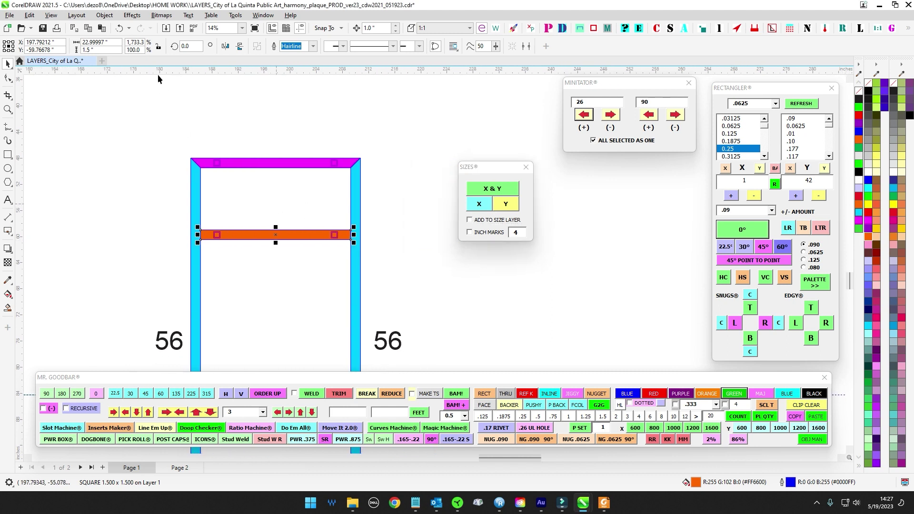
{"action": "left_click", "coordinate": [507, 204]}
{"action": "left_click", "coordinate": [414, 228]}
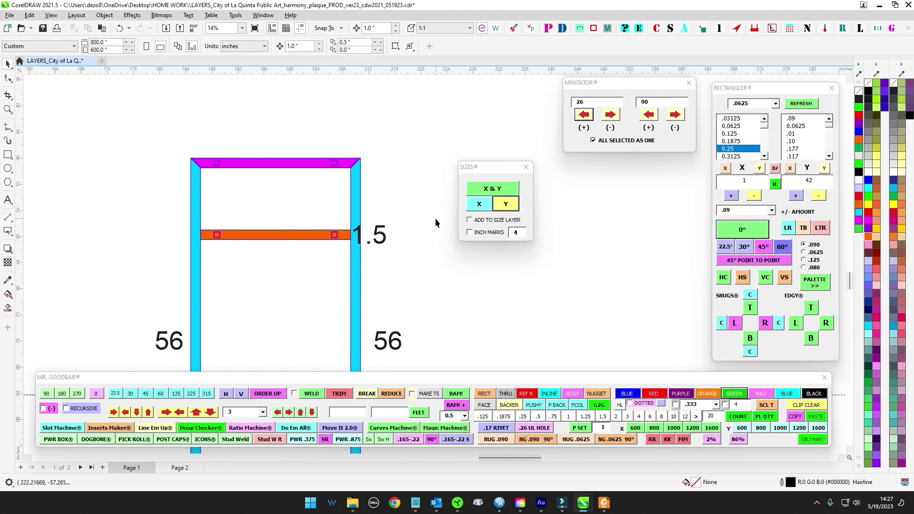
Try a width-only size label on the copied frame's orange crossbar.
{"action": "left_click", "coordinate": [300, 235]}
{"action": "left_click", "coordinate": [480, 203]}
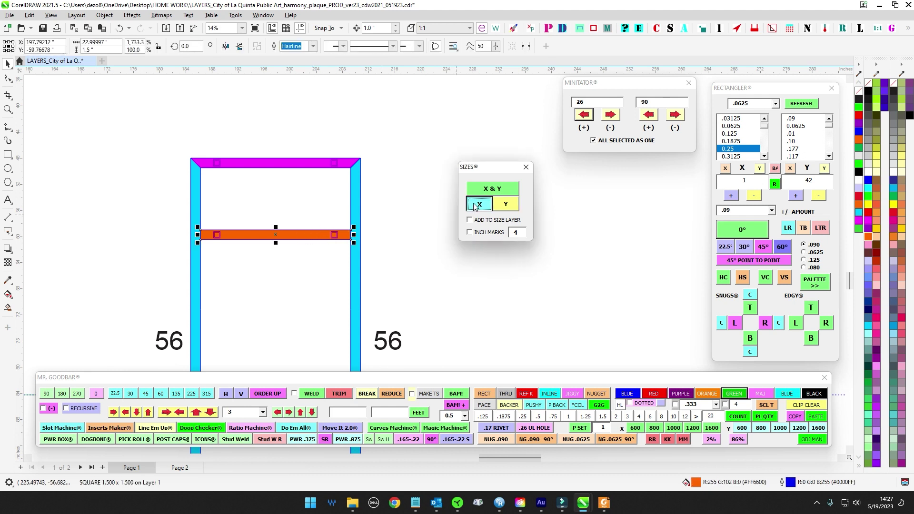
{"action": "scroll", "coordinate": [250, 231], "scroll_direction": "up", "scroll_amount": 2}
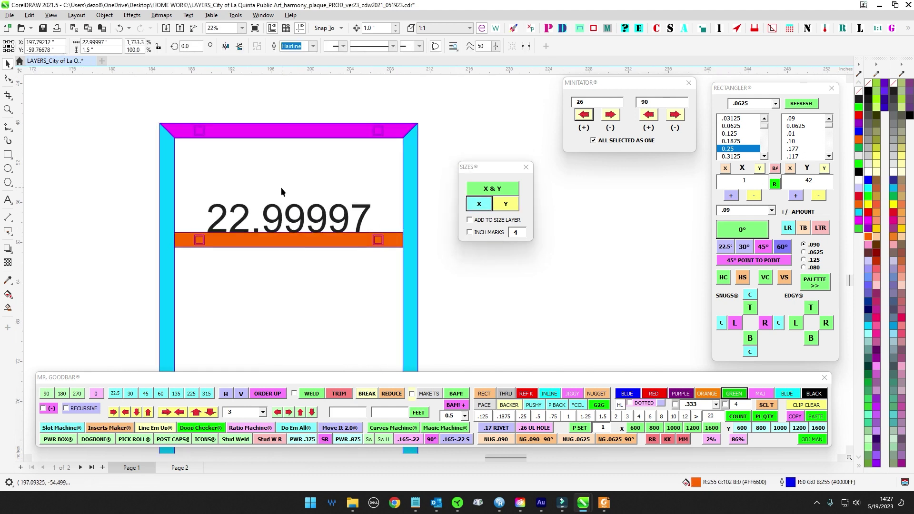
Load the orange crossbar's dimensions into Rectangler, round the width to 23 in, and create a 23 x 1.5 in rectangle beside the copied frame.
{"action": "left_click", "coordinate": [275, 239]}
{"action": "left_click", "coordinate": [747, 185]}
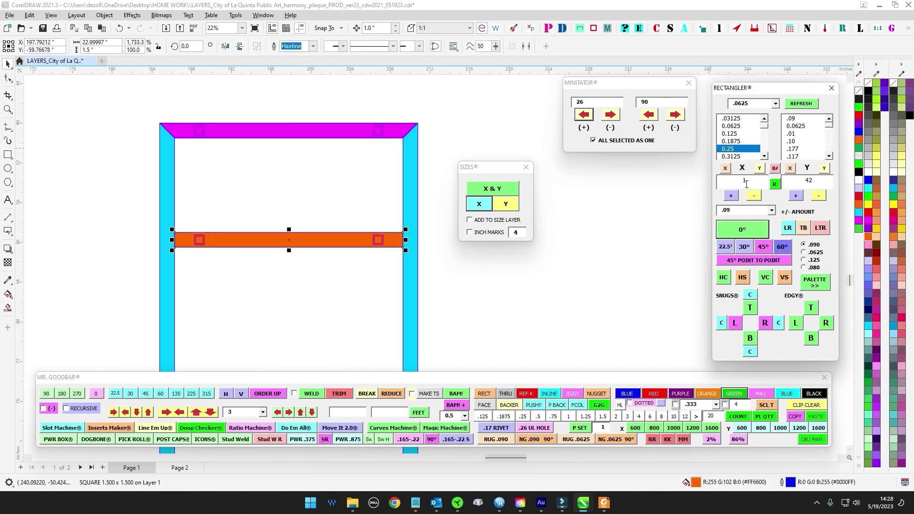
{"action": "left_click", "coordinate": [726, 169]}
{"action": "left_click", "coordinate": [826, 169]}
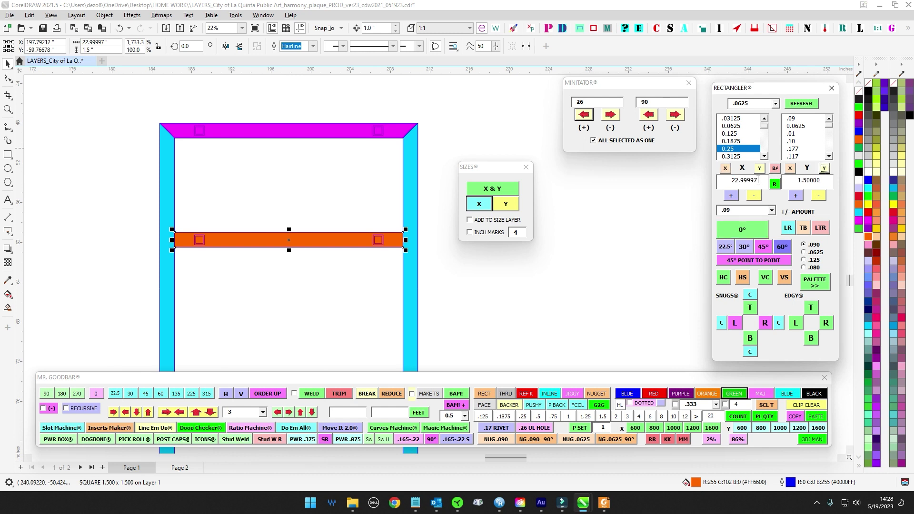
{"action": "left_click", "coordinate": [731, 232]}
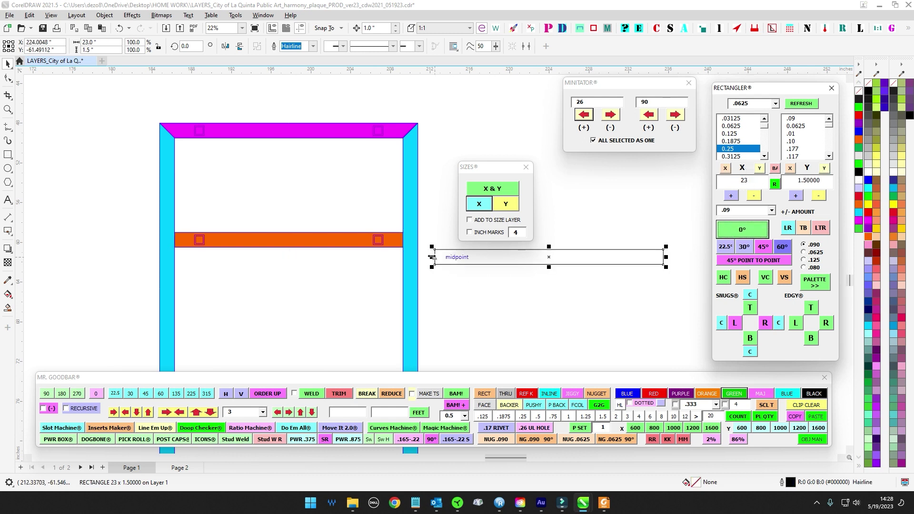
Centre the 23 x 1.5 in rectangle on the copied frame's orange crossbar and delete the original orange bar.
{"action": "left_click_drag", "start_coordinate": [432, 257], "coordinate": [244, 206]}
{"action": "left_click", "coordinate": [260, 243], "text": "shift"}
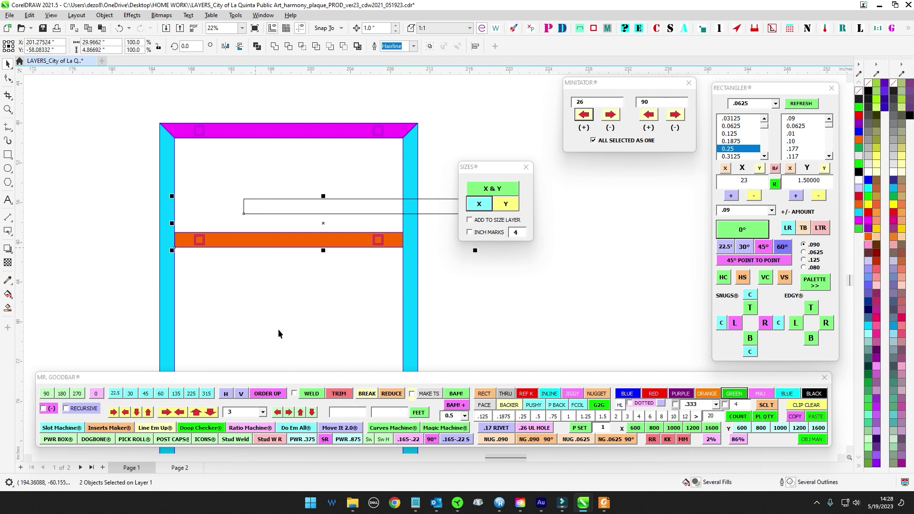
{"action": "key", "text": "e"}
{"action": "key", "text": "c"}
{"action": "left_click", "coordinate": [267, 265]}
{"action": "left_click", "coordinate": [267, 243]}
{"action": "key", "text": "Delete"}
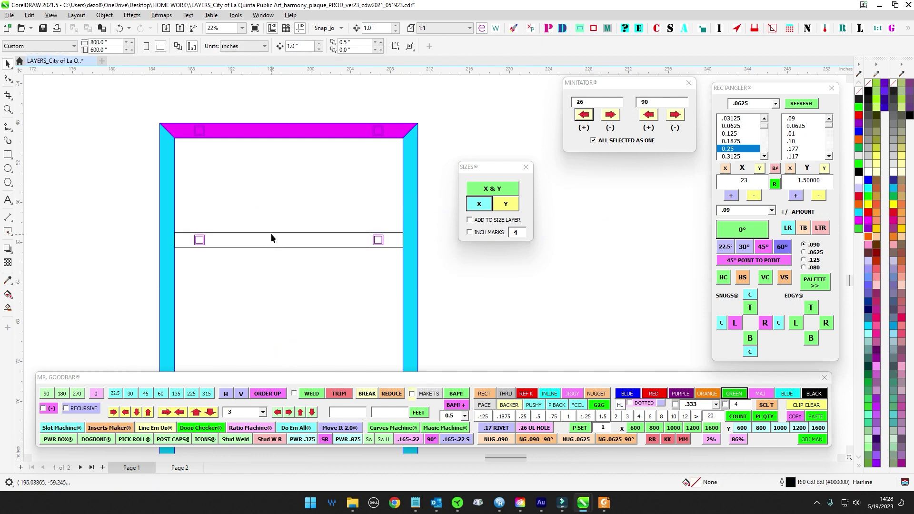
Add a width-only size label to the new crossbar, set its text size to 2 in, and place it just below the bar.
{"action": "left_click", "coordinate": [272, 234]}
{"action": "left_click", "coordinate": [486, 210]}
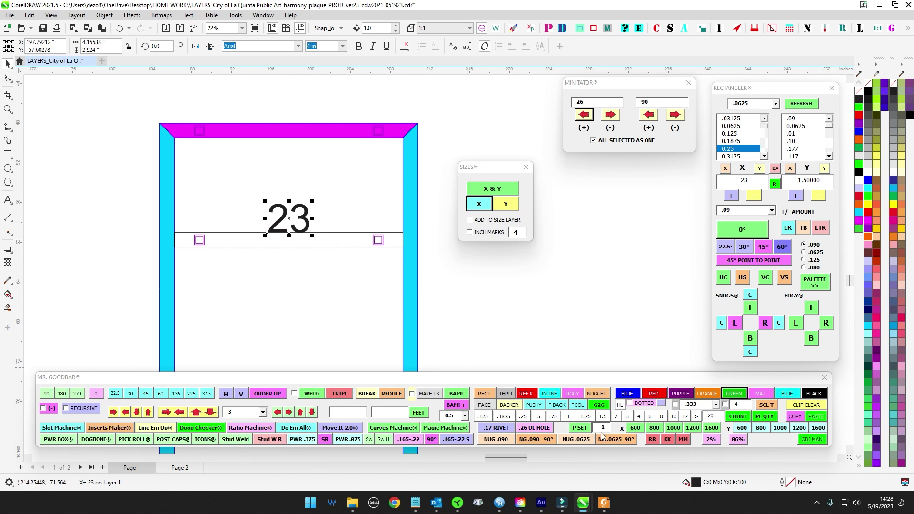
{"action": "left_click", "coordinate": [617, 417]}
{"action": "left_click_drag", "start_coordinate": [284, 224], "coordinate": [289, 263]}
Set the size-label text to 2 in and add a width-only label to the magenta top tube, placed clear above it.
{"action": "left_click", "coordinate": [520, 232]}
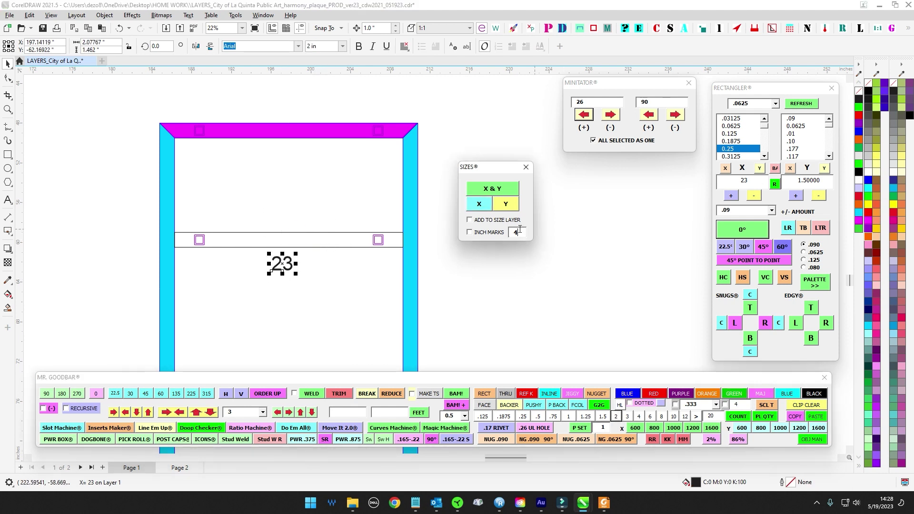
{"action": "type", "text": "2"}
{"action": "left_click", "coordinate": [559, 285]}
{"action": "left_click_drag", "start_coordinate": [291, 156], "coordinate": [261, 204]}
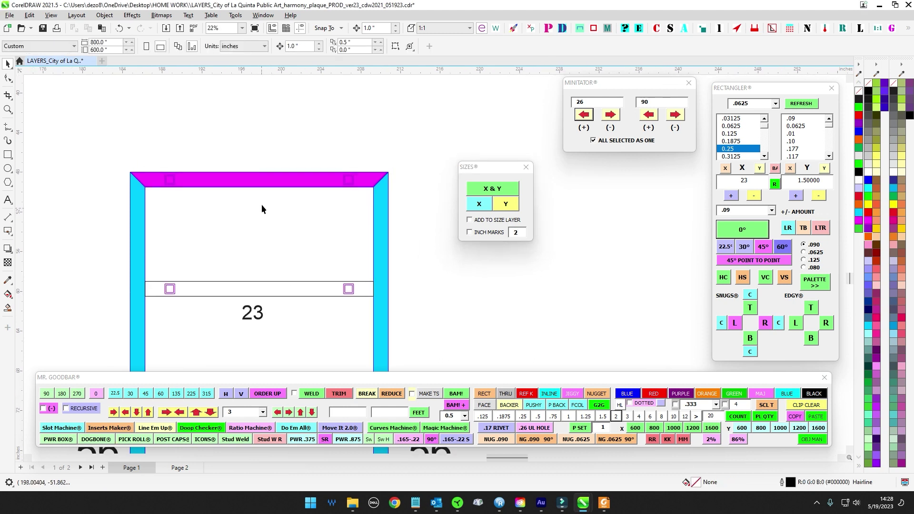
{"action": "left_click", "coordinate": [266, 173]}
{"action": "left_click", "coordinate": [486, 206]}
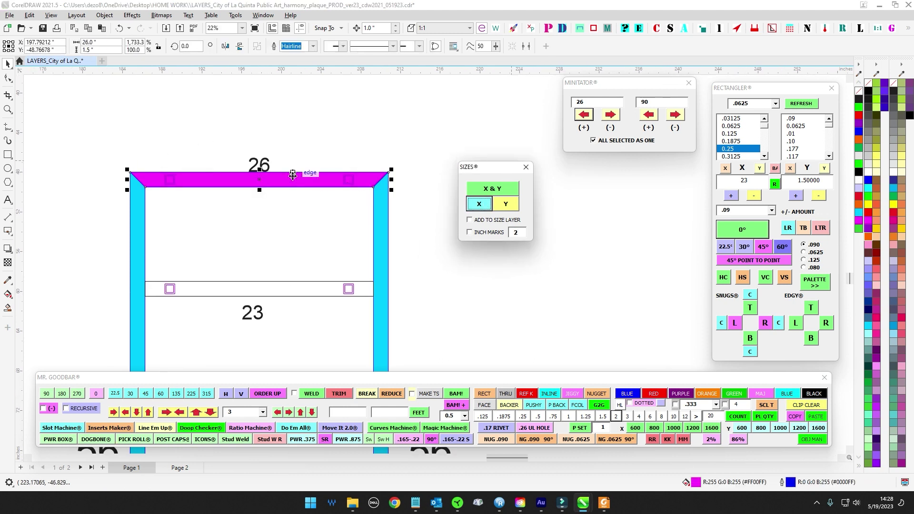
{"action": "scroll", "coordinate": [246, 146], "scroll_direction": "up", "scroll_amount": 1}
{"action": "left_click", "coordinate": [294, 207]}
{"action": "scroll", "coordinate": [283, 219], "scroll_direction": "down", "scroll_amount": 1}
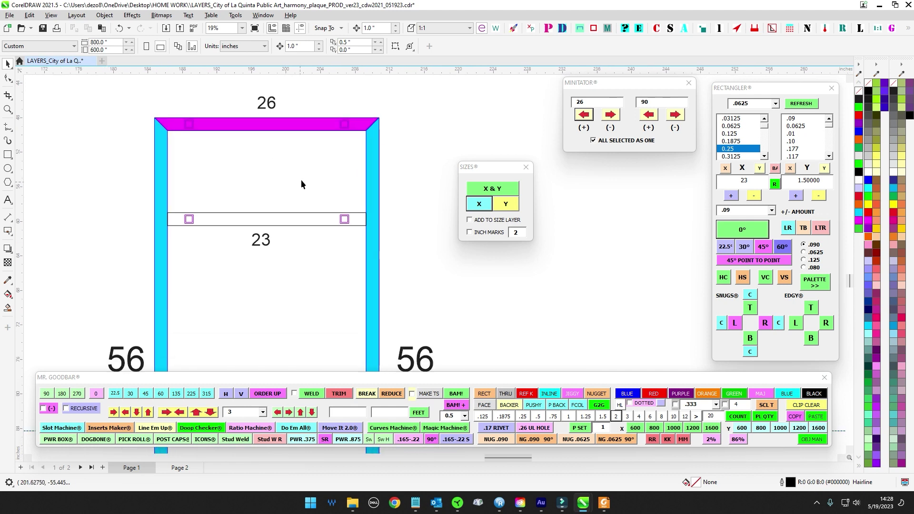
Draw a rectangle spanning the 9.5 in gap between the magenta tube and the crossbar, and add a height-only size label to it.
{"action": "left_click_drag", "start_coordinate": [208, 170], "coordinate": [193, 211]}
{"action": "left_click_drag", "start_coordinate": [267, 243], "coordinate": [130, 203]}
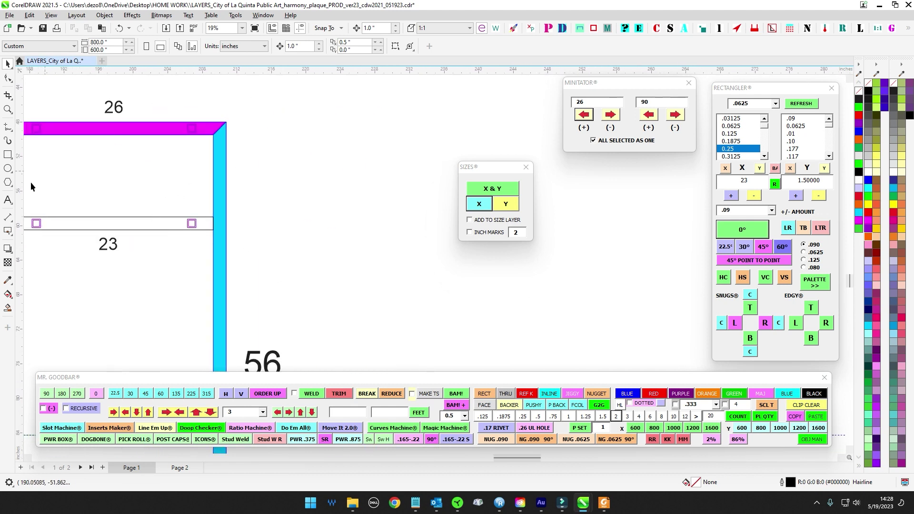
{"action": "left_click", "coordinate": [8, 160]}
{"action": "left_click_drag", "start_coordinate": [79, 132], "coordinate": [135, 220]}
{"action": "left_click", "coordinate": [505, 205]}
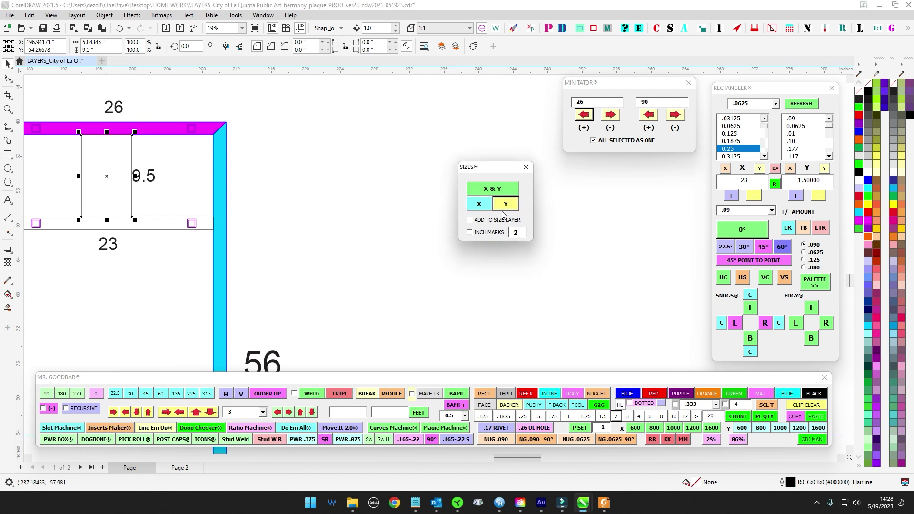
{"action": "left_click", "coordinate": [7, 63]}
{"action": "left_click_drag", "start_coordinate": [165, 162], "coordinate": [333, 187]}
{"action": "scroll", "coordinate": [333, 187], "scroll_direction": "up", "scroll_amount": 1}
{"action": "left_click", "coordinate": [311, 182]}
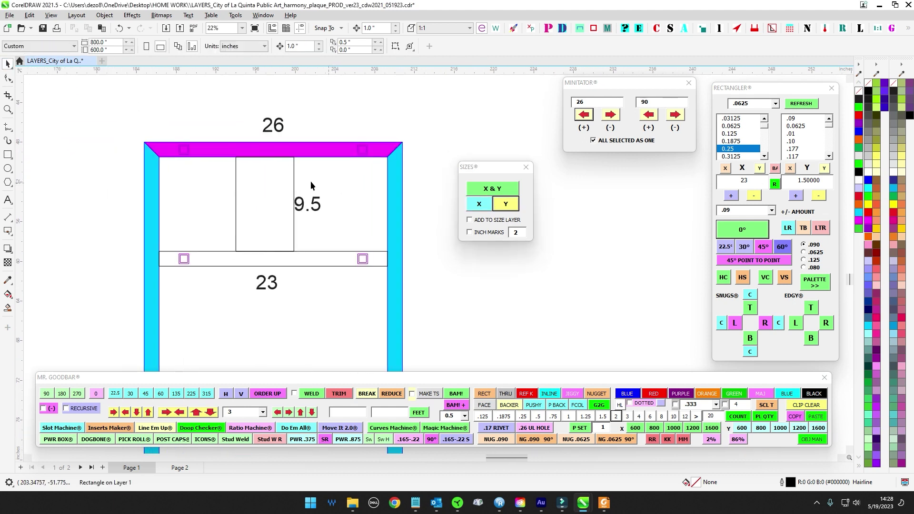
Break the gap rectangle into separate lines and delete all of them except its right vertical side.
{"action": "left_click", "coordinate": [294, 178]}
{"action": "scroll", "coordinate": [309, 198], "scroll_direction": "up", "scroll_amount": 2}
{"action": "left_click_drag", "start_coordinate": [353, 242], "coordinate": [329, 262]}
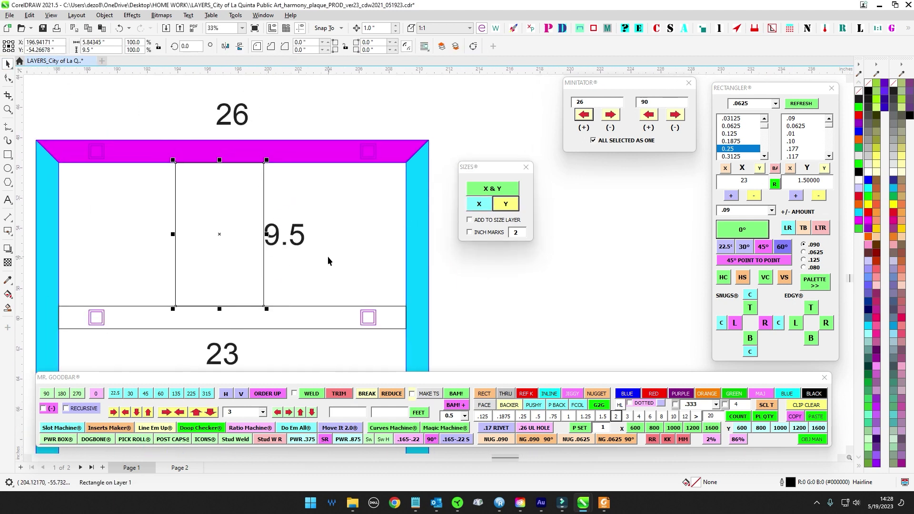
{"action": "left_click", "coordinate": [366, 395]}
{"action": "left_click", "coordinate": [440, 265]}
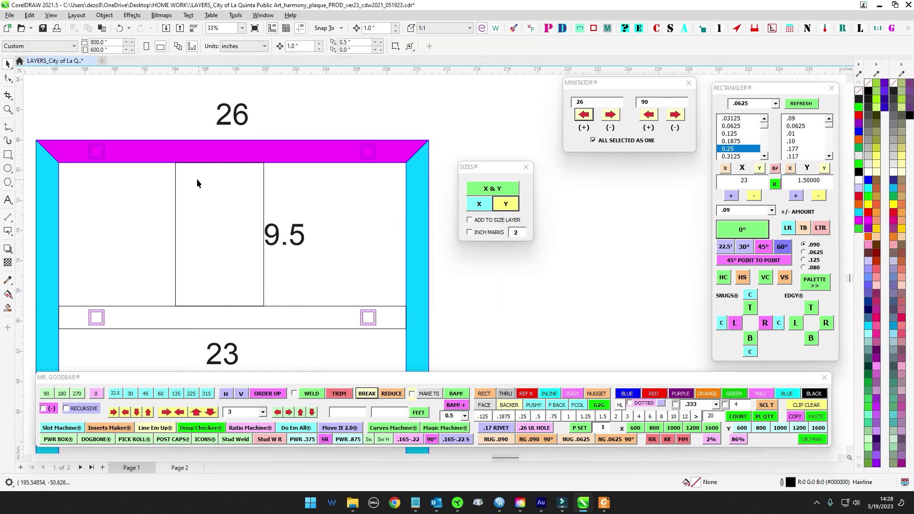
{"action": "left_click", "coordinate": [176, 175]}
{"action": "key", "text": "Delete"}
{"action": "left_click_drag", "start_coordinate": [290, 190], "coordinate": [149, 158]}
{"action": "key", "text": "Delete"}
Shift the remaining vertical line left to about the frame's middle and move the 9.5 label close beside it.
{"action": "left_click_drag", "start_coordinate": [278, 315], "coordinate": [278, 316]}
{"action": "left_click", "coordinate": [264, 239]}
{"action": "key", "text": "Left"}
{"action": "key", "text": "Left"}
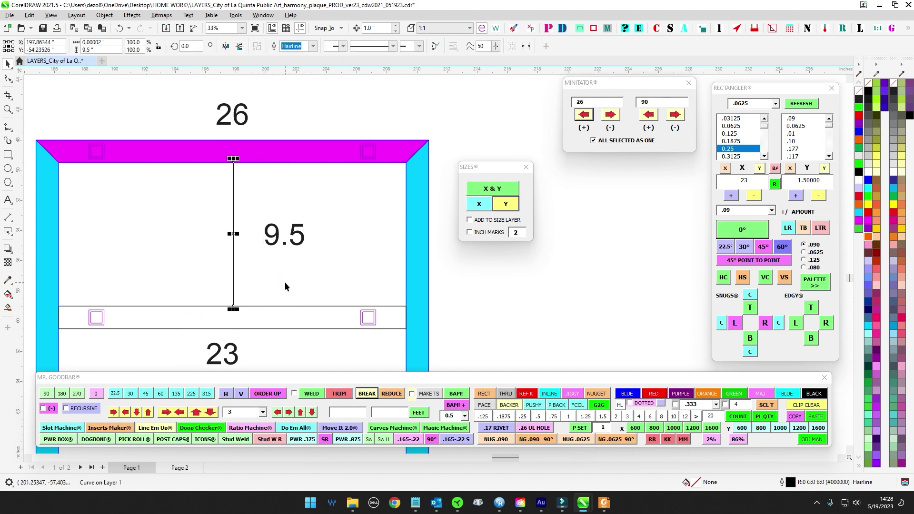
{"action": "left_click_drag", "start_coordinate": [269, 227], "coordinate": [248, 226]}
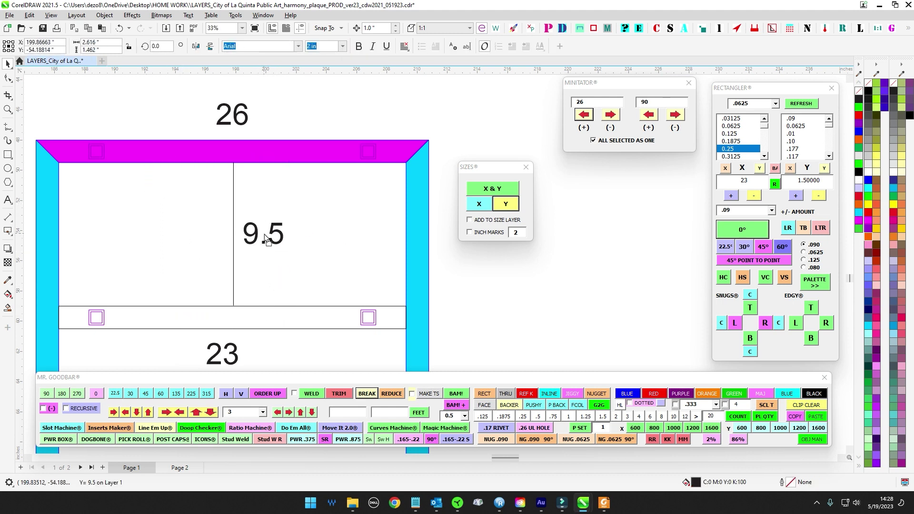
Turn the vertical gap line into a red double-headed arrow with a .333 in line width.
{"action": "left_click_drag", "start_coordinate": [239, 320], "coordinate": [206, 153]}
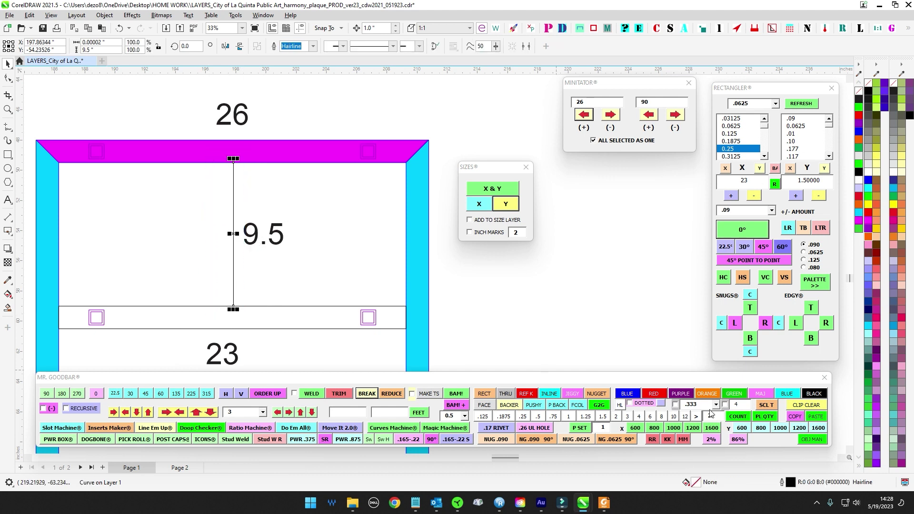
{"action": "left_click", "coordinate": [725, 406]}
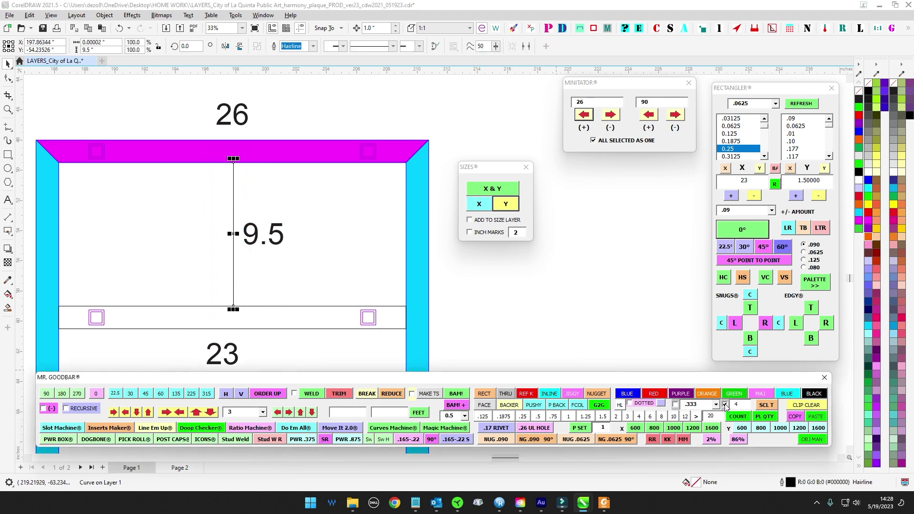
{"action": "left_click", "coordinate": [661, 395]}
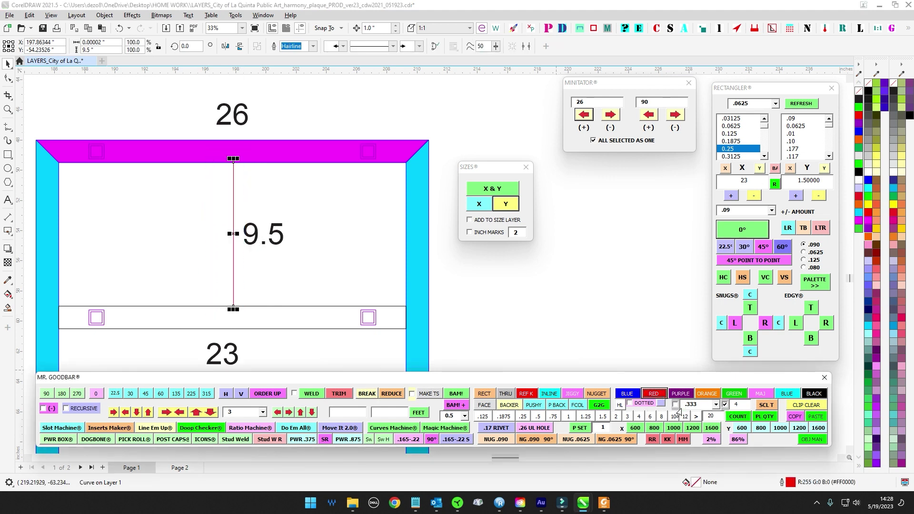
{"action": "left_click", "coordinate": [676, 406]}
{"action": "left_click", "coordinate": [654, 396]}
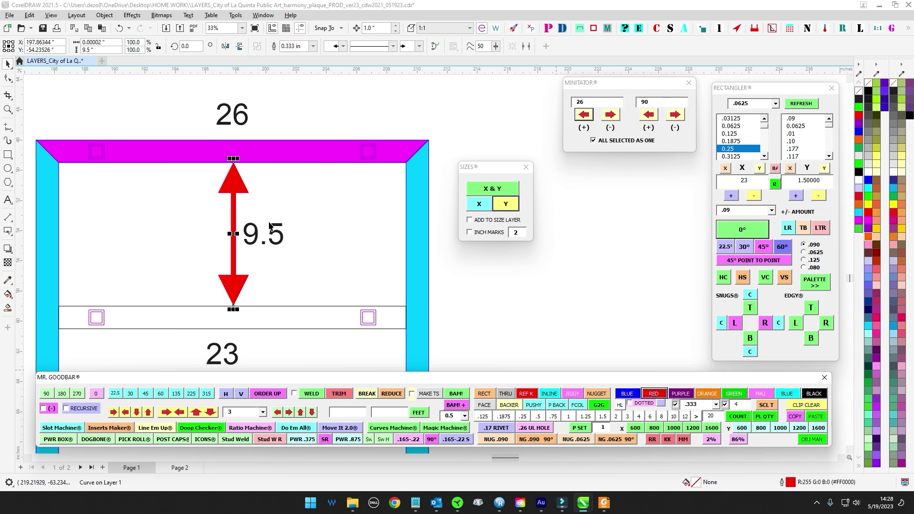
Reduce the red dimension arrow's line width to .10 in.
{"action": "left_click", "coordinate": [716, 405]}
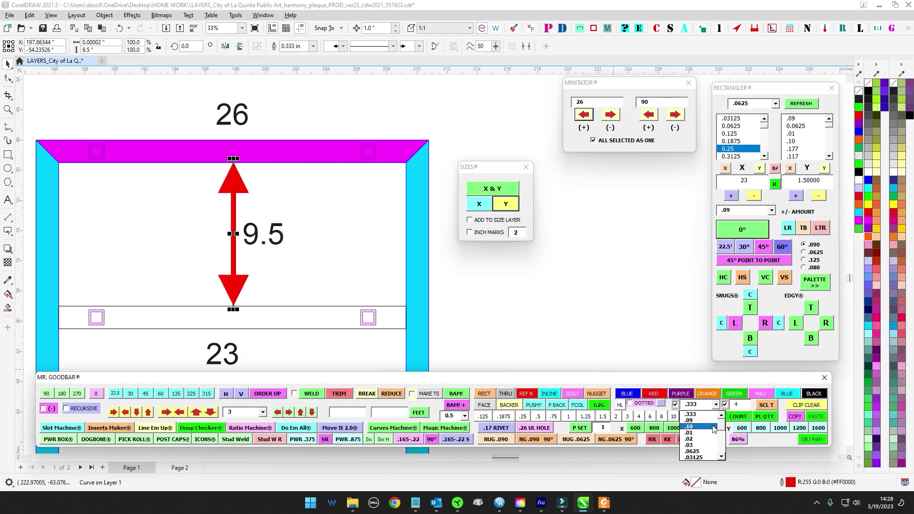
{"action": "left_click_drag", "start_coordinate": [722, 424], "coordinate": [720, 432]}
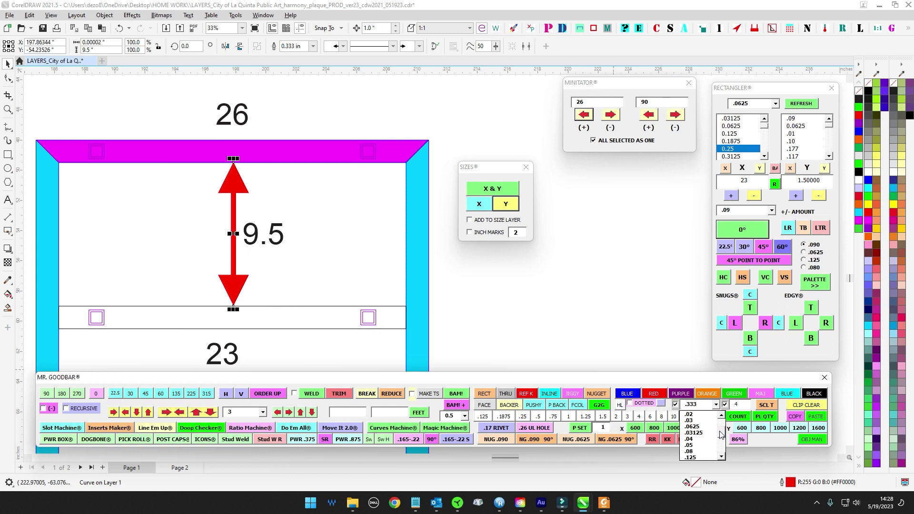
{"action": "scroll", "coordinate": [704, 431], "scroll_direction": "up", "scroll_amount": 2}
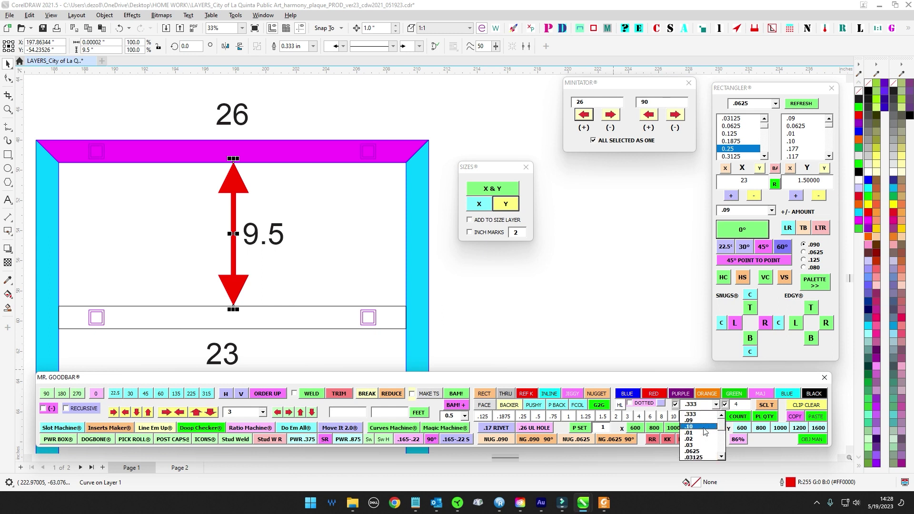
{"action": "left_click", "coordinate": [704, 428]}
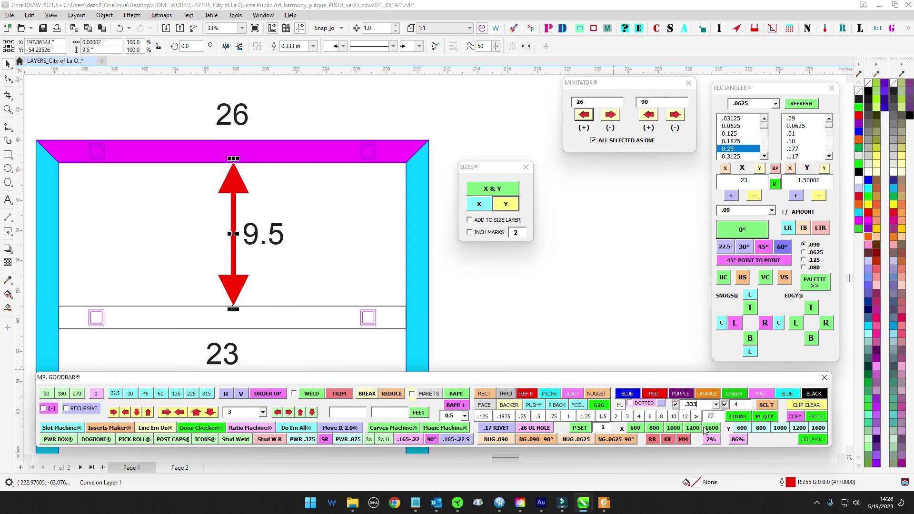
{"action": "left_click", "coordinate": [653, 395]}
{"action": "left_click", "coordinate": [253, 248]}
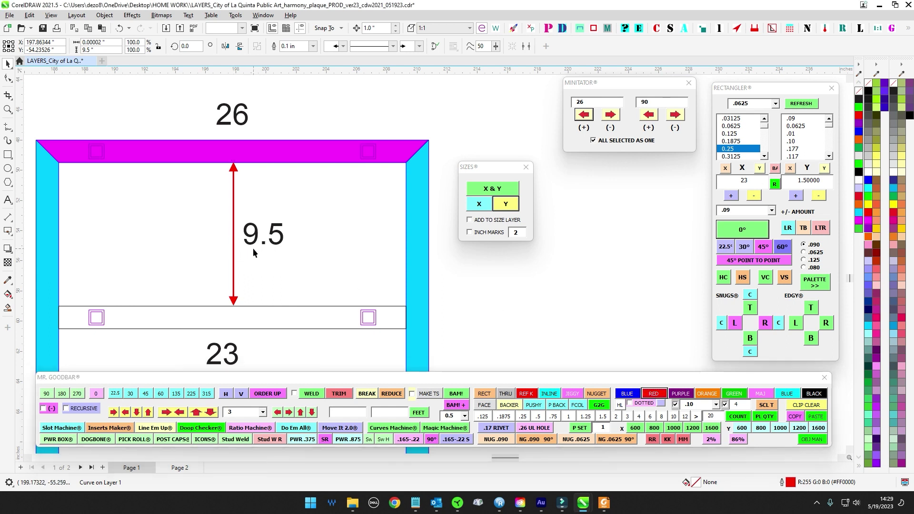
Fill the copied frame's 23 in crossbar with orange.
{"action": "scroll", "coordinate": [267, 237], "scroll_direction": "down", "scroll_amount": 1}
{"action": "left_click_drag", "start_coordinate": [292, 221], "coordinate": [310, 205]}
{"action": "scroll", "coordinate": [281, 229], "scroll_direction": "up", "scroll_amount": 1}
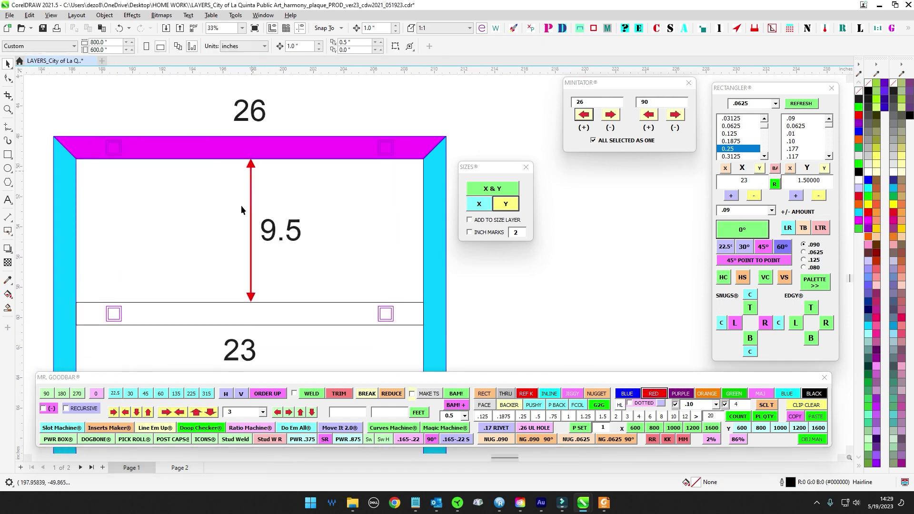
{"action": "scroll", "coordinate": [241, 205], "scroll_direction": "down", "scroll_amount": 1}
{"action": "left_click", "coordinate": [283, 254]}
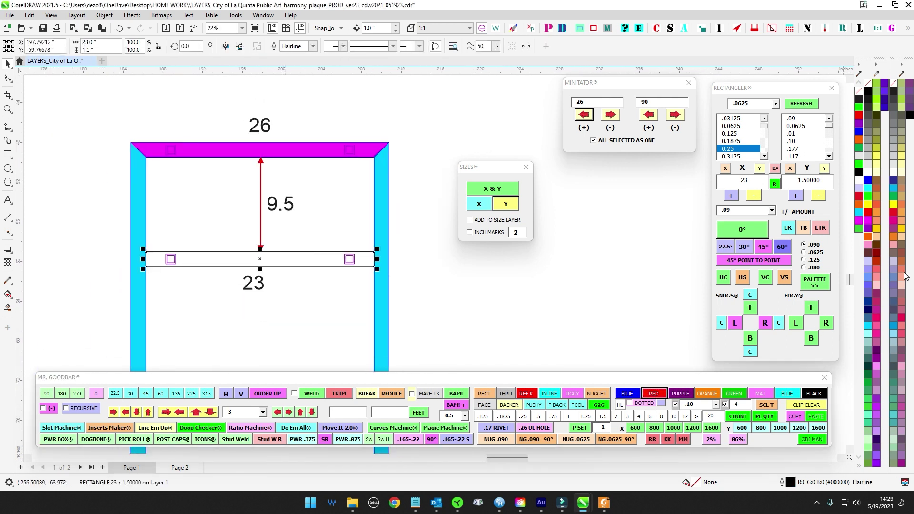
{"action": "left_click", "coordinate": [871, 241]}
{"action": "left_click", "coordinate": [549, 277]}
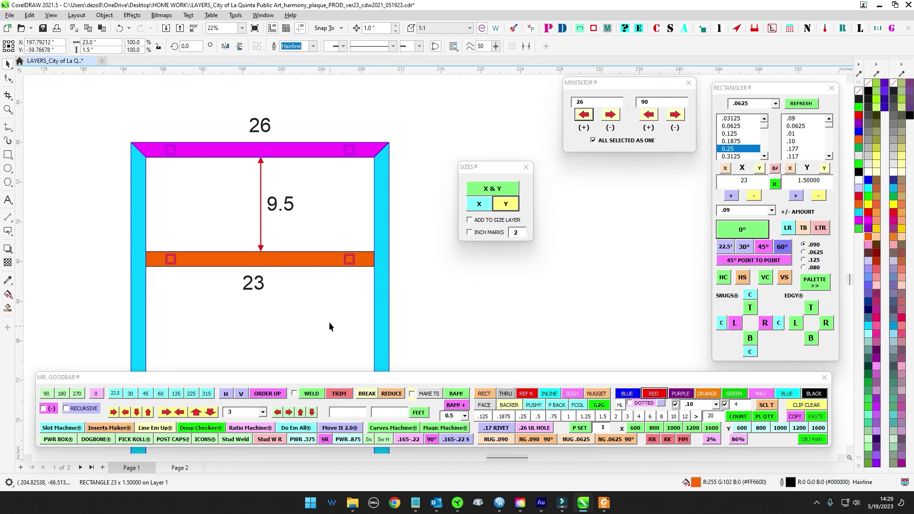
Examine the labelled copied frame's crossbar, posts and size labels alongside the original frame views.
{"action": "scroll", "coordinate": [300, 223], "scroll_direction": "down", "scroll_amount": 1}
{"action": "left_click_drag", "start_coordinate": [300, 220], "coordinate": [264, 209]}
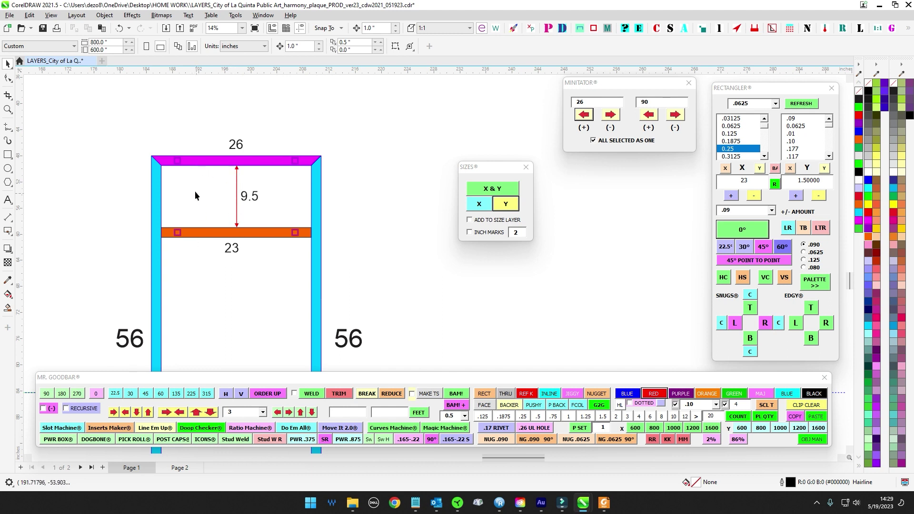
{"action": "scroll", "coordinate": [320, 172], "scroll_direction": "up", "scroll_amount": 1}
{"action": "left_click", "coordinate": [266, 245]}
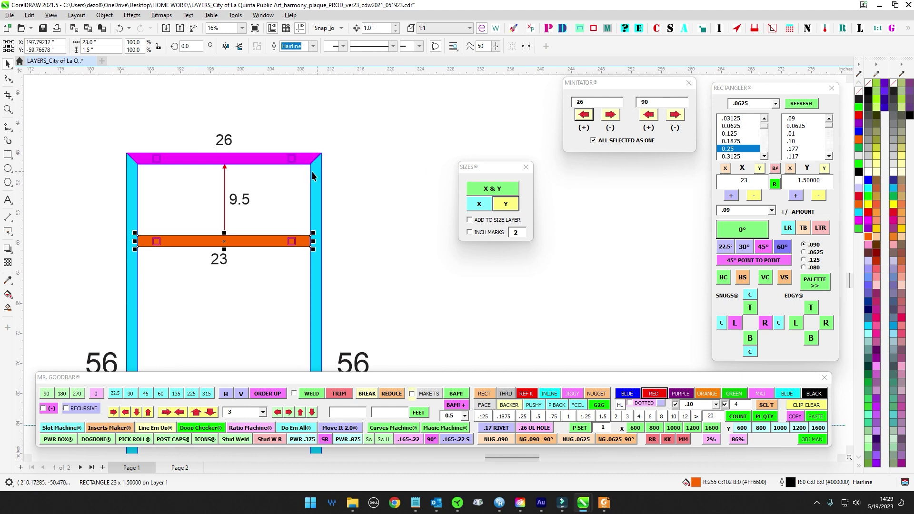
{"action": "scroll", "coordinate": [200, 179], "scroll_direction": "down", "scroll_amount": 2}
{"action": "scroll", "coordinate": [231, 205], "scroll_direction": "up", "scroll_amount": 2}
{"action": "scroll", "coordinate": [385, 223], "scroll_direction": "down", "scroll_amount": 2}
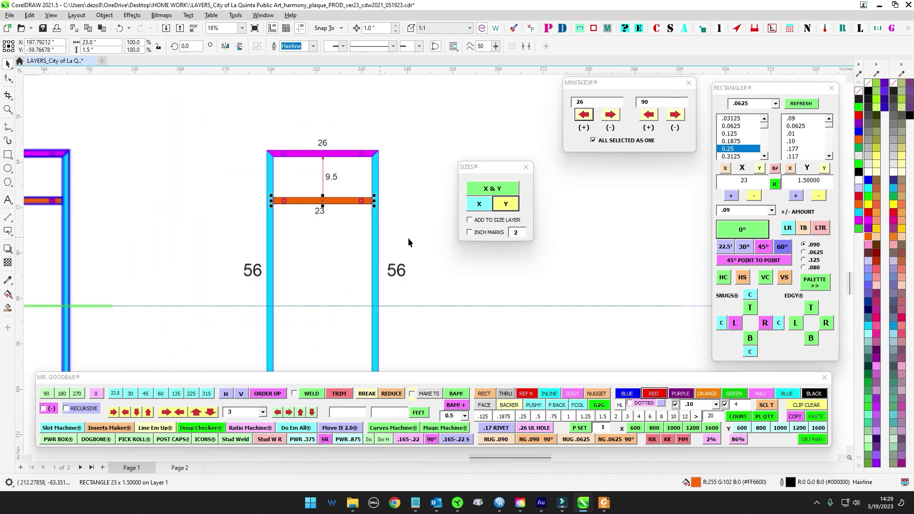
{"action": "scroll", "coordinate": [267, 241], "scroll_direction": "down", "scroll_amount": 2}
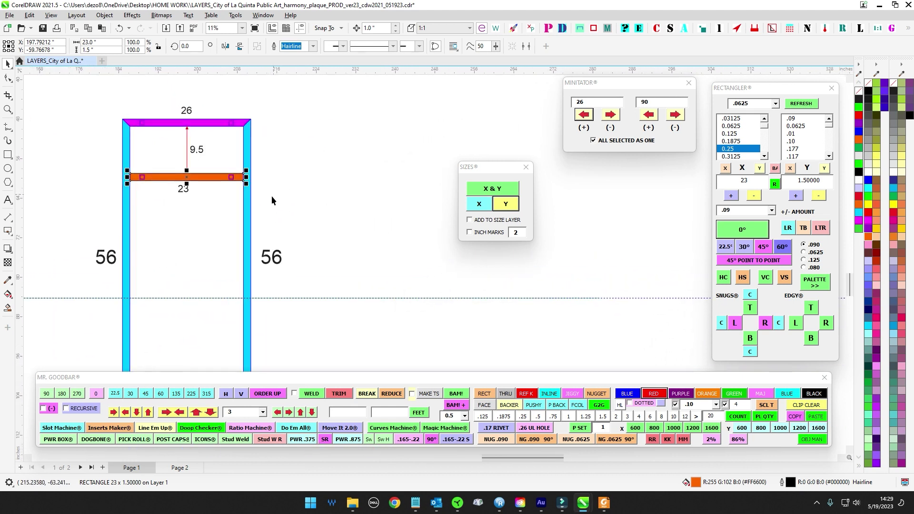
{"action": "scroll", "coordinate": [305, 200], "scroll_direction": "down", "scroll_amount": 3}
{"action": "left_click", "coordinate": [178, 178]}
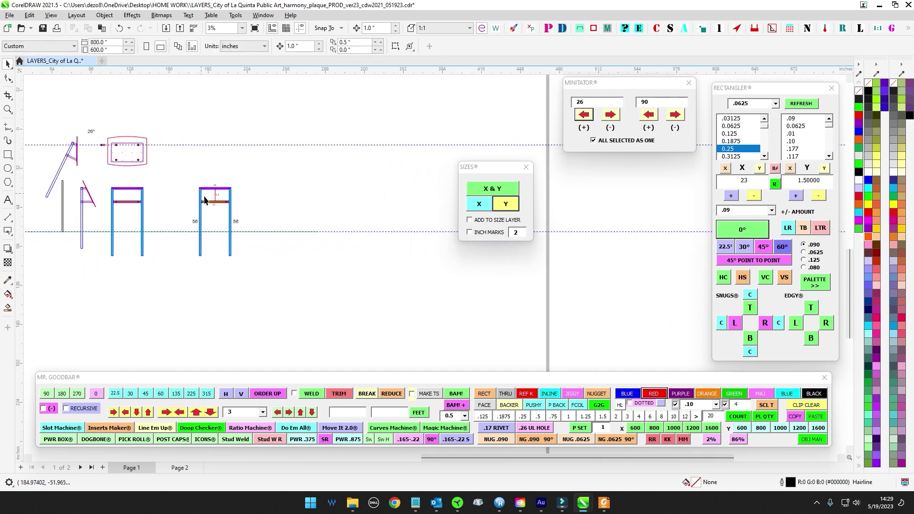
Set the text size of both 56 post labels to 2 in.
{"action": "scroll", "coordinate": [204, 201], "scroll_direction": "up", "scroll_amount": 1}
{"action": "left_click_drag", "start_coordinate": [163, 227], "coordinate": [317, 263]}
{"action": "left_click", "coordinate": [616, 417]}
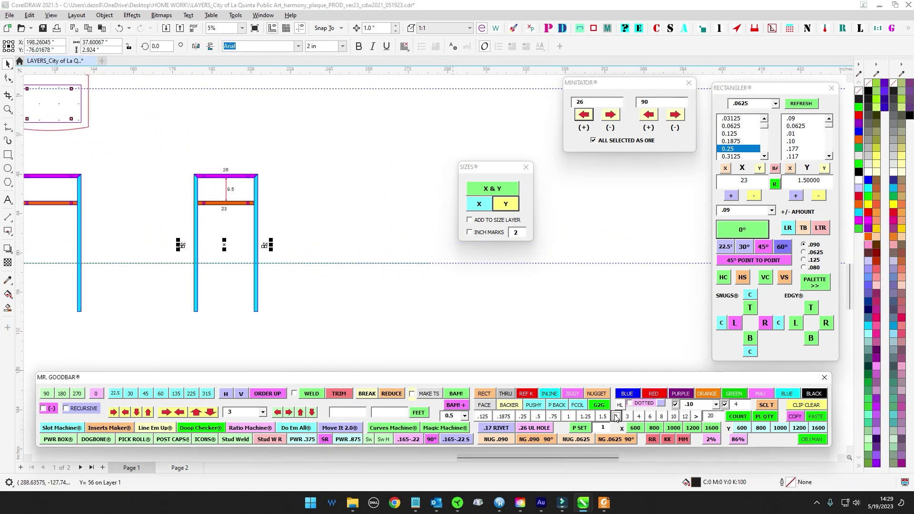
Shift each 56 label 1 in inward so that it sits closer to its post.
{"action": "scroll", "coordinate": [173, 192], "scroll_direction": "up", "scroll_amount": 2}
{"action": "left_click_drag", "start_coordinate": [152, 247], "coordinate": [263, 315]}
{"action": "left_click_drag", "start_coordinate": [326, 262], "coordinate": [394, 316]}
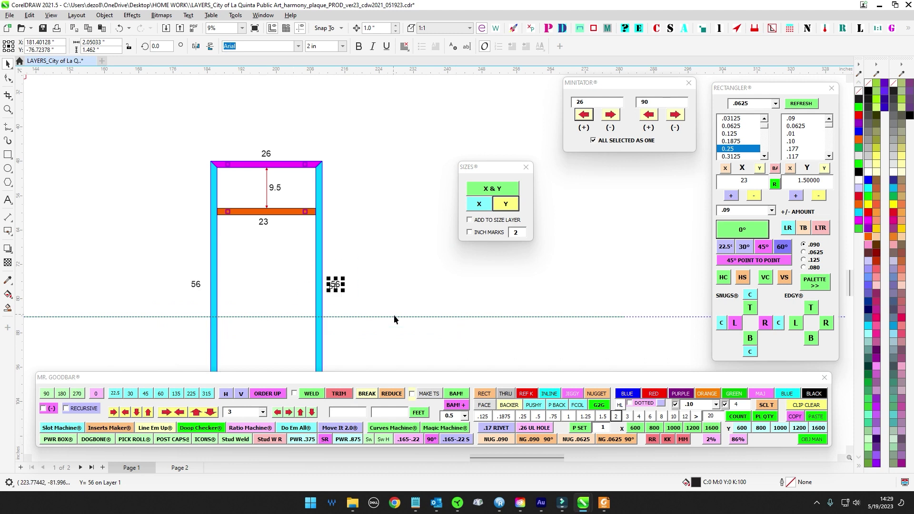
{"action": "key", "text": "Right"}
{"action": "key", "text": "Left"}
{"action": "key", "text": "Left"}
{"action": "left_click_drag", "start_coordinate": [165, 265], "coordinate": [264, 323]}
{"action": "key", "text": "Right"}
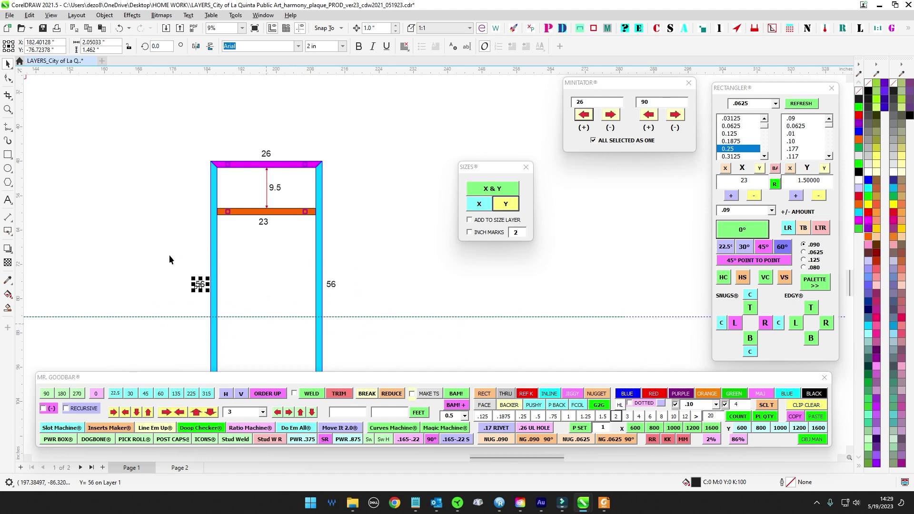
Raise both 56 post labels together by 6 in.
{"action": "left_click_drag", "start_coordinate": [170, 255], "coordinate": [397, 328]}
{"action": "key", "text": "Up"}
{"action": "key", "text": "Up"}
{"action": "key", "text": "Up"}
{"action": "key", "text": "Up"}
{"action": "key", "text": "Up"}
{"action": "key", "text": "Up"}
{"action": "left_click", "coordinate": [388, 274]}
{"action": "scroll", "coordinate": [359, 231], "scroll_direction": "down", "scroll_amount": 3}
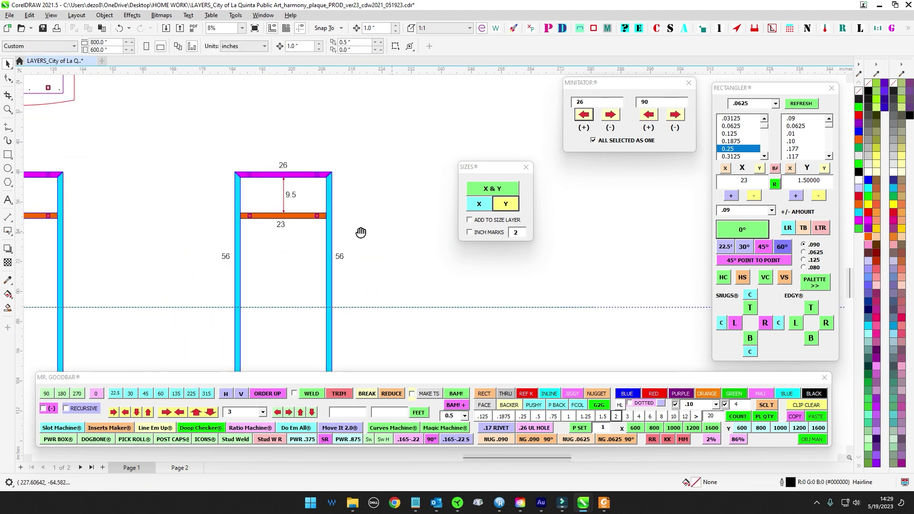
Duplicate the labelled front frame with all its size labels and shift the copy about 60 in to the right.
{"action": "left_click_drag", "start_coordinate": [115, 145], "coordinate": [263, 341]}
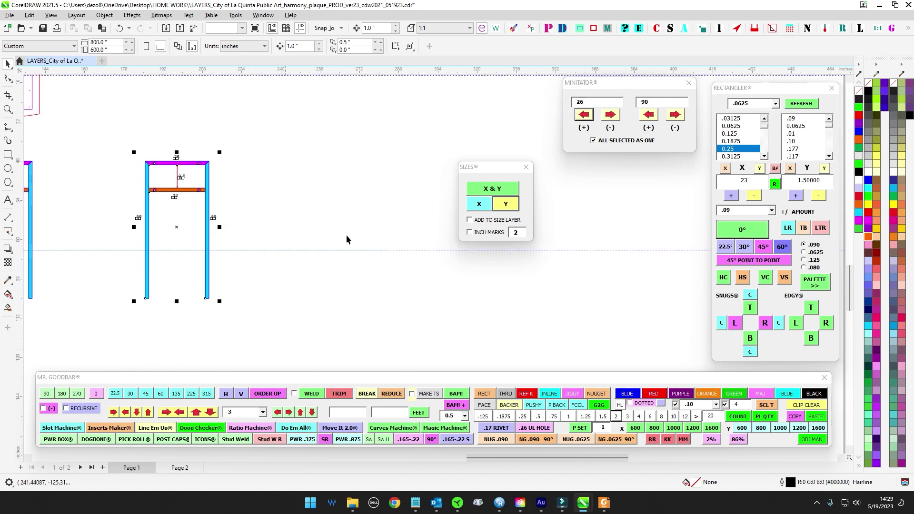
{"action": "scroll", "coordinate": [314, 222], "scroll_direction": "down", "scroll_amount": 1}
{"action": "key", "text": "plus"}
{"action": "key", "text": "shift+Right"}
{"action": "key", "text": "shift+Right"}
{"action": "key", "text": "shift+Right"}
{"action": "key", "text": "shift+Right"}
{"action": "key", "text": "shift+Right"}
{"action": "key", "text": "shift+Right"}
{"action": "key", "text": "shift+Right"}
{"action": "key", "text": "shift+Right"}
{"action": "key", "text": "shift+Right"}
{"action": "key", "text": "shift+Right"}
{"action": "key", "text": "shift+Right"}
{"action": "key", "text": "shift+Right"}
{"action": "key", "text": "shift+Right"}
{"action": "key", "text": "shift+Right"}
{"action": "key", "text": "shift+Right"}
{"action": "key", "text": "shift+Right"}
{"action": "key", "text": "shift+Right"}
{"action": "key", "text": "shift+Right"}
{"action": "key", "text": "shift+Right"}
{"action": "key", "text": "shift+Right"}
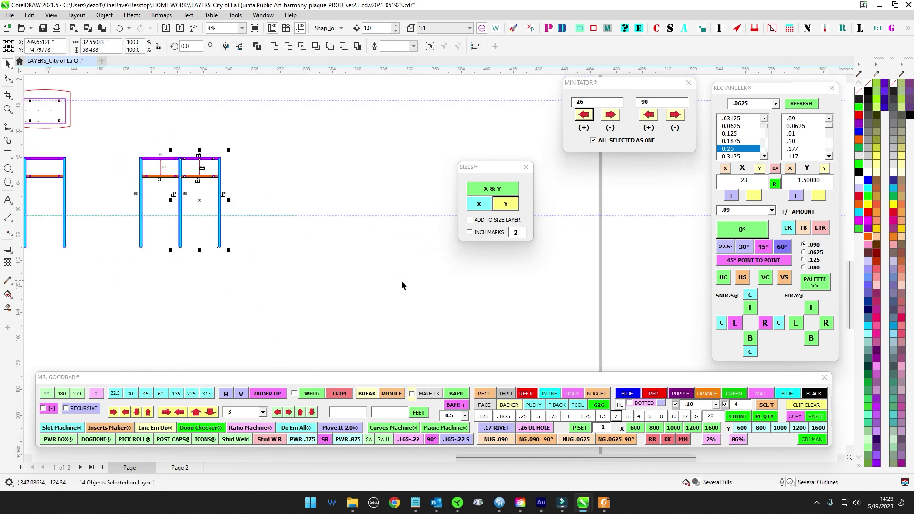
{"action": "left_click", "coordinate": [395, 281]}
Move the right post of the new frame copy about 25 in to the right, clear of the frame.
{"action": "scroll", "coordinate": [275, 176], "scroll_direction": "up", "scroll_amount": 1}
{"action": "scroll", "coordinate": [235, 297], "scroll_direction": "up", "scroll_amount": 3}
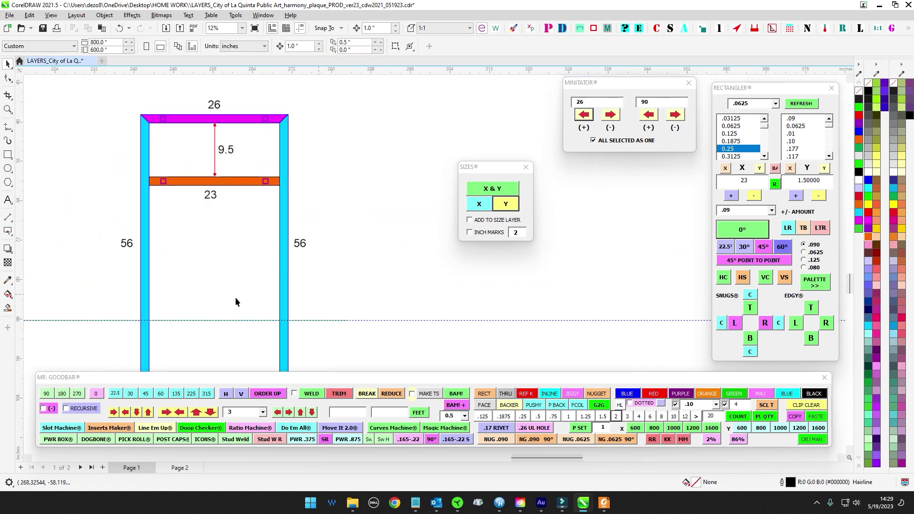
{"action": "scroll", "coordinate": [275, 271], "scroll_direction": "down", "scroll_amount": 3}
{"action": "scroll", "coordinate": [229, 204], "scroll_direction": "up", "scroll_amount": 2}
{"action": "left_click", "coordinate": [225, 196]}
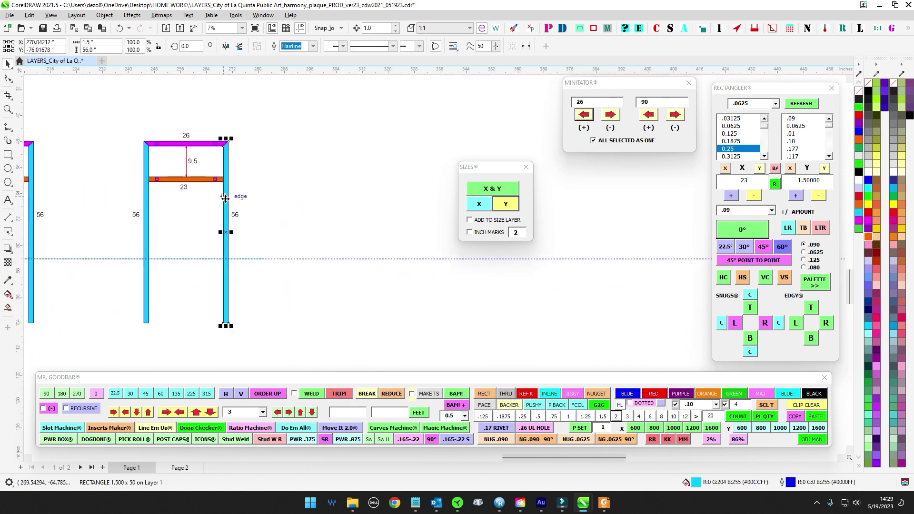
{"action": "key", "text": "shift+Right"}
{"action": "key", "text": "shift+Right"}
{"action": "key", "text": "shift+Right"}
{"action": "key", "text": "shift+Right"}
{"action": "key", "text": "shift+Right"}
{"action": "key", "text": "shift+Right"}
{"action": "left_click_drag", "start_coordinate": [273, 326], "coordinate": [311, 325]}
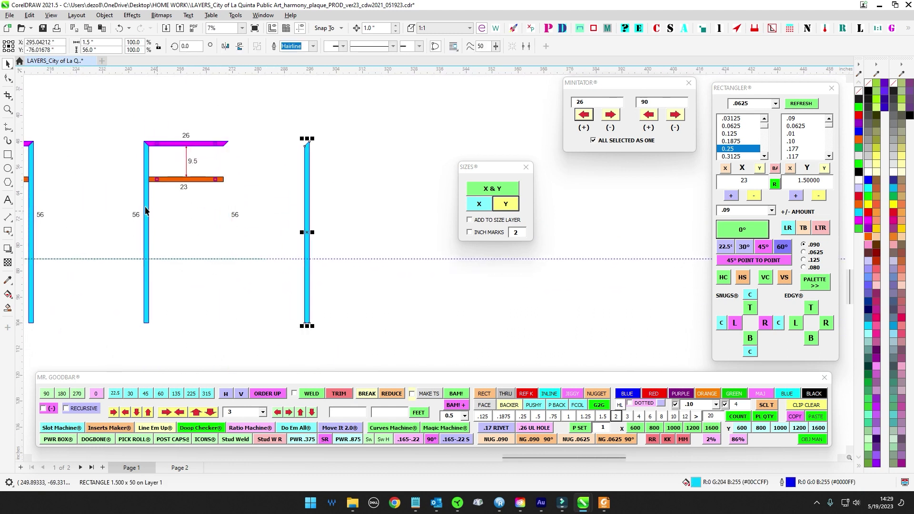
Move the copy's left post about 36 in to the right and rotate both loose posts 90° so they lie horizontally.
{"action": "left_click", "coordinate": [147, 206]}
{"action": "key", "text": "shift+Right"}
{"action": "key", "text": "shift+Right"}
{"action": "key", "text": "shift+Right"}
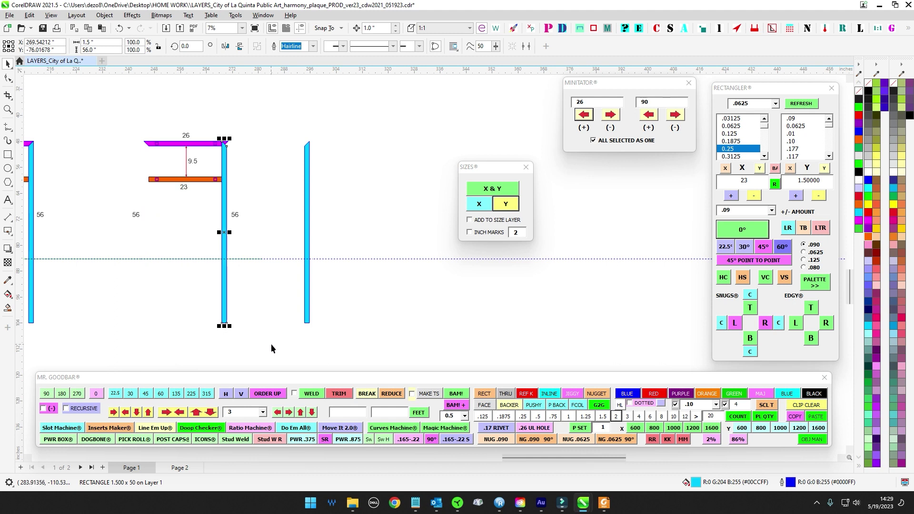
{"action": "left_click", "coordinate": [46, 394]}
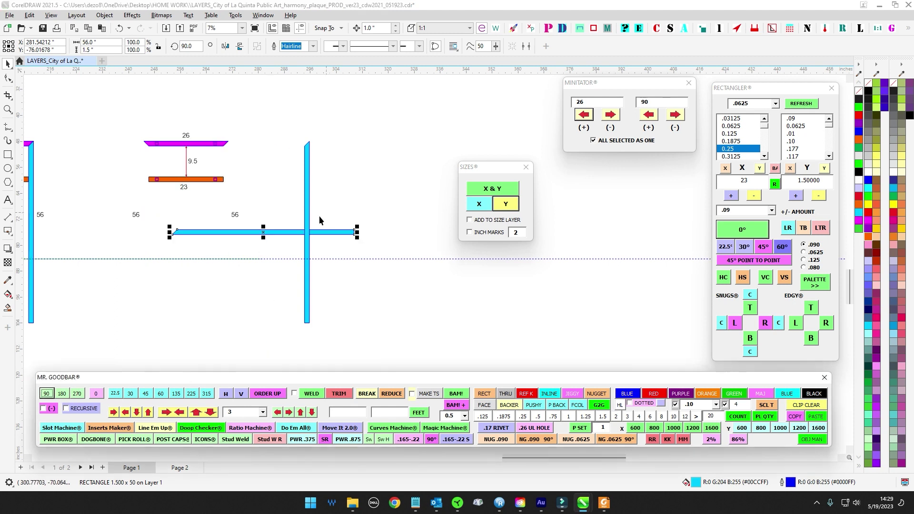
{"action": "left_click", "coordinate": [307, 202]}
{"action": "left_click", "coordinate": [51, 393]}
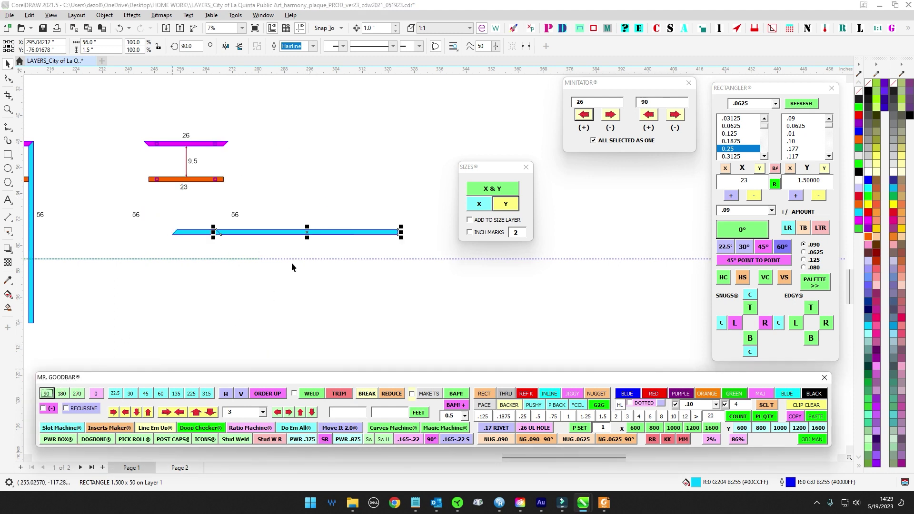
Stack both loose posts clear of the remaining frame parts with their left ends aligned, and mirror them horizontally.
{"action": "left_click_drag", "start_coordinate": [309, 232], "coordinate": [406, 188]}
{"action": "left_click_drag", "start_coordinate": [339, 230], "coordinate": [449, 230]}
{"action": "left_click_drag", "start_coordinate": [507, 168], "coordinate": [603, 295]}
{"action": "left_click_drag", "start_coordinate": [382, 236], "coordinate": [418, 170]}
{"action": "scroll", "coordinate": [343, 148], "scroll_direction": "up", "scroll_amount": 2}
{"action": "left_click_drag", "start_coordinate": [239, 142], "coordinate": [633, 240]}
{"action": "scroll", "coordinate": [624, 231], "scroll_direction": "down", "scroll_amount": 2}
{"action": "left_click", "coordinate": [225, 46]}
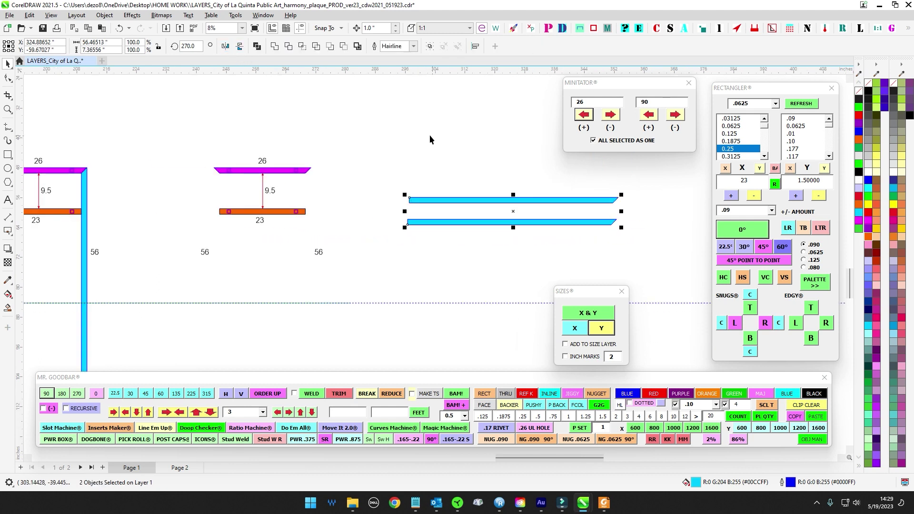
{"action": "left_click_drag", "start_coordinate": [374, 169], "coordinate": [641, 256]}
Move the copy's magenta top tube and orange crossbar above the stacked posts, crossbar uppermost, roughly aligned at the left ends.
{"action": "scroll", "coordinate": [331, 135], "scroll_direction": "up", "scroll_amount": 3}
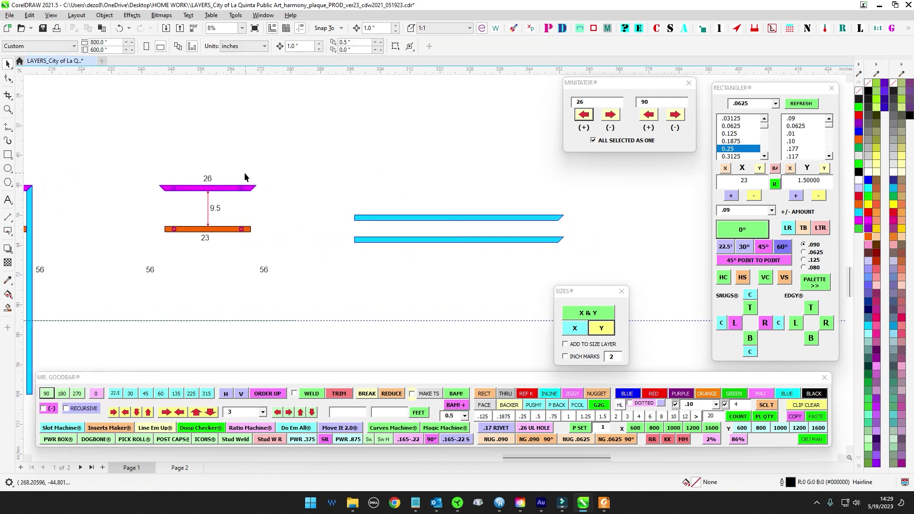
{"action": "left_click_drag", "start_coordinate": [220, 195], "coordinate": [513, 199]}
{"action": "left_click", "coordinate": [220, 258]}
{"action": "left_click_drag", "start_coordinate": [220, 258], "coordinate": [504, 155]}
{"action": "scroll", "coordinate": [243, 161], "scroll_direction": "down", "scroll_amount": 1}
{"action": "scroll", "coordinate": [243, 161], "scroll_direction": "down", "scroll_amount": 1}
{"action": "left_click", "coordinate": [256, 167]}
{"action": "left_click_drag", "start_coordinate": [256, 166], "coordinate": [345, 180]}
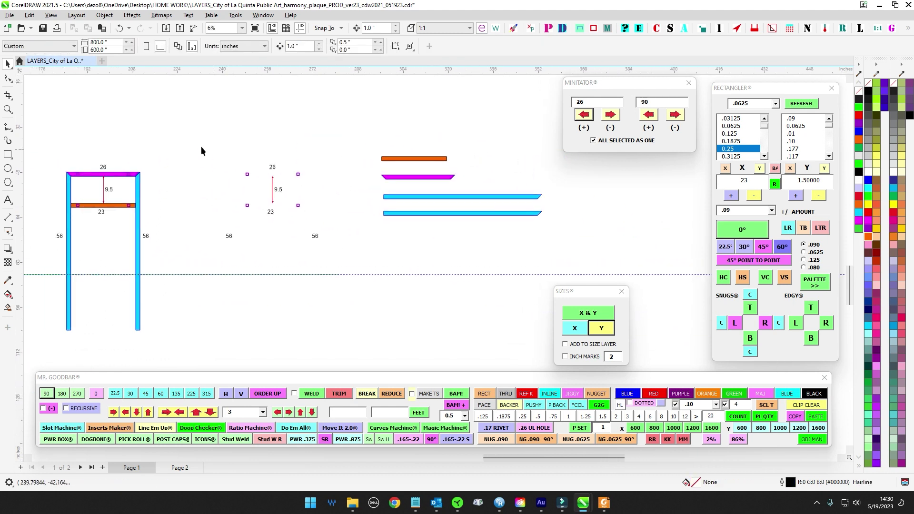
Place the copied 26, 23 and two 56 labels above their matching loose tubes.
{"action": "scroll", "coordinate": [423, 167], "scroll_direction": "up", "scroll_amount": 2}
{"action": "scroll", "coordinate": [411, 190], "scroll_direction": "down", "scroll_amount": 2}
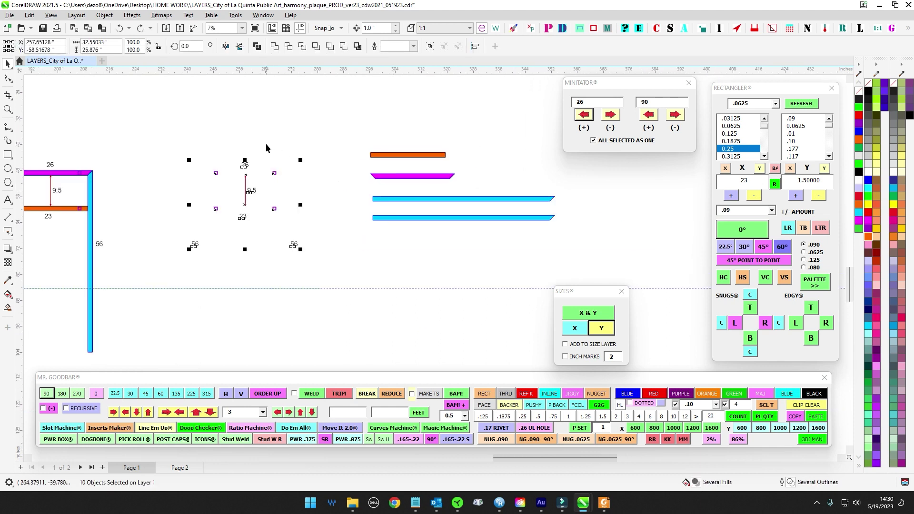
{"action": "scroll", "coordinate": [222, 152], "scroll_direction": "up", "scroll_amount": 1}
{"action": "left_click_drag", "start_coordinate": [235, 176], "coordinate": [493, 189]}
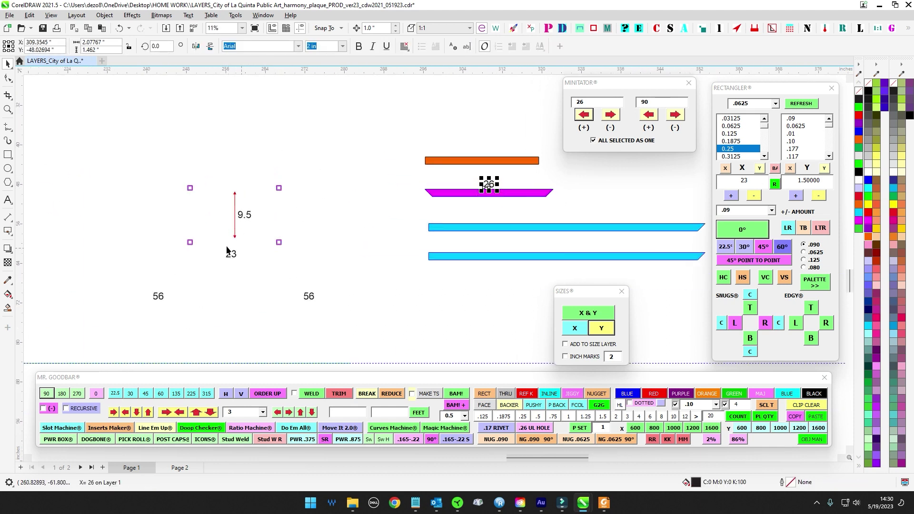
{"action": "left_click_drag", "start_coordinate": [233, 256], "coordinate": [482, 152]}
{"action": "left_click_drag", "start_coordinate": [159, 297], "coordinate": [564, 218]}
{"action": "key", "text": "Tab"}
{"action": "left_click_drag", "start_coordinate": [310, 296], "coordinate": [568, 252]}
{"action": "key", "text": "Up"}
Nudge the 23, 26 and both 56 labels upward to leave a clear gap above their tubes.
{"action": "scroll", "coordinate": [598, 212], "scroll_direction": "down", "scroll_amount": 1}
{"action": "scroll", "coordinate": [553, 205], "scroll_direction": "up", "scroll_amount": 2}
{"action": "left_click", "coordinate": [368, 219]}
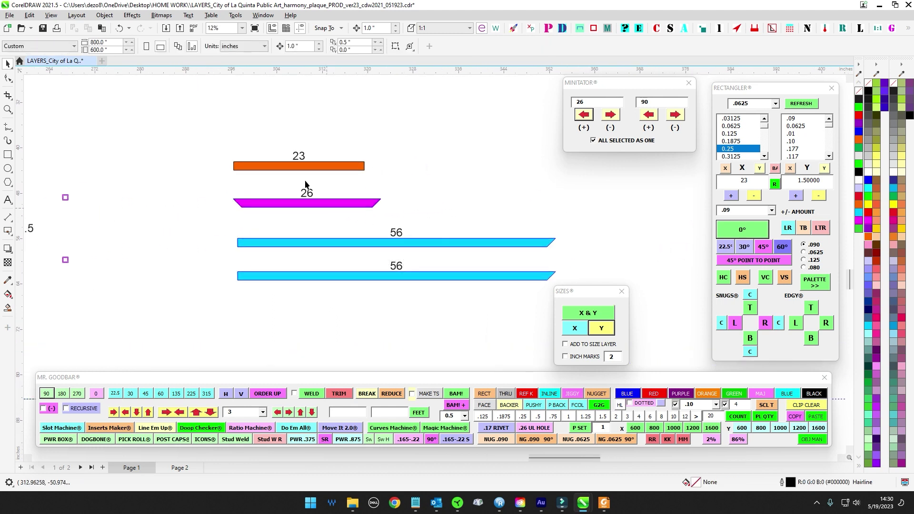
{"action": "left_click_drag", "start_coordinate": [320, 206], "coordinate": [321, 207]}
{"action": "key", "text": "Up"}
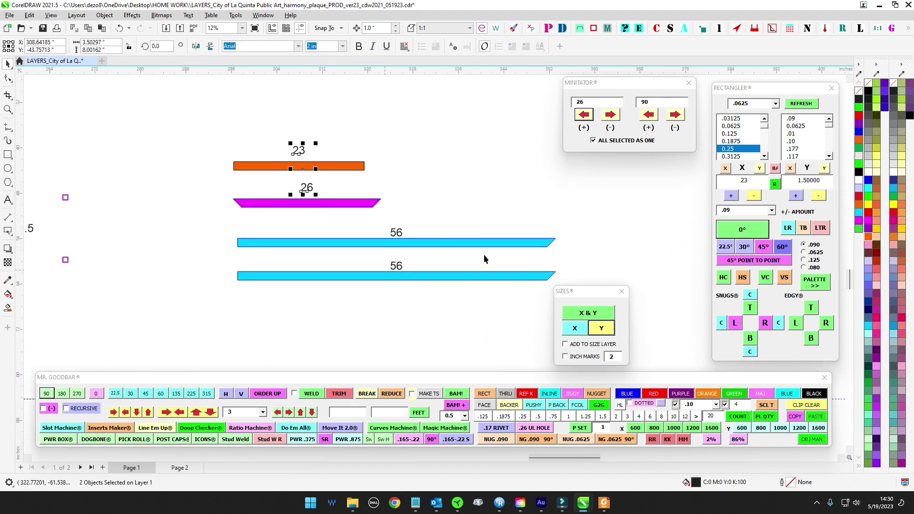
{"action": "left_click_drag", "start_coordinate": [384, 246], "coordinate": [430, 327]}
{"action": "key", "text": "Up"}
{"action": "left_click", "coordinate": [430, 327]}
{"action": "key", "text": "F4"}
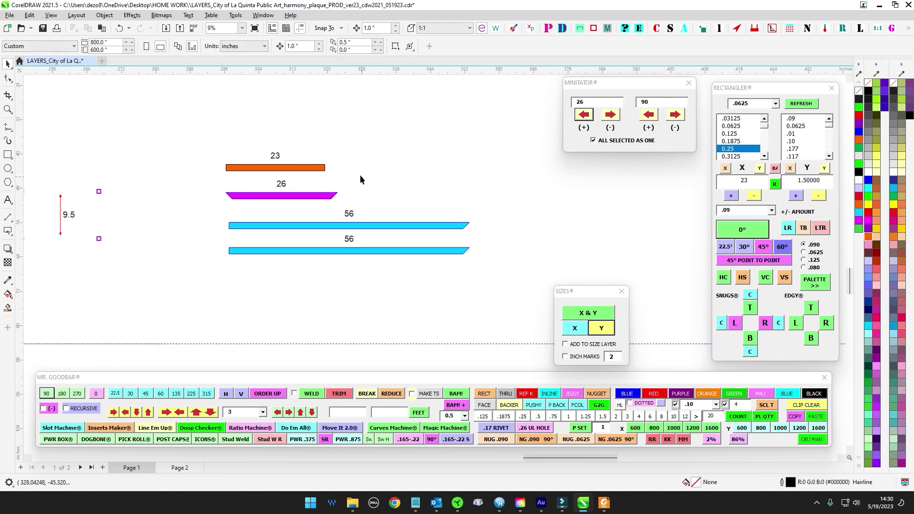
Copy the two short horizontal connector tubes from the side view and place the copies beside the labelled loose tubes.
{"action": "scroll", "coordinate": [473, 201], "scroll_direction": "up", "scroll_amount": 2}
{"action": "scroll", "coordinate": [473, 201], "scroll_direction": "down", "scroll_amount": 3}
{"action": "scroll", "coordinate": [510, 248], "scroll_direction": "down", "scroll_amount": 2}
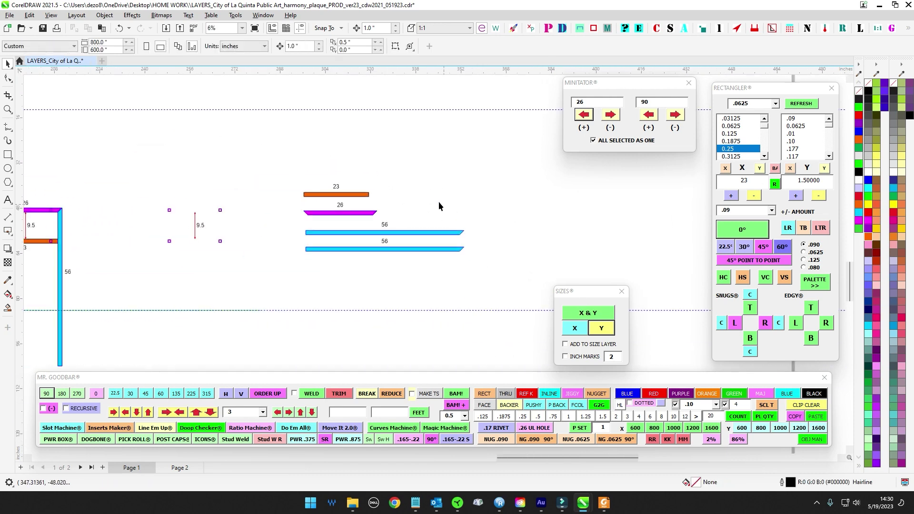
{"action": "left_click_drag", "start_coordinate": [555, 263], "coordinate": [555, 264]}
{"action": "left_click_drag", "start_coordinate": [229, 205], "coordinate": [490, 197]}
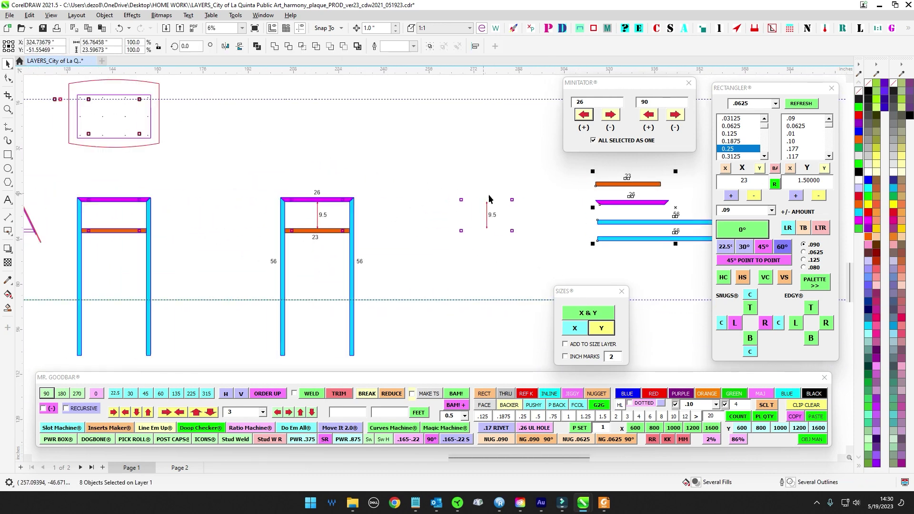
{"action": "scroll", "coordinate": [354, 204], "scroll_direction": "up", "scroll_amount": 1}
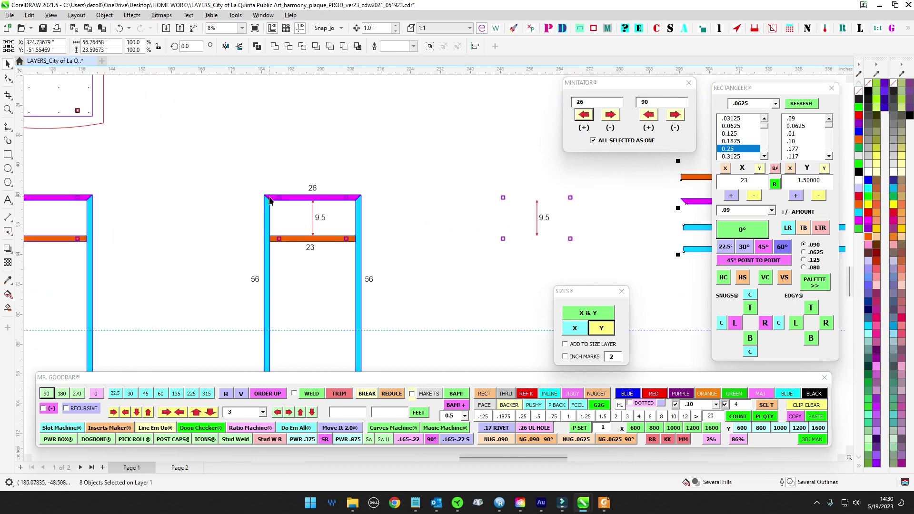
{"action": "scroll", "coordinate": [291, 202], "scroll_direction": "down", "scroll_amount": 2}
{"action": "left_click_drag", "start_coordinate": [86, 210], "coordinate": [259, 222]}
{"action": "scroll", "coordinate": [243, 249], "scroll_direction": "up", "scroll_amount": 5}
{"action": "scroll", "coordinate": [259, 221], "scroll_direction": "down", "scroll_amount": 2}
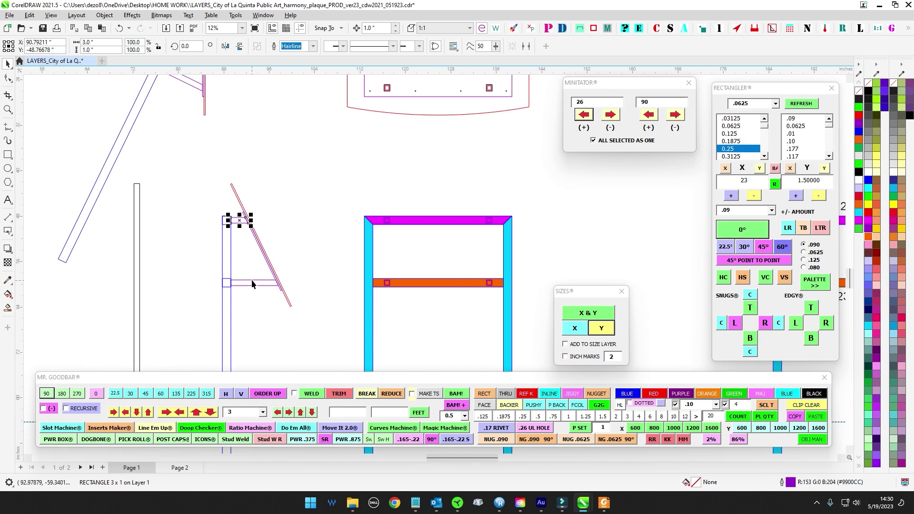
{"action": "left_click", "coordinate": [253, 283], "text": "shift"}
{"action": "scroll", "coordinate": [249, 259], "scroll_direction": "down", "scroll_amount": 4}
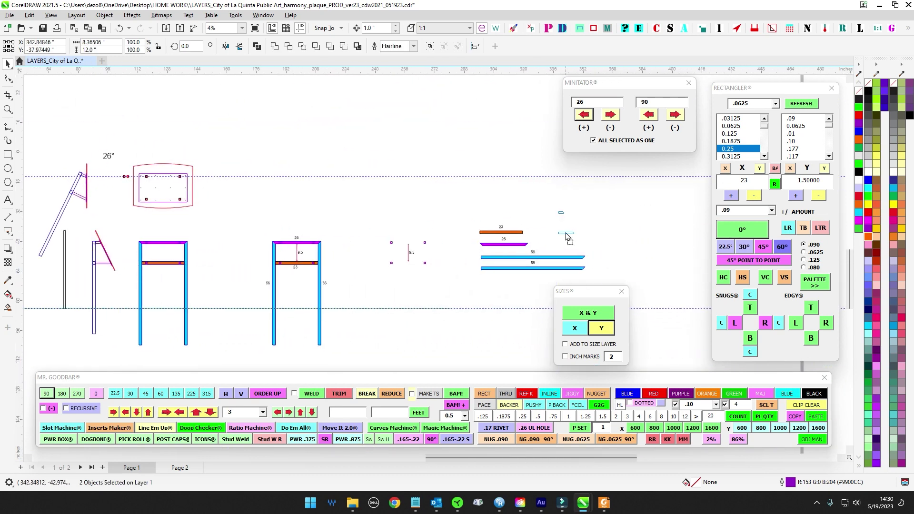
{"action": "scroll", "coordinate": [565, 235], "scroll_direction": "up", "scroll_amount": 5}
{"action": "left_click_drag", "start_coordinate": [383, 203], "coordinate": [375, 207]}
Fill the shorter copied connector tube with yellow (R255 G204 B0) and move it above the 23 in crossbar.
{"action": "left_click_drag", "start_coordinate": [375, 163], "coordinate": [495, 209]}
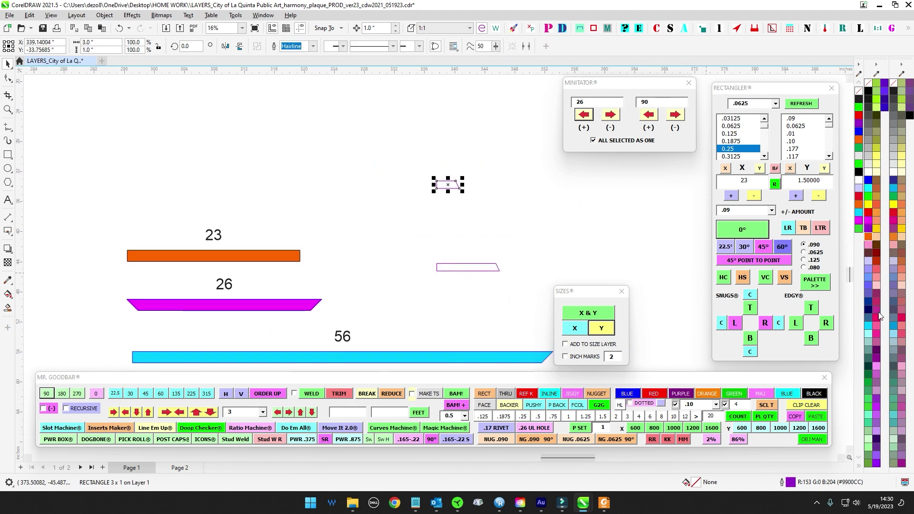
{"action": "left_click", "coordinate": [877, 230]}
{"action": "left_click_drag", "start_coordinate": [453, 185], "coordinate": [157, 167]}
Move the longer copied connector tube between the yellow piece and the 23 in crossbar, and fill it with green (R0 G255 B0).
{"action": "left_click_drag", "start_coordinate": [406, 225], "coordinate": [549, 330]}
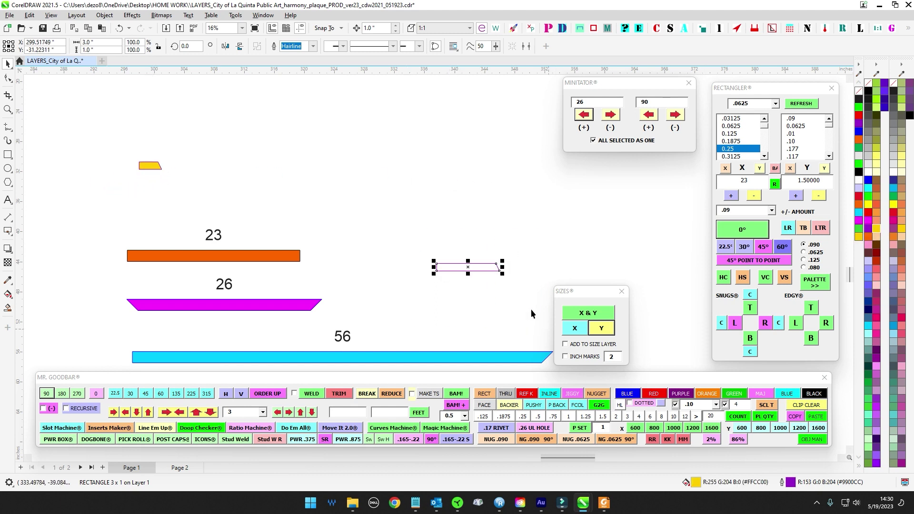
{"action": "left_click_drag", "start_coordinate": [467, 266], "coordinate": [167, 197]}
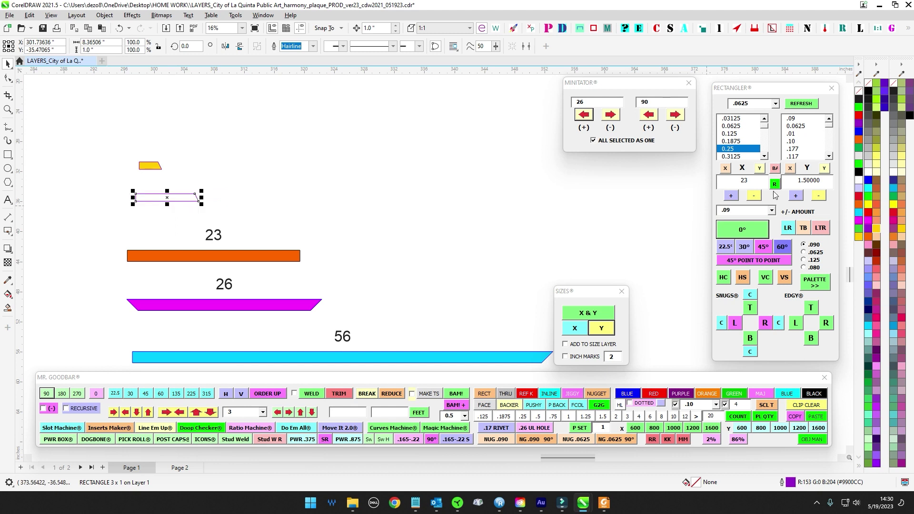
{"action": "left_click", "coordinate": [868, 201]}
Left-align the yellow connector tube with the green one below it, leaving a 1 in gap between them.
{"action": "scroll", "coordinate": [326, 197], "scroll_direction": "up", "scroll_amount": 3}
{"action": "key", "text": "Tab"}
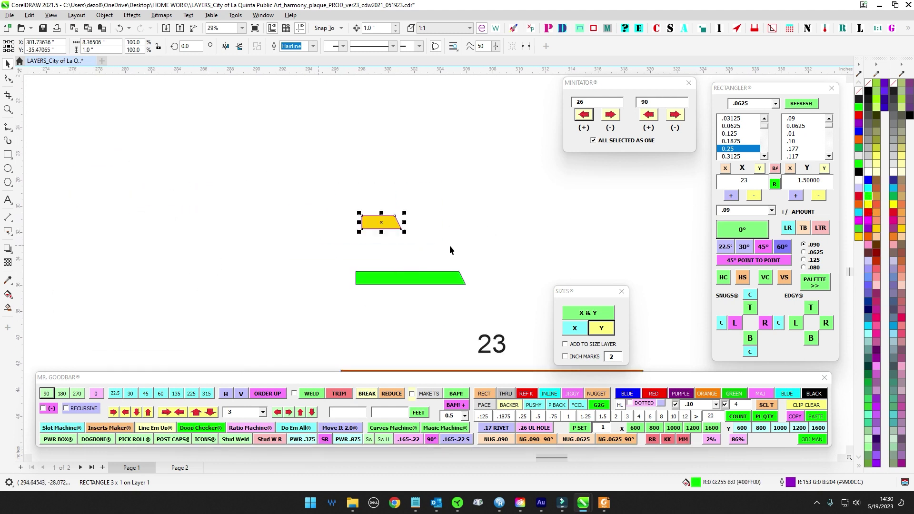
{"action": "left_click_drag", "start_coordinate": [364, 229], "coordinate": [357, 272]}
{"action": "key", "text": "Up"}
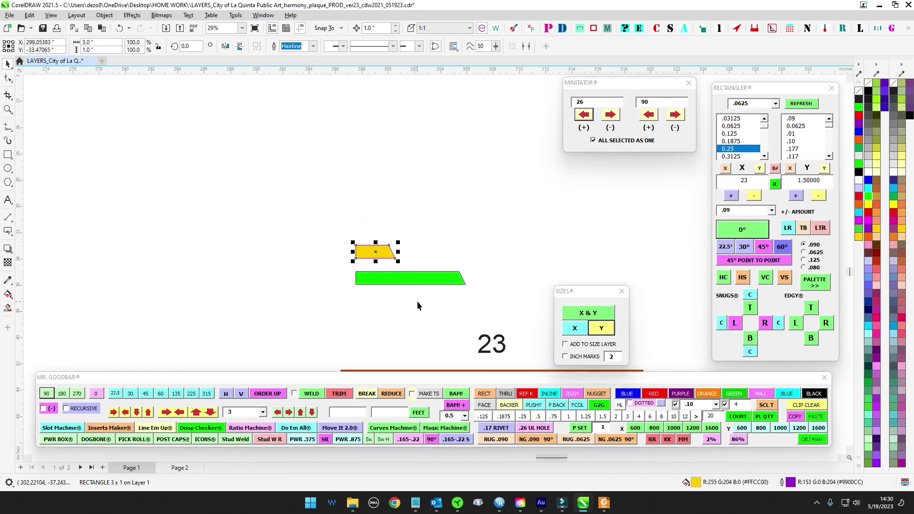
Move the yellow trapezoid up 6 inches, add a width-only size label for it, and place that label beneath the shape.
{"action": "key", "text": "shift+Up"}
{"action": "left_click", "coordinate": [399, 212]}
{"action": "key", "text": "Tab"}
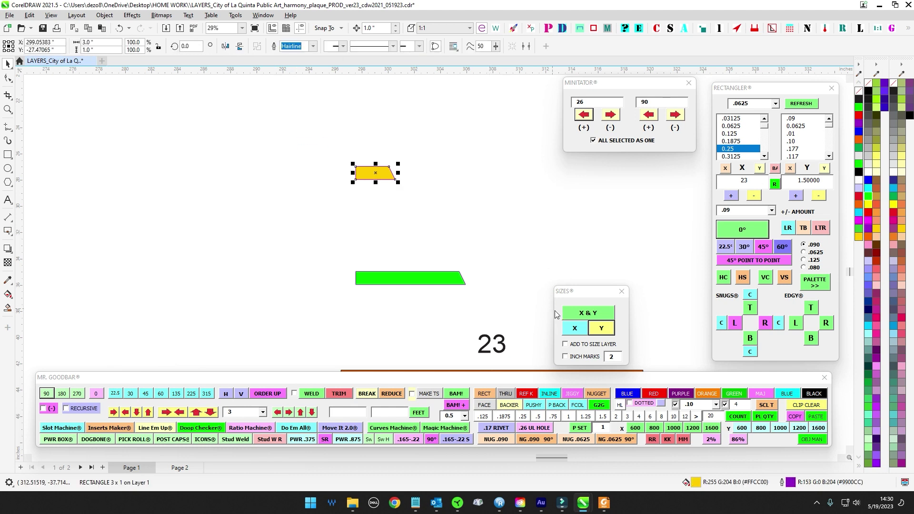
{"action": "left_click", "coordinate": [576, 329]}
{"action": "scroll", "coordinate": [376, 153], "scroll_direction": "up", "scroll_amount": 3}
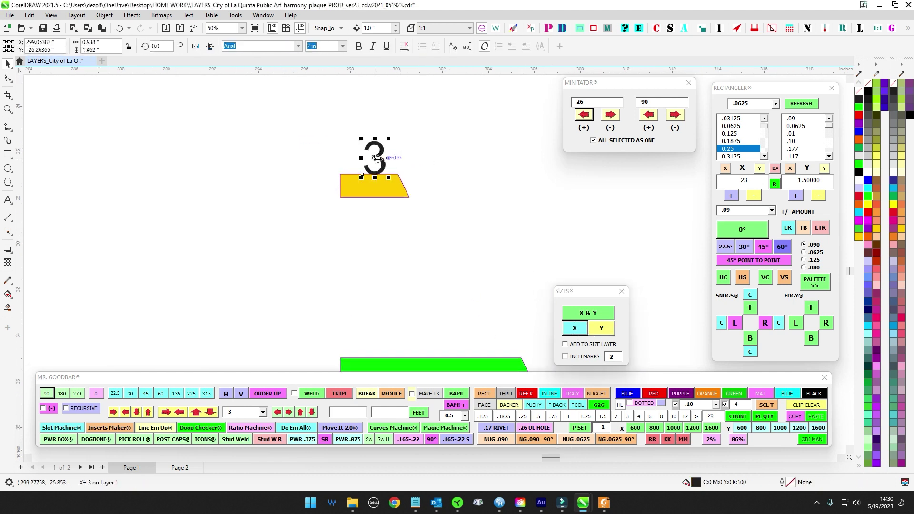
{"action": "left_click_drag", "start_coordinate": [376, 157], "coordinate": [369, 230]}
{"action": "scroll", "coordinate": [437, 245], "scroll_direction": "down", "scroll_amount": 2}
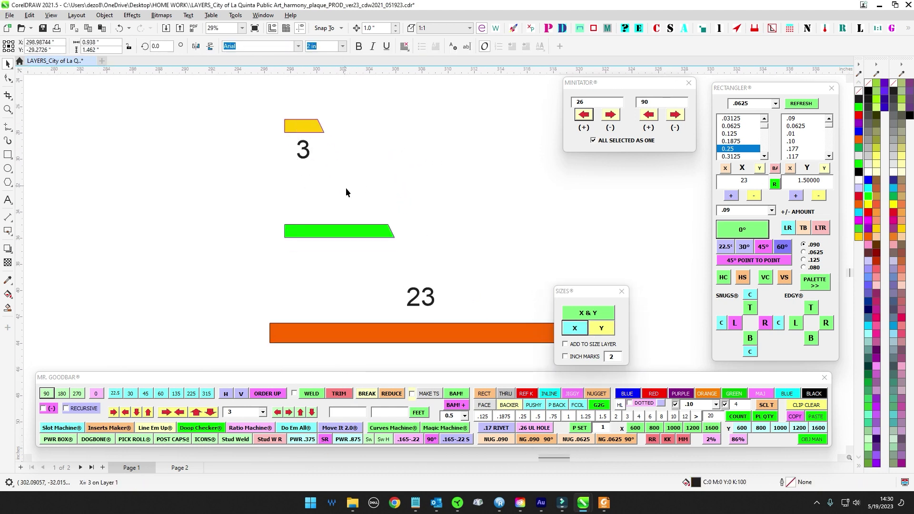
Add a width-only size label for the green trapezoid and place it just beneath the shape.
{"action": "left_click", "coordinate": [348, 228]}
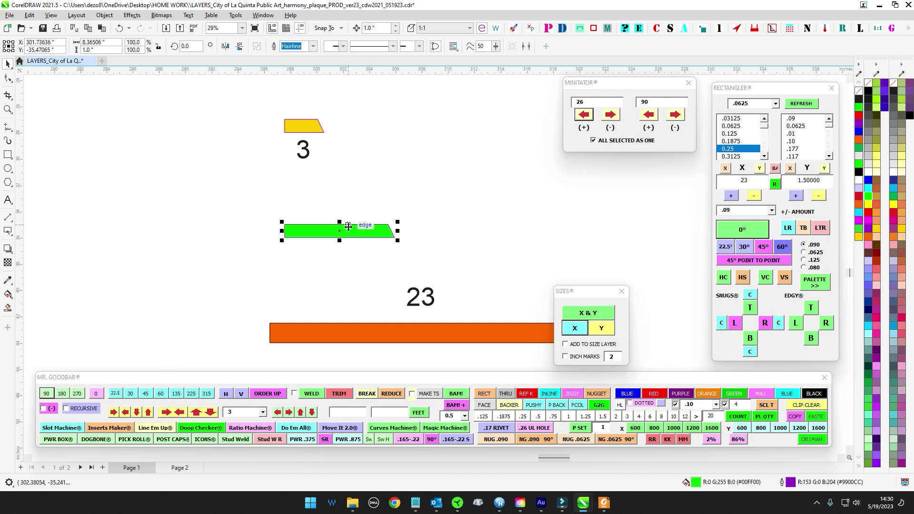
{"action": "left_click", "coordinate": [607, 332]}
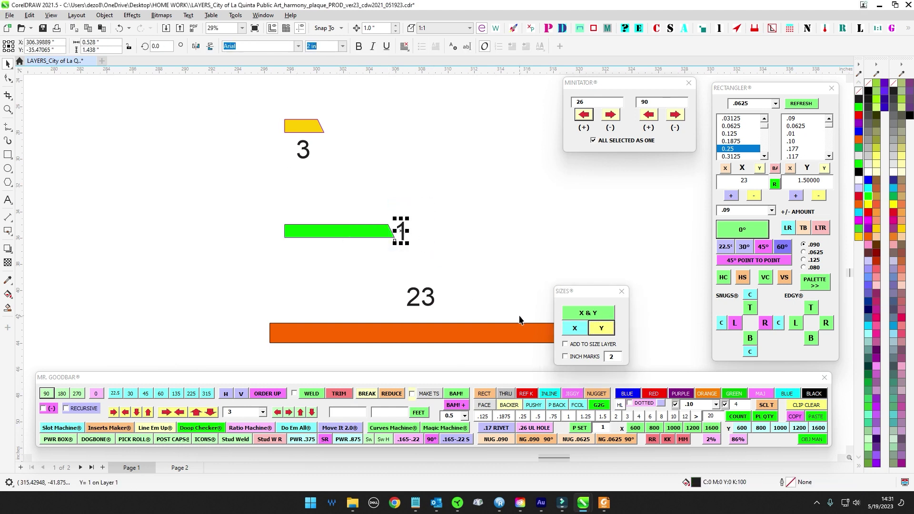
{"action": "left_click", "coordinate": [275, 244]}
{"action": "left_click", "coordinate": [574, 329]}
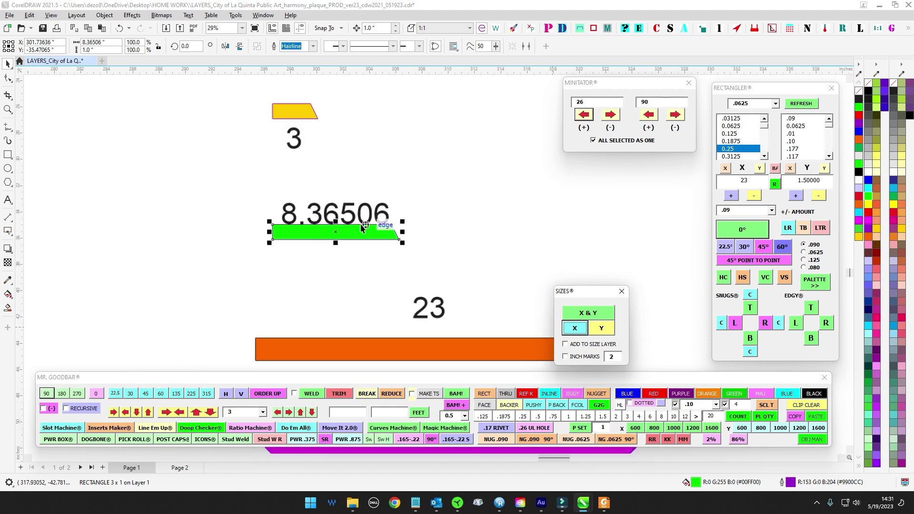
{"action": "scroll", "coordinate": [359, 226], "scroll_direction": "up", "scroll_amount": 2}
{"action": "left_click", "coordinate": [324, 209]}
{"action": "left_click_drag", "start_coordinate": [325, 208], "coordinate": [323, 281]}
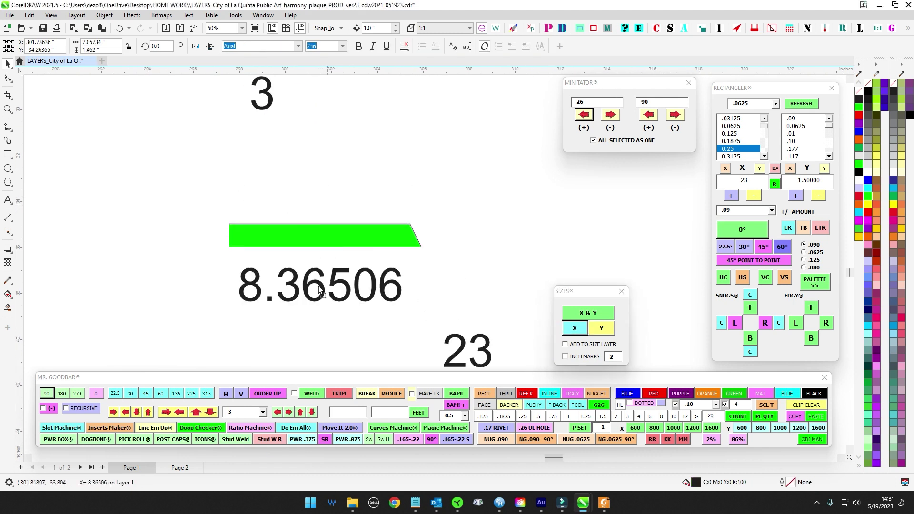
Create the blue stencil text "ON LONG SIDE" and set its size to 1 inch.
{"action": "scroll", "coordinate": [480, 276], "scroll_direction": "down", "scroll_amount": 1}
{"action": "left_click_drag", "start_coordinate": [480, 273], "coordinate": [355, 216]}
{"action": "scroll", "coordinate": [265, 197], "scroll_direction": "up", "scroll_amount": 1}
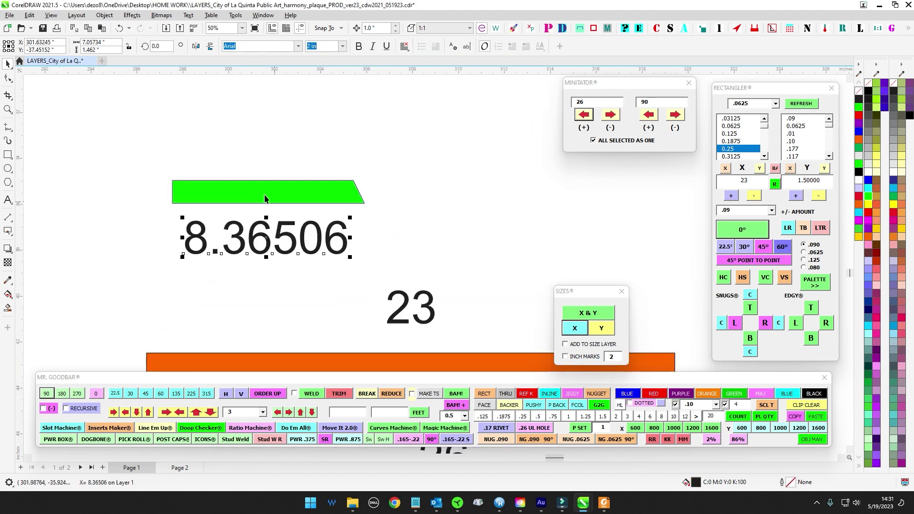
{"action": "scroll", "coordinate": [325, 208], "scroll_direction": "down", "scroll_amount": 1}
{"action": "scroll", "coordinate": [231, 178], "scroll_direction": "up", "scroll_amount": 1}
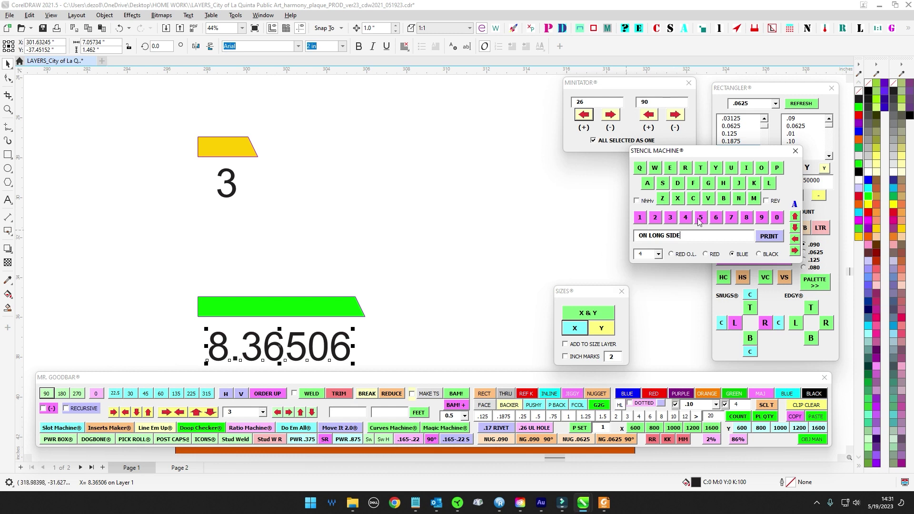
{"action": "left_click", "coordinate": [771, 237]}
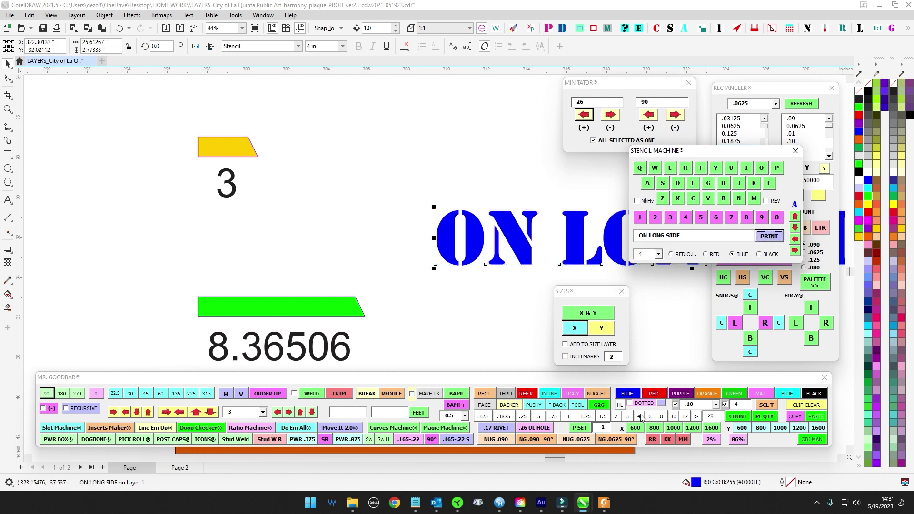
{"action": "left_click", "coordinate": [674, 405]}
{"action": "left_click", "coordinate": [568, 417]}
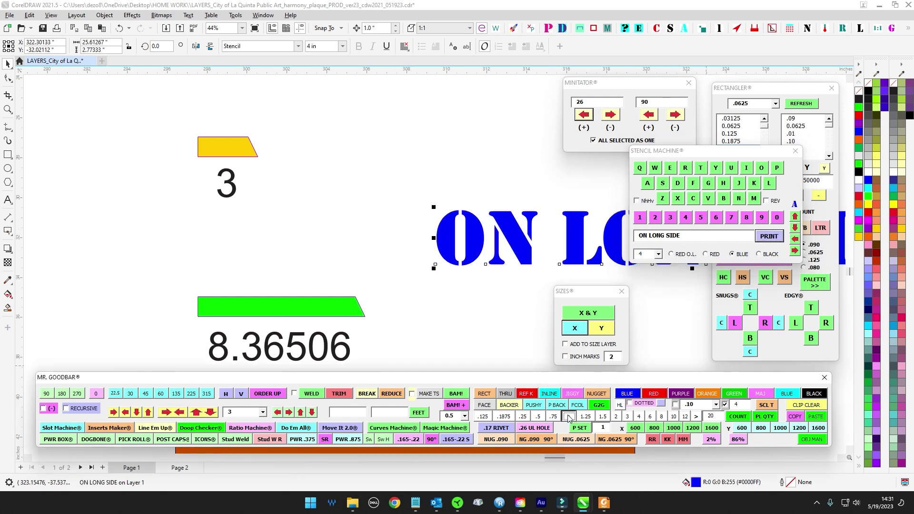
Place the "ON LONG SIDE" text beside the width labels of both the yellow and the green trapezoid.
{"action": "left_click_drag", "start_coordinate": [512, 261], "coordinate": [352, 271]}
{"action": "scroll", "coordinate": [330, 207], "scroll_direction": "down", "scroll_amount": 4}
{"action": "scroll", "coordinate": [249, 134], "scroll_direction": "up", "scroll_amount": 3}
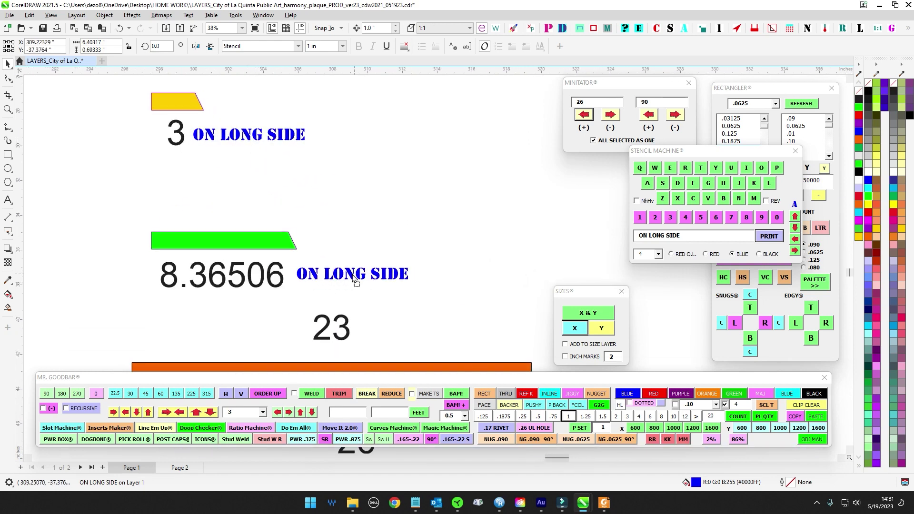
Move the green trapezoid and its labels up 1 inch, and both labelled trapezoids together up a further 12 inches.
{"action": "scroll", "coordinate": [344, 201], "scroll_direction": "down", "scroll_amount": 3}
{"action": "left_click_drag", "start_coordinate": [212, 201], "coordinate": [458, 270]}
{"action": "key", "text": "Up"}
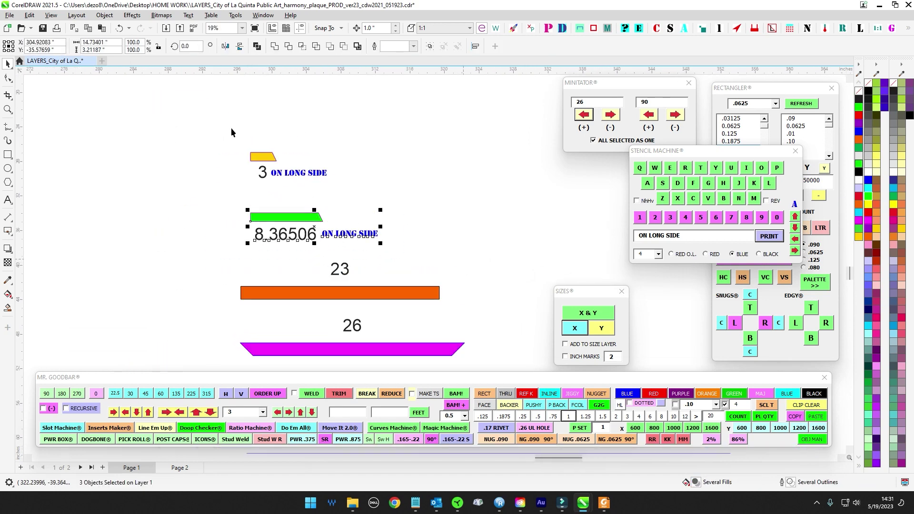
{"action": "left_click_drag", "start_coordinate": [417, 245], "coordinate": [418, 247]}
{"action": "key", "text": "Up"}
{"action": "key", "text": "Up"}
{"action": "key", "text": "Up"}
{"action": "key", "text": "Up"}
{"action": "key", "text": "Up"}
{"action": "key", "text": "Up"}
{"action": "key", "text": "Up"}
{"action": "key", "text": "Up"}
{"action": "key", "text": "Up"}
{"action": "key", "text": "Up"}
{"action": "key", "text": "Up"}
{"action": "left_click_drag", "start_coordinate": [442, 81], "coordinate": [390, 176]}
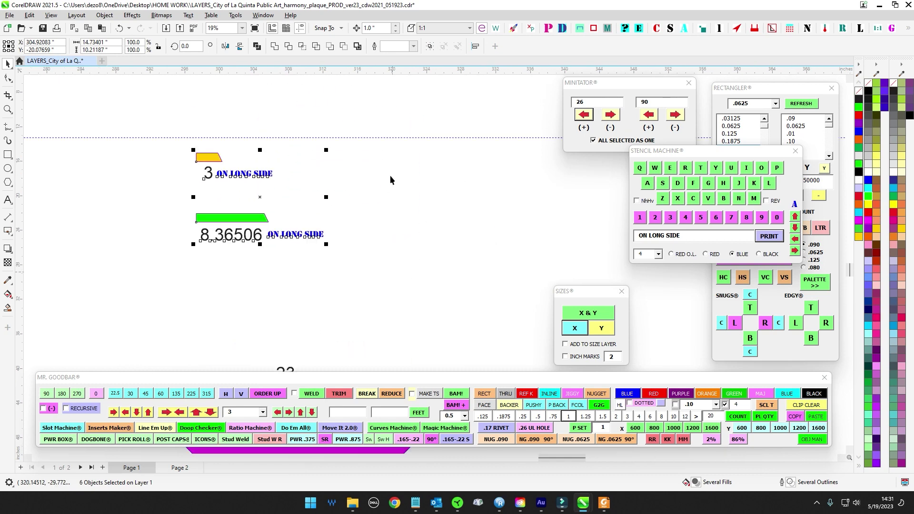
Create the angle label "26°" as text with the Launch Pad.
{"action": "left_click", "coordinate": [295, 156]}
{"action": "scroll", "coordinate": [292, 154], "scroll_direction": "up", "scroll_amount": 3}
{"action": "left_click_drag", "start_coordinate": [292, 155], "coordinate": [330, 215]}
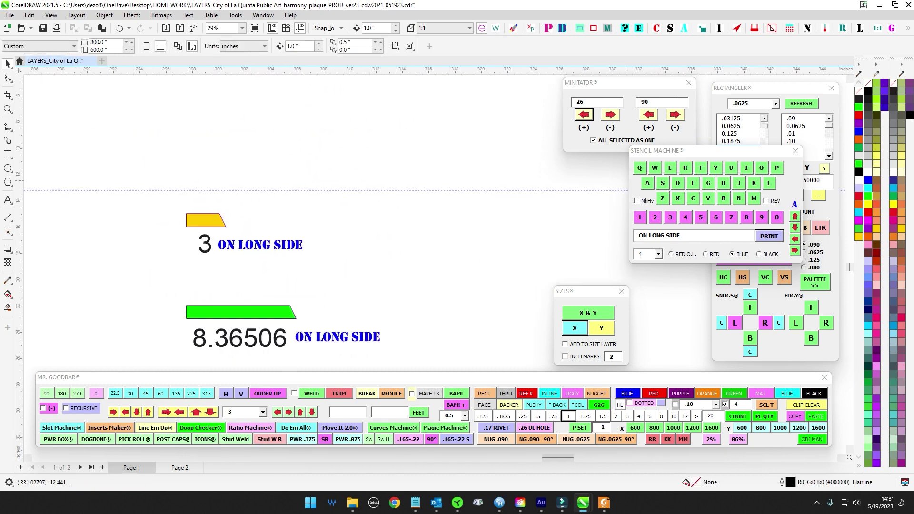
{"action": "key", "text": "ctrl+l"}
{"action": "left_click_drag", "start_coordinate": [697, 105], "coordinate": [602, 46]}
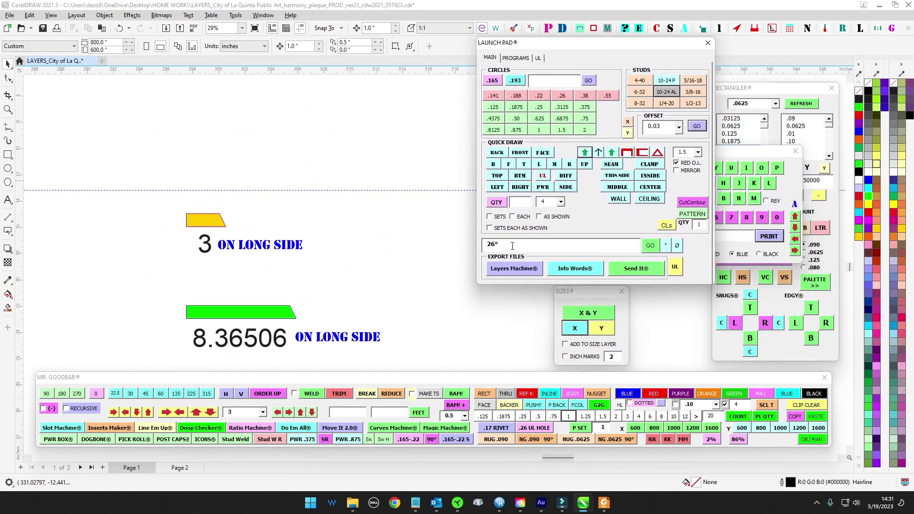
{"action": "left_click", "coordinate": [656, 249]}
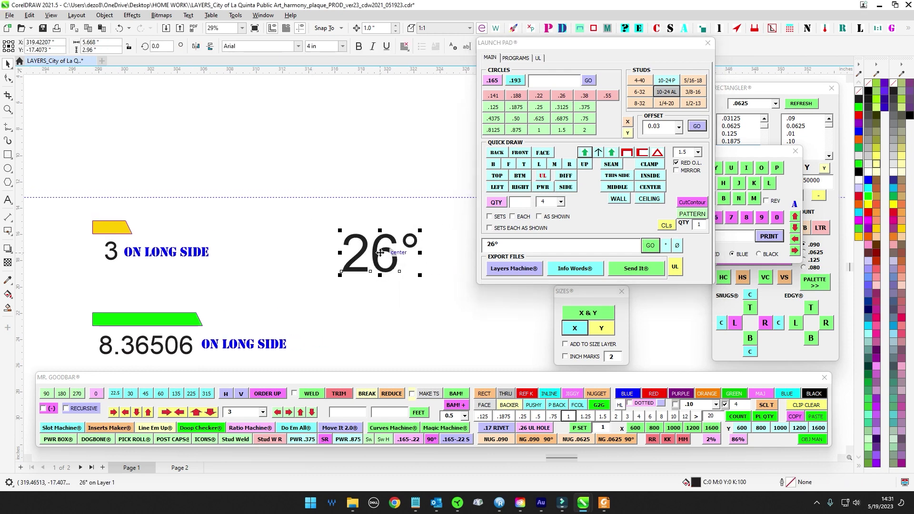
Set the "26°" text to 2 inches and place it above the slanted end of the yellow trapezoid.
{"action": "left_click_drag", "start_coordinate": [380, 252], "coordinate": [186, 178]}
{"action": "left_click", "coordinate": [616, 418]}
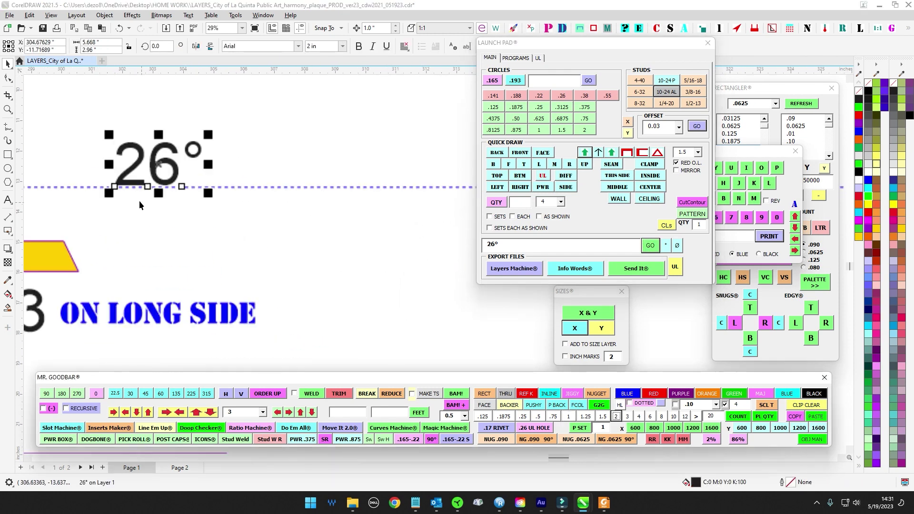
{"action": "left_click_drag", "start_coordinate": [134, 229], "coordinate": [131, 229]}
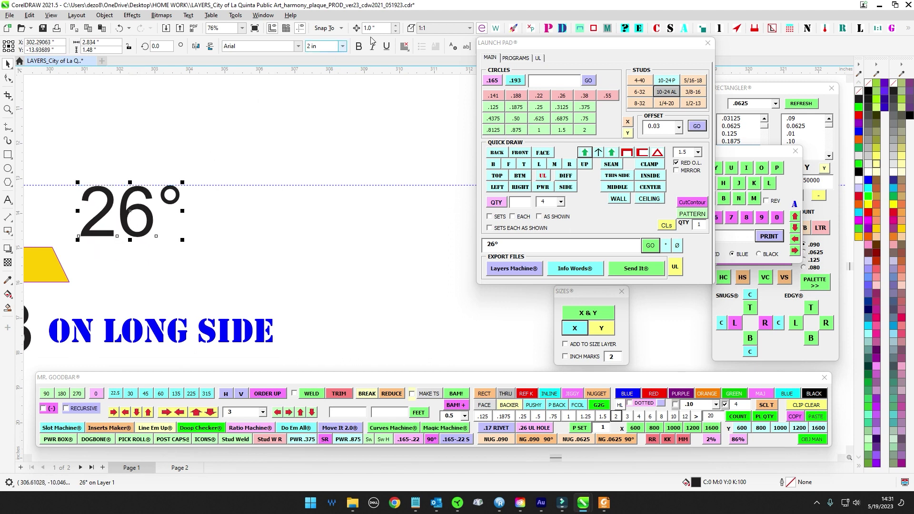
{"action": "left_click", "coordinate": [564, 28]}
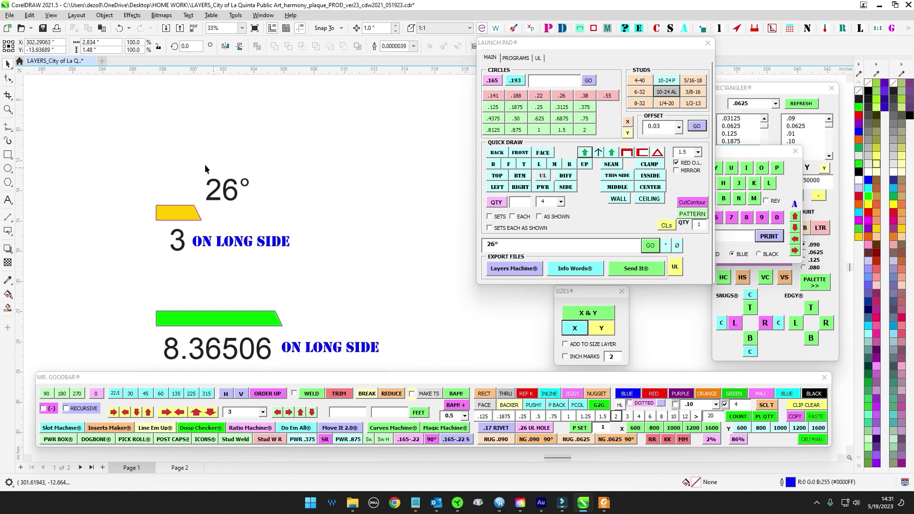
Copy the "26°" label to the slanted end of the green trapezoid.
{"action": "left_click_drag", "start_coordinate": [229, 190], "coordinate": [311, 307]}
{"action": "right_click", "coordinate": [311, 307]}
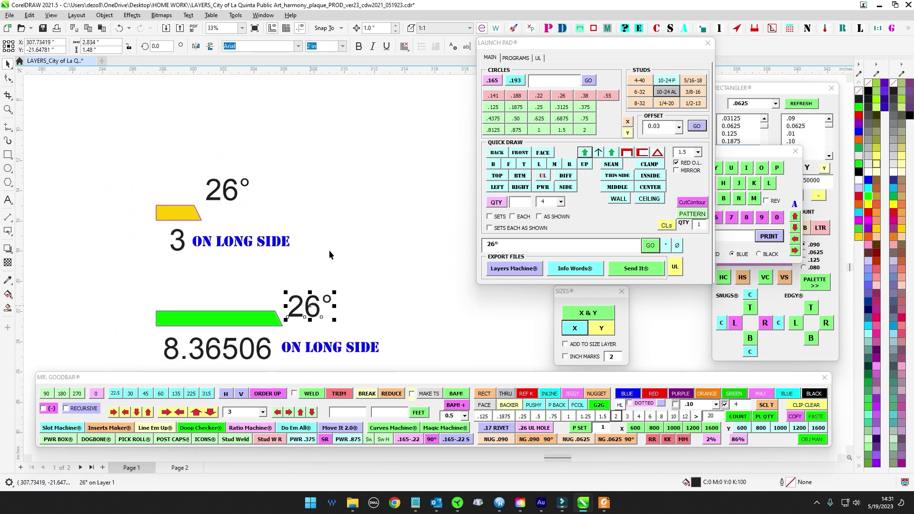
{"action": "left_click", "coordinate": [330, 251]}
{"action": "scroll", "coordinate": [310, 228], "scroll_direction": "down", "scroll_amount": 2}
{"action": "scroll", "coordinate": [259, 191], "scroll_direction": "up", "scroll_amount": 3}
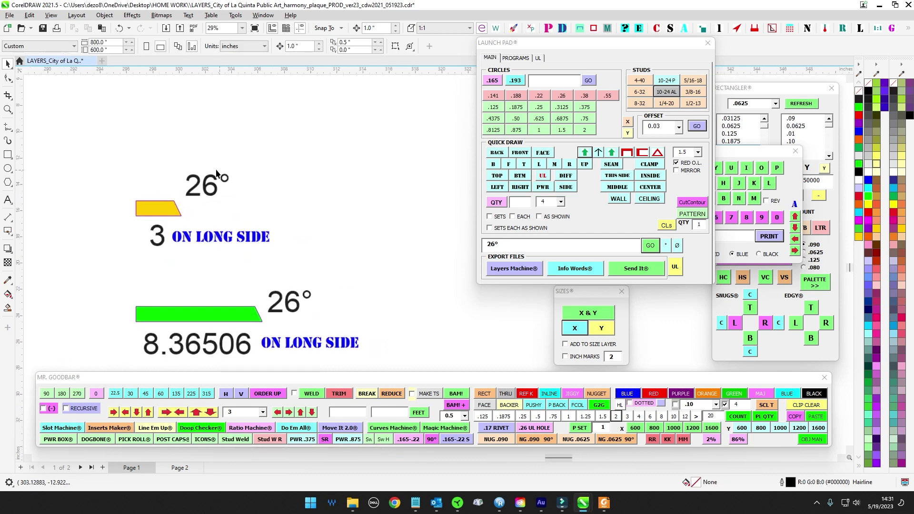
{"action": "scroll", "coordinate": [148, 227], "scroll_direction": "up", "scroll_amount": 1}
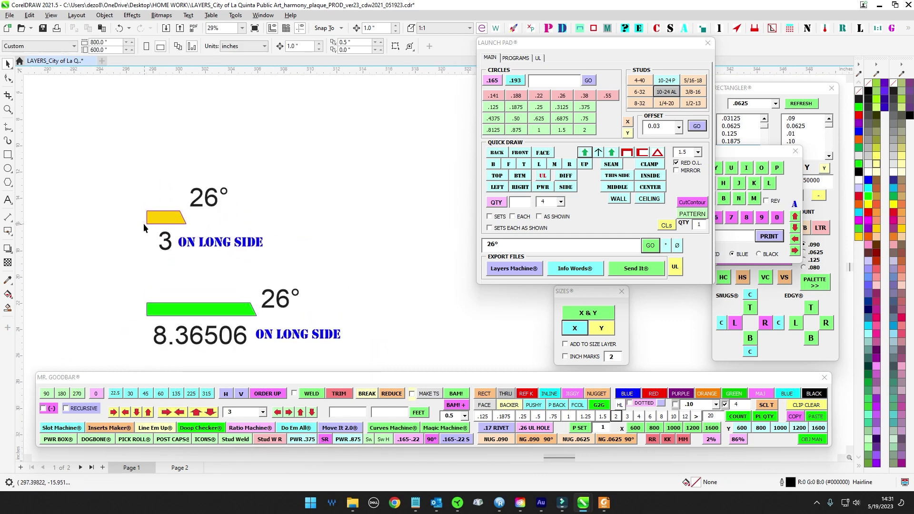
Move the "3 ON LONG SIDE" label down, further below the yellow trapezoid.
{"action": "left_click_drag", "start_coordinate": [263, 267], "coordinate": [308, 268]}
{"action": "key", "text": "Down"}
{"action": "scroll", "coordinate": [210, 235], "scroll_direction": "down", "scroll_amount": 1}
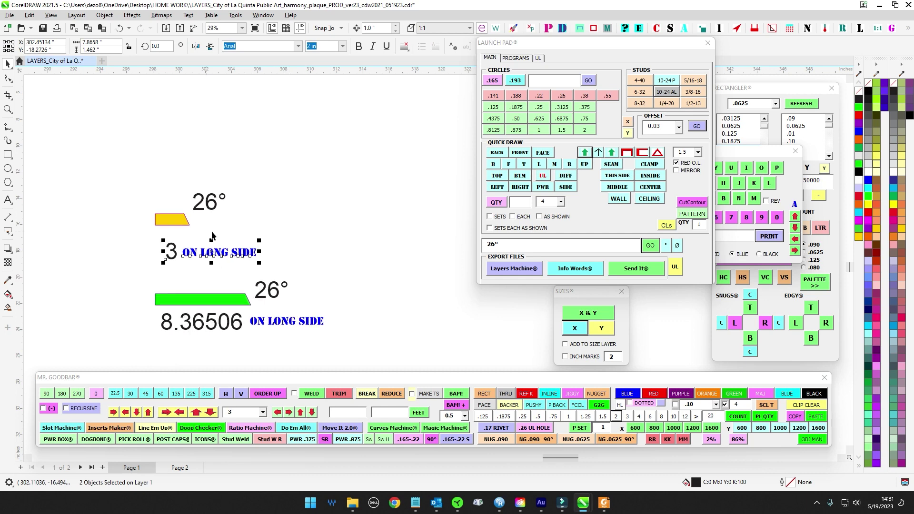
{"action": "scroll", "coordinate": [231, 208], "scroll_direction": "up", "scroll_amount": 2}
{"action": "scroll", "coordinate": [243, 227], "scroll_direction": "down", "scroll_amount": 2}
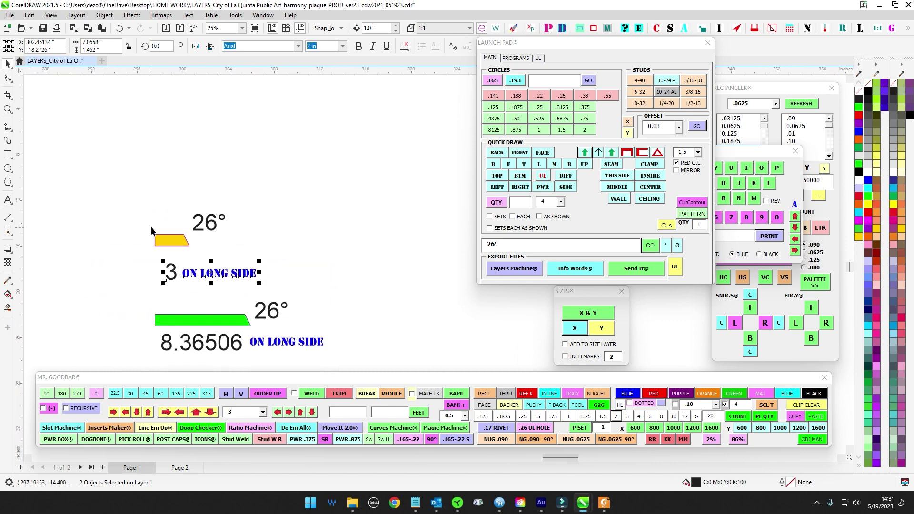
{"action": "scroll", "coordinate": [152, 208], "scroll_direction": "up", "scroll_amount": 2}
Mirror the yellow trapezoid vertically and move its "26°" label down 2 inches beside the slanted end.
{"action": "left_click", "coordinate": [189, 243]}
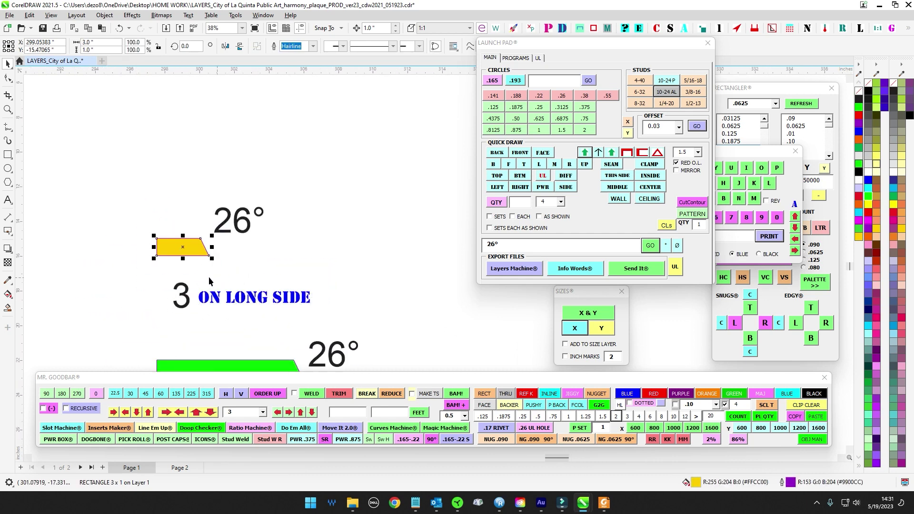
{"action": "left_click", "coordinate": [241, 46]}
{"action": "left_click_drag", "start_coordinate": [194, 182], "coordinate": [294, 254]}
{"action": "key", "text": "Down"}
{"action": "key", "text": "Down"}
{"action": "key", "text": "Down"}
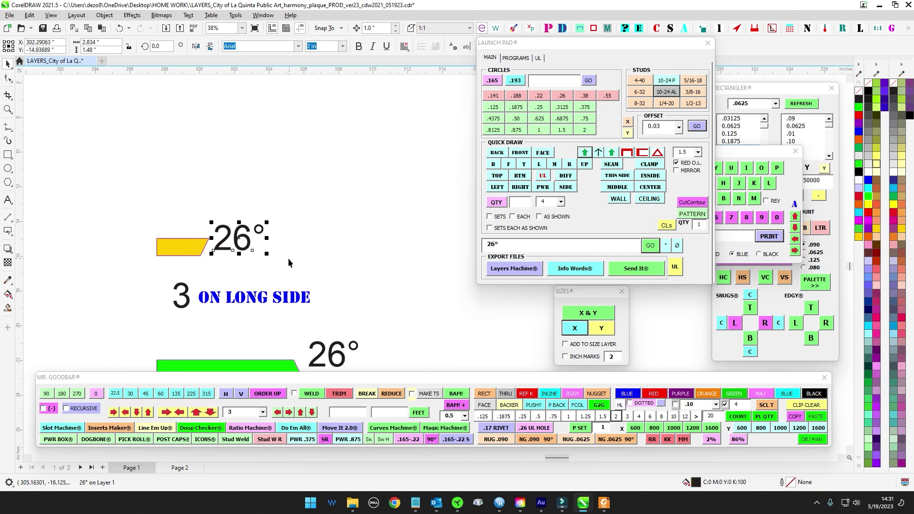
{"action": "key", "text": "Up"}
Move the "3 ON LONG SIDE" label up 5 inches so it sits above the yellow trapezoid's long edge.
{"action": "left_click_drag", "start_coordinate": [142, 282], "coordinate": [399, 329]}
{"action": "key", "text": "Up"}
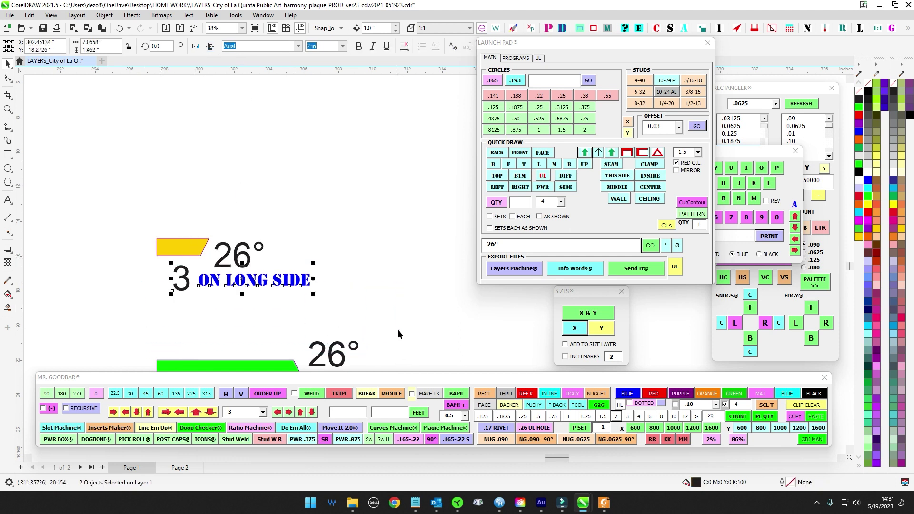
{"action": "key", "text": "Up"}
{"action": "key", "text": "Up"}
{"action": "key", "text": "Up"}
{"action": "key", "text": "Up"}
{"action": "scroll", "coordinate": [265, 255], "scroll_direction": "down", "scroll_amount": 3}
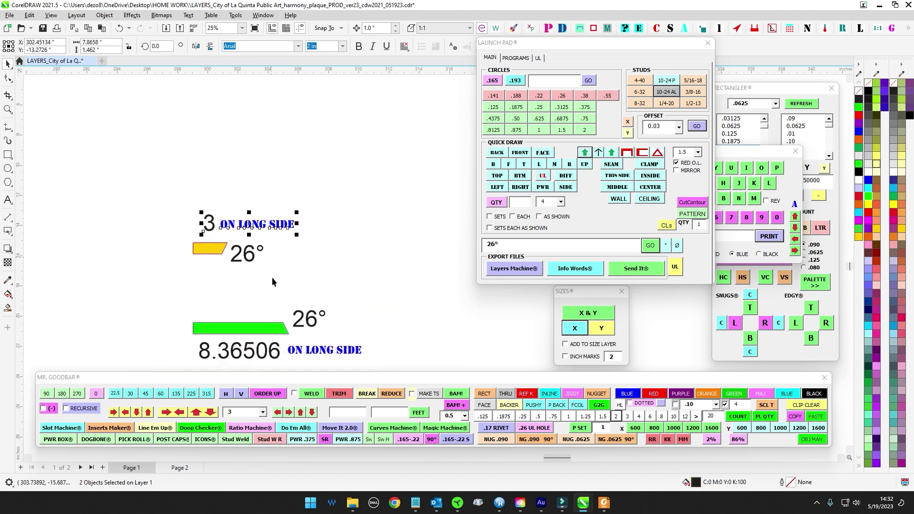
Move the "8.36506 ON LONG SIDE" label up 6 inches so it sits above the green trapezoid.
{"action": "left_click_drag", "start_coordinate": [252, 303], "coordinate": [247, 241]}
{"action": "scroll", "coordinate": [248, 241], "scroll_direction": "up", "scroll_amount": 2}
{"action": "left_click_drag", "start_coordinate": [160, 291], "coordinate": [452, 348]}
{"action": "key", "text": "Up"}
{"action": "key", "text": "Up"}
{"action": "key", "text": "Up"}
{"action": "key", "text": "Up"}
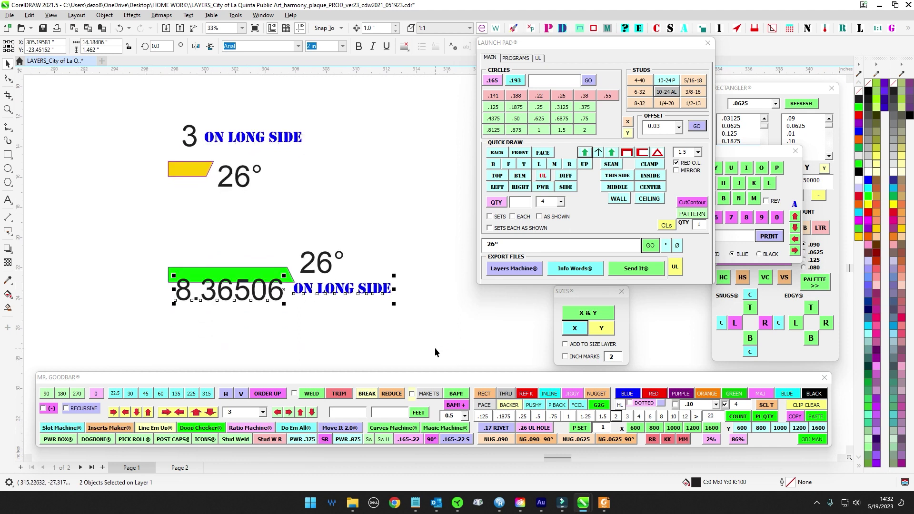
{"action": "key", "text": "Up"}
{"action": "key", "text": "Up"}
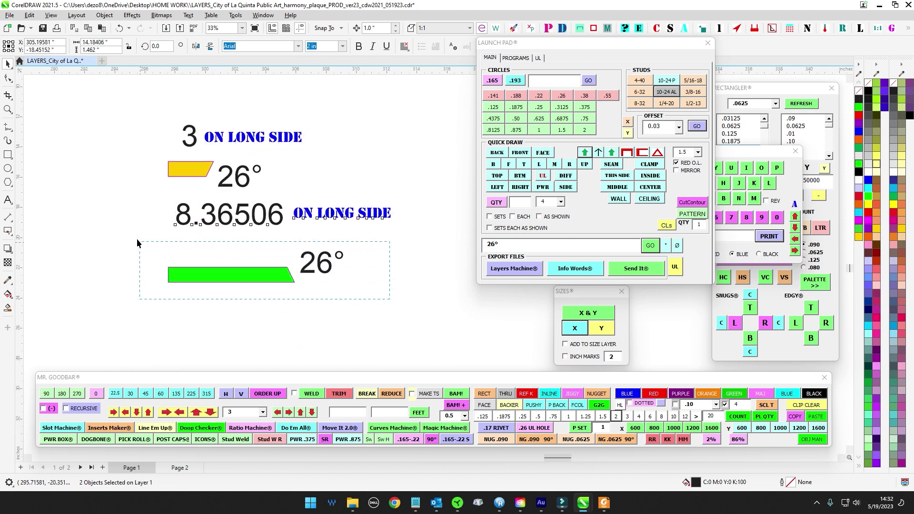
Mirror the green trapezoid and its "26°" label vertically, and mirror the label text back to readable orientation.
{"action": "left_click_drag", "start_coordinate": [137, 243], "coordinate": [138, 242]}
{"action": "left_click", "coordinate": [240, 47]}
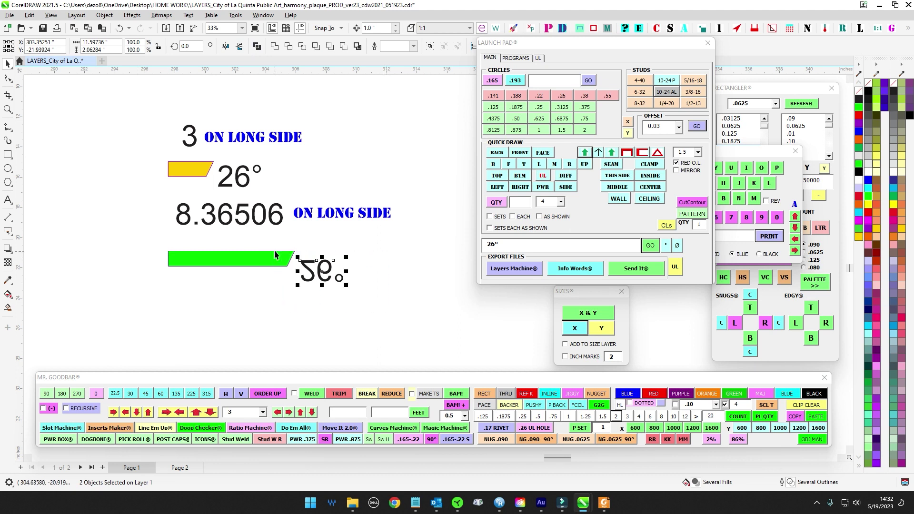
{"action": "left_click", "coordinate": [240, 47]}
{"action": "left_click", "coordinate": [311, 173]}
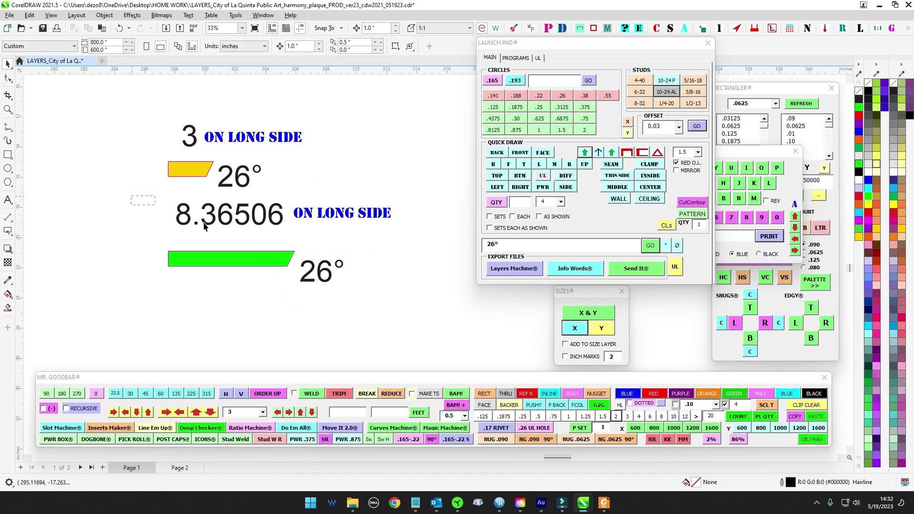
Move the green trapezoid with all its labels down 2 inches, and its length label 1 inch further down.
{"action": "left_click_drag", "start_coordinate": [203, 222], "coordinate": [438, 327]}
{"action": "key", "text": "Down"}
{"action": "key", "text": "Down"}
{"action": "left_click", "coordinate": [436, 327]}
{"action": "left_click_drag", "start_coordinate": [144, 219], "coordinate": [447, 274]}
{"action": "key", "text": "Down"}
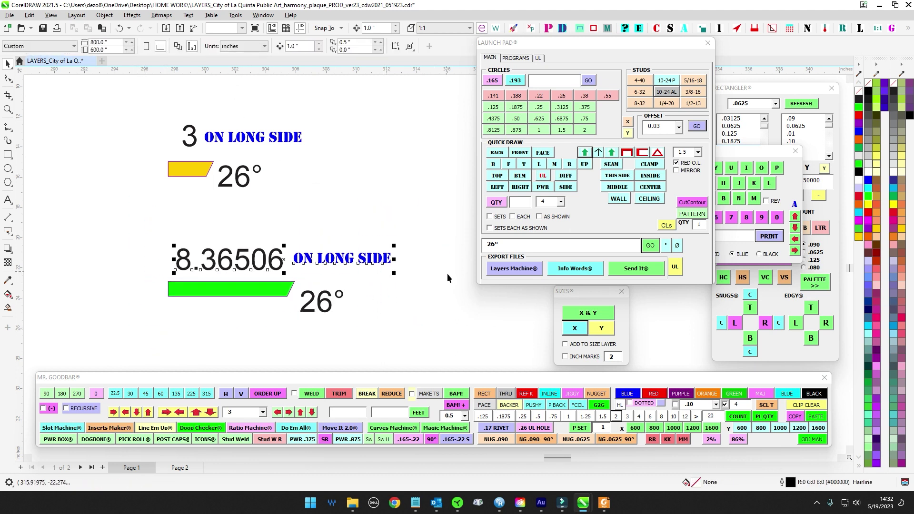
{"action": "left_click_drag", "start_coordinate": [216, 190], "coordinate": [172, 241]}
{"action": "scroll", "coordinate": [172, 241], "scroll_direction": "down", "scroll_amount": 1}
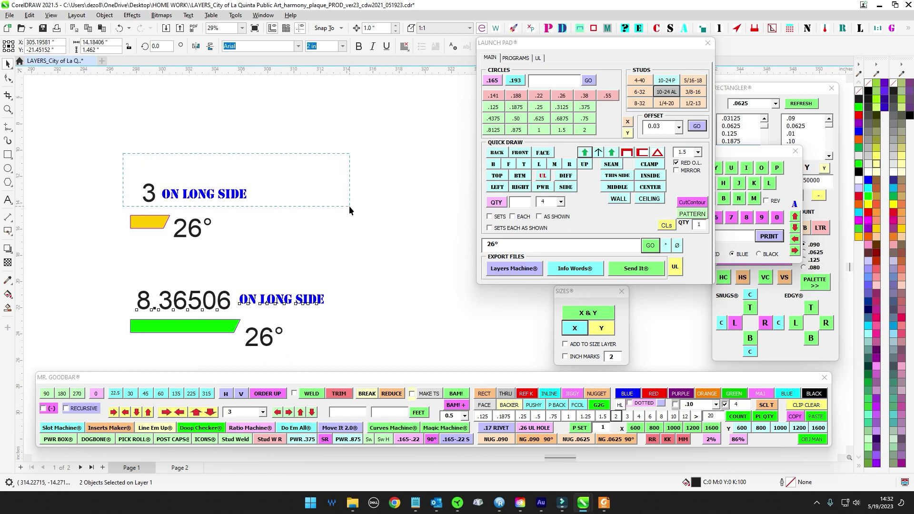
Nudge the "3 ON LONG SIDE" label slightly down, closer to the yellow trapezoid.
{"action": "left_click_drag", "start_coordinate": [350, 206], "coordinate": [352, 204]}
{"action": "key", "text": "ctrl+Down"}
{"action": "key", "text": "ctrl+Down"}
{"action": "key", "text": "ctrl+Down"}
{"action": "left_click", "coordinate": [291, 238]}
{"action": "scroll", "coordinate": [291, 240], "scroll_direction": "down", "scroll_amount": 1}
{"action": "left_click_drag", "start_coordinate": [291, 240], "coordinate": [258, 172]}
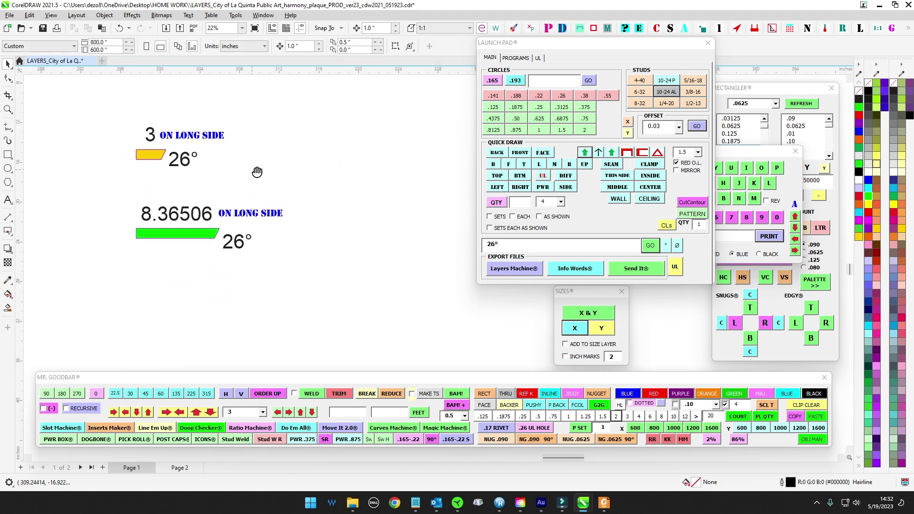
Duplicate the green trapezoid and place the copy 3 inches below the original.
{"action": "scroll", "coordinate": [258, 183], "scroll_direction": "down", "scroll_amount": 2}
{"action": "scroll", "coordinate": [179, 210], "scroll_direction": "up", "scroll_amount": 2}
{"action": "left_click_drag", "start_coordinate": [161, 208], "coordinate": [269, 244]}
{"action": "key", "text": "KP_Add"}
{"action": "key", "text": "Down"}
{"action": "key", "text": "Down"}
{"action": "key", "text": "Down"}
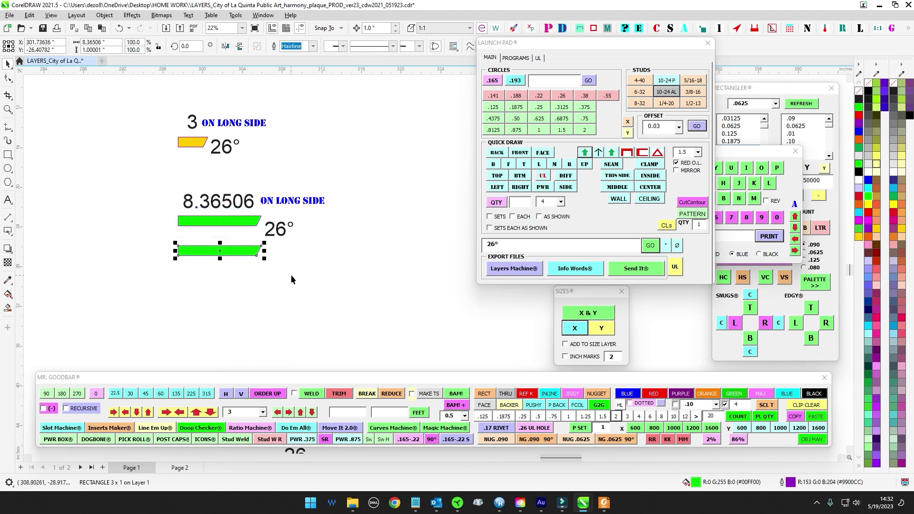
Shift the green piece's "26°" label down to sit midway between the two green trapezoids.
{"action": "left_click", "coordinate": [287, 231]}
{"action": "key", "text": "Down"}
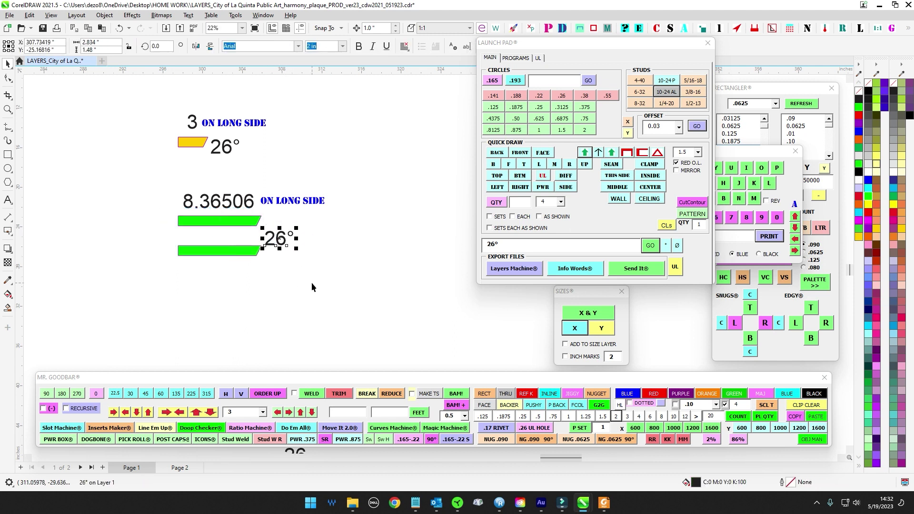
{"action": "key", "text": "ctrl+Up"}
{"action": "key", "text": "ctrl+Up"}
{"action": "left_click", "coordinate": [316, 284]}
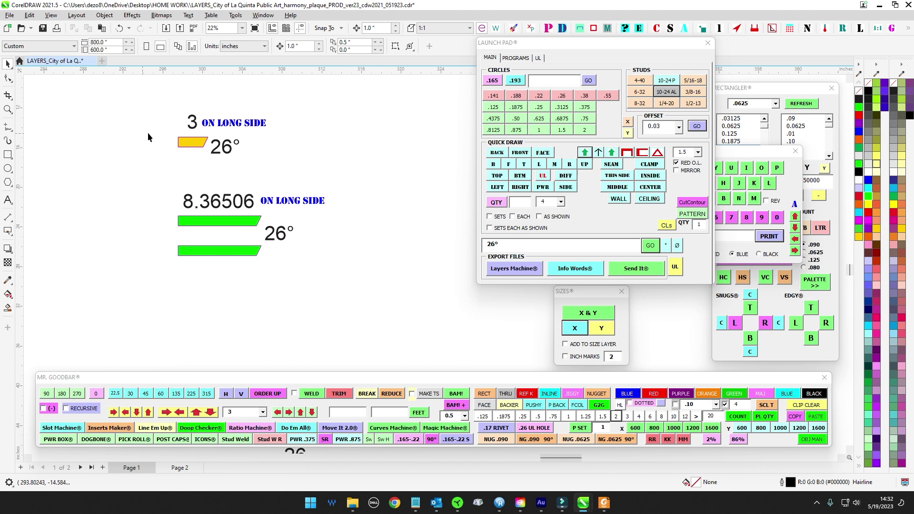
Duplicate the yellow trapezoid 2 inches below the original and move its "26°" label right, between the two pieces.
{"action": "left_click", "coordinate": [192, 144]}
{"action": "scroll", "coordinate": [193, 143], "scroll_direction": "up", "scroll_amount": 2}
{"action": "key", "text": "KP_Add"}
{"action": "key", "text": "Down"}
{"action": "key", "text": "Down"}
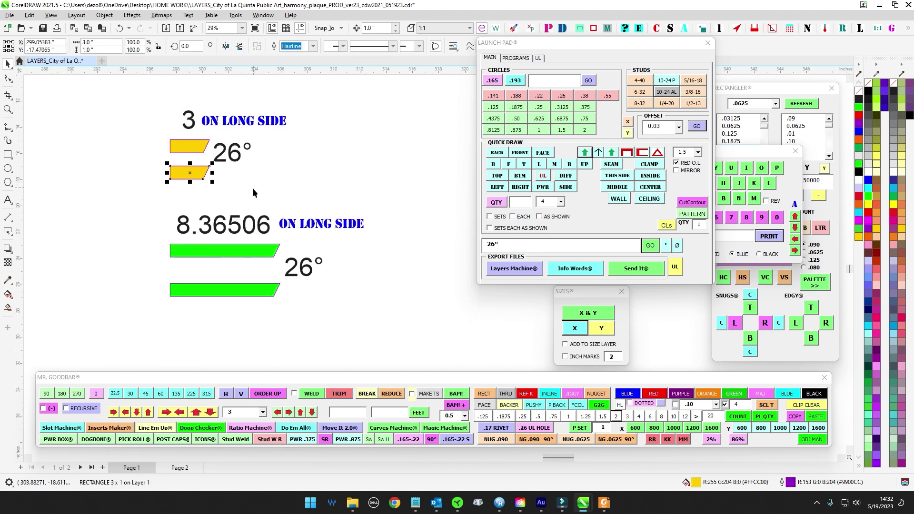
{"action": "mouse_move", "coordinate": [233, 156]}
{"action": "left_mouse_down"}
{"action": "mouse_move", "coordinate": [329, 177]}
{"action": "mouse_move", "coordinate": [266, 174]}
{"action": "mouse_move", "coordinate": [249, 160]}
{"action": "left_mouse_up"}
{"action": "scroll", "coordinate": [233, 238], "scroll_direction": "down", "scroll_amount": 3}
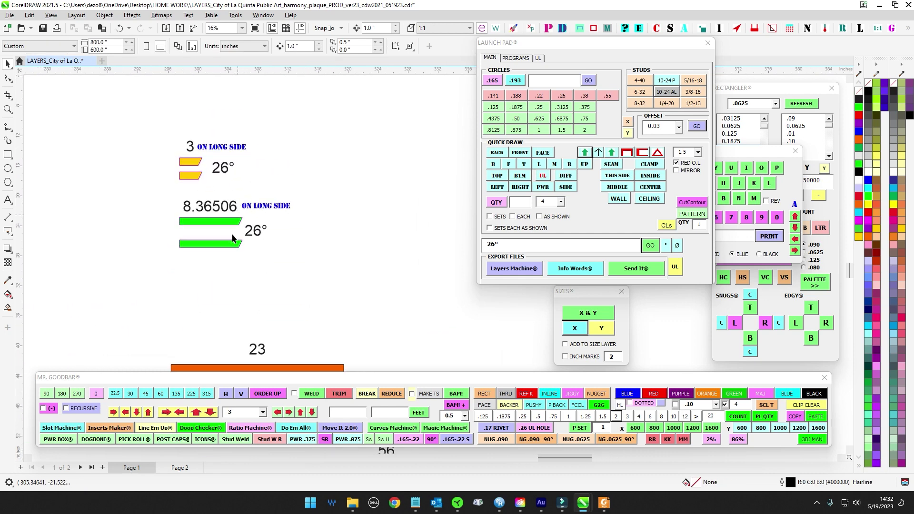
Move the lower green trapezoid up 1 inch, and its "26°" label 1 inch right and slightly up.
{"action": "left_click", "coordinate": [229, 244]}
{"action": "key", "text": "Up"}
{"action": "scroll", "coordinate": [261, 230], "scroll_direction": "up", "scroll_amount": 4}
{"action": "left_click", "coordinate": [254, 232]}
{"action": "key", "text": "Right"}
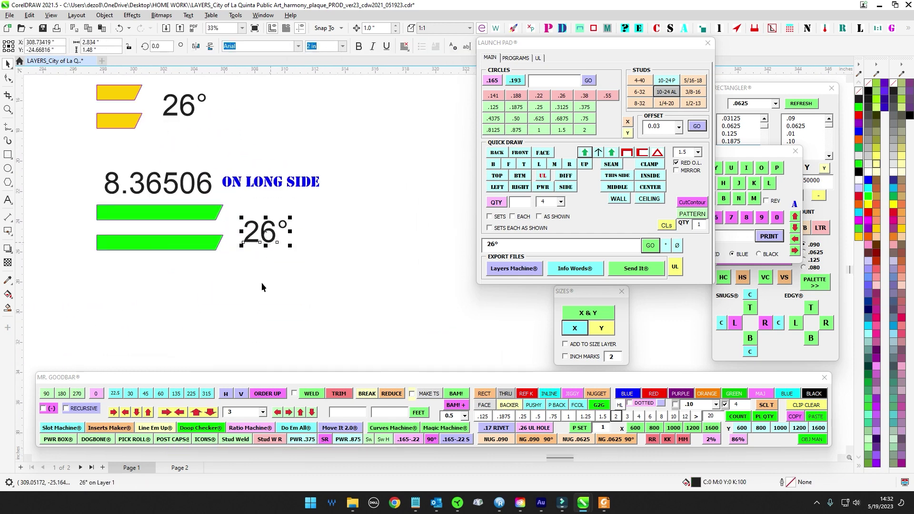
{"action": "key", "text": "ctrl+Up"}
{"action": "key", "text": "ctrl+Up"}
{"action": "key", "text": "ctrl+Up"}
{"action": "left_click", "coordinate": [258, 260]}
{"action": "scroll", "coordinate": [257, 260], "scroll_direction": "down", "scroll_amount": 1}
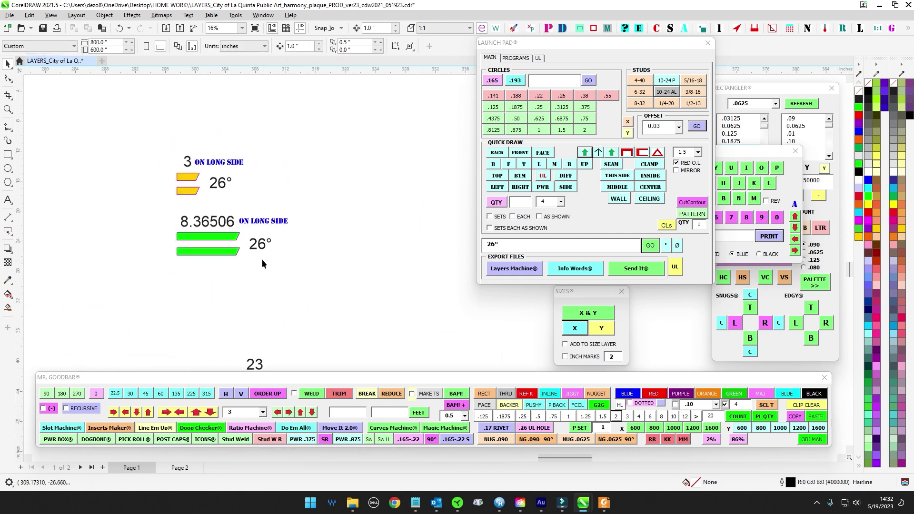
Delete the stray vertical dimension beside the row of cut pieces.
{"action": "scroll", "coordinate": [262, 259], "scroll_direction": "down", "scroll_amount": 4}
{"action": "left_click_drag", "start_coordinate": [208, 107], "coordinate": [451, 286]}
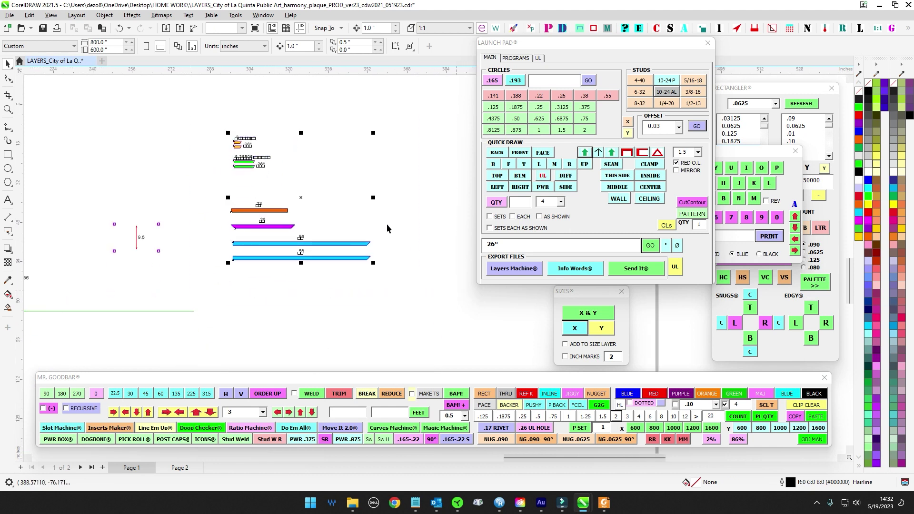
{"action": "scroll", "coordinate": [387, 224], "scroll_direction": "up", "scroll_amount": 1}
{"action": "left_click", "coordinate": [351, 238]}
{"action": "mouse_move", "coordinate": [186, 233]}
{"action": "left_mouse_down"}
{"action": "mouse_move", "coordinate": [235, 259]}
{"action": "mouse_move", "coordinate": [291, 266]}
{"action": "left_mouse_up"}
{"action": "scroll", "coordinate": [268, 256], "scroll_direction": "down", "scroll_amount": 1}
{"action": "mouse_move", "coordinate": [86, 239]}
{"action": "left_mouse_down"}
{"action": "mouse_move", "coordinate": [146, 203]}
{"action": "mouse_move", "coordinate": [260, 282]}
{"action": "left_mouse_up"}
{"action": "key", "text": "Delete"}
Examine the frame elevations, side views and plaque mounting layout against the cut pieces.
{"action": "left_click_drag", "start_coordinate": [171, 251], "coordinate": [250, 214]}
{"action": "scroll", "coordinate": [235, 213], "scroll_direction": "down", "scroll_amount": 1}
{"action": "left_click_drag", "start_coordinate": [56, 218], "coordinate": [132, 223]}
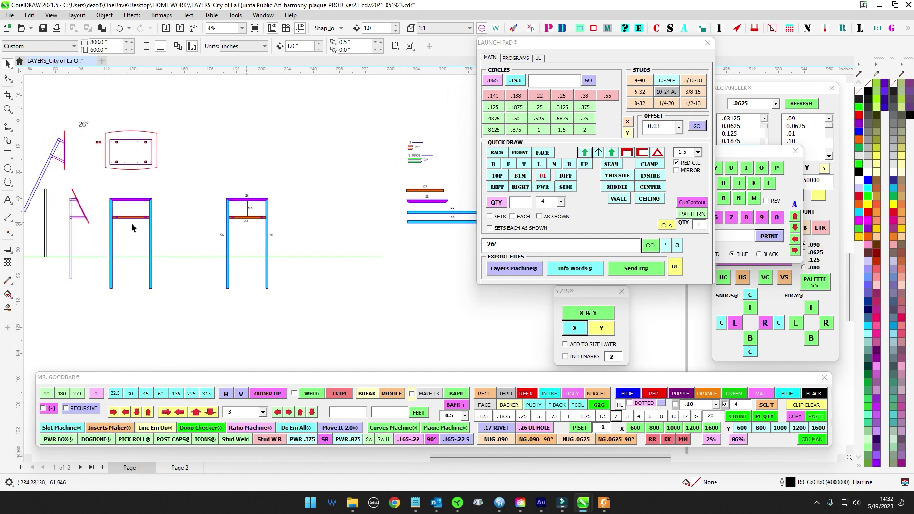
{"action": "left_click_drag", "start_coordinate": [218, 171], "coordinate": [330, 337]}
{"action": "scroll", "coordinate": [124, 233], "scroll_direction": "up", "scroll_amount": 1}
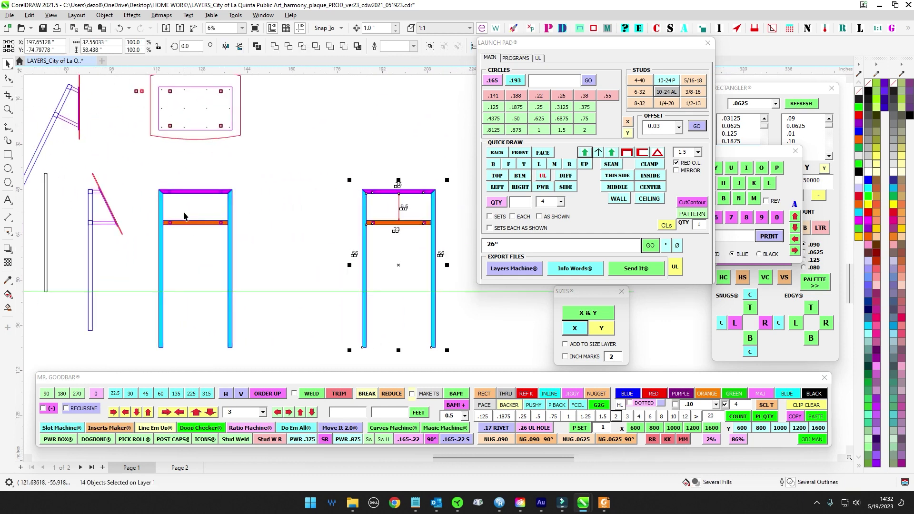
{"action": "scroll", "coordinate": [184, 215], "scroll_direction": "up", "scroll_amount": 1}
{"action": "scroll", "coordinate": [121, 242], "scroll_direction": "down", "scroll_amount": 1}
{"action": "left_click_drag", "start_coordinate": [123, 242], "coordinate": [178, 270]}
{"action": "scroll", "coordinate": [246, 197], "scroll_direction": "up", "scroll_amount": 1}
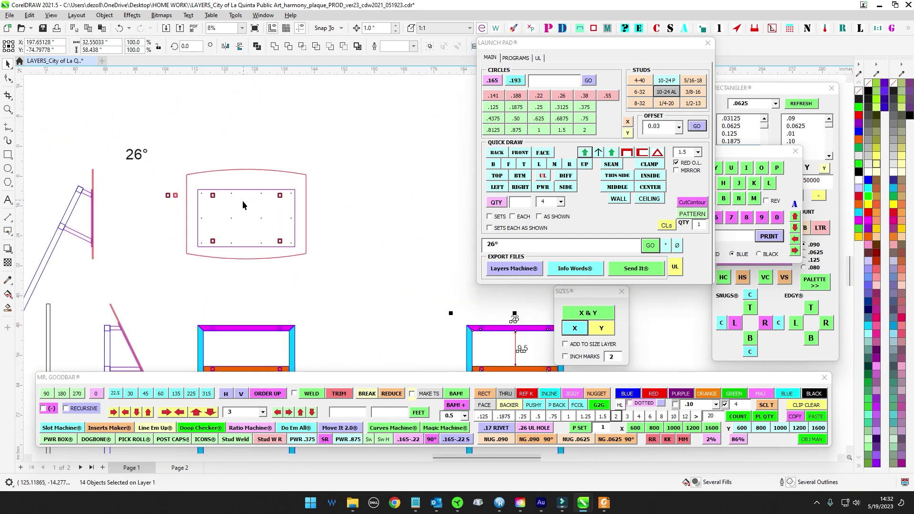
{"action": "scroll", "coordinate": [243, 205], "scroll_direction": "up", "scroll_amount": 3}
{"action": "scroll", "coordinate": [157, 181], "scroll_direction": "down", "scroll_amount": 2}
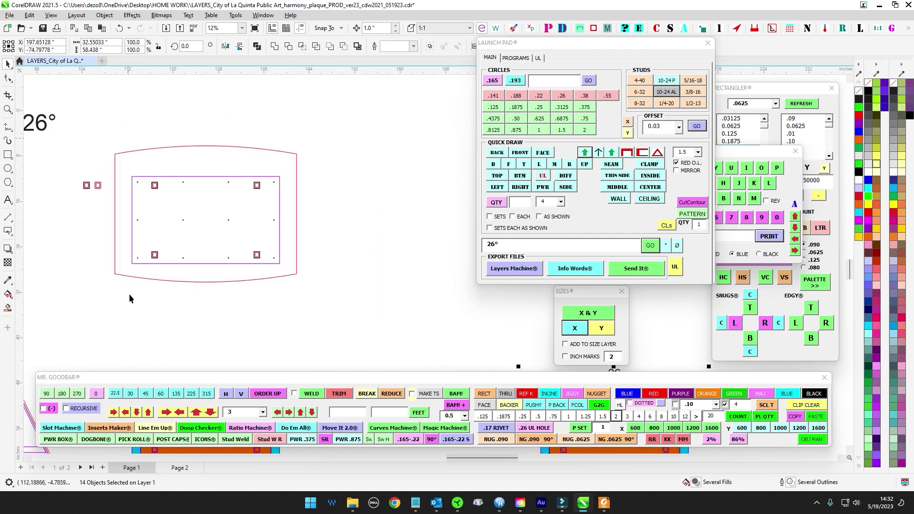
{"action": "scroll", "coordinate": [251, 191], "scroll_direction": "down", "scroll_amount": 2}
{"action": "left_click_drag", "start_coordinate": [251, 191], "coordinate": [217, 206]}
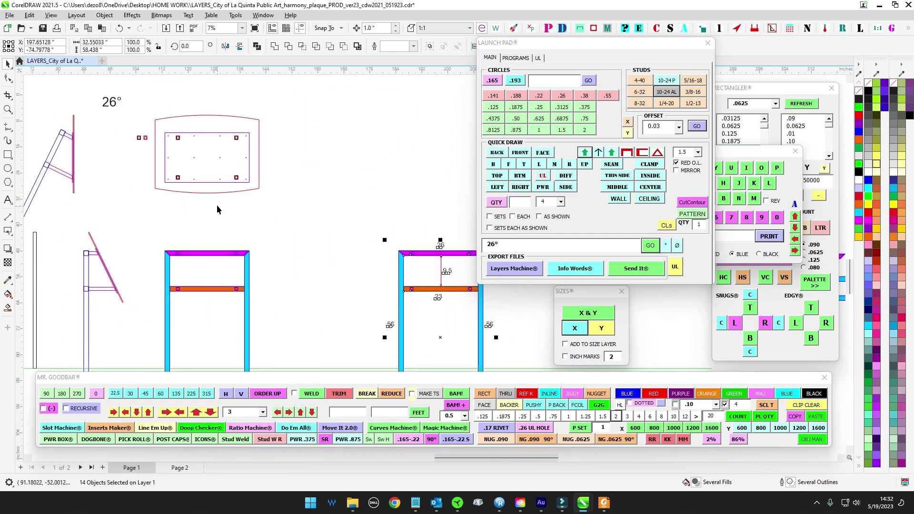
Apply the FACE preset to the plaque's curved outer outline.
{"action": "left_click", "coordinate": [213, 193]}
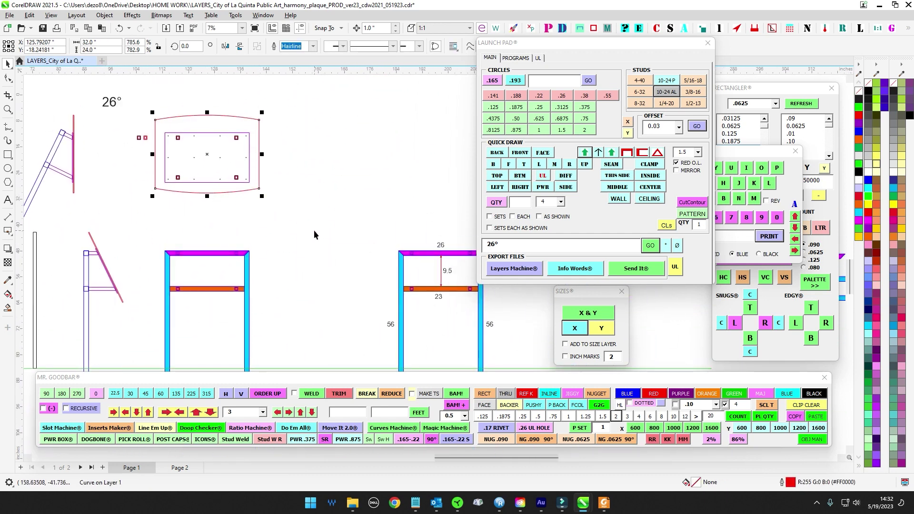
{"action": "left_click", "coordinate": [484, 405]}
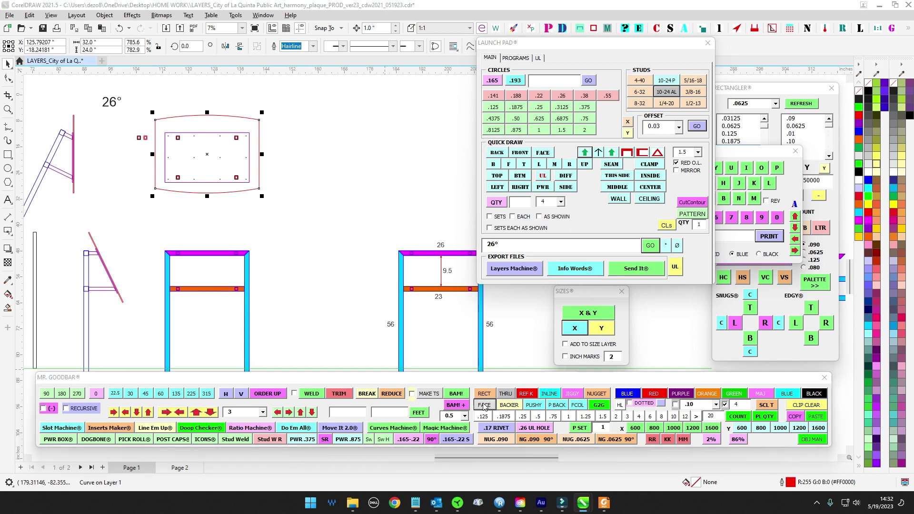
{"action": "left_click", "coordinate": [442, 286]}
{"action": "left_click", "coordinate": [338, 188]}
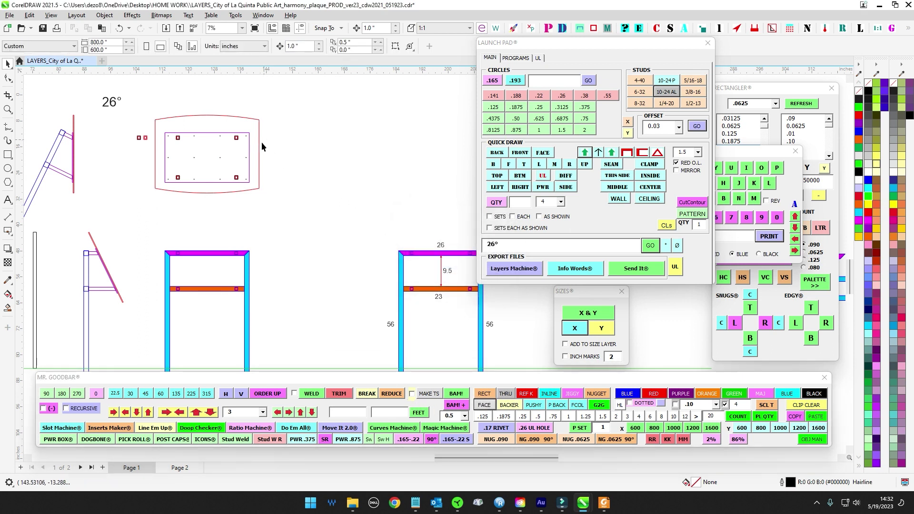
Inspect the plaque's inner mounting rectangle and review the laid-out cut pieces.
{"action": "left_click", "coordinate": [251, 143]}
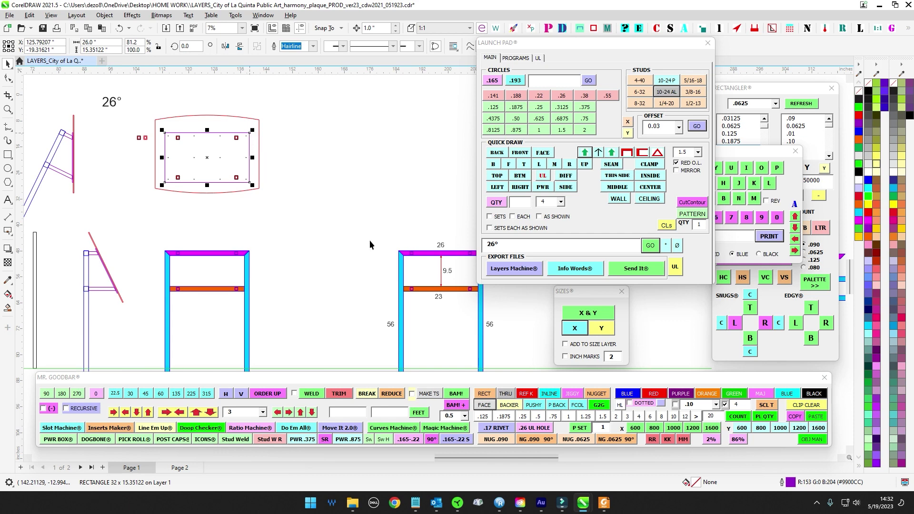
{"action": "left_click_drag", "start_coordinate": [319, 293], "coordinate": [330, 262]}
{"action": "scroll", "coordinate": [337, 264], "scroll_direction": "down", "scroll_amount": 2}
{"action": "scroll", "coordinate": [241, 181], "scroll_direction": "up", "scroll_amount": 1}
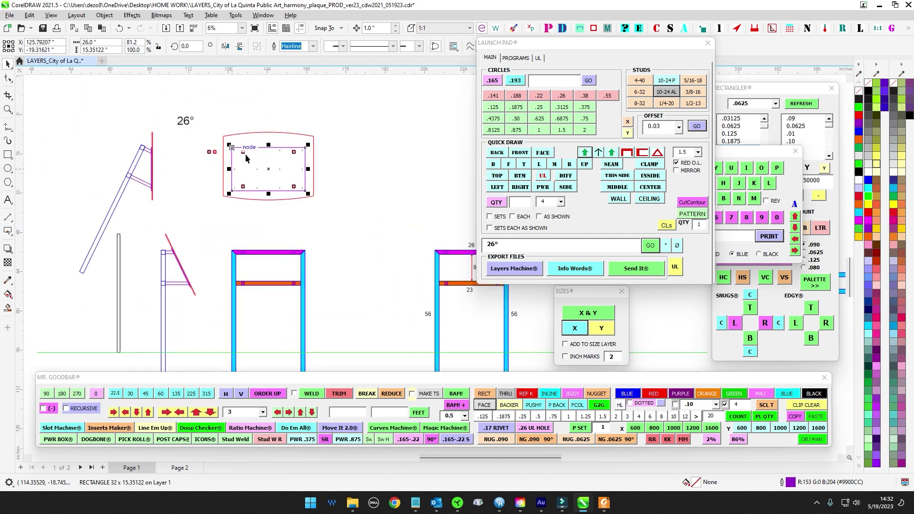
{"action": "scroll", "coordinate": [317, 190], "scroll_direction": "down", "scroll_amount": 1}
{"action": "left_click_drag", "start_coordinate": [331, 202], "coordinate": [26, 167]}
{"action": "scroll", "coordinate": [343, 188], "scroll_direction": "up", "scroll_amount": 2}
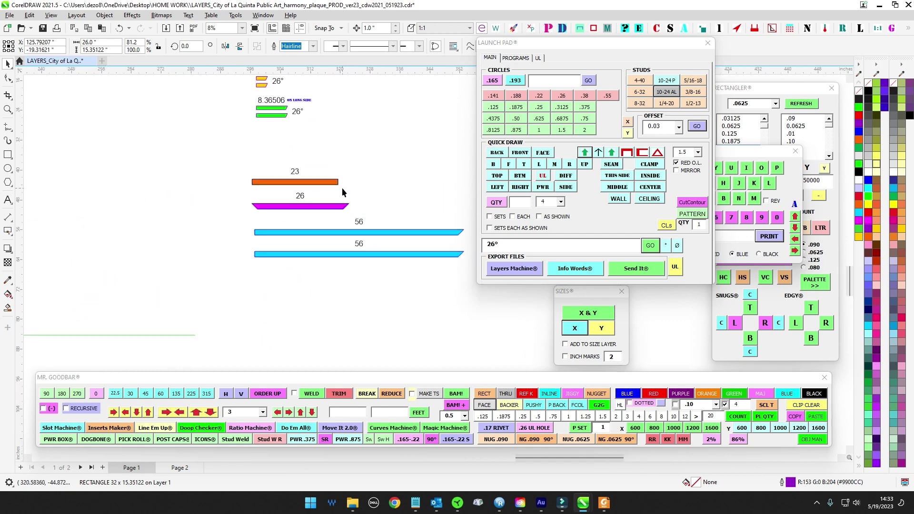
{"action": "scroll", "coordinate": [254, 184], "scroll_direction": "down", "scroll_amount": 2}
{"action": "scroll", "coordinate": [256, 188], "scroll_direction": "up", "scroll_amount": 3}
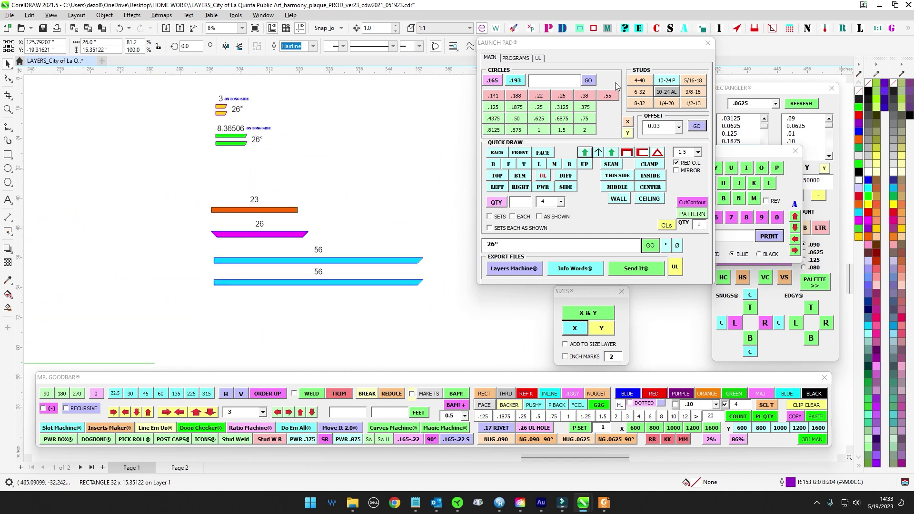
Add the heading "1.5 x 1.5 x .125t ALUM SQ TUBE" and place it above the orange 23-inch piece.
{"action": "left_click_drag", "start_coordinate": [616, 48], "coordinate": [599, 57]}
{"action": "left_click", "coordinate": [551, 254]}
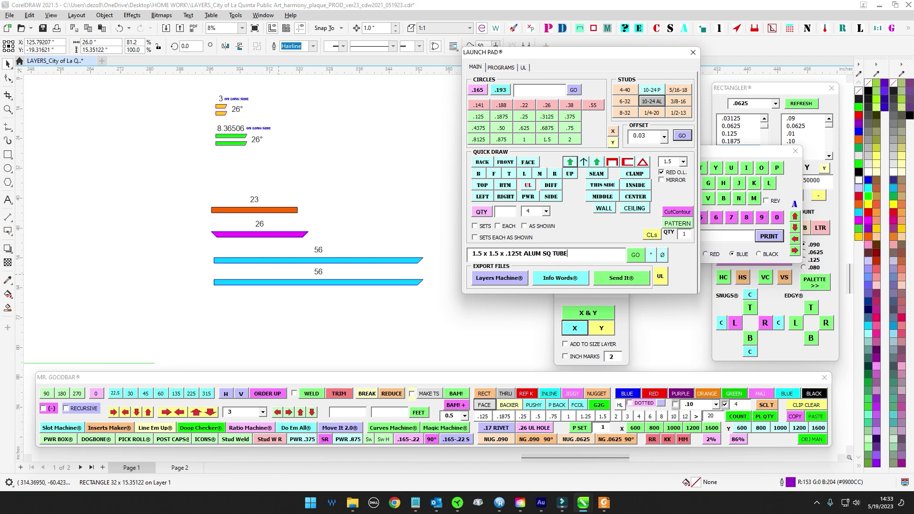
{"action": "left_click", "coordinate": [636, 255]}
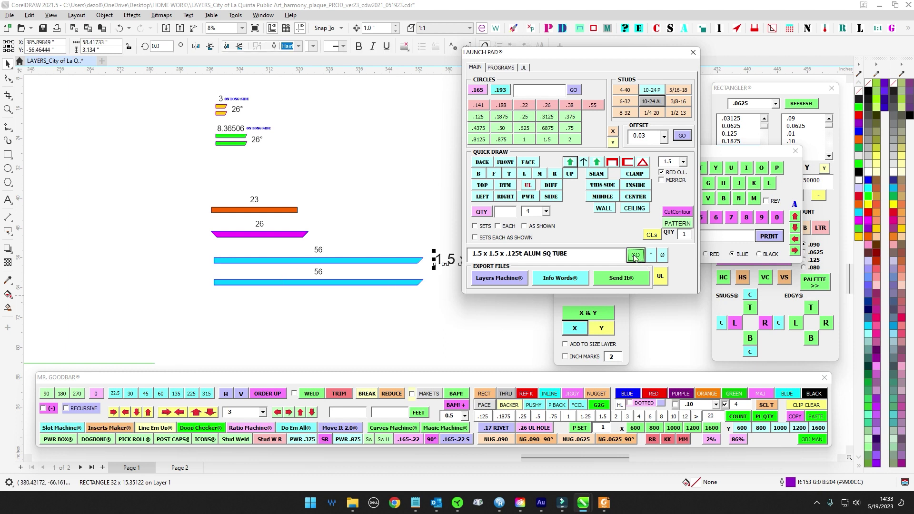
{"action": "left_click_drag", "start_coordinate": [449, 259], "coordinate": [224, 181]}
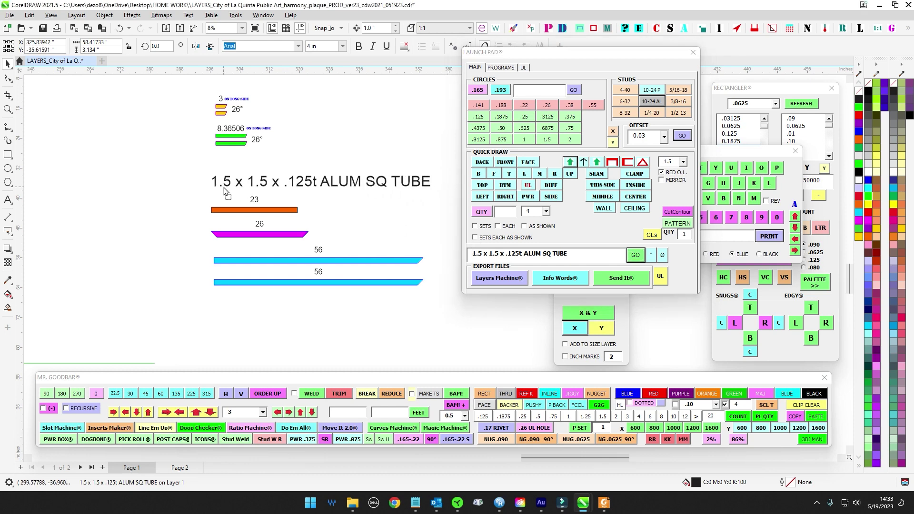
Add a second heading "1 x 1 x .125t ALUM SQ TUBE" and place it above the yellow and green trapezoids.
{"action": "left_click_drag", "start_coordinate": [546, 59], "coordinate": [722, 51]}
{"action": "scroll", "coordinate": [291, 153], "scroll_direction": "up", "scroll_amount": 3}
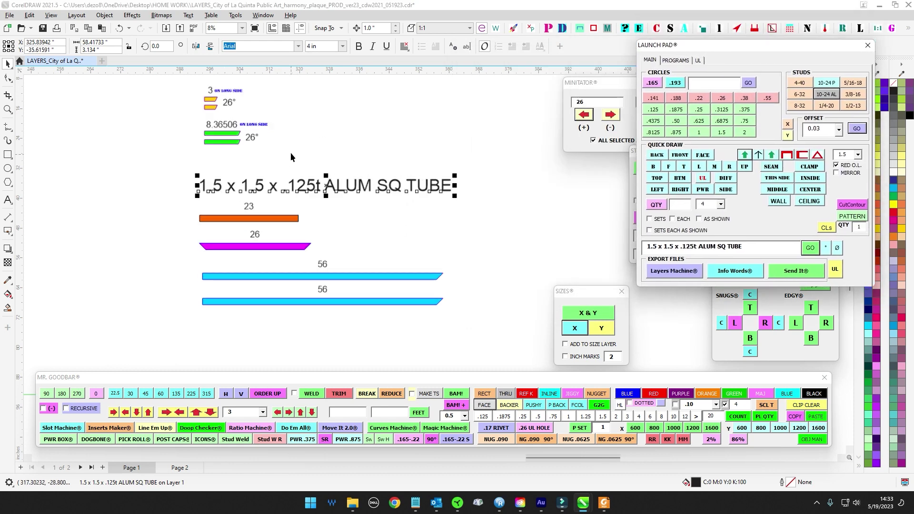
{"action": "left_click", "coordinate": [660, 247]}
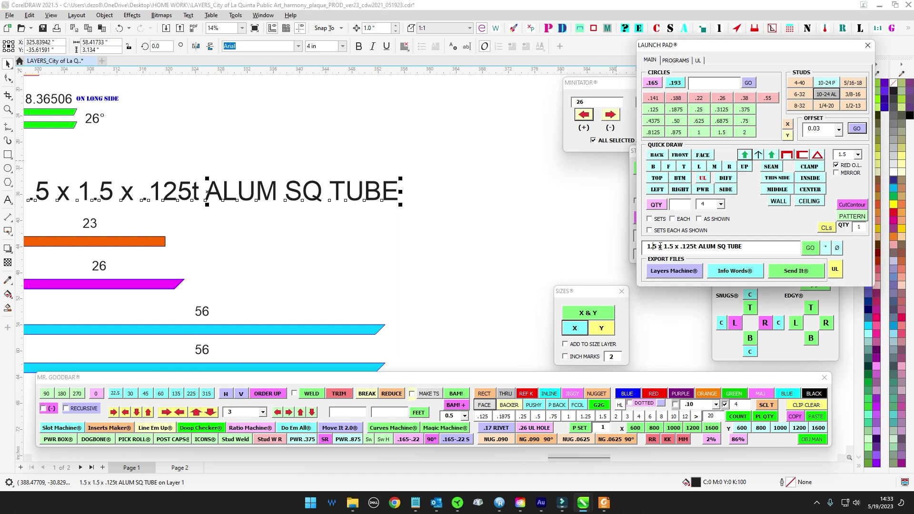
{"action": "key", "text": "BackSpace"}
{"action": "left_click", "coordinate": [671, 248]}
{"action": "key", "text": "BackSpace"}
{"action": "key", "text": "BackSpace"}
{"action": "key", "text": "BackSpace"}
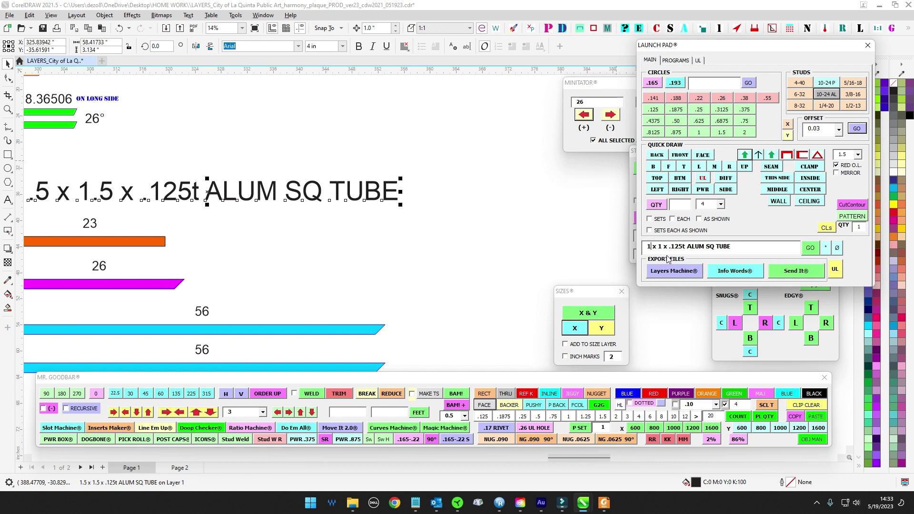
{"action": "left_click", "coordinate": [809, 249]}
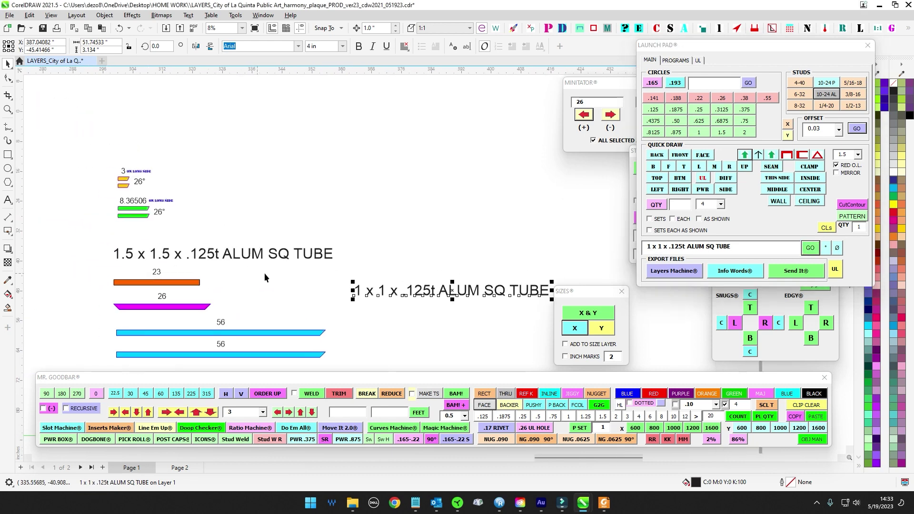
{"action": "mouse_move", "coordinate": [208, 138]}
{"action": "left_mouse_down"}
{"action": "mouse_move", "coordinate": [208, 157]}
{"action": "mouse_move", "coordinate": [215, 155]}
{"action": "left_mouse_up"}
{"action": "left_click_drag", "start_coordinate": [246, 207], "coordinate": [258, 151]}
Move the 1.5 x 1.5 heading with its orange, magenta and blue pieces down, widening the gap below the green pieces.
{"action": "scroll", "coordinate": [236, 164], "scroll_direction": "down", "scroll_amount": 1}
{"action": "left_click_drag", "start_coordinate": [102, 176], "coordinate": [440, 303]}
{"action": "key", "text": "Down"}
{"action": "key", "text": "Down"}
{"action": "key", "text": "Down"}
{"action": "key", "text": "Down"}
Move the 1 x 1 heading, the "3 ON LONG SIDE" label and the upper yellow trapezoid up 1 inch.
{"action": "left_click_drag", "start_coordinate": [125, 105], "coordinate": [395, 180]}
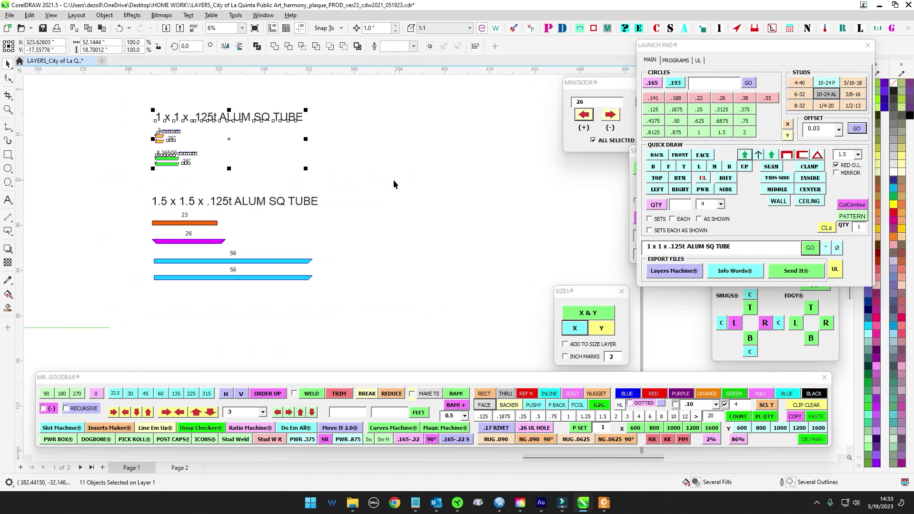
{"action": "scroll", "coordinate": [155, 110], "scroll_direction": "up", "scroll_amount": 3}
{"action": "left_click_drag", "start_coordinate": [70, 132], "coordinate": [569, 217]}
{"action": "key", "text": "Up"}
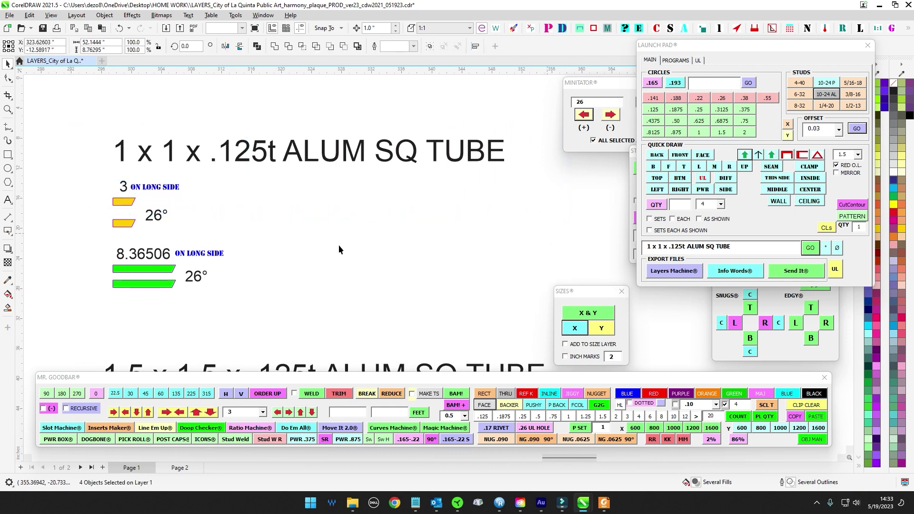
{"action": "key", "text": "Escape"}
Generate a 1 x 1 aluminum tube profile with a 1/8" wall using the Tube Maker.
{"action": "scroll", "coordinate": [155, 207], "scroll_direction": "down", "scroll_amount": 5}
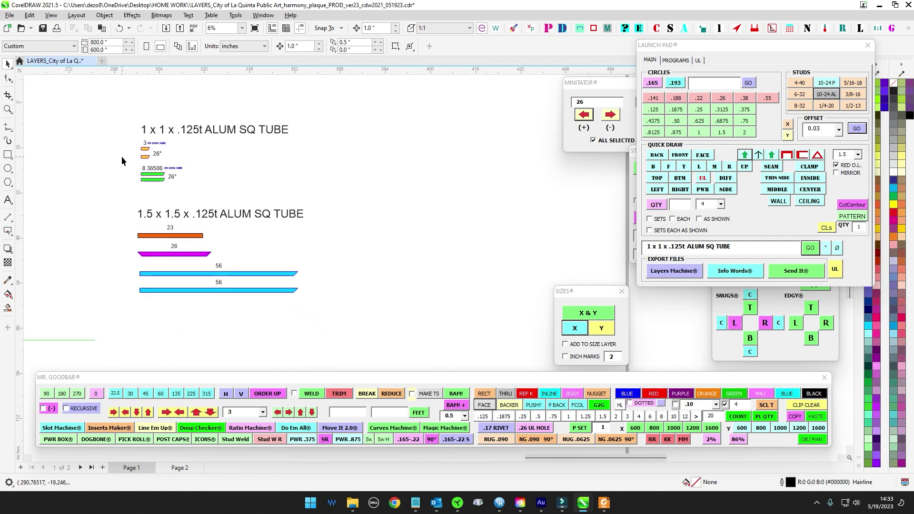
{"action": "left_click_drag", "start_coordinate": [139, 196], "coordinate": [130, 219]}
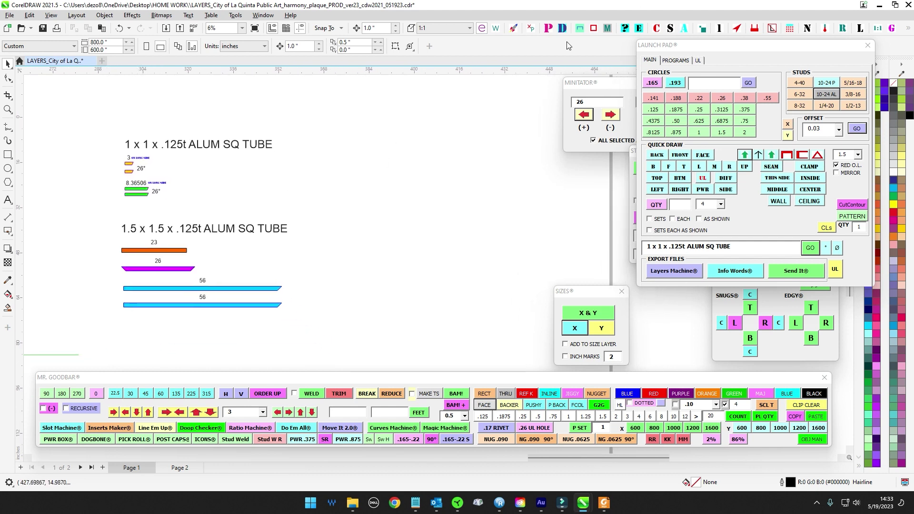
{"action": "left_click_drag", "start_coordinate": [913, 195], "coordinate": [616, 129]}
{"action": "left_click", "coordinate": [433, 216]}
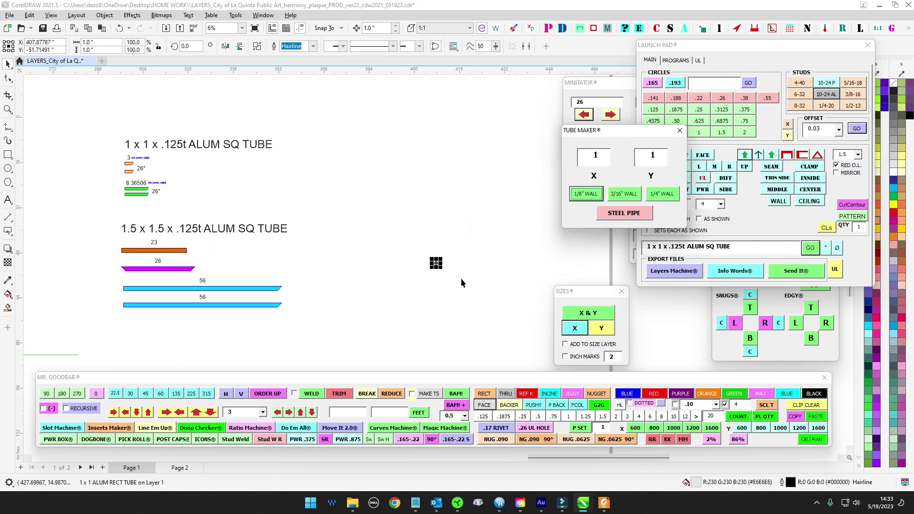
Enlarge the tube profile to about 6.85 inches square and place one copy beside each tube heading.
{"action": "scroll", "coordinate": [459, 278], "scroll_direction": "up", "scroll_amount": 1}
{"action": "left_click_drag", "start_coordinate": [438, 266], "coordinate": [279, 222]}
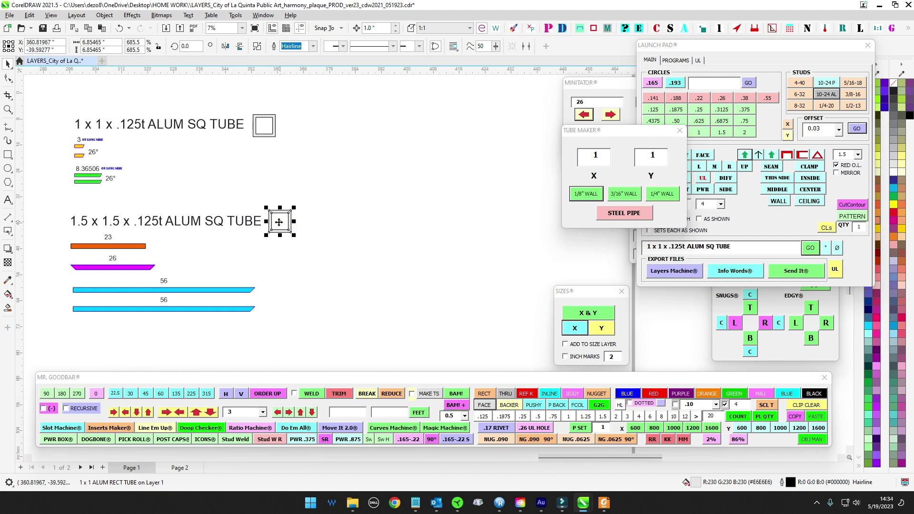
{"action": "left_click", "coordinate": [243, 193]}
{"action": "scroll", "coordinate": [241, 184], "scroll_direction": "down", "scroll_amount": 3}
{"action": "scroll", "coordinate": [261, 165], "scroll_direction": "up", "scroll_amount": 3}
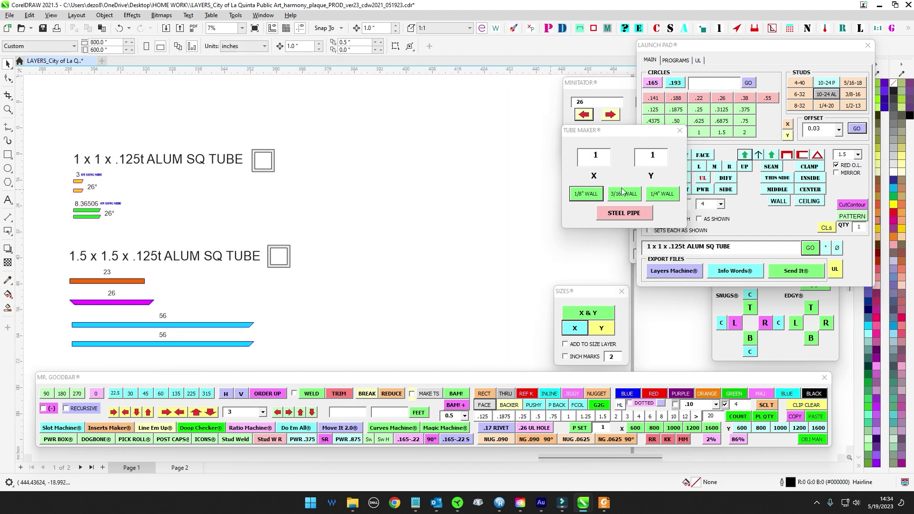
Try generating a steel pipe and a 1 x 1 round aluminum tube with the Tube Maker, and delete both profiles.
{"action": "left_click", "coordinate": [628, 216]}
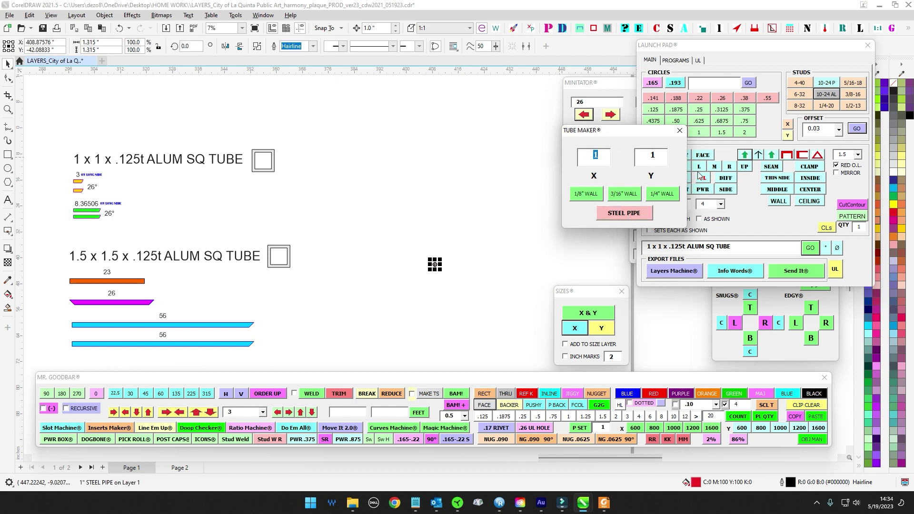
{"action": "key", "text": "BackSpace"}
{"action": "left_click", "coordinate": [618, 213]}
{"action": "left_click", "coordinate": [586, 200]}
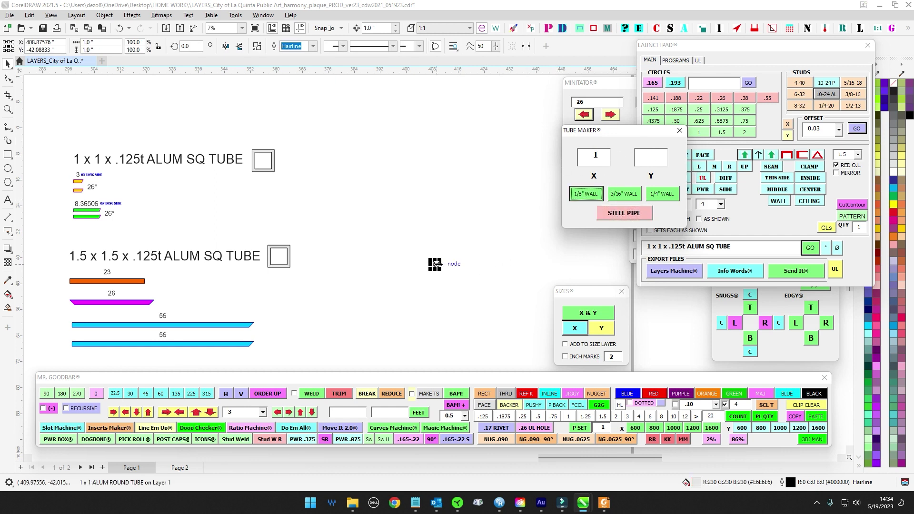
{"action": "left_click_drag", "start_coordinate": [436, 264], "coordinate": [349, 222]}
{"action": "left_click_drag", "start_coordinate": [302, 163], "coordinate": [366, 237]}
{"action": "left_click_drag", "start_coordinate": [334, 209], "coordinate": [301, 167]}
{"action": "key", "text": "Delete"}
{"action": "scroll", "coordinate": [281, 165], "scroll_direction": "down", "scroll_amount": 3}
{"action": "left_click_drag", "start_coordinate": [351, 194], "coordinate": [408, 265]}
{"action": "key", "text": "Delete"}
Inspect the yellow and green pieces under the 1 x 1 heading, checking their long-side lengths and angle labels.
{"action": "scroll", "coordinate": [257, 175], "scroll_direction": "up", "scroll_amount": 1}
{"action": "left_click_drag", "start_coordinate": [214, 170], "coordinate": [309, 173]}
{"action": "scroll", "coordinate": [309, 173], "scroll_direction": "up", "scroll_amount": 2}
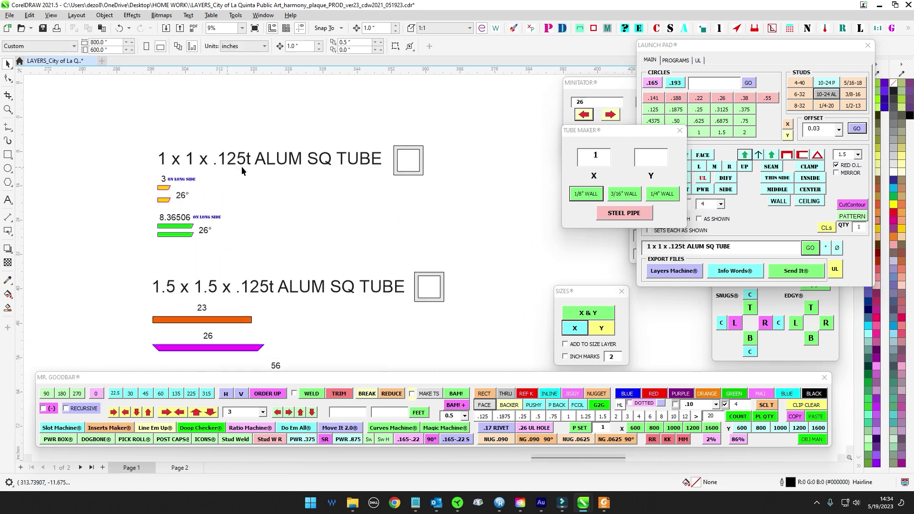
{"action": "scroll", "coordinate": [154, 191], "scroll_direction": "up", "scroll_amount": 3}
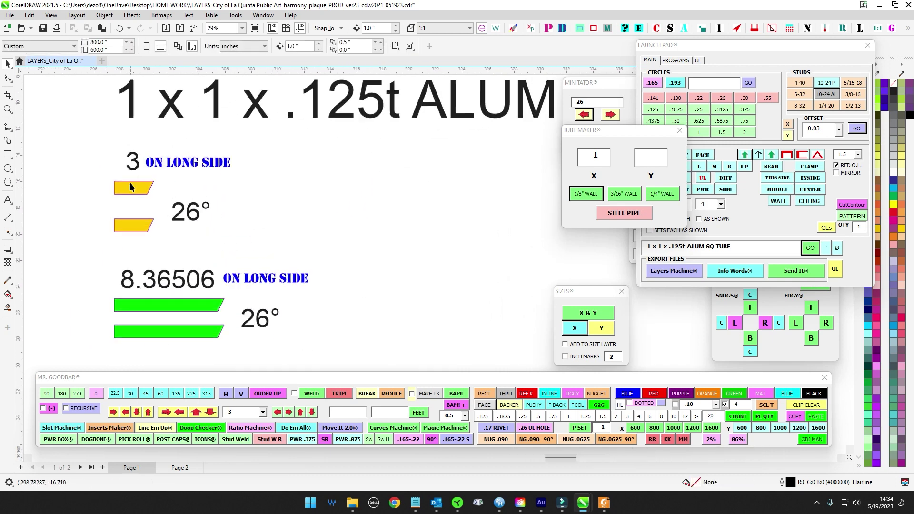
{"action": "scroll", "coordinate": [201, 229], "scroll_direction": "up", "scroll_amount": 1}
{"action": "scroll", "coordinate": [238, 279], "scroll_direction": "down", "scroll_amount": 3}
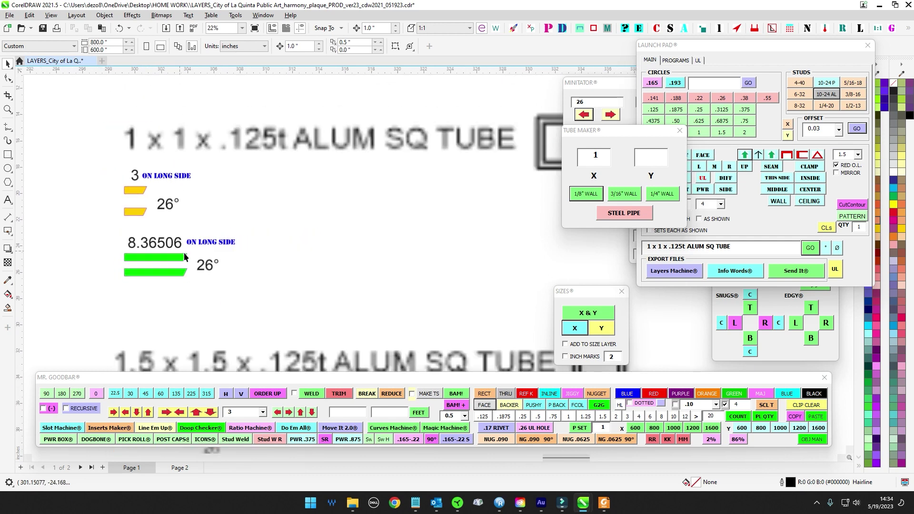
{"action": "scroll", "coordinate": [192, 237], "scroll_direction": "up", "scroll_amount": 2}
{"action": "left_click_drag", "start_coordinate": [237, 280], "coordinate": [265, 221]}
{"action": "scroll", "coordinate": [284, 273], "scroll_direction": "down", "scroll_amount": 3}
{"action": "scroll", "coordinate": [265, 221], "scroll_direction": "down", "scroll_amount": 2}
Shorten the green ground line at its right end so it stops well clear of the cut-piece layout.
{"action": "left_click_drag", "start_coordinate": [229, 150], "coordinate": [434, 295]}
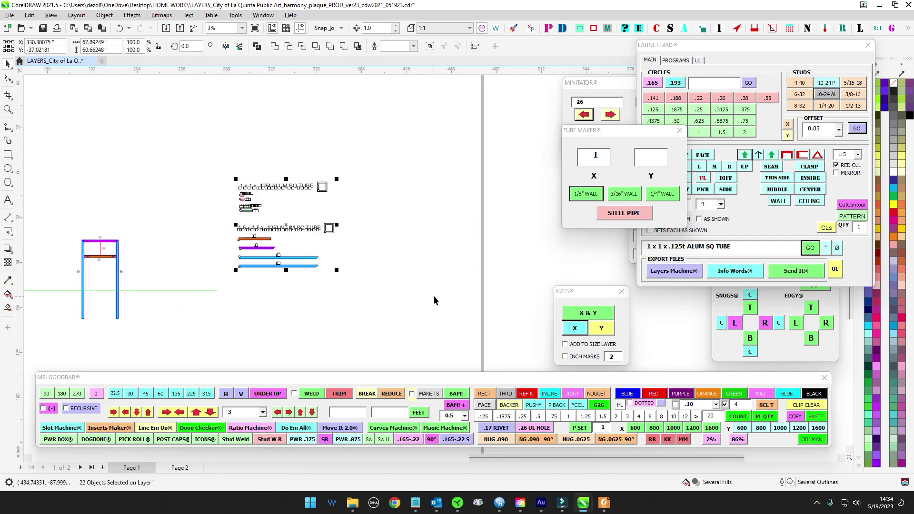
{"action": "left_click", "coordinate": [204, 291]}
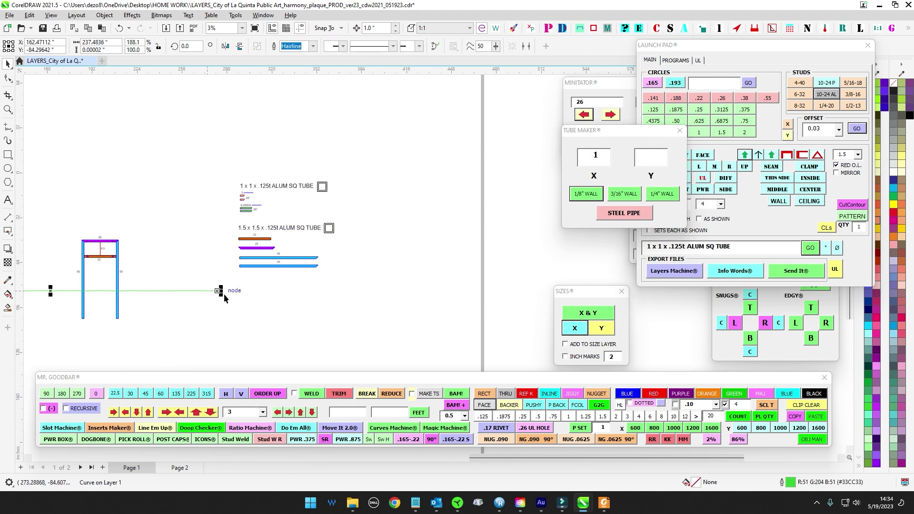
{"action": "mouse_move", "coordinate": [221, 291]}
{"action": "left_mouse_down"}
{"action": "mouse_move", "coordinate": [176, 251]}
{"action": "mouse_move", "coordinate": [163, 224]}
{"action": "left_mouse_up"}
Try a BAM! + frame with a 0.5 margin setting around all headings and cut pieces, and delete it.
{"action": "left_click_drag", "start_coordinate": [172, 167], "coordinate": [495, 324]}
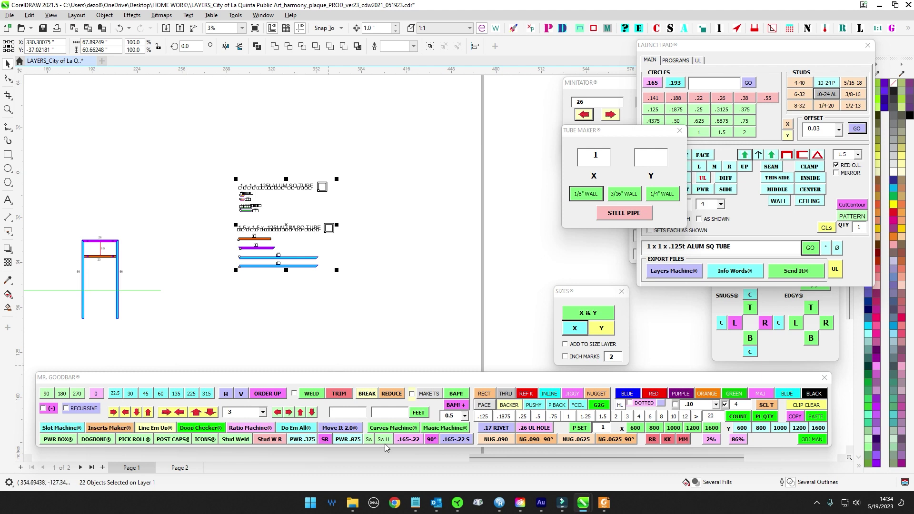
{"action": "left_click", "coordinate": [464, 408]}
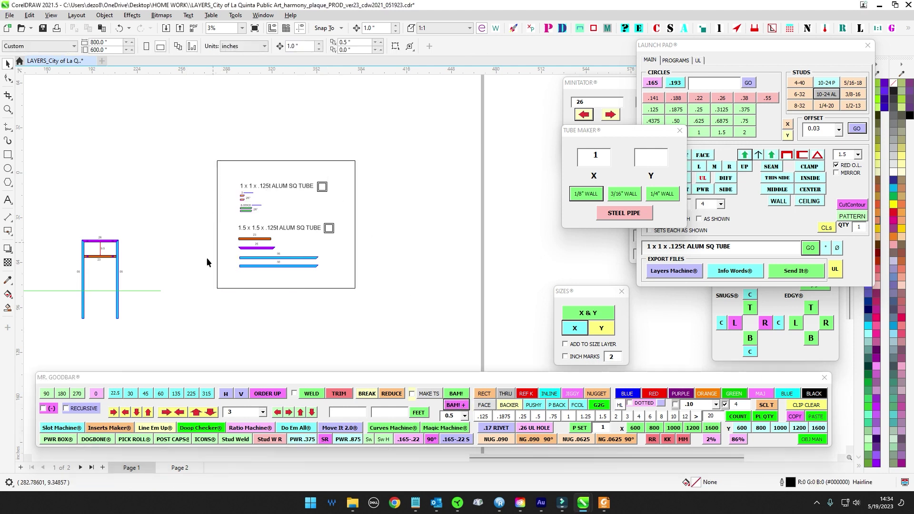
{"action": "left_click", "coordinate": [354, 195]}
{"action": "key", "text": "Delete"}
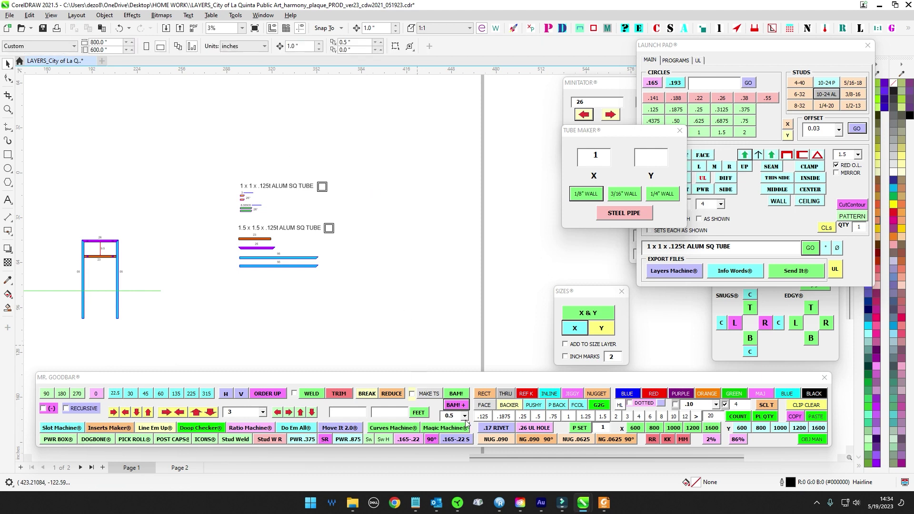
Frame all headings, tube profiles and cut pieces with a BAM! + rectangle using the 0.3 margin setting.
{"action": "left_click", "coordinate": [465, 415]}
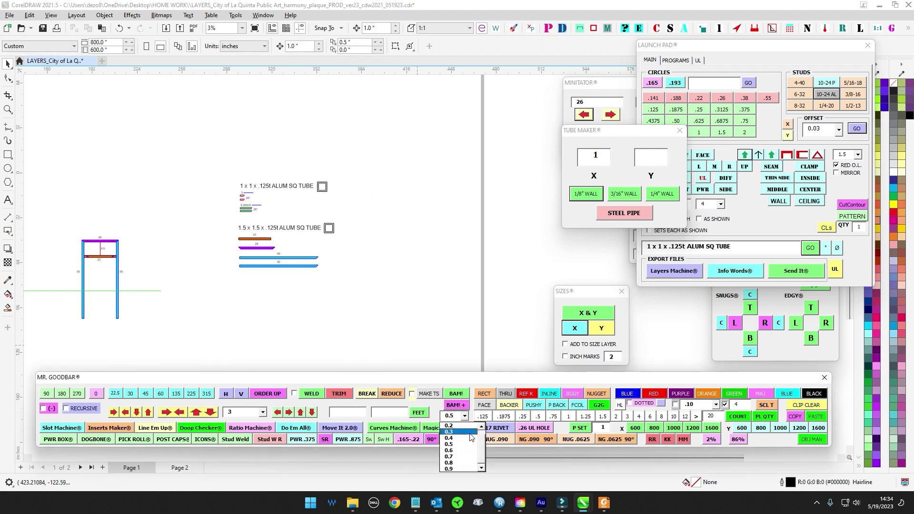
{"action": "left_click", "coordinate": [449, 431]}
{"action": "left_click", "coordinate": [463, 407]}
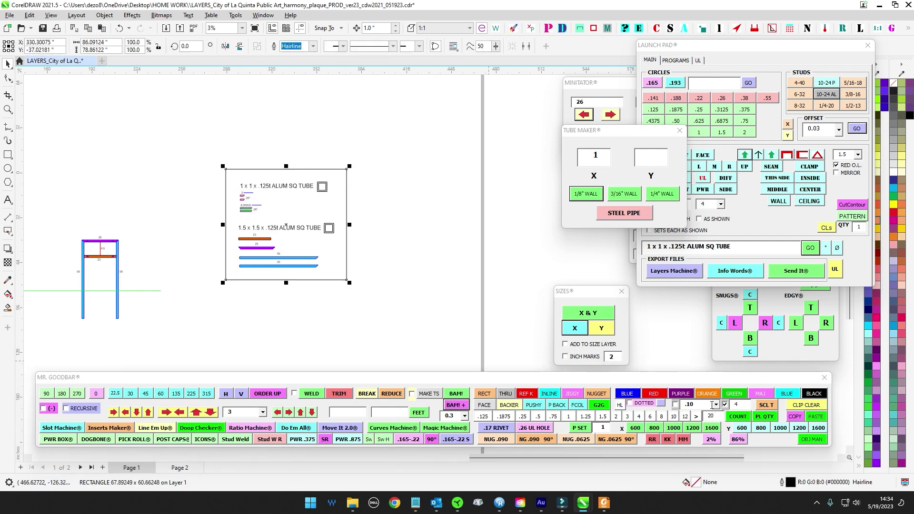
Give the frame around the cut-piece layout a magenta outline 2 inches thick.
{"action": "left_click", "coordinate": [676, 405]}
{"action": "left_click", "coordinate": [717, 404]}
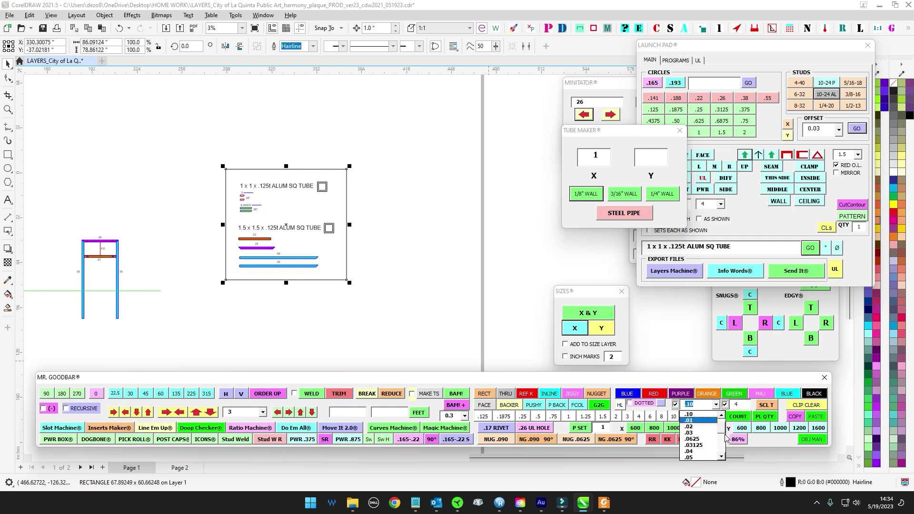
{"action": "scroll", "coordinate": [703, 442], "scroll_direction": "down", "scroll_amount": 3}
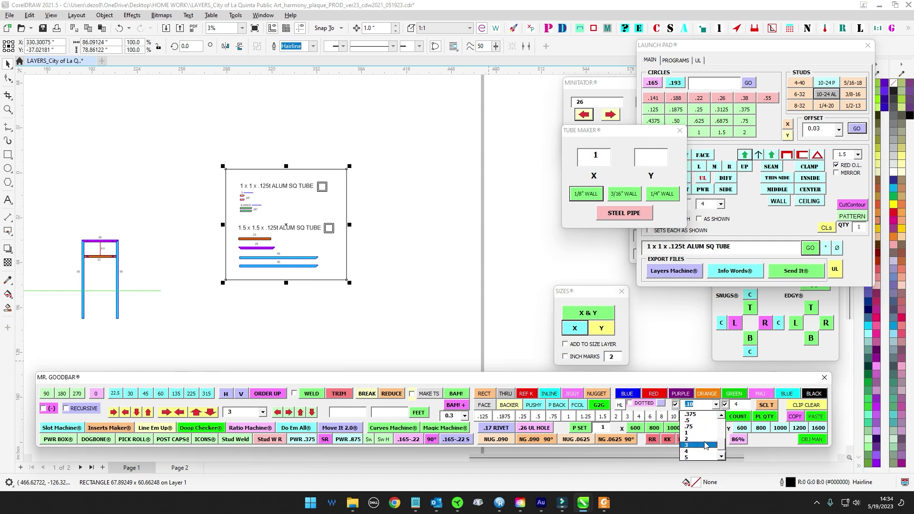
{"action": "left_click", "coordinate": [706, 439]}
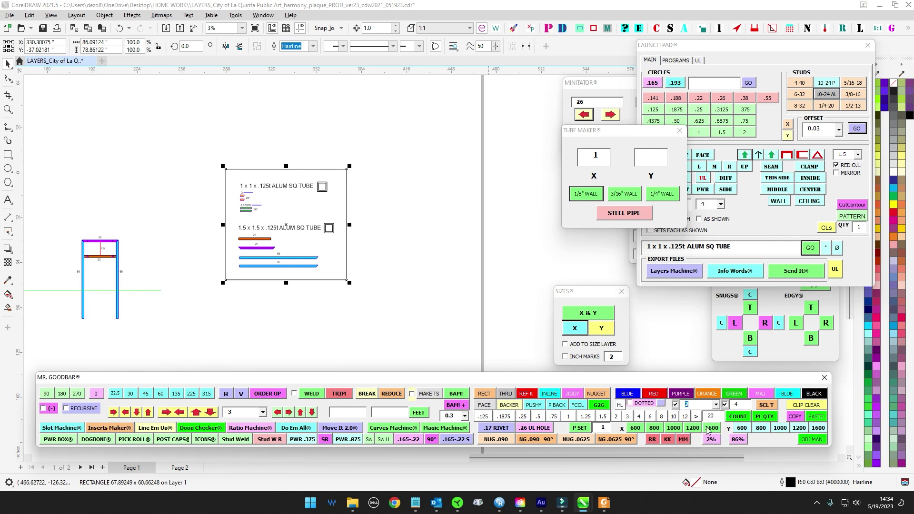
{"action": "left_click", "coordinate": [726, 405]}
{"action": "left_click", "coordinate": [763, 397]}
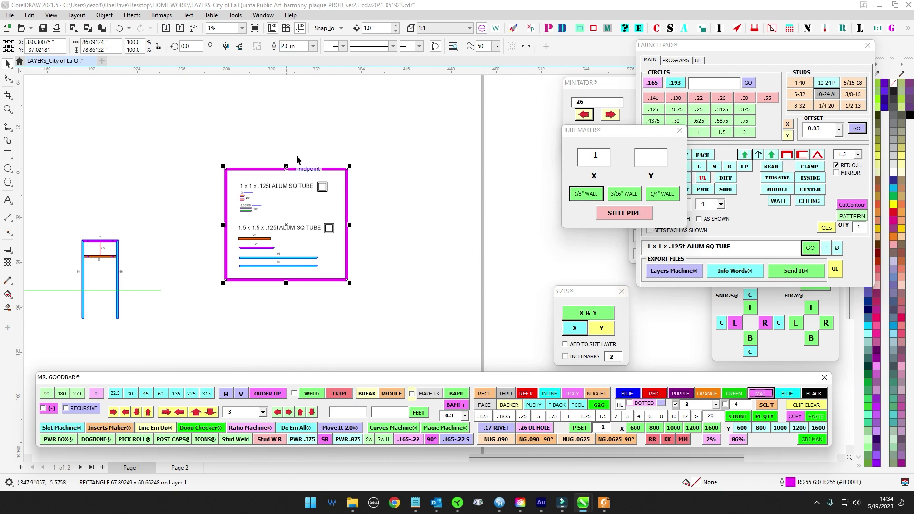
{"action": "scroll", "coordinate": [298, 157], "scroll_direction": "up", "scroll_amount": 1}
{"action": "left_click", "coordinate": [299, 129]}
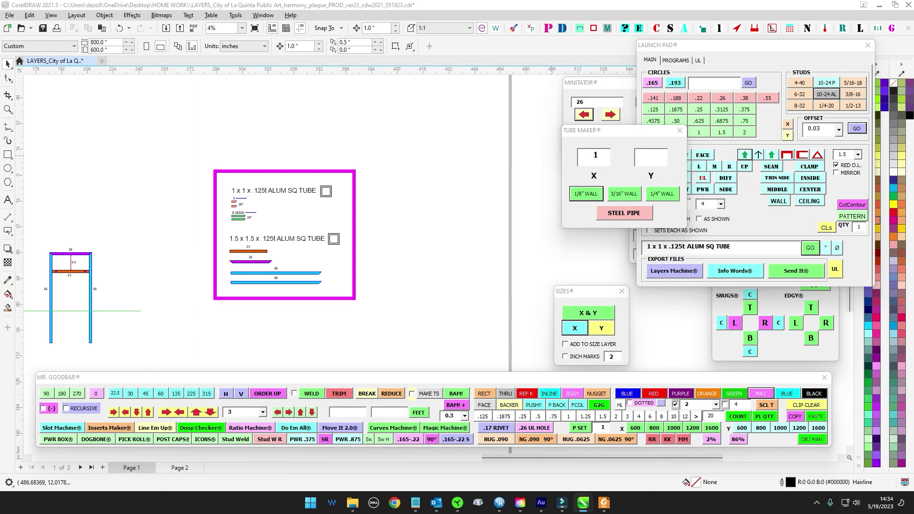
Place the "EDGRRRRR LOOKIE LOOKIE..." note symbol just above the magenta frame, aligned with its left edge.
{"action": "left_click", "coordinate": [235, 155]}
{"action": "scroll", "coordinate": [234, 162], "scroll_direction": "up", "scroll_amount": 2}
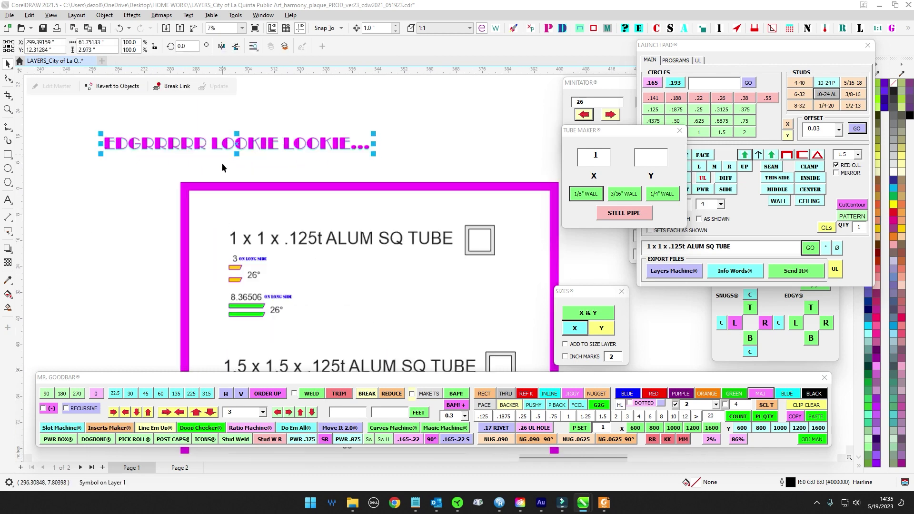
{"action": "scroll", "coordinate": [149, 163], "scroll_direction": "up", "scroll_amount": 2}
{"action": "left_click_drag", "start_coordinate": [112, 142], "coordinate": [250, 189]}
{"action": "scroll", "coordinate": [213, 116], "scroll_direction": "down", "scroll_amount": 2}
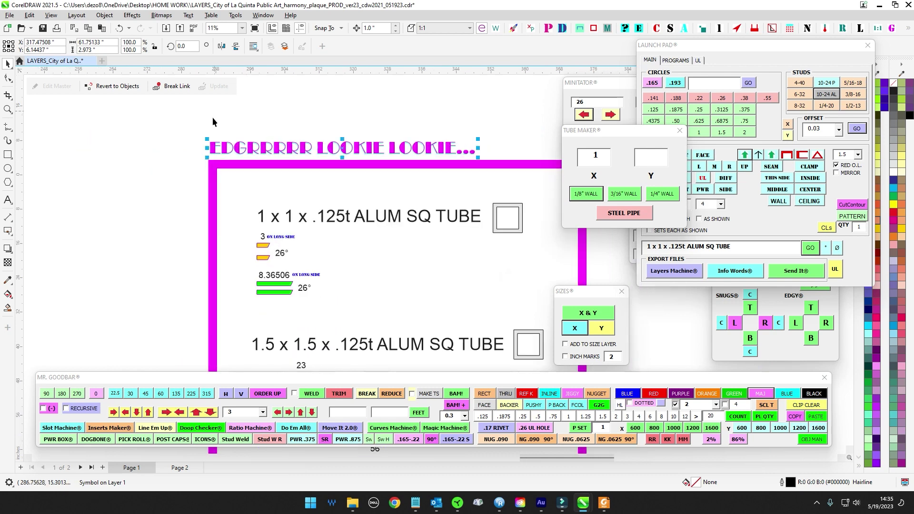
{"action": "scroll", "coordinate": [214, 118], "scroll_direction": "down", "scroll_amount": 2}
{"action": "left_click", "coordinate": [262, 100]}
Reduce the magenta frame's outline thickness to 1 inch.
{"action": "left_click_drag", "start_coordinate": [278, 144], "coordinate": [279, 185]}
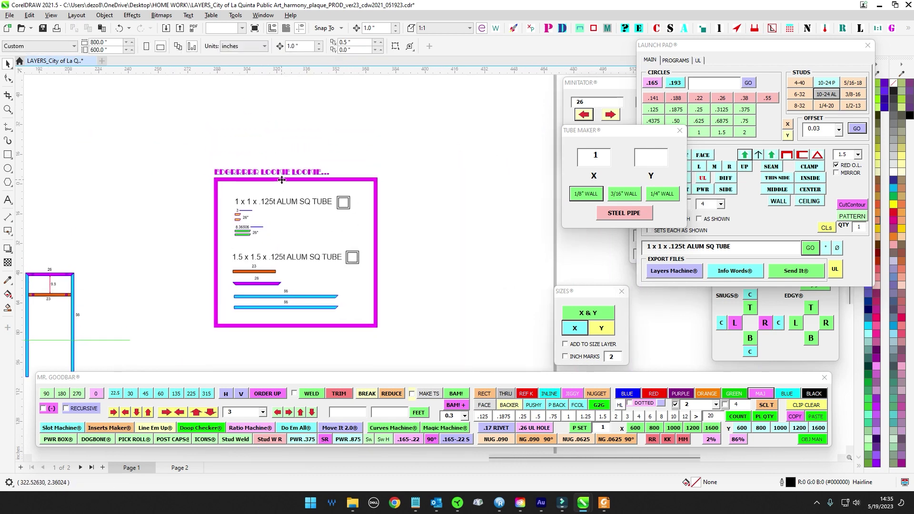
{"action": "left_click", "coordinate": [281, 180]}
{"action": "left_click", "coordinate": [717, 405]}
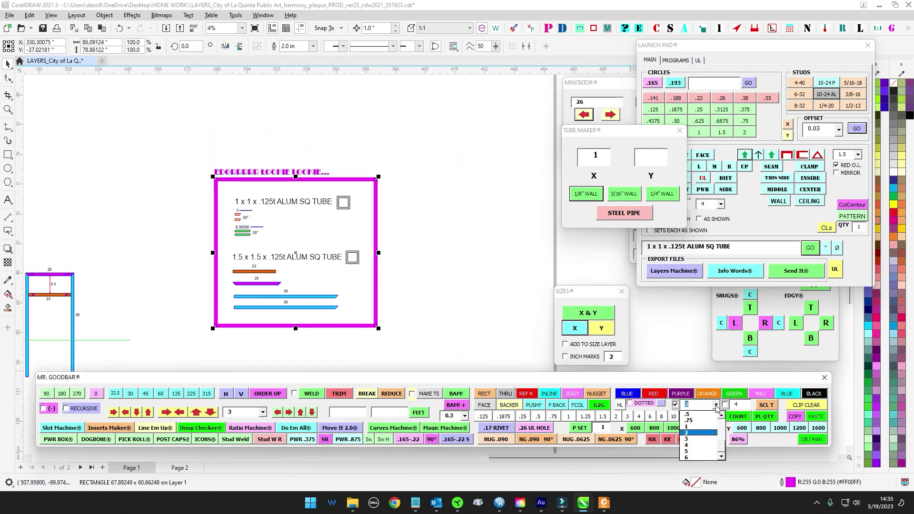
{"action": "left_click", "coordinate": [703, 426]}
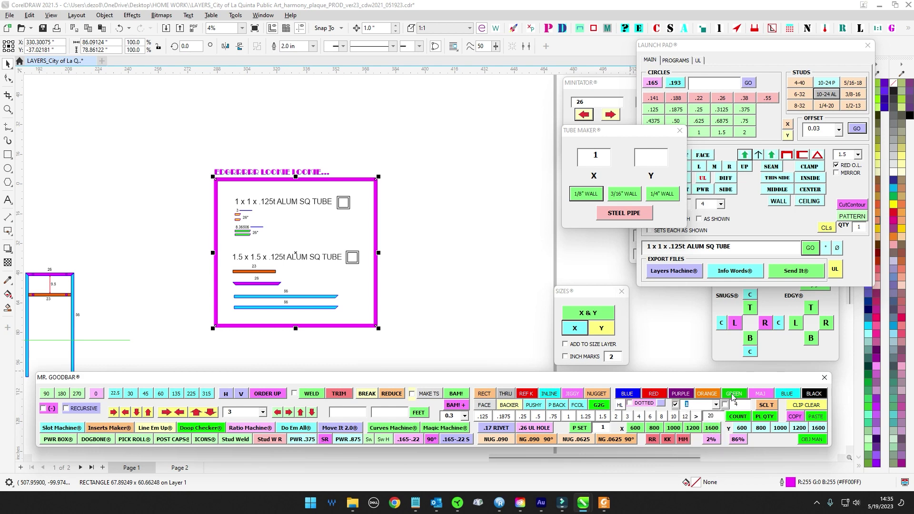
{"action": "left_click", "coordinate": [762, 394]}
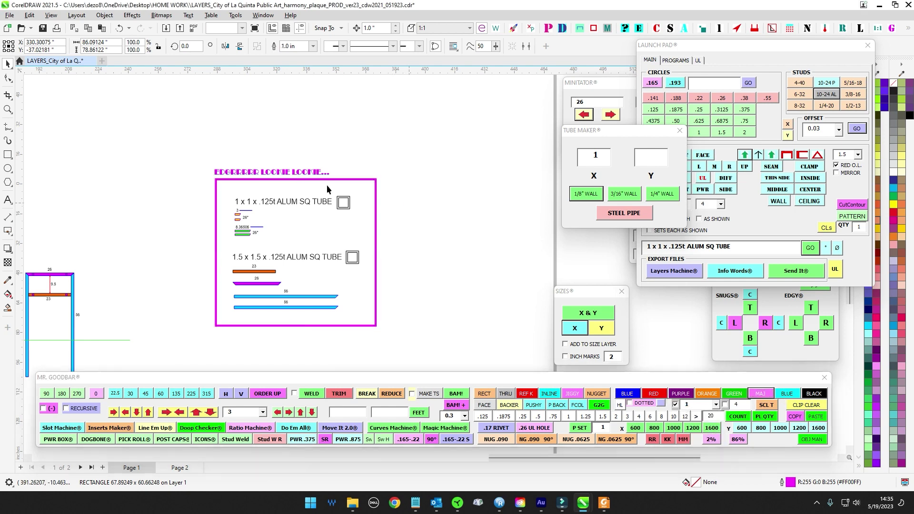
{"action": "left_click_drag", "start_coordinate": [121, 98], "coordinate": [427, 308]}
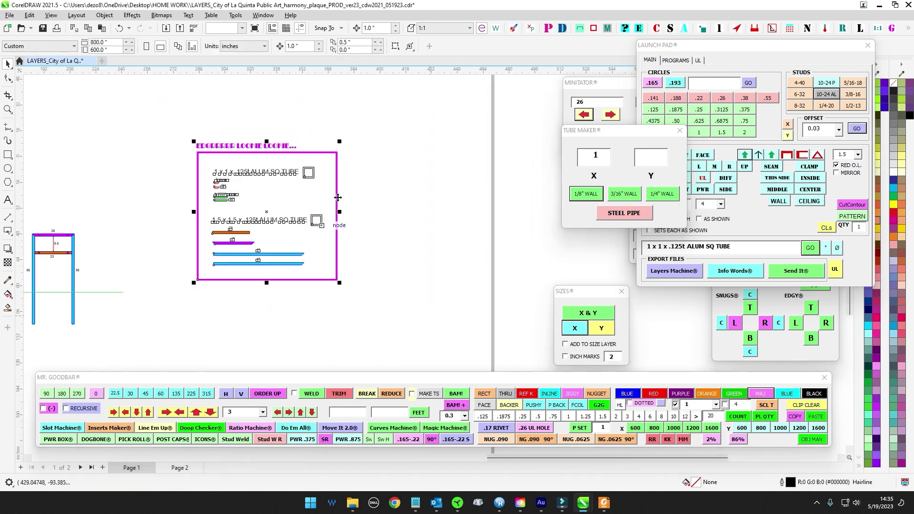
{"action": "left_click", "coordinate": [151, 144]}
{"action": "scroll", "coordinate": [152, 150], "scroll_direction": "down", "scroll_amount": 1}
{"action": "scroll", "coordinate": [153, 154], "scroll_direction": "up", "scroll_amount": 1}
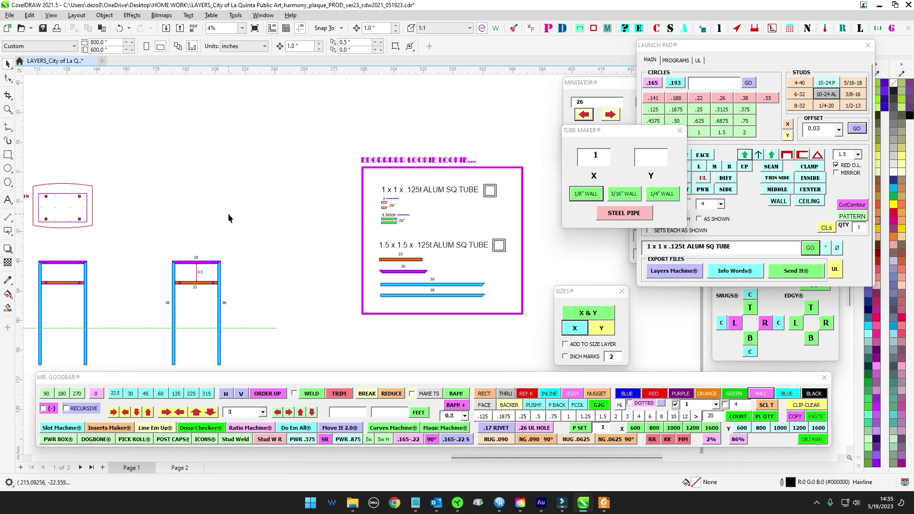
Duplicate the complete plaque view, with its curved red face, purple plate, holes and square tubes, 60 inches to the right.
{"action": "scroll", "coordinate": [228, 213], "scroll_direction": "up", "scroll_amount": 2}
{"action": "scroll", "coordinate": [222, 176], "scroll_direction": "down", "scroll_amount": 2}
{"action": "scroll", "coordinate": [225, 176], "scroll_direction": "up", "scroll_amount": 3}
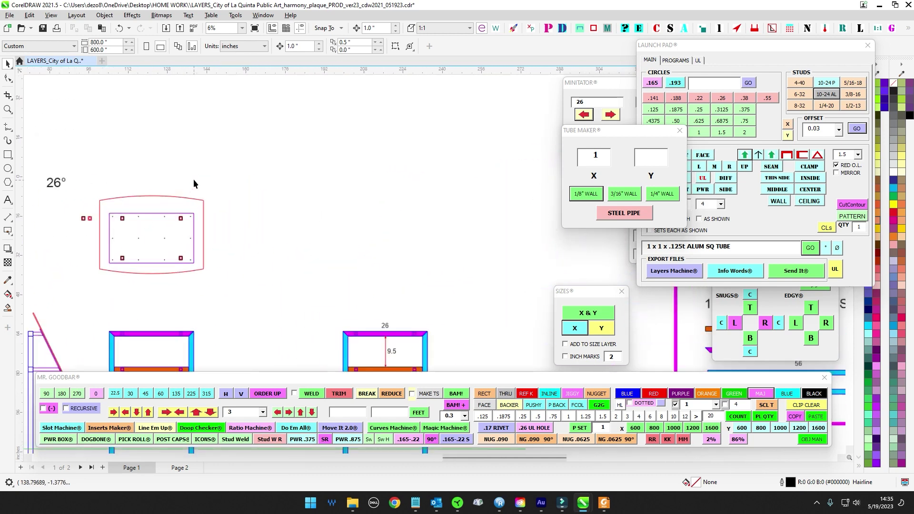
{"action": "left_click_drag", "start_coordinate": [88, 300], "coordinate": [88, 299]}
{"action": "scroll", "coordinate": [210, 225], "scroll_direction": "down", "scroll_amount": 2}
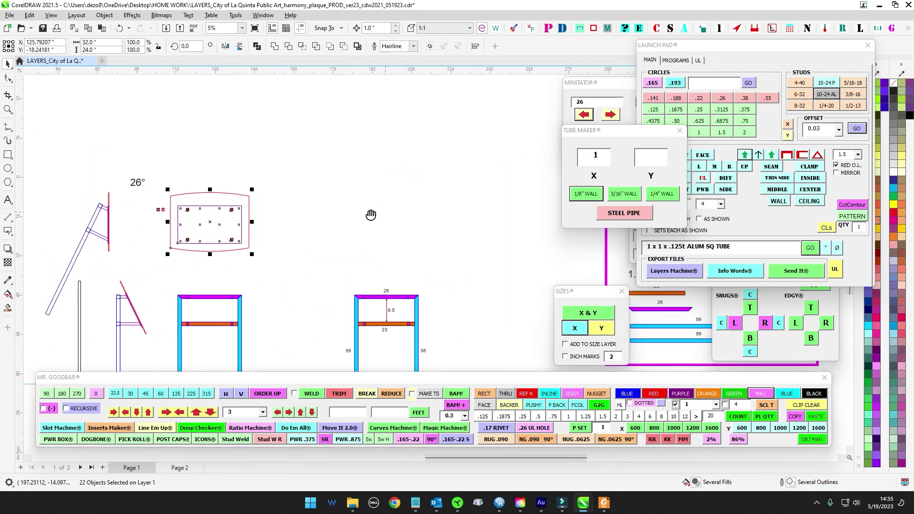
{"action": "key", "text": "KP_Add"}
{"action": "key", "text": "shift+Right"}
{"action": "key", "text": "shift+Right"}
{"action": "key", "text": "shift+Right"}
{"action": "key", "text": "shift+Right"}
{"action": "key", "text": "shift+Right"}
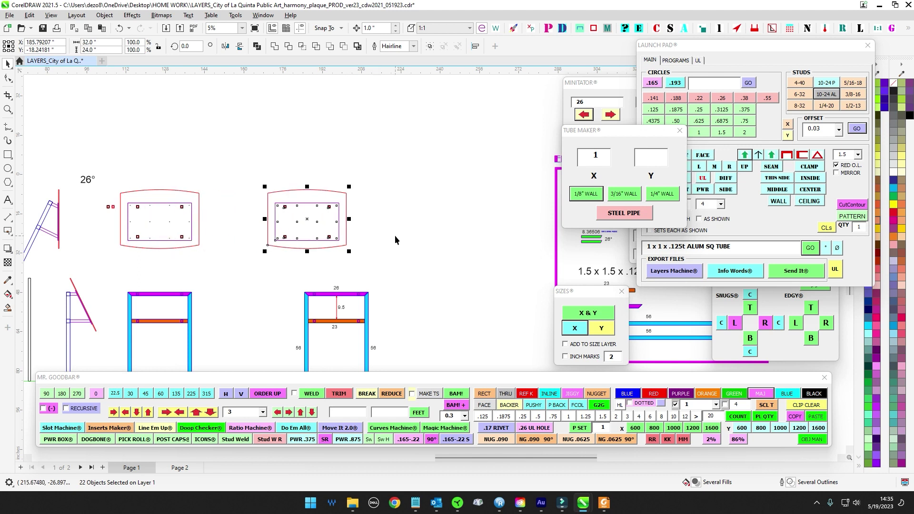
Duplicate the copied view's purple plate with its holes and square tubes 36 inches to the right, leaving out the curved face.
{"action": "left_click", "coordinate": [396, 235]}
{"action": "left_click_drag", "start_coordinate": [361, 270], "coordinate": [344, 261]}
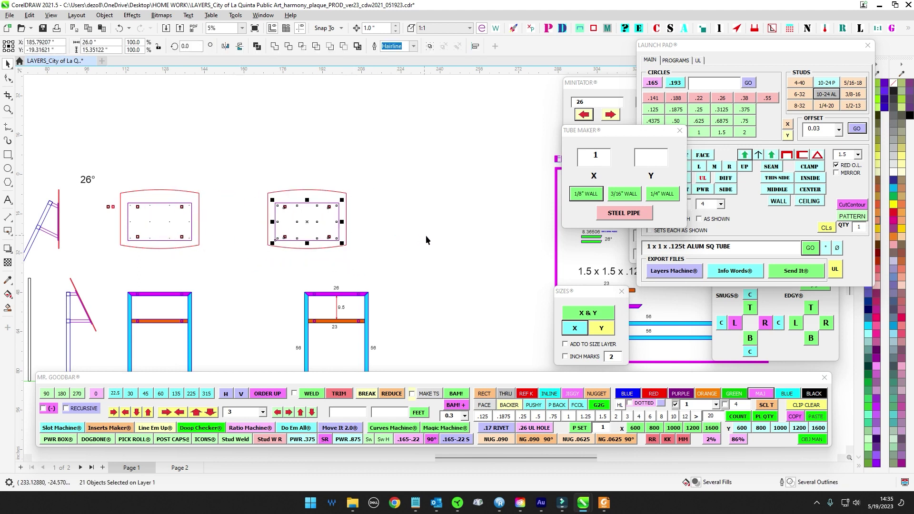
{"action": "key", "text": "KP_Add"}
{"action": "key", "text": "shift+Right"}
{"action": "key", "text": "shift+Right"}
{"action": "key", "text": "shift+Right"}
{"action": "left_click", "coordinate": [474, 302]}
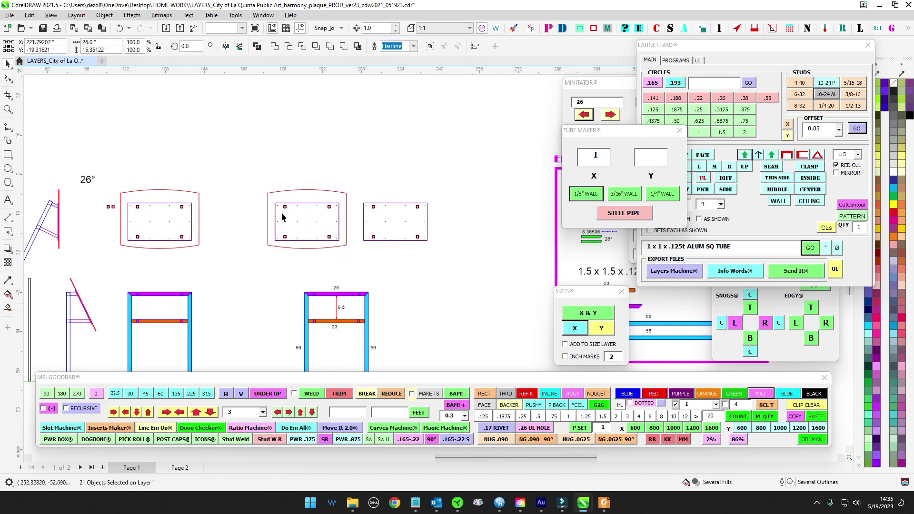
Delete the purple plate and all four square tubes from the copied curved face, keeping its outline and small holes.
{"action": "scroll", "coordinate": [341, 205], "scroll_direction": "up", "scroll_amount": 3}
{"action": "scroll", "coordinate": [341, 202], "scroll_direction": "up", "scroll_amount": 3}
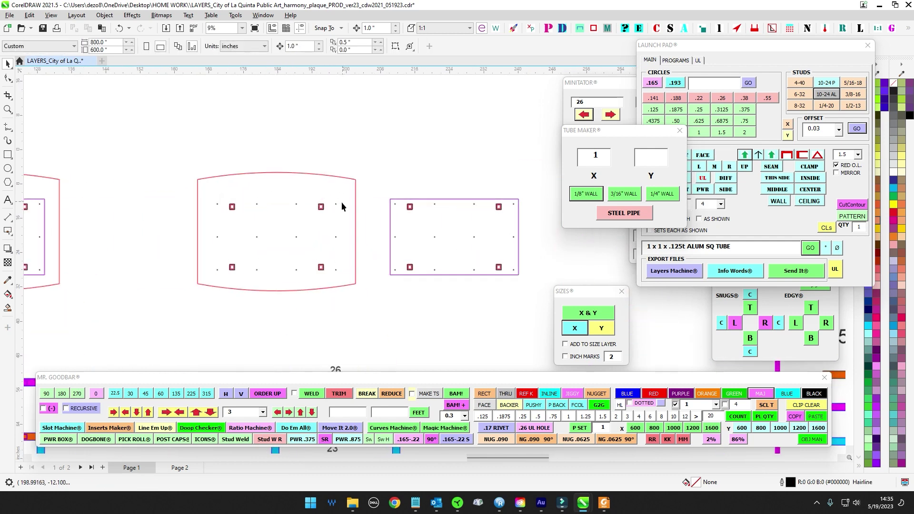
{"action": "left_click_drag", "start_coordinate": [303, 192], "coordinate": [318, 336]}
{"action": "key", "text": "Delete"}
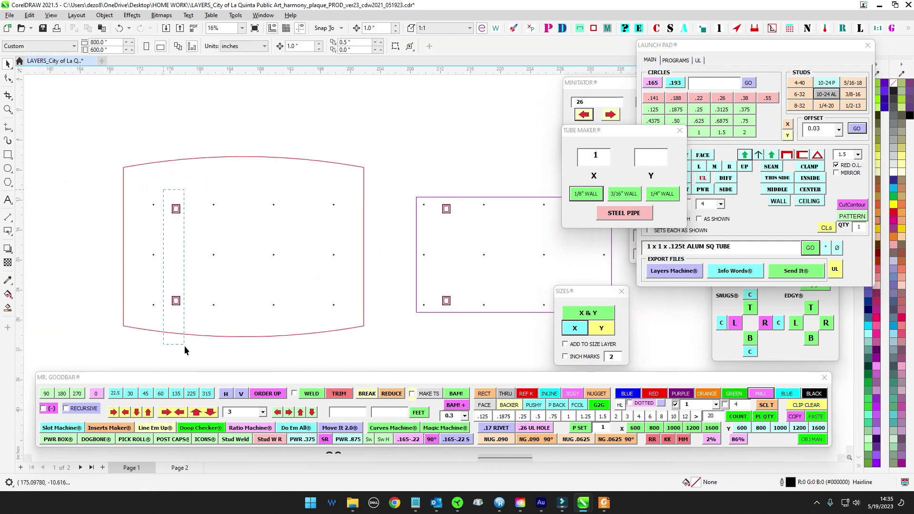
{"action": "left_click_drag", "start_coordinate": [184, 346], "coordinate": [184, 344]}
{"action": "key", "text": "Delete"}
Rename the copied curved red face outline as a THRU shape.
{"action": "scroll", "coordinate": [185, 342], "scroll_direction": "down", "scroll_amount": 3}
{"action": "scroll", "coordinate": [292, 164], "scroll_direction": "up", "scroll_amount": 2}
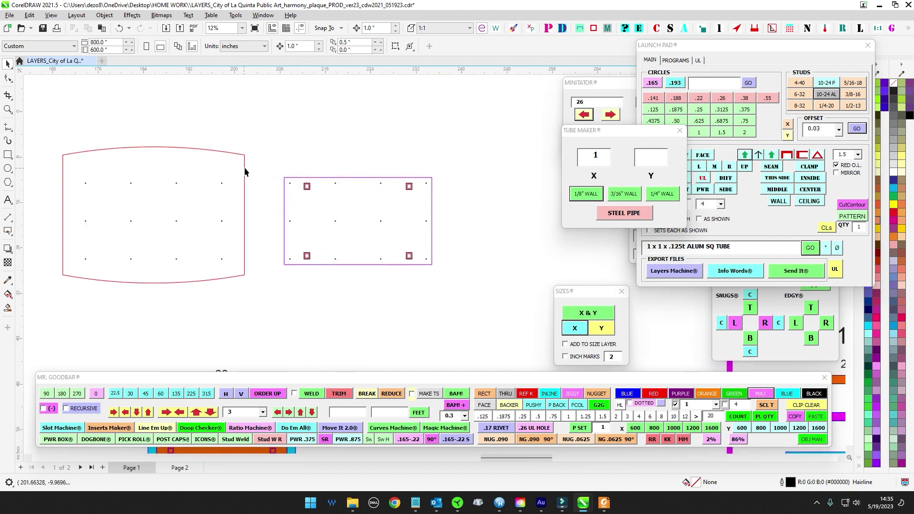
{"action": "left_click", "coordinate": [245, 171]}
{"action": "left_click", "coordinate": [504, 396]}
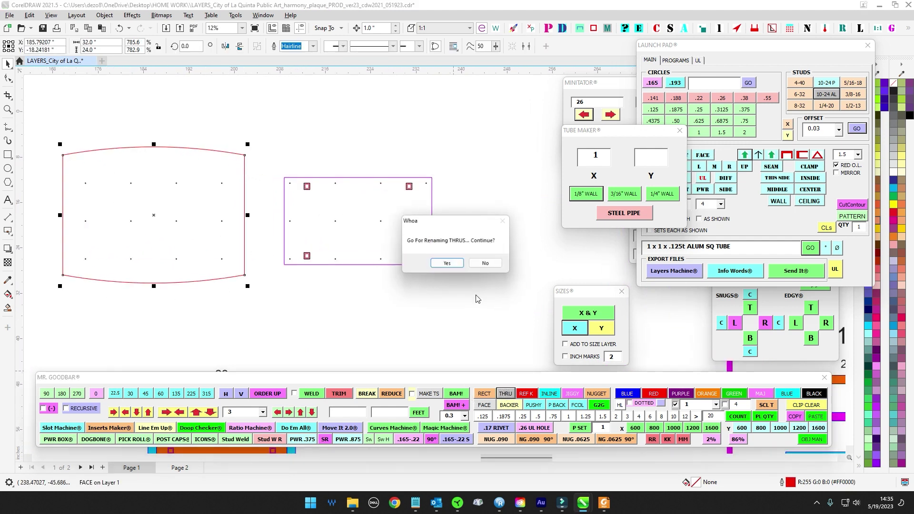
{"action": "left_click", "coordinate": [455, 263]}
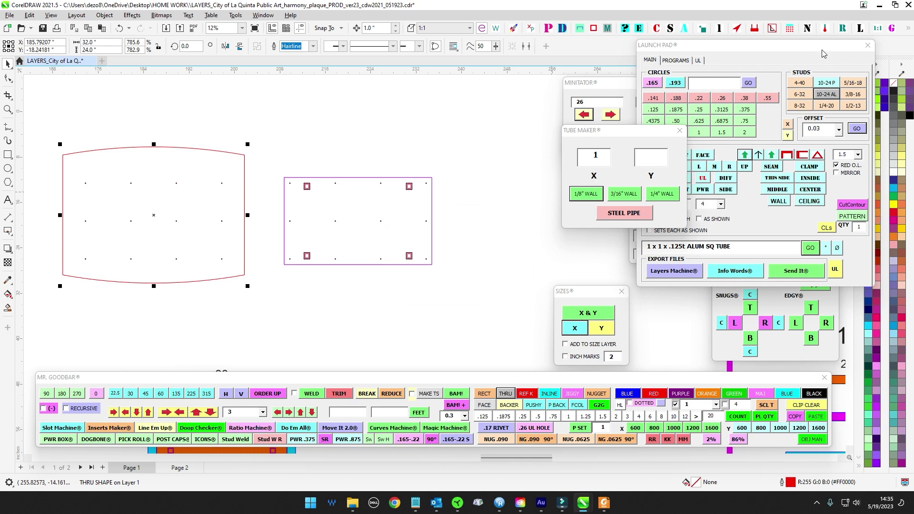
Clear the canvas by moving the Launch Pad aside and closing the lettering, Tube Maker and Sizes windows.
{"action": "left_click_drag", "start_coordinate": [823, 49], "coordinate": [913, 49]}
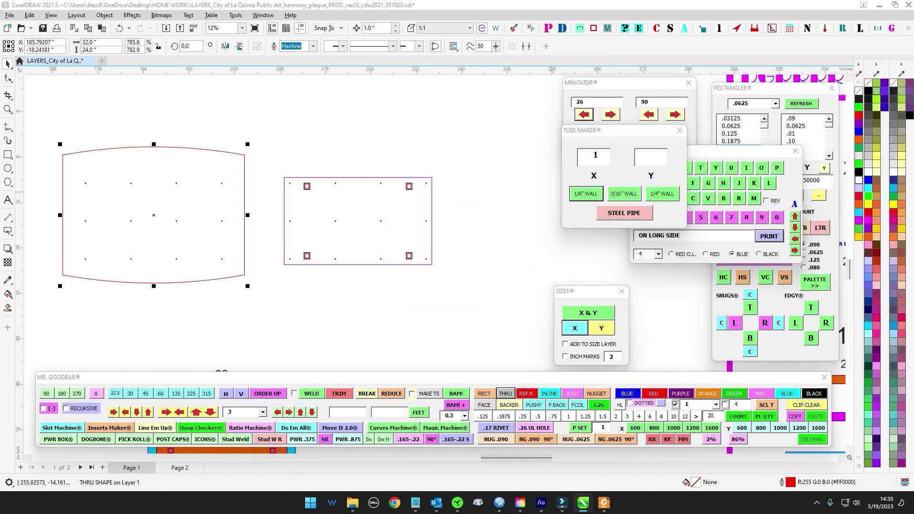
{"action": "left_click", "coordinate": [795, 151]}
{"action": "left_click", "coordinate": [680, 130]}
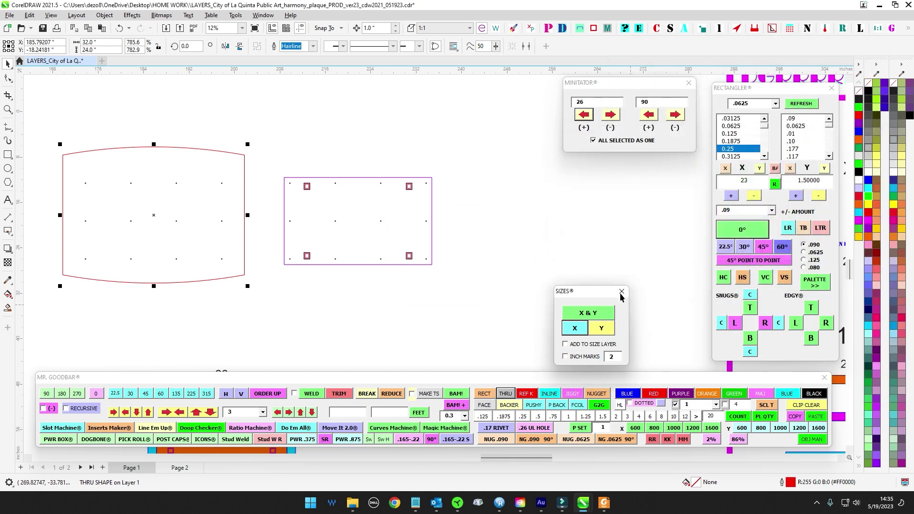
{"action": "left_click", "coordinate": [621, 292]}
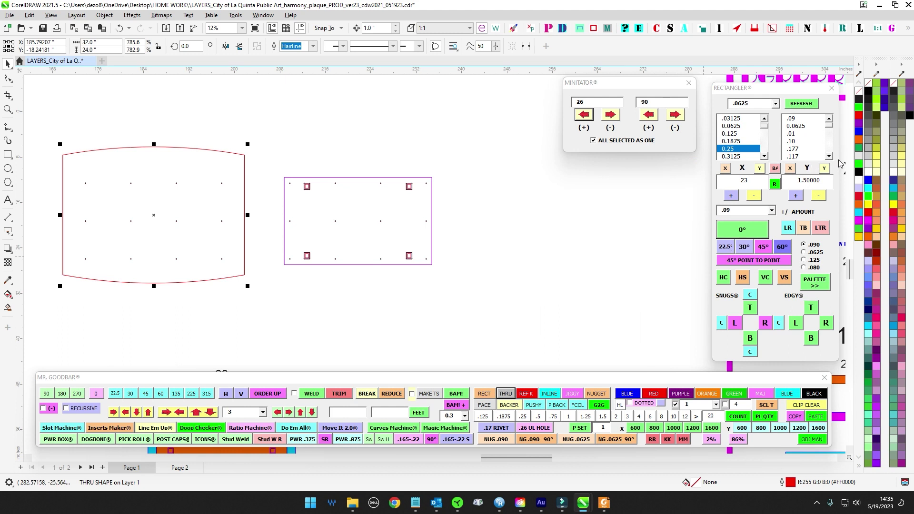
Fill the curved plaque face with light gray (#E6E6E6).
{"action": "left_click", "coordinate": [870, 170]}
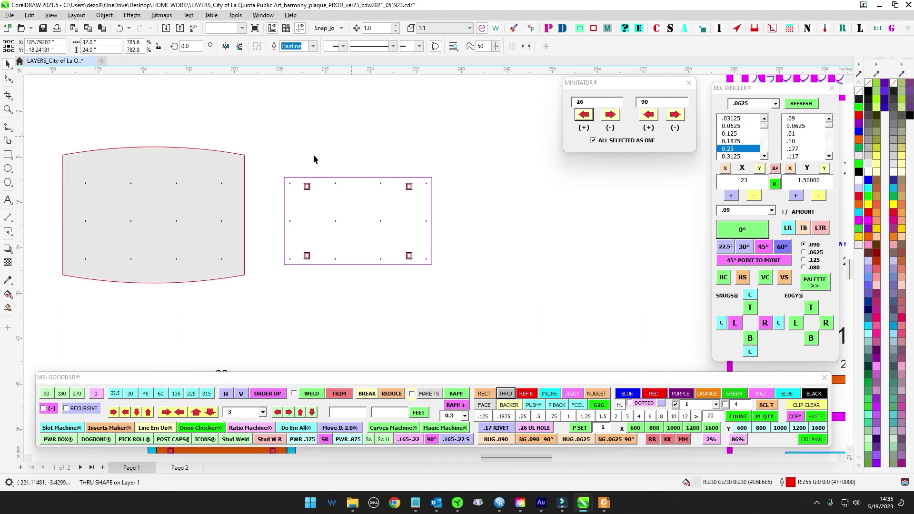
{"action": "left_click", "coordinate": [218, 175]}
{"action": "left_click", "coordinate": [373, 118]}
{"action": "scroll", "coordinate": [373, 118], "scroll_direction": "down", "scroll_amount": 1}
{"action": "left_click_drag", "start_coordinate": [367, 137], "coordinate": [407, 145]}
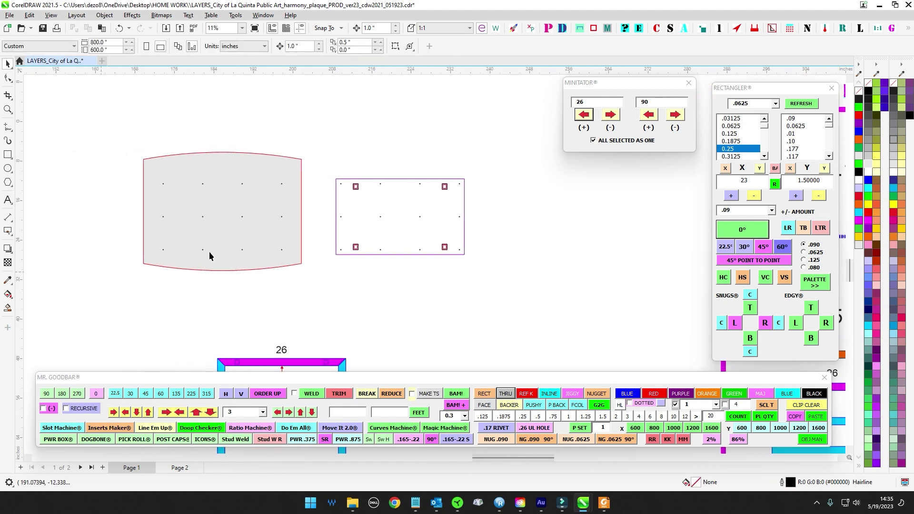
Convert the purple backing plate rectangle into a THRU shape with a light gray fill.
{"action": "left_click", "coordinate": [427, 180]}
{"action": "scroll", "coordinate": [507, 130], "scroll_direction": "right", "scroll_amount": 2}
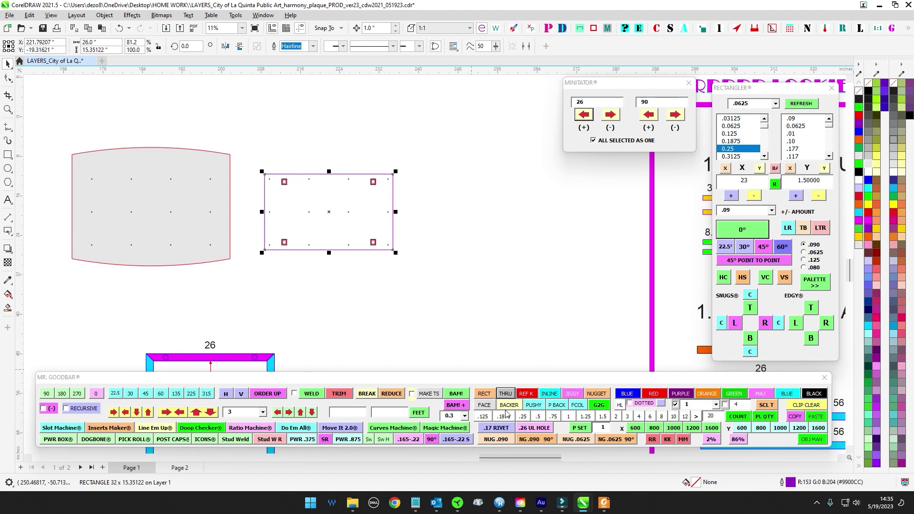
{"action": "left_click", "coordinate": [432, 397]}
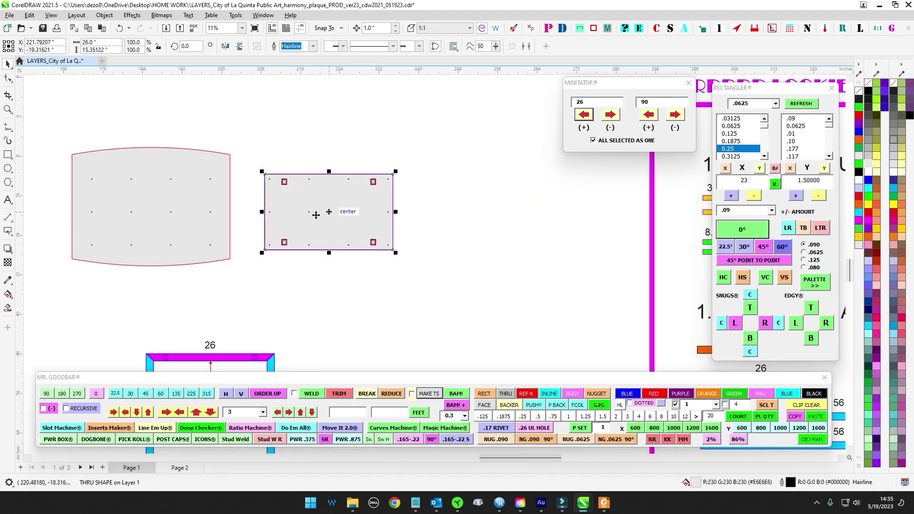
Examine the stud locations on the curved face and compare them with those on the backing plate.
{"action": "scroll", "coordinate": [331, 141], "scroll_direction": "up", "scroll_amount": 1}
{"action": "left_click", "coordinate": [332, 138]}
{"action": "scroll", "coordinate": [308, 185], "scroll_direction": "up", "scroll_amount": 3}
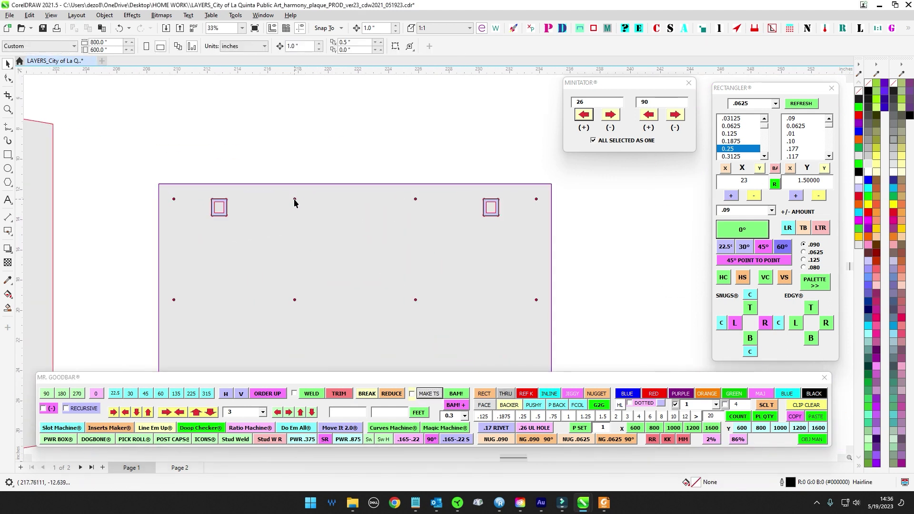
{"action": "scroll", "coordinate": [294, 199], "scroll_direction": "down", "scroll_amount": 3}
{"action": "left_click_drag", "start_coordinate": [54, 213], "coordinate": [193, 226]}
{"action": "scroll", "coordinate": [204, 218], "scroll_direction": "up", "scroll_amount": 4}
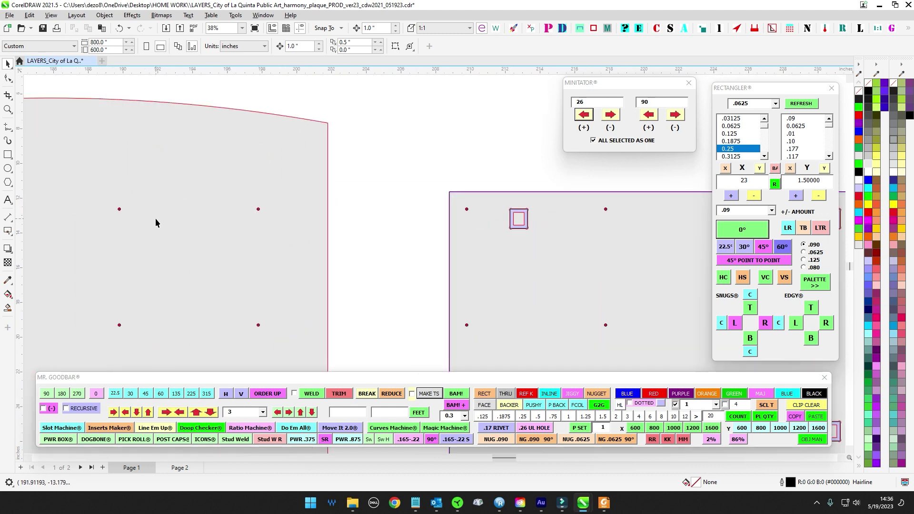
{"action": "scroll", "coordinate": [400, 172], "scroll_direction": "down", "scroll_amount": 2}
{"action": "left_click_drag", "start_coordinate": [435, 177], "coordinate": [336, 295]}
{"action": "scroll", "coordinate": [262, 202], "scroll_direction": "up", "scroll_amount": 3}
{"action": "scroll", "coordinate": [334, 293], "scroll_direction": "down", "scroll_amount": 4}
{"action": "left_click_drag", "start_coordinate": [393, 202], "coordinate": [268, 185]}
{"action": "left_click", "coordinate": [307, 176]}
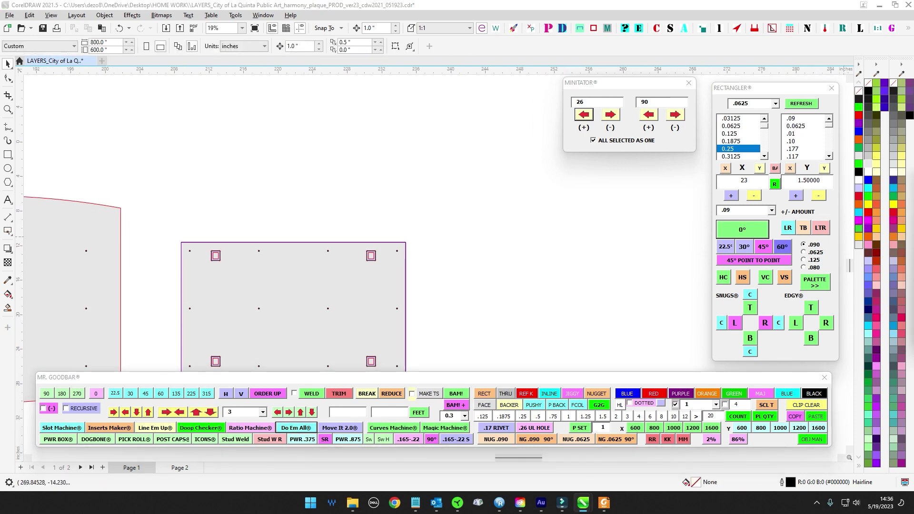
Place a 0.22 inch circle beside the backing plate and set it as the original shape to copy in Do Em All.
{"action": "left_click", "coordinate": [296, 427]}
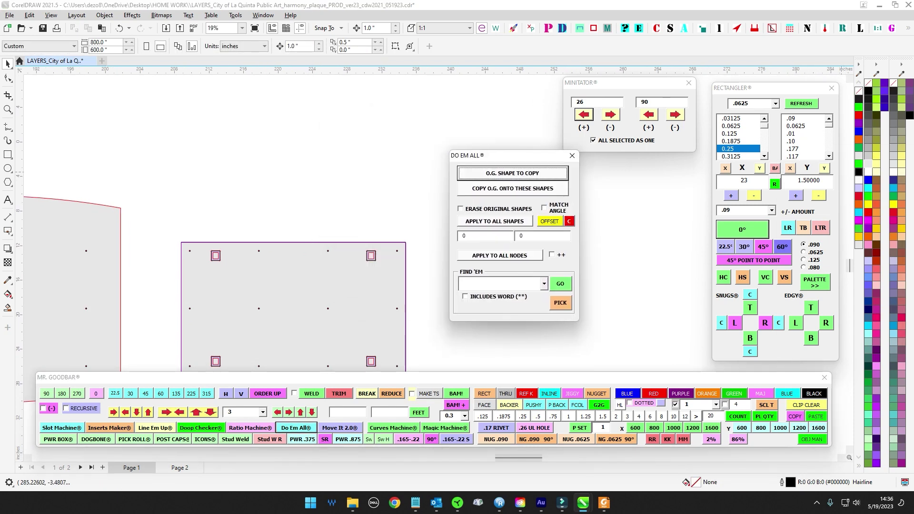
{"action": "key", "text": "ctrl+v"}
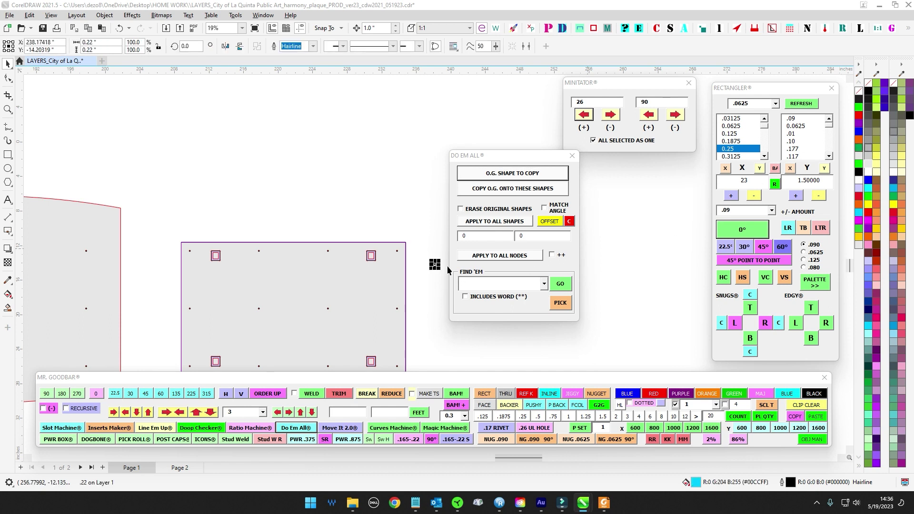
{"action": "scroll", "coordinate": [437, 259], "scroll_direction": "up", "scroll_amount": 2}
{"action": "scroll", "coordinate": [433, 263], "scroll_direction": "up", "scroll_amount": 2}
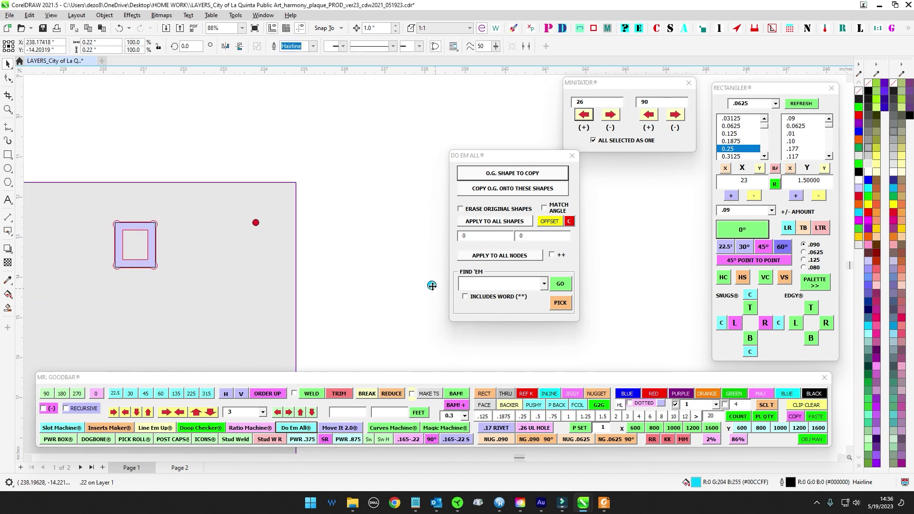
{"action": "left_click_drag", "start_coordinate": [359, 234], "coordinate": [359, 234]}
{"action": "left_click_drag", "start_coordinate": [221, 164], "coordinate": [337, 276]}
{"action": "scroll", "coordinate": [322, 276], "scroll_direction": "down", "scroll_amount": 4}
{"action": "scroll", "coordinate": [337, 276], "scroll_direction": "up", "scroll_amount": 1}
{"action": "left_click", "coordinate": [492, 189]}
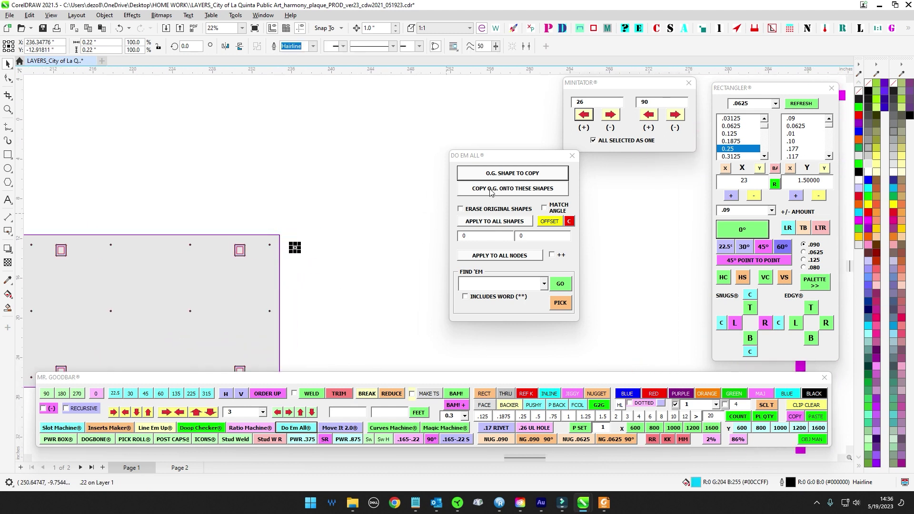
{"action": "left_click", "coordinate": [494, 174]}
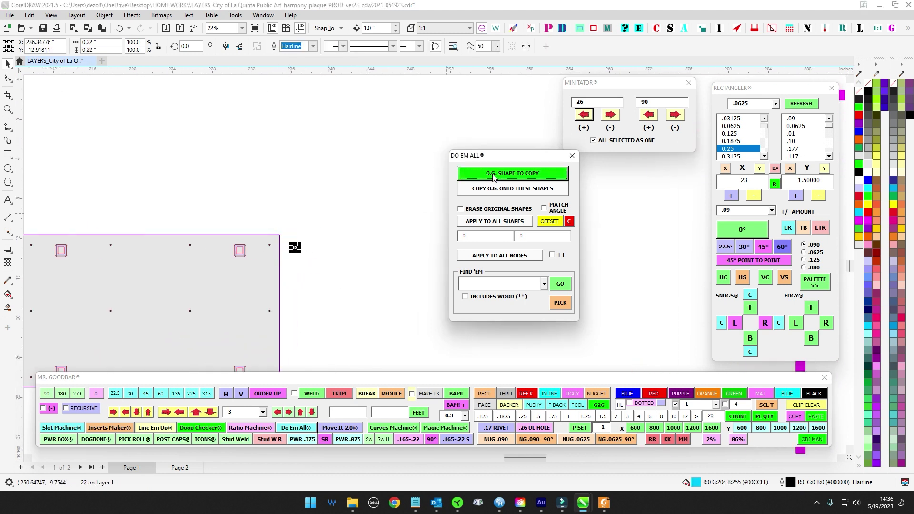
Pick a stud on the backing plate as the search name and find all its STUD 10-24 ALUM shapes.
{"action": "scroll", "coordinate": [328, 186], "scroll_direction": "down", "scroll_amount": 1}
{"action": "scroll", "coordinate": [292, 192], "scroll_direction": "up", "scroll_amount": 1}
{"action": "left_click_drag", "start_coordinate": [282, 193], "coordinate": [310, 240]}
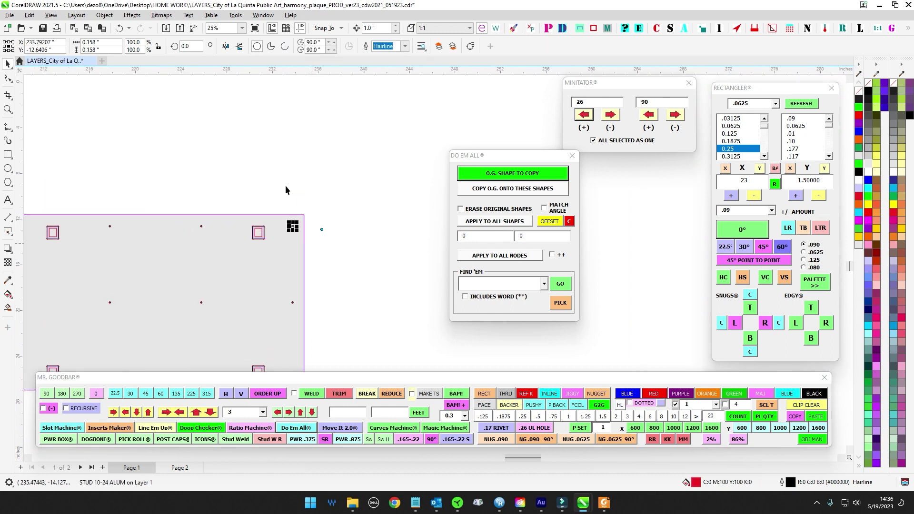
{"action": "left_click", "coordinate": [560, 304]}
{"action": "left_click", "coordinate": [561, 284]}
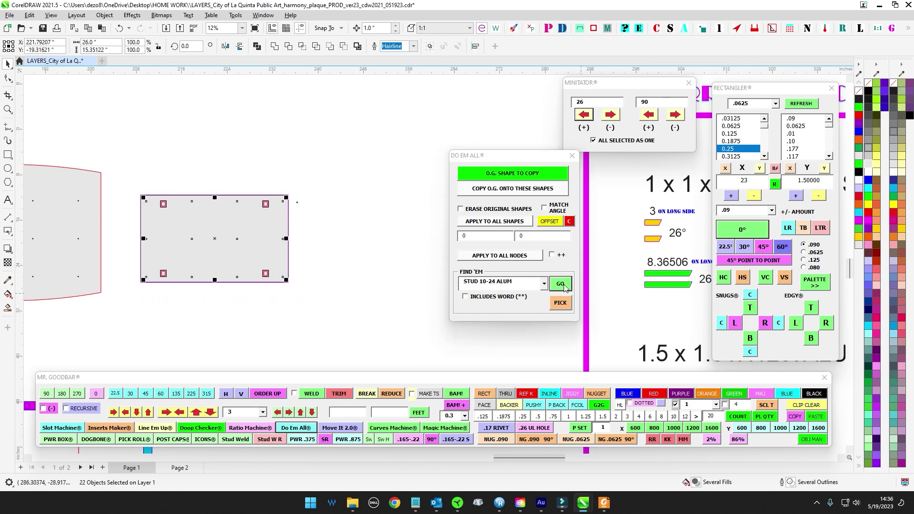
Replace all the plate's studs with the 0.22 inch circle, erasing the originals, and delete the spare circle beside the plate.
{"action": "left_click", "coordinate": [540, 191]}
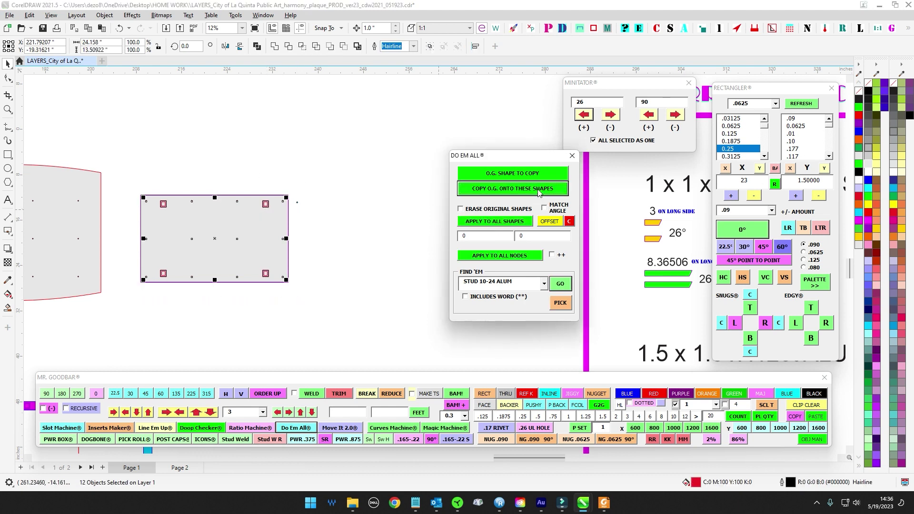
{"action": "left_click", "coordinate": [518, 210]}
{"action": "left_click", "coordinate": [518, 223]}
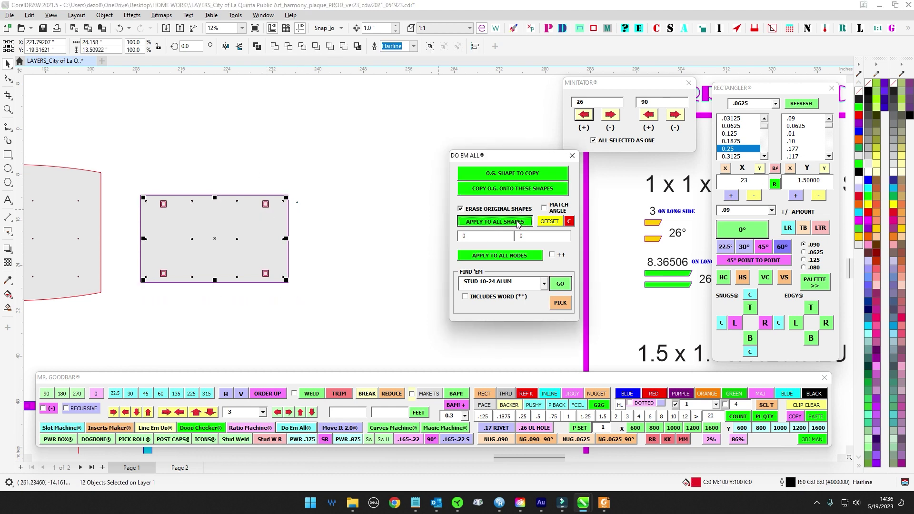
{"action": "left_click_drag", "start_coordinate": [306, 191], "coordinate": [341, 255]}
{"action": "key", "text": "Delete"}
{"action": "scroll", "coordinate": [280, 196], "scroll_direction": "up", "scroll_amount": 2}
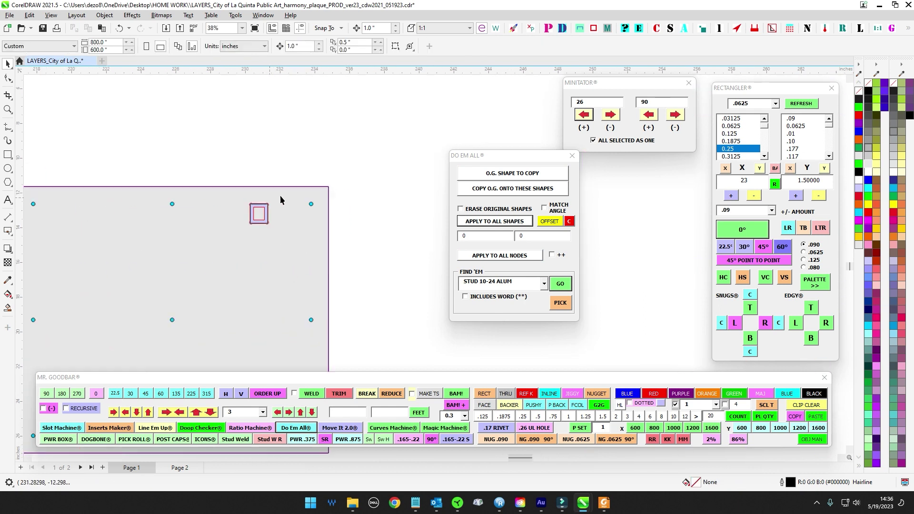
{"action": "scroll", "coordinate": [319, 224], "scroll_direction": "down", "scroll_amount": 2}
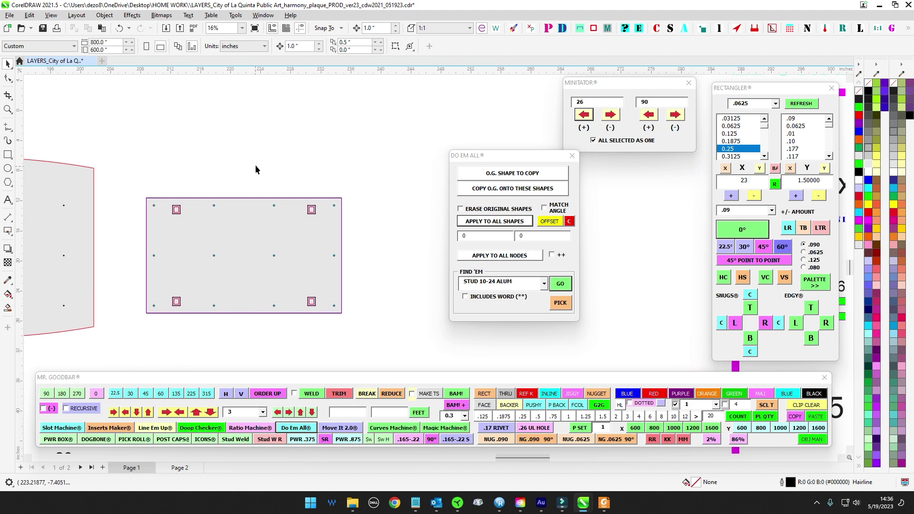
{"action": "scroll", "coordinate": [249, 228], "scroll_direction": "up", "scroll_amount": 1}
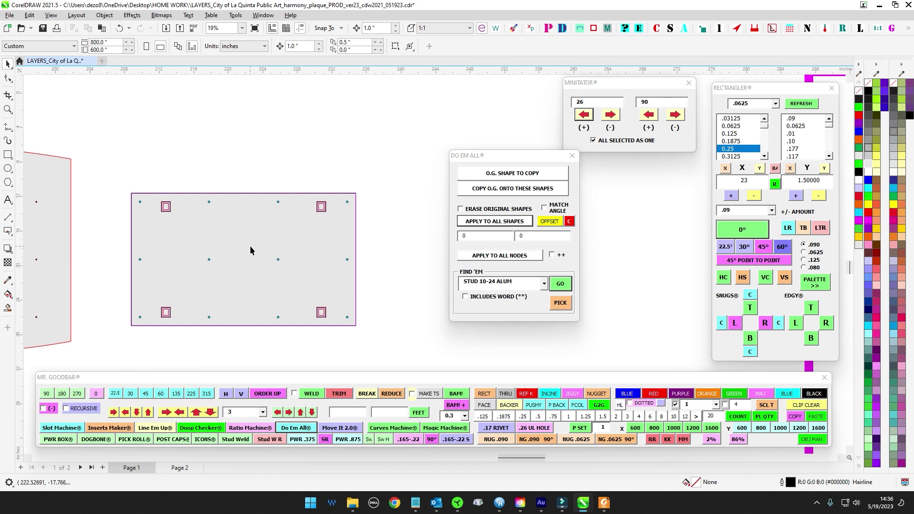
Add a red outline arrow pointing up at the centre of the backing plate.
{"action": "left_click", "coordinate": [339, 254]}
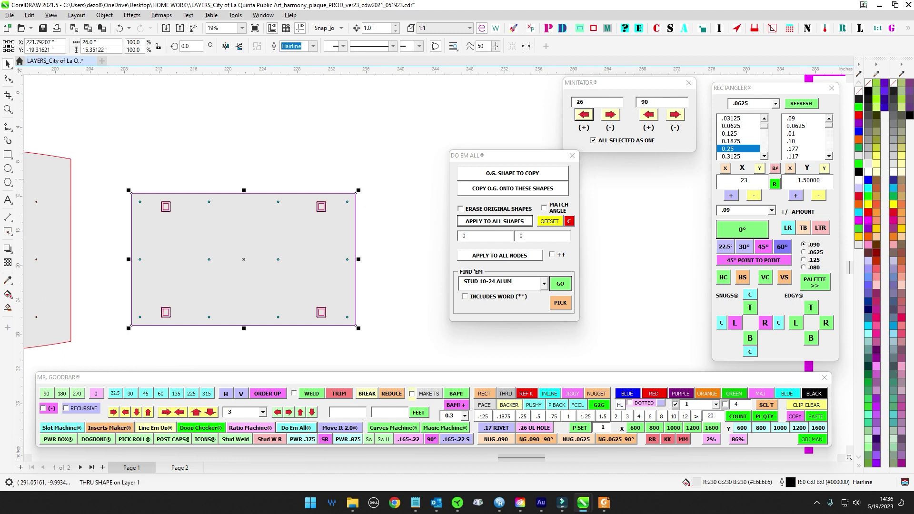
{"action": "key", "text": "Escape"}
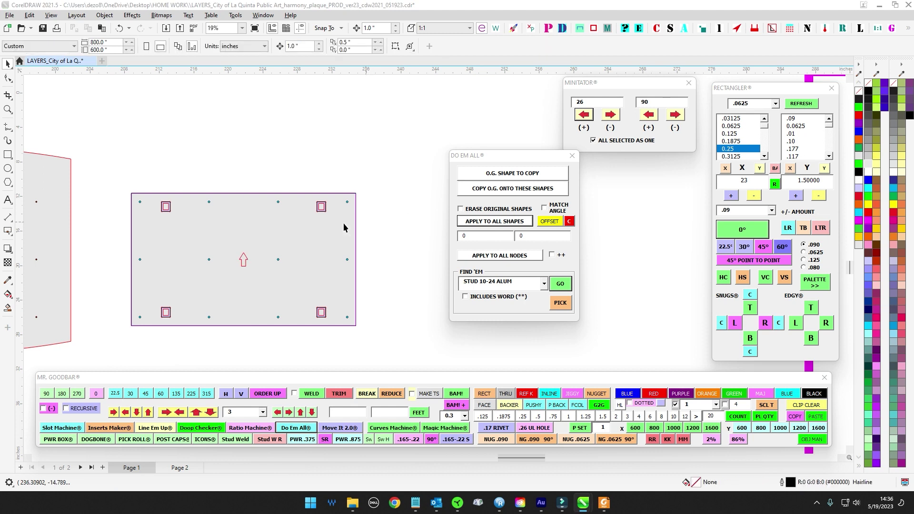
{"action": "scroll", "coordinate": [247, 265], "scroll_direction": "up", "scroll_amount": 1}
{"action": "scroll", "coordinate": [240, 253], "scroll_direction": "up", "scroll_amount": 4}
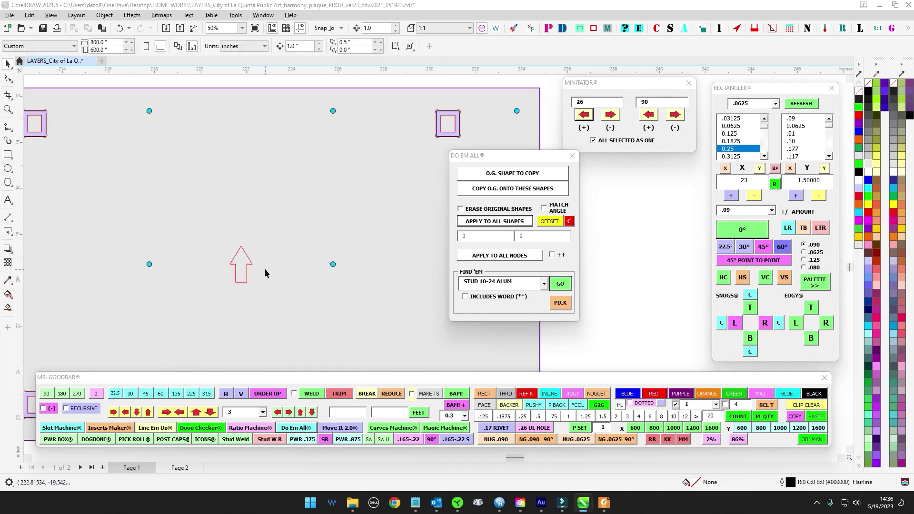
{"action": "scroll", "coordinate": [244, 245], "scroll_direction": "down", "scroll_amount": 3}
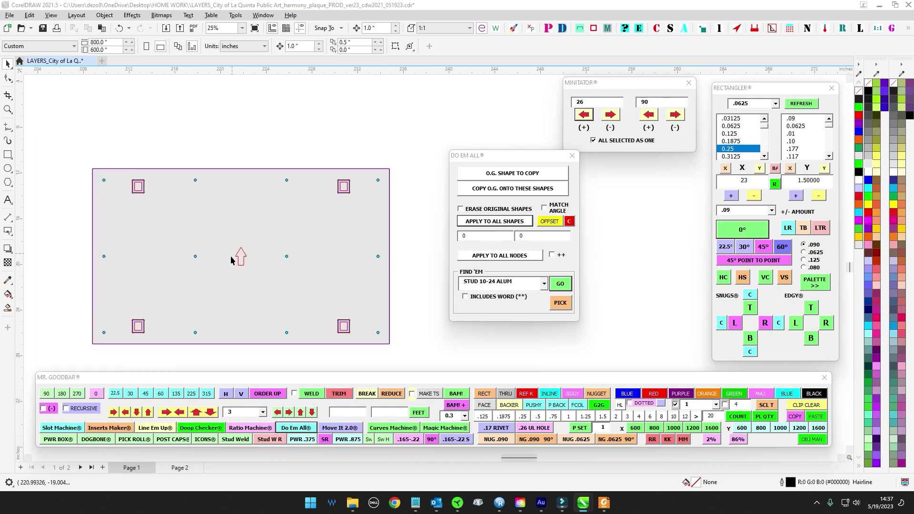
Delete the red outline arrow from the centre of the backing plate.
{"action": "scroll", "coordinate": [247, 232], "scroll_direction": "down", "scroll_amount": 2}
{"action": "left_click_drag", "start_coordinate": [258, 289], "coordinate": [260, 289]}
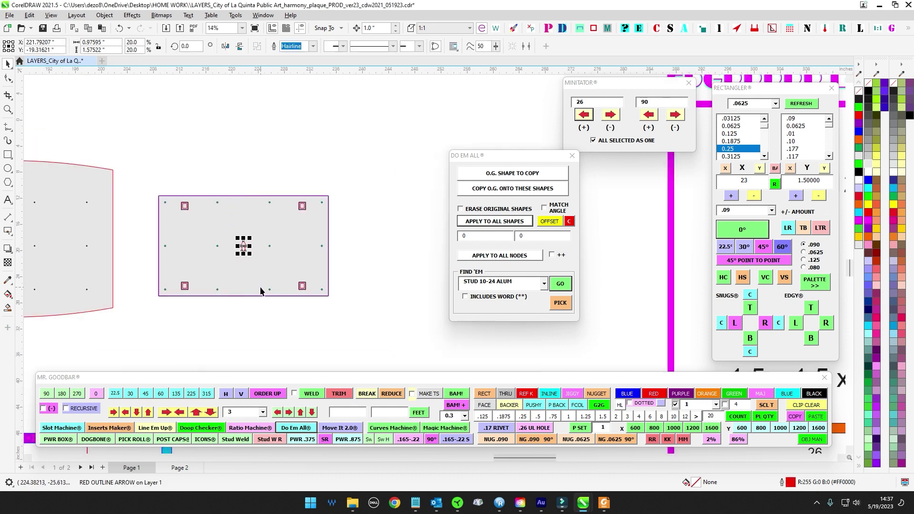
{"action": "key", "text": "Delete"}
{"action": "scroll", "coordinate": [215, 226], "scroll_direction": "up", "scroll_amount": 2}
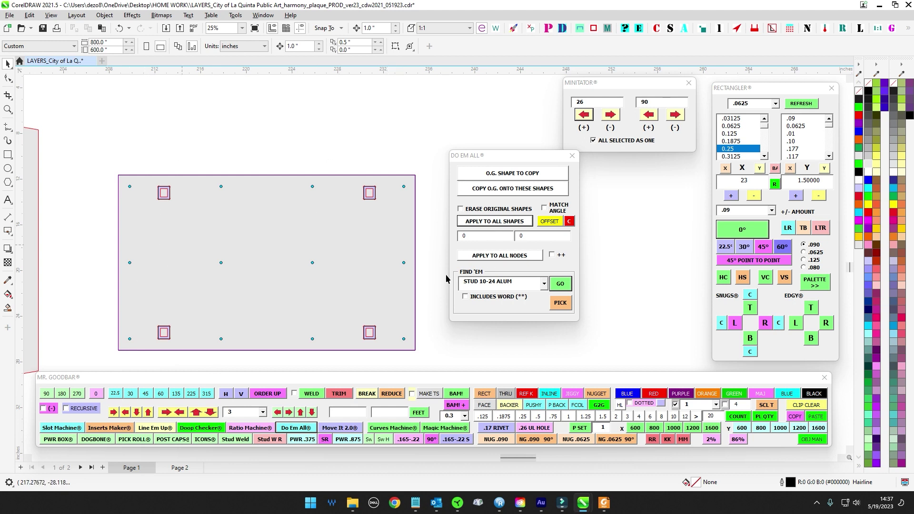
Select the backing plate's THRU shape and open the Radius Machine for it.
{"action": "scroll", "coordinate": [260, 173], "scroll_direction": "down", "scroll_amount": 2}
{"action": "scroll", "coordinate": [238, 167], "scroll_direction": "up", "scroll_amount": 9}
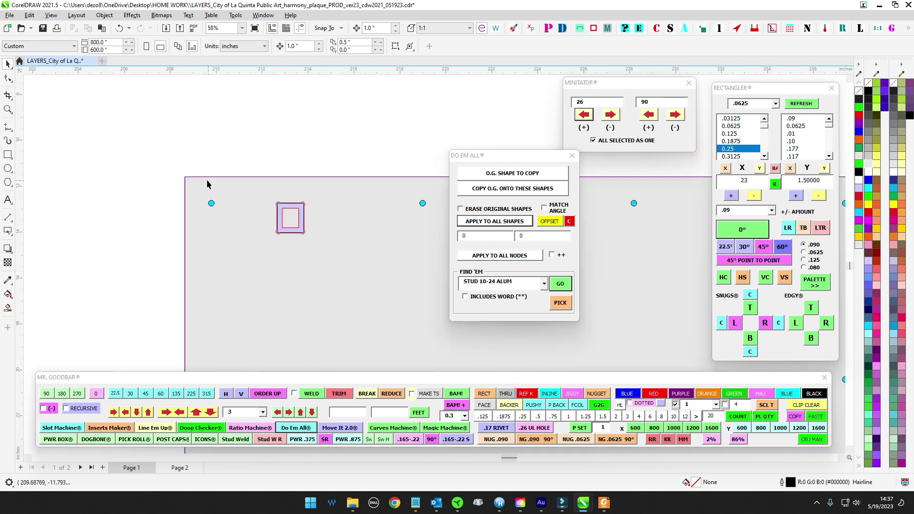
{"action": "left_click", "coordinate": [198, 206]}
{"action": "scroll", "coordinate": [143, 147], "scroll_direction": "down", "scroll_amount": 9}
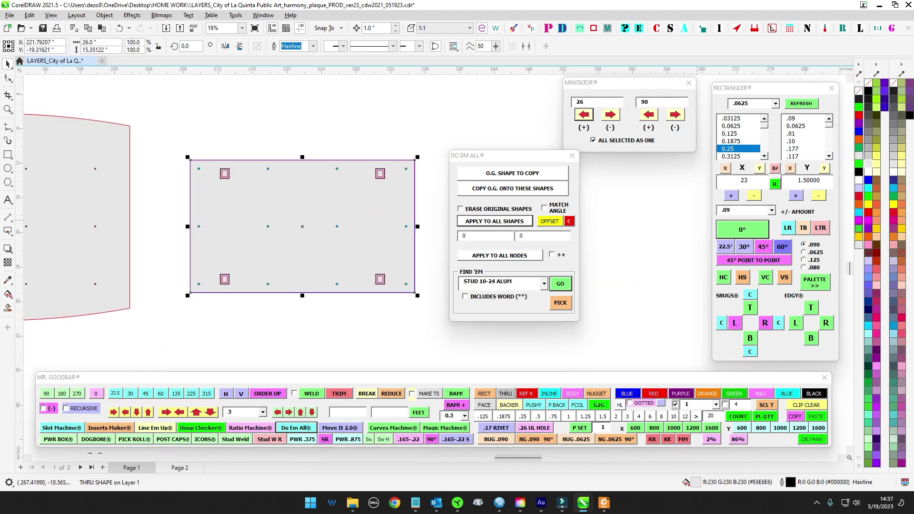
{"action": "left_click_drag", "start_coordinate": [507, 139], "coordinate": [475, 110]}
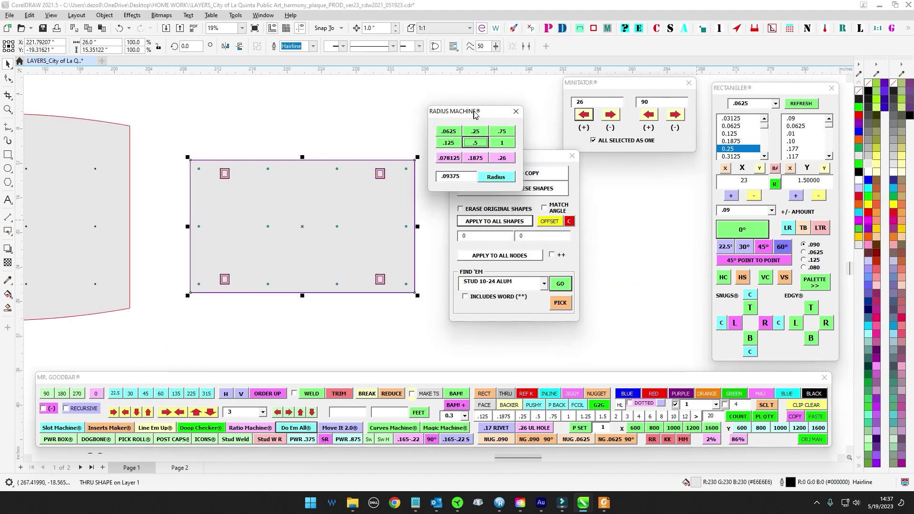
{"action": "scroll", "coordinate": [361, 128], "scroll_direction": "up", "scroll_amount": 1}
{"action": "left_click_drag", "start_coordinate": [362, 126], "coordinate": [277, 152]}
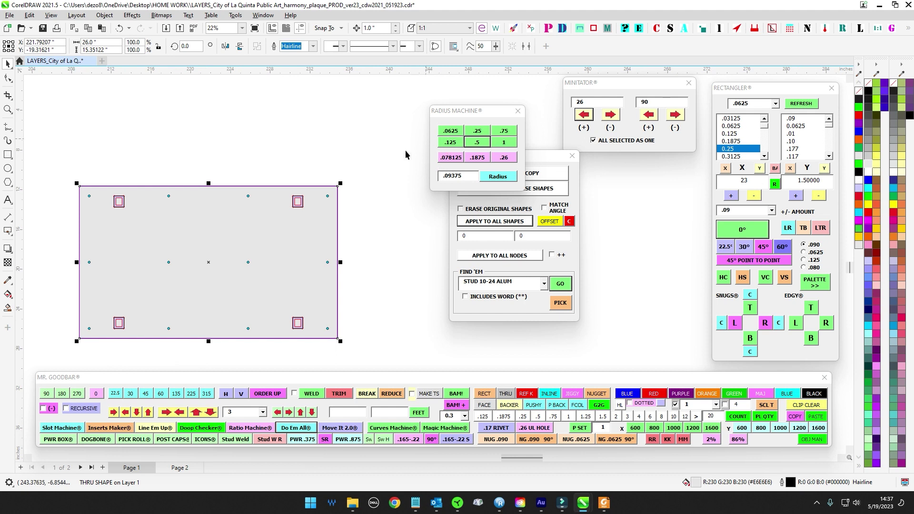
{"action": "left_click", "coordinate": [264, 157]}
{"action": "left_click_drag", "start_coordinate": [284, 194], "coordinate": [286, 193]}
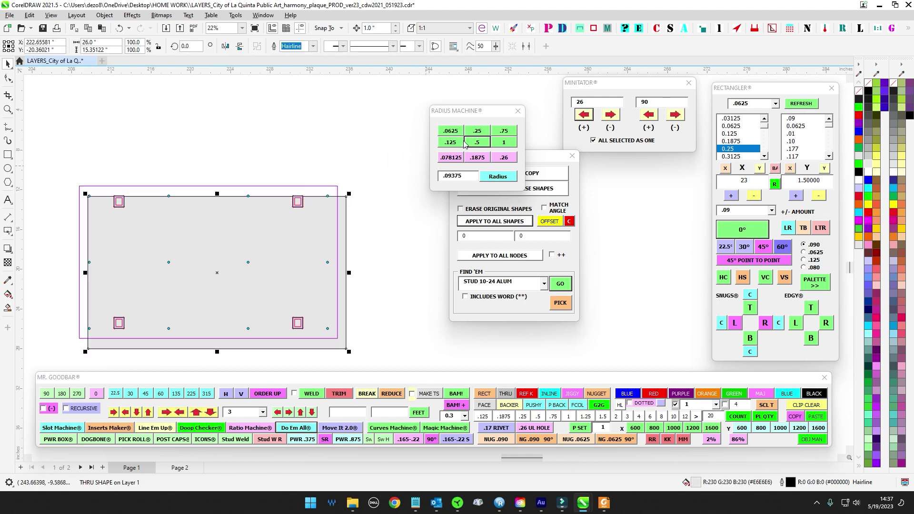
{"action": "left_click", "coordinate": [381, 147]}
{"action": "key", "text": "ctrl+z"}
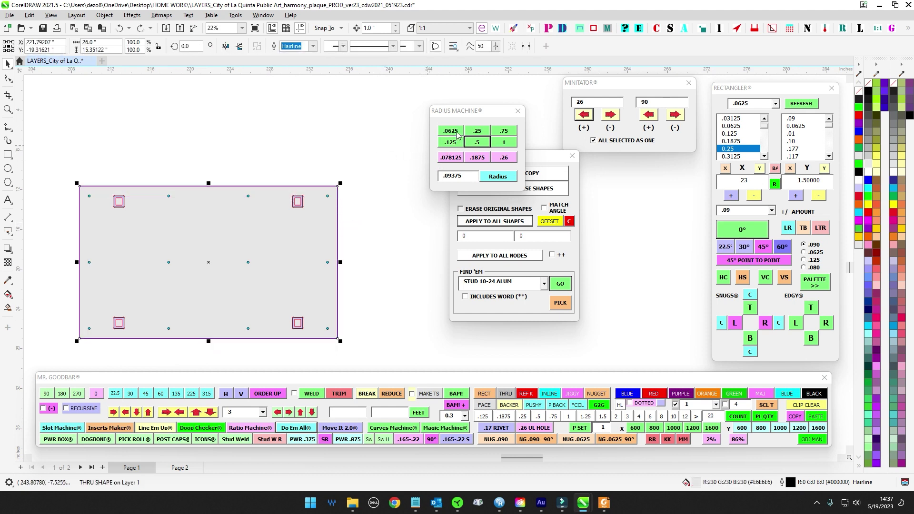
Round the corners of the backing plate's THRU shape with a 0.0625 inch radius.
{"action": "left_click", "coordinate": [451, 131]}
{"action": "scroll", "coordinate": [350, 184], "scroll_direction": "up", "scroll_amount": 5}
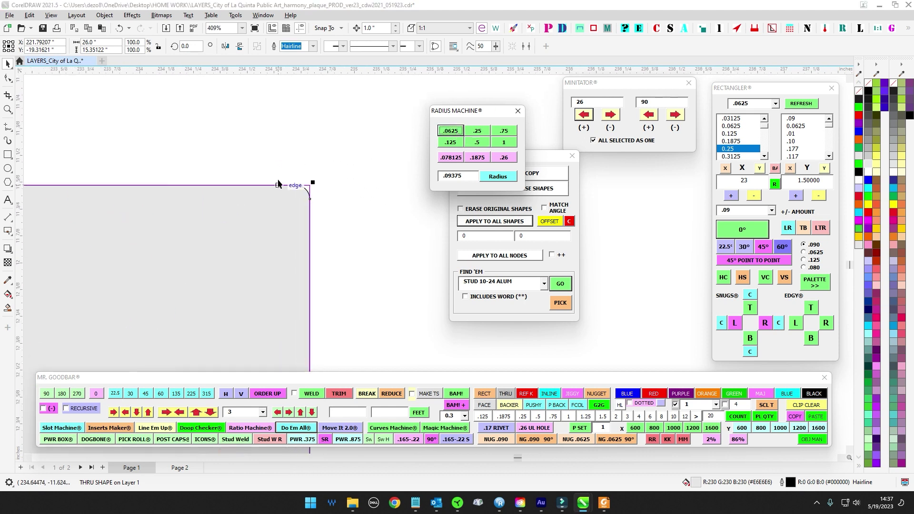
Examine the backing plate's rounded corner and compare both plates with the stand's assembly drawings.
{"action": "scroll", "coordinate": [325, 216], "scroll_direction": "down", "scroll_amount": 3}
{"action": "scroll", "coordinate": [337, 198], "scroll_direction": "down", "scroll_amount": 5}
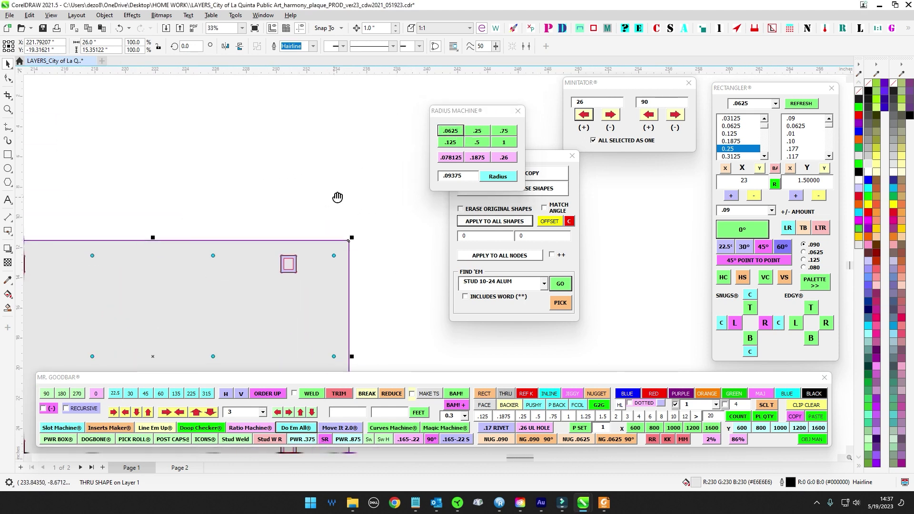
{"action": "left_click", "coordinate": [320, 124]}
{"action": "scroll", "coordinate": [320, 127], "scroll_direction": "down", "scroll_amount": 2}
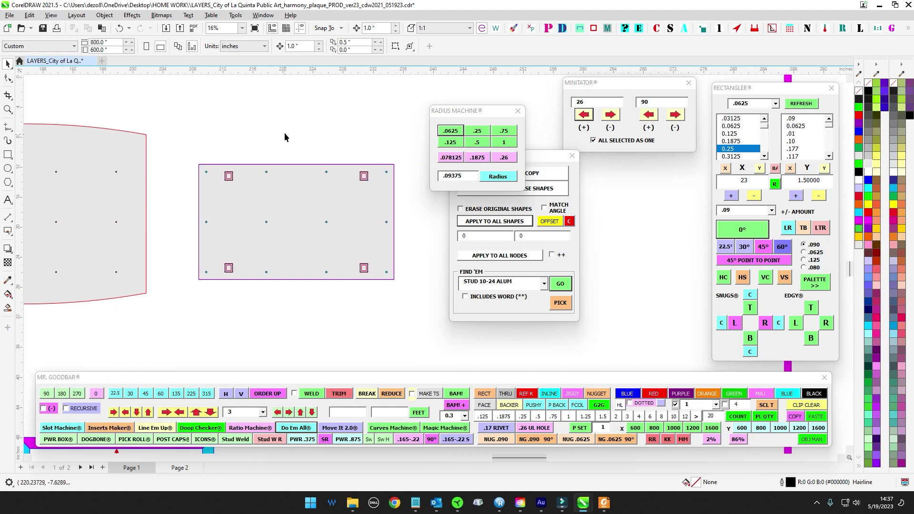
{"action": "left_click_drag", "start_coordinate": [303, 113], "coordinate": [298, 108]}
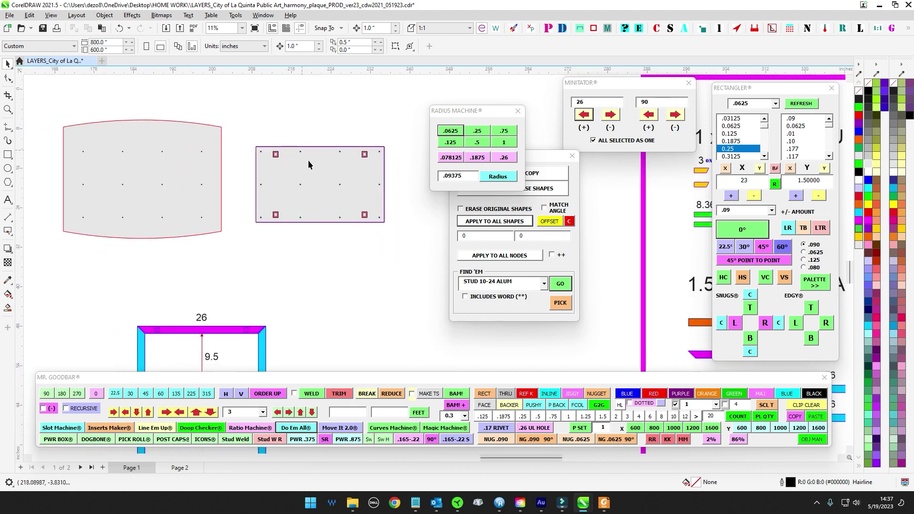
{"action": "scroll", "coordinate": [281, 162], "scroll_direction": "up", "scroll_amount": 3}
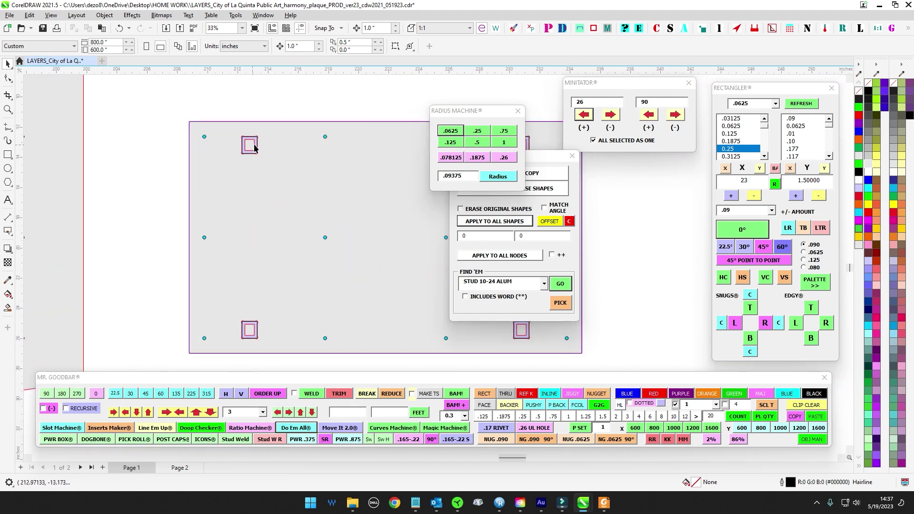
{"action": "scroll", "coordinate": [242, 182], "scroll_direction": "down", "scroll_amount": 5}
{"action": "left_click_drag", "start_coordinate": [327, 284], "coordinate": [342, 200]}
{"action": "scroll", "coordinate": [337, 230], "scroll_direction": "down", "scroll_amount": 2}
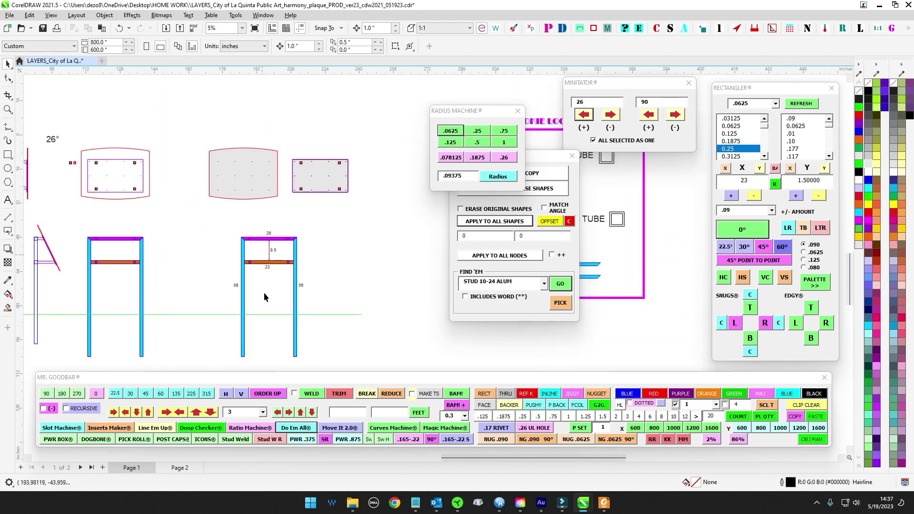
{"action": "left_click_drag", "start_coordinate": [194, 264], "coordinate": [325, 272]}
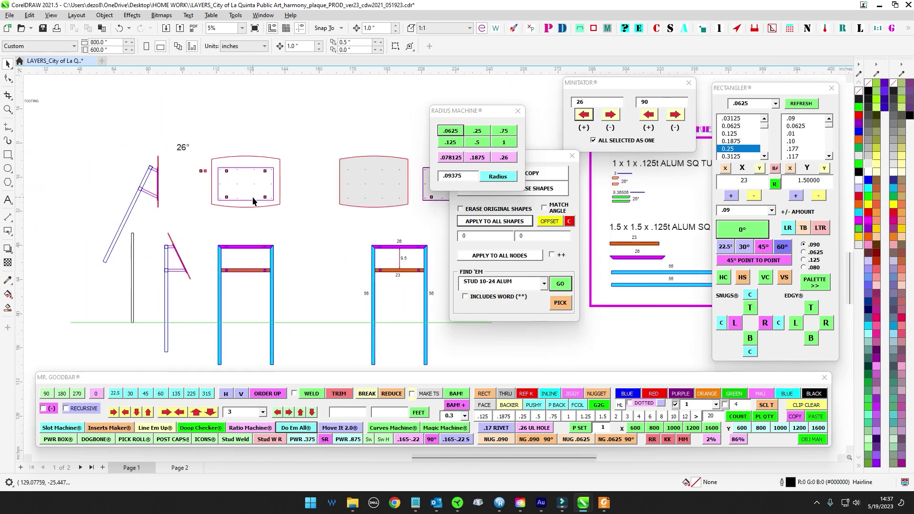
{"action": "scroll", "coordinate": [257, 173], "scroll_direction": "up", "scroll_amount": 3}
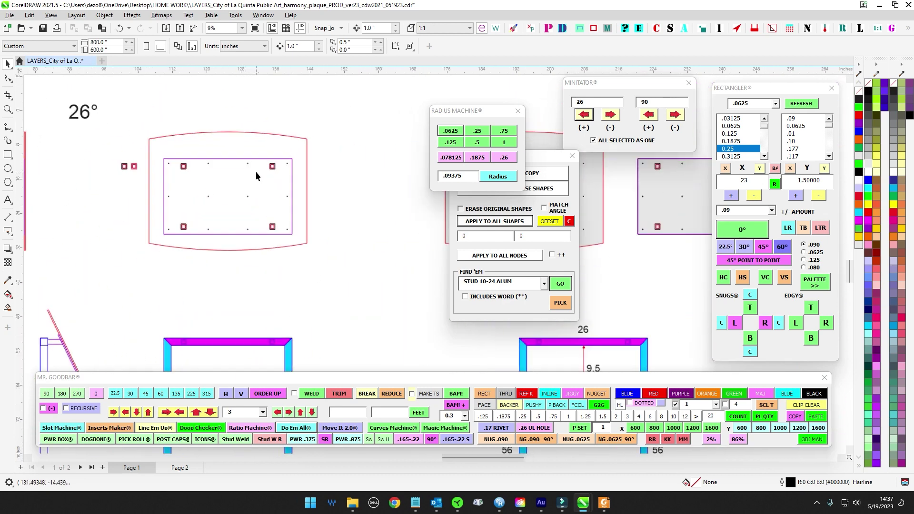
{"action": "scroll", "coordinate": [259, 170], "scroll_direction": "down", "scroll_amount": 4}
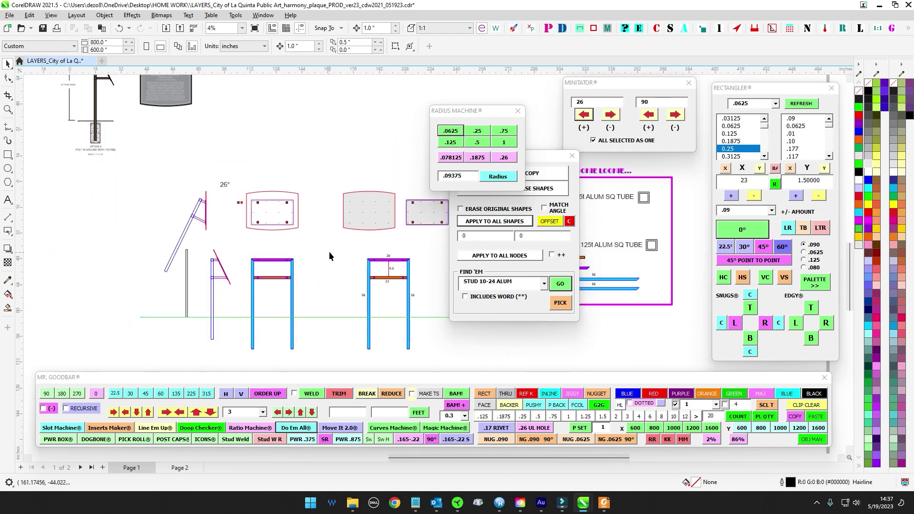
Close the Do Em All, Radius Machine and Minitator tool windows.
{"action": "left_click", "coordinate": [555, 160]}
{"action": "left_click", "coordinate": [572, 156]}
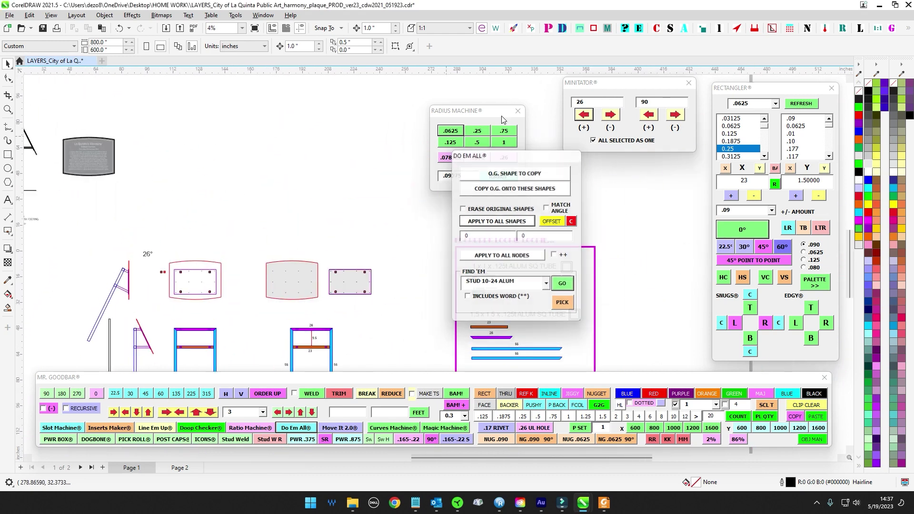
{"action": "left_click", "coordinate": [517, 110]}
{"action": "left_click", "coordinate": [689, 83]}
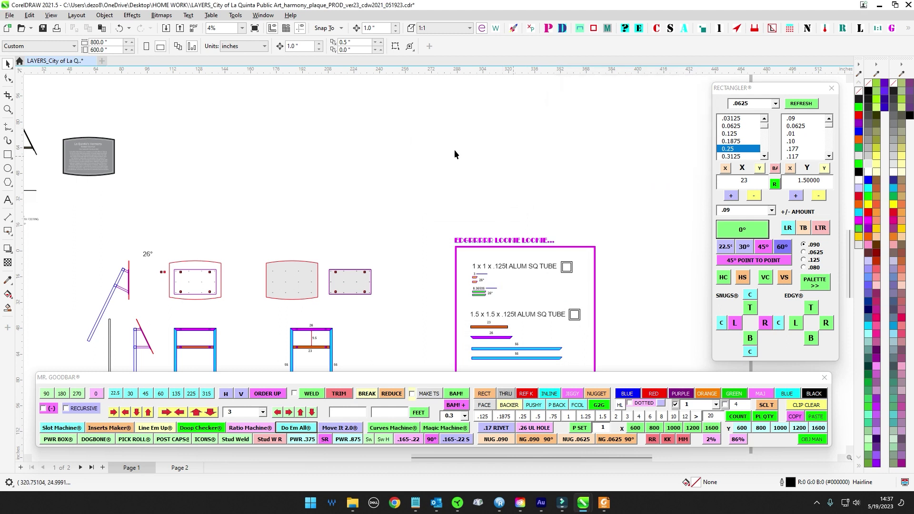
{"action": "scroll", "coordinate": [454, 150], "scroll_direction": "down", "scroll_amount": 2}
{"action": "left_click_drag", "start_coordinate": [436, 148], "coordinate": [556, 286]}
{"action": "left_click_drag", "start_coordinate": [401, 159], "coordinate": [479, 144]}
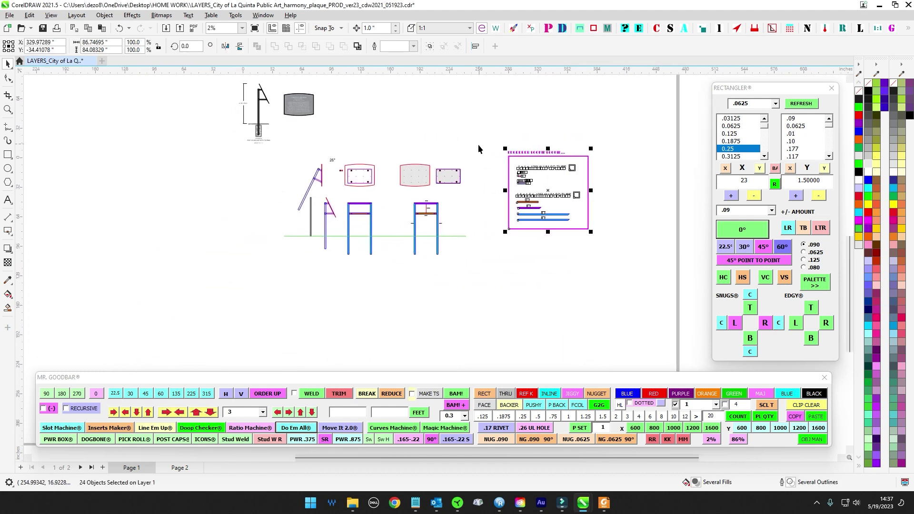
{"action": "left_click", "coordinate": [145, 221]}
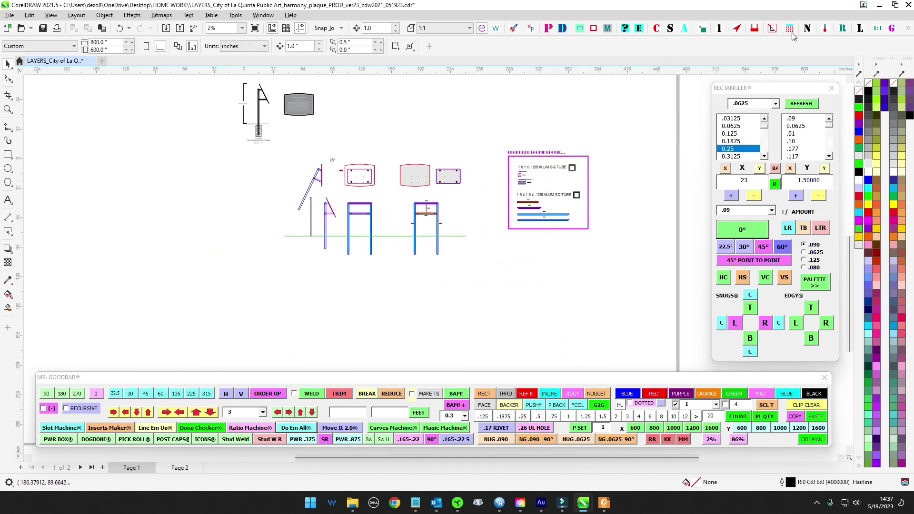
Open the Hi My Name Is page-naming tool and set the material to 25AL and the part name to plaque_face.
{"action": "left_click_drag", "start_coordinate": [913, 154], "coordinate": [623, 95]}
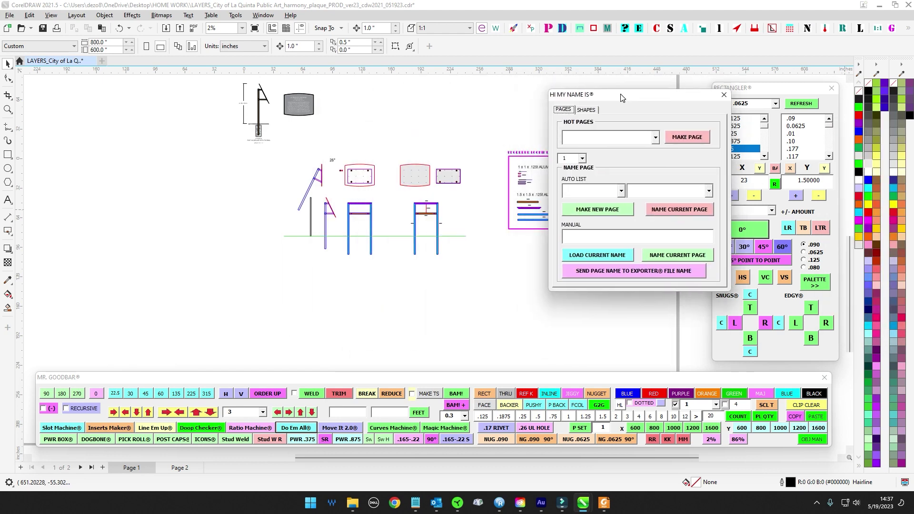
{"action": "left_click", "coordinate": [622, 190]}
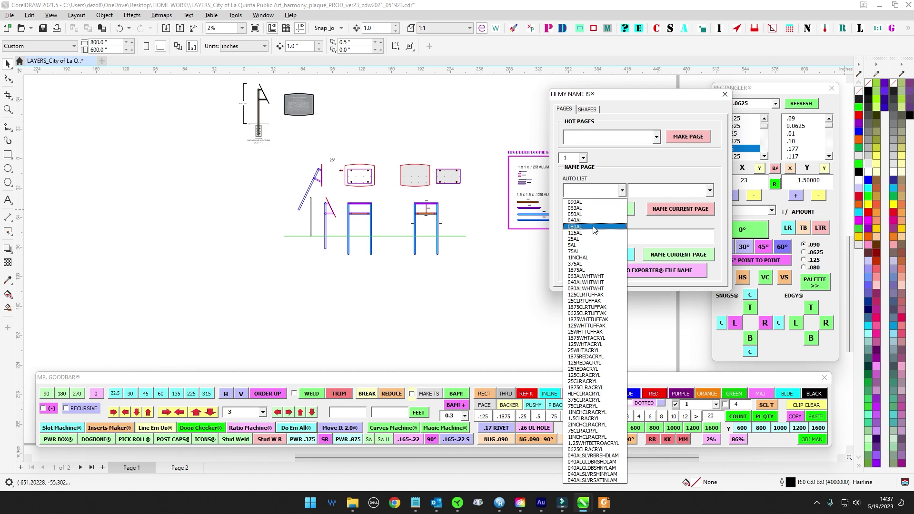
{"action": "left_click", "coordinate": [597, 240]}
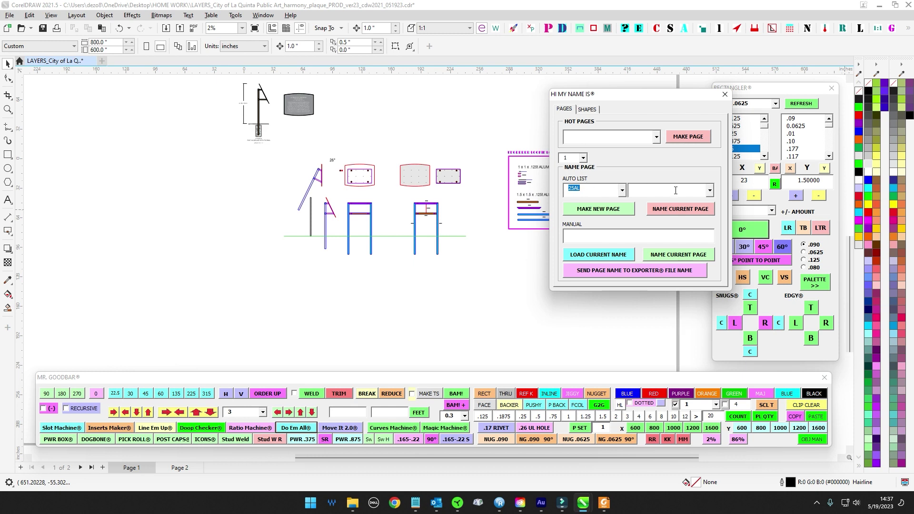
{"action": "left_click", "coordinate": [706, 190]}
{"action": "type", "text": "plaque_face"}
Examine the grey production plaque face and backing plate side by side.
{"action": "scroll", "coordinate": [429, 164], "scroll_direction": "up", "scroll_amount": 2}
{"action": "left_click_drag", "start_coordinate": [315, 153], "coordinate": [504, 222]}
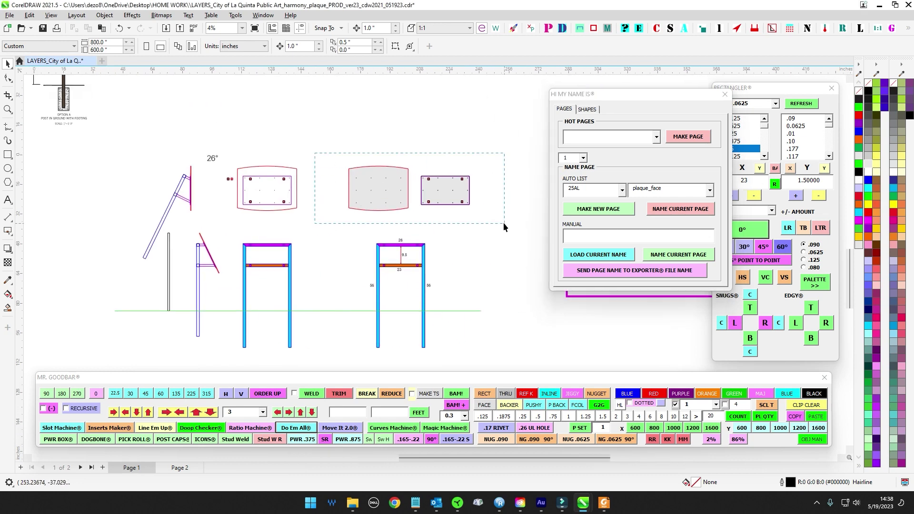
{"action": "scroll", "coordinate": [487, 168], "scroll_direction": "up", "scroll_amount": 2}
{"action": "left_click_drag", "start_coordinate": [489, 160], "coordinate": [73, 313]}
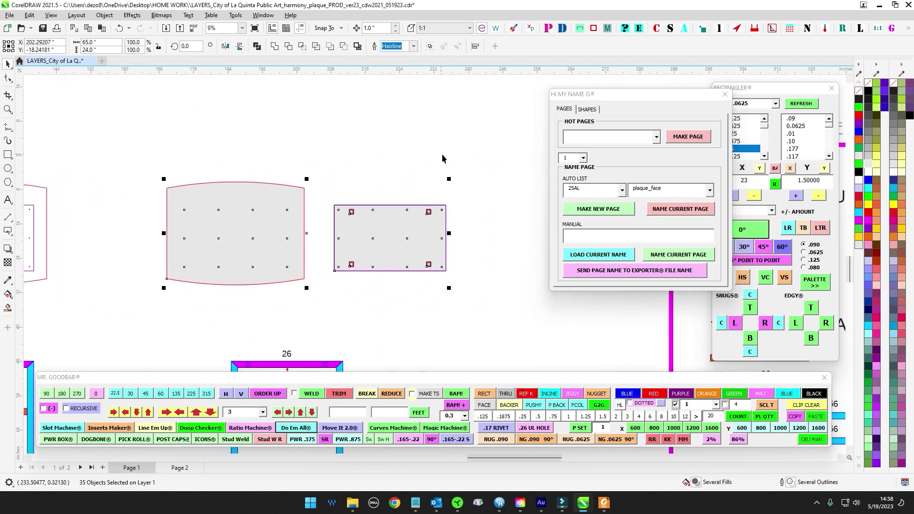
{"action": "left_click", "coordinate": [515, 191]}
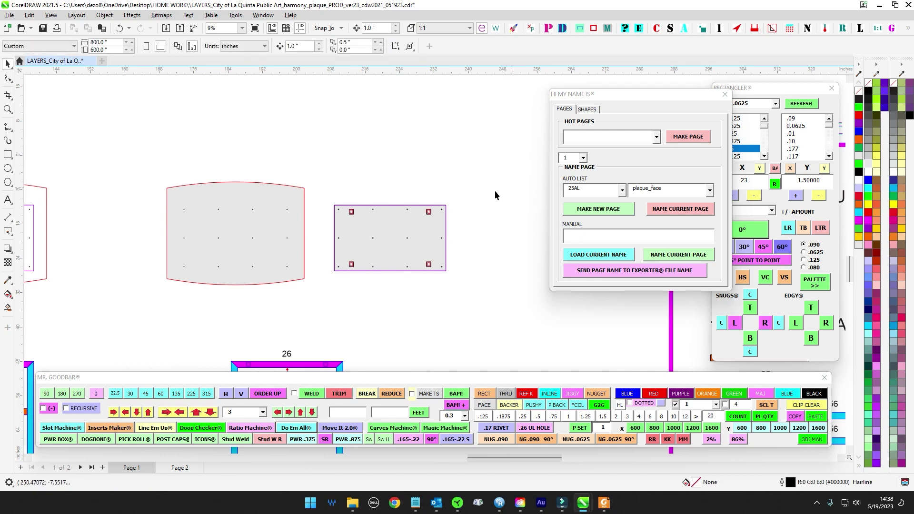
Go to page 2 and inspect the La Quinta's Harmony plaque artwork group up close.
{"action": "scroll", "coordinate": [412, 191], "scroll_direction": "down", "scroll_amount": 2}
{"action": "left_click", "coordinate": [174, 468]}
{"action": "scroll", "coordinate": [247, 175], "scroll_direction": "down", "scroll_amount": 1}
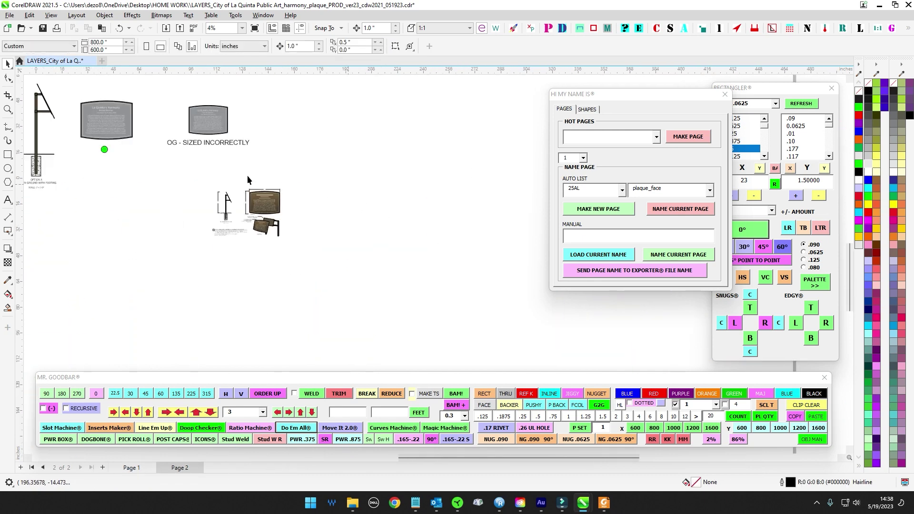
{"action": "left_click_drag", "start_coordinate": [157, 114], "coordinate": [200, 134]}
{"action": "scroll", "coordinate": [112, 117], "scroll_direction": "up", "scroll_amount": 2}
{"action": "left_click_drag", "start_coordinate": [116, 83], "coordinate": [382, 253]}
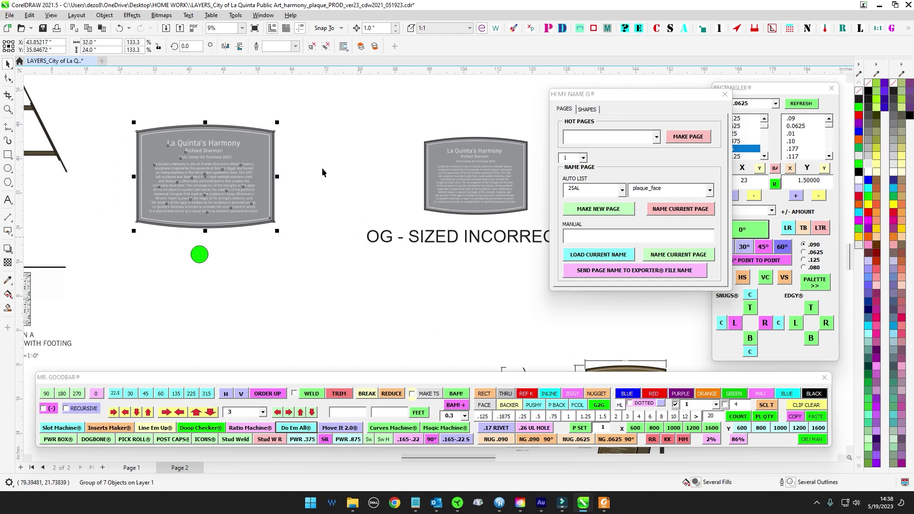
{"action": "left_click_drag", "start_coordinate": [322, 167], "coordinate": [446, 200]}
{"action": "scroll", "coordinate": [446, 200], "scroll_direction": "up", "scroll_amount": 1}
{"action": "scroll", "coordinate": [421, 170], "scroll_direction": "up", "scroll_amount": 2}
{"action": "scroll", "coordinate": [449, 175], "scroll_direction": "down", "scroll_amount": 2}
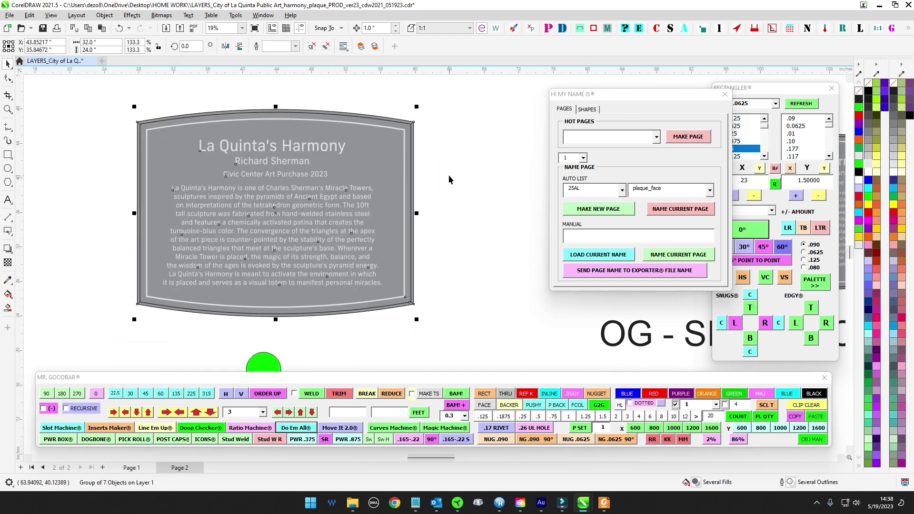
{"action": "scroll", "coordinate": [218, 160], "scroll_direction": "down", "scroll_amount": 1}
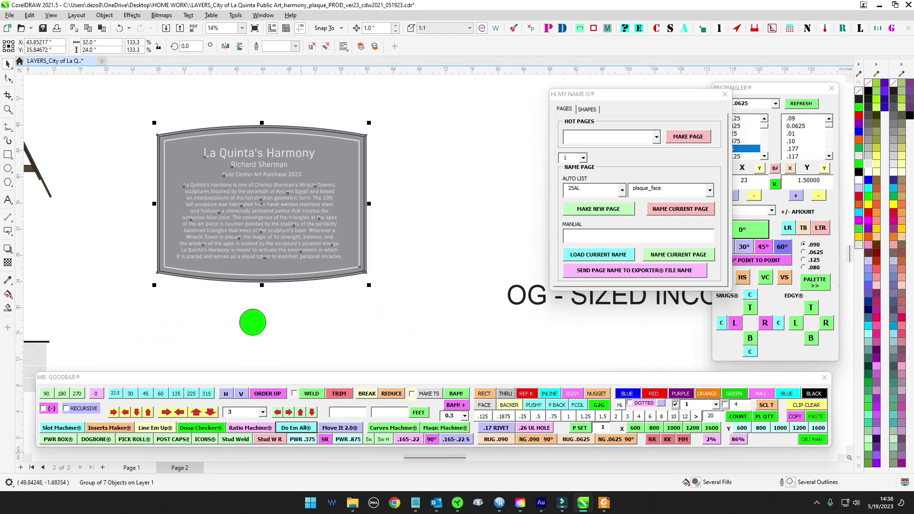
Return to page 1 and check the plaque face and backing plate with their holes one at a time.
{"action": "left_click", "coordinate": [131, 467]}
{"action": "scroll", "coordinate": [383, 262], "scroll_direction": "up", "scroll_amount": 5}
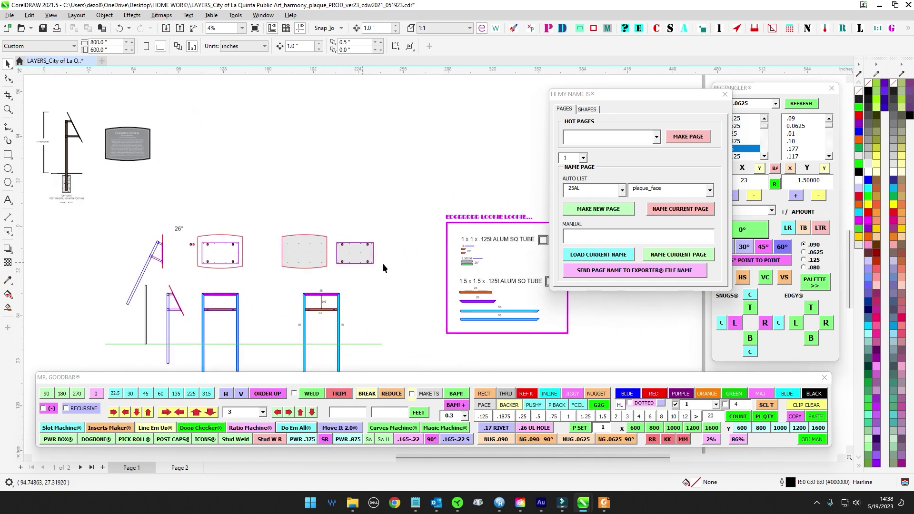
{"action": "scroll", "coordinate": [115, 231], "scroll_direction": "down", "scroll_amount": 4}
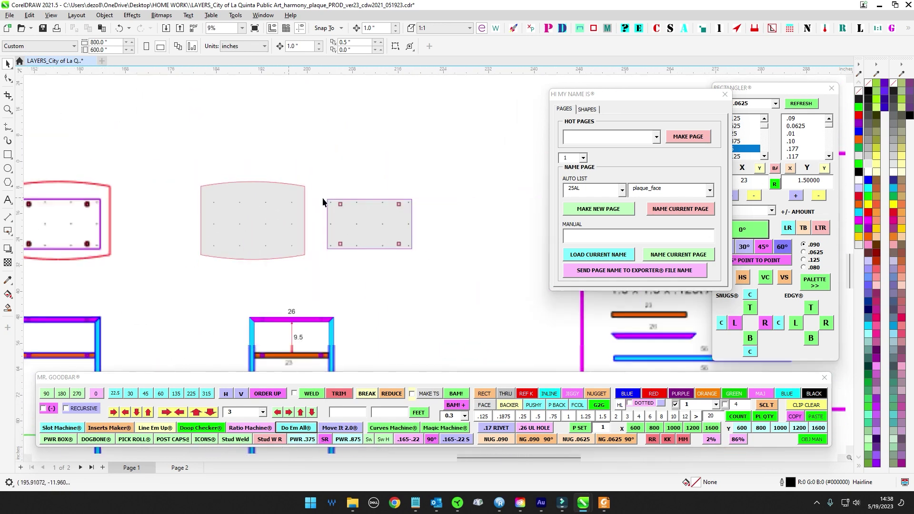
{"action": "left_click_drag", "start_coordinate": [196, 158], "coordinate": [323, 289]}
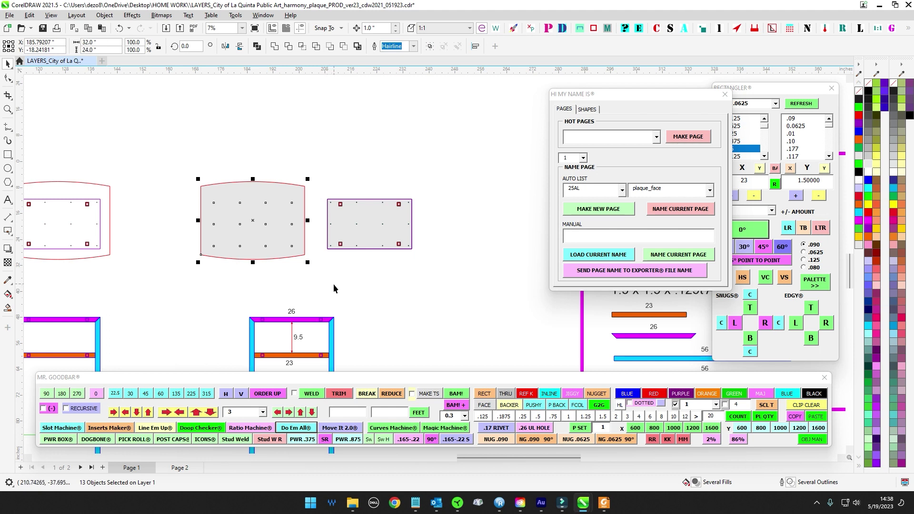
{"action": "scroll", "coordinate": [333, 284], "scroll_direction": "up", "scroll_amount": 2}
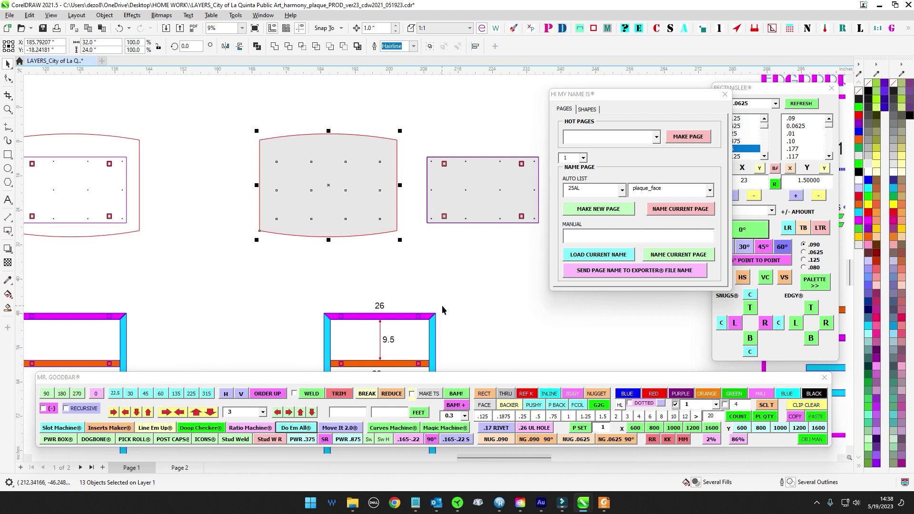
{"action": "left_click", "coordinate": [441, 302]}
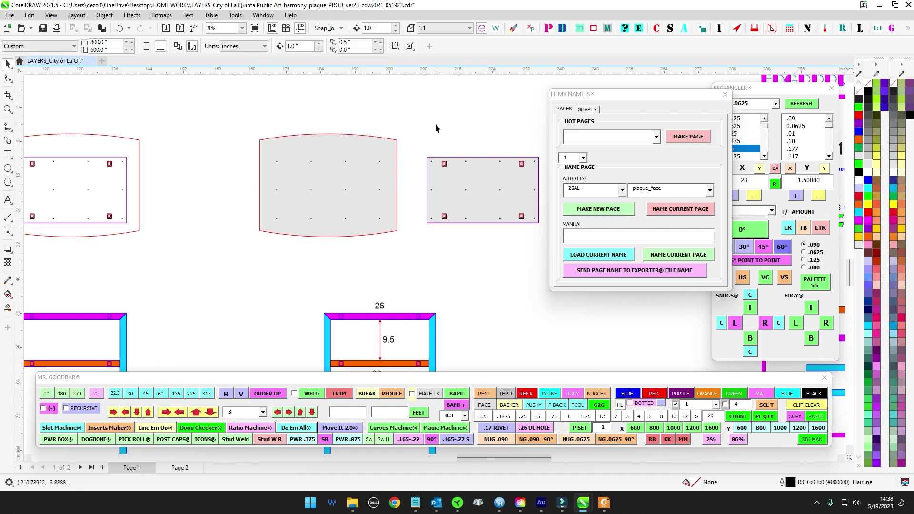
{"action": "left_click_drag", "start_coordinate": [420, 133], "coordinate": [525, 280]}
{"action": "left_click_drag", "start_coordinate": [159, 108], "coordinate": [354, 264]}
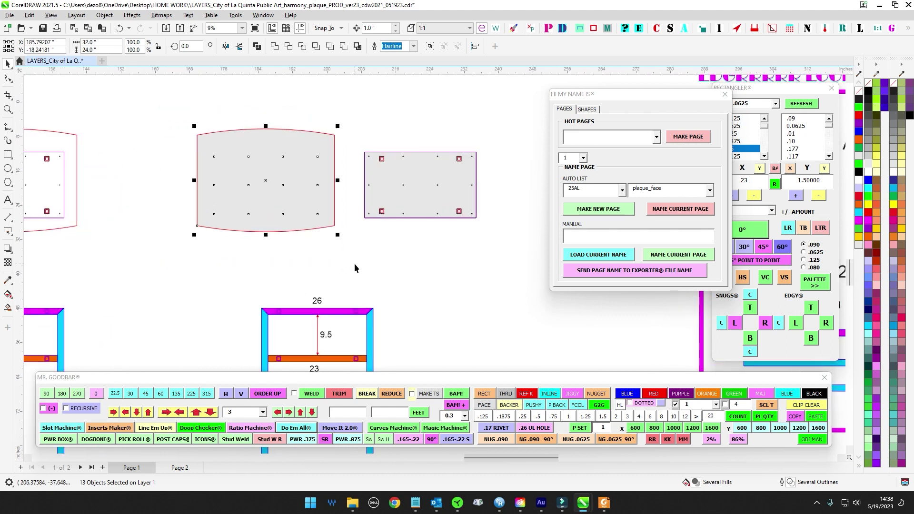
{"action": "left_click_drag", "start_coordinate": [382, 199], "coordinate": [322, 193]}
{"action": "left_click_drag", "start_coordinate": [288, 114], "coordinate": [534, 286]}
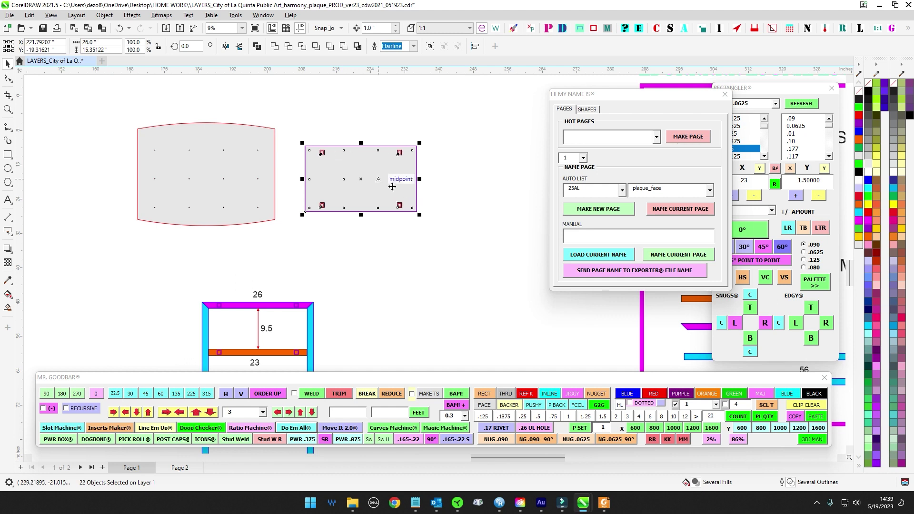
{"action": "scroll", "coordinate": [392, 186], "scroll_direction": "down", "scroll_amount": 1}
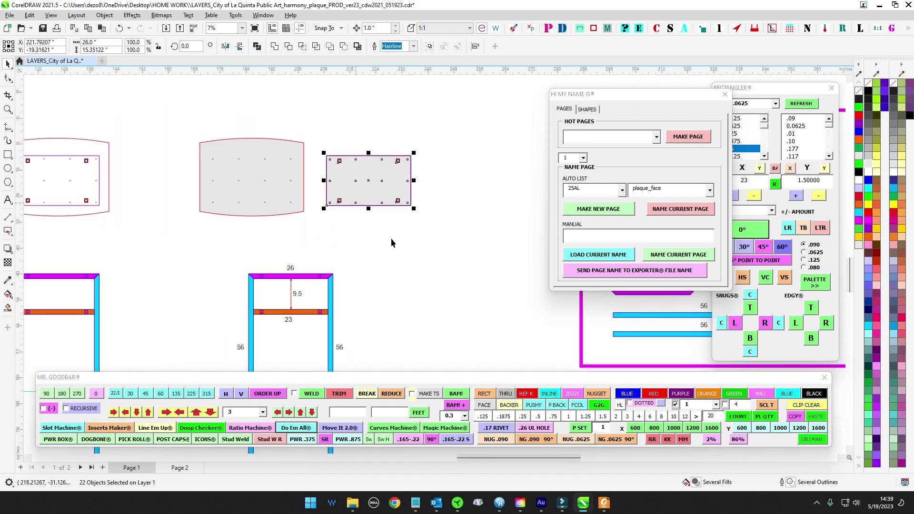
{"action": "scroll", "coordinate": [392, 243], "scroll_direction": "down", "scroll_amount": 2}
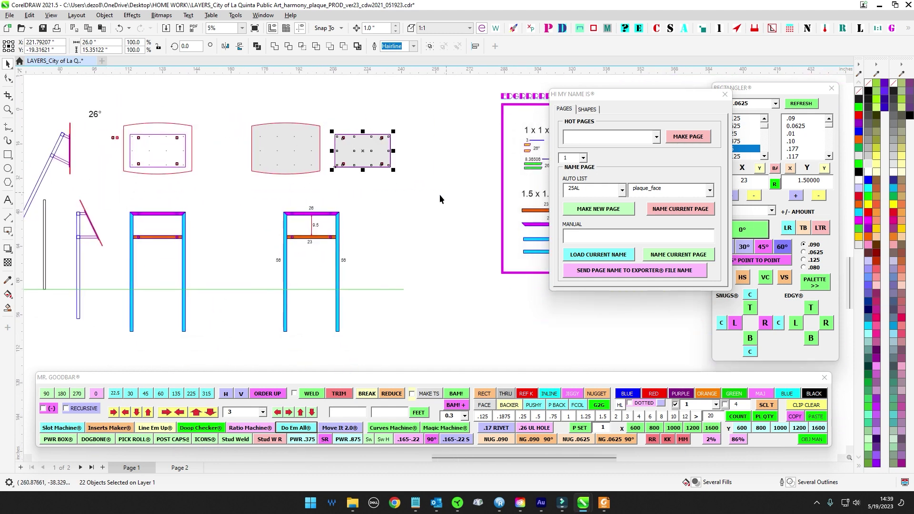
Check the dimensioned stand frame, the plaque face and the tilted plaque rectangle in the side view.
{"action": "left_click_drag", "start_coordinate": [364, 149], "coordinate": [402, 134]}
{"action": "left_click_drag", "start_coordinate": [307, 182], "coordinate": [432, 337]}
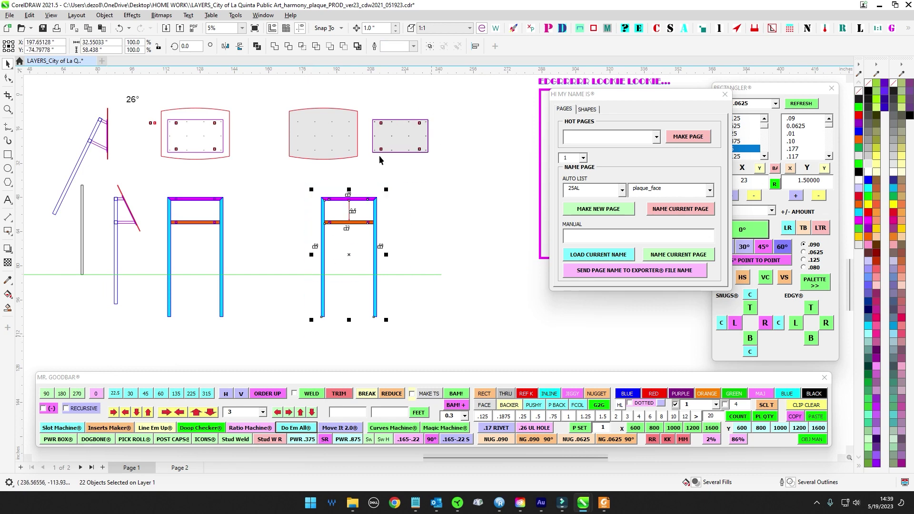
{"action": "scroll", "coordinate": [248, 101], "scroll_direction": "up", "scroll_amount": 2}
{"action": "left_click_drag", "start_coordinate": [266, 97], "coordinate": [413, 207]}
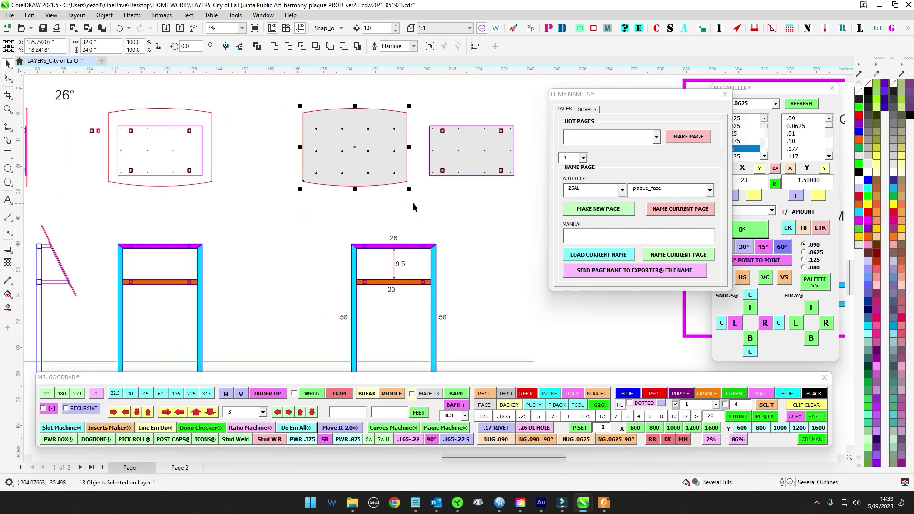
{"action": "scroll", "coordinate": [413, 207], "scroll_direction": "down", "scroll_amount": 2}
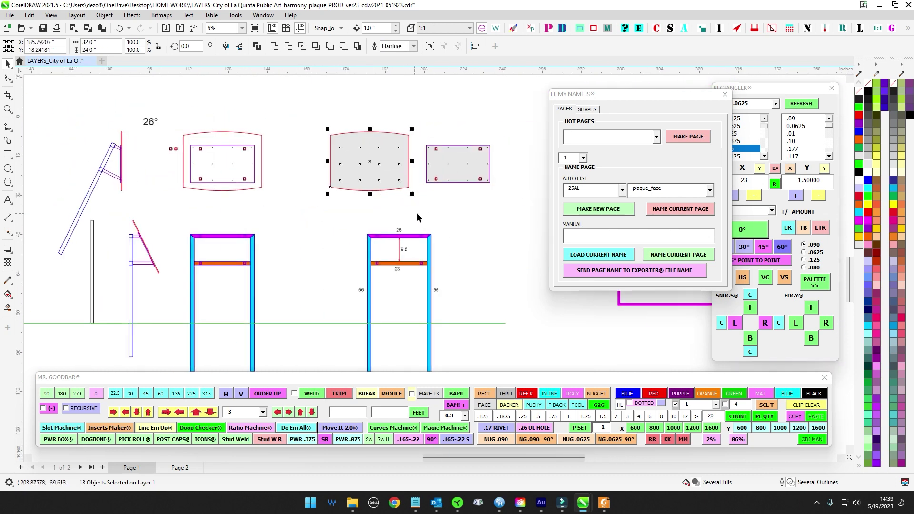
{"action": "scroll", "coordinate": [398, 190], "scroll_direction": "up", "scroll_amount": 2}
{"action": "scroll", "coordinate": [227, 196], "scroll_direction": "up", "scroll_amount": 2}
{"action": "left_click", "coordinate": [222, 196]}
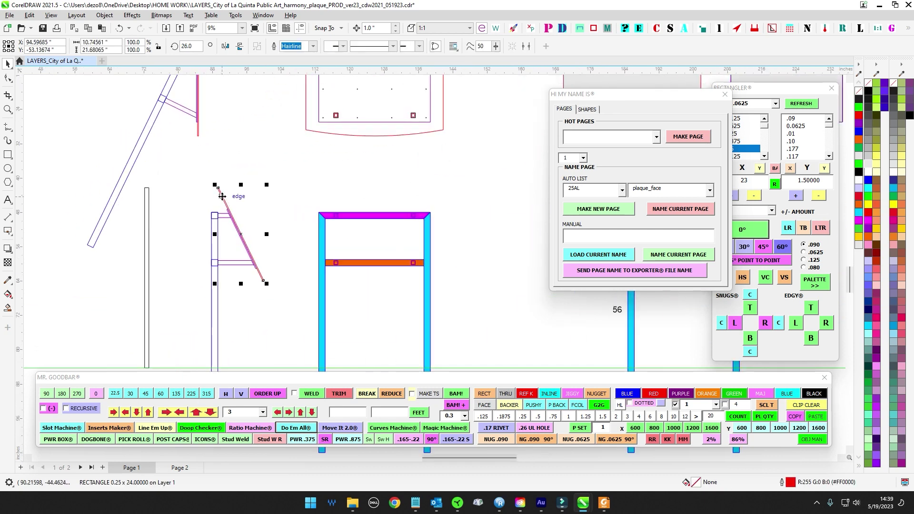
Shift the tilted plaque rectangle in the side view 3 inches away from the frame and back again.
{"action": "key", "text": "Right"}
{"action": "key", "text": "Right"}
{"action": "key", "text": "Right"}
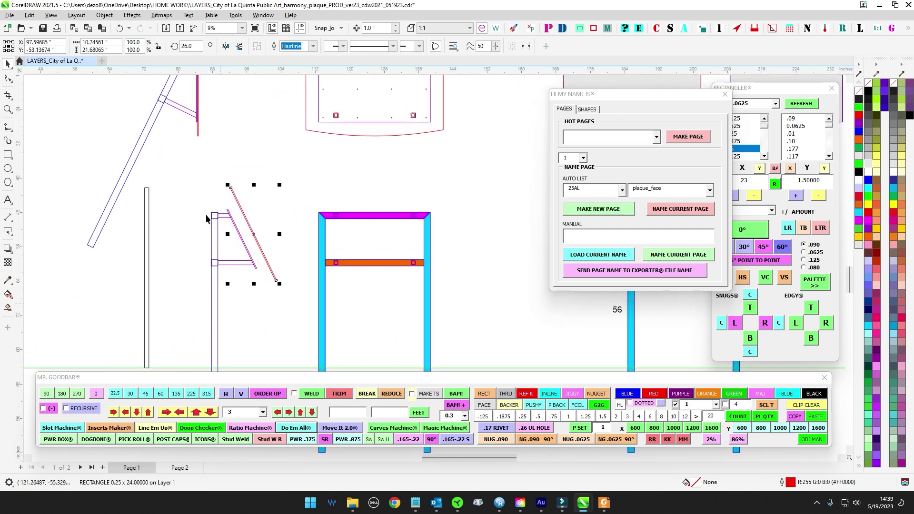
{"action": "key", "text": "Left"}
{"action": "key", "text": "Left"}
{"action": "key", "text": "Left"}
Check the grey backing plate and the grey plaque face by selecting each one together with its holes.
{"action": "scroll", "coordinate": [314, 190], "scroll_direction": "down", "scroll_amount": 3}
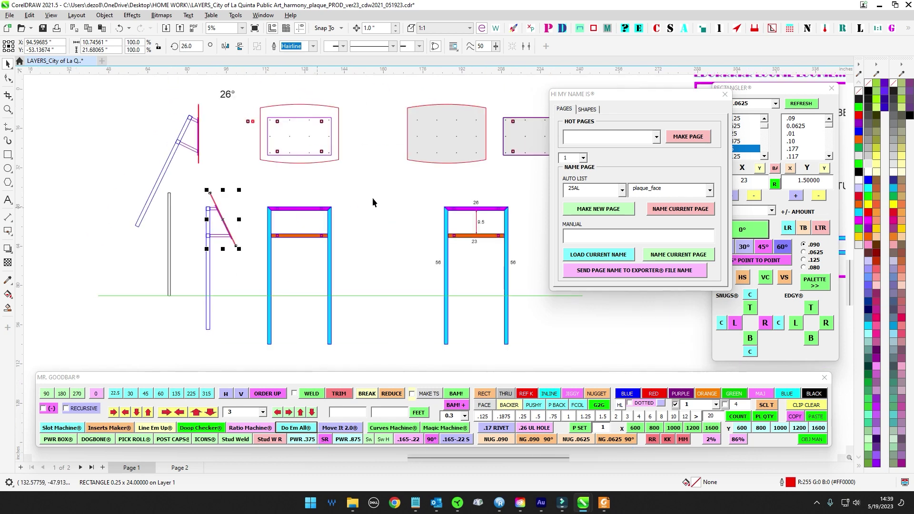
{"action": "scroll", "coordinate": [372, 198], "scroll_direction": "right", "scroll_amount": 3}
{"action": "scroll", "coordinate": [367, 142], "scroll_direction": "up", "scroll_amount": 2}
{"action": "mouse_move", "coordinate": [350, 137]}
{"action": "left_mouse_down"}
{"action": "mouse_move", "coordinate": [536, 238]}
{"action": "mouse_move", "coordinate": [522, 233]}
{"action": "left_mouse_up"}
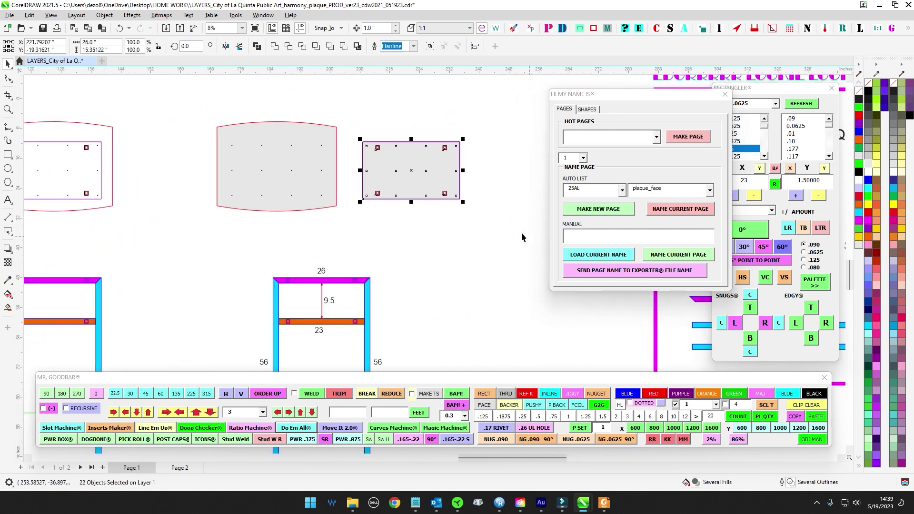
{"action": "left_click_drag", "start_coordinate": [482, 126], "coordinate": [352, 241]}
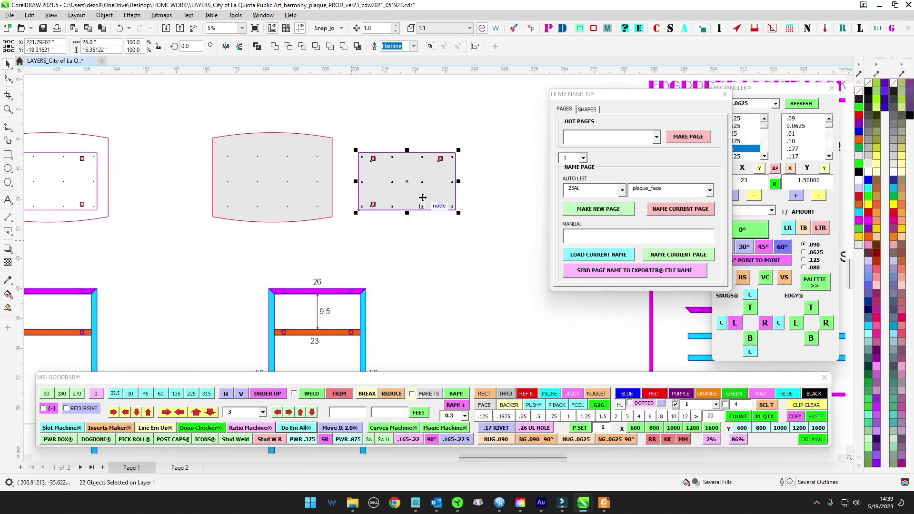
{"action": "left_click_drag", "start_coordinate": [162, 113], "coordinate": [344, 252]}
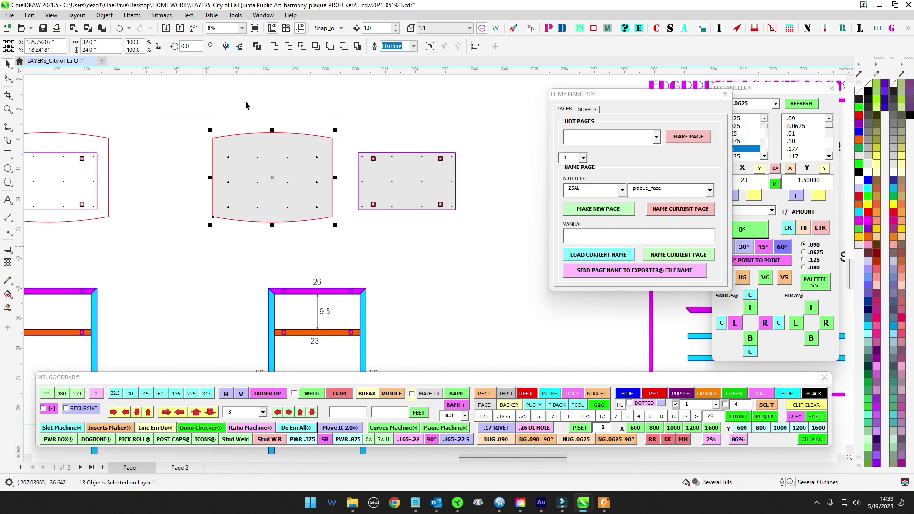
{"action": "left_click", "coordinate": [383, 264]}
{"action": "scroll", "coordinate": [305, 176], "scroll_direction": "up", "scroll_amount": 1}
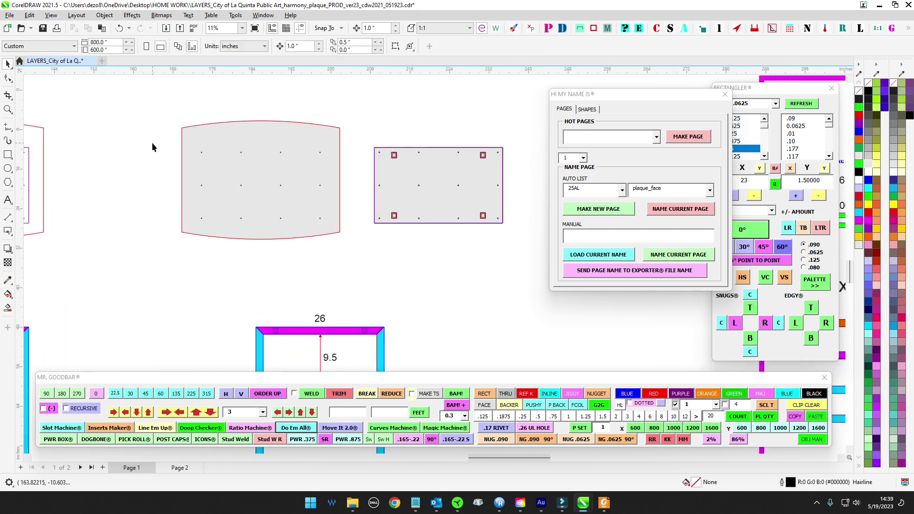
{"action": "left_click_drag", "start_coordinate": [383, 247], "coordinate": [381, 244]}
{"action": "scroll", "coordinate": [288, 170], "scroll_direction": "up", "scroll_amount": 1}
{"action": "left_click", "coordinate": [258, 106]}
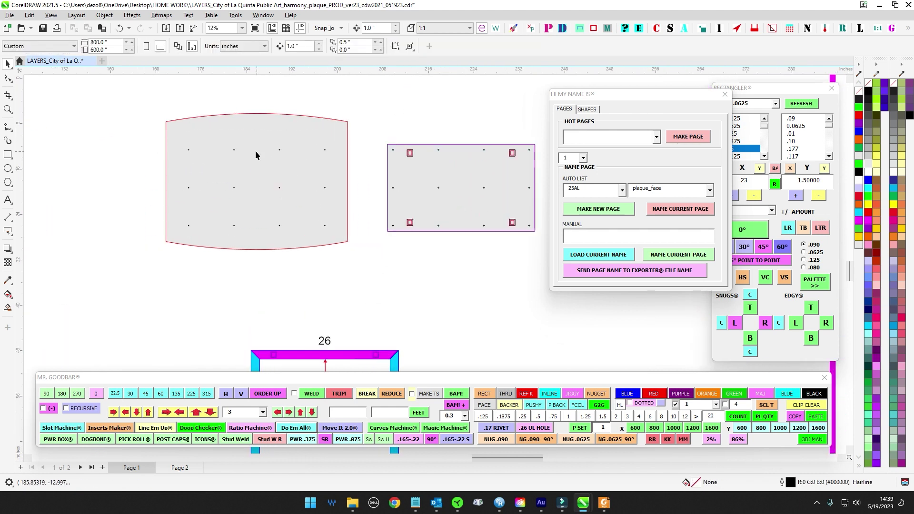
{"action": "left_click", "coordinate": [279, 115]}
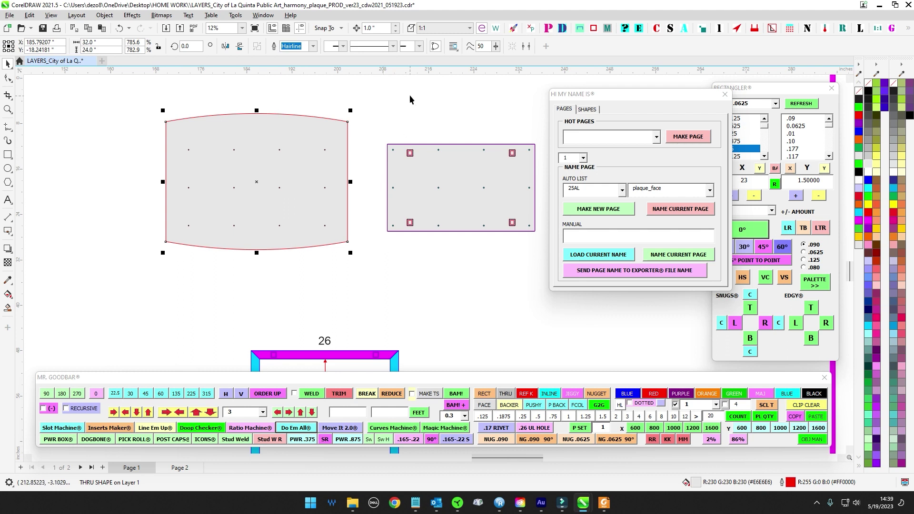
{"action": "left_click_drag", "start_coordinate": [114, 105], "coordinate": [347, 256]}
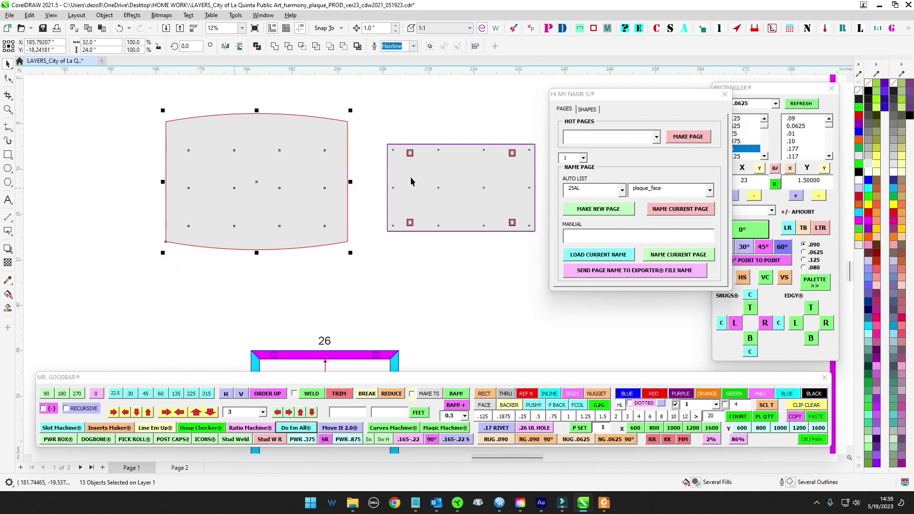
{"action": "left_click", "coordinate": [303, 95]}
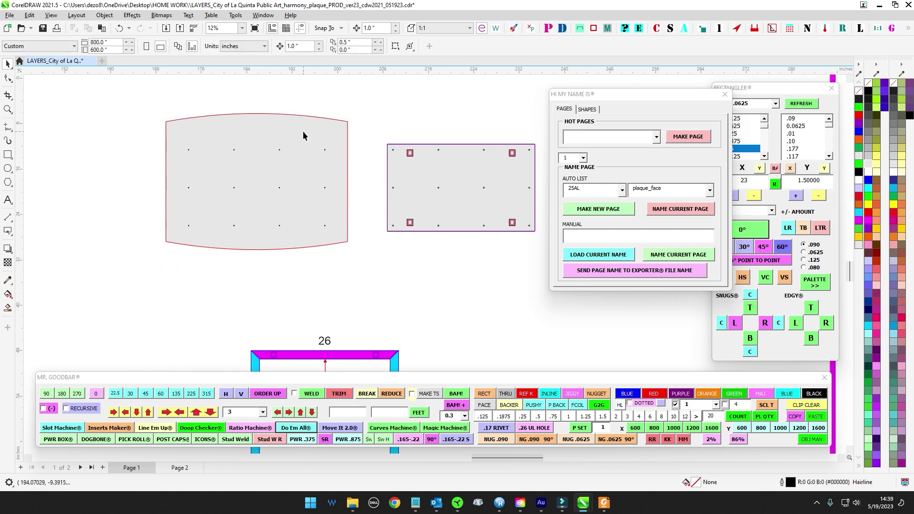
Add a red outline arrow pointing up at the centre of the grey plaque face.
{"action": "left_click", "coordinate": [295, 157]}
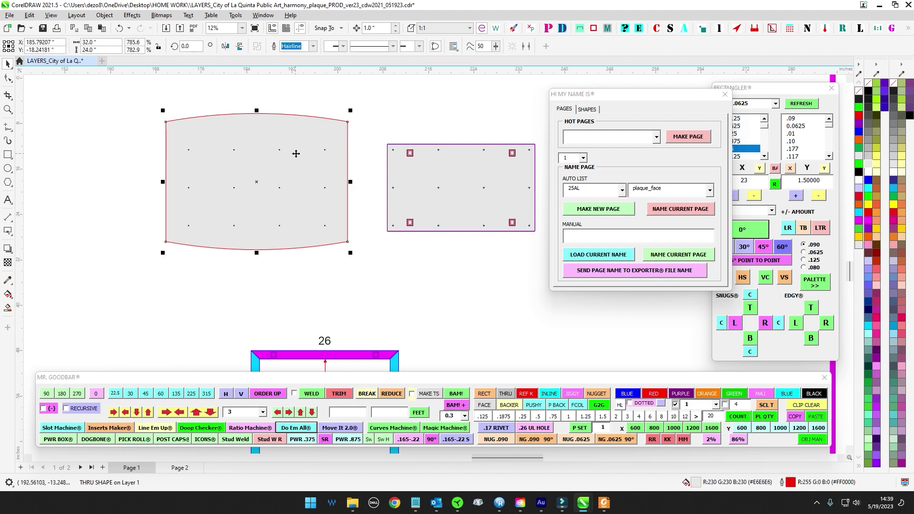
{"action": "key", "text": "Escape"}
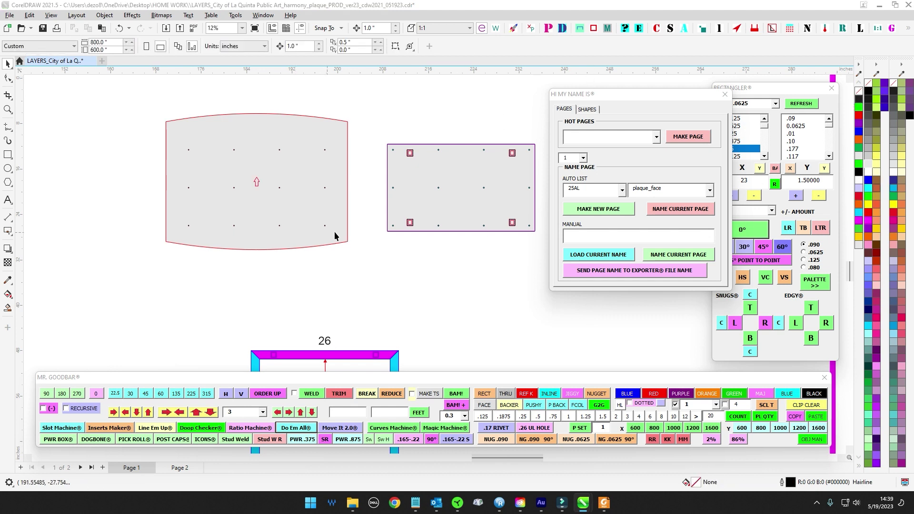
{"action": "scroll", "coordinate": [262, 186], "scroll_direction": "up", "scroll_amount": 2}
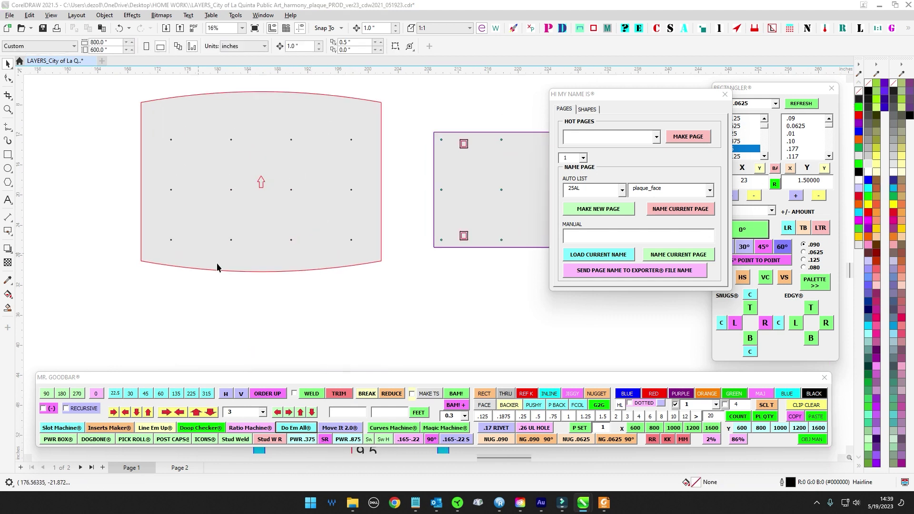
{"action": "left_click_drag", "start_coordinate": [247, 89], "coordinate": [276, 191]}
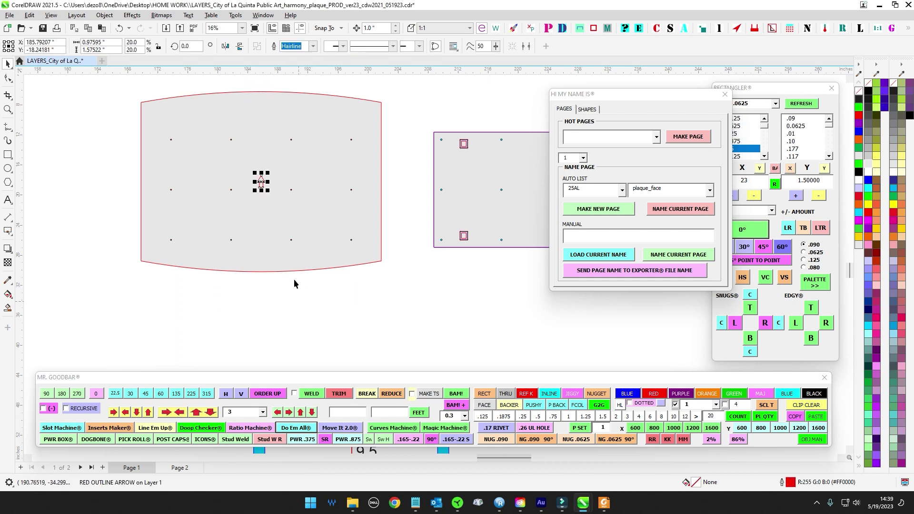
{"action": "scroll", "coordinate": [292, 266], "scroll_direction": "down", "scroll_amount": 2}
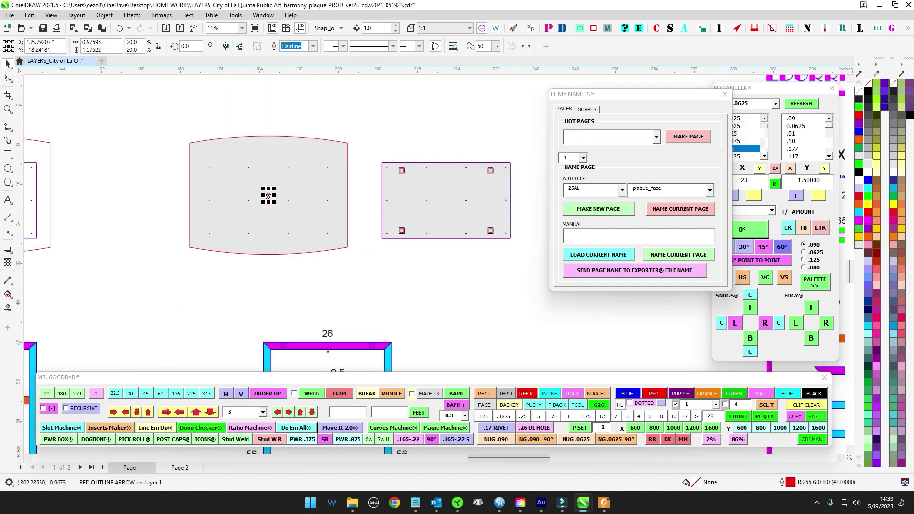
Place a red Stencil letter F to the left of the grey plaque face, size it to 10 in and mirror it horizontally.
{"action": "key", "text": "ctrl+v"}
{"action": "left_click_drag", "start_coordinate": [450, 265], "coordinate": [160, 193]}
{"action": "left_click", "coordinate": [675, 405]}
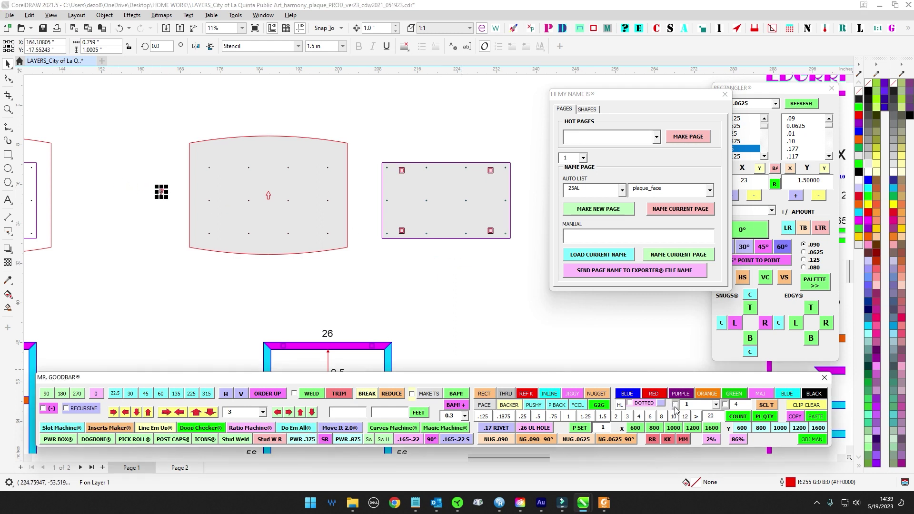
{"action": "left_click", "coordinate": [673, 417]}
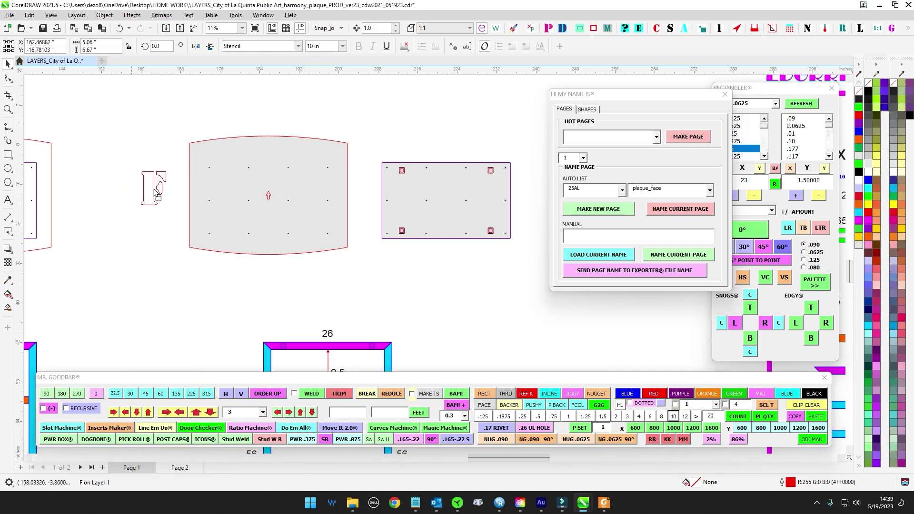
{"action": "left_click", "coordinate": [196, 46]}
{"action": "left_click", "coordinate": [137, 172]}
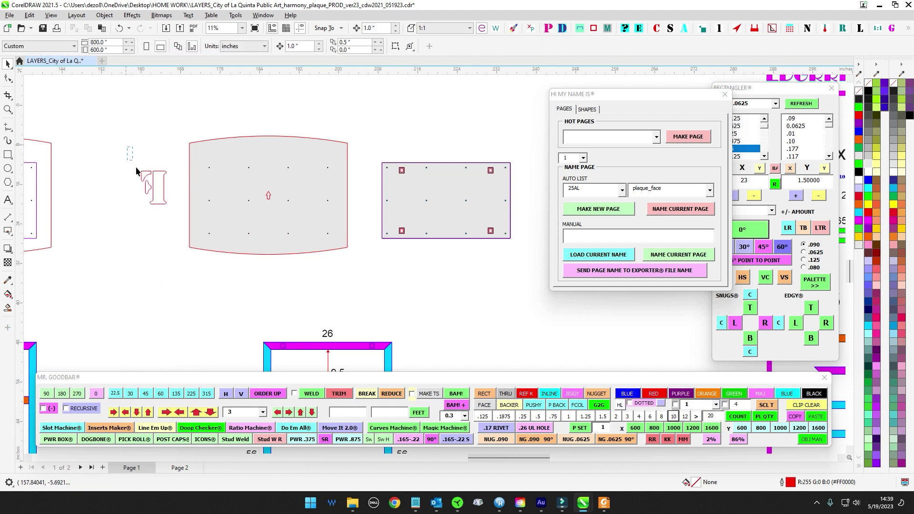
{"action": "left_click_drag", "start_coordinate": [136, 171], "coordinate": [187, 247]}
Move the grey backing plate with all its holes 9 inches to the right, away from the plaque face.
{"action": "left_click_drag", "start_coordinate": [84, 133], "coordinate": [354, 288]}
{"action": "left_click_drag", "start_coordinate": [423, 282], "coordinate": [345, 271]}
{"action": "left_click", "coordinate": [293, 139]}
{"action": "left_click_drag", "start_coordinate": [293, 139], "coordinate": [469, 272]}
{"action": "key", "text": "Right"}
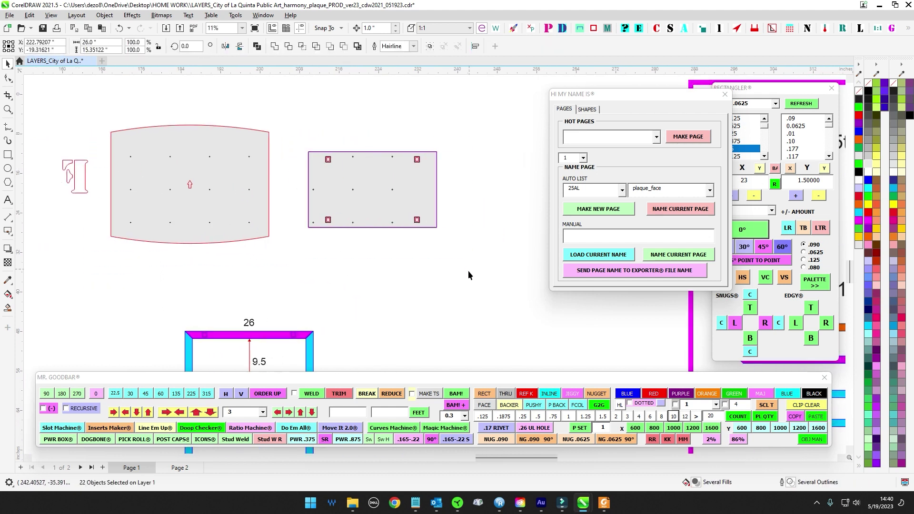
{"action": "key", "text": "Right"}
{"action": "key", "text": "Right"}
{"action": "key", "text": "Right"}
{"action": "key", "text": "Right"}
{"action": "key", "text": "Right"}
{"action": "key", "text": "Right"}
{"action": "key", "text": "Right"}
{"action": "key", "text": "Right"}
Copy the mirrored F into the gap between the plaque face and the grey backing plate.
{"action": "left_click", "coordinate": [73, 183]}
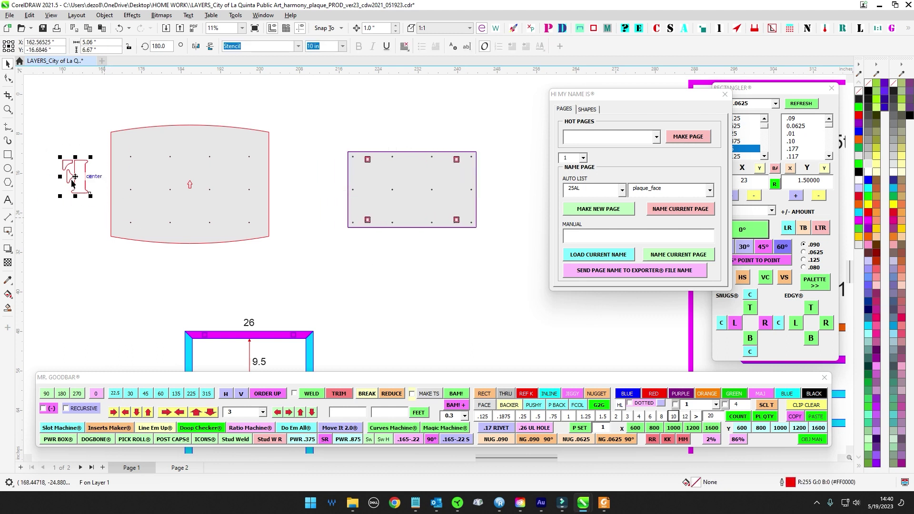
{"action": "left_click_drag", "start_coordinate": [72, 183], "coordinate": [320, 185]}
{"action": "scroll", "coordinate": [418, 140], "scroll_direction": "up", "scroll_amount": 1}
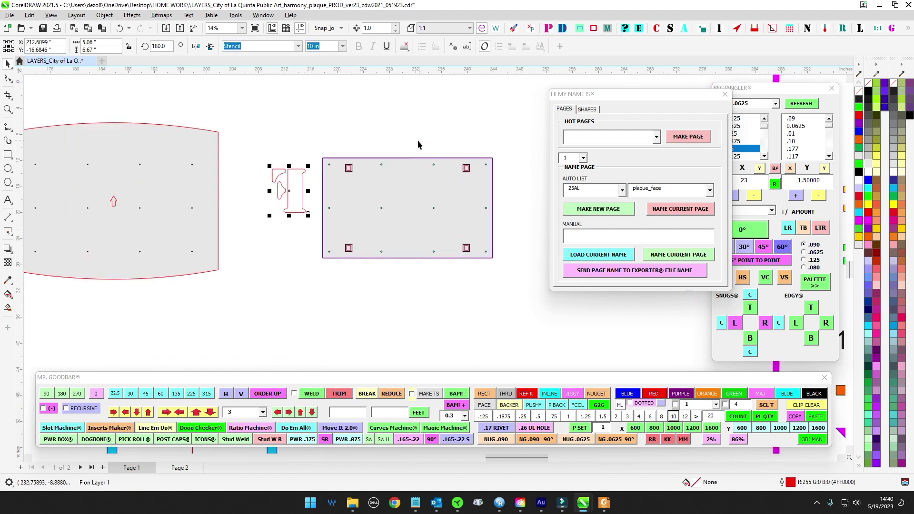
{"action": "left_click", "coordinate": [418, 140]}
{"action": "scroll", "coordinate": [416, 250], "scroll_direction": "down", "scroll_amount": 1}
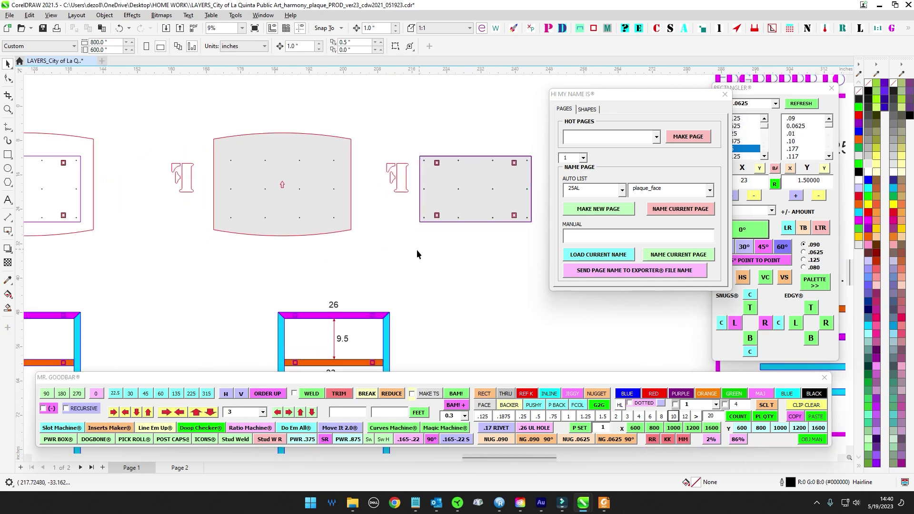
Inspect the red arrow at the centre of the plaque face and the mirrored F beside it.
{"action": "scroll", "coordinate": [217, 147], "scroll_direction": "down", "scroll_amount": 2}
{"action": "left_click_drag", "start_coordinate": [153, 130], "coordinate": [334, 228]}
{"action": "left_click", "coordinate": [293, 171]}
{"action": "scroll", "coordinate": [302, 190], "scroll_direction": "up", "scroll_amount": 5}
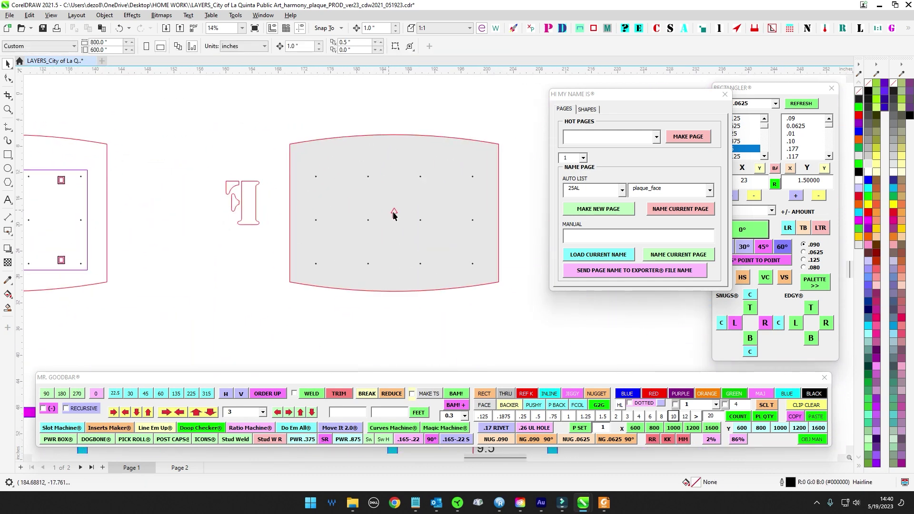
{"action": "left_click", "coordinate": [394, 213]}
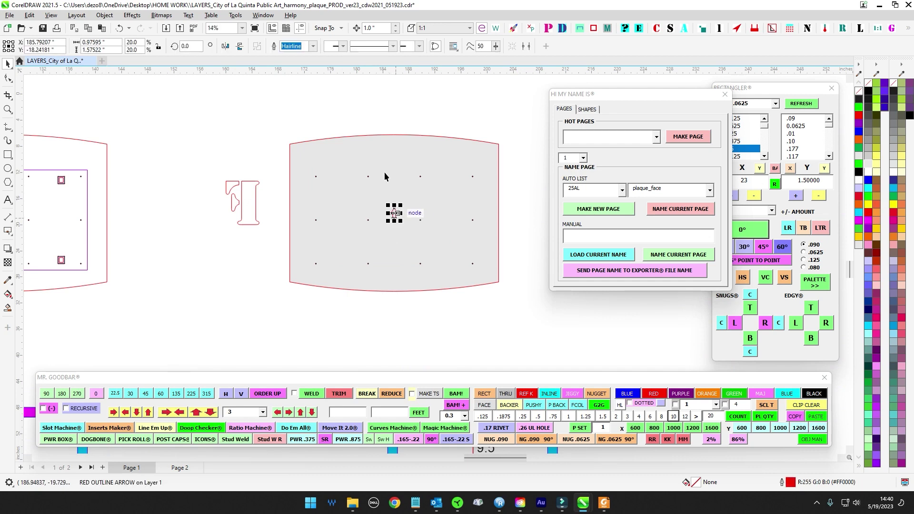
{"action": "scroll", "coordinate": [365, 152], "scroll_direction": "up", "scroll_amount": 2}
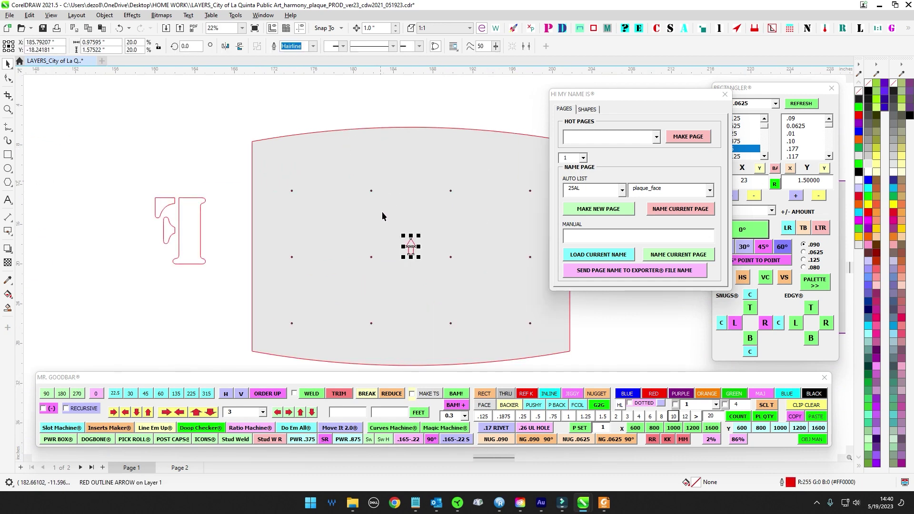
{"action": "left_click_drag", "start_coordinate": [382, 211], "coordinate": [292, 154]}
Review the whole layout, including both marked plates, the dimensioned frame and the aluminum tube cut list.
{"action": "scroll", "coordinate": [287, 268], "scroll_direction": "down", "scroll_amount": 5}
{"action": "left_click", "coordinate": [404, 207]}
{"action": "scroll", "coordinate": [396, 183], "scroll_direction": "down", "scroll_amount": 1}
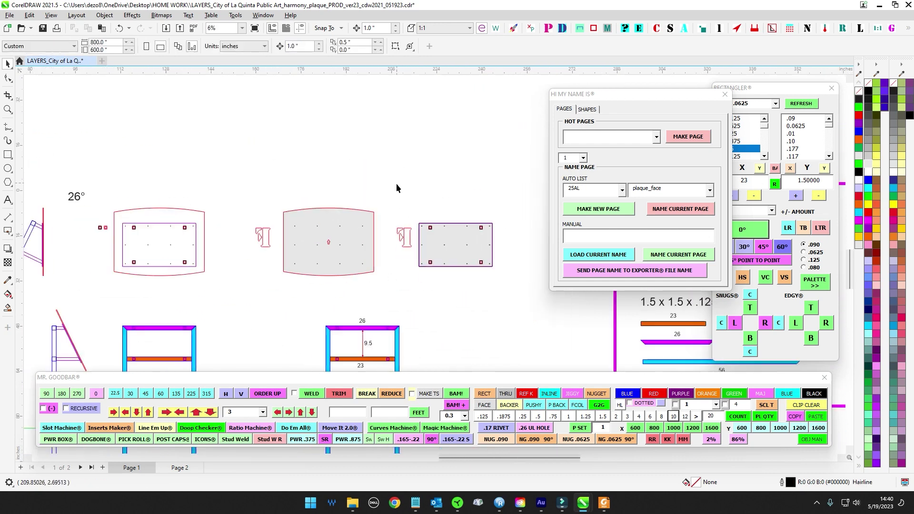
{"action": "left_click_drag", "start_coordinate": [396, 184], "coordinate": [357, 152]}
{"action": "left_click_drag", "start_coordinate": [490, 271], "coordinate": [358, 226]}
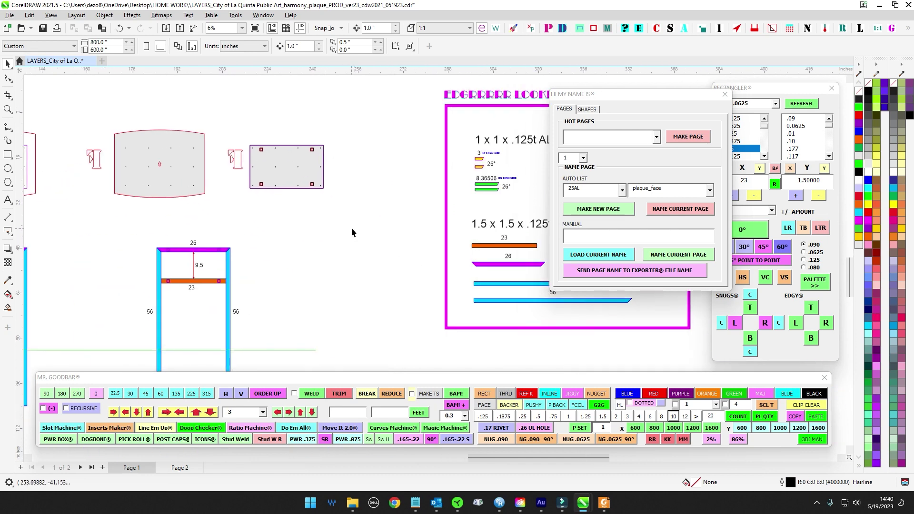
{"action": "left_click_drag", "start_coordinate": [320, 306], "coordinate": [422, 237]}
{"action": "scroll", "coordinate": [422, 238], "scroll_direction": "up", "scroll_amount": 1}
{"action": "scroll", "coordinate": [421, 239], "scroll_direction": "down", "scroll_amount": 3}
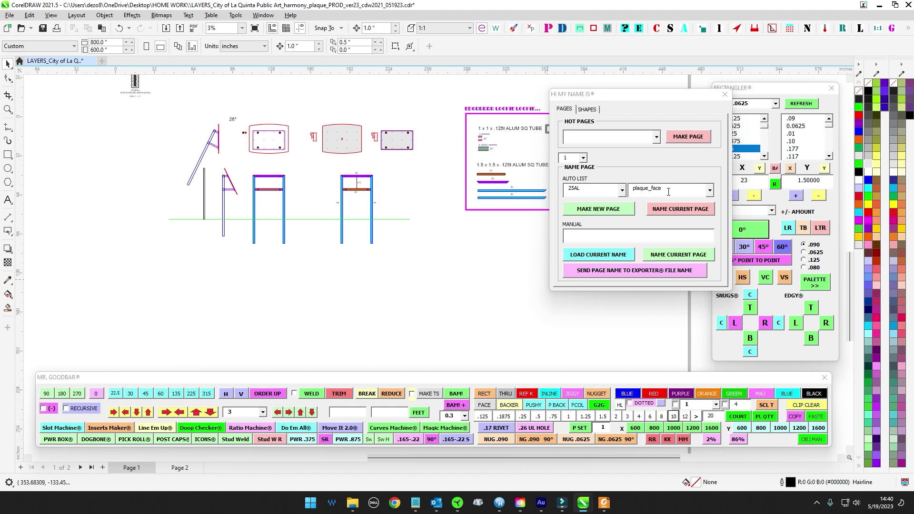
Make a new page named 25AL_plaque_face, view it and return to the layout page.
{"action": "left_click", "coordinate": [599, 209]}
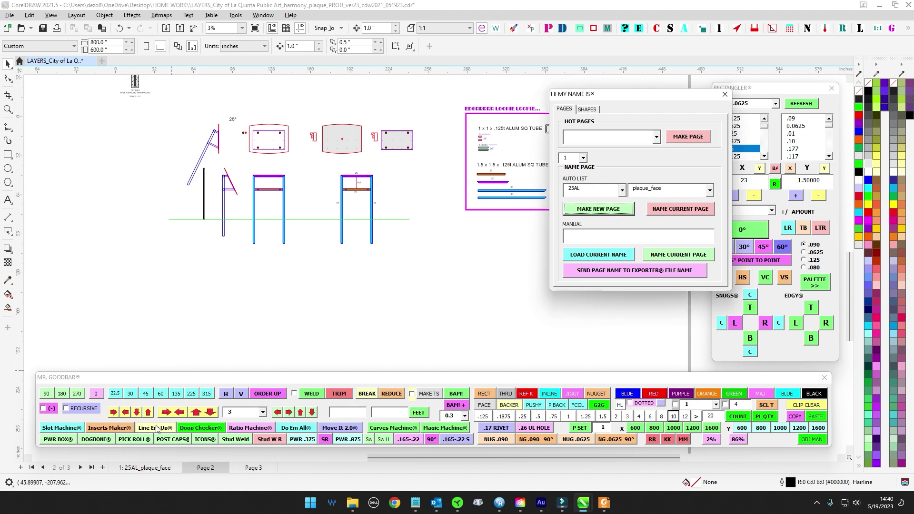
{"action": "left_click", "coordinate": [142, 468]}
{"action": "left_click", "coordinate": [214, 469]}
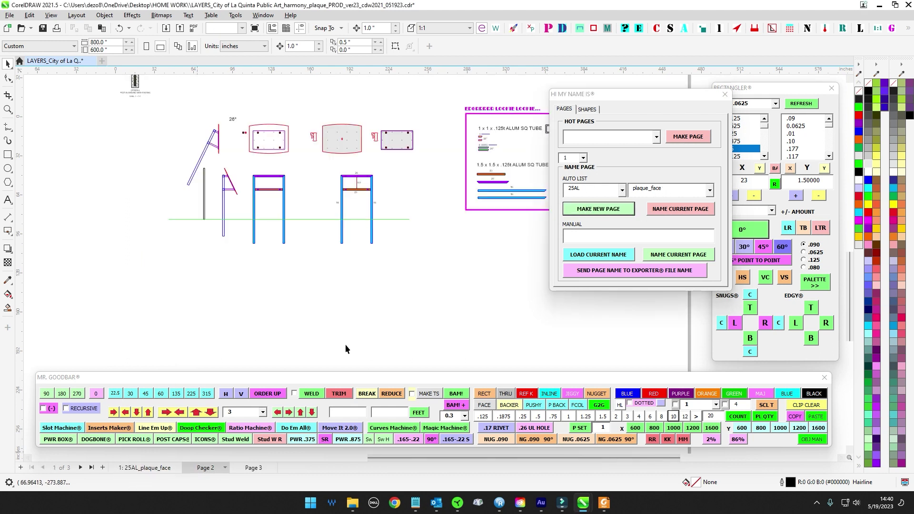
Change the part name to plaque_frame_backer and make a new page named 25AL_plaque_frame_backer.
{"action": "left_click", "coordinate": [696, 190]}
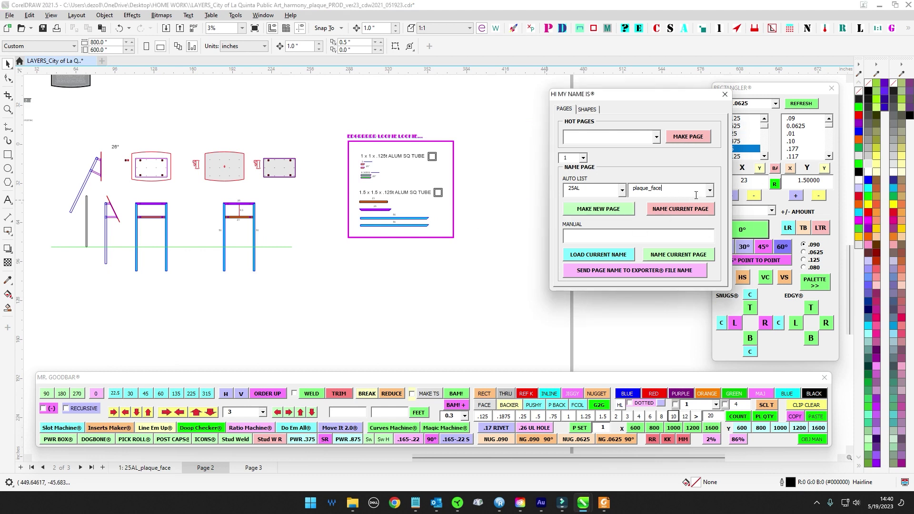
{"action": "key", "text": "BackSpace"}
{"action": "key", "text": "BackSpace"}
{"action": "key", "text": "BackSpace"}
{"action": "type", "text": "rame"}
{"action": "left_click", "coordinate": [631, 210]}
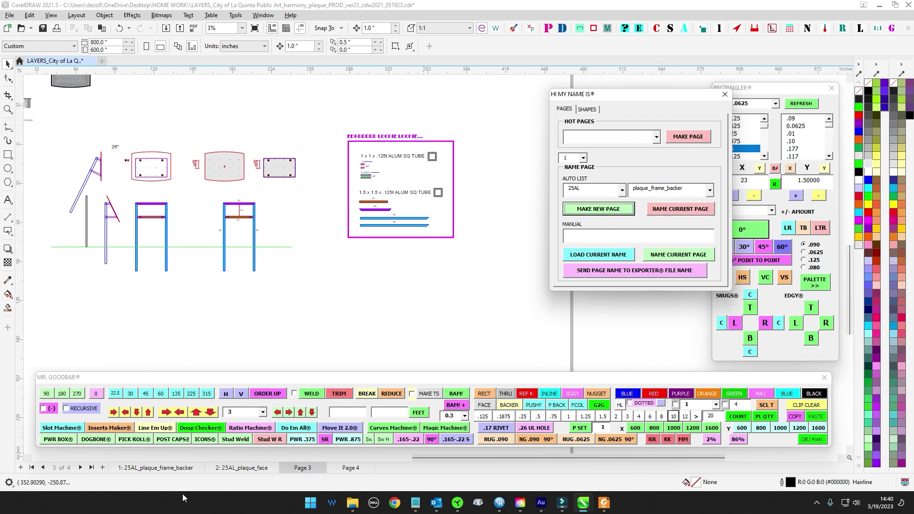
Reorder the new pages so that 25AL_plaque_face comes first and 25AL_plaque_frame_backer second.
{"action": "left_click", "coordinate": [167, 470]}
{"action": "left_click", "coordinate": [226, 470]}
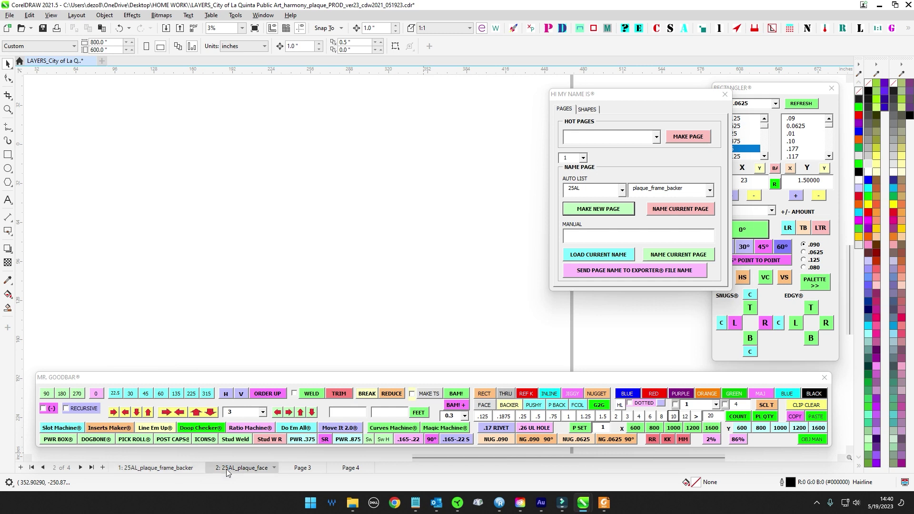
{"action": "left_click_drag", "start_coordinate": [230, 472], "coordinate": [156, 473]}
{"action": "left_click", "coordinate": [156, 471]}
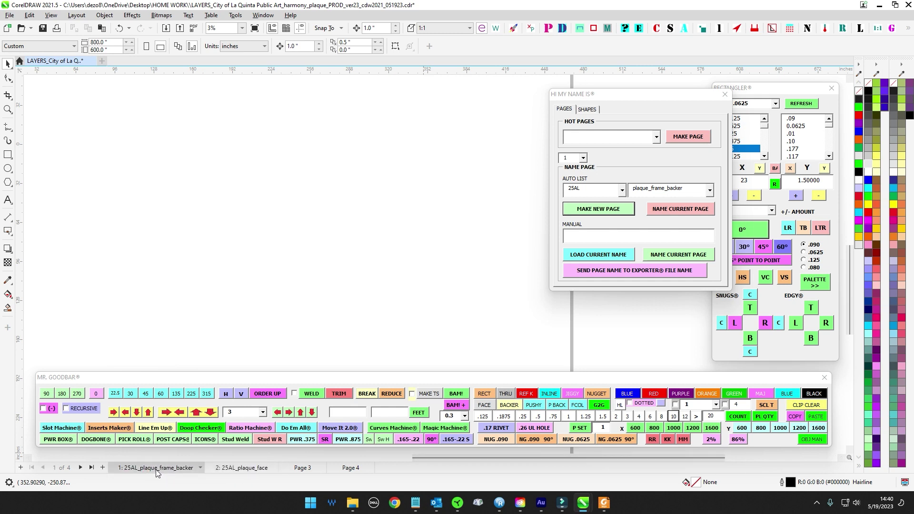
{"action": "left_click", "coordinate": [237, 469]}
{"action": "left_click", "coordinate": [576, 428]}
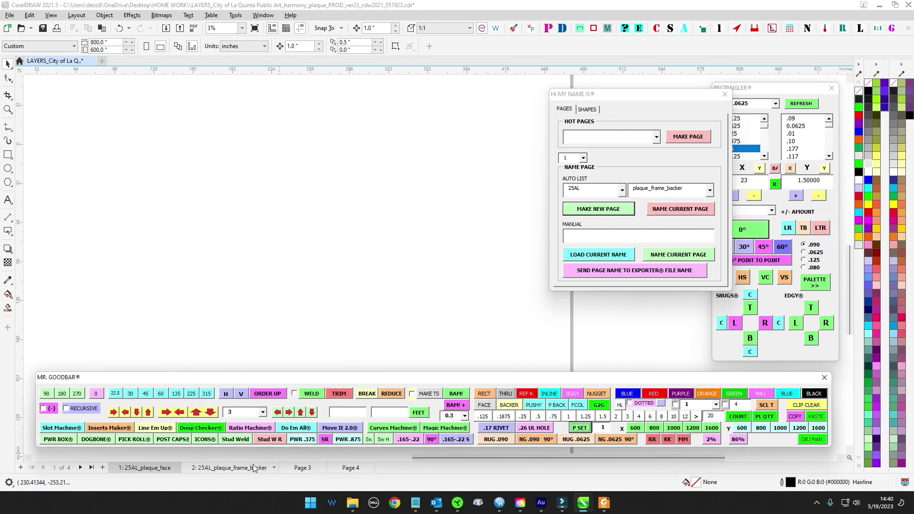
Copy both marked plates from the layout page and paste them near the middle of page 25AL_plaque_face.
{"action": "left_click", "coordinate": [302, 469]}
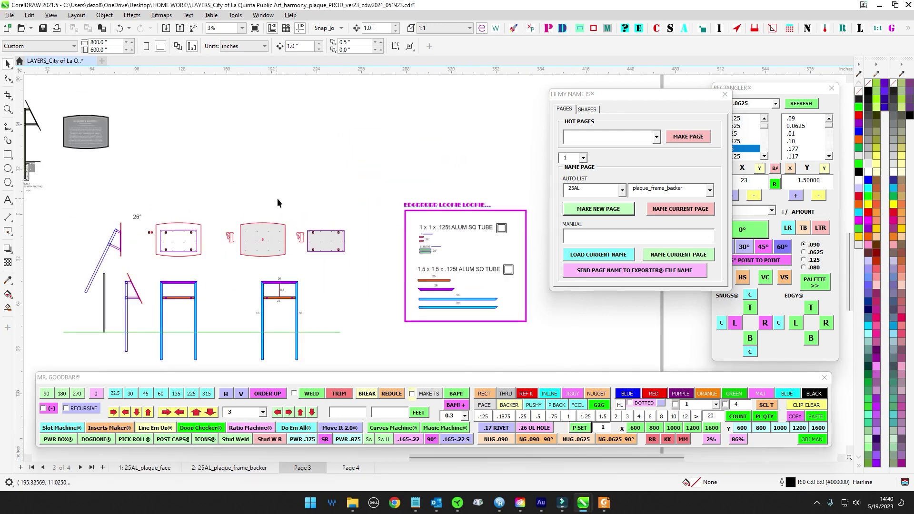
{"action": "scroll", "coordinate": [285, 263], "scroll_direction": "up", "scroll_amount": 2}
{"action": "left_click_drag", "start_coordinate": [148, 154], "coordinate": [465, 274]}
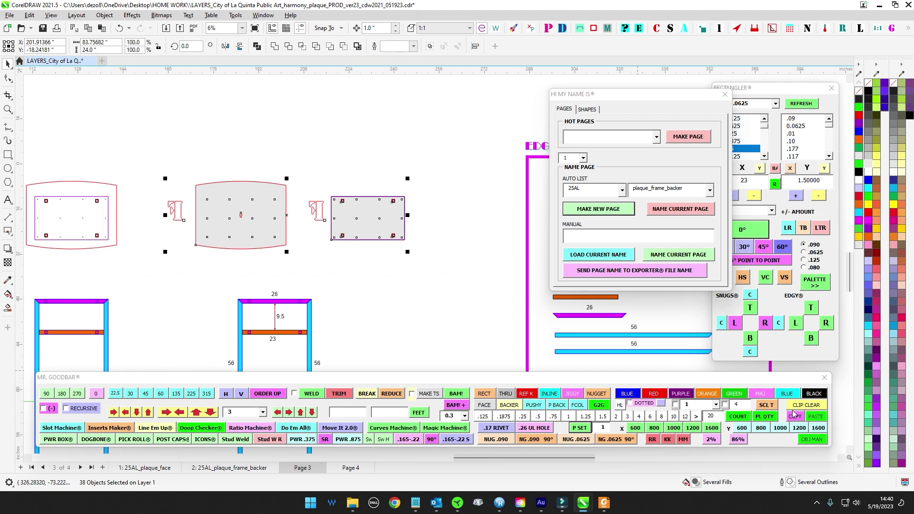
{"action": "left_click", "coordinate": [143, 469]}
{"action": "scroll", "coordinate": [301, 275], "scroll_direction": "down", "scroll_amount": 3}
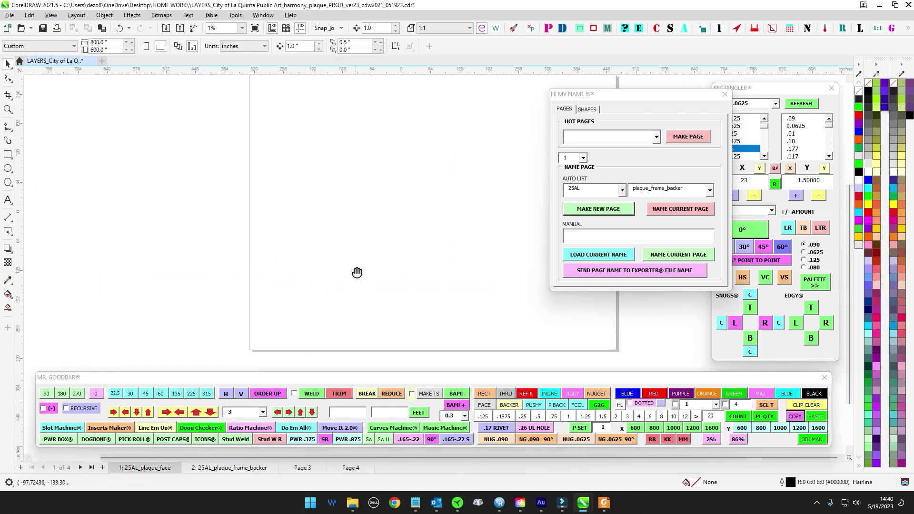
{"action": "left_click_drag", "start_coordinate": [357, 272], "coordinate": [357, 286]}
{"action": "left_click", "coordinate": [816, 417]}
{"action": "left_click", "coordinate": [725, 94]}
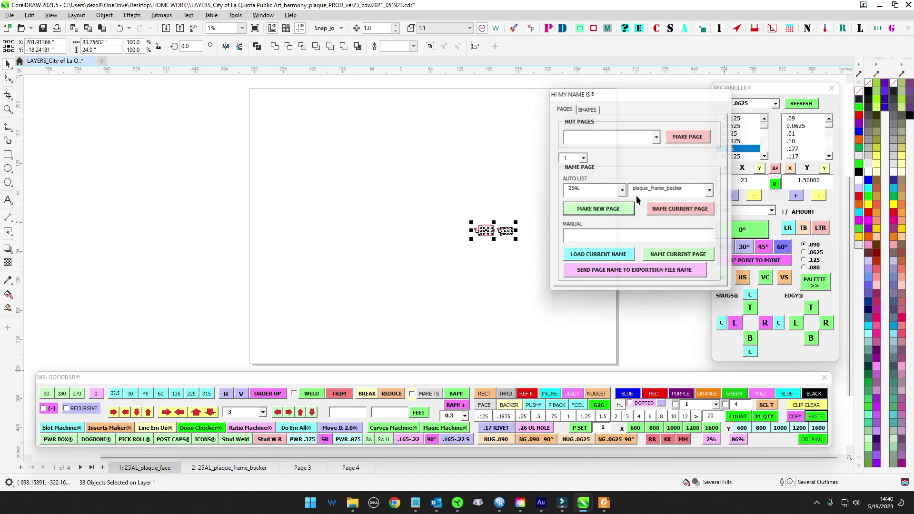
{"action": "left_click_drag", "start_coordinate": [497, 231], "coordinate": [421, 217]}
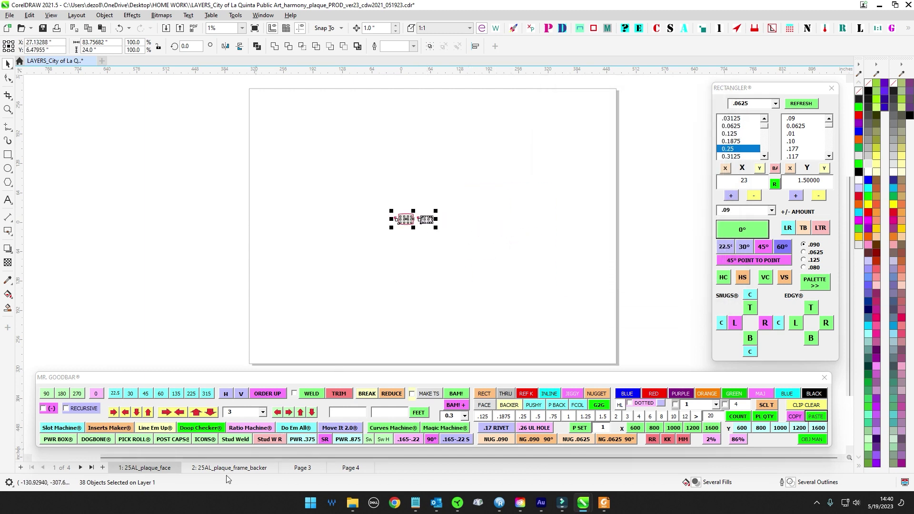
Paste both marked plates onto page 25AL_plaque_frame_backer and move them near the page's middle.
{"action": "left_click", "coordinate": [229, 469]}
{"action": "left_click", "coordinate": [816, 417]}
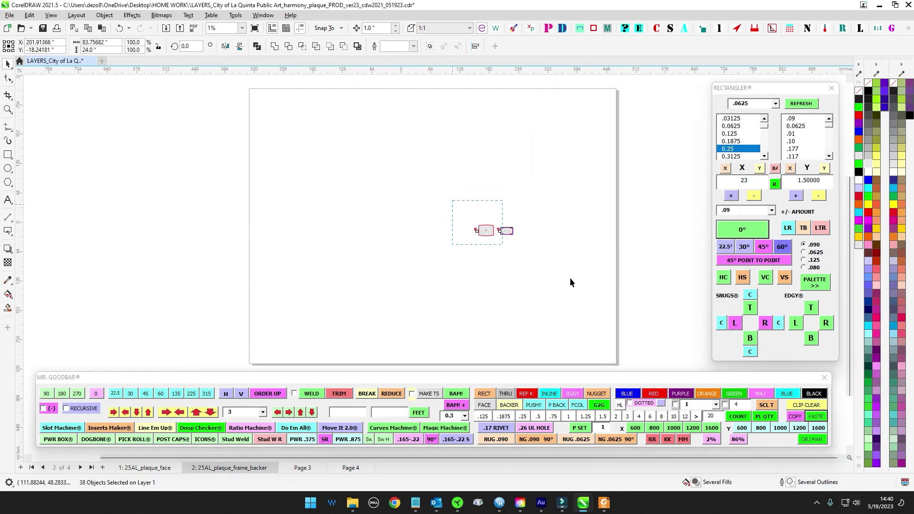
{"action": "left_click_drag", "start_coordinate": [496, 232], "coordinate": [422, 217]}
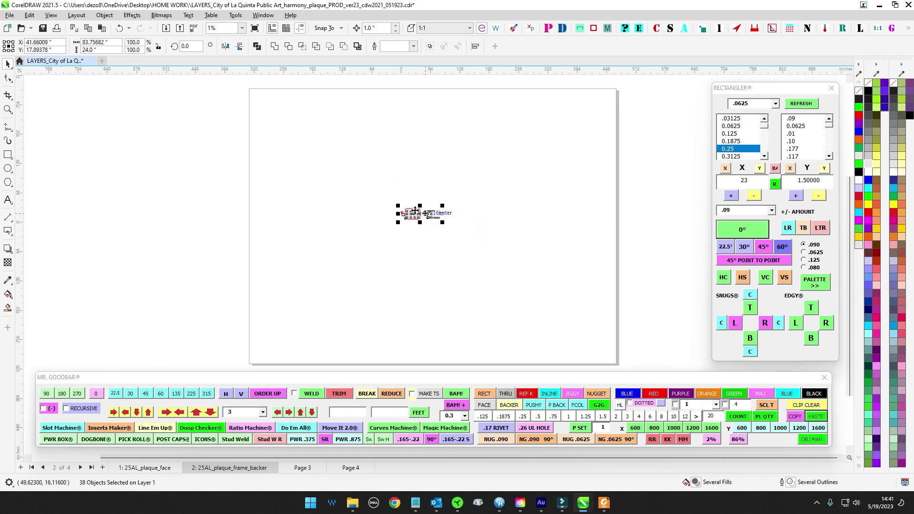
Delete the curved face plate and its side mark from page 25AL_plaque_frame_backer, keeping the rectangular backer.
{"action": "left_click", "coordinate": [518, 280]}
{"action": "scroll", "coordinate": [634, 233], "scroll_direction": "up", "scroll_amount": 4}
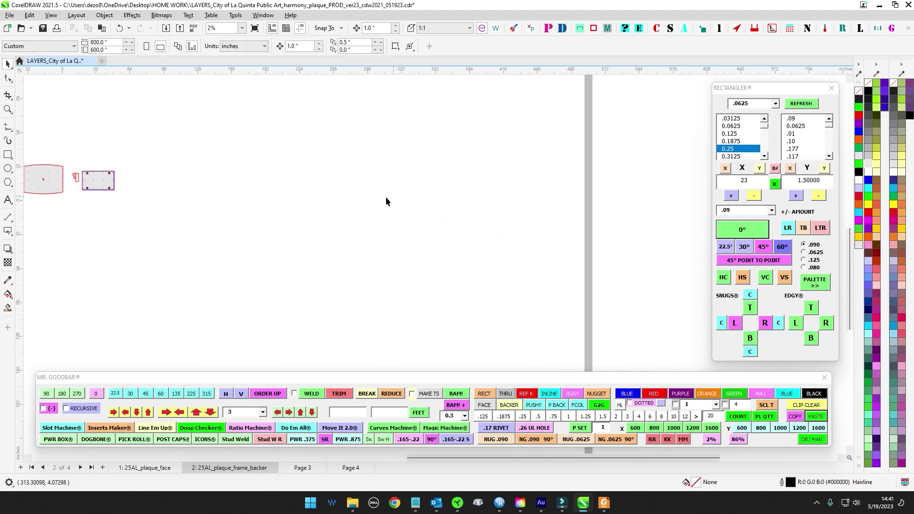
{"action": "left_click_drag", "start_coordinate": [289, 198], "coordinate": [642, 242]}
{"action": "left_click_drag", "start_coordinate": [224, 165], "coordinate": [322, 292]}
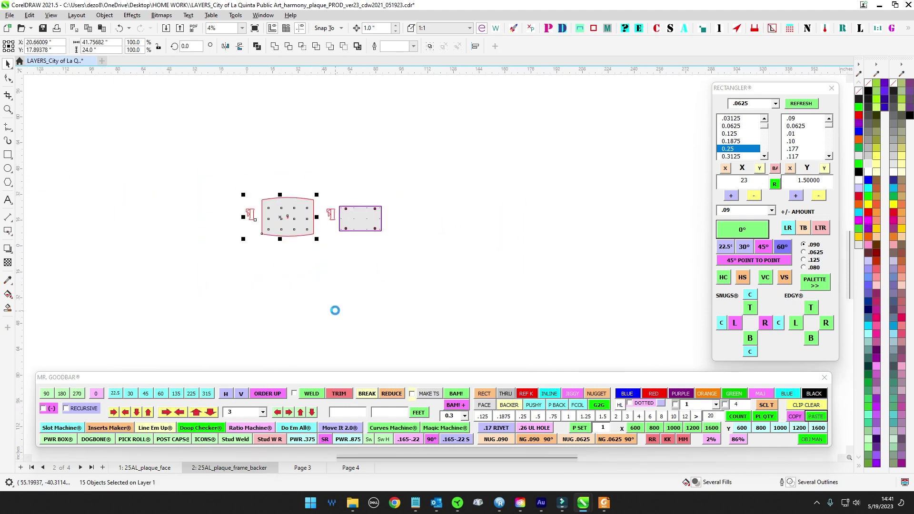
{"action": "key", "text": "Delete"}
{"action": "scroll", "coordinate": [346, 323], "scroll_direction": "down", "scroll_amount": 1}
{"action": "left_click_drag", "start_coordinate": [345, 323], "coordinate": [346, 298]}
Delete the rectangular backer and its side mark from page 25AL_plaque_face, keeping the curved face plate.
{"action": "left_click", "coordinate": [145, 468]}
{"action": "scroll", "coordinate": [330, 191], "scroll_direction": "up", "scroll_amount": 3}
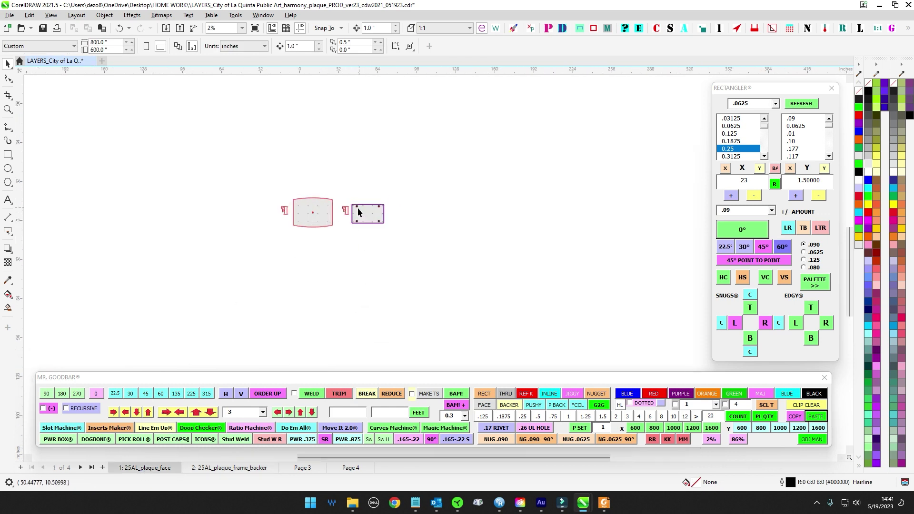
{"action": "left_click_drag", "start_coordinate": [330, 191], "coordinate": [516, 301]}
{"action": "key", "text": "Delete"}
{"action": "scroll", "coordinate": [476, 245], "scroll_direction": "down", "scroll_amount": 1}
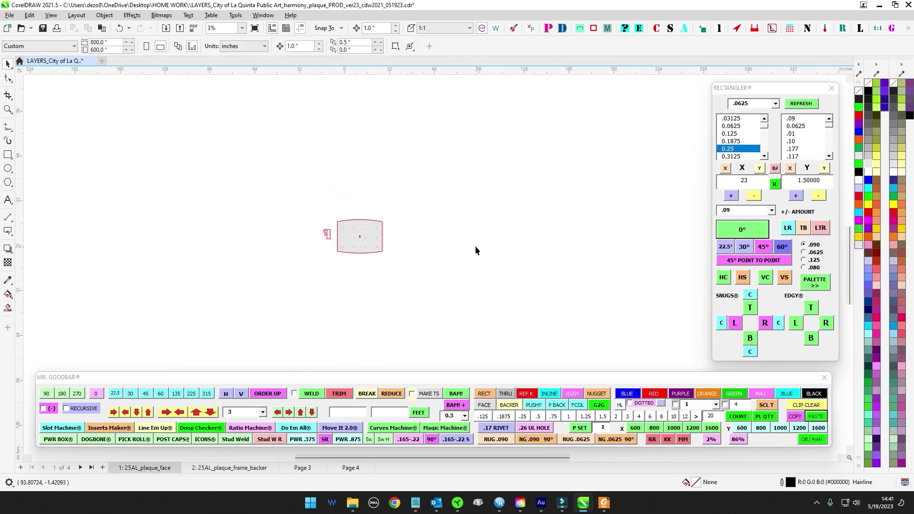
{"action": "key", "text": "ctrl+a"}
{"action": "scroll", "coordinate": [353, 215], "scroll_direction": "up", "scroll_amount": 1}
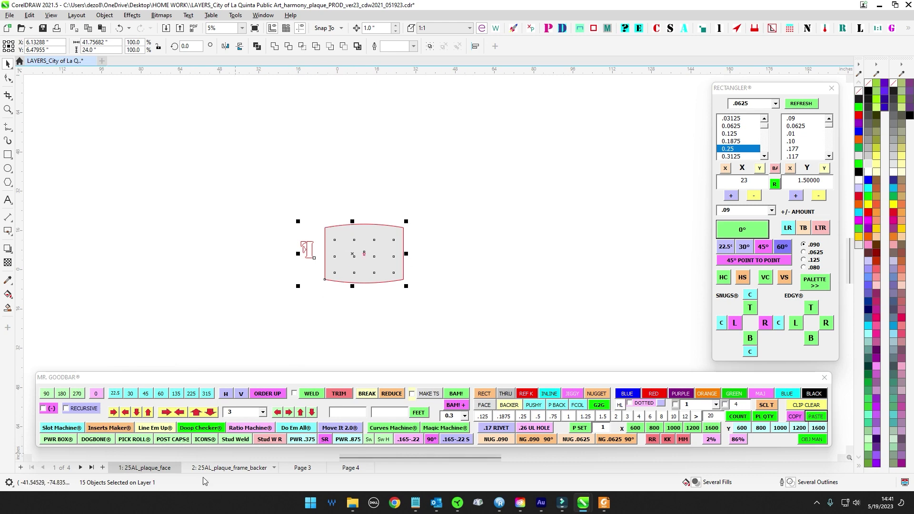
Examine the La Quinta's Harmony plaque artwork on the layout page and check the contents of both 25AL pages.
{"action": "left_click", "coordinate": [233, 467]}
{"action": "left_click", "coordinate": [302, 467]}
{"action": "scroll", "coordinate": [374, 187], "scroll_direction": "up", "scroll_amount": 3}
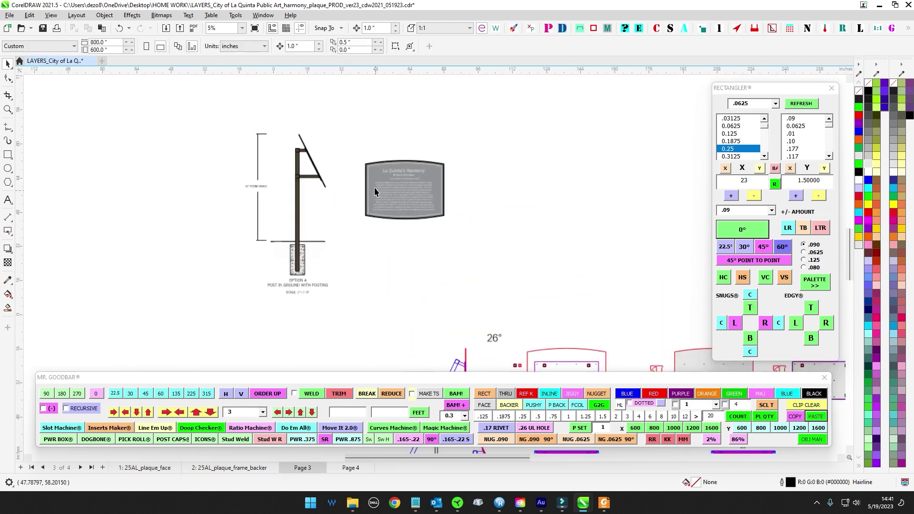
{"action": "left_click_drag", "start_coordinate": [493, 245], "coordinate": [495, 249]}
{"action": "scroll", "coordinate": [430, 152], "scroll_direction": "up", "scroll_amount": 3}
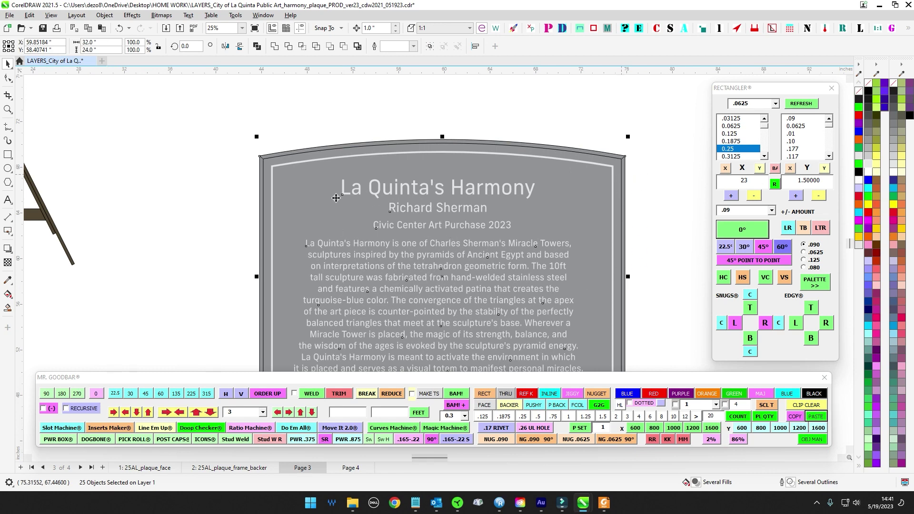
{"action": "scroll", "coordinate": [392, 255], "scroll_direction": "down", "scroll_amount": 2}
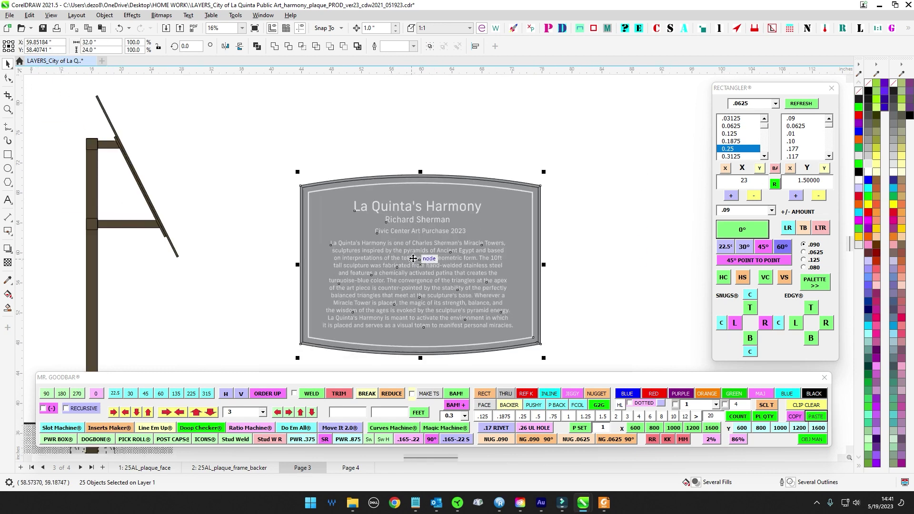
{"action": "scroll", "coordinate": [419, 260], "scroll_direction": "down", "scroll_amount": 2}
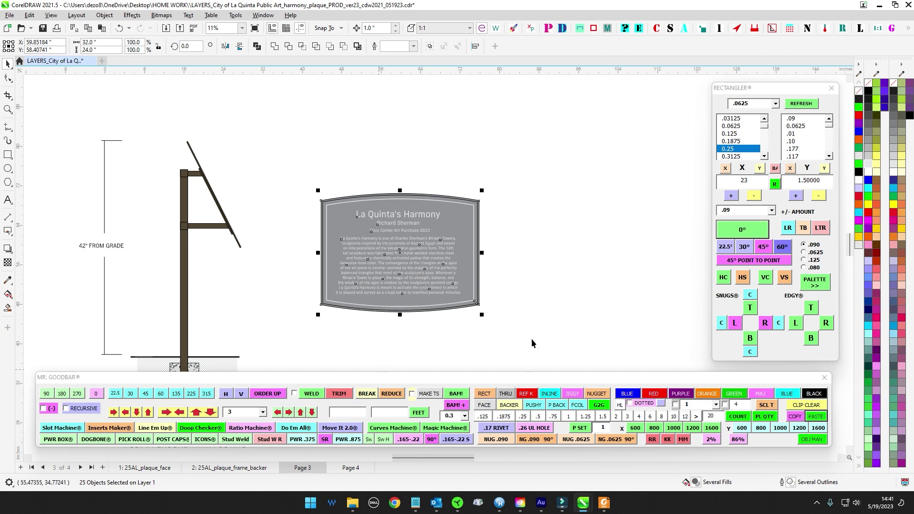
{"action": "scroll", "coordinate": [511, 307], "scroll_direction": "down", "scroll_amount": 3}
{"action": "left_click_drag", "start_coordinate": [513, 305], "coordinate": [448, 298]}
{"action": "scroll", "coordinate": [450, 297], "scroll_direction": "up", "scroll_amount": 4}
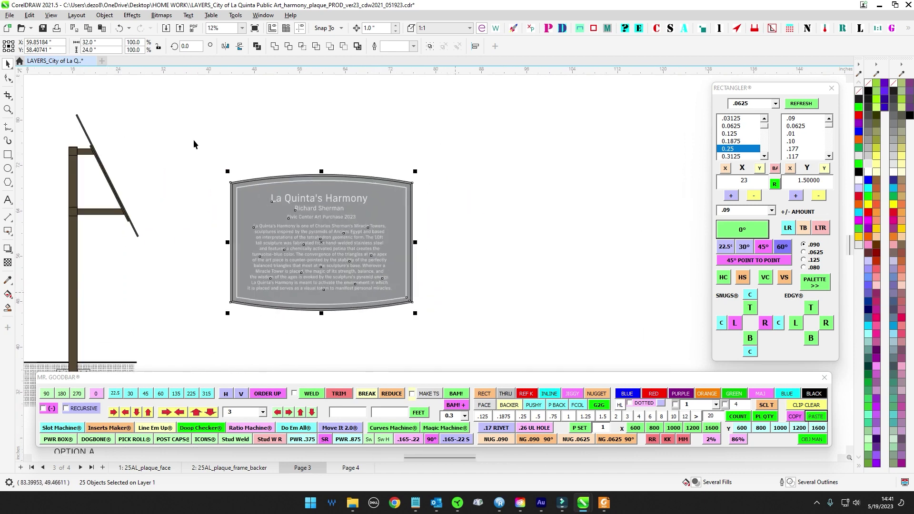
{"action": "left_click", "coordinate": [143, 469]}
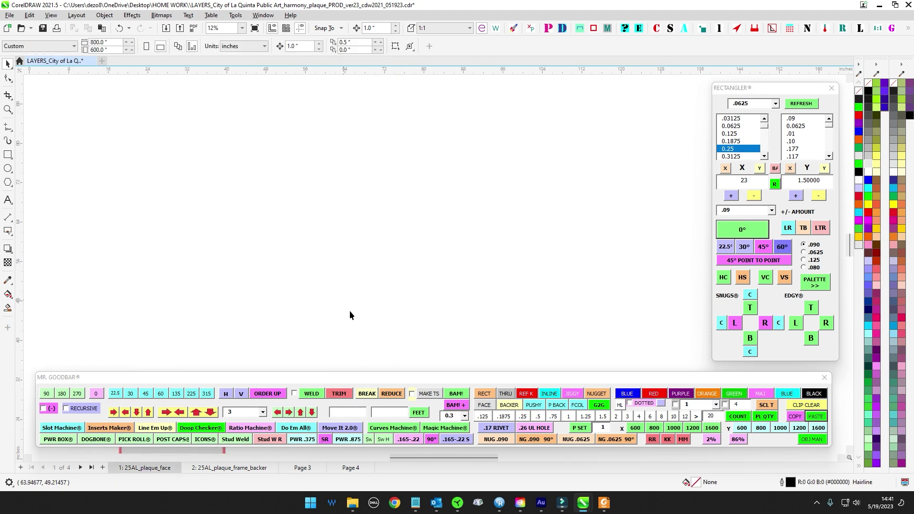
{"action": "left_click", "coordinate": [233, 469]}
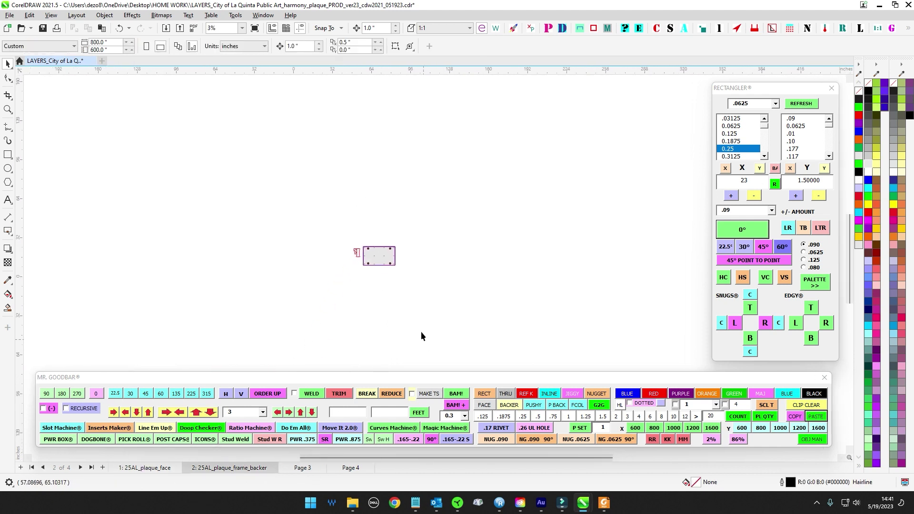
{"action": "left_click", "coordinate": [142, 468]}
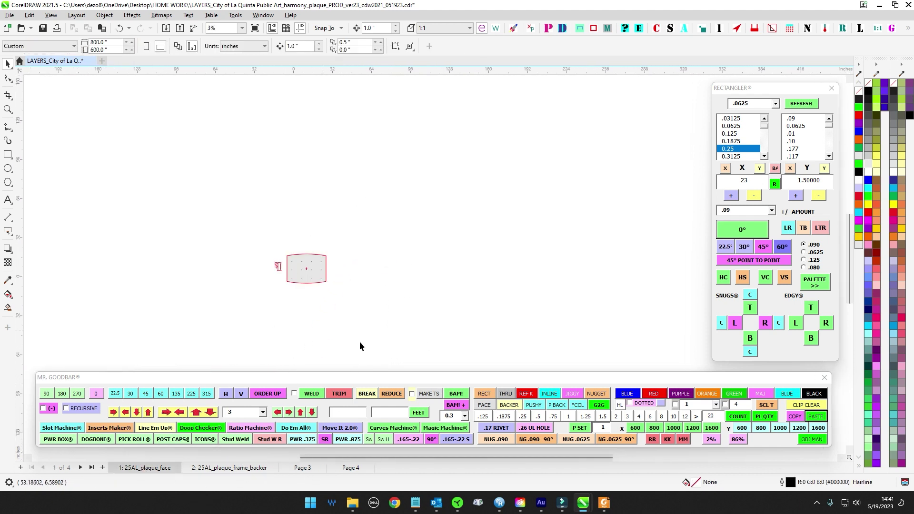
{"action": "left_click", "coordinate": [300, 468]}
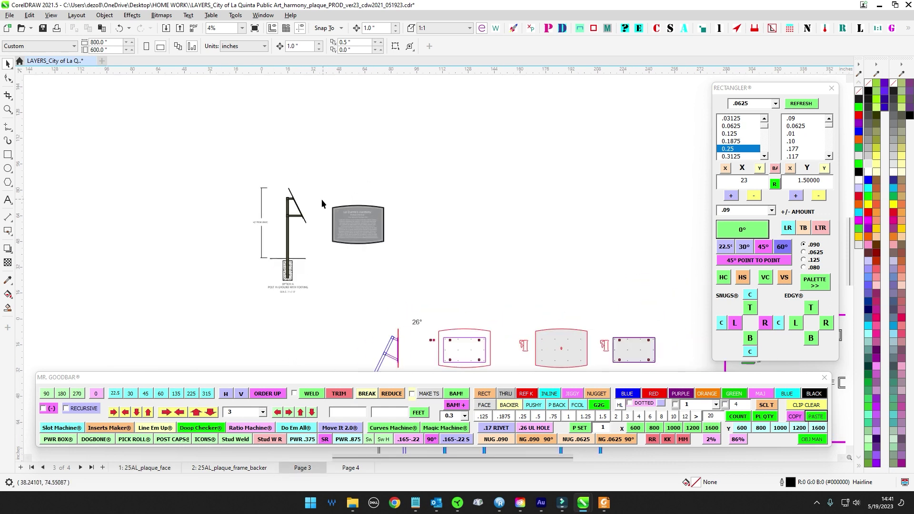
Duplicate the gray face plate on the layout page into the empty area beside the plaque artwork.
{"action": "scroll", "coordinate": [363, 202], "scroll_direction": "up", "scroll_amount": 1}
{"action": "left_click_drag", "start_coordinate": [362, 203], "coordinate": [428, 256]}
{"action": "left_click_drag", "start_coordinate": [527, 291], "coordinate": [448, 263]}
{"action": "left_click_drag", "start_coordinate": [507, 312], "coordinate": [507, 313]}
{"action": "left_click_drag", "start_coordinate": [467, 278], "coordinate": [355, 163]}
{"action": "right_click", "coordinate": [355, 163]}
{"action": "scroll", "coordinate": [328, 131], "scroll_direction": "up", "scroll_amount": 1}
{"action": "left_click", "coordinate": [360, 167]}
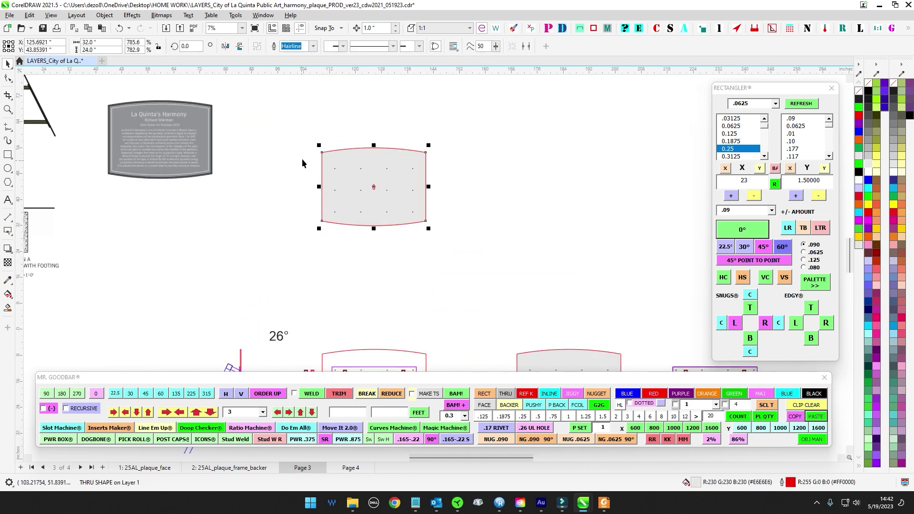
Delete the holes and centre mark from the duplicated face plate and remove its fill, leaving the red outline.
{"action": "scroll", "coordinate": [308, 158], "scroll_direction": "up", "scroll_amount": 1}
{"action": "left_click_drag", "start_coordinate": [261, 160], "coordinate": [542, 238]}
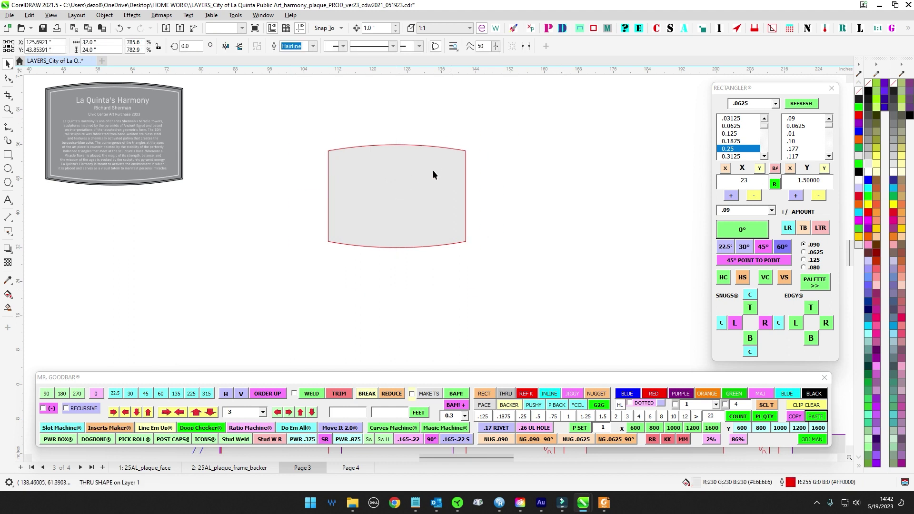
{"action": "left_click", "coordinate": [432, 167]}
{"action": "left_click", "coordinate": [869, 83]}
{"action": "left_click_drag", "start_coordinate": [309, 128], "coordinate": [399, 126]}
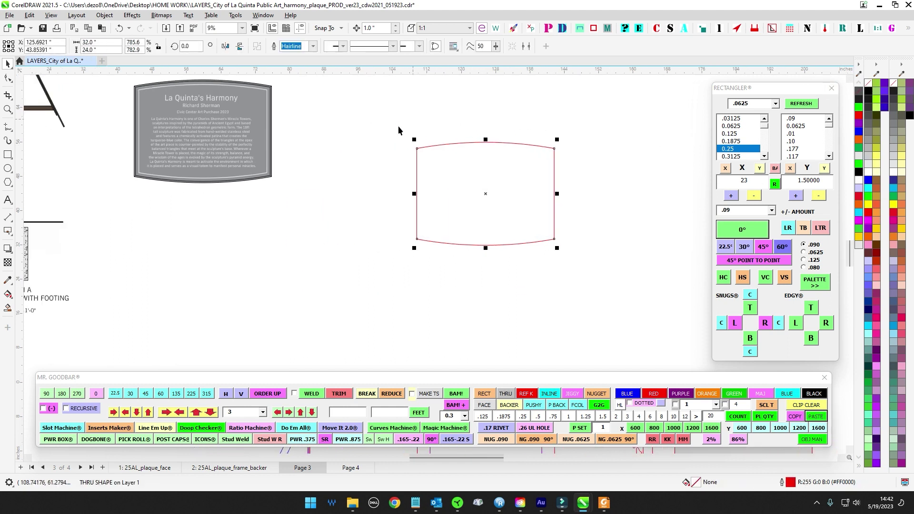
{"action": "left_click", "coordinate": [398, 127]}
Duplicate the La Quinta's Harmony plaque artwork beside the empty red outline and group the copy.
{"action": "scroll", "coordinate": [399, 127], "scroll_direction": "down", "scroll_amount": 2}
{"action": "left_click_drag", "start_coordinate": [238, 89], "coordinate": [373, 222]}
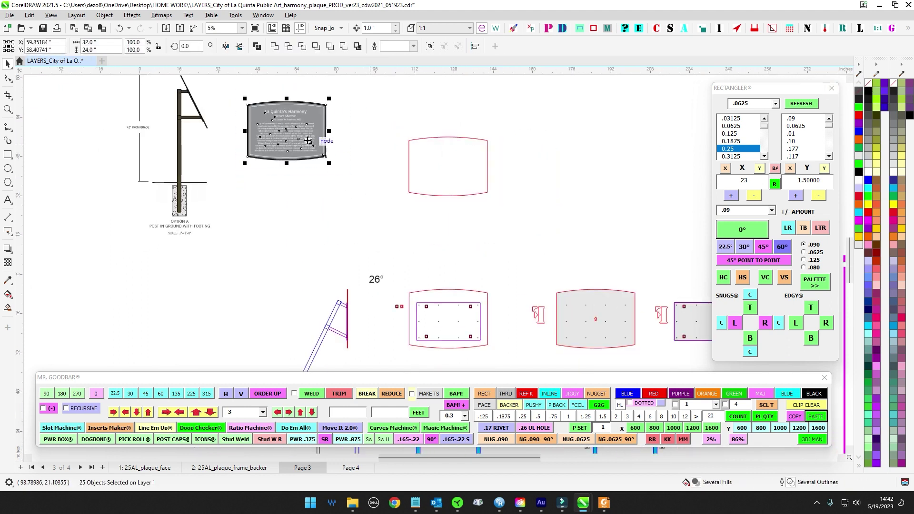
{"action": "left_click_drag", "start_coordinate": [302, 132], "coordinate": [605, 156]}
{"action": "right_click", "coordinate": [604, 156]}
{"action": "left_click_drag", "start_coordinate": [564, 118], "coordinate": [413, 134]}
{"action": "scroll", "coordinate": [414, 134], "scroll_direction": "up", "scroll_amount": 1}
{"action": "left_click_drag", "start_coordinate": [342, 114], "coordinate": [554, 263]}
{"action": "key", "text": "ctrl+g"}
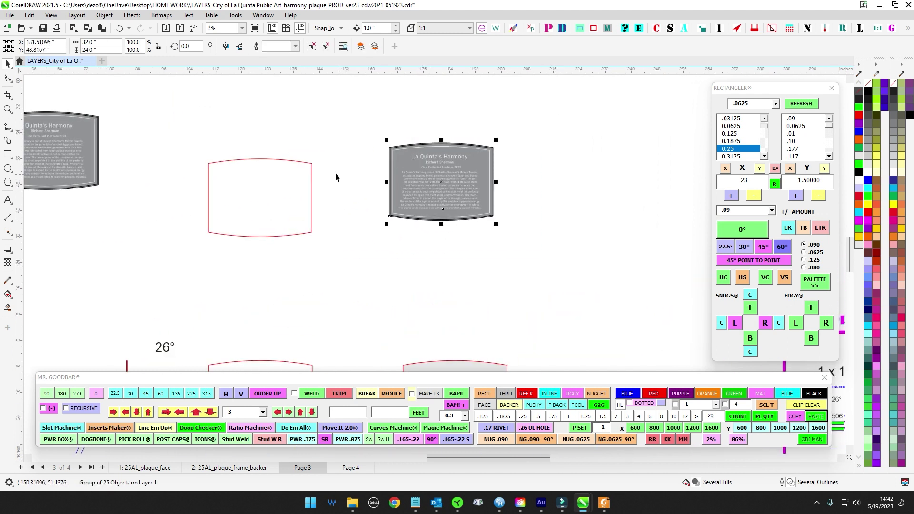
Align the grouped artwork copy with the red outline by horizontal and vertical centres.
{"action": "left_click", "coordinate": [312, 173], "text": "shift"}
{"action": "key", "text": "e"}
{"action": "key", "text": "c"}
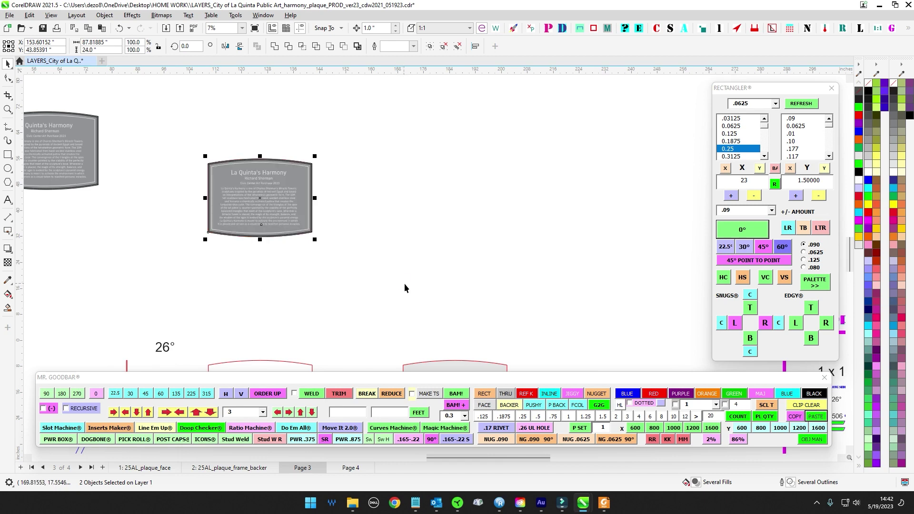
{"action": "left_click", "coordinate": [338, 189]}
{"action": "scroll", "coordinate": [292, 172], "scroll_direction": "up", "scroll_amount": 3}
Ungroup the artwork copy and delete its dark frame and gray background, keeping the text and light inner border.
{"action": "left_click", "coordinate": [293, 171]}
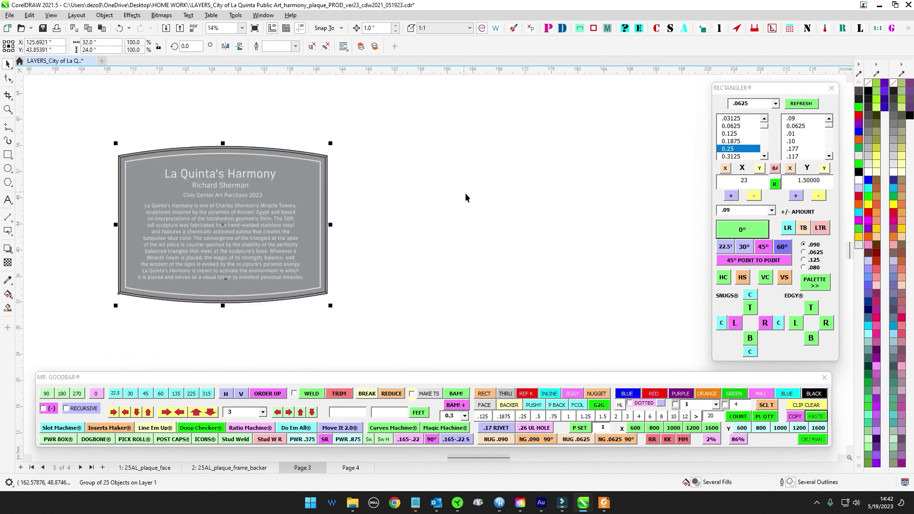
{"action": "left_click_drag", "start_coordinate": [463, 192], "coordinate": [501, 199]}
{"action": "left_click", "coordinate": [501, 200]}
{"action": "left_click_drag", "start_coordinate": [190, 138], "coordinate": [546, 344]}
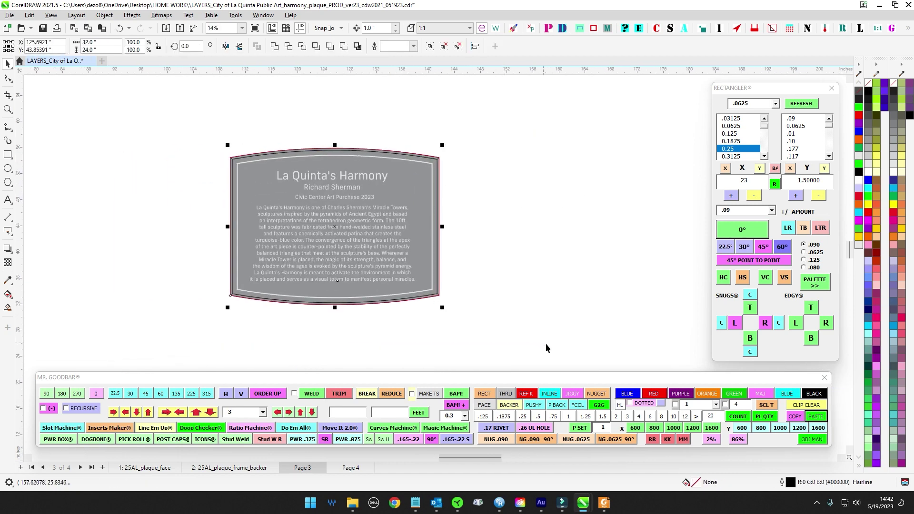
{"action": "left_click", "coordinate": [542, 327]}
{"action": "scroll", "coordinate": [451, 185], "scroll_direction": "up", "scroll_amount": 4}
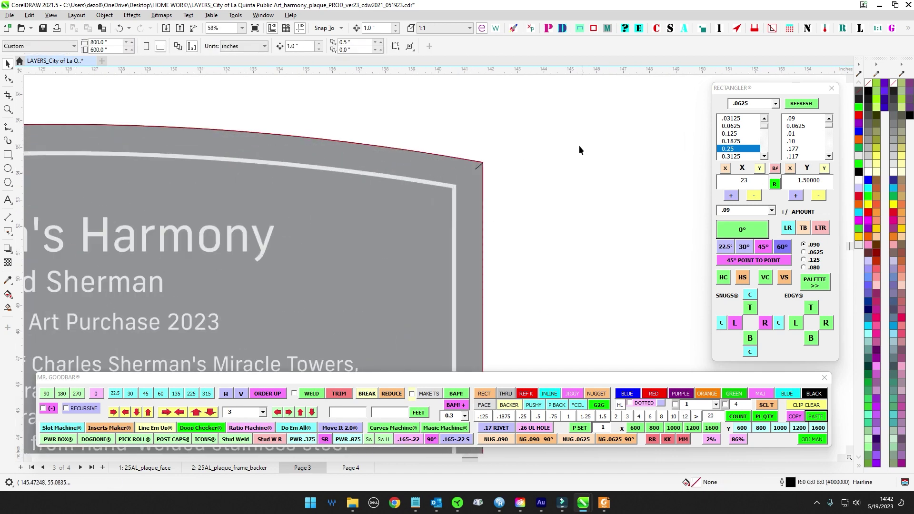
{"action": "scroll", "coordinate": [498, 183], "scroll_direction": "down", "scroll_amount": 2}
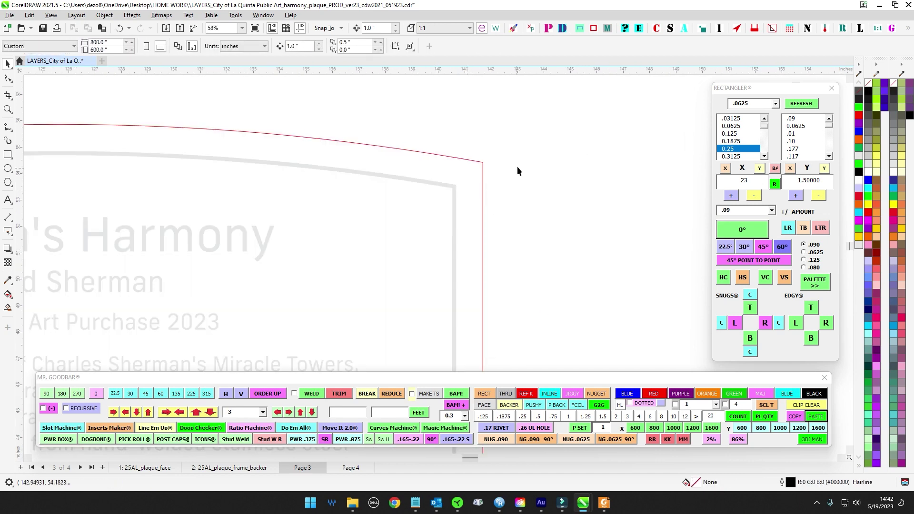
Delete the short diagonal corner lines left over from the plaque's frame.
{"action": "left_click_drag", "start_coordinate": [507, 208], "coordinate": [520, 181]}
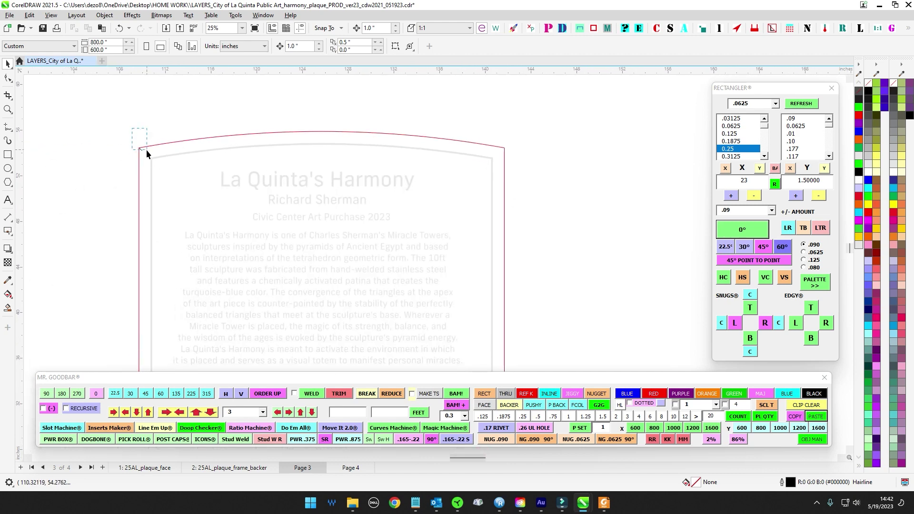
{"action": "left_click_drag", "start_coordinate": [146, 150], "coordinate": [152, 157]}
{"action": "key", "text": "Delete"}
{"action": "scroll", "coordinate": [155, 165], "scroll_direction": "down", "scroll_amount": 4}
{"action": "scroll", "coordinate": [181, 237], "scroll_direction": "up", "scroll_amount": 3}
{"action": "left_click_drag", "start_coordinate": [160, 293], "coordinate": [181, 261]}
{"action": "key", "text": "Delete"}
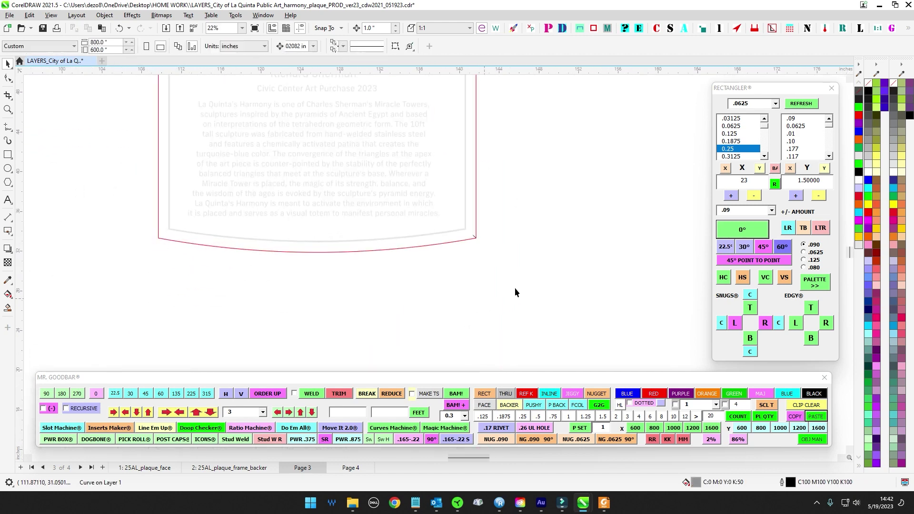
{"action": "left_click", "coordinate": [515, 289]}
Recolour the plaque text and inner border magenta (#FF00FF), leaving the red face outline as it is.
{"action": "scroll", "coordinate": [537, 265], "scroll_direction": "down", "scroll_amount": 2}
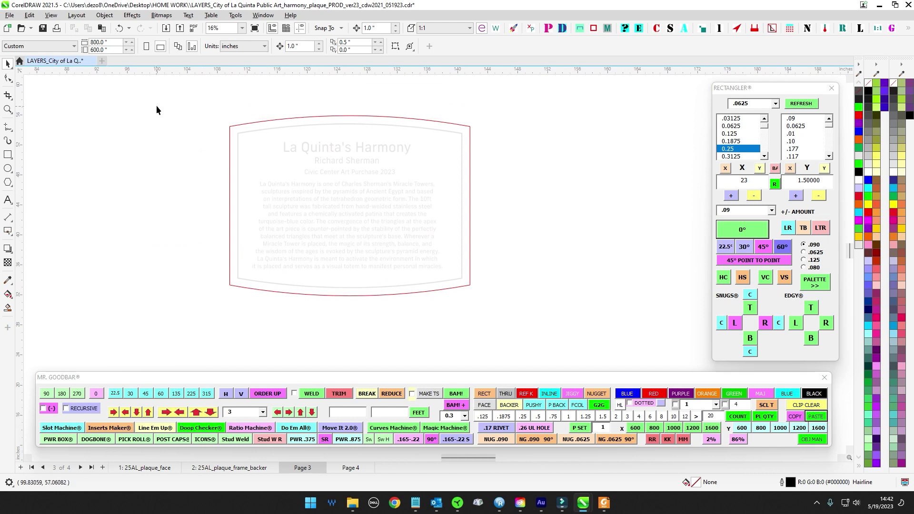
{"action": "left_click_drag", "start_coordinate": [157, 110], "coordinate": [459, 313]}
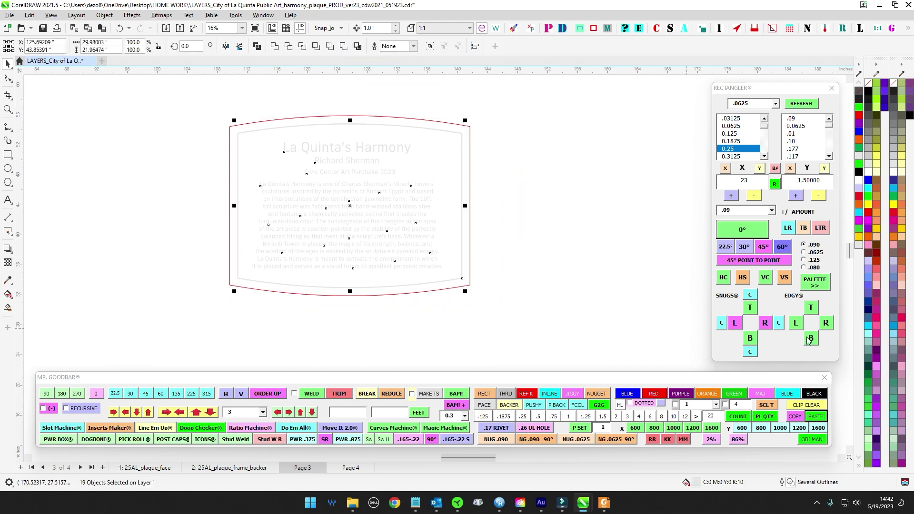
{"action": "left_click", "coordinate": [868, 274]}
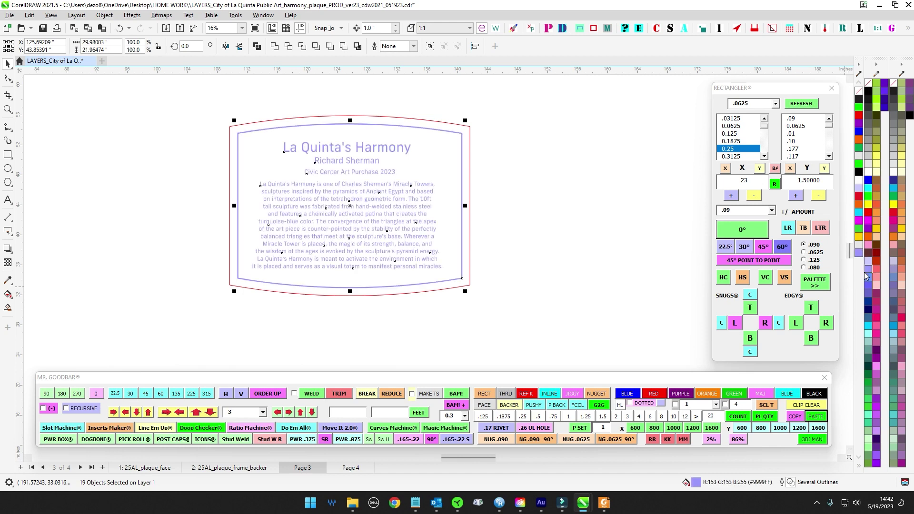
{"action": "left_click", "coordinate": [870, 226]}
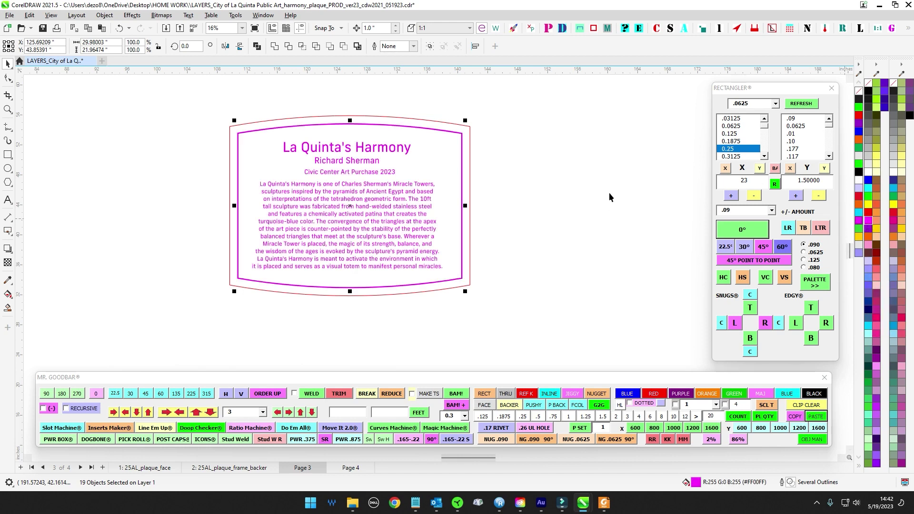
{"action": "left_click", "coordinate": [608, 197]}
{"action": "scroll", "coordinate": [332, 143], "scroll_direction": "up", "scroll_amount": 2}
{"action": "scroll", "coordinate": [351, 204], "scroll_direction": "down", "scroll_amount": 1}
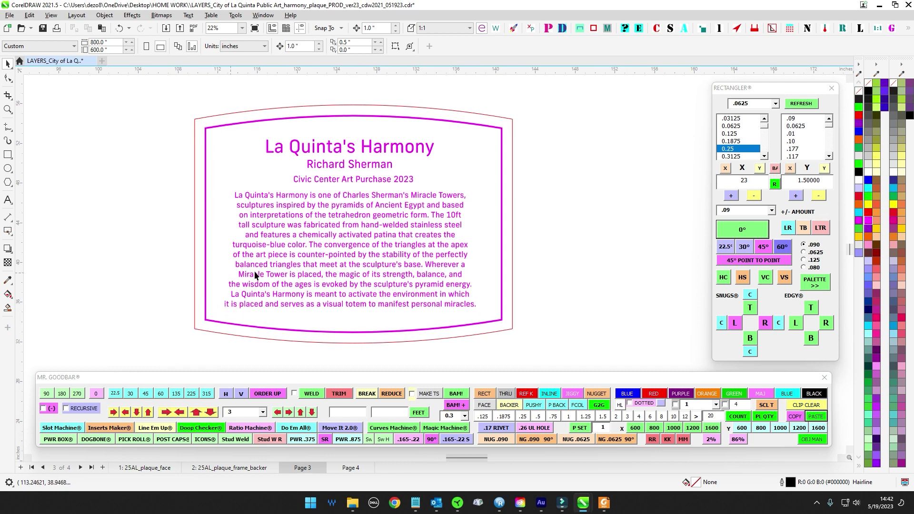
{"action": "scroll", "coordinate": [322, 123], "scroll_direction": "down", "scroll_amount": 1}
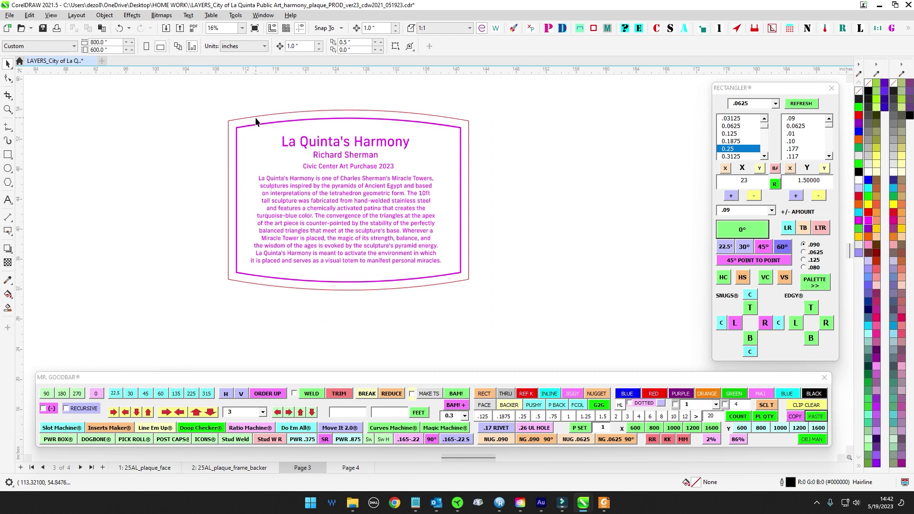
Try mirroring the red face outline horizontally around the magenta artwork.
{"action": "left_click", "coordinate": [256, 117]}
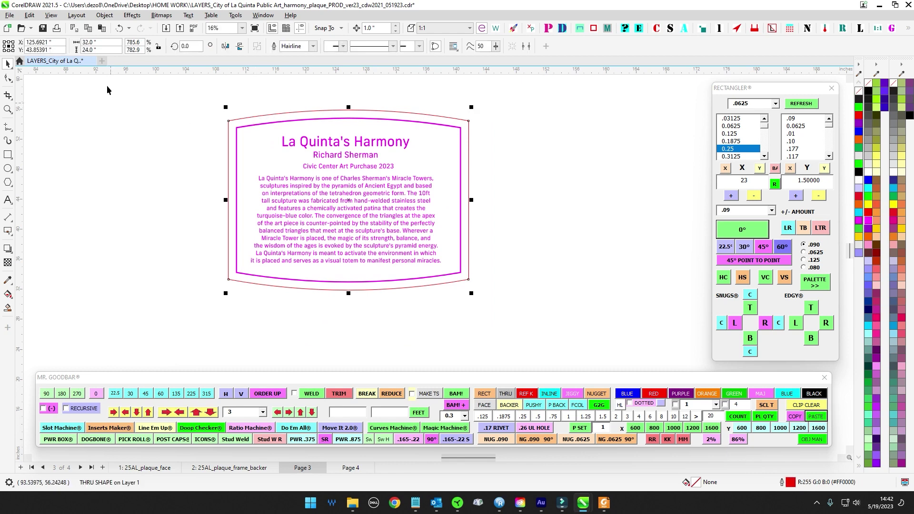
{"action": "left_click_drag", "start_coordinate": [107, 88], "coordinate": [526, 309]}
{"action": "scroll", "coordinate": [526, 286], "scroll_direction": "down", "scroll_amount": 1}
{"action": "left_click_drag", "start_coordinate": [527, 289], "coordinate": [419, 261]}
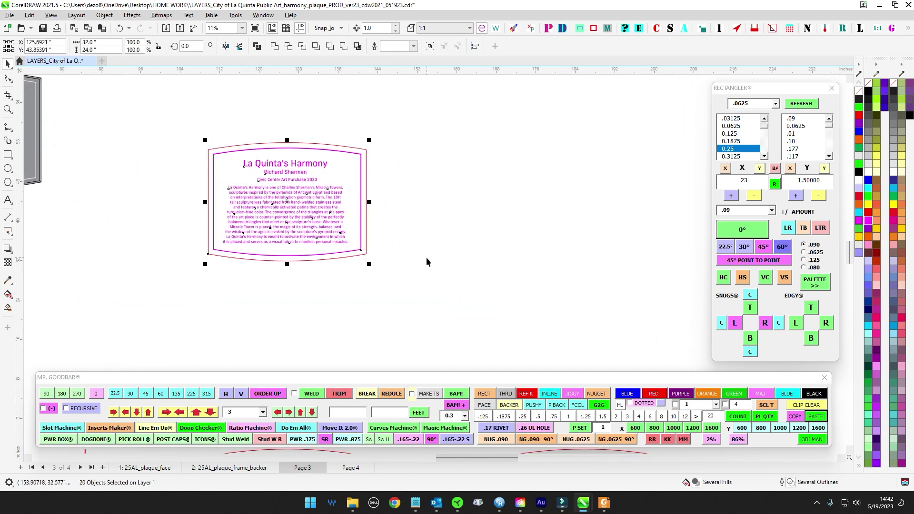
{"action": "left_click", "coordinate": [428, 260]}
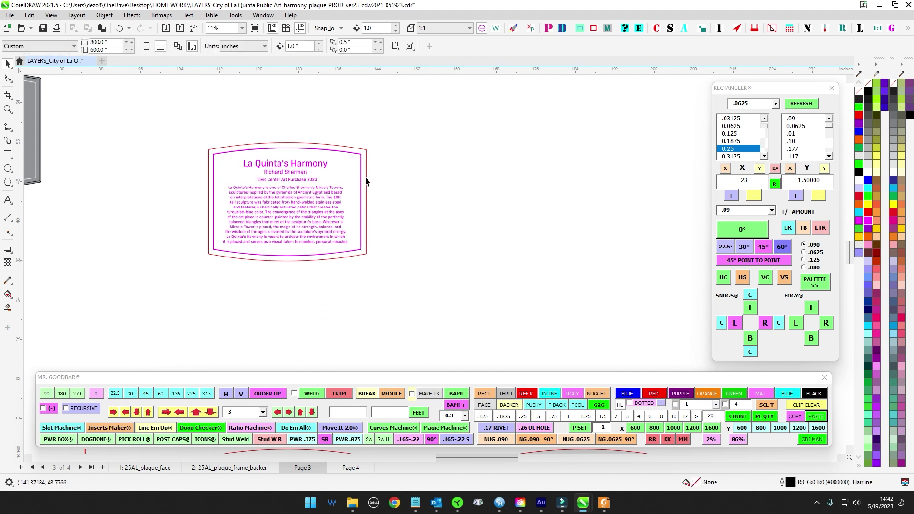
{"action": "left_click", "coordinate": [366, 179]}
{"action": "left_click_drag", "start_coordinate": [428, 167], "coordinate": [528, 179]}
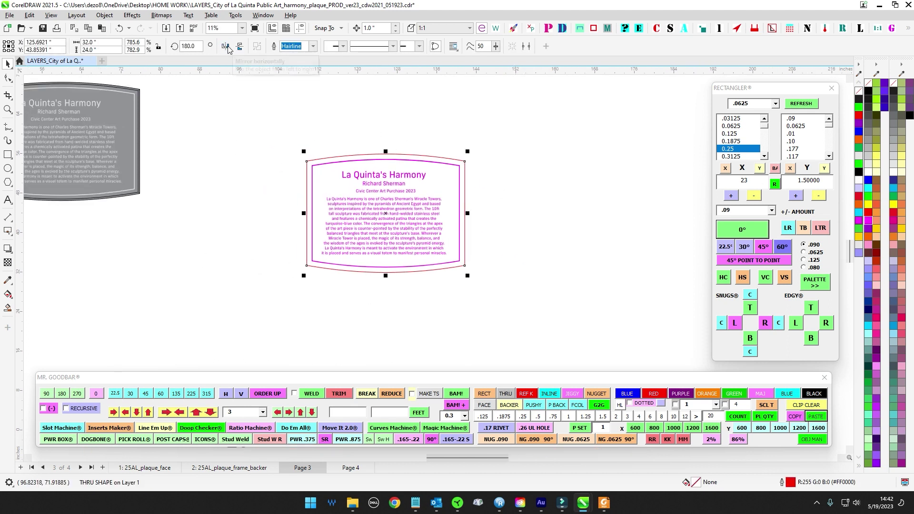
{"action": "left_click", "coordinate": [241, 109]}
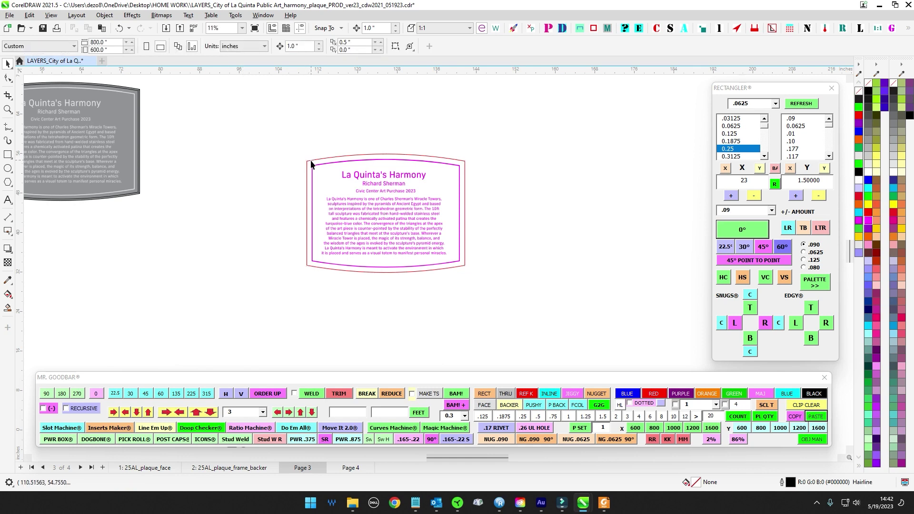
{"action": "left_click", "coordinate": [311, 164]}
{"action": "scroll", "coordinate": [388, 152], "scroll_direction": "up", "scroll_amount": 1}
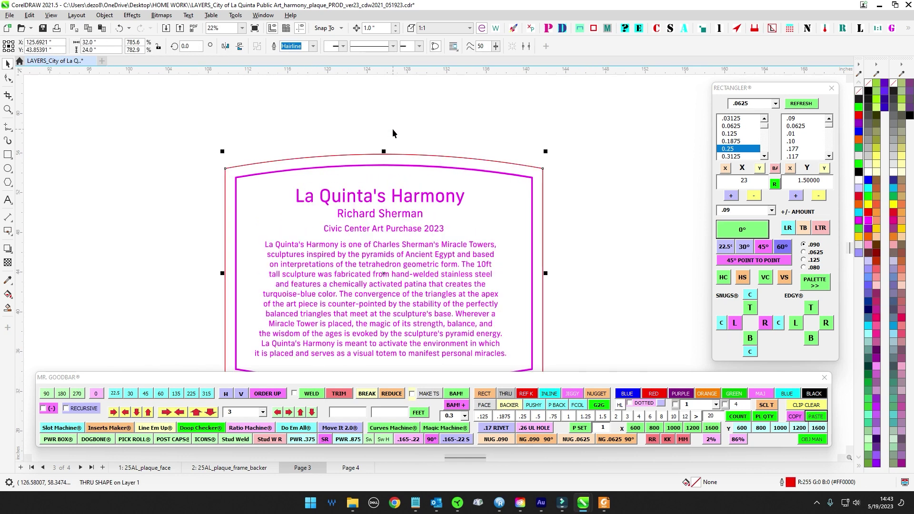
{"action": "left_click", "coordinate": [232, 48]}
{"action": "left_click", "coordinate": [229, 49]}
{"action": "left_click", "coordinate": [263, 143]}
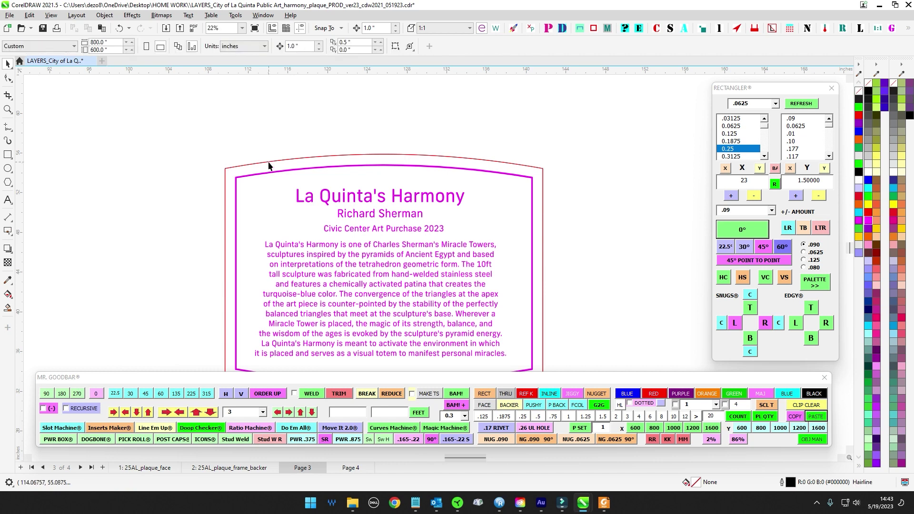
Group the magenta artwork with its red outline and copy the group onto the 25AL_plaque_face page.
{"action": "scroll", "coordinate": [301, 155], "scroll_direction": "down", "scroll_amount": 2}
{"action": "left_click_drag", "start_coordinate": [480, 277], "coordinate": [479, 278]}
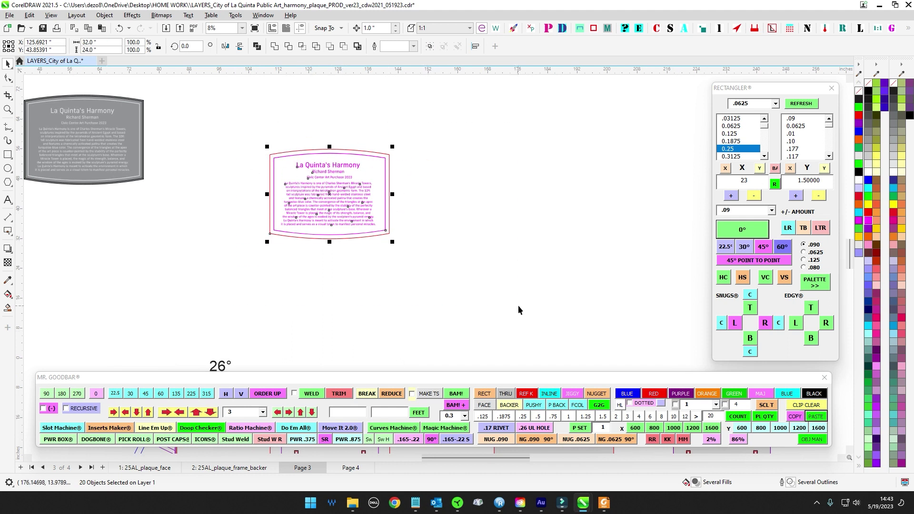
{"action": "key", "text": "ctrl+g"}
{"action": "scroll", "coordinate": [478, 255], "scroll_direction": "down", "scroll_amount": 2}
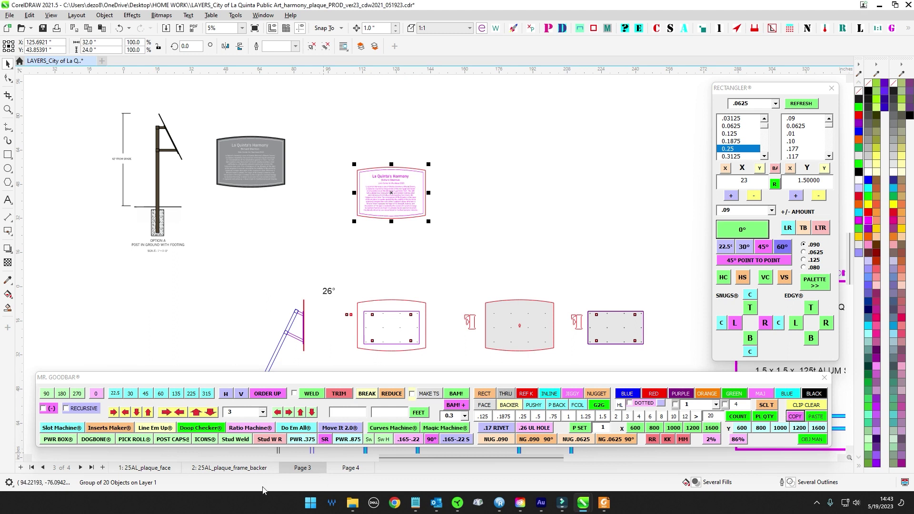
{"action": "left_click", "coordinate": [146, 469]}
{"action": "left_click", "coordinate": [816, 418]}
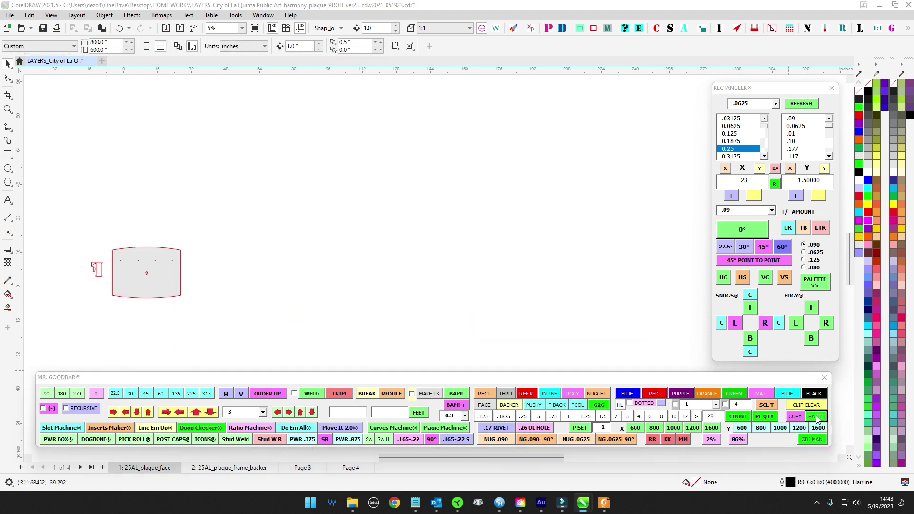
Line up the pasted artwork group with the drilled gray face and move it clear to the right of that face.
{"action": "left_click_drag", "start_coordinate": [408, 200], "coordinate": [175, 249]}
{"action": "scroll", "coordinate": [220, 256], "scroll_direction": "up", "scroll_amount": 1}
{"action": "key", "text": "Right"}
{"action": "key", "text": "Right"}
{"action": "key", "text": "Right"}
{"action": "key", "text": "Right"}
{"action": "key", "text": "Right"}
{"action": "key", "text": "Right"}
{"action": "key", "text": "Right"}
{"action": "key", "text": "Right"}
{"action": "key", "text": "Right"}
{"action": "key", "text": "Right"}
{"action": "key", "text": "Right"}
{"action": "key", "text": "Right"}
{"action": "key", "text": "Right"}
{"action": "key", "text": "Right"}
{"action": "key", "text": "Right"}
{"action": "key", "text": "Right"}
{"action": "key", "text": "Right"}
{"action": "key", "text": "Right"}
{"action": "key", "text": "Right"}
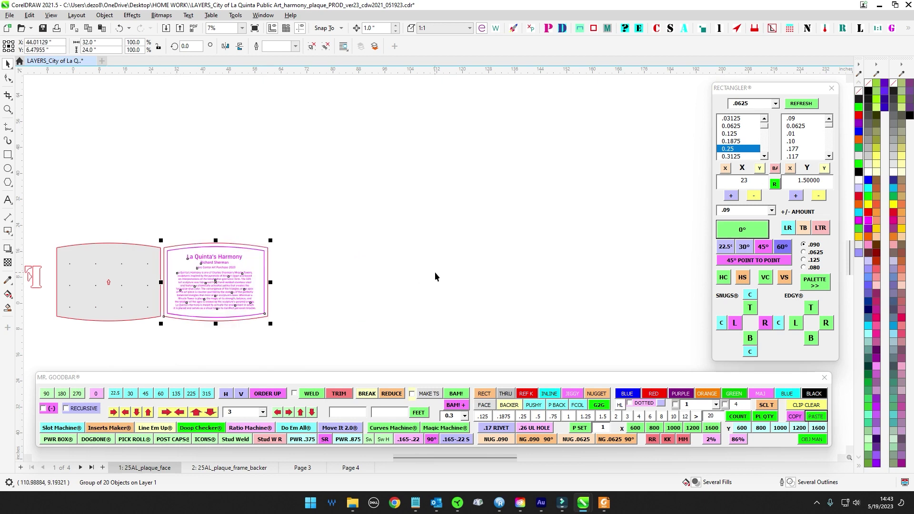
Ungroup the pasted artwork, fill its face outline with light gray (#E6E6E6) and place the outline behind the magenta text and border.
{"action": "left_click", "coordinate": [442, 270]}
{"action": "scroll", "coordinate": [325, 261], "scroll_direction": "up", "scroll_amount": 2}
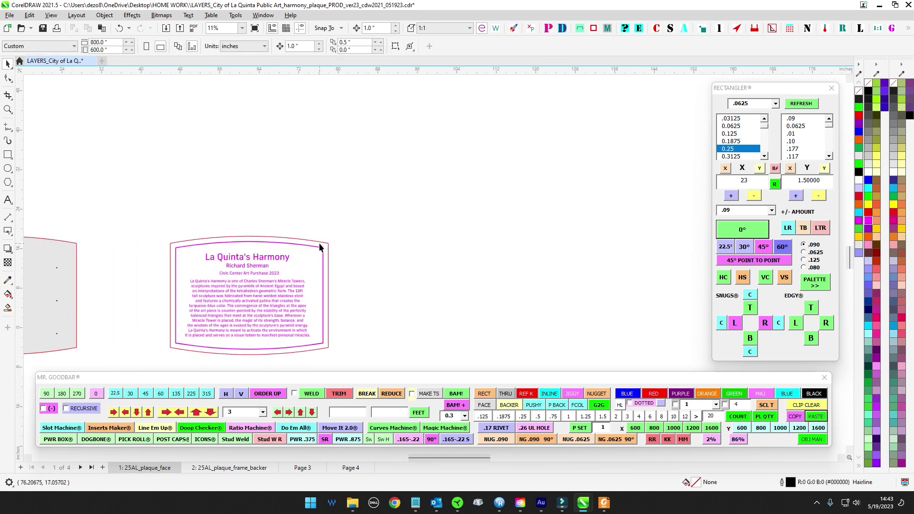
{"action": "left_click", "coordinate": [322, 248]}
{"action": "key", "text": "Delete"}
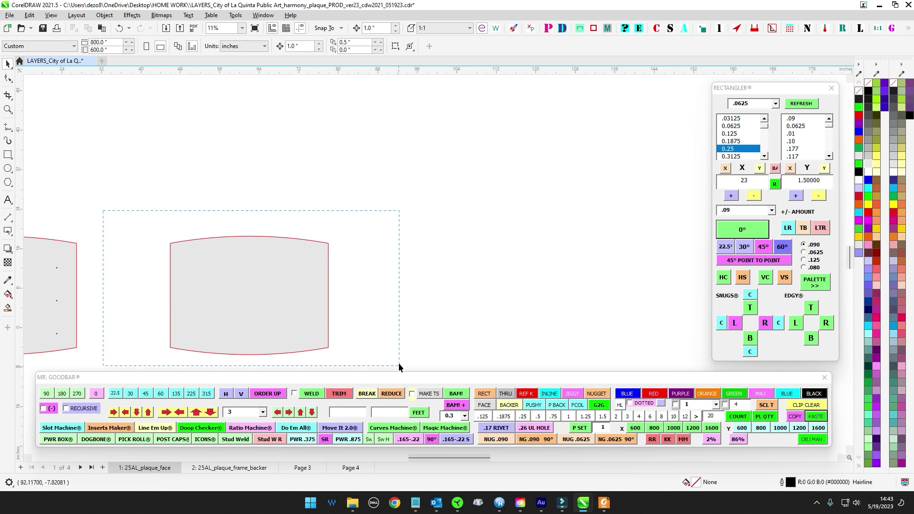
{"action": "key", "text": "ctrl+z"}
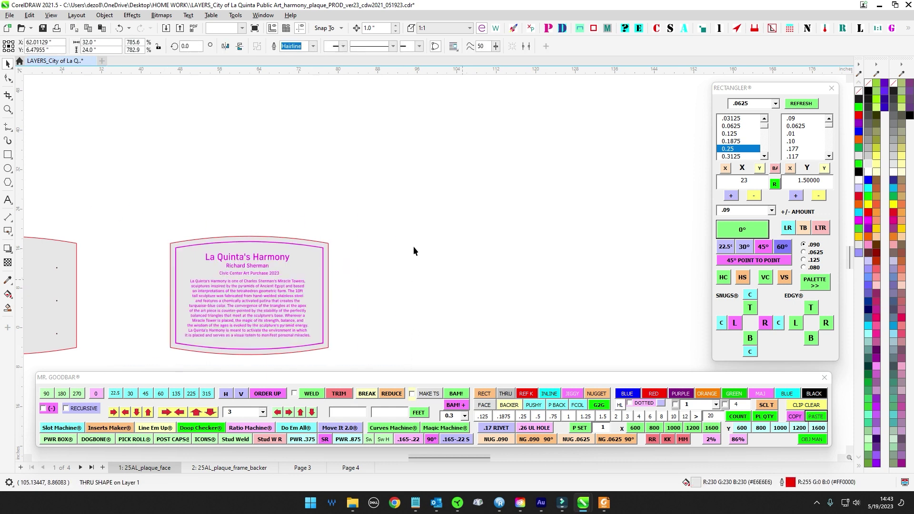
{"action": "scroll", "coordinate": [413, 247], "scroll_direction": "down", "scroll_amount": 3}
{"action": "left_click_drag", "start_coordinate": [258, 206], "coordinate": [443, 316]}
{"action": "scroll", "coordinate": [443, 316], "scroll_direction": "down", "scroll_amount": 1}
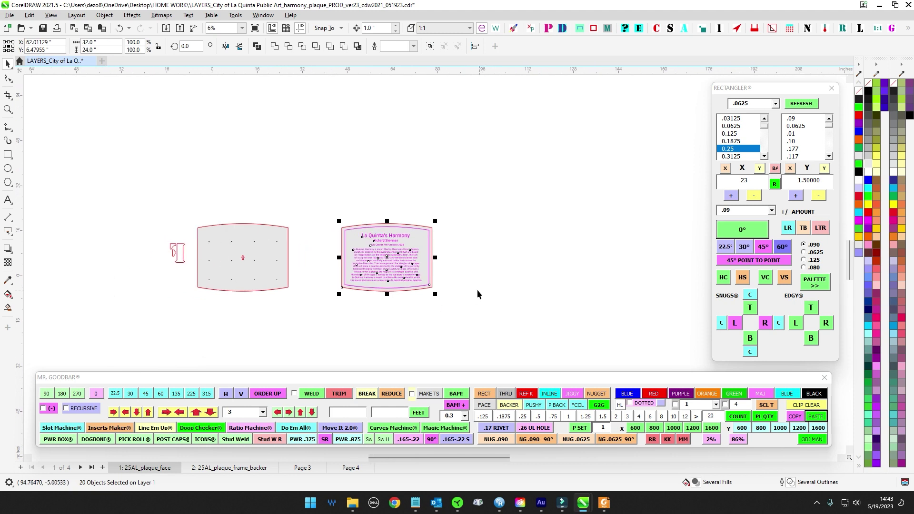
Duplicate the reversed letter F and move the copy 48 inches right, between the drilled face and the artwork face.
{"action": "left_click_drag", "start_coordinate": [121, 230], "coordinate": [189, 286]}
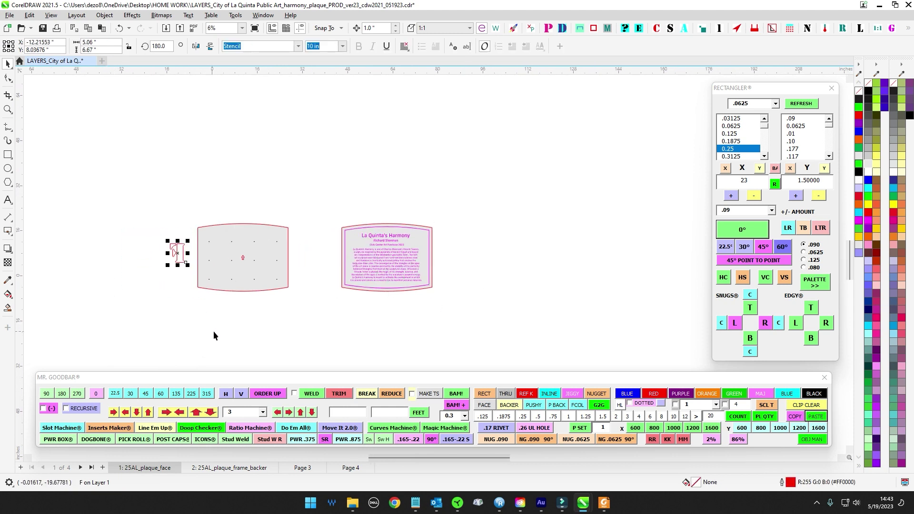
{"action": "key", "text": "plus"}
{"action": "key", "text": "shift+Right"}
{"action": "key", "text": "shift+Right"}
{"action": "key", "text": "shift+Right"}
{"action": "key", "text": "shift+Right"}
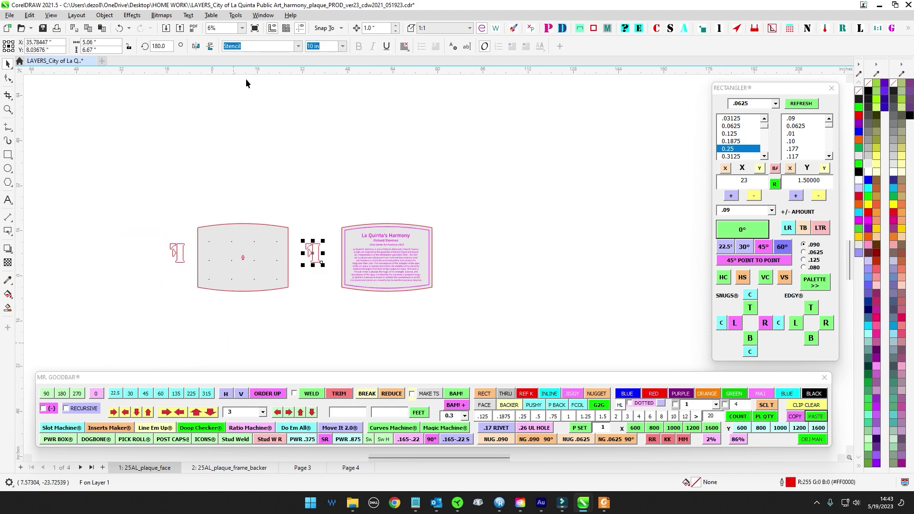
Mirror the copied F horizontally so it reads correctly and nudge it right toward the artwork face.
{"action": "left_click", "coordinate": [196, 47]}
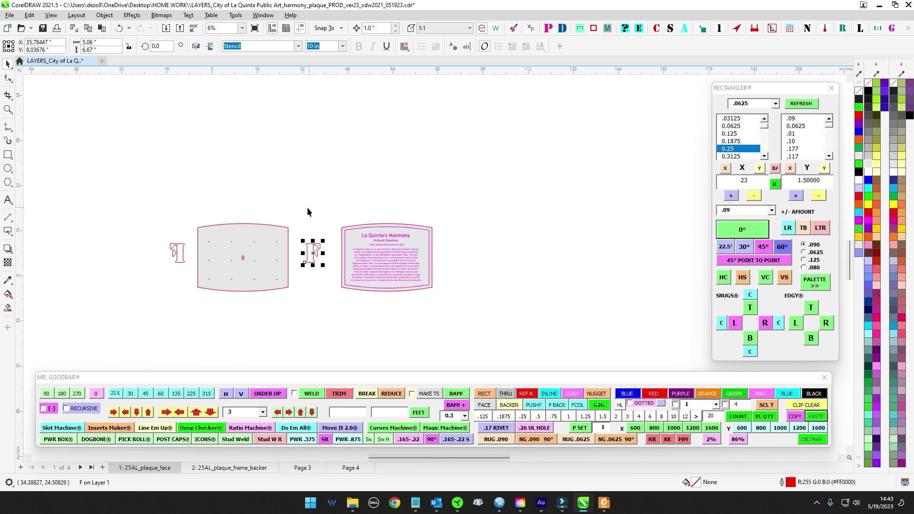
{"action": "key", "text": "Right"}
{"action": "key", "text": "Right"}
{"action": "key", "text": "Right"}
{"action": "left_click", "coordinate": [336, 337]}
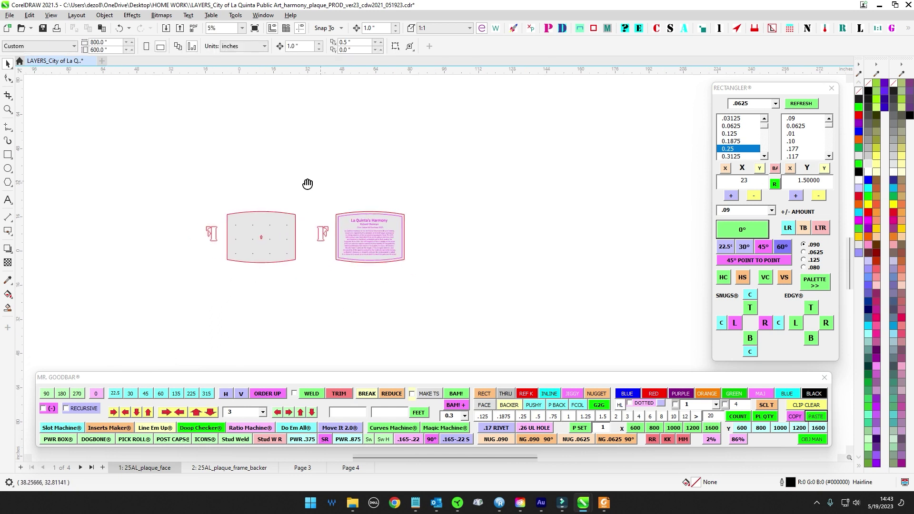
Examine the drilled face and the magenta artwork face on the plaque_face page.
{"action": "scroll", "coordinate": [295, 209], "scroll_direction": "up", "scroll_amount": 2}
{"action": "scroll", "coordinate": [300, 205], "scroll_direction": "down", "scroll_amount": 2}
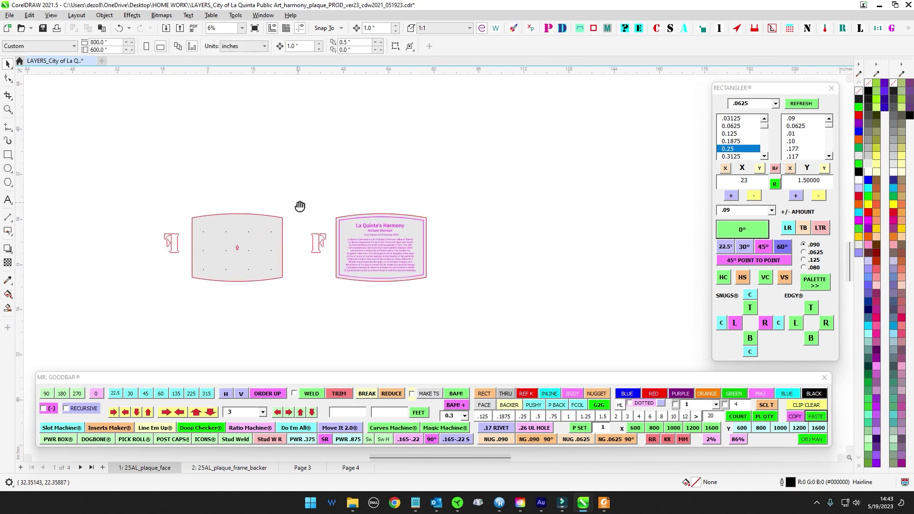
{"action": "left_click_drag", "start_coordinate": [180, 198], "coordinate": [300, 323]}
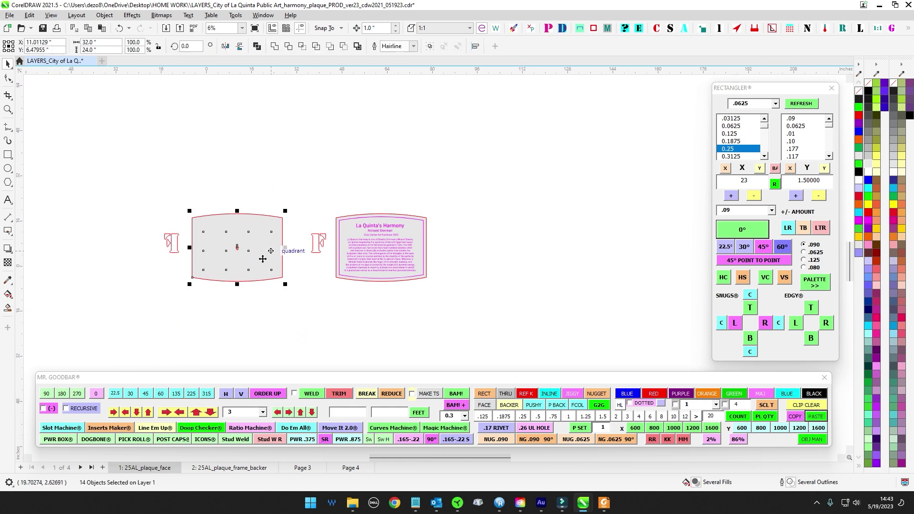
{"action": "left_click_drag", "start_coordinate": [329, 207], "coordinate": [425, 303]}
{"action": "scroll", "coordinate": [446, 215], "scroll_direction": "up", "scroll_amount": 2}
{"action": "left_click_drag", "start_coordinate": [441, 248], "coordinate": [469, 226]}
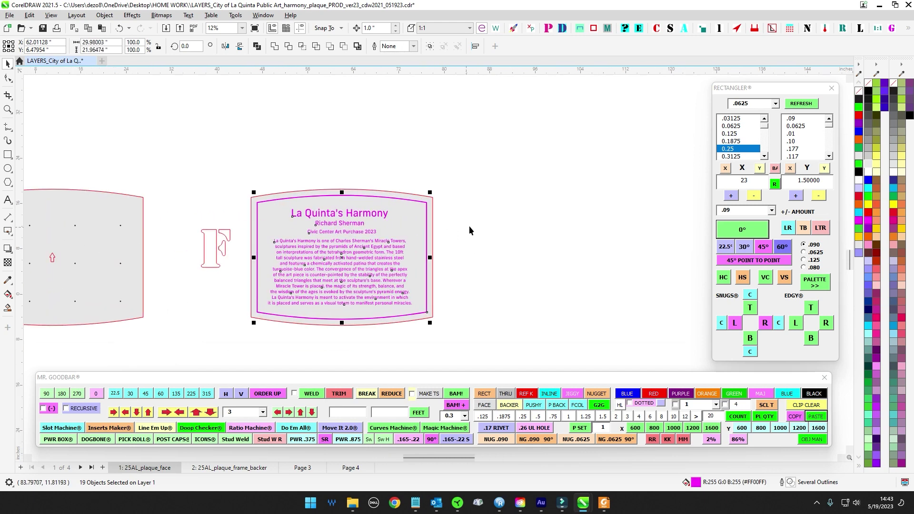
{"action": "left_click", "coordinate": [470, 226]}
{"action": "scroll", "coordinate": [413, 234], "scroll_direction": "up", "scroll_amount": 3}
{"action": "scroll", "coordinate": [407, 252], "scroll_direction": "down", "scroll_amount": 2}
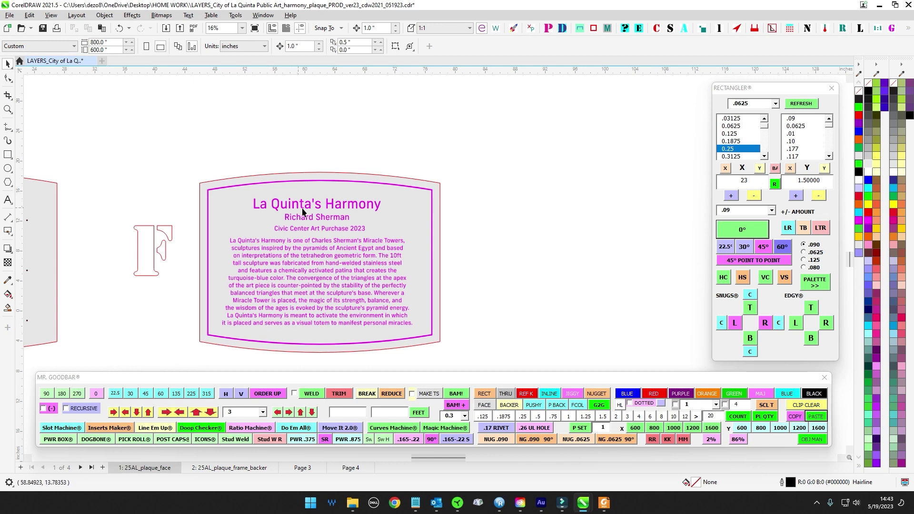
Select both faces with their F markers and move them 24 inches right toward the middle of the page.
{"action": "scroll", "coordinate": [485, 251], "scroll_direction": "down", "scroll_amount": 3}
{"action": "scroll", "coordinate": [504, 269], "scroll_direction": "down", "scroll_amount": 5}
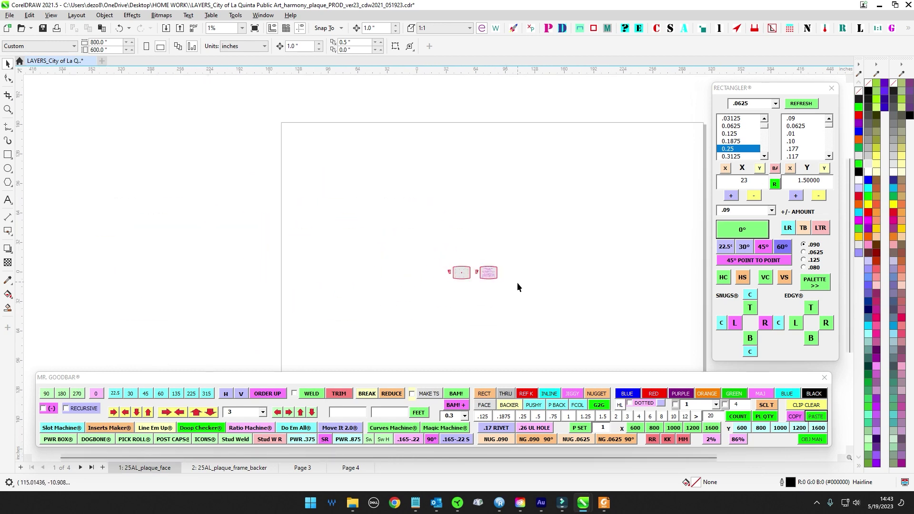
{"action": "left_click_drag", "start_coordinate": [345, 178], "coordinate": [576, 282]}
{"action": "key", "text": "shift+Right"}
{"action": "key", "text": "shift+Right"}
{"action": "key", "text": "shift+Right"}
{"action": "key", "text": "shift+Left"}
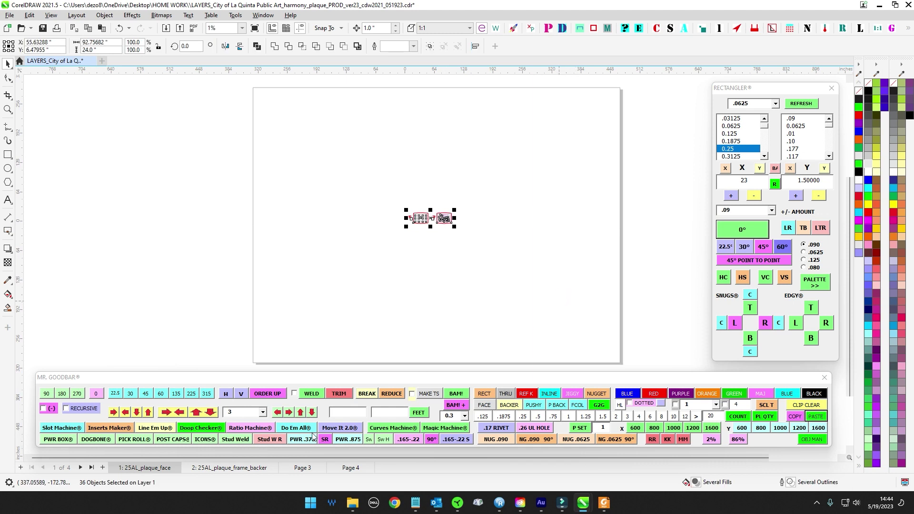
Select the entire drawing layout on Page 3 and move it left and up toward the middle of the page.
{"action": "left_click", "coordinate": [219, 469]}
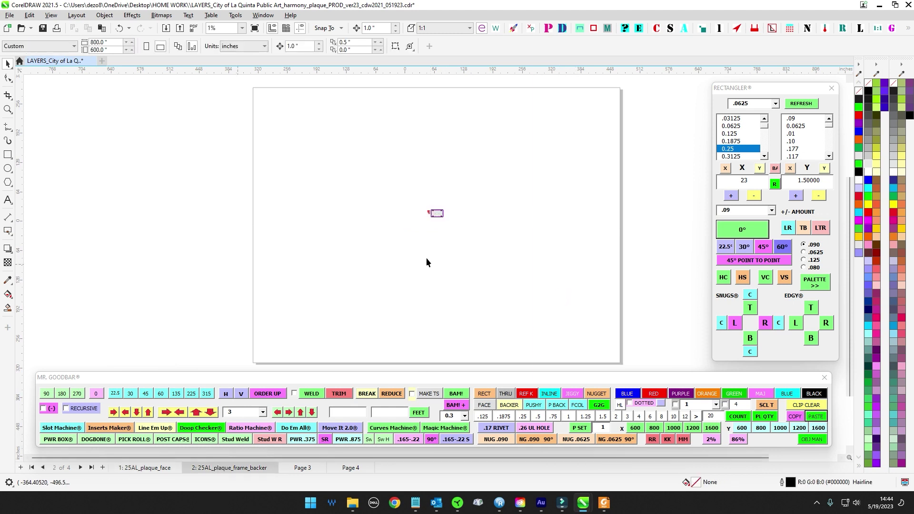
{"action": "key", "text": "ctrl+a"}
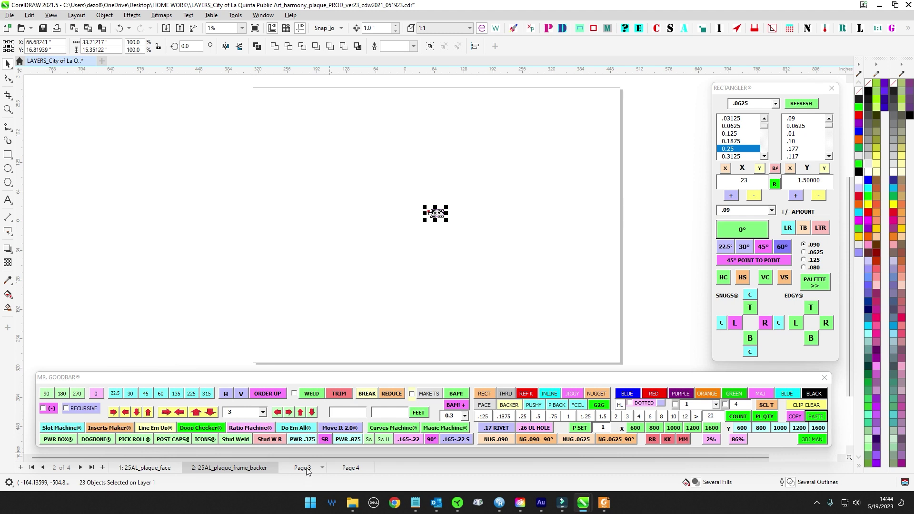
{"action": "left_click", "coordinate": [303, 469]}
{"action": "left_click_drag", "start_coordinate": [372, 169], "coordinate": [612, 318]}
{"action": "key", "text": "shift+Left"}
{"action": "key", "text": "shift+Left"}
{"action": "key", "text": "shift+Left"}
{"action": "key", "text": "shift+Left"}
{"action": "key", "text": "shift+Left"}
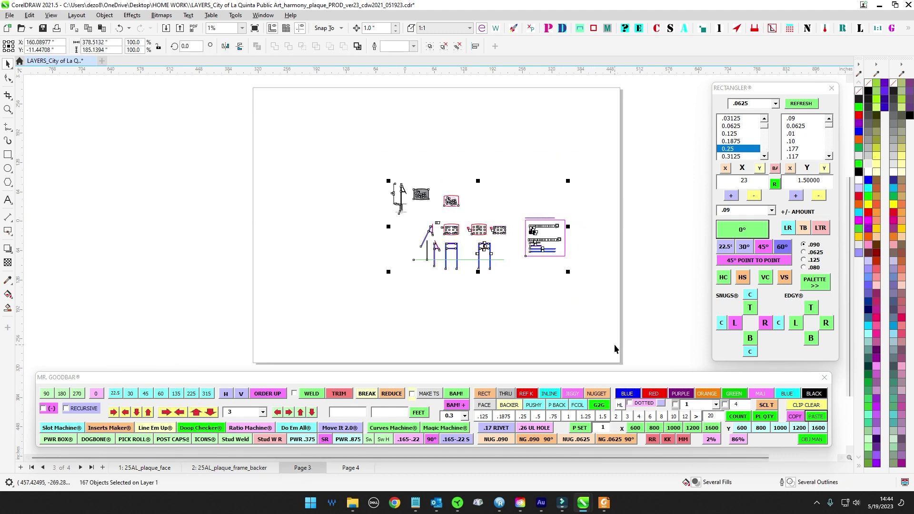
{"action": "key", "text": "shift+Up"}
{"action": "key", "text": "shift+Up"}
{"action": "key", "text": "shift+Up"}
{"action": "key", "text": "shift+Up"}
{"action": "key", "text": "shift+Left"}
{"action": "key", "text": "shift+Left"}
{"action": "key", "text": "shift+Up"}
{"action": "key", "text": "shift+Left"}
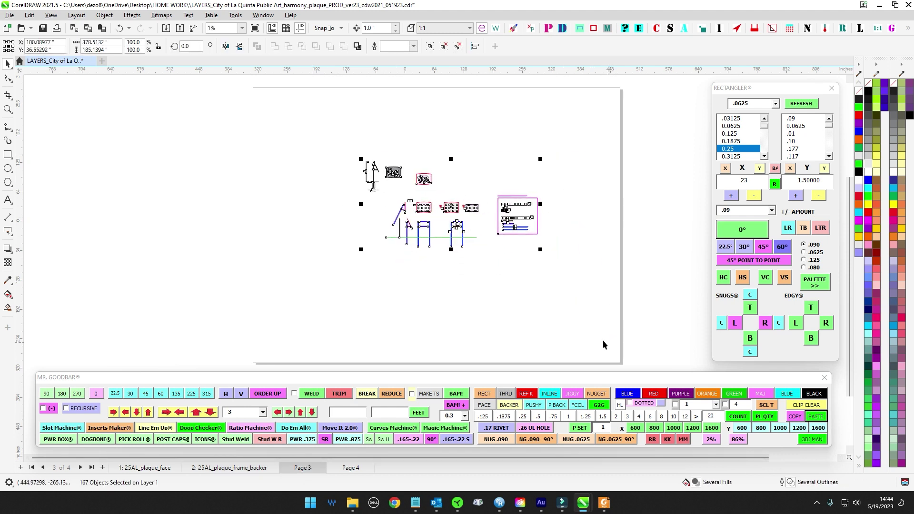
Create the T & S 532 BIT, .1875 BIT, WHATEVER BIT and REF KISS ON CTR 532 BIT layers on the 25AL_plaque_face page.
{"action": "left_click", "coordinate": [604, 345]}
{"action": "left_click", "coordinate": [138, 468]}
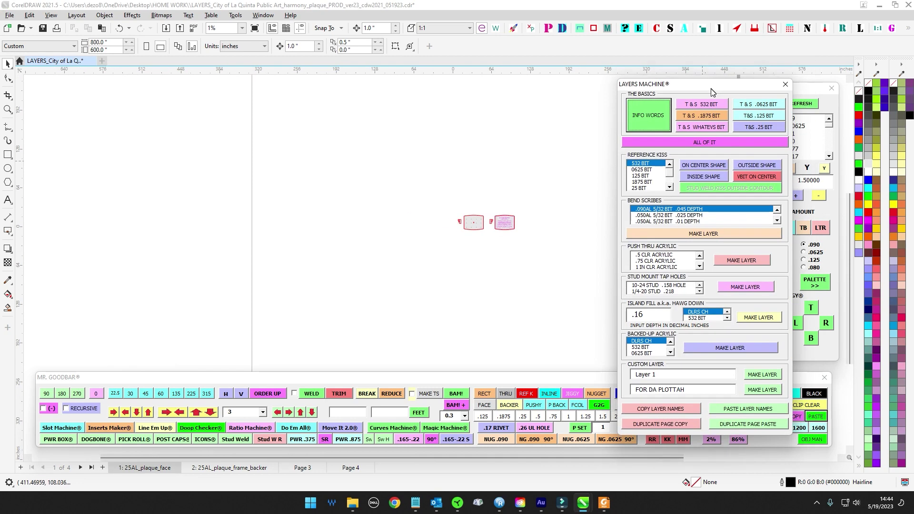
{"action": "left_click", "coordinate": [709, 128]}
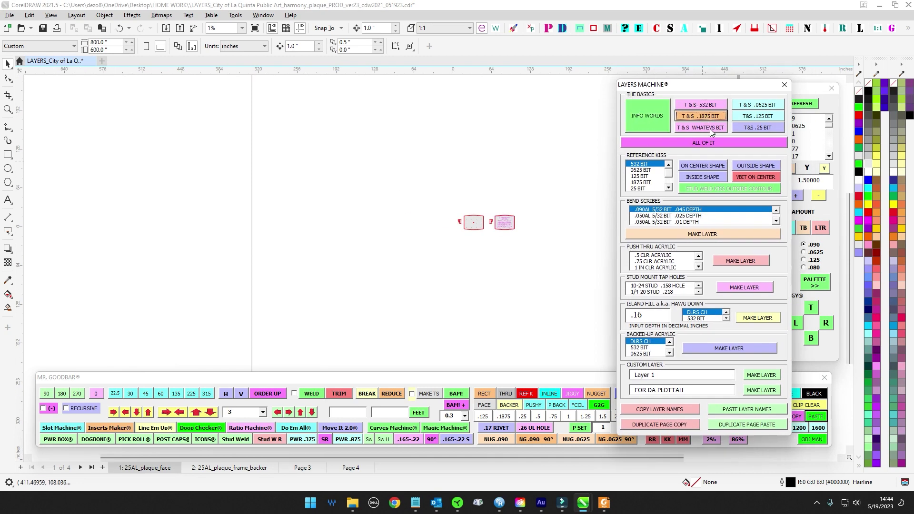
{"action": "left_click", "coordinate": [712, 167]}
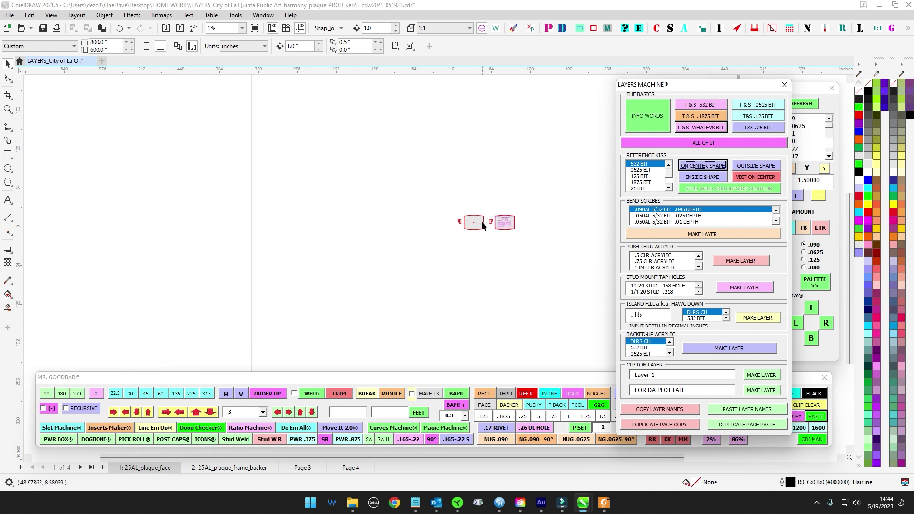
{"action": "scroll", "coordinate": [591, 187], "scroll_direction": "up", "scroll_amount": 1}
{"action": "left_click_drag", "start_coordinate": [554, 253], "coordinate": [461, 245]}
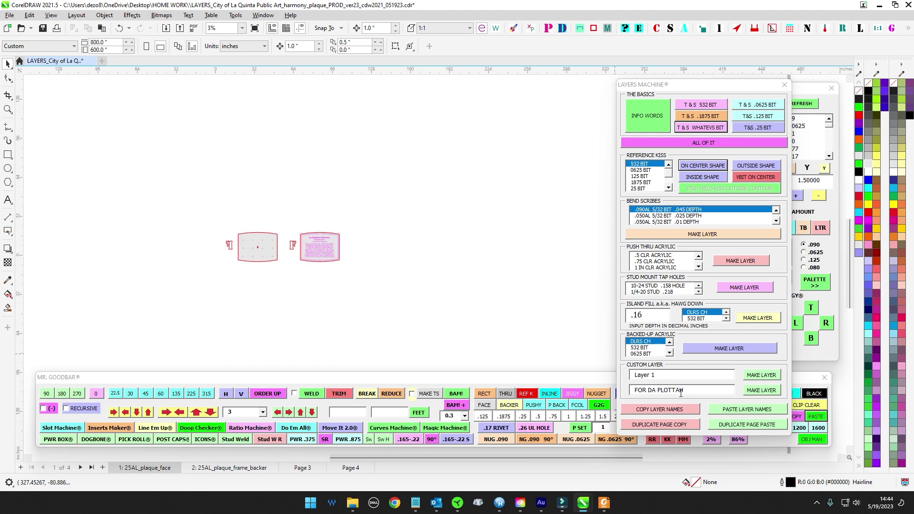
Create a custom engraving layer whose name says to see the responsible colleague for details, replacing the FOR DA PLOTTAH layer text.
{"action": "left_click_drag", "start_coordinate": [684, 391], "coordinate": [579, 380]}
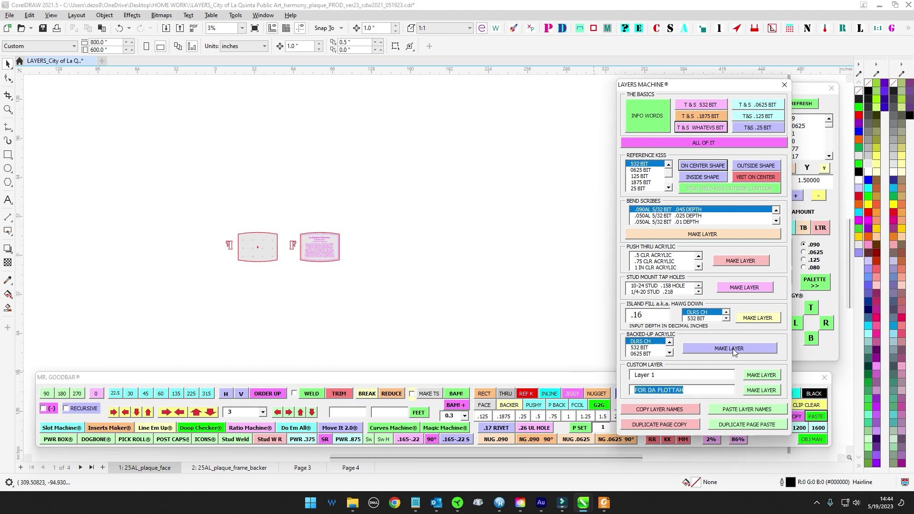
{"action": "key", "text": "BackSpace"}
{"action": "type", "text": "ENGRAVE SEE JAYAR FOR DEETS"}
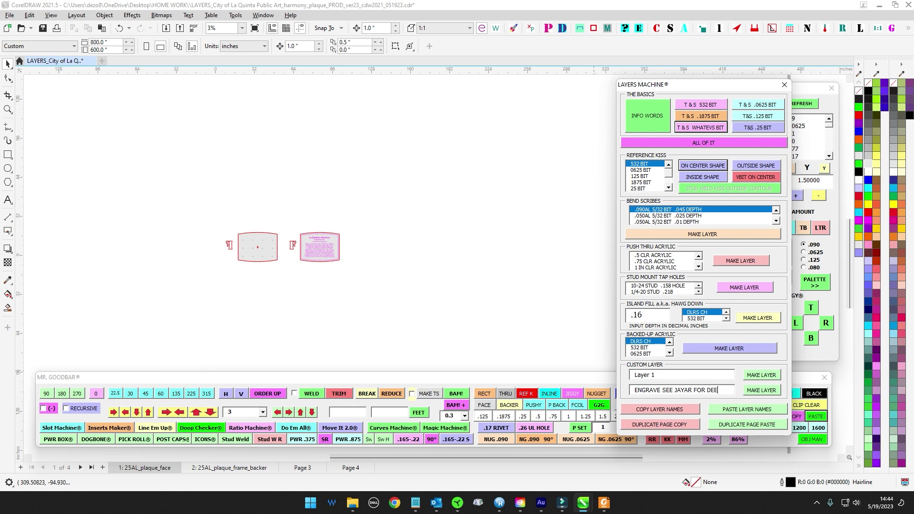
{"action": "left_click", "coordinate": [749, 392]}
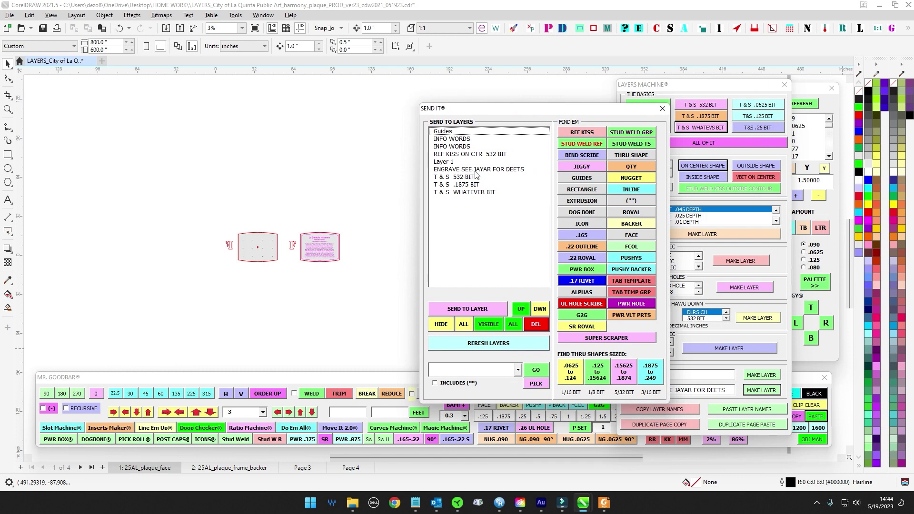
{"action": "left_click", "coordinate": [662, 109]}
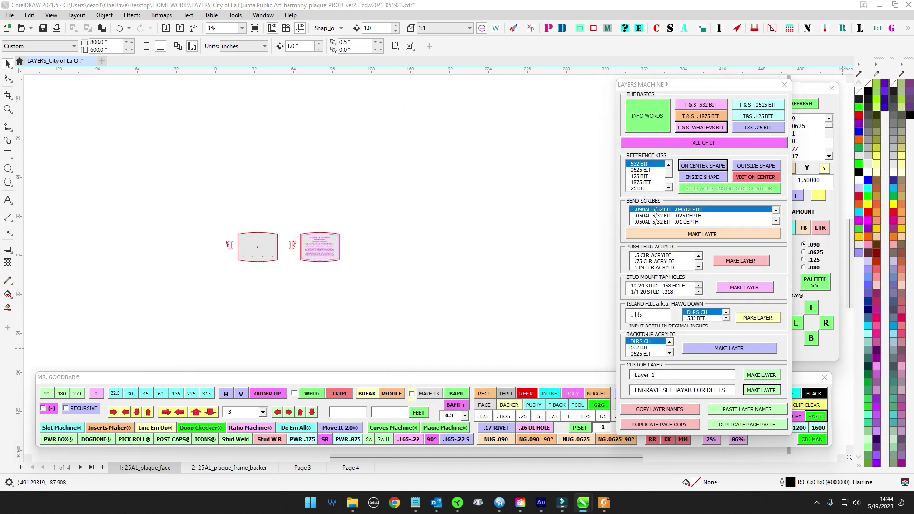
Name the outer outline shape of the La Quinta's Harmony artwork face BEVEL.
{"action": "scroll", "coordinate": [321, 235], "scroll_direction": "up", "scroll_amount": 3}
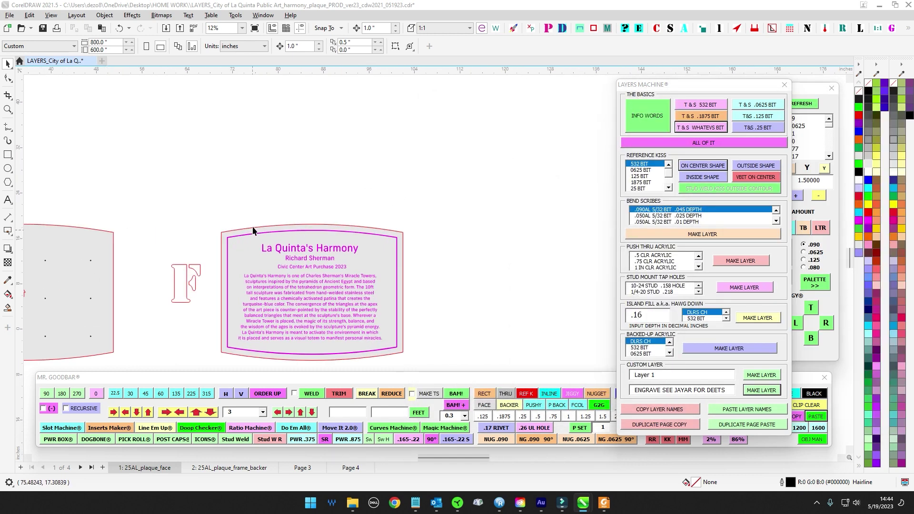
{"action": "left_click_drag", "start_coordinate": [256, 227], "coordinate": [275, 203]}
{"action": "left_click", "coordinate": [275, 206]}
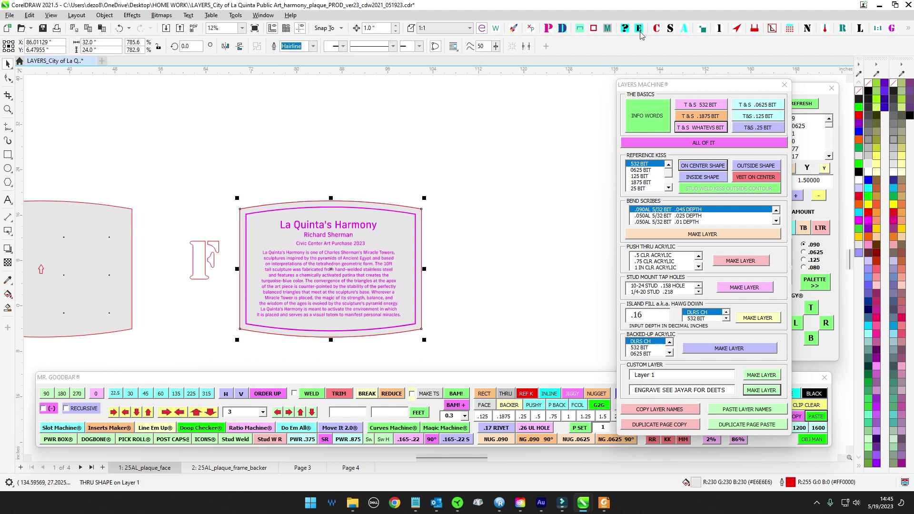
{"action": "left_click", "coordinate": [813, 32]}
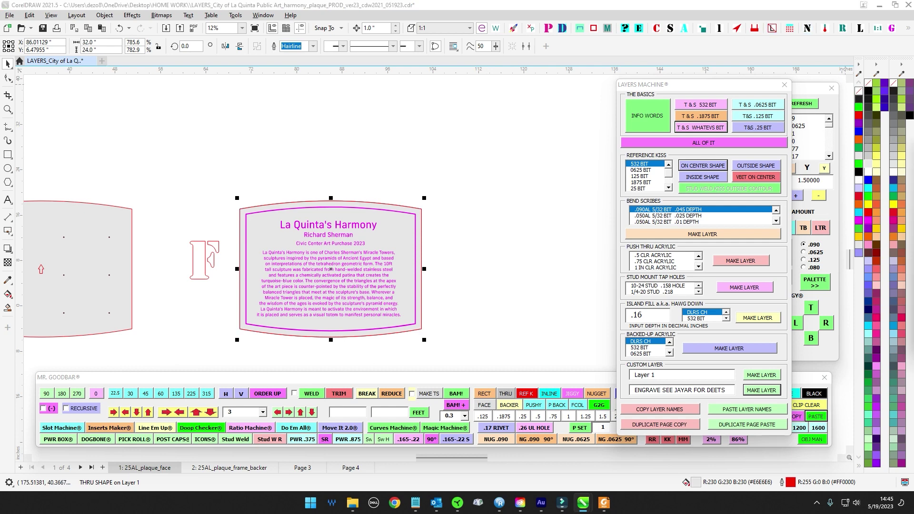
{"action": "left_click", "coordinate": [554, 116]}
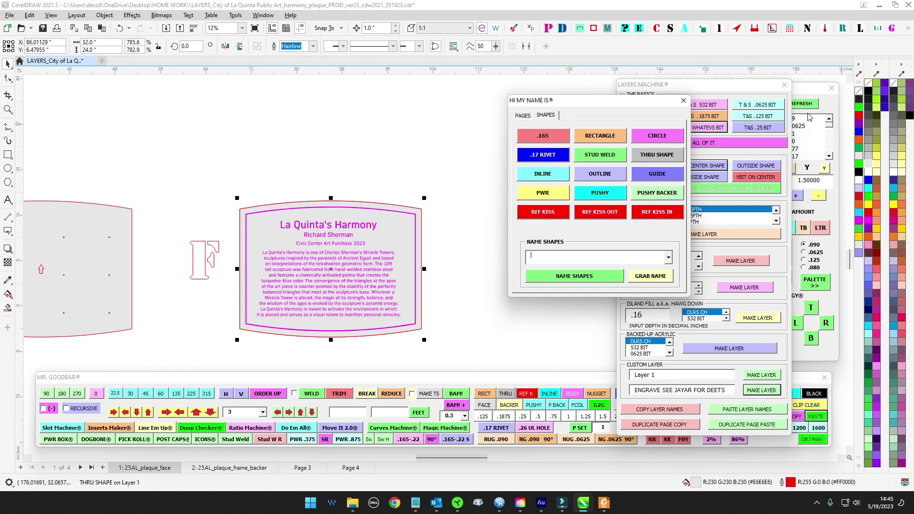
{"action": "type", "text": "BEVEL"}
{"action": "left_click", "coordinate": [585, 278]}
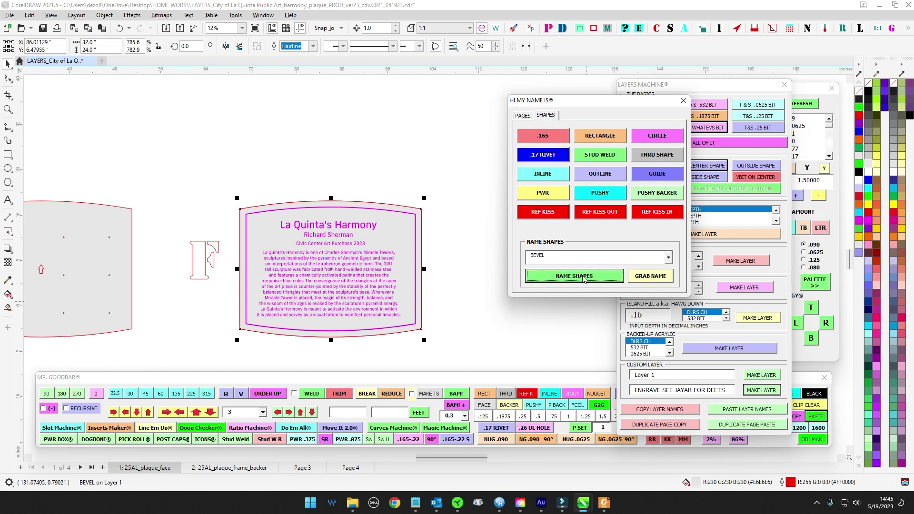
Give the BEVEL shape a purple outline with no fill and reselect it.
{"action": "left_click", "coordinate": [584, 388]}
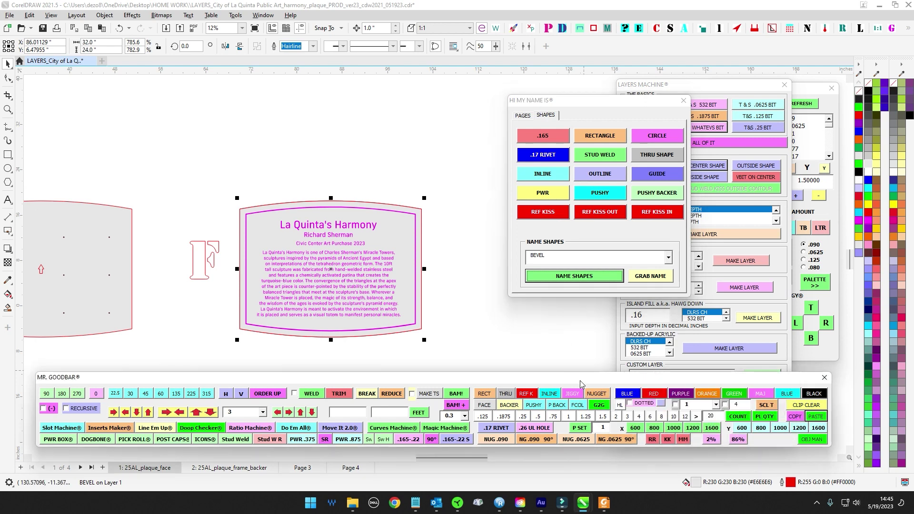
{"action": "left_click", "coordinate": [682, 395]}
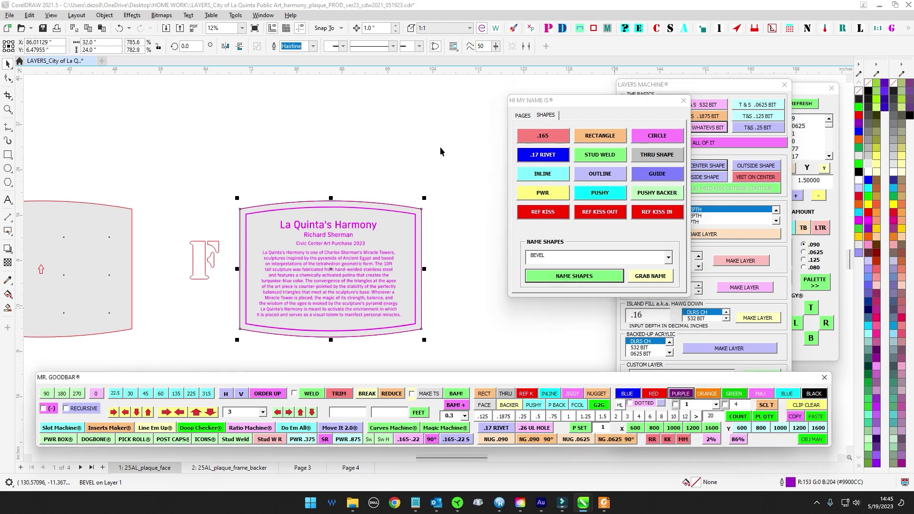
{"action": "left_click", "coordinate": [438, 144]}
{"action": "left_click", "coordinate": [407, 211]}
{"action": "scroll", "coordinate": [422, 141], "scroll_direction": "down", "scroll_amount": 1}
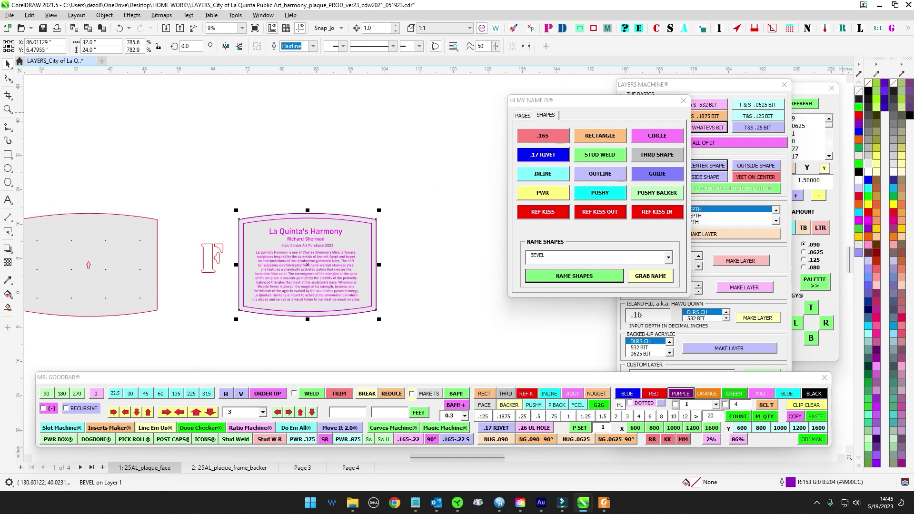
Create a custom layer named BEVEL EDGE for the plaque_face page.
{"action": "left_click_drag", "start_coordinate": [802, 119], "coordinate": [789, 121]}
{"action": "left_click", "coordinate": [770, 86]}
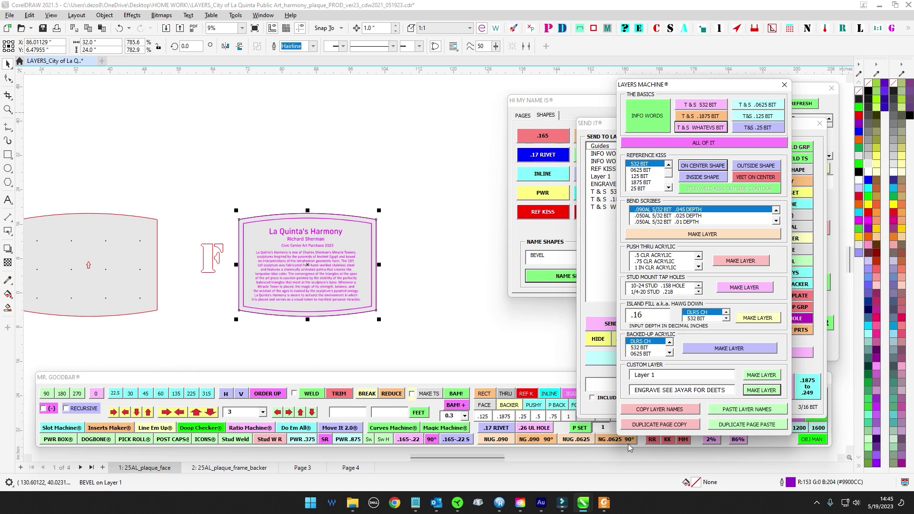
{"action": "triple_click", "coordinate": [726, 391]}
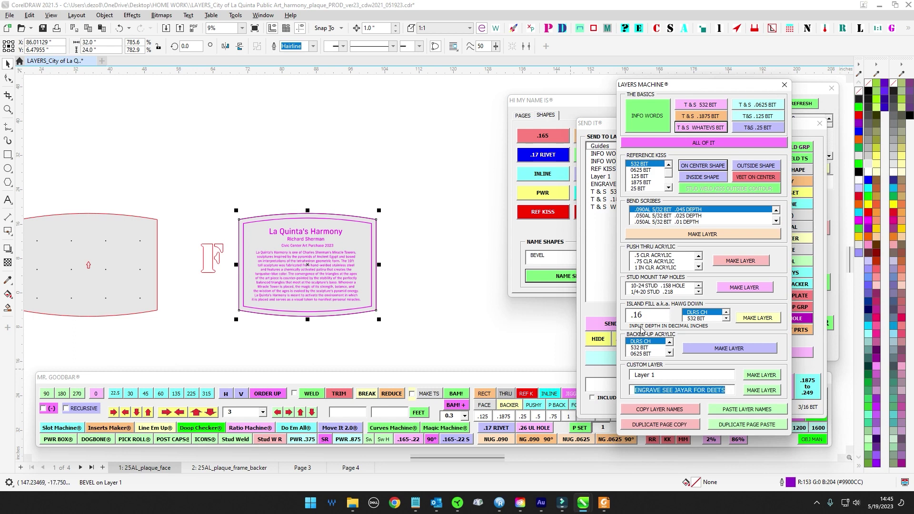
{"action": "type", "text": "BEVEL"}
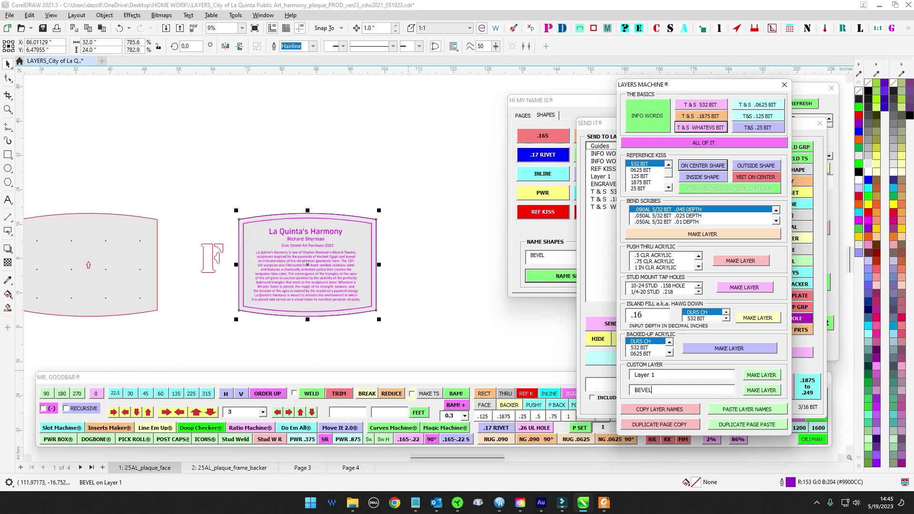
{"action": "type", "text": " EDGE"}
{"action": "left_click", "coordinate": [762, 390]}
Review the page's layer list, including the engraving, BEVEL EDGE and REF KISS layers, and both plaque faces.
{"action": "left_click_drag", "start_coordinate": [614, 124], "coordinate": [528, 102]}
{"action": "left_click", "coordinate": [526, 178]}
{"action": "left_click", "coordinate": [529, 170]}
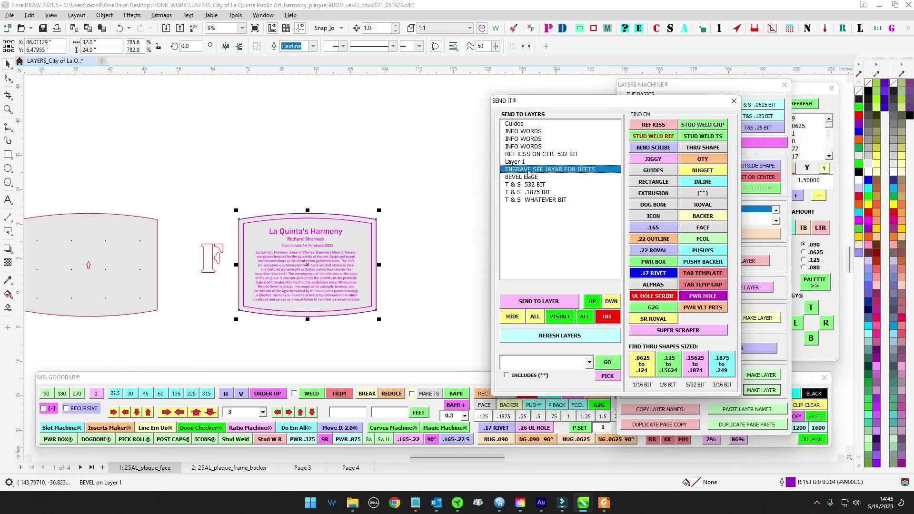
{"action": "left_click", "coordinate": [538, 154]}
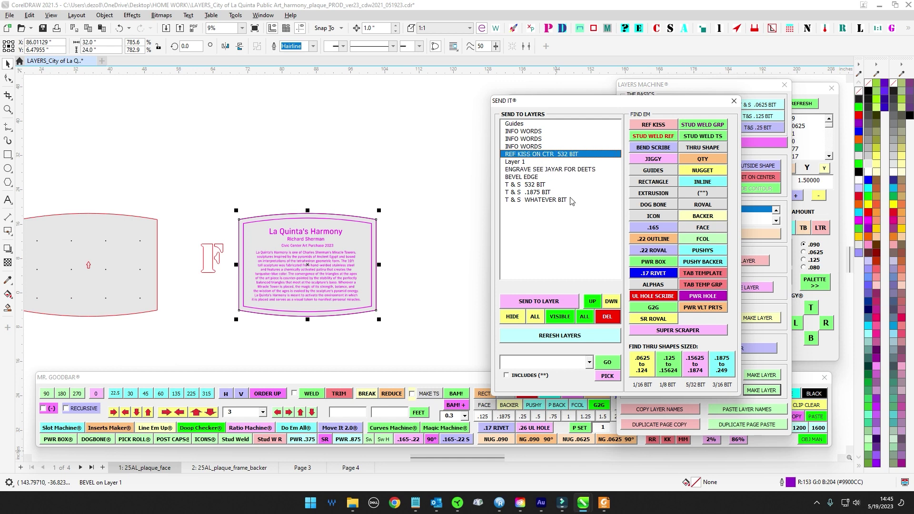
{"action": "left_click", "coordinate": [296, 181]}
{"action": "scroll", "coordinate": [295, 182], "scroll_direction": "down", "scroll_amount": 1}
{"action": "left_click_drag", "start_coordinate": [281, 186], "coordinate": [289, 213]}
{"action": "scroll", "coordinate": [315, 163], "scroll_direction": "down", "scroll_amount": 2}
{"action": "left_click", "coordinate": [733, 100]}
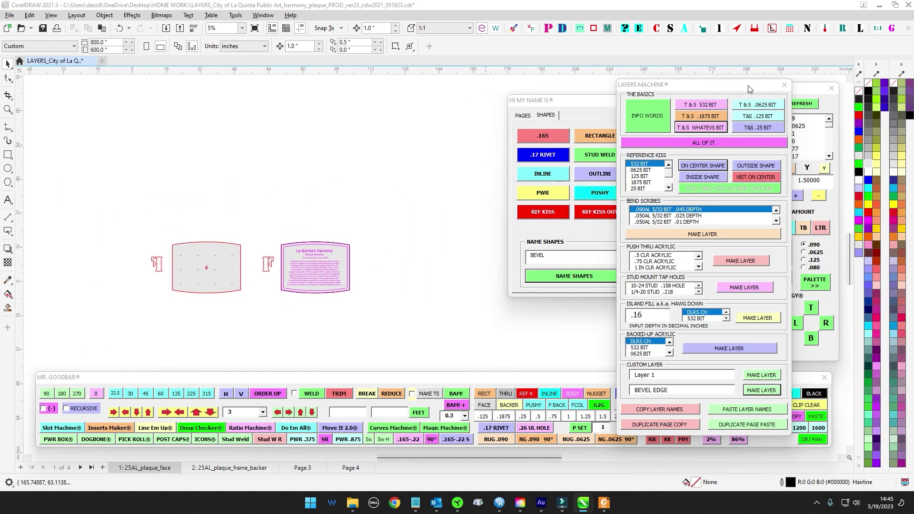
Generate the production info words for .25" ALUM 6061, exporting using layers with quantities as shown.
{"action": "left_click_drag", "start_coordinate": [748, 84], "coordinate": [680, 78]}
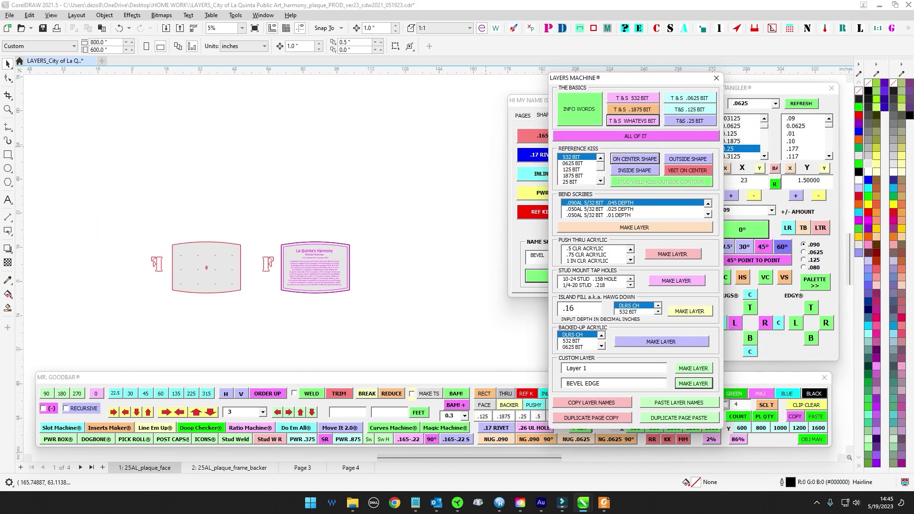
{"action": "left_click_drag", "start_coordinate": [913, 174], "coordinate": [667, 124]}
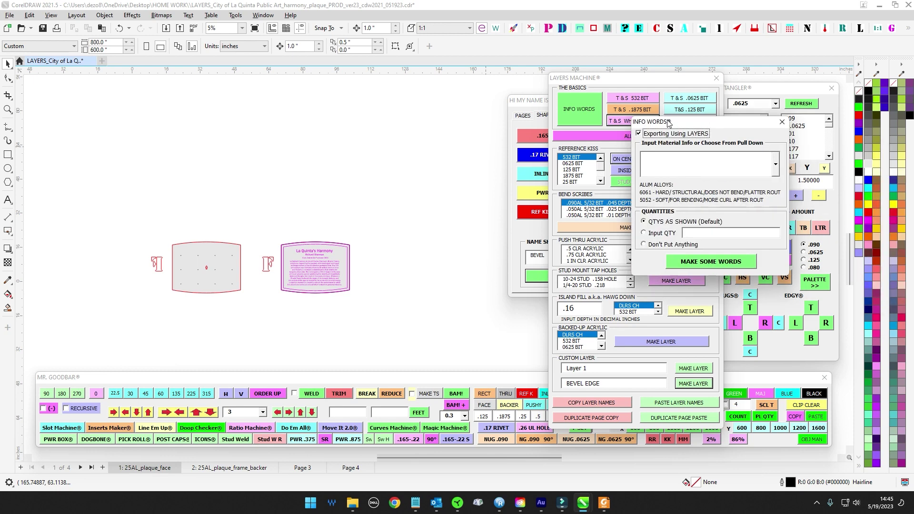
{"action": "left_click", "coordinate": [775, 164]}
{"action": "left_click", "coordinate": [743, 189]}
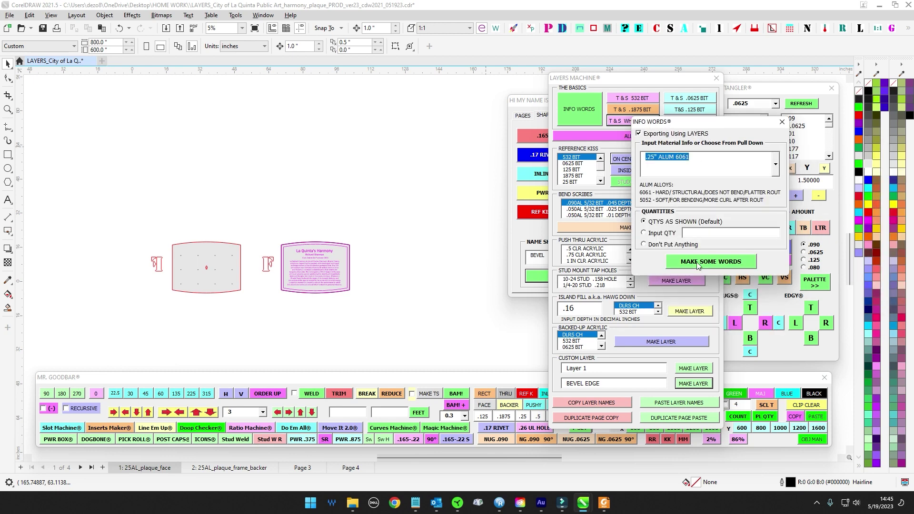
{"action": "left_click", "coordinate": [700, 262]}
Shrink the info words to about 19.1 inches wide and place them just left of the reversed F marker.
{"action": "left_click_drag", "start_coordinate": [345, 210], "coordinate": [409, 194]}
{"action": "scroll", "coordinate": [107, 223], "scroll_direction": "up", "scroll_amount": 2}
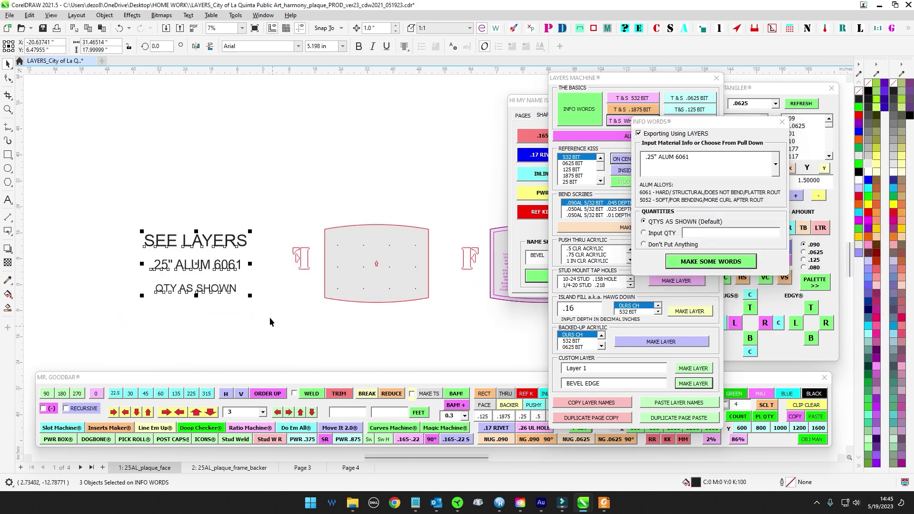
{"action": "scroll", "coordinate": [249, 233], "scroll_direction": "up", "scroll_amount": 2}
{"action": "left_click_drag", "start_coordinate": [242, 224], "coordinate": [172, 265]}
{"action": "left_click_drag", "start_coordinate": [116, 300], "coordinate": [276, 285]}
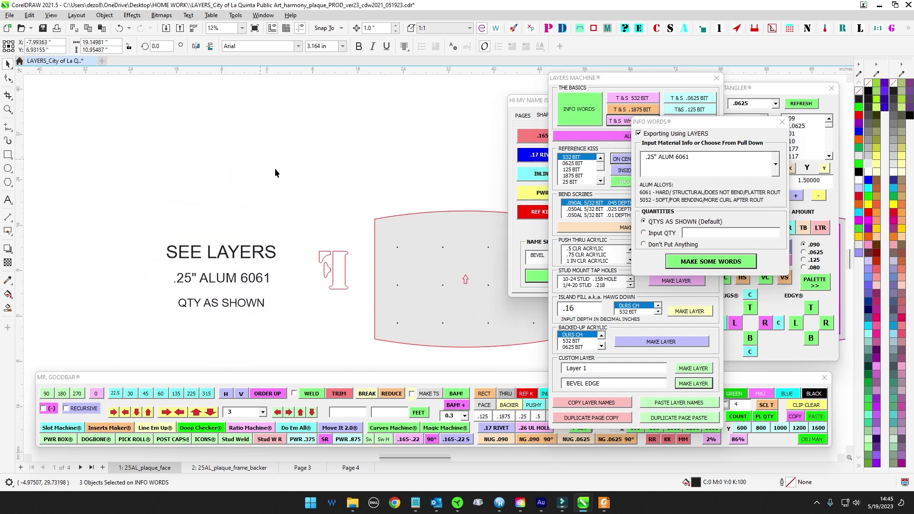
{"action": "left_click", "coordinate": [275, 170]}
Add a blue 4-inch stencil note above the artwork face saying to see the responsible colleague for engraver details.
{"action": "scroll", "coordinate": [384, 156], "scroll_direction": "down", "scroll_amount": 1}
{"action": "left_click_drag", "start_coordinate": [488, 157], "coordinate": [234, 157]}
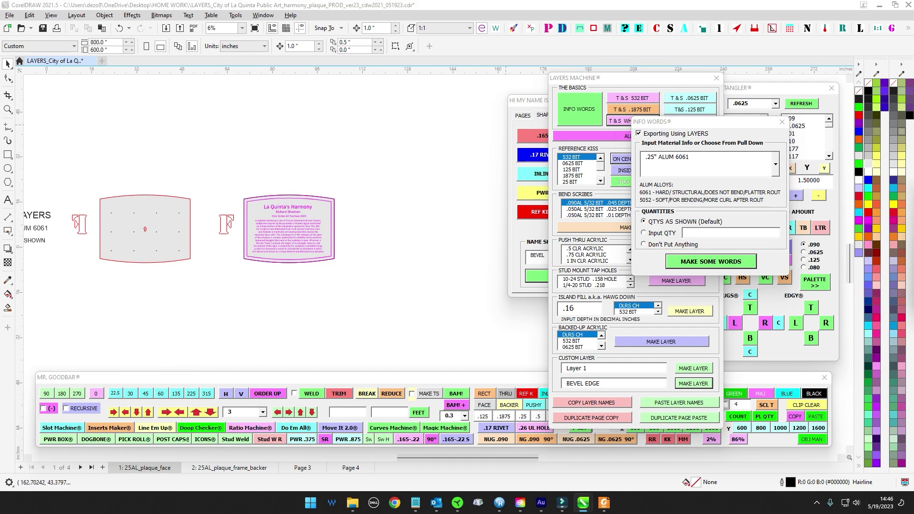
{"action": "left_click_drag", "start_coordinate": [698, 175], "coordinate": [626, 153]}
{"action": "left_click", "coordinate": [653, 253]}
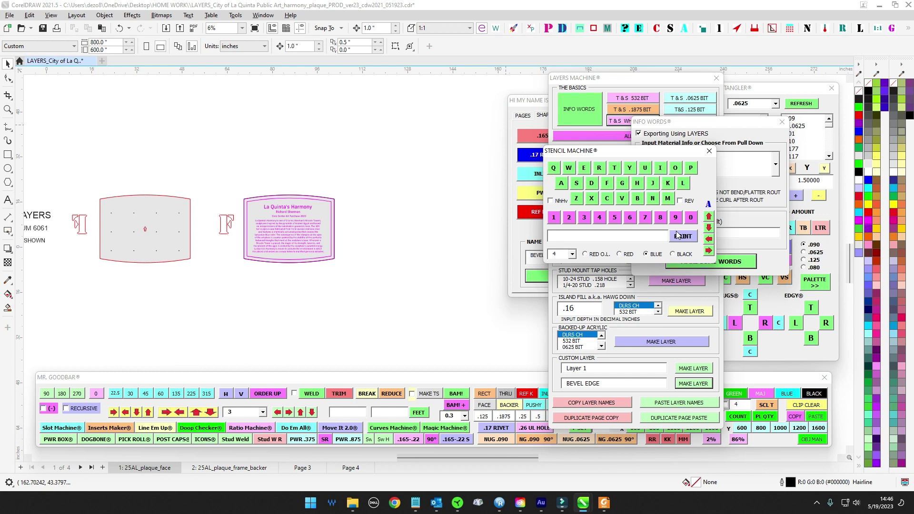
{"action": "type", "text": "SEE JAYAR FOR ENGRAVER"}
{"action": "type", "text": "DETAILS"}
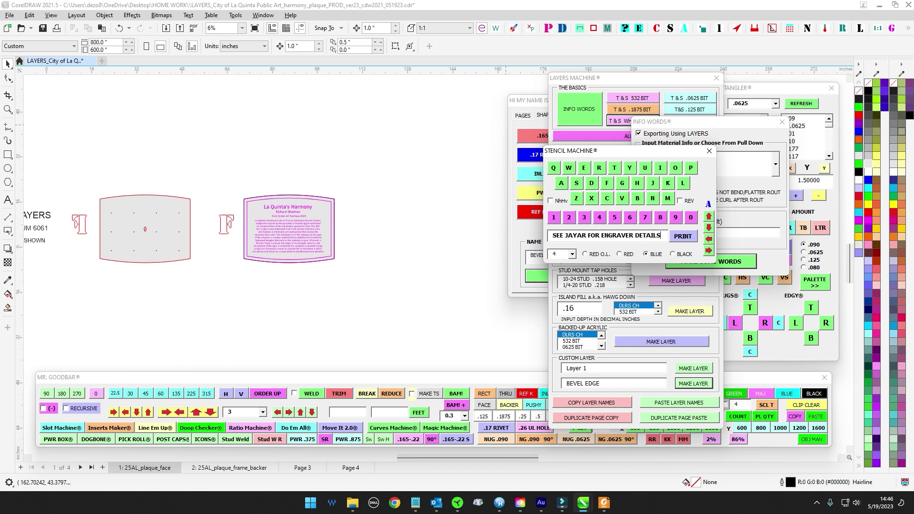
{"action": "left_click", "coordinate": [692, 237]}
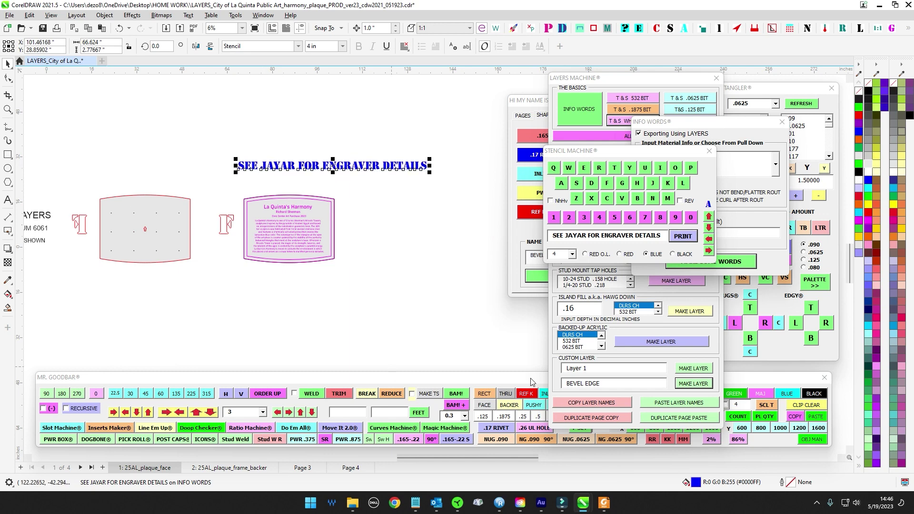
Reduce the stencil note's text size to 2 in and nudge it 1 inch left above the artwork face.
{"action": "mouse_move", "coordinate": [532, 383]}
{"action": "left_click", "coordinate": [619, 417]}
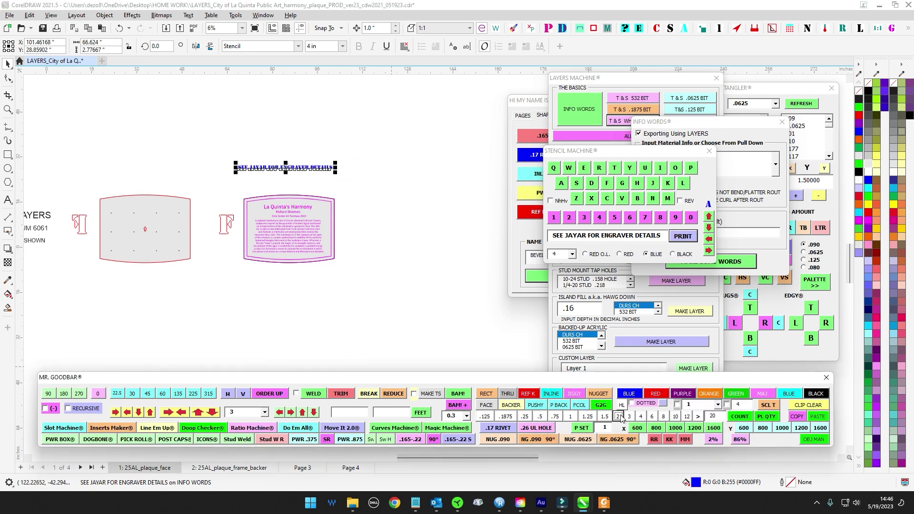
{"action": "scroll", "coordinate": [285, 157], "scroll_direction": "up", "scroll_amount": 2}
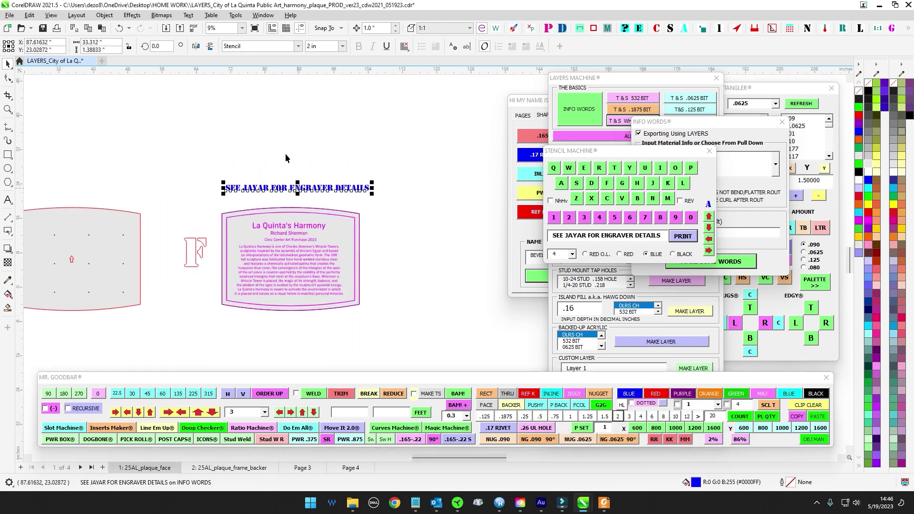
{"action": "left_click", "coordinate": [285, 154]}
{"action": "scroll", "coordinate": [283, 150], "scroll_direction": "down", "scroll_amount": 1}
{"action": "left_click_drag", "start_coordinate": [283, 150], "coordinate": [309, 166]}
{"action": "scroll", "coordinate": [278, 173], "scroll_direction": "up", "scroll_amount": 1}
{"action": "left_click_drag", "start_coordinate": [242, 170], "coordinate": [453, 218]}
{"action": "key", "text": "Left"}
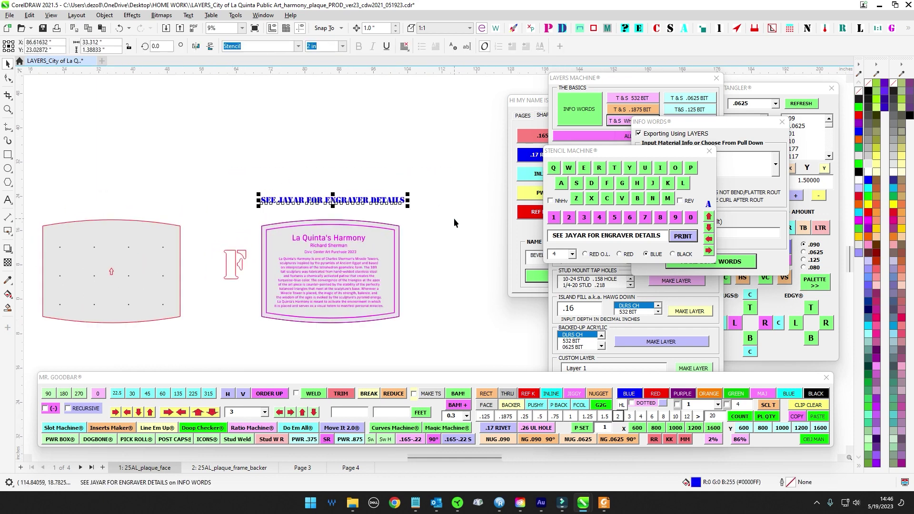
{"action": "left_click_drag", "start_coordinate": [318, 158], "coordinate": [345, 153]}
{"action": "scroll", "coordinate": [344, 153], "scroll_direction": "down", "scroll_amount": 2}
{"action": "left_click_drag", "start_coordinate": [242, 159], "coordinate": [275, 173]}
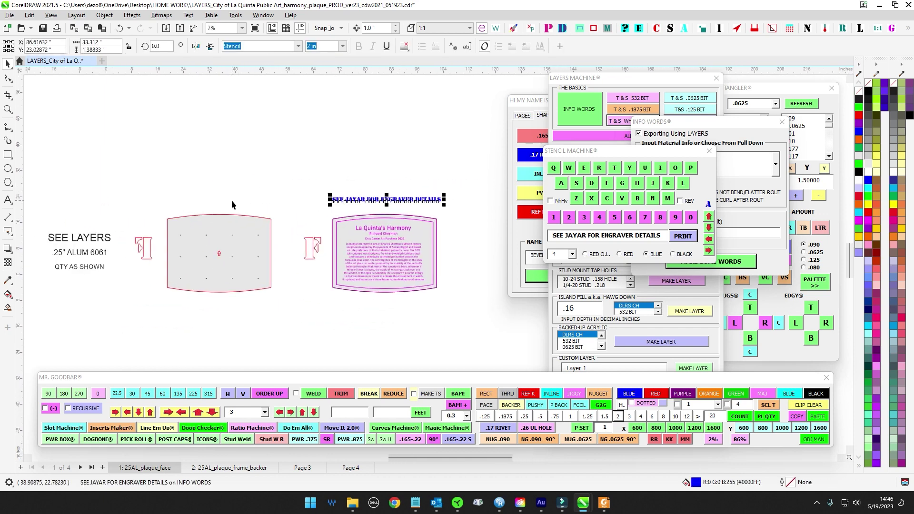
Identify the plaque face's stud hole type and make a stud mount tap hole layer for 10-24 STUD .158 HOLE.
{"action": "scroll", "coordinate": [232, 200], "scroll_direction": "up", "scroll_amount": 3}
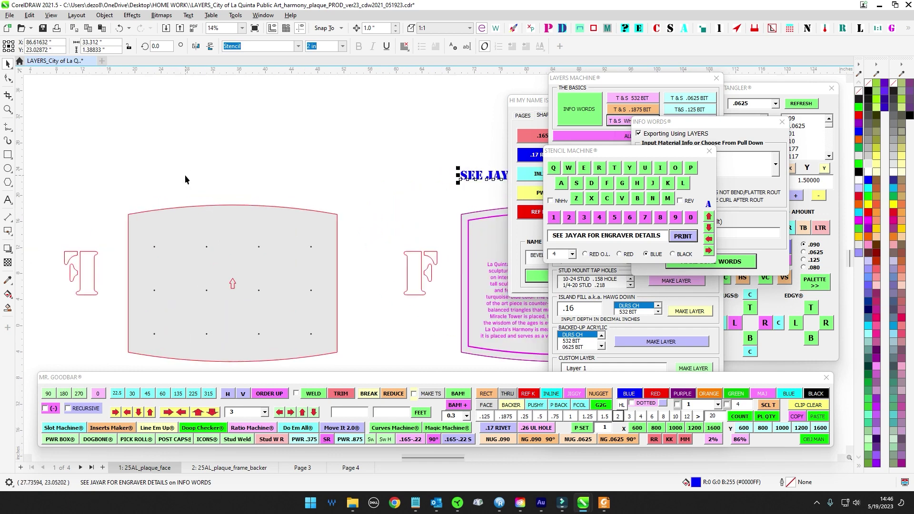
{"action": "left_click_drag", "start_coordinate": [185, 176], "coordinate": [241, 273]}
{"action": "left_click", "coordinate": [649, 79]}
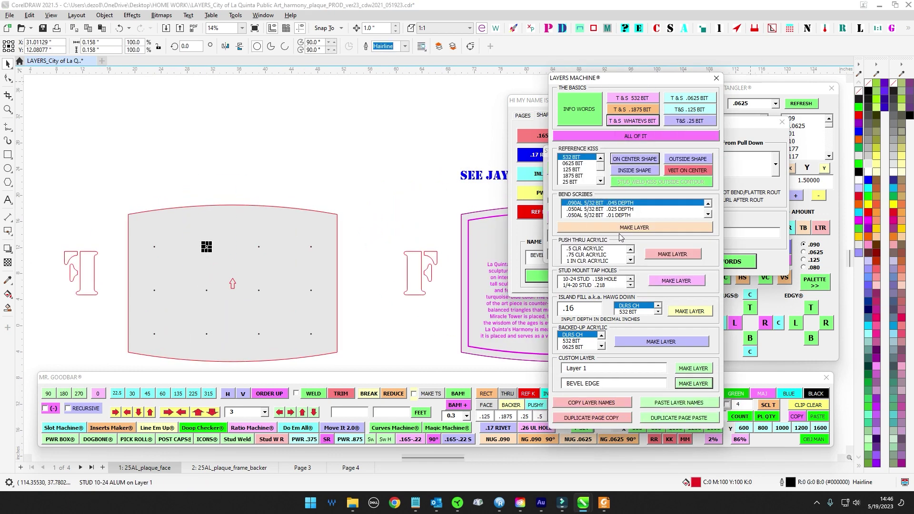
{"action": "left_click", "coordinate": [608, 281]}
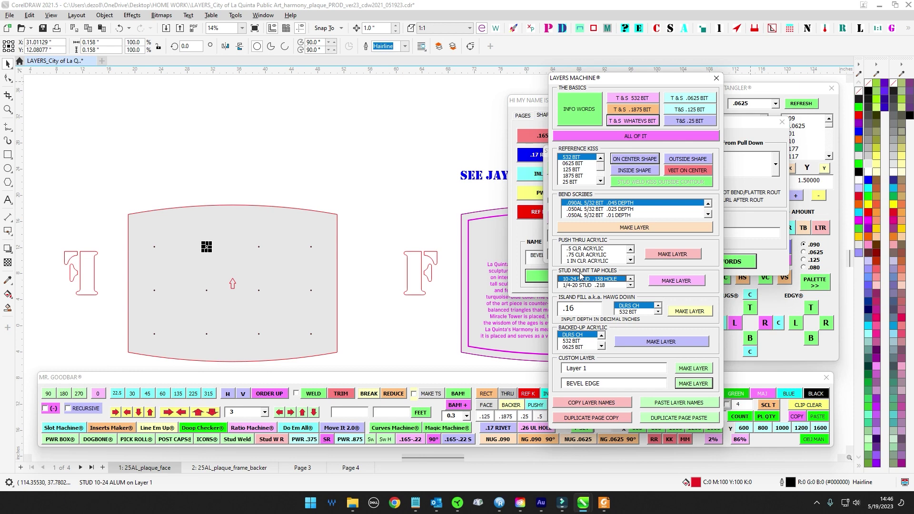
{"action": "left_click", "coordinate": [668, 281]}
{"action": "left_click", "coordinate": [469, 263]}
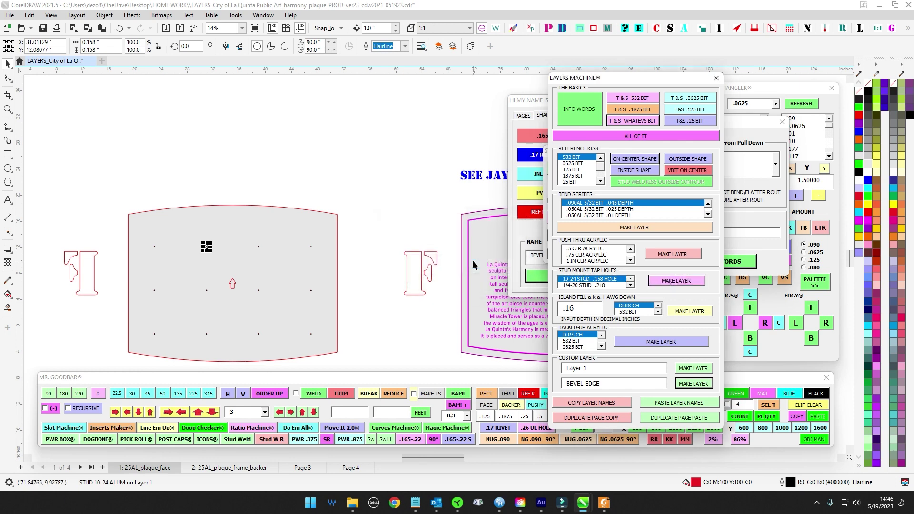
{"action": "left_click", "coordinate": [194, 153]}
{"action": "scroll", "coordinate": [194, 153], "scroll_direction": "down", "scroll_amount": 3}
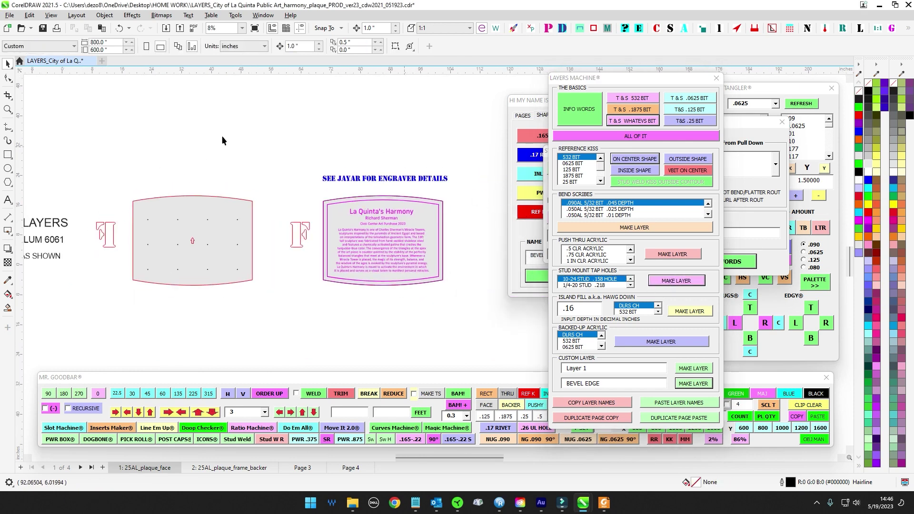
Go to the 25AL_plaque_frame_backer page and make its INFO WORDS and T & S WHATEVER BIT layers.
{"action": "left_click", "coordinate": [220, 468]}
{"action": "scroll", "coordinate": [270, 176], "scroll_direction": "up", "scroll_amount": 1}
{"action": "left_click_drag", "start_coordinate": [257, 114], "coordinate": [229, 176]}
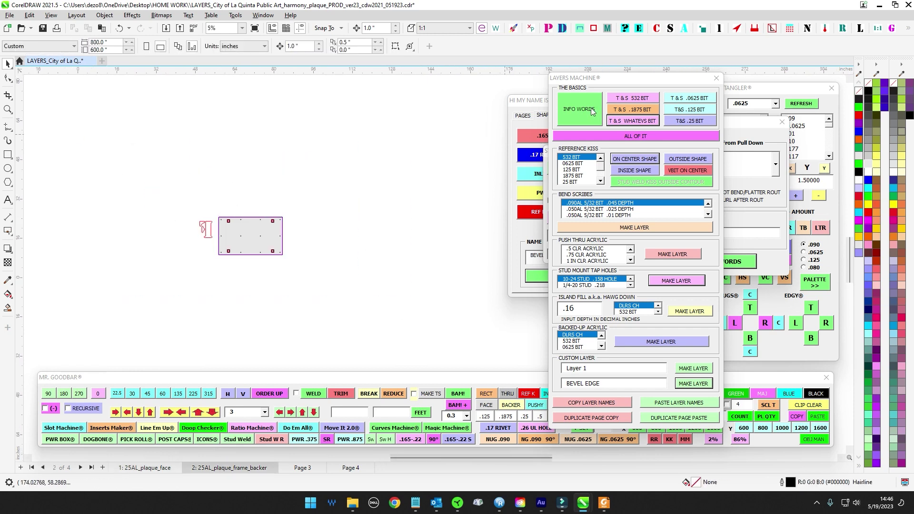
{"action": "left_click", "coordinate": [592, 111]}
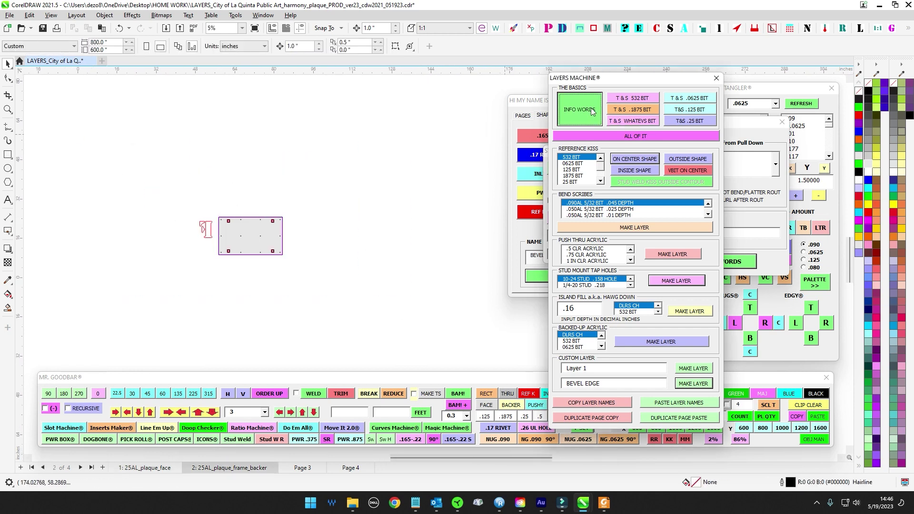
{"action": "left_click", "coordinate": [649, 122]}
{"action": "scroll", "coordinate": [201, 209], "scroll_direction": "up", "scroll_amount": 3}
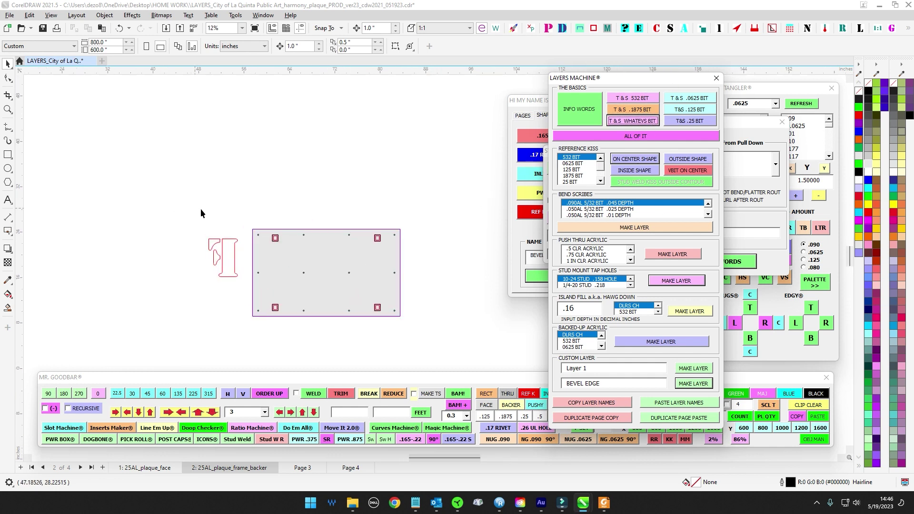
Make an island fill layer with .0625 depth and the 1875 BIT for the frame backer page.
{"action": "left_click", "coordinate": [583, 307]}
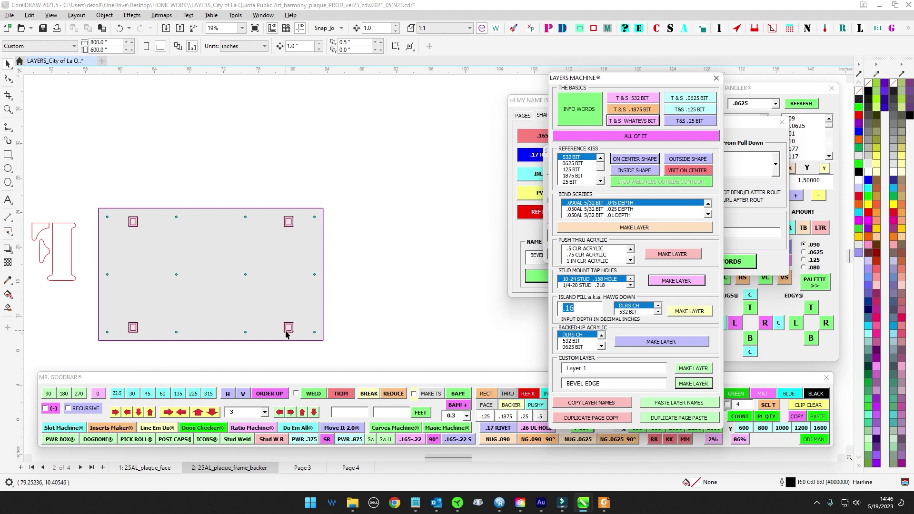
{"action": "type", "text": ".0625"}
{"action": "left_click", "coordinate": [658, 312]}
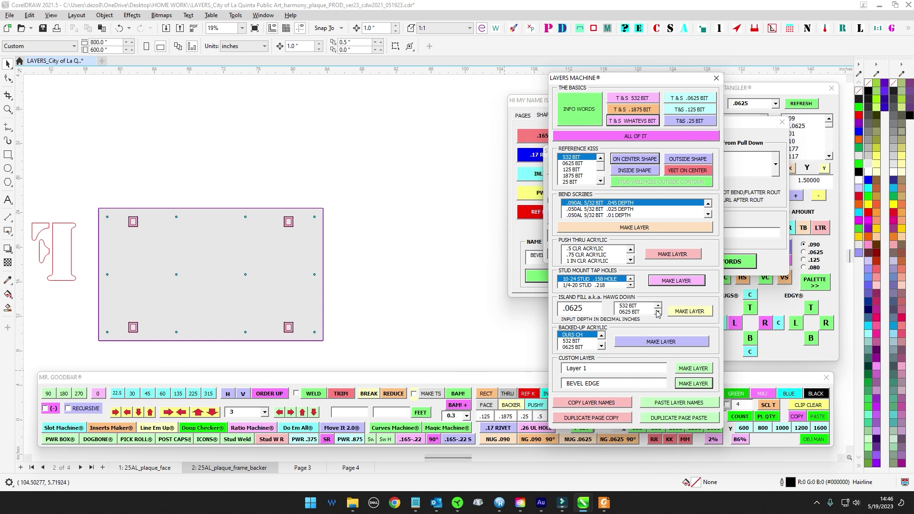
{"action": "left_click", "coordinate": [658, 312]}
{"action": "left_click", "coordinate": [658, 312]}
{"action": "left_click", "coordinate": [658, 312]}
{"action": "left_click", "coordinate": [637, 308]}
{"action": "left_click", "coordinate": [705, 315]}
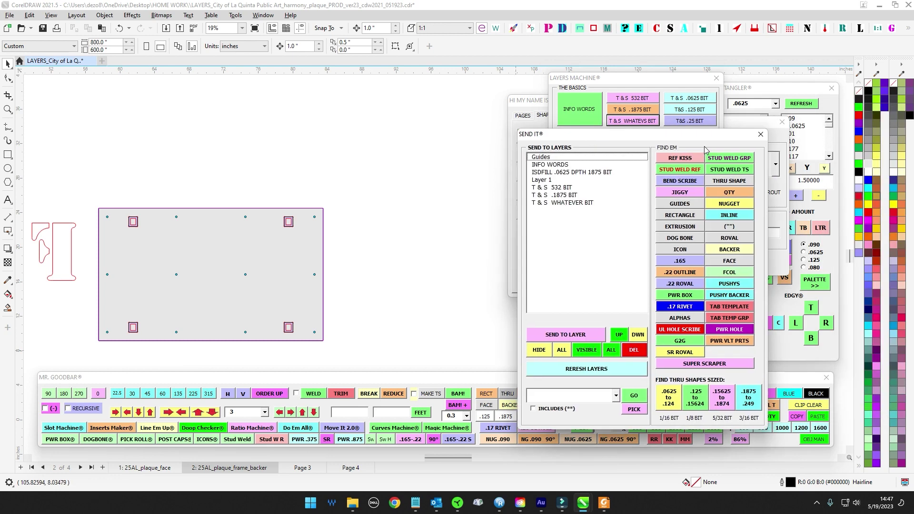
Generate info words for .25" ALUM 6061 with quantities as shown, and shrink them to about 15.9 inches wide beside the reversed F marker.
{"action": "left_click_drag", "start_coordinate": [706, 135], "coordinate": [711, 91]}
{"action": "scroll", "coordinate": [393, 185], "scroll_direction": "down", "scroll_amount": 2}
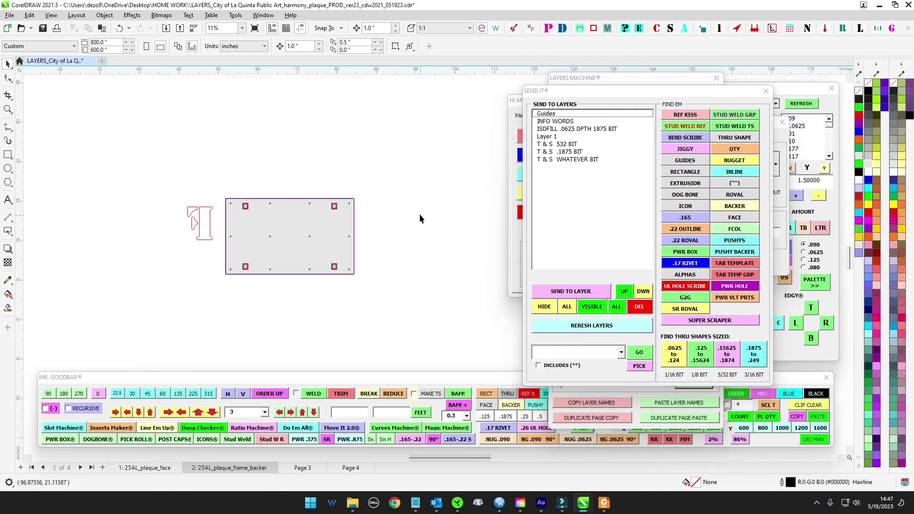
{"action": "scroll", "coordinate": [420, 215], "scroll_direction": "down", "scroll_amount": 1}
{"action": "scroll", "coordinate": [267, 155], "scroll_direction": "down", "scroll_amount": 1}
{"action": "scroll", "coordinate": [311, 134], "scroll_direction": "up", "scroll_amount": 1}
{"action": "left_click", "coordinate": [825, 28]}
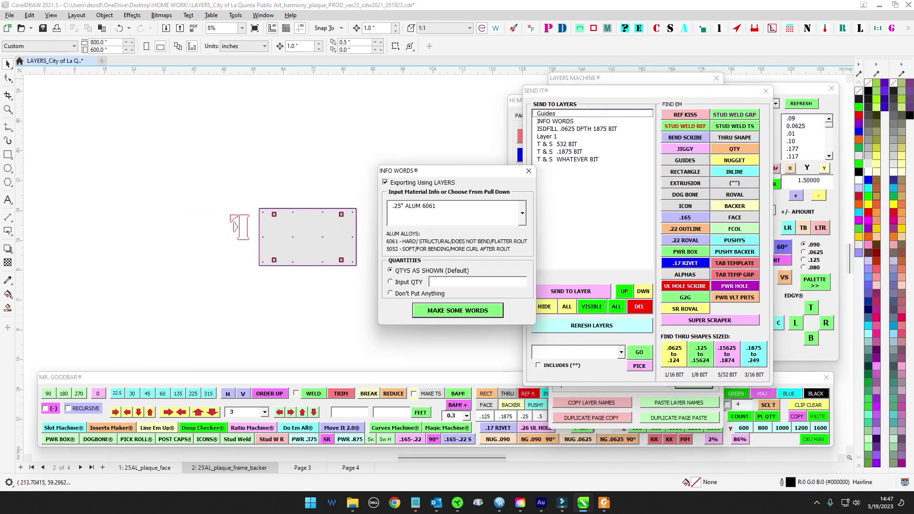
{"action": "left_click", "coordinate": [457, 310]}
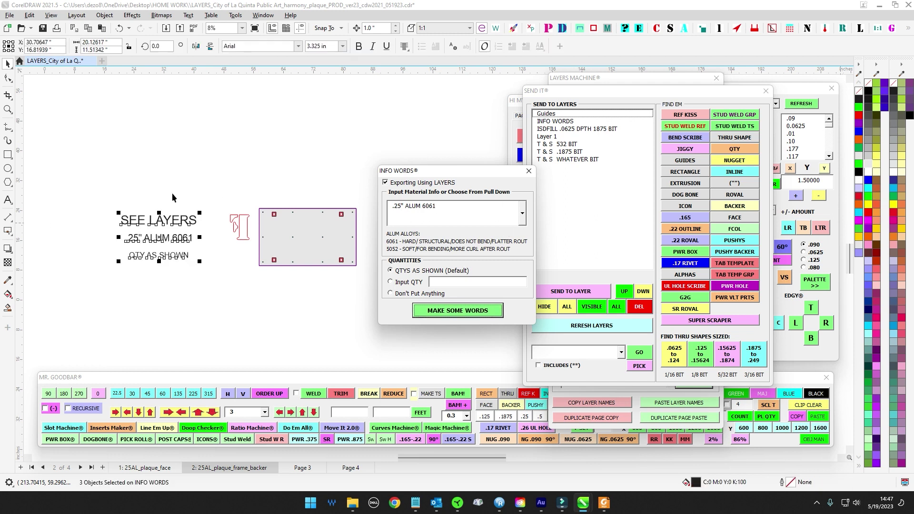
{"action": "mouse_move", "coordinate": [199, 213]}
{"action": "left_mouse_down"}
{"action": "mouse_move", "coordinate": [183, 224]}
{"action": "mouse_move", "coordinate": [154, 181]}
{"action": "mouse_move", "coordinate": [188, 244]}
{"action": "mouse_move", "coordinate": [185, 236]}
{"action": "left_mouse_up"}
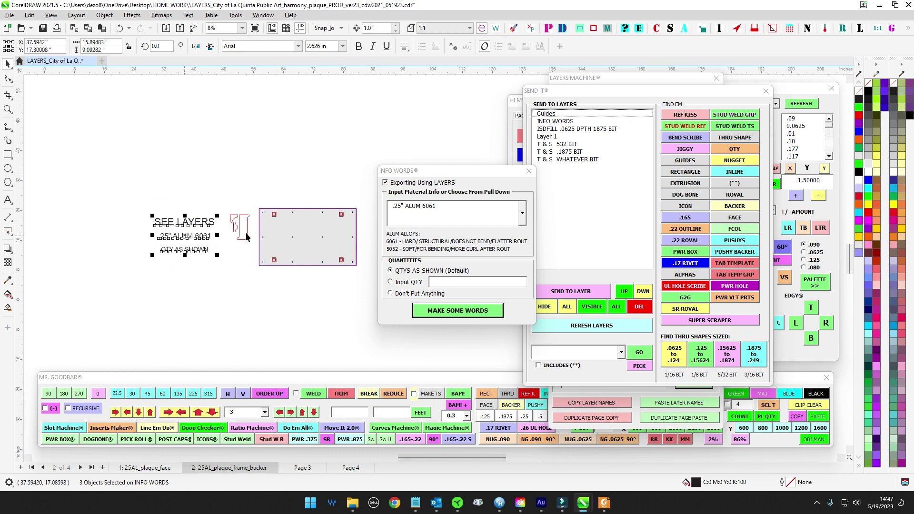
Nudge the info words and reversed F marker 5 inches left and 1 inch down, and raise the info words 2 inches.
{"action": "scroll", "coordinate": [248, 228], "scroll_direction": "up", "scroll_amount": 1}
{"action": "scroll", "coordinate": [89, 153], "scroll_direction": "down", "scroll_amount": 1}
{"action": "mouse_move", "coordinate": [28, 158]}
{"action": "left_mouse_down"}
{"action": "mouse_move", "coordinate": [187, 264]}
{"action": "mouse_move", "coordinate": [174, 262]}
{"action": "left_mouse_up"}
{"action": "key", "text": "Left"}
{"action": "key", "text": "Left"}
{"action": "key", "text": "Left"}
{"action": "key", "text": "Left"}
{"action": "key", "text": "Left"}
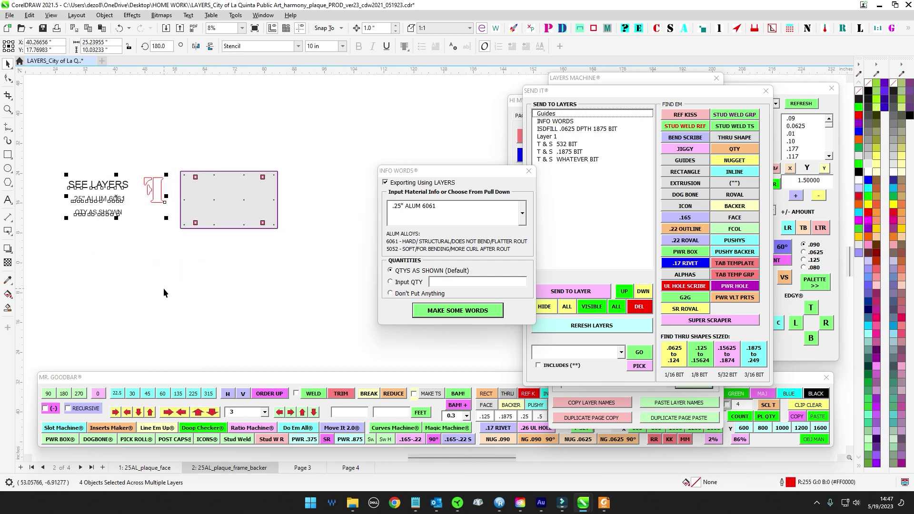
{"action": "key", "text": "Down"}
{"action": "left_click_drag", "start_coordinate": [32, 175], "coordinate": [124, 262]}
{"action": "key", "text": "Up"}
{"action": "key", "text": "Up"}
{"action": "left_click_drag", "start_coordinate": [217, 124], "coordinate": [193, 182]}
{"action": "left_click", "coordinate": [192, 181]}
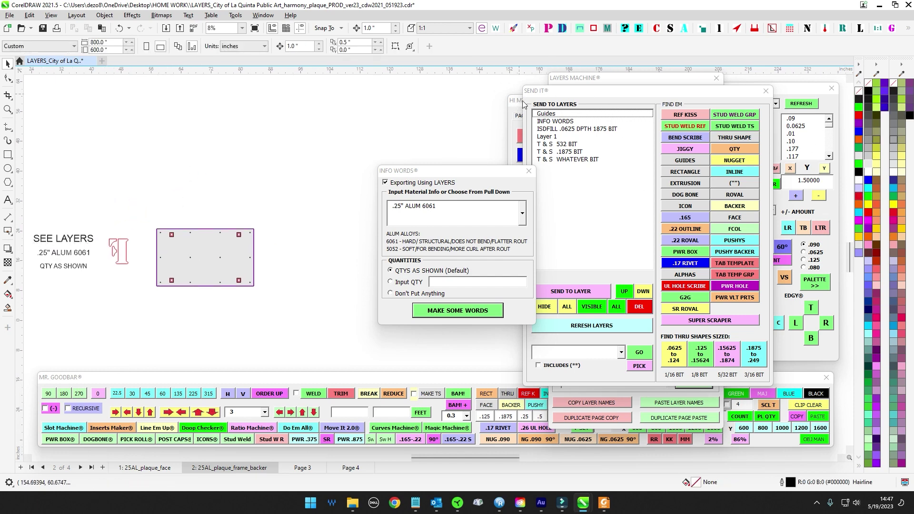
Create a blue 4-inch stencil note reading "ROUT FIRST FOR FAB TO MAKE FRAME" and place it above the frame backer.
{"action": "left_click_drag", "start_coordinate": [705, 95], "coordinate": [913, 89]}
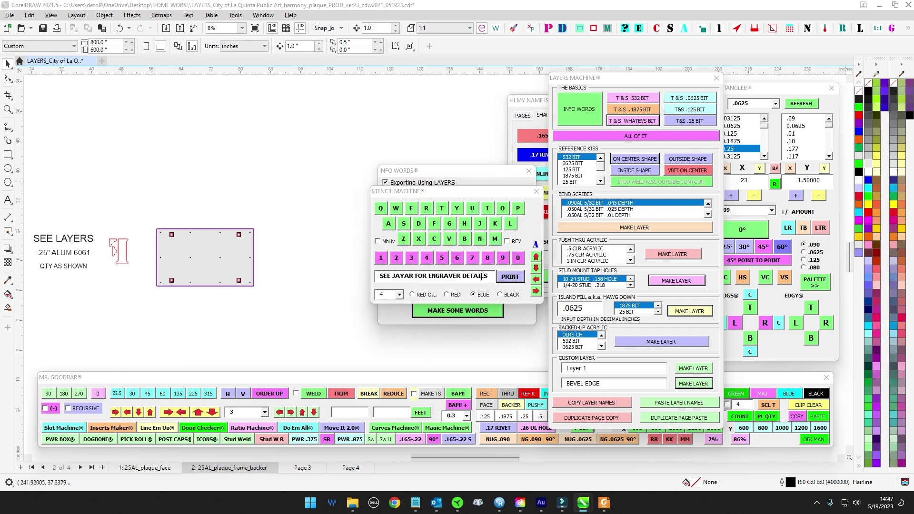
{"action": "left_click_drag", "start_coordinate": [490, 276], "coordinate": [292, 301]}
{"action": "key", "text": "BackSpace"}
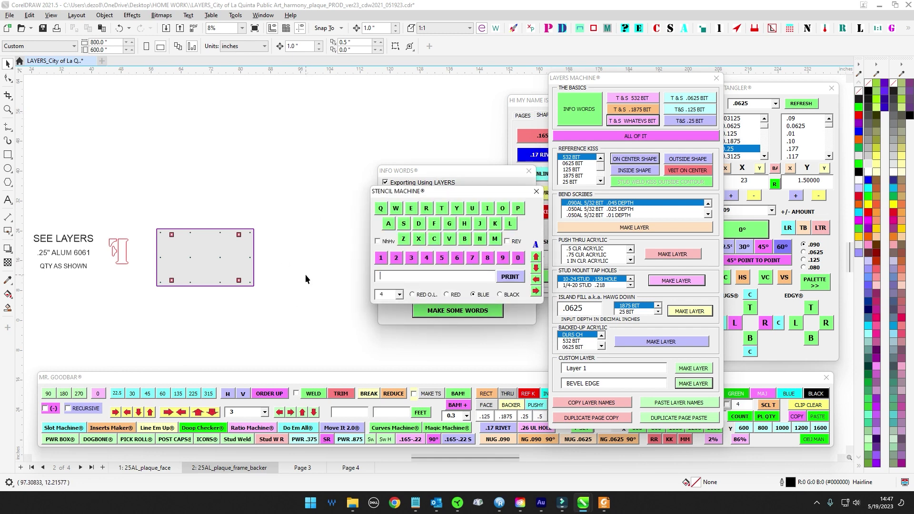
{"action": "type", "text": "ROUT FIRST FOR FAB TO MAKE FRAME"}
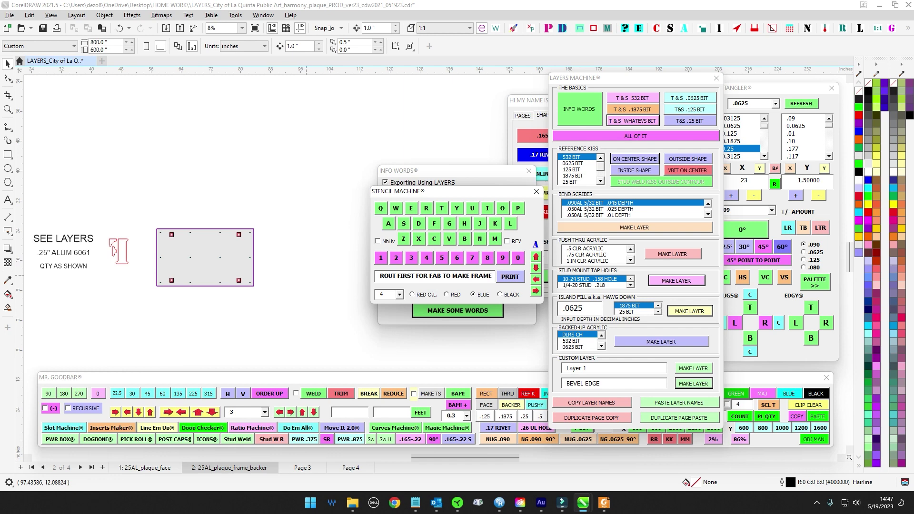
{"action": "left_click", "coordinate": [499, 275]}
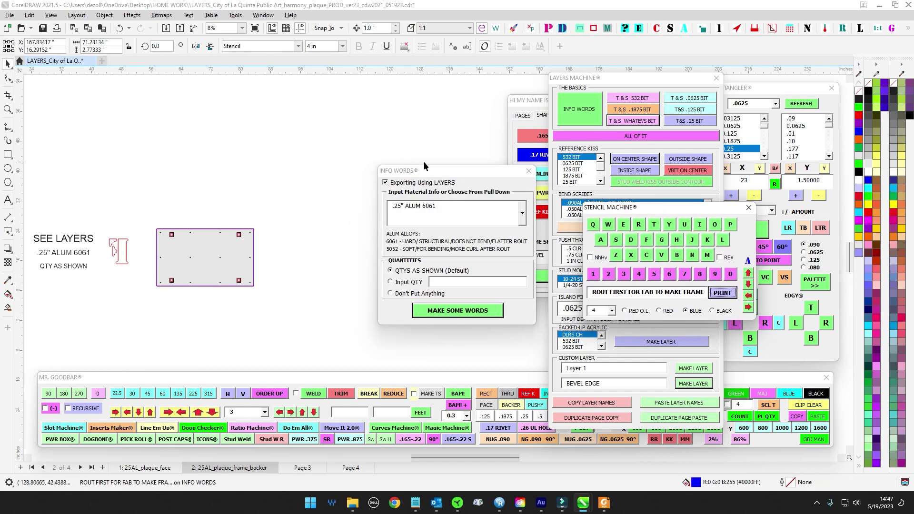
{"action": "left_click_drag", "start_coordinate": [428, 170], "coordinate": [642, 137]}
{"action": "left_click_drag", "start_coordinate": [487, 265], "coordinate": [148, 202]}
Close the Info Words, Layers Machine and Hi My Name Is windows, keeping the Stencil Machine open.
{"action": "left_click", "coordinate": [590, 210]}
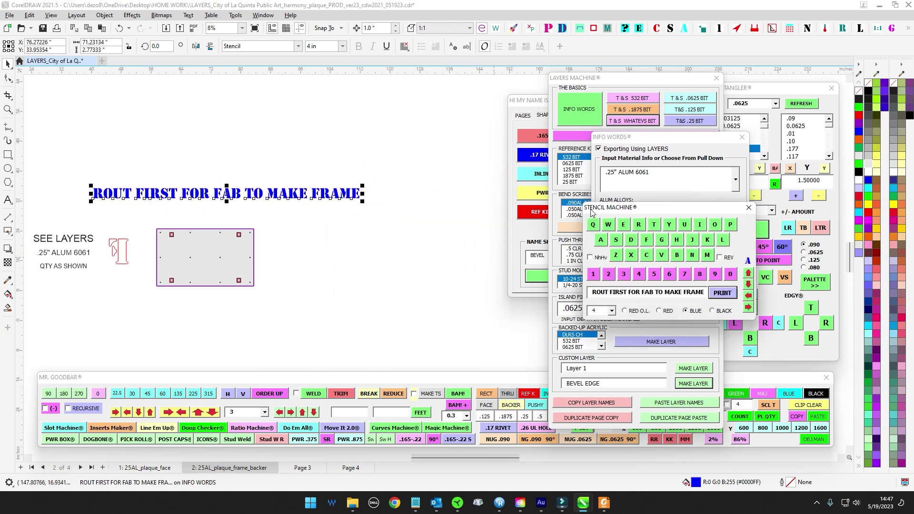
{"action": "left_click", "coordinate": [743, 138]}
{"action": "left_click", "coordinate": [717, 78]}
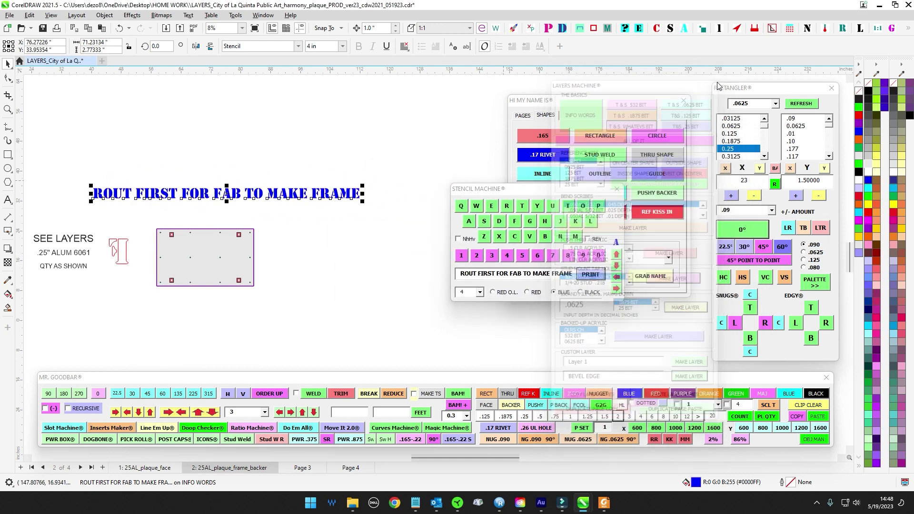
{"action": "left_click", "coordinate": [582, 104]}
{"action": "left_click", "coordinate": [684, 102]}
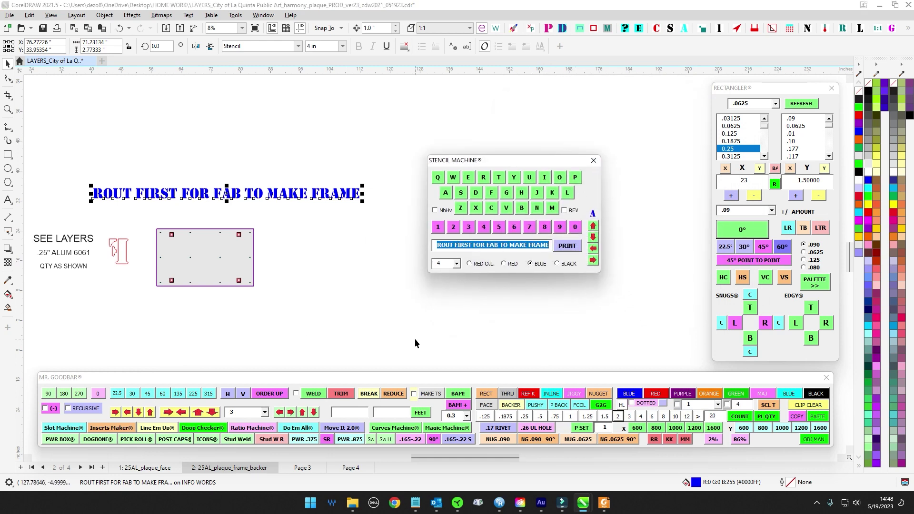
Add a blue 4-inch stencil note reading "FACE CAN BE ROUTED AT A DIFFERENT TIME" directly under the first note and close the Stencil Machine.
{"action": "key", "text": "BackSpace"}
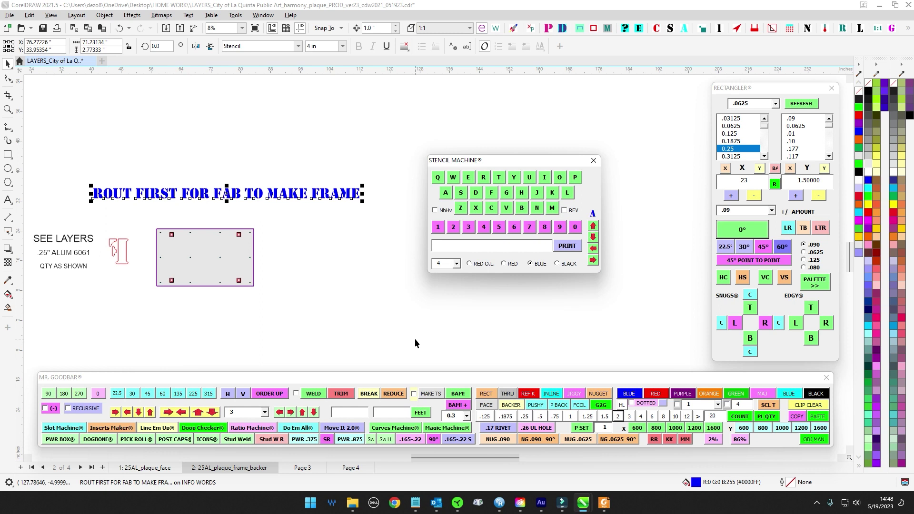
{"action": "type", "text": "FACE"}
{"action": "type", "text": "TIME"}
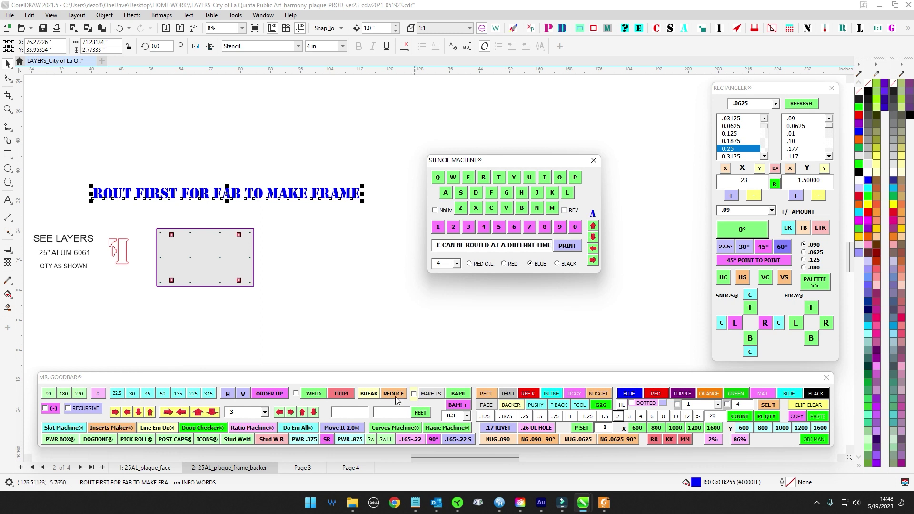
{"action": "left_click", "coordinate": [529, 245]}
{"action": "type", "text": "E"}
{"action": "left_click", "coordinate": [574, 247]}
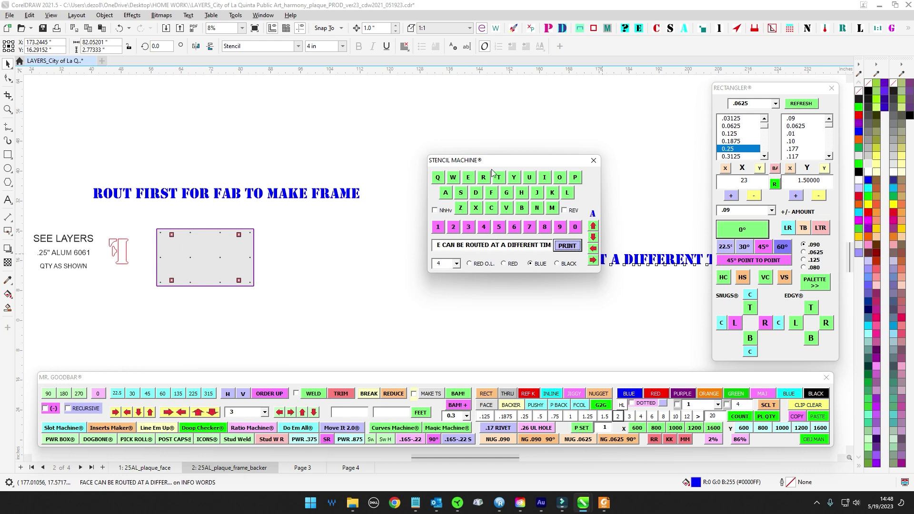
{"action": "left_click_drag", "start_coordinate": [491, 170], "coordinate": [500, 327]}
{"action": "left_click_drag", "start_coordinate": [460, 266], "coordinate": [96, 211]}
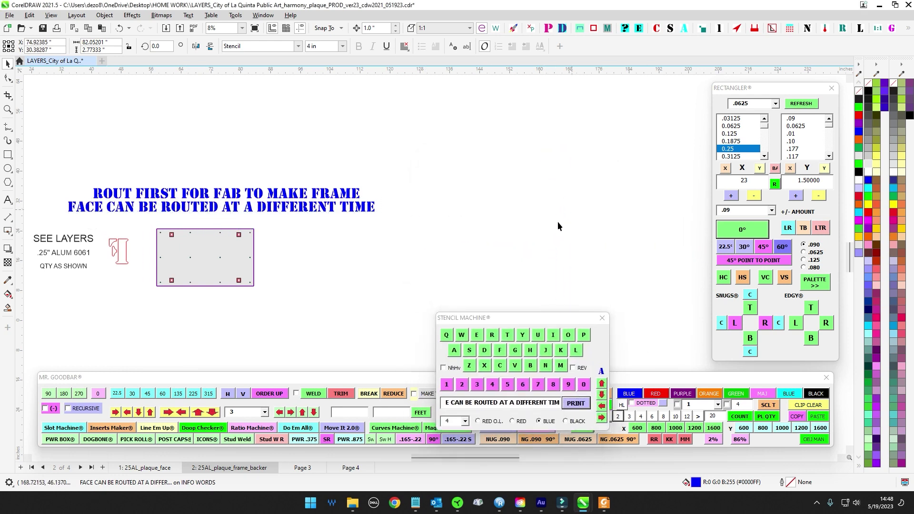
{"action": "left_click", "coordinate": [558, 222]}
{"action": "left_click", "coordinate": [602, 317]}
Reduce both stencil notes to 2 in text and centre them on each other.
{"action": "left_click", "coordinate": [618, 417]}
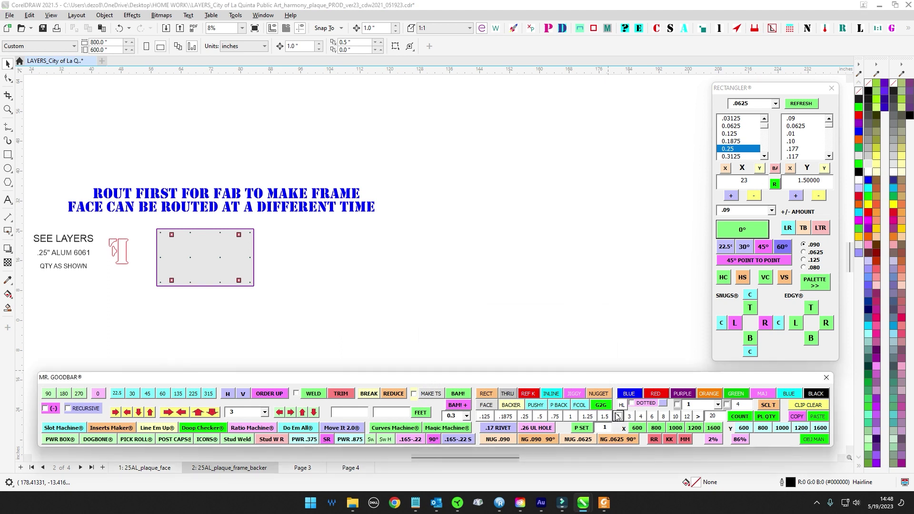
{"action": "left_click_drag", "start_coordinate": [42, 156], "coordinate": [83, 169]}
{"action": "left_click_drag", "start_coordinate": [524, 222], "coordinate": [524, 223]}
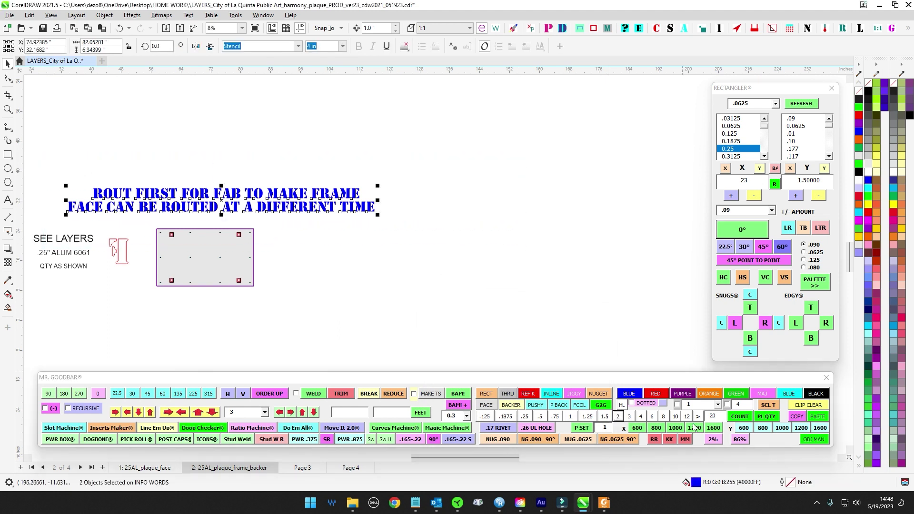
{"action": "left_click", "coordinate": [618, 417]}
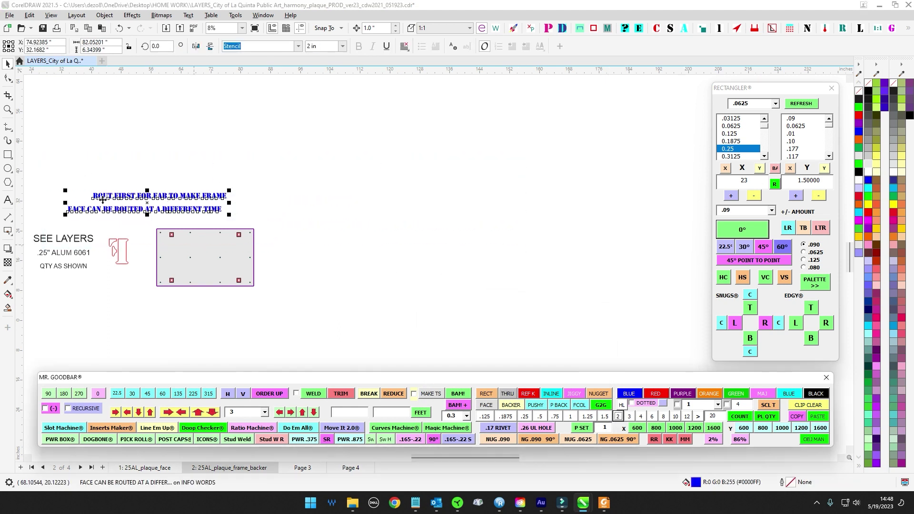
{"action": "scroll", "coordinate": [102, 200], "scroll_direction": "up", "scroll_amount": 2}
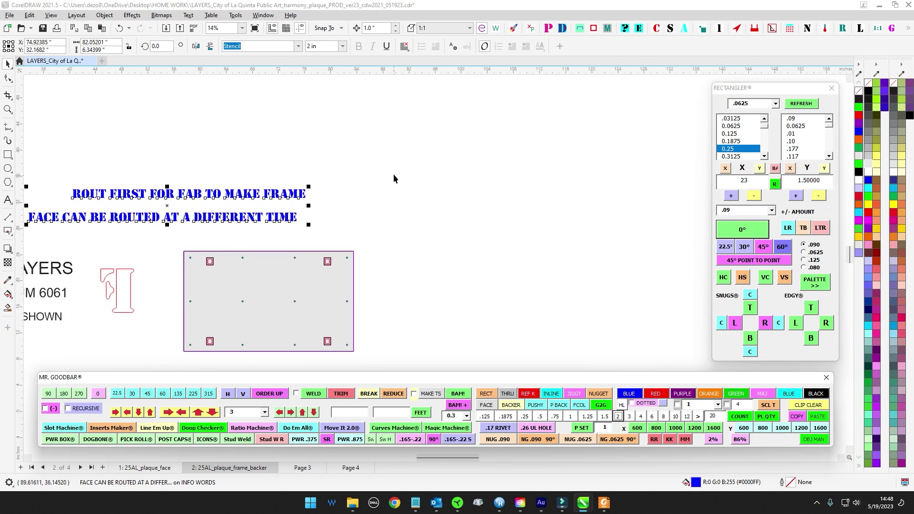
{"action": "scroll", "coordinate": [71, 224], "scroll_direction": "left", "scroll_amount": 2}
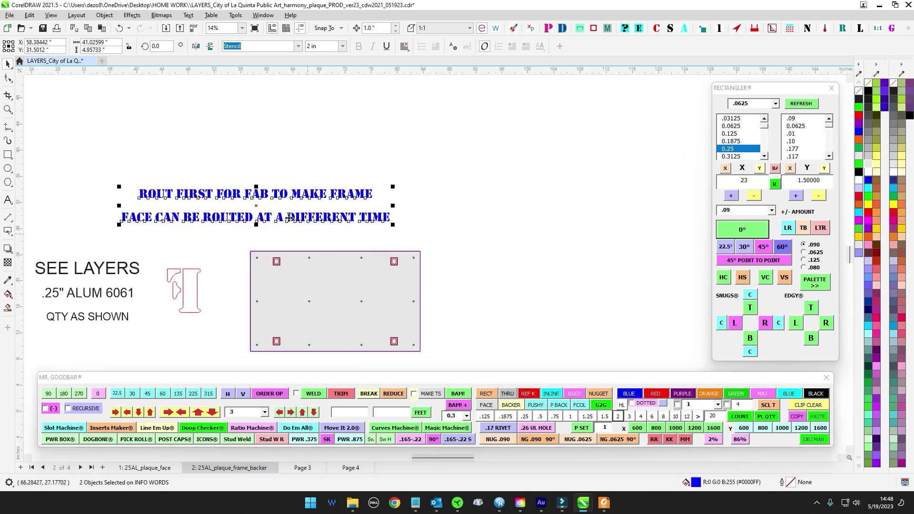
Move both stencil notes to sit centred just above the frame backer and nudge them 2 inches down.
{"action": "left_click_drag", "start_coordinate": [257, 195], "coordinate": [339, 187]}
{"action": "left_click_drag", "start_coordinate": [179, 126], "coordinate": [591, 221]}
{"action": "key", "text": "Down"}
{"action": "key", "text": "Down"}
{"action": "key", "text": "Escape"}
{"action": "scroll", "coordinate": [590, 219], "scroll_direction": "down", "scroll_amount": 2}
{"action": "left_click_drag", "start_coordinate": [557, 252], "coordinate": [455, 219]}
{"action": "left_click_drag", "start_coordinate": [110, 135], "coordinate": [358, 247]}
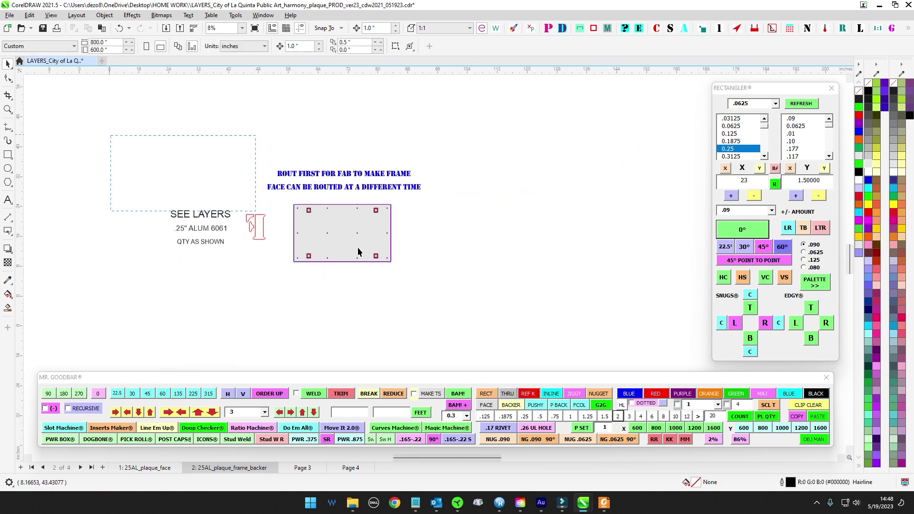
{"action": "scroll", "coordinate": [533, 246], "scroll_direction": "up", "scroll_amount": 5}
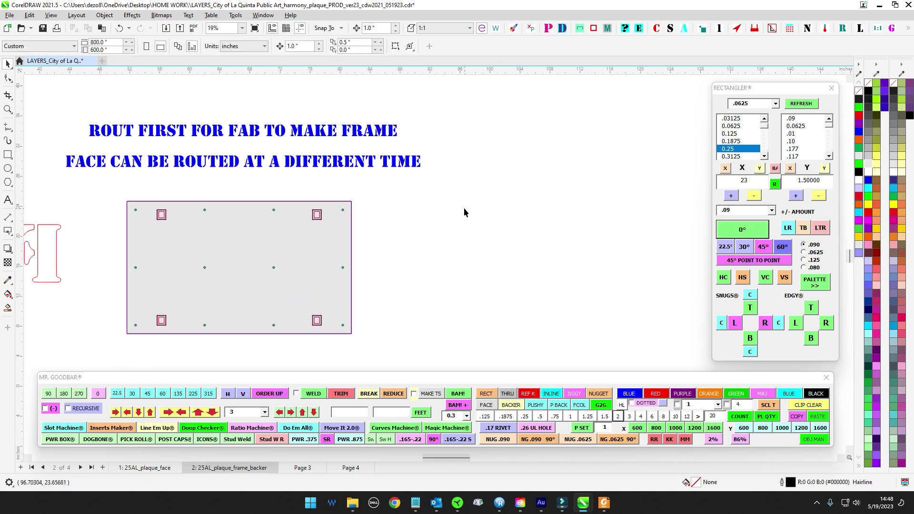
Nudge both stencil notes up 2 in, raise the lower note 1 in further, and nudge both back down 1 in.
{"action": "scroll", "coordinate": [307, 170], "scroll_direction": "down", "scroll_amount": 1}
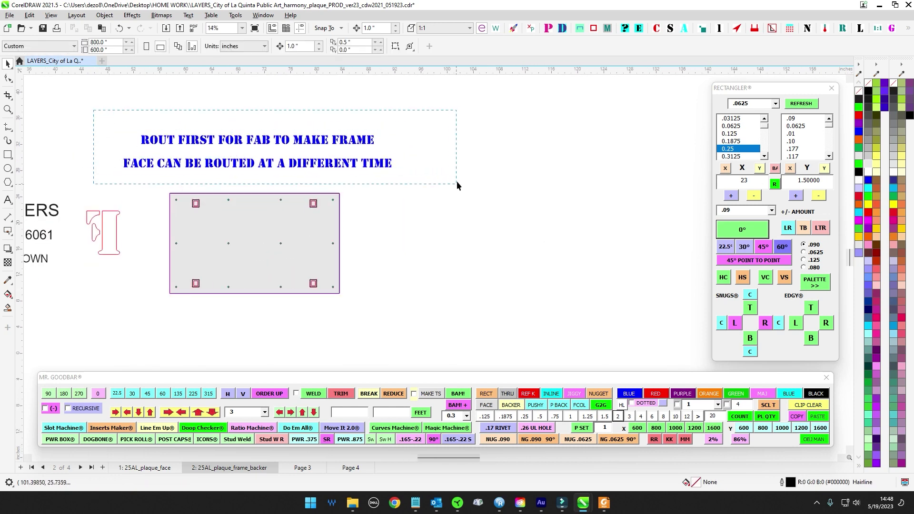
{"action": "left_click_drag", "start_coordinate": [456, 181], "coordinate": [456, 178]}
{"action": "key", "text": "Up"}
{"action": "key", "text": "Up"}
{"action": "left_click_drag", "start_coordinate": [96, 138], "coordinate": [456, 174]}
{"action": "key", "text": "Up"}
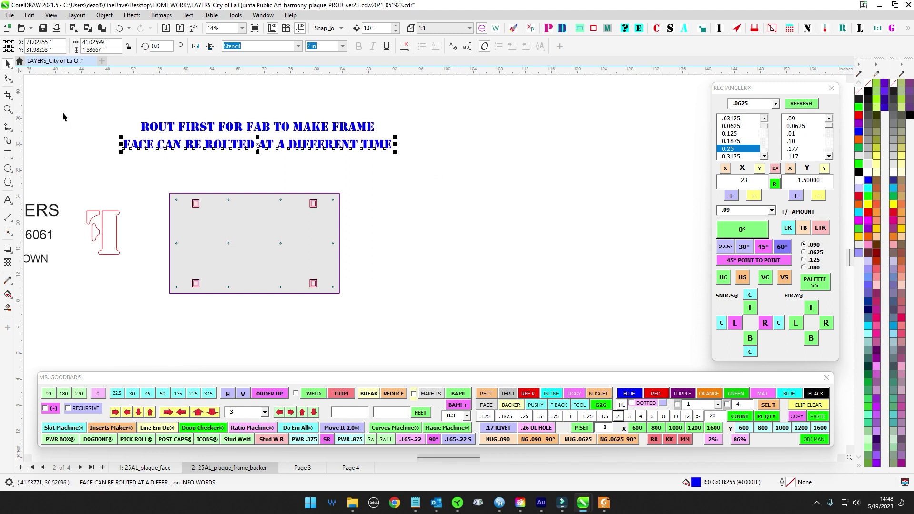
{"action": "left_click_drag", "start_coordinate": [61, 116], "coordinate": [468, 156]}
{"action": "key", "text": "Down"}
{"action": "left_click", "coordinate": [450, 201]}
{"action": "scroll", "coordinate": [450, 200], "scroll_direction": "down", "scroll_amount": 2}
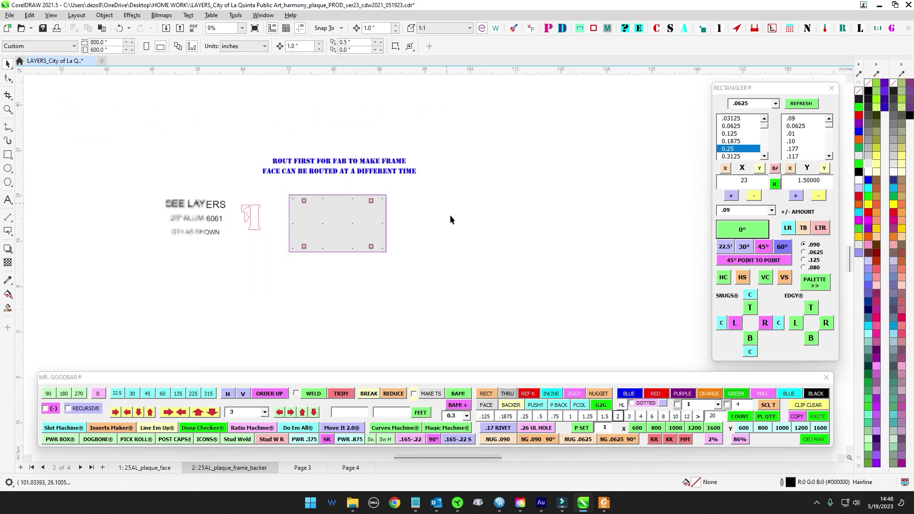
Move the stencil notes, the material info text and the red stencil numeral to the INFO WORDS layer and hide that layer.
{"action": "left_click_drag", "start_coordinate": [450, 217], "coordinate": [492, 212]}
{"action": "scroll", "coordinate": [326, 189], "scroll_direction": "up", "scroll_amount": 4}
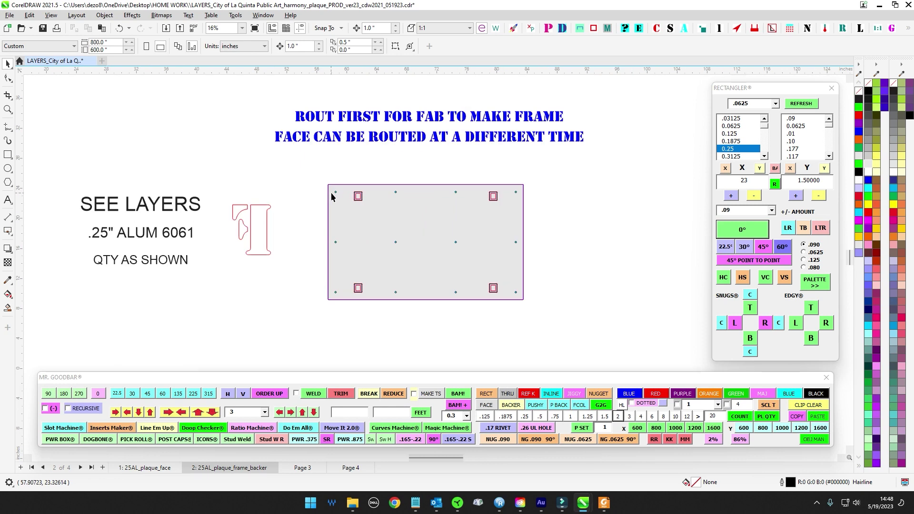
{"action": "scroll", "coordinate": [324, 169], "scroll_direction": "up", "scroll_amount": 1}
{"action": "scroll", "coordinate": [288, 187], "scroll_direction": "down", "scroll_amount": 4}
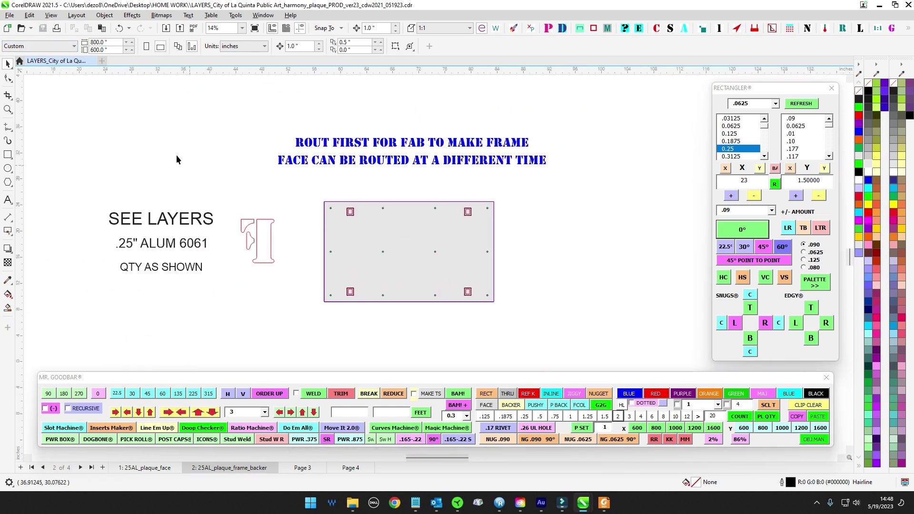
{"action": "left_click_drag", "start_coordinate": [704, 299], "coordinate": [682, 362]}
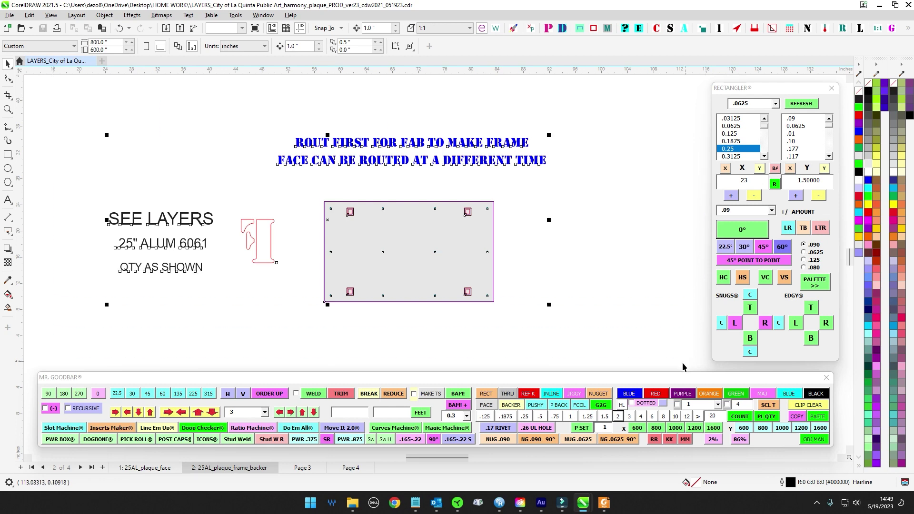
{"action": "left_click", "coordinate": [639, 245]}
{"action": "left_click_drag", "start_coordinate": [237, 120], "coordinate": [659, 176]}
{"action": "left_click_drag", "start_coordinate": [73, 193], "coordinate": [319, 317]}
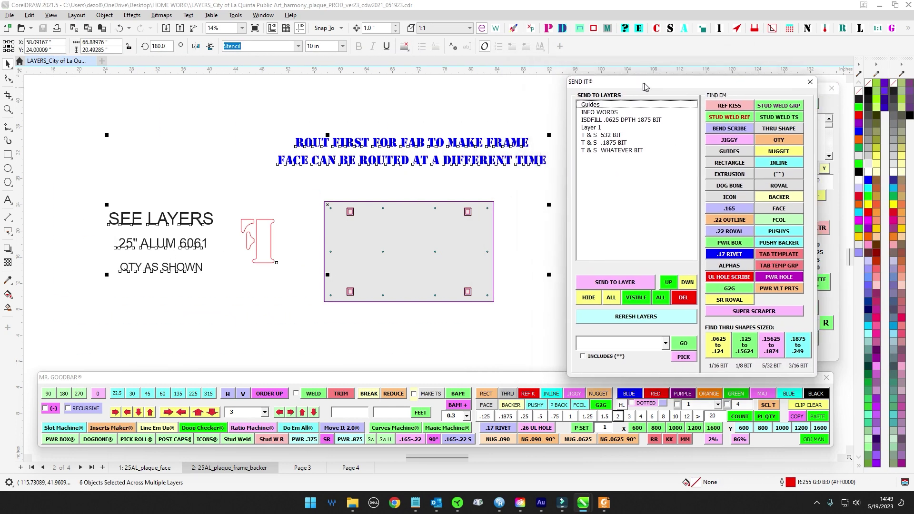
{"action": "left_click", "coordinate": [601, 107]}
{"action": "left_click", "coordinate": [619, 278]}
{"action": "left_click", "coordinate": [585, 293]}
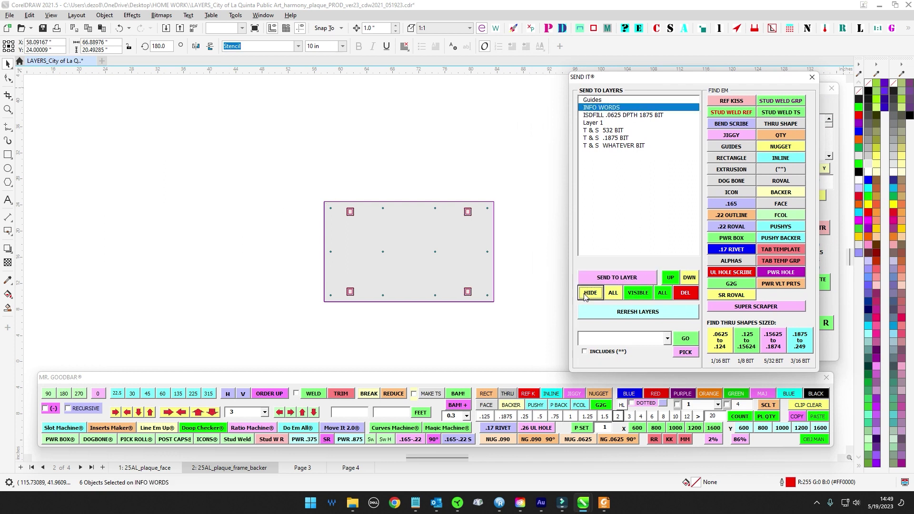
Extract the unfilled duplicate outlines from the frame backer with Super Scraper, pull them below the artwork and delete them.
{"action": "scroll", "coordinate": [240, 147], "scroll_direction": "down", "scroll_amount": 1}
{"action": "left_click_drag", "start_coordinate": [369, 199], "coordinate": [317, 192]}
{"action": "scroll", "coordinate": [262, 195], "scroll_direction": "up", "scroll_amount": 6}
{"action": "scroll", "coordinate": [251, 183], "scroll_direction": "up", "scroll_amount": 5}
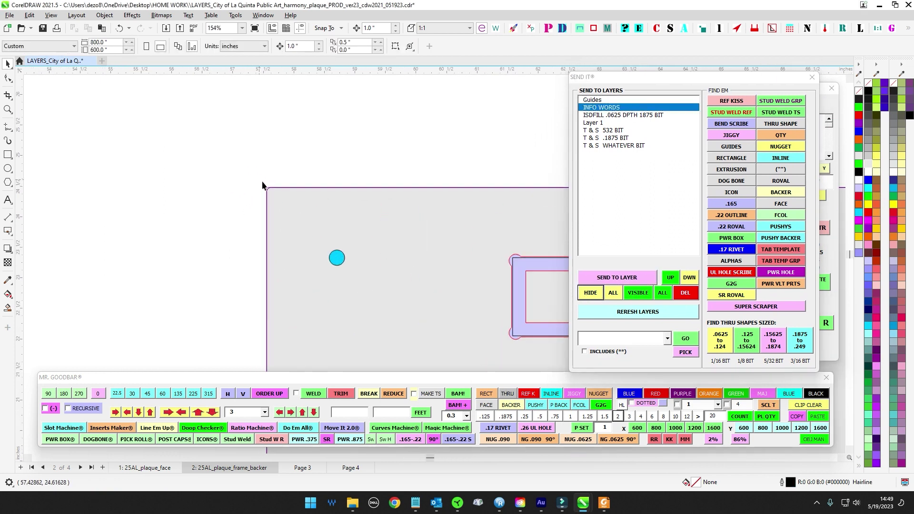
{"action": "scroll", "coordinate": [197, 164], "scroll_direction": "down", "scroll_amount": 8}
{"action": "key", "text": "ctrl+a"}
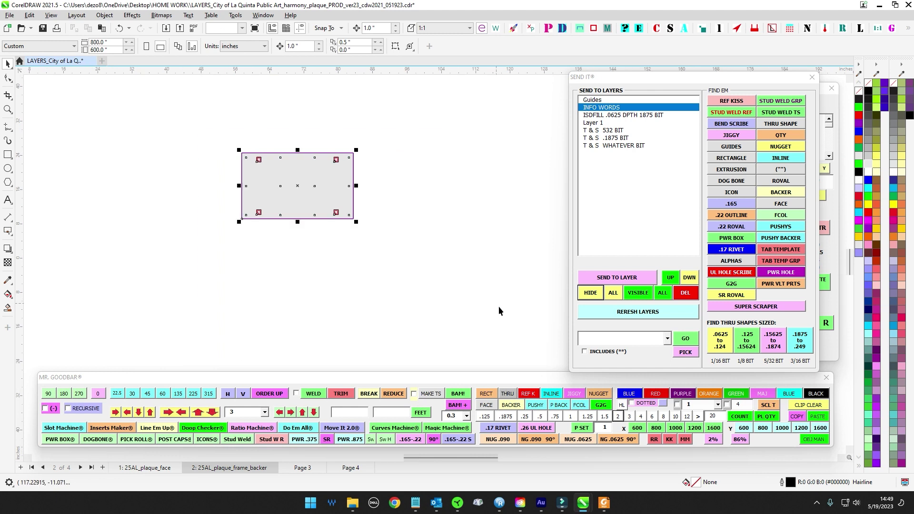
{"action": "left_click", "coordinate": [771, 307]}
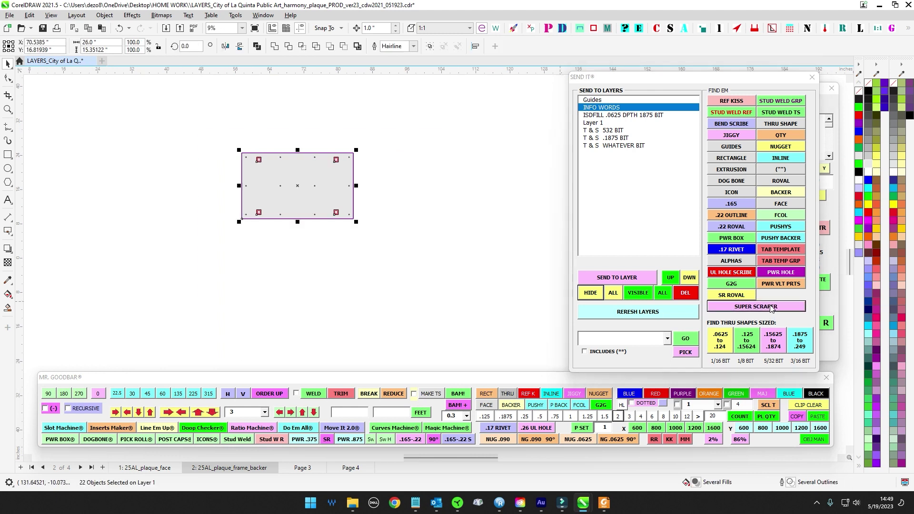
{"action": "left_click_drag", "start_coordinate": [298, 187], "coordinate": [300, 287]}
{"action": "scroll", "coordinate": [362, 241], "scroll_direction": "up", "scroll_amount": 3}
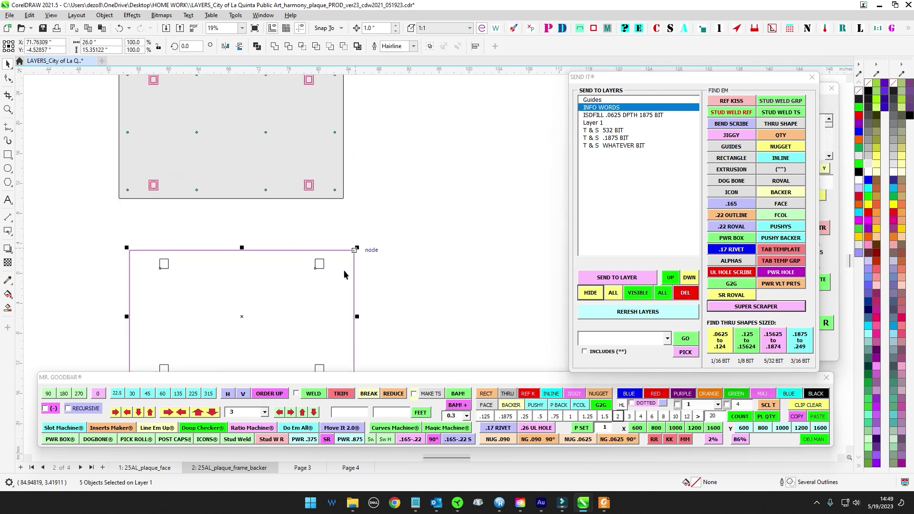
{"action": "key", "text": "Delete"}
Check all remaining frame backer shapes for duplicates by position and size with Doop Checker at resolution 2.
{"action": "scroll", "coordinate": [357, 237], "scroll_direction": "down", "scroll_amount": 2}
{"action": "scroll", "coordinate": [312, 156], "scroll_direction": "up", "scroll_amount": 2}
{"action": "scroll", "coordinate": [313, 161], "scroll_direction": "up", "scroll_amount": 1}
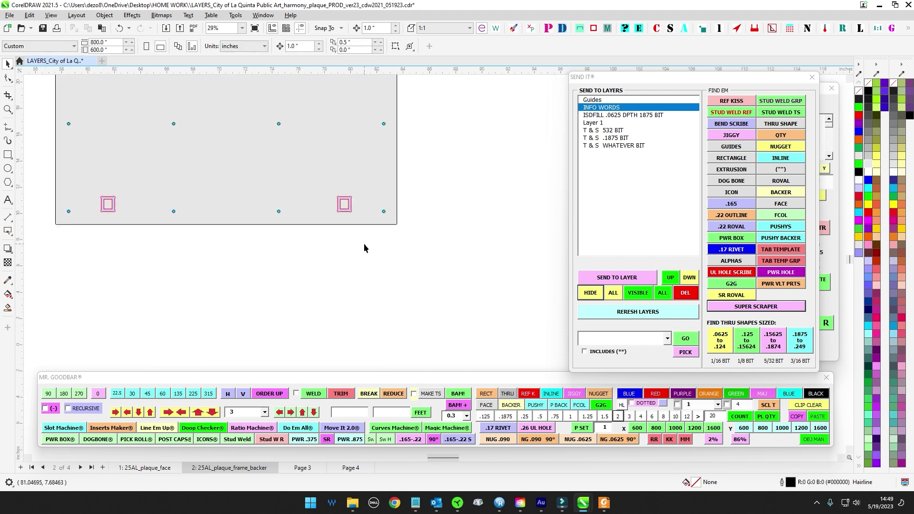
{"action": "left_click", "coordinate": [345, 204]}
{"action": "scroll", "coordinate": [265, 271], "scroll_direction": "left", "scroll_amount": 3}
{"action": "left_click_drag", "start_coordinate": [192, 193], "coordinate": [265, 248]}
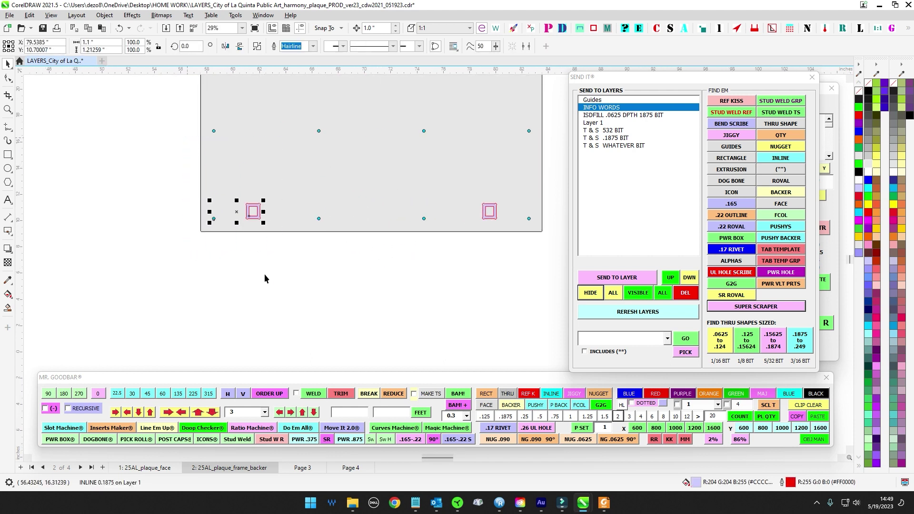
{"action": "scroll", "coordinate": [266, 290], "scroll_direction": "down", "scroll_amount": 2}
{"action": "left_click_drag", "start_coordinate": [191, 166], "coordinate": [400, 310]}
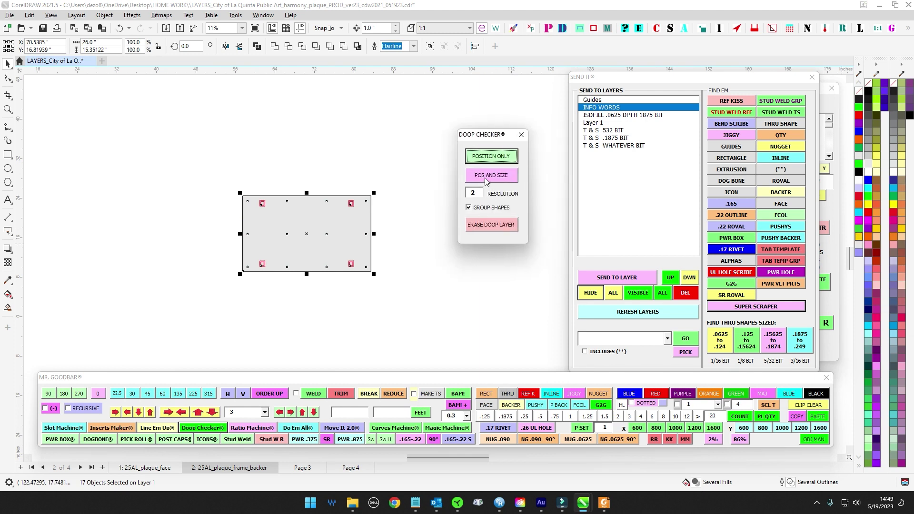
{"action": "left_click", "coordinate": [485, 178]}
{"action": "left_click", "coordinate": [495, 272]}
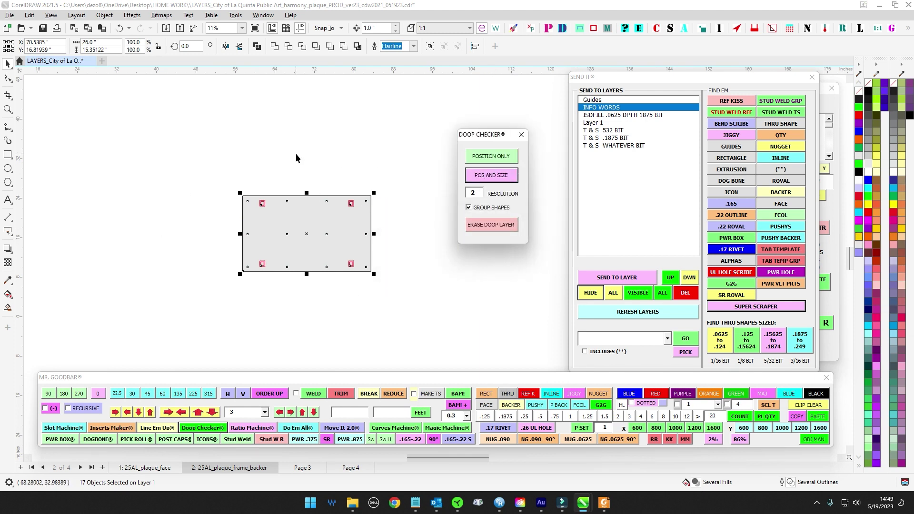
{"action": "left_click_drag", "start_coordinate": [219, 161], "coordinate": [413, 328]}
{"action": "left_click_drag", "start_coordinate": [438, 269], "coordinate": [370, 267]}
{"action": "key", "text": "Escape"}
Move the four small rectangular inlines in the backer's corners to the ISDFILL .0625 DPTH 1875 BIT layer and hide it.
{"action": "scroll", "coordinate": [186, 194], "scroll_direction": "up", "scroll_amount": 1}
{"action": "left_click_drag", "start_coordinate": [191, 188], "coordinate": [214, 335]}
{"action": "left_click_drag", "start_coordinate": [299, 185], "coordinate": [330, 328]}
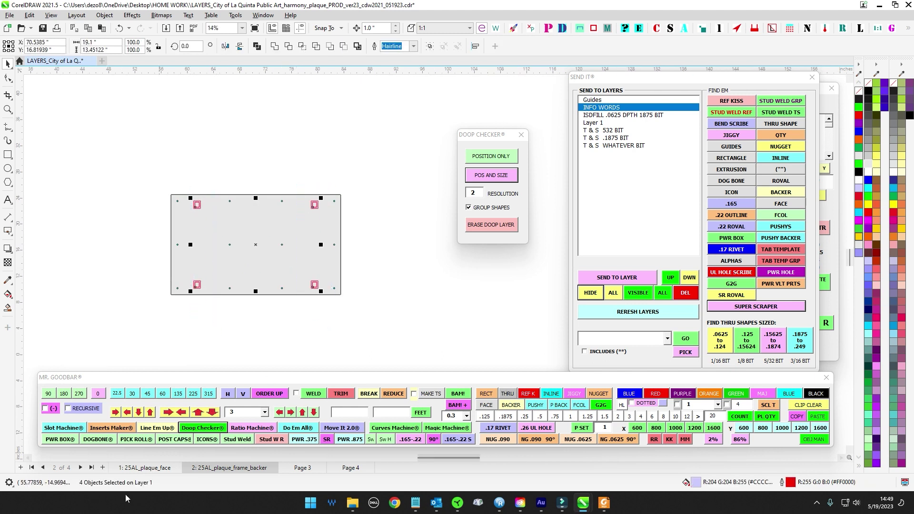
{"action": "left_click", "coordinate": [599, 116]}
{"action": "left_click", "coordinate": [617, 278]}
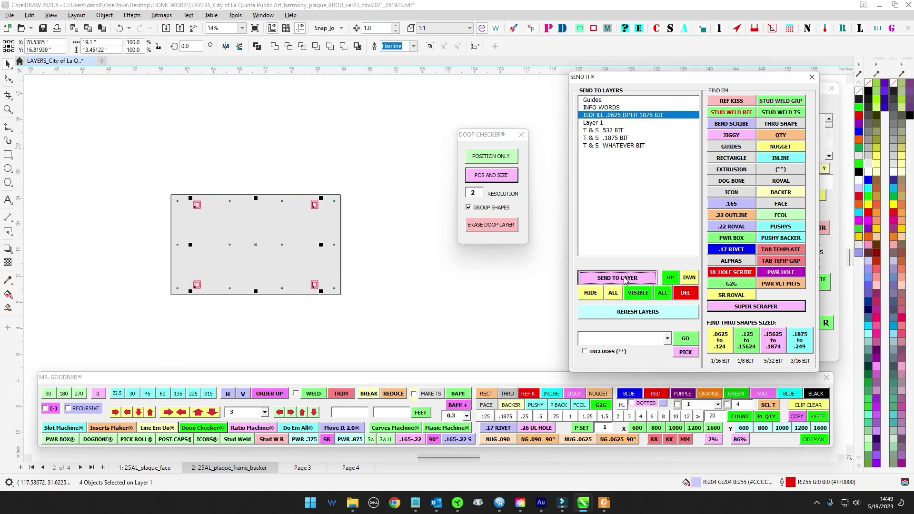
{"action": "left_click", "coordinate": [591, 293]}
Find the through holes sized .1875 to .249, move them to the T & S .1875 BIT layer and hide it.
{"action": "key", "text": "ctrl+a"}
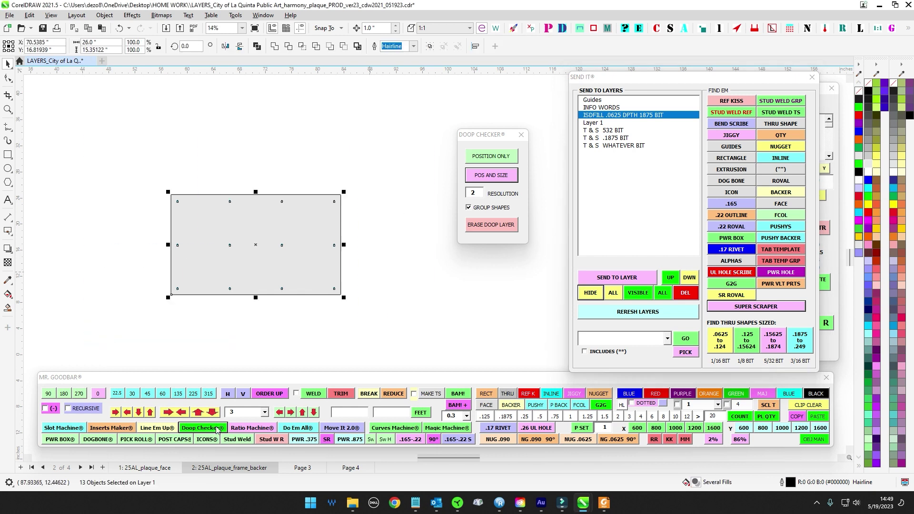
{"action": "left_click", "coordinate": [800, 342]}
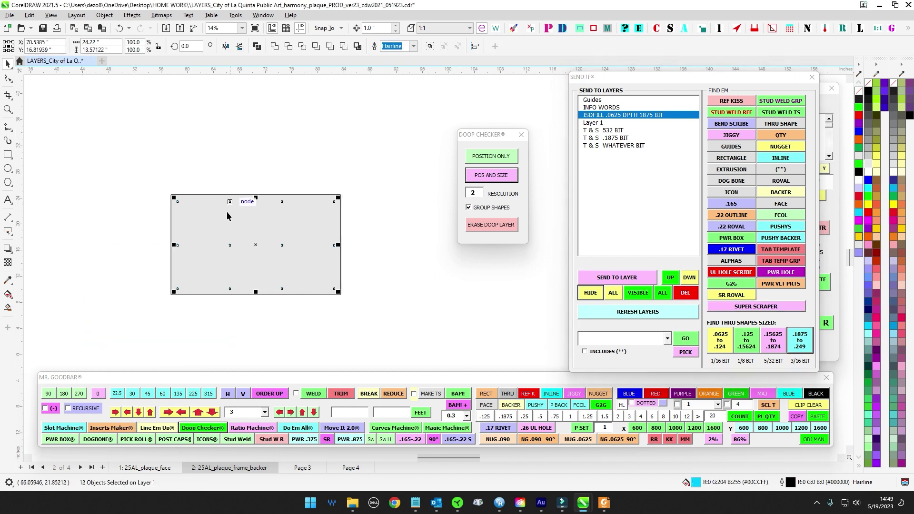
{"action": "left_click", "coordinate": [586, 139]}
{"action": "left_click", "coordinate": [602, 277]}
{"action": "left_click", "coordinate": [590, 292]}
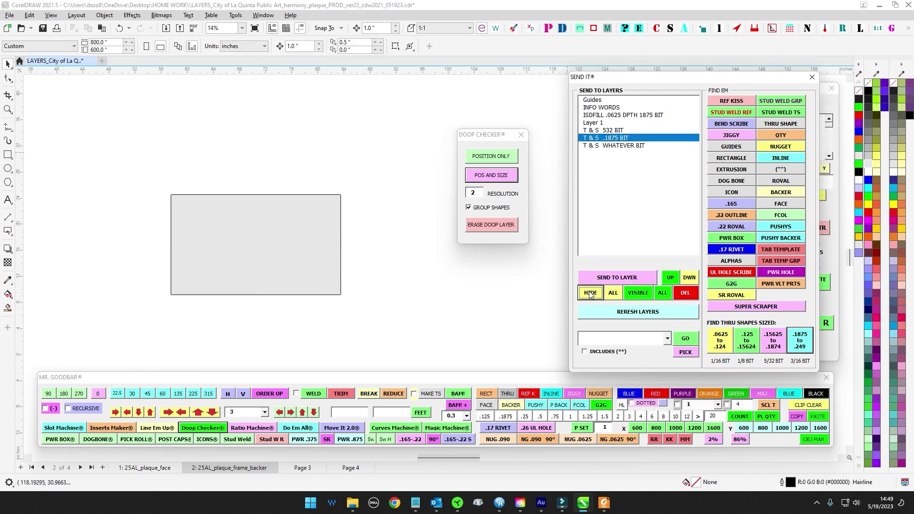
Move the backer's outer shape to the T & S WHATEVER BIT layer, hide it, and delete Layer 1 and T & S 532 BIT.
{"action": "left_click_drag", "start_coordinate": [130, 157], "coordinate": [420, 351]}
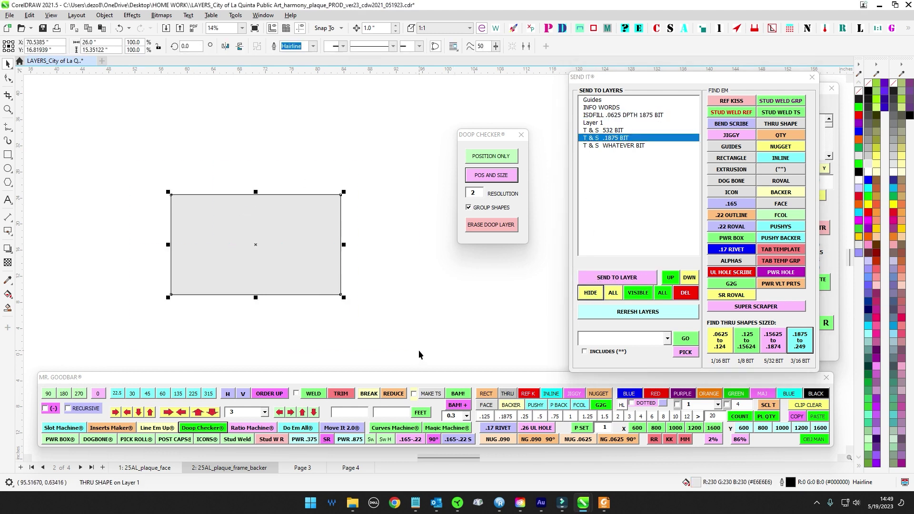
{"action": "left_click", "coordinate": [609, 146]}
{"action": "left_click", "coordinate": [646, 277]}
{"action": "left_click", "coordinate": [596, 293]}
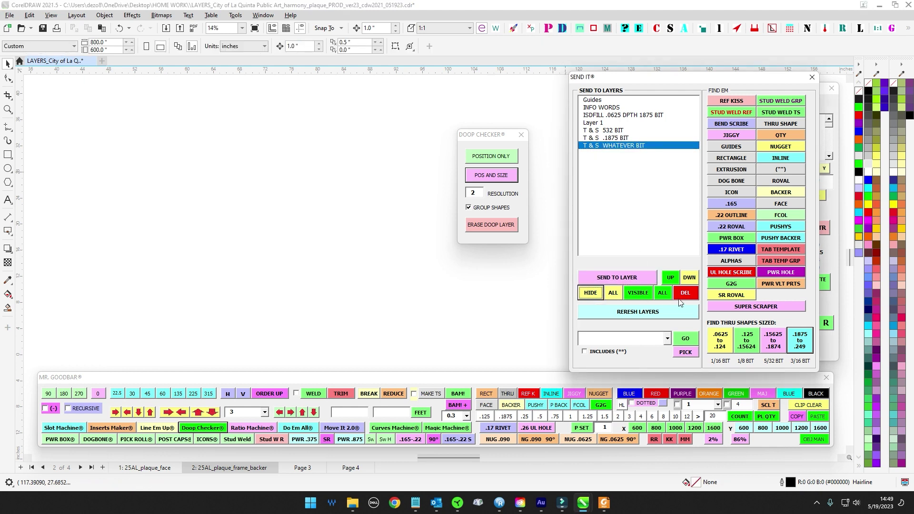
{"action": "left_click", "coordinate": [685, 293]}
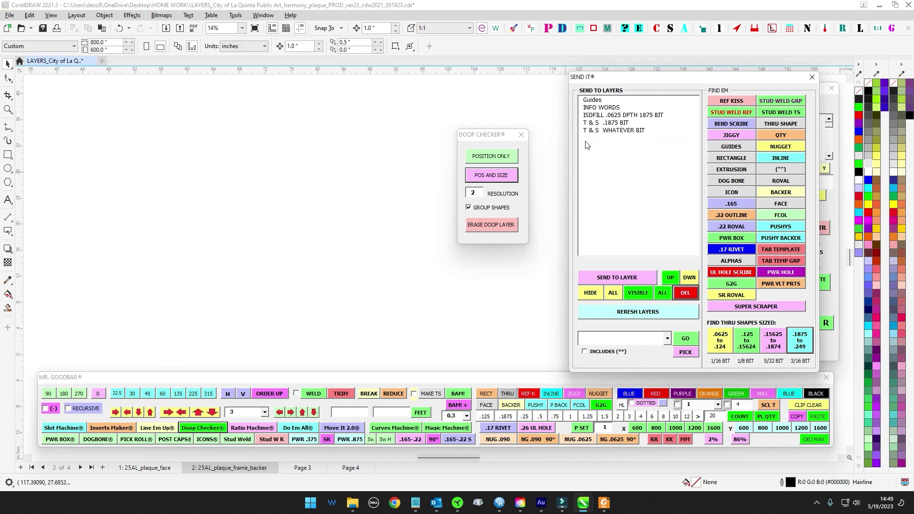
Close the Doop Checker, make all layers of the frame backer page visible and select every object on it.
{"action": "left_click", "coordinate": [522, 134]}
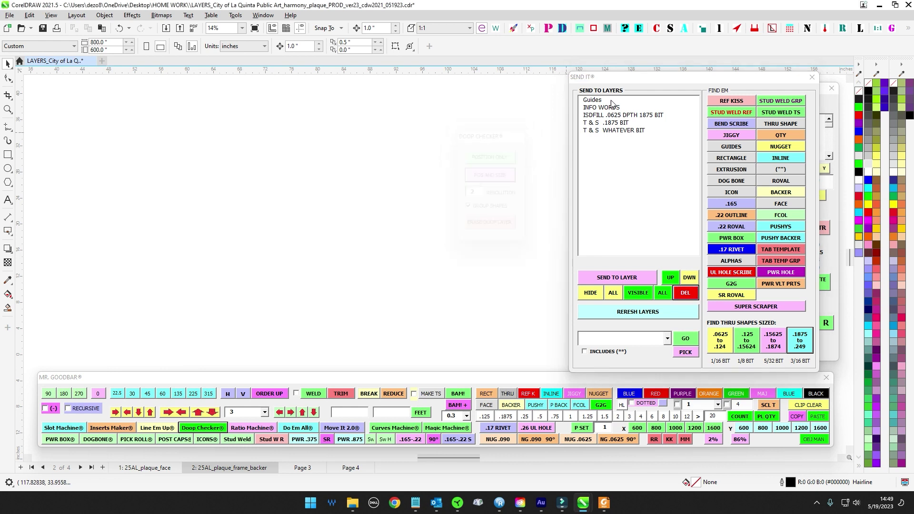
{"action": "left_click", "coordinate": [664, 294]}
{"action": "scroll", "coordinate": [421, 236], "scroll_direction": "down", "scroll_amount": 2}
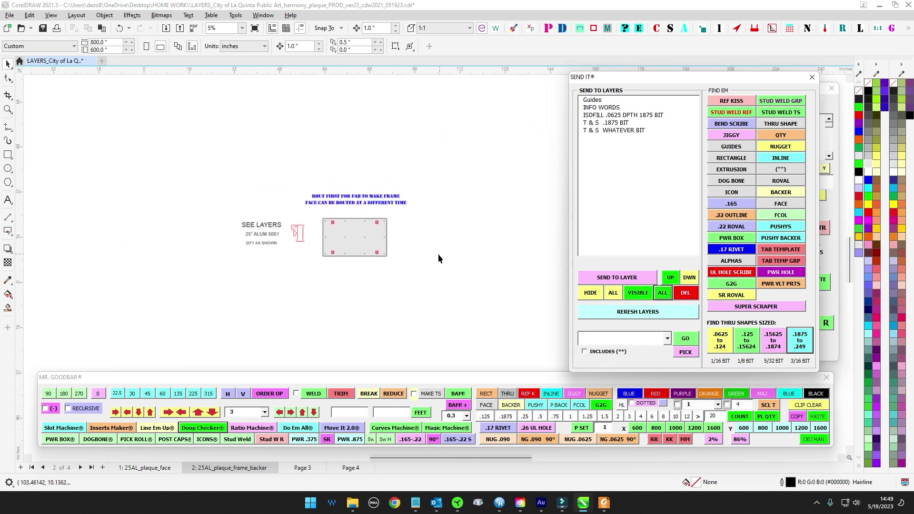
{"action": "left_click", "coordinate": [491, 297]}
{"action": "key", "text": "ctrl+a"}
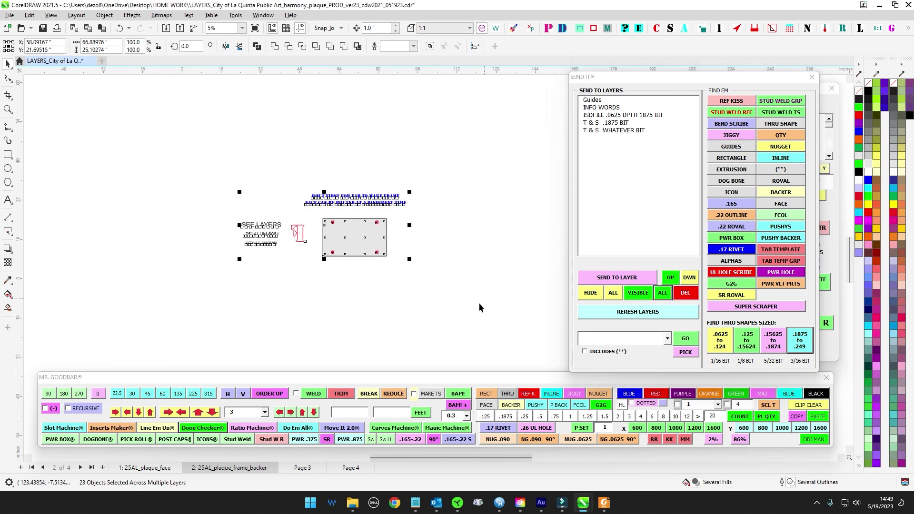
Switch to the 25AL_plaque_face page and refresh the layer list in the SEND IT dialog.
{"action": "left_click", "coordinate": [154, 469]}
{"action": "scroll", "coordinate": [387, 165], "scroll_direction": "up", "scroll_amount": 1}
{"action": "left_click_drag", "start_coordinate": [370, 182], "coordinate": [411, 126]}
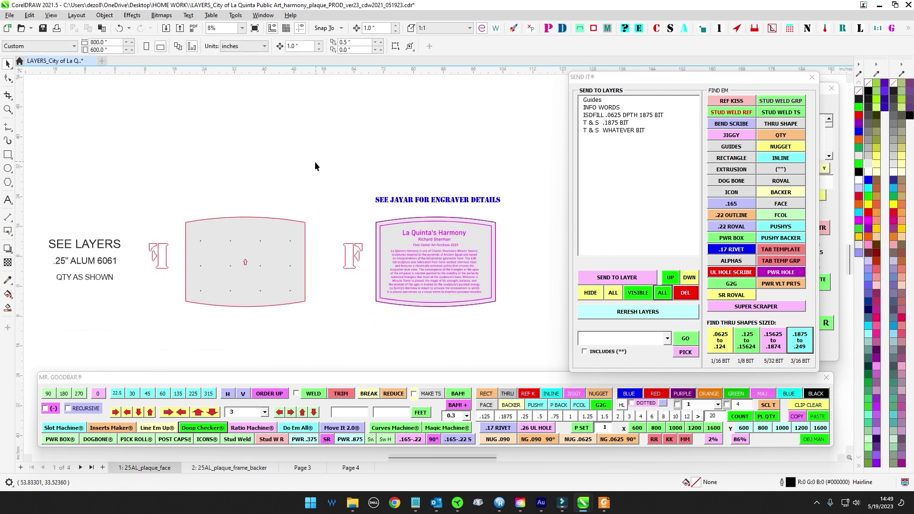
{"action": "left_click_drag", "start_coordinate": [167, 194], "coordinate": [208, 192]}
{"action": "left_click_drag", "start_coordinate": [56, 194], "coordinate": [211, 323]}
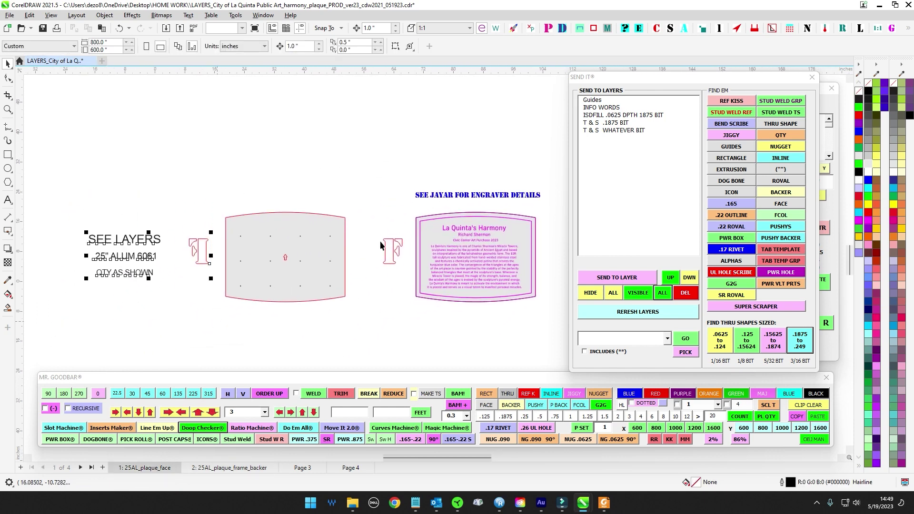
{"action": "left_click", "coordinate": [384, 244], "text": "shift"}
{"action": "left_click", "coordinate": [432, 196], "text": "shift"}
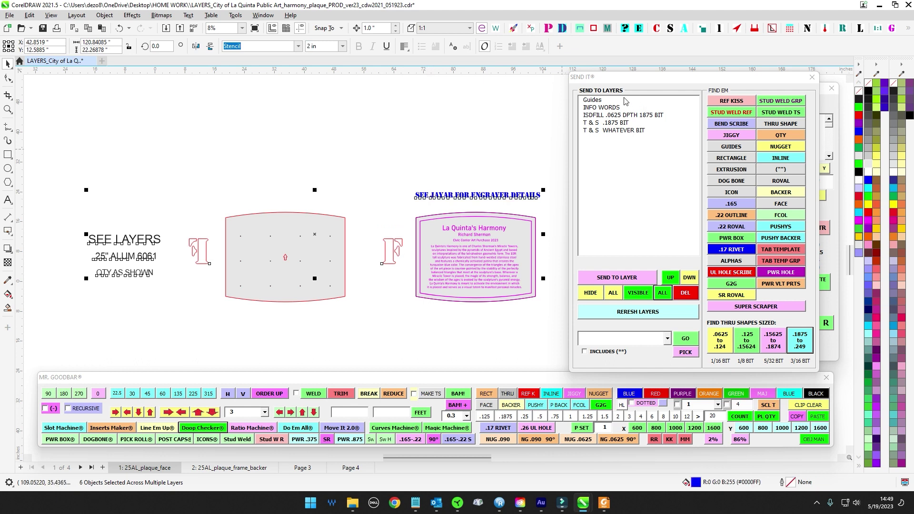
{"action": "left_click", "coordinate": [606, 309]}
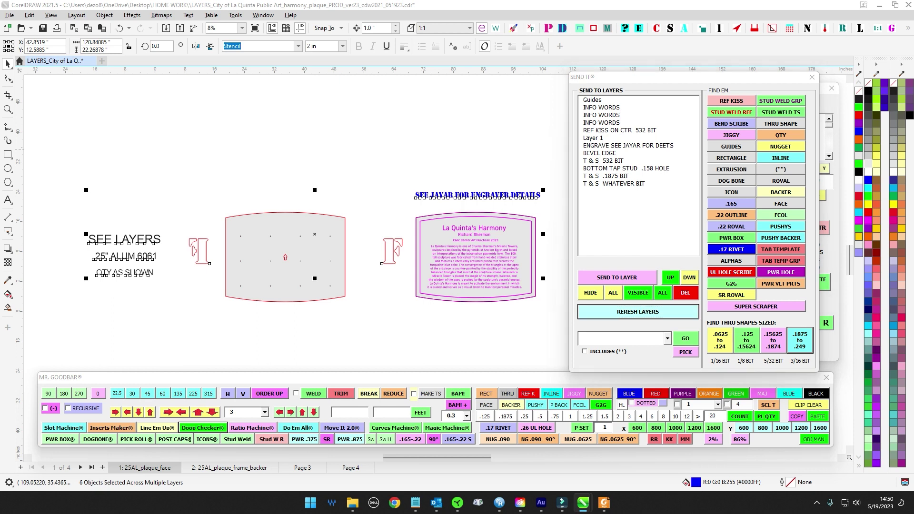
{"action": "key", "text": "Escape"}
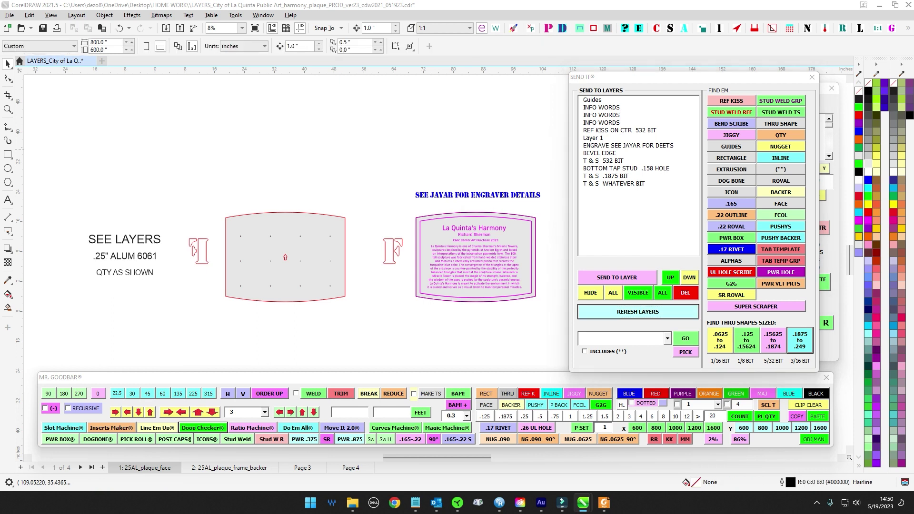
Delete the two empty duplicate INFO WORDS layers from the plaque face page and refresh the layer list.
{"action": "left_click_drag", "start_coordinate": [913, 90], "coordinate": [566, 85]}
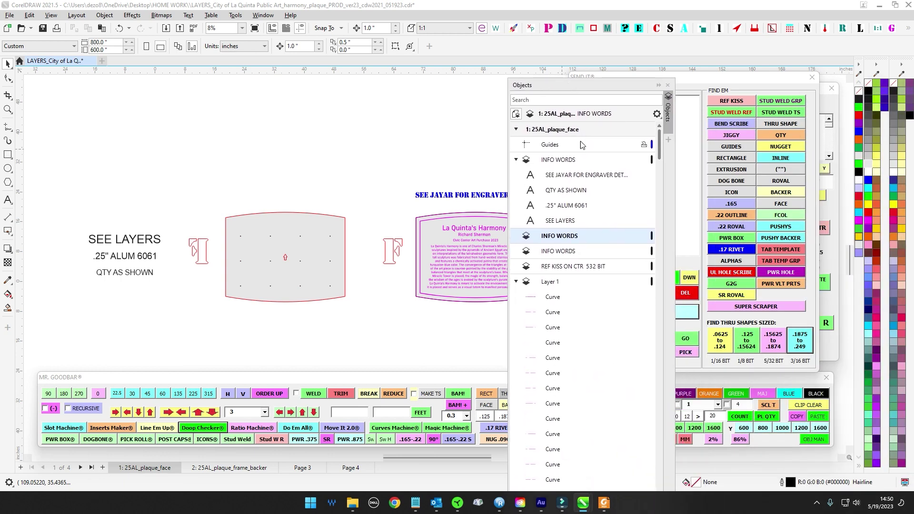
{"action": "right_click", "coordinate": [604, 241]}
{"action": "left_click", "coordinate": [628, 291]}
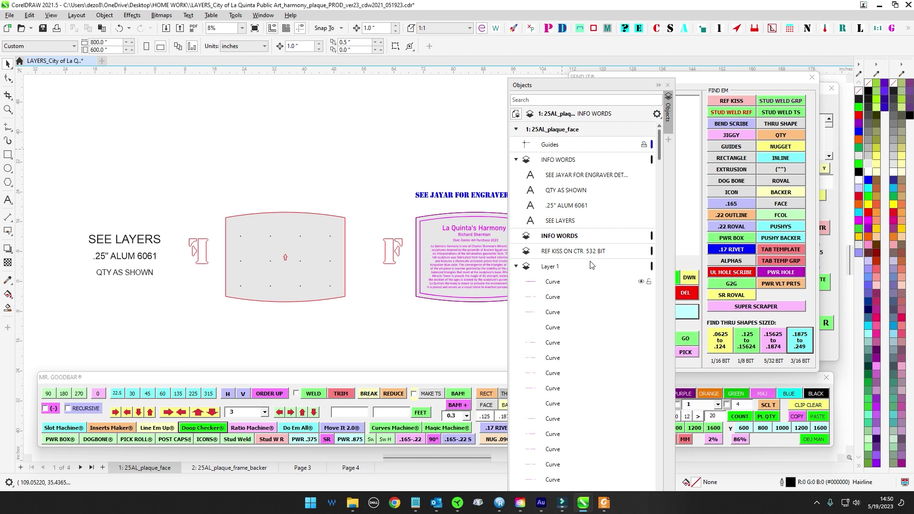
{"action": "right_click", "coordinate": [587, 238]}
{"action": "left_click", "coordinate": [610, 289]}
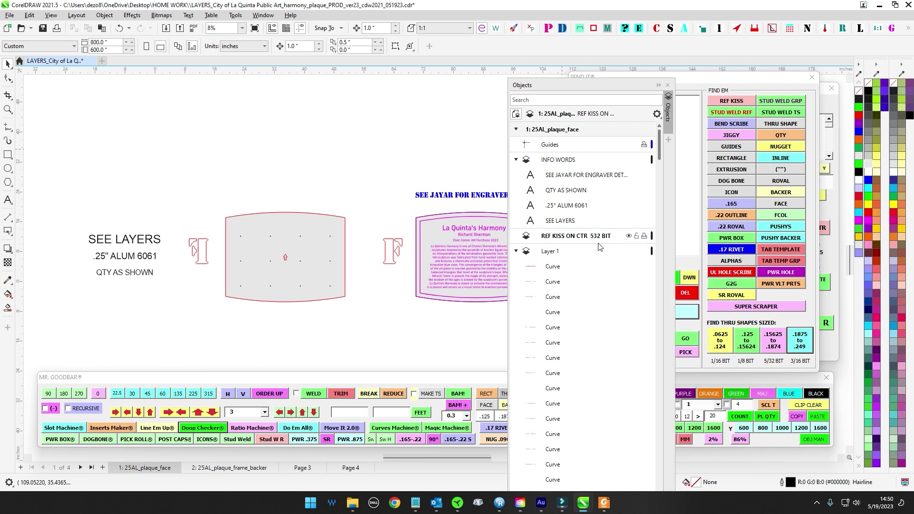
{"action": "left_click_drag", "start_coordinate": [561, 85], "coordinate": [913, 85]}
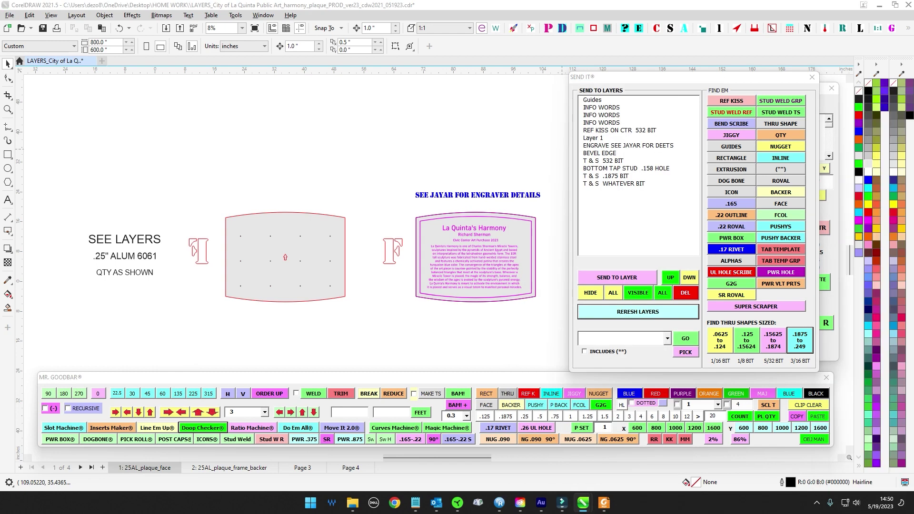
{"action": "left_click", "coordinate": [607, 319]}
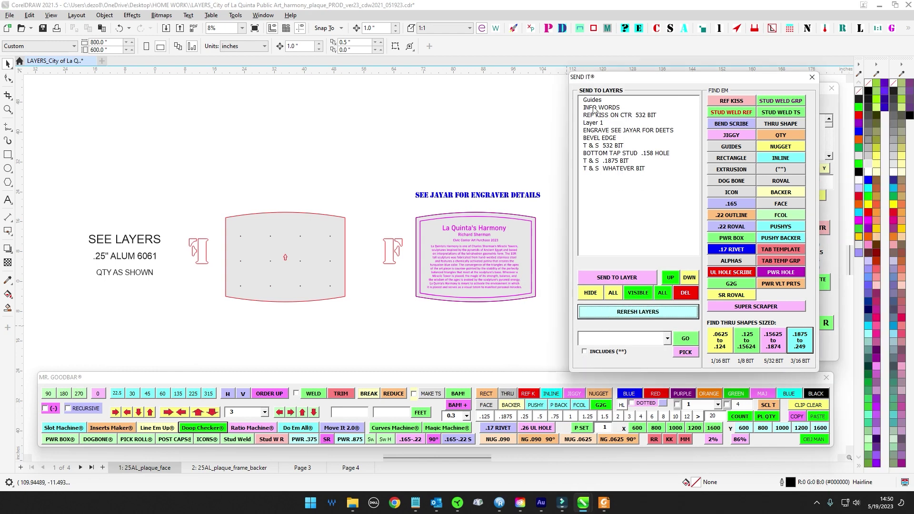
Send the material labels, the engraver note and both F marks to the INFO WORDS layer and hide that layer.
{"action": "left_click", "coordinate": [481, 195]}
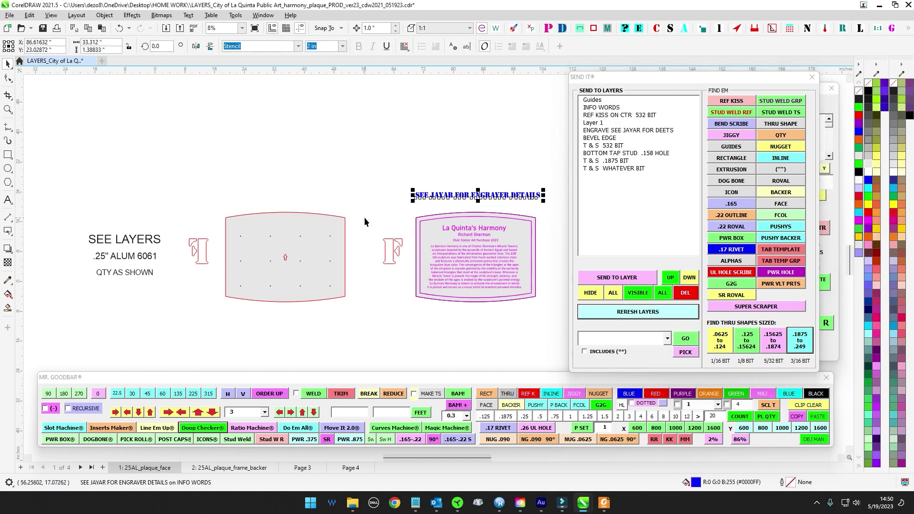
{"action": "left_click_drag", "start_coordinate": [401, 292], "coordinate": [401, 292]}
{"action": "left_click_drag", "start_coordinate": [64, 227], "coordinate": [210, 330]}
{"action": "left_click", "coordinate": [610, 109]}
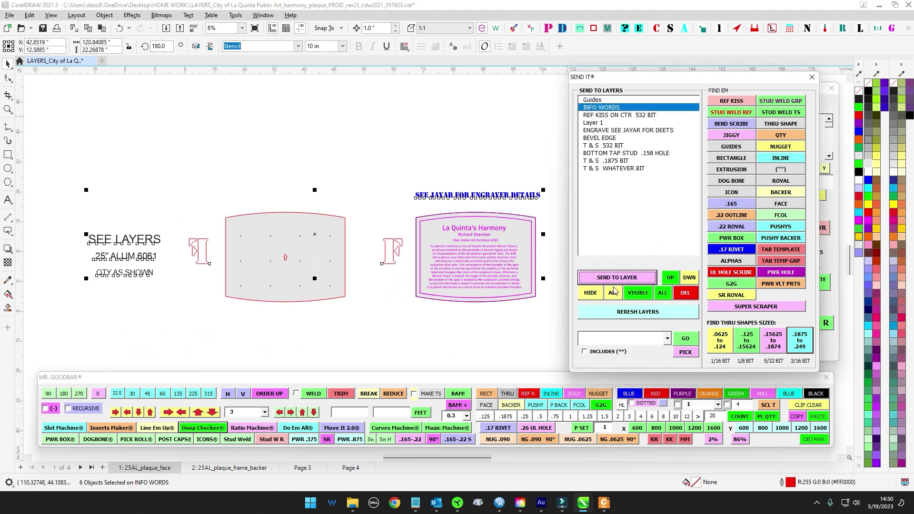
{"action": "left_click", "coordinate": [590, 293]}
Check all remaining visible plaque shapes for duplicates by position and size with the Doop Checker.
{"action": "left_click_drag", "start_coordinate": [356, 191], "coordinate": [278, 167]}
{"action": "scroll", "coordinate": [348, 184], "scroll_direction": "down", "scroll_amount": 1}
{"action": "scroll", "coordinate": [349, 187], "scroll_direction": "down", "scroll_amount": 1}
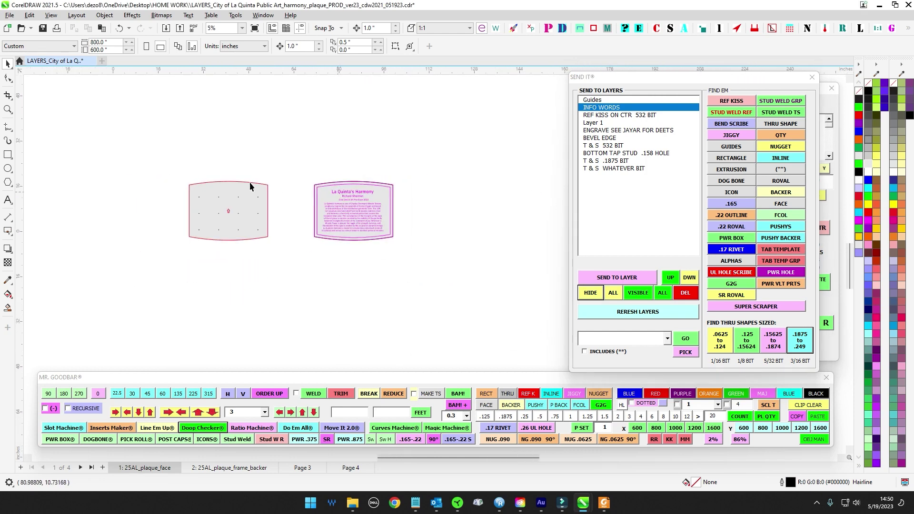
{"action": "key", "text": "ctrl+a"}
{"action": "left_click", "coordinate": [224, 429]}
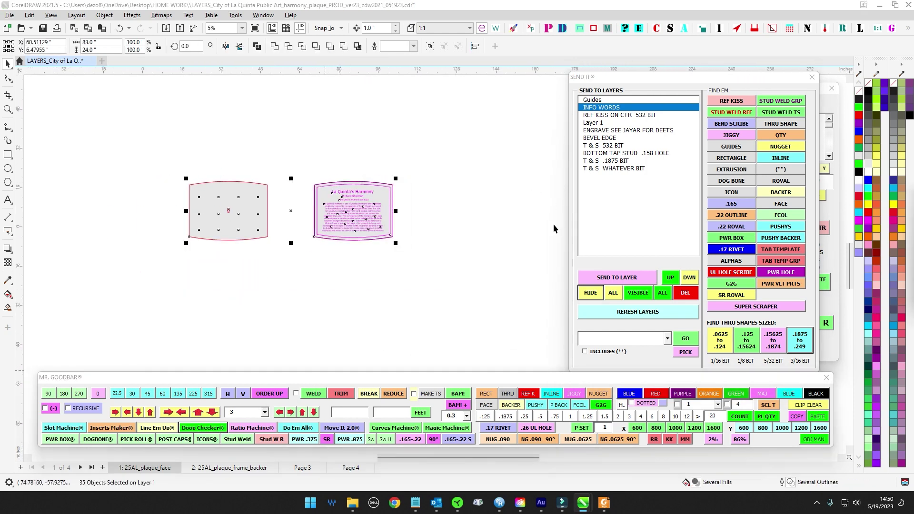
{"action": "left_click", "coordinate": [521, 183]}
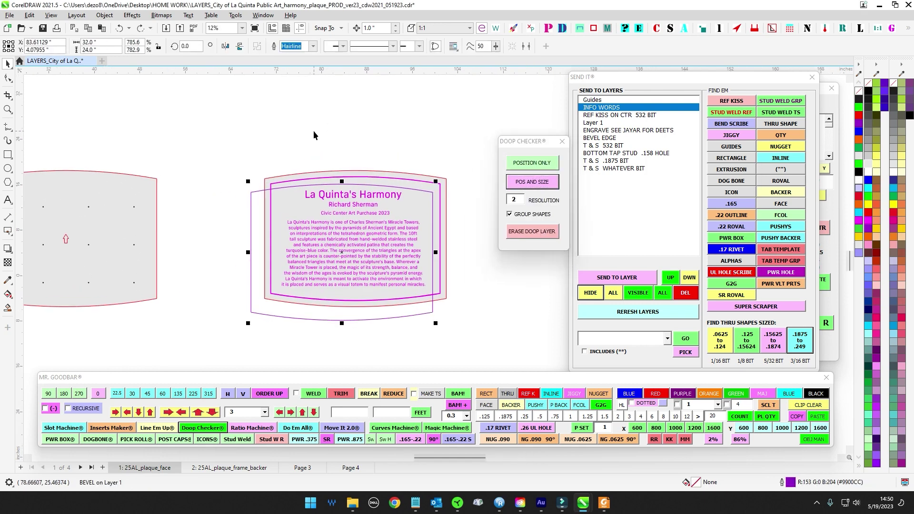
Undo the accidental move of the bevel outline and dismiss the Doop Checker.
{"action": "left_click", "coordinate": [307, 185]}
{"action": "key", "text": "ctrl+z"}
{"action": "left_click", "coordinate": [374, 125]}
{"action": "left_click", "coordinate": [374, 129]}
{"action": "scroll", "coordinate": [431, 178], "scroll_direction": "up", "scroll_amount": 3}
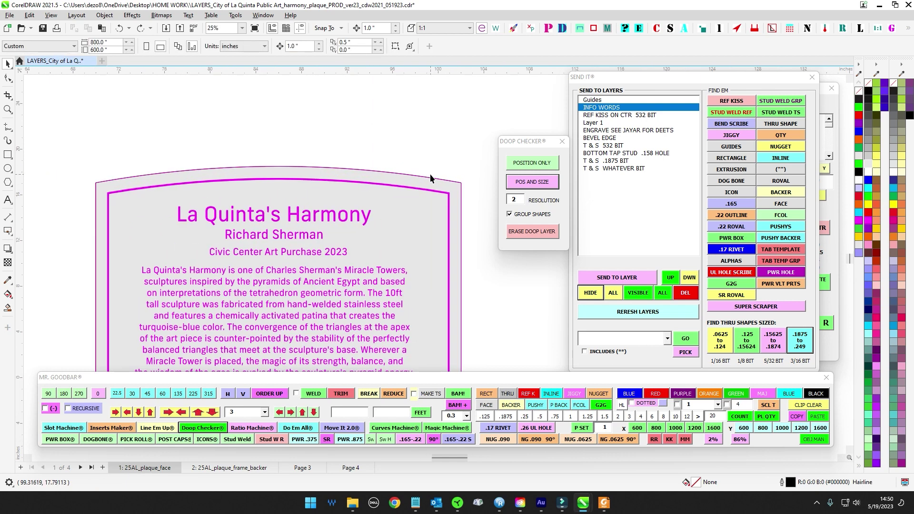
{"action": "left_click_drag", "start_coordinate": [510, 143], "coordinate": [913, 167]}
{"action": "scroll", "coordinate": [404, 188], "scroll_direction": "down", "scroll_amount": 2}
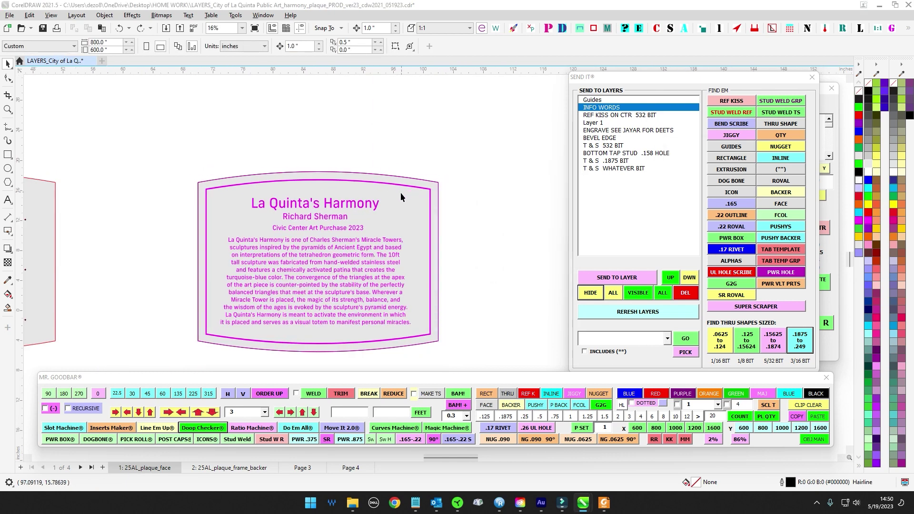
Nudge the bevel outline down onto the engraved plaque's edge and send it to the BEVEL EDGE layer.
{"action": "scroll", "coordinate": [403, 185], "scroll_direction": "down", "scroll_amount": 1}
{"action": "left_click", "coordinate": [403, 182]}
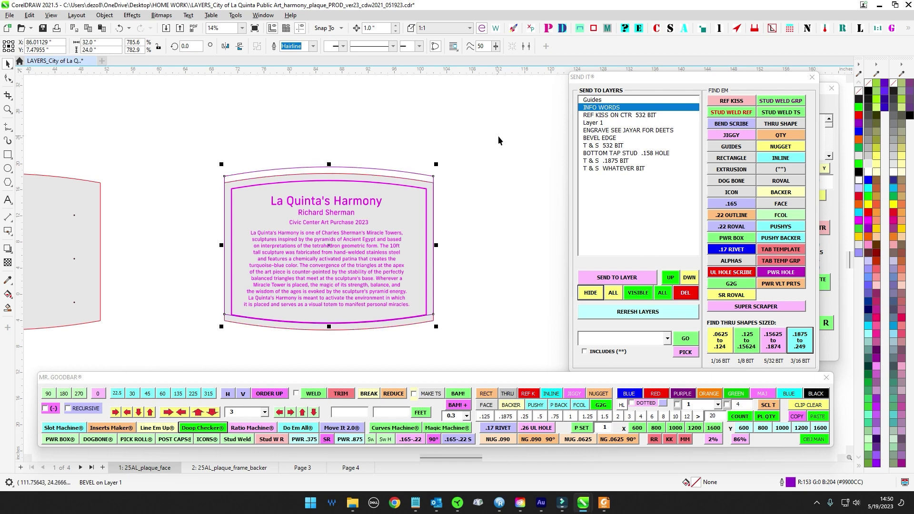
{"action": "key", "text": "Down"}
{"action": "left_click", "coordinate": [601, 138]}
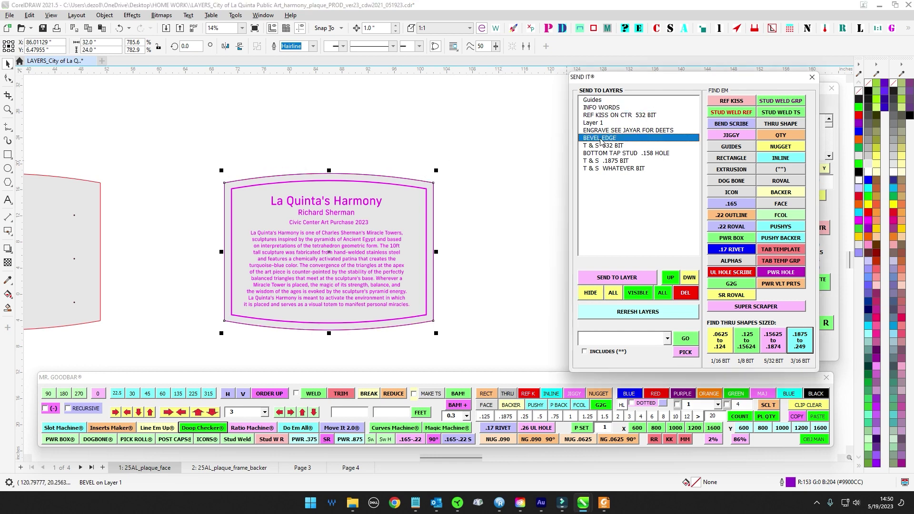
{"action": "left_click", "coordinate": [619, 278]}
Send the plaque's engraved text and inner border to the engraving layer and hide that layer.
{"action": "left_click_drag", "start_coordinate": [411, 355], "coordinate": [428, 354]}
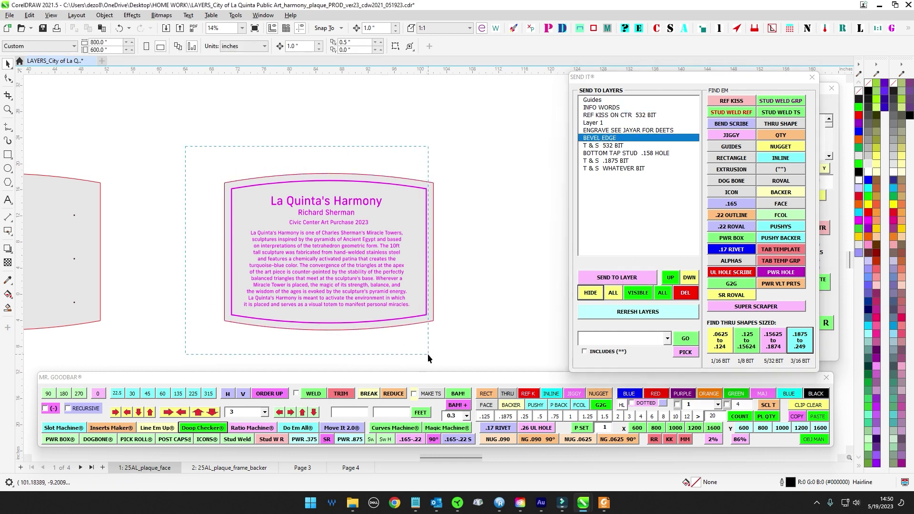
{"action": "left_click", "coordinate": [608, 133]}
{"action": "left_click", "coordinate": [616, 280]}
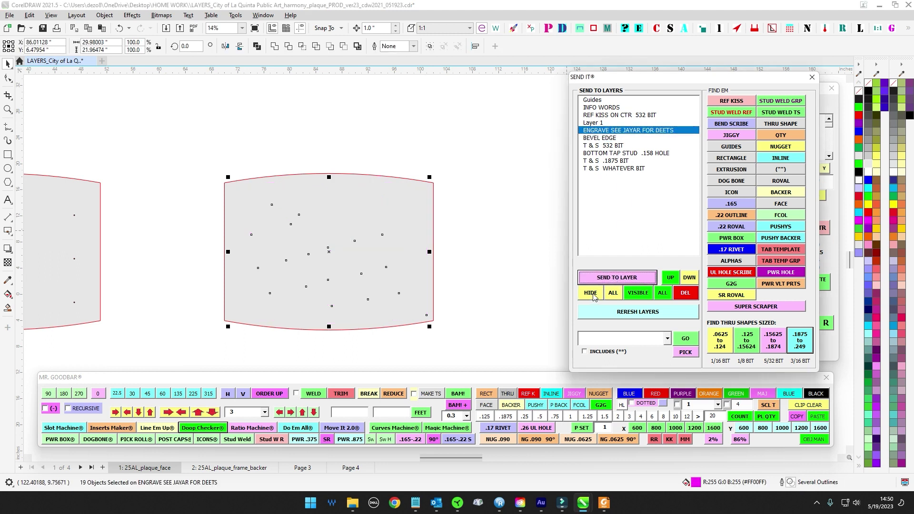
{"action": "left_click", "coordinate": [593, 296]}
Send the blank front plaque shape to the T & S WHATEVER BIT layer and hide that layer.
{"action": "scroll", "coordinate": [324, 182], "scroll_direction": "down", "scroll_amount": 2}
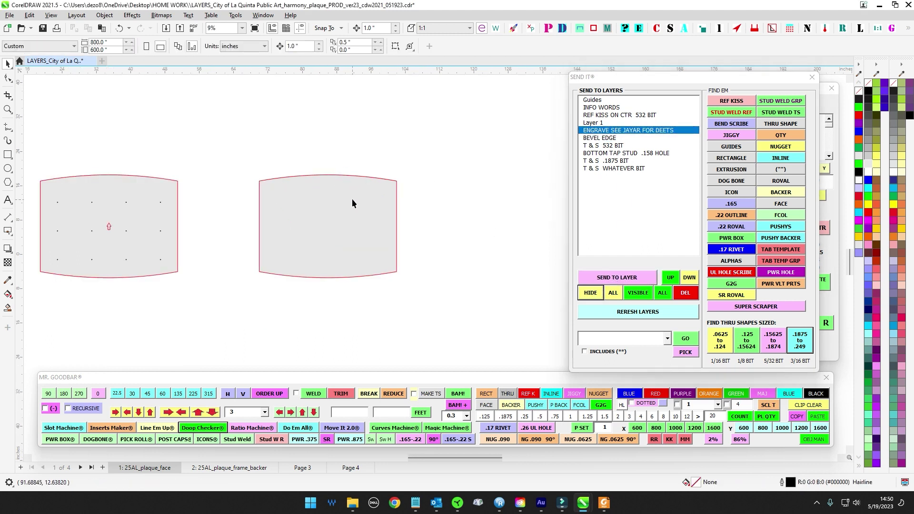
{"action": "left_click", "coordinate": [345, 188]}
{"action": "scroll", "coordinate": [360, 165], "scroll_direction": "left", "scroll_amount": 2}
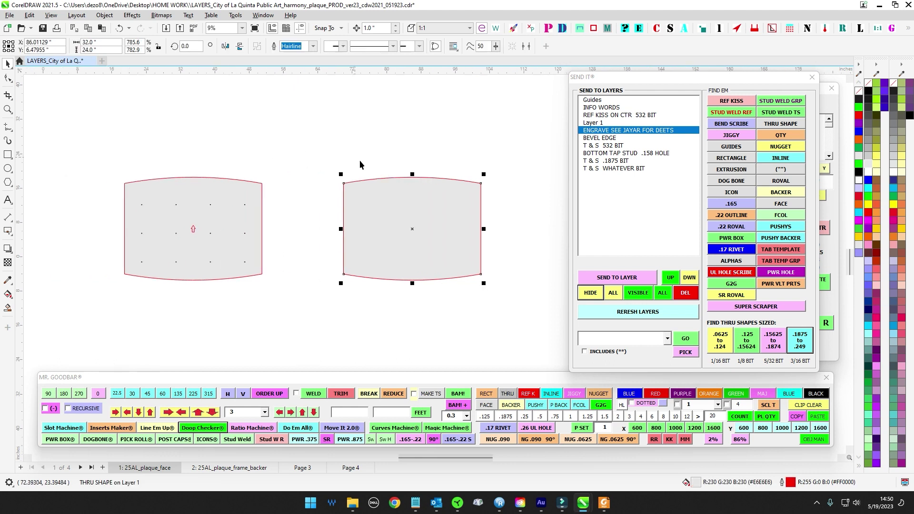
{"action": "left_click", "coordinate": [607, 168]}
{"action": "left_click", "coordinate": [618, 277]}
{"action": "left_click", "coordinate": [590, 292]}
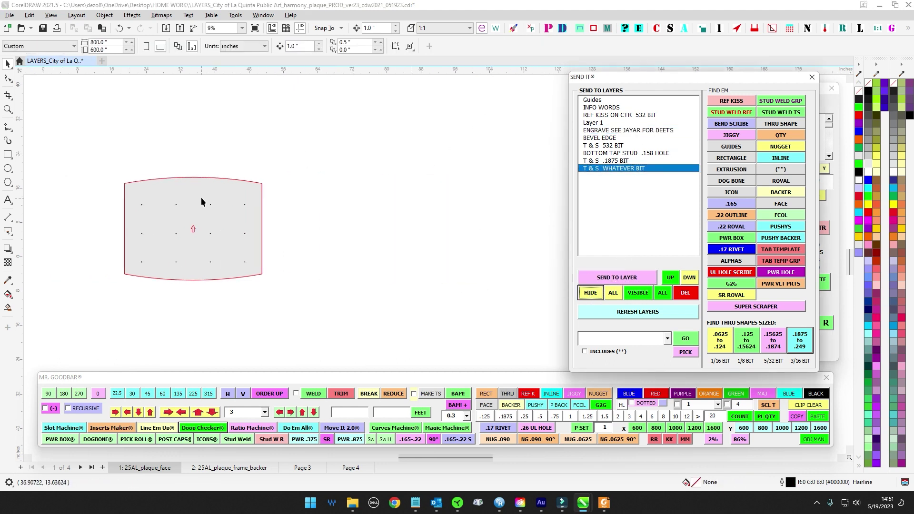
Try to assign the red arrow in the drilled plaque to the REF KISS ON CTR 532 BIT layer and hide it.
{"action": "scroll", "coordinate": [162, 191], "scroll_direction": "up", "scroll_amount": 2}
{"action": "scroll", "coordinate": [119, 181], "scroll_direction": "left", "scroll_amount": 2}
{"action": "left_click_drag", "start_coordinate": [182, 132], "coordinate": [270, 308]}
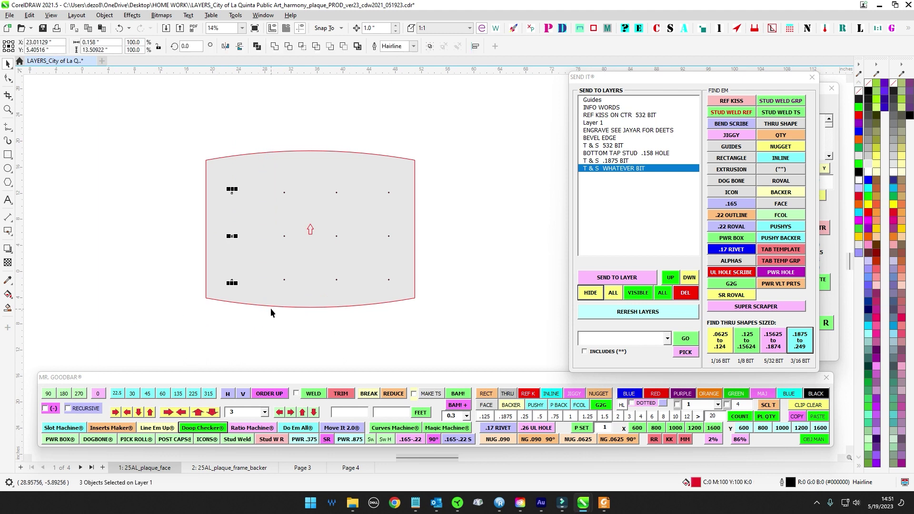
{"action": "left_click_drag", "start_coordinate": [298, 135], "coordinate": [330, 246]}
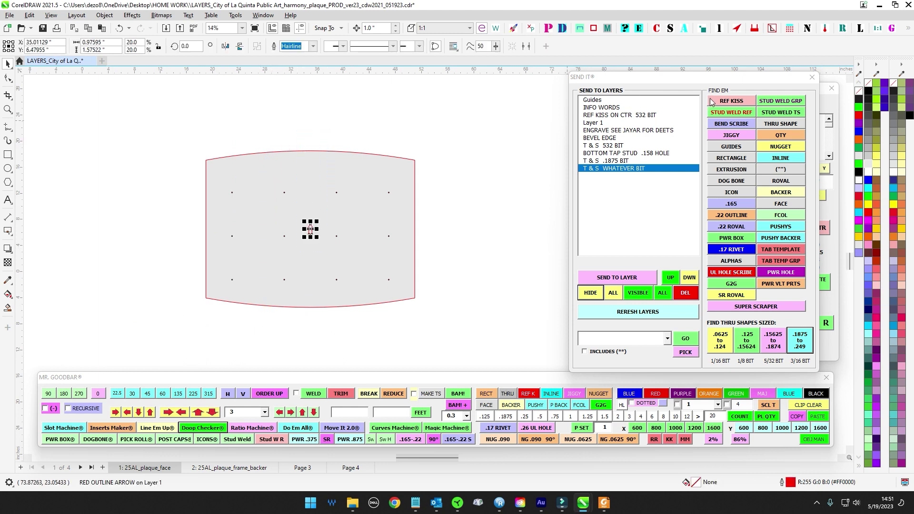
{"action": "left_click", "coordinate": [616, 116]}
{"action": "left_click", "coordinate": [725, 102]}
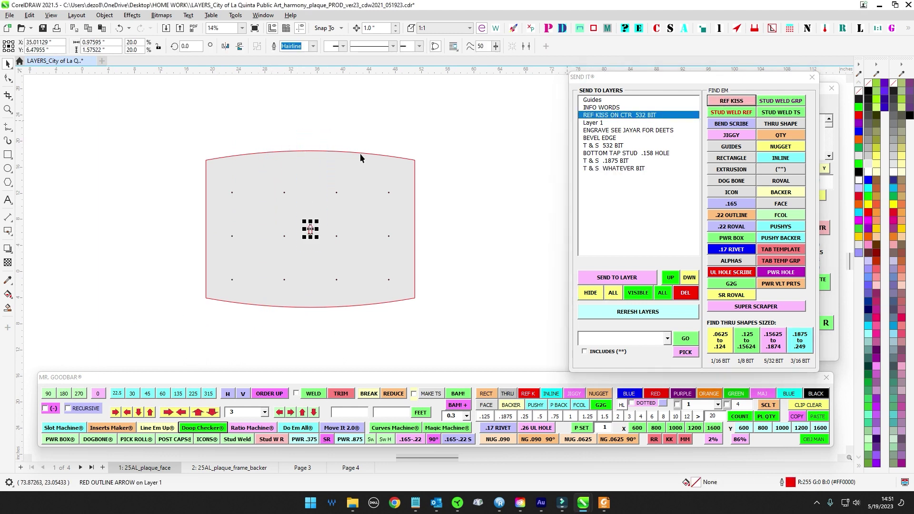
{"action": "left_click", "coordinate": [593, 292]}
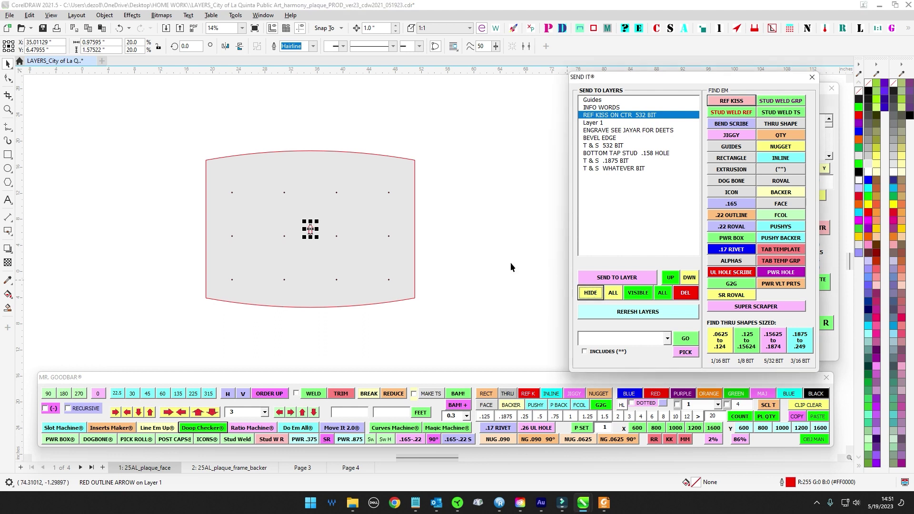
Select all remaining drilled plaque shapes and send them to Layer 1.
{"action": "left_click", "coordinate": [599, 108]}
{"action": "left_click", "coordinate": [722, 112]}
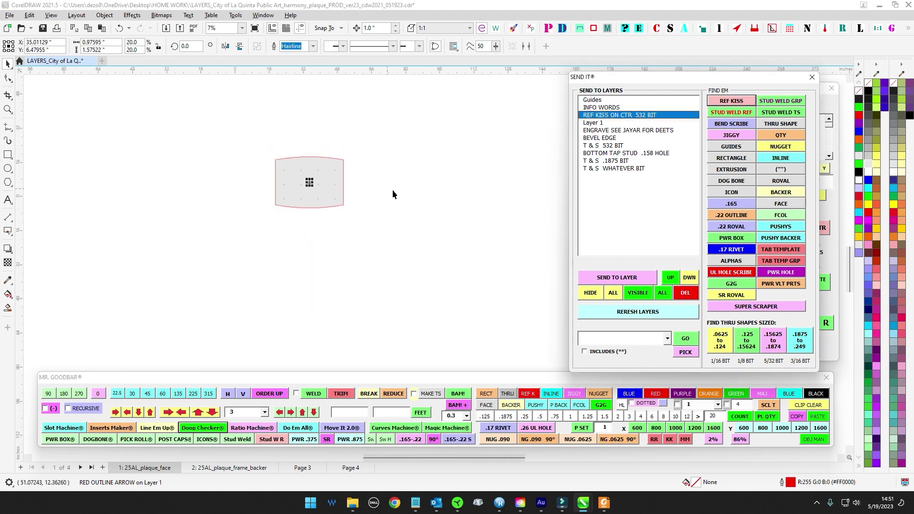
{"action": "left_click", "coordinate": [602, 124]}
{"action": "left_click", "coordinate": [601, 279]}
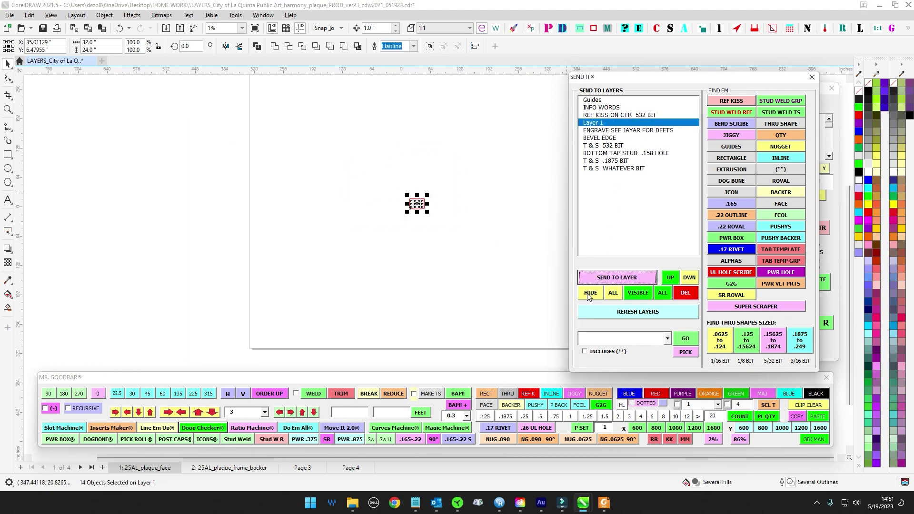
Send the red outline arrow to the REF KISS ON CTR 532 BIT layer and hide that layer.
{"action": "left_click", "coordinate": [413, 184]}
{"action": "scroll", "coordinate": [414, 185], "scroll_direction": "up", "scroll_amount": 3}
{"action": "left_click_drag", "start_coordinate": [328, 163], "coordinate": [339, 224]}
{"action": "left_click", "coordinate": [601, 115]}
{"action": "left_click", "coordinate": [617, 278]}
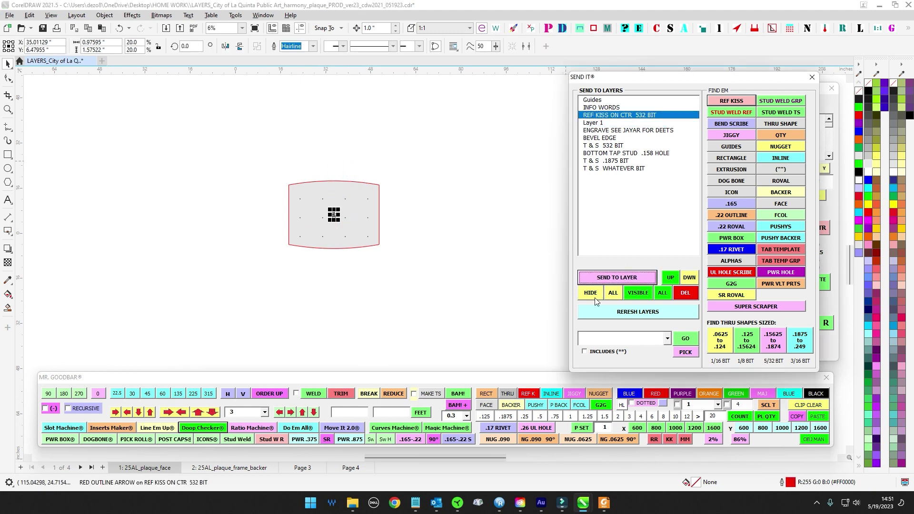
{"action": "left_click", "coordinate": [595, 298]}
Send the twelve stud holes in the drilled plaque to the BOTTOM TAP STUD .158 HOLE layer.
{"action": "left_click_drag", "start_coordinate": [250, 146], "coordinate": [373, 287]}
{"action": "left_click", "coordinate": [641, 154]}
{"action": "left_click", "coordinate": [617, 277]}
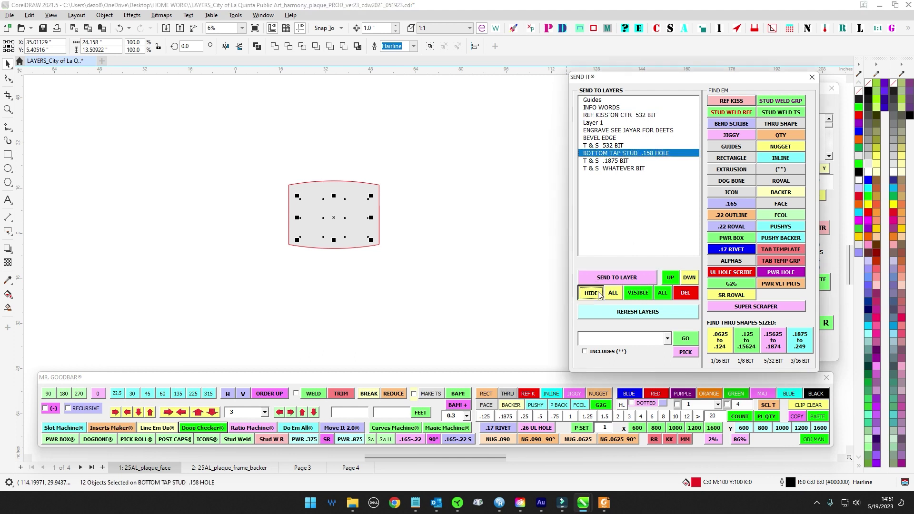
Hide the BOTTOM TAP STUD .158 HOLE layer, and send the remaining plaque outline to the T & S WHATEVER BIT layer and hide it.
{"action": "left_click", "coordinate": [591, 293]}
{"action": "left_click_drag", "start_coordinate": [284, 132], "coordinate": [452, 323]}
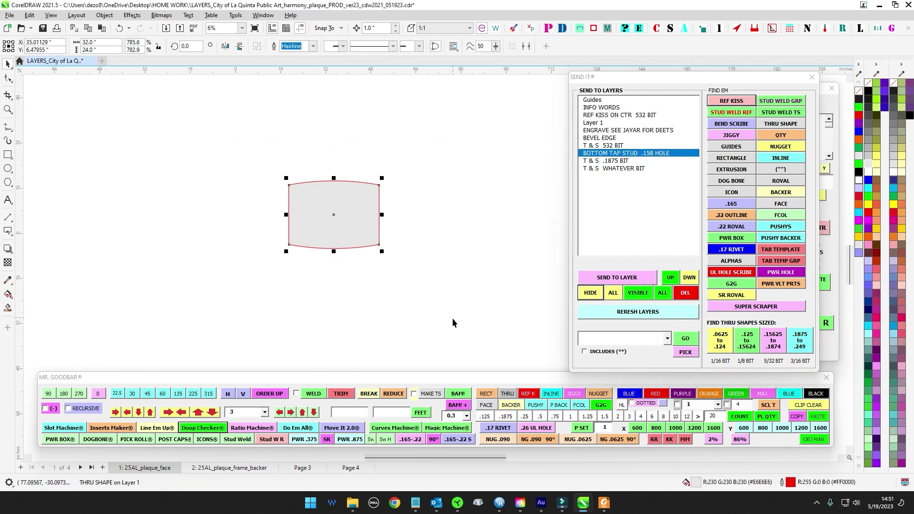
{"action": "left_click", "coordinate": [599, 169]}
{"action": "left_click", "coordinate": [612, 280]}
{"action": "left_click", "coordinate": [590, 296]}
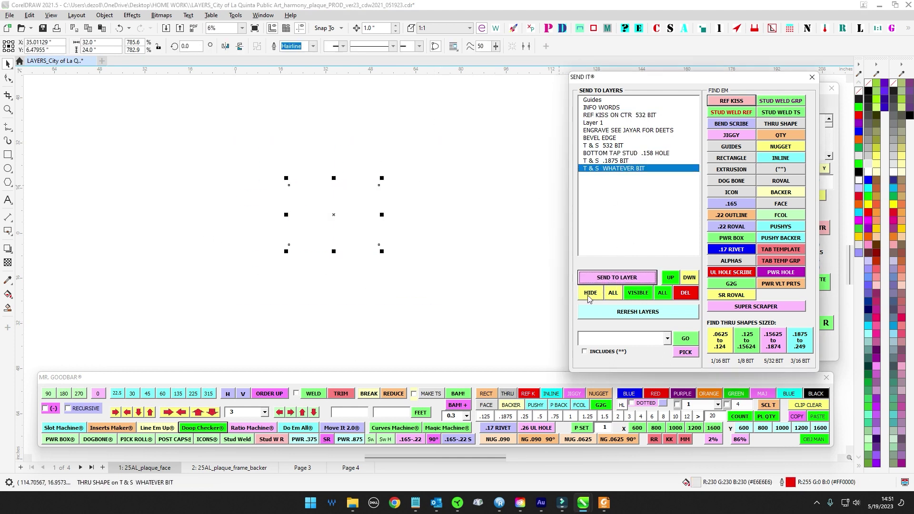
Delete the empty layers and make INFO WORDS, REF KISS ON CTR 532 BIT and ENGRAVE SEE JAYAR FOR DEETS visible.
{"action": "left_click", "coordinate": [686, 294]}
{"action": "left_click", "coordinate": [587, 109]}
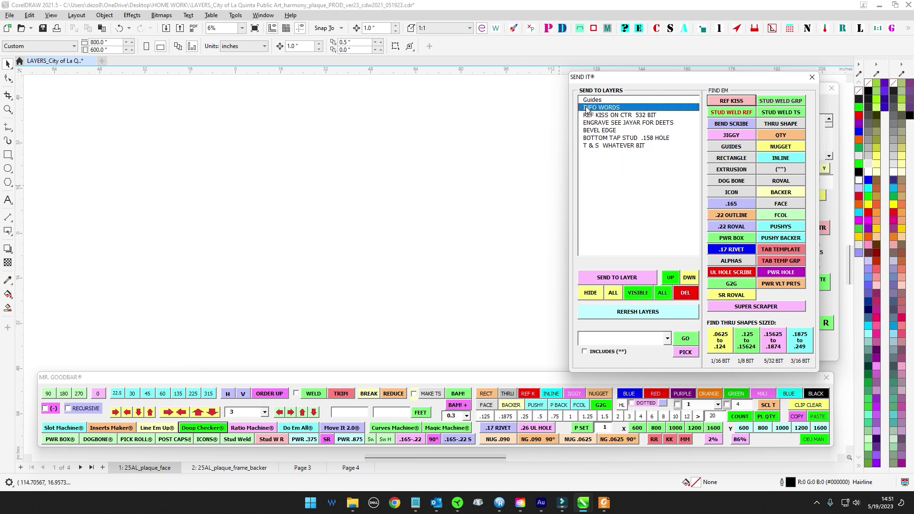
{"action": "left_click", "coordinate": [640, 295]}
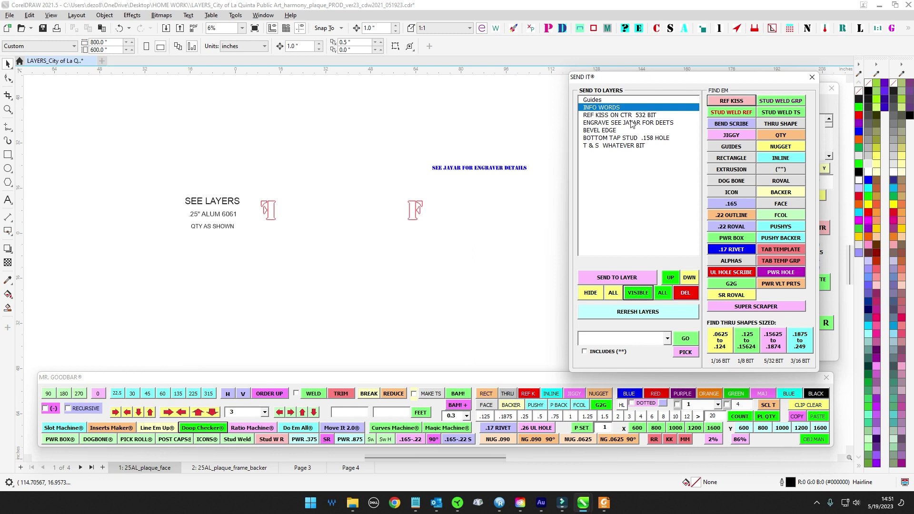
{"action": "scroll", "coordinate": [422, 114], "scroll_direction": "up", "scroll_amount": 3}
{"action": "left_click_drag", "start_coordinate": [411, 118], "coordinate": [330, 109]}
{"action": "scroll", "coordinate": [329, 109], "scroll_direction": "down", "scroll_amount": 2}
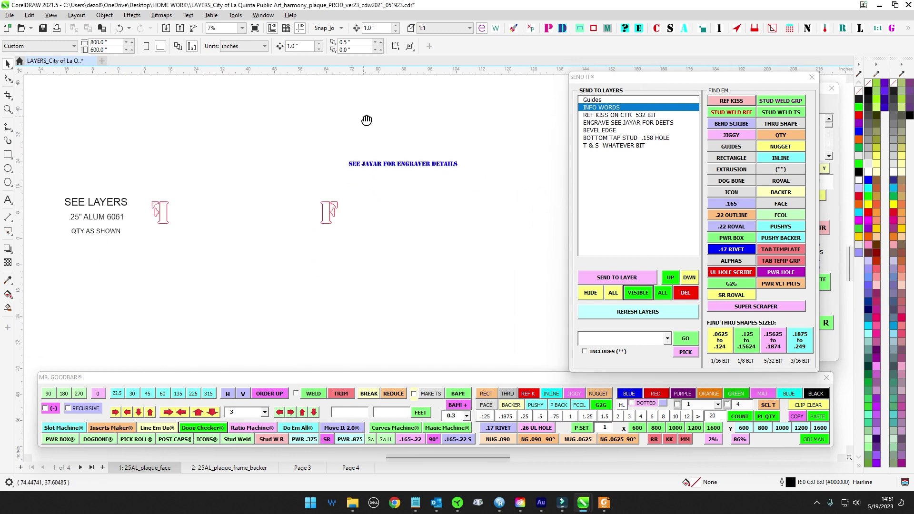
{"action": "left_click", "coordinate": [619, 116]}
{"action": "left_click", "coordinate": [638, 293]}
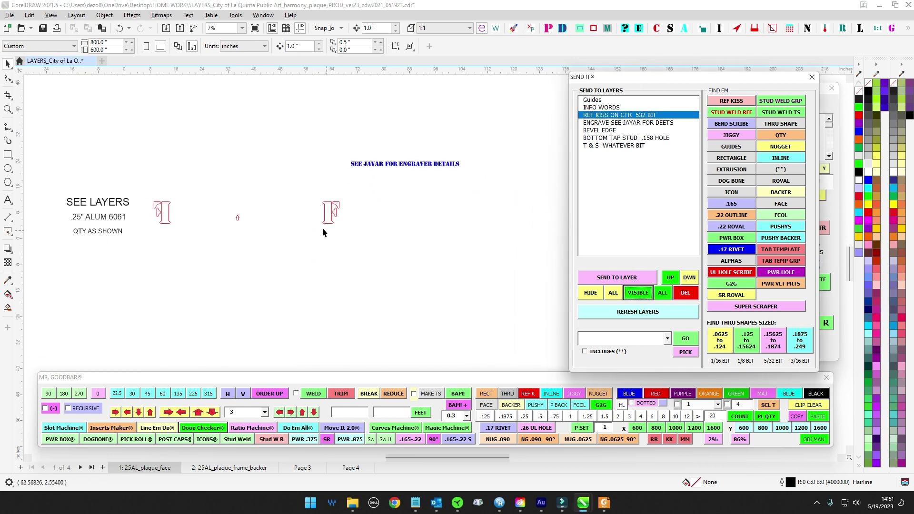
{"action": "left_click", "coordinate": [601, 123]}
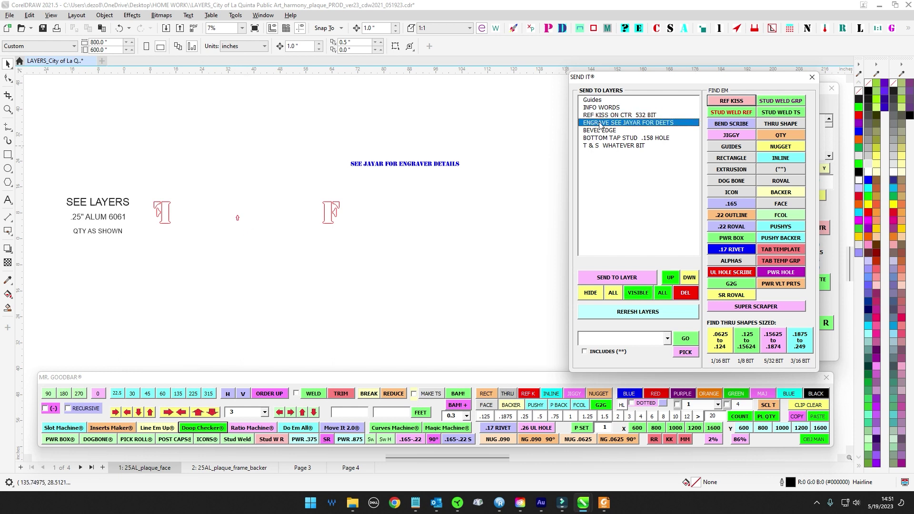
{"action": "left_click", "coordinate": [637, 295]}
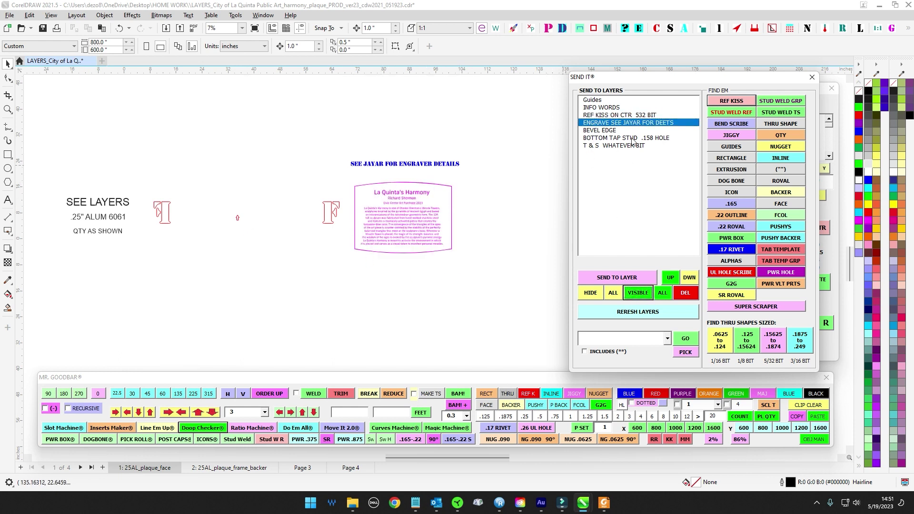
Make the BEVEL EDGE, BOTTOM TAP STUD .158 HOLE and T & S WHATEVER BIT layers visible.
{"action": "left_click", "coordinate": [600, 130]}
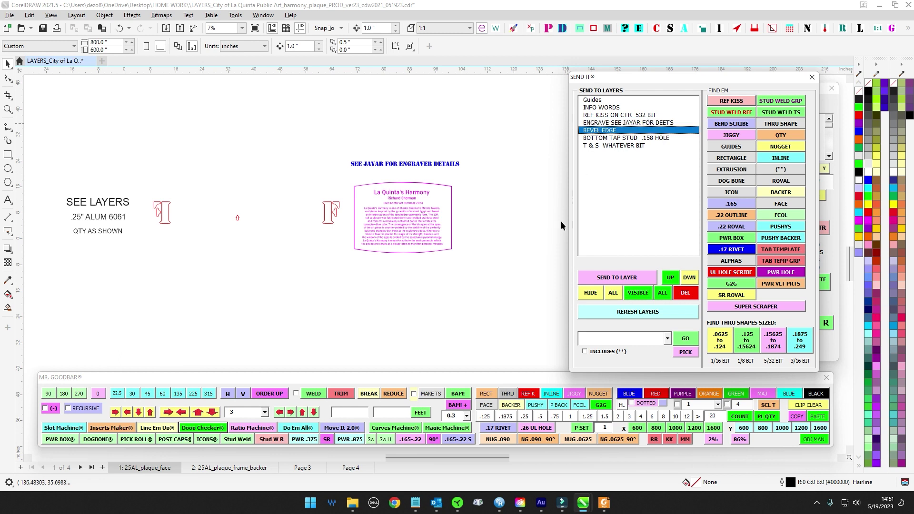
{"action": "left_click", "coordinate": [639, 295]}
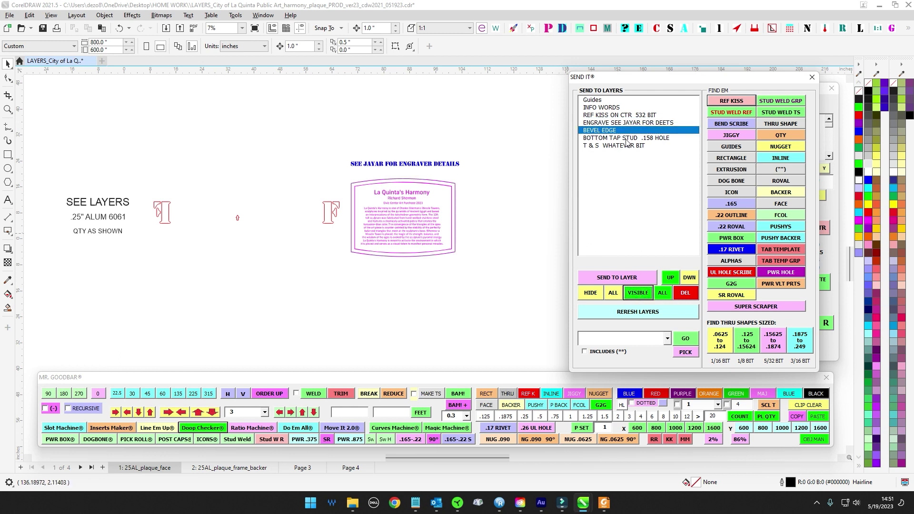
{"action": "left_click", "coordinate": [626, 139]}
{"action": "left_click", "coordinate": [636, 296]}
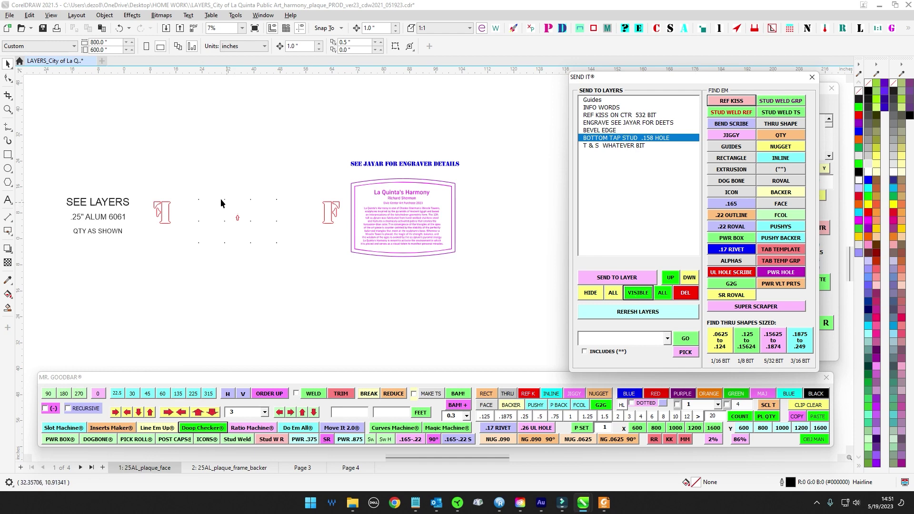
{"action": "left_click", "coordinate": [597, 146]}
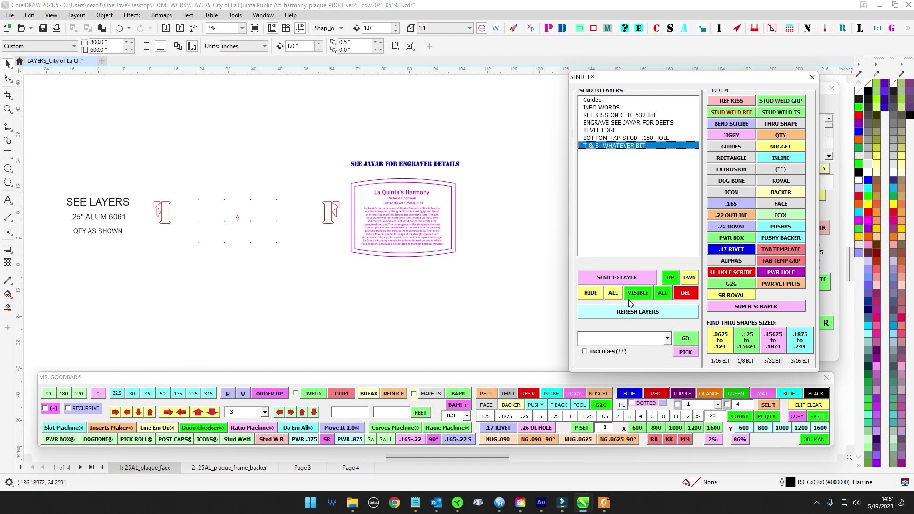
{"action": "left_click", "coordinate": [631, 295]}
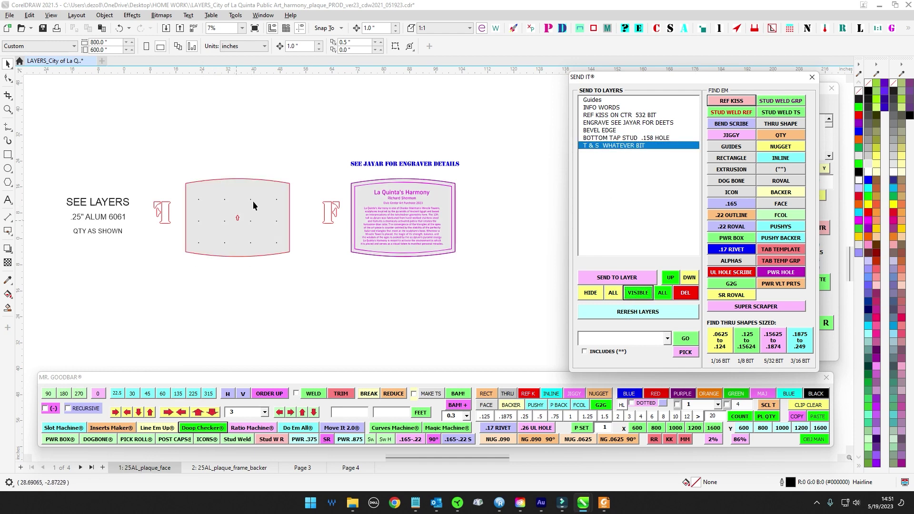
Replace the layer-sending dialog with the Exporter Home dialog and save the layered plaque document.
{"action": "scroll", "coordinate": [278, 159], "scroll_direction": "up", "scroll_amount": 2}
{"action": "scroll", "coordinate": [279, 158], "scroll_direction": "down", "scroll_amount": 3}
{"action": "scroll", "coordinate": [282, 153], "scroll_direction": "down", "scroll_amount": 2}
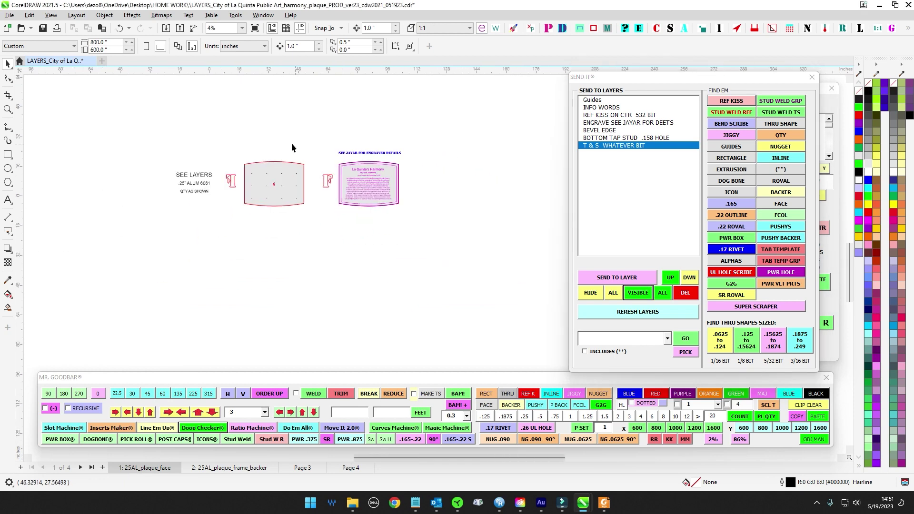
{"action": "left_click_drag", "start_coordinate": [84, 119], "coordinate": [486, 245]}
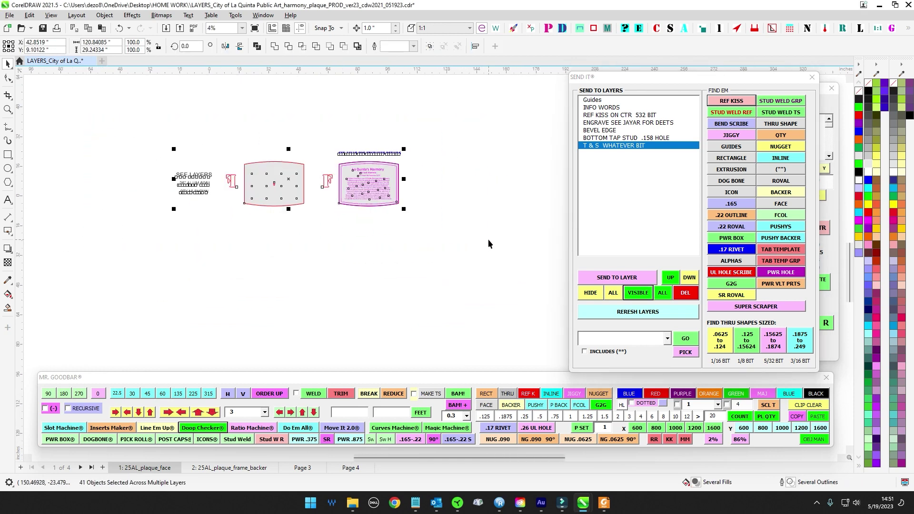
{"action": "left_click", "coordinate": [812, 77]}
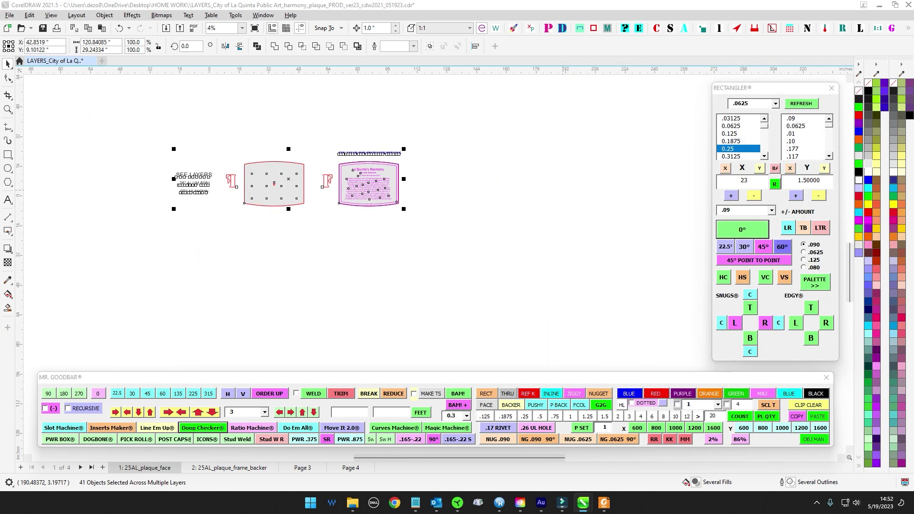
{"action": "left_click_drag", "start_coordinate": [913, 191], "coordinate": [671, 121]}
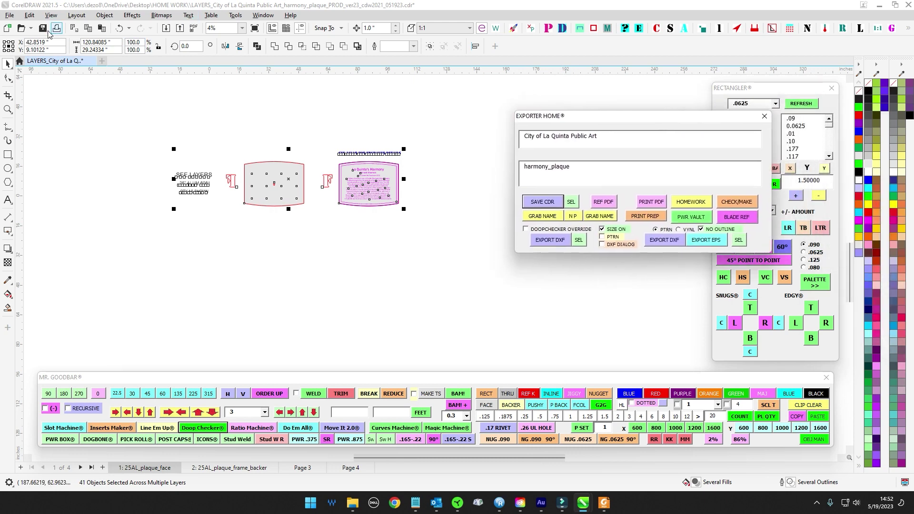
{"action": "left_click", "coordinate": [43, 28]}
{"action": "left_click", "coordinate": [216, 131]}
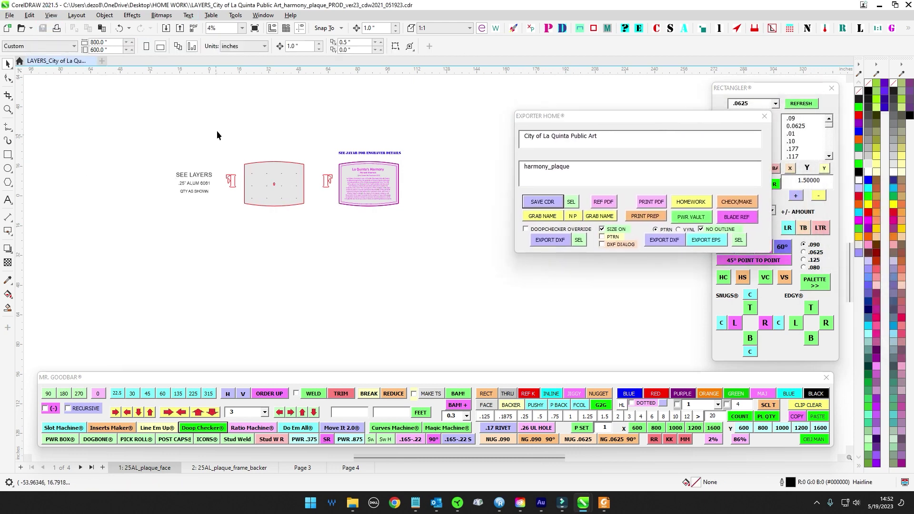
View Page 3 with the frame drawings and export a reference PDF of the document.
{"action": "scroll", "coordinate": [204, 174], "scroll_direction": "down", "scroll_amount": 1}
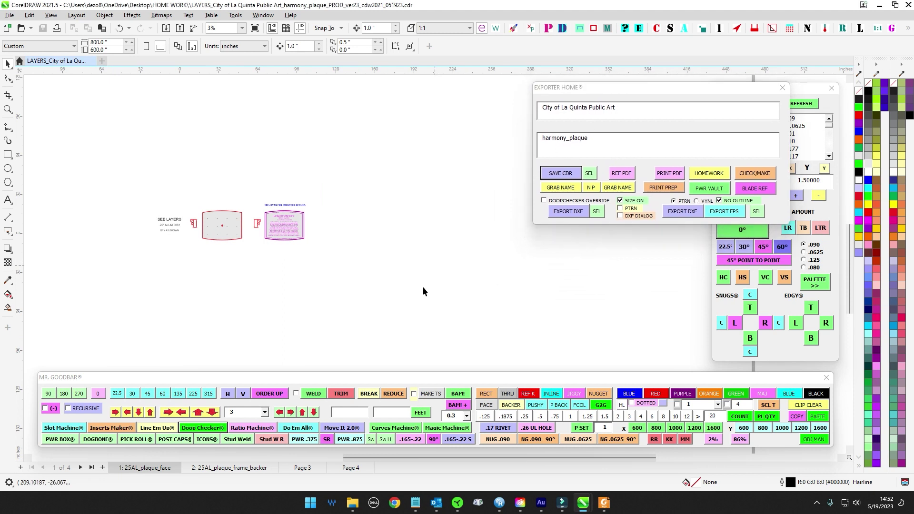
{"action": "left_click", "coordinate": [301, 468]}
{"action": "scroll", "coordinate": [327, 167], "scroll_direction": "down", "scroll_amount": 1}
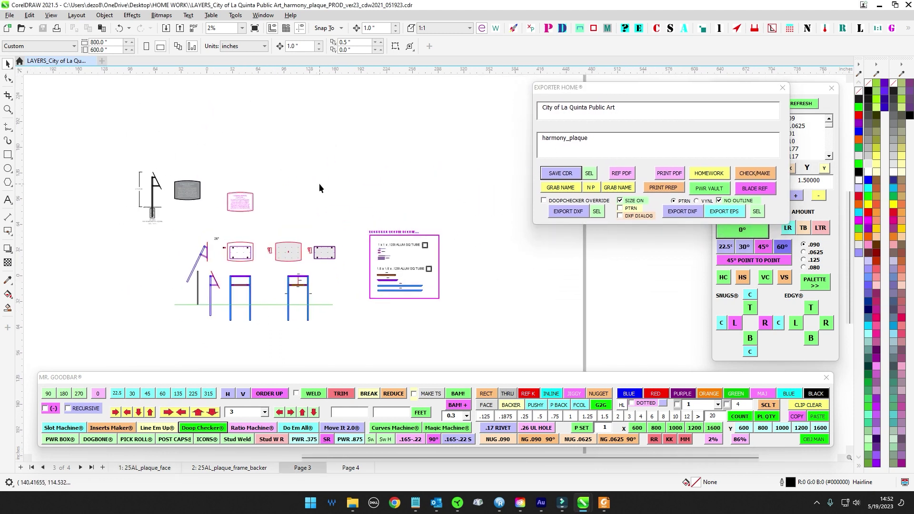
{"action": "left_click", "coordinate": [623, 174]}
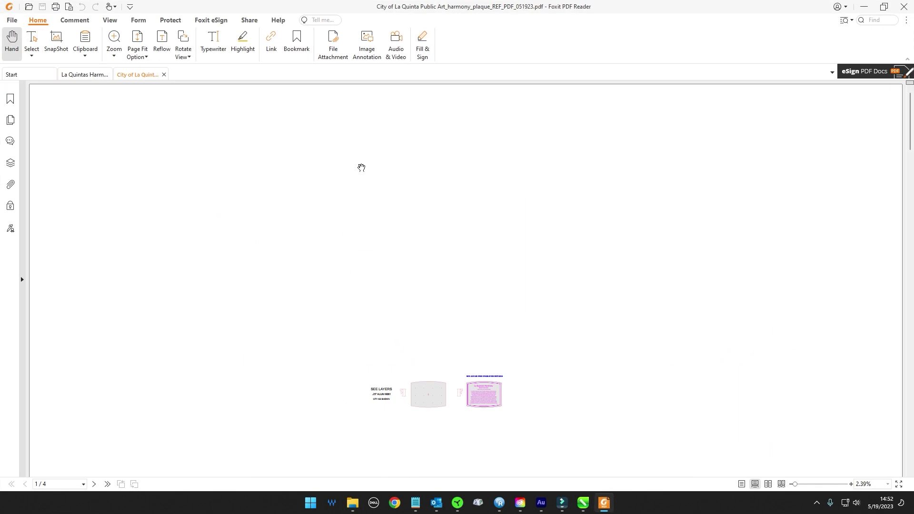
Examine the plaque, frame and square tube drawings across the pages of the exported reference PDF.
{"action": "scroll", "coordinate": [491, 266], "scroll_direction": "down", "scroll_amount": 5}
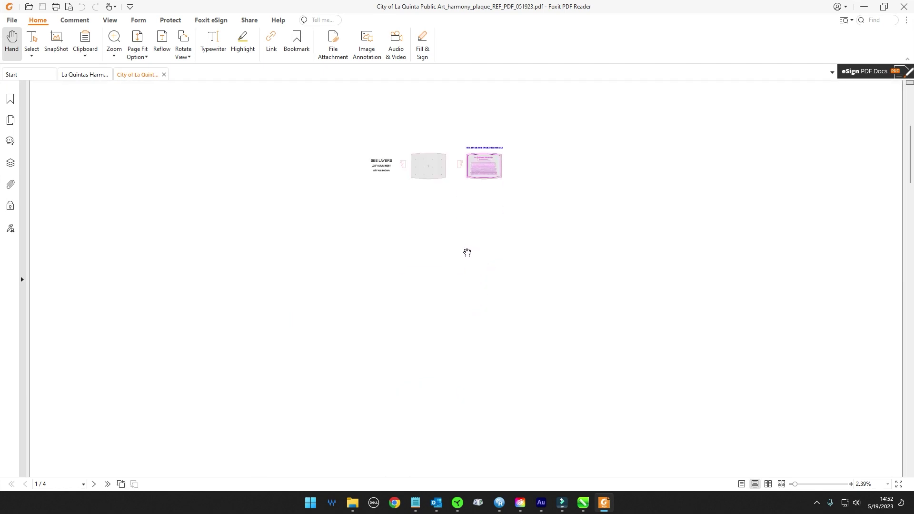
{"action": "scroll", "coordinate": [494, 278], "scroll_direction": "down", "scroll_amount": 5}
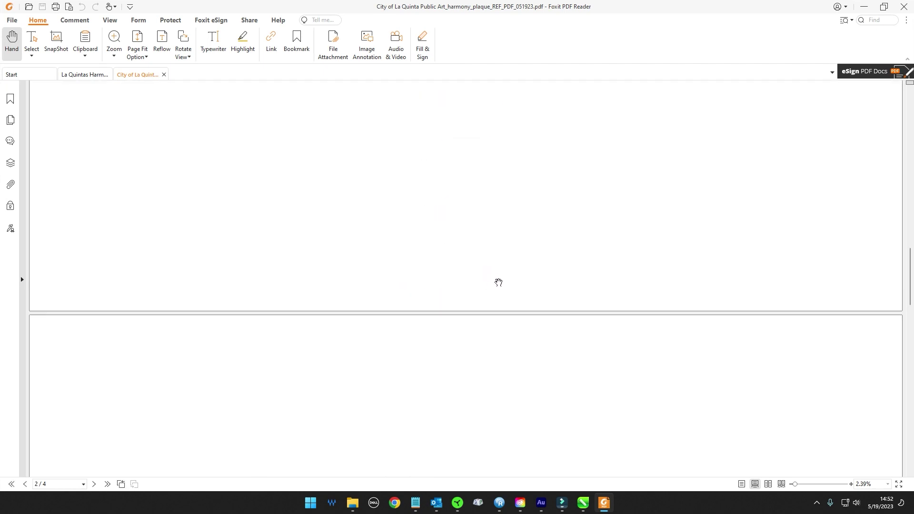
{"action": "scroll", "coordinate": [515, 286], "scroll_direction": "down", "scroll_amount": 2}
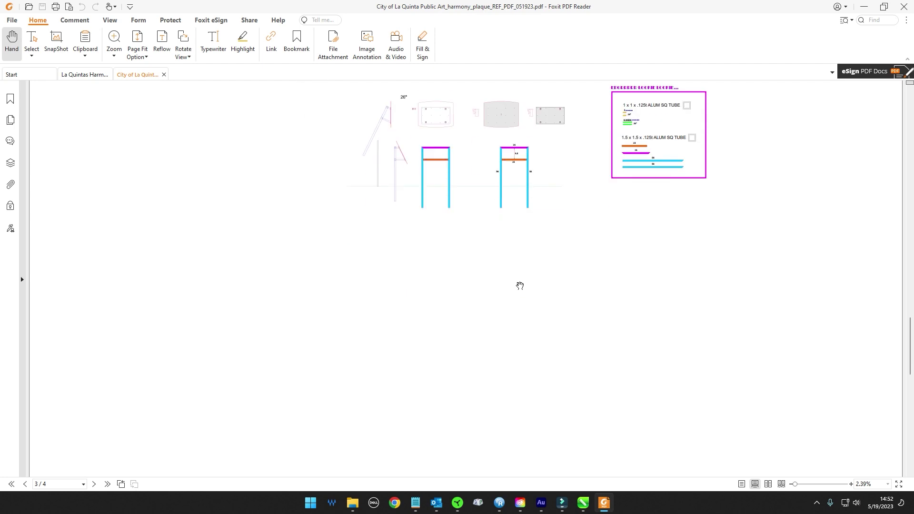
{"action": "scroll", "coordinate": [519, 286], "scroll_direction": "up", "scroll_amount": 3}
{"action": "scroll", "coordinate": [514, 343], "scroll_direction": "up", "scroll_amount": 2}
{"action": "scroll", "coordinate": [520, 363], "scroll_direction": "down", "scroll_amount": 7}
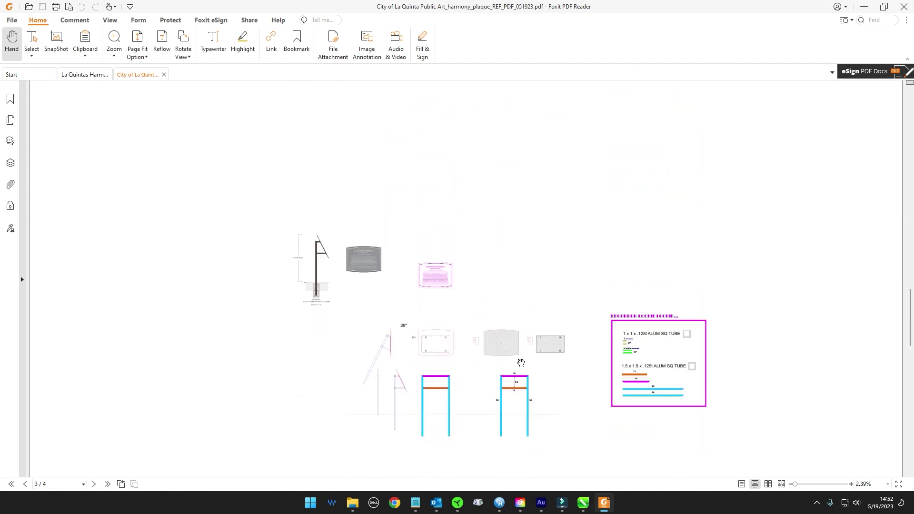
{"action": "scroll", "coordinate": [524, 221], "scroll_direction": "up", "scroll_amount": 5}
{"action": "scroll", "coordinate": [519, 215], "scroll_direction": "down", "scroll_amount": 4}
{"action": "scroll", "coordinate": [472, 182], "scroll_direction": "down", "scroll_amount": 2}
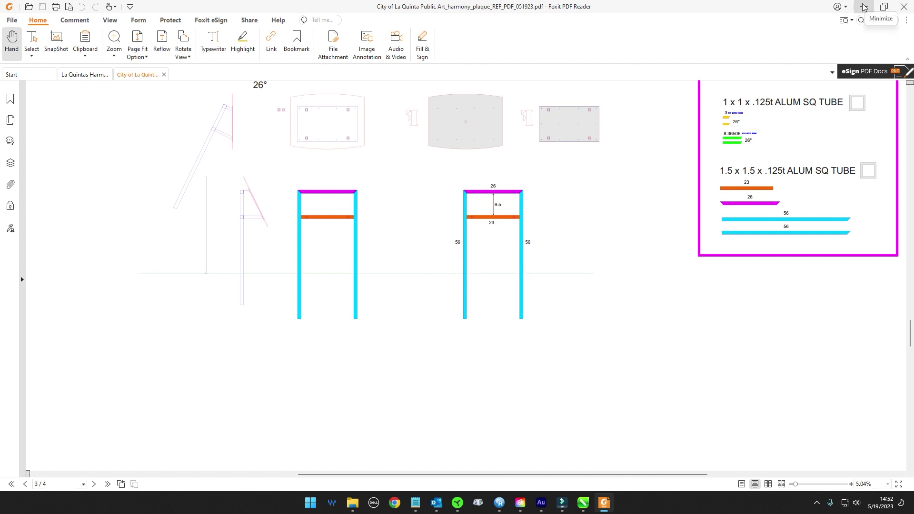
Close the PDF reader with all its open tabs and return to CorelDRAW.
{"action": "left_click", "coordinate": [904, 7]}
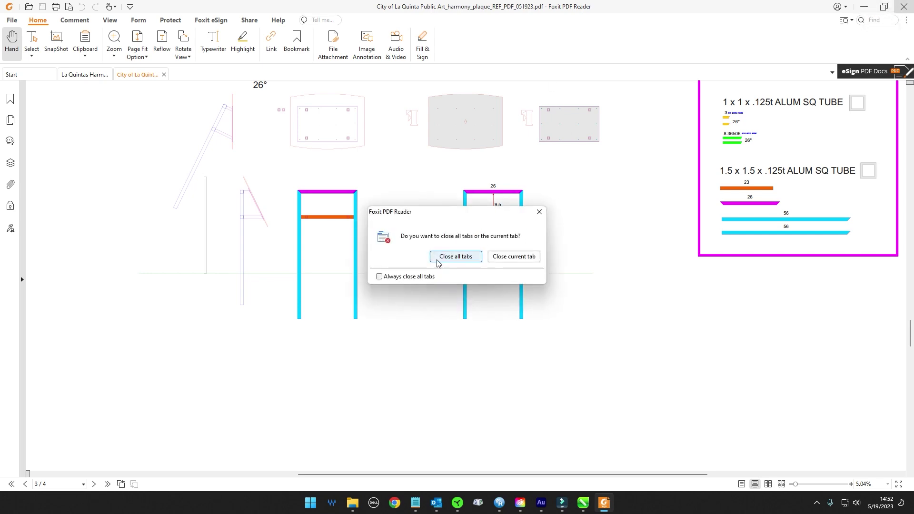
{"action": "left_click", "coordinate": [404, 256]}
{"action": "left_click_drag", "start_coordinate": [634, 68], "coordinate": [913, 68]}
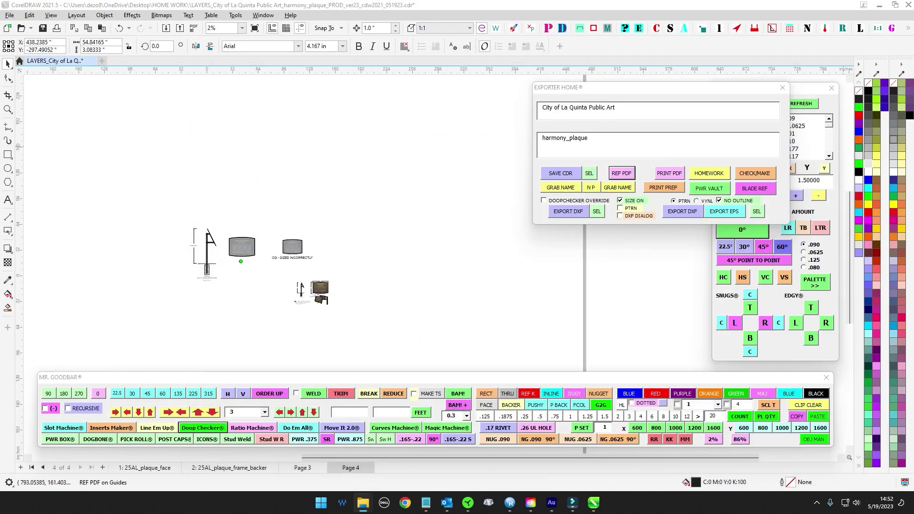
Select all artwork on the 25AL_plaque_face page and load that page name as the export name.
{"action": "left_click", "coordinate": [143, 468]}
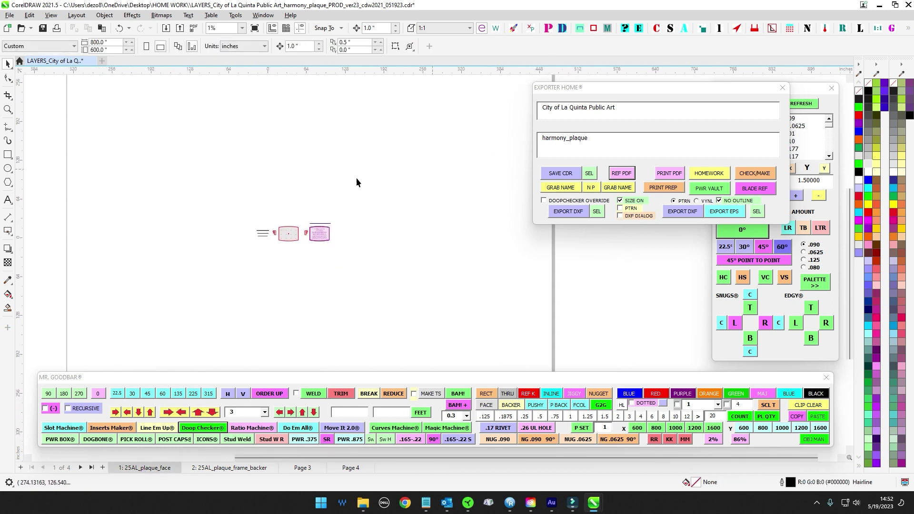
{"action": "key", "text": "ctrl+a"}
{"action": "left_click", "coordinate": [597, 211]}
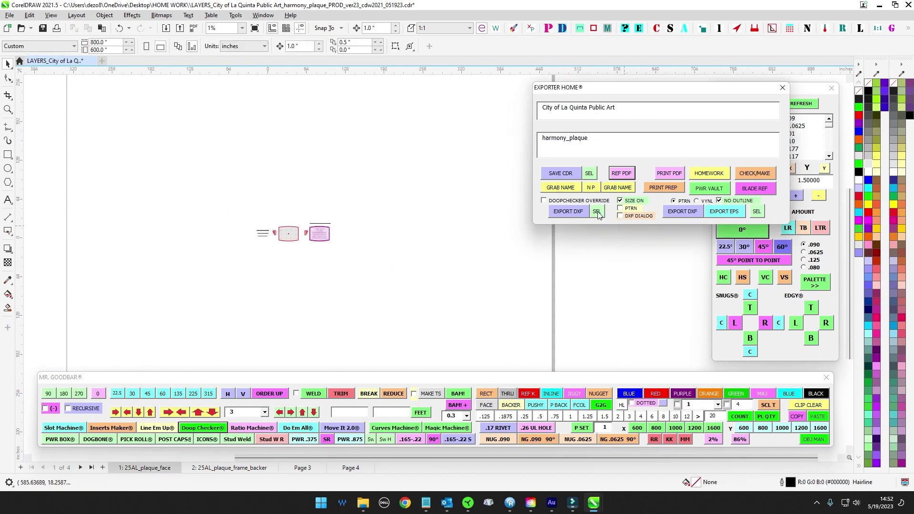
Grab the document name harmony_plaque for the export and switch back to the page name 25AL_plaque_face.
{"action": "left_click_drag", "start_coordinate": [628, 107], "coordinate": [541, 108]}
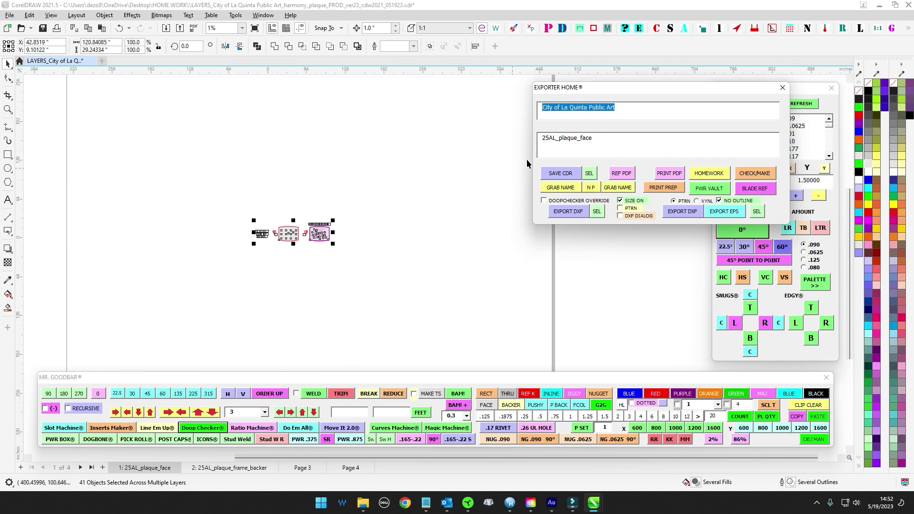
{"action": "left_click_drag", "start_coordinate": [594, 137], "coordinate": [519, 130]}
{"action": "left_click", "coordinate": [569, 189]}
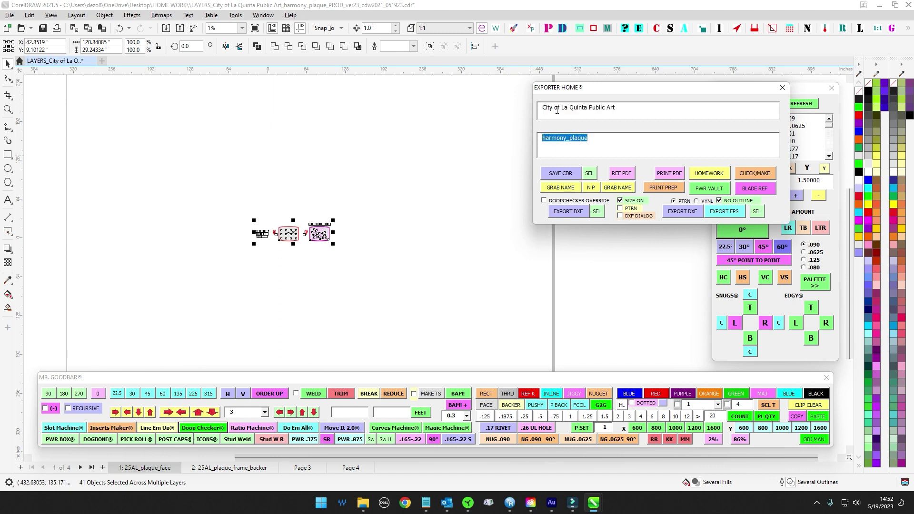
{"action": "left_click", "coordinate": [597, 213]}
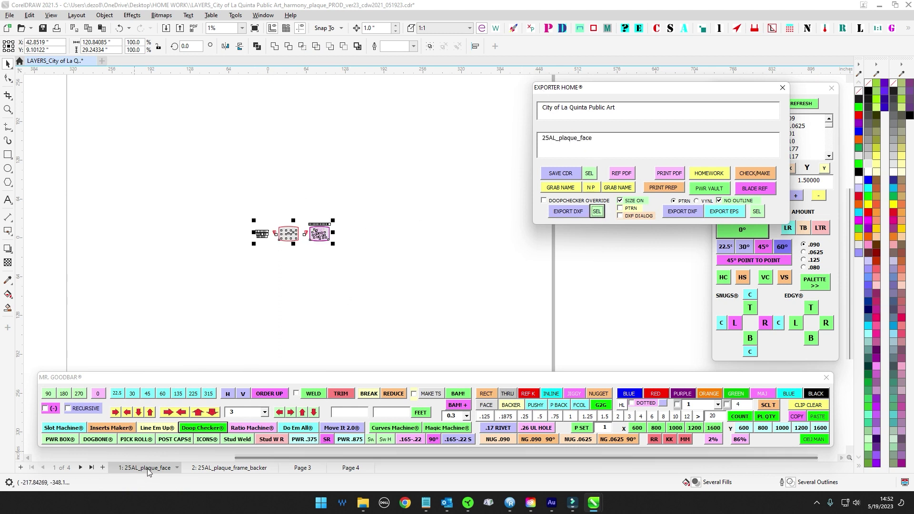
Try to export the 25AL_plaque_face artwork as a DXF file.
{"action": "left_click", "coordinate": [576, 216]}
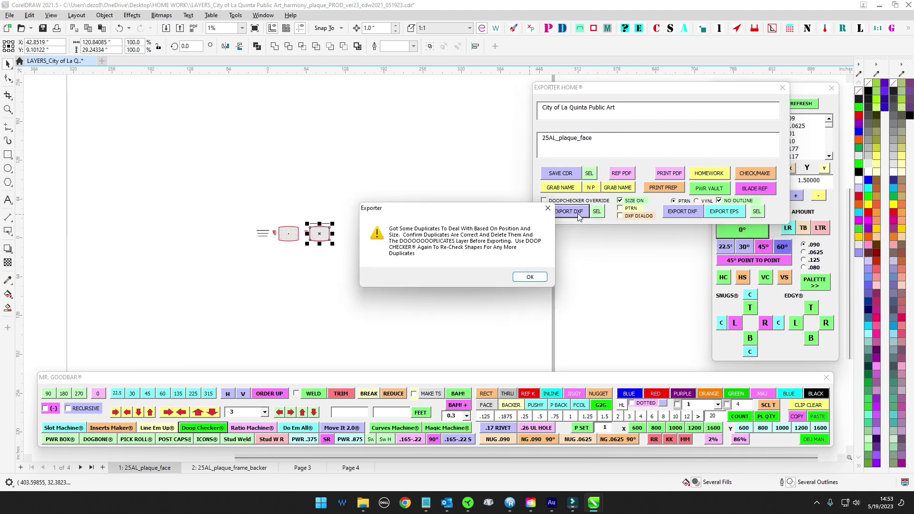
{"action": "left_click", "coordinate": [531, 277]}
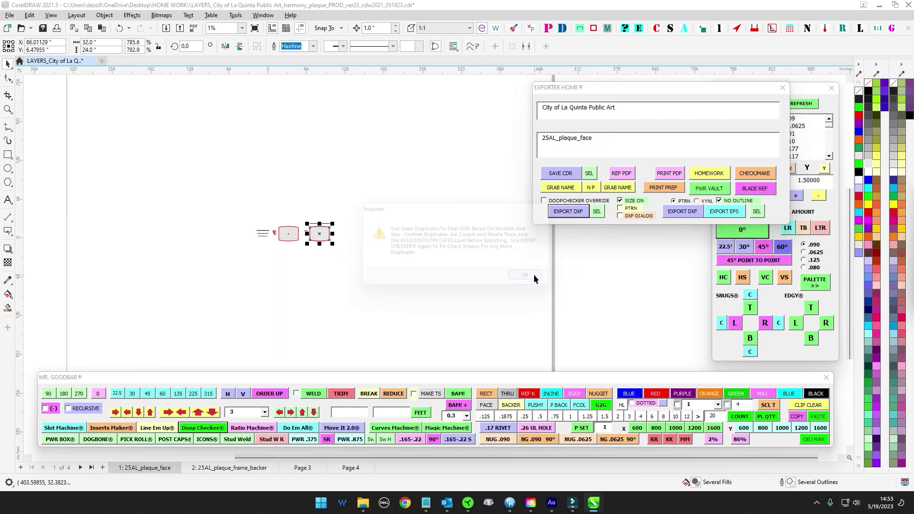
Inspect the plaque outline flagged as a duplicate on the 25AL_plaque_face page and dismiss the duplicate warning.
{"action": "left_click", "coordinate": [480, 147]}
{"action": "left_click", "coordinate": [357, 191]}
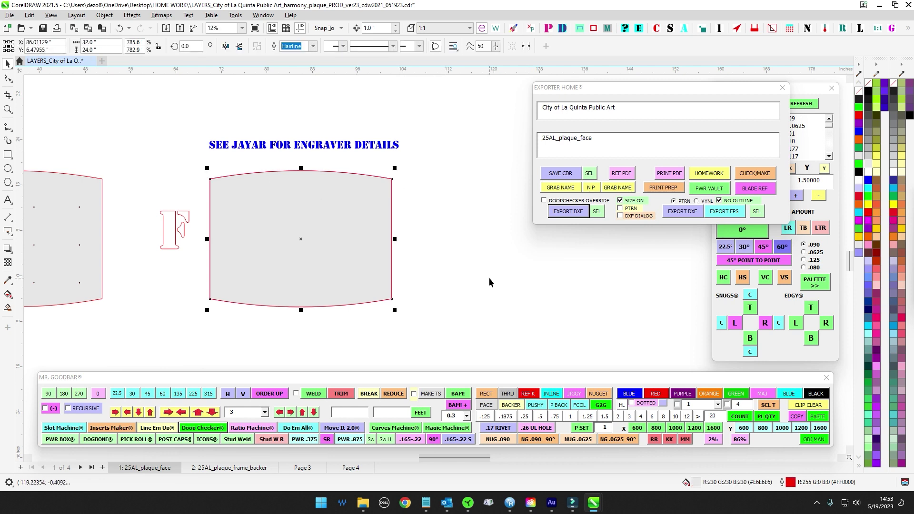
{"action": "left_click", "coordinate": [489, 279]}
{"action": "left_click", "coordinate": [388, 216]}
{"action": "left_click", "coordinate": [481, 276]}
{"action": "scroll", "coordinate": [486, 243], "scroll_direction": "down", "scroll_amount": 3}
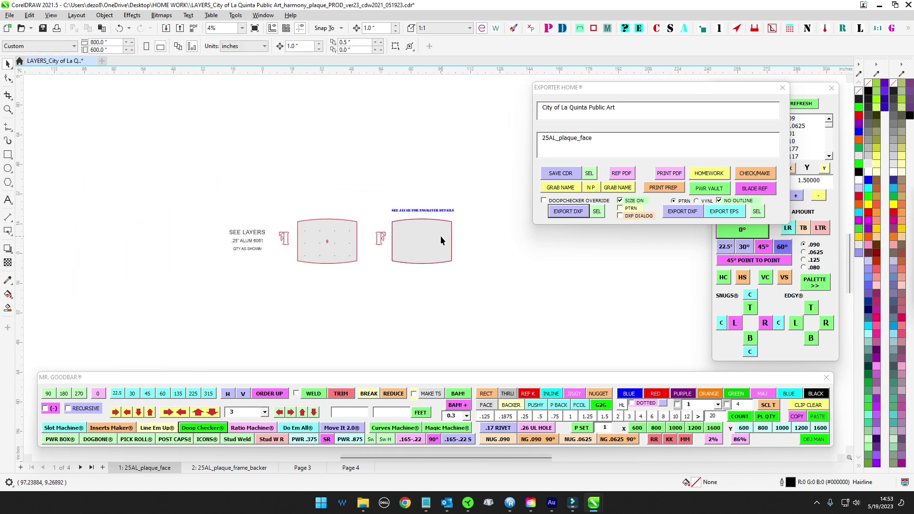
Send the grey plaque shape from the DOOOOOOPLICATES layer to the T & S WHATEVER BIT layer.
{"action": "left_click", "coordinate": [670, 28]}
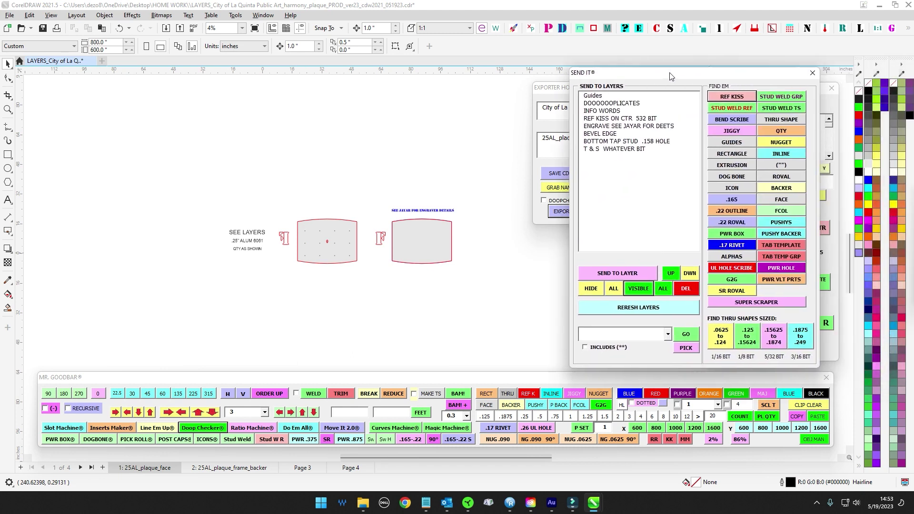
{"action": "left_click", "coordinate": [661, 309]}
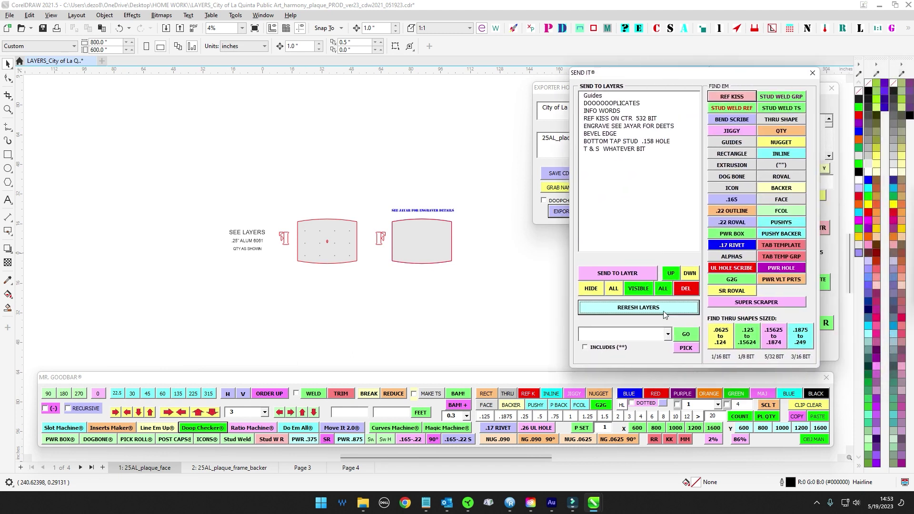
{"action": "left_click", "coordinate": [607, 104]}
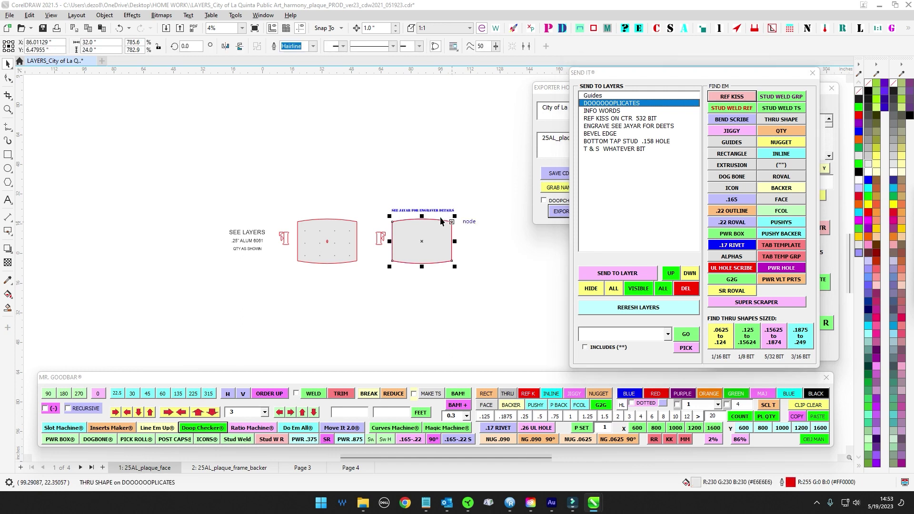
{"action": "scroll", "coordinate": [442, 217], "scroll_direction": "up", "scroll_amount": 1}
{"action": "left_click", "coordinate": [610, 149]}
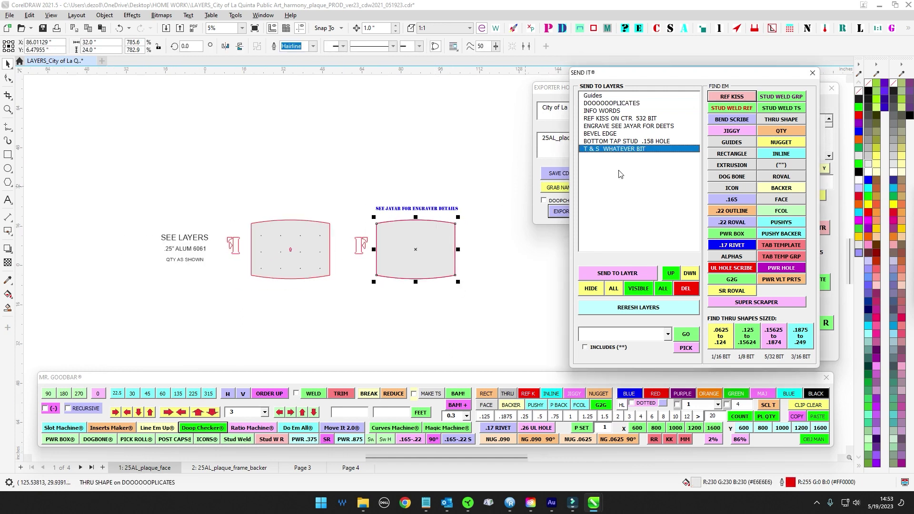
{"action": "left_click", "coordinate": [634, 275]}
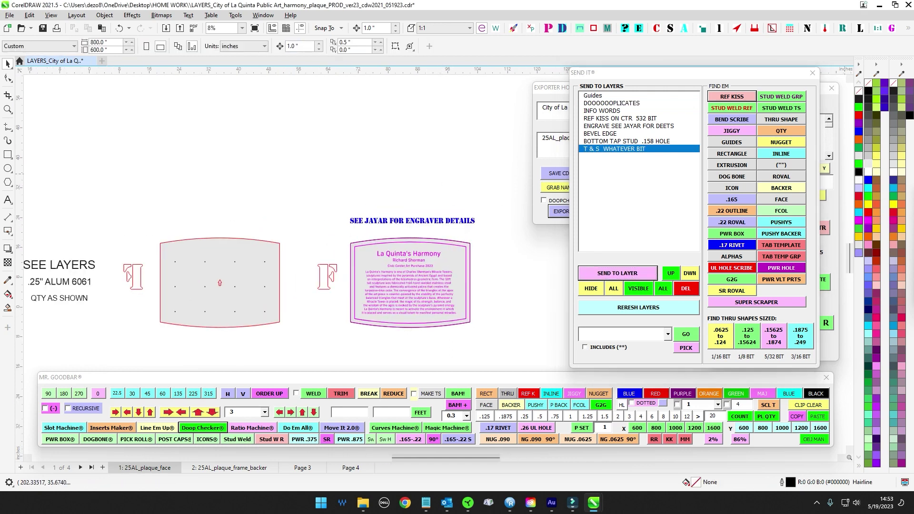
Select all plaque face artwork, turn on the doopchecker override and try to export it as a DXF.
{"action": "left_click", "coordinate": [549, 100]}
{"action": "left_click", "coordinate": [601, 204]}
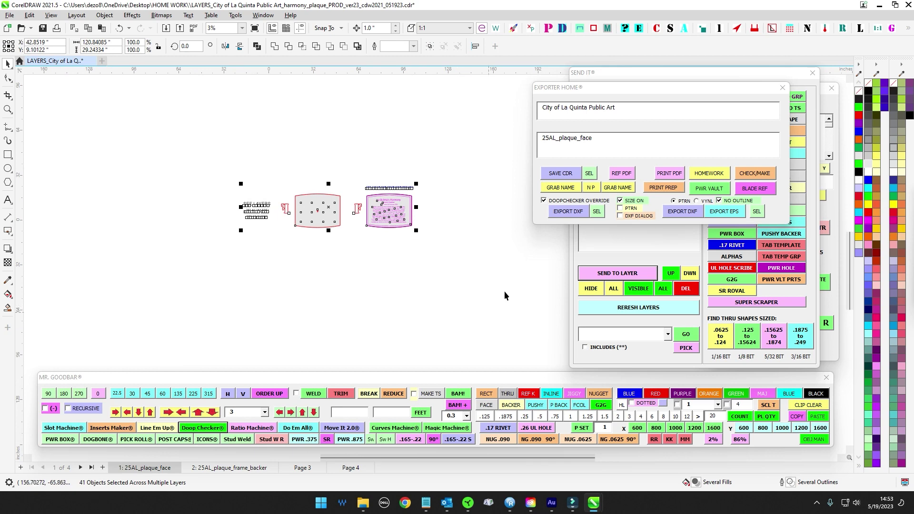
{"action": "left_click", "coordinate": [587, 214]}
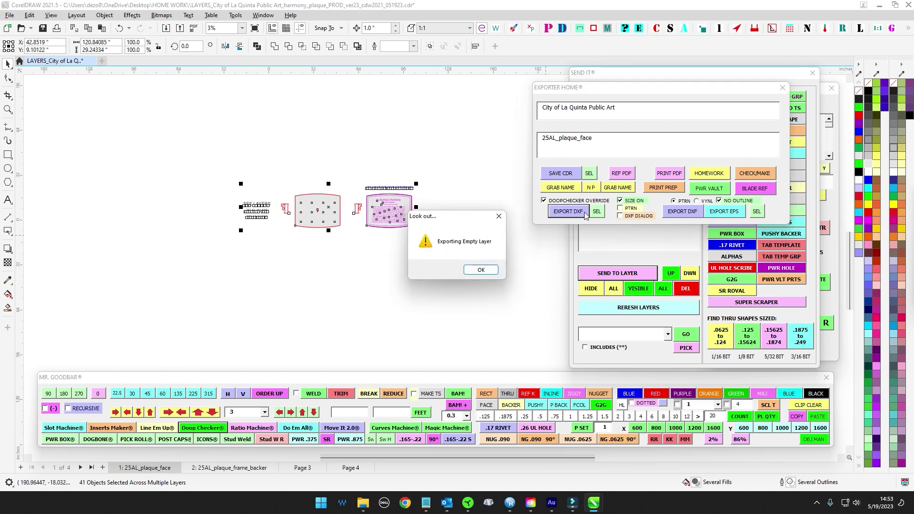
{"action": "left_click", "coordinate": [481, 271]}
Delete the empty DOOOOOOPLICATES layer.
{"action": "left_click_drag", "start_coordinate": [603, 89], "coordinate": [648, 352]}
{"action": "left_click", "coordinate": [685, 288]}
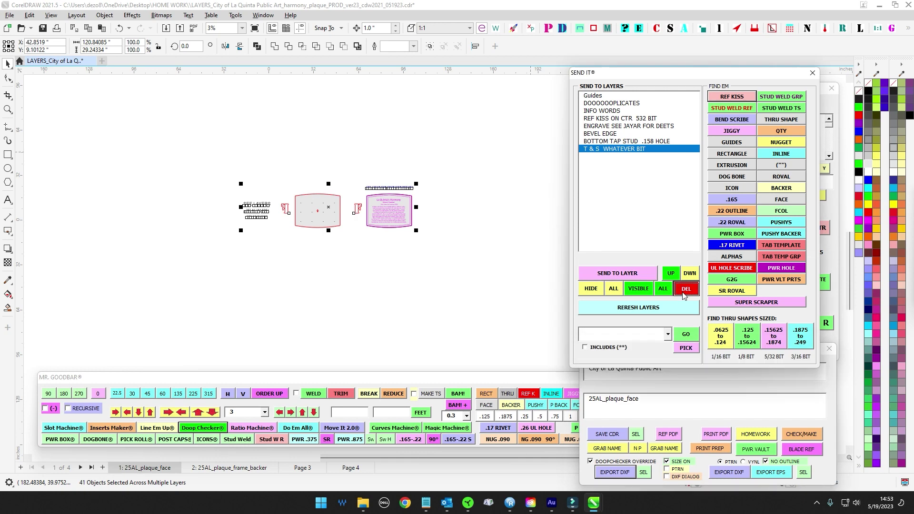
{"action": "left_click", "coordinate": [838, 386]}
Export all artwork on the 25AL_plaque_face page as a DXF file.
{"action": "left_click_drag", "start_coordinate": [801, 355], "coordinate": [725, 134]}
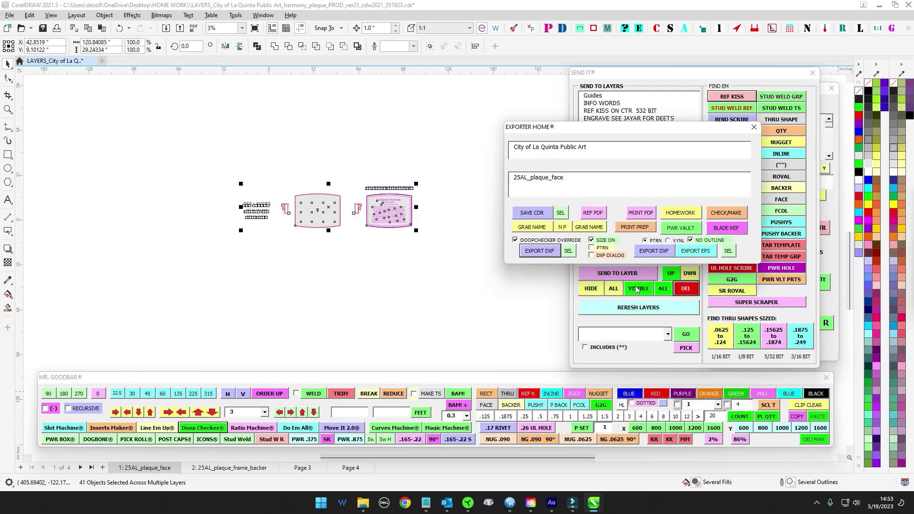
{"action": "left_click", "coordinate": [570, 251]}
{"action": "left_click", "coordinate": [475, 267]}
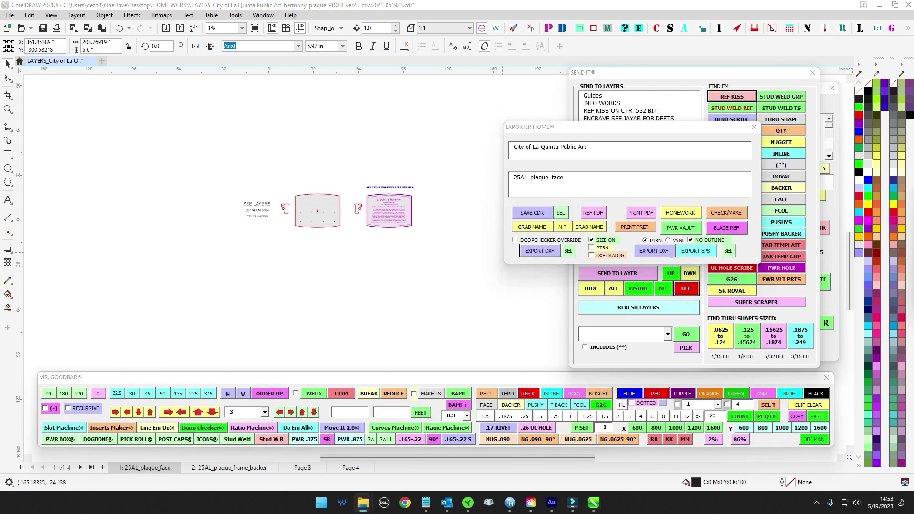
Check the bevel edge outline on the plaque face by nudging it 1 inch up and back down.
{"action": "scroll", "coordinate": [411, 196], "scroll_direction": "up", "scroll_amount": 4}
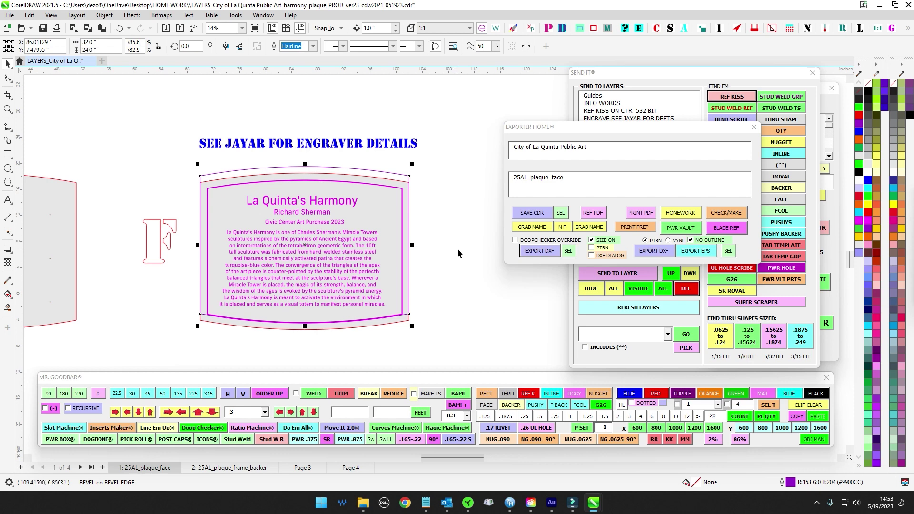
{"action": "key", "text": "Down"}
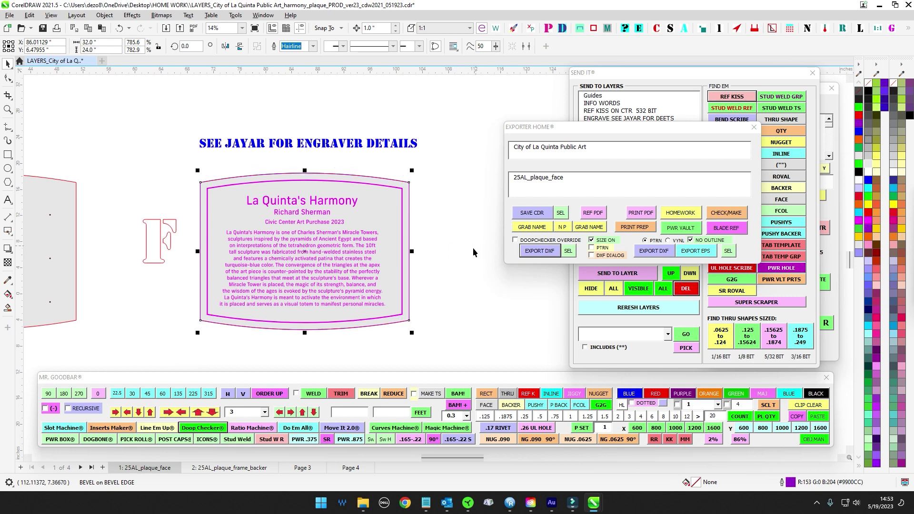
{"action": "scroll", "coordinate": [473, 248], "scroll_direction": "down", "scroll_amount": 2}
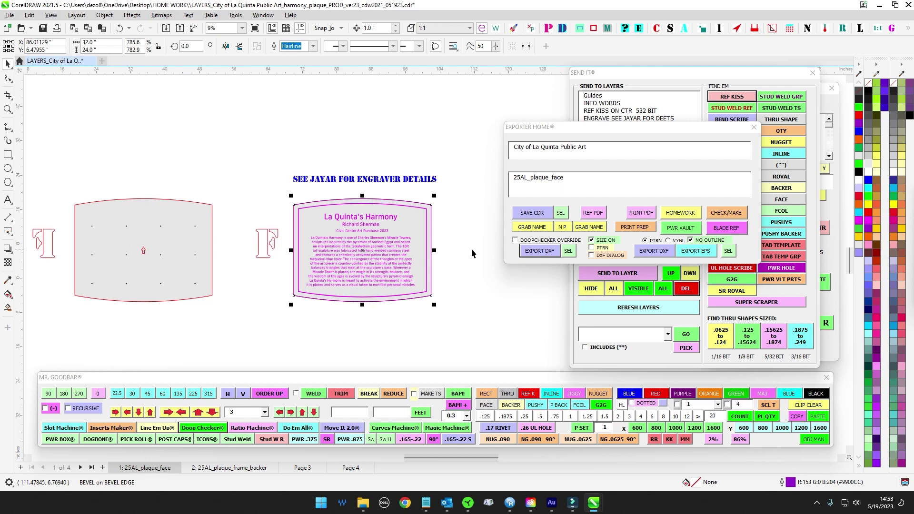
{"action": "scroll", "coordinate": [474, 248], "scroll_direction": "down", "scroll_amount": 1}
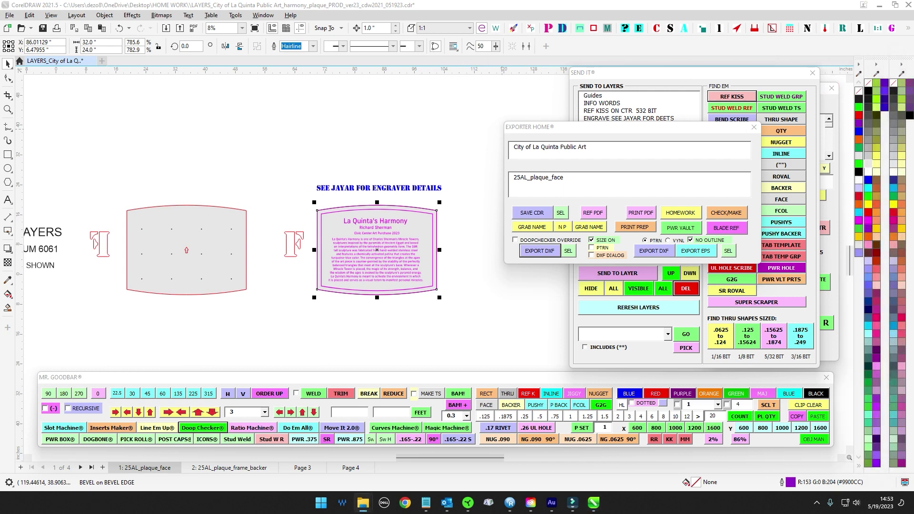
Export all artwork on the 25AL_plaque_frame_backer page as a DXF, confirming that the LED lighting masking is handled.
{"action": "left_click", "coordinate": [266, 470]}
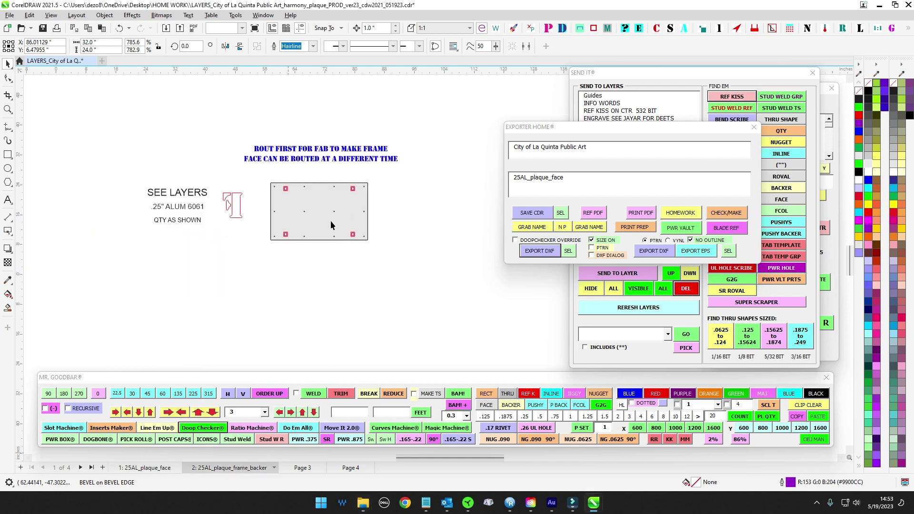
{"action": "left_click", "coordinate": [568, 251]}
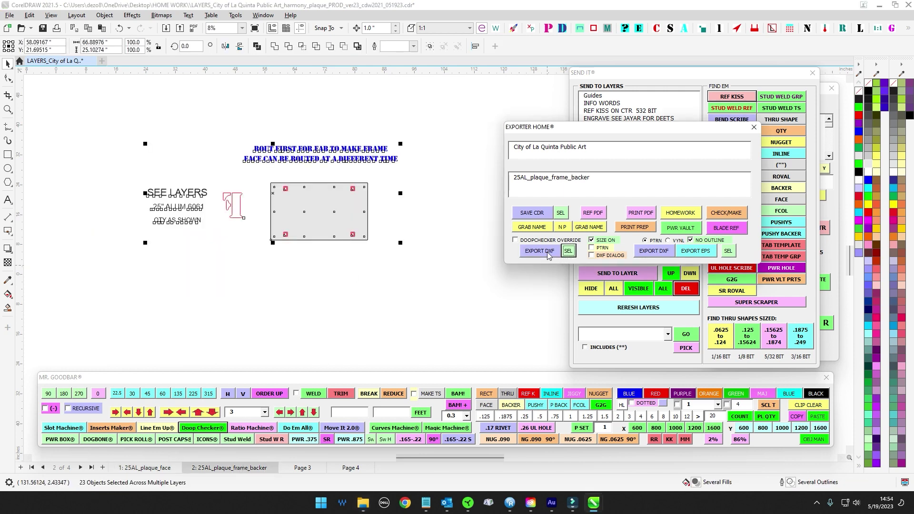
{"action": "left_click", "coordinate": [549, 255]}
{"action": "left_click", "coordinate": [493, 274]}
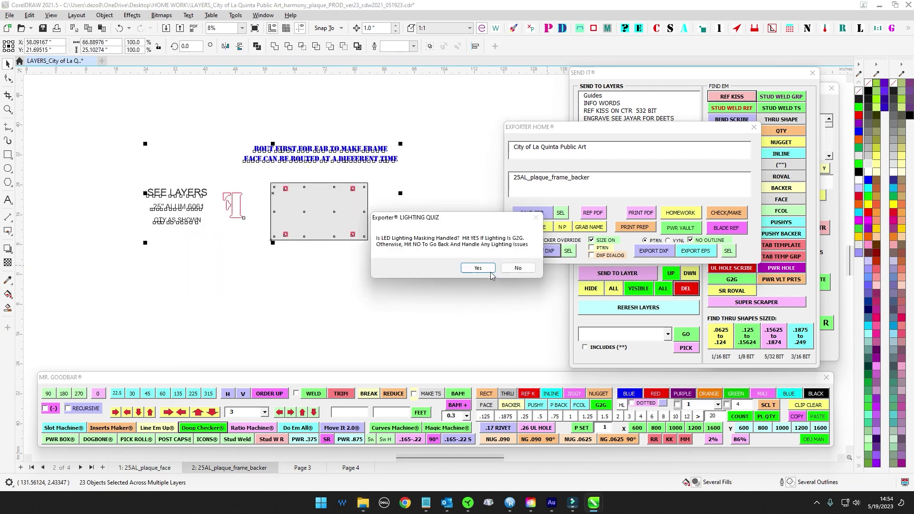
{"action": "left_click", "coordinate": [491, 273]}
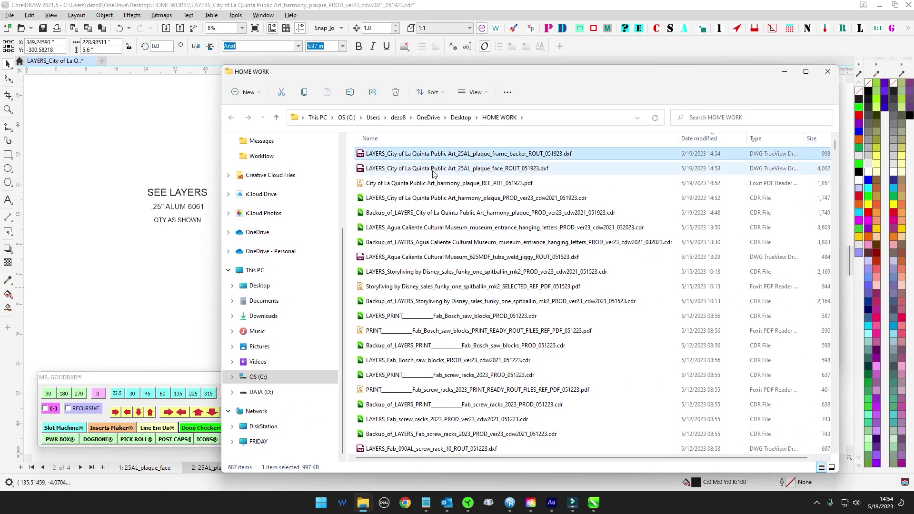
Open the exported plaque frame backer DXF in DWG TrueView, examine its outline, holes and notes, and close the drawing.
{"action": "left_click", "coordinate": [441, 157]}
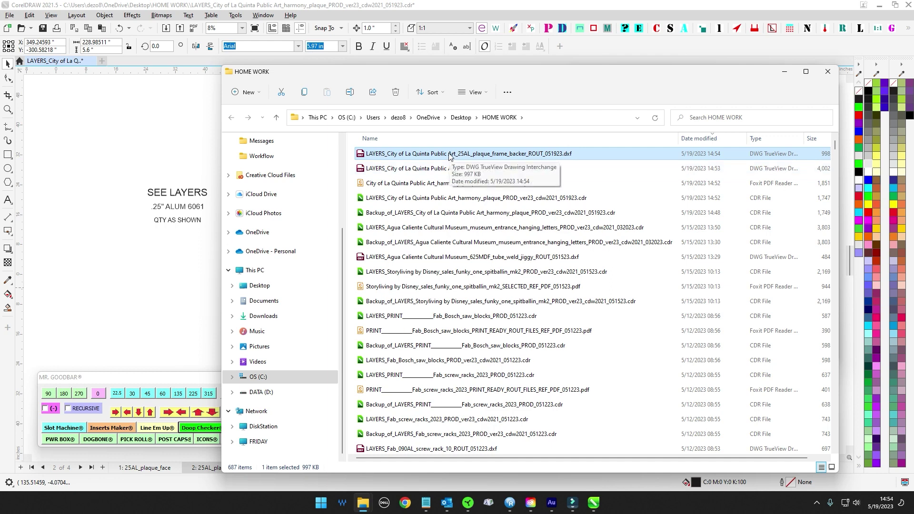
{"action": "double_click", "coordinate": [449, 157]}
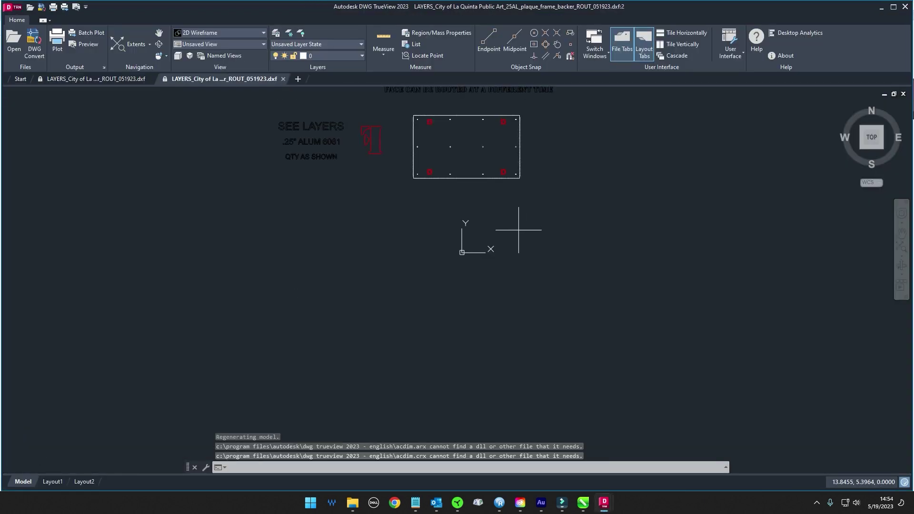
{"action": "left_click_drag", "start_coordinate": [535, 141], "coordinate": [521, 227]}
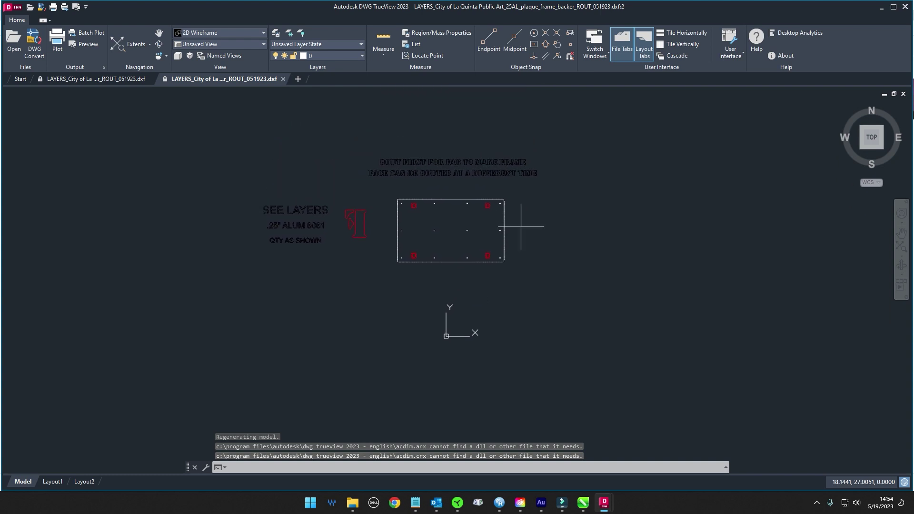
{"action": "scroll", "coordinate": [539, 241], "scroll_direction": "up", "scroll_amount": 2}
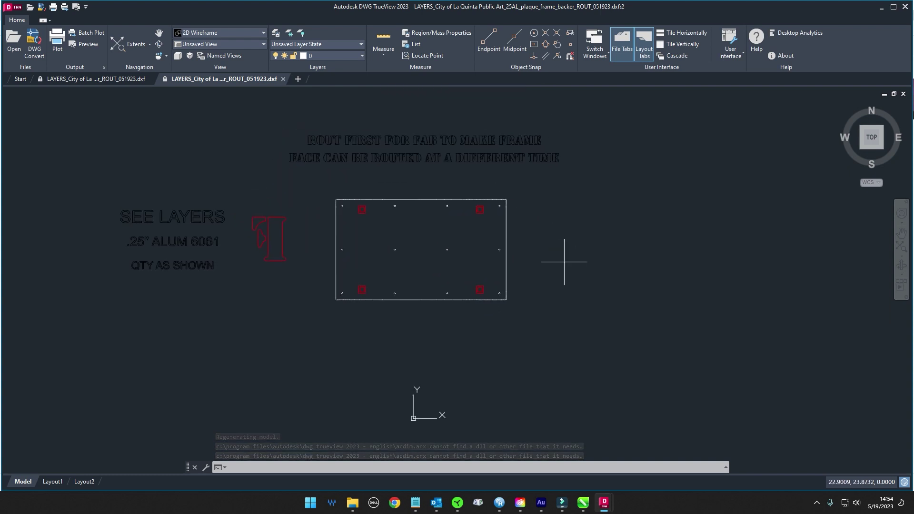
{"action": "scroll", "coordinate": [510, 198], "scroll_direction": "up", "scroll_amount": 8}
{"action": "scroll", "coordinate": [524, 210], "scroll_direction": "down", "scroll_amount": 14}
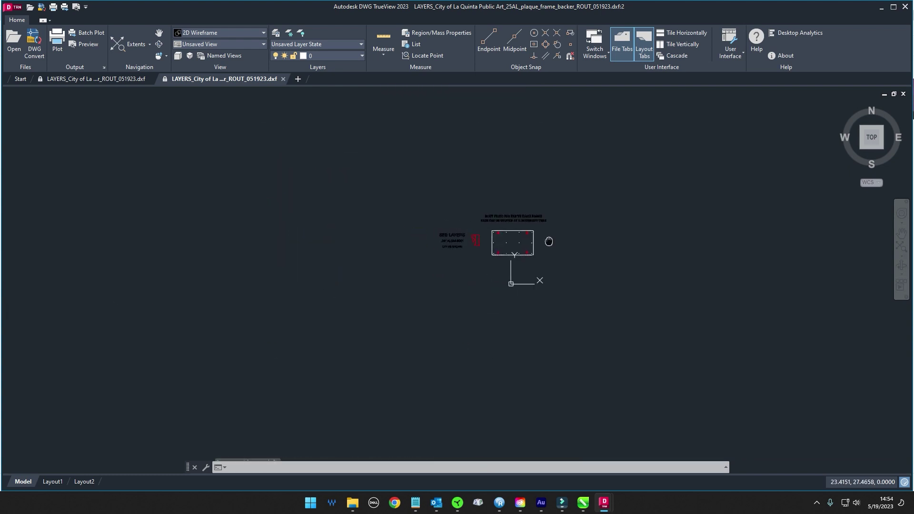
{"action": "scroll", "coordinate": [550, 238], "scroll_direction": "up", "scroll_amount": 8}
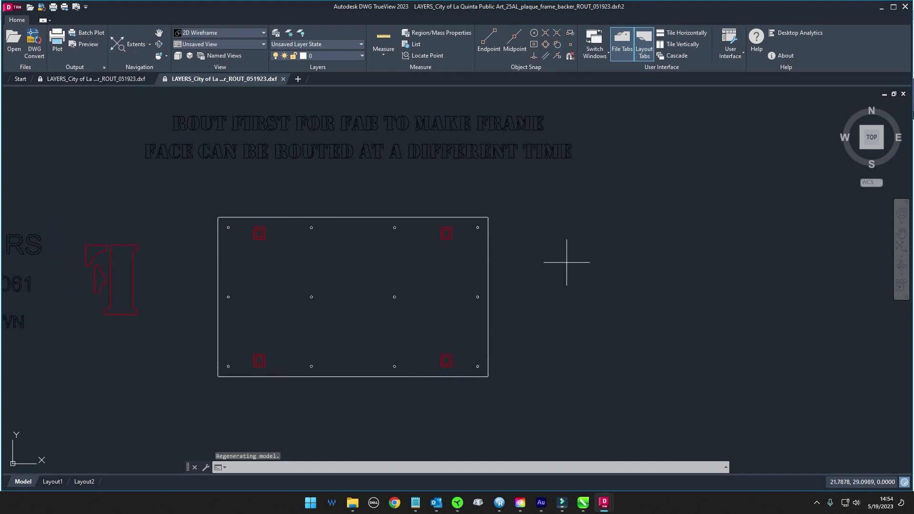
{"action": "left_click_drag", "start_coordinate": [565, 260], "coordinate": [615, 274]}
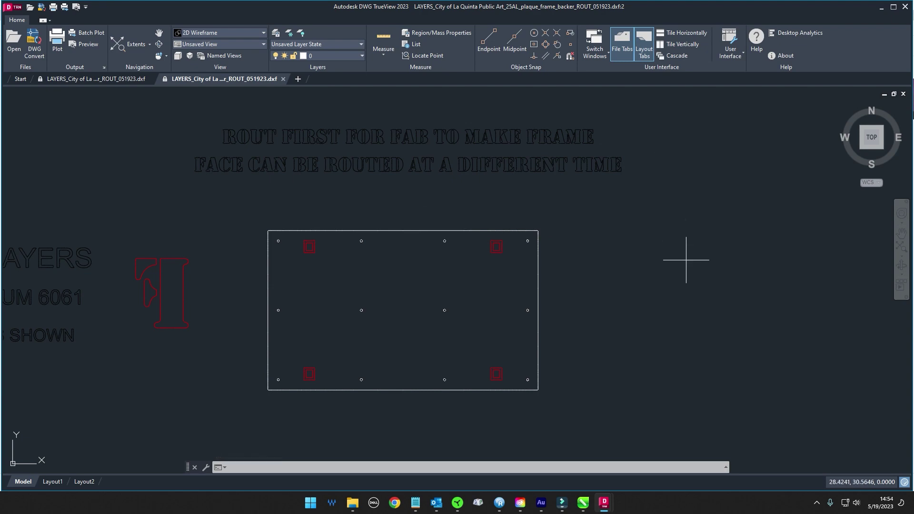
{"action": "left_click", "coordinate": [904, 94]}
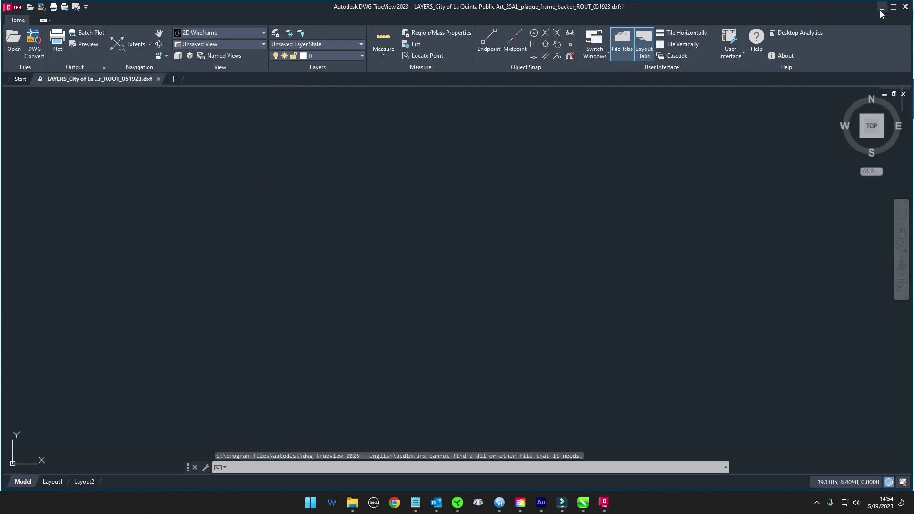
{"action": "left_click", "coordinate": [881, 7]}
Open the exported plaque face DXF in DWG TrueView, examine its routing and engraving artwork, and close the viewer.
{"action": "double_click", "coordinate": [457, 170]}
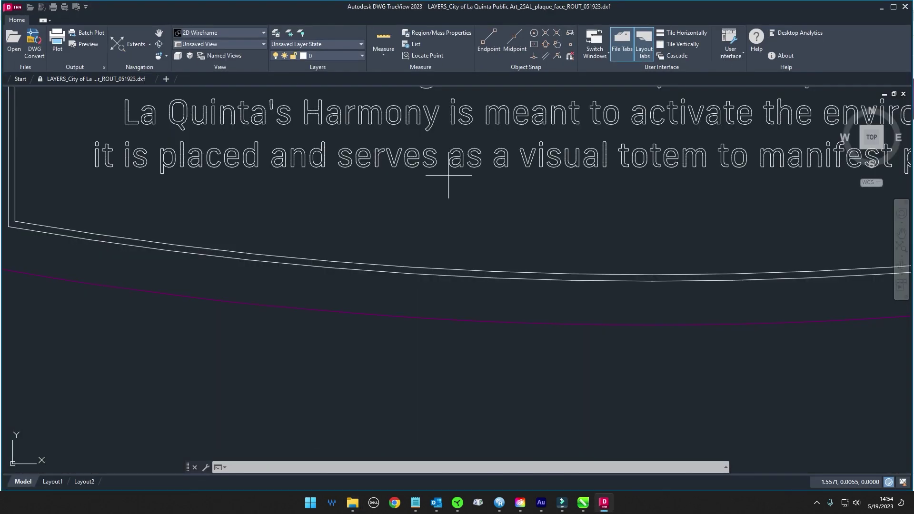
{"action": "scroll", "coordinate": [525, 266], "scroll_direction": "down", "scroll_amount": 5}
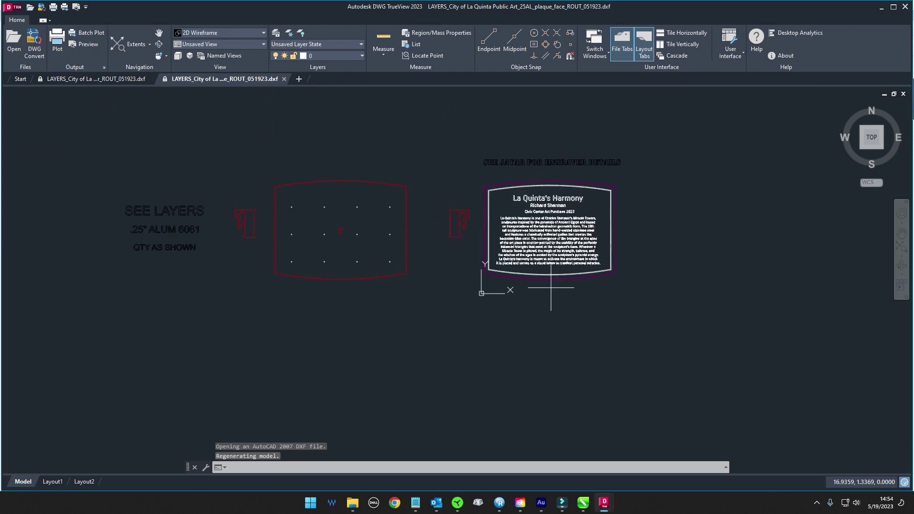
{"action": "scroll", "coordinate": [488, 196], "scroll_direction": "up", "scroll_amount": 5}
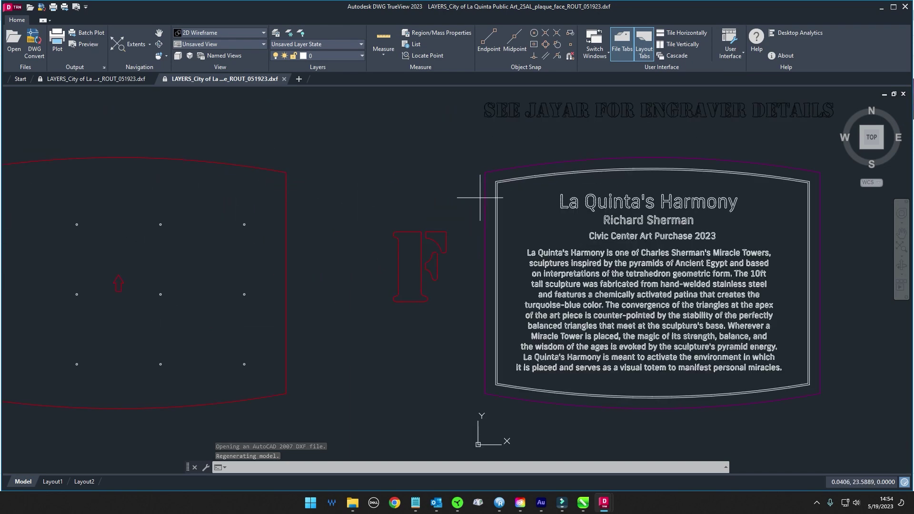
{"action": "scroll", "coordinate": [491, 211], "scroll_direction": "down", "scroll_amount": 3}
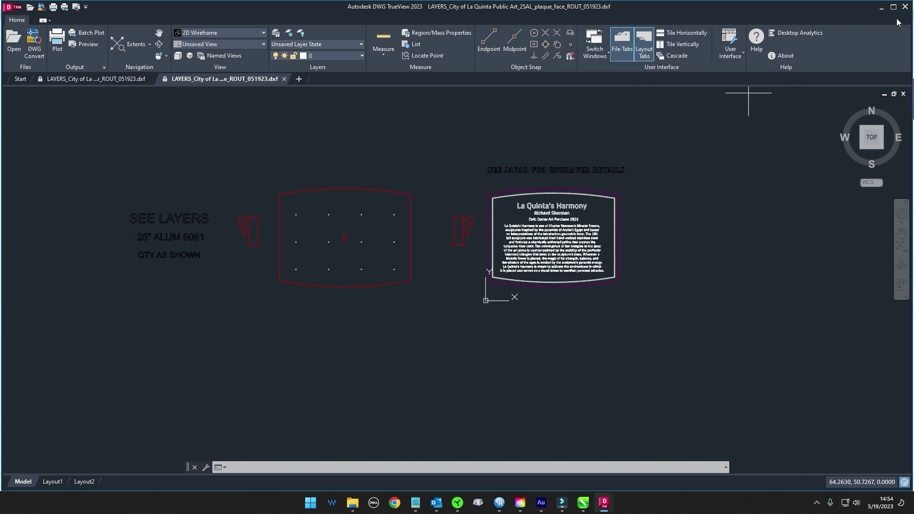
{"action": "left_click", "coordinate": [904, 94]}
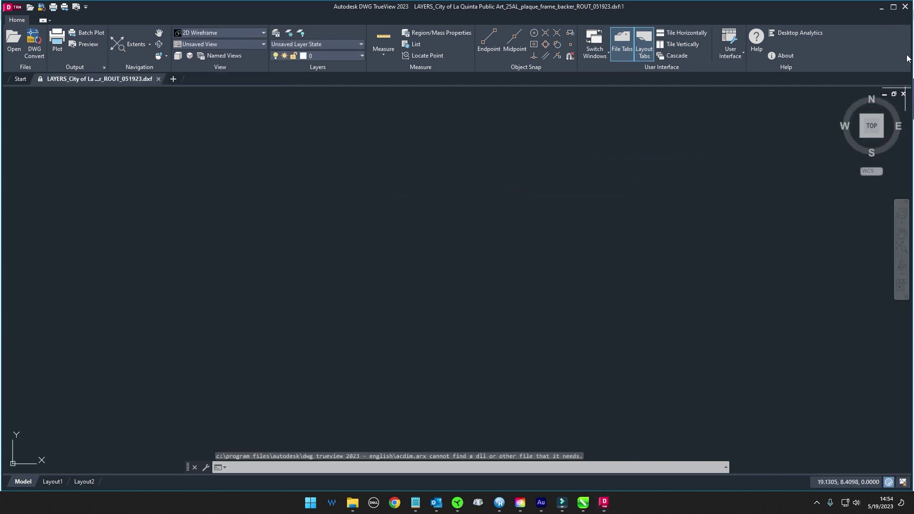
{"action": "left_click", "coordinate": [906, 9]}
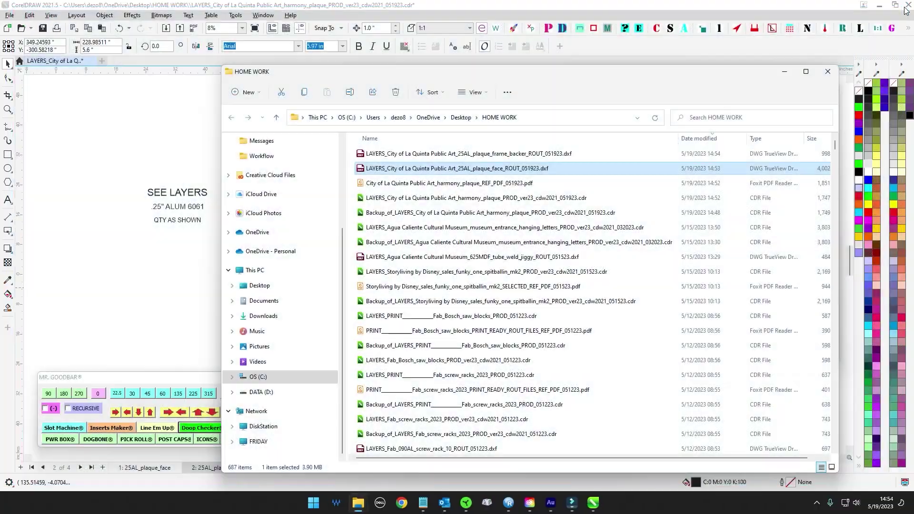
Reopen the exported plaque frame backer DXF in DWG TrueView, recheck its hole pattern and red corner squares, and close the viewer.
{"action": "double_click", "coordinate": [377, 155]}
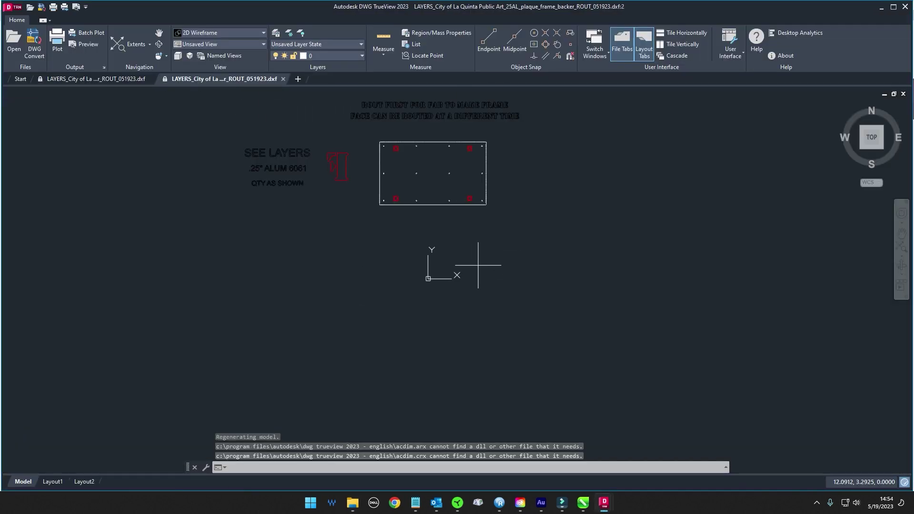
{"action": "scroll", "coordinate": [452, 162], "scroll_direction": "down", "scroll_amount": 4}
{"action": "scroll", "coordinate": [458, 170], "scroll_direction": "up", "scroll_amount": 3}
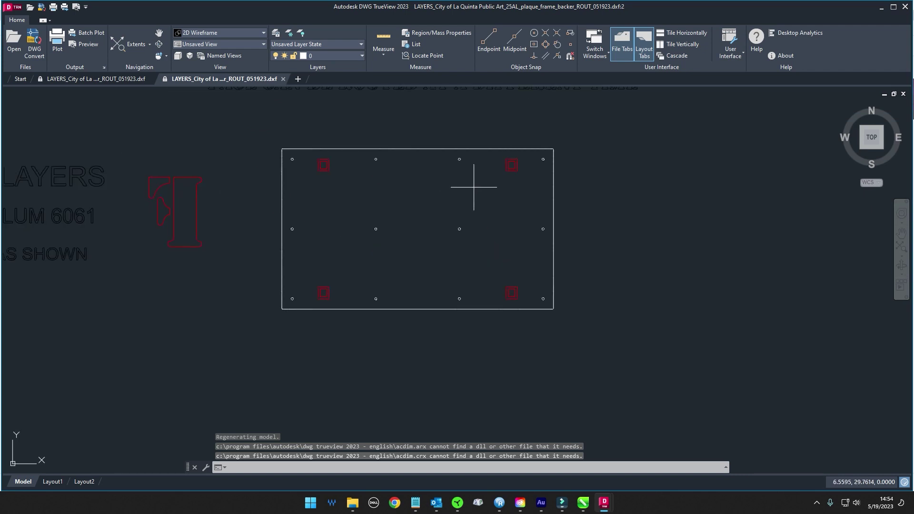
{"action": "scroll", "coordinate": [476, 183], "scroll_direction": "down", "scroll_amount": 1}
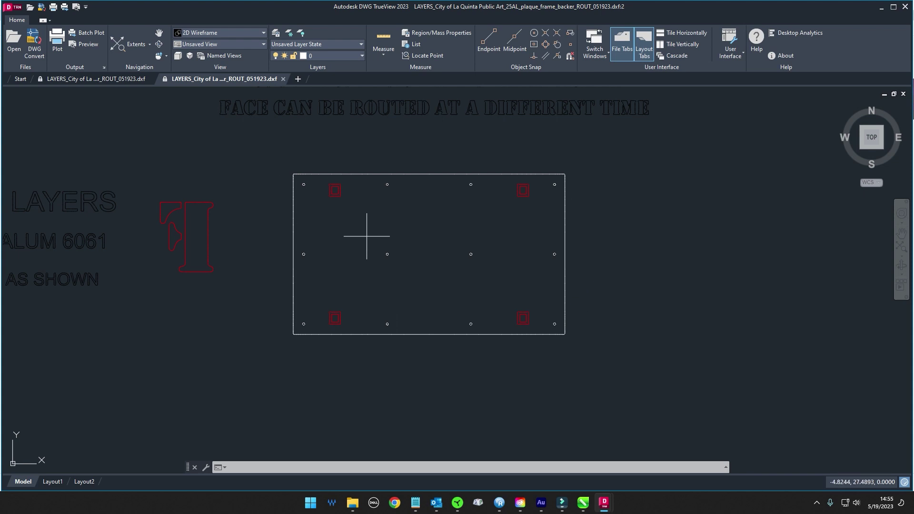
{"action": "left_click", "coordinate": [906, 7]}
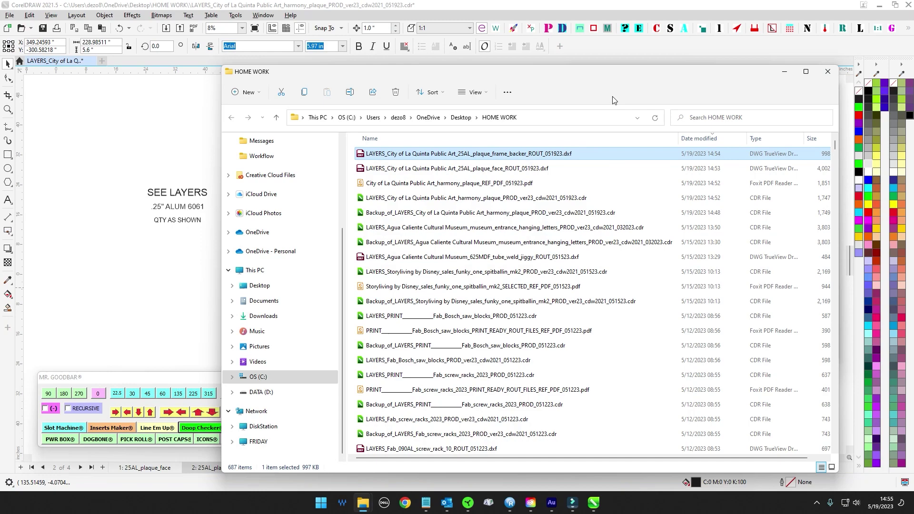
Clear the workspace by moving the HOME WORK folder window and exporter dialog aside and closing the Send It dialog.
{"action": "left_click_drag", "start_coordinate": [610, 71], "coordinate": [443, 79]}
{"action": "left_click", "coordinate": [352, 191]}
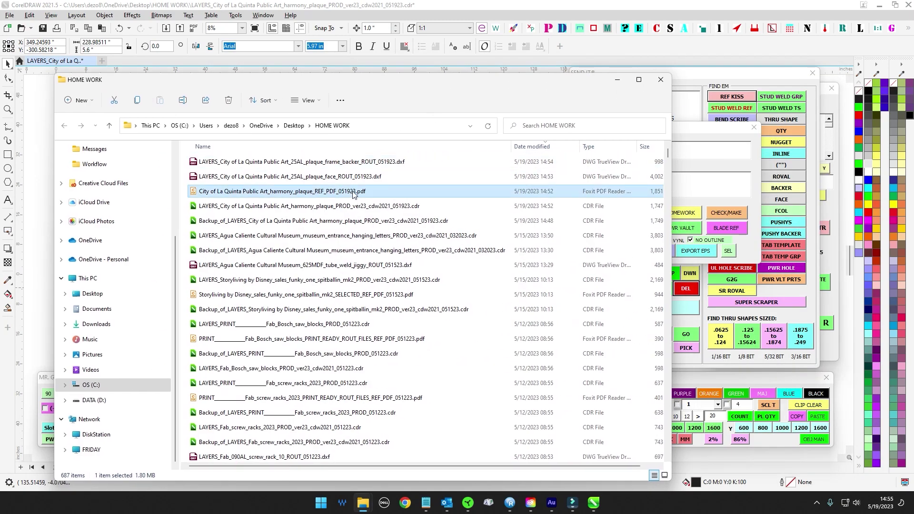
{"action": "left_click_drag", "start_coordinate": [370, 78], "coordinate": [913, 75]}
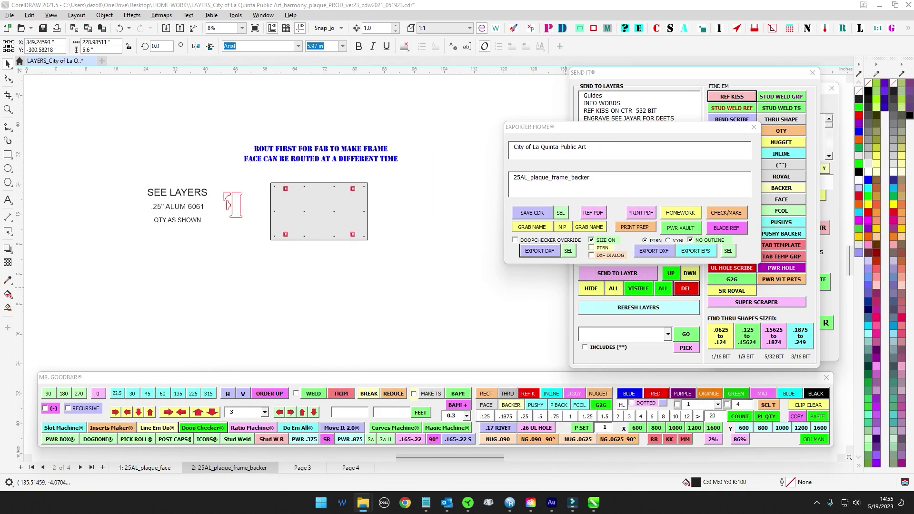
{"action": "left_click_drag", "start_coordinate": [559, 124], "coordinate": [624, 173]}
{"action": "left_click", "coordinate": [643, 78]}
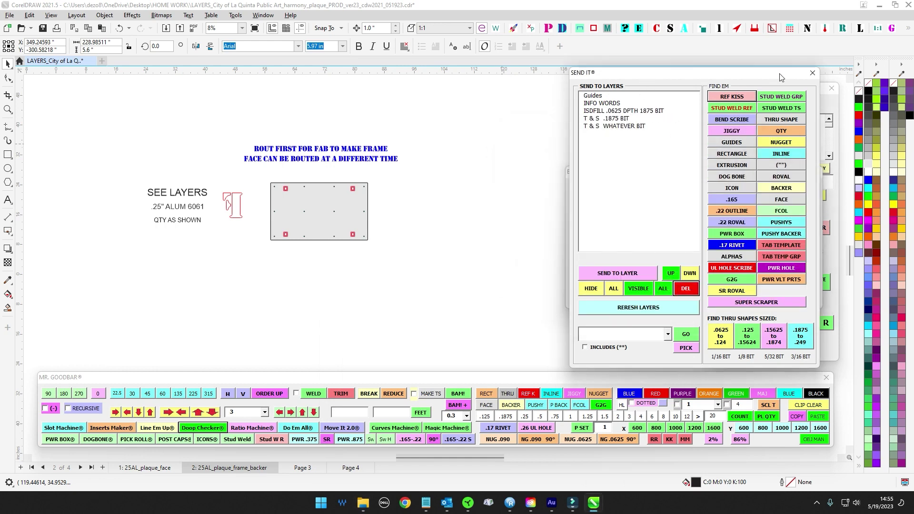
{"action": "left_click", "coordinate": [812, 73]}
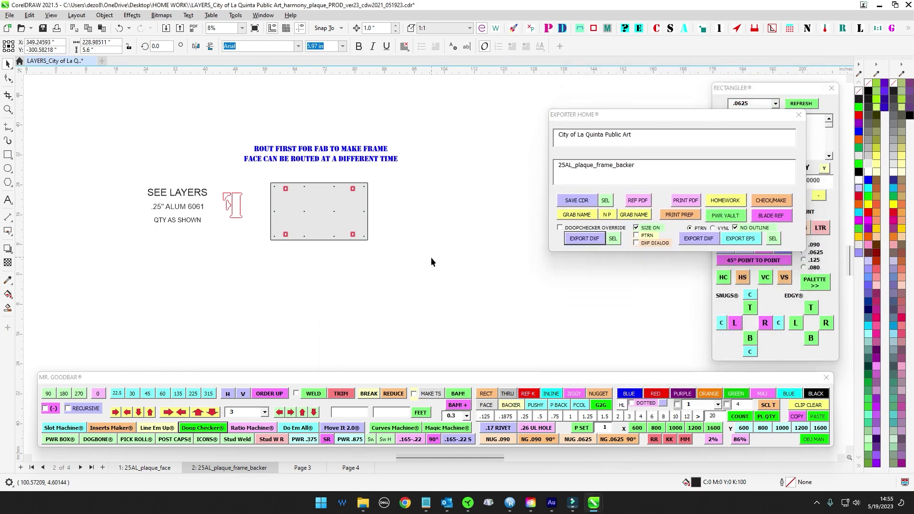
Load the project name harmony_plaque into the exporter and bring up the framed tube cut list on Page 3.
{"action": "left_click", "coordinate": [579, 215]}
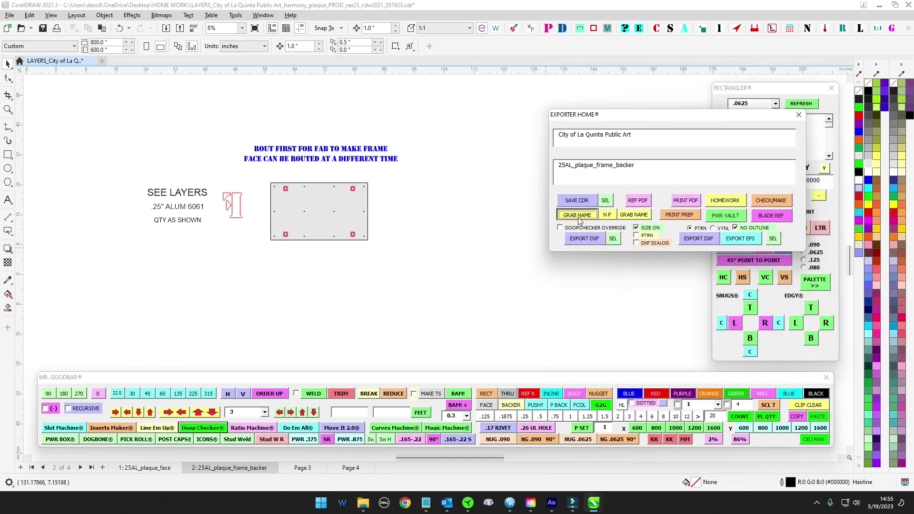
{"action": "left_click", "coordinate": [309, 469]}
{"action": "left_click_drag", "start_coordinate": [369, 252], "coordinate": [249, 207]}
{"action": "scroll", "coordinate": [476, 94], "scroll_direction": "up", "scroll_amount": 1}
{"action": "left_click_drag", "start_coordinate": [476, 94], "coordinate": [489, 325]}
{"action": "scroll", "coordinate": [305, 151], "scroll_direction": "down", "scroll_amount": 2}
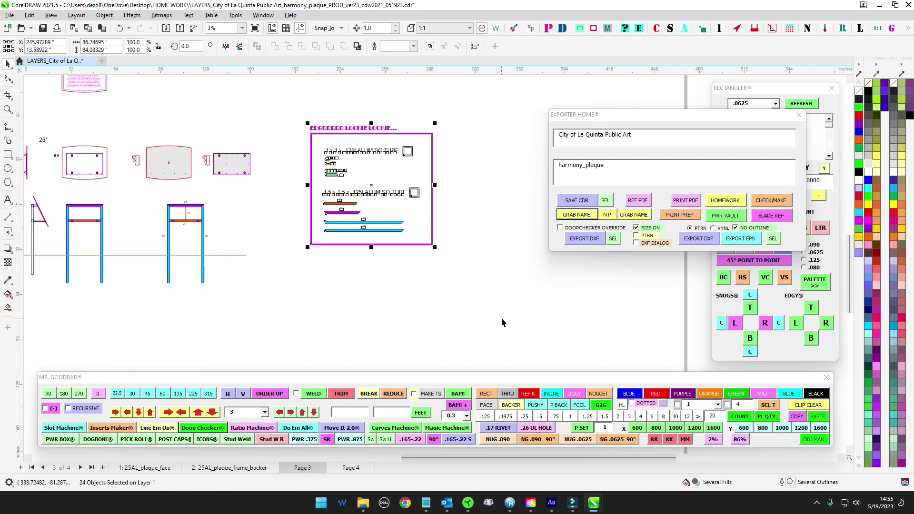
{"action": "left_click", "coordinate": [502, 316]}
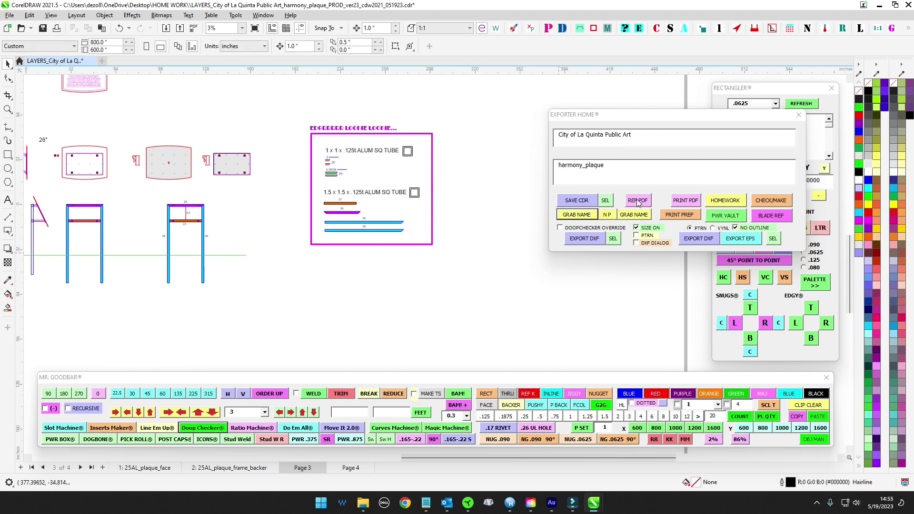
Export only the framed tube cut list as a reference PDF under the name harmony_plaque_CUT_LIST.
{"action": "left_click_drag", "start_coordinate": [625, 118], "coordinate": [523, 101]}
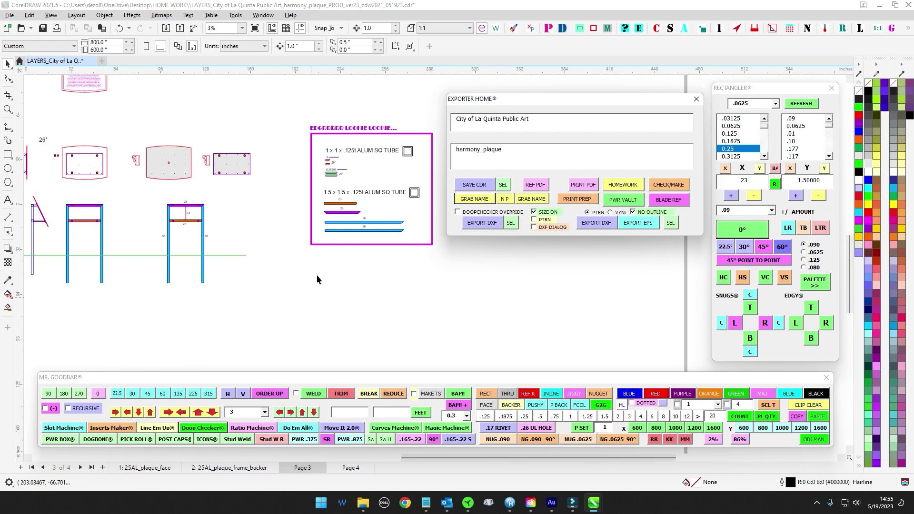
{"action": "left_click_drag", "start_coordinate": [350, 104], "coordinate": [279, 125]}
{"action": "left_click_drag", "start_coordinate": [405, 313], "coordinate": [419, 336]}
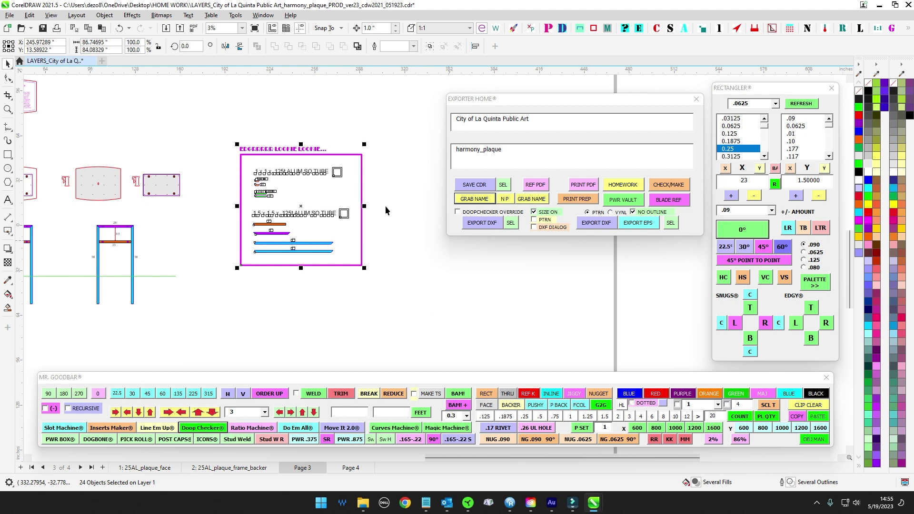
{"action": "left_click", "coordinate": [509, 151]}
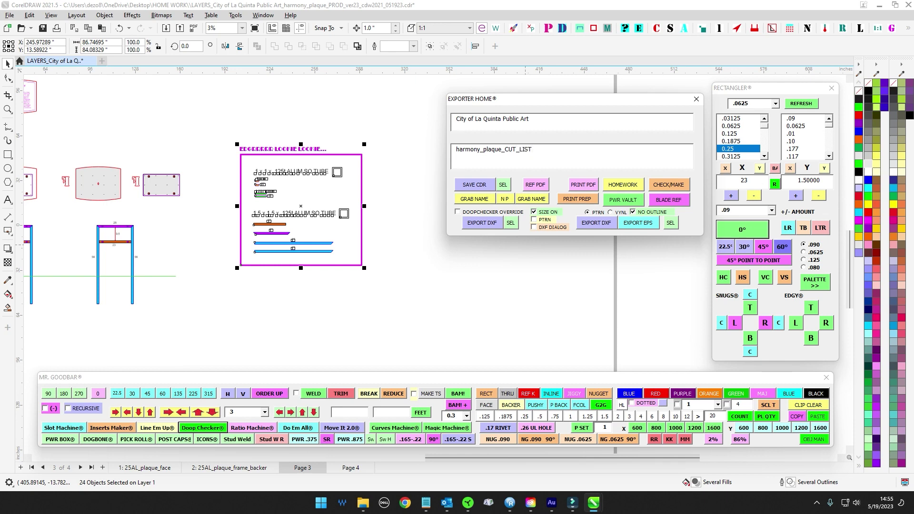
{"action": "left_click", "coordinate": [537, 185]}
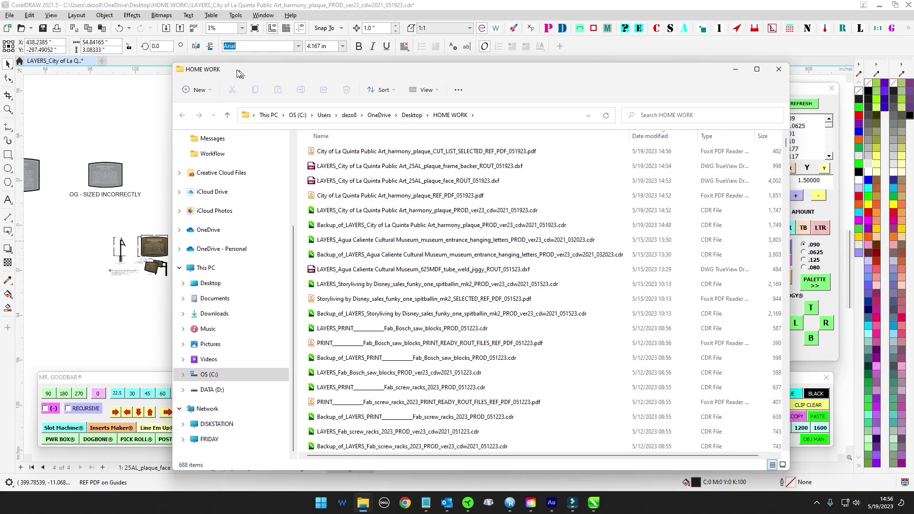
Open the exported cut list PDF in Foxit PDF Reader, review the tube lengths and angles, and close it.
{"action": "left_click", "coordinate": [346, 154]}
{"action": "double_click", "coordinate": [347, 153]}
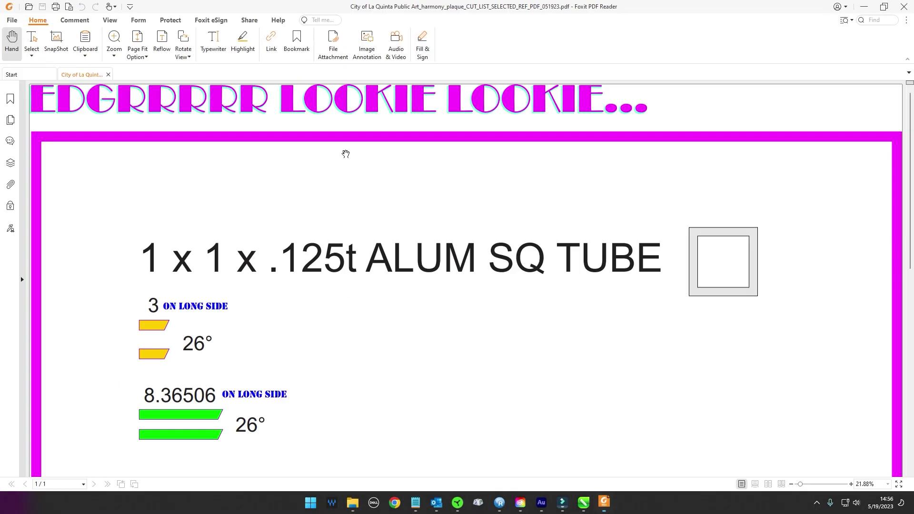
{"action": "scroll", "coordinate": [342, 157], "scroll_direction": "down", "scroll_amount": 8}
{"action": "scroll", "coordinate": [426, 415], "scroll_direction": "down", "scroll_amount": 3}
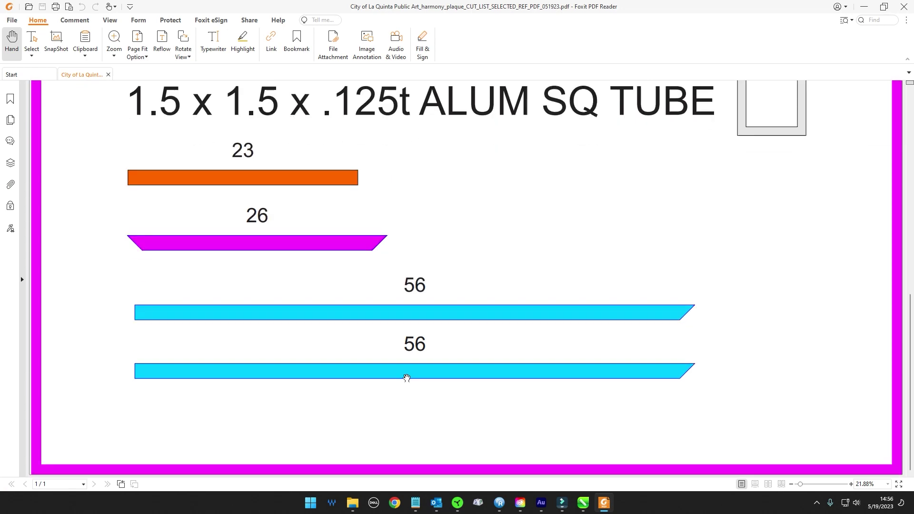
{"action": "scroll", "coordinate": [414, 376], "scroll_direction": "up", "scroll_amount": 3}
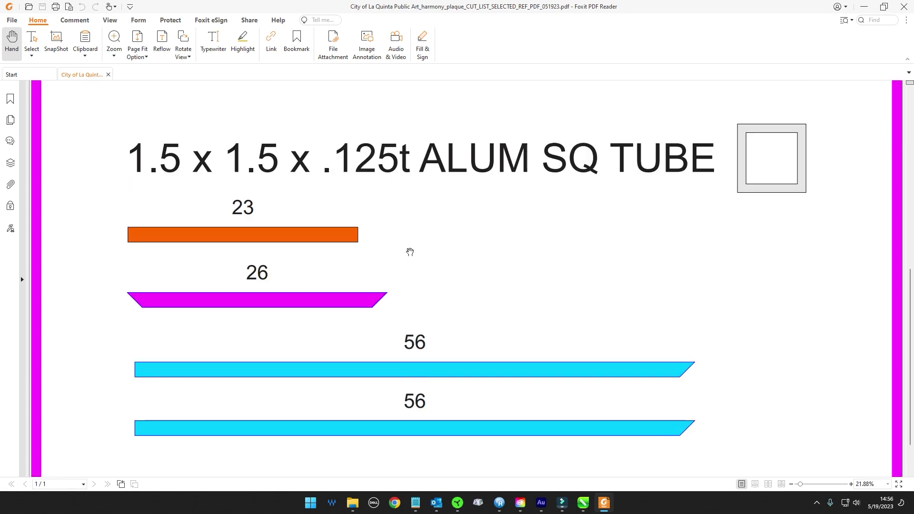
{"action": "scroll", "coordinate": [400, 271], "scroll_direction": "up", "scroll_amount": 6}
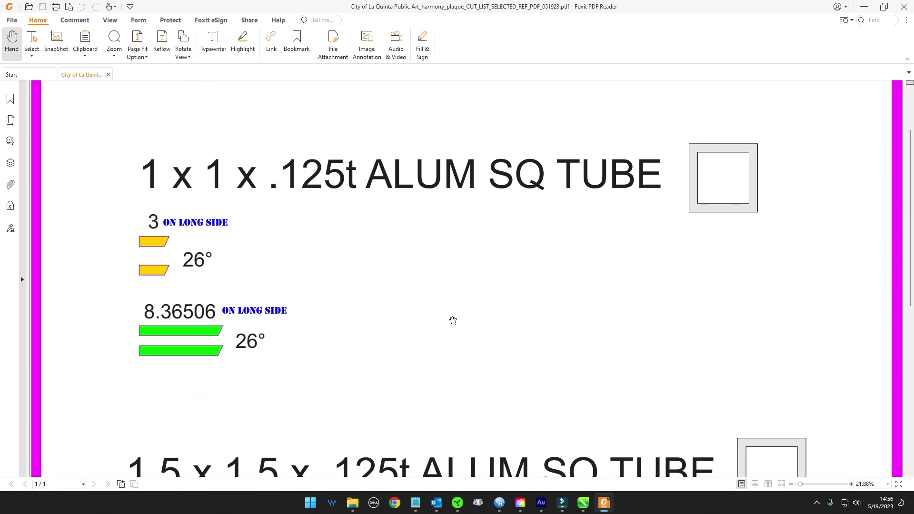
{"action": "scroll", "coordinate": [355, 445], "scroll_direction": "down", "scroll_amount": 3}
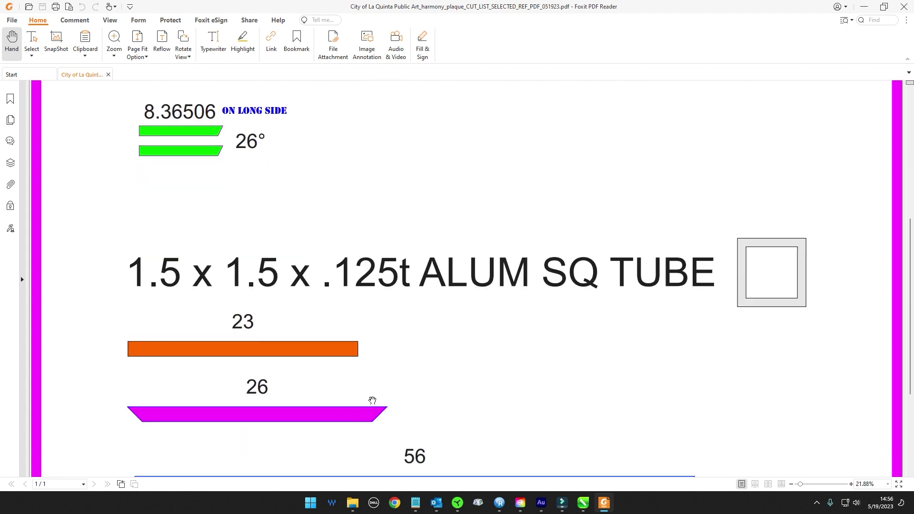
{"action": "scroll", "coordinate": [372, 401], "scroll_direction": "down", "scroll_amount": 1}
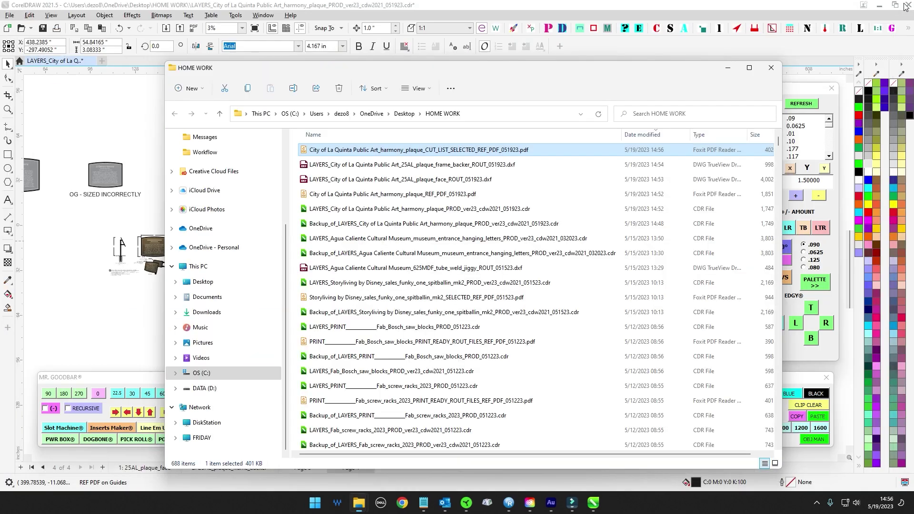
{"action": "left_click", "coordinate": [900, 6]}
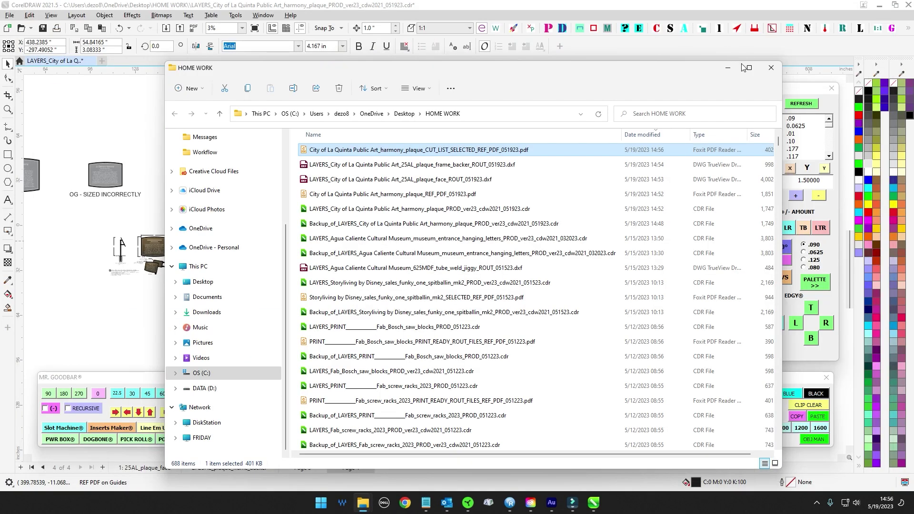
Put away the folder window, return to Page 3 and examine the tube cut list alongside the frame drawings.
{"action": "left_click", "coordinate": [728, 68]}
{"action": "scroll", "coordinate": [225, 207], "scroll_direction": "down", "scroll_amount": 4}
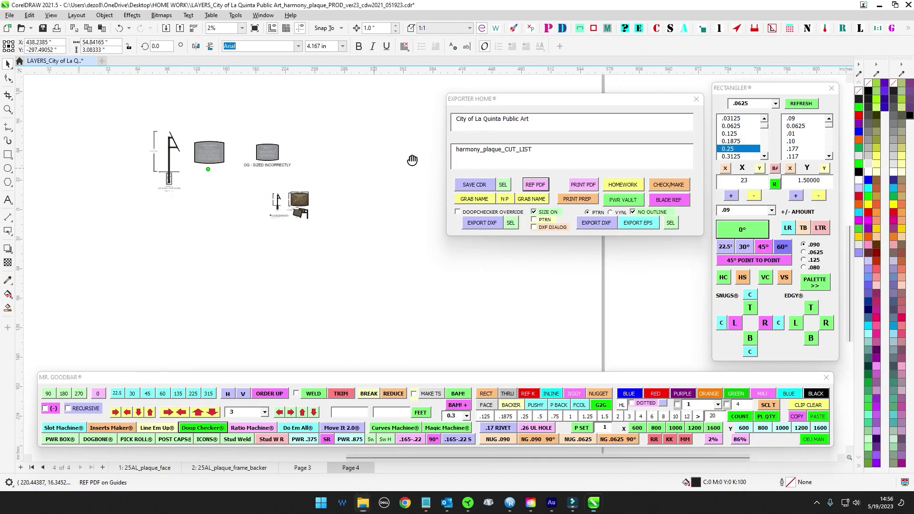
{"action": "left_click", "coordinate": [302, 468]}
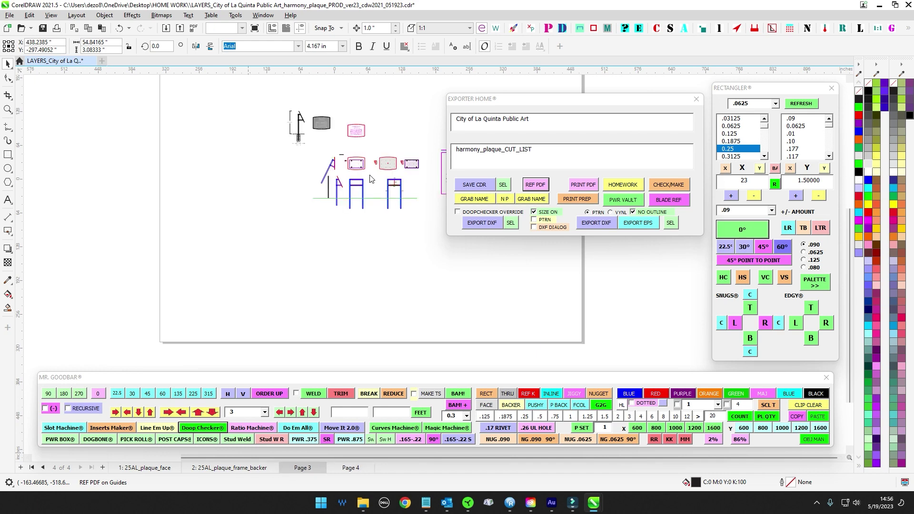
{"action": "mouse_move", "coordinate": [913, 198]}
{"action": "left_mouse_down"}
{"action": "mouse_move", "coordinate": [536, 152]}
{"action": "mouse_move", "coordinate": [518, 173]}
{"action": "mouse_move", "coordinate": [495, 162]}
{"action": "mouse_move", "coordinate": [383, 211]}
{"action": "mouse_move", "coordinate": [415, 133]}
{"action": "mouse_move", "coordinate": [504, 158]}
{"action": "mouse_move", "coordinate": [413, 176]}
{"action": "mouse_move", "coordinate": [450, 214]}
{"action": "mouse_move", "coordinate": [484, 129]}
{"action": "mouse_move", "coordinate": [500, 152]}
{"action": "mouse_move", "coordinate": [531, 157]}
{"action": "mouse_move", "coordinate": [487, 148]}
{"action": "mouse_move", "coordinate": [476, 124]}
{"action": "mouse_move", "coordinate": [460, 143]}
{"action": "mouse_move", "coordinate": [504, 168]}
{"action": "mouse_move", "coordinate": [776, 190]}
{"action": "mouse_move", "coordinate": [776, 224]}
{"action": "mouse_move", "coordinate": [812, 237]}
{"action": "mouse_move", "coordinate": [526, 195]}
{"action": "mouse_move", "coordinate": [571, 208]}
{"action": "mouse_move", "coordinate": [362, 249]}
{"action": "mouse_move", "coordinate": [371, 135]}
{"action": "mouse_move", "coordinate": [523, 199]}
{"action": "mouse_move", "coordinate": [517, 226]}
{"action": "mouse_move", "coordinate": [487, 184]}
{"action": "mouse_move", "coordinate": [610, 191]}
{"action": "mouse_move", "coordinate": [910, 237]}
{"action": "mouse_move", "coordinate": [600, 219]}
{"action": "mouse_move", "coordinate": [913, 209]}
{"action": "left_mouse_up"}
{"action": "scroll", "coordinate": [459, 169], "scroll_direction": "up", "scroll_amount": 3}
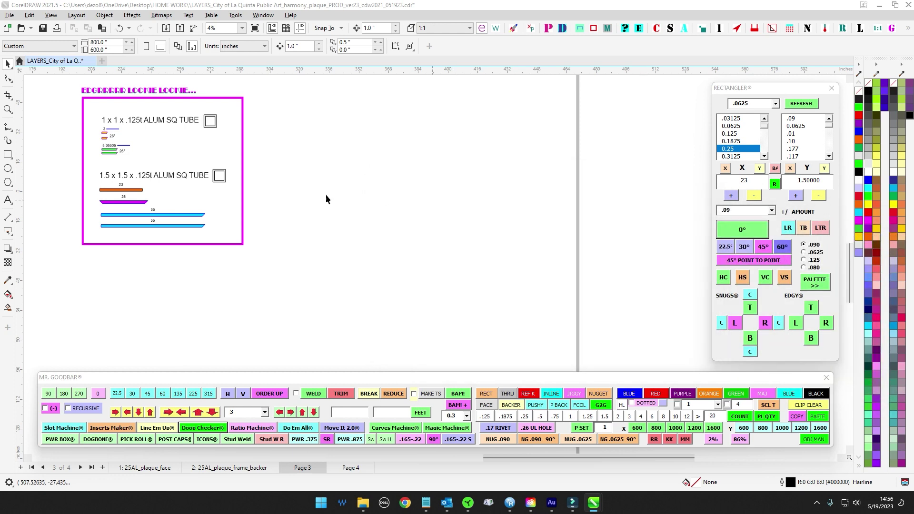
{"action": "scroll", "coordinate": [328, 194], "scroll_direction": "down", "scroll_amount": 1}
{"action": "left_click_drag", "start_coordinate": [377, 204], "coordinate": [521, 219]}
{"action": "scroll", "coordinate": [380, 179], "scroll_direction": "up", "scroll_amount": 4}
{"action": "left_click_drag", "start_coordinate": [380, 179], "coordinate": [519, 184]}
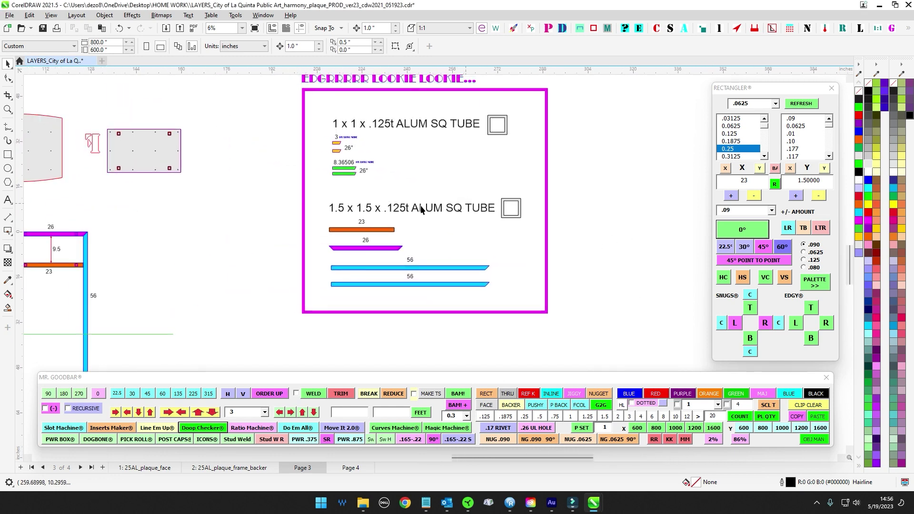
{"action": "scroll", "coordinate": [590, 170], "scroll_direction": "down", "scroll_amount": 2}
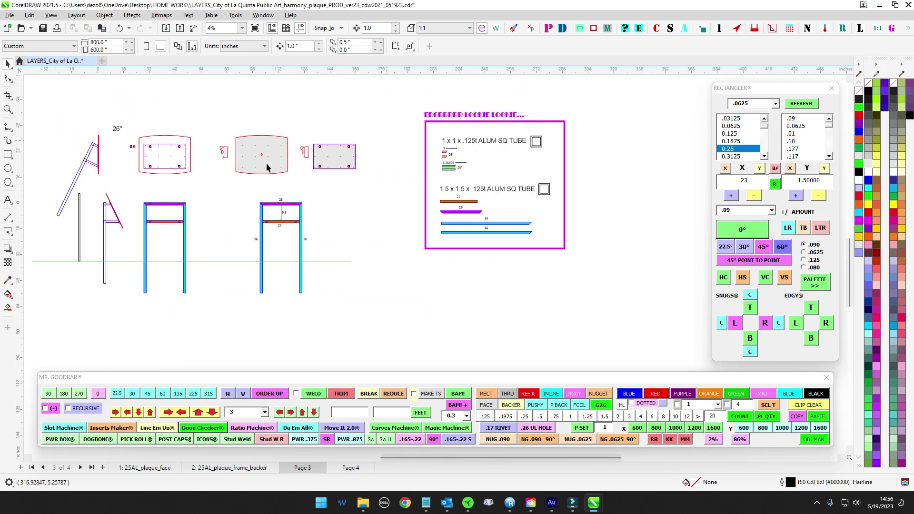
{"action": "scroll", "coordinate": [550, 145], "scroll_direction": "up", "scroll_amount": 1}
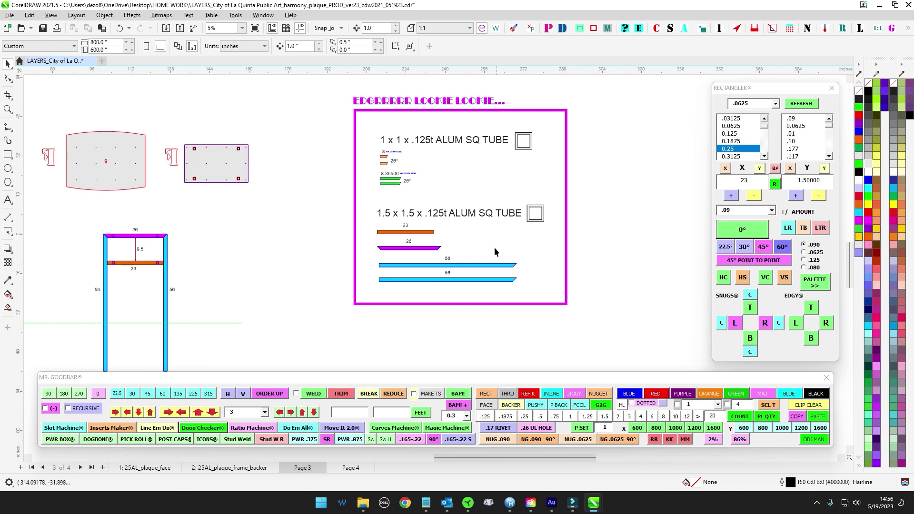
{"action": "scroll", "coordinate": [495, 247], "scroll_direction": "up", "scroll_amount": 1}
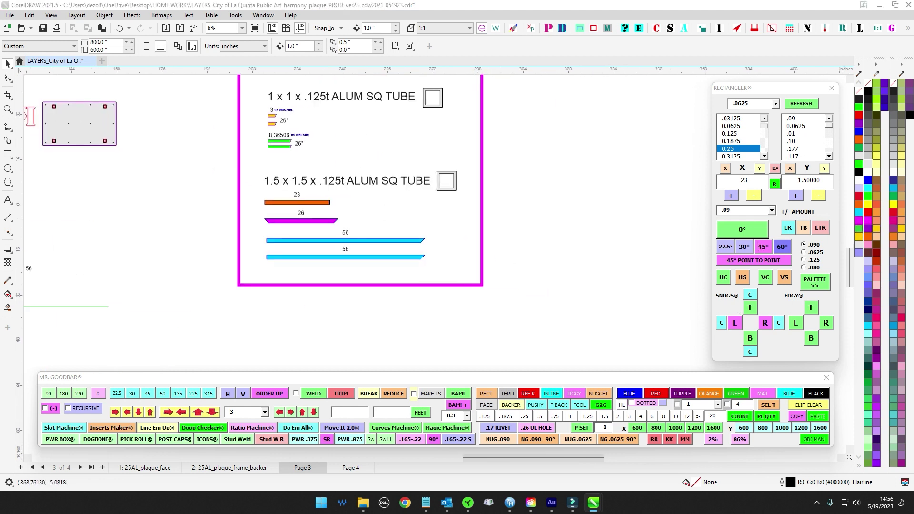
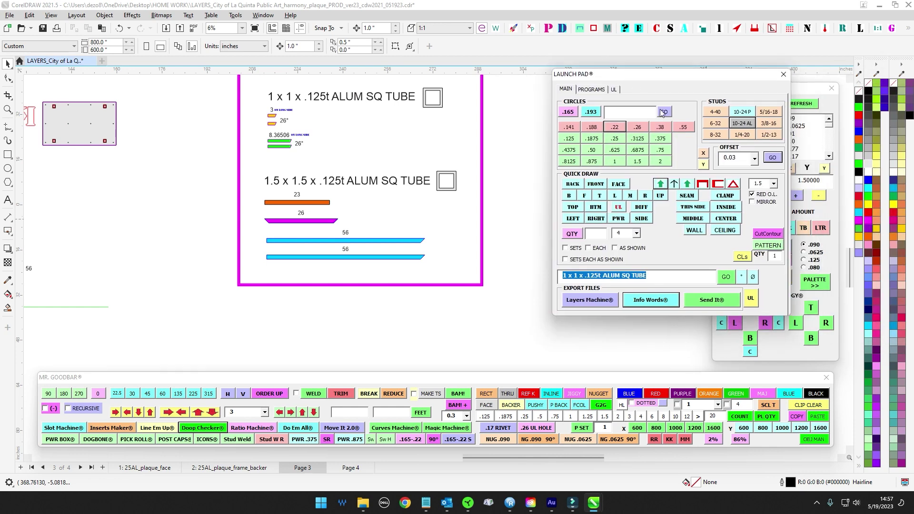
Create a 45° angle label with a 2 in text height beside the mitred end of the magenta 26 tube.
{"action": "type", "text": "45"}
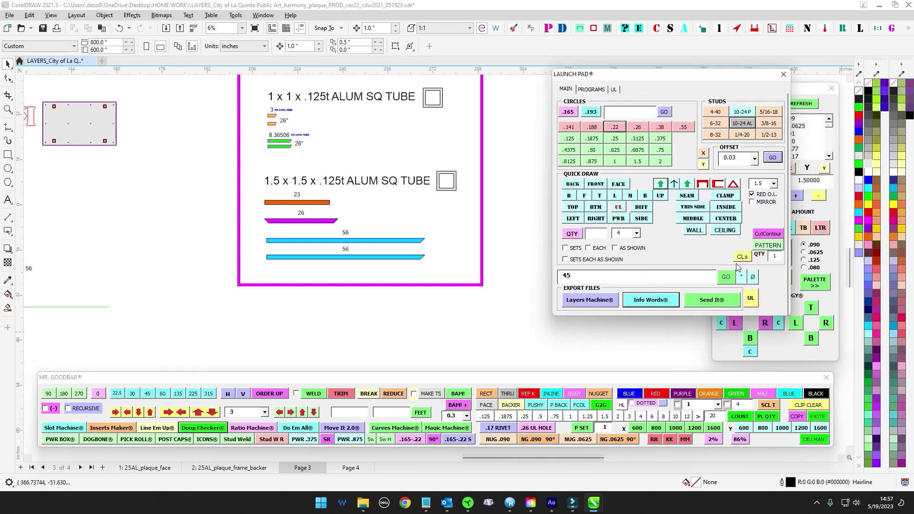
{"action": "left_click", "coordinate": [726, 277]}
{"action": "scroll", "coordinate": [444, 258], "scroll_direction": "up", "scroll_amount": 2}
{"action": "left_click_drag", "start_coordinate": [444, 259], "coordinate": [307, 196]}
{"action": "scroll", "coordinate": [306, 194], "scroll_direction": "up", "scroll_amount": 4}
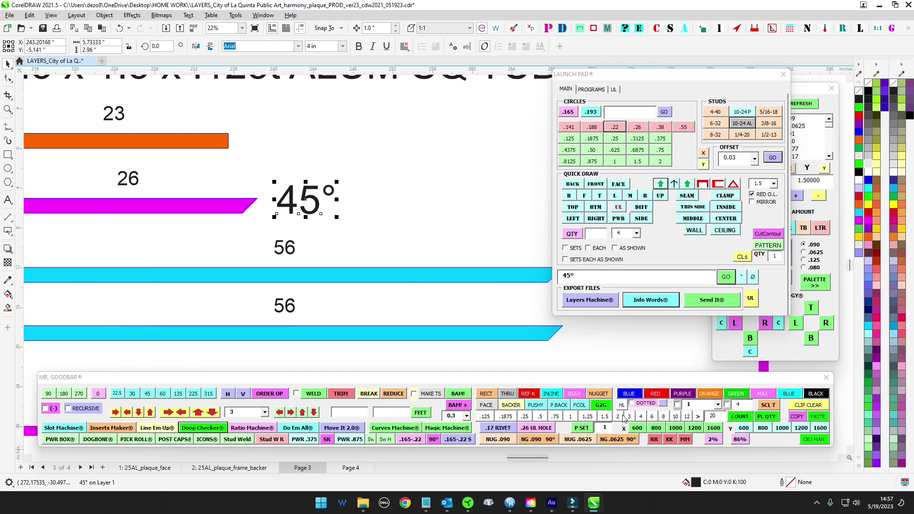
{"action": "left_click", "coordinate": [618, 416]}
Position the 45° label close to the magenta 26 tube and copy it to the tube's opposite mitred end.
{"action": "scroll", "coordinate": [317, 222], "scroll_direction": "up", "scroll_amount": 1}
{"action": "left_click_drag", "start_coordinate": [287, 204], "coordinate": [86, 223]}
{"action": "scroll", "coordinate": [266, 206], "scroll_direction": "down", "scroll_amount": 2}
{"action": "scroll", "coordinate": [382, 206], "scroll_direction": "up", "scroll_amount": 2}
{"action": "right_click", "coordinate": [87, 223]}
{"action": "scroll", "coordinate": [178, 219], "scroll_direction": "down", "scroll_amount": 1}
{"action": "left_click_drag", "start_coordinate": [185, 222], "coordinate": [90, 187]}
{"action": "scroll", "coordinate": [99, 190], "scroll_direction": "down", "scroll_amount": 2}
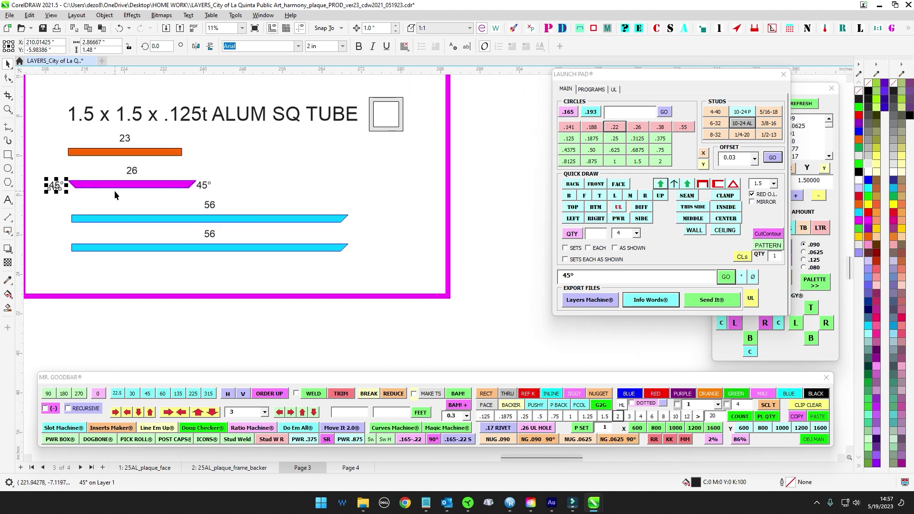
Copy the 45° label to the mitred ends of the two blue 56 tubes.
{"action": "left_click_drag", "start_coordinate": [204, 185], "coordinate": [361, 279]}
{"action": "scroll", "coordinate": [364, 225], "scroll_direction": "up", "scroll_amount": 3}
{"action": "right_click", "coordinate": [361, 279]}
{"action": "scroll", "coordinate": [422, 190], "scroll_direction": "down", "scroll_amount": 6}
{"action": "left_click", "coordinate": [467, 225]}
Re-export the selected cut list with its 45° labels as the harmony_plaque_CUT_LIST reference PDF.
{"action": "left_click_drag", "start_coordinate": [512, 198], "coordinate": [429, 222]}
{"action": "left_click", "coordinate": [712, 299]}
{"action": "left_click_drag", "start_coordinate": [701, 214], "coordinate": [566, 195]}
{"action": "left_click_drag", "start_coordinate": [194, 91], "coordinate": [461, 325]}
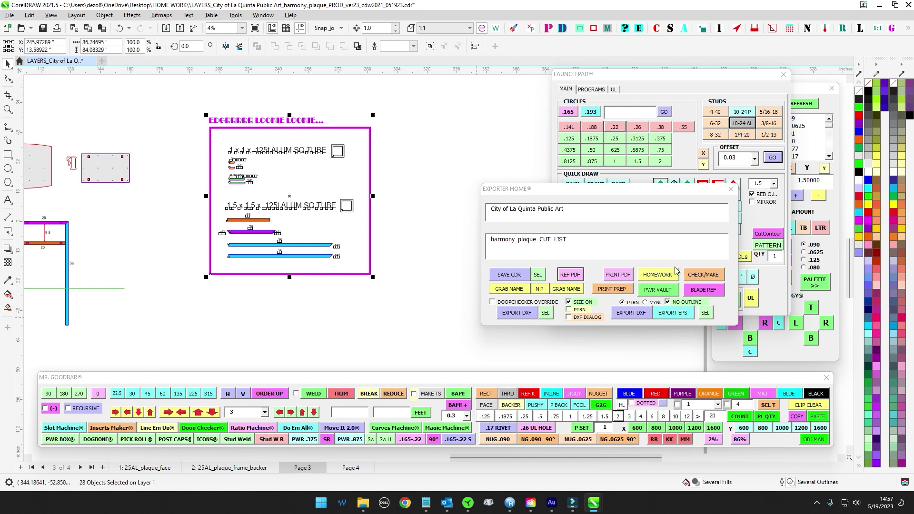
{"action": "left_click", "coordinate": [575, 277]}
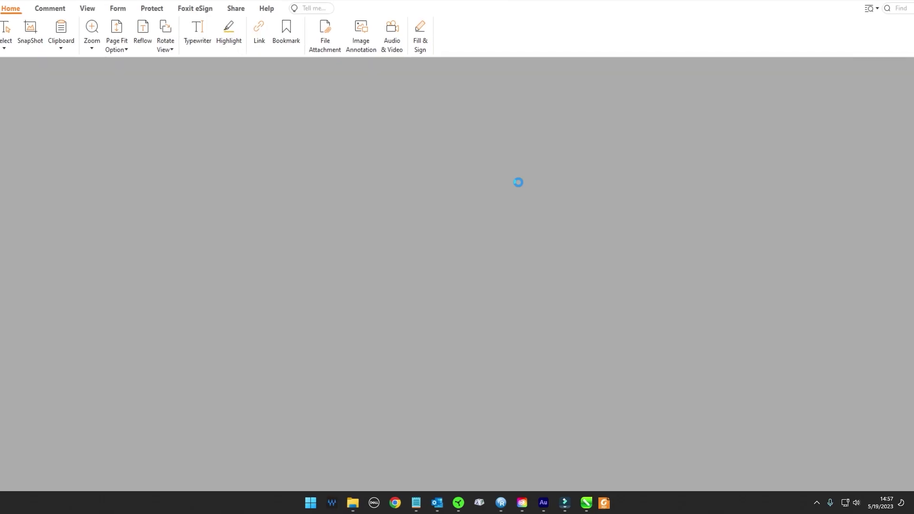
Check the exported cut list PDF's tube lengths and 45° end labels, and close it.
{"action": "scroll", "coordinate": [401, 372], "scroll_direction": "down", "scroll_amount": 3}
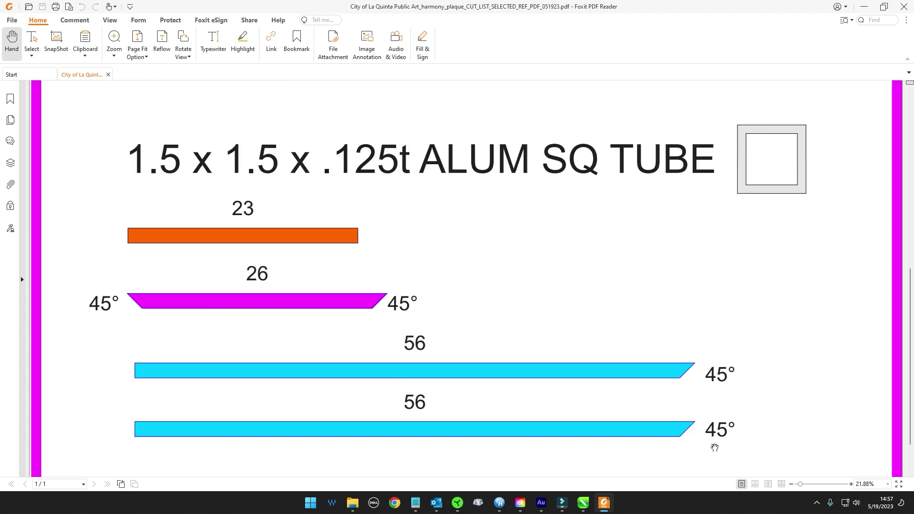
{"action": "scroll", "coordinate": [339, 263], "scroll_direction": "down", "scroll_amount": 2}
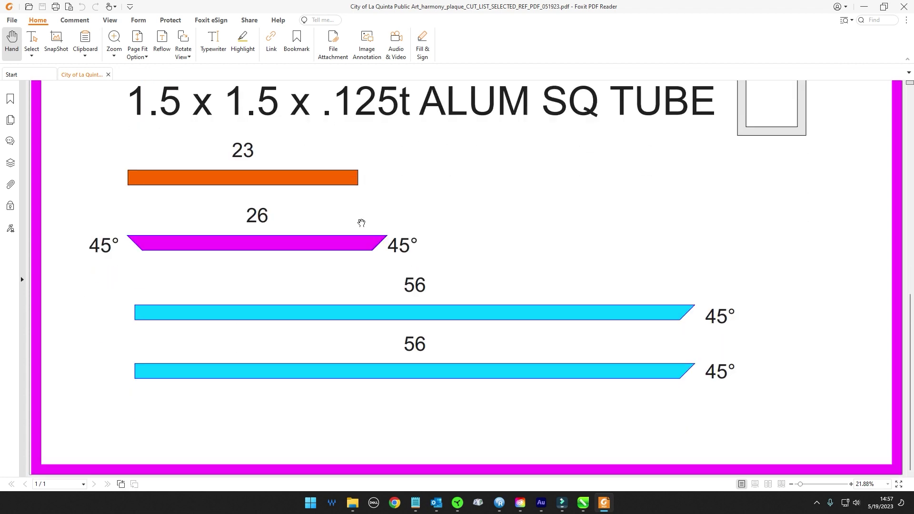
{"action": "scroll", "coordinate": [364, 224], "scroll_direction": "up", "scroll_amount": 4}
{"action": "left_click", "coordinate": [904, 7]}
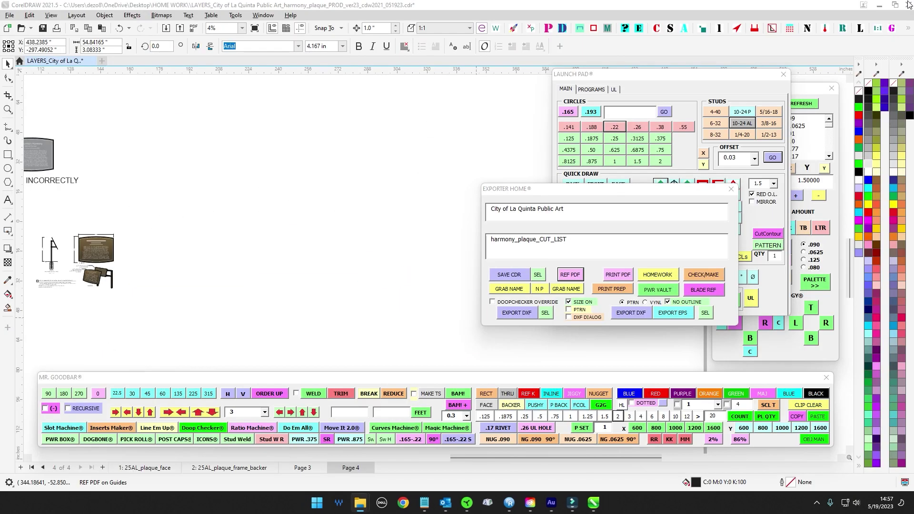
Clear floating panels from the workspace and copy page 3's dimensioned tube frame about 108 in straight down.
{"action": "left_click_drag", "start_coordinate": [656, 76], "coordinate": [913, 76]}
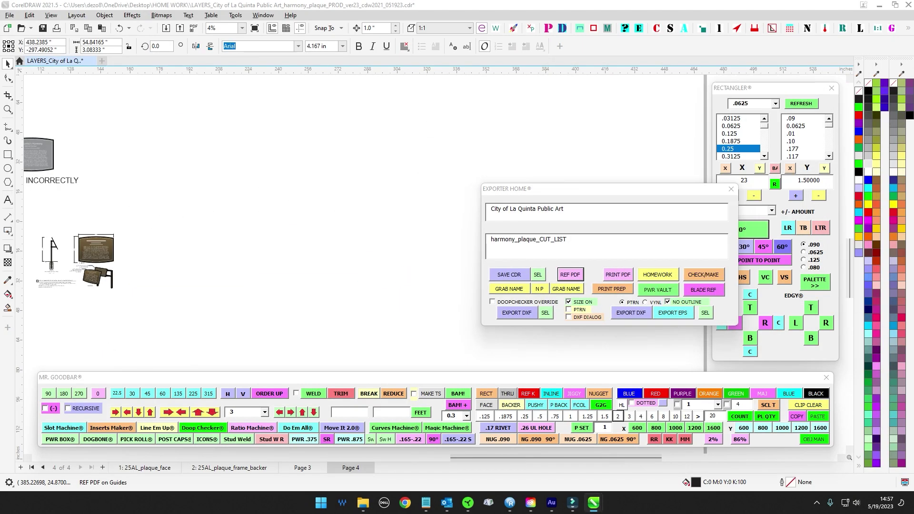
{"action": "left_click_drag", "start_coordinate": [604, 194], "coordinate": [622, 181]}
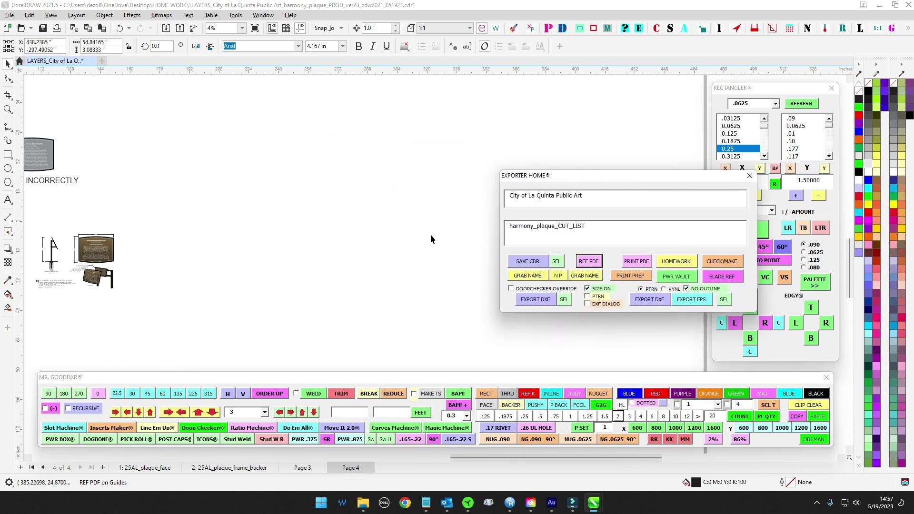
{"action": "left_click", "coordinate": [303, 468]}
{"action": "left_click_drag", "start_coordinate": [185, 171], "coordinate": [291, 329]}
{"action": "scroll", "coordinate": [291, 329], "scroll_direction": "down", "scroll_amount": 1}
{"action": "left_click_drag", "start_coordinate": [300, 311], "coordinate": [304, 212]}
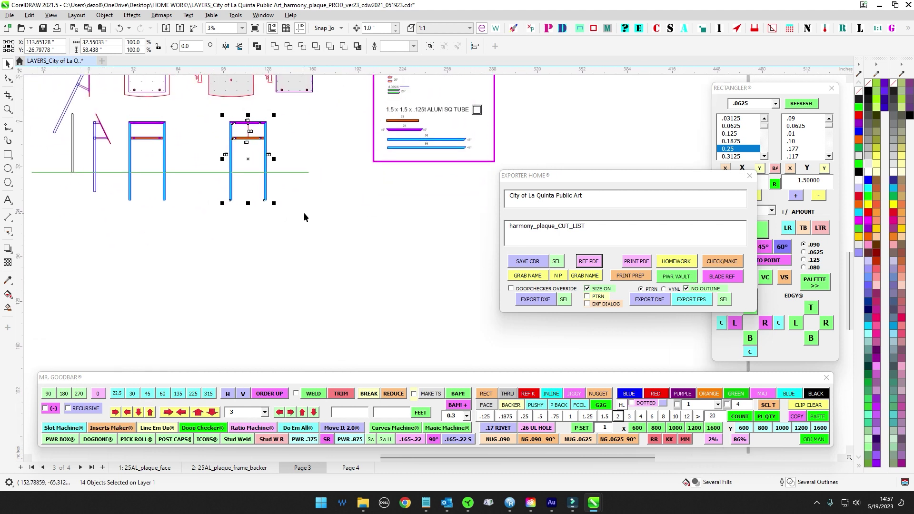
{"action": "key", "text": "plus"}
{"action": "key", "text": "shift+Down"}
{"action": "key", "text": "shift+Down"}
{"action": "key", "text": "shift+Down"}
{"action": "key", "text": "shift+Down"}
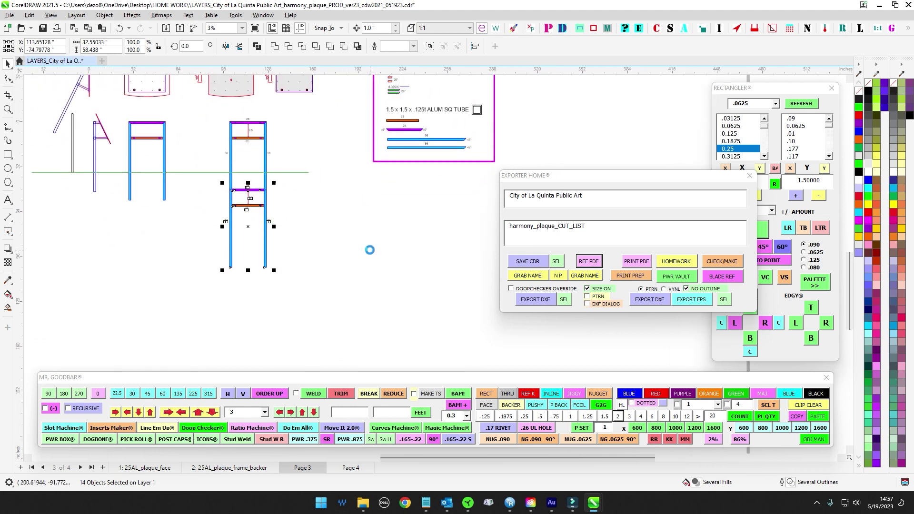
{"action": "key", "text": "shift+Down"}
{"action": "key", "text": "shift+Down"}
{"action": "key", "text": "shift+Down"}
{"action": "key", "text": "shift+Down"}
{"action": "key", "text": "shift+Down"}
Add a rectangular border around the lower frame copy and its labels with the BAM! + command at 0.3.
{"action": "left_click_drag", "start_coordinate": [348, 257], "coordinate": [362, 222]}
{"action": "left_click_drag", "start_coordinate": [196, 242], "coordinate": [222, 191]}
{"action": "scroll", "coordinate": [222, 191], "scroll_direction": "up", "scroll_amount": 1}
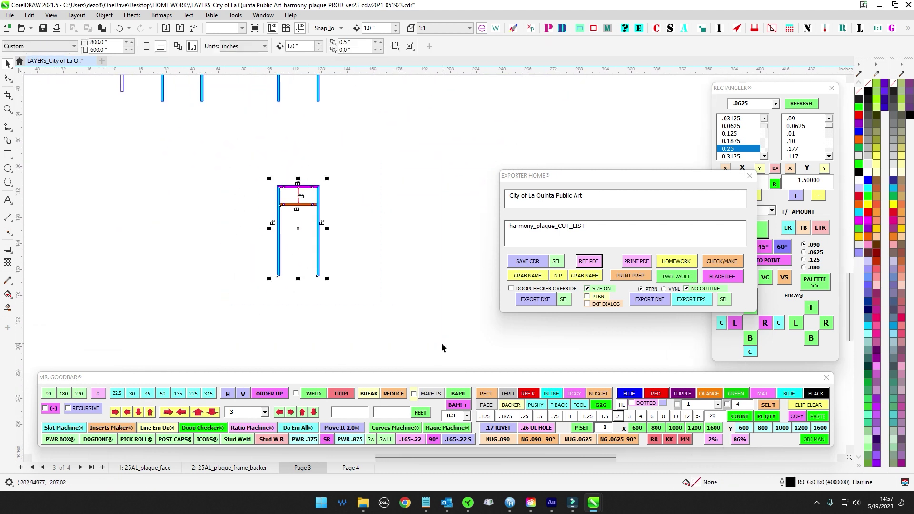
{"action": "left_click", "coordinate": [465, 407]}
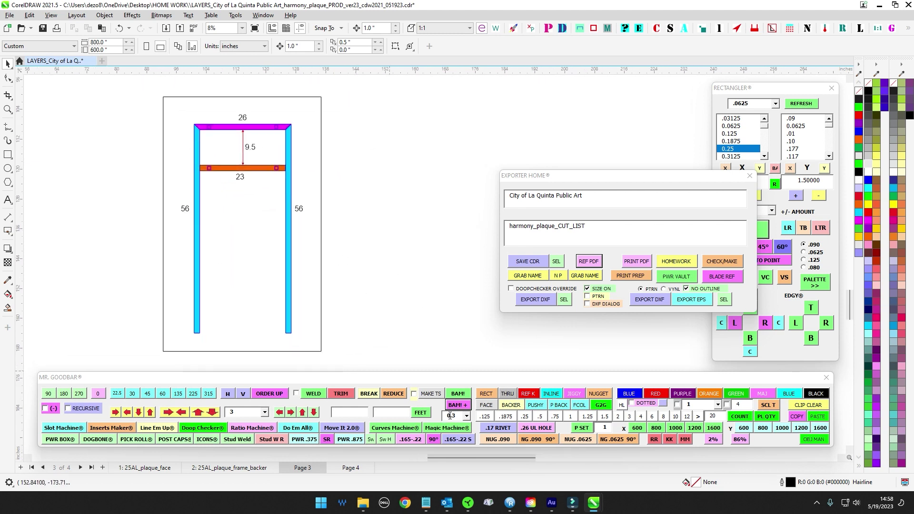
Export the selected bordered frame as a reference PDF with the description harmony_plaque_LAYOUT.
{"action": "scroll", "coordinate": [339, 150], "scroll_direction": "down", "scroll_amount": 1}
{"action": "left_click_drag", "start_coordinate": [199, 109], "coordinate": [209, 164]}
{"action": "scroll", "coordinate": [213, 142], "scroll_direction": "down", "scroll_amount": 1}
{"action": "left_click_drag", "start_coordinate": [181, 132], "coordinate": [359, 342]}
{"action": "left_click", "coordinate": [590, 226]}
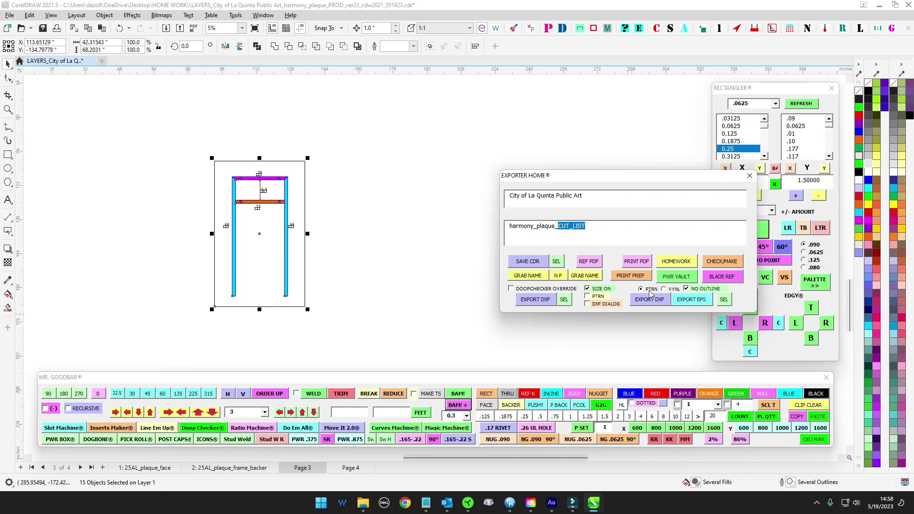
{"action": "type", "text": "LAYOUT"}
{"action": "left_click", "coordinate": [596, 266]}
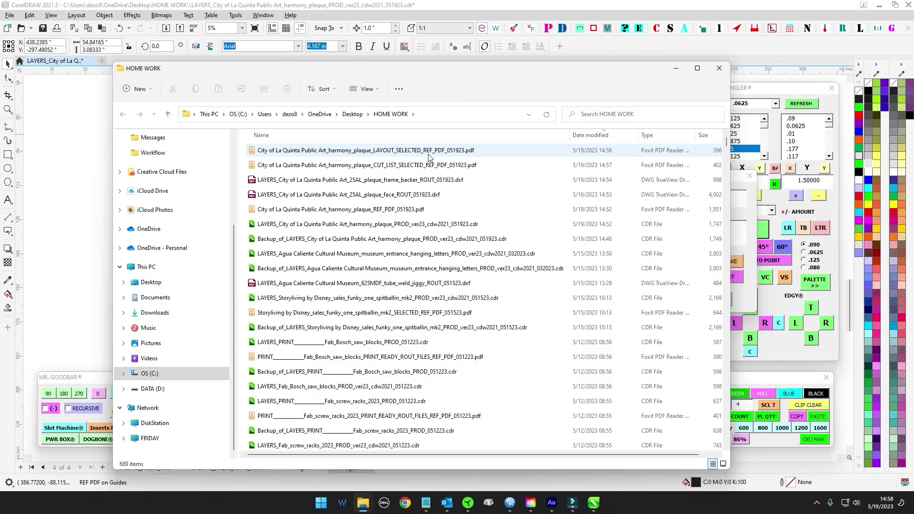
Open the harmony_plaque_LAYOUT reference PDF, check the frame drawing and its dimensions, and close it with its folder.
{"action": "double_click", "coordinate": [428, 152]}
{"action": "scroll", "coordinate": [376, 209], "scroll_direction": "down", "scroll_amount": 10}
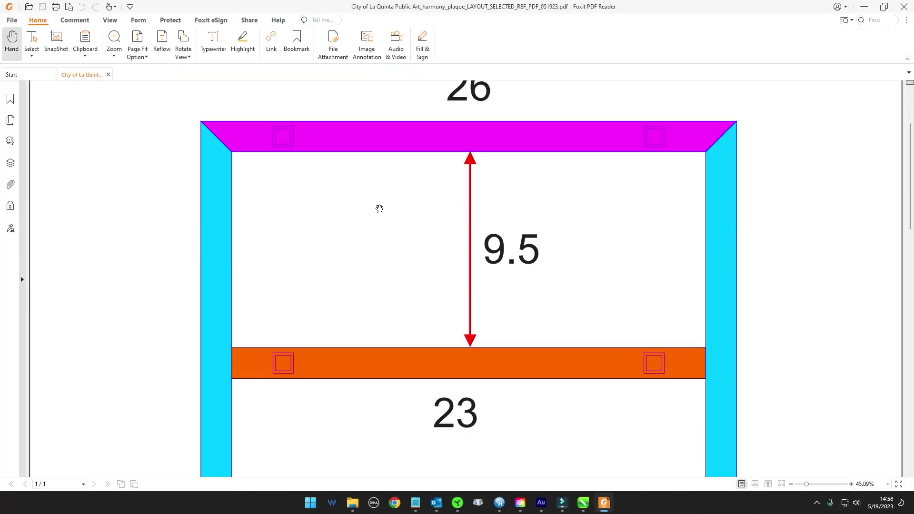
{"action": "scroll", "coordinate": [367, 240], "scroll_direction": "up", "scroll_amount": 8}
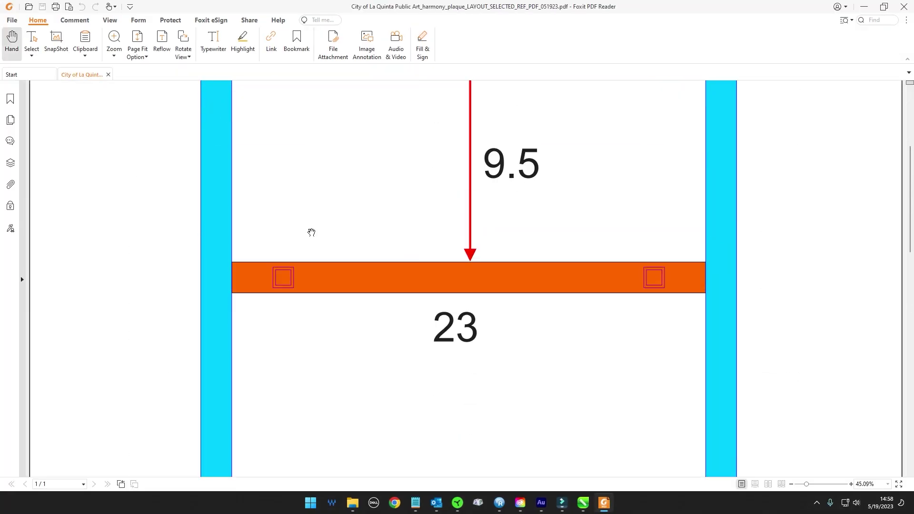
{"action": "scroll", "coordinate": [515, 280], "scroll_direction": "up", "scroll_amount": 2}
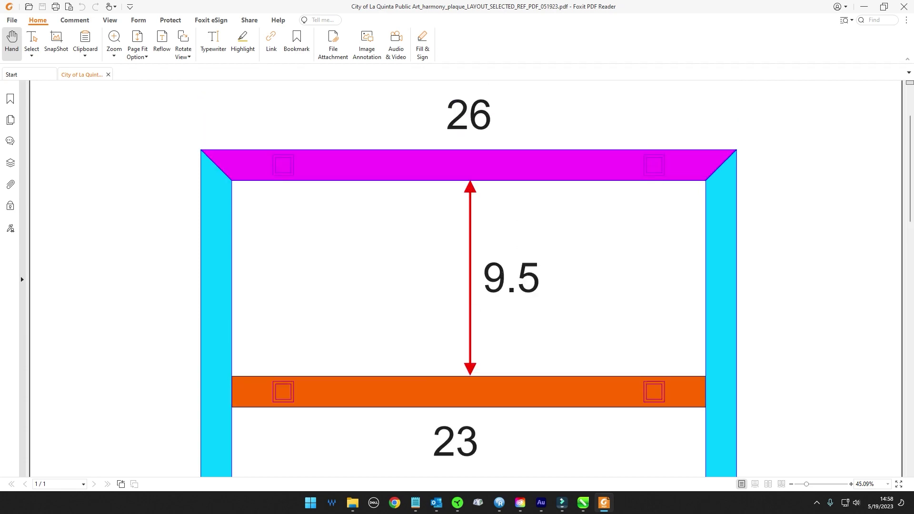
{"action": "left_click", "coordinate": [904, 7]}
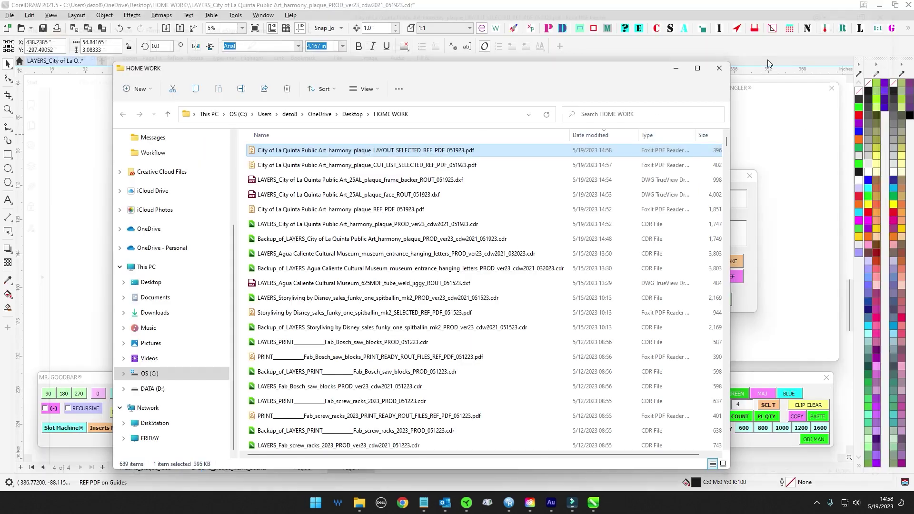
{"action": "left_click", "coordinate": [719, 69]}
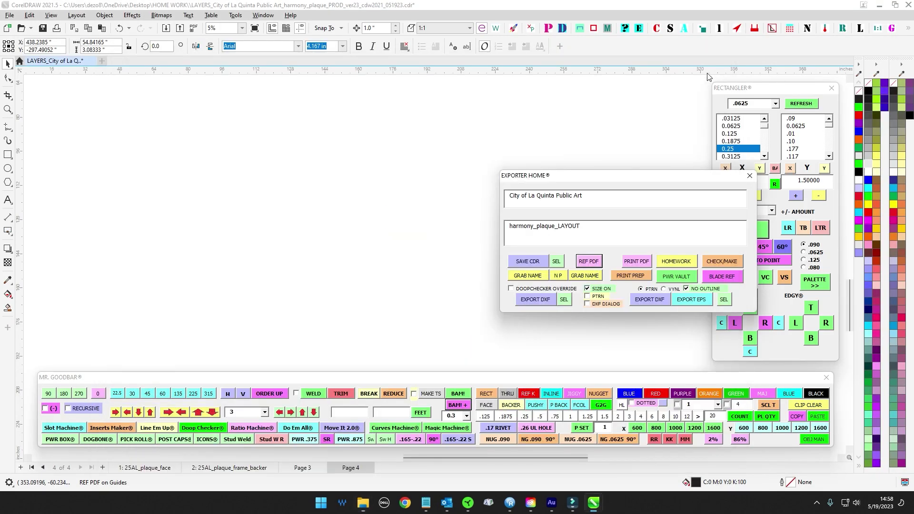
Delete the bordered frame copy below the original drawings on page 3.
{"action": "scroll", "coordinate": [452, 172], "scroll_direction": "down", "scroll_amount": 4}
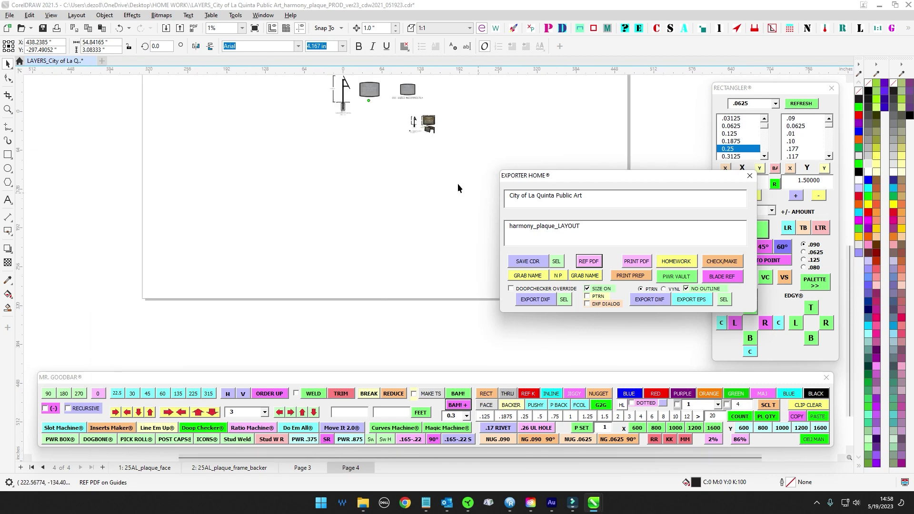
{"action": "left_click", "coordinate": [288, 473]}
{"action": "scroll", "coordinate": [347, 239], "scroll_direction": "up", "scroll_amount": 3}
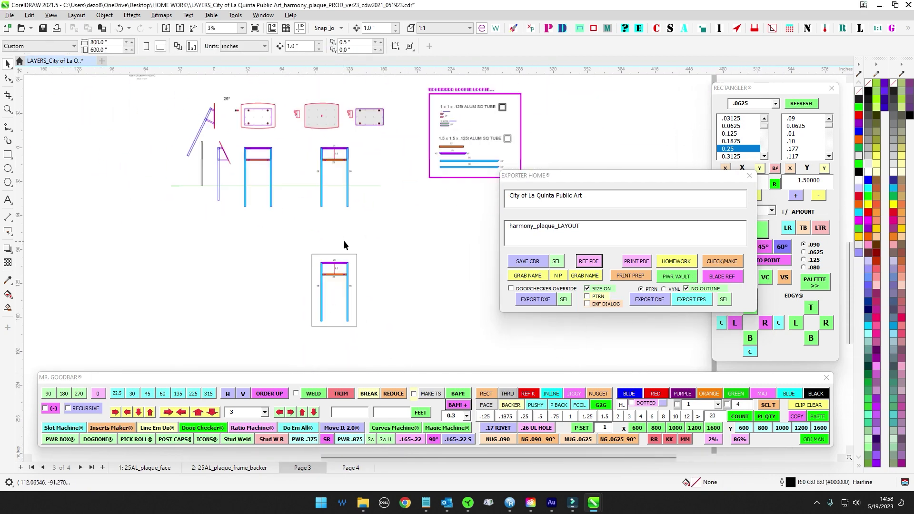
{"action": "scroll", "coordinate": [333, 281], "scroll_direction": "up", "scroll_amount": 5}
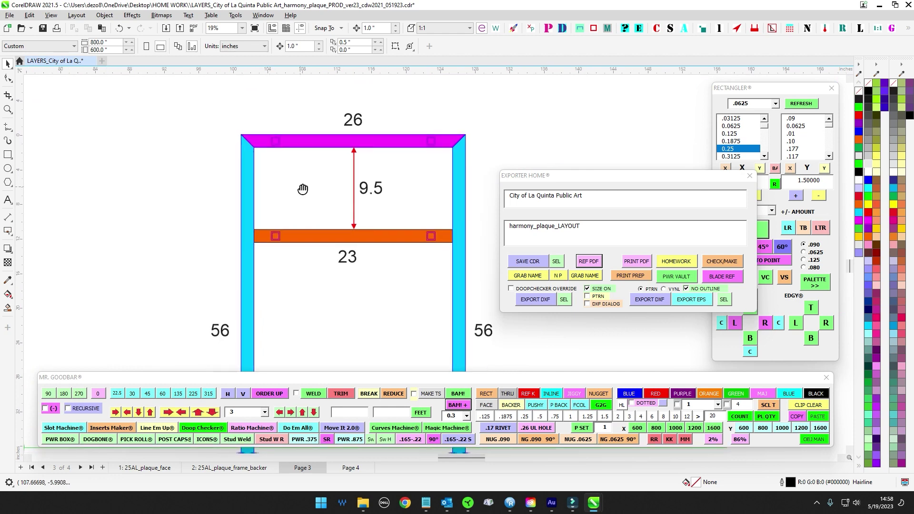
{"action": "scroll", "coordinate": [303, 189], "scroll_direction": "down", "scroll_amount": 5}
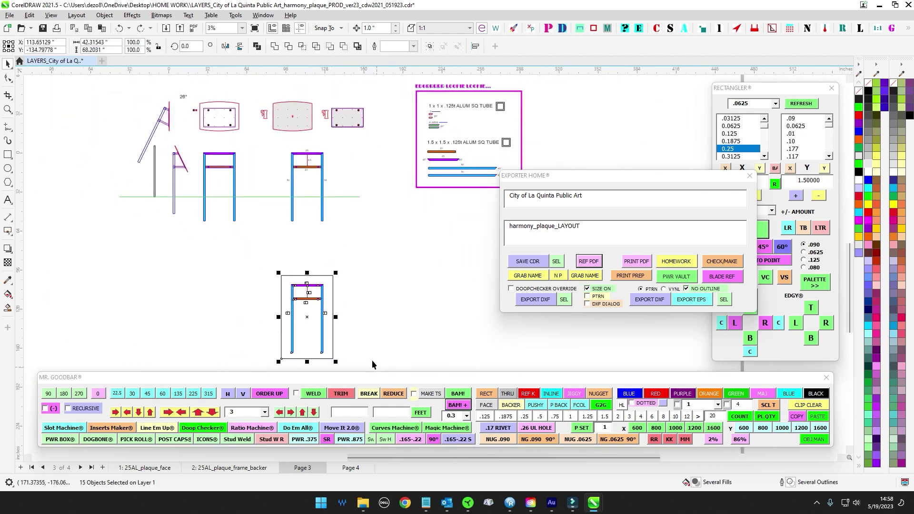
{"action": "left_click", "coordinate": [301, 296]}
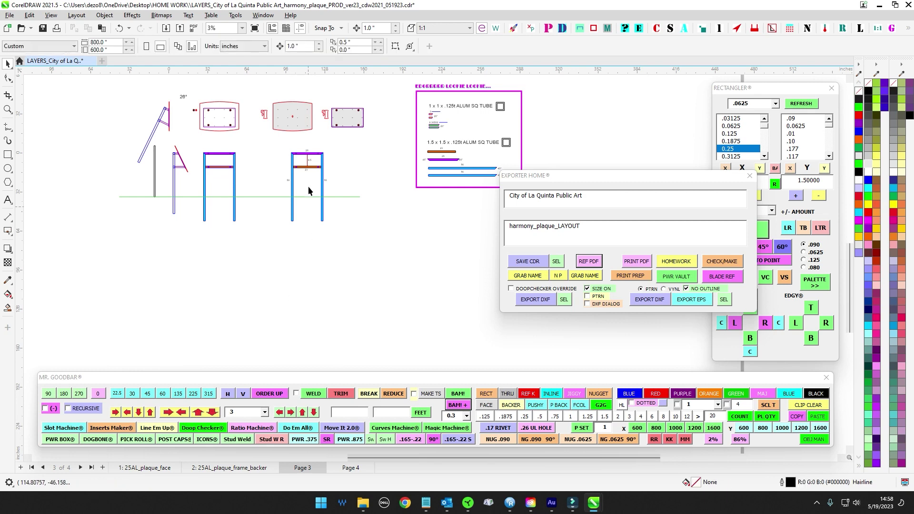
Fill the four small 1 x 1 tube sections on the magenta and orange crossbars with white.
{"action": "scroll", "coordinate": [307, 157], "scroll_direction": "up", "scroll_amount": 1}
{"action": "scroll", "coordinate": [294, 159], "scroll_direction": "up", "scroll_amount": 8}
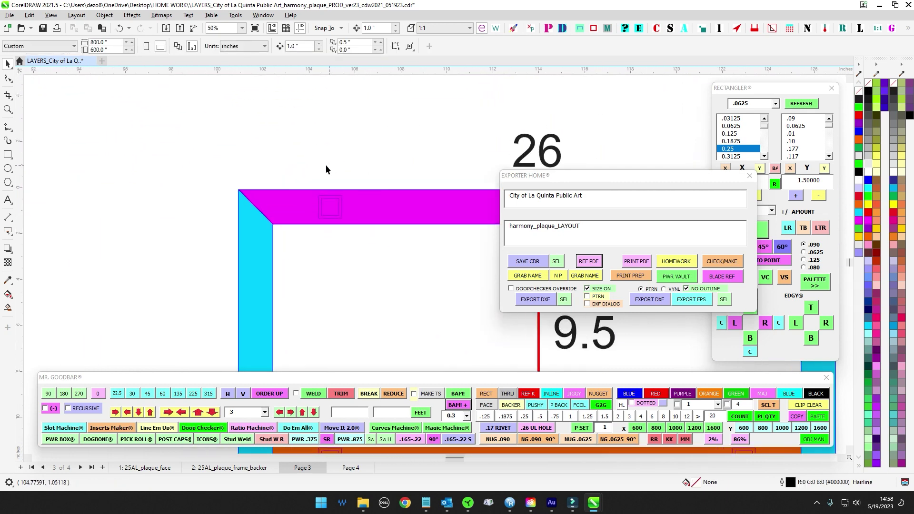
{"action": "left_click", "coordinate": [443, 227]}
{"action": "scroll", "coordinate": [422, 296], "scroll_direction": "down", "scroll_amount": 1}
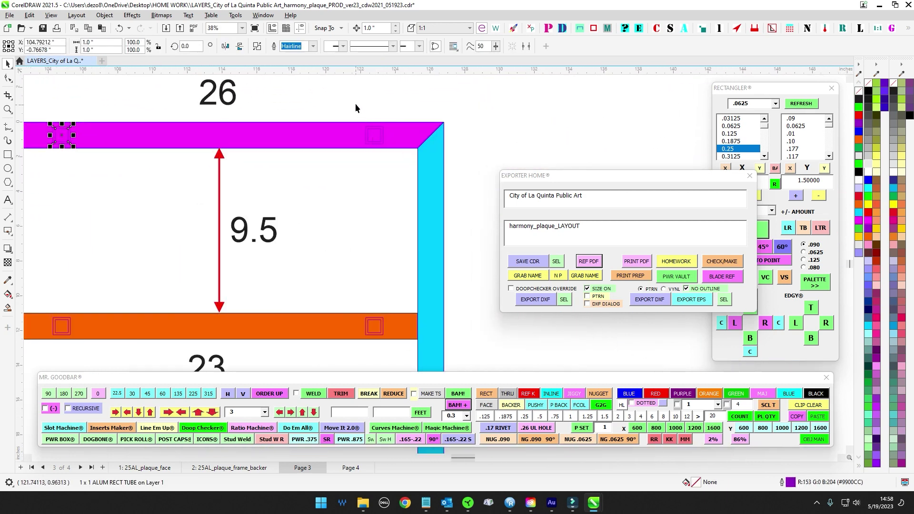
{"action": "left_click_drag", "start_coordinate": [387, 252], "coordinate": [414, 184]}
{"action": "left_click_drag", "start_coordinate": [376, 227], "coordinate": [440, 307]}
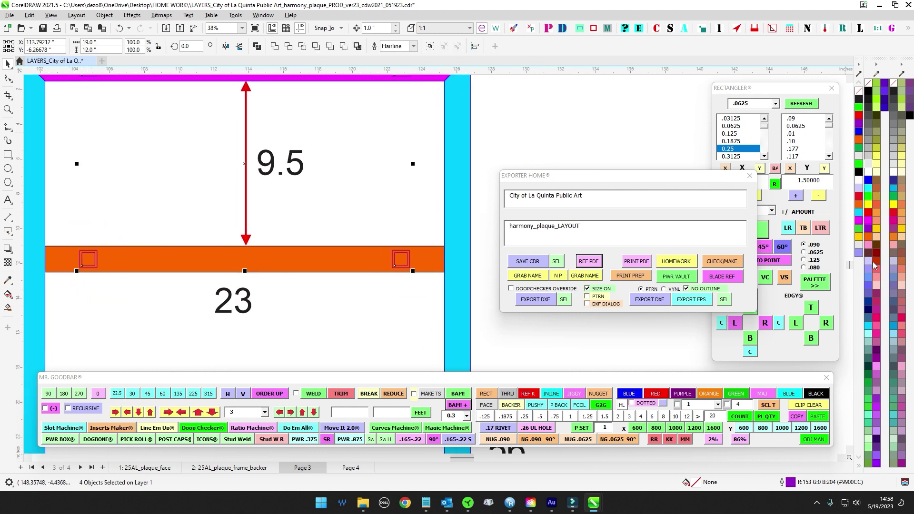
{"action": "left_click", "coordinate": [869, 174]}
{"action": "scroll", "coordinate": [264, 101], "scroll_direction": "down", "scroll_amount": 2}
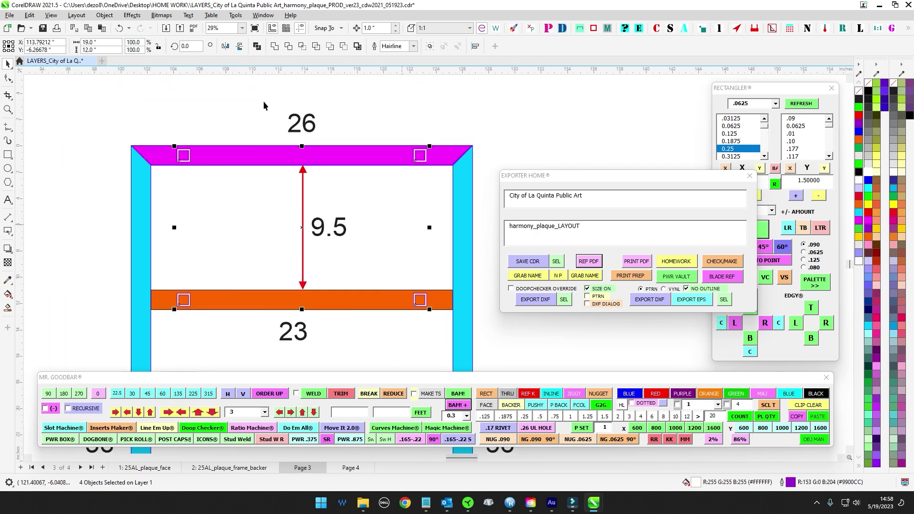
Examine the white-filled 1 x 1 tube sections on the frame's crossbars, moving the export panel out of the way.
{"action": "left_click", "coordinate": [264, 101]}
{"action": "scroll", "coordinate": [224, 147], "scroll_direction": "up", "scroll_amount": 4}
{"action": "scroll", "coordinate": [226, 146], "scroll_direction": "up", "scroll_amount": 1}
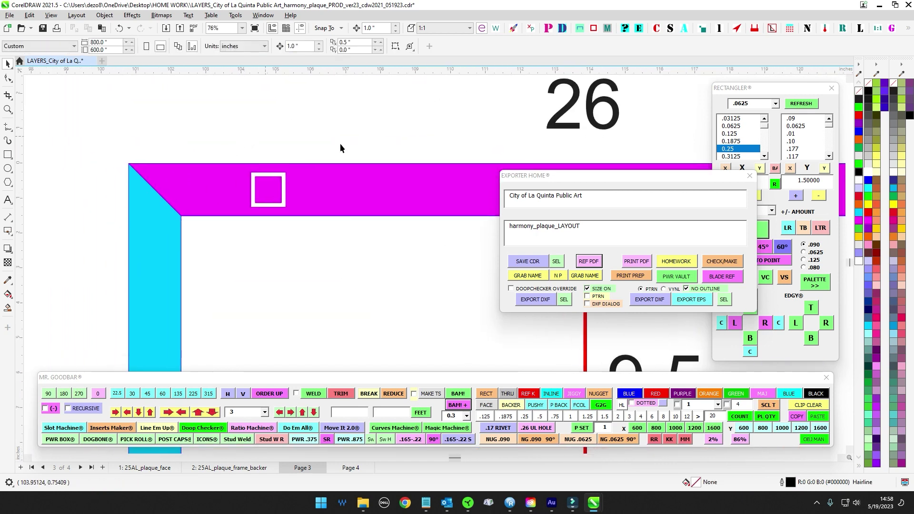
{"action": "scroll", "coordinate": [252, 151], "scroll_direction": "down", "scroll_amount": 4}
{"action": "left_click_drag", "start_coordinate": [242, 139], "coordinate": [276, 293]}
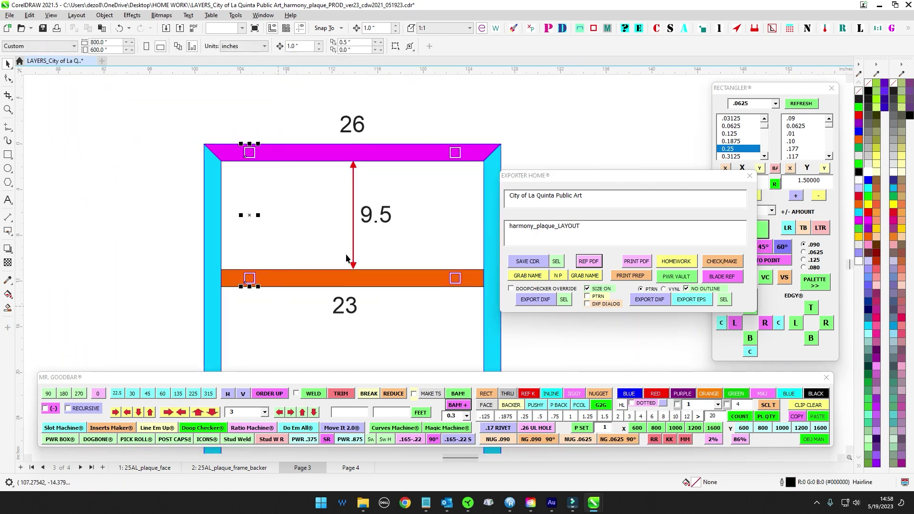
{"action": "mouse_move", "coordinate": [608, 181]}
{"action": "left_mouse_down"}
{"action": "mouse_move", "coordinate": [527, 114]}
{"action": "mouse_move", "coordinate": [344, 142]}
{"action": "mouse_move", "coordinate": [380, 158]}
{"action": "left_mouse_up"}
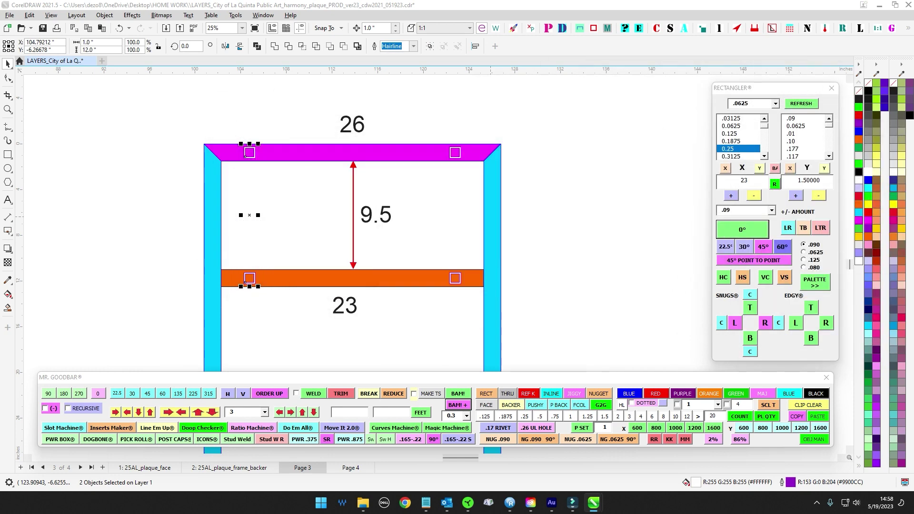
{"action": "left_click", "coordinate": [256, 123]}
{"action": "scroll", "coordinate": [256, 123], "scroll_direction": "up", "scroll_amount": 1}
{"action": "left_click_drag", "start_coordinate": [254, 122], "coordinate": [269, 131]}
{"action": "scroll", "coordinate": [263, 135], "scroll_direction": "down", "scroll_amount": 1}
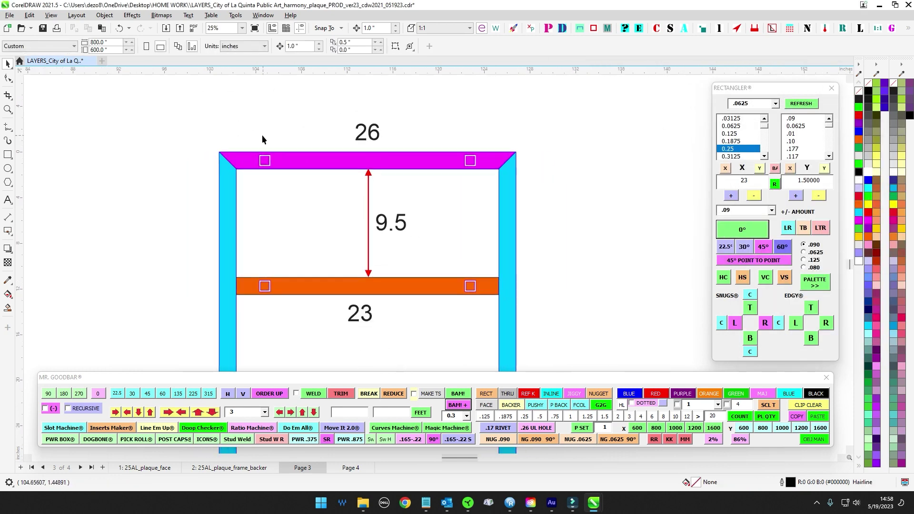
{"action": "left_click", "coordinate": [265, 160]}
{"action": "scroll", "coordinate": [290, 147], "scroll_direction": "down", "scroll_amount": 4}
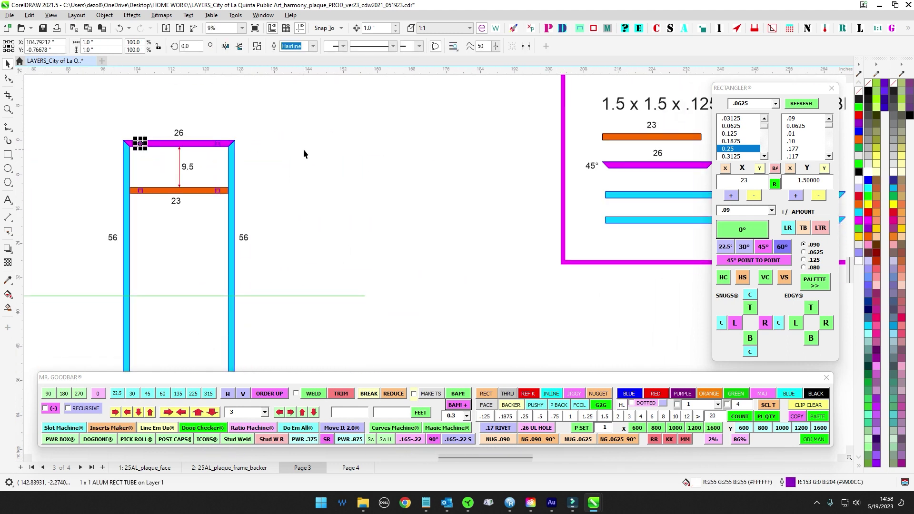
{"action": "left_click", "coordinate": [310, 174]}
{"action": "scroll", "coordinate": [161, 142], "scroll_direction": "up", "scroll_amount": 2}
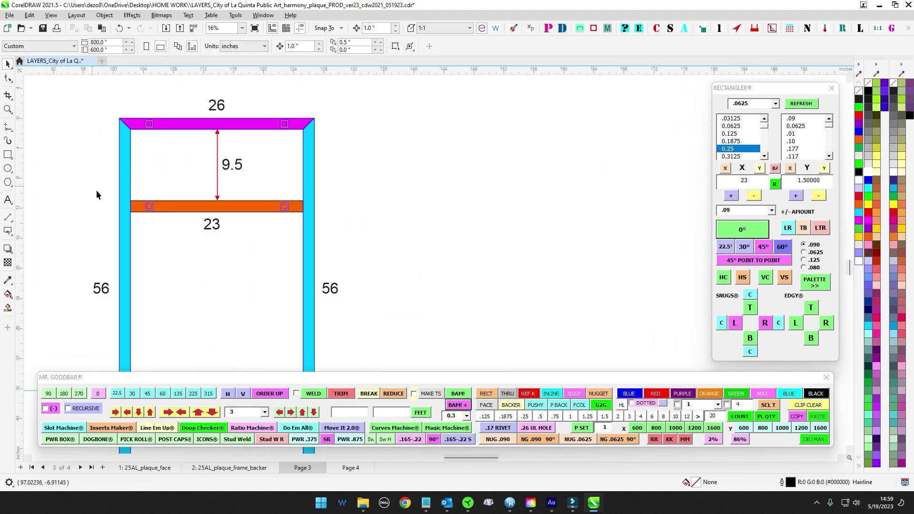
Copy the whole dimensioned tube frame about 47 in to its right.
{"action": "scroll", "coordinate": [111, 127], "scroll_direction": "down", "scroll_amount": 3}
{"action": "left_click_drag", "start_coordinate": [71, 111], "coordinate": [238, 331]}
{"action": "key", "text": "plus"}
{"action": "key", "text": "shift+Right"}
{"action": "key", "text": "shift+Right"}
{"action": "key", "text": "shift+Right"}
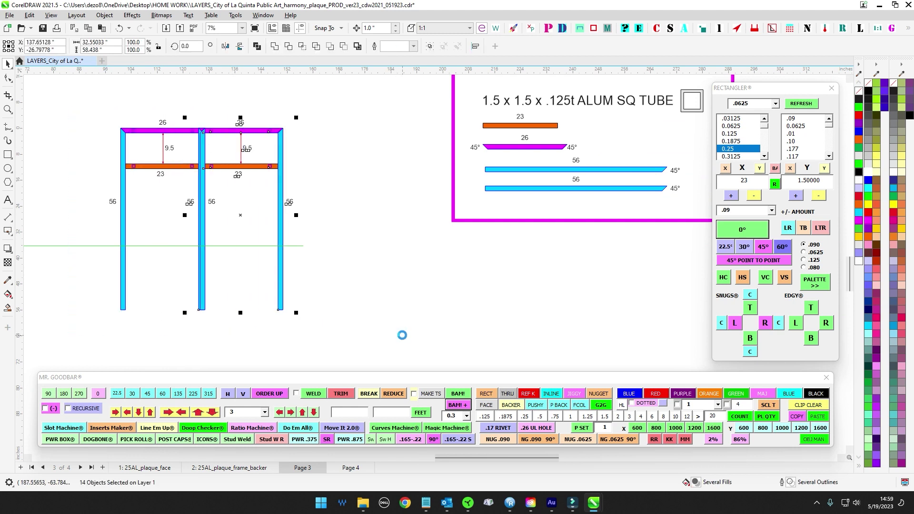
{"action": "key", "text": "shift+Right"}
{"action": "key", "text": "Left"}
{"action": "left_click", "coordinate": [462, 279]}
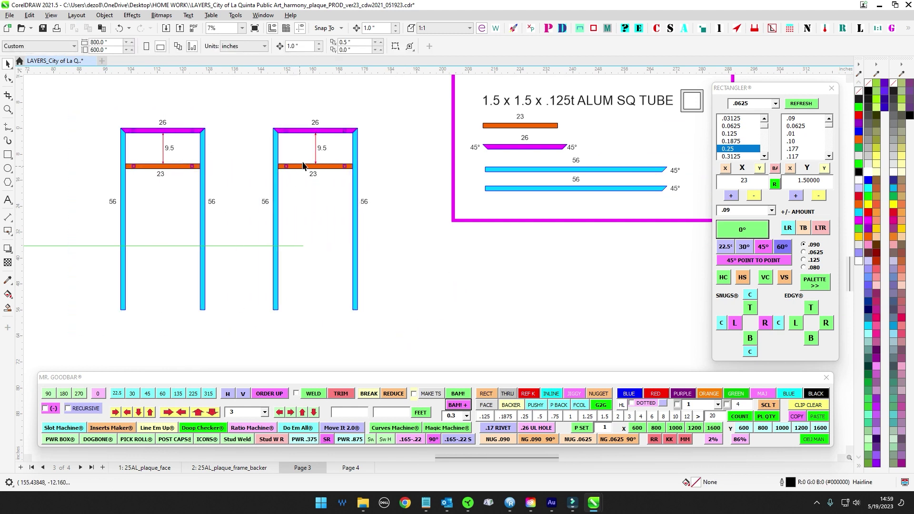
Delete the length labels, the 9.5 label and the red dimension arrow from the right-hand copy of the frame.
{"action": "scroll", "coordinate": [303, 162], "scroll_direction": "up", "scroll_amount": 2}
{"action": "left_click_drag", "start_coordinate": [300, 151], "coordinate": [335, 221]}
{"action": "key", "text": "Delete"}
{"action": "scroll", "coordinate": [305, 140], "scroll_direction": "up", "scroll_amount": 2}
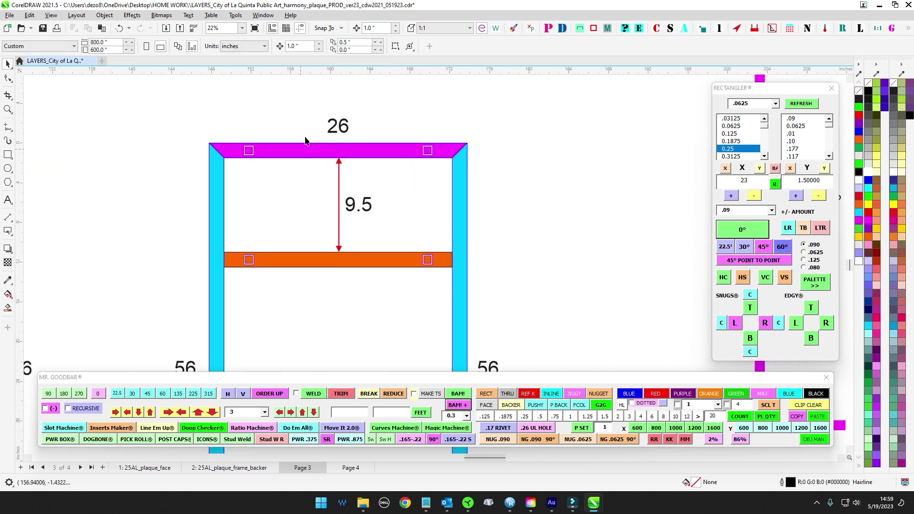
{"action": "left_click_drag", "start_coordinate": [367, 268], "coordinate": [378, 264]}
{"action": "key", "text": "Delete"}
{"action": "left_click_drag", "start_coordinate": [404, 164], "coordinate": [317, 105]}
{"action": "left_click_drag", "start_coordinate": [476, 267], "coordinate": [381, 329]}
{"action": "key", "text": "Delete"}
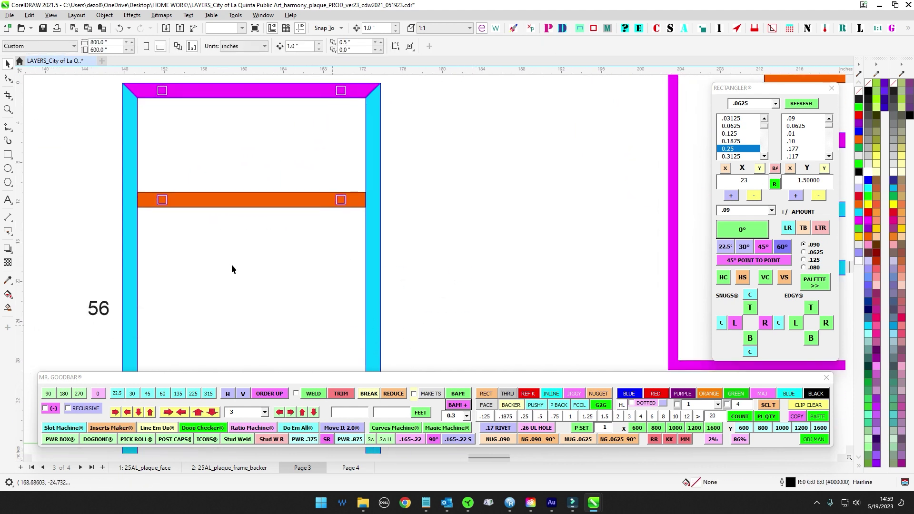
{"action": "left_click_drag", "start_coordinate": [62, 279], "coordinate": [125, 326]}
{"action": "key", "text": "Delete"}
Measure the center-to-center distance of the two tube sections on the magenta crossbar with How Far Is It, adding the result on screen.
{"action": "scroll", "coordinate": [271, 296], "scroll_direction": "down", "scroll_amount": 1}
{"action": "left_click_drag", "start_coordinate": [208, 145], "coordinate": [280, 158]}
{"action": "scroll", "coordinate": [280, 155], "scroll_direction": "up", "scroll_amount": 2}
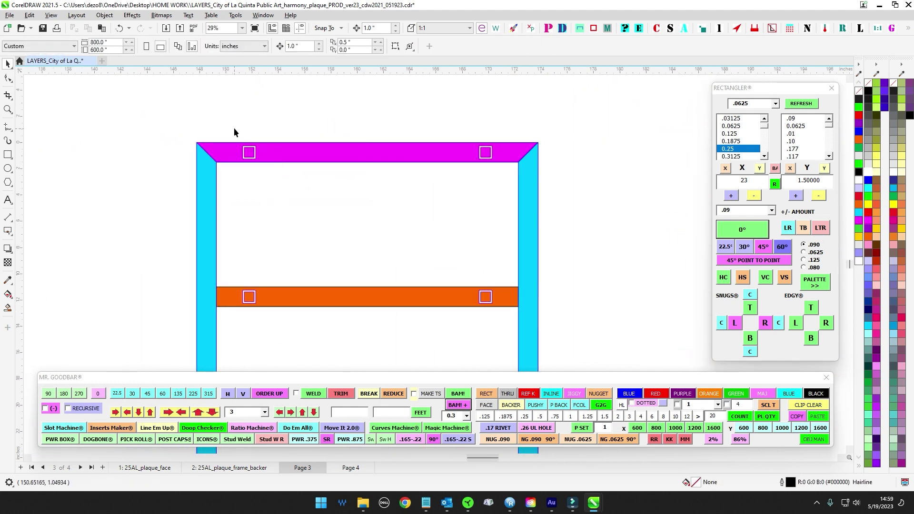
{"action": "left_click_drag", "start_coordinate": [509, 202], "coordinate": [510, 202]}
{"action": "left_click_drag", "start_coordinate": [348, 105], "coordinate": [317, 176]}
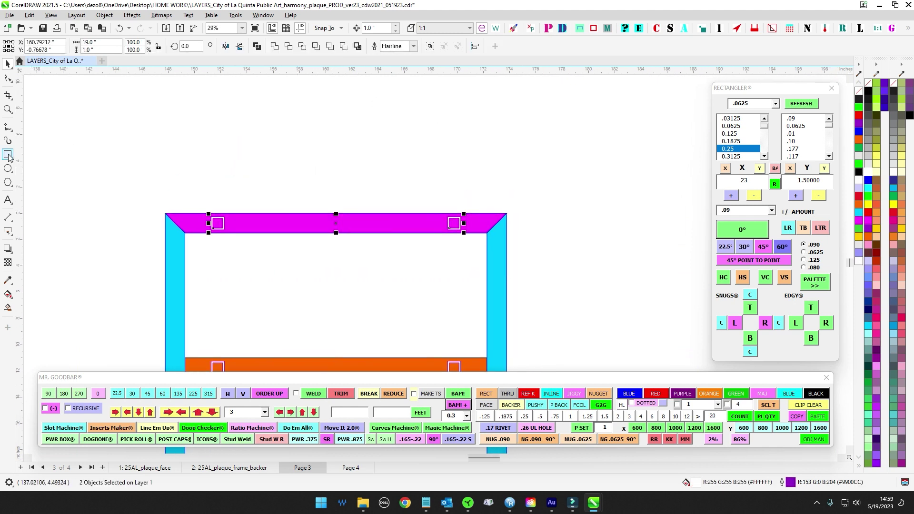
{"action": "left_click_drag", "start_coordinate": [182, 167], "coordinate": [474, 270]}
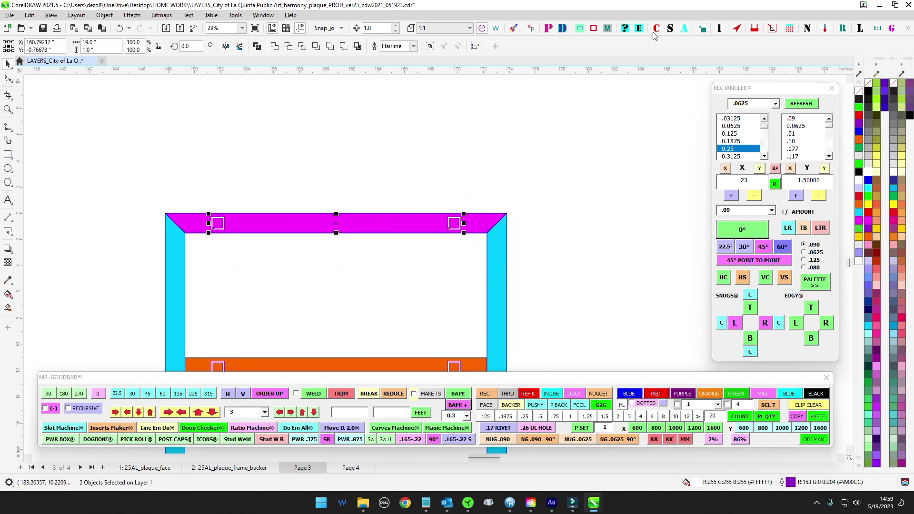
{"action": "left_click", "coordinate": [628, 29]}
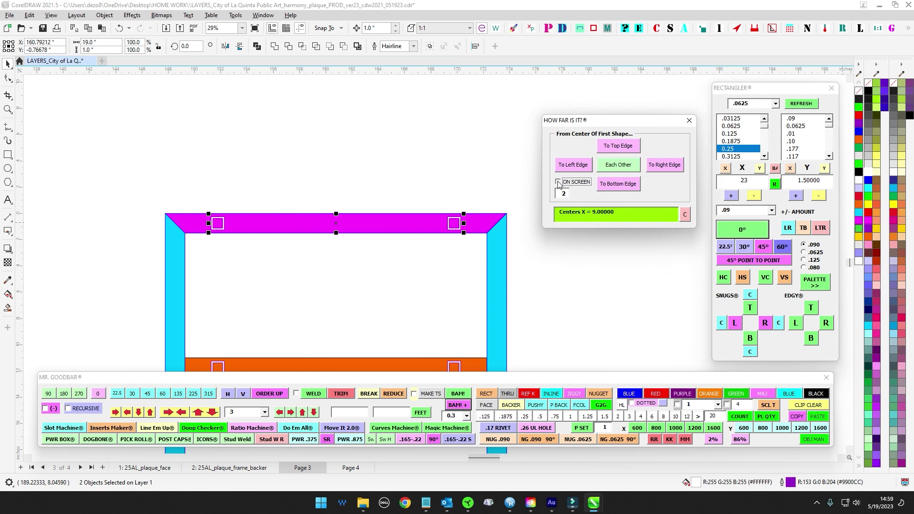
{"action": "left_click", "coordinate": [627, 166]}
{"action": "left_click", "coordinate": [351, 151]}
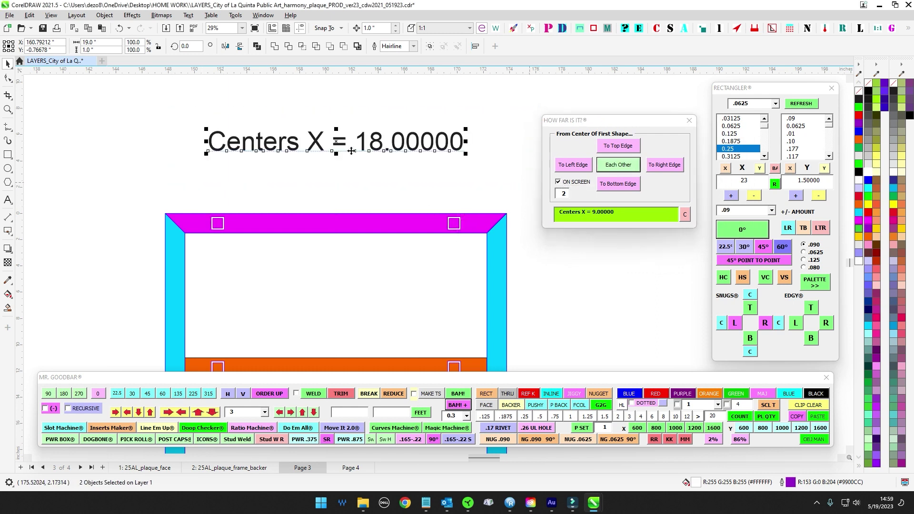
Set the horizontal spacing label to 1 in text and place it just above the magenta crossbar.
{"action": "left_click_drag", "start_coordinate": [351, 151], "coordinate": [363, 187]}
{"action": "left_click", "coordinate": [620, 417]}
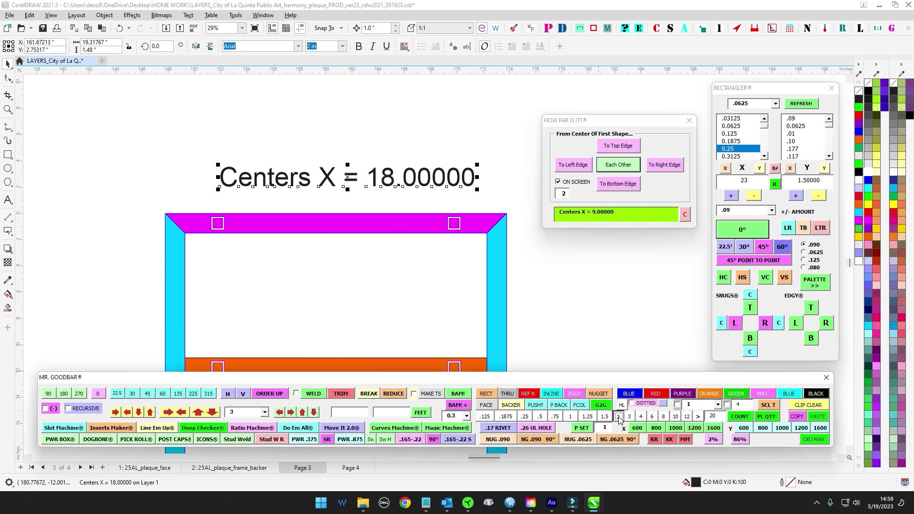
{"action": "left_click", "coordinate": [572, 417]}
{"action": "left_click_drag", "start_coordinate": [288, 187], "coordinate": [321, 174]}
{"action": "scroll", "coordinate": [335, 190], "scroll_direction": "down", "scroll_amount": 1}
{"action": "left_click_drag", "start_coordinate": [339, 226], "coordinate": [318, 220]}
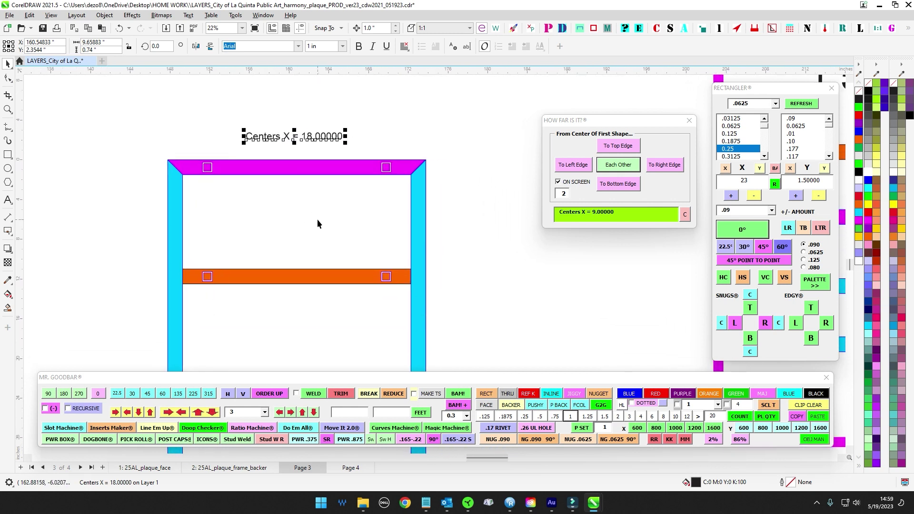
Measure the vertical center distance between the right-side tube sections, set its label to 1 in text and place it beside the frame.
{"action": "left_click_drag", "start_coordinate": [366, 153], "coordinate": [401, 330]}
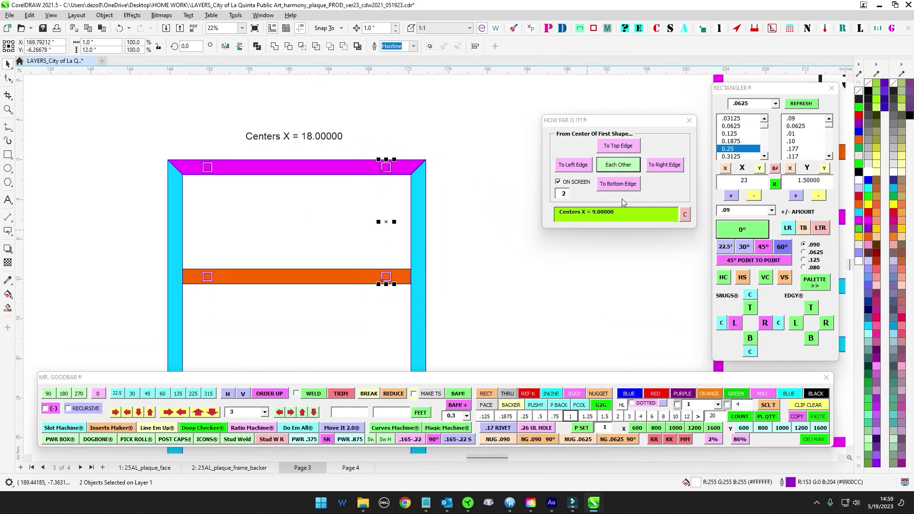
{"action": "left_click", "coordinate": [633, 170]}
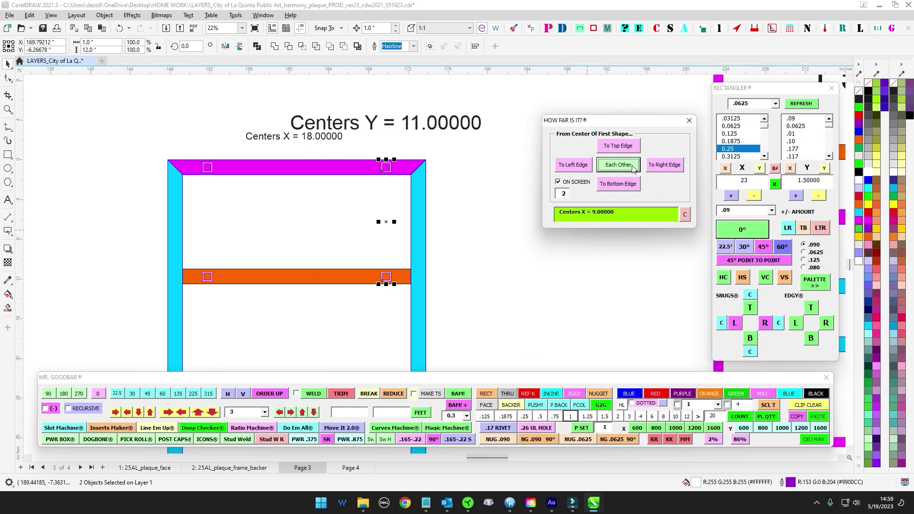
{"action": "left_click_drag", "start_coordinate": [419, 123], "coordinate": [321, 215]}
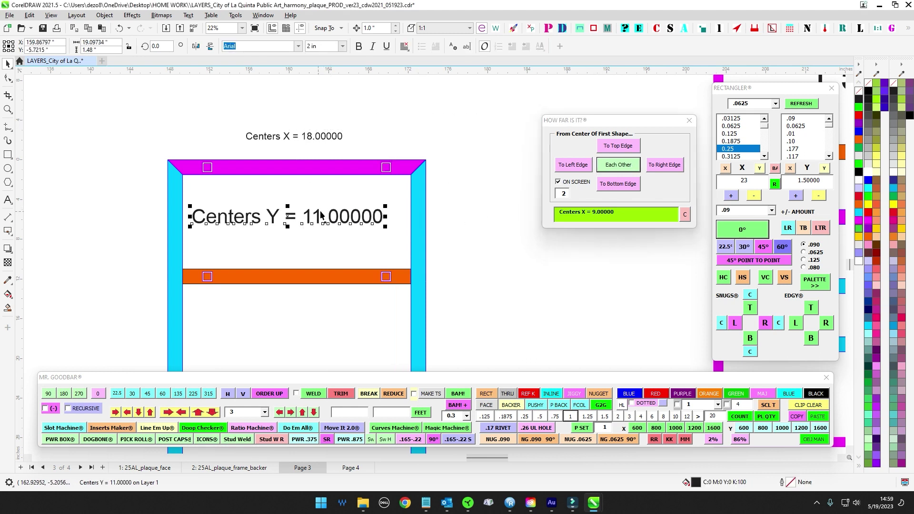
{"action": "left_click", "coordinate": [571, 416]}
{"action": "left_click_drag", "start_coordinate": [261, 222], "coordinate": [463, 227]}
{"action": "scroll", "coordinate": [401, 140], "scroll_direction": "up", "scroll_amount": 1}
{"action": "left_click", "coordinate": [412, 143]}
{"action": "left_click_drag", "start_coordinate": [411, 164], "coordinate": [454, 164]}
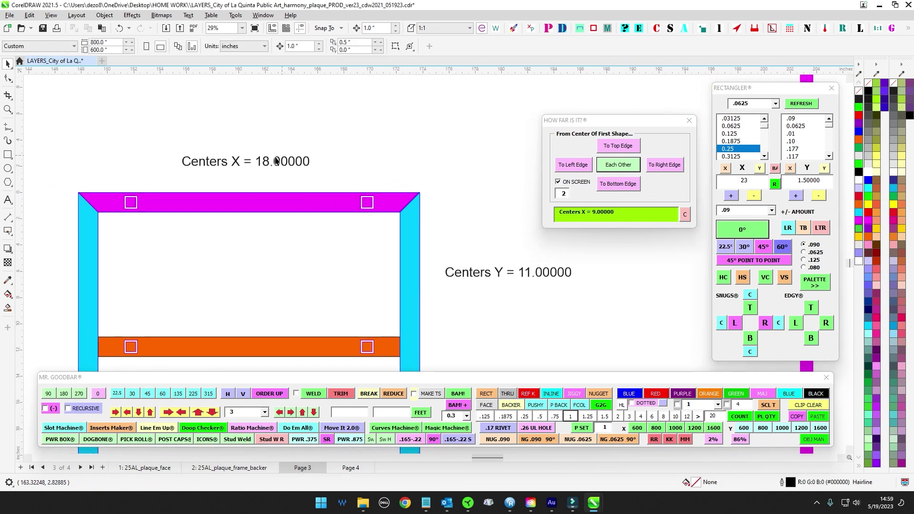
Draw an 18 x 11 in rectangle through the centers of the four tube sections and break it into separate lines.
{"action": "left_click_drag", "start_coordinate": [279, 250], "coordinate": [291, 247]}
{"action": "left_click_drag", "start_coordinate": [255, 199], "coordinate": [248, 178]}
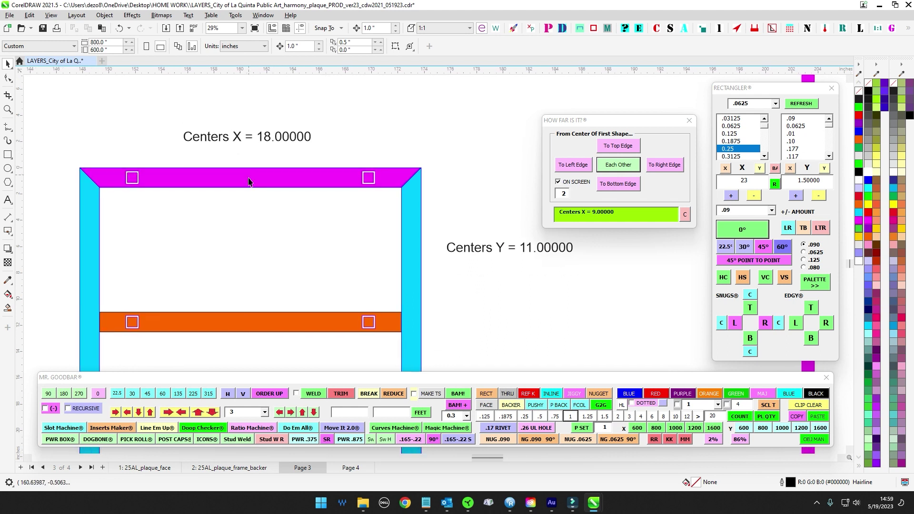
{"action": "left_click_drag", "start_coordinate": [422, 202], "coordinate": [377, 165]}
{"action": "left_click_drag", "start_coordinate": [107, 186], "coordinate": [125, 196]}
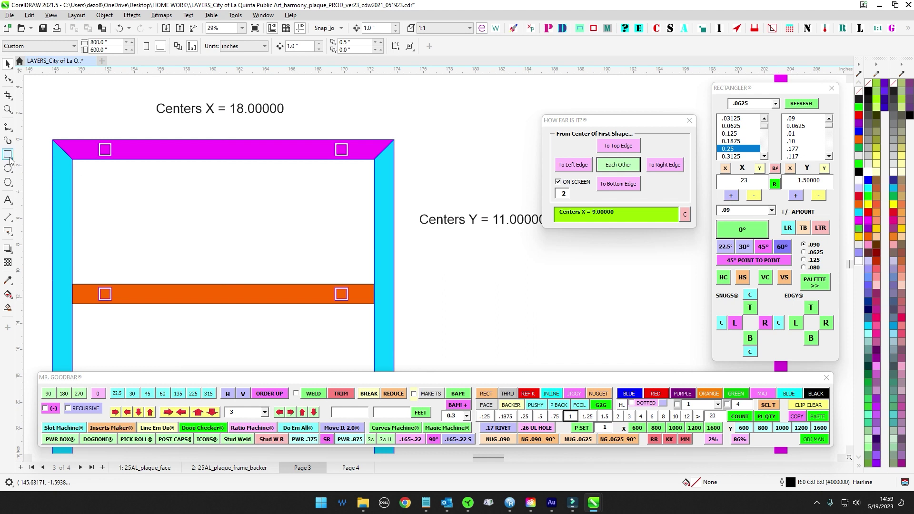
{"action": "left_click", "coordinate": [11, 159]}
{"action": "left_click", "coordinate": [35, 155]}
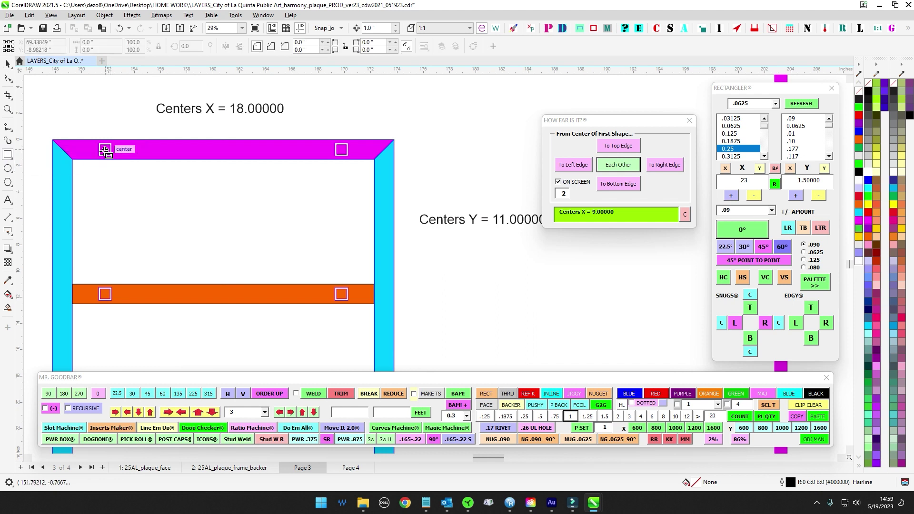
{"action": "mouse_move", "coordinate": [105, 150]}
{"action": "left_mouse_down"}
{"action": "mouse_move", "coordinate": [218, 262]}
{"action": "mouse_move", "coordinate": [351, 292]}
{"action": "mouse_move", "coordinate": [341, 294]}
{"action": "left_mouse_up"}
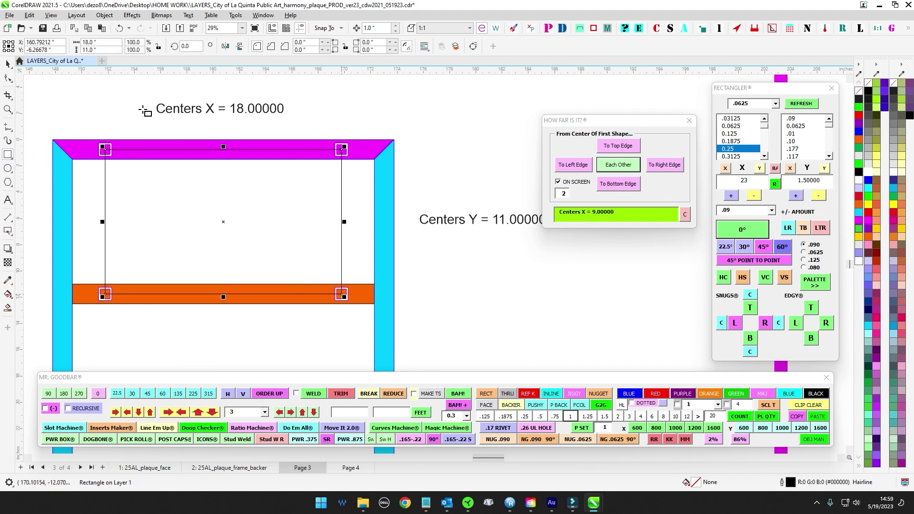
{"action": "left_click", "coordinate": [92, 50]}
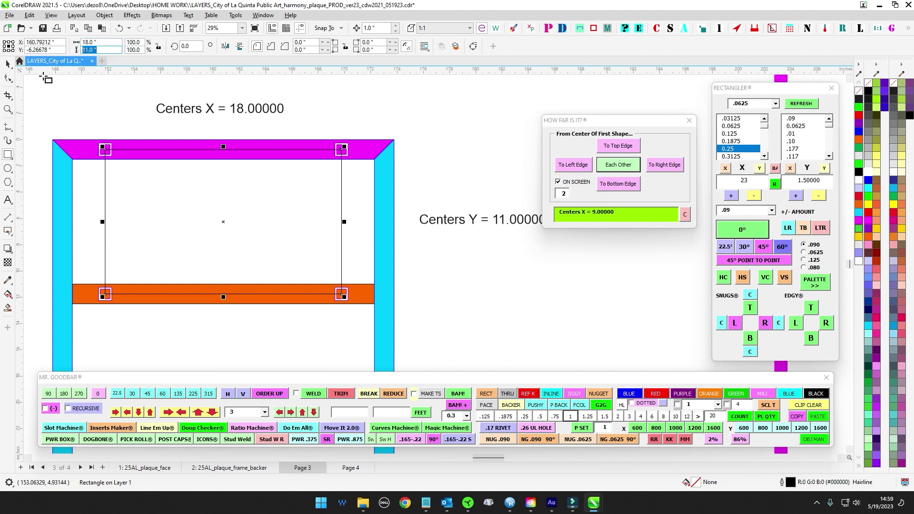
{"action": "left_click", "coordinate": [7, 64]}
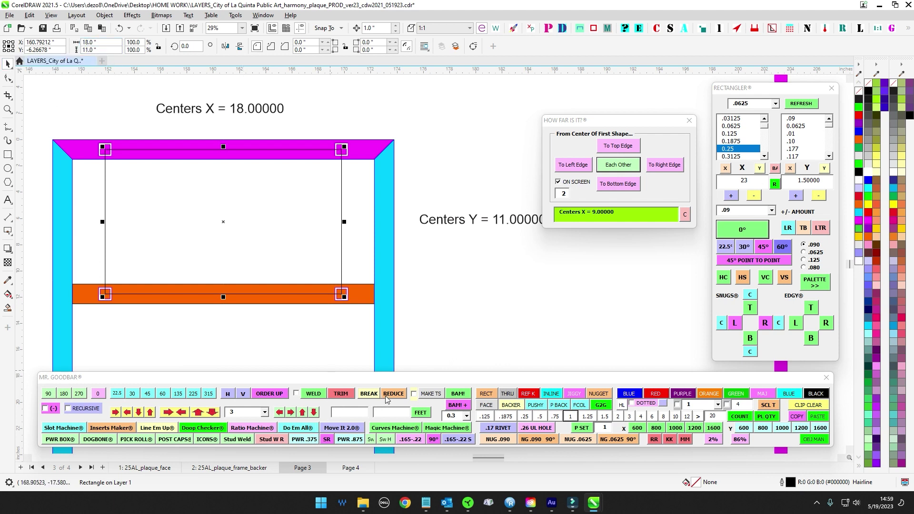
{"action": "left_click", "coordinate": [370, 394]}
{"action": "left_click", "coordinate": [439, 267]}
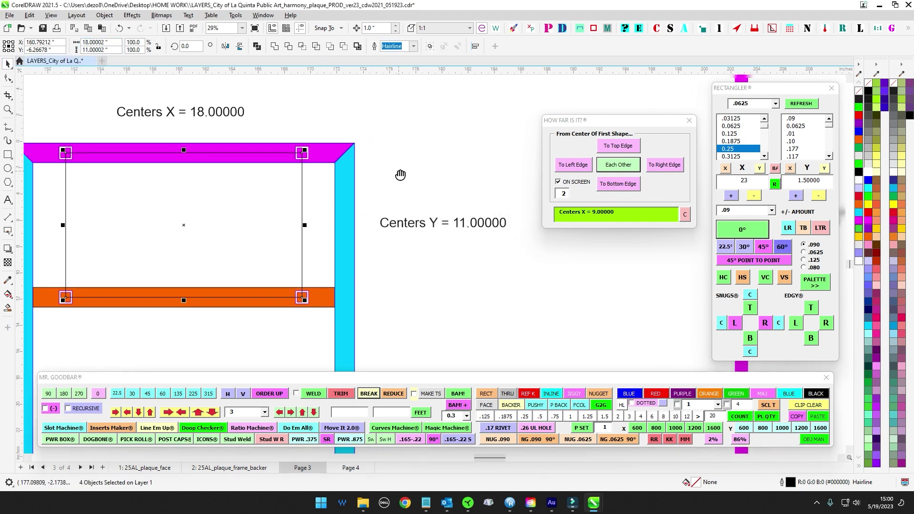
Delete the two Centers X and Centers Y text labels around the frame copy.
{"action": "left_click_drag", "start_coordinate": [377, 191], "coordinate": [541, 259]}
{"action": "key", "text": "Delete"}
{"action": "left_click_drag", "start_coordinate": [76, 94], "coordinate": [343, 137]}
{"action": "key", "text": "Delete"}
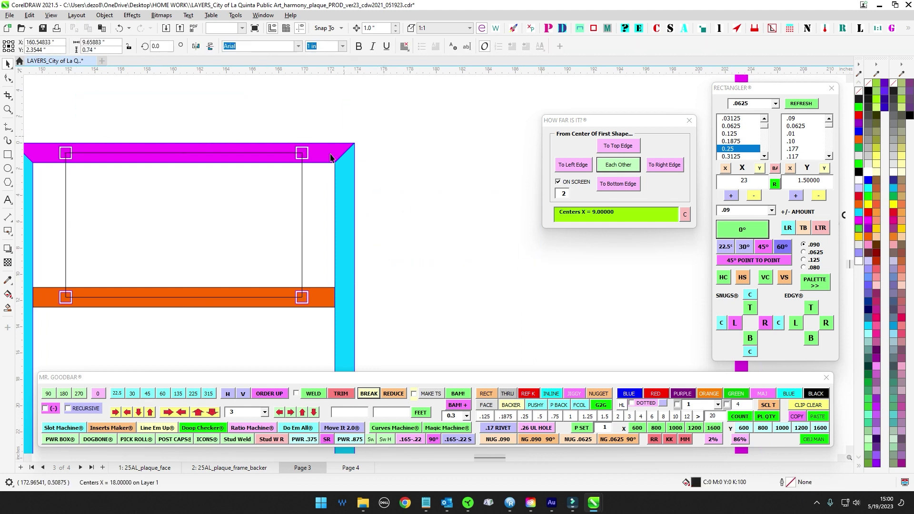
{"action": "key", "text": "Delete"}
Place a copy of the rectangle's top line 2 in higher, above the magenta crossbar.
{"action": "left_click", "coordinate": [281, 153]}
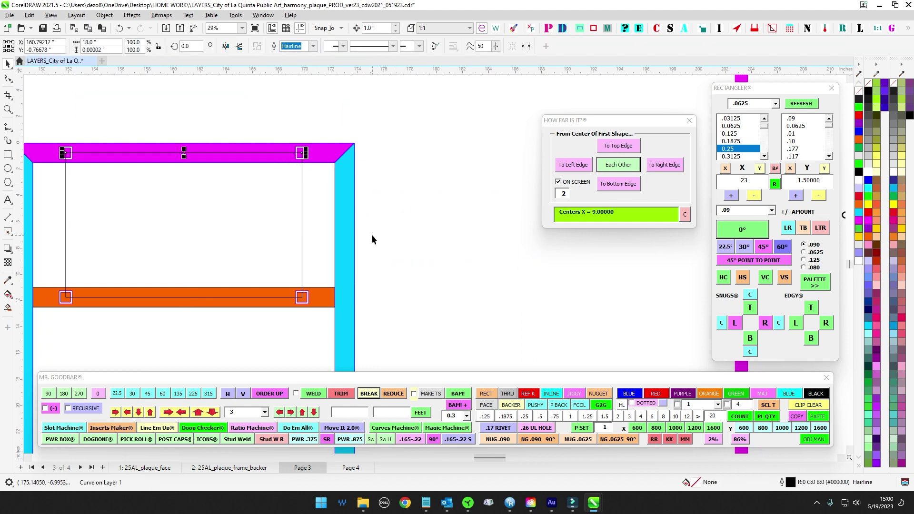
{"action": "key", "text": "Up"}
{"action": "key", "text": "Up"}
{"action": "scroll", "coordinate": [295, 177], "scroll_direction": "up", "scroll_amount": 1}
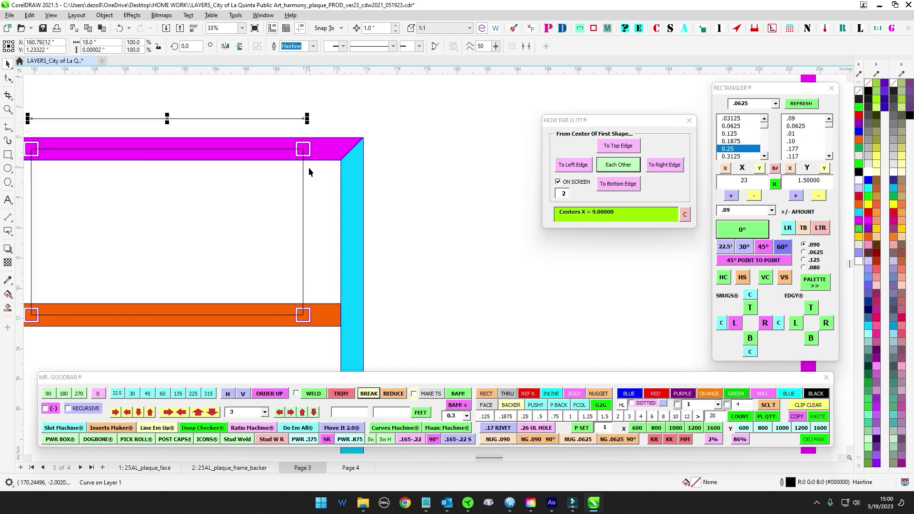
Create short extension lines about 3.3 in long above the two upper tube sections from copies of the vertical lines.
{"action": "left_click", "coordinate": [302, 165]}
{"action": "scroll", "coordinate": [302, 165], "scroll_direction": "down", "scroll_amount": 1}
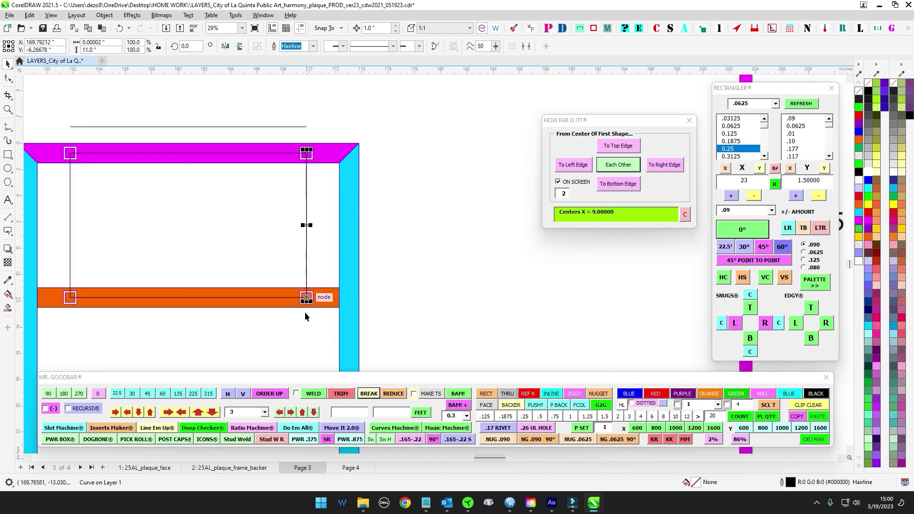
{"action": "left_click_drag", "start_coordinate": [306, 299], "coordinate": [310, 109]}
{"action": "left_click_drag", "start_coordinate": [244, 119], "coordinate": [310, 145]}
{"action": "left_click", "coordinate": [136, 211]}
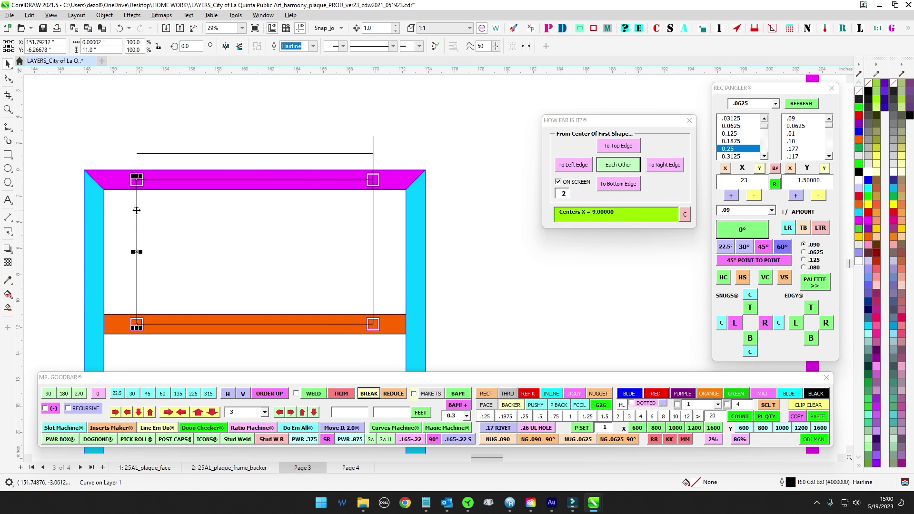
{"action": "left_click_drag", "start_coordinate": [136, 325], "coordinate": [131, 137]}
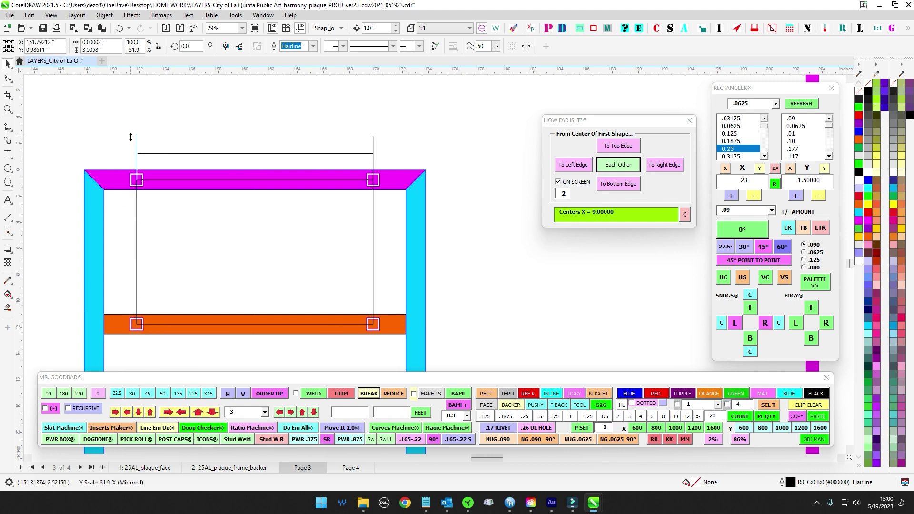
{"action": "left_click_drag", "start_coordinate": [356, 127], "coordinate": [368, 133]}
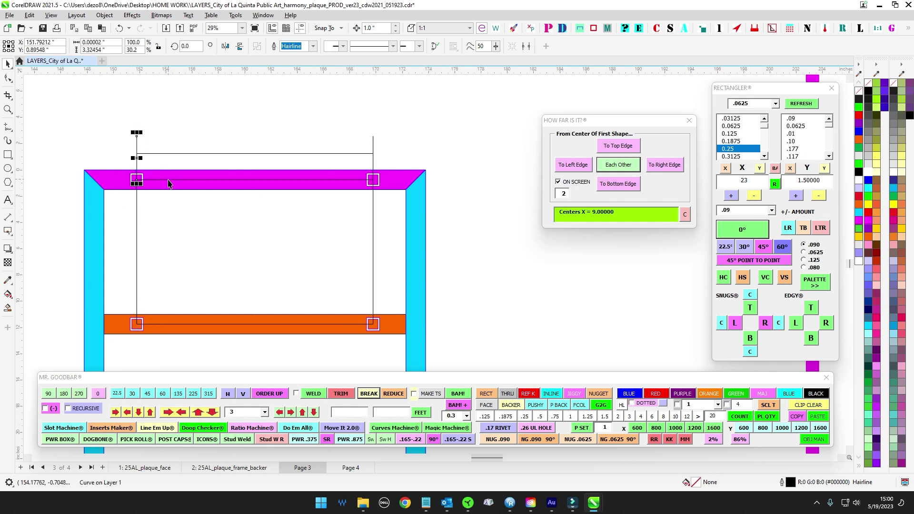
Move the original horizontal line on the magenta crossbar down 4 in, between the two crossbars.
{"action": "left_click", "coordinate": [168, 180]}
{"action": "key", "text": "Down"}
{"action": "key", "text": "Down"}
{"action": "key", "text": "Down"}
{"action": "key", "text": "Down"}
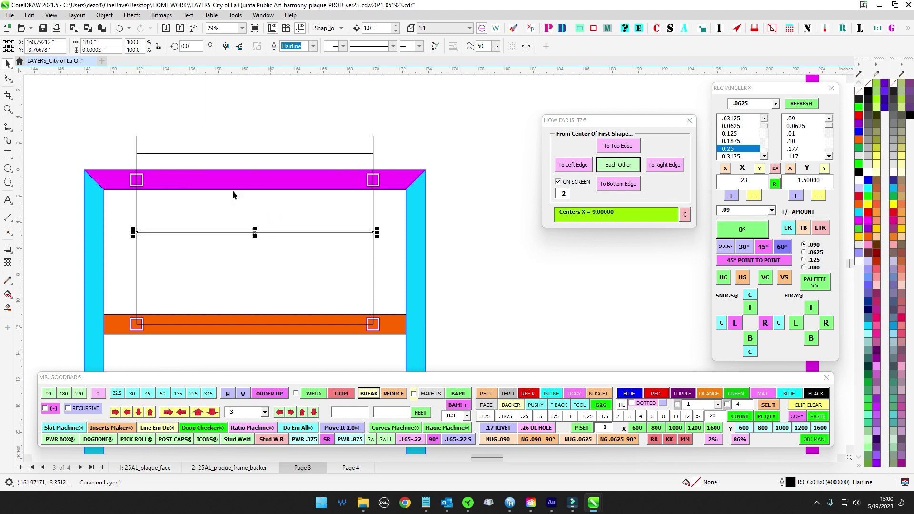
Move the horizontal dimension line and its two extension lines above the magenta crossbar up 1 in.
{"action": "scroll", "coordinate": [129, 180], "scroll_direction": "up", "scroll_amount": 2}
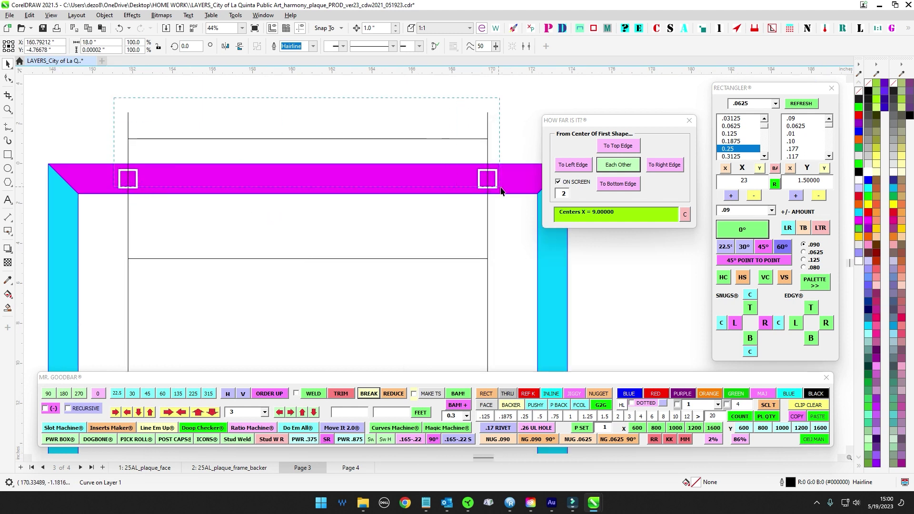
{"action": "left_click_drag", "start_coordinate": [114, 98], "coordinate": [511, 196]}
{"action": "key", "text": "Up"}
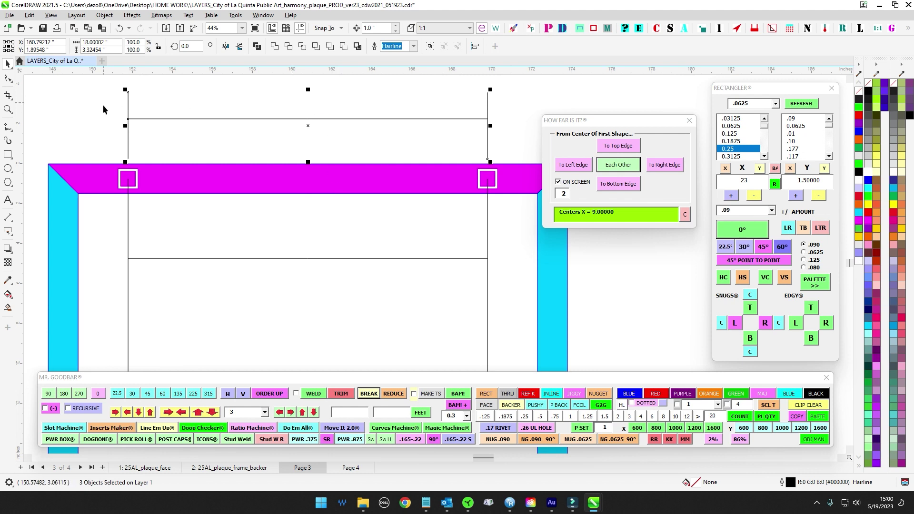
Add the width label 18 to the upper dimension line in 2 in text, place it above the line and close How Far Is It.
{"action": "left_click_drag", "start_coordinate": [103, 106], "coordinate": [557, 132]}
{"action": "left_click", "coordinate": [670, 28]}
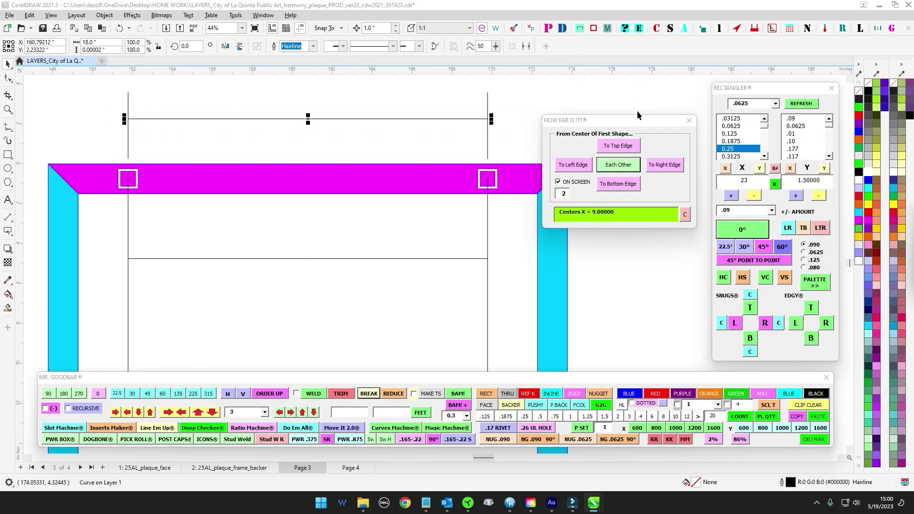
{"action": "left_click", "coordinate": [630, 193]}
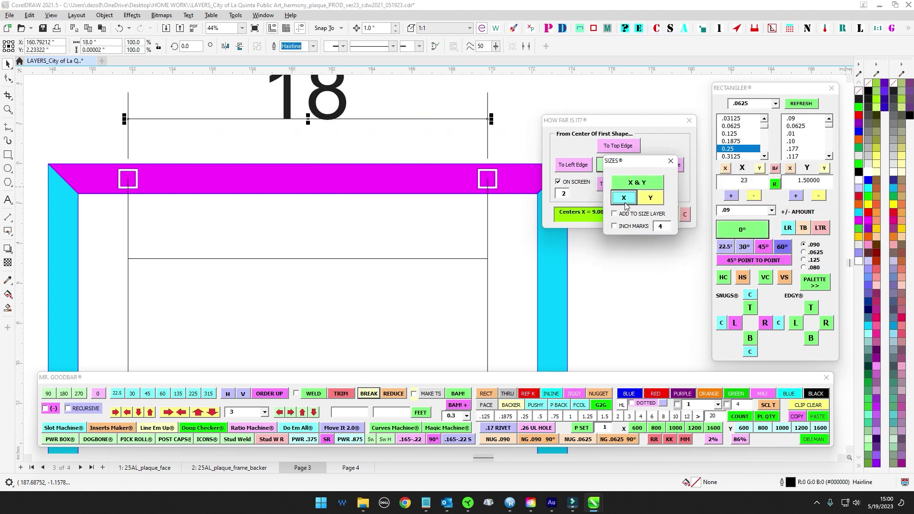
{"action": "left_click", "coordinate": [618, 418]}
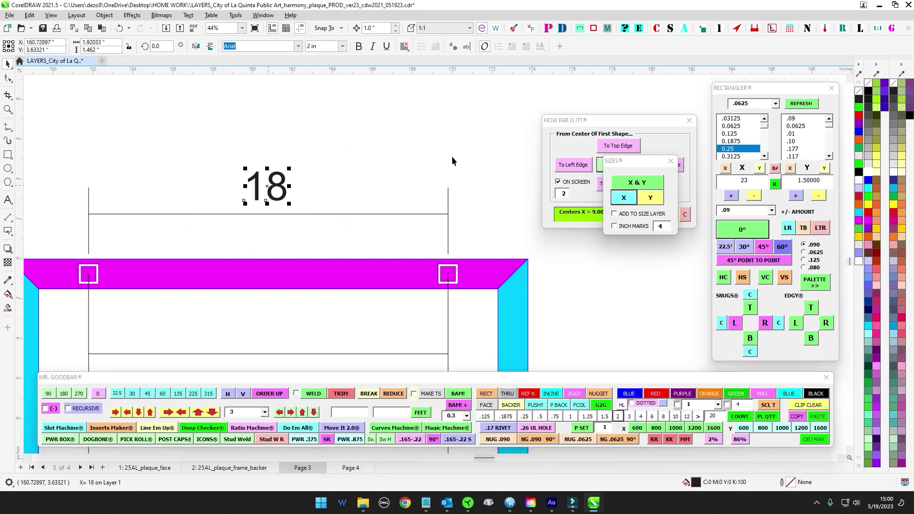
{"action": "left_click", "coordinate": [611, 120]}
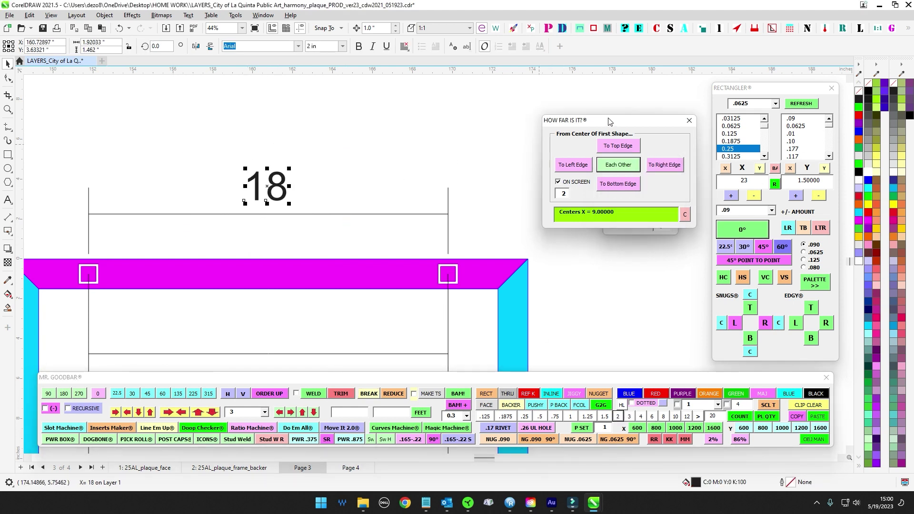
{"action": "left_click", "coordinate": [691, 122]}
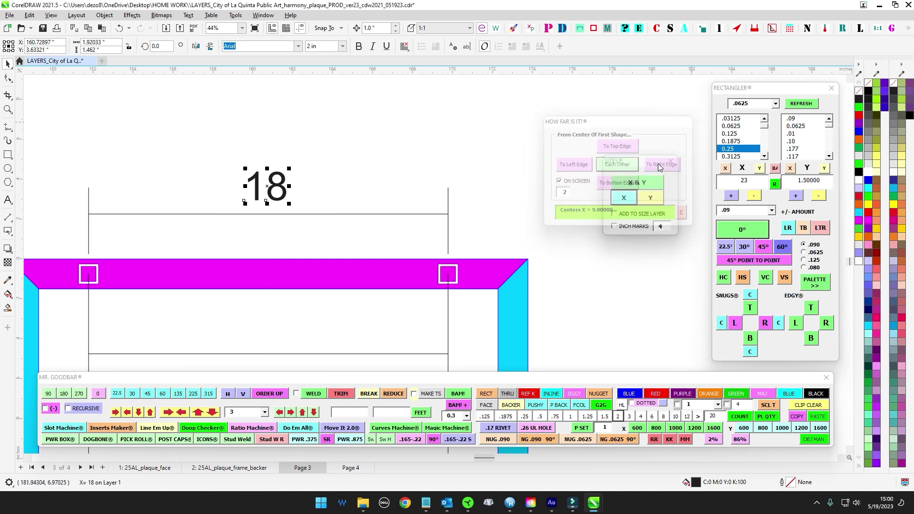
Fill the four small tube sections at the ends of the two crossbars with solid blue.
{"action": "scroll", "coordinate": [543, 186], "scroll_direction": "down", "scroll_amount": 5}
{"action": "left_click_drag", "start_coordinate": [541, 190], "coordinate": [462, 182]}
{"action": "key", "text": "Escape"}
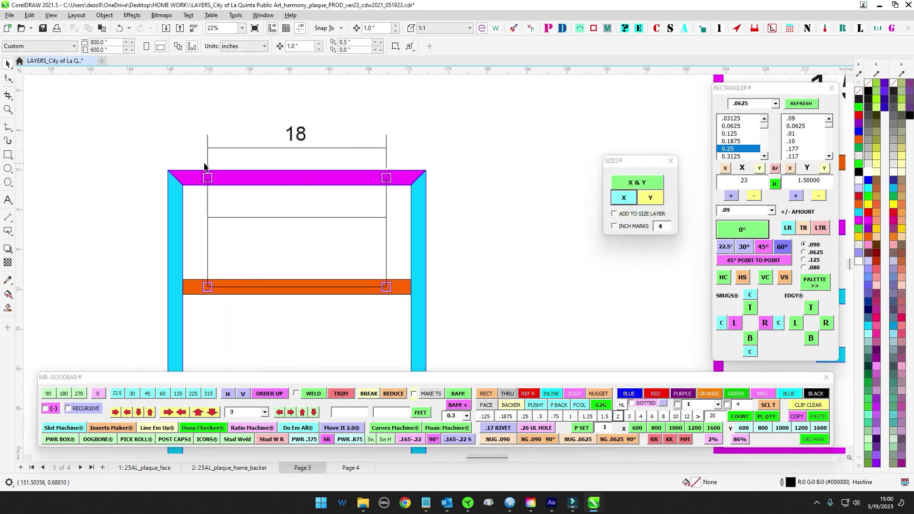
{"action": "left_click_drag", "start_coordinate": [387, 192], "coordinate": [387, 191]}
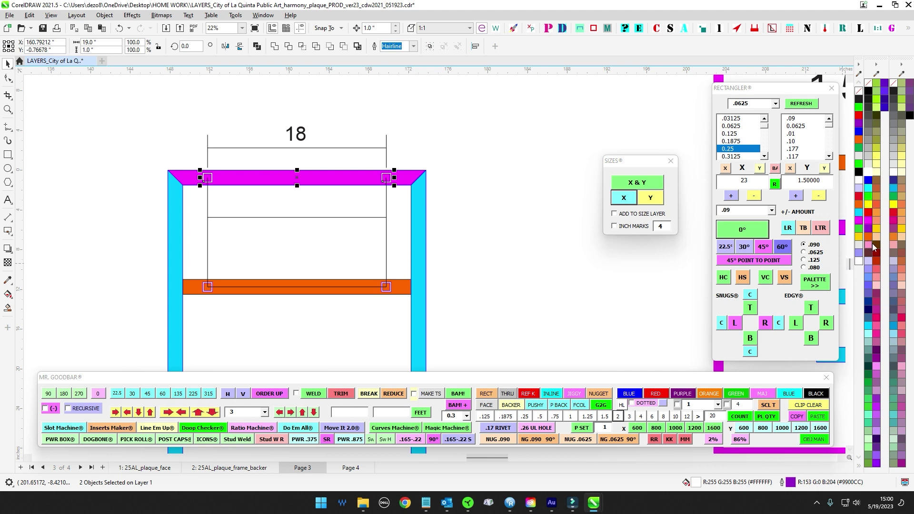
{"action": "left_click", "coordinate": [869, 185]}
{"action": "left_click_drag", "start_coordinate": [194, 275], "coordinate": [398, 313]}
{"action": "left_click", "coordinate": [474, 265]}
{"action": "left_click", "coordinate": [869, 186]}
{"action": "left_click_drag", "start_coordinate": [191, 273], "coordinate": [227, 307]}
{"action": "left_click", "coordinate": [869, 183]}
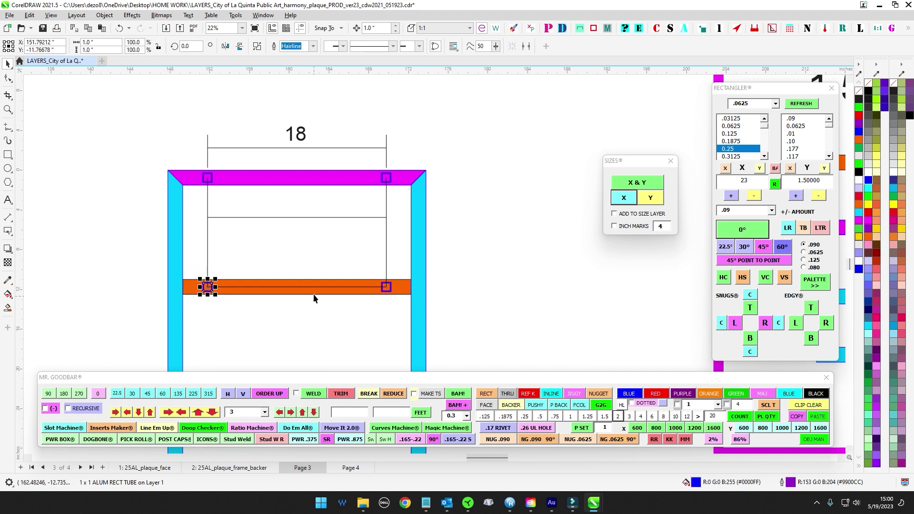
Remove the fill from the magenta crossbar, the orange crossbar and the two cyan side tubes of the frame.
{"action": "left_click", "coordinate": [315, 292]}
{"action": "left_click", "coordinate": [404, 182], "text": "shift"}
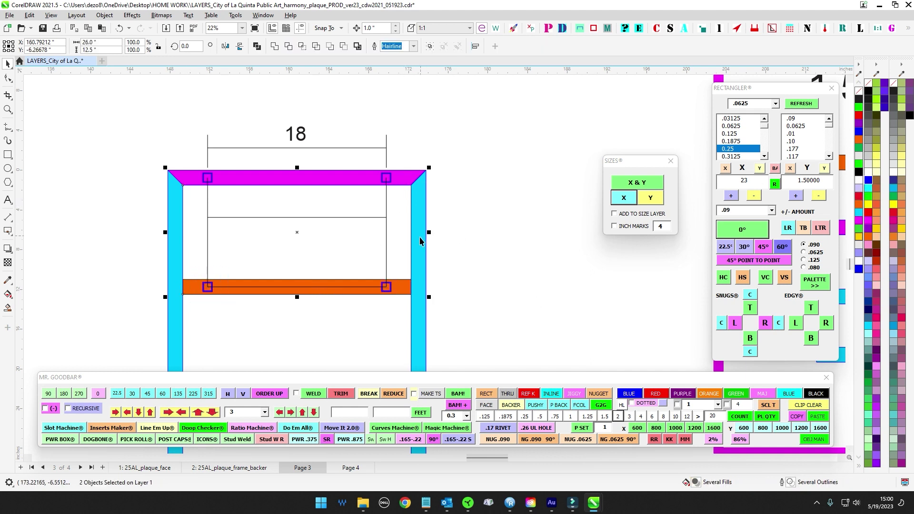
{"action": "left_click", "coordinate": [419, 245], "text": "shift"}
{"action": "left_click", "coordinate": [169, 241], "text": "shift"}
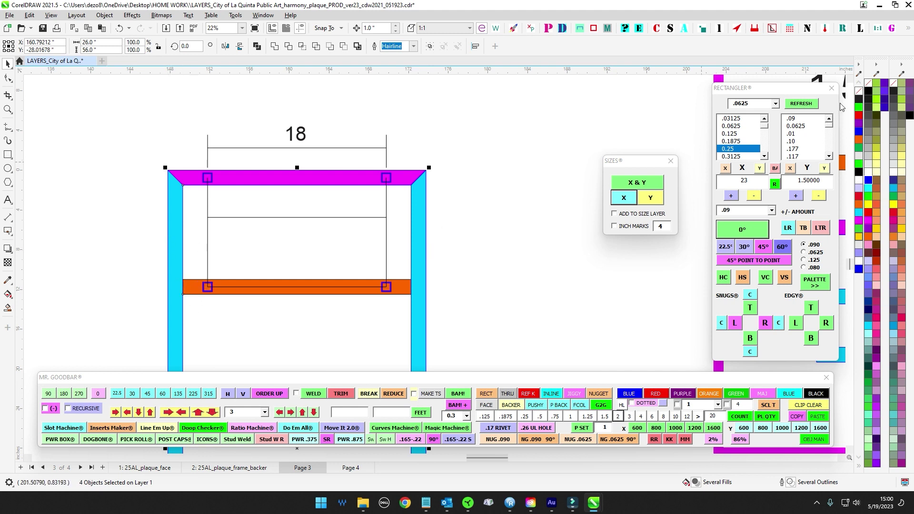
{"action": "left_click", "coordinate": [867, 83]}
{"action": "left_click", "coordinate": [573, 195]}
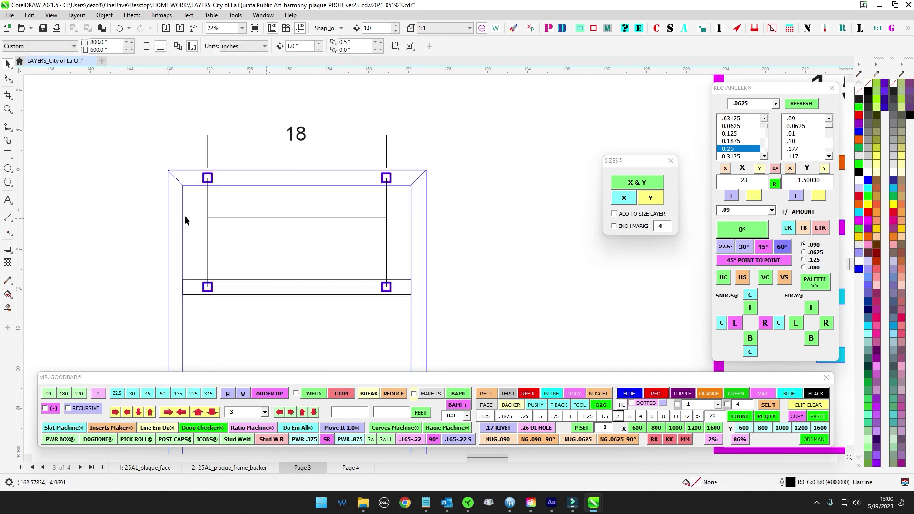
Move the horizontal line between the crossbars up 3 in and align it with the center of the upper tube sections.
{"action": "scroll", "coordinate": [215, 199], "scroll_direction": "up", "scroll_amount": 2}
{"action": "left_click_drag", "start_coordinate": [209, 178], "coordinate": [197, 139]}
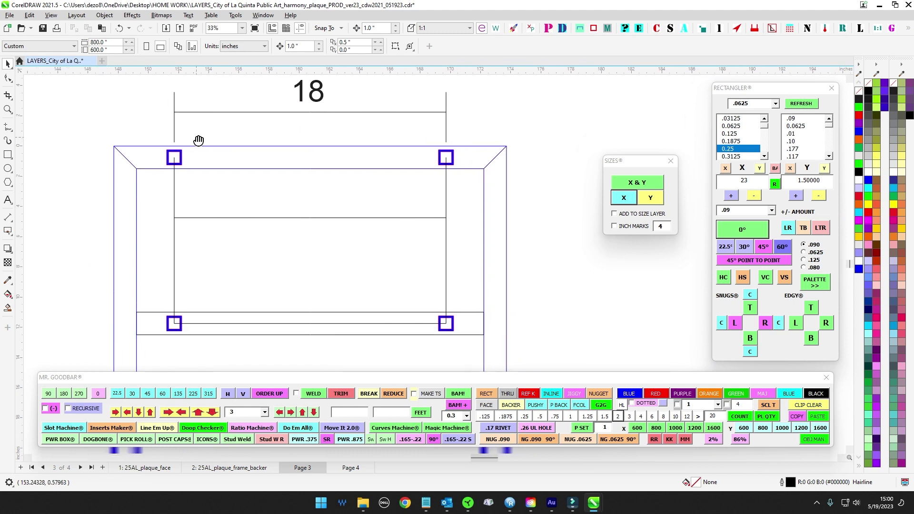
{"action": "mouse_move", "coordinate": [228, 198]}
{"action": "left_mouse_down"}
{"action": "mouse_move", "coordinate": [217, 224]}
{"action": "mouse_move", "coordinate": [235, 205]}
{"action": "mouse_move", "coordinate": [222, 195]}
{"action": "left_mouse_up"}
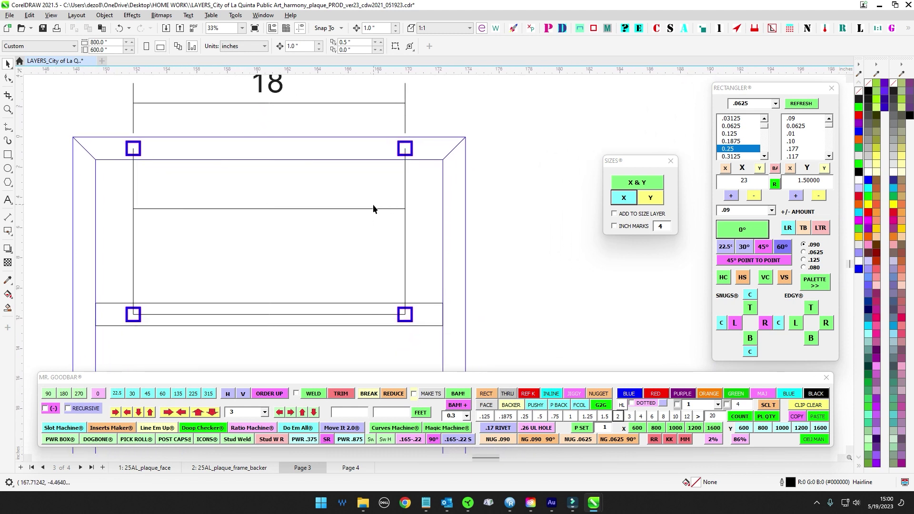
{"action": "left_click", "coordinate": [267, 210]}
{"action": "key", "text": "Up"}
{"action": "key", "text": "Up"}
{"action": "key", "text": "Up"}
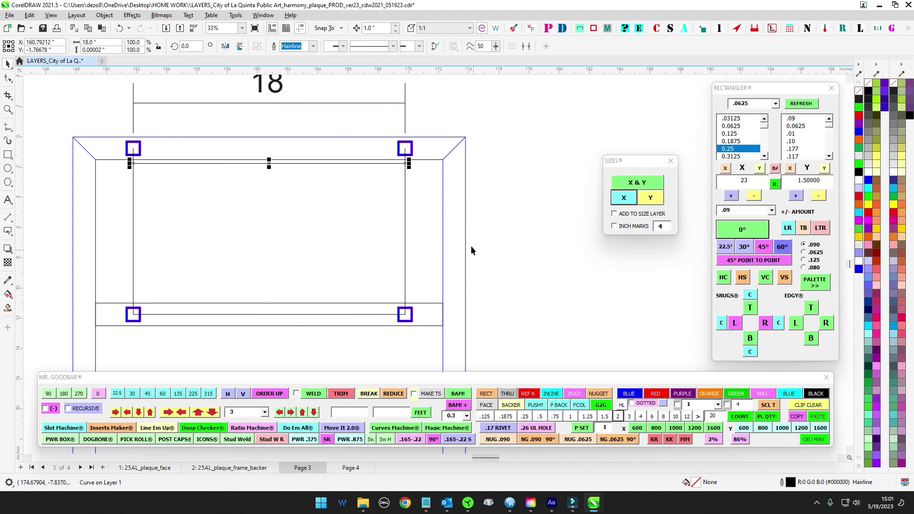
{"action": "left_click_drag", "start_coordinate": [415, 239], "coordinate": [368, 230]}
{"action": "scroll", "coordinate": [367, 134], "scroll_direction": "up", "scroll_amount": 2}
{"action": "left_click", "coordinate": [359, 138], "text": "shift"}
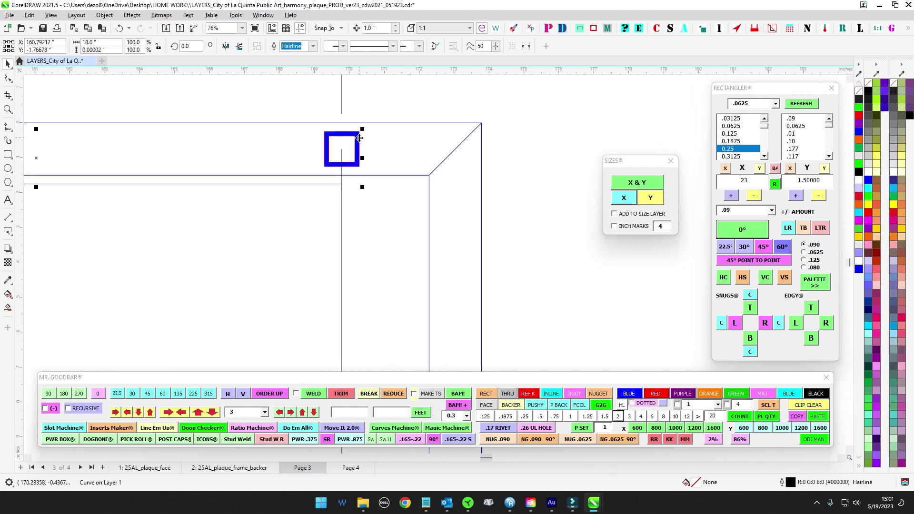
{"action": "key", "text": "e"}
{"action": "left_click", "coordinate": [573, 231]}
{"action": "scroll", "coordinate": [474, 197], "scroll_direction": "down", "scroll_amount": 2}
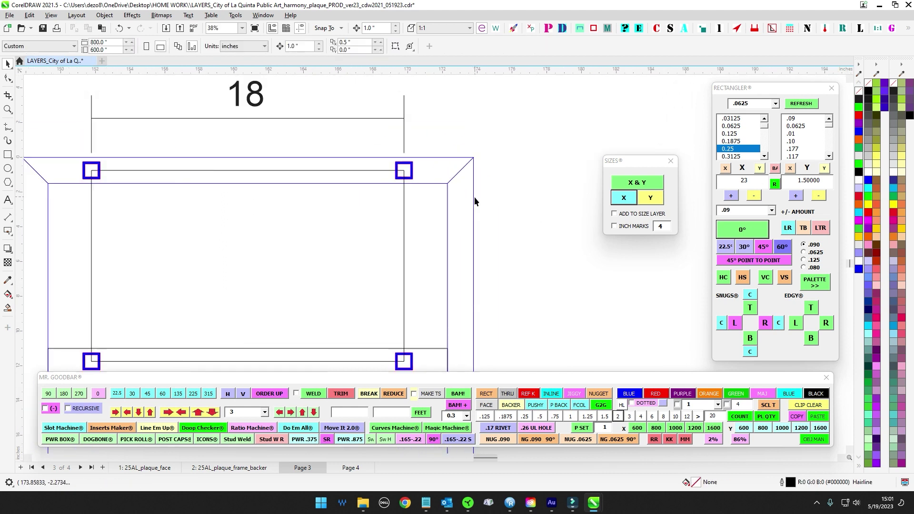
Mirror the upper and lower horizontal center lines outward past the frame's right side as extension lines about 7.6 in long.
{"action": "left_click", "coordinate": [133, 170]}
{"action": "left_click_drag", "start_coordinate": [88, 171], "coordinate": [535, 171]}
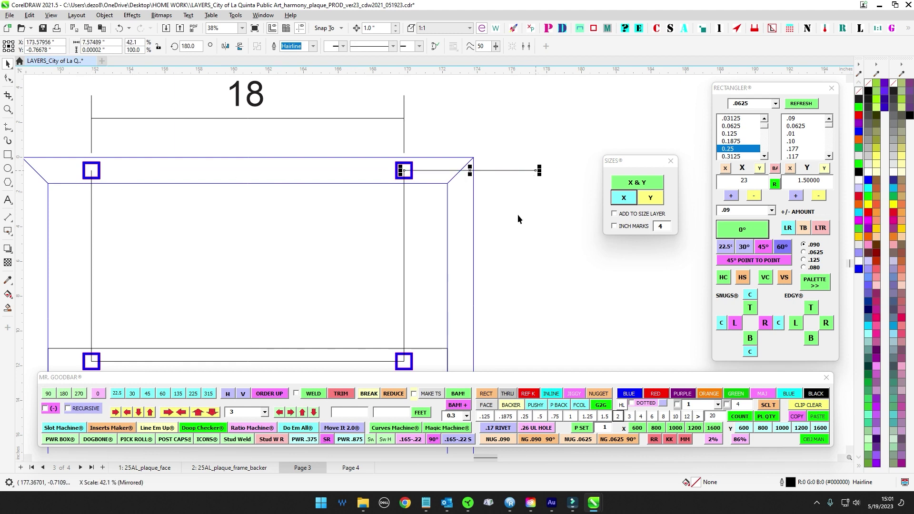
{"action": "left_click_drag", "start_coordinate": [477, 266], "coordinate": [395, 225]}
{"action": "left_click", "coordinate": [292, 320]}
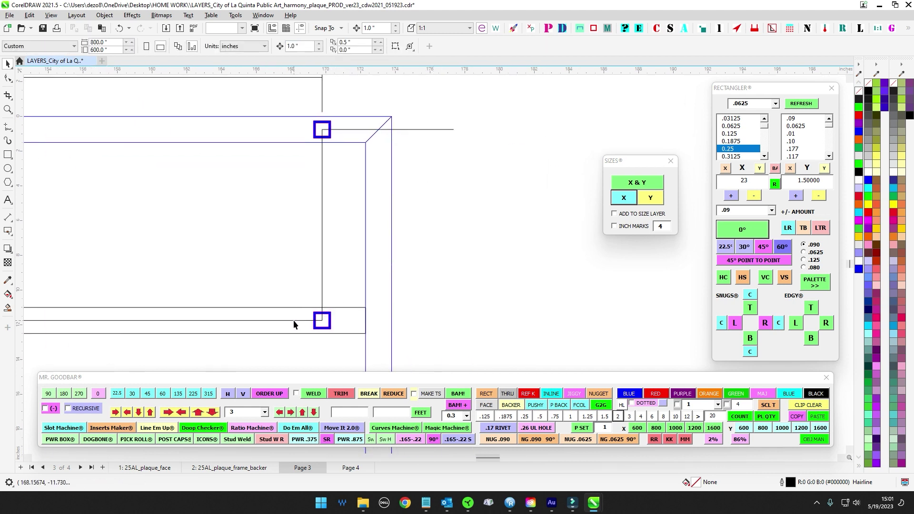
{"action": "scroll", "coordinate": [293, 321], "scroll_direction": "down", "scroll_amount": 2}
{"action": "left_click_drag", "start_coordinate": [147, 299], "coordinate": [411, 297]}
Move the right vertical center line 5 in to the right and delete the left vertical line.
{"action": "left_click", "coordinate": [334, 231]}
{"action": "key", "text": "Right"}
{"action": "key", "text": "Right"}
{"action": "key", "text": "Right"}
{"action": "key", "text": "Right"}
{"action": "key", "text": "Right"}
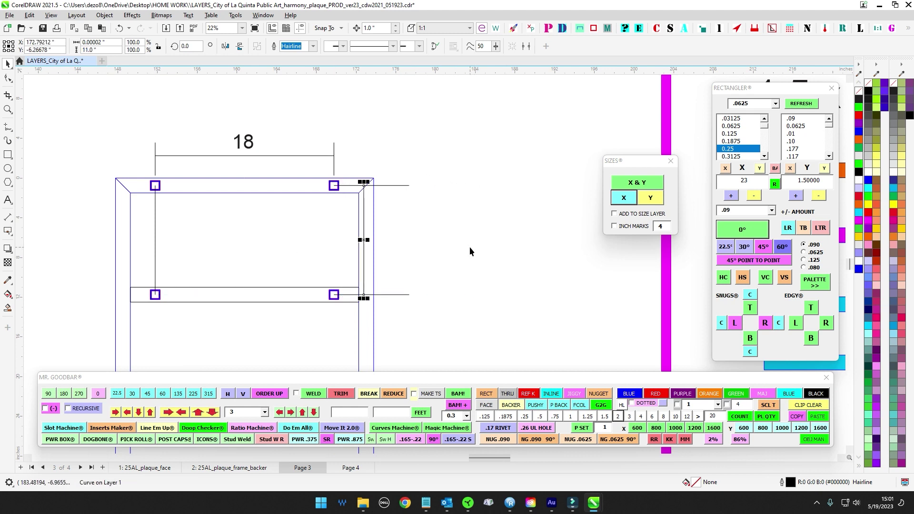
{"action": "left_click", "coordinate": [470, 247]}
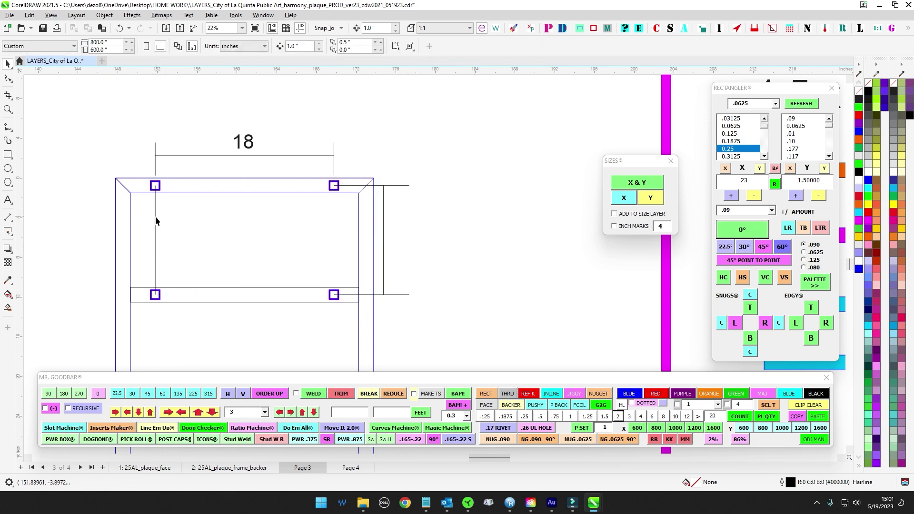
{"action": "left_click", "coordinate": [155, 217]}
{"action": "key", "text": "Delete"}
Shorten the inner ends of the upper and lower horizontal extension lines so they start clear of the right tube sections.
{"action": "left_click_drag", "start_coordinate": [347, 189], "coordinate": [279, 126]}
{"action": "left_click", "coordinate": [277, 179]}
{"action": "scroll", "coordinate": [269, 179], "scroll_direction": "up", "scroll_amount": 2}
{"action": "scroll", "coordinate": [294, 223], "scroll_direction": "down", "scroll_amount": 1}
{"action": "left_click_drag", "start_coordinate": [294, 221], "coordinate": [296, 142]}
{"action": "left_click", "coordinate": [290, 282]}
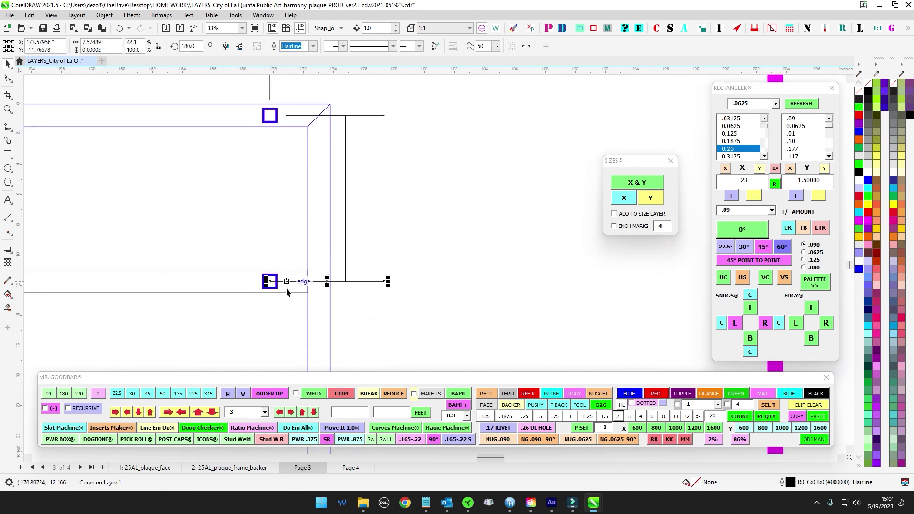
{"action": "scroll", "coordinate": [287, 288], "scroll_direction": "up", "scroll_amount": 1}
{"action": "left_click_drag", "start_coordinate": [260, 277], "coordinate": [293, 217]}
{"action": "left_click", "coordinate": [276, 218]}
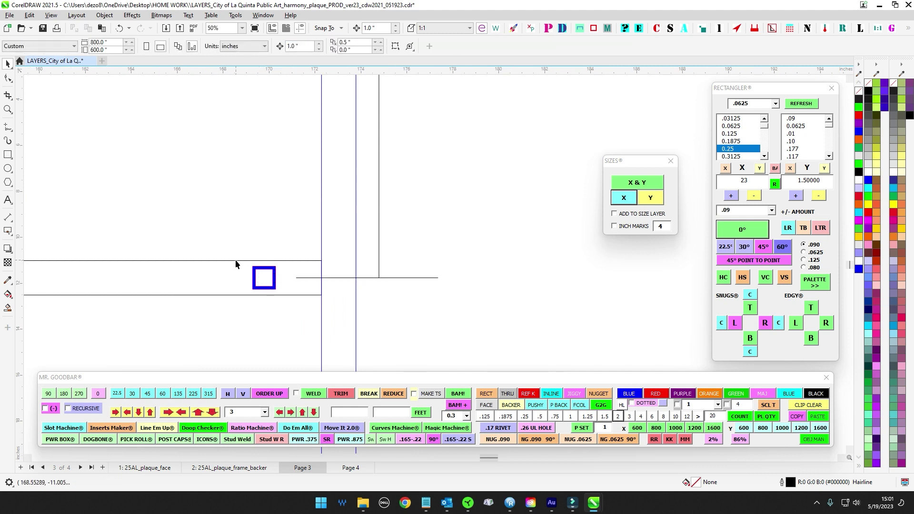
Change the lower crossbar's outline to blue.
{"action": "left_click", "coordinate": [235, 261]}
{"action": "left_click", "coordinate": [625, 395]}
{"action": "left_click", "coordinate": [504, 257]}
{"action": "key", "text": "F4"}
Add the height label 11 to the vertical dimension line in 2 in text and place it beside the line.
{"action": "scroll", "coordinate": [360, 241], "scroll_direction": "up", "scroll_amount": 3}
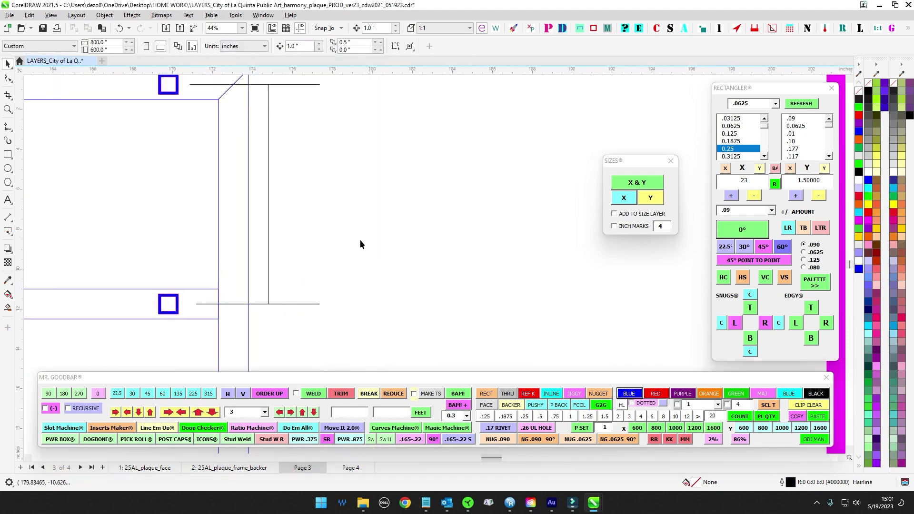
{"action": "left_click", "coordinate": [269, 157]}
{"action": "left_click", "coordinate": [650, 197]}
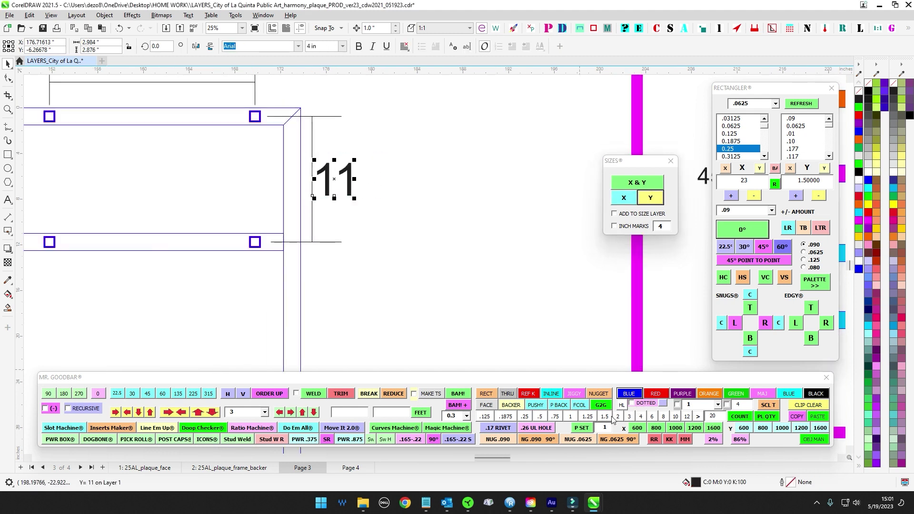
{"action": "left_click", "coordinate": [571, 416]}
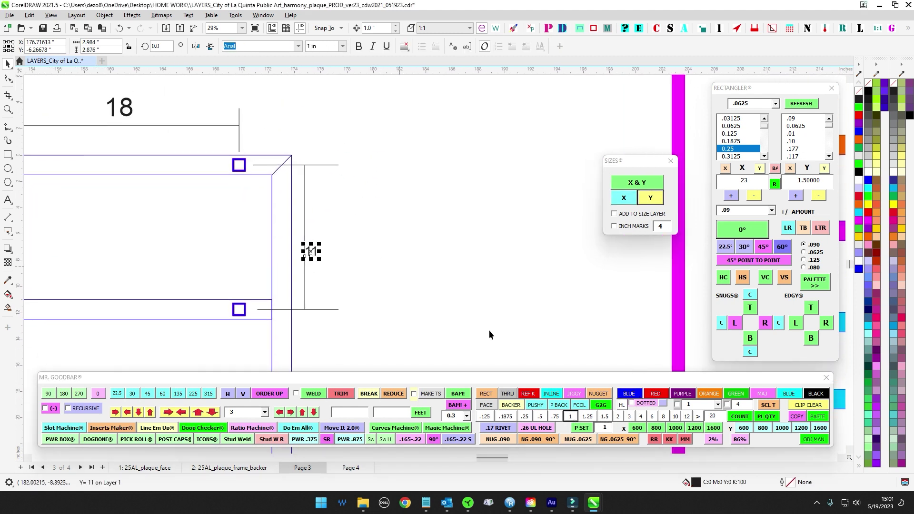
{"action": "left_click", "coordinate": [616, 418]}
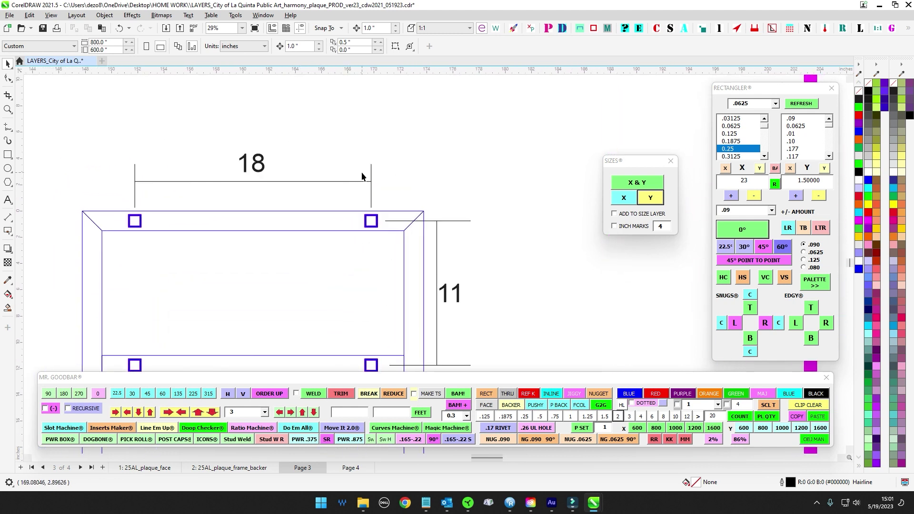
{"action": "mouse_move", "coordinate": [353, 168]}
{"action": "left_mouse_down"}
{"action": "mouse_move", "coordinate": [324, 168]}
{"action": "mouse_move", "coordinate": [345, 153]}
{"action": "left_mouse_up"}
{"action": "left_click_drag", "start_coordinate": [157, 134], "coordinate": [267, 136]}
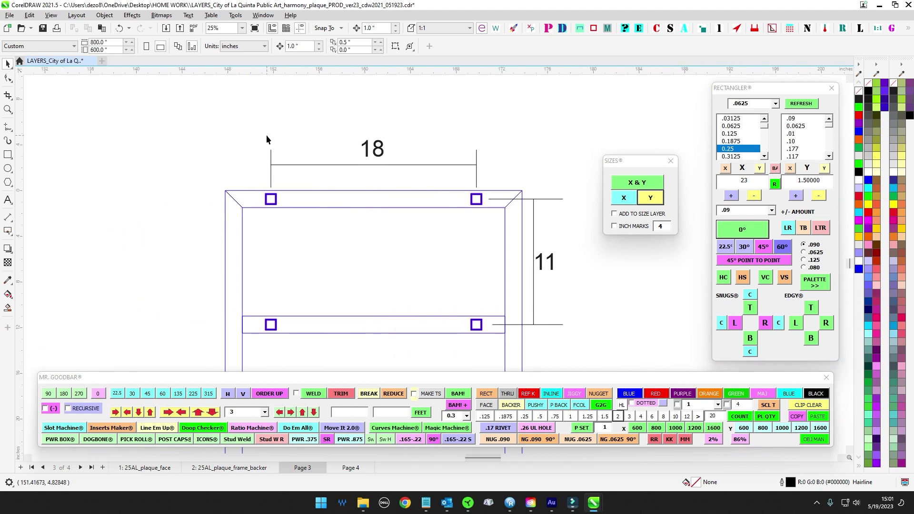
{"action": "scroll", "coordinate": [268, 134], "scroll_direction": "down", "scroll_amount": 1}
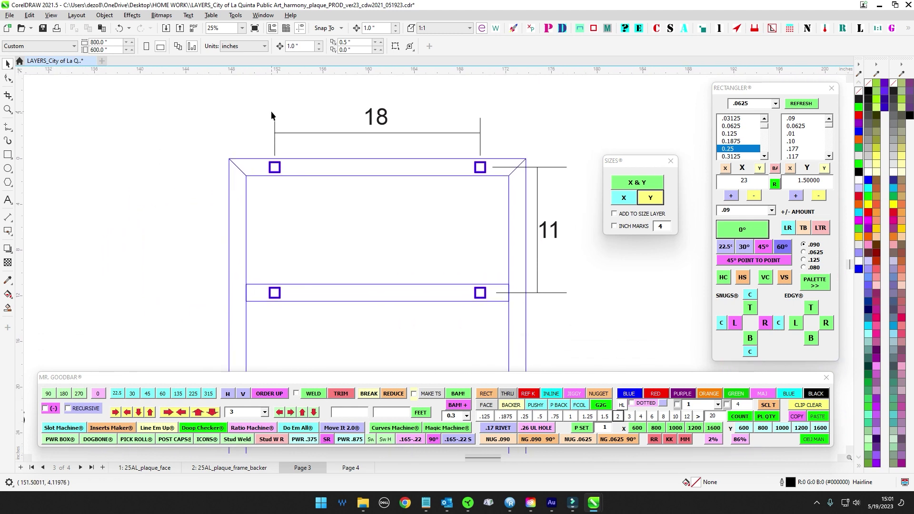
{"action": "scroll", "coordinate": [272, 117], "scroll_direction": "up", "scroll_amount": 1}
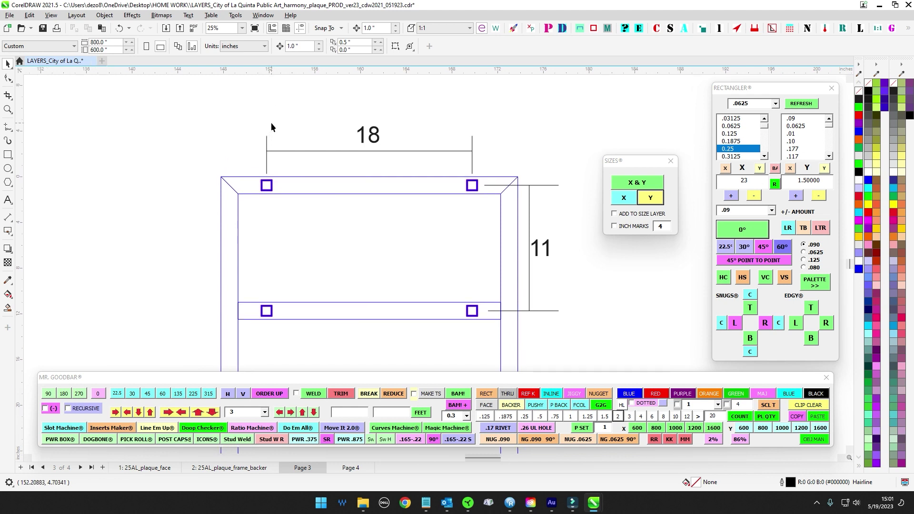
{"action": "scroll", "coordinate": [269, 125], "scroll_direction": "right", "scroll_amount": 1}
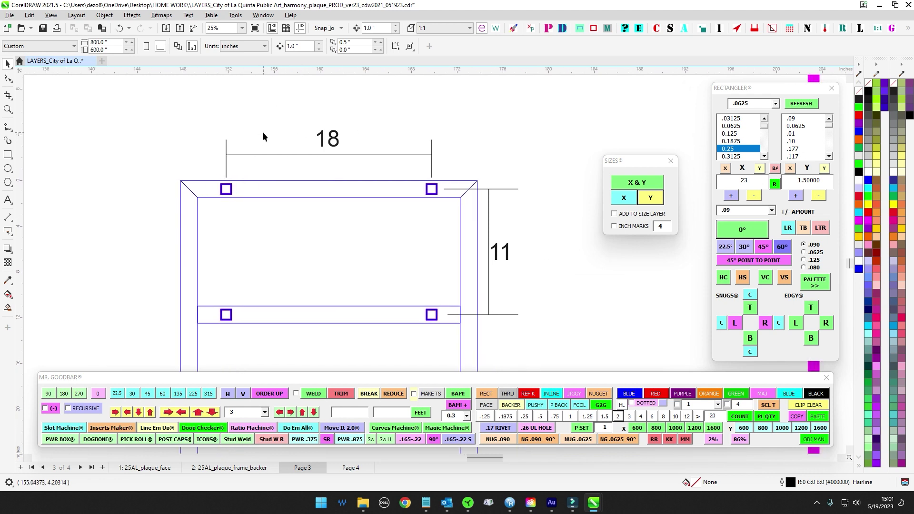
{"action": "scroll", "coordinate": [201, 193], "scroll_direction": "right", "scroll_amount": 1}
{"action": "scroll", "coordinate": [201, 193], "scroll_direction": "up", "scroll_amount": 1}
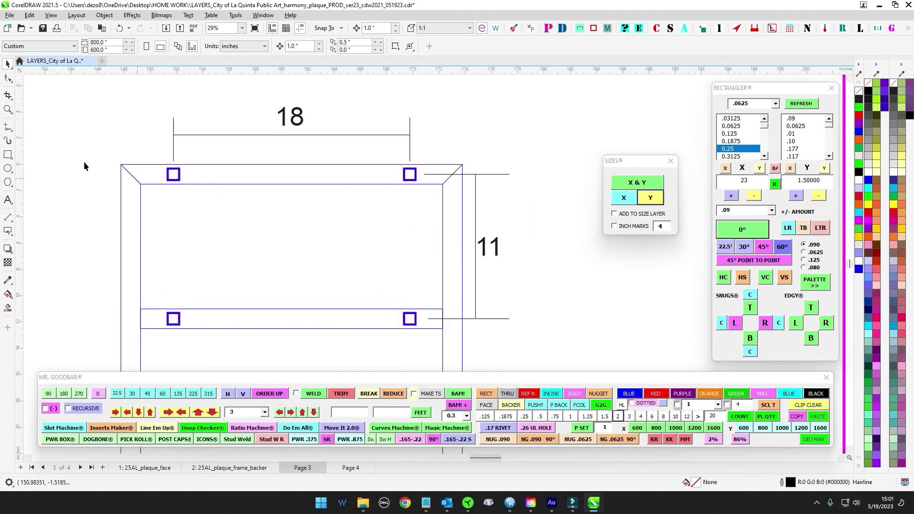
Draw a 17 by 10 in rectangle between the inner corners of the four tube sections and break it into separate lines.
{"action": "left_click", "coordinate": [8, 155]}
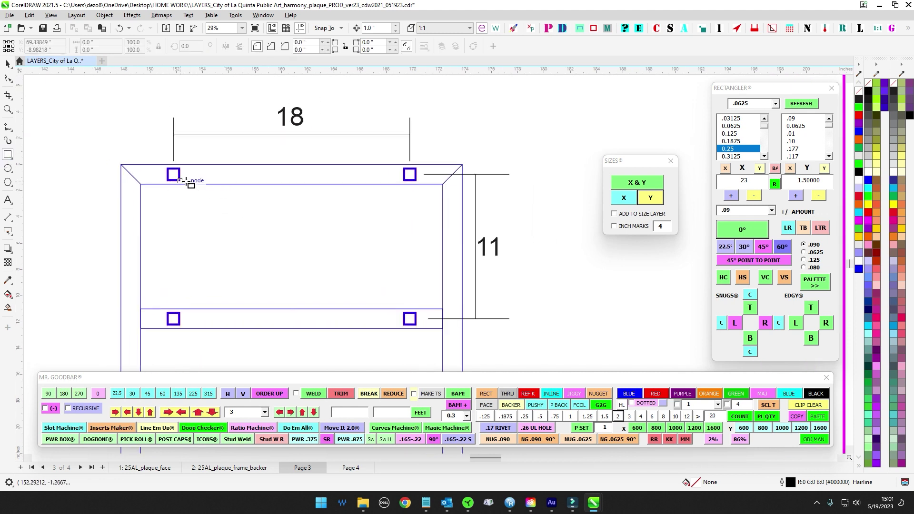
{"action": "left_click_drag", "start_coordinate": [180, 181], "coordinate": [406, 315]}
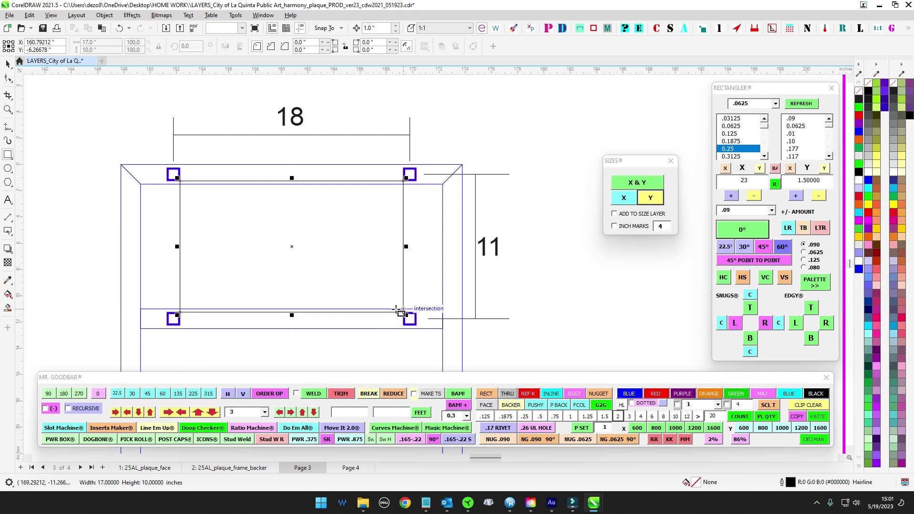
{"action": "scroll", "coordinate": [292, 150], "scroll_direction": "down", "scroll_amount": 1}
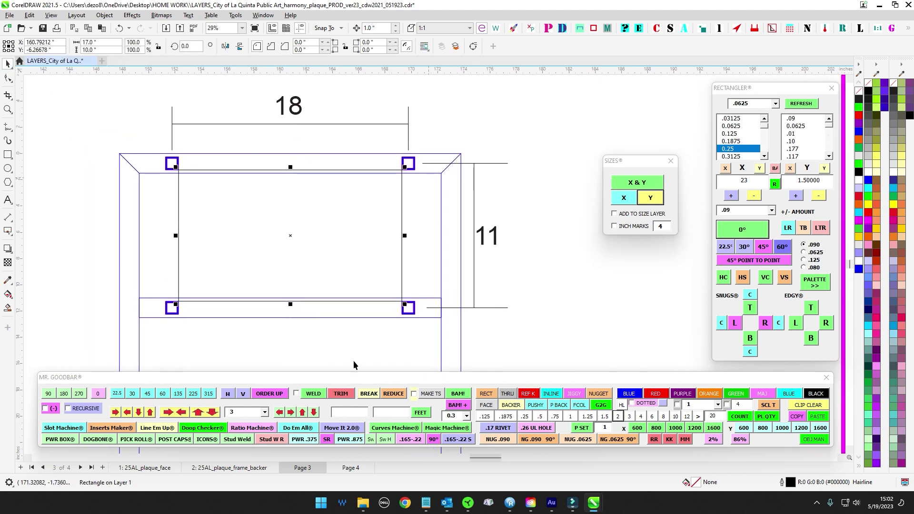
{"action": "left_click", "coordinate": [361, 394]}
{"action": "left_click", "coordinate": [438, 271]}
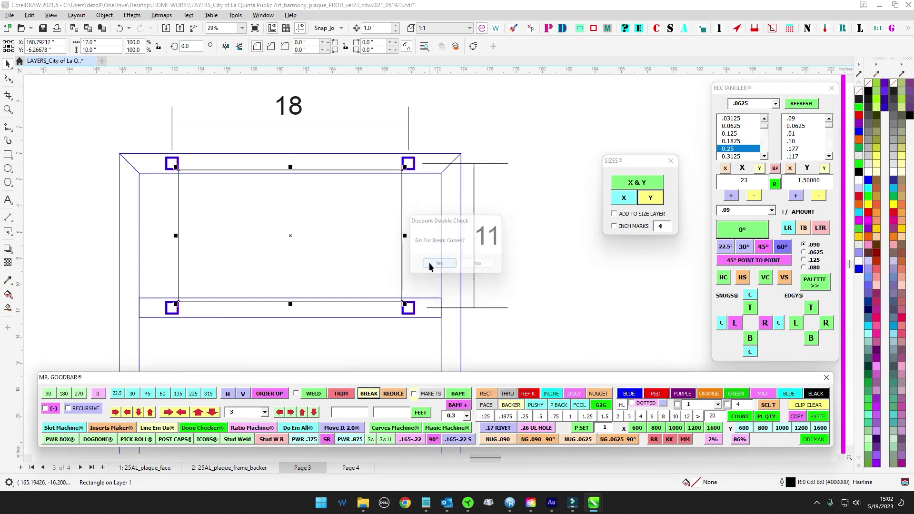
Move the upper line of the broken rectangle down about 1.1 in, just below the upper crossbar.
{"action": "left_click", "coordinate": [321, 138]}
{"action": "left_click", "coordinate": [308, 170]}
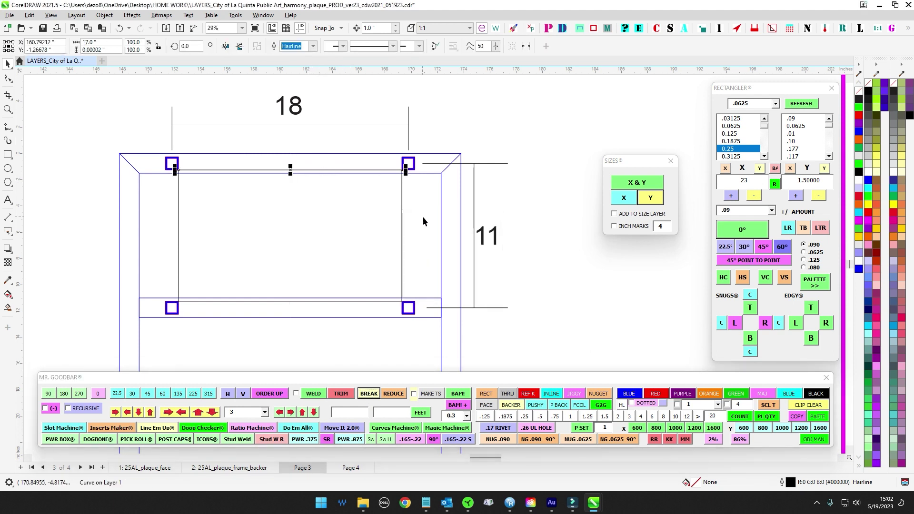
{"action": "key", "text": "Down"}
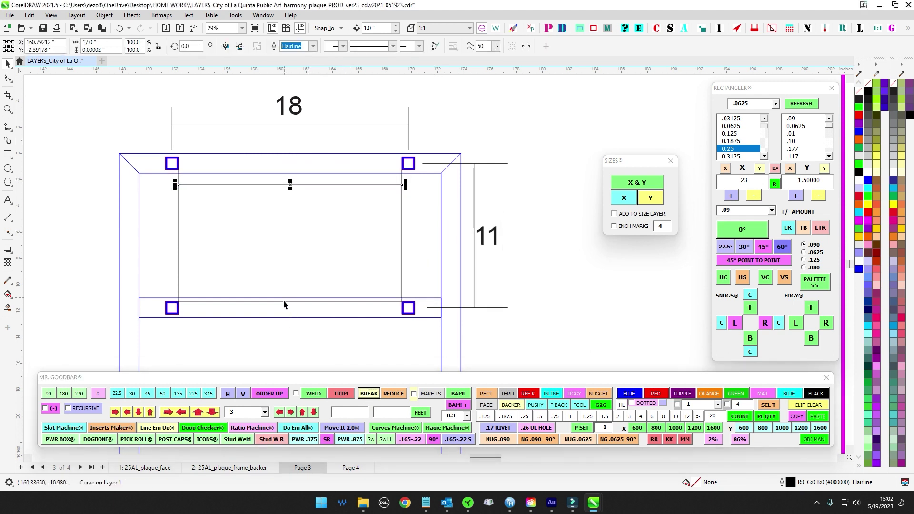
Add the width label 17 to the inner horizontal line in 2 in text and place it below the line.
{"action": "left_click", "coordinate": [624, 198]}
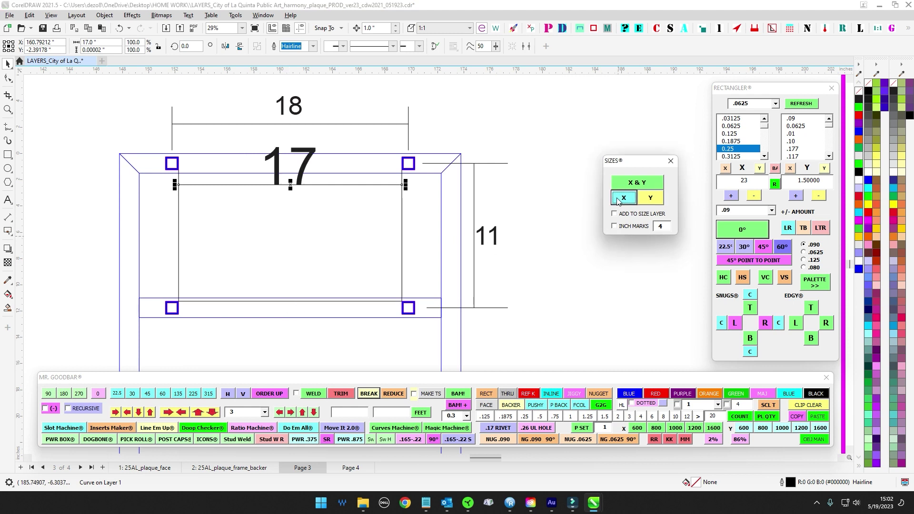
{"action": "left_click", "coordinate": [318, 149]}
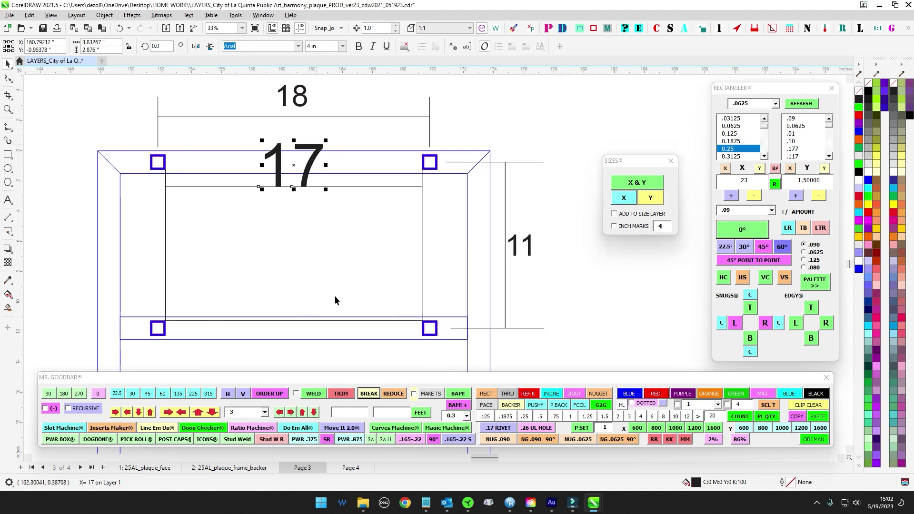
{"action": "left_click", "coordinate": [618, 418]}
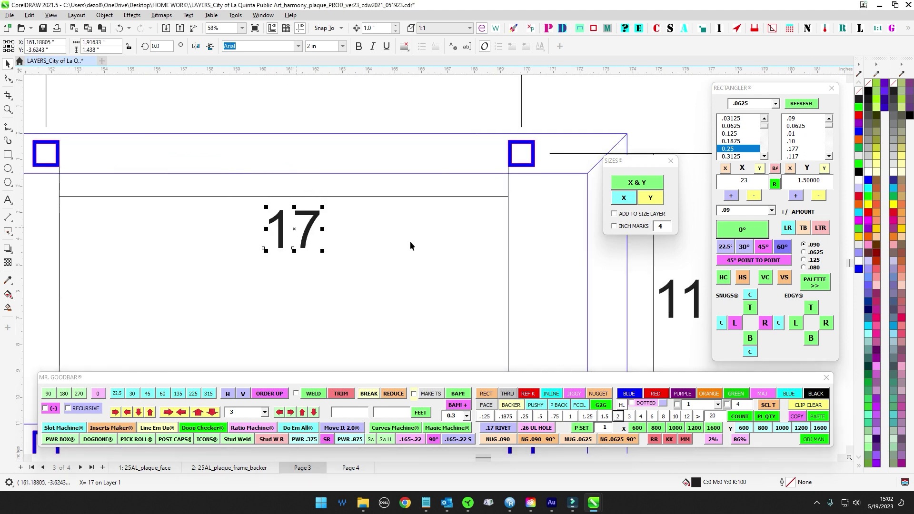
Shorten both vertical side lines of the broken rectangle to about 2.13 in extension lines crossing the 17 dimension line.
{"action": "left_click", "coordinate": [455, 196]}
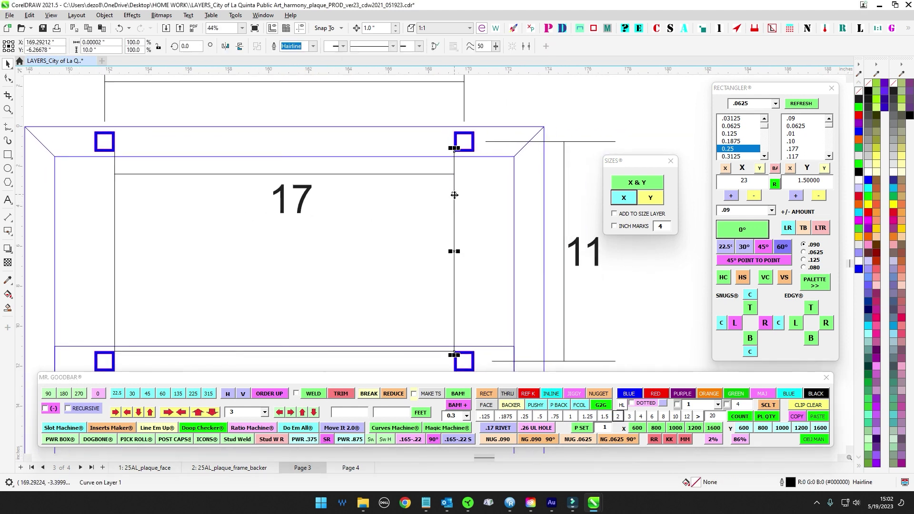
{"action": "left_click_drag", "start_coordinate": [454, 354], "coordinate": [470, 196]}
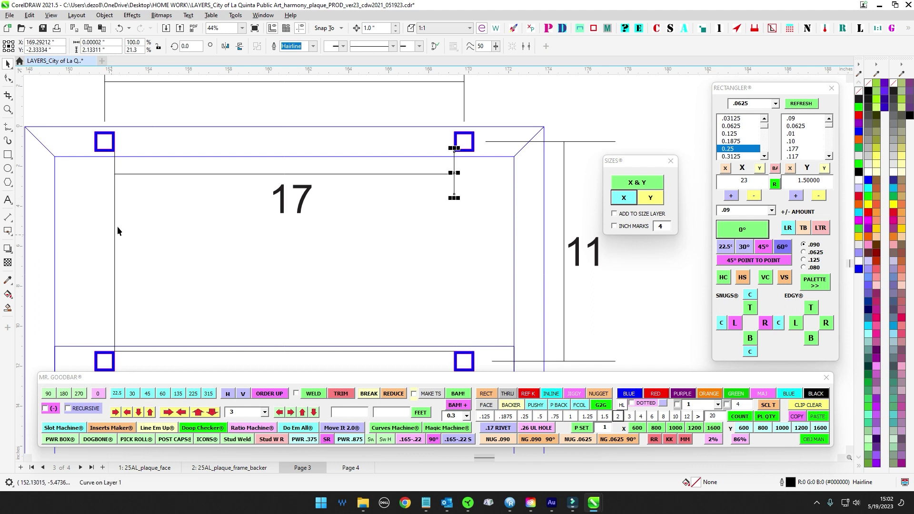
{"action": "left_click", "coordinate": [114, 225]}
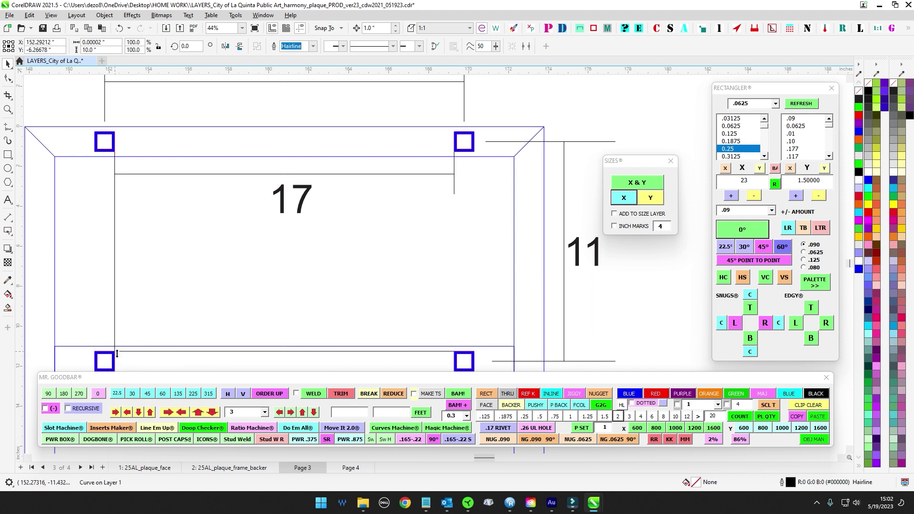
{"action": "left_click_drag", "start_coordinate": [114, 355], "coordinate": [458, 203]}
{"action": "scroll", "coordinate": [449, 244], "scroll_direction": "down", "scroll_amount": 1}
{"action": "scroll", "coordinate": [221, 156], "scroll_direction": "up", "scroll_amount": 1}
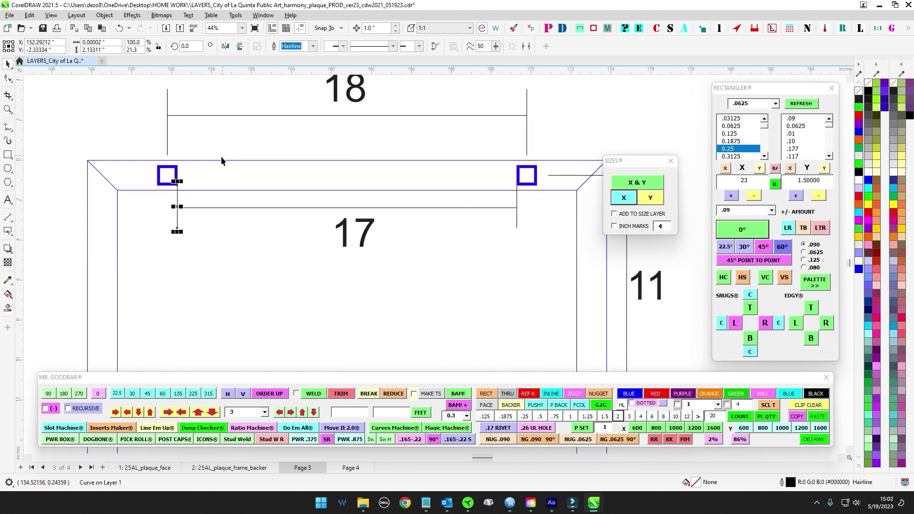
Shift the 17 dimension line, its label and both extension lines down about 0.3 in, clear of the tube sections.
{"action": "key", "text": "Escape"}
{"action": "left_click_drag", "start_coordinate": [507, 230], "coordinate": [147, 146]}
{"action": "key", "text": "Down"}
{"action": "key", "text": "Up"}
{"action": "key", "text": "Up"}
{"action": "key", "text": "Up"}
{"action": "key", "text": "Up"}
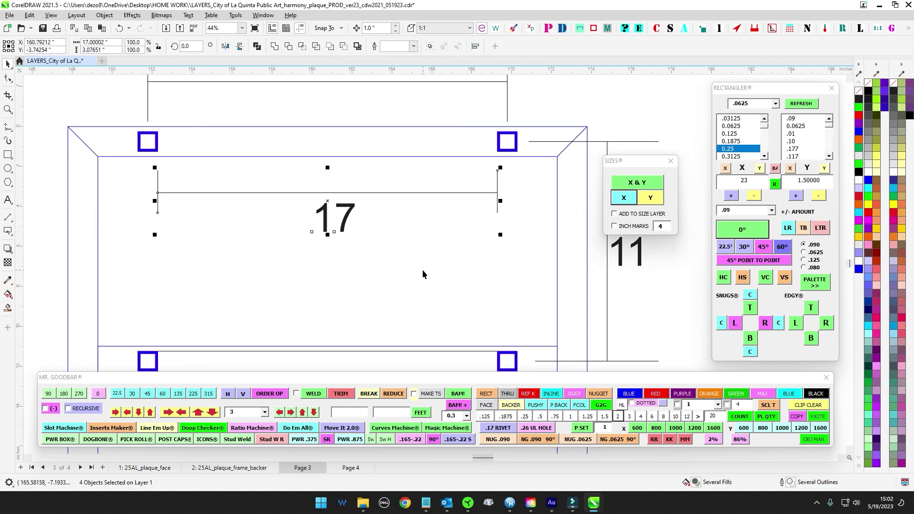
{"action": "key", "text": "Escape"}
{"action": "scroll", "coordinate": [423, 266], "scroll_direction": "down", "scroll_amount": 1}
{"action": "left_click_drag", "start_coordinate": [406, 247], "coordinate": [328, 212]}
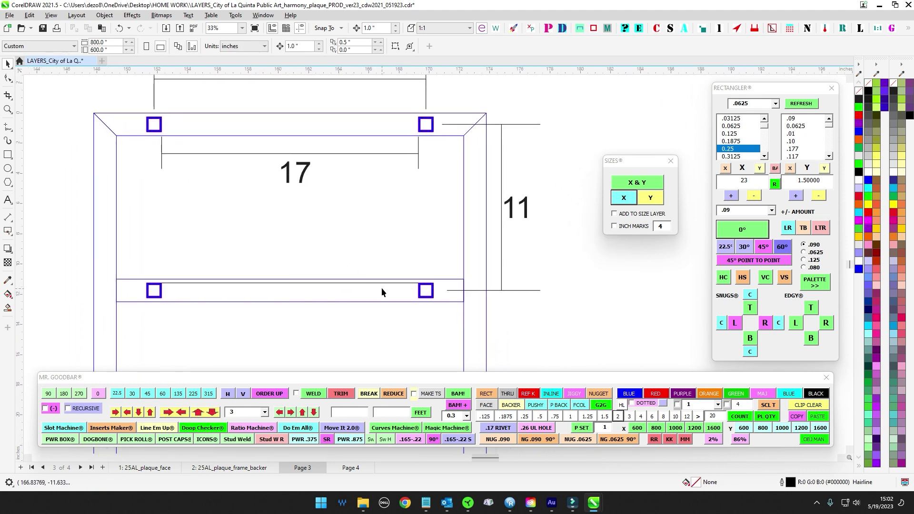
Stretch a copy of the 17 dimension's right extension line to 10 in between the inner edges of the upper and lower tube sections.
{"action": "left_click", "coordinate": [419, 167]}
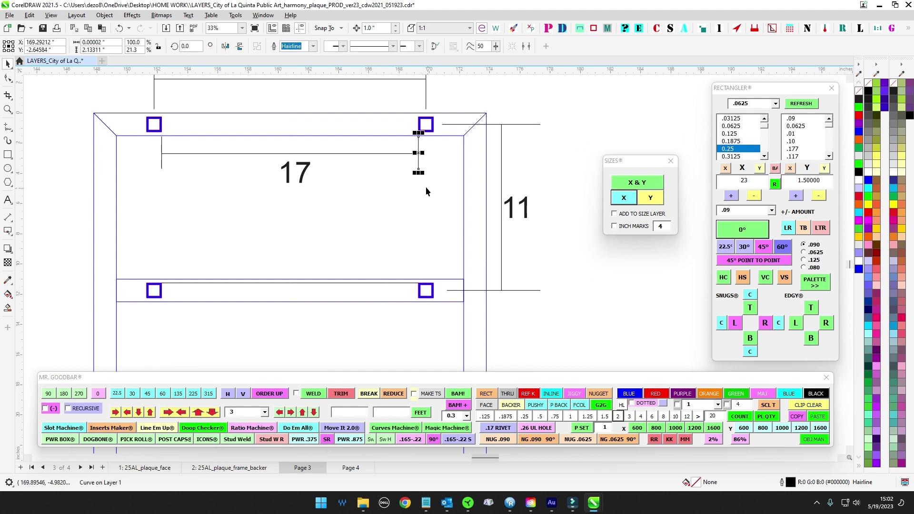
{"action": "left_click_drag", "start_coordinate": [419, 170], "coordinate": [419, 284]}
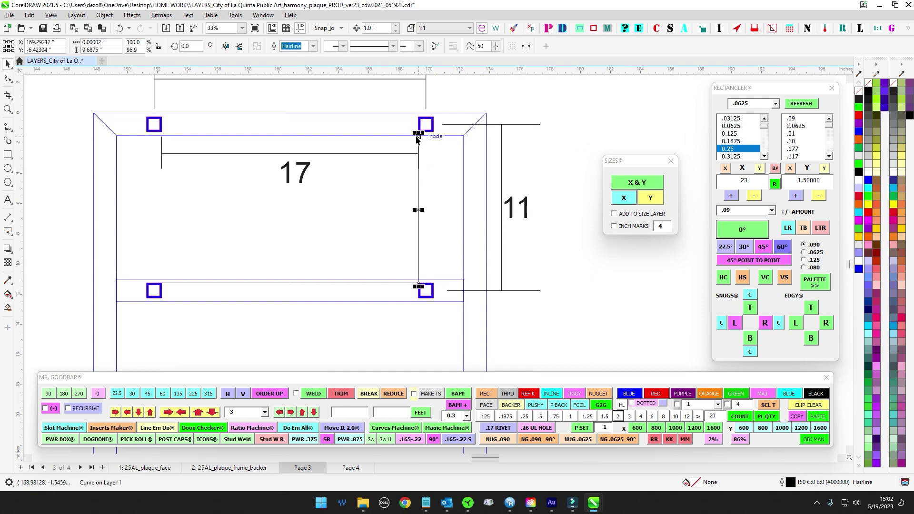
{"action": "left_click_drag", "start_coordinate": [418, 133], "coordinate": [419, 128]}
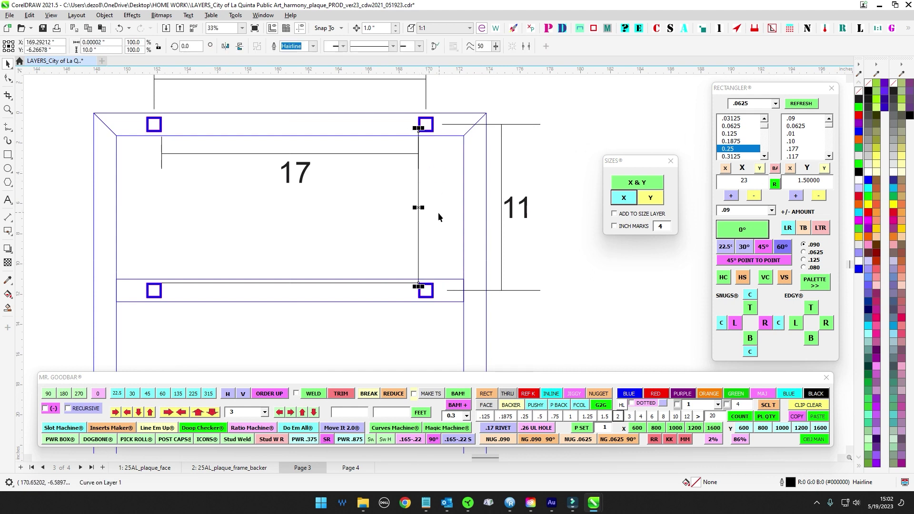
Add the height label 10 to the inner vertical line in 2 in text and place it to the line's left.
{"action": "left_click", "coordinate": [652, 200]}
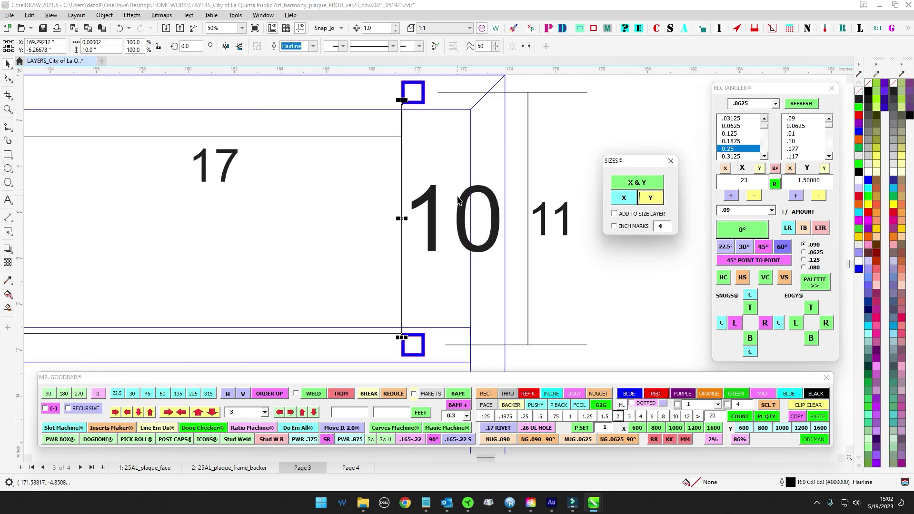
{"action": "left_click", "coordinate": [618, 416]}
{"action": "left_click_drag", "start_coordinate": [431, 243], "coordinate": [374, 222]}
{"action": "scroll", "coordinate": [421, 206], "scroll_direction": "down", "scroll_amount": 1}
{"action": "left_click_drag", "start_coordinate": [421, 206], "coordinate": [445, 210]}
{"action": "left_click", "coordinate": [337, 211]}
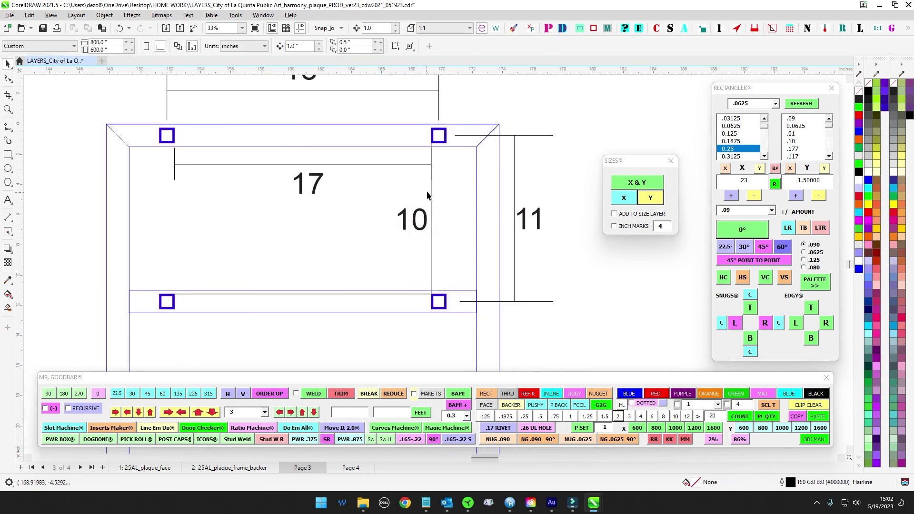
Move the 10 in vertical line and its label 22 in to the left, just outside the frame's left side.
{"action": "left_click", "coordinate": [432, 191]}
{"action": "scroll", "coordinate": [433, 191], "scroll_direction": "down", "scroll_amount": 1}
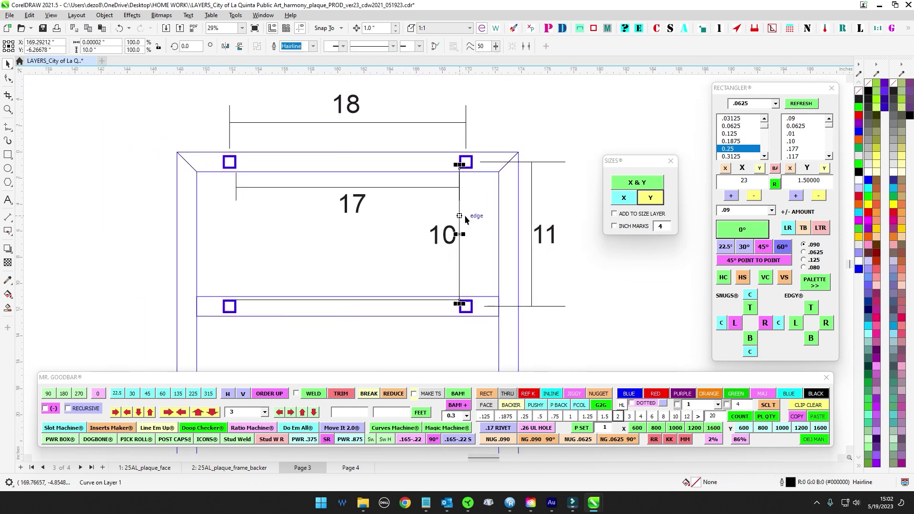
{"action": "left_click", "coordinate": [441, 237], "text": "shift"}
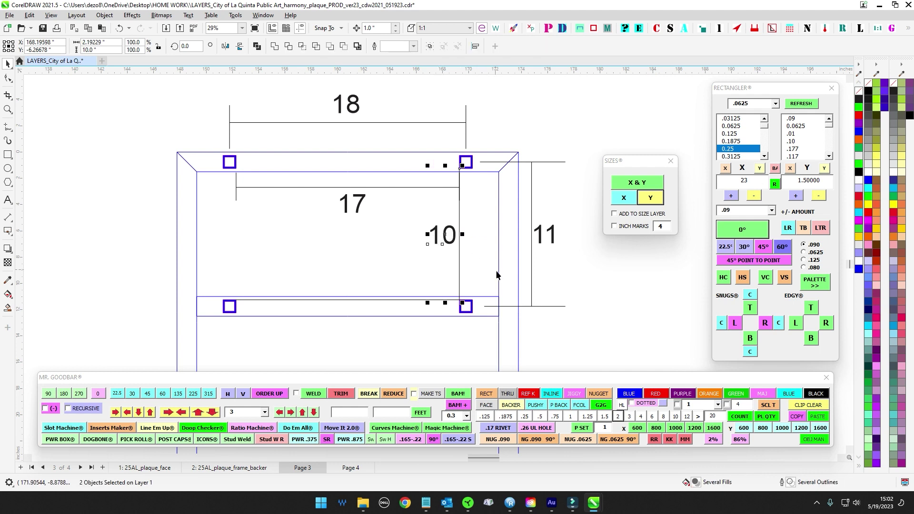
{"action": "key", "text": "shift+Left"}
{"action": "key", "text": "Right"}
{"action": "key", "text": "Right"}
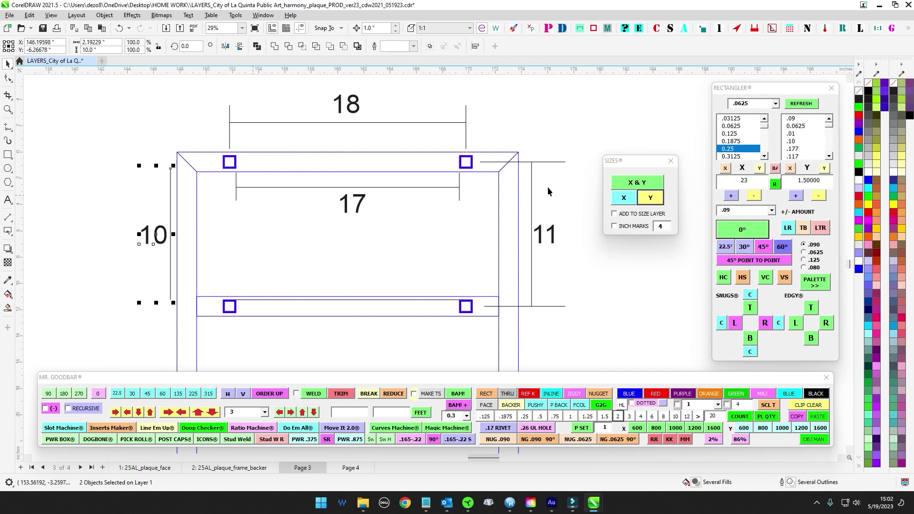
{"action": "left_click_drag", "start_coordinate": [453, 249], "coordinate": [463, 208]}
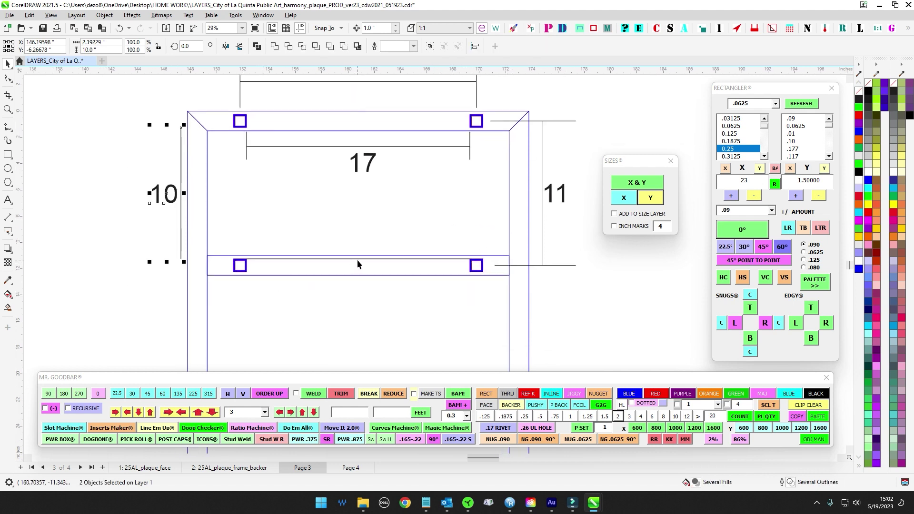
Shorten the leftover lower horizontal line to a 2.2 in extension line at the 10 dimension's lower end and copy it to the upper end.
{"action": "left_click", "coordinate": [358, 260]}
{"action": "left_click", "coordinate": [359, 259]}
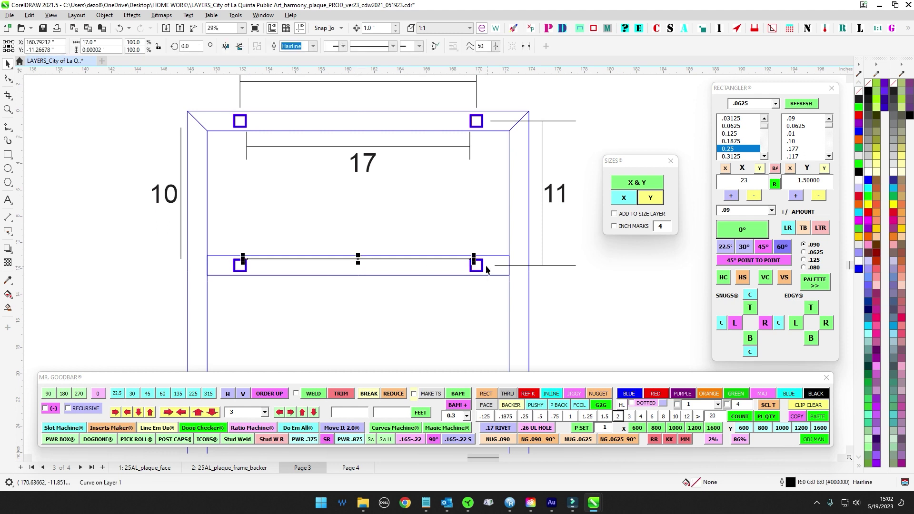
{"action": "left_click_drag", "start_coordinate": [474, 260], "coordinate": [181, 260]}
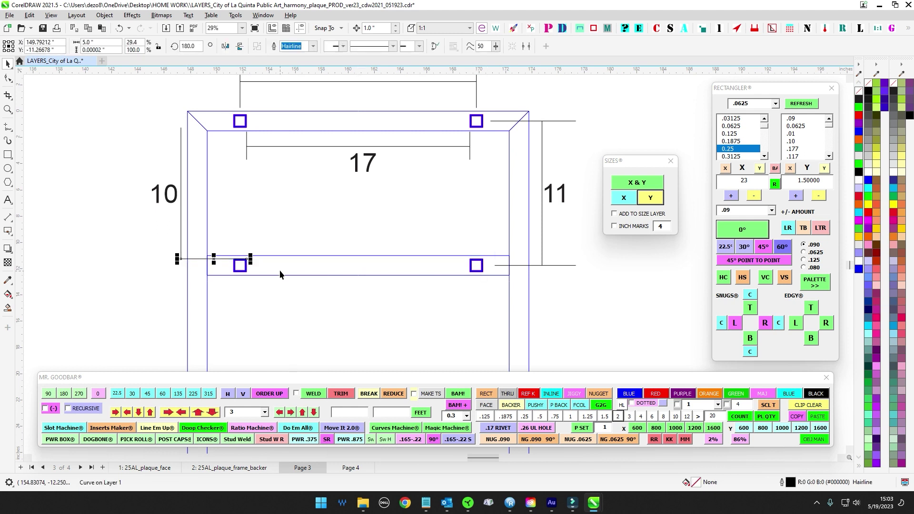
{"action": "scroll", "coordinate": [279, 270], "scroll_direction": "up", "scroll_amount": 3}
{"action": "left_click_drag", "start_coordinate": [258, 258], "coordinate": [117, 256]}
{"action": "scroll", "coordinate": [159, 227], "scroll_direction": "down", "scroll_amount": 1}
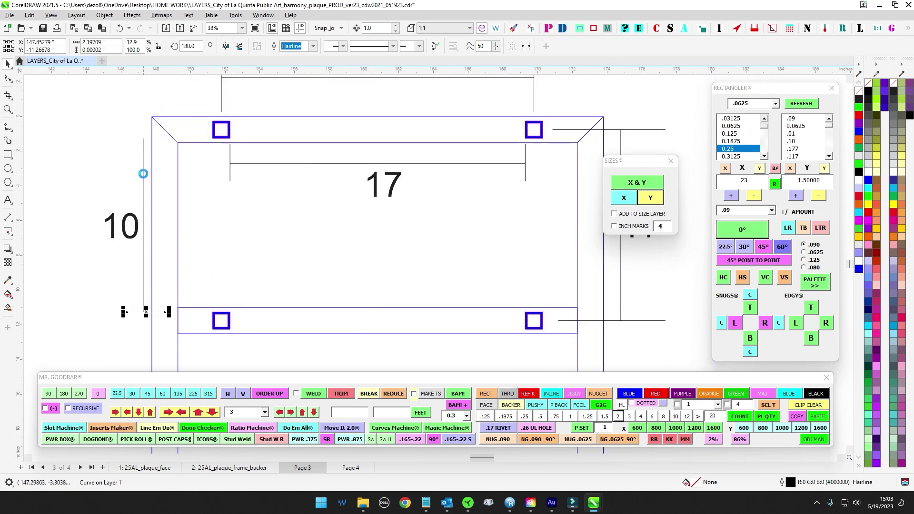
{"action": "left_click", "coordinate": [143, 174], "text": "shift"}
{"action": "left_click", "coordinate": [751, 309]}
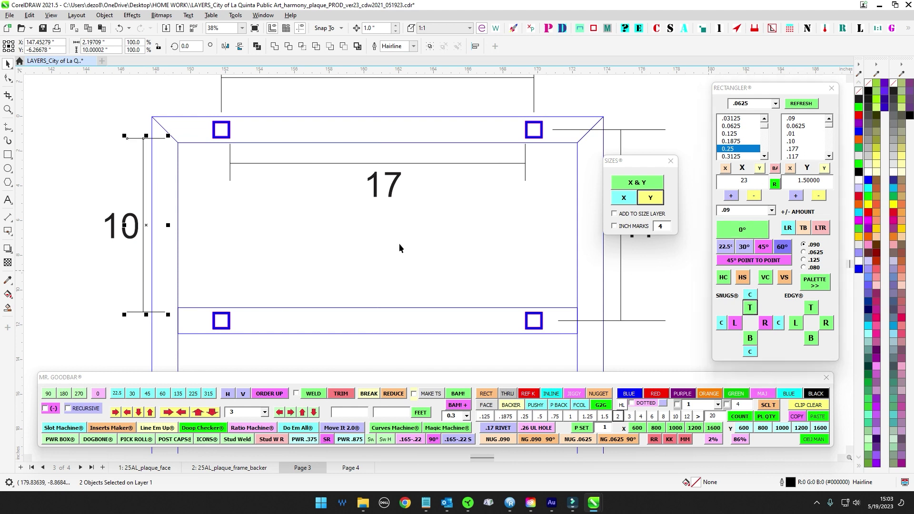
Extend the 10 dimension's upper and lower extension lines toward the left tube sections, to about 4.2 in and 4.5 in long.
{"action": "scroll", "coordinate": [179, 159], "scroll_direction": "up", "scroll_amount": 2}
{"action": "left_click", "coordinate": [172, 145]}
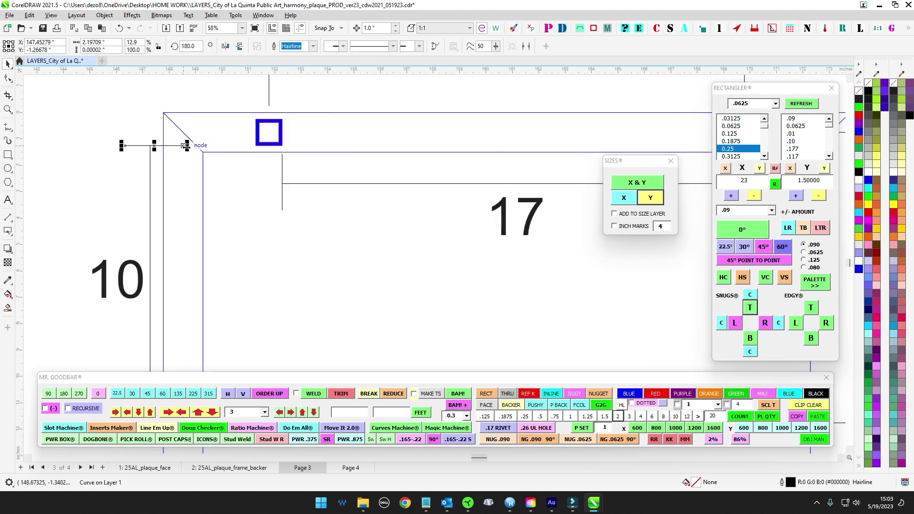
{"action": "left_click_drag", "start_coordinate": [186, 146], "coordinate": [238, 200]}
{"action": "scroll", "coordinate": [276, 227], "scroll_direction": "down", "scroll_amount": 2}
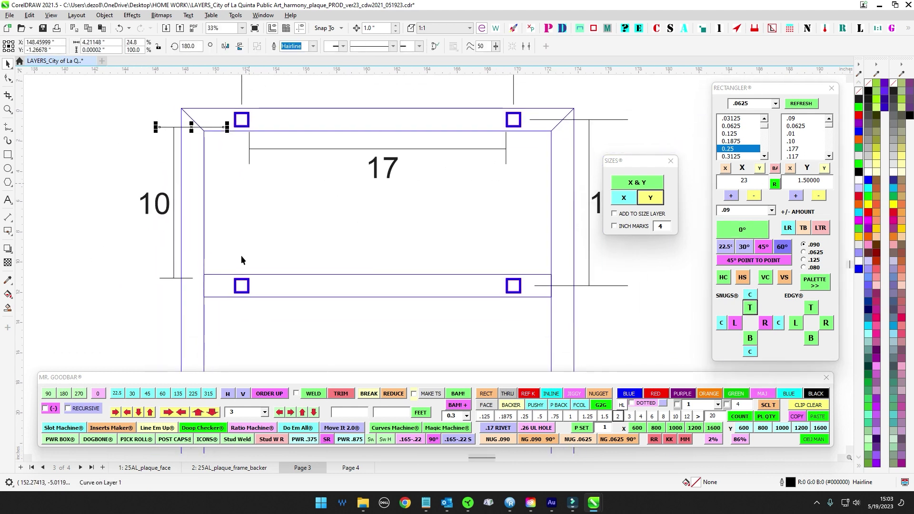
{"action": "left_click", "coordinate": [192, 278]}
{"action": "left_click_drag", "start_coordinate": [196, 278], "coordinate": [232, 279]}
{"action": "scroll", "coordinate": [263, 234], "scroll_direction": "down", "scroll_amount": 4}
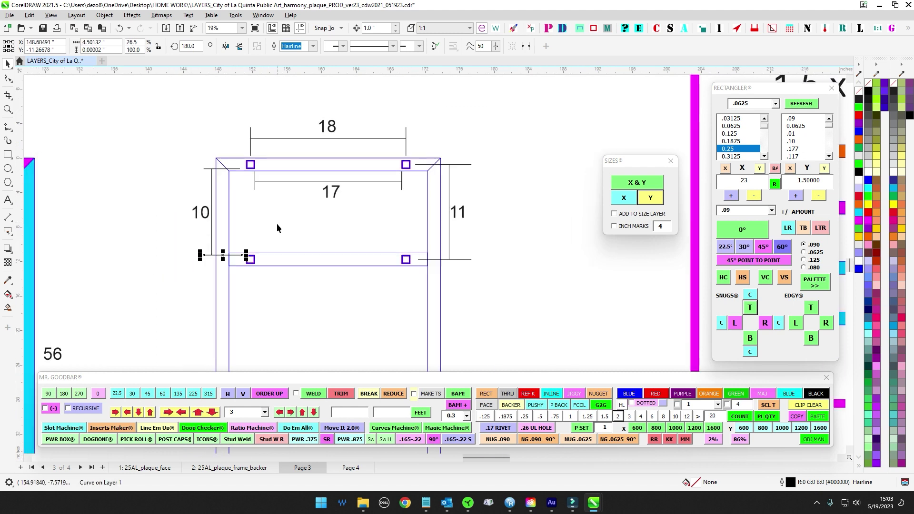
{"action": "left_click_drag", "start_coordinate": [276, 224], "coordinate": [230, 241]}
{"action": "left_click", "coordinate": [290, 167]}
{"action": "scroll", "coordinate": [290, 167], "scroll_direction": "up", "scroll_amount": 2}
{"action": "left_click_drag", "start_coordinate": [280, 163], "coordinate": [256, 164]}
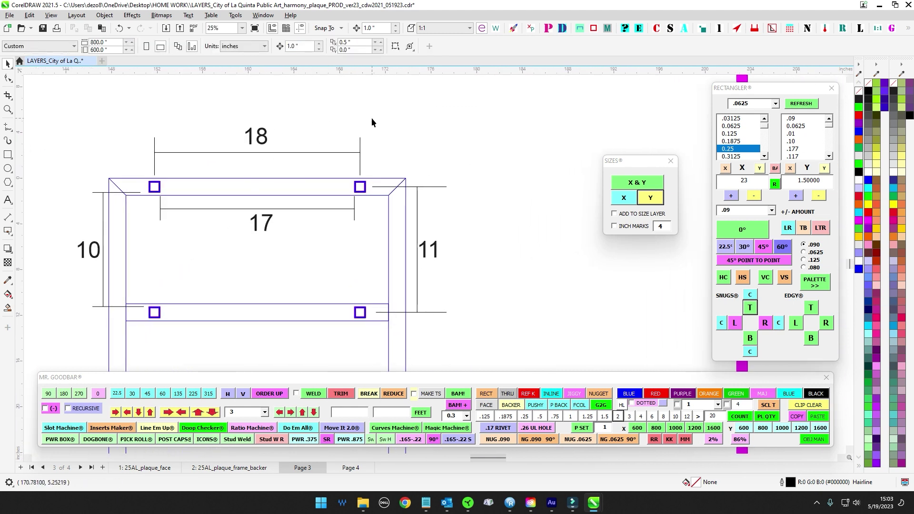
{"action": "left_click_drag", "start_coordinate": [368, 120], "coordinate": [387, 152]}
{"action": "left_click_drag", "start_coordinate": [319, 149], "coordinate": [333, 139]}
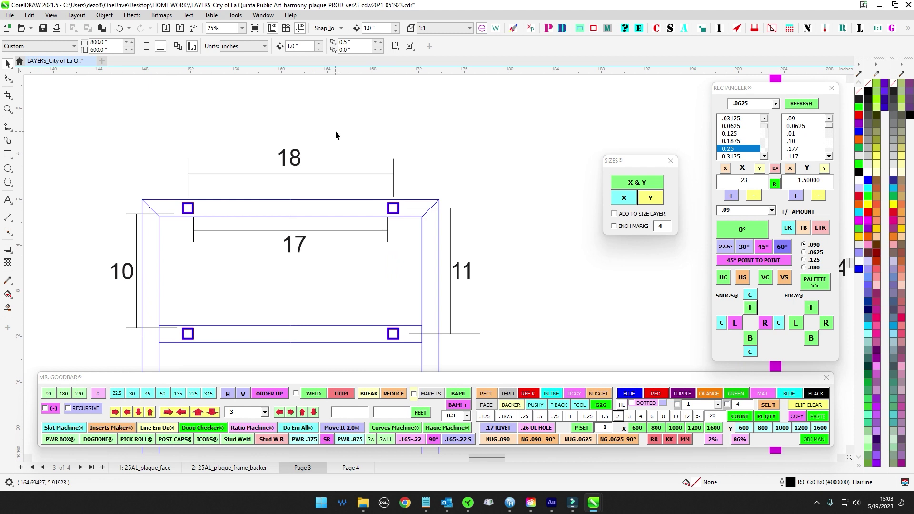
Copy the 18 dimension's right extension line to the outer right edge of the frame.
{"action": "scroll", "coordinate": [448, 182], "scroll_direction": "up", "scroll_amount": 2}
{"action": "scroll", "coordinate": [339, 166], "scroll_direction": "down", "scroll_amount": 1}
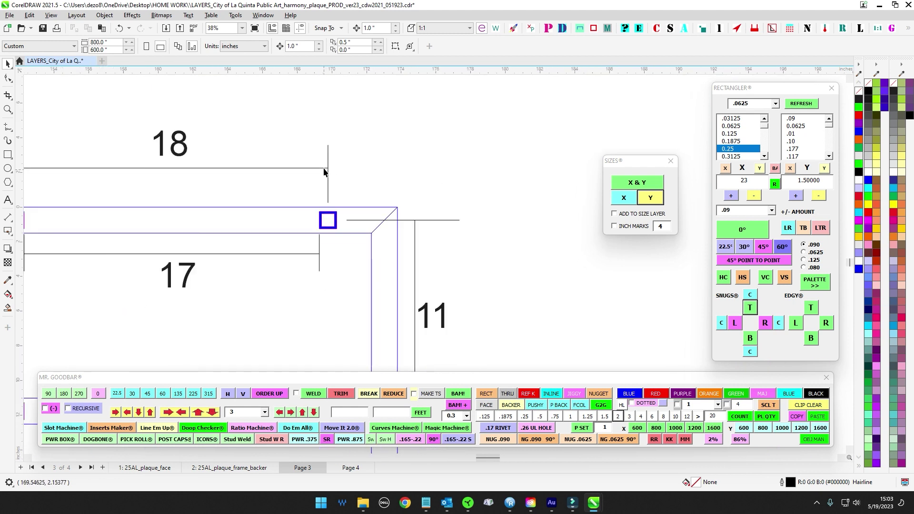
{"action": "left_click", "coordinate": [328, 174]}
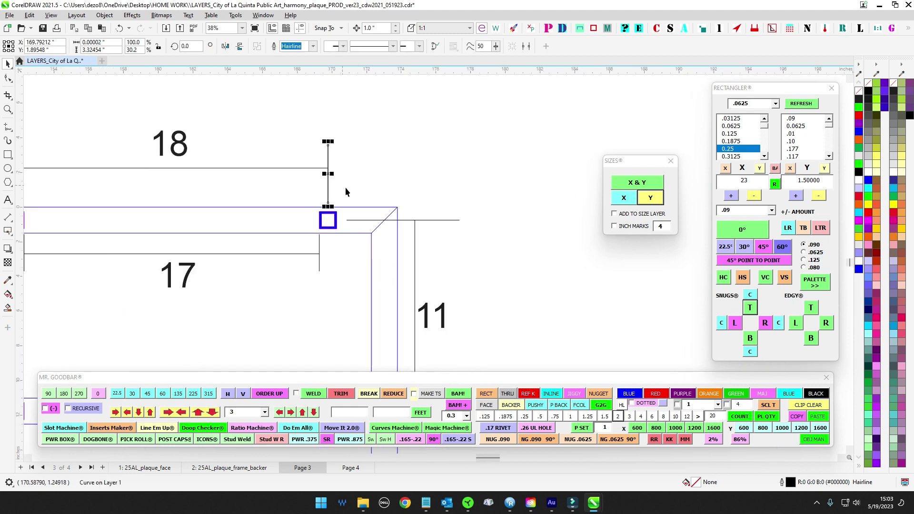
{"action": "left_click", "coordinate": [383, 210], "text": "shift"}
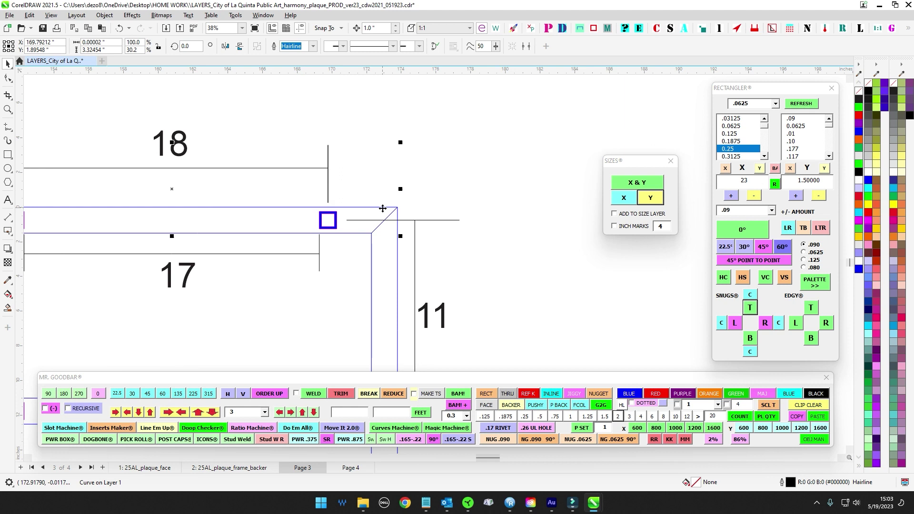
{"action": "left_click", "coordinate": [767, 322]}
{"action": "scroll", "coordinate": [432, 166], "scroll_direction": "up", "scroll_amount": 2}
{"action": "left_click", "coordinate": [300, 163]}
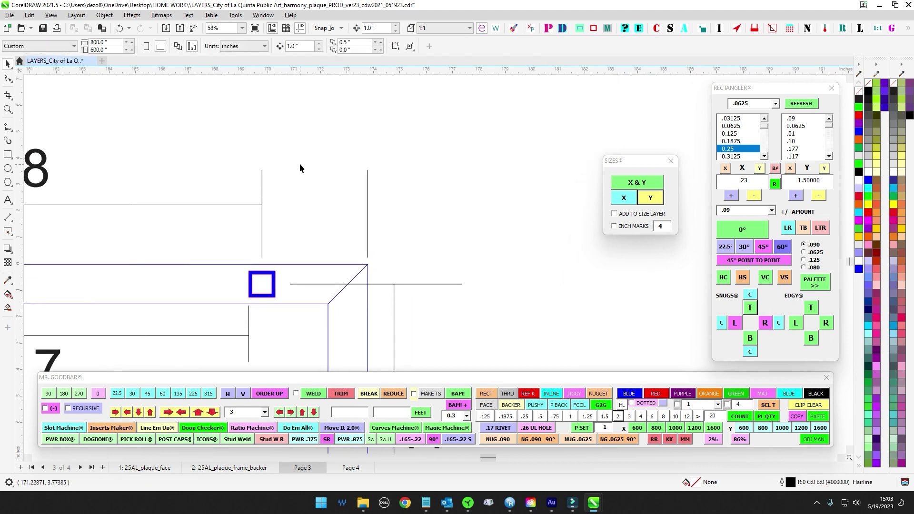
Stretch a copy of the 18 dimension line to span the 4 in gap between the two right-hand extension lines.
{"action": "scroll", "coordinate": [299, 164], "scroll_direction": "down", "scroll_amount": 1}
{"action": "left_click", "coordinate": [300, 216]}
{"action": "left_click_drag", "start_coordinate": [334, 220], "coordinate": [402, 230]}
{"action": "scroll", "coordinate": [217, 235], "scroll_direction": "down", "scroll_amount": 1}
{"action": "left_click_drag", "start_coordinate": [217, 236], "coordinate": [241, 235]}
{"action": "left_click_drag", "start_coordinate": [81, 229], "coordinate": [423, 228]}
{"action": "scroll", "coordinate": [430, 248], "scroll_direction": "down", "scroll_amount": 1}
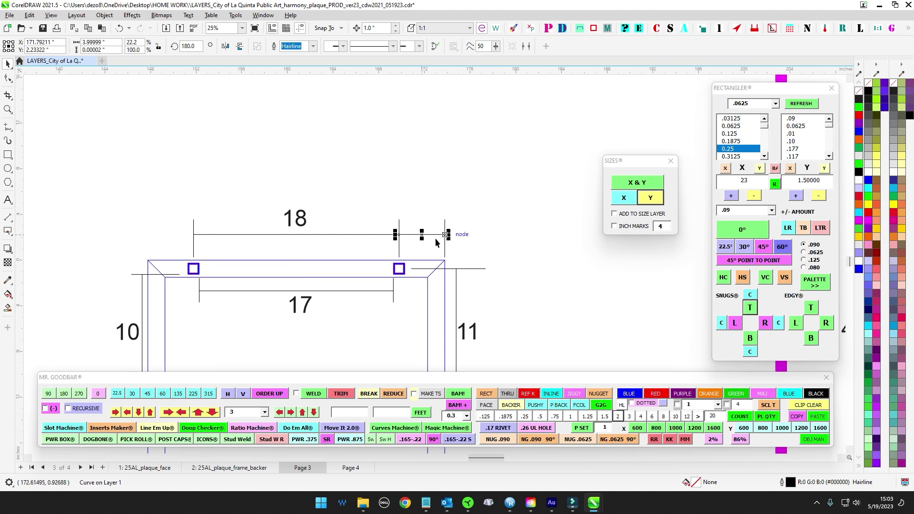
{"action": "scroll", "coordinate": [429, 232], "scroll_direction": "up", "scroll_amount": 1}
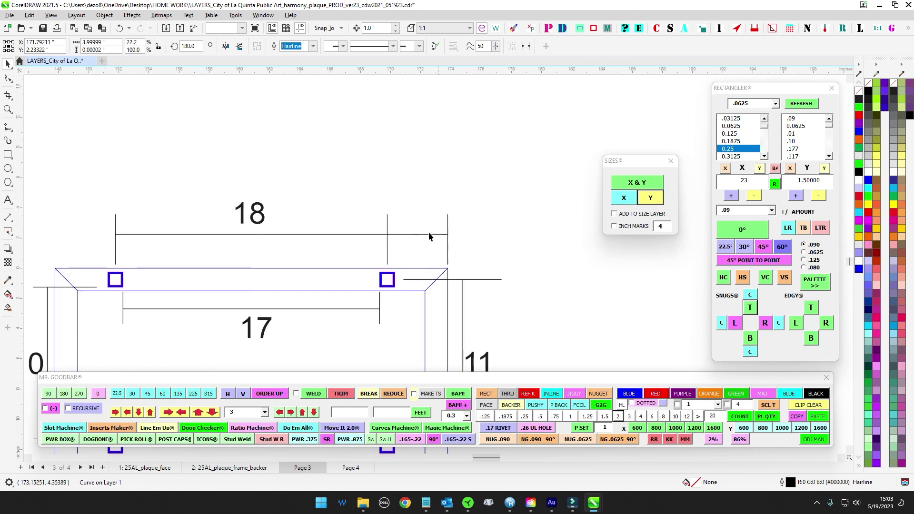
Add a width label to the short edge line, change its text to 4, set it to 2 in and place it above the line.
{"action": "left_click", "coordinate": [622, 201]}
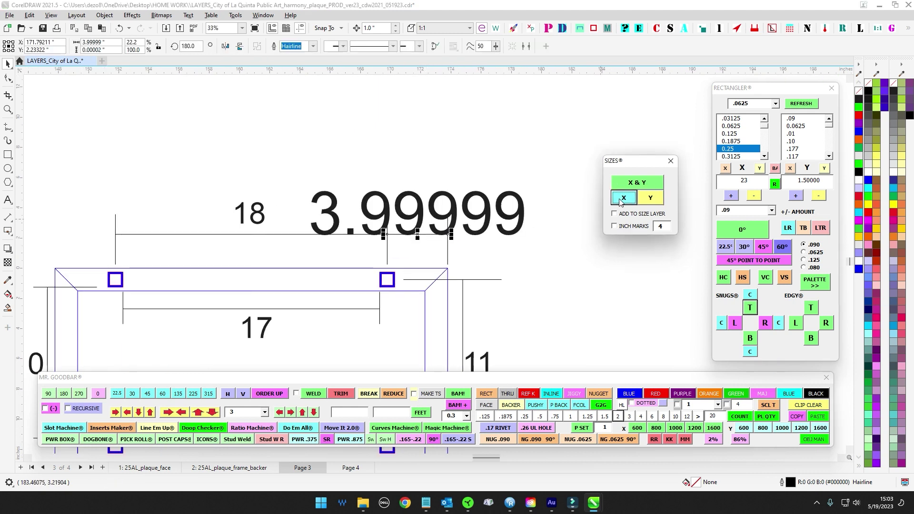
{"action": "left_click", "coordinate": [419, 202]}
{"action": "key", "text": "Delete"}
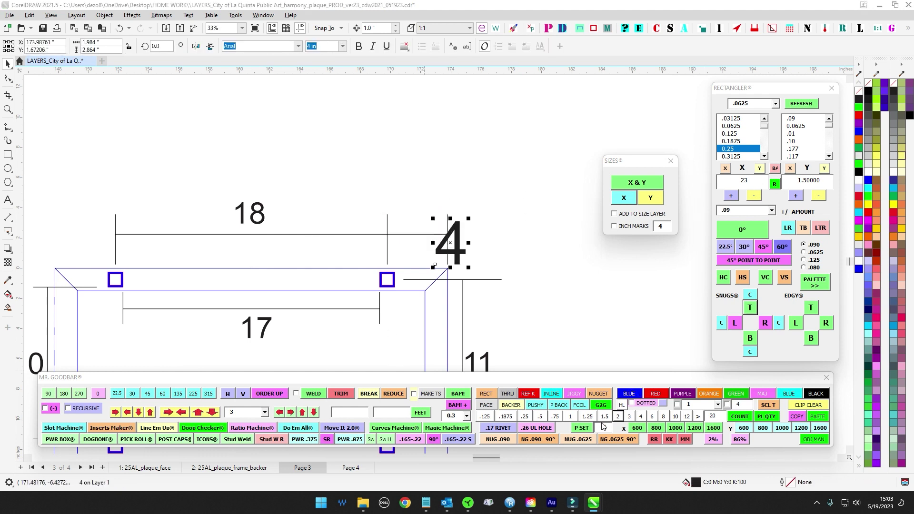
{"action": "left_click", "coordinate": [618, 416]}
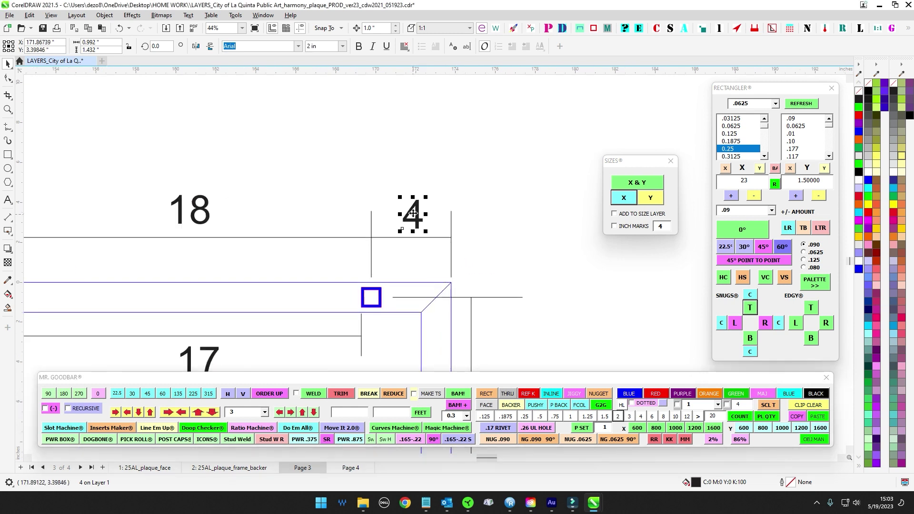
Copy the 4 dimension with its label and extension lines to the frame's upper-left corner, ending at the 18 dimension's left extension line.
{"action": "left_click_drag", "start_coordinate": [352, 183], "coordinate": [614, 255]}
{"action": "scroll", "coordinate": [496, 261], "scroll_direction": "down", "scroll_amount": 1}
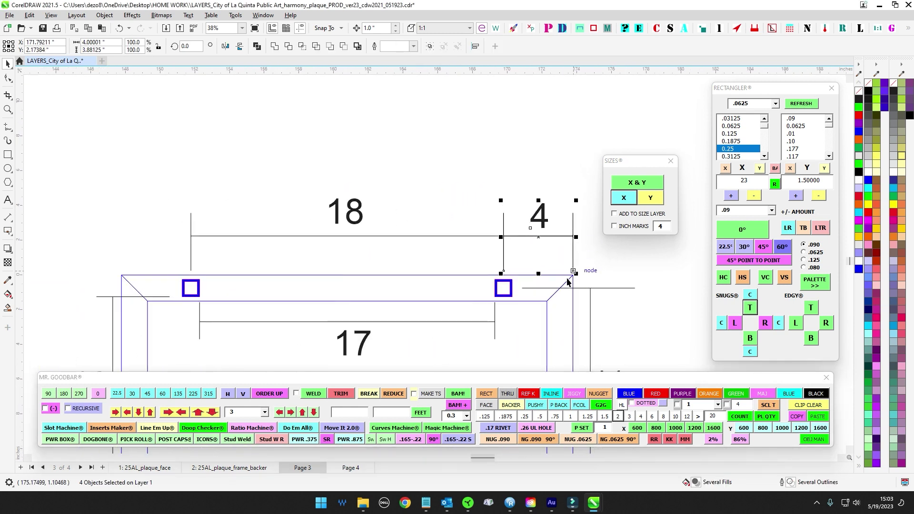
{"action": "left_click_drag", "start_coordinate": [503, 236], "coordinate": [76, 175]}
{"action": "right_click", "coordinate": [77, 175]}
{"action": "left_click_drag", "start_coordinate": [145, 175], "coordinate": [191, 236]}
{"action": "left_click", "coordinate": [227, 173]}
{"action": "scroll", "coordinate": [227, 172], "scroll_direction": "down", "scroll_amount": 2}
{"action": "left_click_drag", "start_coordinate": [228, 173], "coordinate": [228, 150]}
{"action": "scroll", "coordinate": [227, 150], "scroll_direction": "down", "scroll_amount": 2}
{"action": "scroll", "coordinate": [221, 177], "scroll_direction": "up", "scroll_amount": 2}
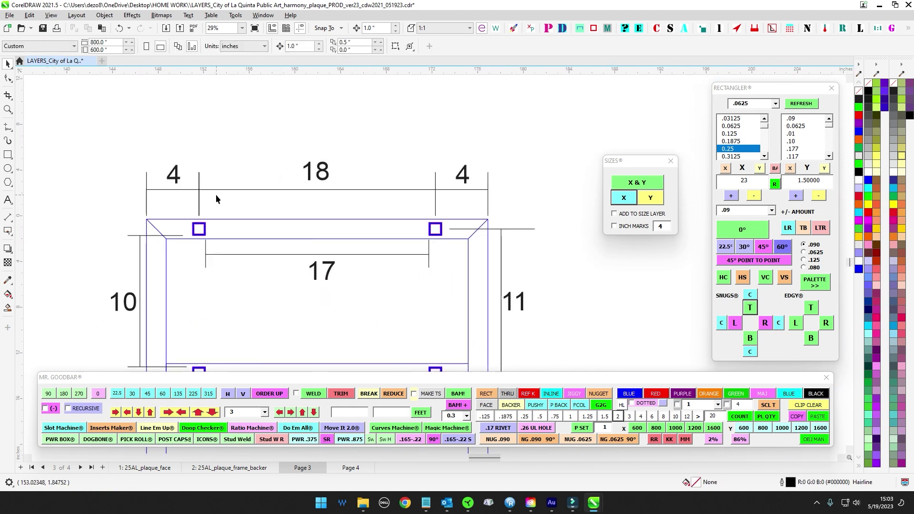
Delete the 10 dimension on the frame's left side, including its label, dimension line and extension lines.
{"action": "left_click_drag", "start_coordinate": [213, 215], "coordinate": [187, 172]}
{"action": "scroll", "coordinate": [186, 175], "scroll_direction": "down", "scroll_amount": 1}
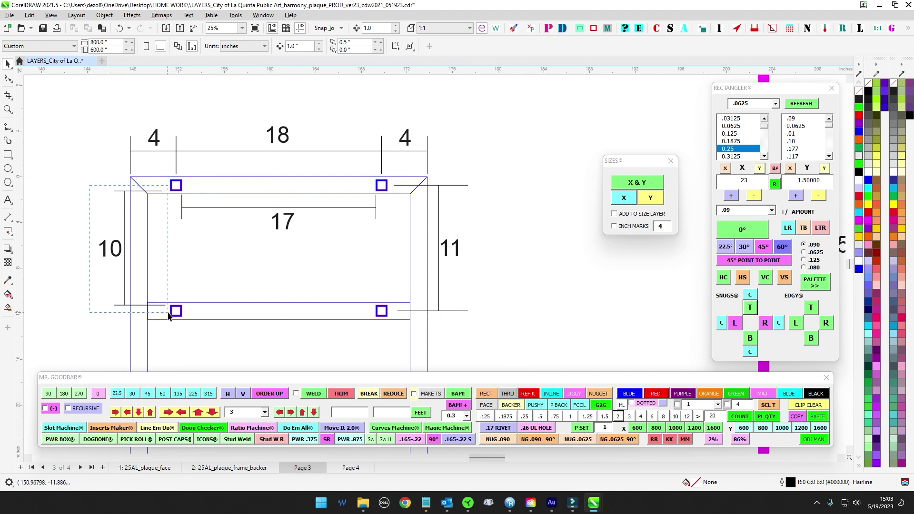
{"action": "left_click_drag", "start_coordinate": [168, 313], "coordinate": [169, 314]}
{"action": "key", "text": "Delete"}
Paste the o.c. label, set it to 1 in, and place copies at the outer ends of the 11 dimension's two extension lines.
{"action": "left_click_drag", "start_coordinate": [288, 212], "coordinate": [230, 206]}
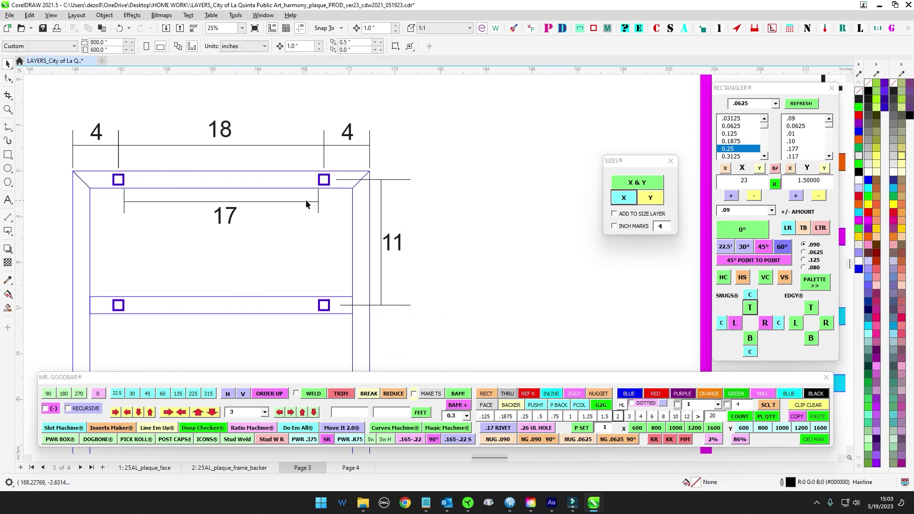
{"action": "scroll", "coordinate": [381, 205], "scroll_direction": "up", "scroll_amount": 1}
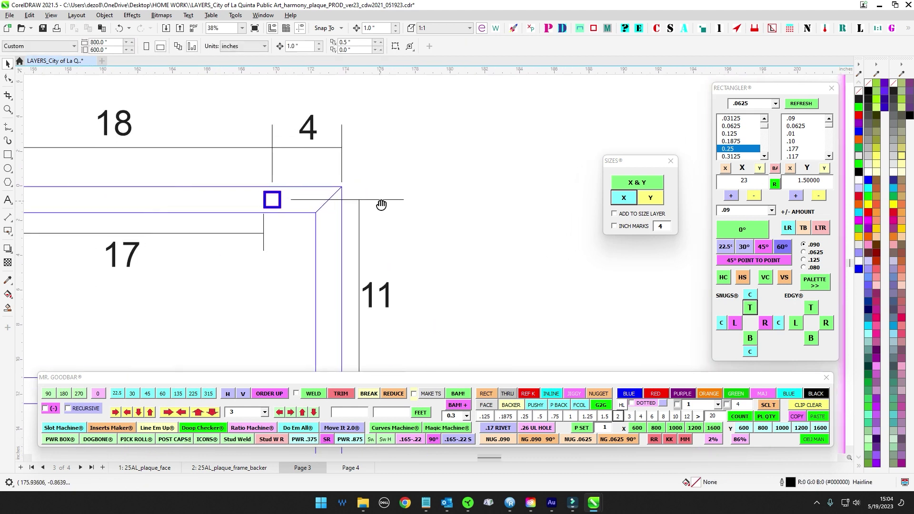
{"action": "scroll", "coordinate": [381, 202], "scroll_direction": "down", "scroll_amount": 1}
{"action": "left_click", "coordinate": [343, 183]}
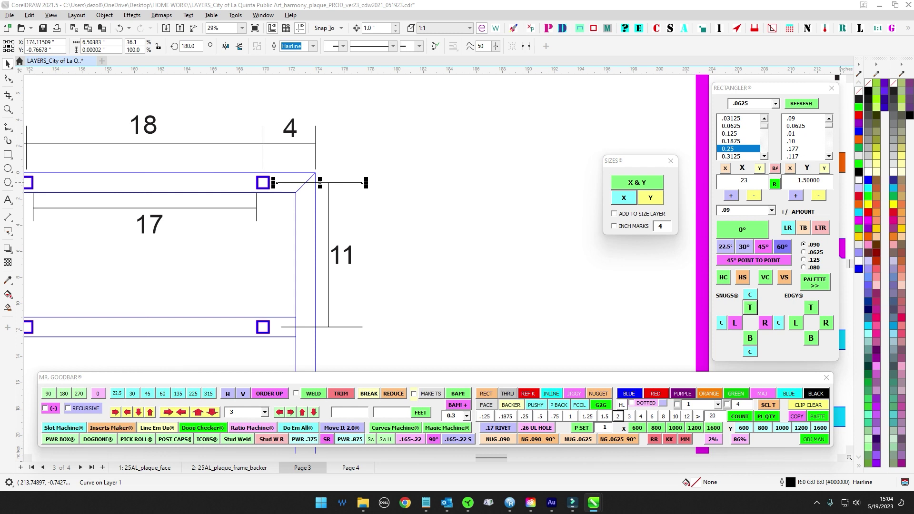
{"action": "key", "text": "ctrl+v"}
{"action": "scroll", "coordinate": [434, 206], "scroll_direction": "up", "scroll_amount": 1}
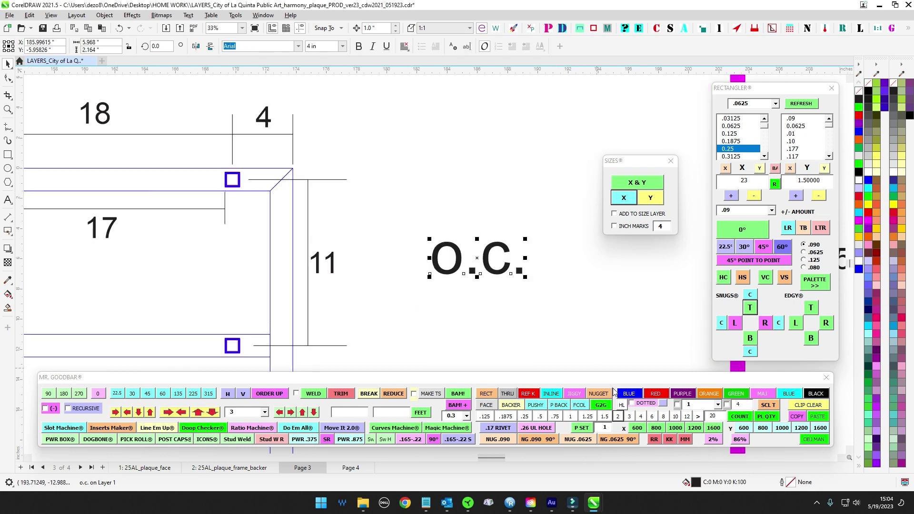
{"action": "left_click", "coordinate": [570, 417]}
{"action": "left_click_drag", "start_coordinate": [442, 271], "coordinate": [368, 347]}
{"action": "key", "text": "plus"}
{"action": "scroll", "coordinate": [395, 246], "scroll_direction": "down", "scroll_amount": 2}
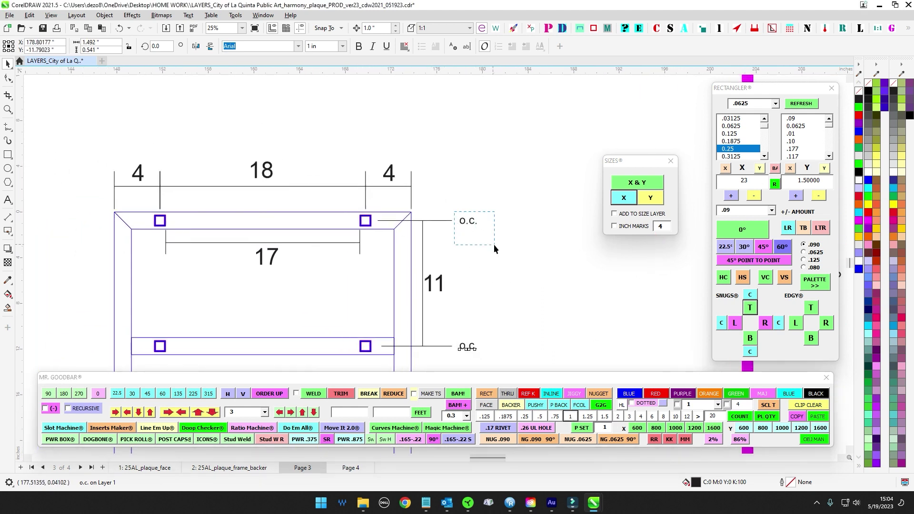
Copy the o.c. label above both extension lines of the 18 dimension.
{"action": "left_click", "coordinate": [469, 222]}
{"action": "left_click_drag", "start_coordinate": [469, 222], "coordinate": [125, 179]}
{"action": "scroll", "coordinate": [368, 160], "scroll_direction": "up", "scroll_amount": 2}
{"action": "scroll", "coordinate": [424, 175], "scroll_direction": "up", "scroll_amount": 1}
{"action": "scroll", "coordinate": [407, 176], "scroll_direction": "down", "scroll_amount": 3}
{"action": "right_click", "coordinate": [429, 178]}
{"action": "scroll", "coordinate": [176, 236], "scroll_direction": "down", "scroll_amount": 2}
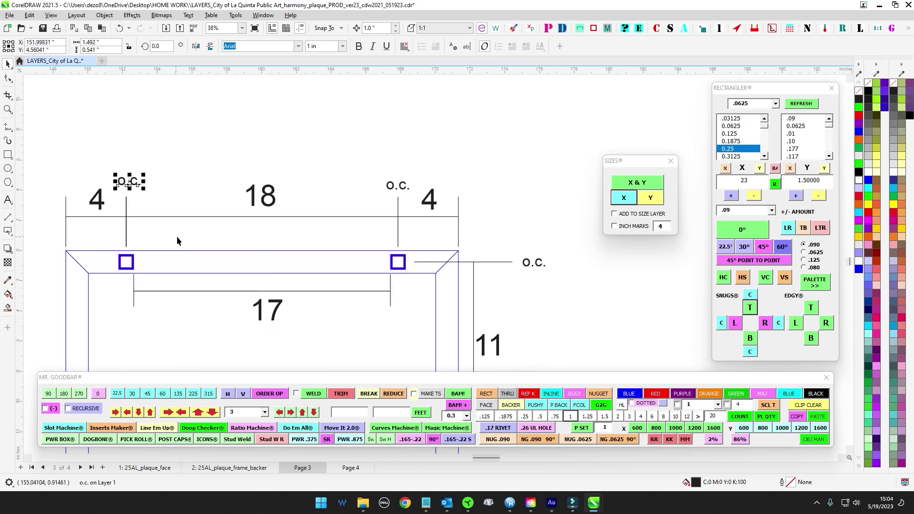
Delete the 17 dimension below the frame's top rail, including its label and extension lines.
{"action": "left_click_drag", "start_coordinate": [243, 256], "coordinate": [127, 226]}
{"action": "key", "text": "Delete"}
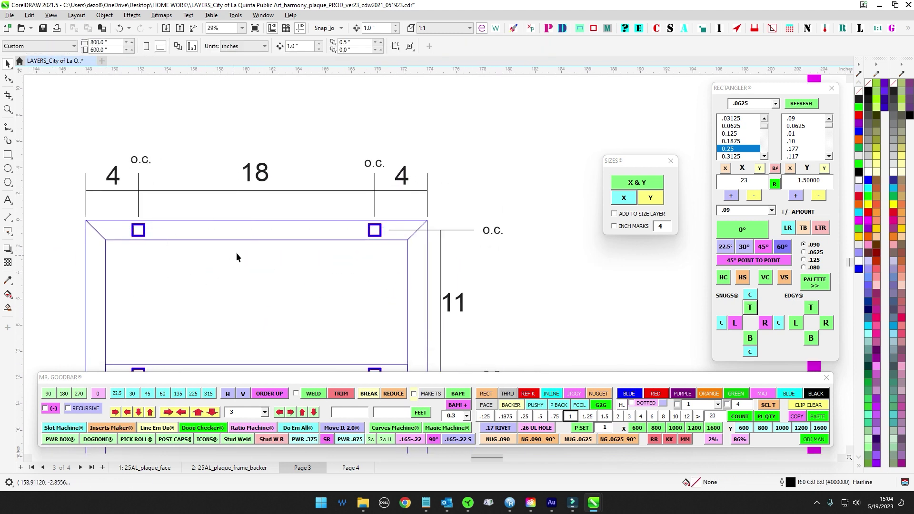
{"action": "left_click_drag", "start_coordinate": [247, 170], "coordinate": [277, 138]}
{"action": "scroll", "coordinate": [256, 156], "scroll_direction": "up", "scroll_amount": 1}
{"action": "scroll", "coordinate": [277, 138], "scroll_direction": "down", "scroll_amount": 3}
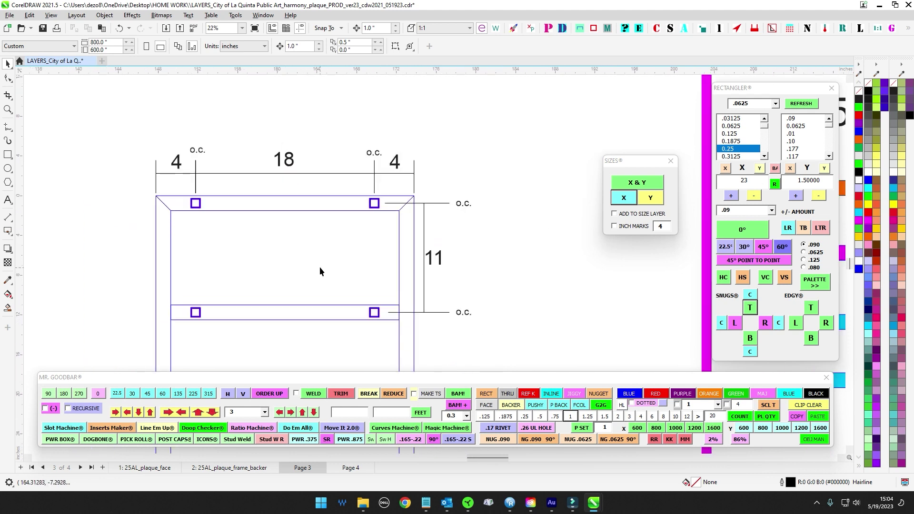
Examine how the small tube sections sit within the frame's top rail and lower crossbar.
{"action": "left_click_drag", "start_coordinate": [320, 267], "coordinate": [295, 230]}
{"action": "scroll", "coordinate": [450, 158], "scroll_direction": "up", "scroll_amount": 3}
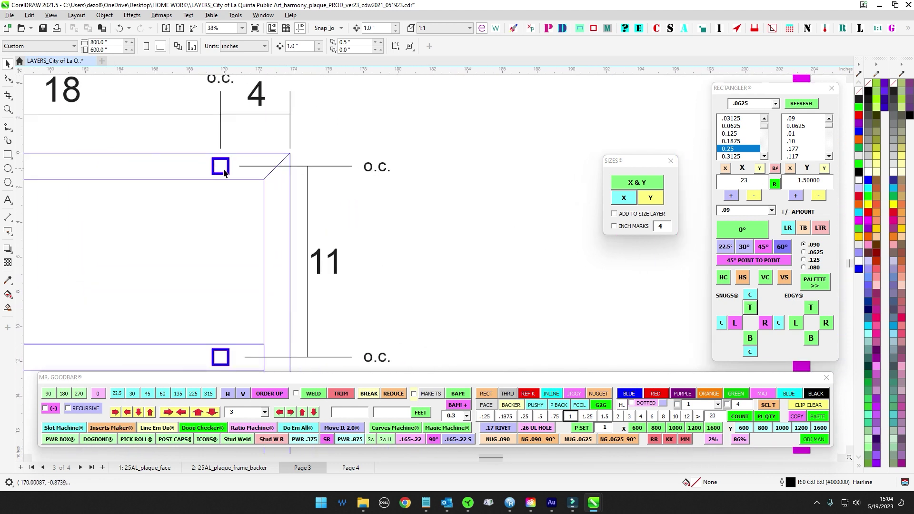
{"action": "scroll", "coordinate": [224, 166], "scroll_direction": "up", "scroll_amount": 3}
{"action": "scroll", "coordinate": [247, 170], "scroll_direction": "down", "scroll_amount": 1}
{"action": "left_click_drag", "start_coordinate": [261, 170], "coordinate": [328, 175]}
{"action": "scroll", "coordinate": [329, 183], "scroll_direction": "down", "scroll_amount": 3}
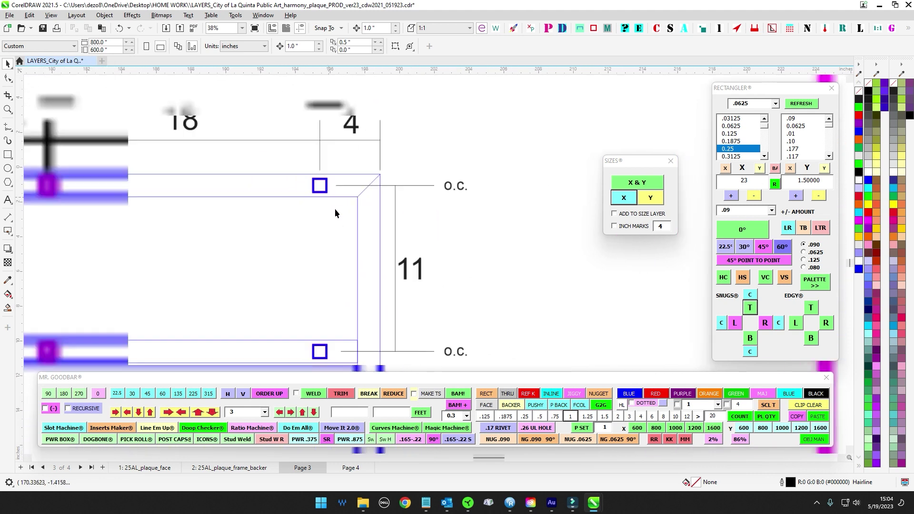
{"action": "scroll", "coordinate": [336, 209], "scroll_direction": "down", "scroll_amount": 1}
{"action": "left_click_drag", "start_coordinate": [44, 197], "coordinate": [214, 202]}
{"action": "left_click_drag", "start_coordinate": [256, 339], "coordinate": [281, 241]}
{"action": "scroll", "coordinate": [281, 241], "scroll_direction": "up", "scroll_amount": 3}
{"action": "left_click", "coordinate": [282, 241]}
{"action": "scroll", "coordinate": [299, 218], "scroll_direction": "up", "scroll_amount": 3}
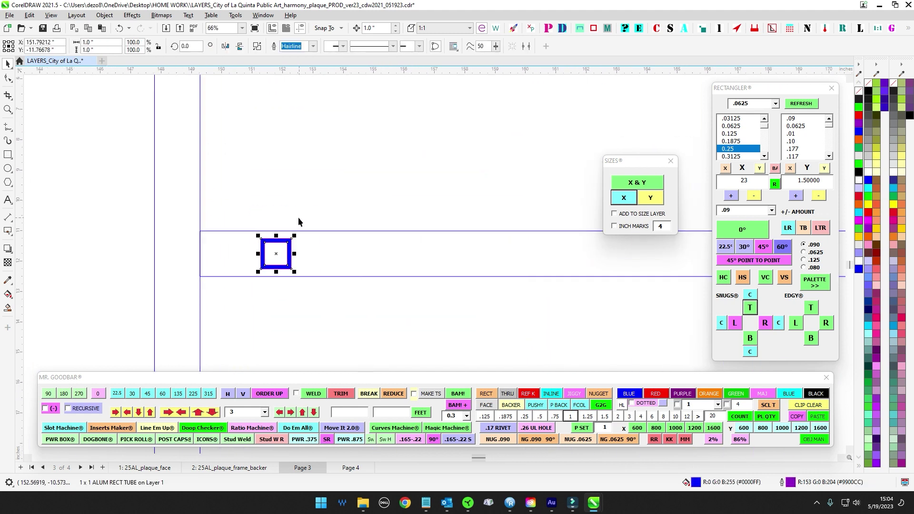
Stretch a copy of the 11 dimension's lower extension line leftward past the frame's left edge.
{"action": "scroll", "coordinate": [334, 189], "scroll_direction": "down", "scroll_amount": 2}
{"action": "left_click_drag", "start_coordinate": [359, 194], "coordinate": [217, 187]}
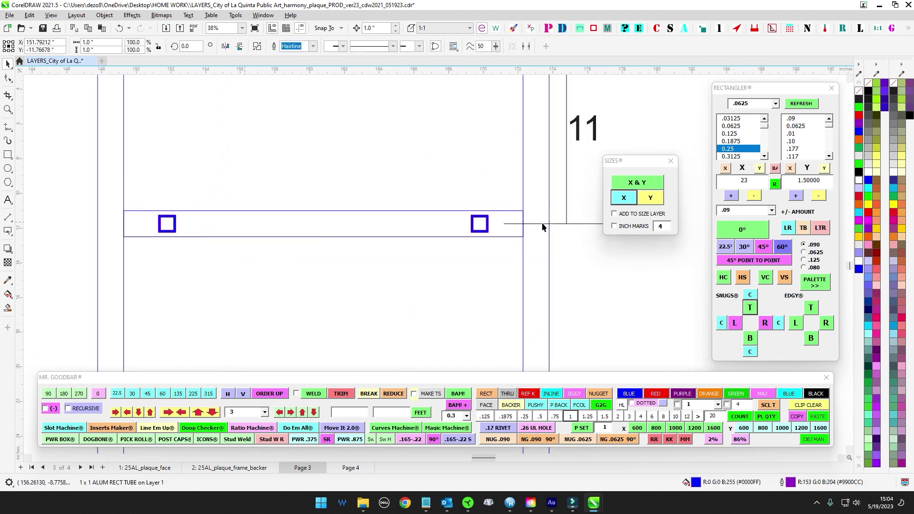
{"action": "left_click", "coordinate": [542, 224]}
{"action": "left_click", "coordinate": [538, 224]}
{"action": "left_click_drag", "start_coordinate": [604, 290], "coordinate": [454, 289]}
{"action": "scroll", "coordinate": [454, 289], "scroll_direction": "down", "scroll_amount": 1}
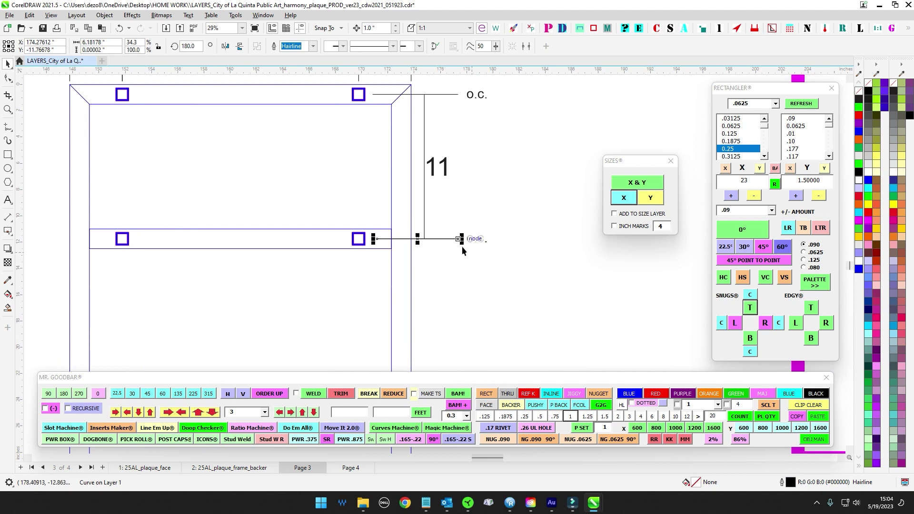
{"action": "left_click_drag", "start_coordinate": [462, 239], "coordinate": [26, 239]}
{"action": "right_click", "coordinate": [26, 239]}
{"action": "scroll", "coordinate": [343, 221], "scroll_direction": "up", "scroll_amount": 2}
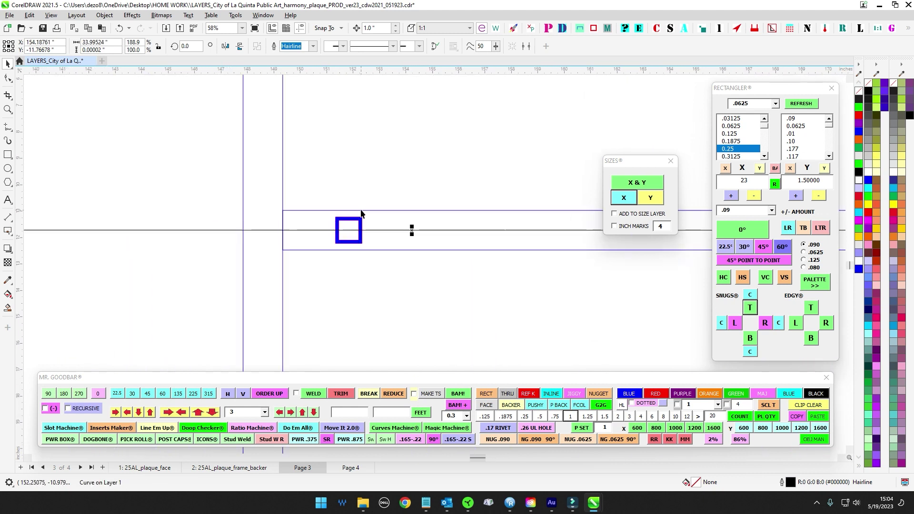
Shorten the copied line to about 5.9 in, running from just outside the frame's left edge through the crossbar's left tube.
{"action": "scroll", "coordinate": [359, 220], "scroll_direction": "down", "scroll_amount": 3}
{"action": "left_click_drag", "start_coordinate": [358, 227], "coordinate": [331, 240]}
{"action": "left_click_drag", "start_coordinate": [521, 236], "coordinate": [497, 254]}
{"action": "scroll", "coordinate": [275, 236], "scroll_direction": "up", "scroll_amount": 6}
{"action": "scroll", "coordinate": [496, 252], "scroll_direction": "up", "scroll_amount": 2}
{"action": "scroll", "coordinate": [467, 255], "scroll_direction": "down", "scroll_amount": 4}
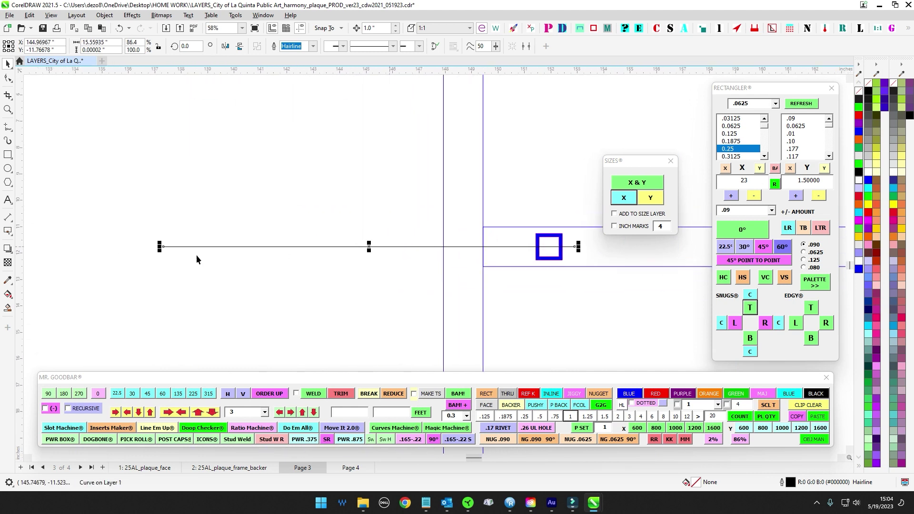
{"action": "left_click_drag", "start_coordinate": [162, 246], "coordinate": [419, 247]}
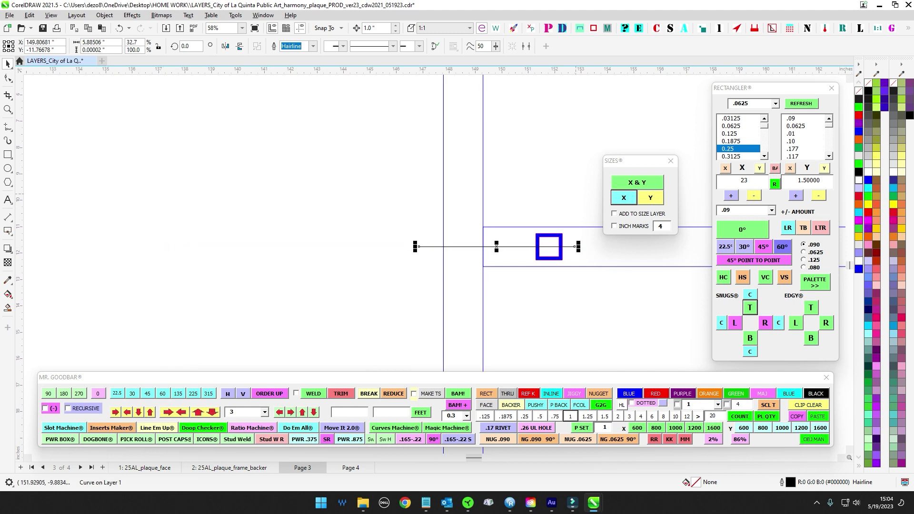
Insert the (TYP.) symbol, scale it down to about 4.56 in wide, and place it at the left end of the tube's center line.
{"action": "left_click", "coordinate": [624, 198]}
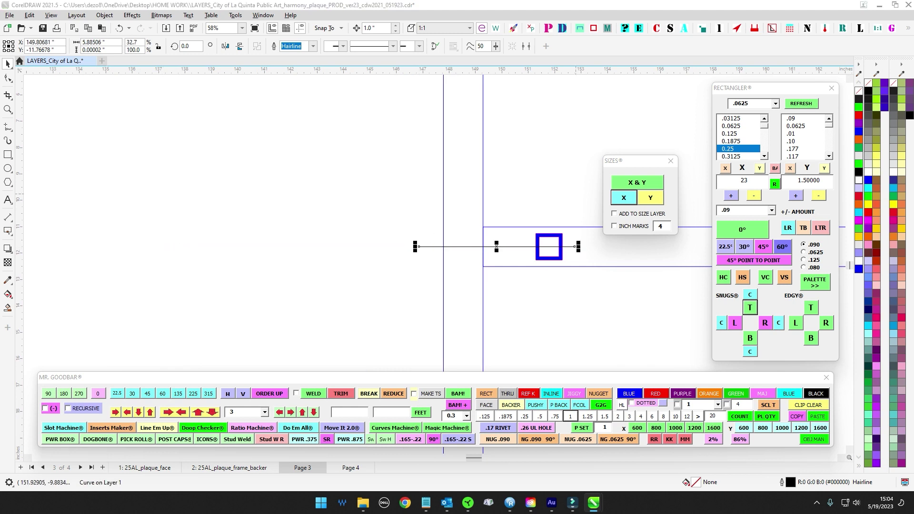
{"action": "left_click", "coordinate": [300, 255]}
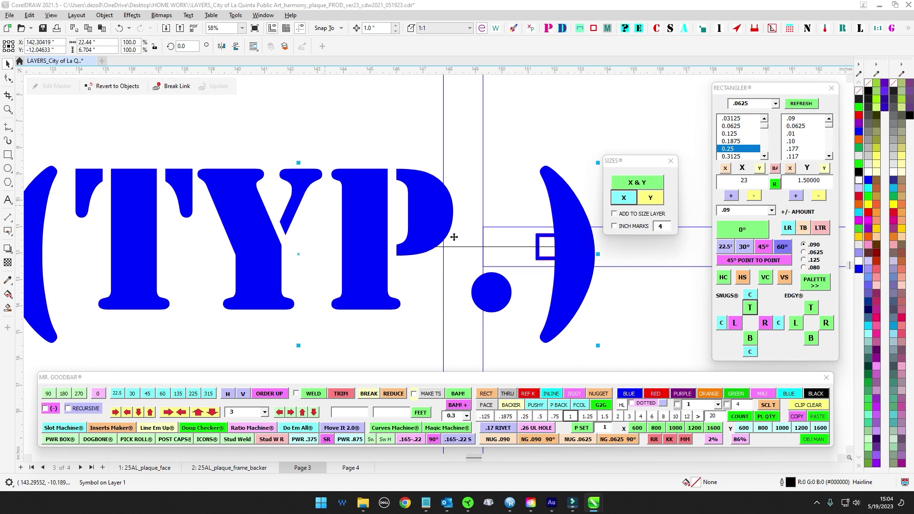
{"action": "scroll", "coordinate": [542, 178], "scroll_direction": "down", "scroll_amount": 1}
{"action": "left_click_drag", "start_coordinate": [578, 167], "coordinate": [380, 227]}
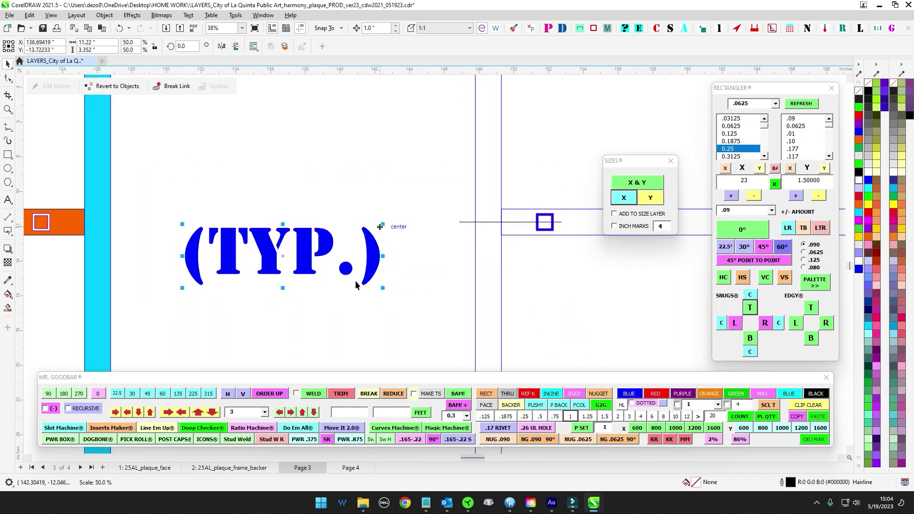
{"action": "left_click_drag", "start_coordinate": [283, 261], "coordinate": [327, 205]}
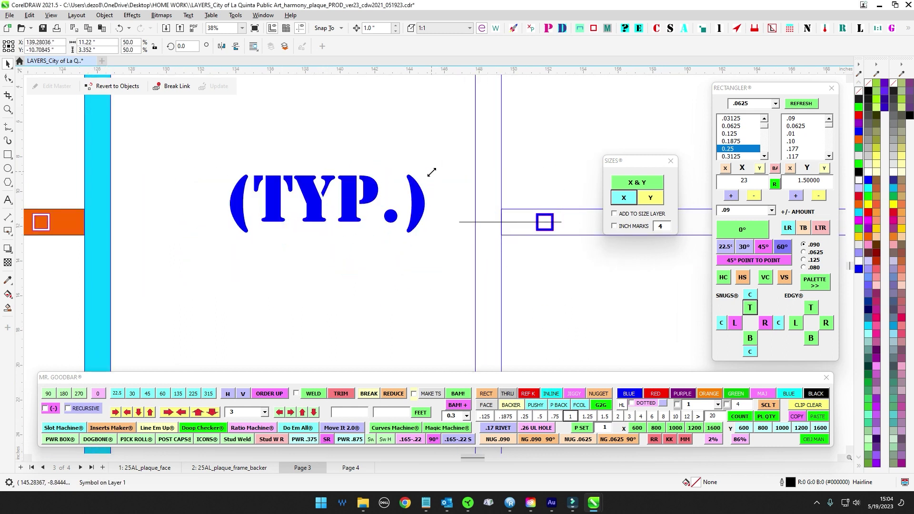
{"action": "left_click_drag", "start_coordinate": [437, 174], "coordinate": [322, 178]}
{"action": "left_click_drag", "start_coordinate": [282, 207], "coordinate": [402, 222]}
{"action": "scroll", "coordinate": [423, 175], "scroll_direction": "down", "scroll_amount": 2}
{"action": "left_click_drag", "start_coordinate": [425, 173], "coordinate": [225, 202]}
{"action": "scroll", "coordinate": [286, 207], "scroll_direction": "up", "scroll_amount": 3}
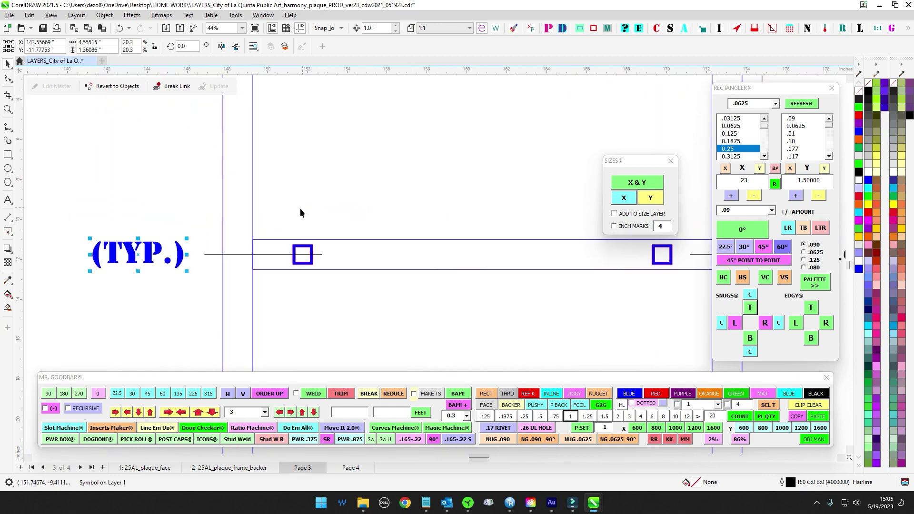
Move the (TYP.) symbol above the crossbar's left tube, clear of the center line's outer end.
{"action": "scroll", "coordinate": [301, 209], "scroll_direction": "up", "scroll_amount": 1}
{"action": "left_click_drag", "start_coordinate": [300, 208], "coordinate": [290, 184]}
{"action": "scroll", "coordinate": [246, 206], "scroll_direction": "down", "scroll_amount": 2}
{"action": "left_click_drag", "start_coordinate": [244, 207], "coordinate": [289, 209]}
{"action": "scroll", "coordinate": [216, 226], "scroll_direction": "up", "scroll_amount": 3}
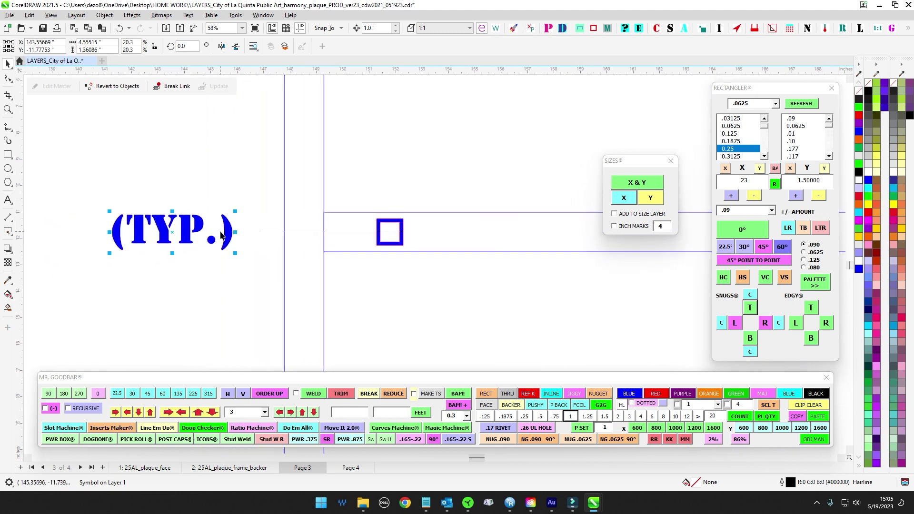
{"action": "left_click_drag", "start_coordinate": [230, 219], "coordinate": [454, 173]}
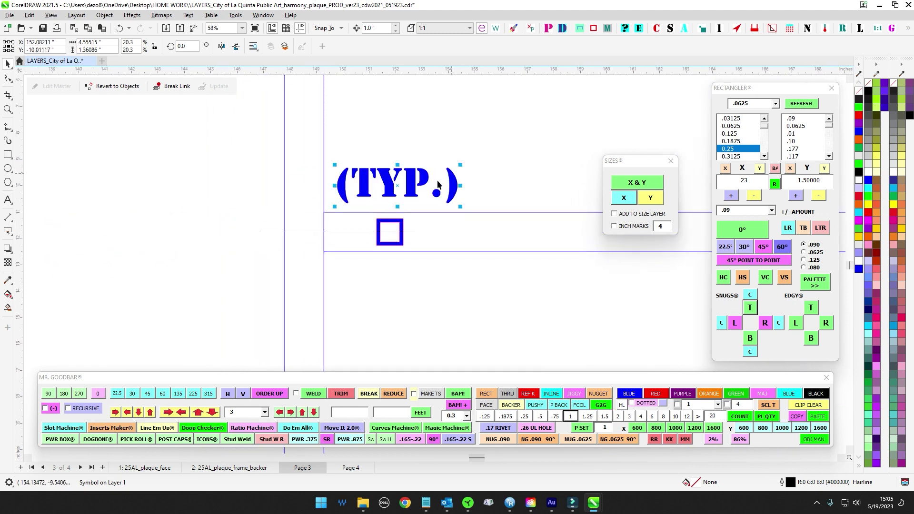
{"action": "left_click_drag", "start_coordinate": [200, 188], "coordinate": [242, 199]}
{"action": "left_click", "coordinate": [346, 259]}
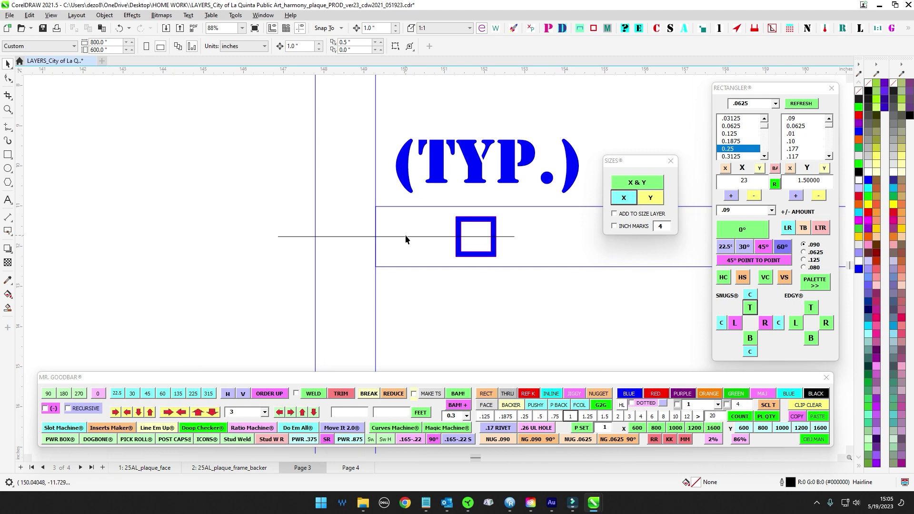
{"action": "scroll", "coordinate": [405, 235], "scroll_direction": "up", "scroll_amount": 1}
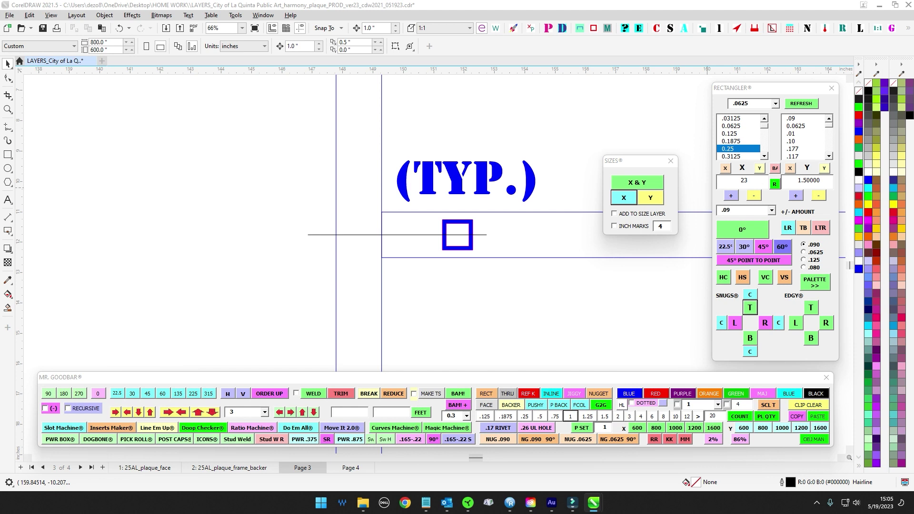
Paste the EQ. label, set it to 1 in, and place one copy above and one below the center line's outer end.
{"action": "key", "text": "ctrl+v"}
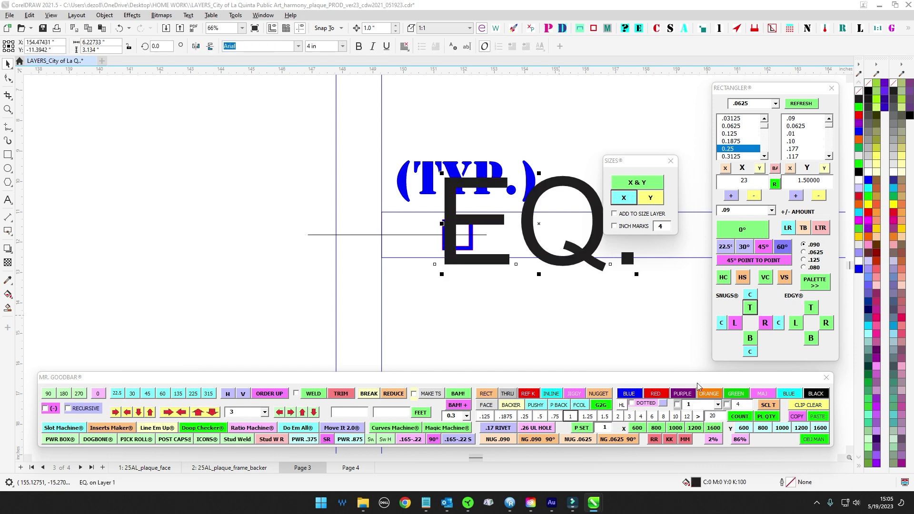
{"action": "left_click", "coordinate": [619, 417]}
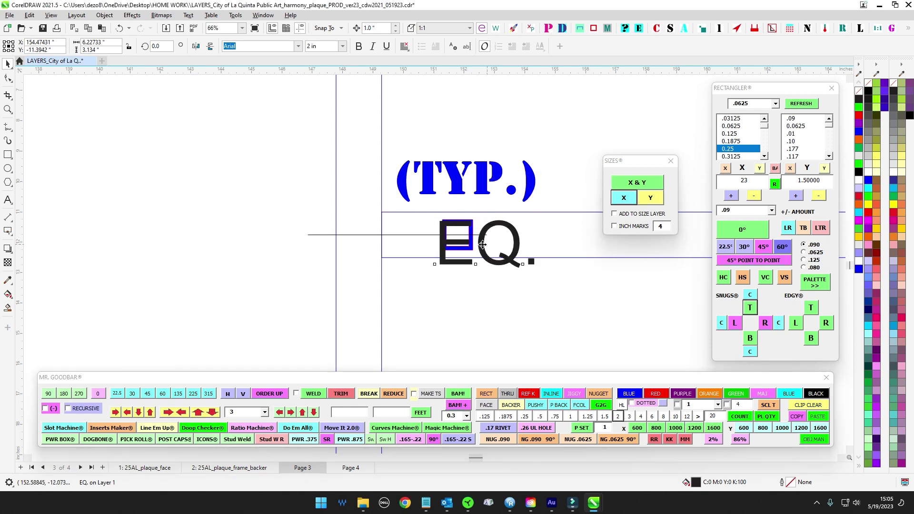
{"action": "left_click", "coordinate": [570, 417]}
{"action": "scroll", "coordinate": [217, 237], "scroll_direction": "up", "scroll_amount": 2}
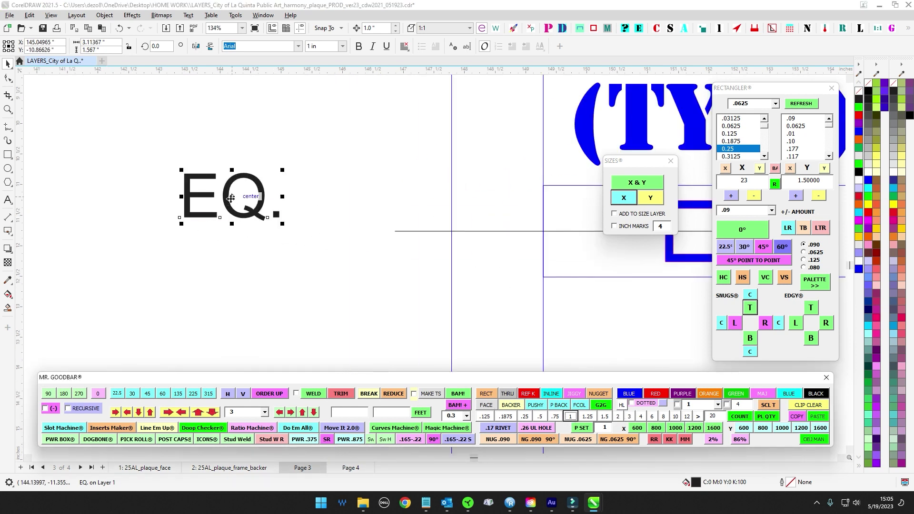
{"action": "left_click_drag", "start_coordinate": [238, 206], "coordinate": [377, 279]}
{"action": "key", "text": "plus"}
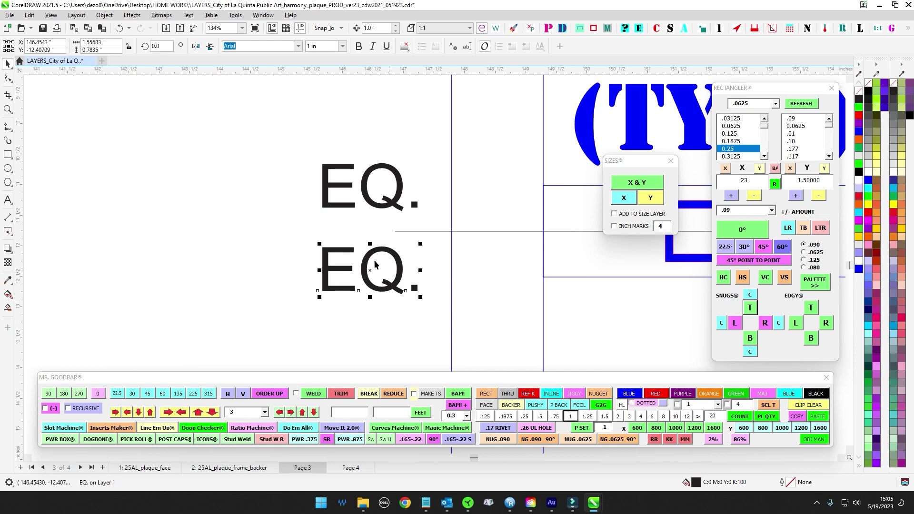
{"action": "left_click", "coordinate": [280, 167]}
Move the (TYP.) symbol to the left of the two EQ. labels beside the frame.
{"action": "scroll", "coordinate": [278, 162], "scroll_direction": "down", "scroll_amount": 3}
{"action": "left_click_drag", "start_coordinate": [275, 157], "coordinate": [161, 177]}
{"action": "scroll", "coordinate": [315, 231], "scroll_direction": "down", "scroll_amount": 1}
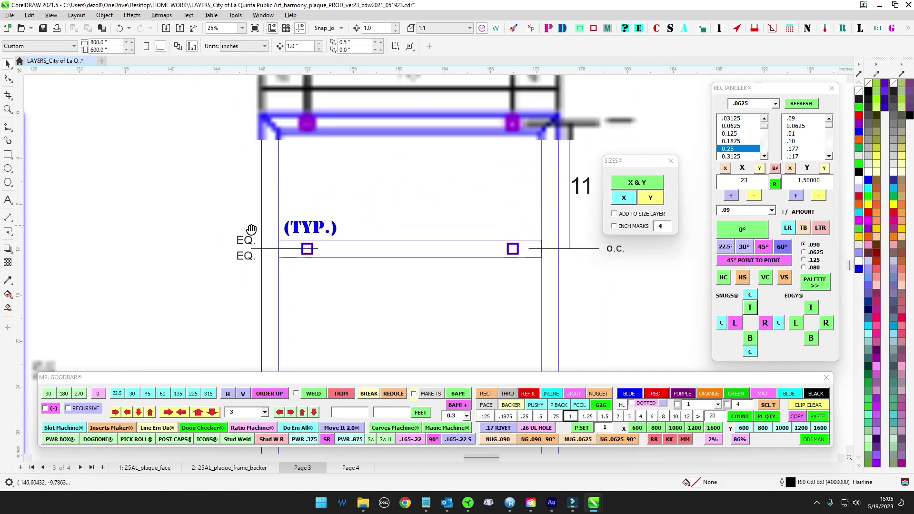
{"action": "left_click_drag", "start_coordinate": [314, 230], "coordinate": [193, 258]}
{"action": "scroll", "coordinate": [324, 267], "scroll_direction": "down", "scroll_amount": 2}
{"action": "scroll", "coordinate": [387, 244], "scroll_direction": "down", "scroll_amount": 2}
{"action": "scroll", "coordinate": [303, 228], "scroll_direction": "up", "scroll_amount": 1}
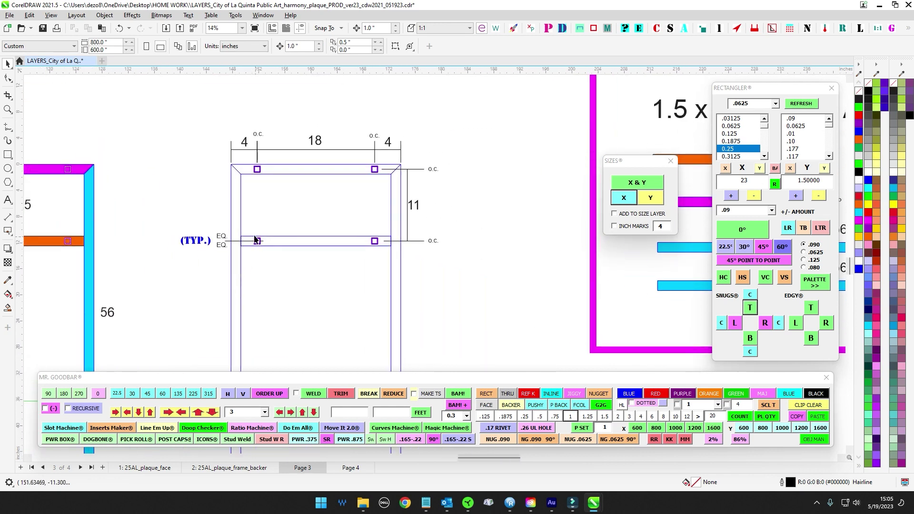
{"action": "mouse_move", "coordinate": [293, 207]}
{"action": "left_mouse_down"}
{"action": "mouse_move", "coordinate": [279, 216]}
{"action": "mouse_move", "coordinate": [395, 207]}
{"action": "left_mouse_up"}
{"action": "scroll", "coordinate": [373, 190], "scroll_direction": "up", "scroll_amount": 2}
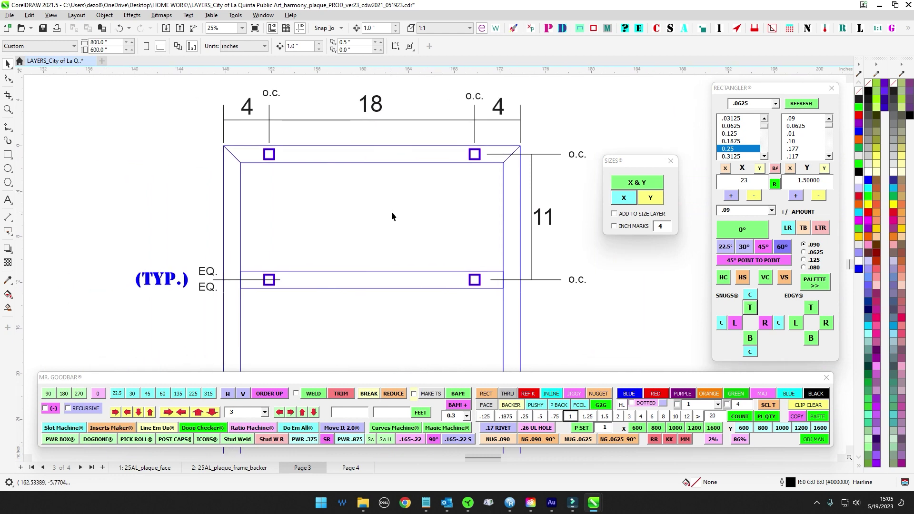
{"action": "scroll", "coordinate": [326, 220], "scroll_direction": "down", "scroll_amount": 2}
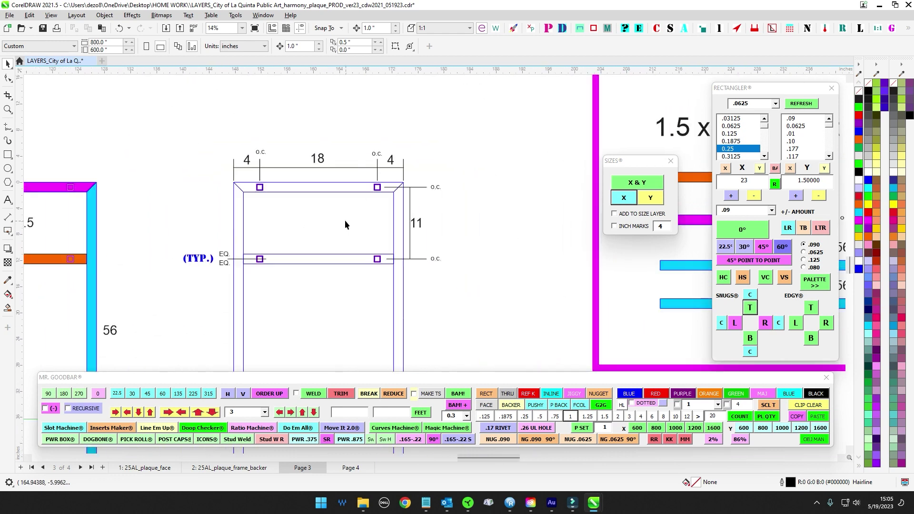
{"action": "scroll", "coordinate": [345, 221], "scroll_direction": "down", "scroll_amount": 5}
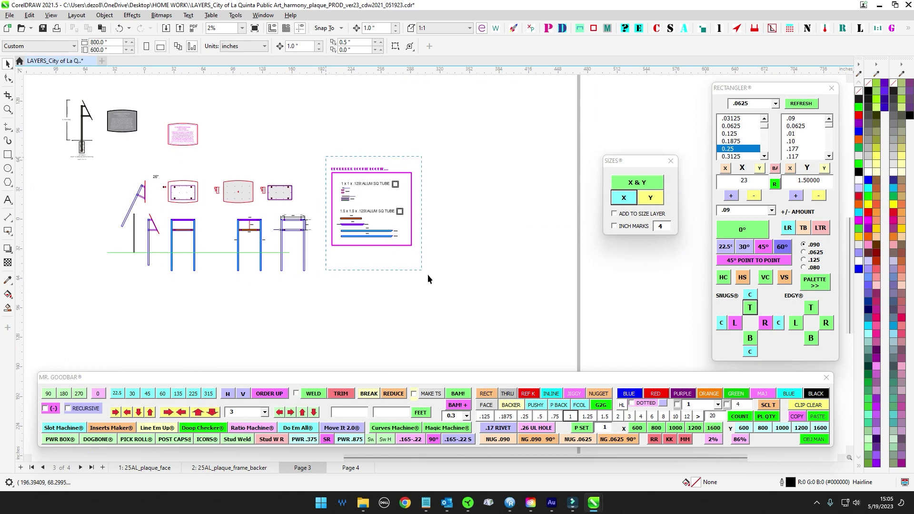
Move the boxed tube cut list farther right, away from the frame drawings.
{"action": "left_click_drag", "start_coordinate": [428, 274], "coordinate": [473, 311]}
{"action": "key", "text": "shift+Right"}
{"action": "scroll", "coordinate": [303, 224], "scroll_direction": "up", "scroll_amount": 1}
{"action": "left_click_drag", "start_coordinate": [330, 200], "coordinate": [258, 324]}
{"action": "left_click", "coordinate": [350, 253]}
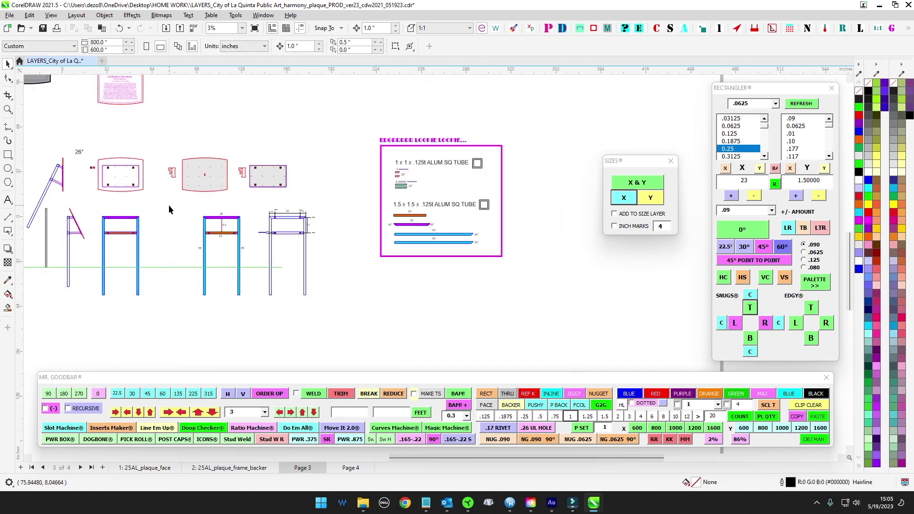
Duplicate the two dimensioned frame drawings and place the copy 96 in below the originals.
{"action": "left_click_drag", "start_coordinate": [168, 205], "coordinate": [372, 254]}
{"action": "scroll", "coordinate": [396, 344], "scroll_direction": "down", "scroll_amount": 1}
{"action": "key", "text": "plus"}
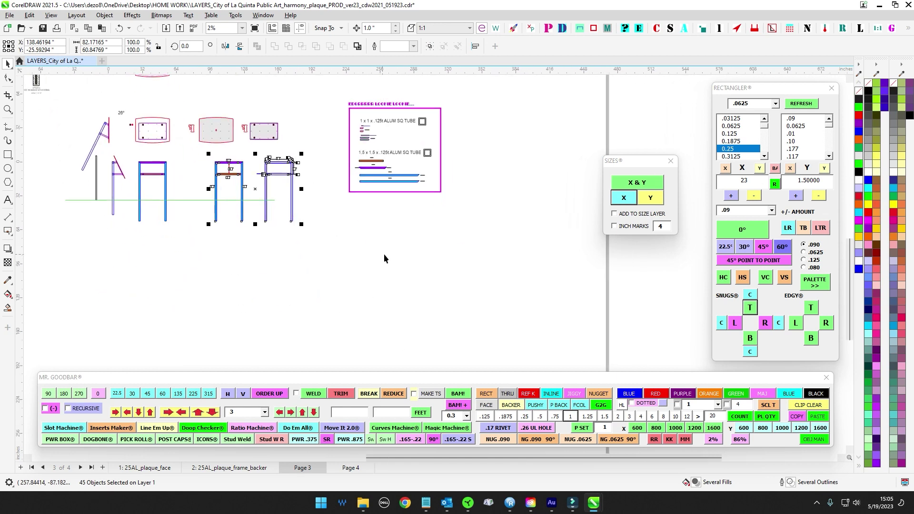
{"action": "key", "text": "shift+Down"}
{"action": "key", "text": "shift+Down"}
{"action": "key", "text": "shift+Down"}
{"action": "key", "text": "shift+Down"}
{"action": "key", "text": "shift+Down"}
{"action": "key", "text": "shift+Down"}
{"action": "key", "text": "shift+Down"}
{"action": "key", "text": "shift+Down"}
{"action": "left_click", "coordinate": [390, 255]}
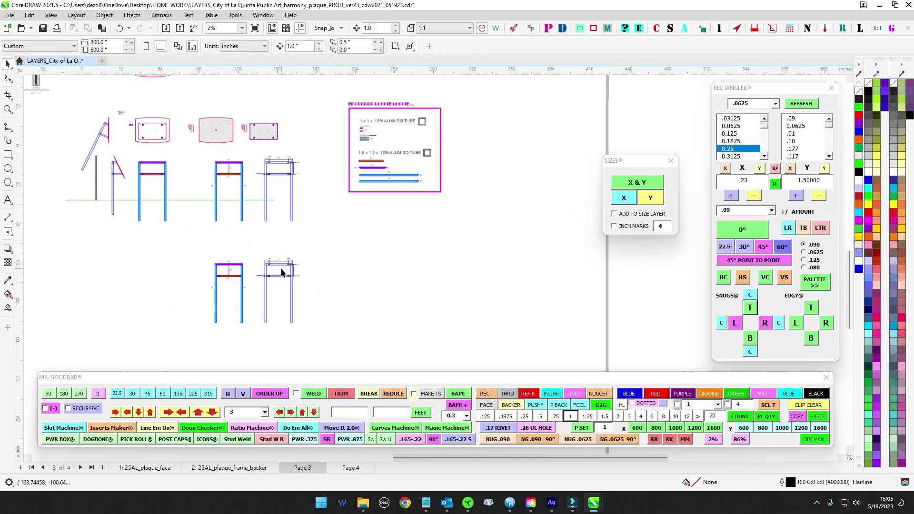
Add a border rectangle about 100.4 x 79.1 in around the duplicated pair of frame drawings.
{"action": "scroll", "coordinate": [280, 265], "scroll_direction": "up", "scroll_amount": 3}
{"action": "scroll", "coordinate": [269, 215], "scroll_direction": "down", "scroll_amount": 2}
{"action": "left_click_drag", "start_coordinate": [78, 188], "coordinate": [410, 332]}
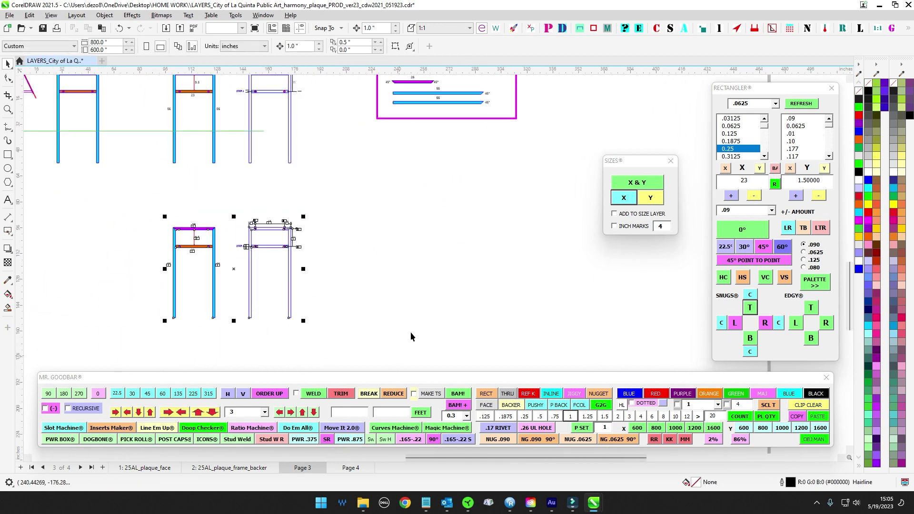
{"action": "left_click_drag", "start_coordinate": [456, 261], "coordinate": [500, 255]}
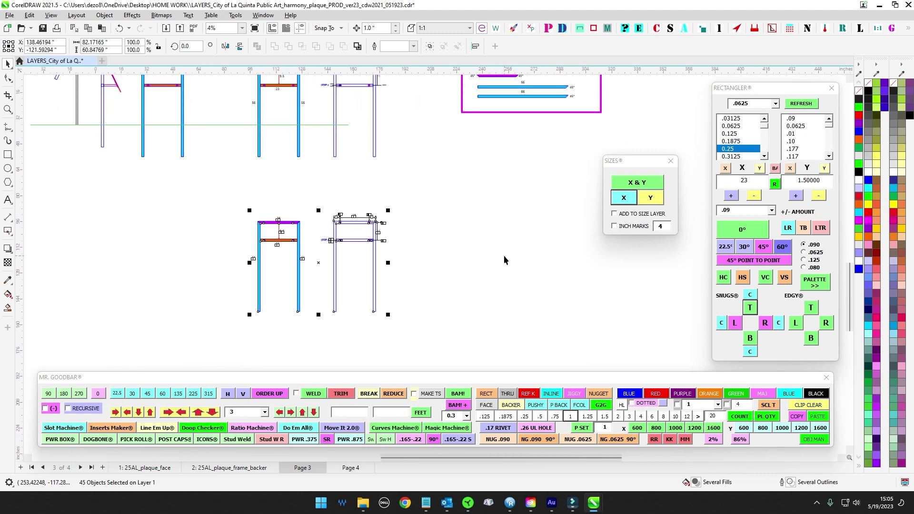
{"action": "left_click", "coordinate": [456, 406]}
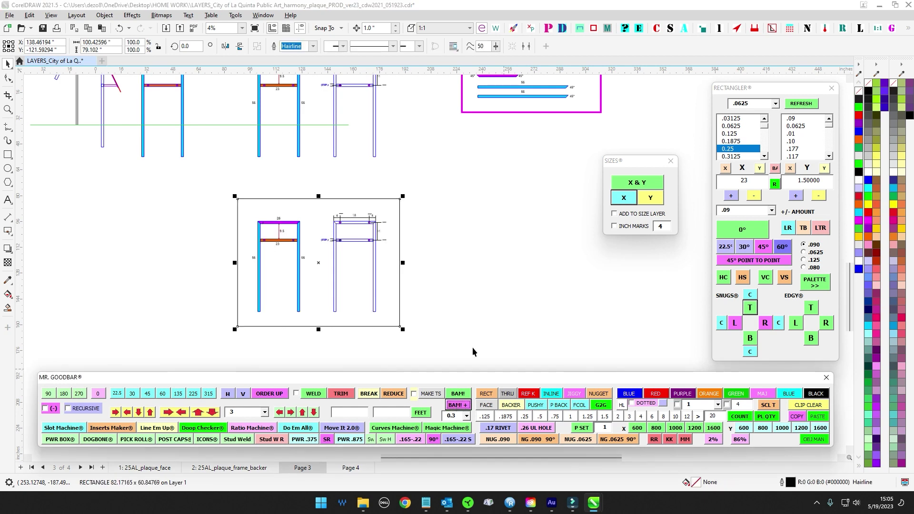
Export the bordered frame layout as a selected reference PDF named harmony_plaque_LAYOUT and review its dimensions and labels.
{"action": "left_click_drag", "start_coordinate": [195, 191], "coordinate": [486, 342]}
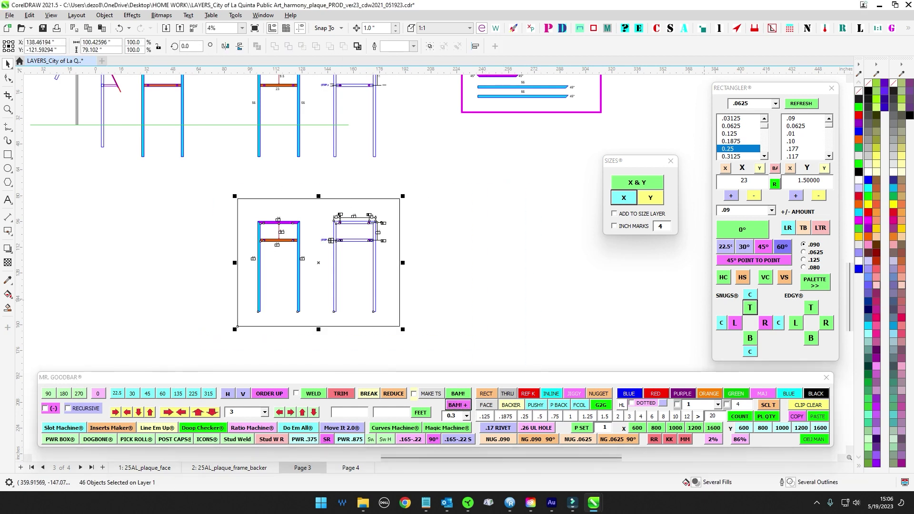
{"action": "left_click", "coordinate": [651, 312]}
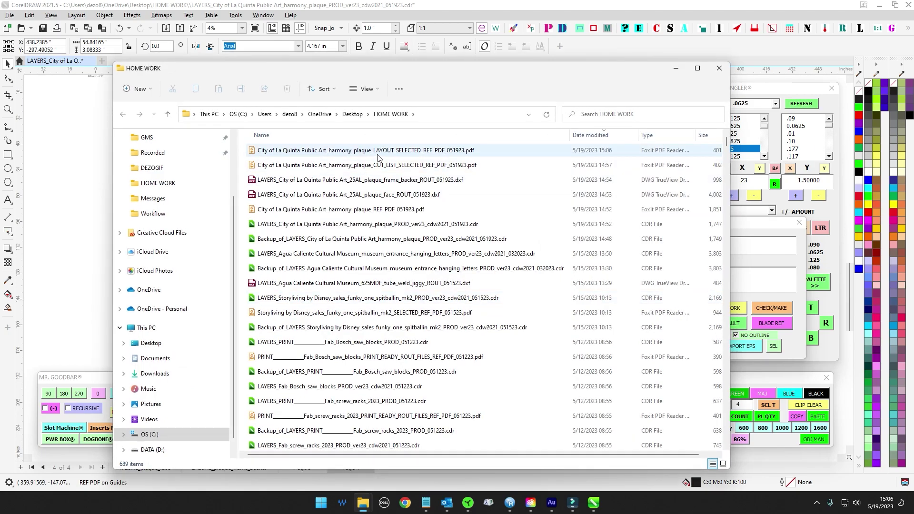
{"action": "scroll", "coordinate": [360, 178], "scroll_direction": "up", "scroll_amount": 3}
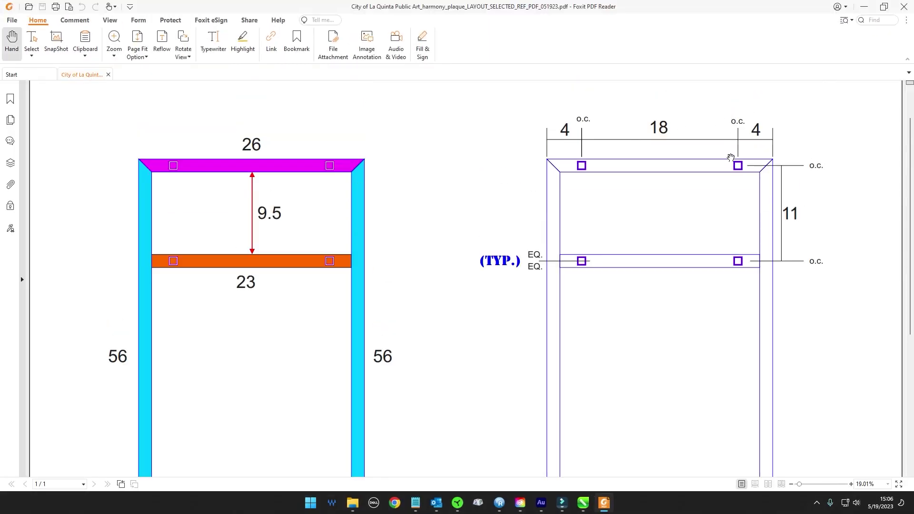
{"action": "scroll", "coordinate": [430, 190], "scroll_direction": "down", "scroll_amount": 5}
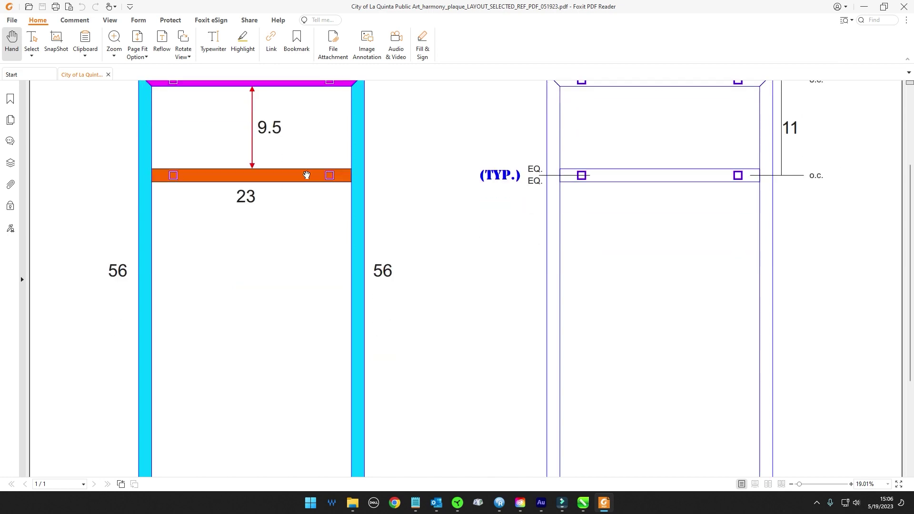
{"action": "scroll", "coordinate": [233, 286], "scroll_direction": "up", "scroll_amount": 7}
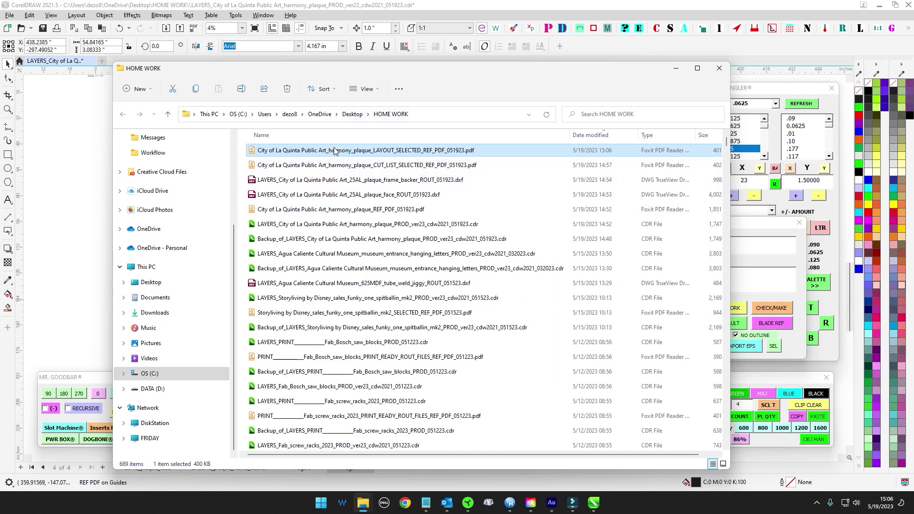
{"action": "left_click", "coordinate": [676, 71]}
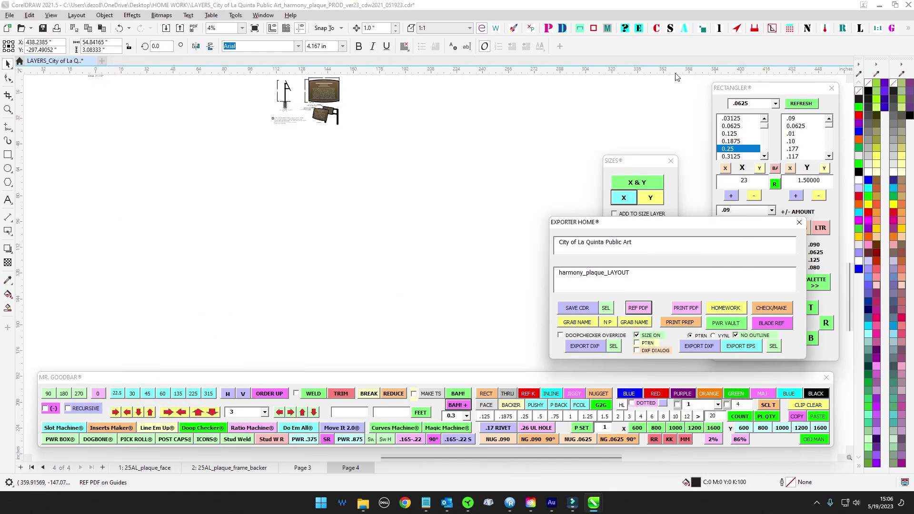
Return to Page 3, shorten the export name to harmony_plaque, and export the whole document as a reference PDF.
{"action": "left_click", "coordinate": [442, 154]}
{"action": "scroll", "coordinate": [442, 181], "scroll_direction": "down", "scroll_amount": 2}
{"action": "left_click_drag", "start_coordinate": [441, 200], "coordinate": [461, 229]}
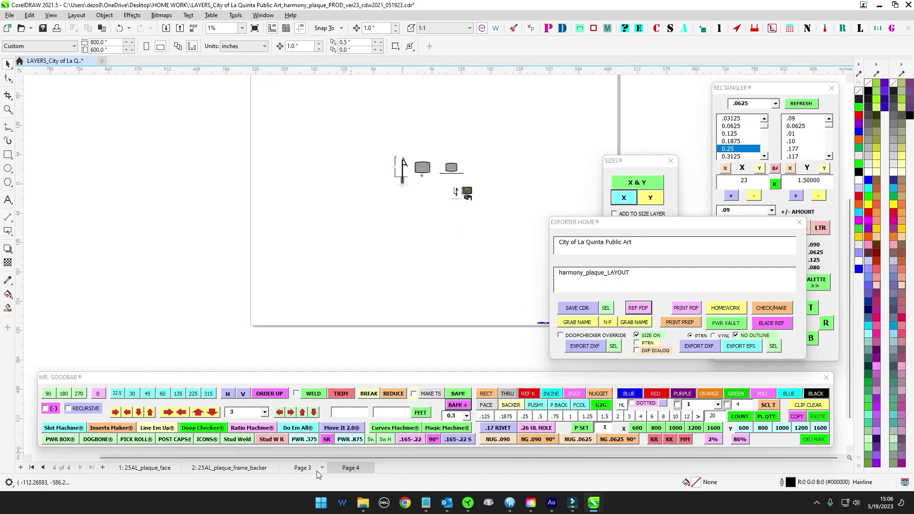
{"action": "left_click", "coordinate": [305, 468]}
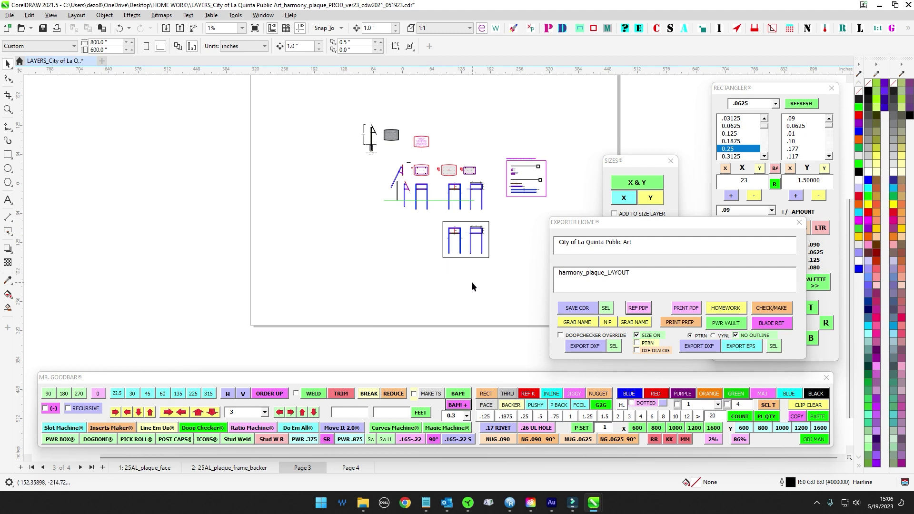
{"action": "left_click", "coordinate": [641, 274]}
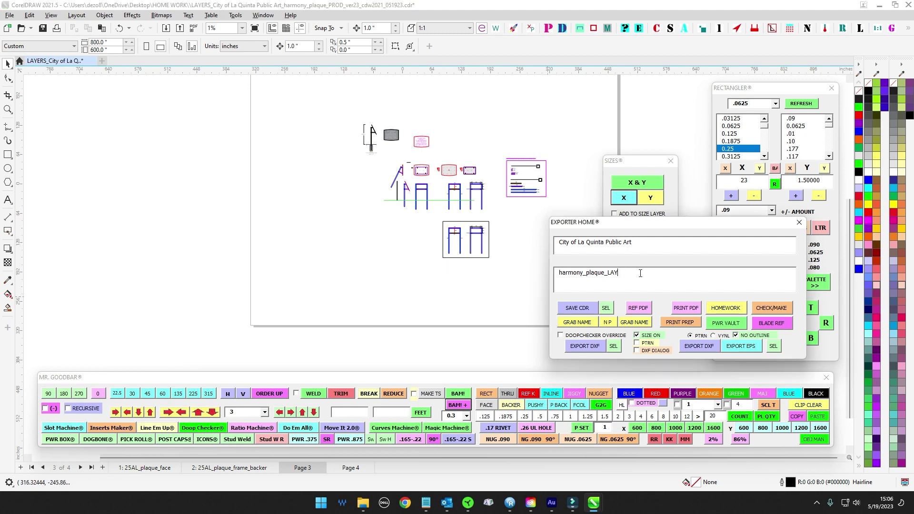
{"action": "left_click", "coordinate": [358, 276]}
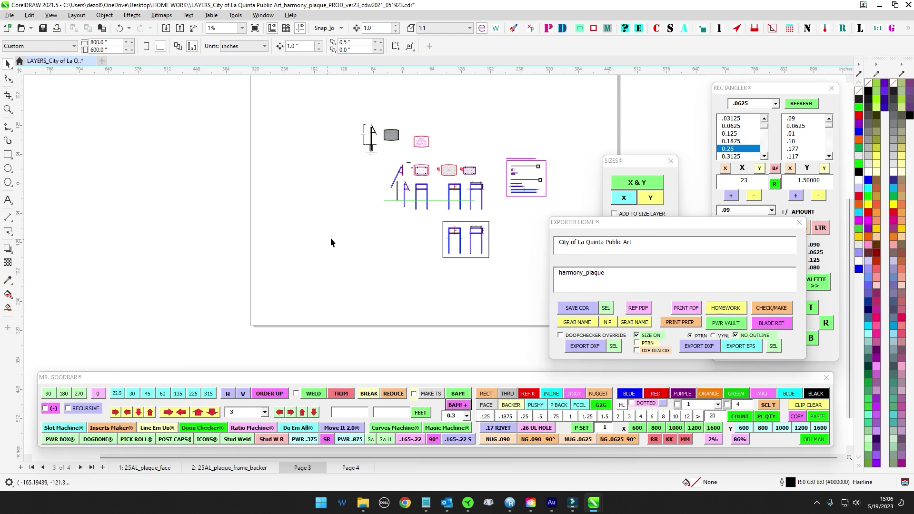
{"action": "left_click", "coordinate": [643, 308]}
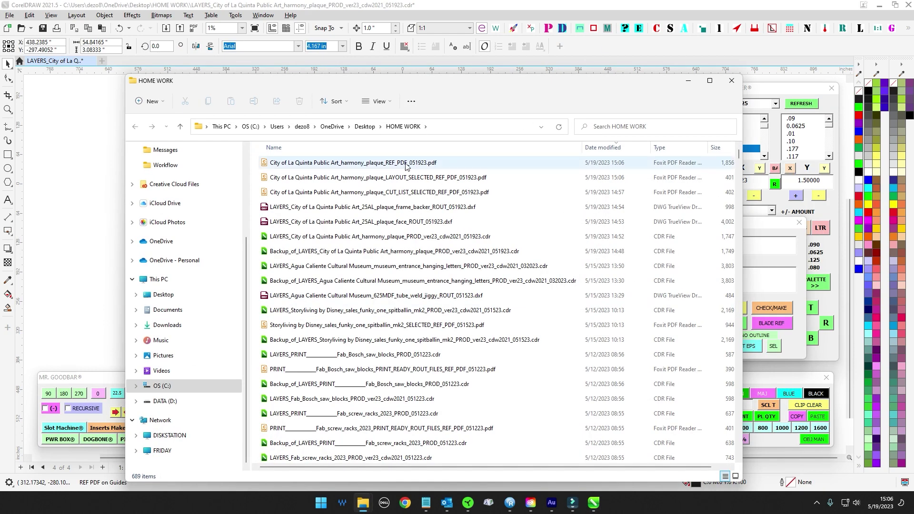
Open the harmony_plaque reference PDF and look through its pages, including the frame layouts and cut list.
{"action": "double_click", "coordinate": [406, 163]}
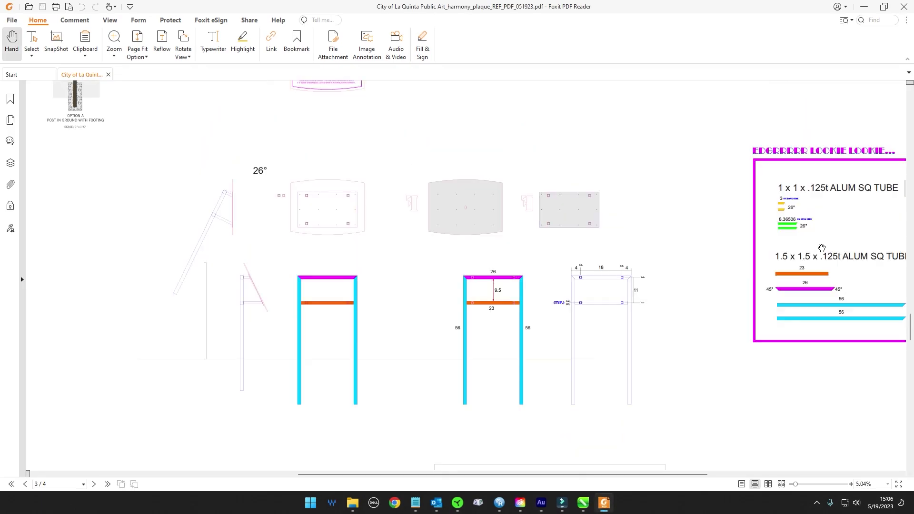
{"action": "scroll", "coordinate": [653, 244], "scroll_direction": "down", "scroll_amount": 3}
{"action": "scroll", "coordinate": [666, 284], "scroll_direction": "up", "scroll_amount": 2}
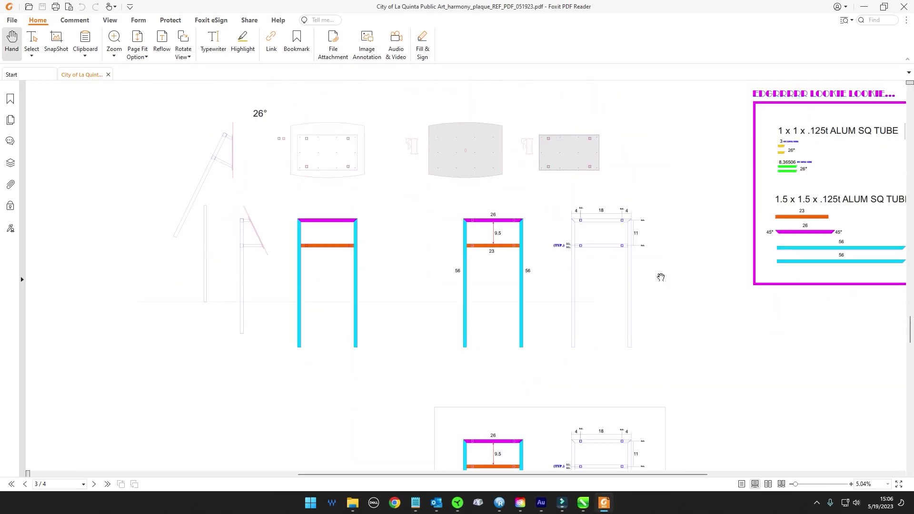
{"action": "scroll", "coordinate": [658, 286], "scroll_direction": "up", "scroll_amount": 8}
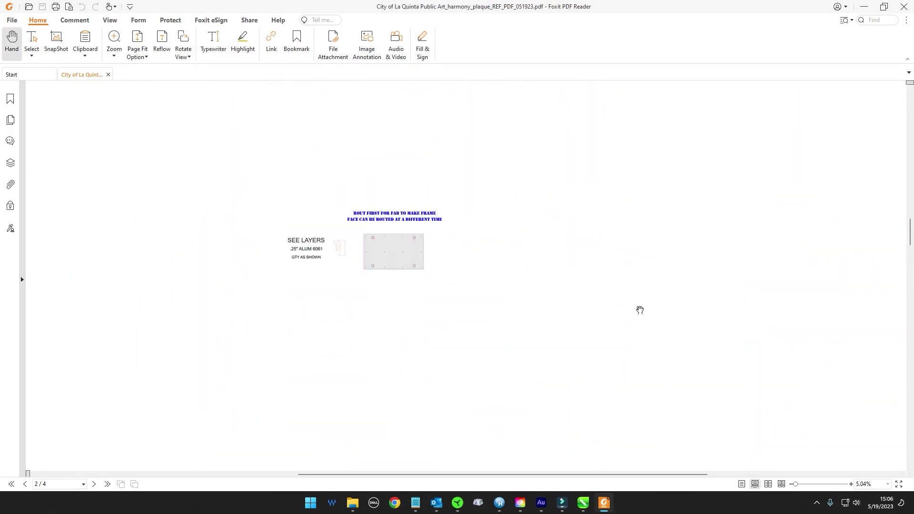
{"action": "scroll", "coordinate": [640, 310], "scroll_direction": "up", "scroll_amount": 3}
{"action": "scroll", "coordinate": [637, 312], "scroll_direction": "down", "scroll_amount": 5, "text": "ctrl"}
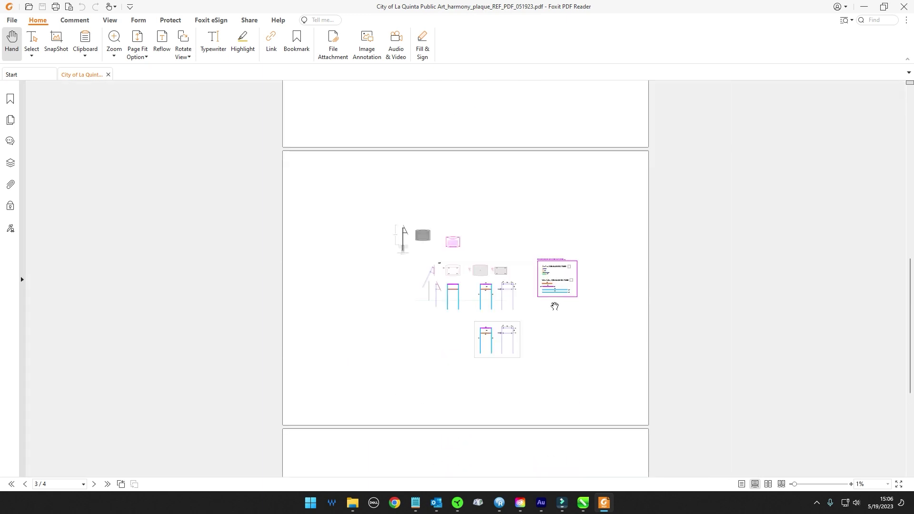
{"action": "scroll", "coordinate": [510, 355], "scroll_direction": "down", "scroll_amount": 5}
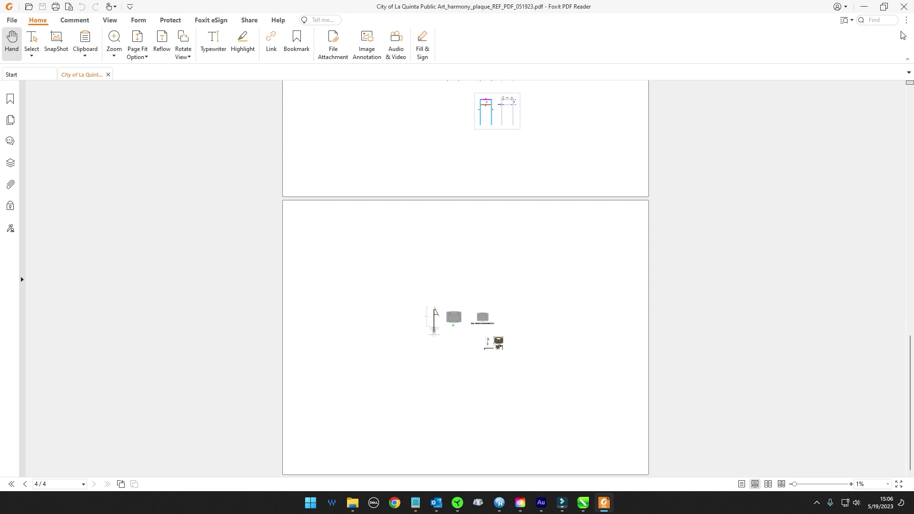
{"action": "left_click", "coordinate": [904, 7]}
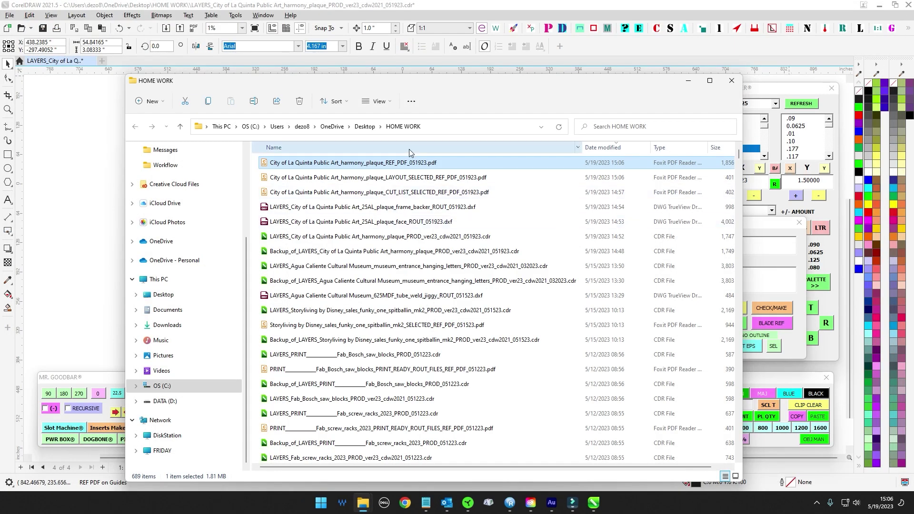
Look over the exported DXF and PDF files in the HOME WORK folder and close the folder.
{"action": "left_click", "coordinate": [404, 209]}
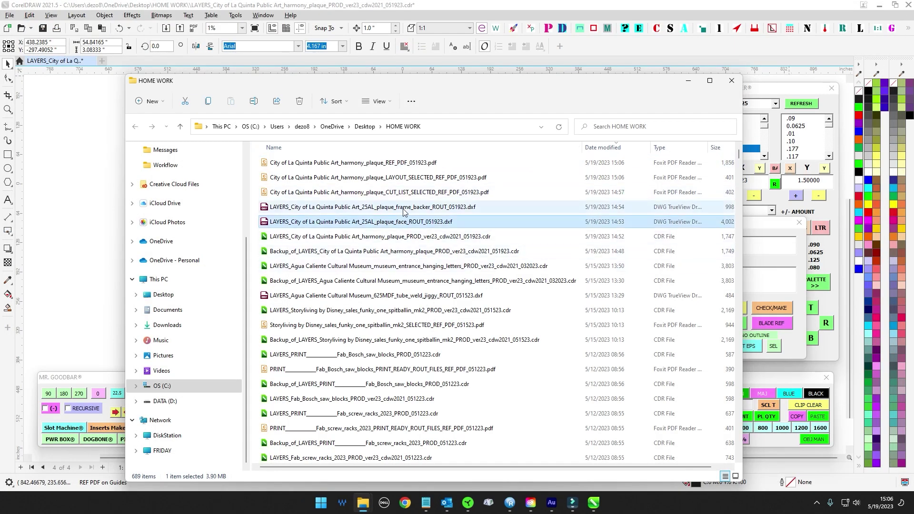
{"action": "left_click", "coordinate": [401, 194]}
{"action": "left_click", "coordinate": [402, 165]}
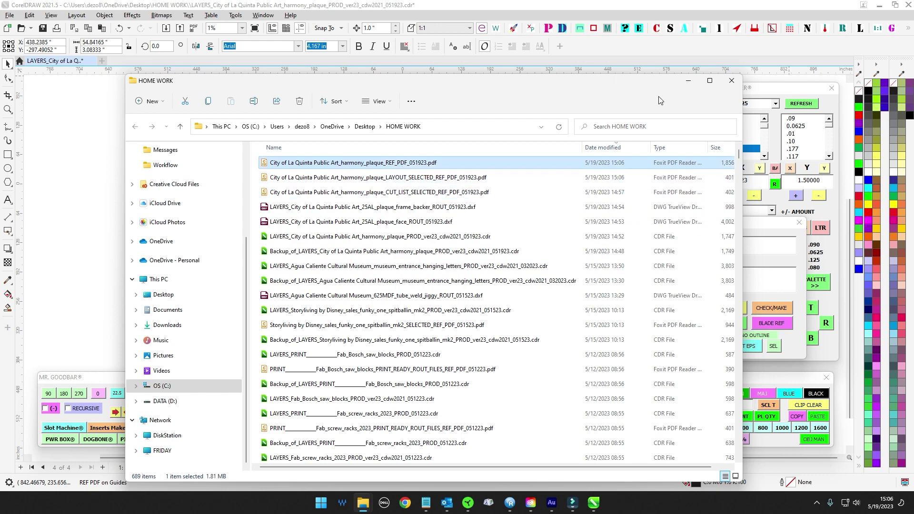
{"action": "left_click", "coordinate": [725, 85]}
{"action": "left_click", "coordinate": [427, 227]}
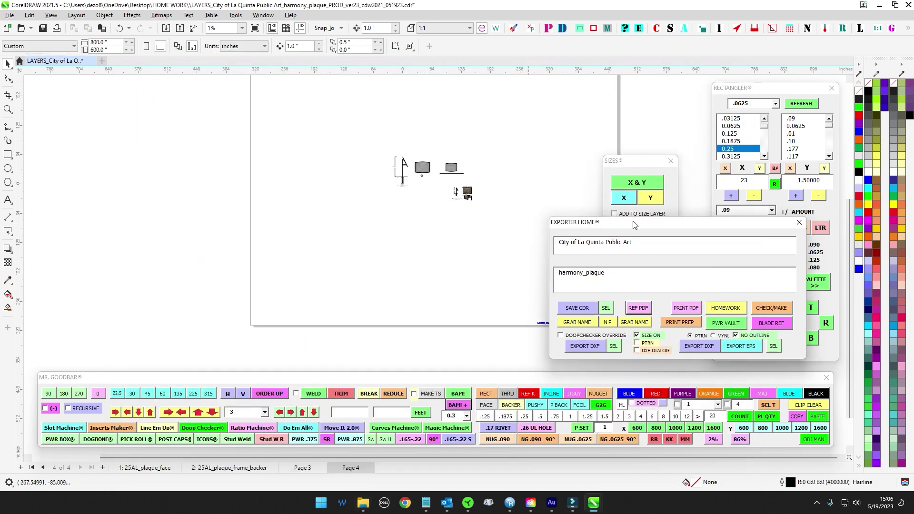
Move the Exporter window aside and check the plaque face, frame backer and Page 3 layouts.
{"action": "left_click_drag", "start_coordinate": [635, 223], "coordinate": [706, 160]}
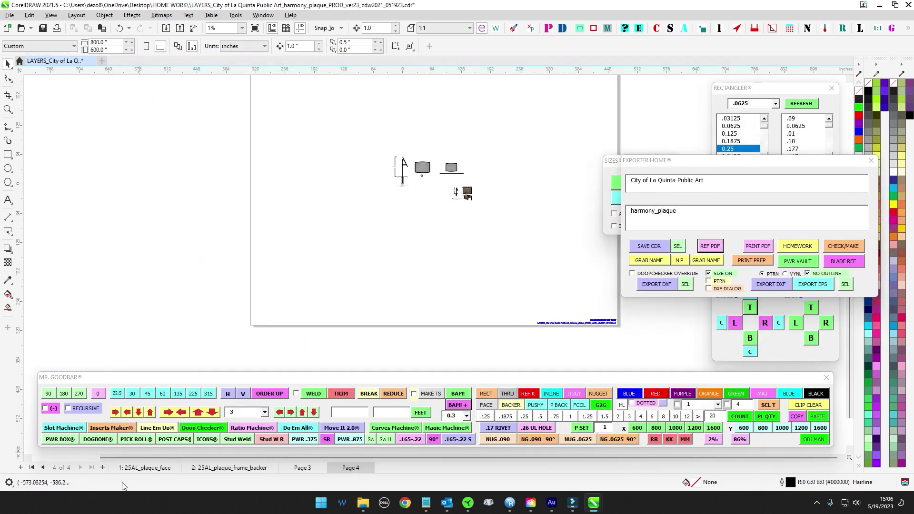
{"action": "left_click", "coordinate": [145, 468]}
{"action": "left_click", "coordinate": [203, 469]}
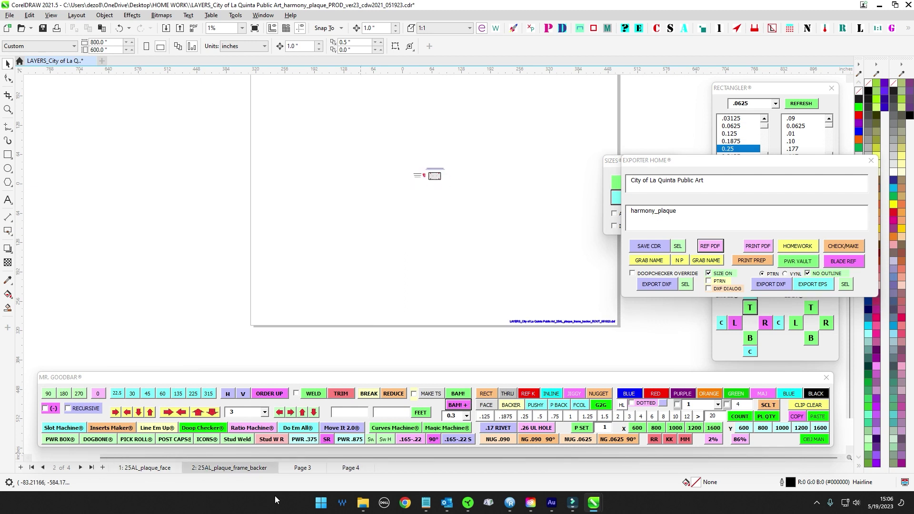
{"action": "left_click", "coordinate": [306, 469]}
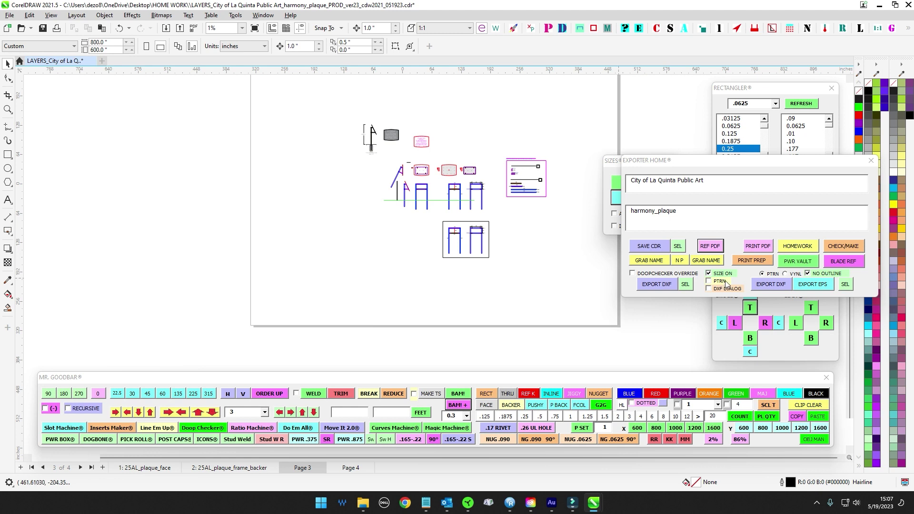
Grab the document's name in the Exporter, run Print Prep to save a PRINT version, and move the folder window out of view.
{"action": "left_click", "coordinate": [641, 262]}
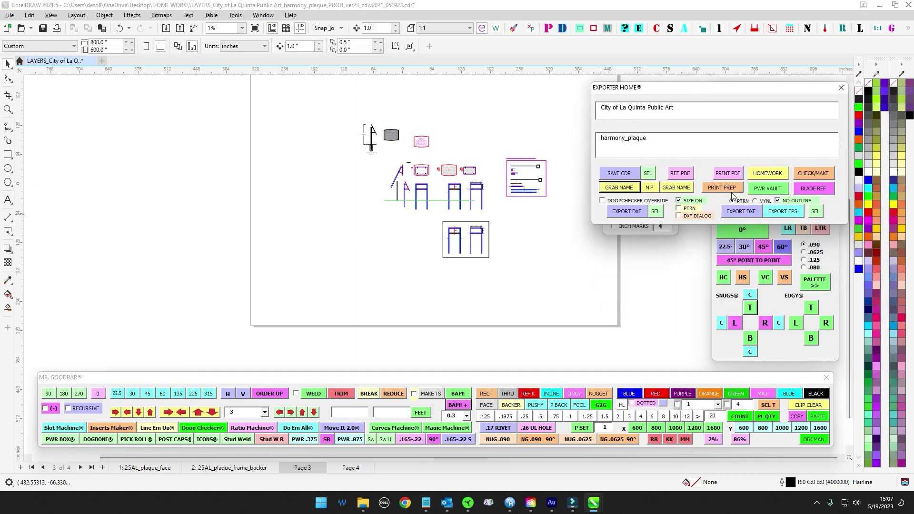
{"action": "left_click", "coordinate": [731, 191]}
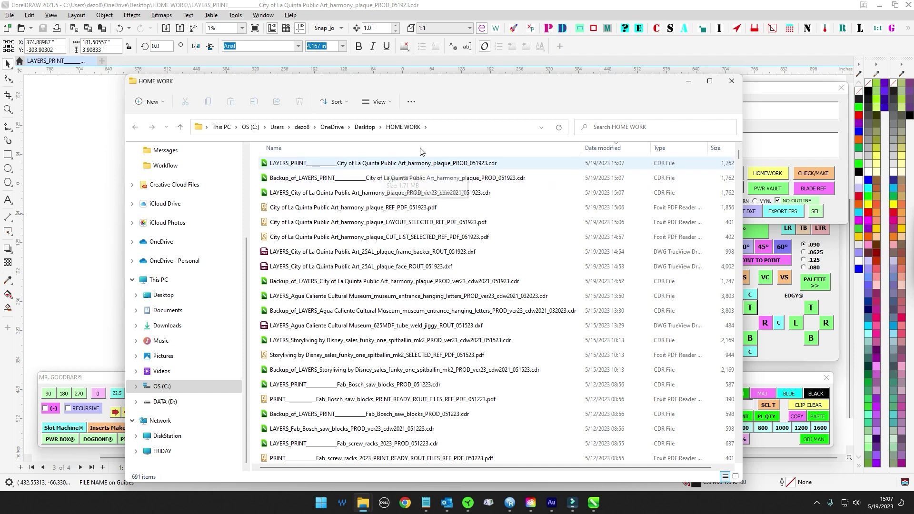
{"action": "left_click_drag", "start_coordinate": [418, 83], "coordinate": [913, 88]}
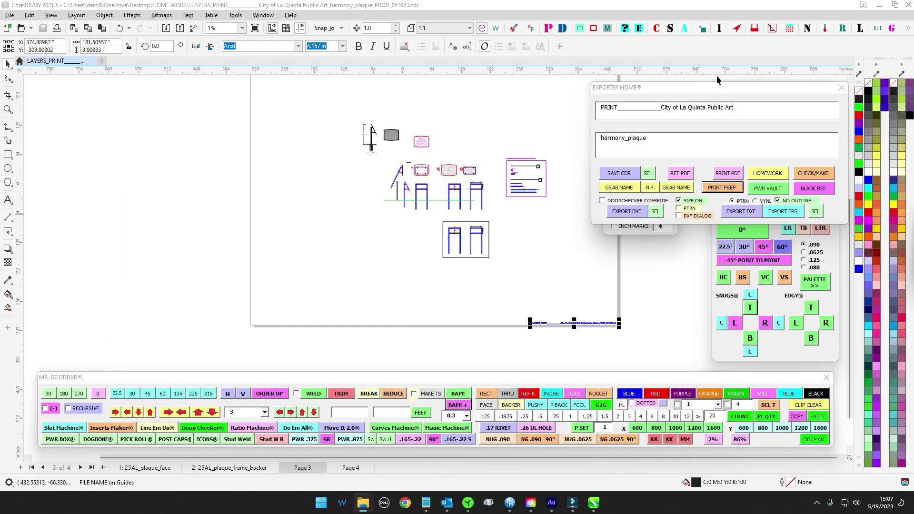
Check the PRINT prefix in the Exporter's name field and move the Exporter window off the drawing.
{"action": "left_click_drag", "start_coordinate": [716, 87], "coordinate": [473, 223]}
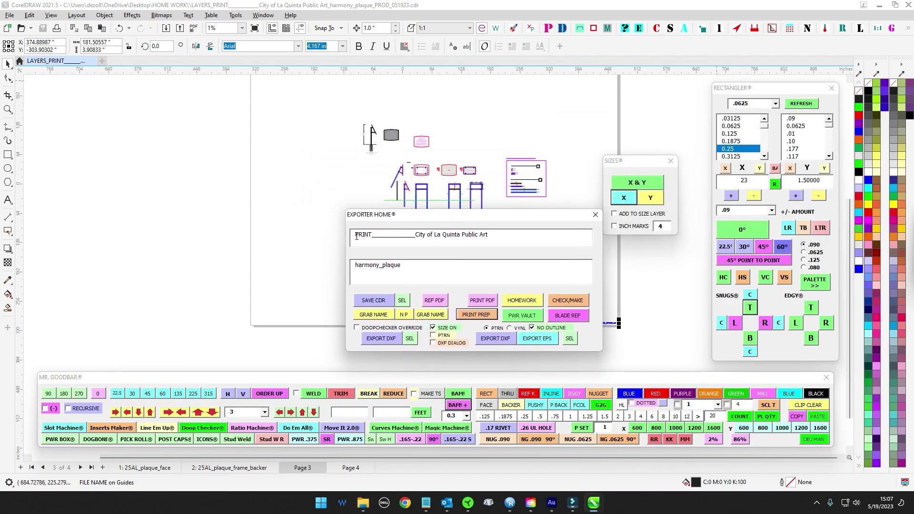
{"action": "left_click_drag", "start_coordinate": [373, 235], "coordinate": [421, 238]}
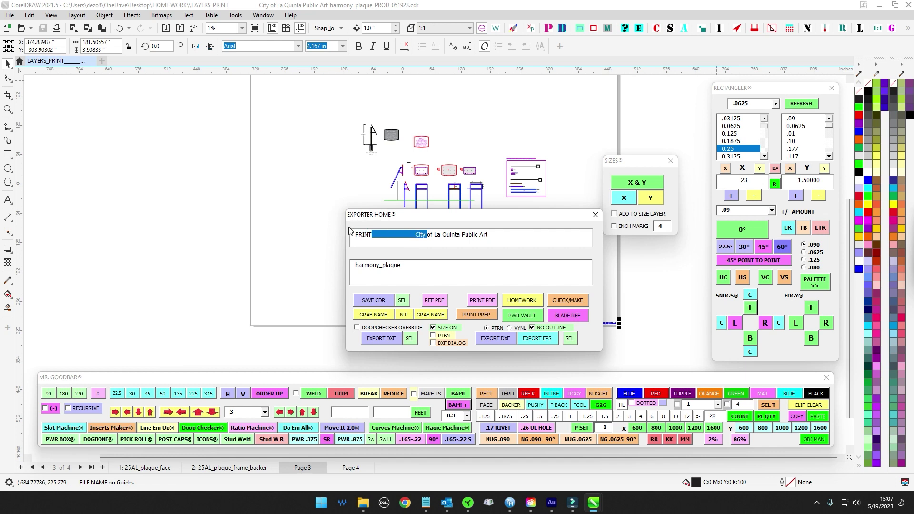
{"action": "left_click", "coordinate": [519, 244]}
{"action": "left_click_drag", "start_coordinate": [495, 217], "coordinate": [913, 216]}
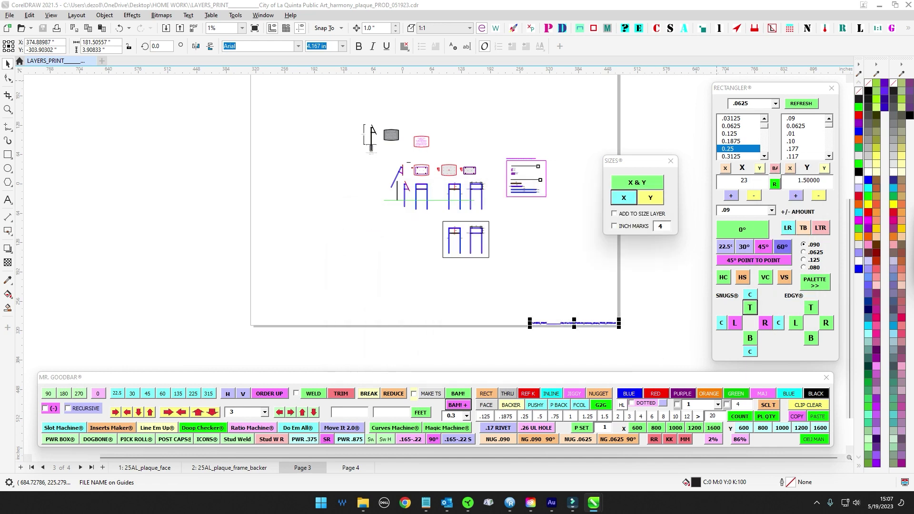
Close the Sizes window, set the Printer Ready page range to 3 to 4, and run Trim and Make PDF.
{"action": "left_click", "coordinate": [376, 271]}
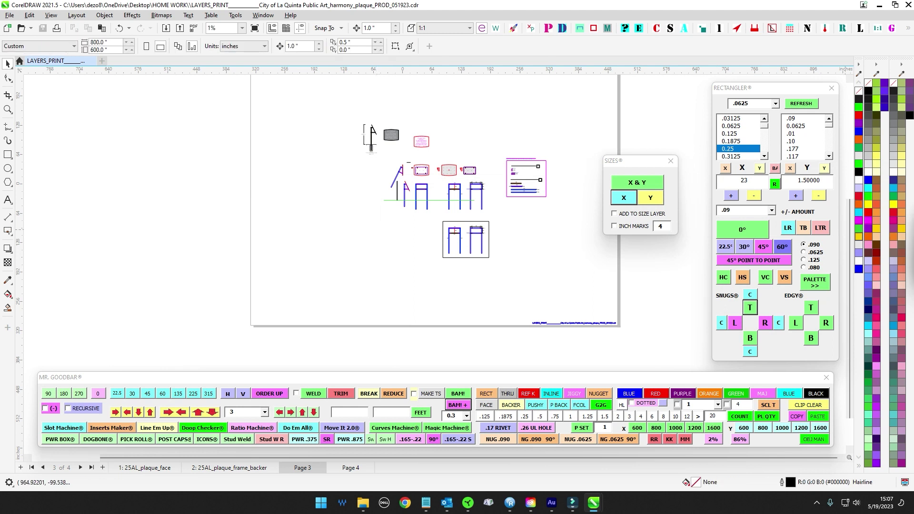
{"action": "left_click", "coordinate": [671, 161]}
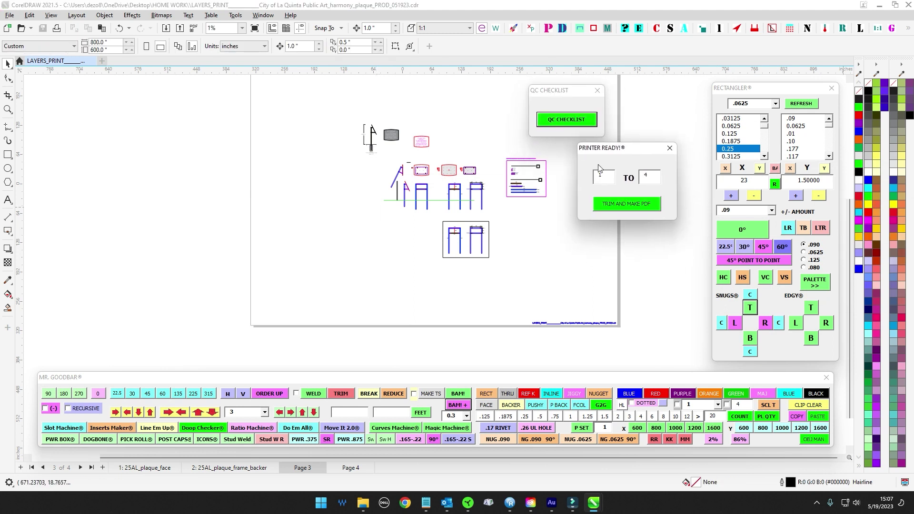
{"action": "left_click_drag", "start_coordinate": [574, 92], "coordinate": [624, 90]}
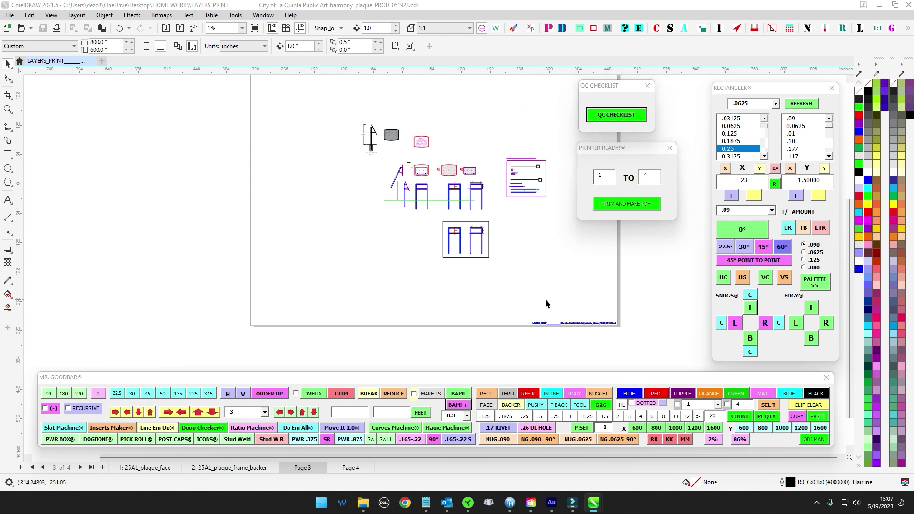
{"action": "double_click", "coordinate": [600, 177]}
{"action": "type", "text": "3"}
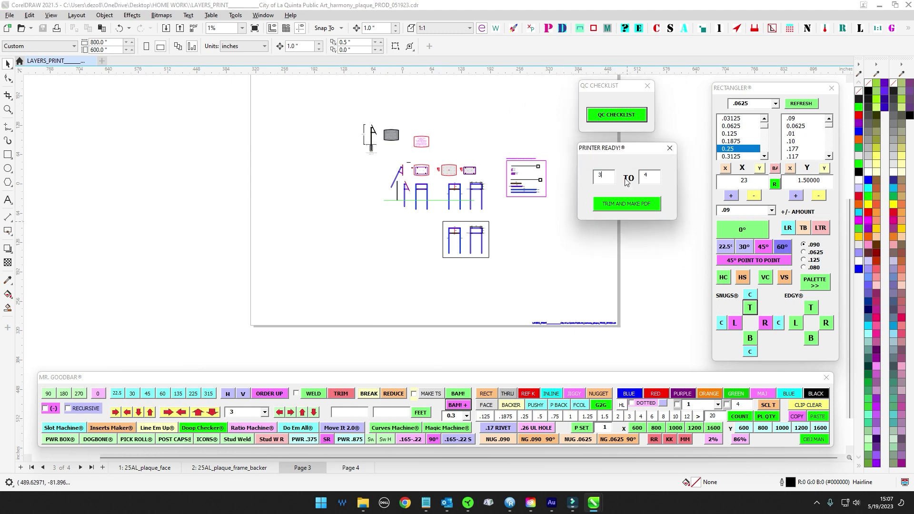
{"action": "left_click", "coordinate": [640, 205]}
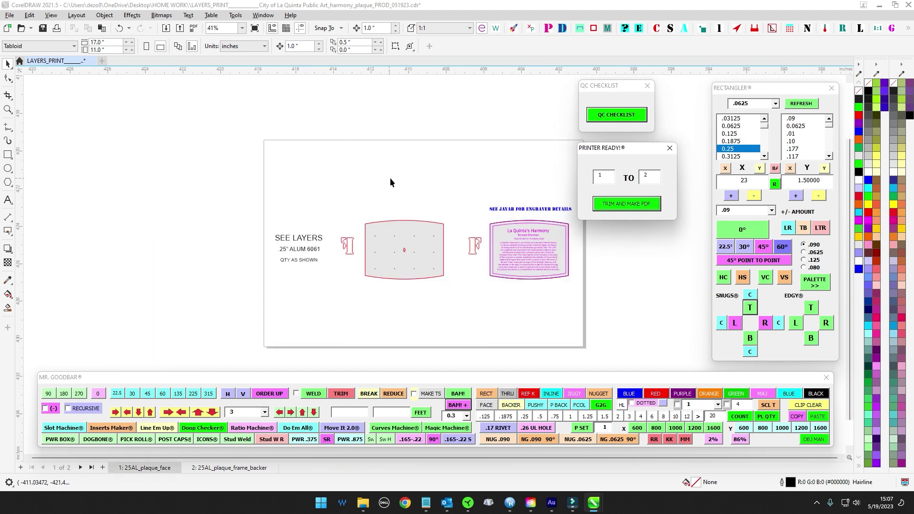
Add the QC checklist to the trimmed pages and check it on the frame backer and plaque face pages.
{"action": "left_click", "coordinate": [194, 470]}
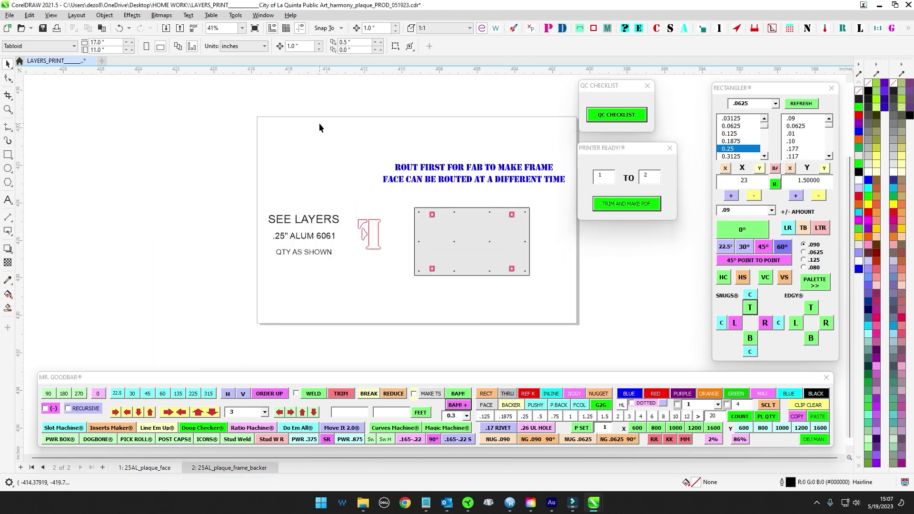
{"action": "left_click", "coordinate": [618, 116]}
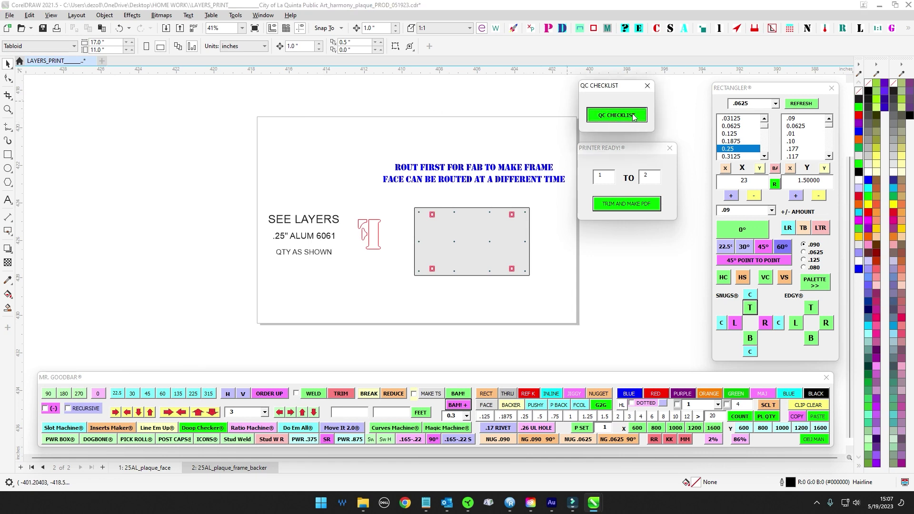
{"action": "left_click", "coordinate": [156, 469]}
{"action": "scroll", "coordinate": [502, 151], "scroll_direction": "up", "scroll_amount": 3}
{"action": "scroll", "coordinate": [355, 146], "scroll_direction": "down", "scroll_amount": 5}
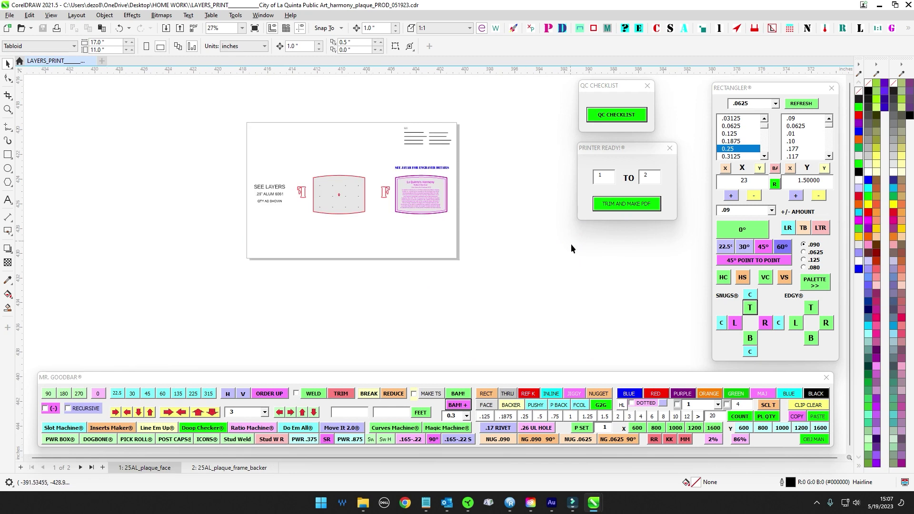
Bring the Exporter window back into view, export the print PDF and open the PRINT_READY_ROUT_FILES PDF from the HOME WORK folder.
{"action": "left_click_drag", "start_coordinate": [913, 175], "coordinate": [618, 175]}
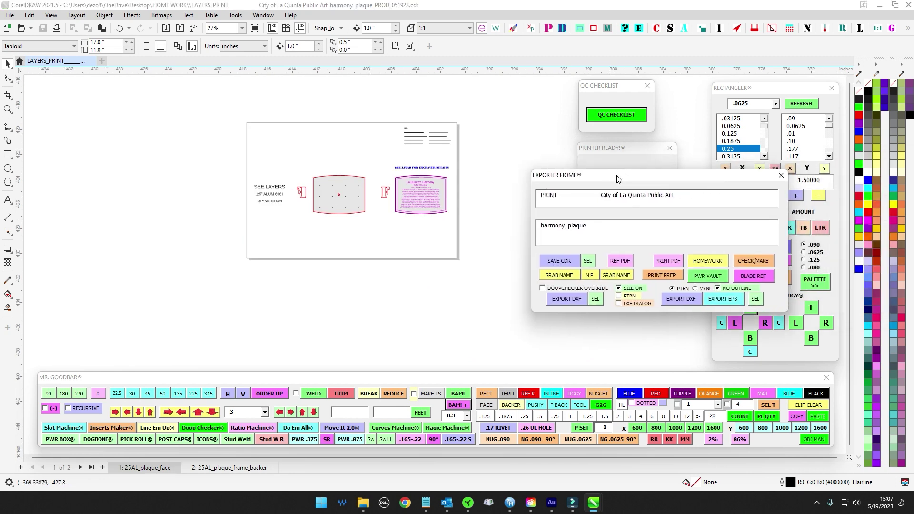
{"action": "left_click", "coordinate": [672, 263]}
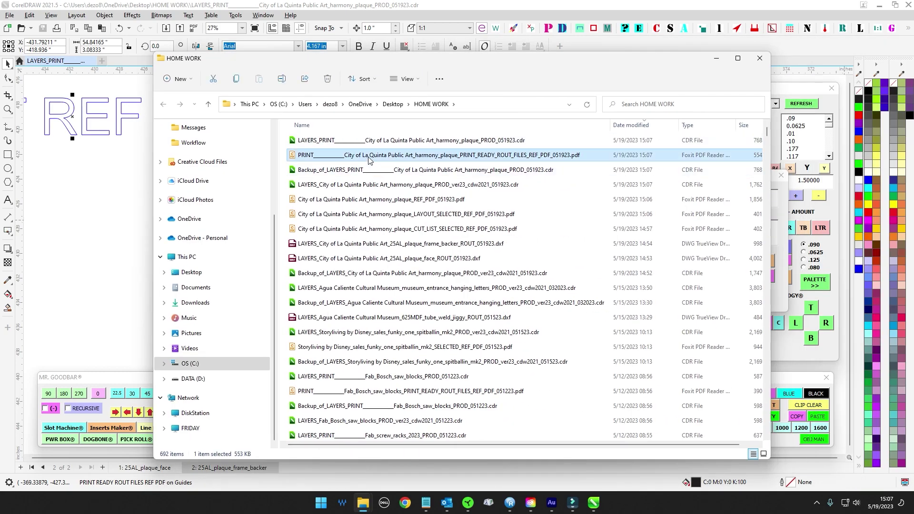
{"action": "double_click", "coordinate": [372, 155]}
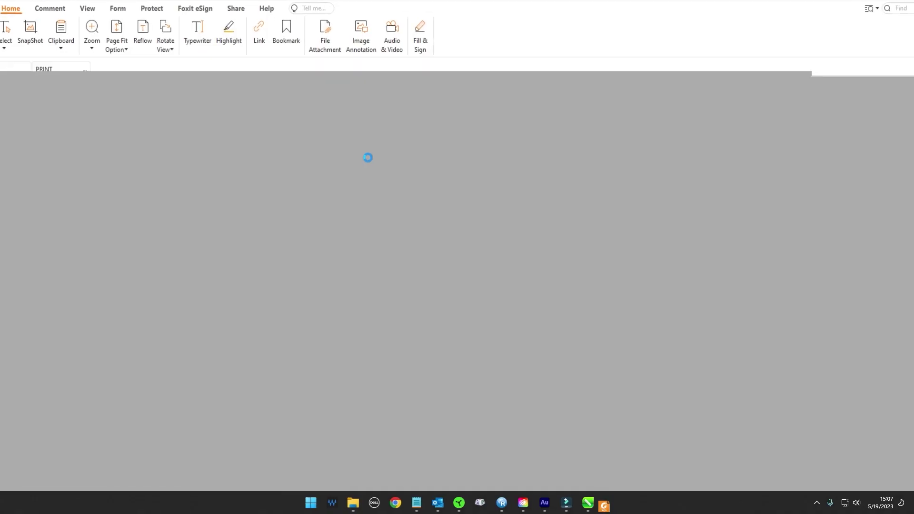
Check the plaque face and frame backer pages of the print-ready PDF, including the QC block and routing notes, and close the reader.
{"action": "scroll", "coordinate": [364, 173], "scroll_direction": "down", "scroll_amount": 10}
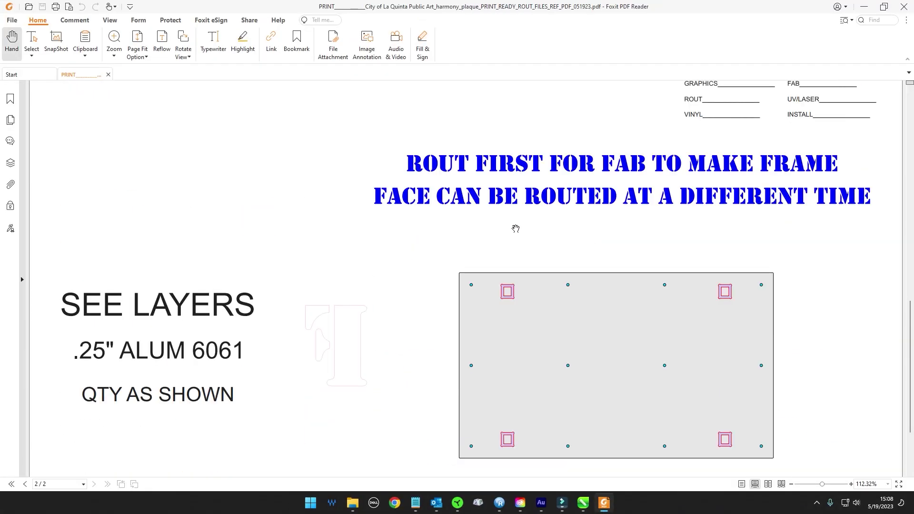
{"action": "scroll", "coordinate": [533, 334], "scroll_direction": "up", "scroll_amount": 8}
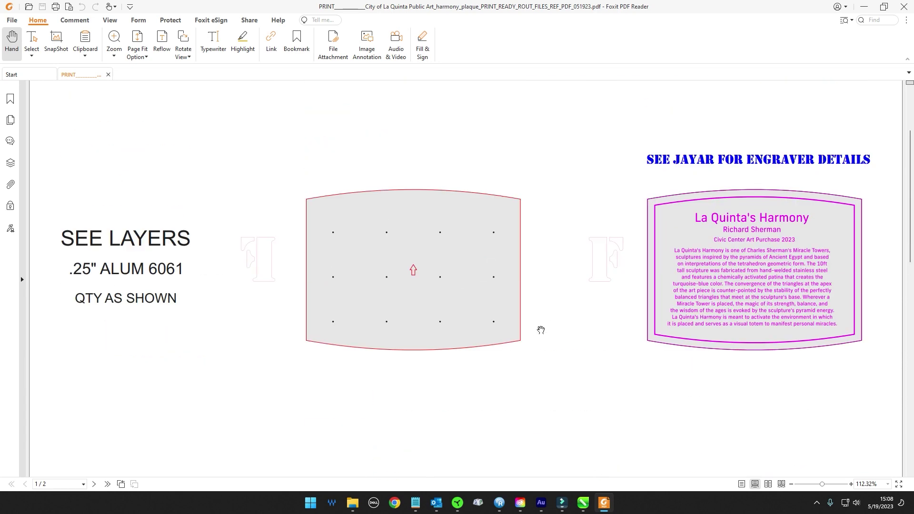
{"action": "scroll", "coordinate": [544, 328], "scroll_direction": "down", "scroll_amount": 8}
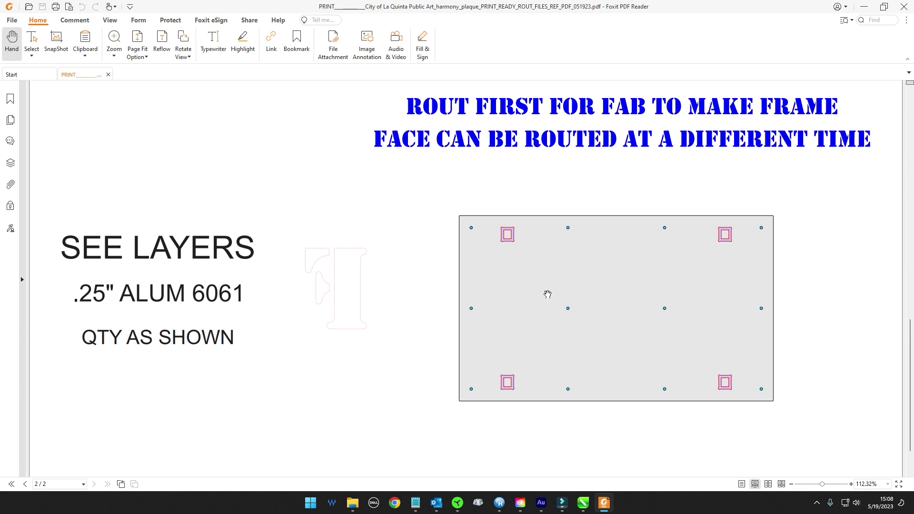
{"action": "scroll", "coordinate": [551, 295], "scroll_direction": "down", "scroll_amount": 2}
{"action": "scroll", "coordinate": [638, 129], "scroll_direction": "up", "scroll_amount": 10}
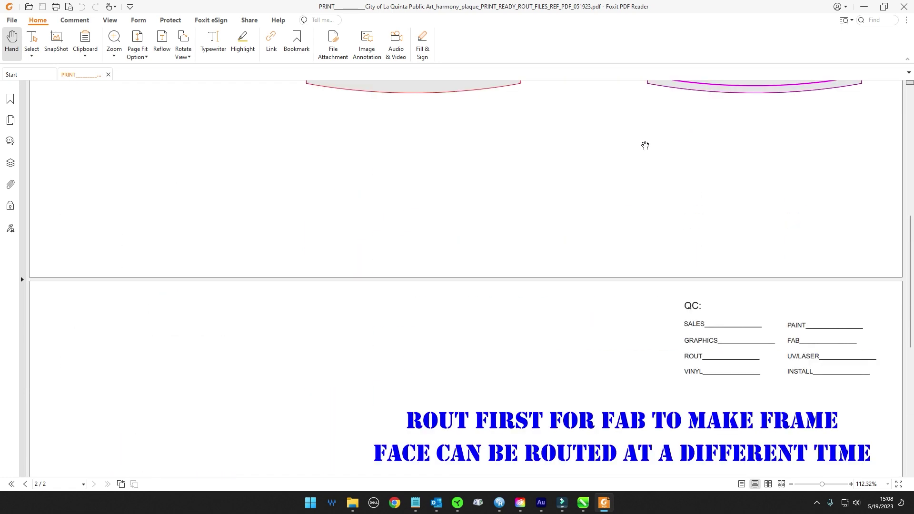
{"action": "left_click", "coordinate": [904, 6]}
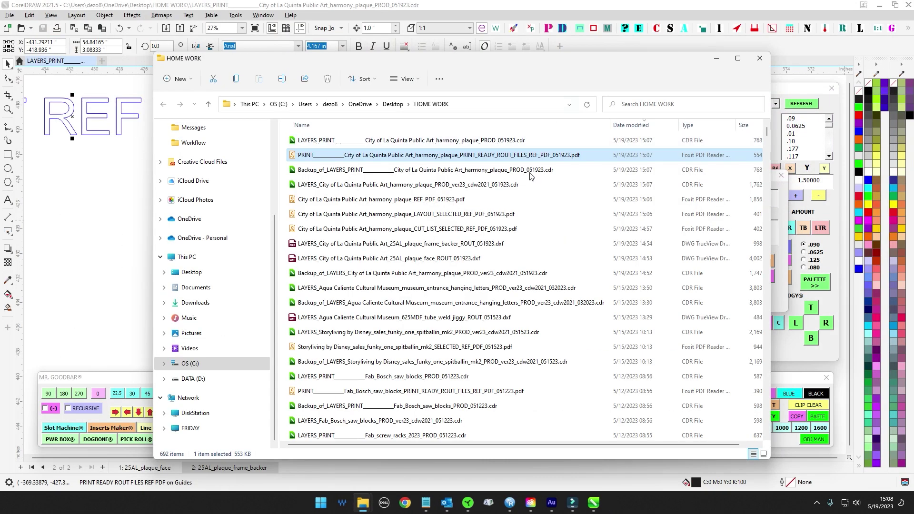
Review the plaque's reference PDFs, print-ready PDF and the frame backer and face DXF files in the HOME WORK folder.
{"action": "left_click", "coordinate": [398, 202]}
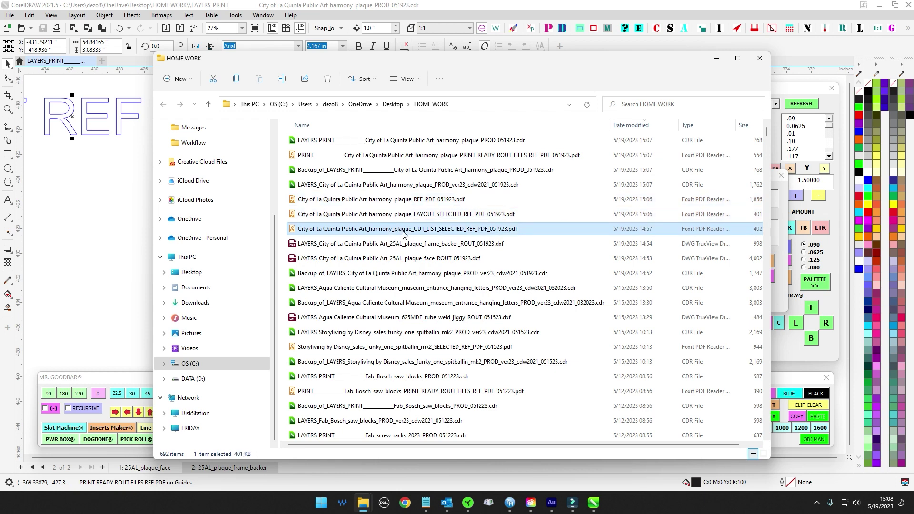
{"action": "left_click", "coordinate": [408, 159]}
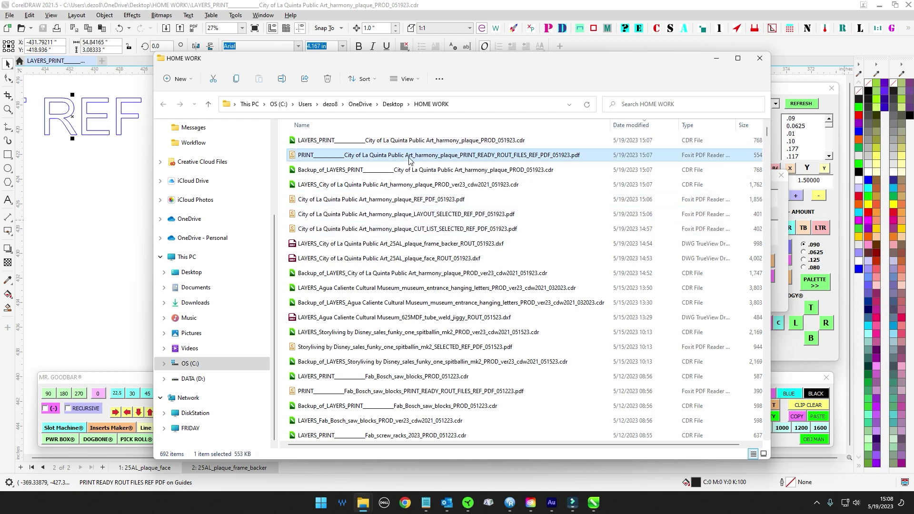
{"action": "left_click", "coordinate": [419, 240]}
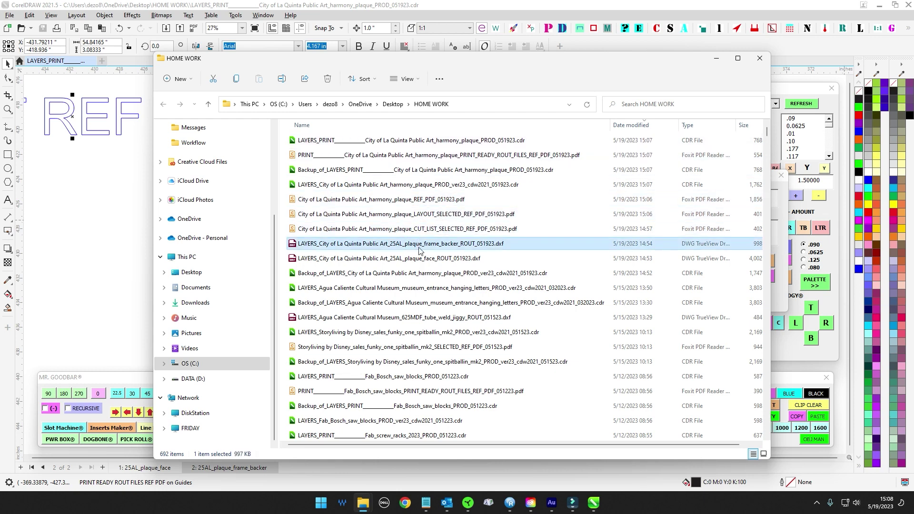
{"action": "left_click", "coordinate": [420, 262]}
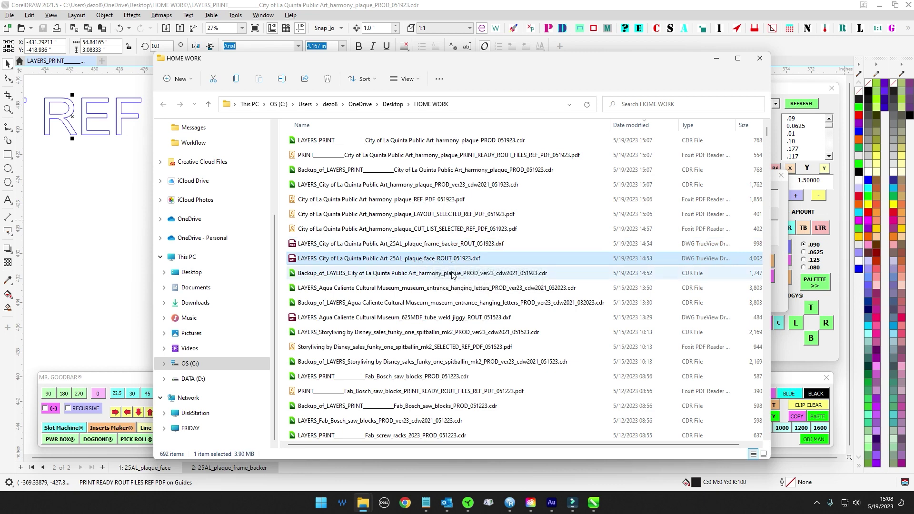
Move the folder and Exporter windows off the drawing and close the Printer Ready and QC Checklist windows.
{"action": "left_click_drag", "start_coordinate": [637, 59], "coordinate": [913, 103]}
{"action": "left_click_drag", "start_coordinate": [712, 182], "coordinate": [913, 190]}
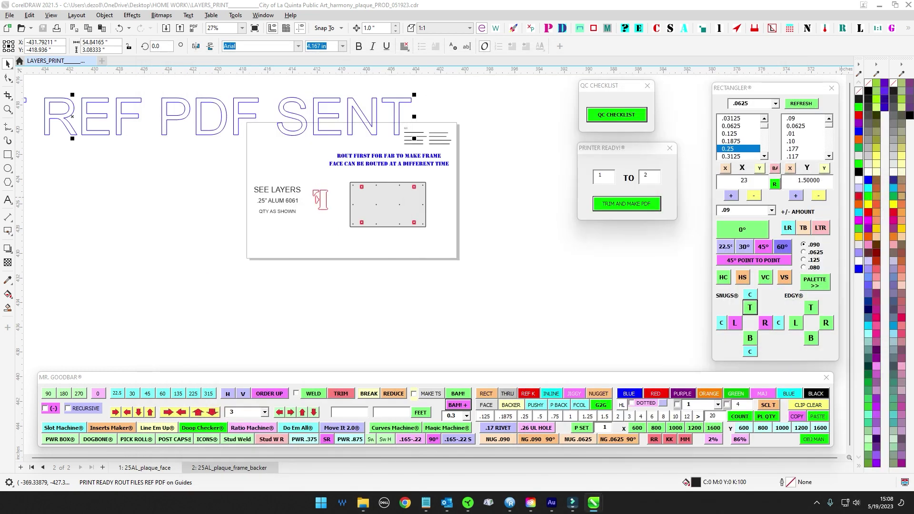
{"action": "left_click", "coordinate": [670, 149]}
{"action": "left_click", "coordinate": [648, 86]}
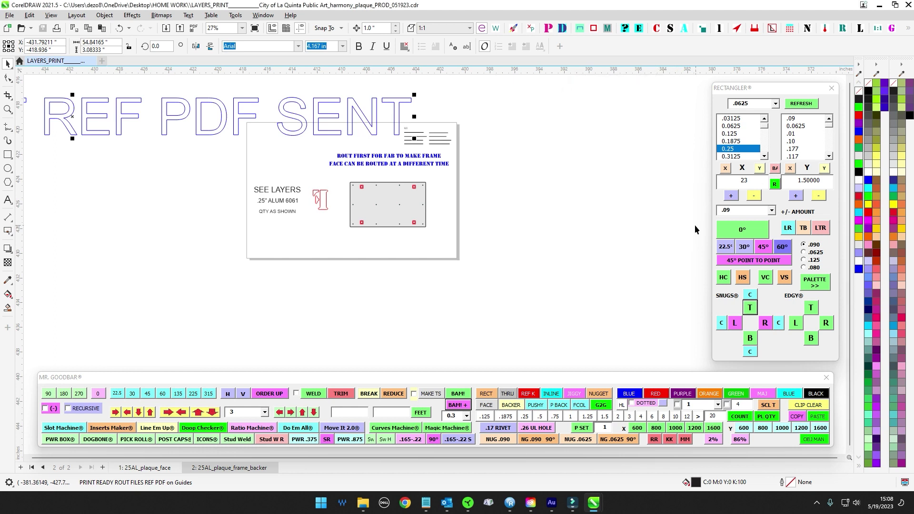
{"action": "left_click", "coordinate": [694, 224]}
{"action": "scroll", "coordinate": [548, 201], "scroll_direction": "down", "scroll_amount": 1}
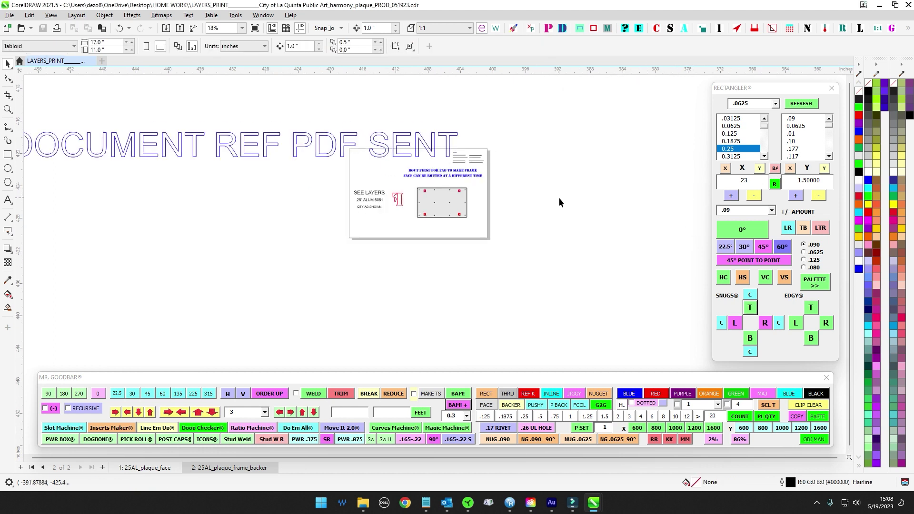
{"action": "left_click_drag", "start_coordinate": [568, 130], "coordinate": [309, 290]}
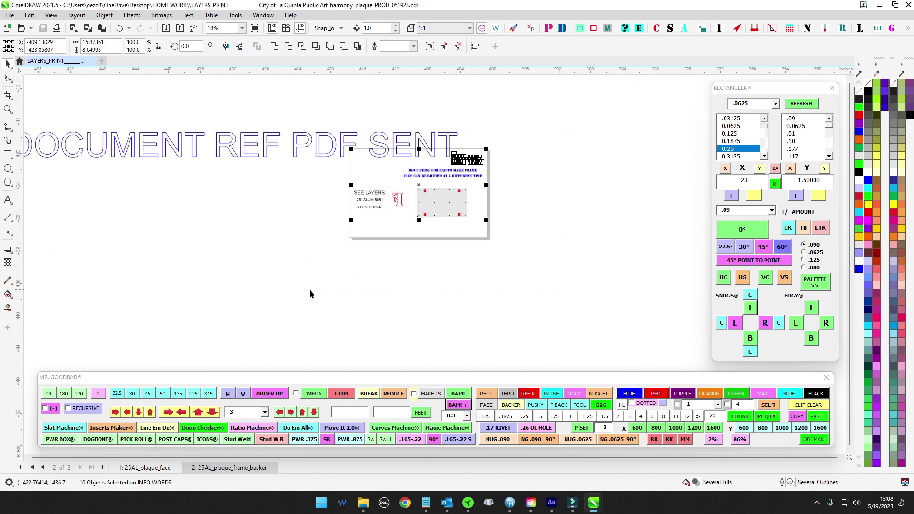
{"action": "left_click", "coordinate": [349, 295]}
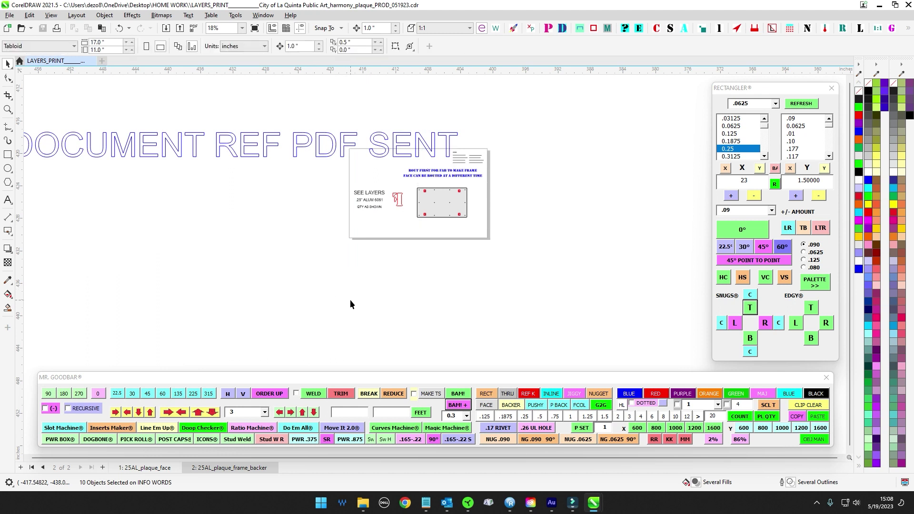